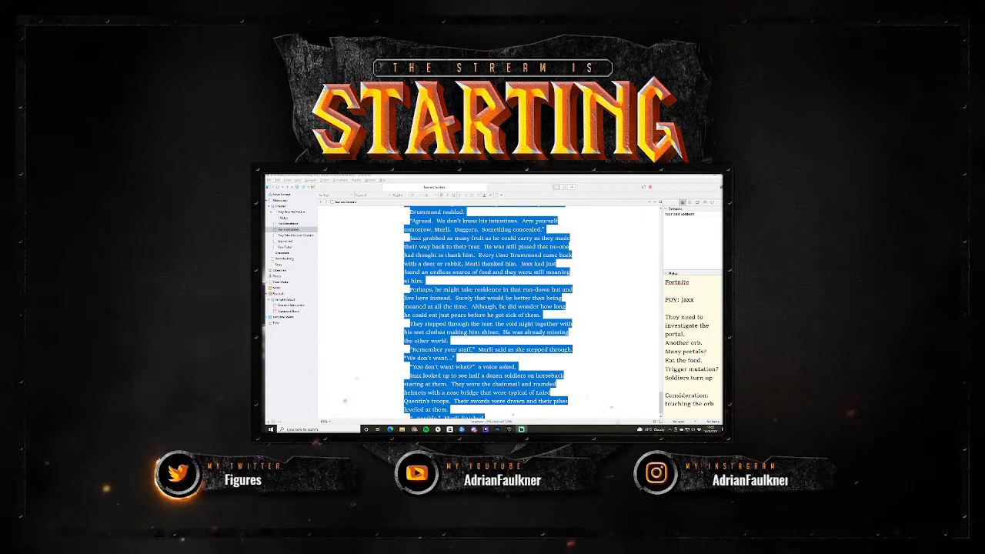
- Clear the text selection and review the end of the soldiers scene, the empty scenes after it and the opening scene
{"action": "scroll", "coordinate": [533, 358], "scroll_direction": "down", "scroll_amount": 2}
{"action": "left_click", "coordinate": [489, 408]}
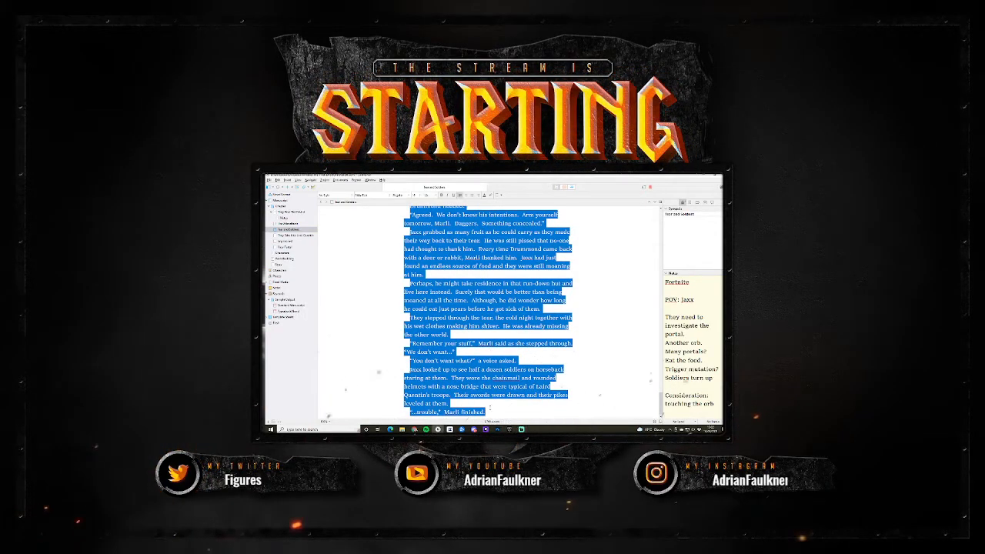
{"action": "left_click", "coordinate": [510, 386]}
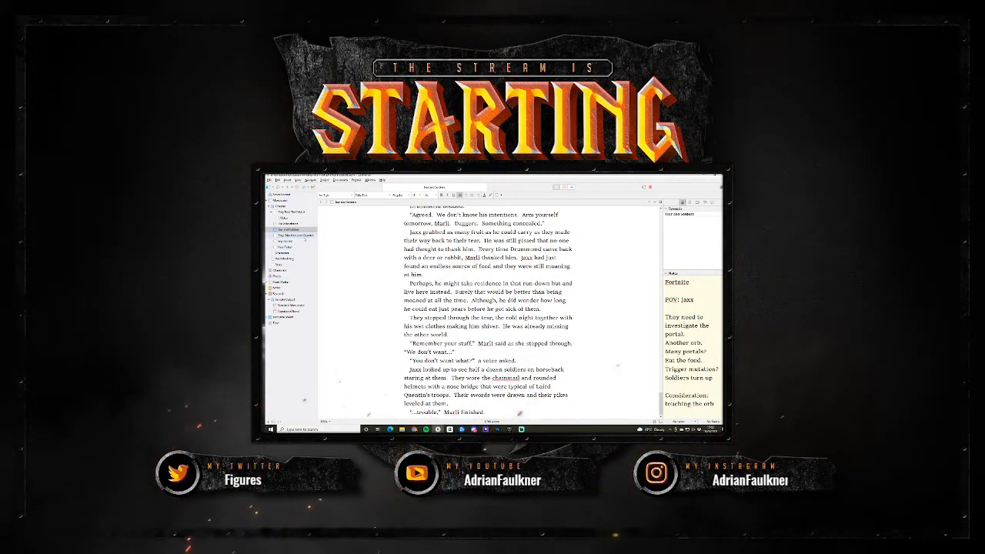
{"action": "left_click", "coordinate": [298, 234]}
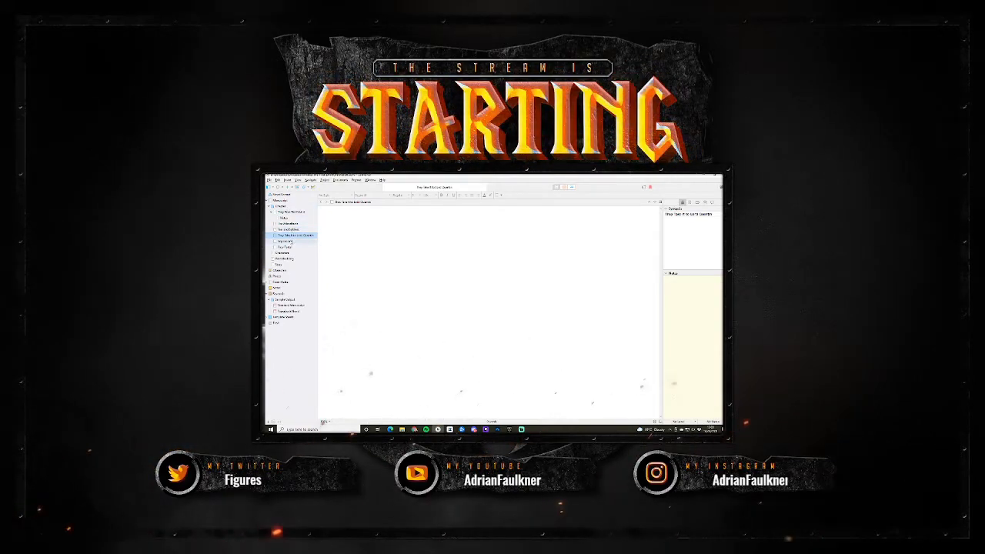
{"action": "left_click", "coordinate": [293, 241]}
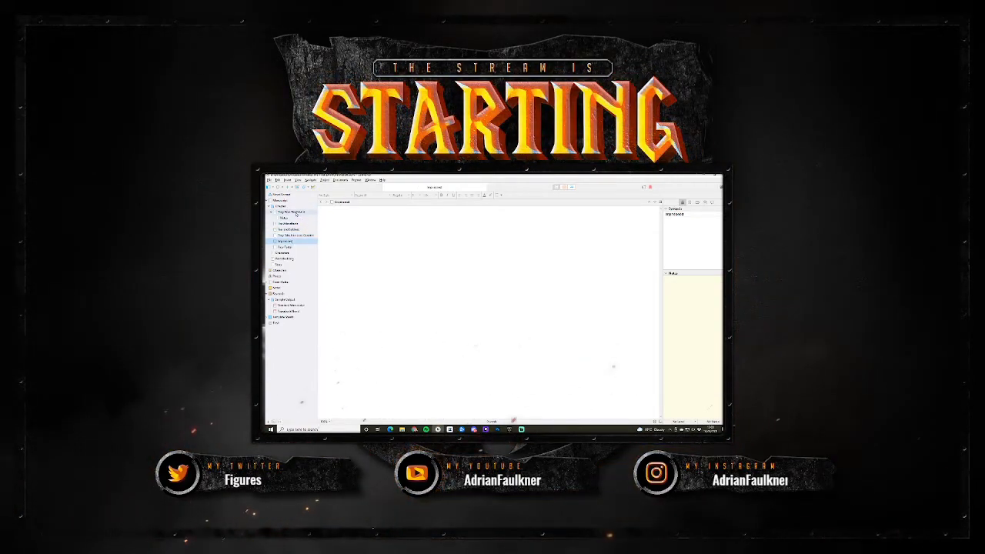
{"action": "left_click", "coordinate": [296, 212]}
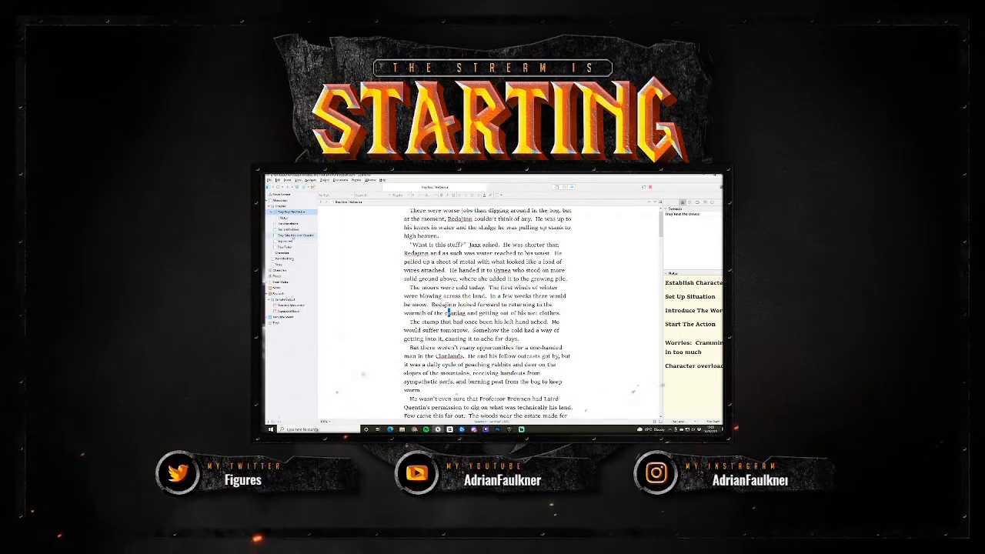
- Open the empty Laird Quentin scene and add the heading "Chapter 3" in a larger font size
{"action": "left_click", "coordinate": [292, 236]}
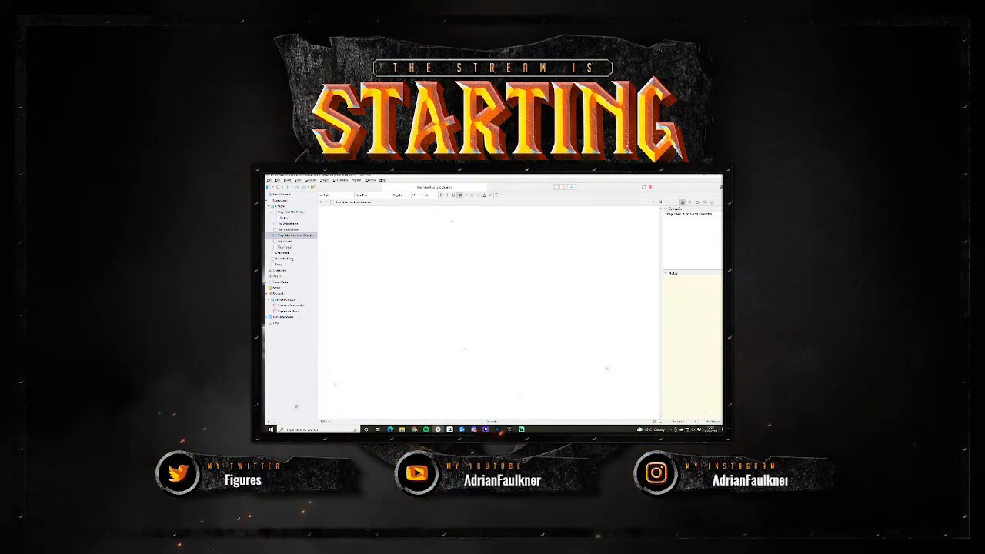
{"action": "type", "text": "Chap"}
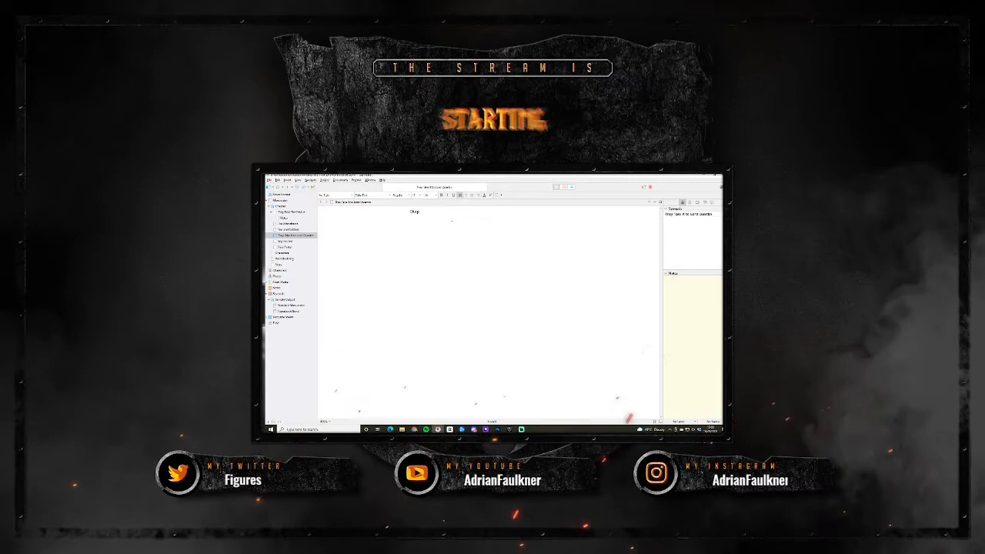
{"action": "type", "text": "ter 1"}
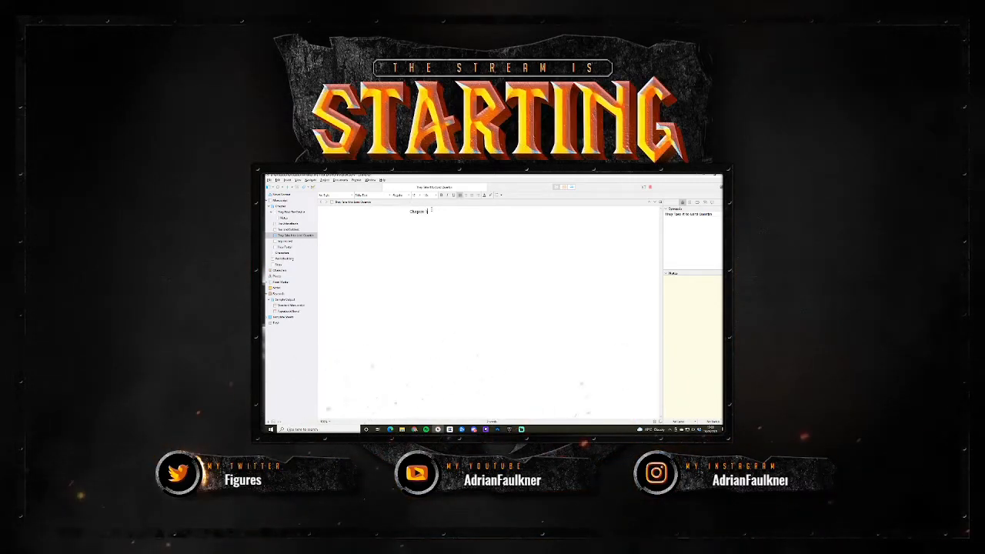
{"action": "left_click_drag", "start_coordinate": [430, 211], "coordinate": [409, 212]}
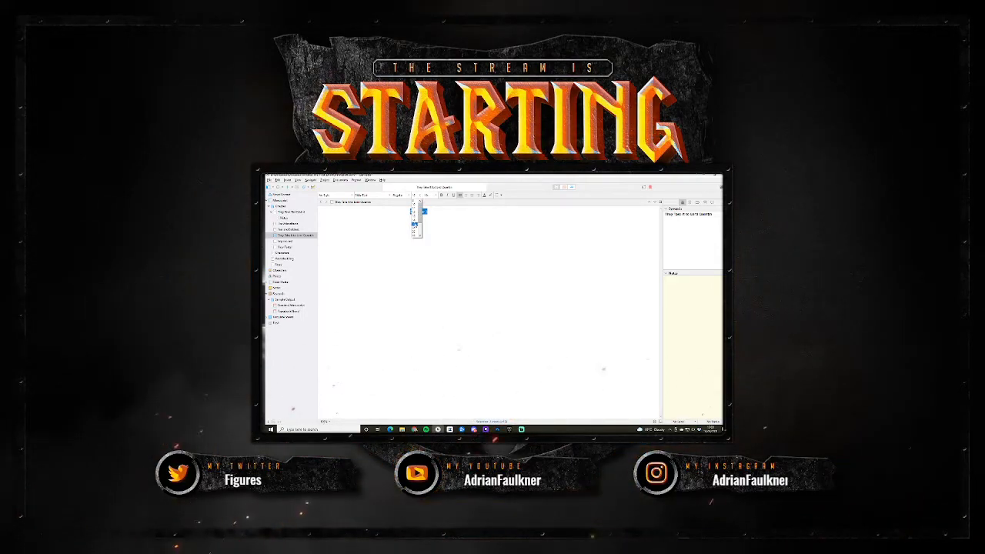
{"action": "left_click", "coordinate": [414, 224]}
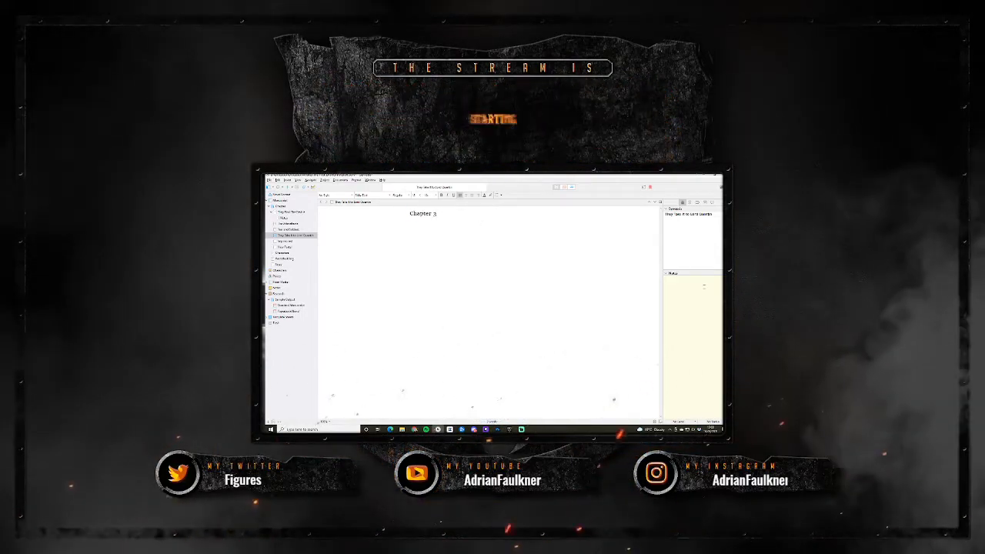
- Start the scene's notes with the title "Interlude" and enlarge its font size
{"action": "left_click", "coordinate": [702, 286]}
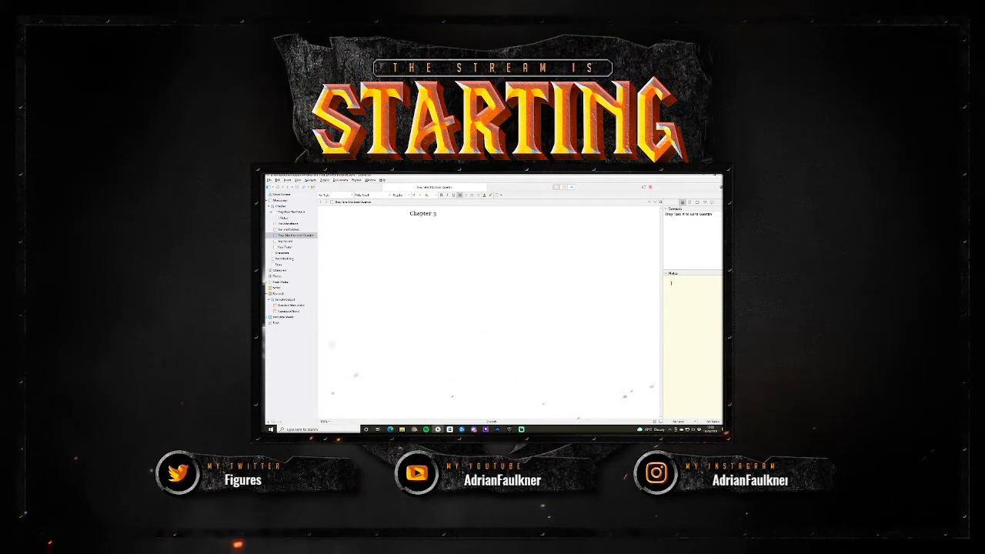
{"action": "type", "text": "Need"}
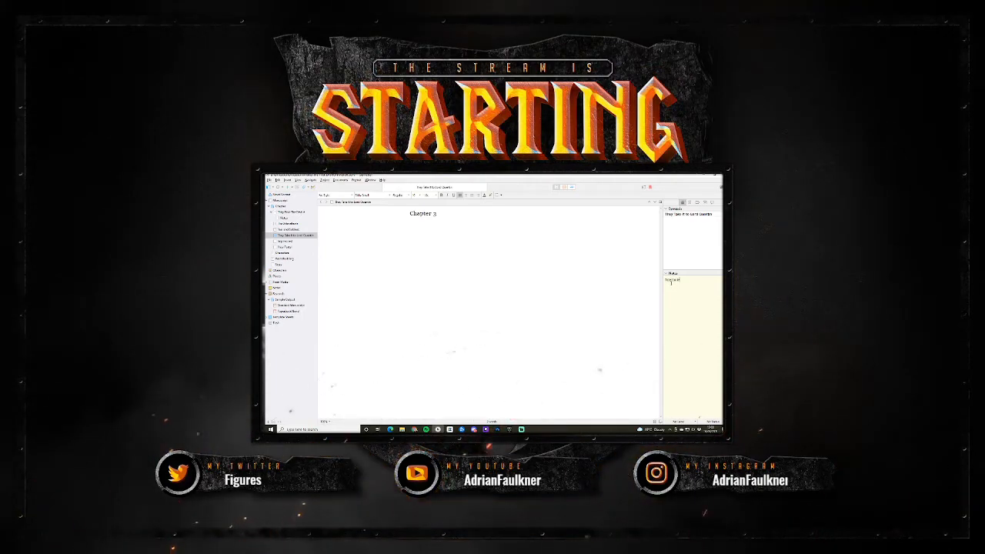
{"action": "double_click", "coordinate": [672, 281]}
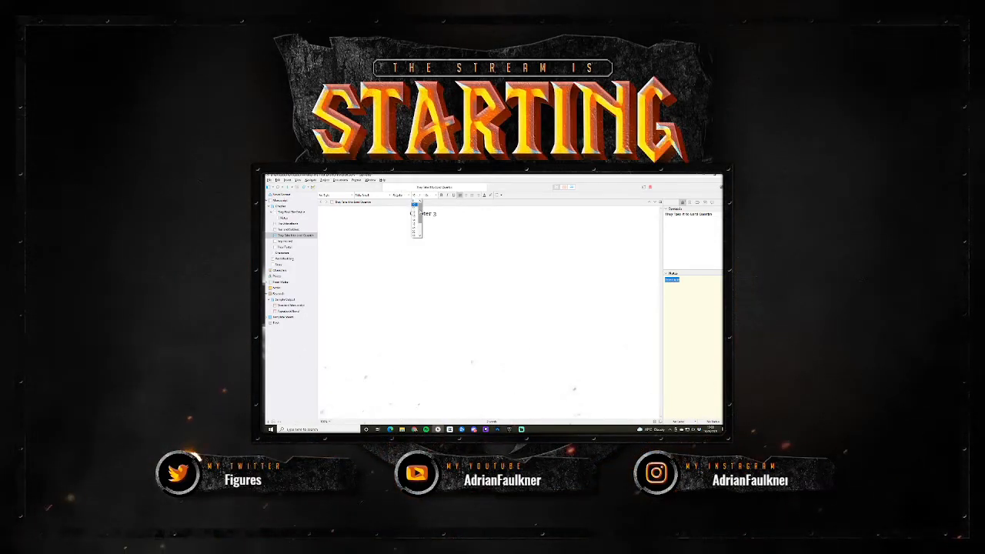
{"action": "left_click", "coordinate": [415, 225]}
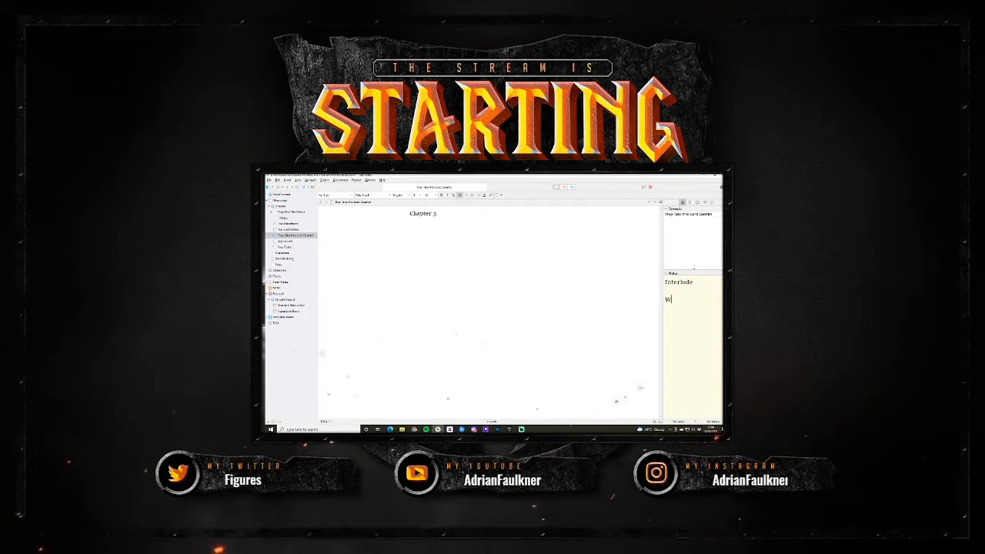
- Add the line "Worldbuilding chapter" beneath the title in the scene's notes
{"action": "type", "text": "dbuildin"}
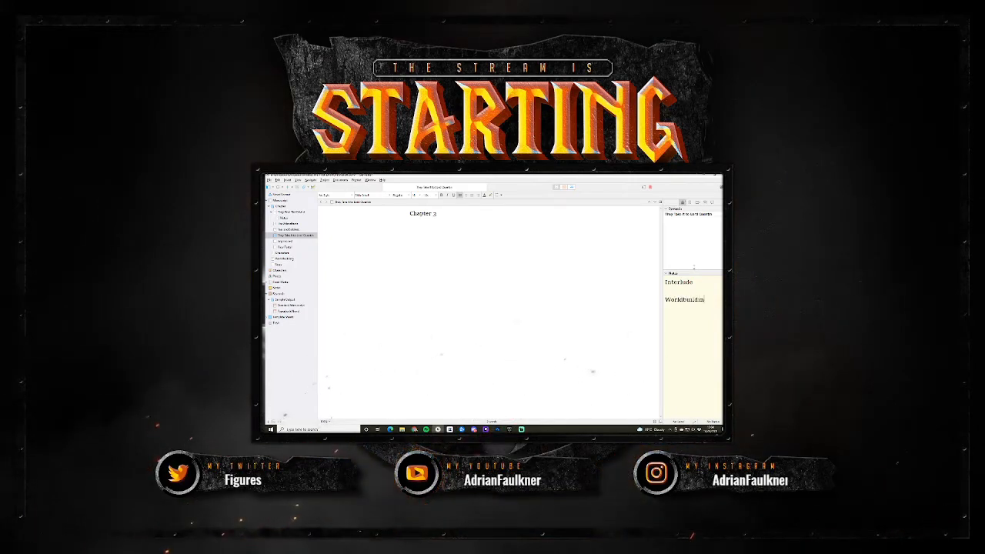
{"action": "type", "text": "g chapter"}
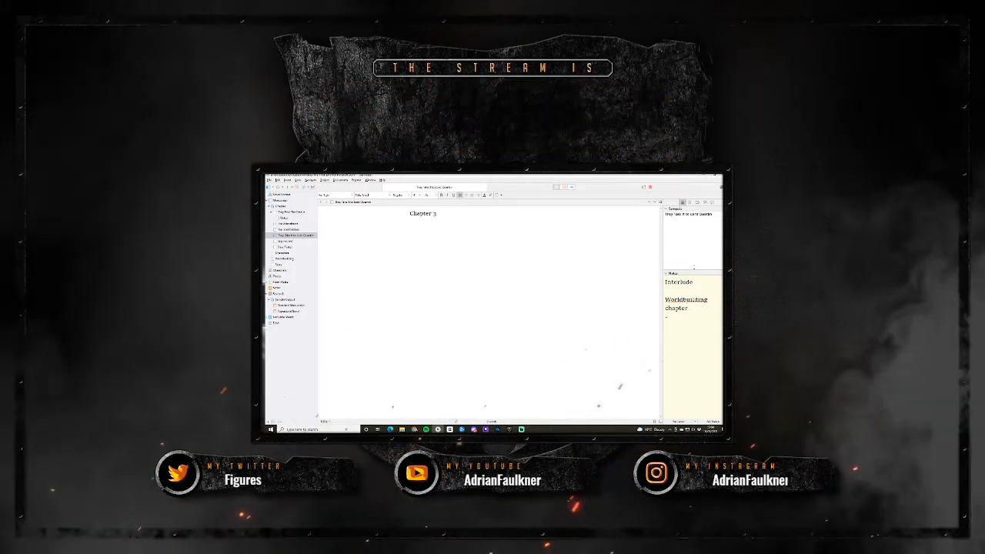
{"action": "type", "text": "-"}
{"action": "key", "text": "BackSpace"}
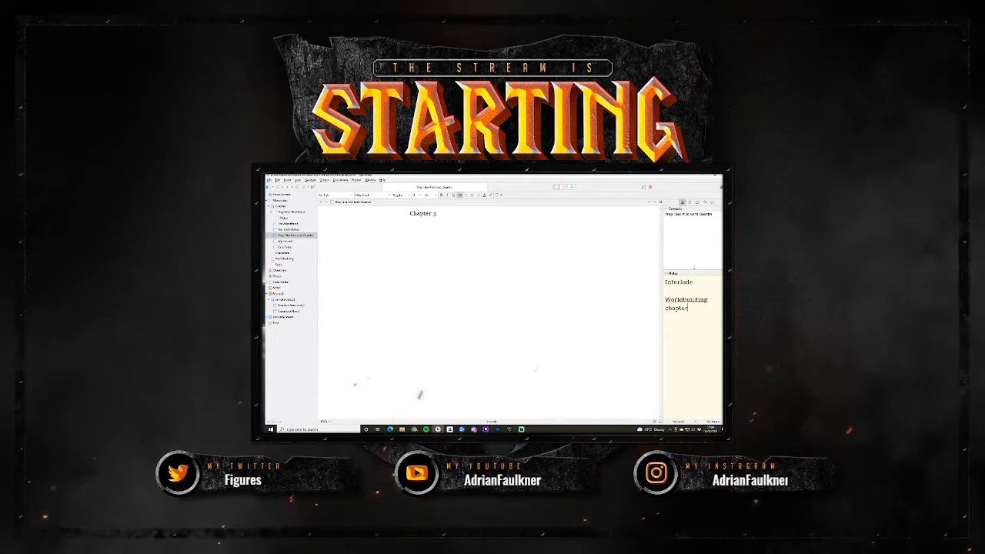
- Add the goal "Establish his lack of wealth" to the scene's notes, separated by a blank line
{"action": "type", "text": "e"}
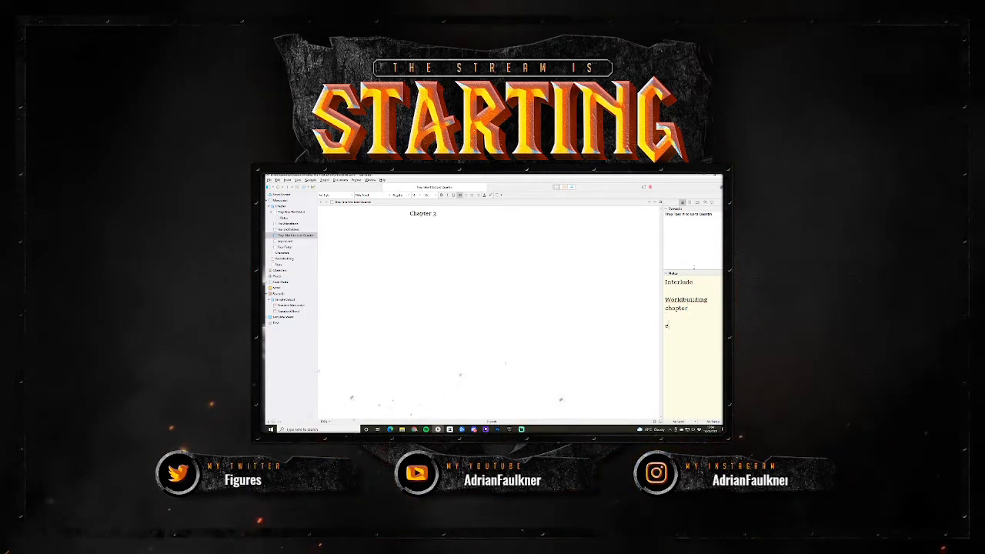
{"action": "type", "text": "steblisg"}
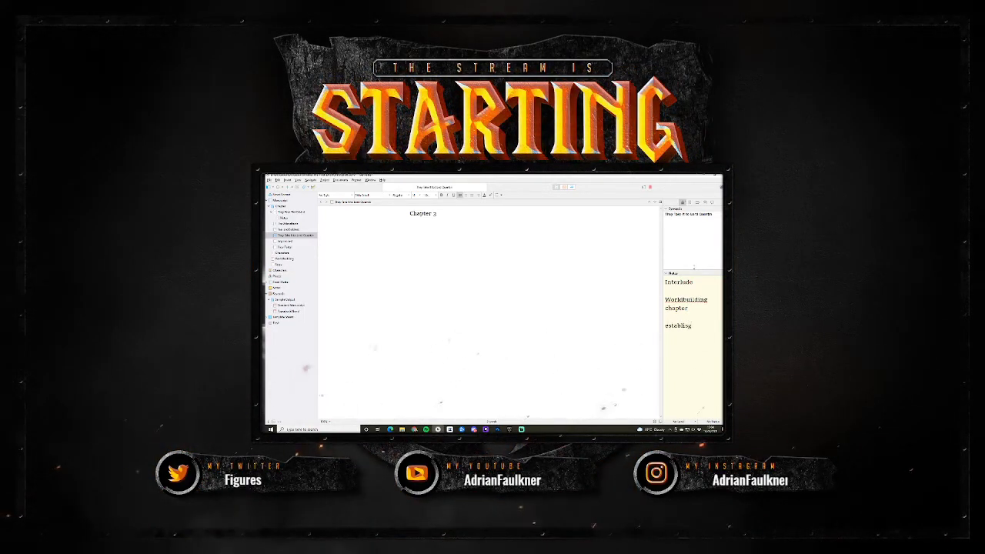
{"action": "type", "text": "h"}
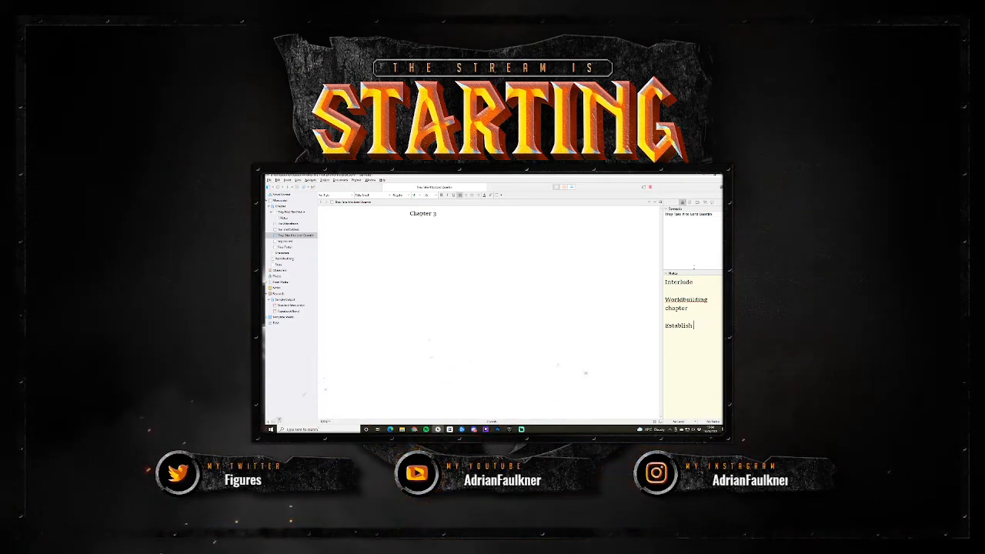
{"action": "type", "text": " his l"}
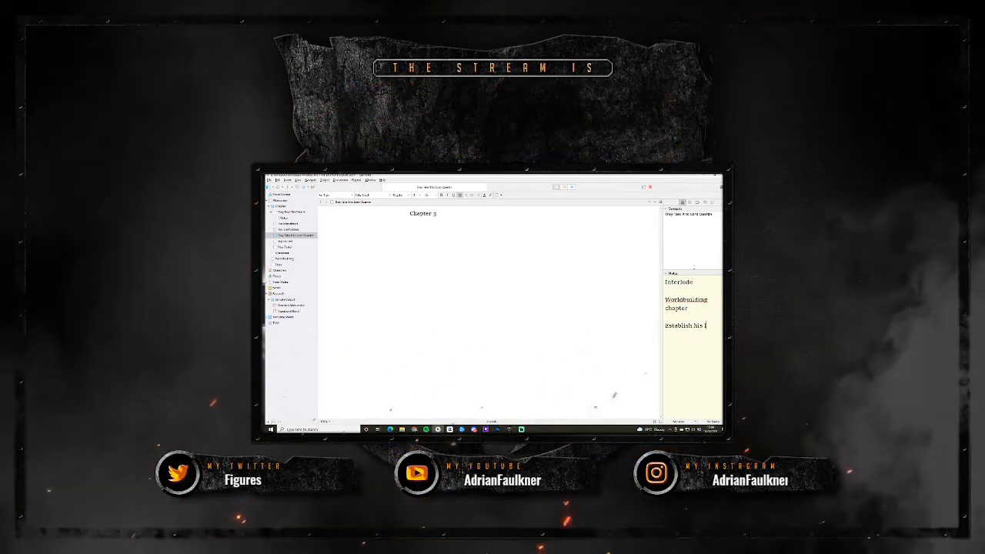
{"action": "type", "text": "ack of wealth"}
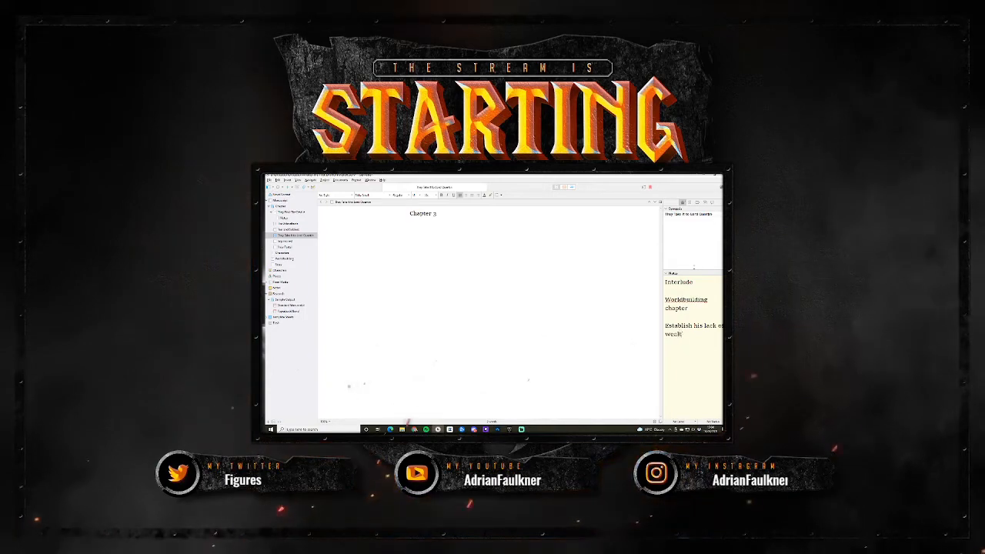
- Add the lines "His motivations" and "Relationship to the characters" to the scene's notes
{"action": "key", "text": "Return"}
{"action": "type", "text": "His mo"}
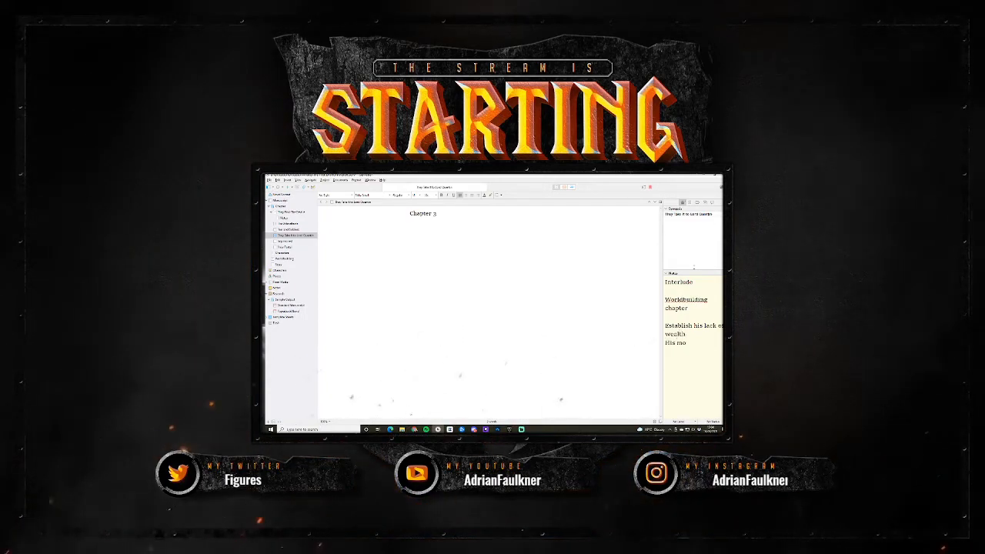
{"action": "type", "text": "tivations"}
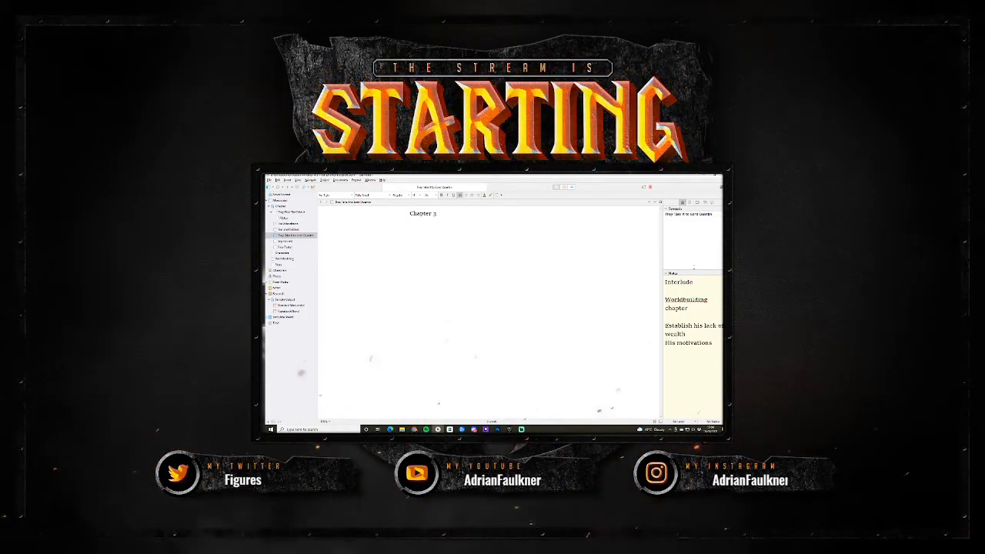
{"action": "key", "text": "Return"}
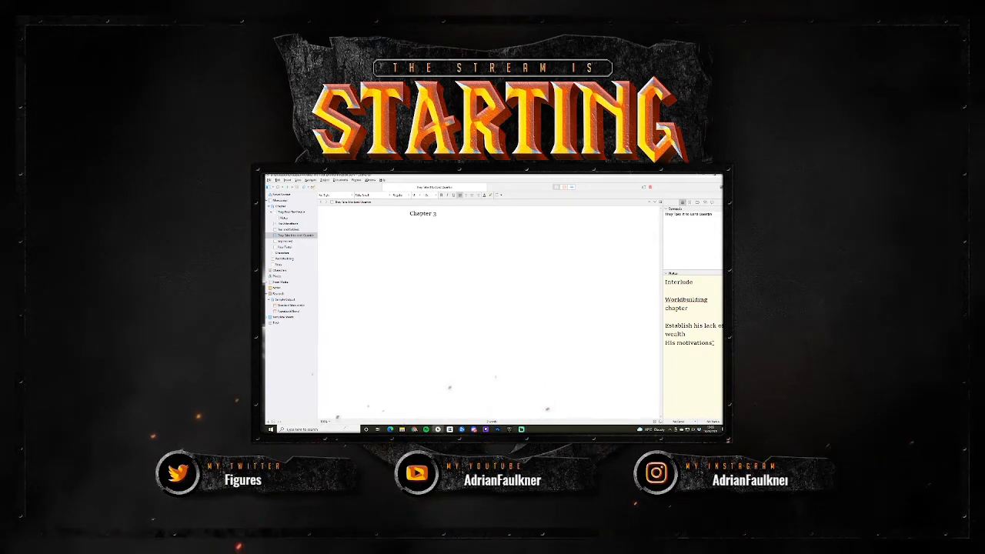
{"action": "key", "text": "Return"}
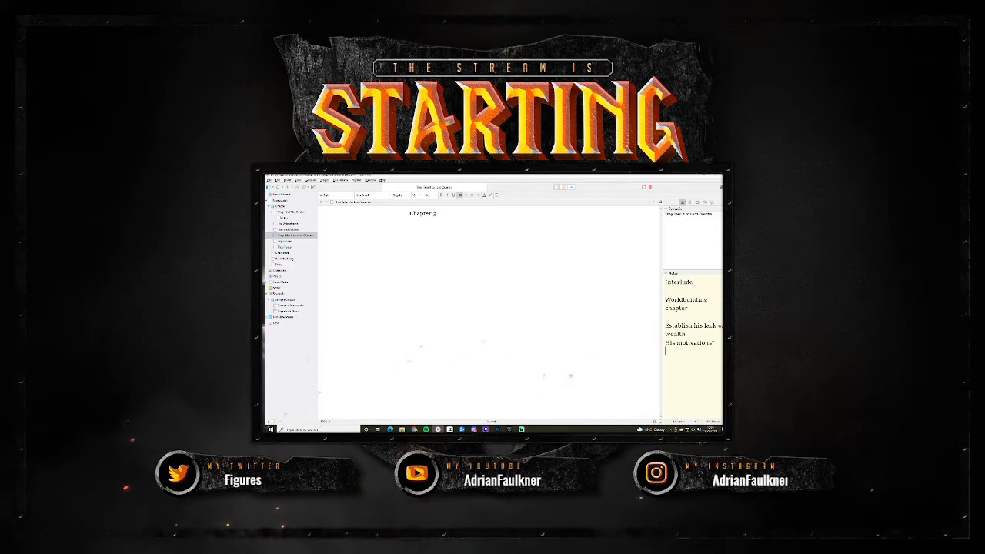
{"action": "type", "text": "relationship"}
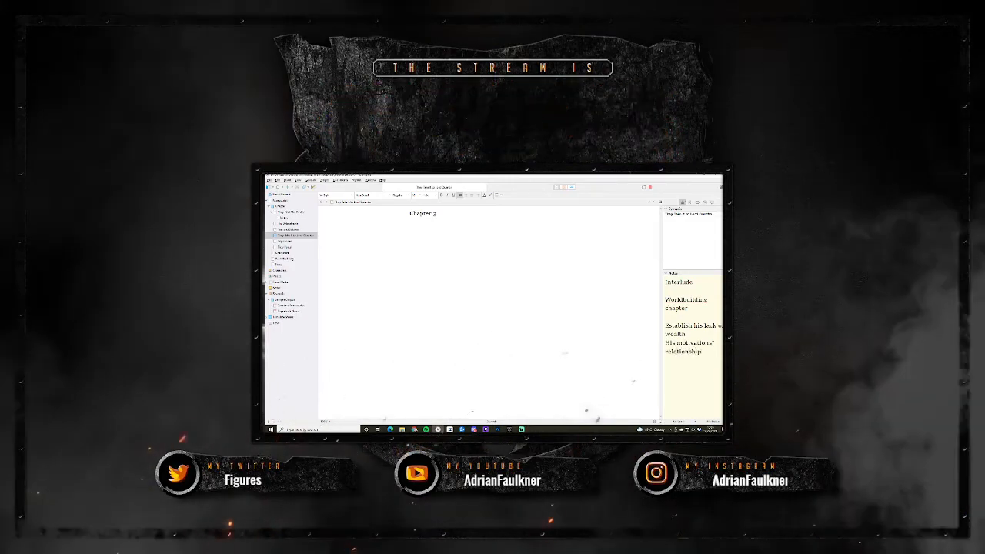
{"action": "type", "text": " to the chars"}
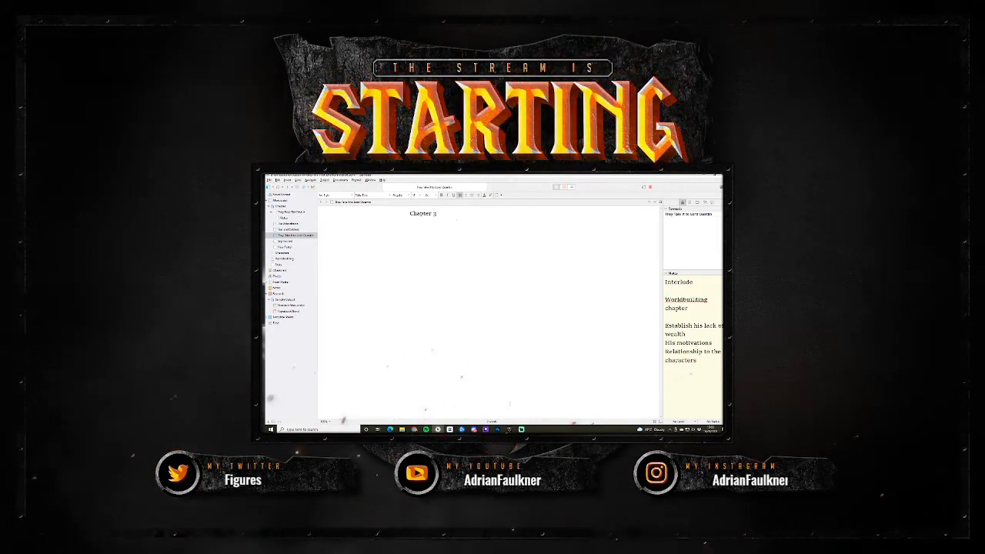
- Open the scene with the line "Laird Quentin sighed." beneath the Chapter 3 heading
{"action": "type", "text": "Quart"}
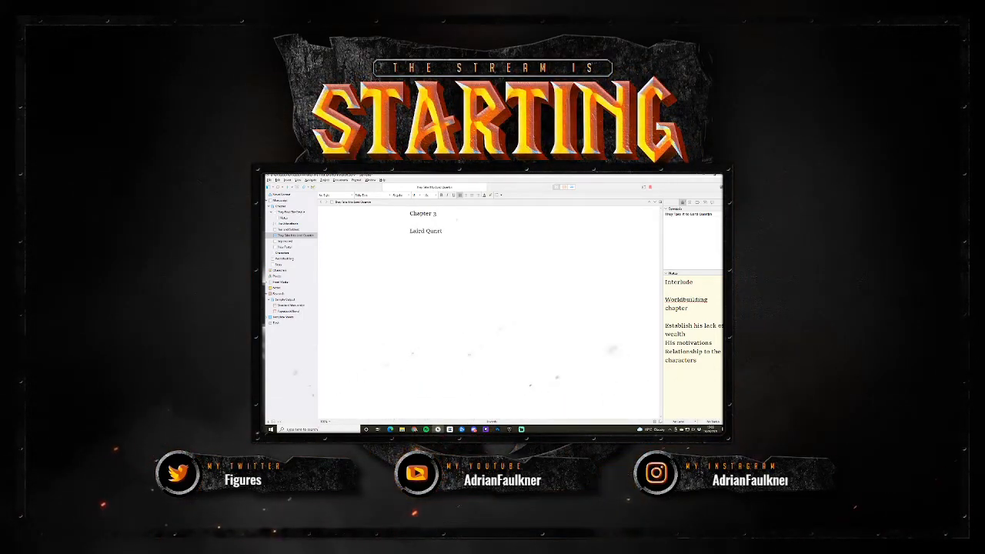
{"action": "key", "text": "BackSpace"}
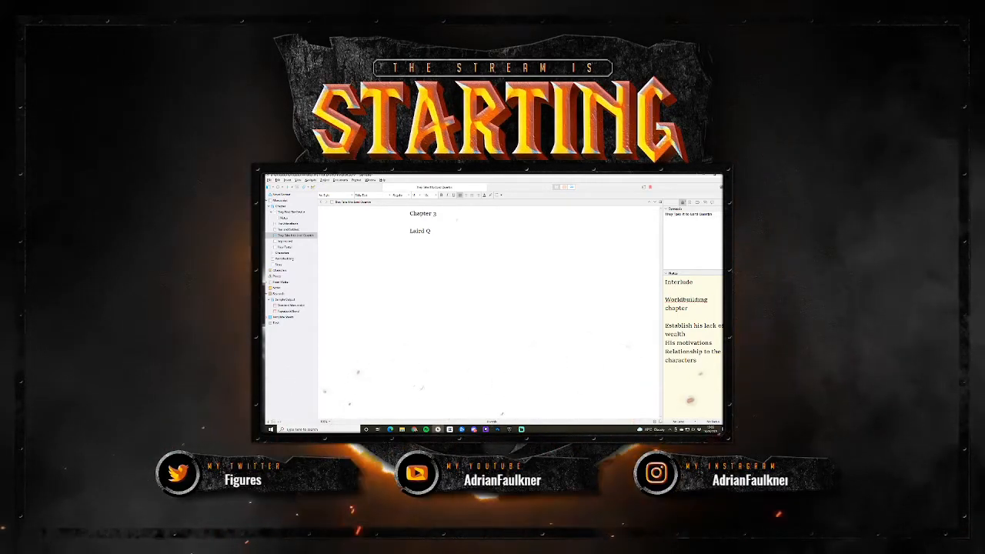
{"action": "type", "text": "uentin"}
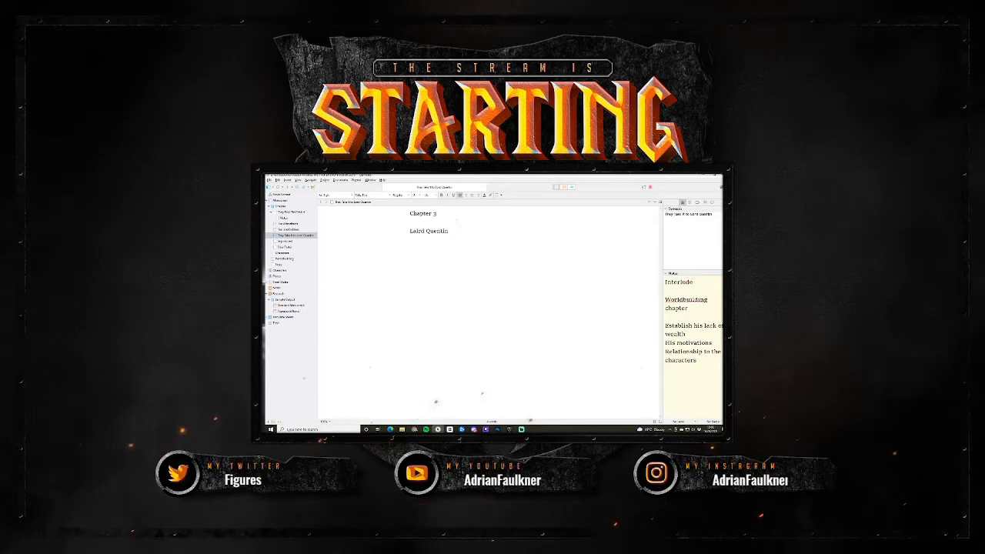
{"action": "type", "text": " si"}
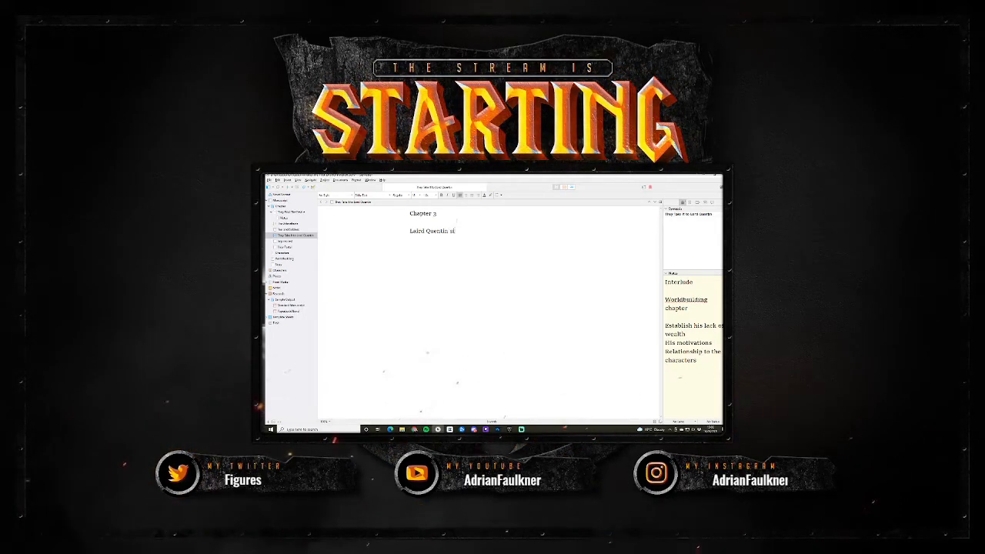
{"action": "type", "text": "ghed."}
{"action": "key", "text": "Return"}
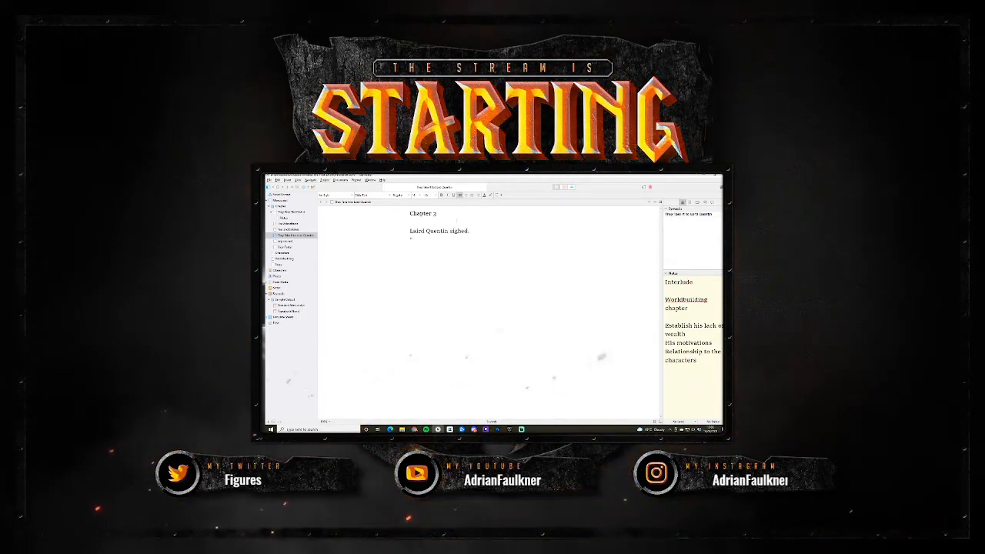
- Add the dialogue line "Is this all really necessary?" with the tag "he asked McArthur." as a new paragraph
{"action": "type", "text": "\"Is this all"}
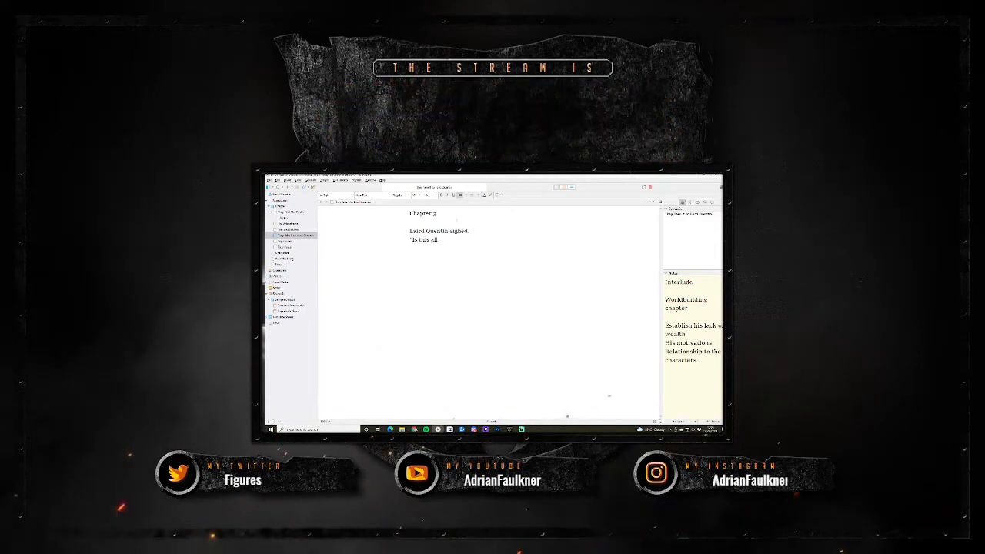
{"action": "type", "text": " really necessary"}
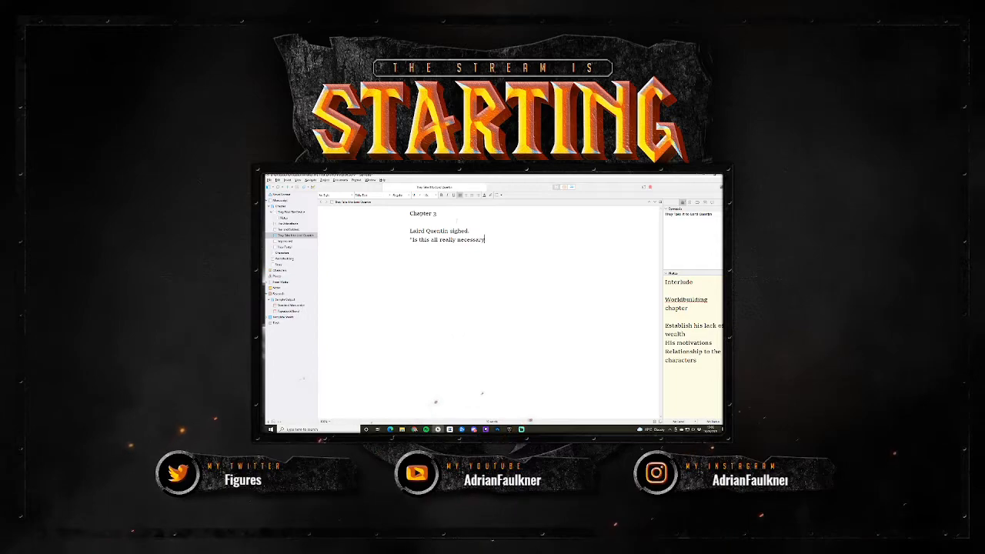
{"action": "type", "text": "?\""}
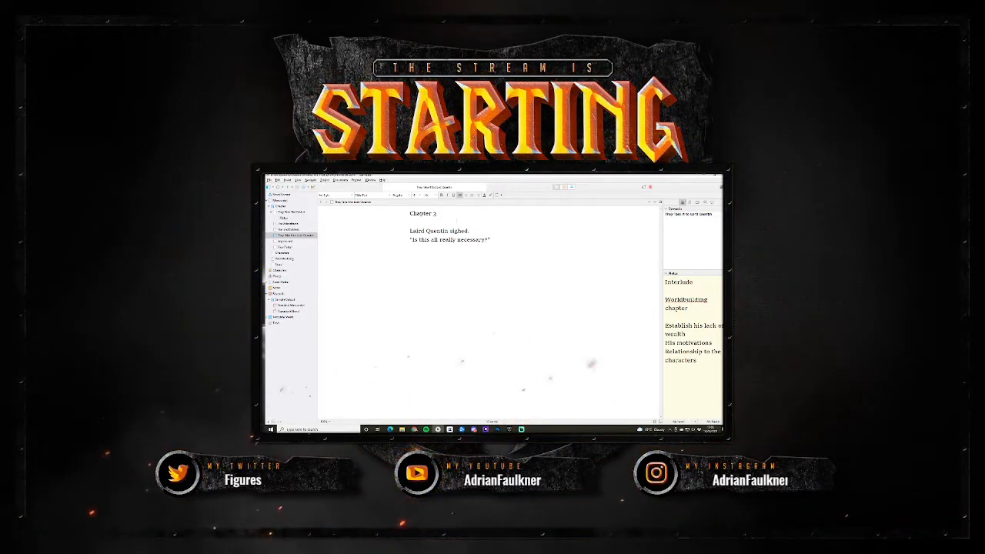
{"action": "type", "text": " he"}
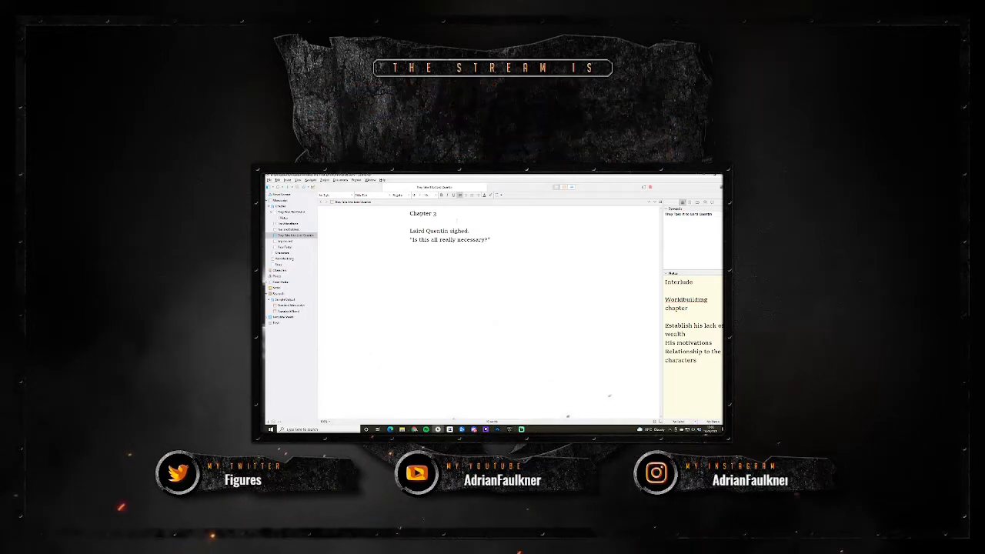
{"action": "type", "text": " asked."}
{"action": "type", "text": "Mc"}
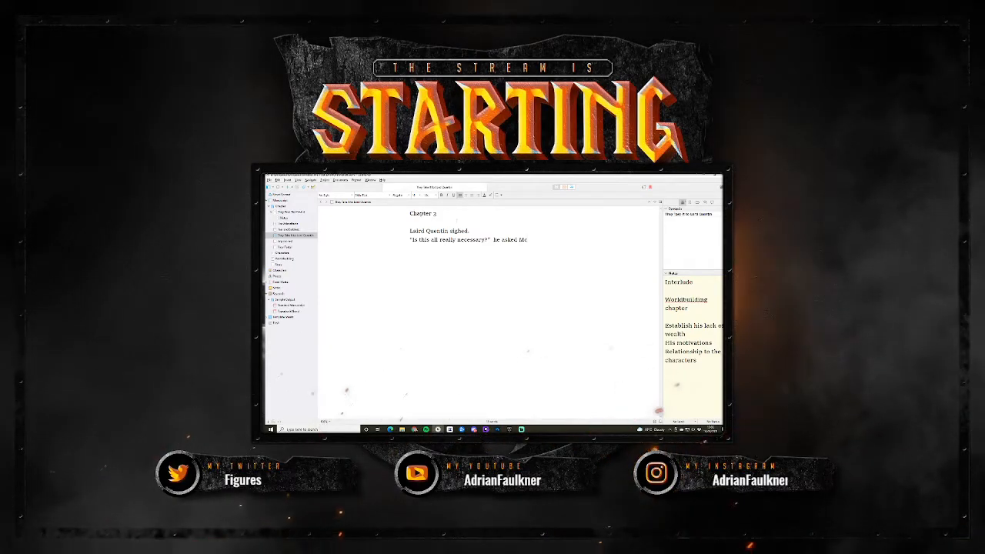
{"action": "type", "text": "A"}
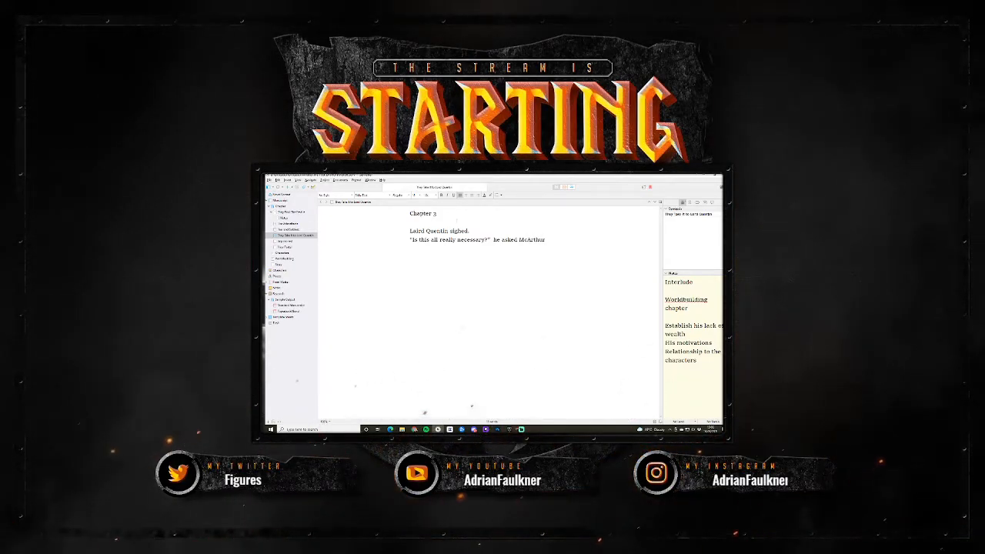
{"action": "type", "text": "rthur."}
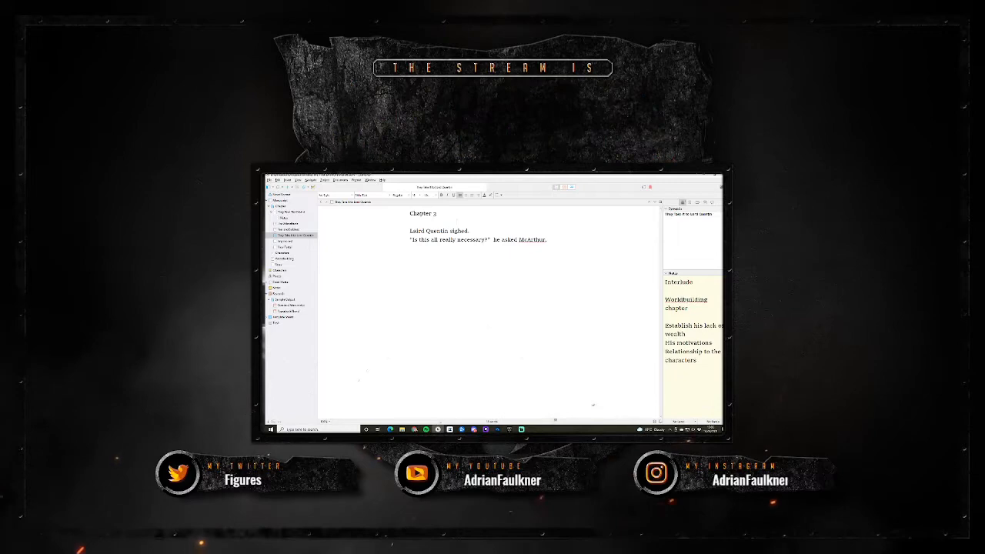
{"action": "key", "text": "Return"}
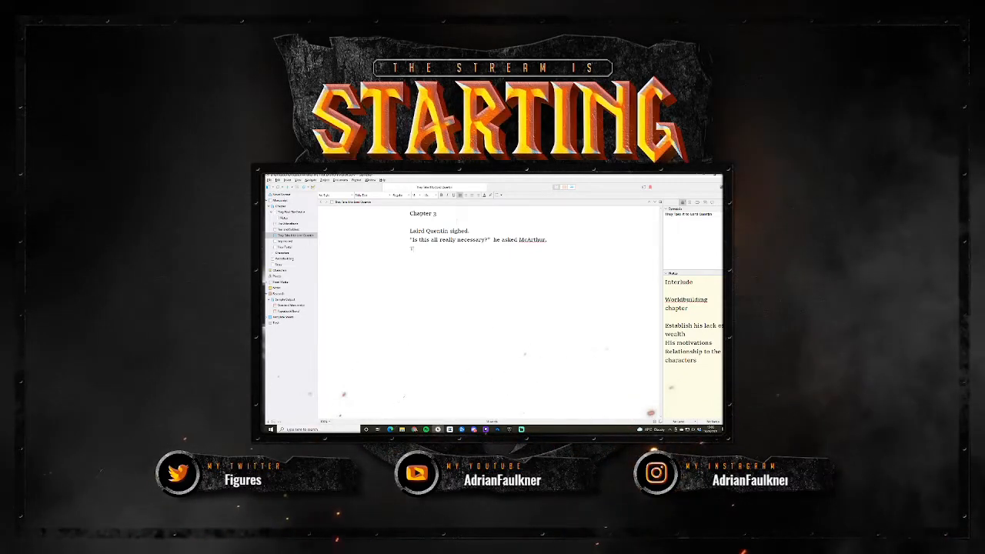
- Begin the next paragraph of the scene with "The actuary bowed low"
{"action": "type", "text": "The"}
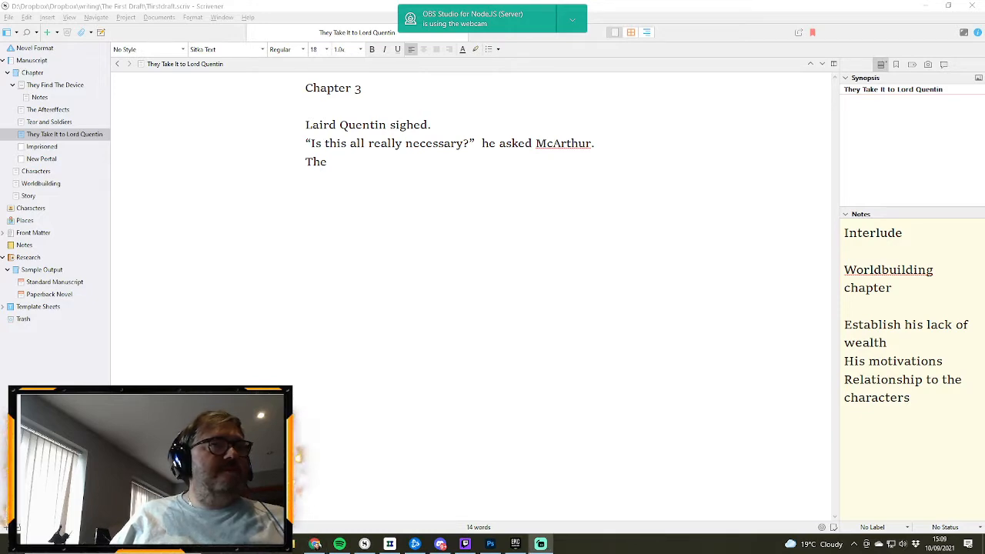
{"action": "left_click", "coordinate": [349, 174]}
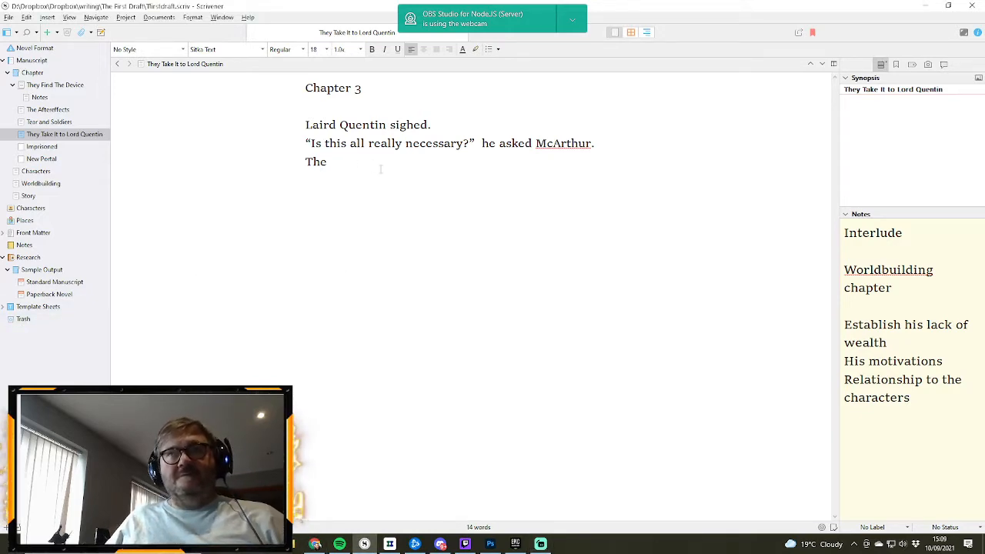
{"action": "type", "text": "act"}
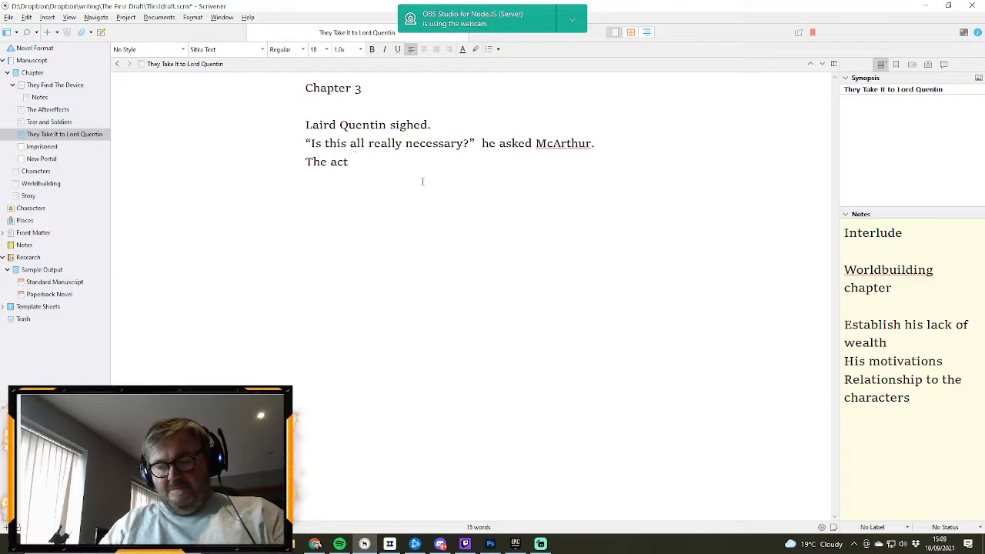
{"action": "type", "text": "uary asked"}
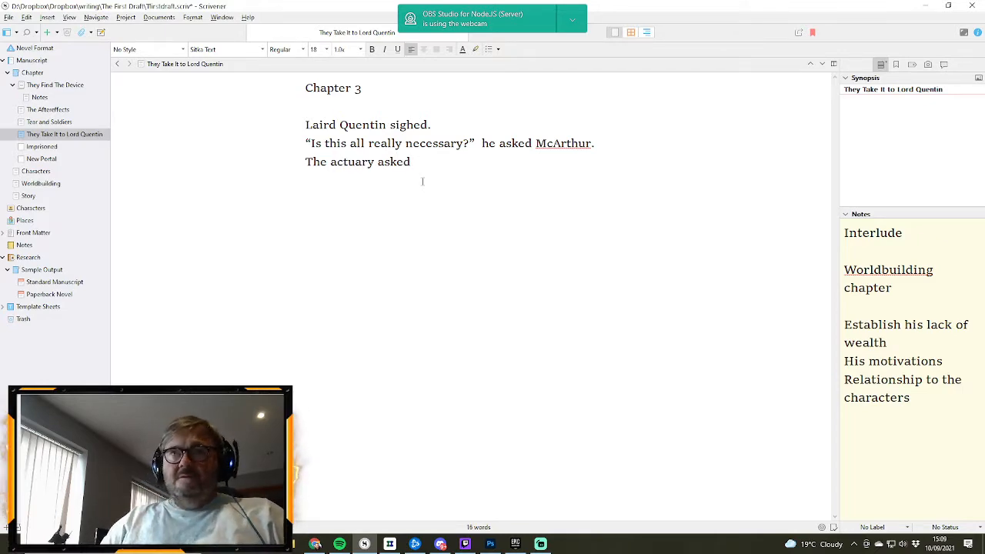
{"action": "key", "text": "BackSpace"}
{"action": "key", "text": "BackSpace"}
{"action": "key", "text": "BackSpace"}
{"action": "key", "text": "BackSpace"}
{"action": "key", "text": "BackSpace"}
{"action": "key", "text": "BackSpace"}
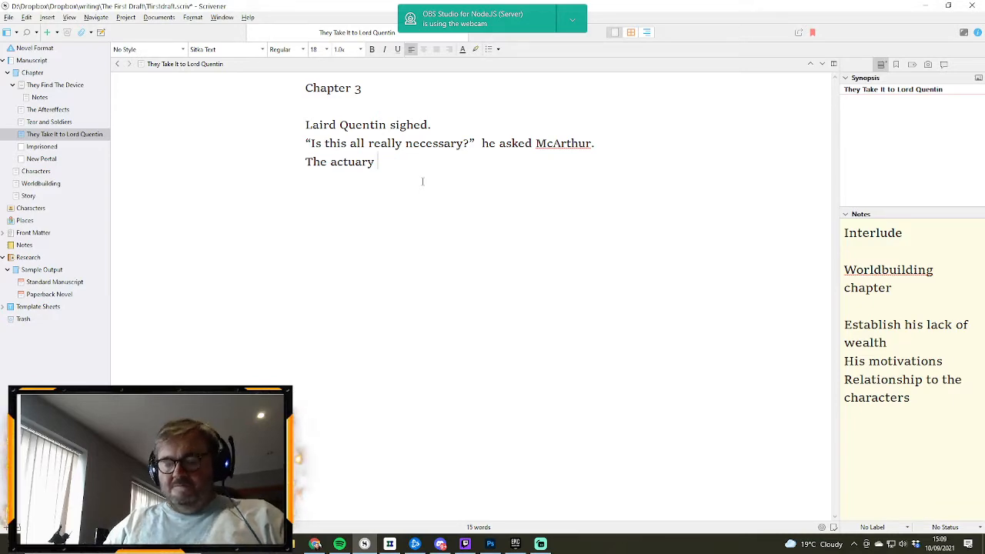
{"action": "type", "text": "bowed lo"}
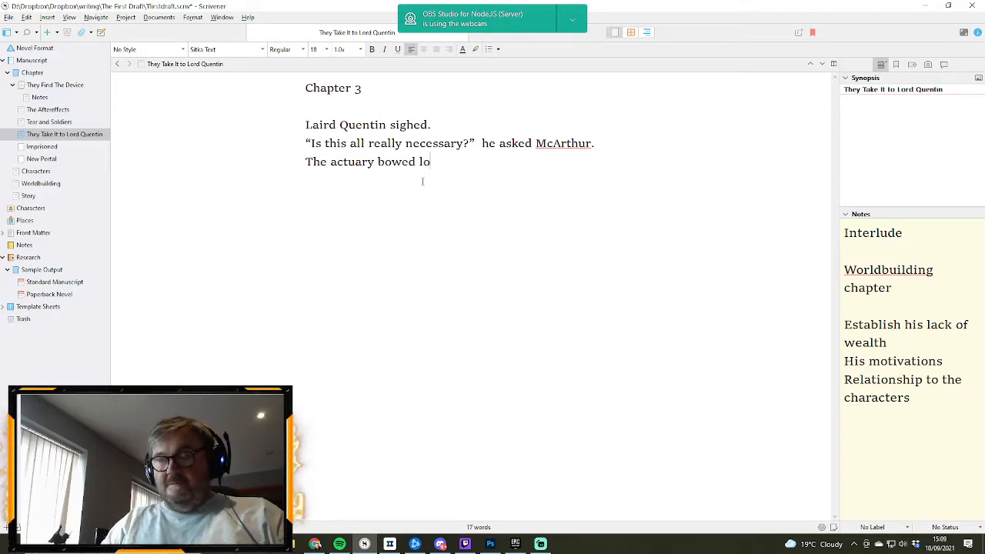
{"action": "type", "text": "w"}
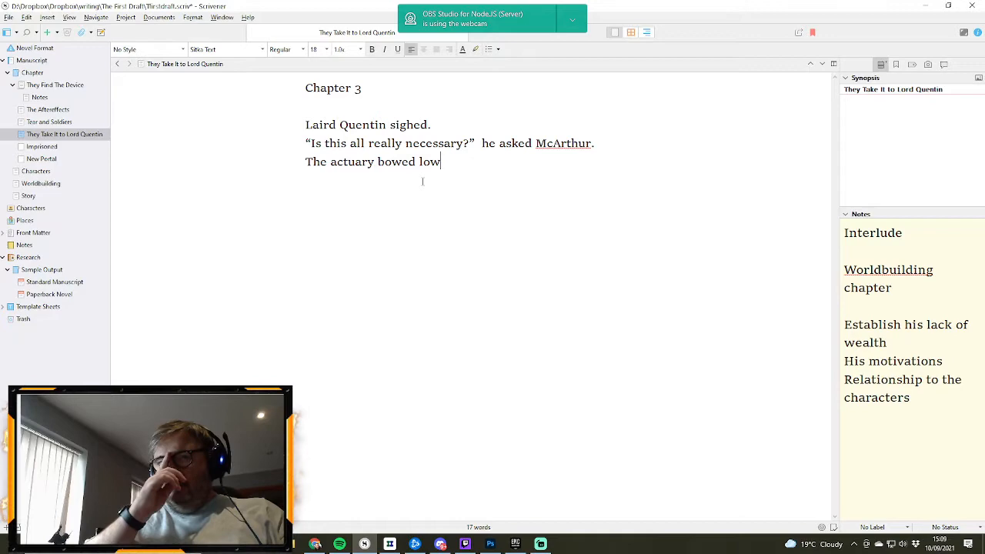
{"action": "type", "text": " st"}
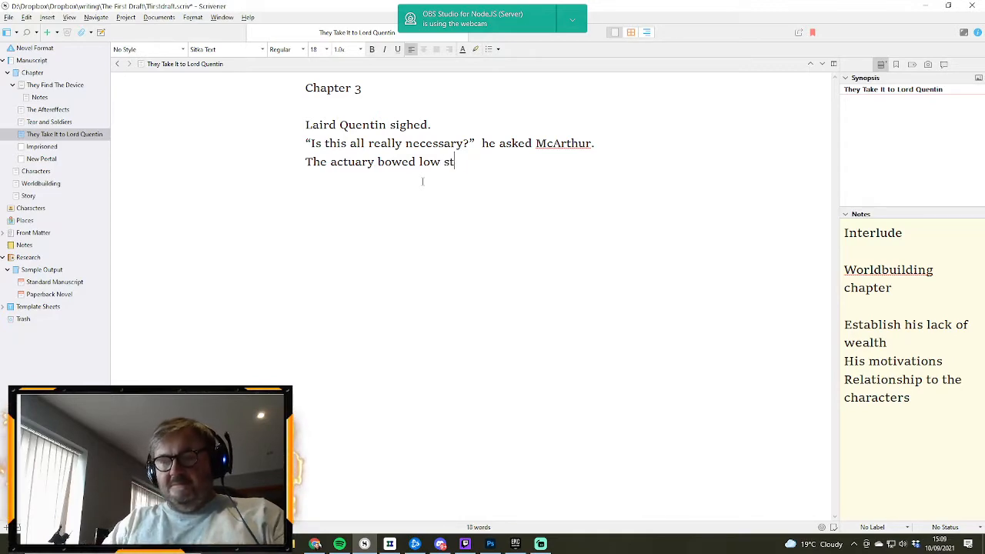
{"action": "type", "text": "ill offe"}
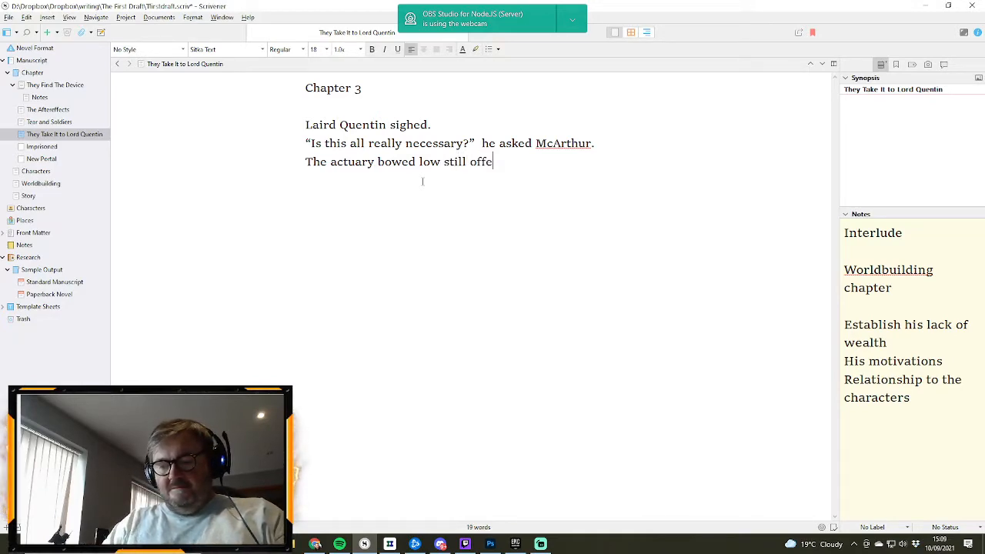
{"action": "type", "text": "ring the"}
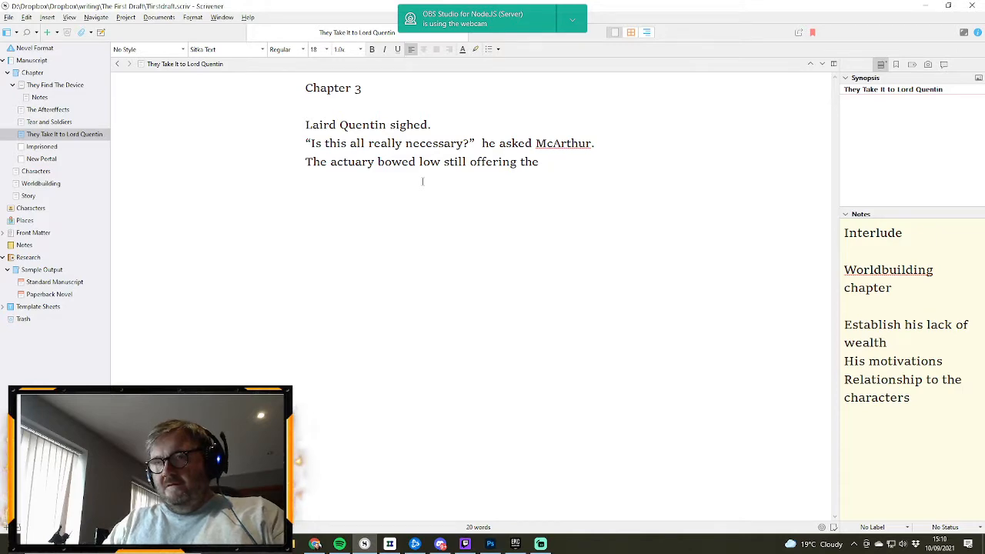
- Complete the actuary's sentence with "still offering the book to his lord." and begin a new paragraph
{"action": "type", "text": "b"}
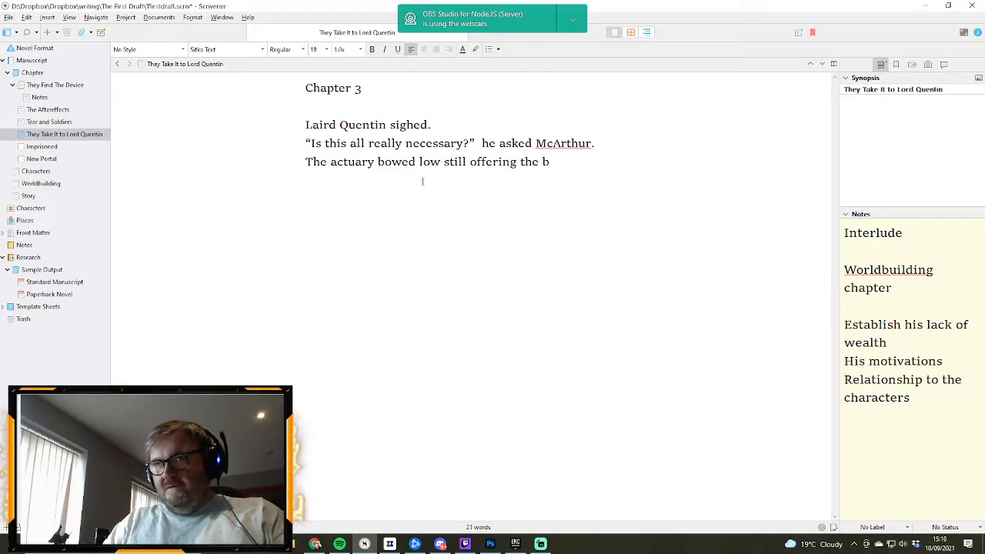
{"action": "type", "text": "ook"}
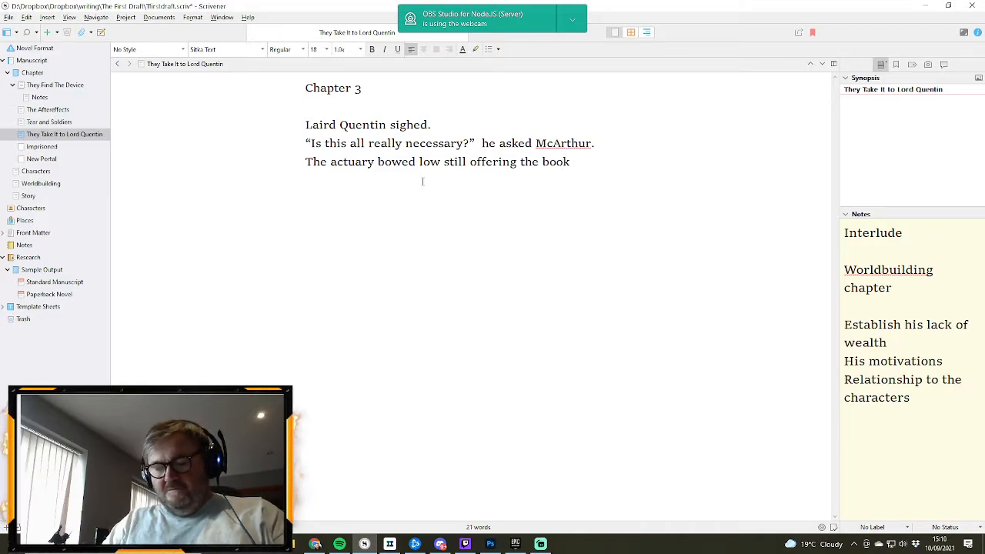
{"action": "type", "text": " to his lord"}
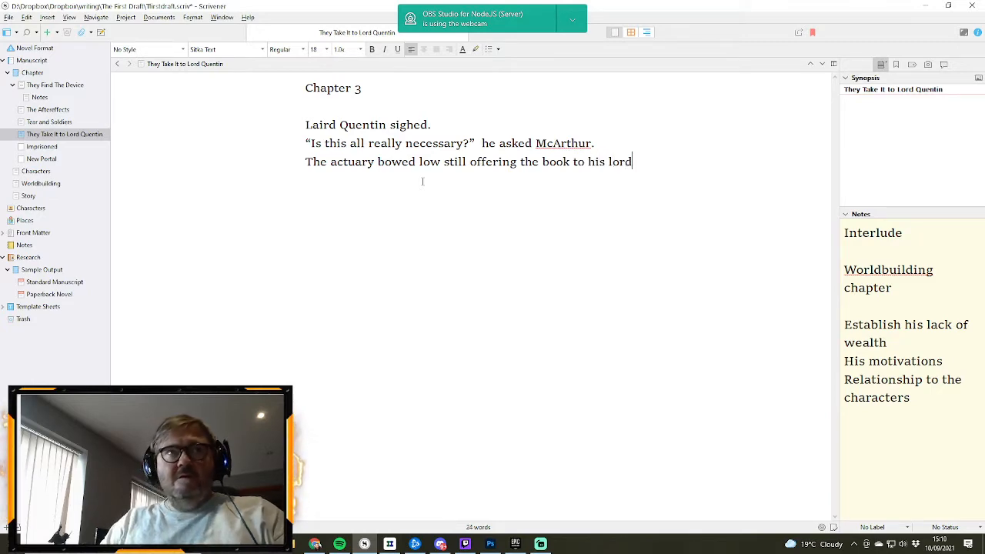
{"action": "type", "text": "."}
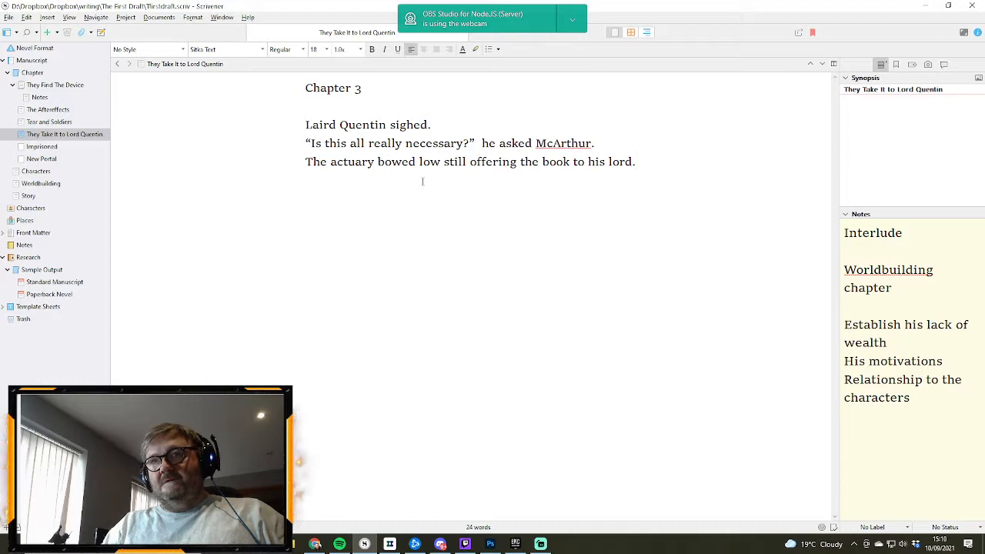
{"action": "key", "text": "Return"}
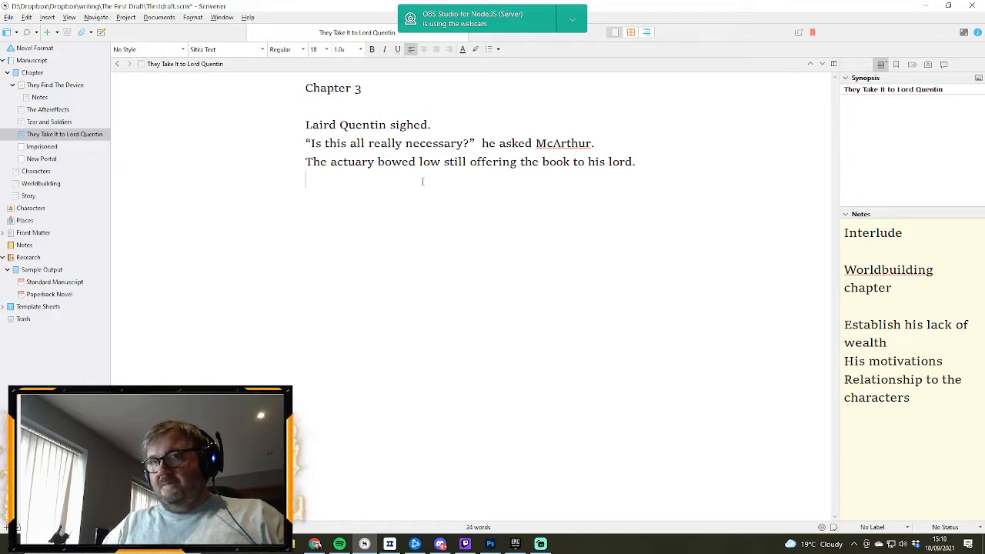
- Begin the actuary's spoken reply in the new paragraph with "I merely wish my laird to know"
{"action": "type", "text": "\"I m"}
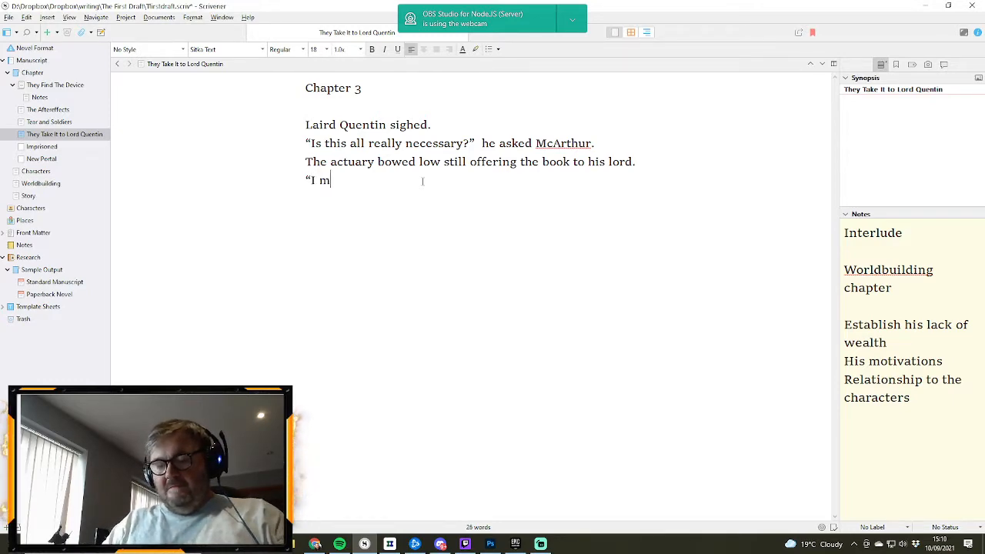
{"action": "type", "text": "erely wis"}
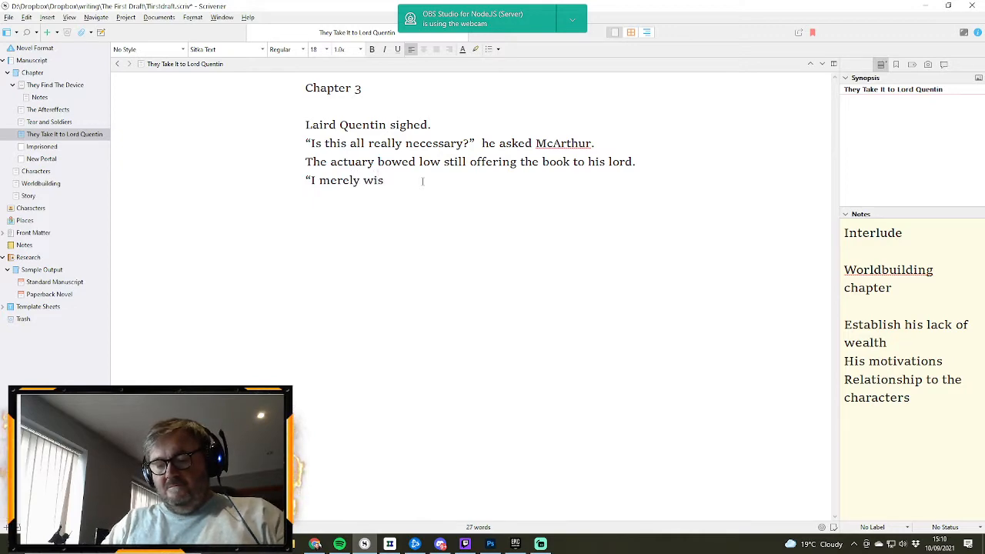
{"action": "type", "text": "h my laird"}
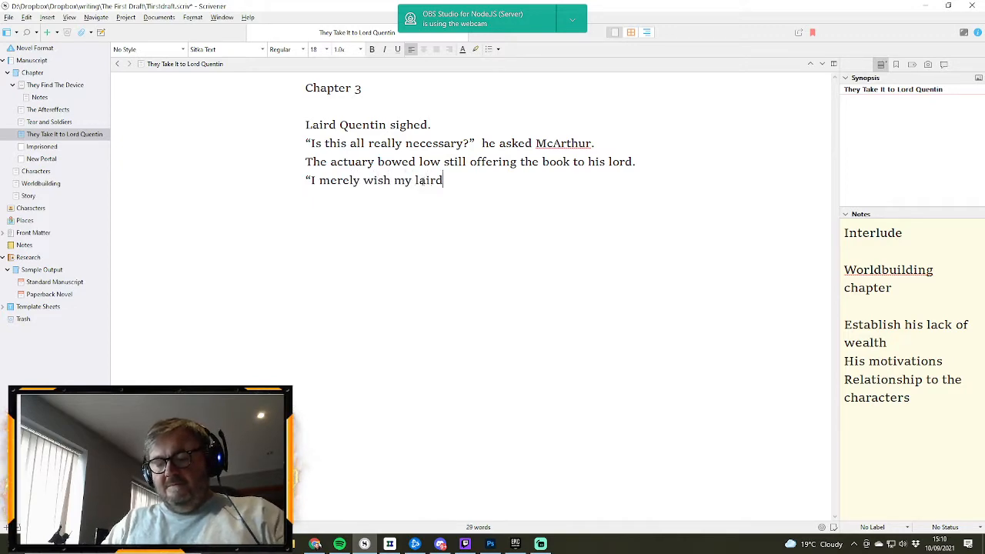
{"action": "type", "text": " to know that"}
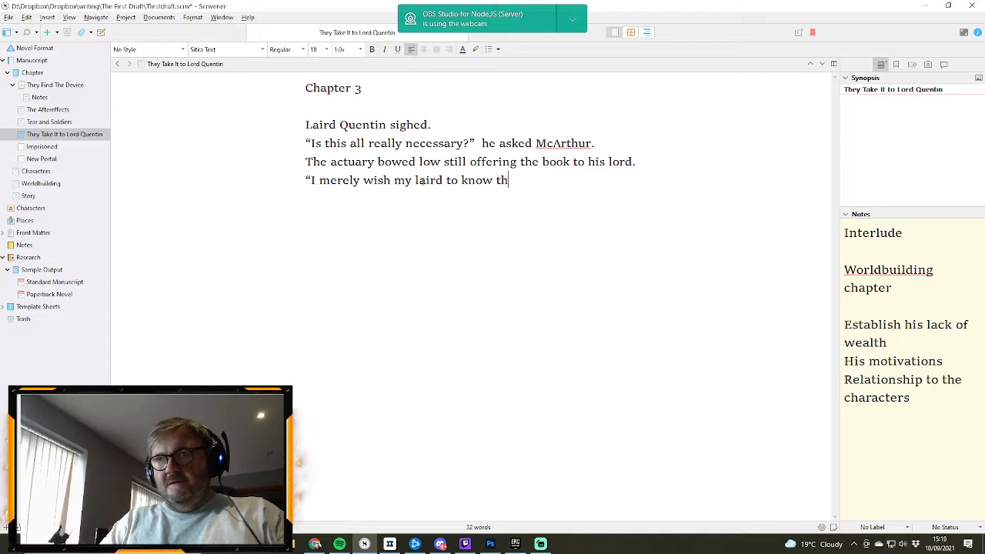
{"action": "key", "text": "BackSpace"}
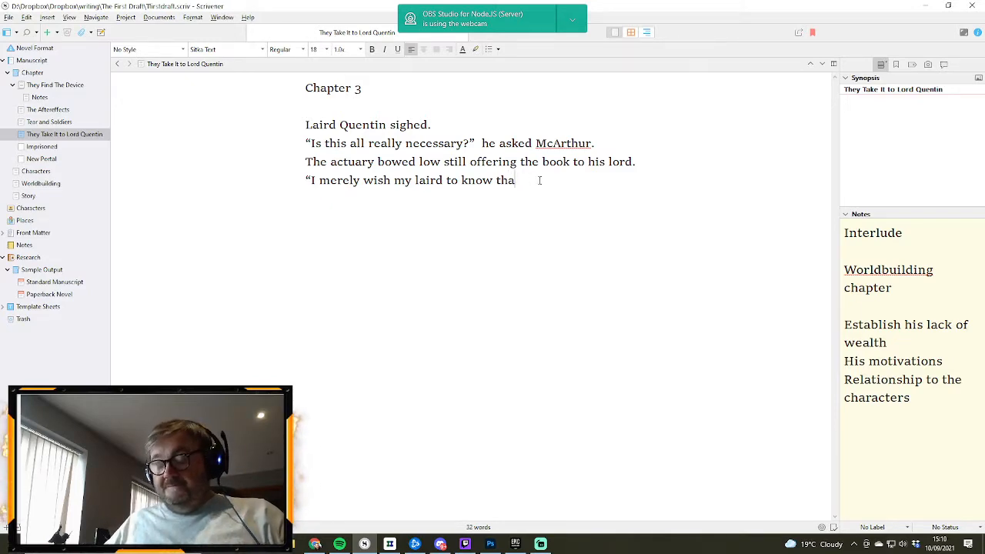
{"action": "key", "text": "BackSpace"}
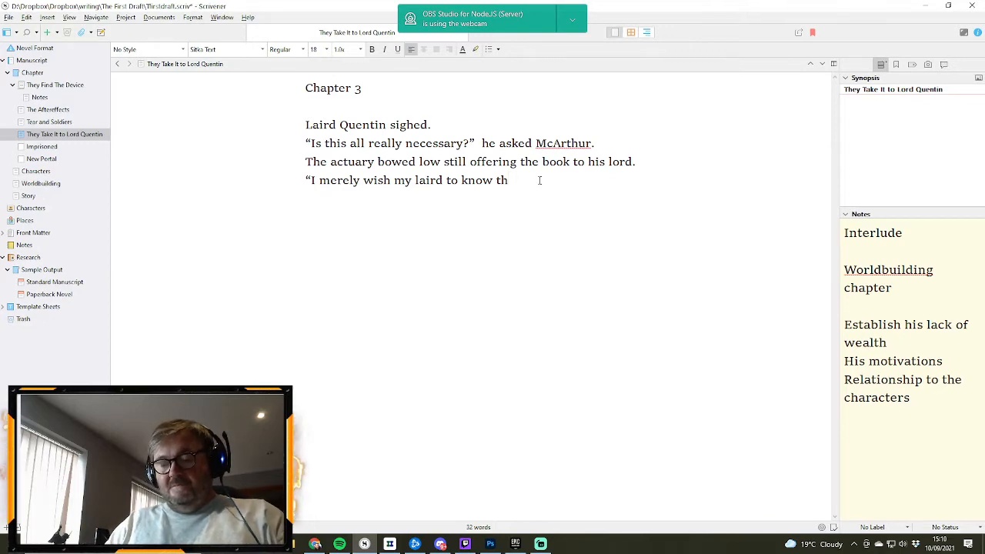
{"action": "type", "text": "E"}
{"action": "key", "text": "BackSpace"}
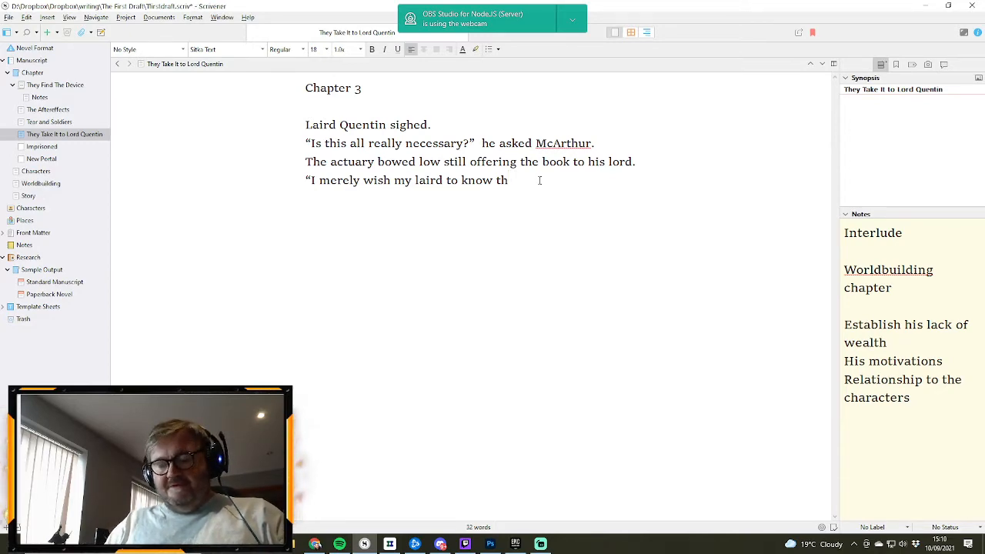
{"action": "type", "text": "E RISKS AND HA"}
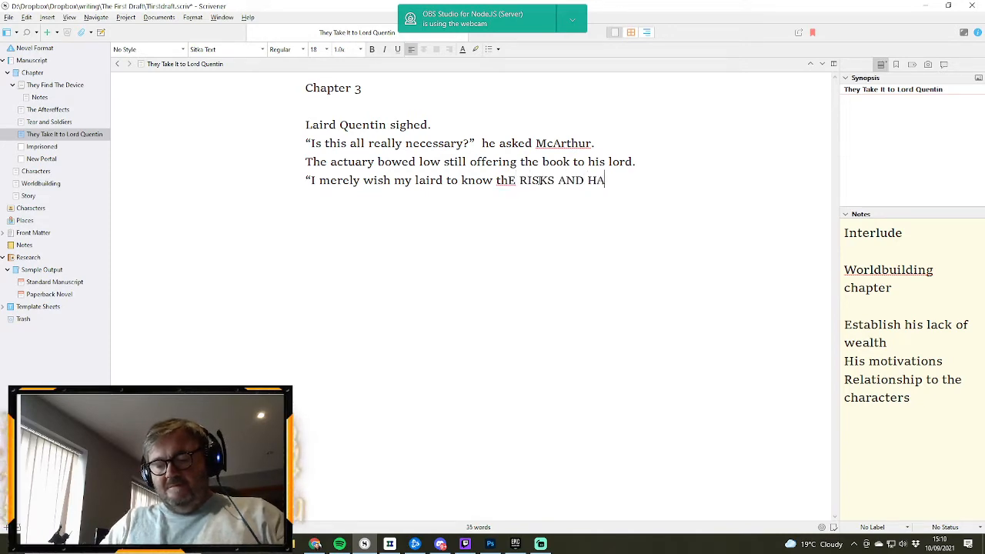
{"action": "type", "text": "RDSHIPS WE"}
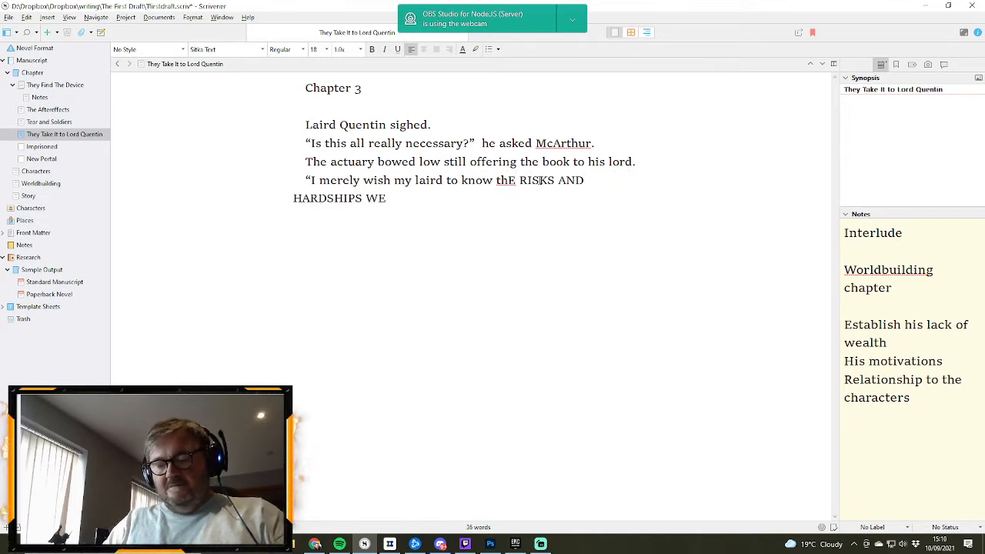
{"action": "type", "text": " FACE"}
{"action": "key", "text": "BackSpace"}
{"action": "key", "text": "BackSpace"}
{"action": "key", "text": "BackSpace"}
{"action": "key", "text": "BackSpace"}
{"action": "key", "text": "BackSpace"}
{"action": "key", "text": "BackSpace"}
{"action": "key", "text": "BackSpace"}
{"action": "key", "text": "BackSpace"}
{"action": "key", "text": "BackSpace"}
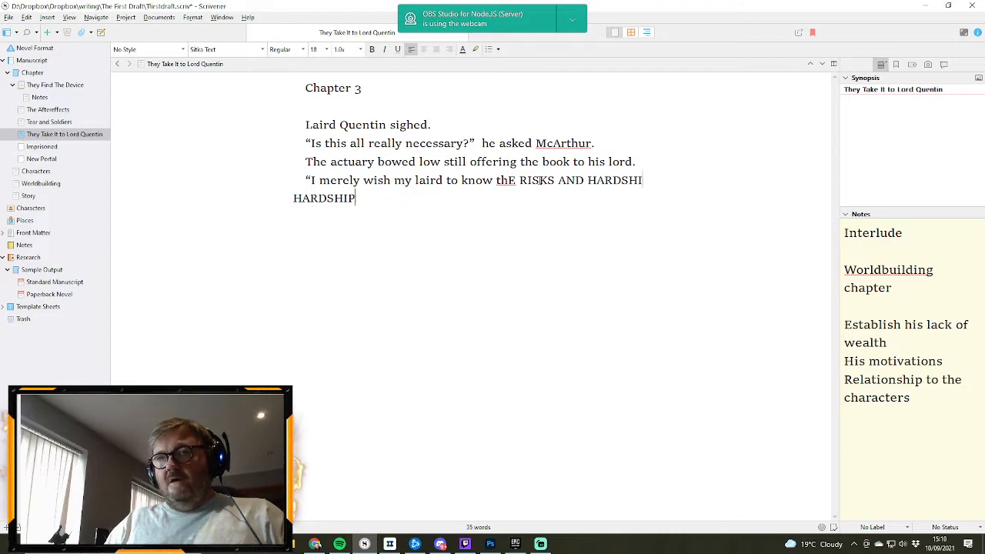
{"action": "key", "text": "BackSpace"}
{"action": "key", "text": "BackSpace"}
{"action": "key", "text": "BackSpace"}
{"action": "key", "text": "BackSpace"}
{"action": "key", "text": "BackSpace"}
{"action": "key", "text": "BackSpace"}
{"action": "key", "text": "BackSpace"}
{"action": "key", "text": "BackSpace"}
{"action": "key", "text": "BackSpace"}
{"action": "key", "text": "BackSpace"}
{"action": "key", "text": "BackSpace"}
{"action": "key", "text": "BackSpace"}
{"action": "key", "text": "BackSpace"}
{"action": "key", "text": "BackSpace"}
{"action": "key", "text": "BackSpace"}
{"action": "key", "text": "BackSpace"}
{"action": "key", "text": "BackSpace"}
{"action": "key", "text": "BackSpace"}
{"action": "key", "text": "BackSpace"}
{"action": "key", "text": "BackSpace"}
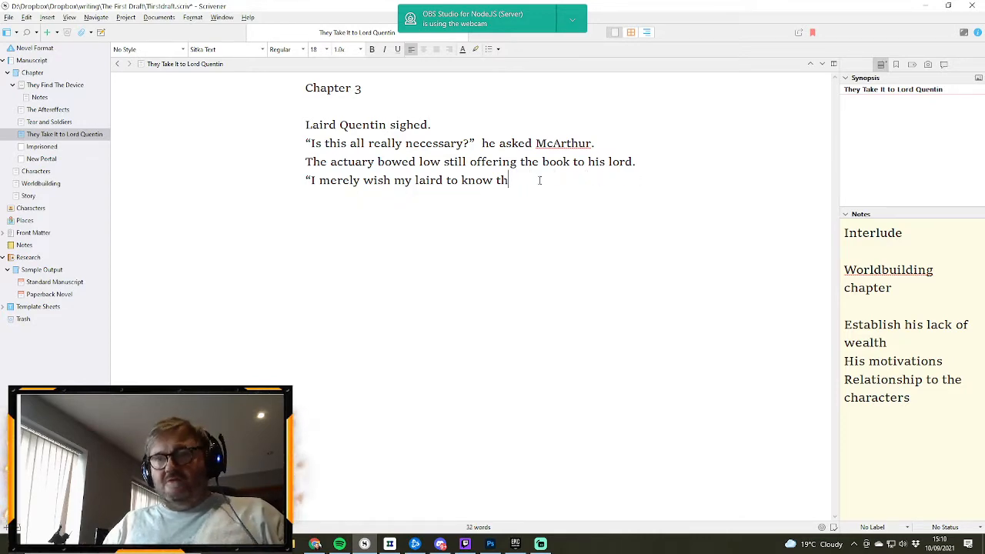
- Complete the actuary's dialogue line with "the risks and hardships we face in the months ahead." and a closing quotation mark
{"action": "type", "text": "e"}
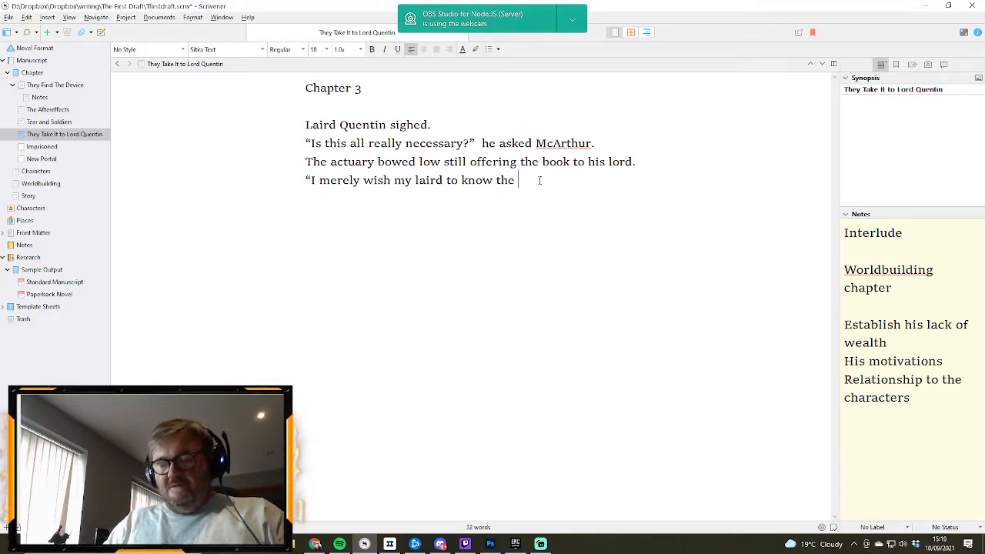
{"action": "type", "text": " risks an"}
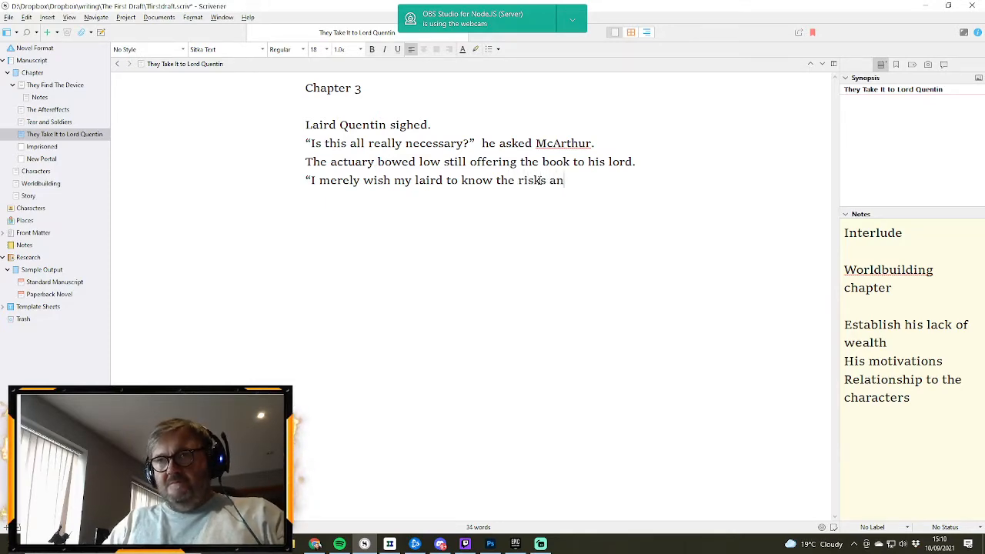
{"action": "type", "text": "d hardshi"}
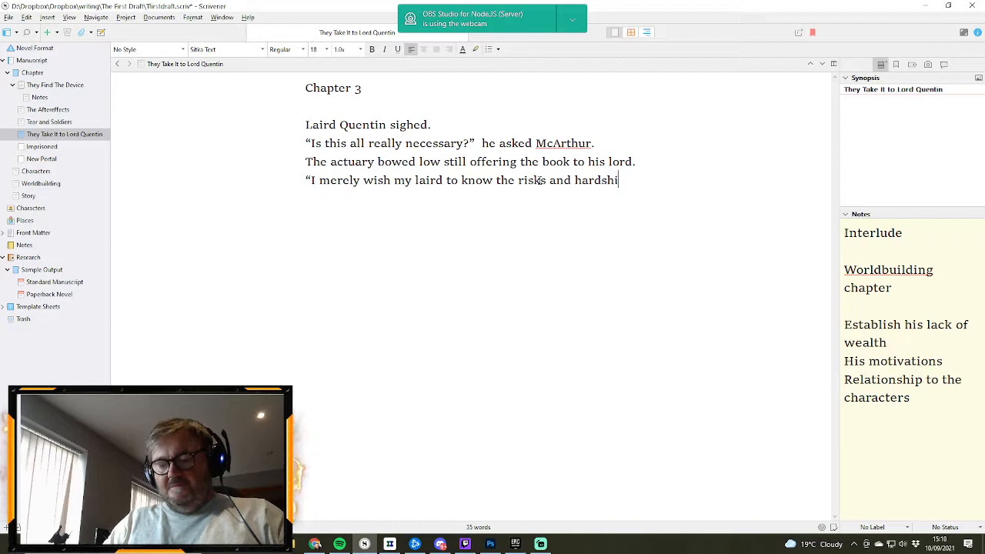
{"action": "type", "text": "ps we face"}
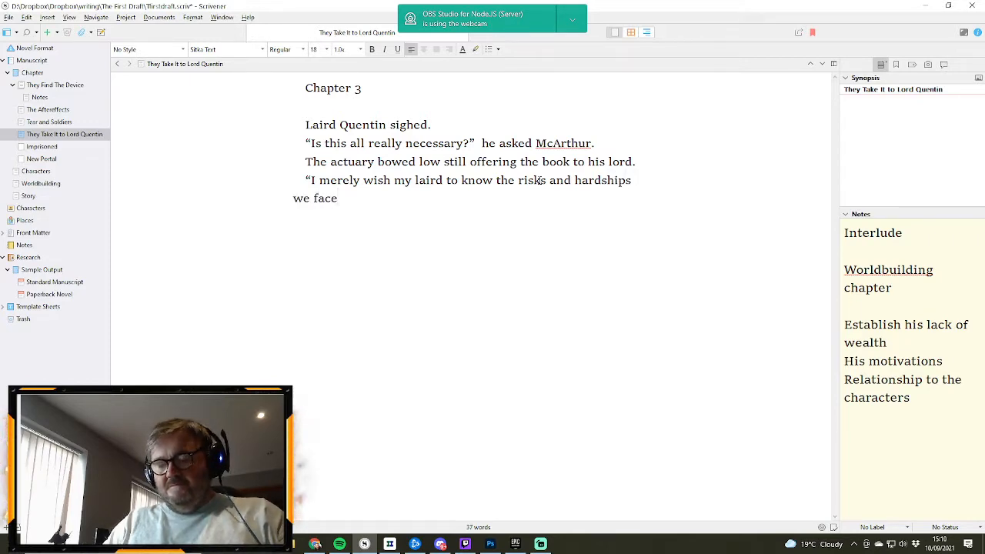
{"action": "type", "text": " in the mont"}
{"action": "type", "text": "hs aha"}
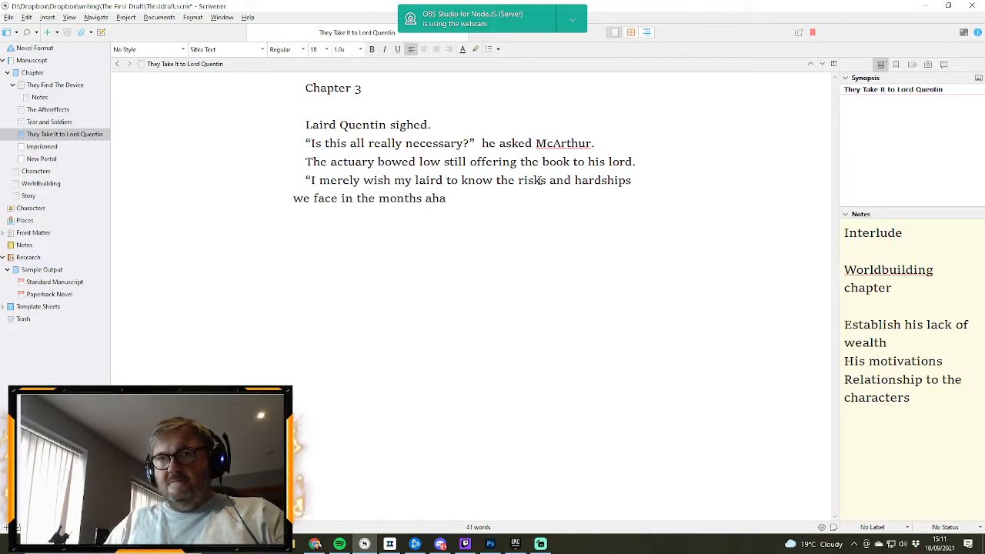
{"action": "key", "text": "BackSpace"}
{"action": "type", "text": "ead"}
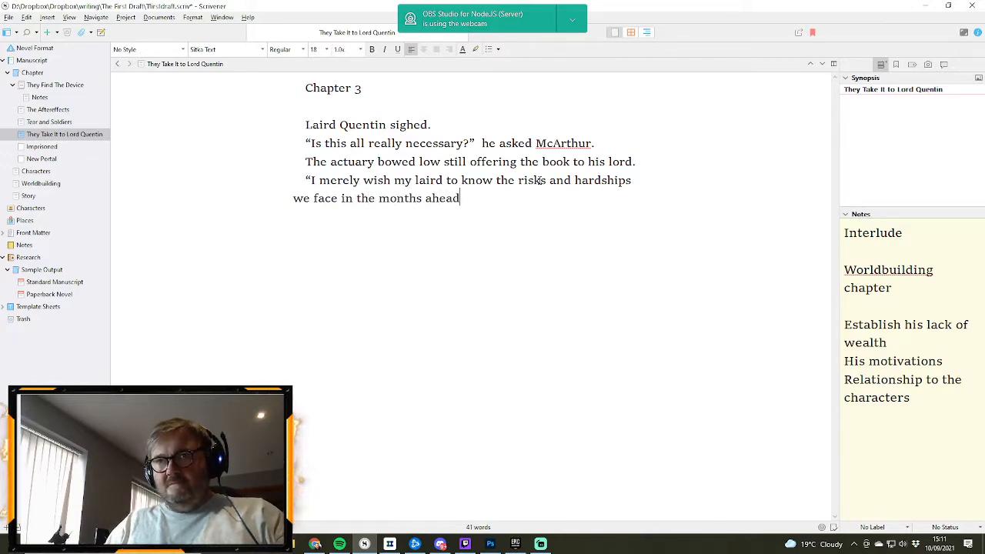
{"action": "type", "text": ".\""}
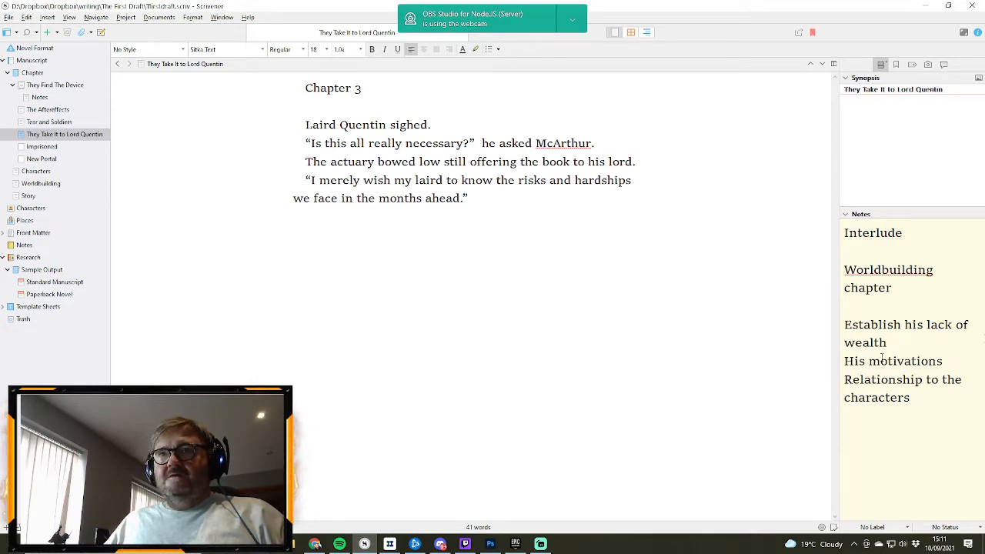
- Delete "to his lord" from the sentence about the actuary bowing low and offering the book
{"action": "double_click", "coordinate": [577, 162]}
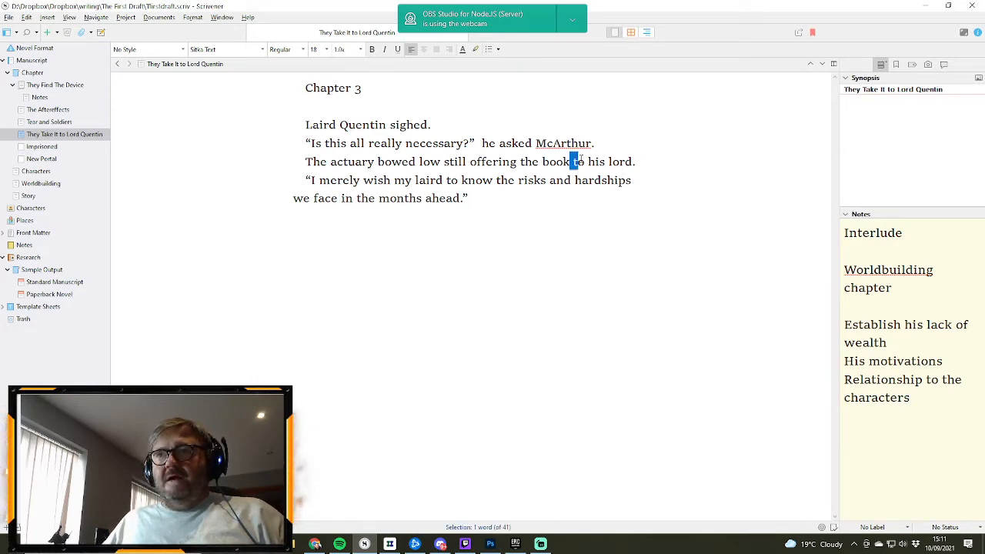
{"action": "left_click_drag", "start_coordinate": [579, 160], "coordinate": [633, 161]}
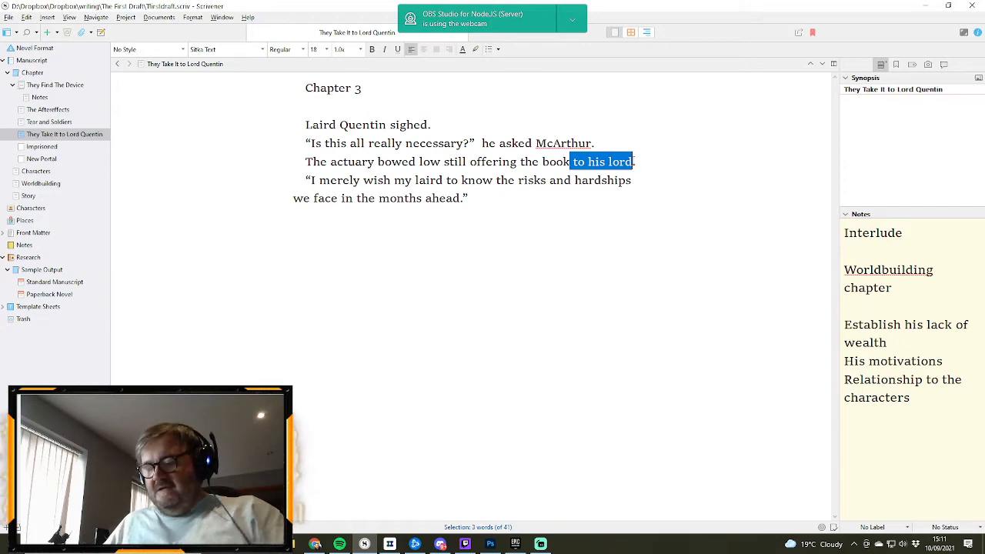
{"action": "key", "text": "BackSpace"}
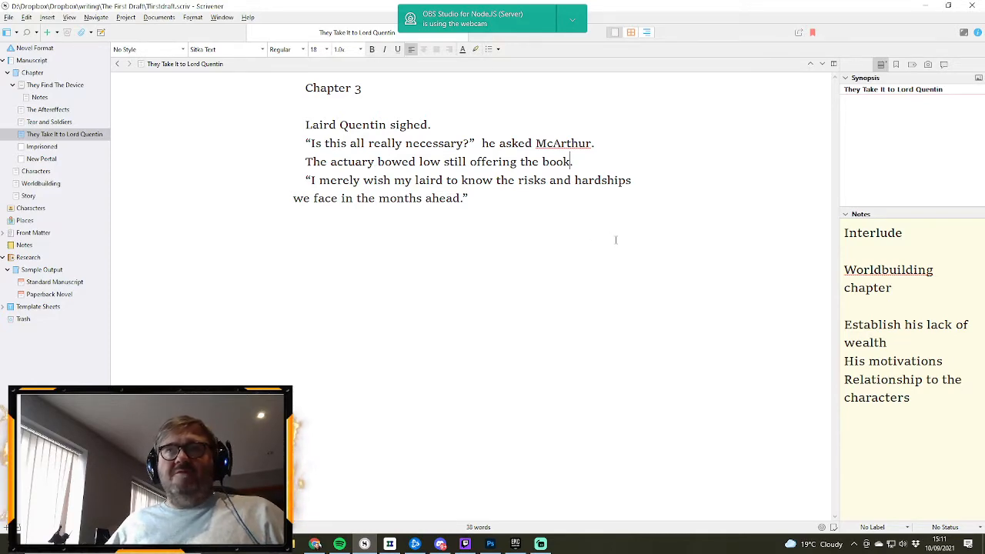
- Start a new paragraph after the actuary's dialogue with "Quentin sat on the uncomfortable"
{"action": "left_click", "coordinate": [487, 199]}
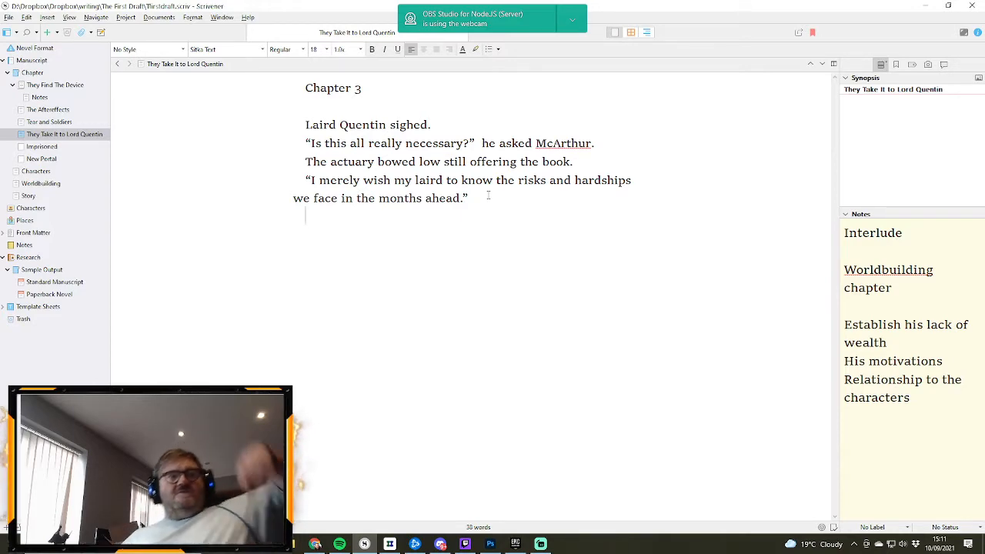
{"action": "key", "text": "Return"}
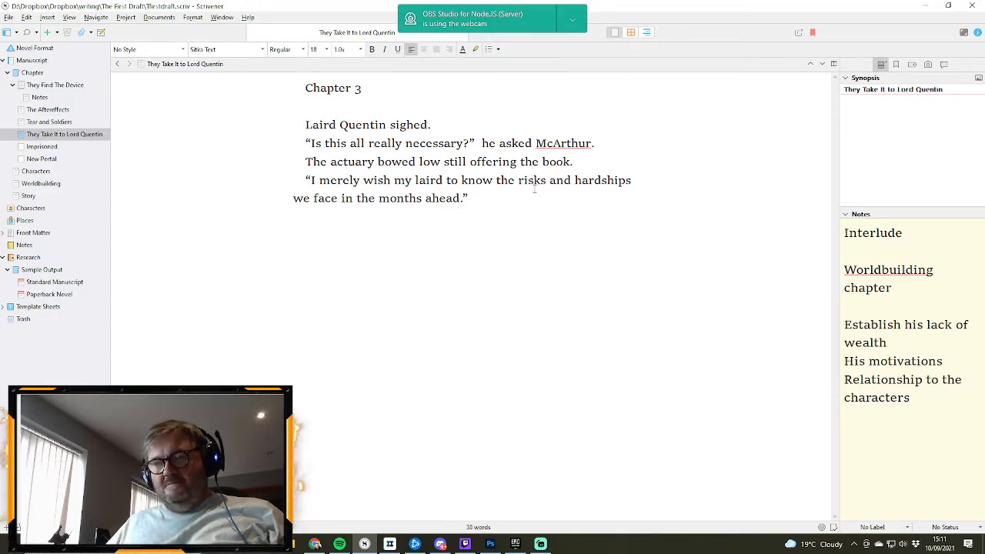
{"action": "type", "text": "Quentin"}
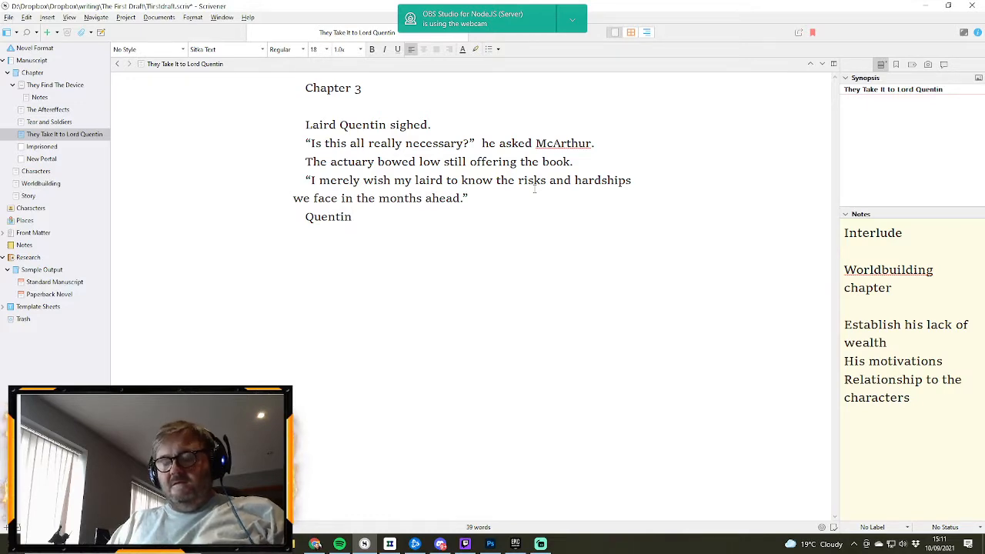
{"action": "type", "text": " sat"}
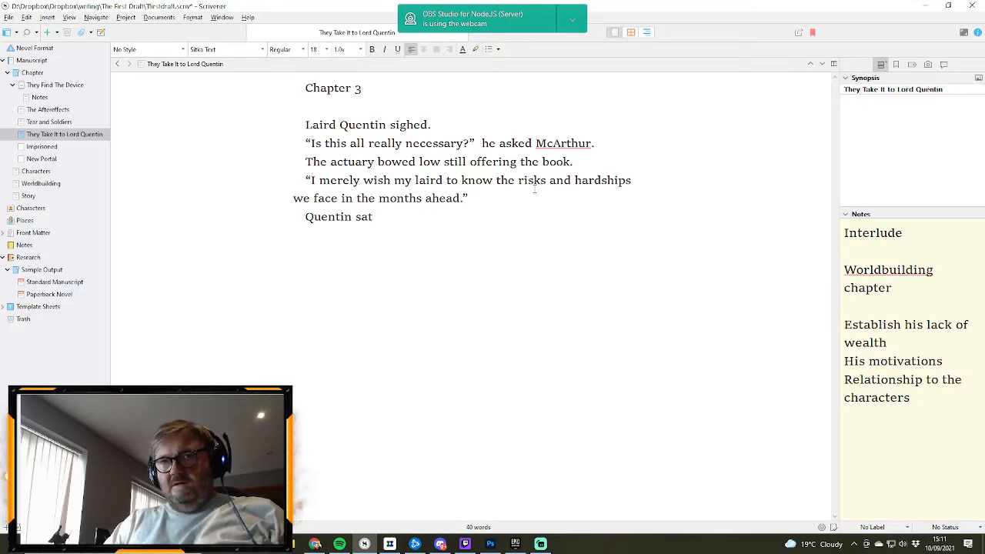
{"action": "type", "text": " on the u"}
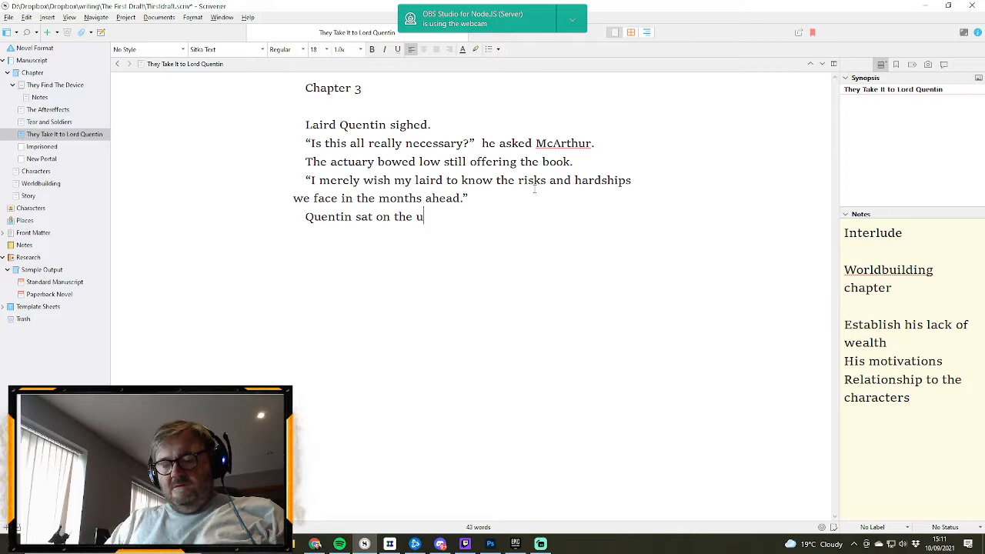
{"action": "type", "text": "ncomfr"}
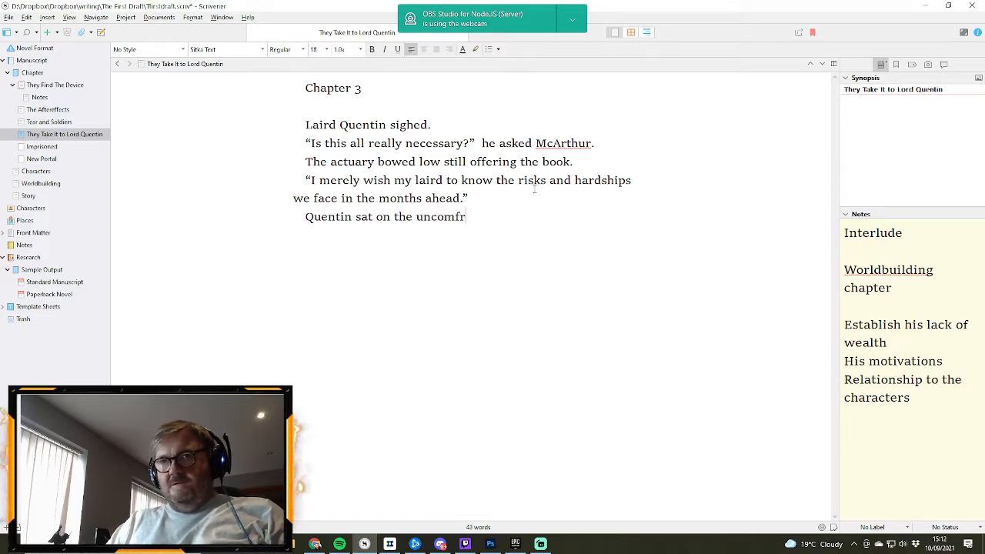
{"action": "key", "text": "BackSpace"}
{"action": "type", "text": "ortab"}
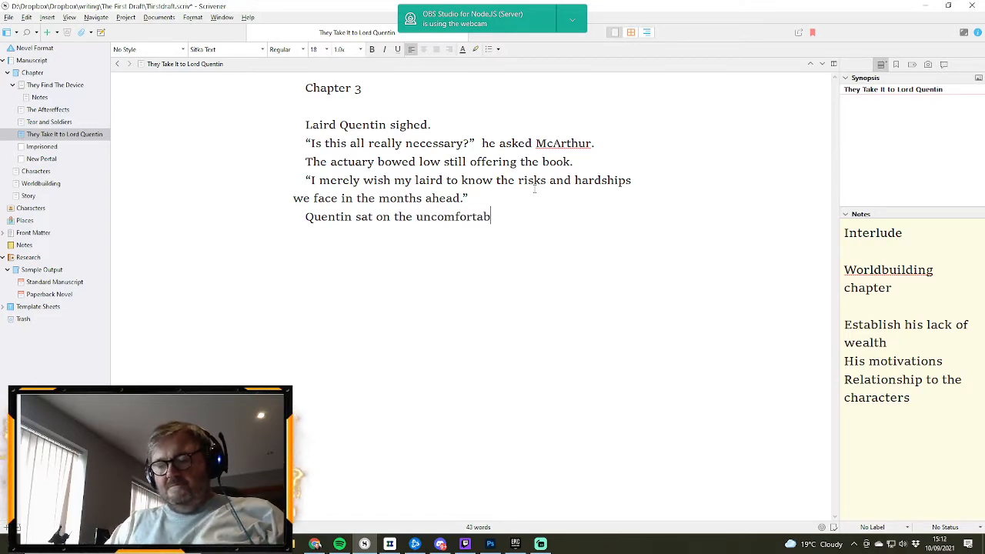
{"action": "type", "text": "le"}
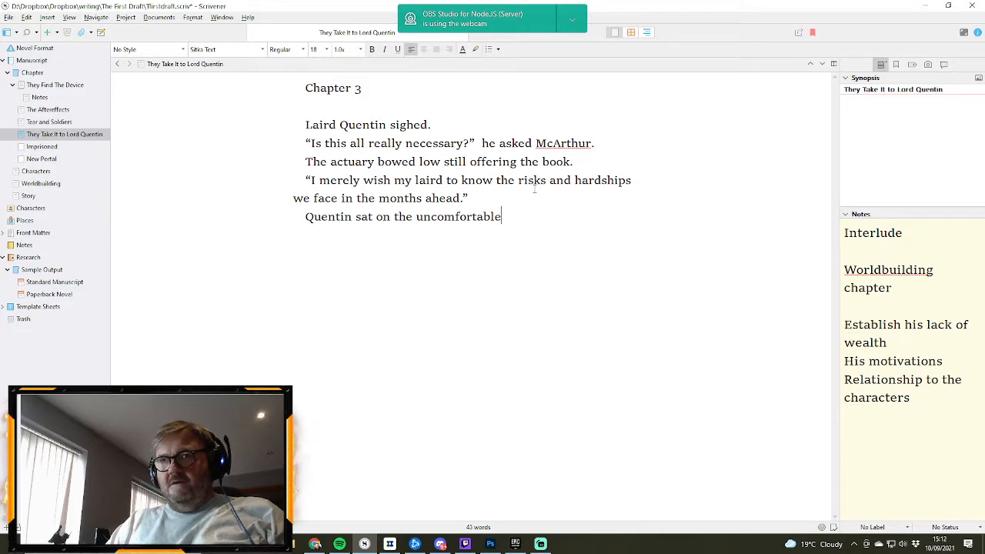
{"action": "type", "text": " thron"}
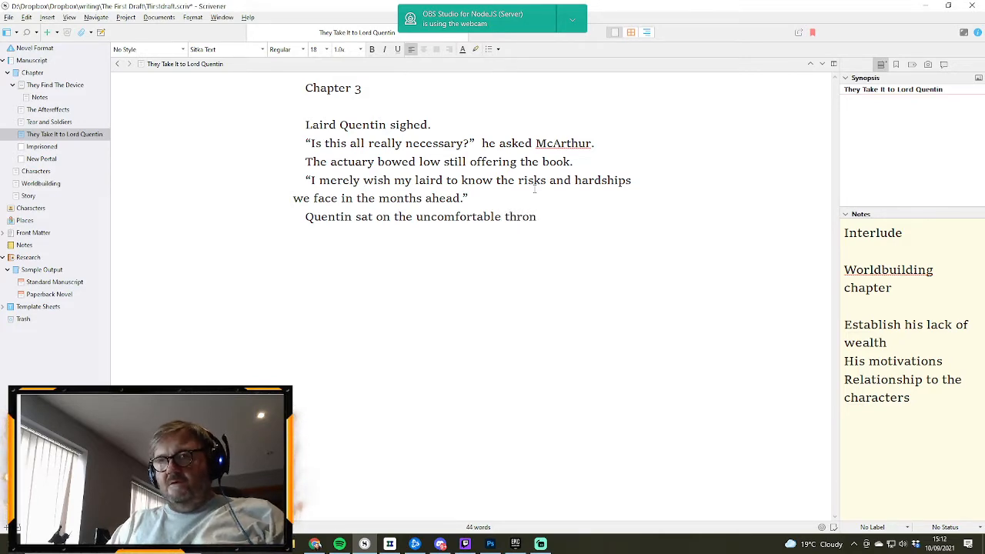
{"action": "type", "text": "e"}
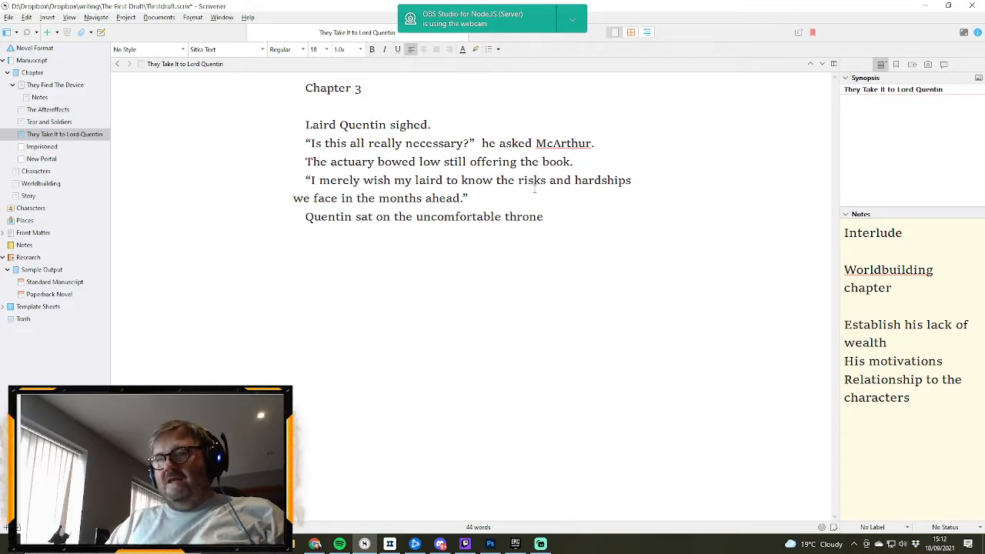
{"action": "key", "text": "BackSpace"}
{"action": "key", "text": "BackSpace"}
{"action": "key", "text": "BackSpace"}
{"action": "key", "text": "BackSpace"}
{"action": "key", "text": "BackSpace"}
{"action": "key", "text": "BackSpace"}
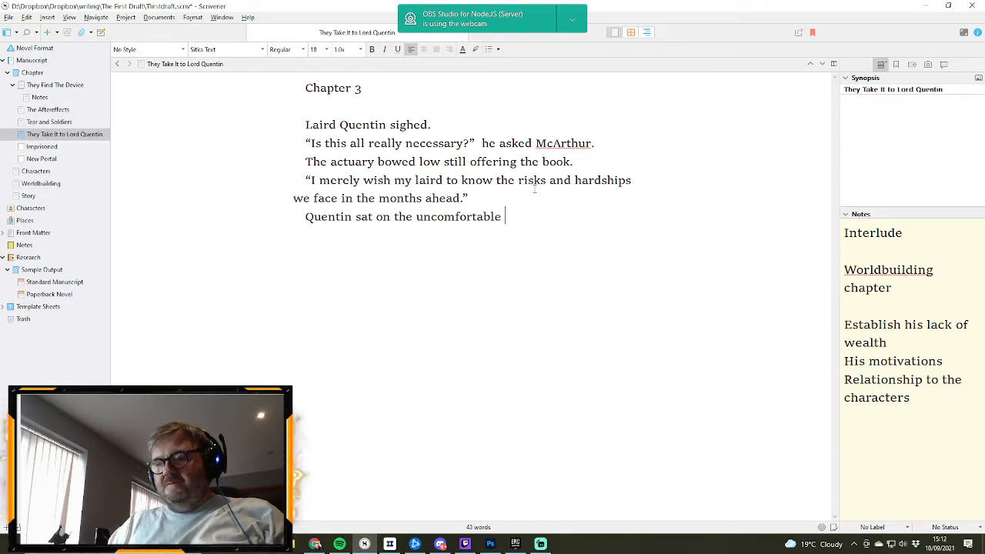
{"action": "type", "text": "bea"}
{"action": "key", "text": "BackSpace"}
{"action": "key", "text": "BackSpace"}
{"action": "key", "text": "BackSpace"}
{"action": "key", "text": "BackSpace"}
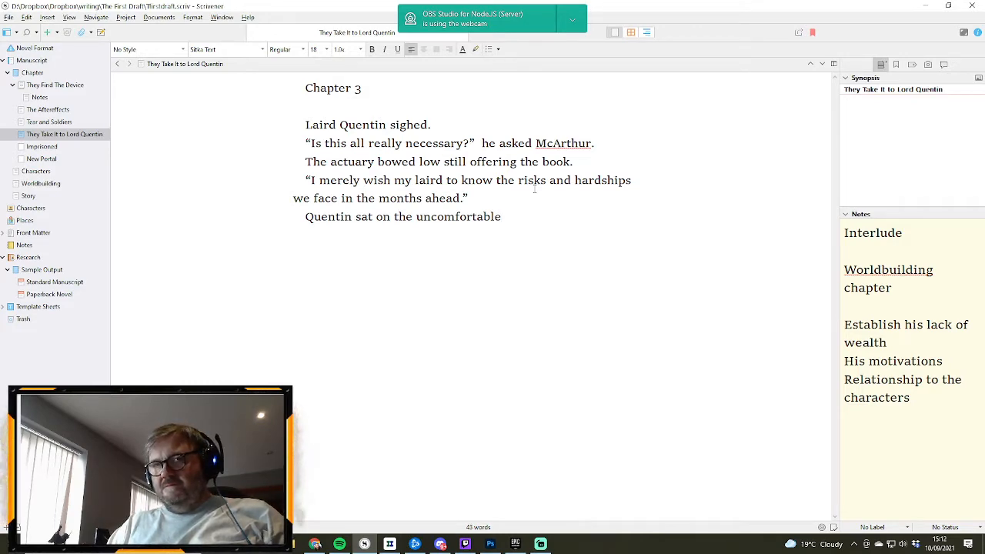
- Continue the sentence about Quentin sitting with the word "seat"
{"action": "type", "text": "seat"}
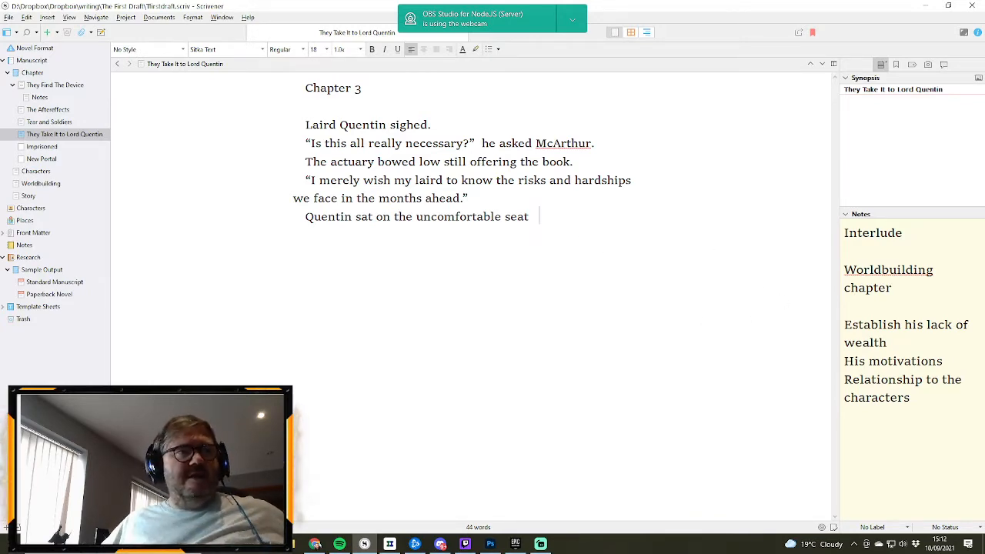
{"action": "key", "text": "alt+Tab"}
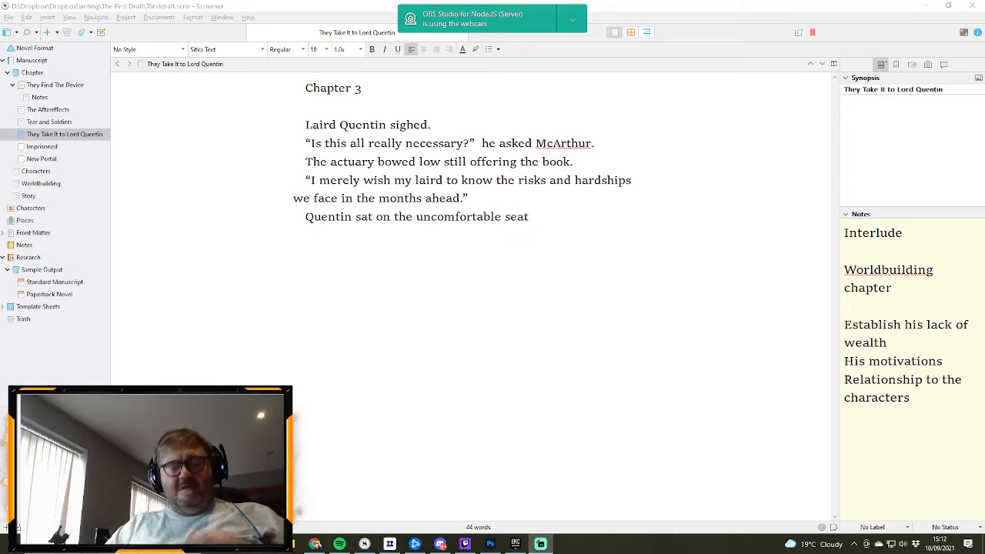
- Start the background music playback and lower its volume
{"action": "key", "text": "XF86AudioPlay"}
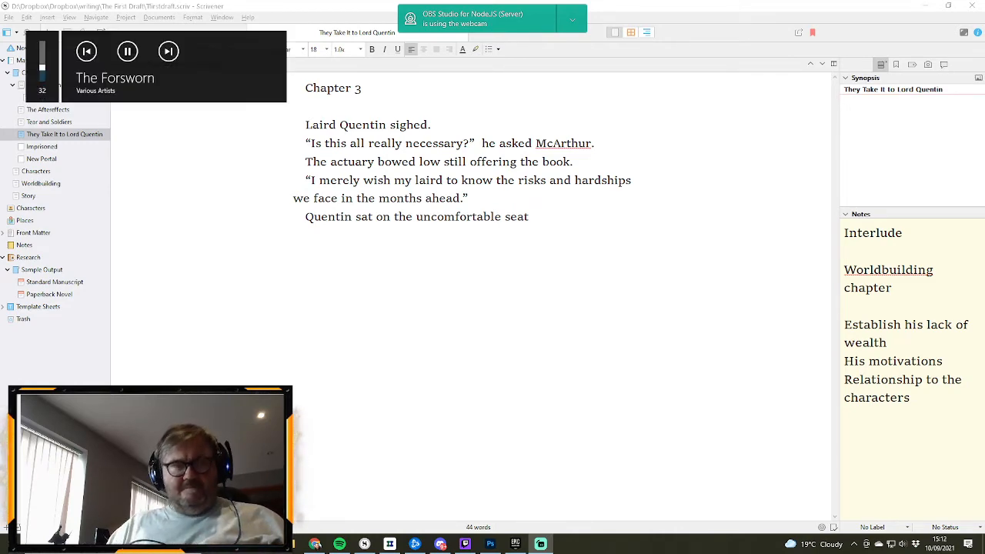
{"action": "key", "text": "XF86AudioLowerVolume"}
{"action": "key", "text": "XF86AudioLowerVolume"}
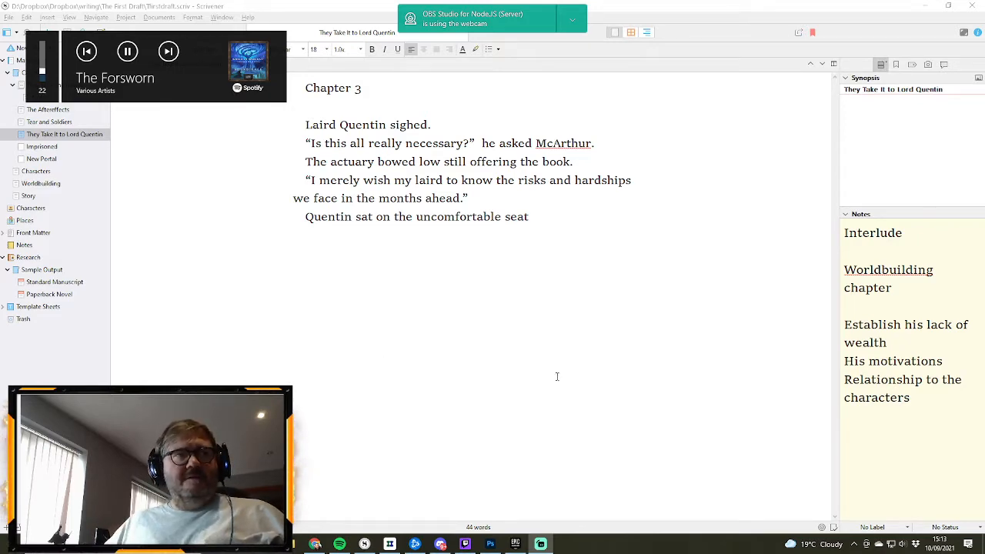
- Replace "seat" in the Quentin sentence with "throne" and continue it with "in his throne room"
{"action": "double_click", "coordinate": [514, 217]}
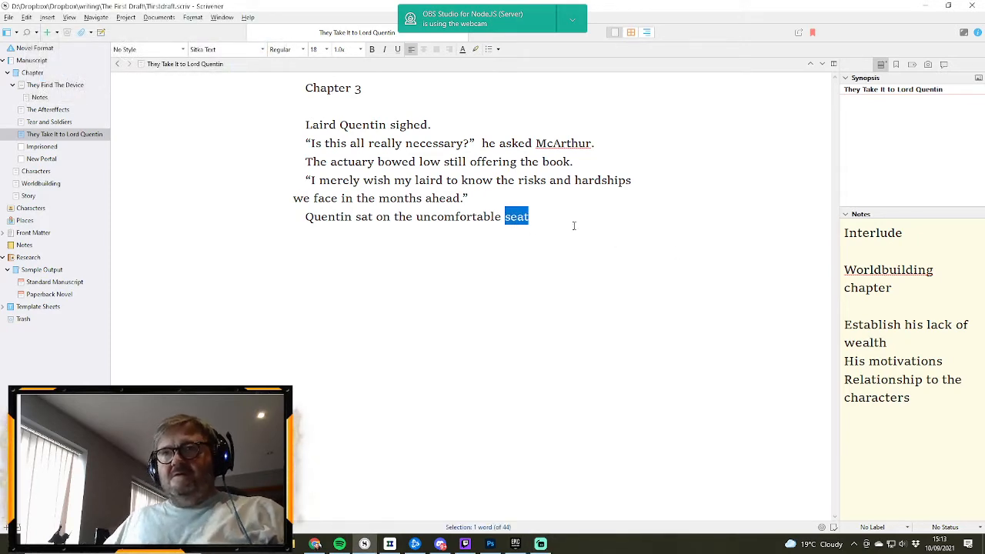
{"action": "type", "text": "thron"}
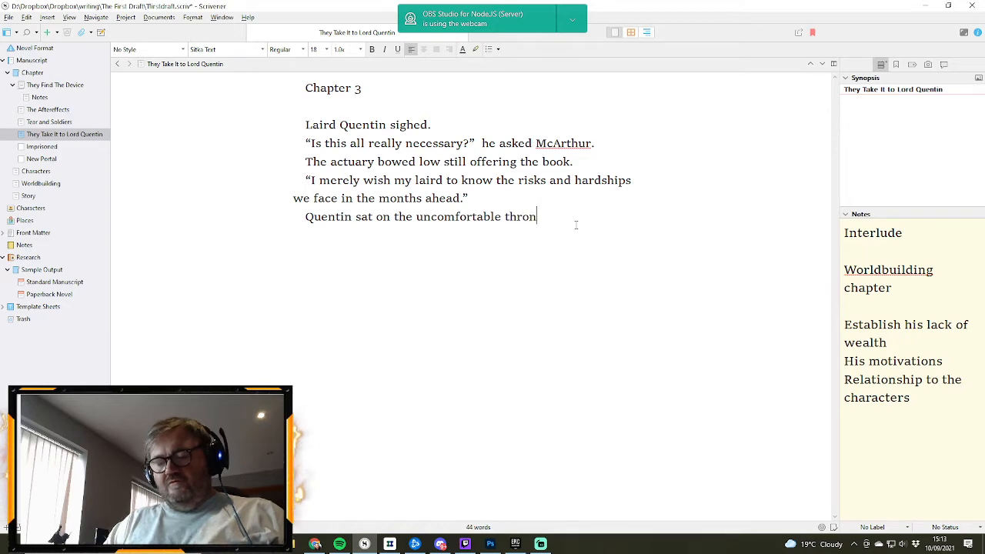
{"action": "type", "text": "e i"}
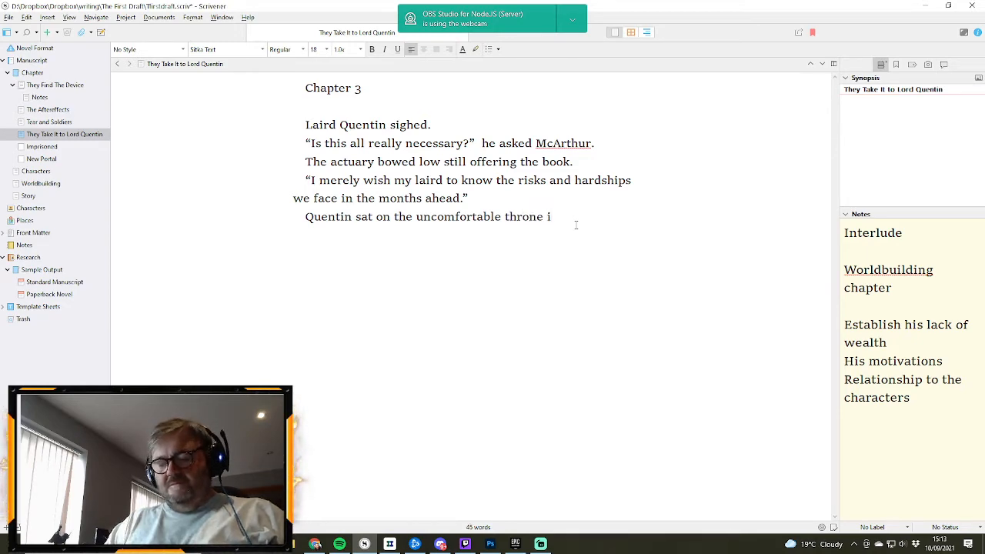
{"action": "type", "text": "n his"}
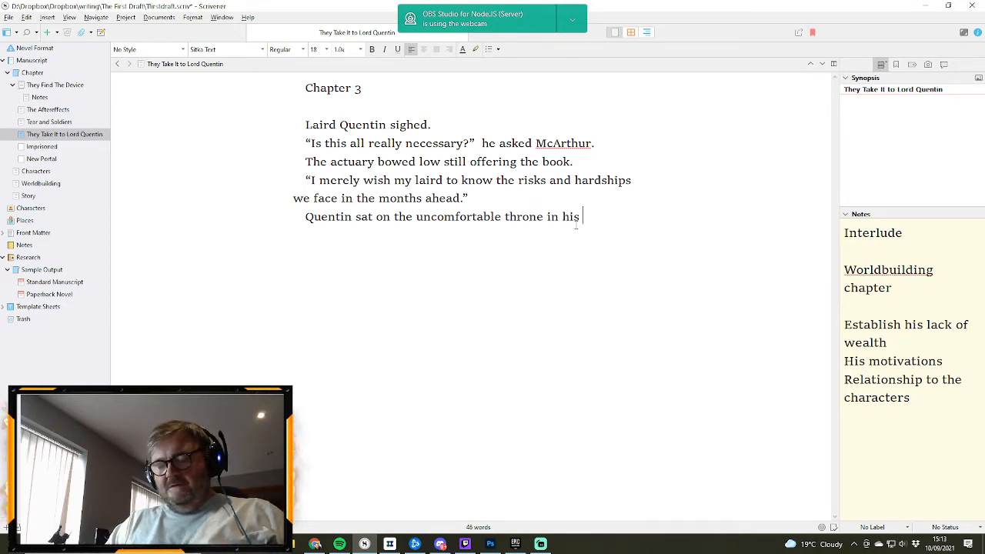
{"action": "type", "text": " throne room"}
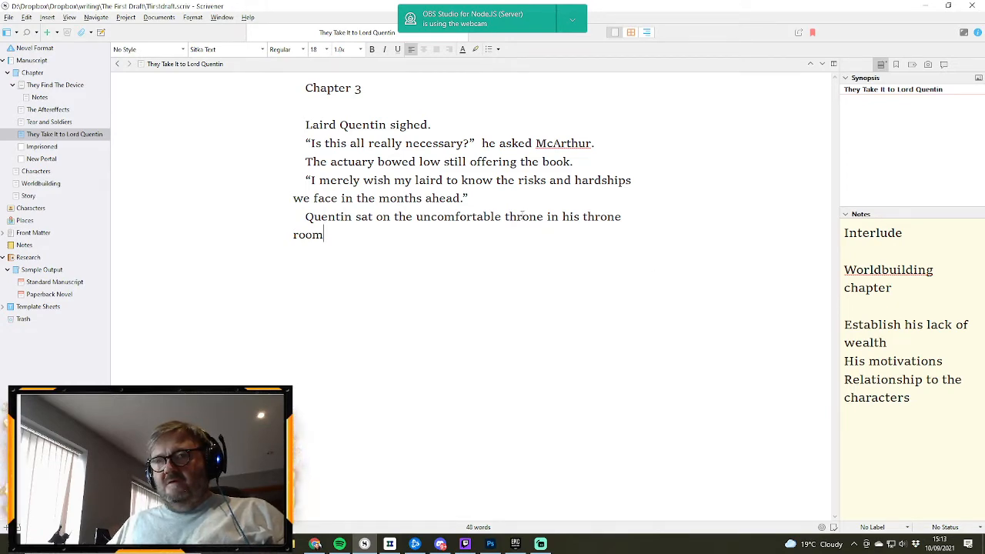
- Replace the word "throne" after "uncomfortable" with "seat"
{"action": "double_click", "coordinate": [522, 216]}
{"action": "type", "text": "sea"}
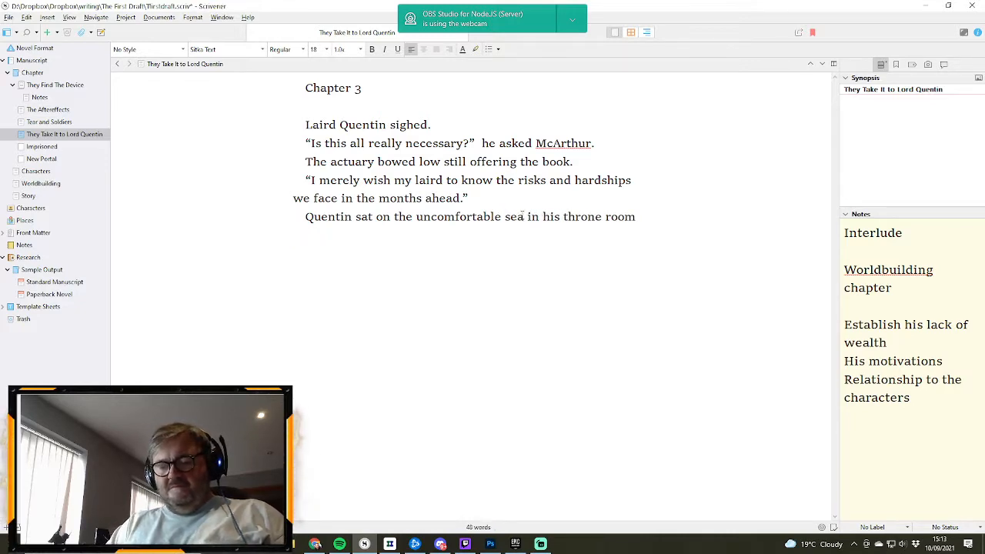
{"action": "type", "text": "t"}
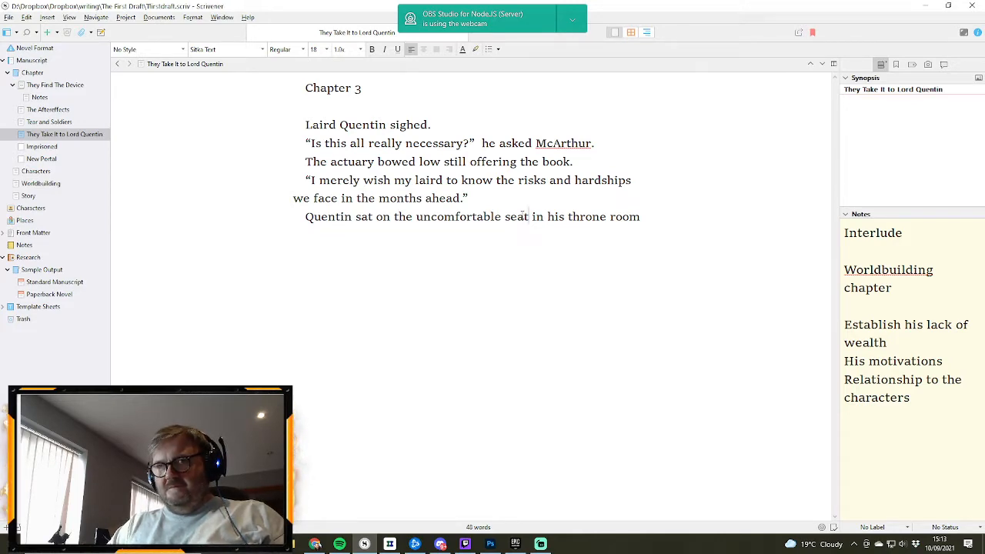
- Replace "in" after "uncomfortable seat" with "at the top of"
{"action": "type", "text": "at the to "}
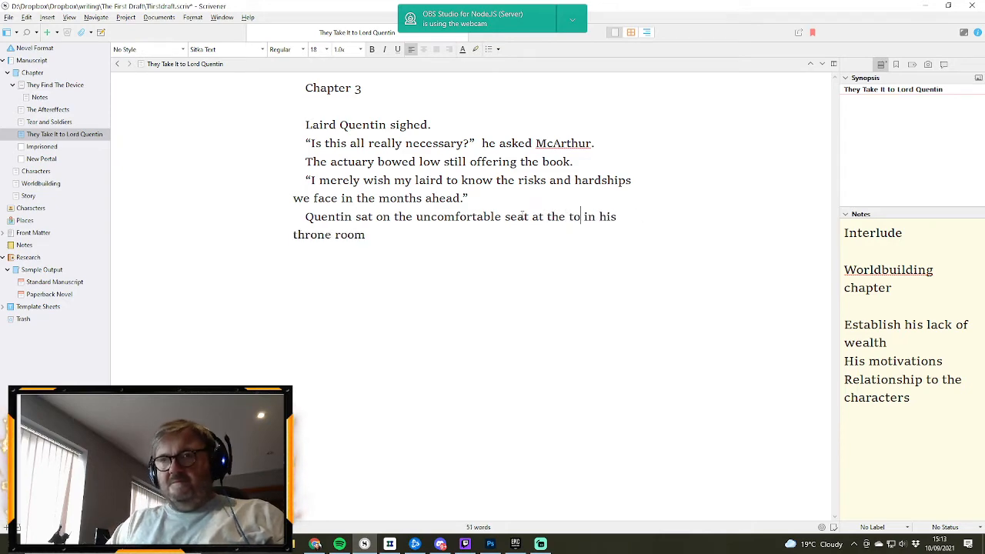
{"action": "type", "text": "p"}
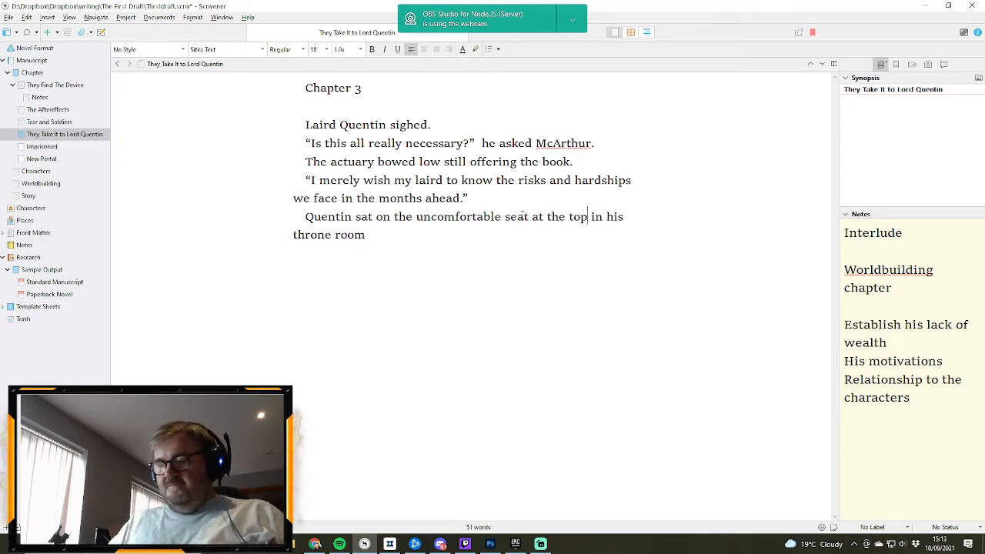
{"action": "key", "text": "Delete"}
{"action": "key", "text": "Delete"}
{"action": "key", "text": "Delete"}
{"action": "type", "text": "o"}
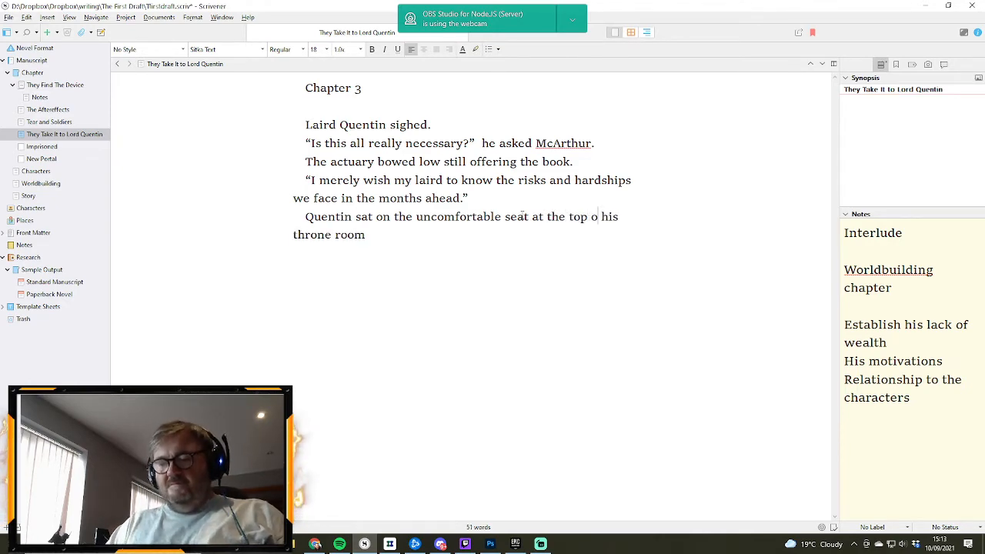
{"action": "type", "text": "f"}
- Change "throne room" to "audience room" in the sentence about Quentin's seat
{"action": "double_click", "coordinate": [306, 234]}
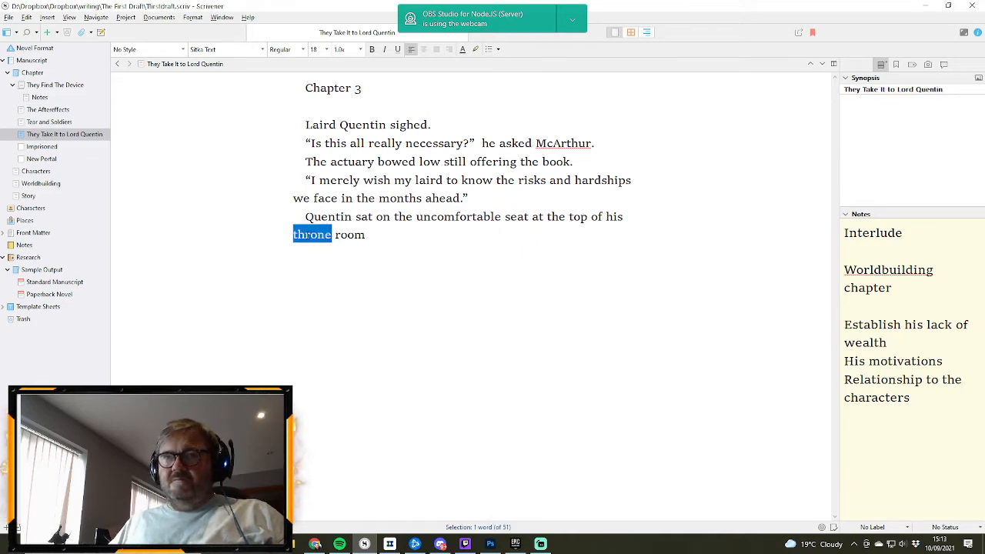
{"action": "key", "text": "BackSpace"}
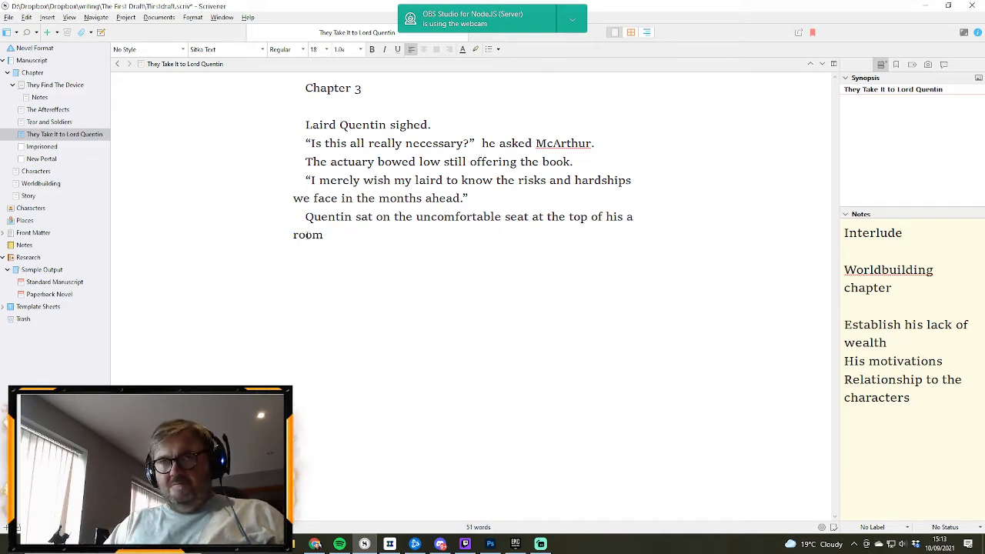
{"action": "type", "text": "audieb"}
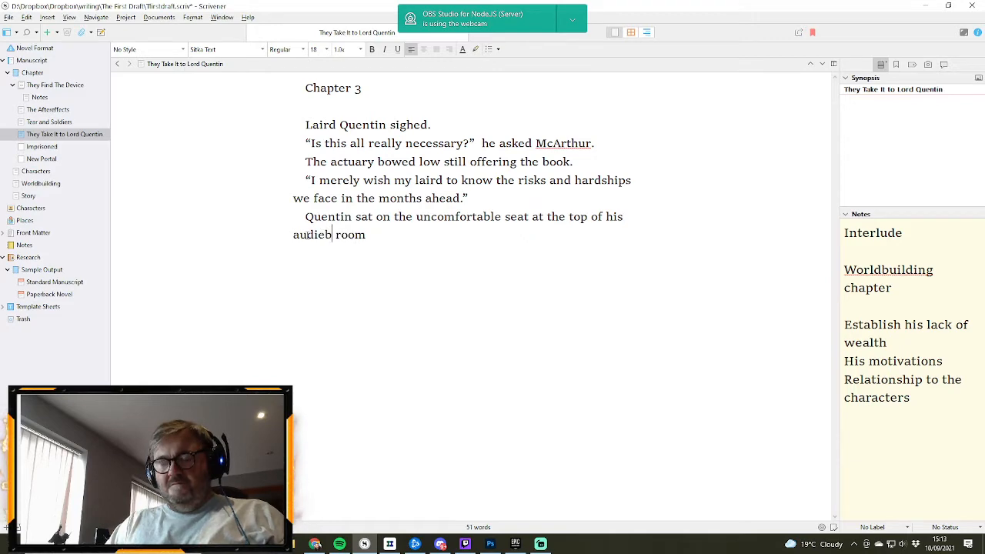
{"action": "key", "text": "BackSpace"}
{"action": "type", "text": "nce"}
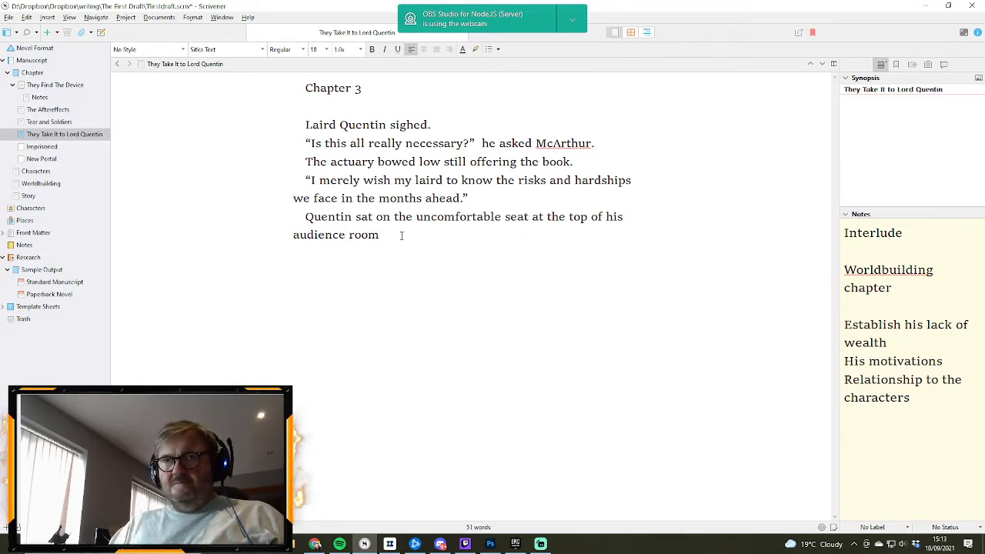
{"action": "type", "text": ".  Hi"}
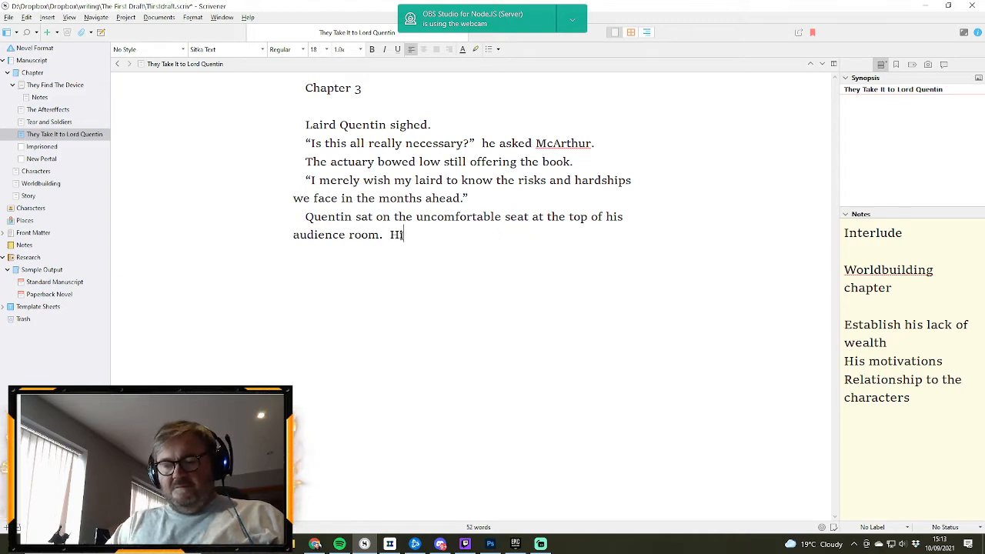
{"action": "type", "text": "s grandfa"}
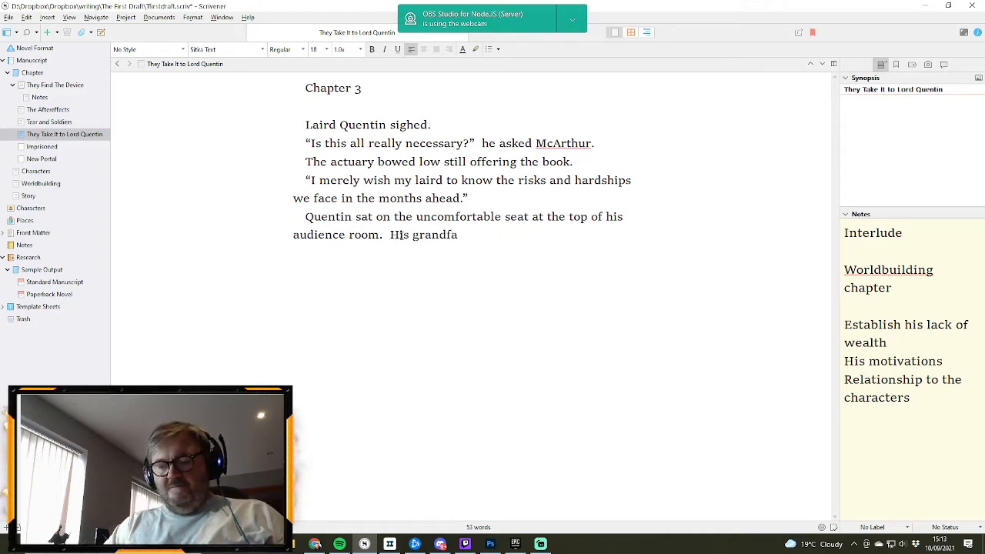
{"action": "type", "text": "ther had comi"}
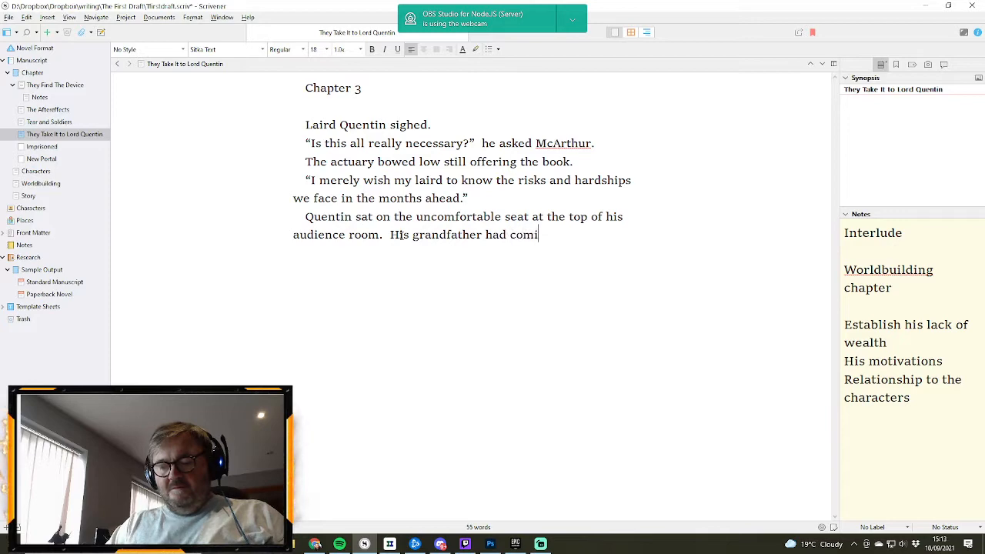
{"action": "type", "text": "ssioned it when"}
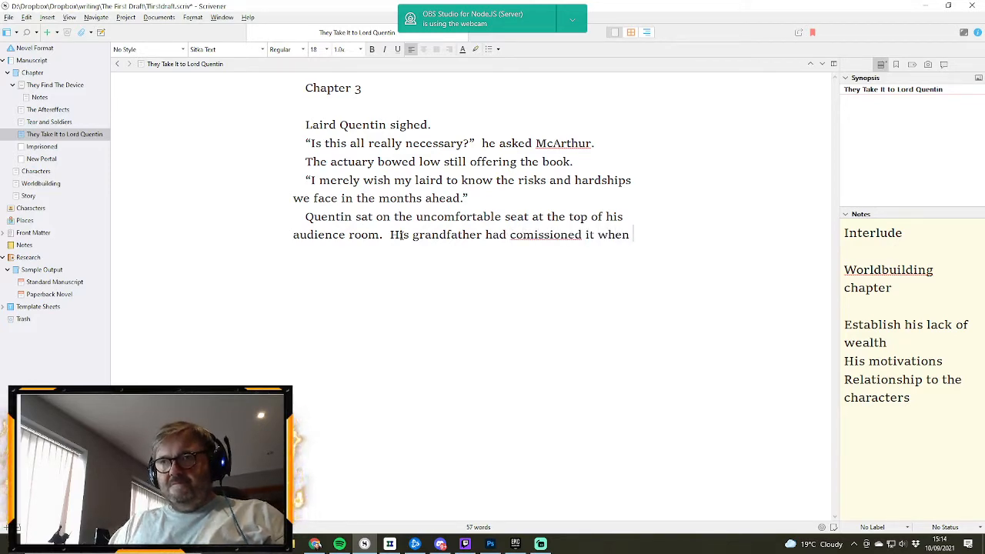
{"action": "type", "text": " they'd"}
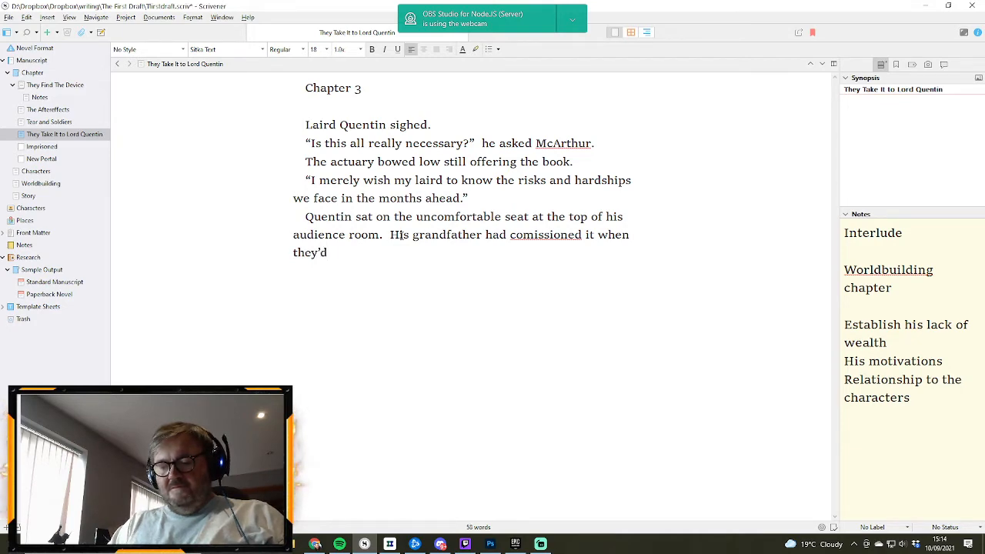
{"action": "type", "text": " remodelled t"}
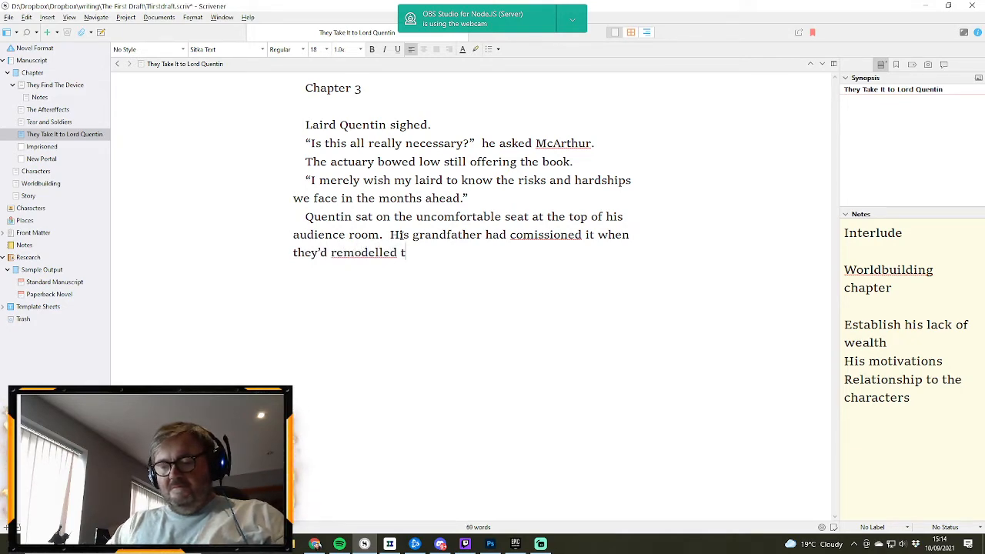
{"action": "type", "text": "he estate"}
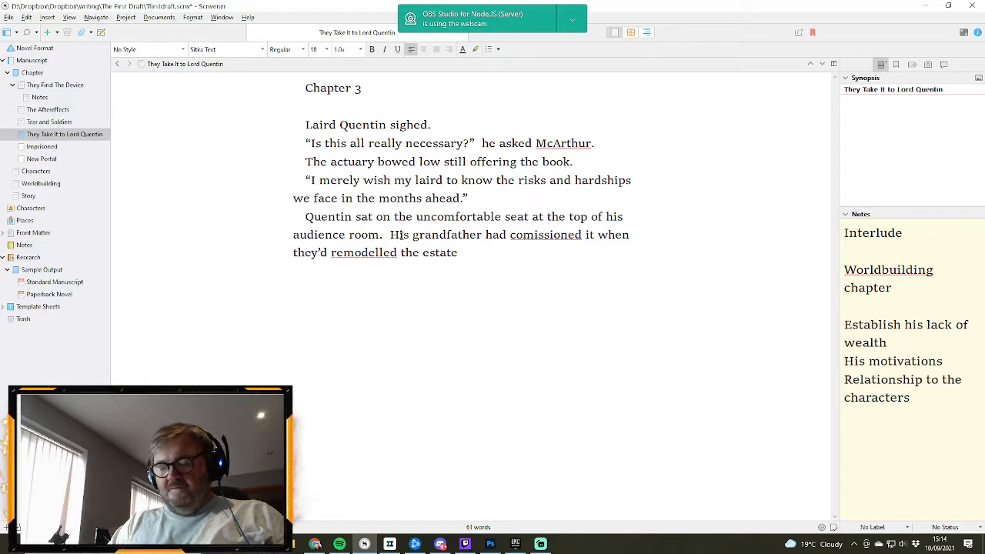
{"action": "type", "text": ", giving "}
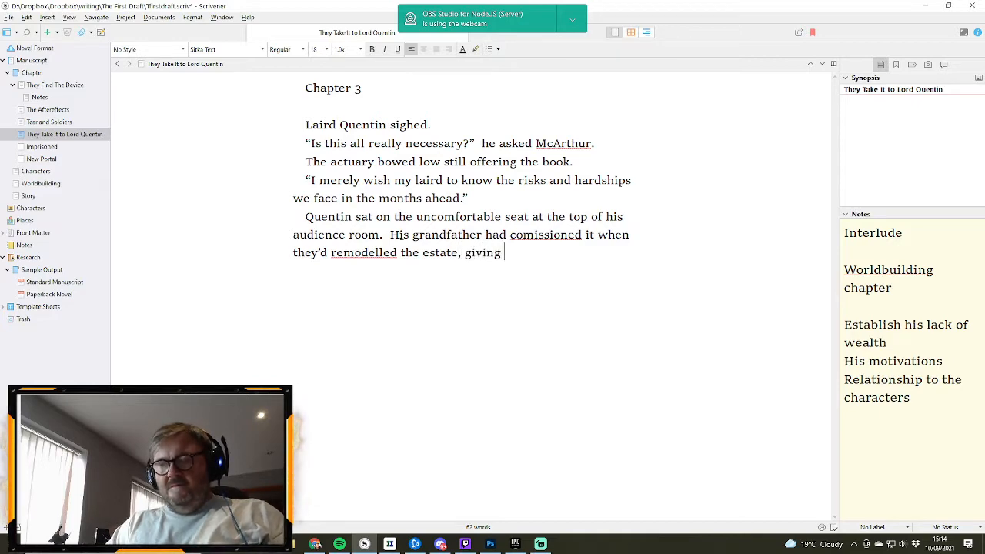
{"action": "type", "text": "it th"}
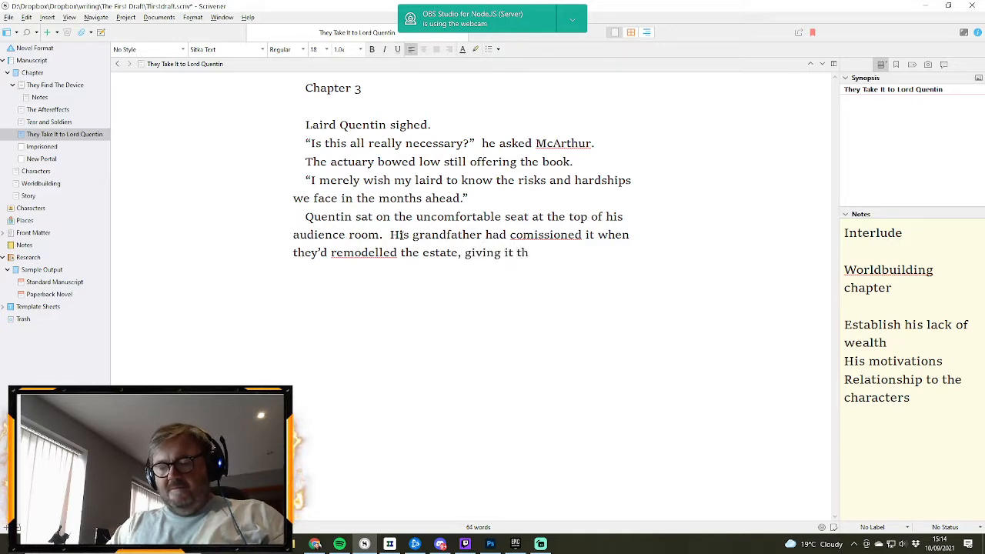
{"action": "type", "text": "e"}
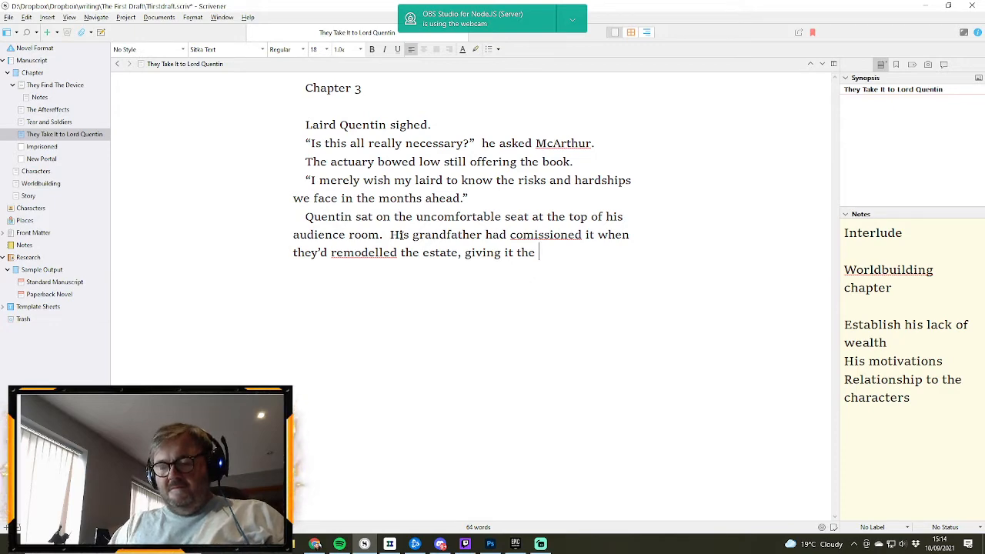
{"action": "type", "text": " air of"}
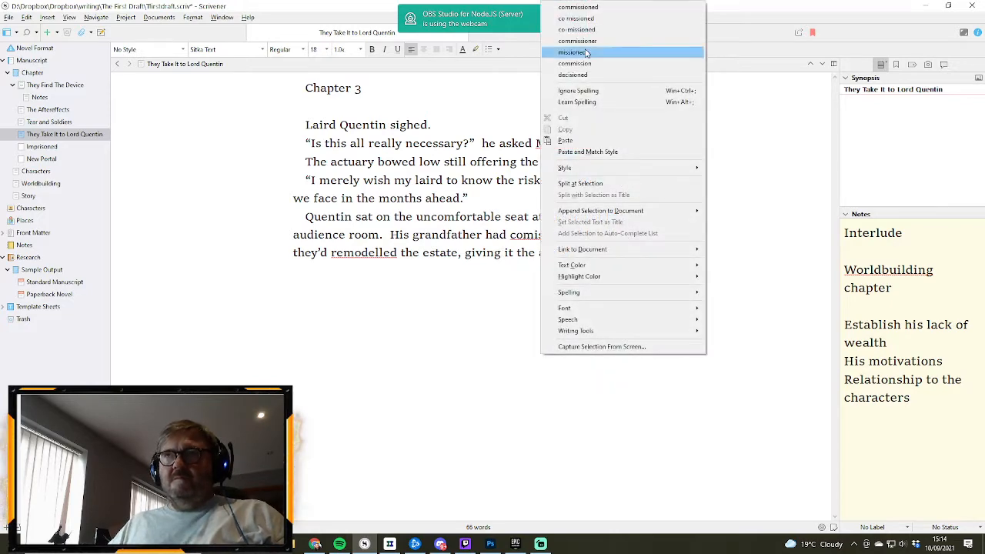
- Continue the grandfather sentence with ", giving it the air of" and correct the misspelled "comissioned" to "commissioned"
{"action": "left_click", "coordinate": [577, 7]}
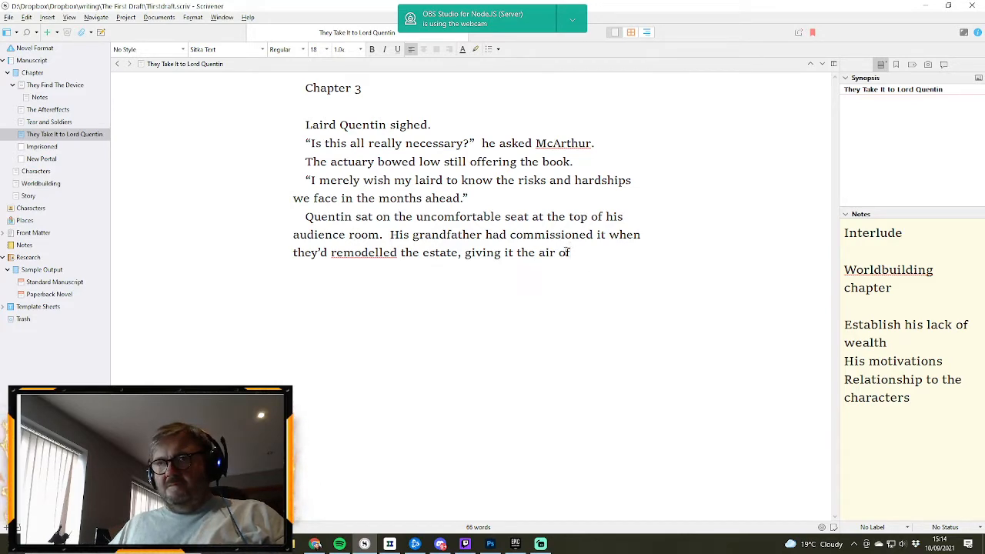
- Replace the final "of" with "to anyone visitng of approaching a king on their throne."
{"action": "double_click", "coordinate": [570, 252]}
{"action": "type", "text": "to any"}
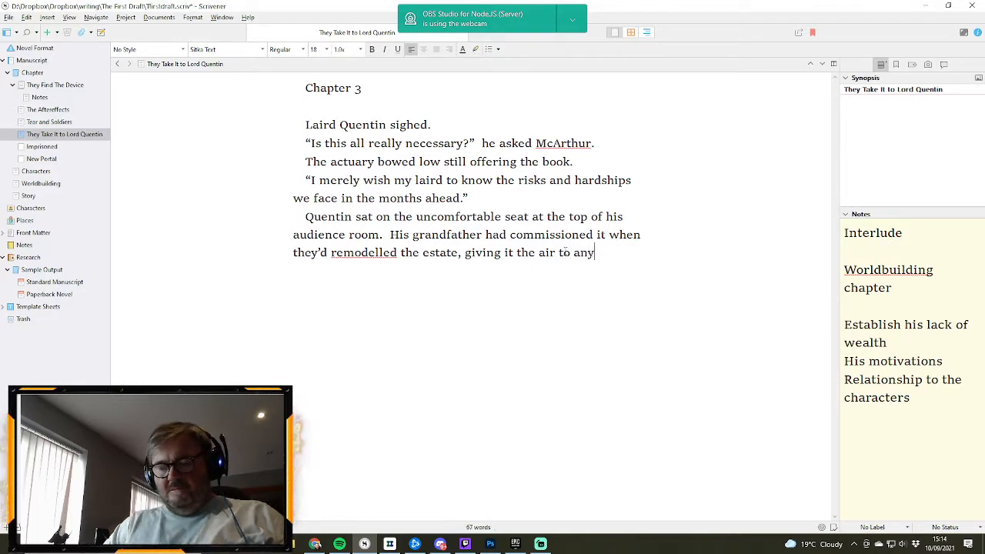
{"action": "type", "text": "one visitng "}
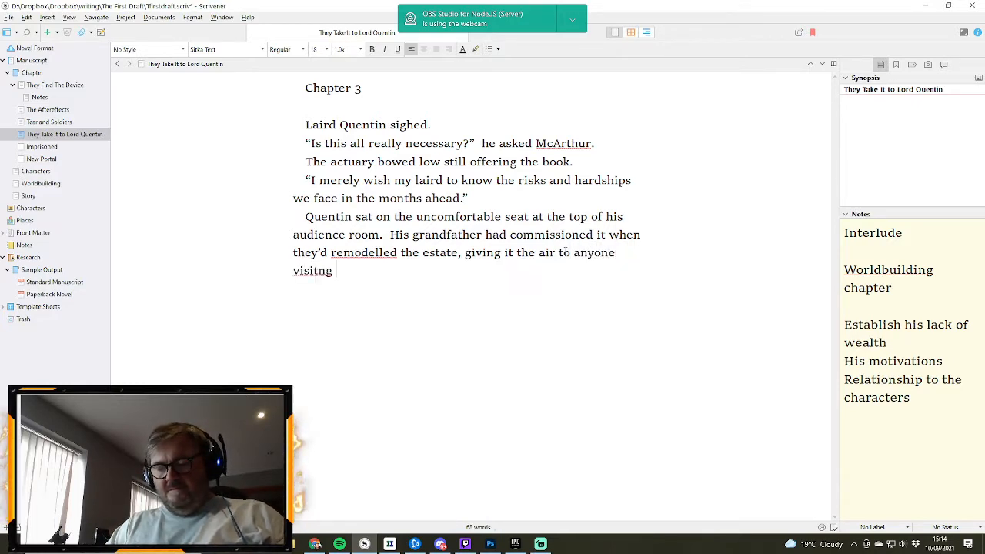
{"action": "type", "text": "of approachin"}
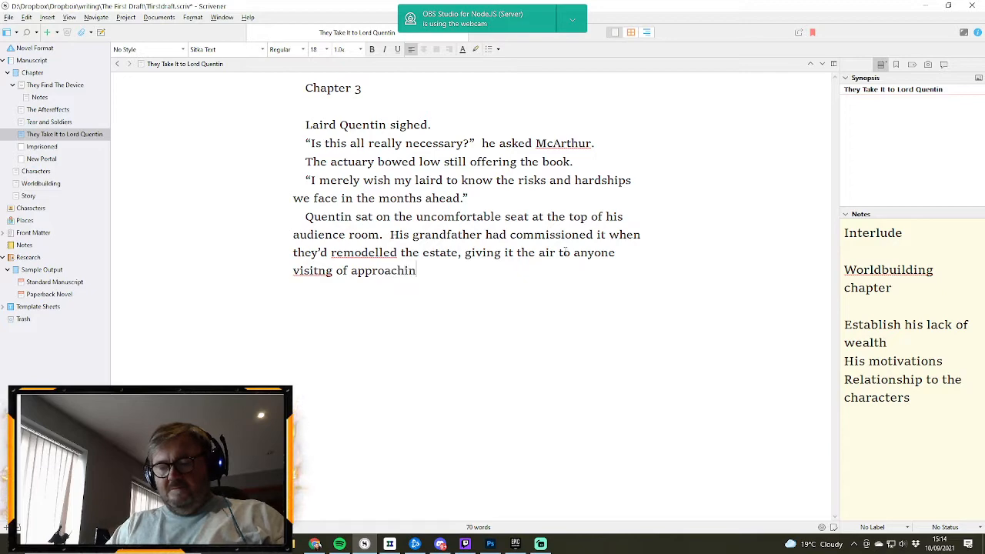
{"action": "type", "text": "g a kin"}
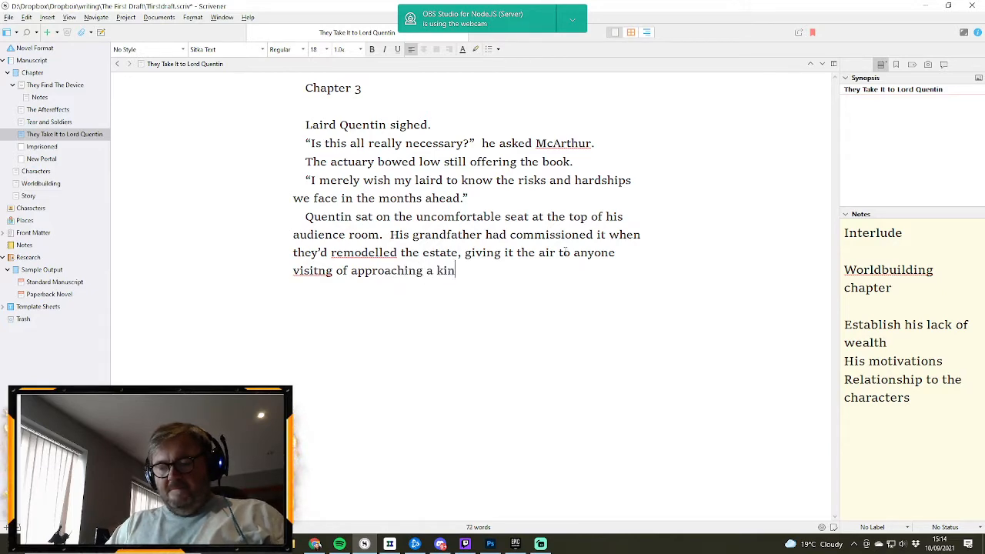
{"action": "type", "text": "g on their throne."}
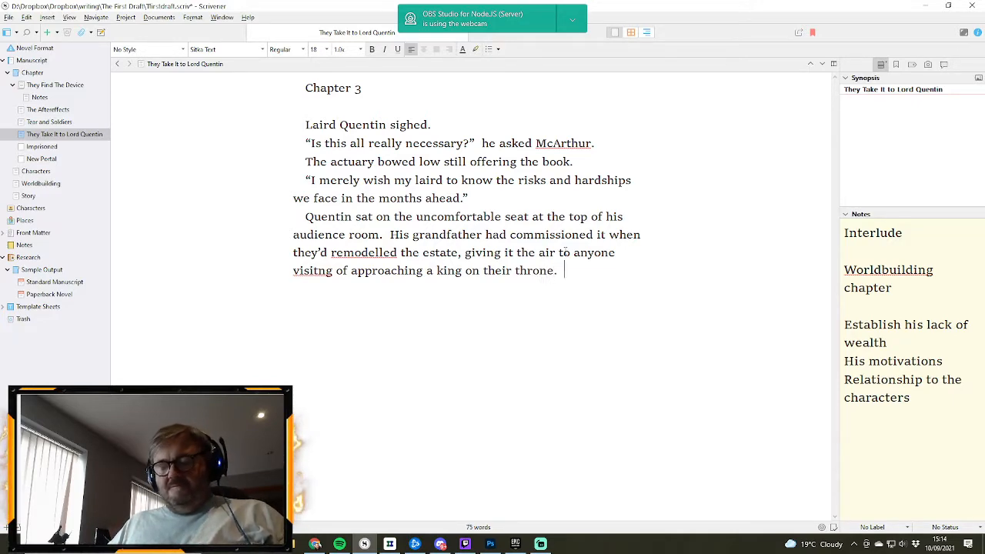
- Continue the paragraph with "It was raised, sat on a platform at one end under the huge stained glass window."
{"action": "type", "text": "I"}
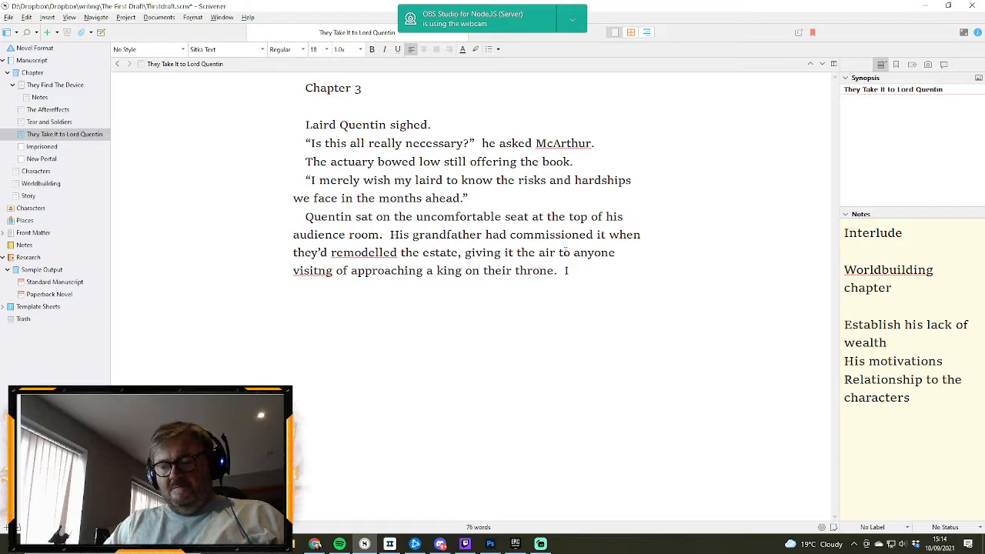
{"action": "type", "text": "t was raised"}
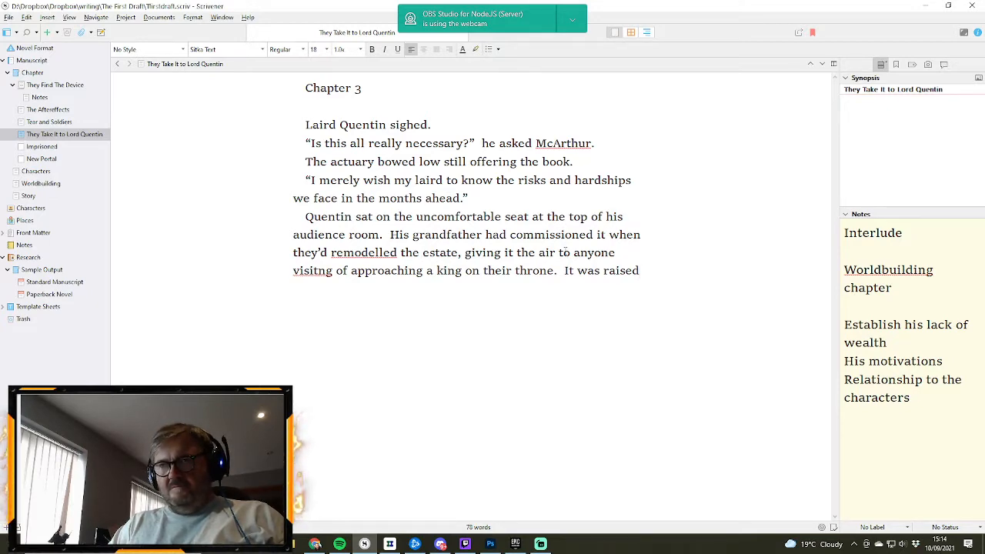
{"action": "type", "text": ", sat"}
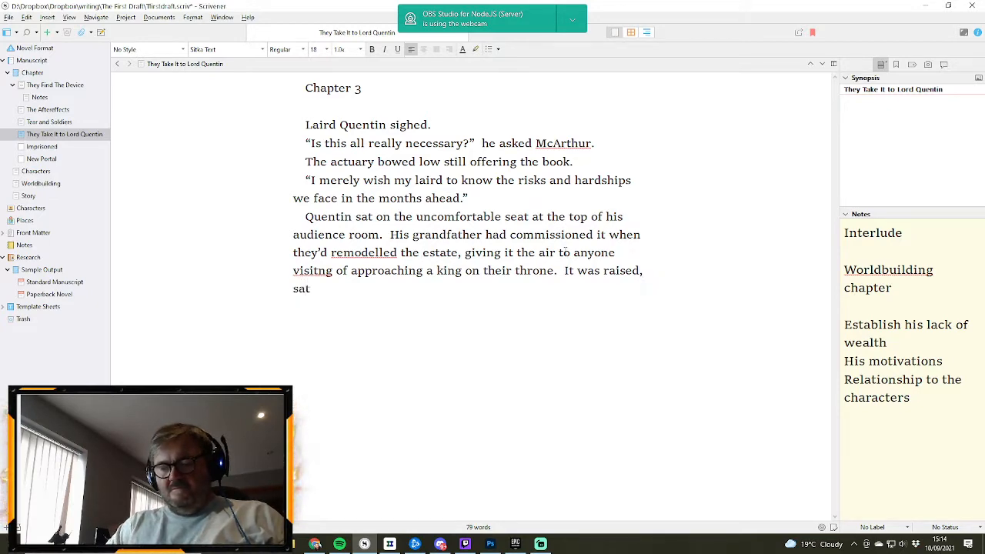
{"action": "type", "text": " on a platf"}
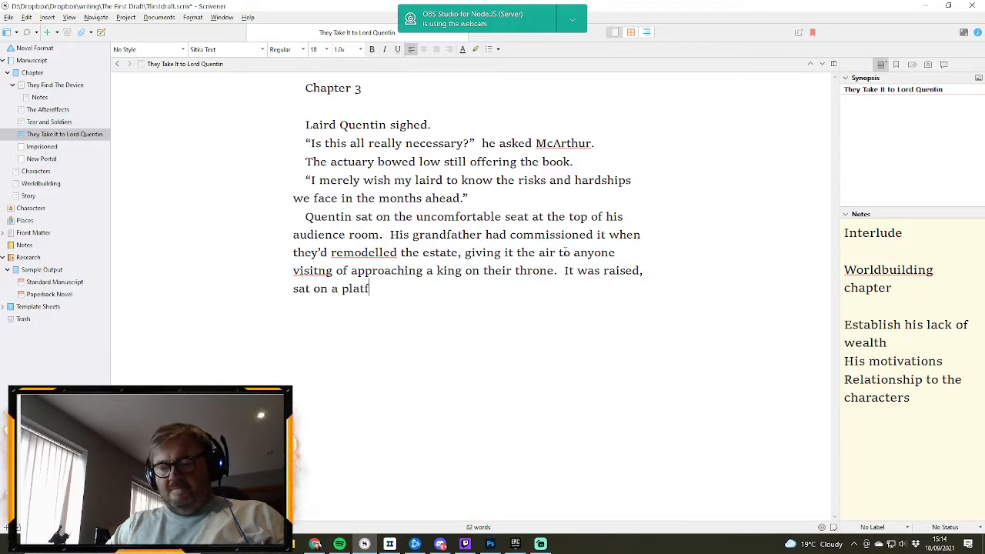
{"action": "type", "text": "orm at one "}
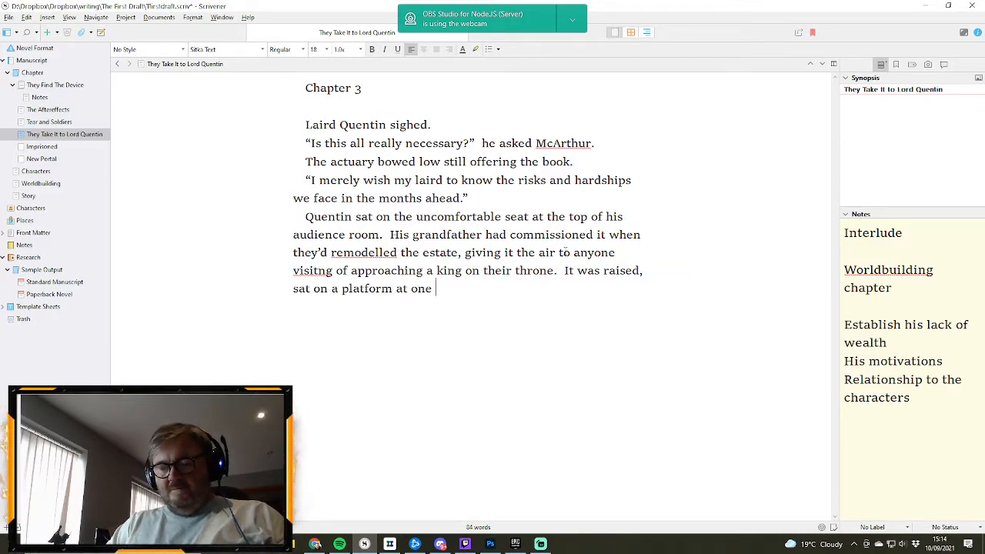
{"action": "type", "text": "end under the"}
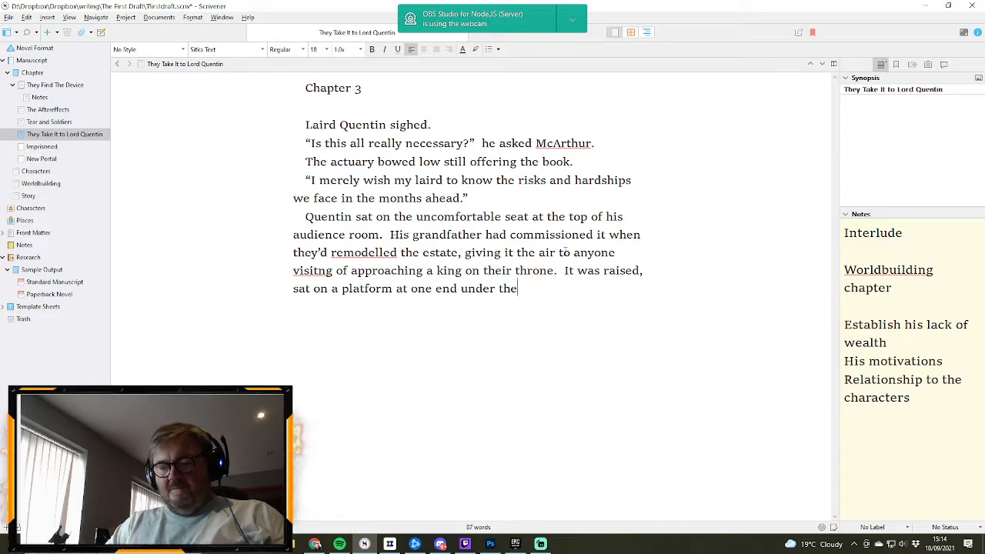
{"action": "type", "text": " huge staine"}
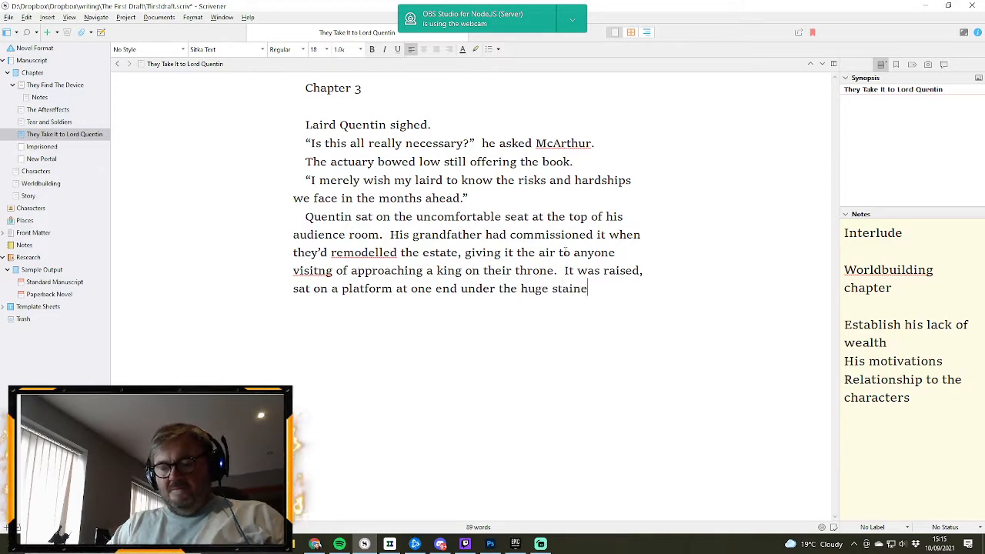
{"action": "type", "text": "d glass window"}
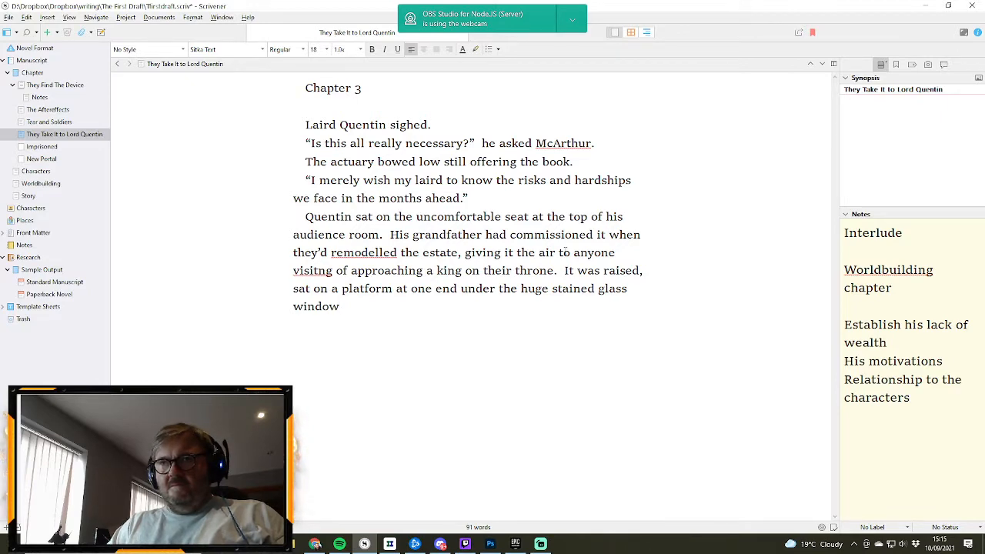
{"action": "type", "text": ".  "}
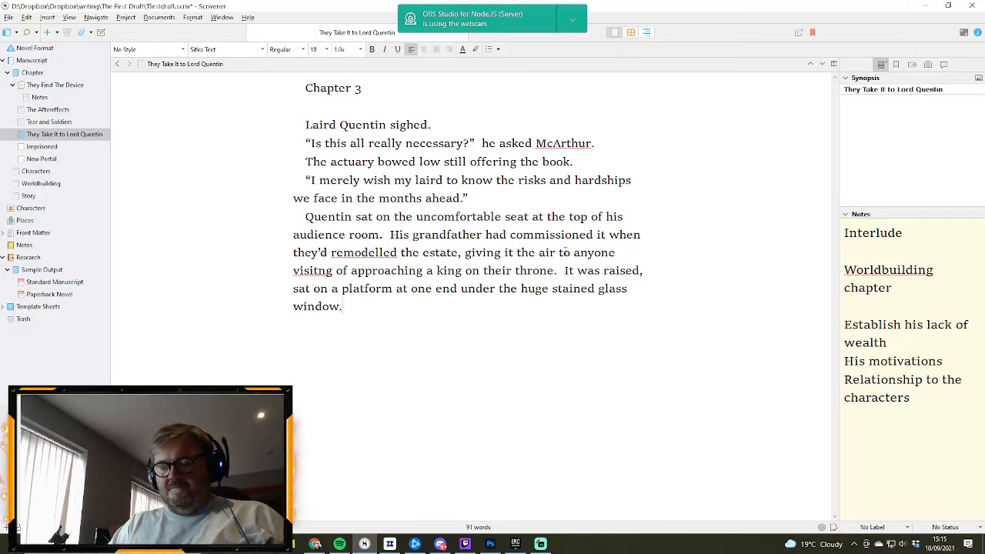
{"action": "type", "text": "Th"}
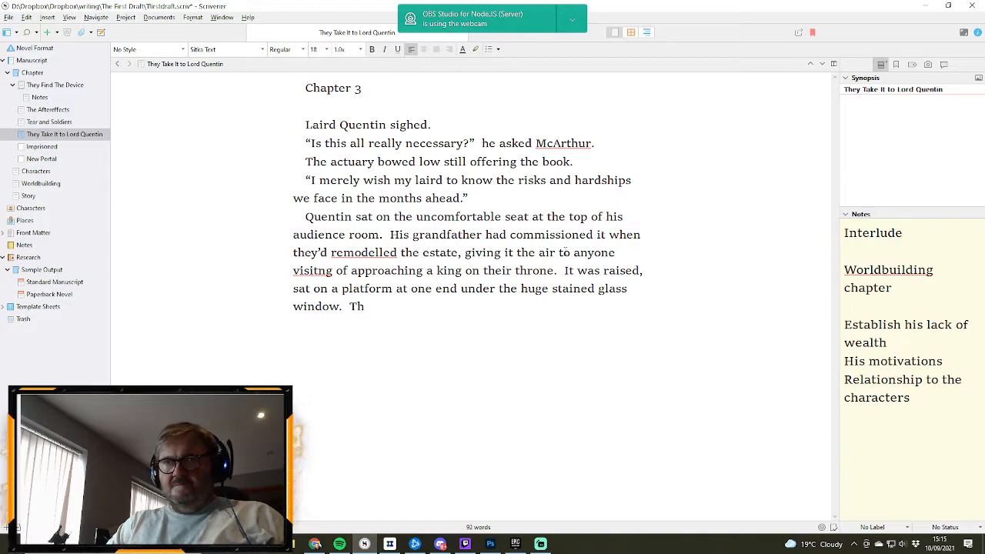
{"action": "type", "text": "e chair "}
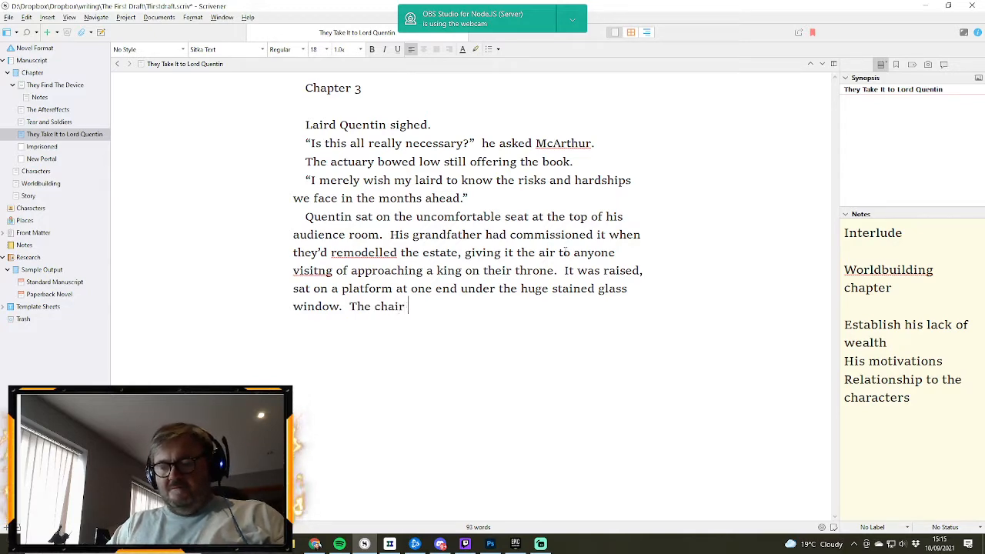
{"action": "type", "text": "itself had "}
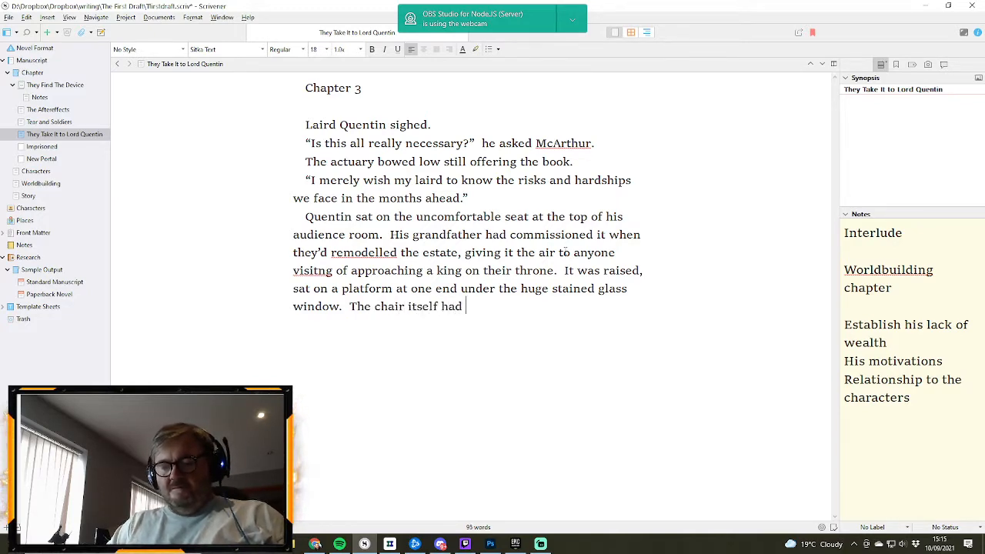
{"action": "type", "text": "been c"}
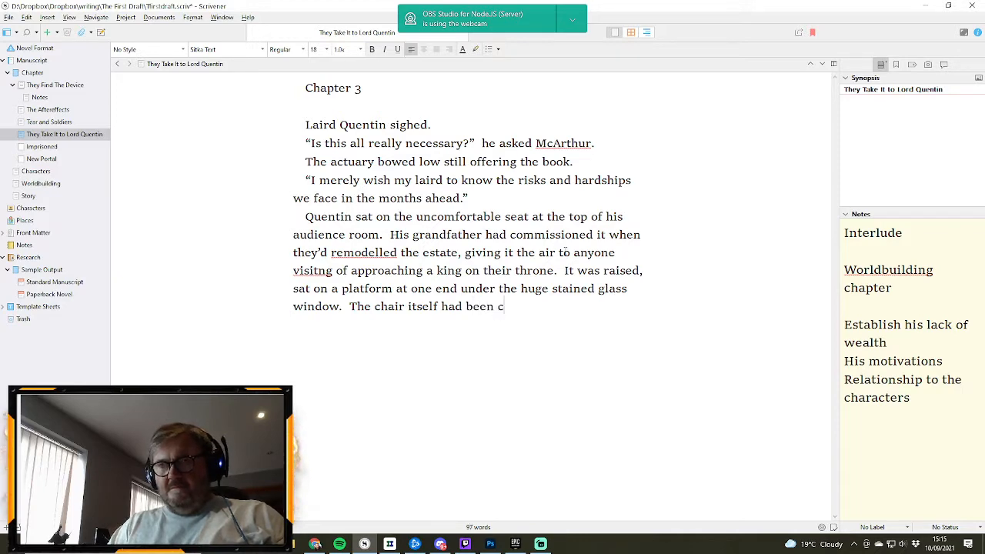
- Add the sentence "The chair itself had been made by some of the finest craftsmen in the clanlands."
{"action": "key", "text": "BackSpace"}
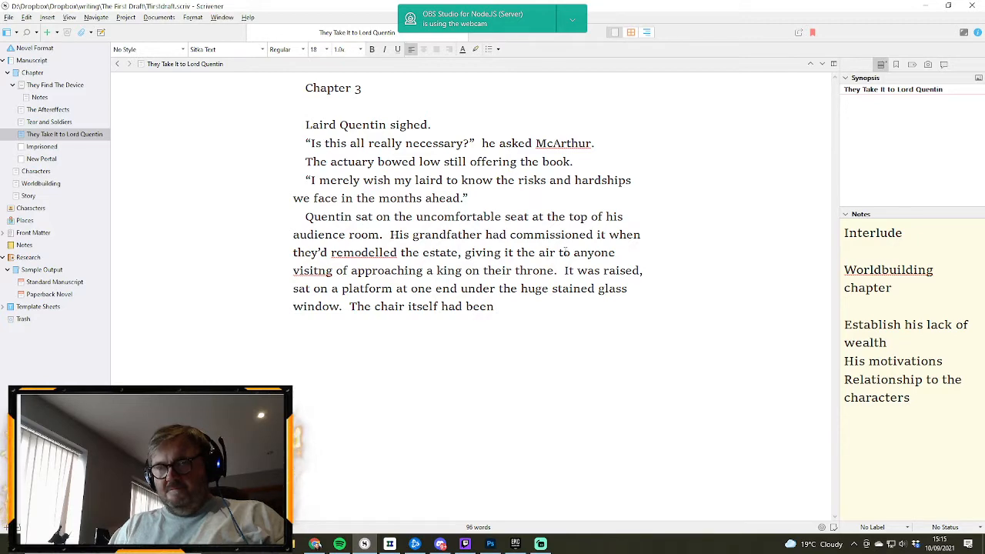
{"action": "type", "text": "made by some"}
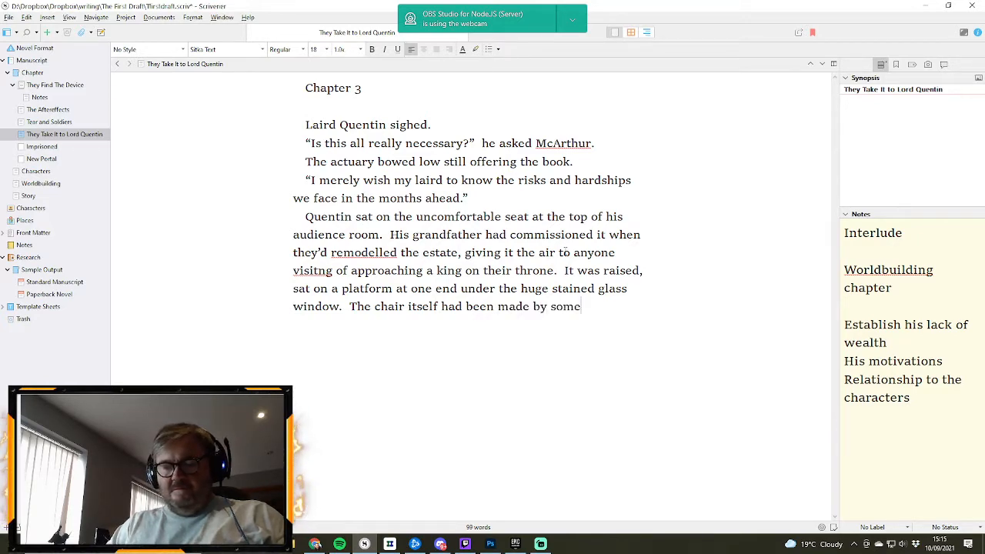
{"action": "type", "text": " of the fine"}
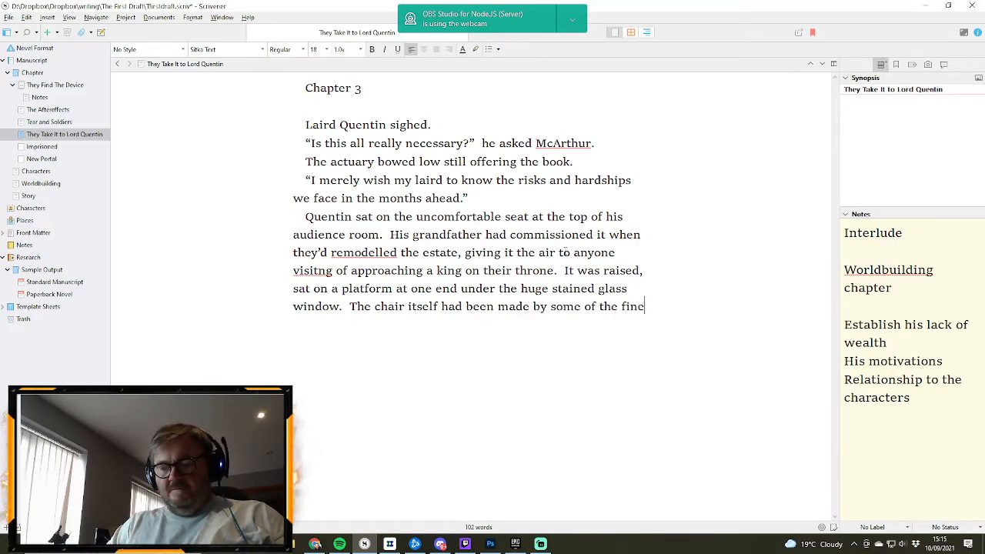
{"action": "type", "text": "st crafts"}
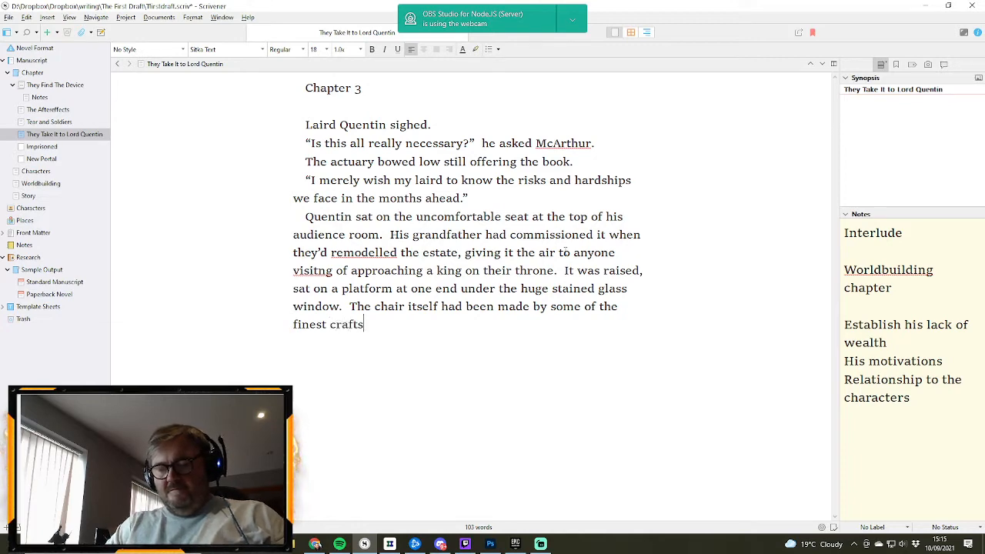
{"action": "type", "text": "men in th"}
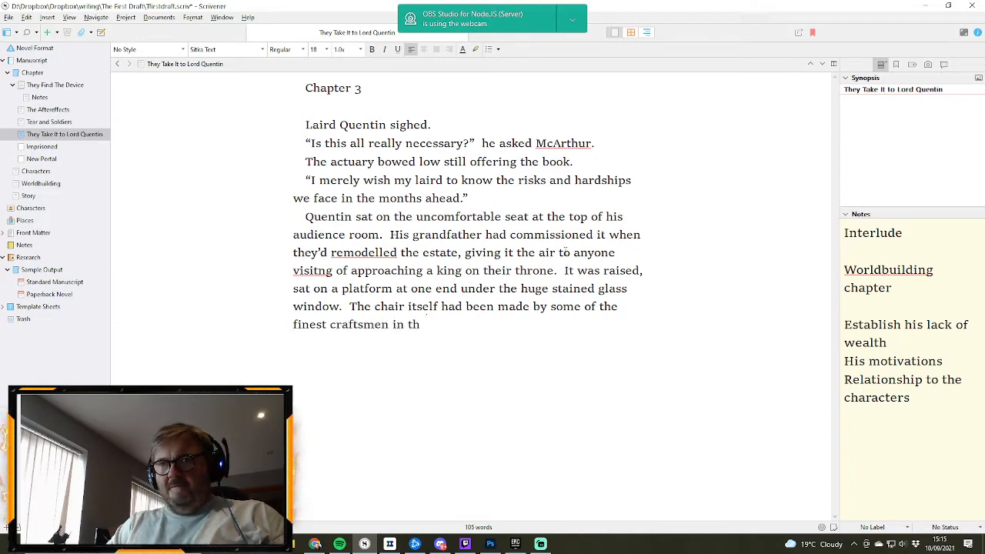
{"action": "type", "text": "e clan"}
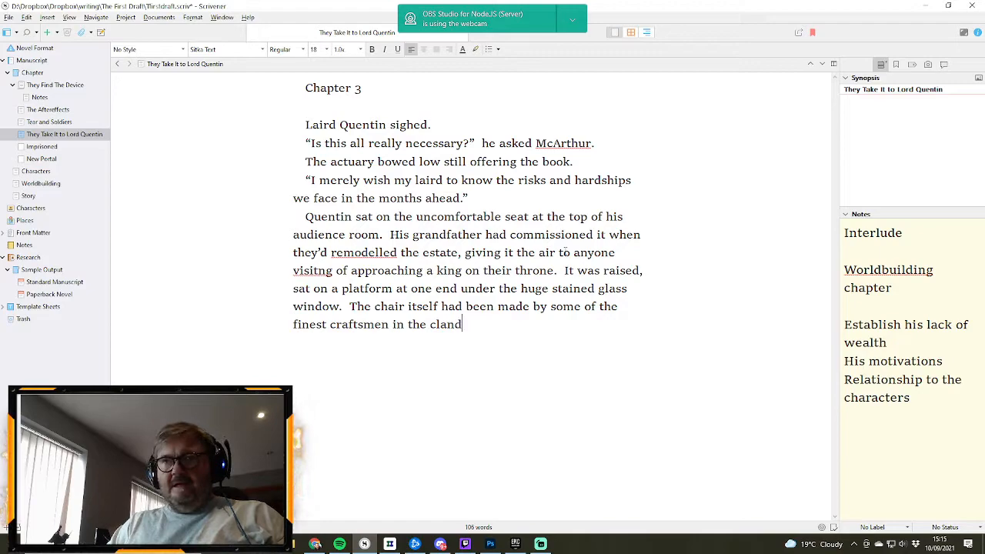
{"action": "type", "text": "lands."}
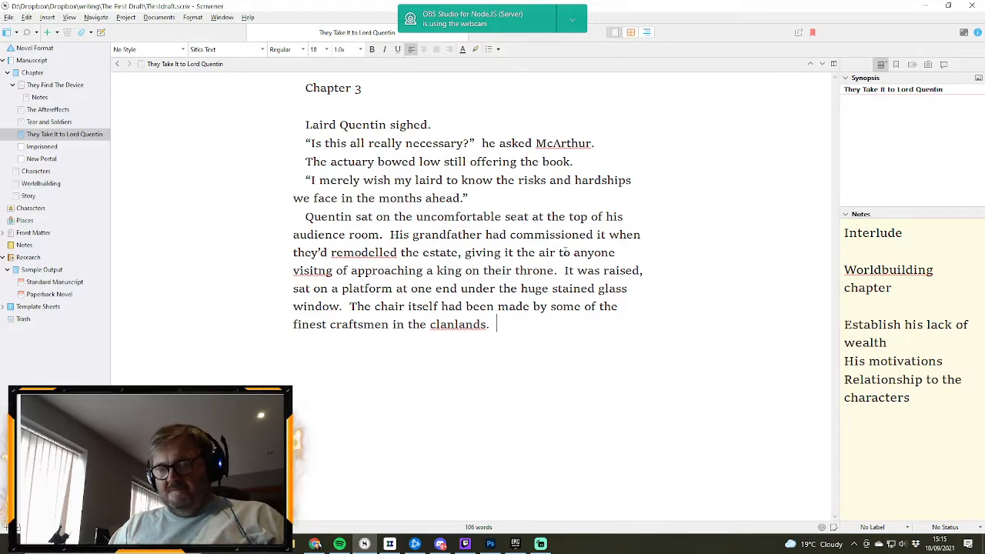
- Start a sentence describing the chair's handles with "The handles were a couple of snakes intertwined, and the"
{"action": "type", "text": "The handl"}
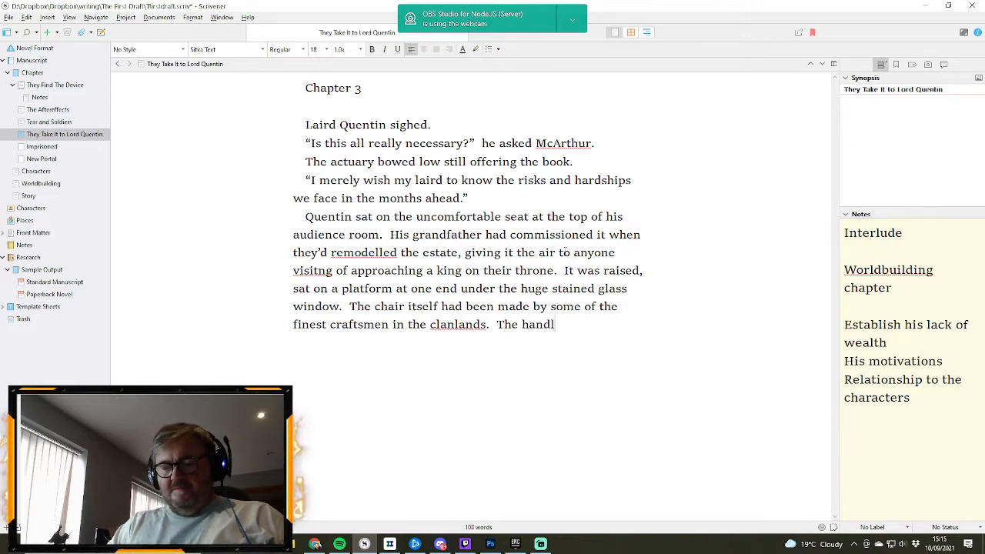
{"action": "type", "text": "es "}
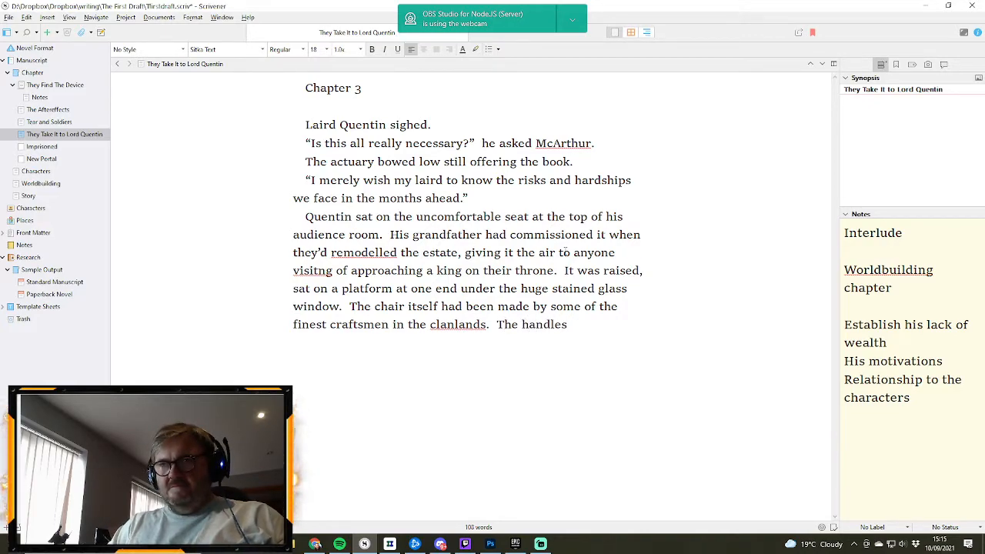
{"action": "type", "text": "were"}
{"action": "key", "text": "BackSpace"}
{"action": "key", "text": "BackSpace"}
{"action": "key", "text": "BackSpace"}
{"action": "key", "text": "BackSpace"}
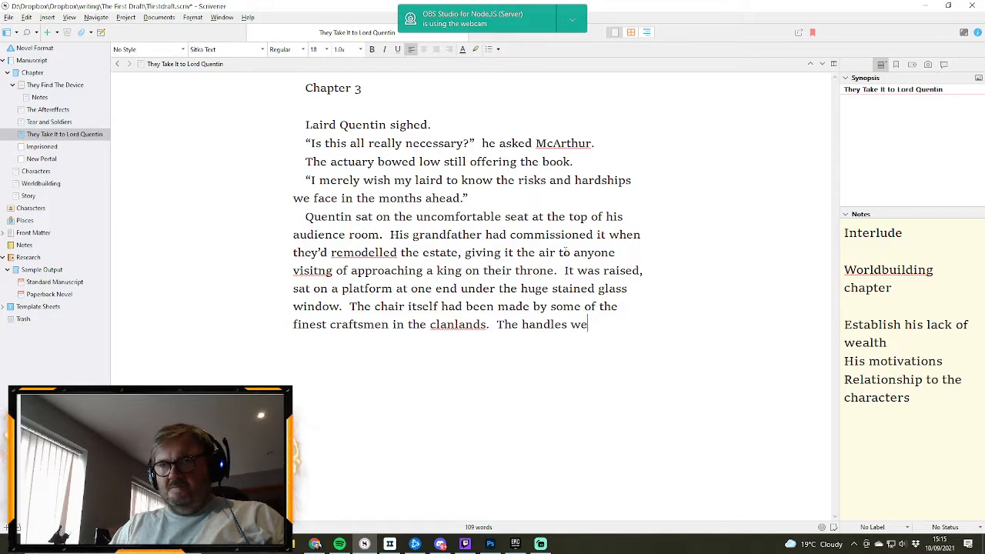
{"action": "type", "text": "were "}
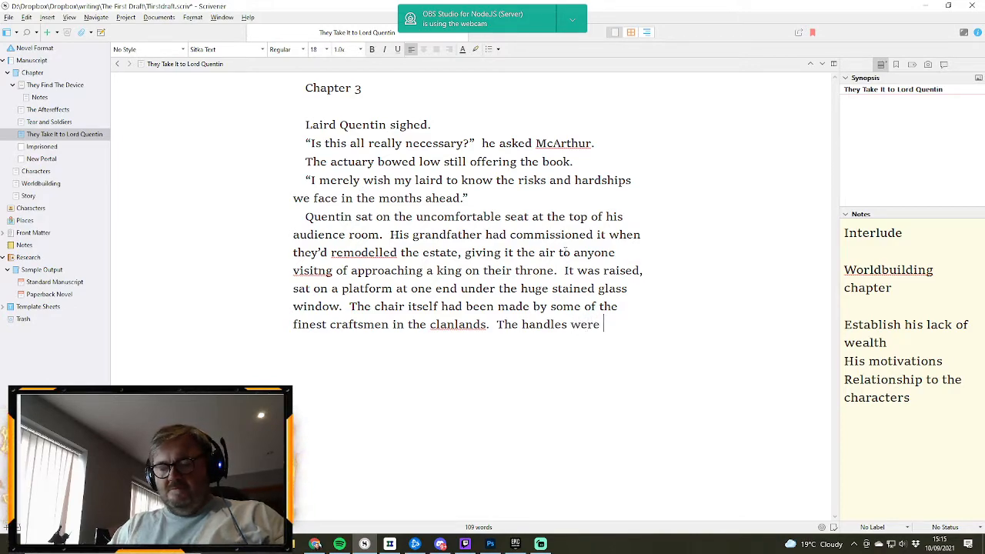
{"action": "type", "text": "a couple of"}
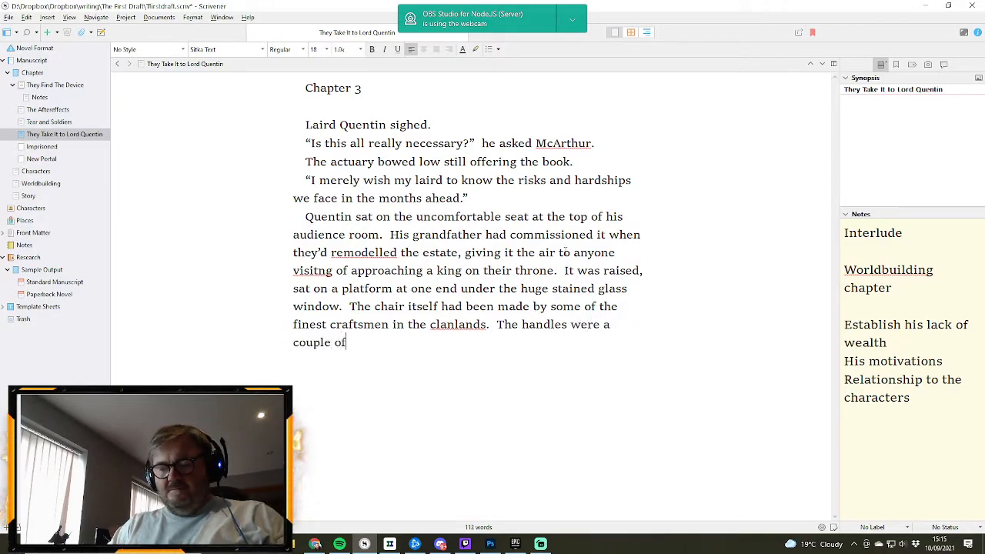
{"action": "type", "text": " snakes"}
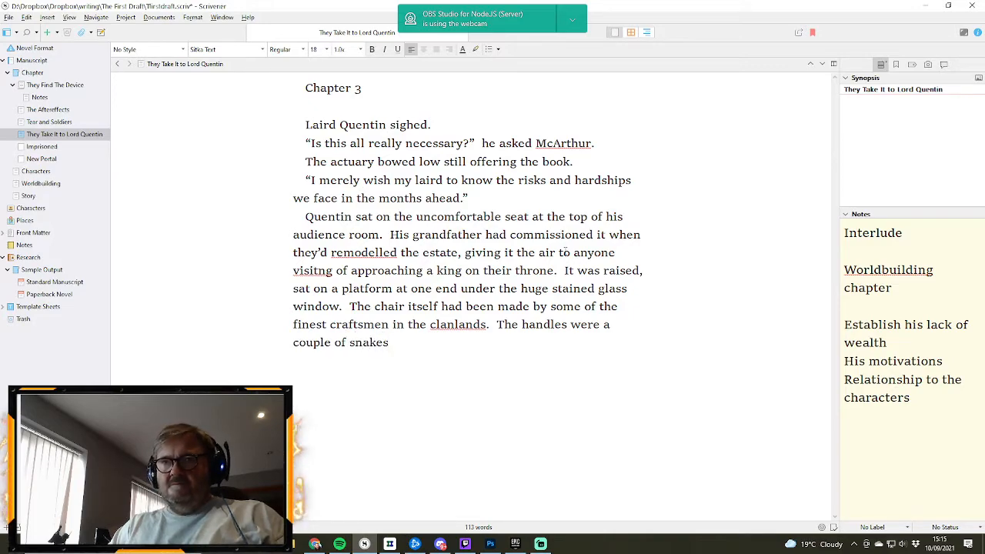
{"action": "type", "text": " intert"}
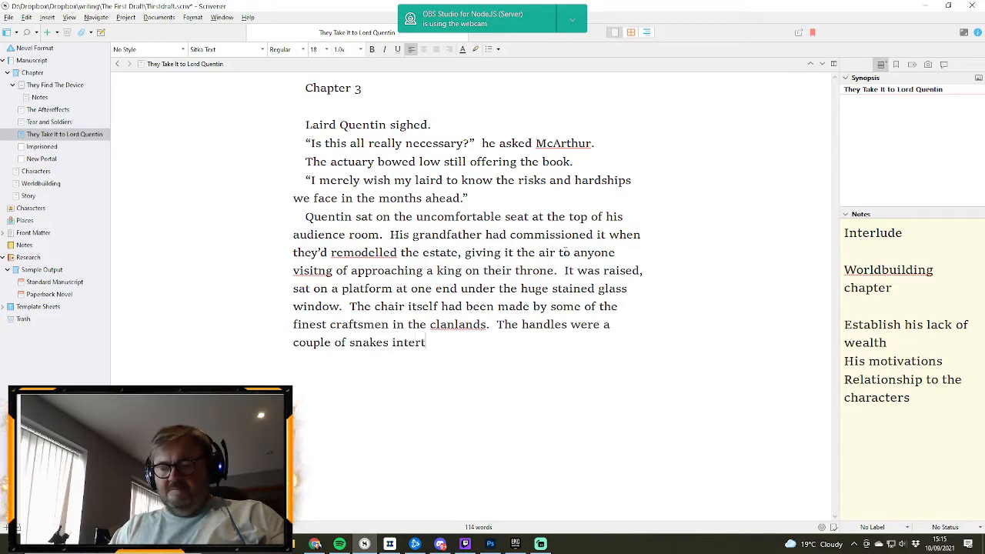
{"action": "type", "text": "wined, and"}
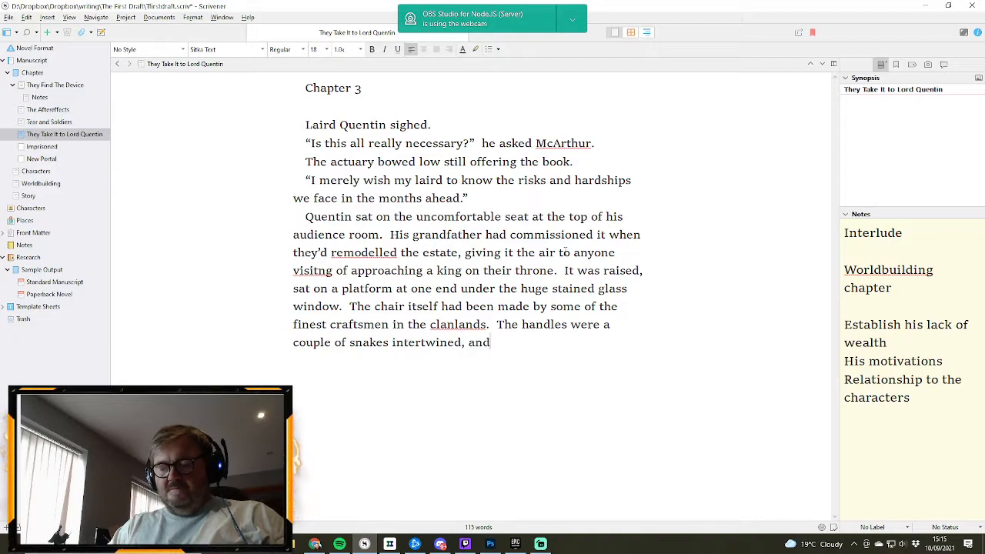
{"action": "type", "text": " the"}
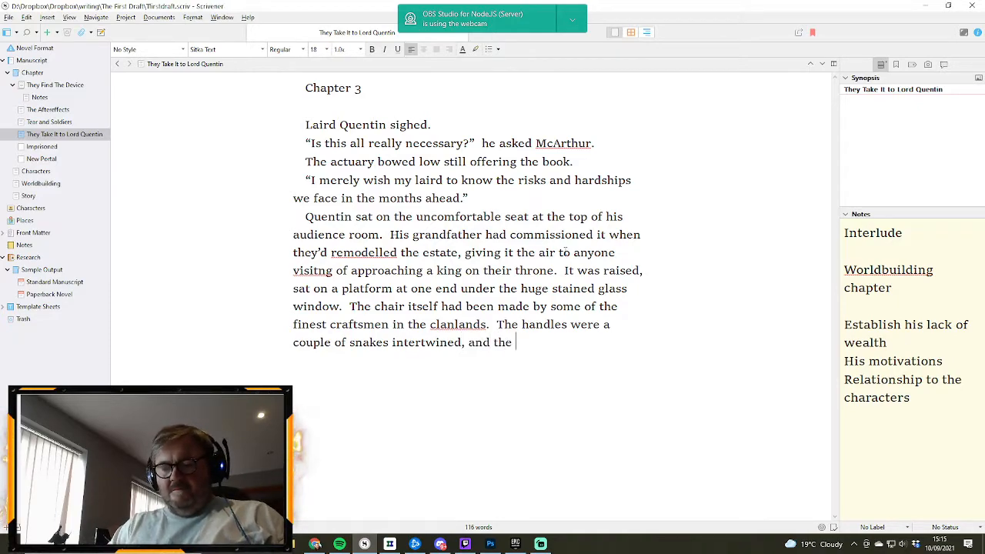
{"action": "type", "text": " tal"}
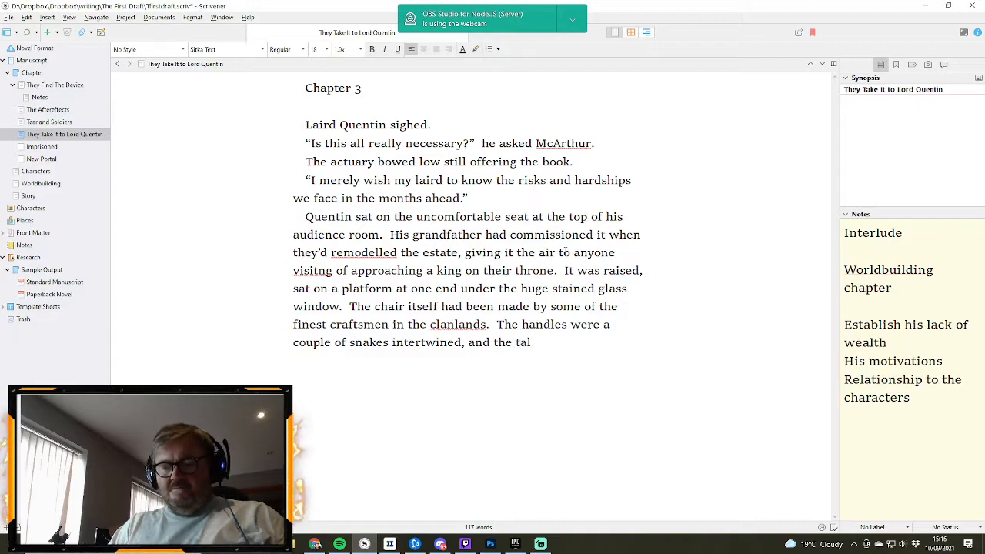
{"action": "type", "text": "l back "}
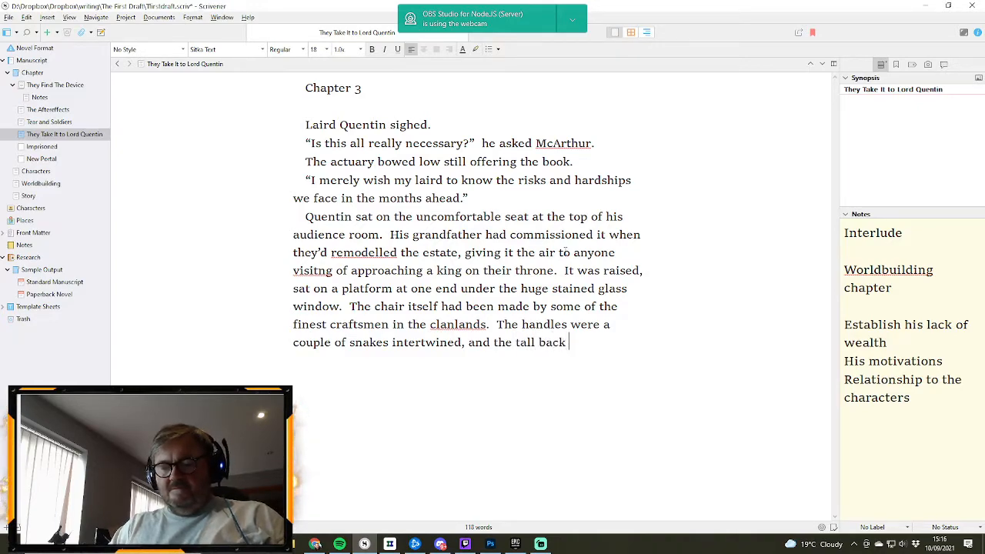
{"action": "type", "text": "rose"}
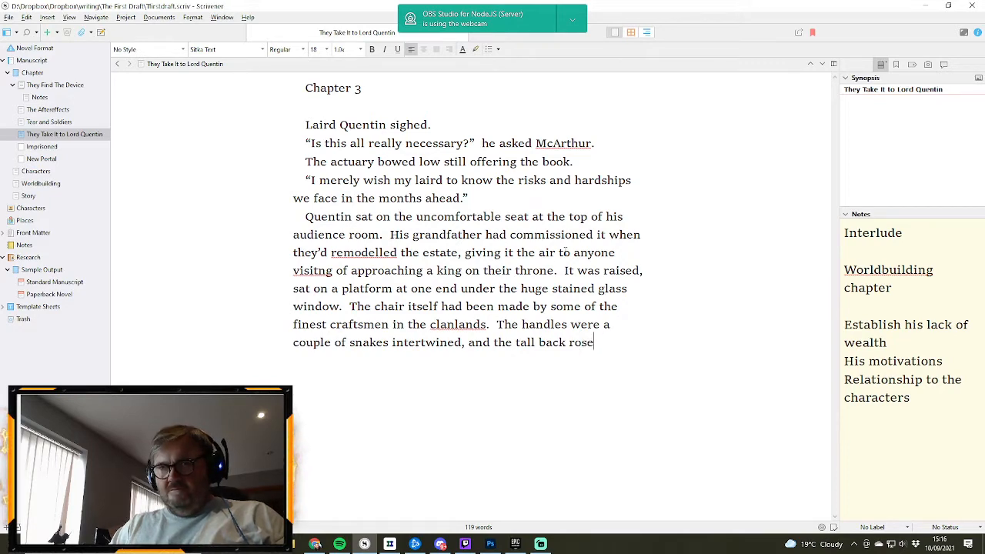
{"action": "type", "text": " to depict"}
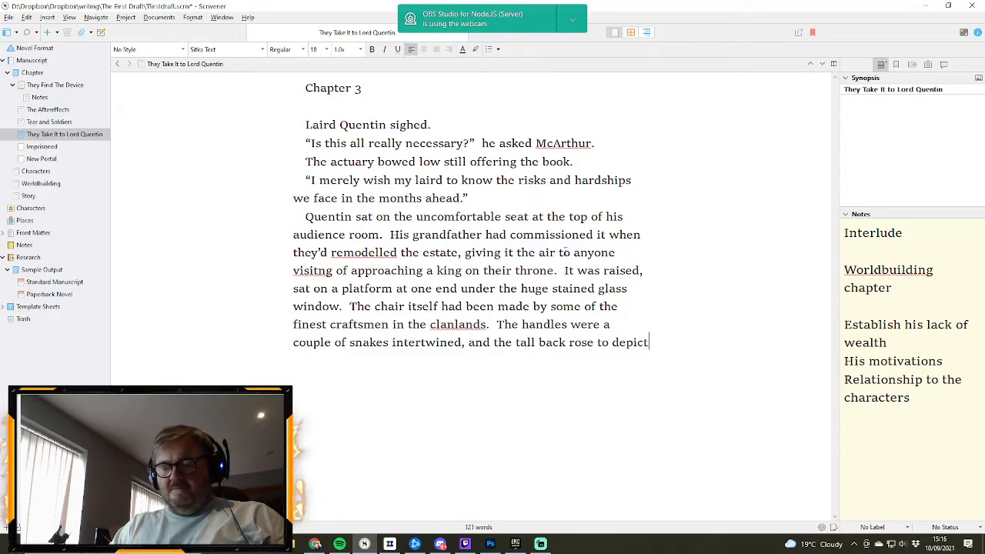
{"action": "type", "text": " a "}
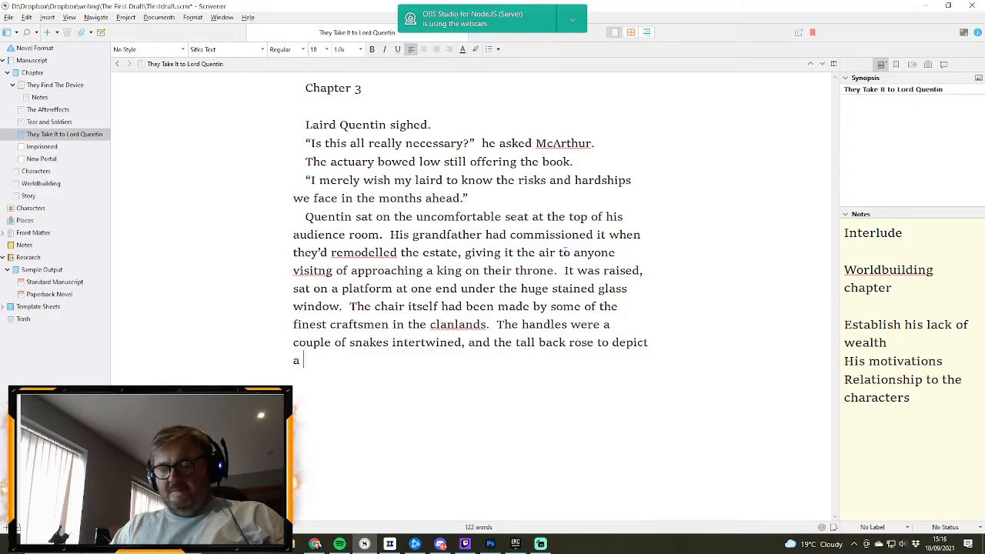
{"action": "type", "text": "bear"}
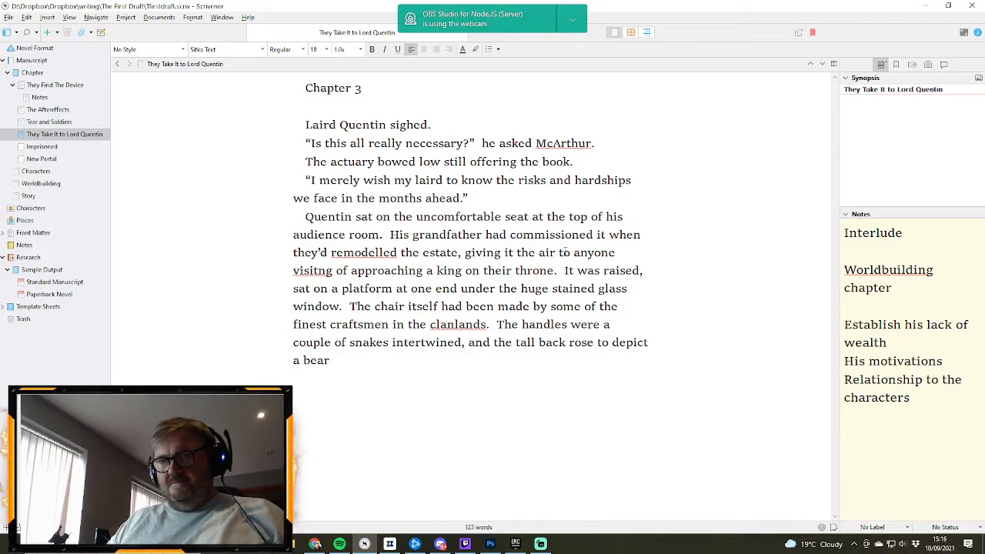
- Finish the sentence about the chair's back with "on its hind legs."
{"action": "type", "text": "on "}
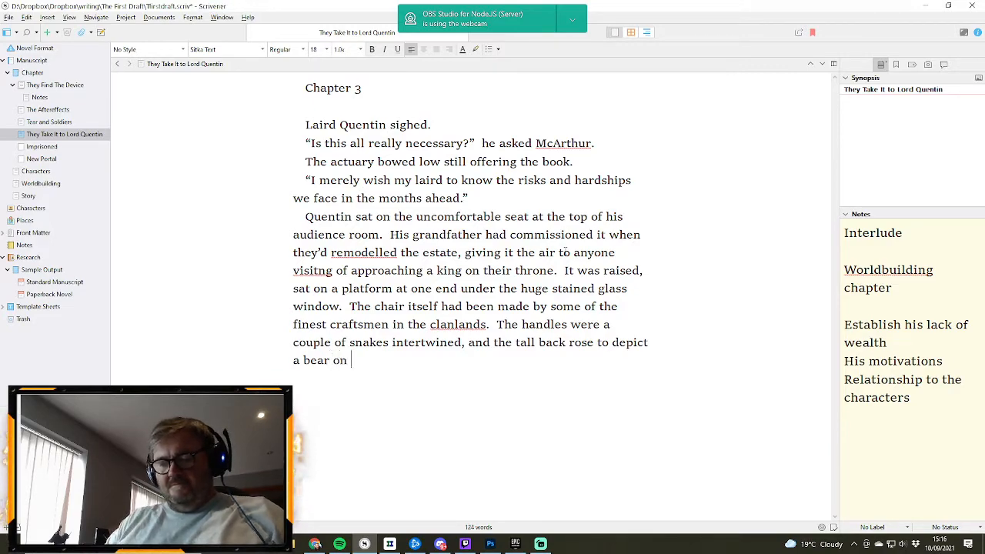
{"action": "type", "text": "it's hin"}
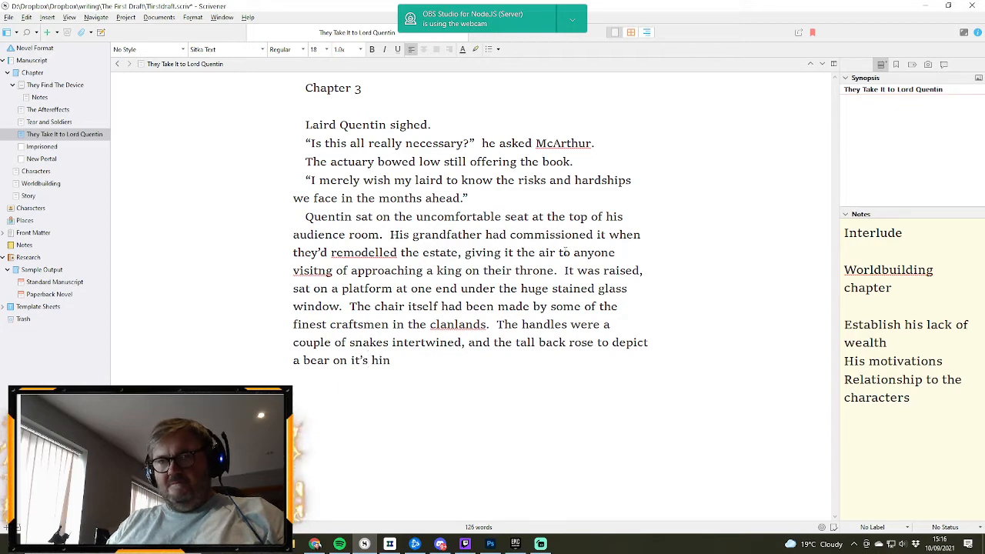
{"action": "key", "text": "BackSpace"}
{"action": "key", "text": "BackSpace"}
{"action": "key", "text": "BackSpace"}
{"action": "key", "text": "BackSpace"}
{"action": "key", "text": "BackSpace"}
{"action": "key", "text": "BackSpace"}
{"action": "type", "text": "s"}
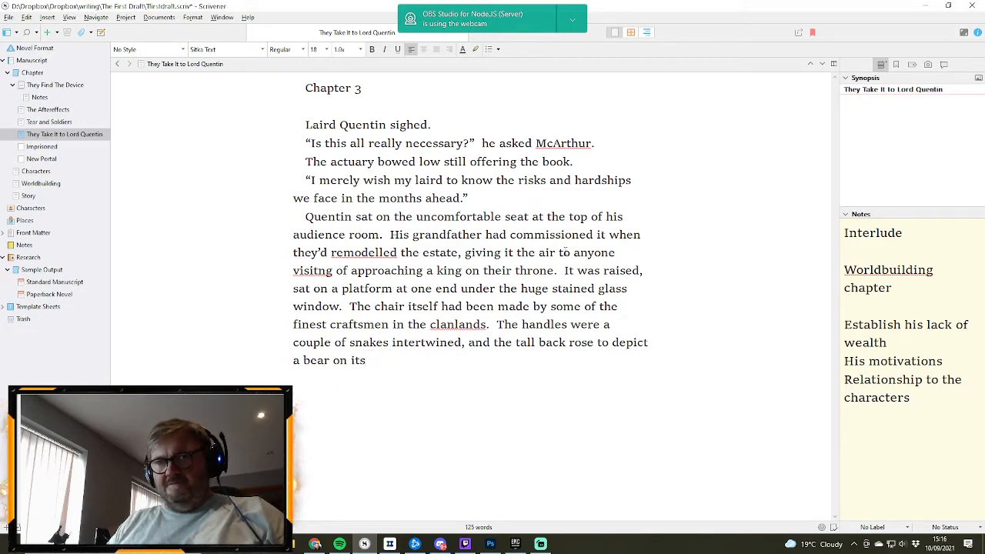
{"action": "type", "text": " hind leg"}
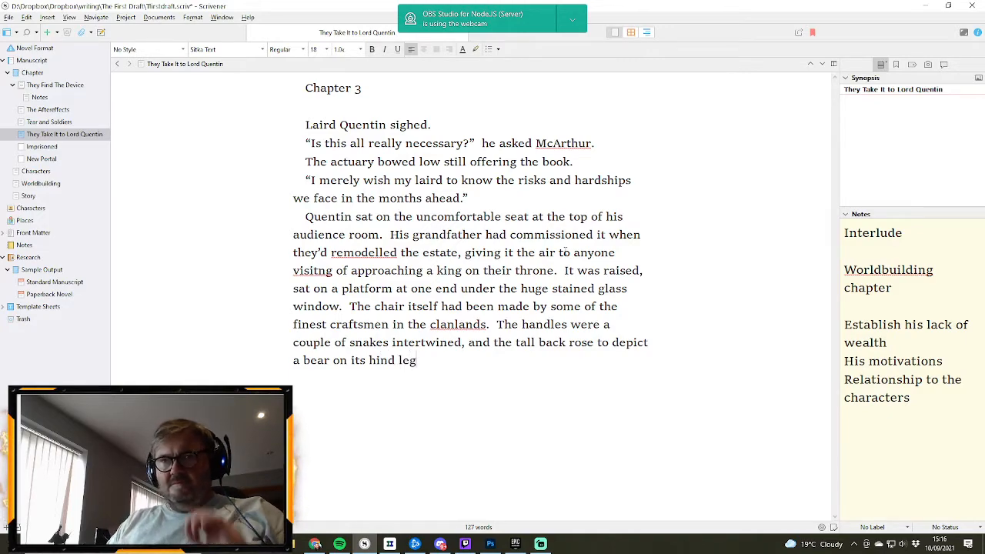
{"action": "type", "text": "s."}
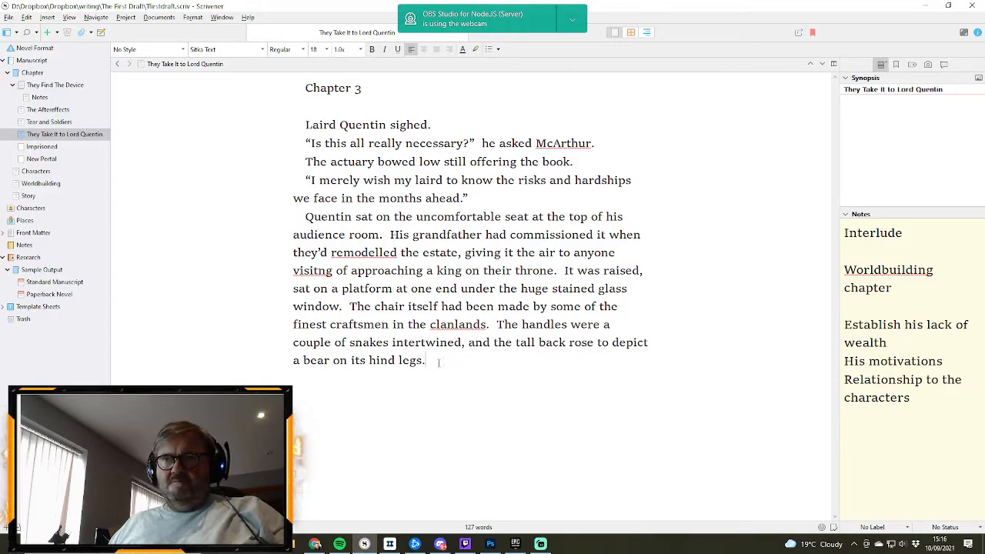
- Add the sentence "The legs were carved to resemble tree roots." and correct the misspelled word earlier in the paragraph to "visiting"
{"action": "type", "text": "The"}
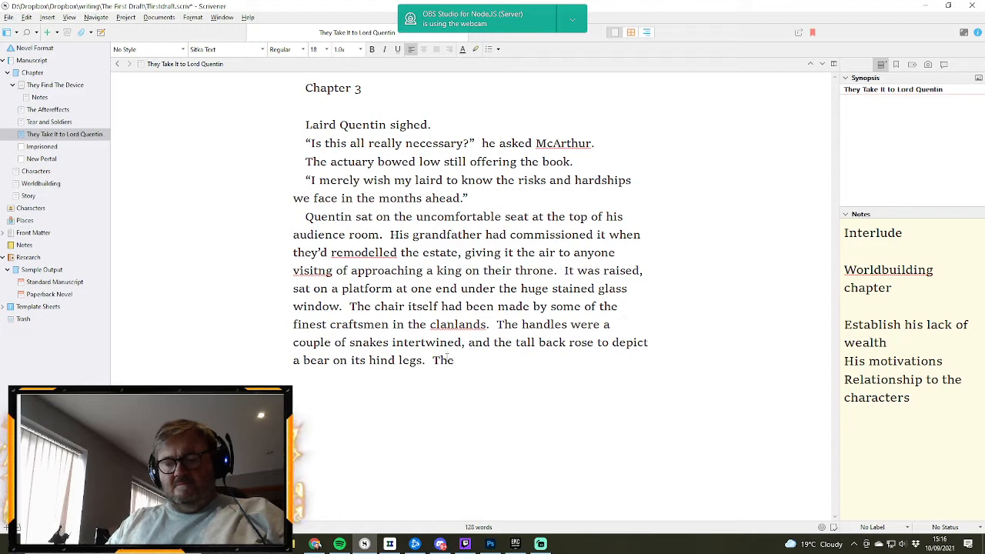
{"action": "type", "text": " legs"}
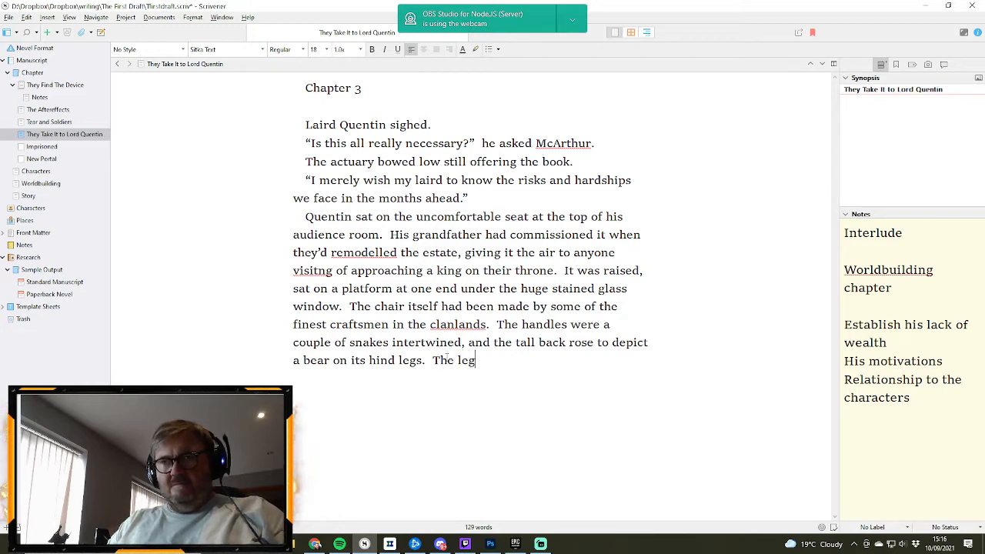
{"action": "type", "text": " wer"}
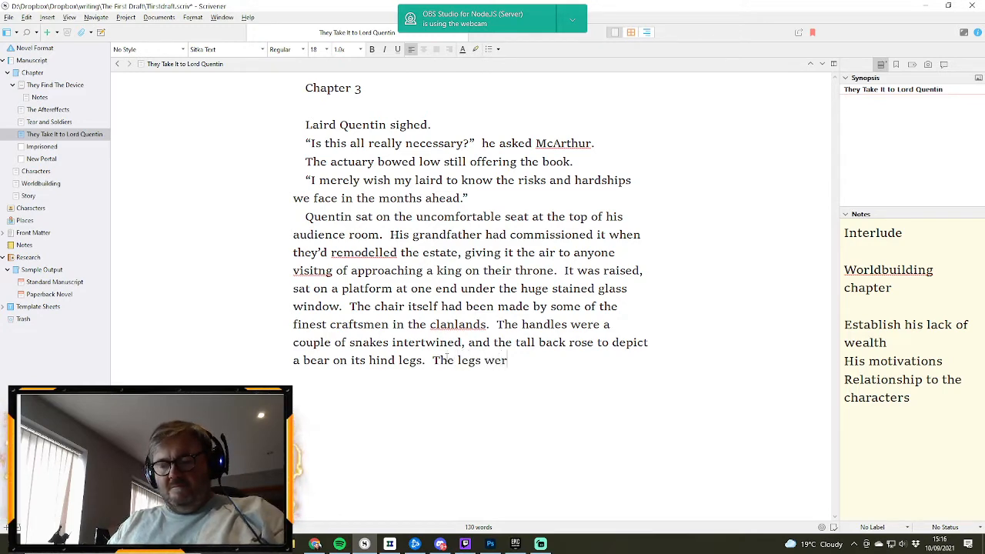
{"action": "type", "text": "e car"}
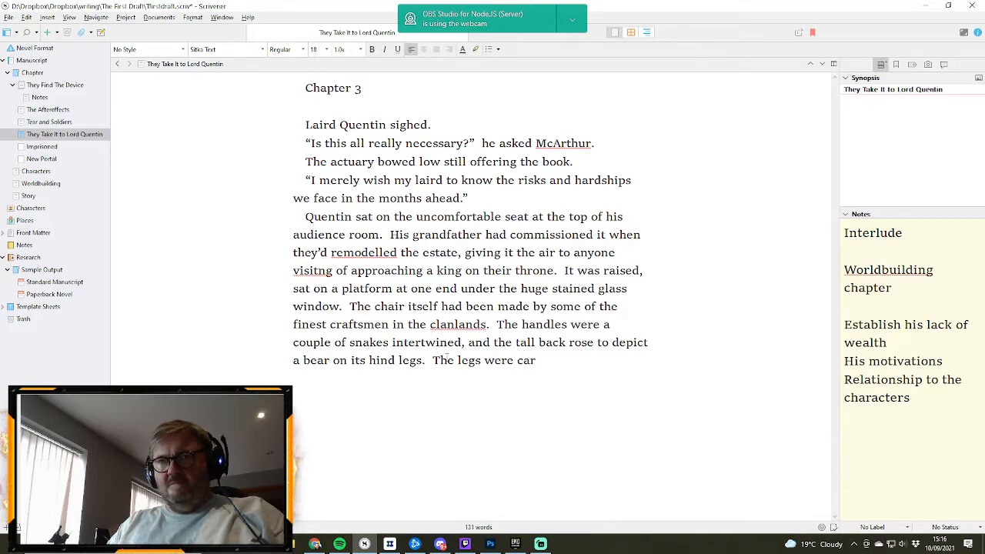
{"action": "type", "text": "ved to re"}
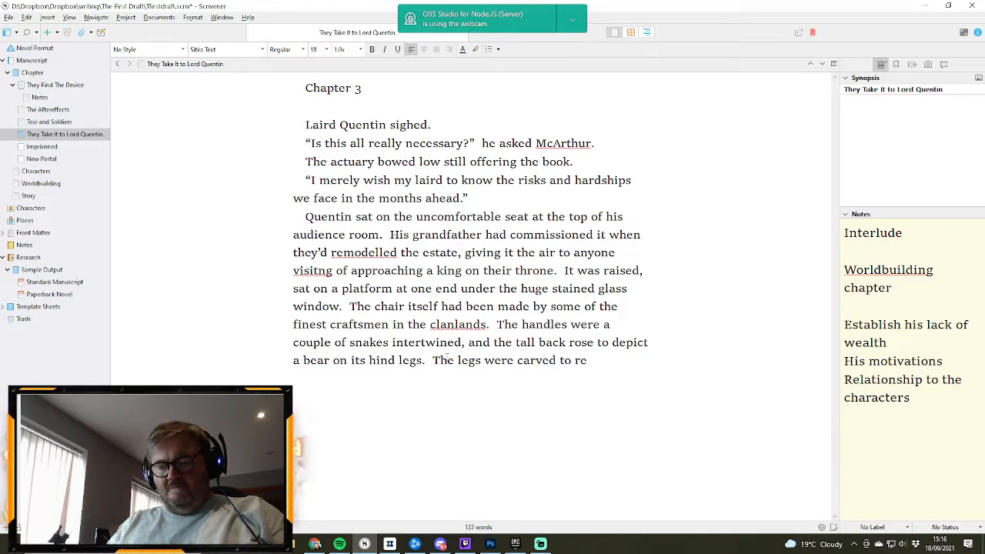
{"action": "type", "text": "se"}
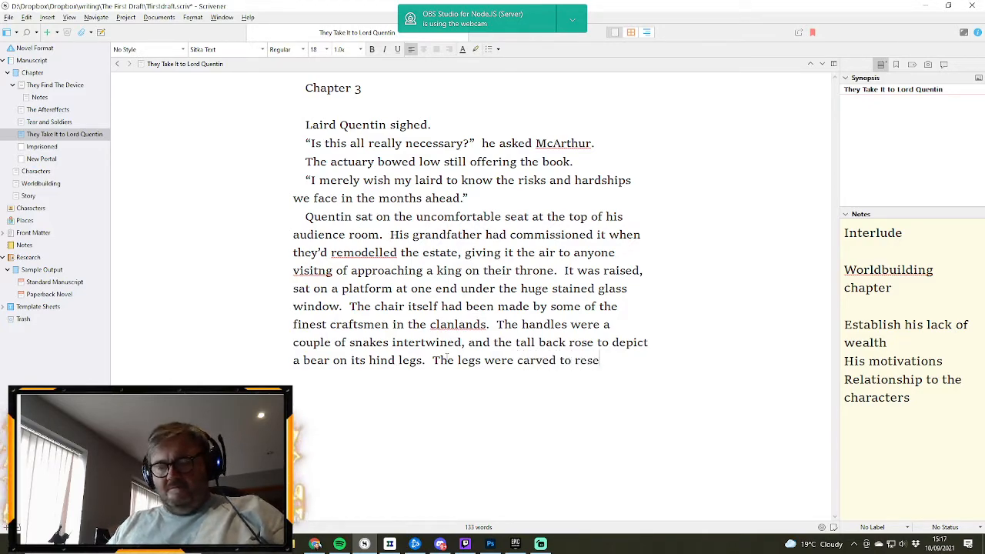
{"action": "type", "text": "mble tree"}
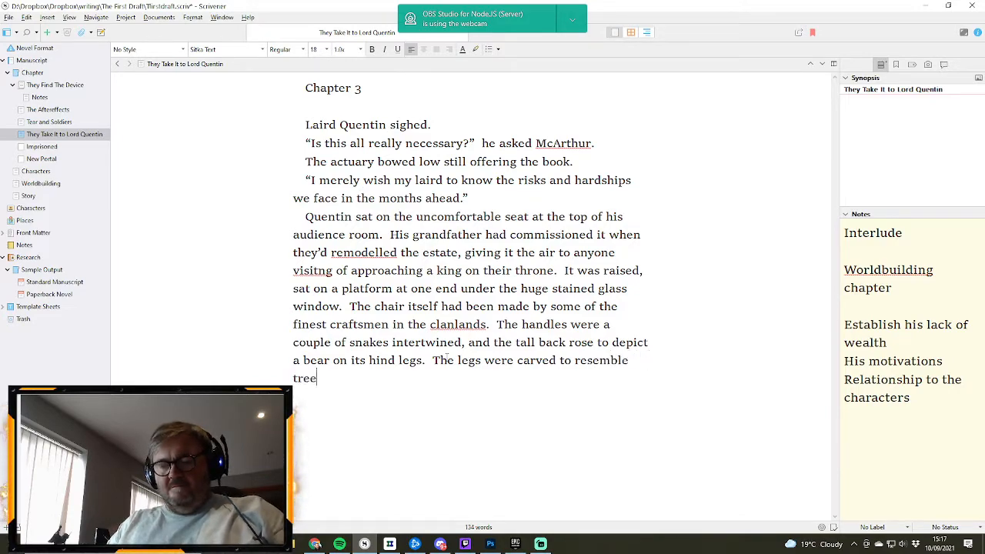
{"action": "type", "text": " roots."}
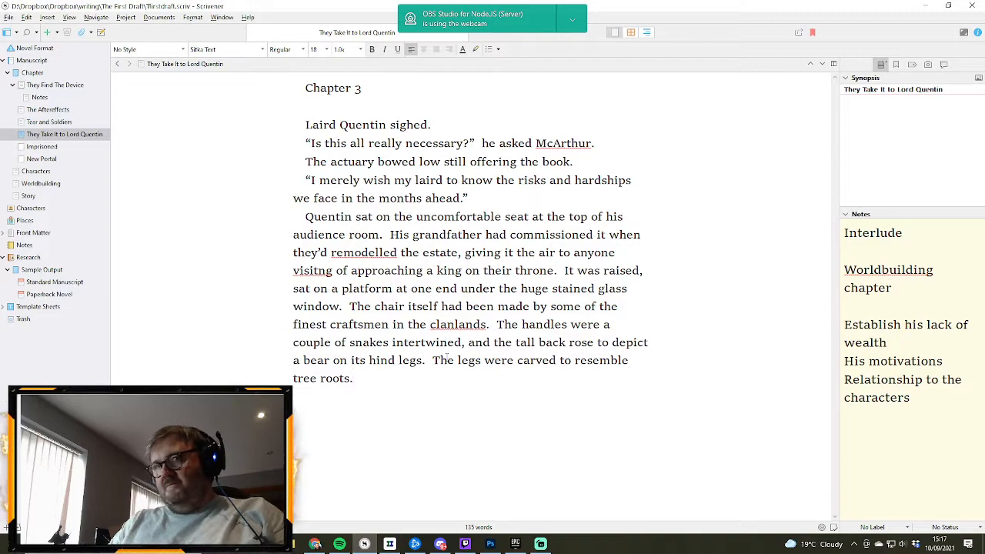
{"action": "right_click", "coordinate": [325, 271]}
{"action": "left_click", "coordinate": [342, 19]}
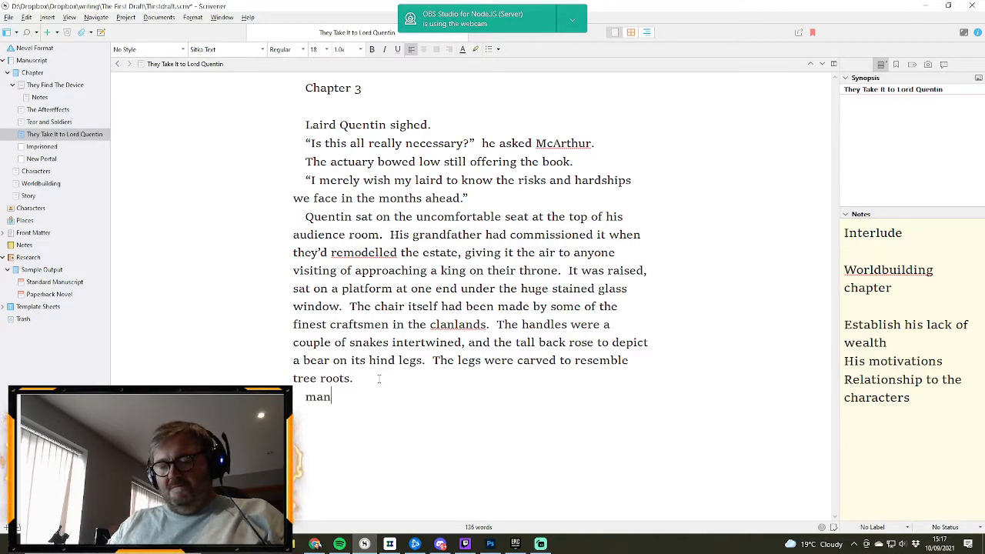
- Start a new paragraph with "Many had called it one of the finest"
{"action": "type", "text": "had called"}
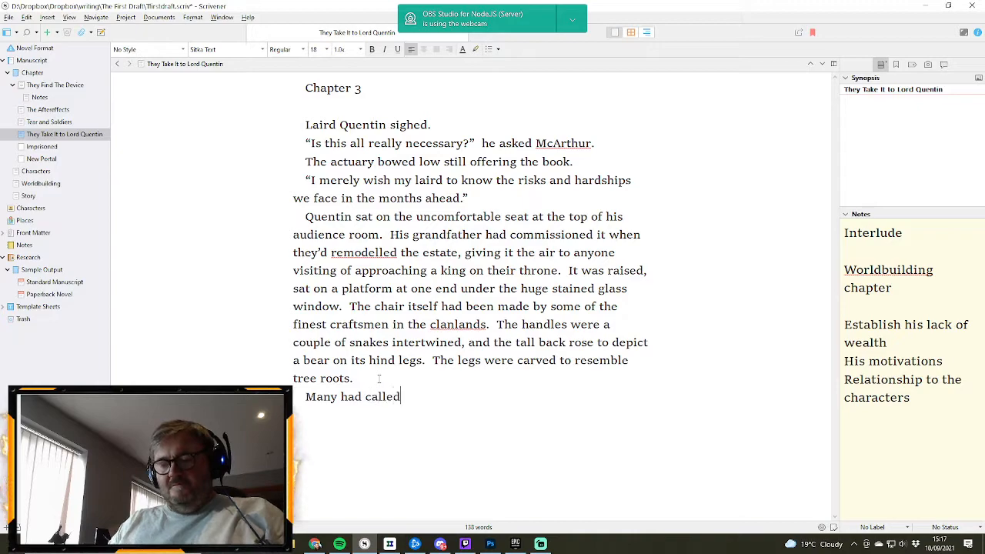
{"action": "type", "text": " it some of"}
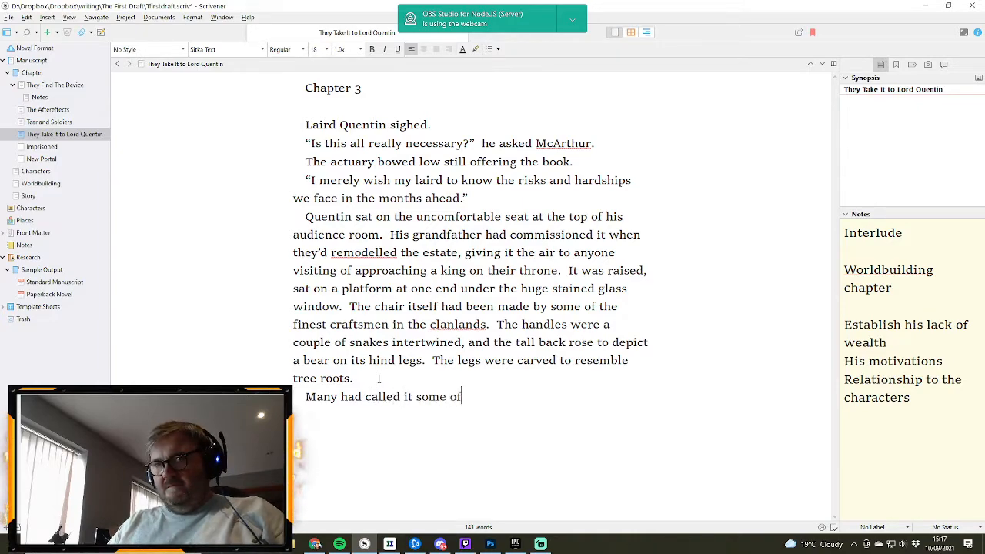
{"action": "type", "text": " the fin"}
{"action": "key", "text": "BackSpace"}
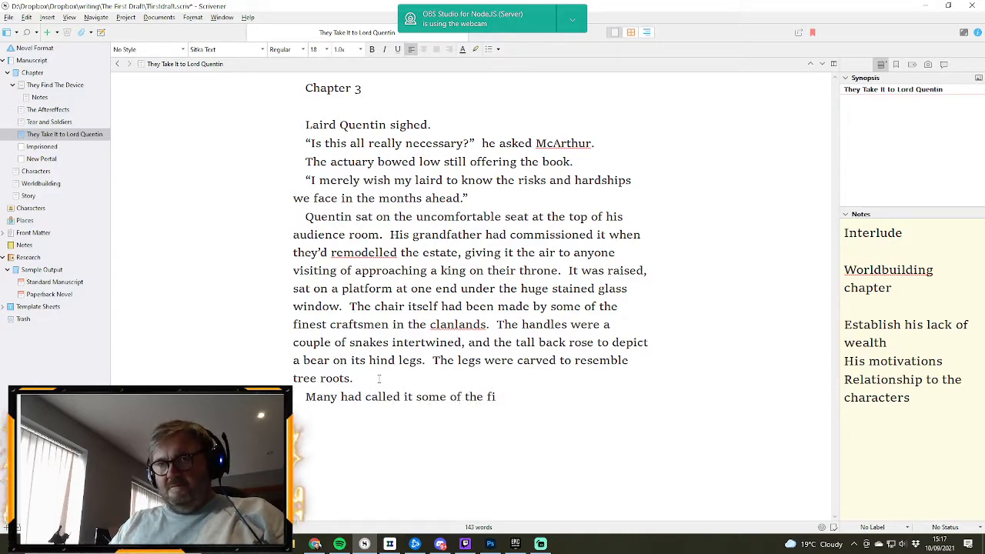
{"action": "type", "text": "nest"}
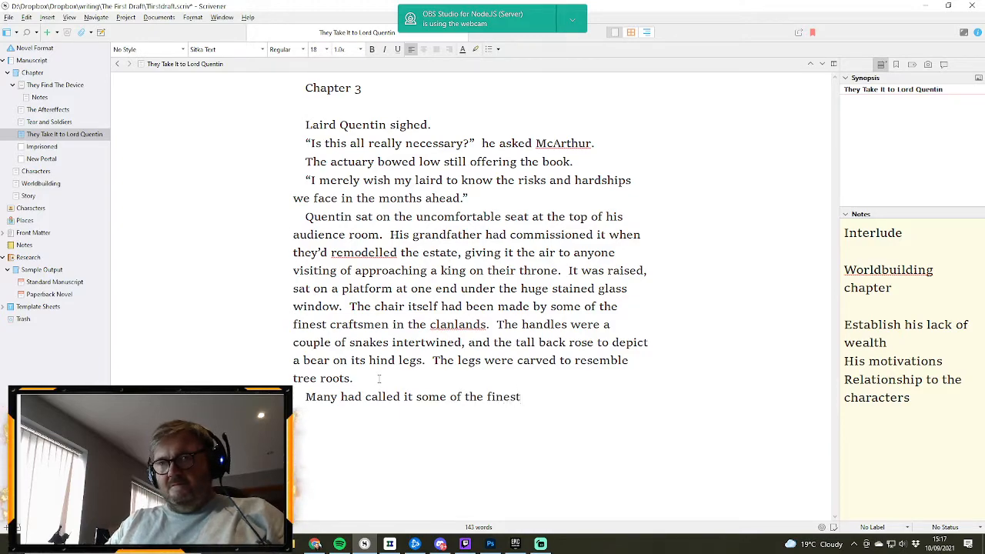
{"action": "key", "text": "BackSpace"}
{"action": "key", "text": "BackSpace"}
{"action": "key", "text": "BackSpace"}
{"action": "key", "text": "BackSpace"}
{"action": "key", "text": "BackSpace"}
{"action": "key", "text": "BackSpace"}
{"action": "key", "text": "BackSpace"}
{"action": "key", "text": "BackSpace"}
{"action": "key", "text": "BackSpace"}
{"action": "key", "text": "BackSpace"}
{"action": "key", "text": "BackSpace"}
{"action": "key", "text": "BackSpace"}
{"action": "key", "text": "BackSpace"}
{"action": "key", "text": "BackSpace"}
{"action": "key", "text": "BackSpace"}
{"action": "key", "text": "BackSpace"}
{"action": "key", "text": "BackSpace"}
{"action": "key", "text": "BackSpace"}
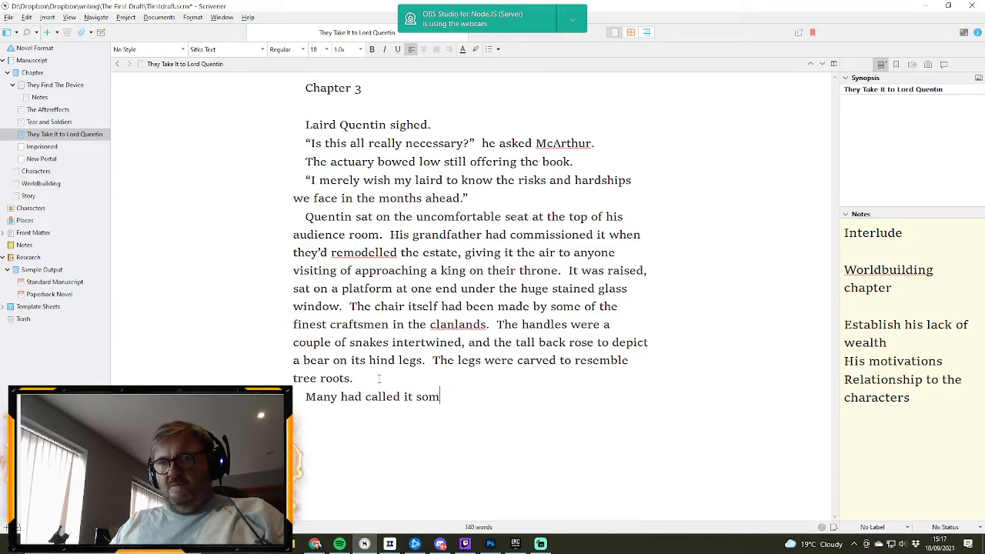
{"action": "type", "text": "one of t"}
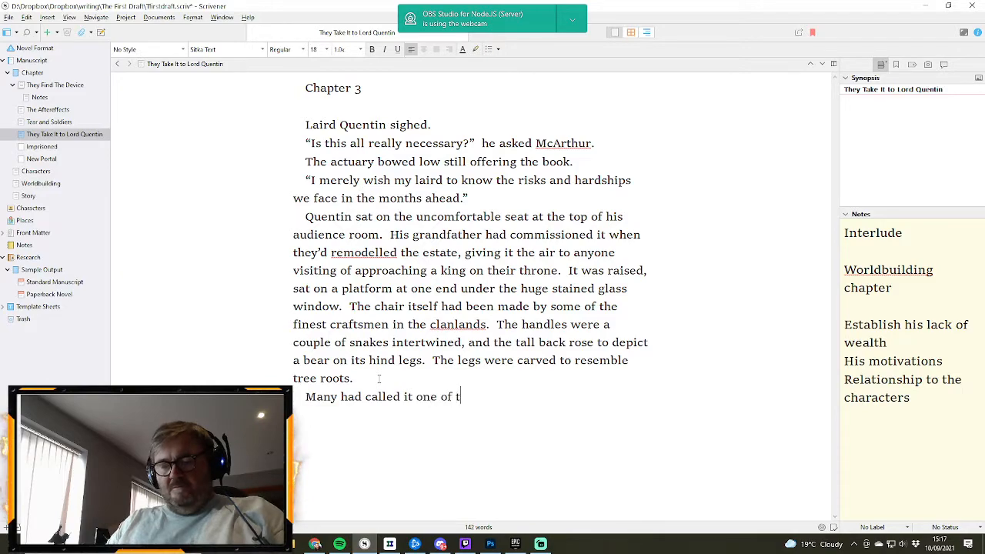
{"action": "type", "text": "he finest"}
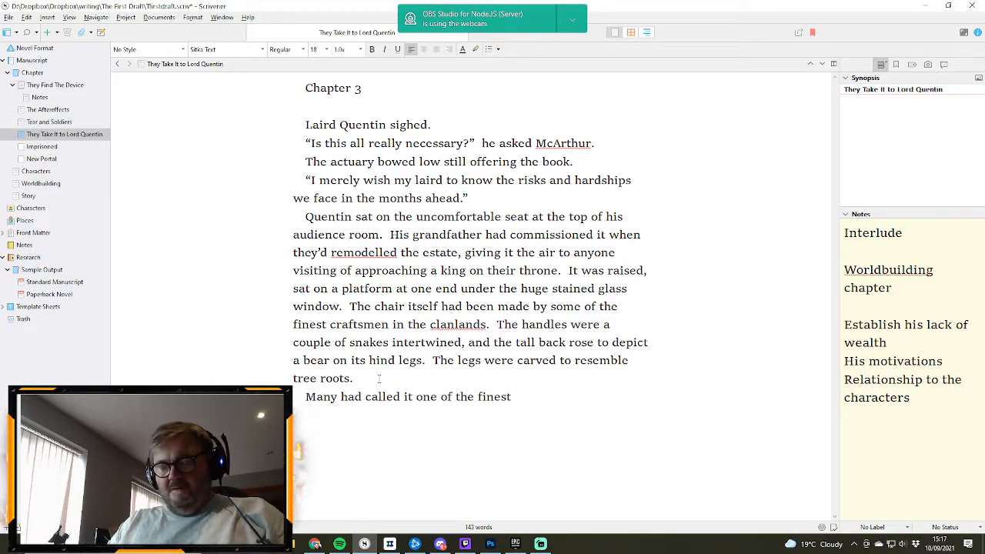
{"action": "type", "text": " examples of"}
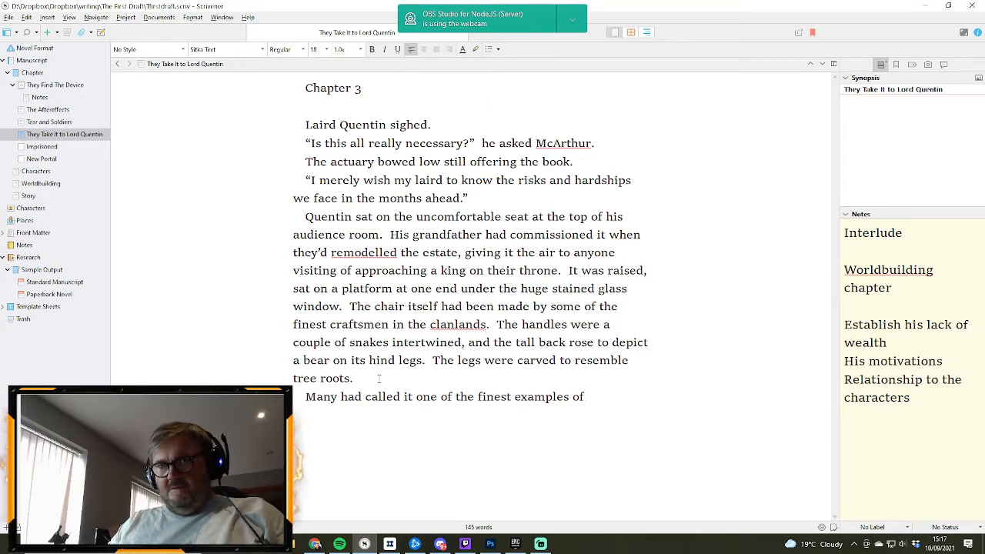
- Continue the new paragraph's sentence with "examples of craftsmanship this side of three seas"
{"action": "type", "text": "craftsman"}
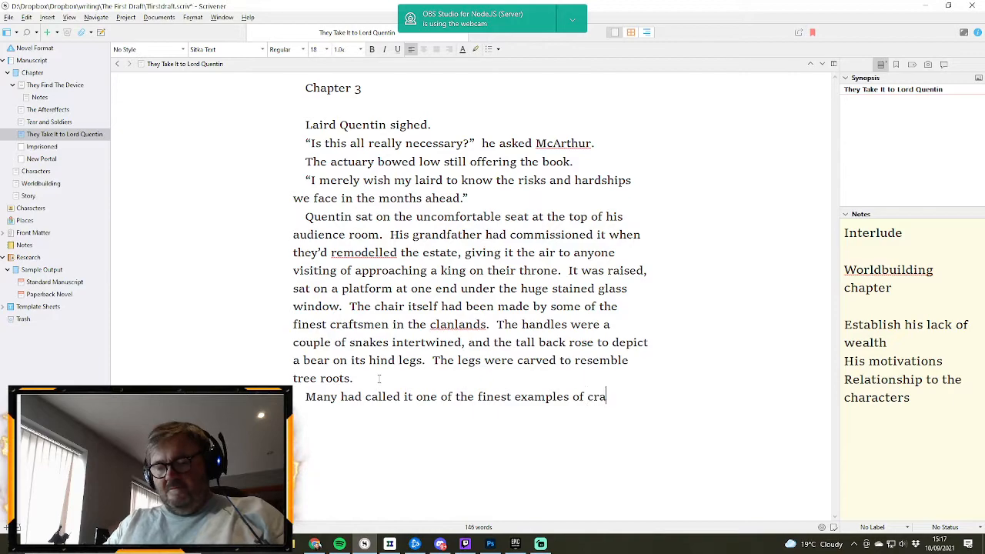
{"action": "type", "text": "ip"}
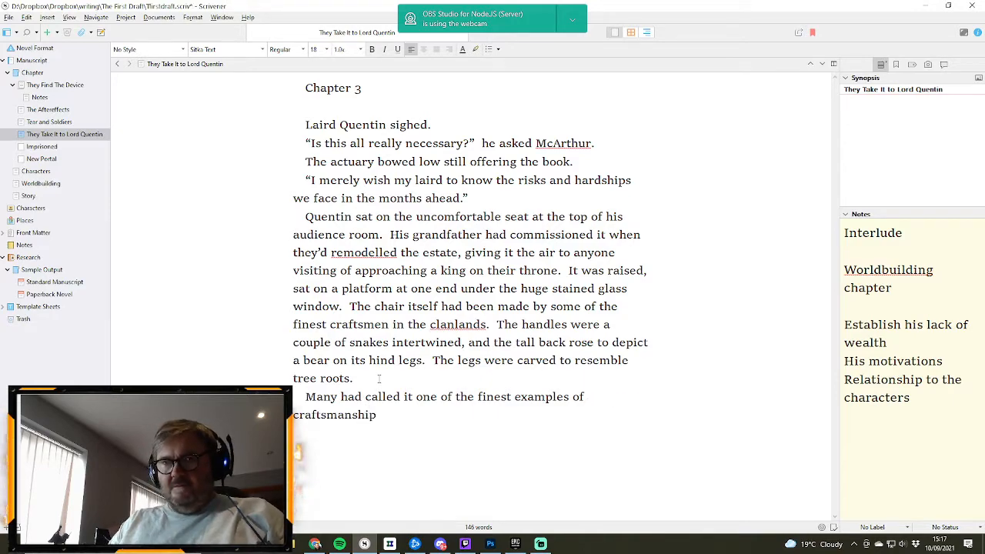
{"action": "type", "text": " this side of"}
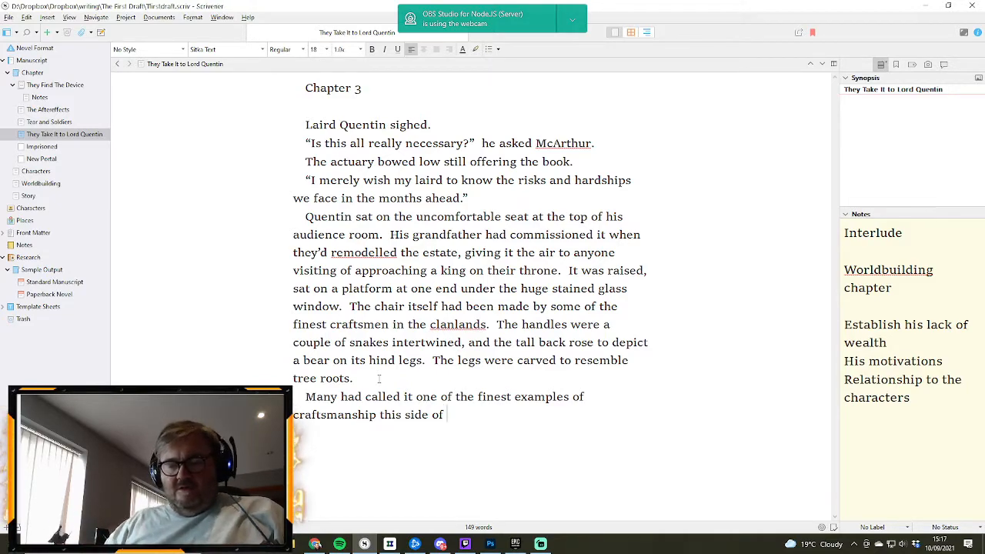
{"action": "type", "text": "three "}
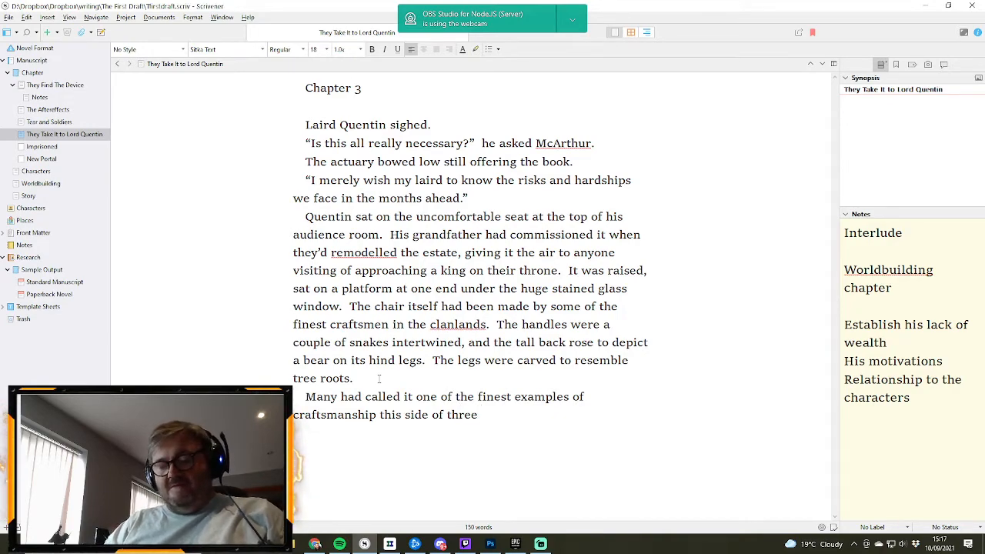
{"action": "type", "text": "seas"}
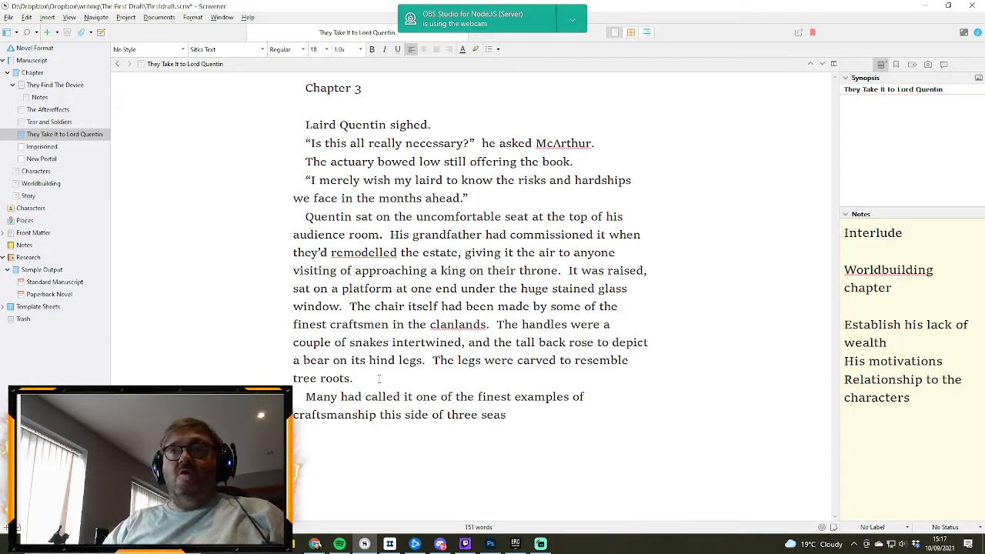
- Capitalise "three seas" as "Three Seas" and end the sentence with a full stop
{"action": "left_click_drag", "start_coordinate": [507, 415], "coordinate": [446, 414]}
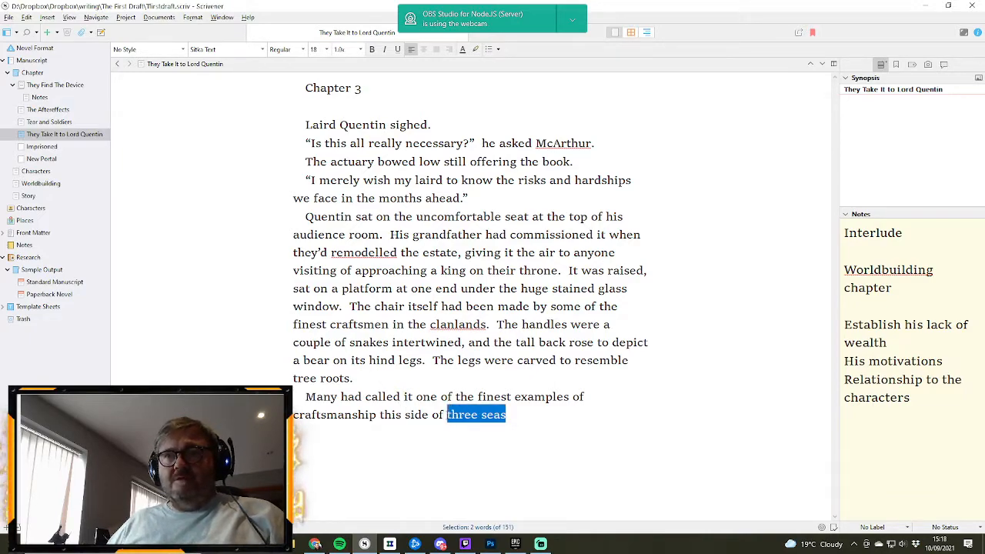
{"action": "type", "text": "Three"}
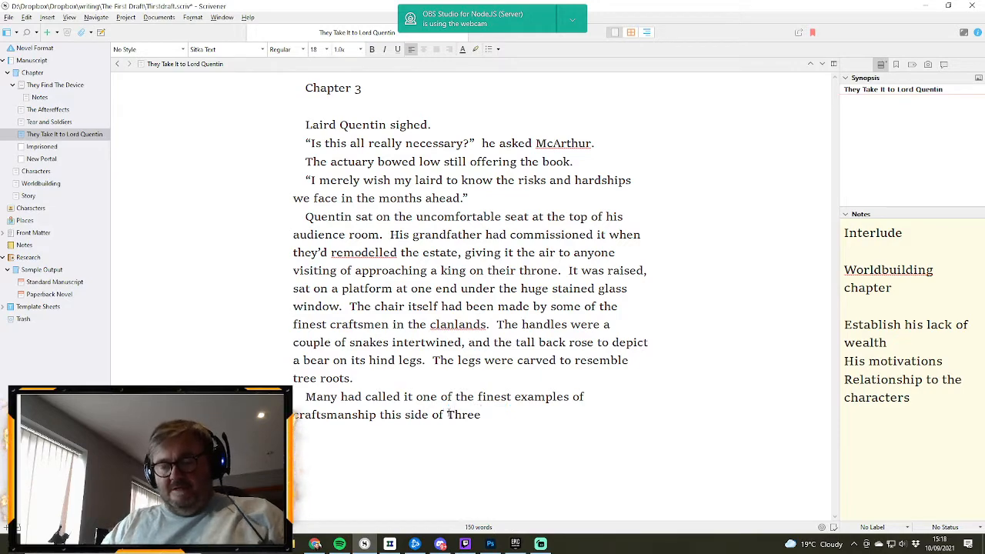
{"action": "type", "text": " Seas."}
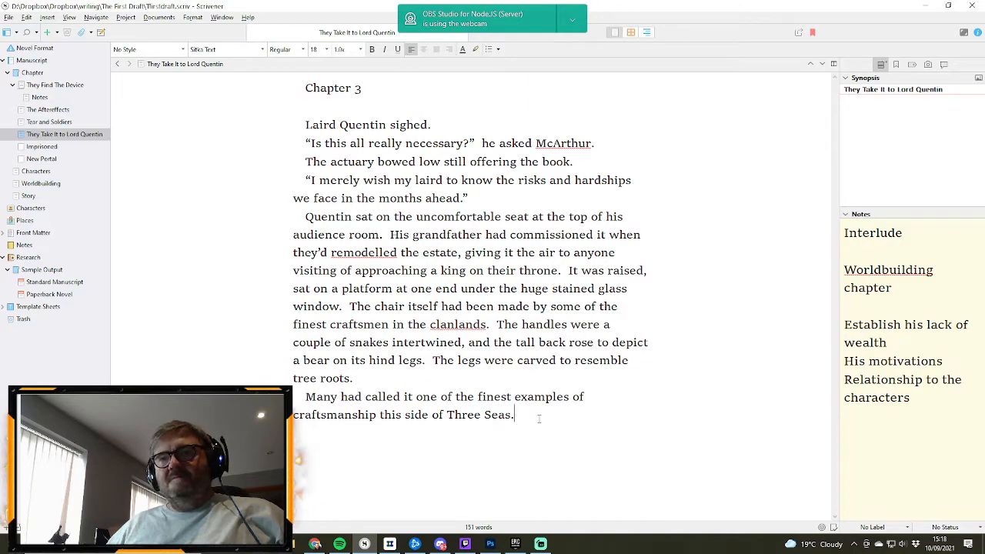
- Add the sentence "Those people obviously didn't have to sit on it." after "Three Seas.", with the apostrophe in "didn't" corrected
{"action": "type", "text": "Tho"}
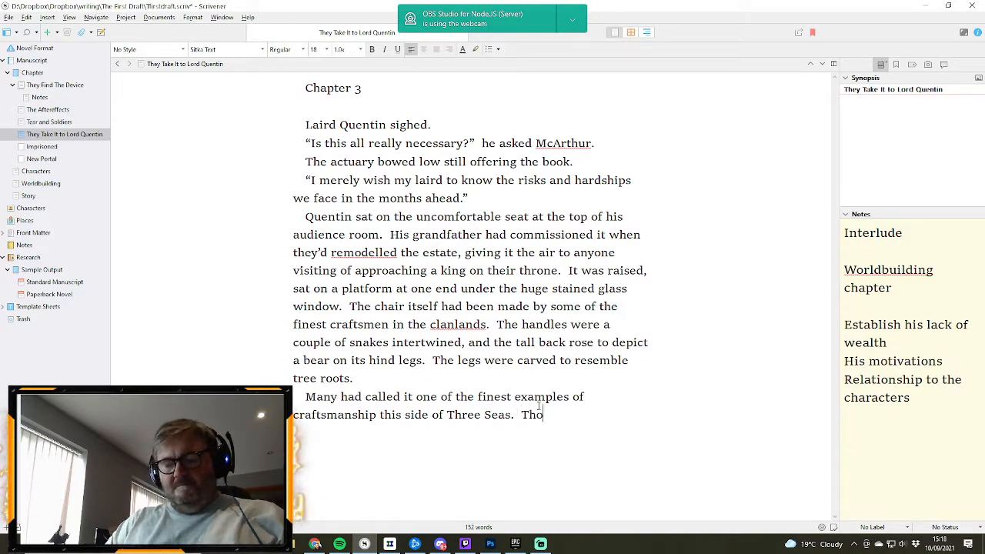
{"action": "type", "text": "se people o"}
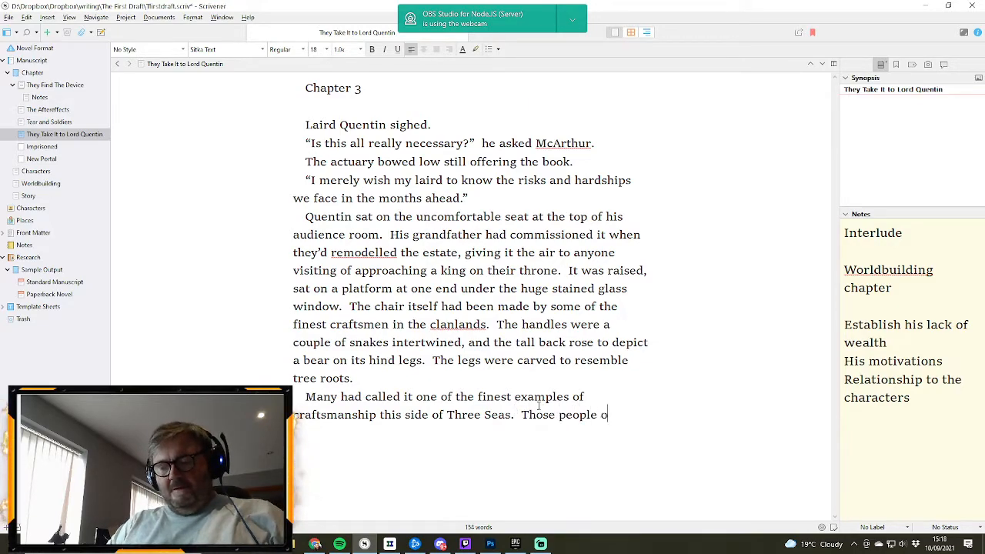
{"action": "type", "text": "bv"}
{"action": "key", "text": "BackSpace"}
{"action": "type", "text": "bviously"}
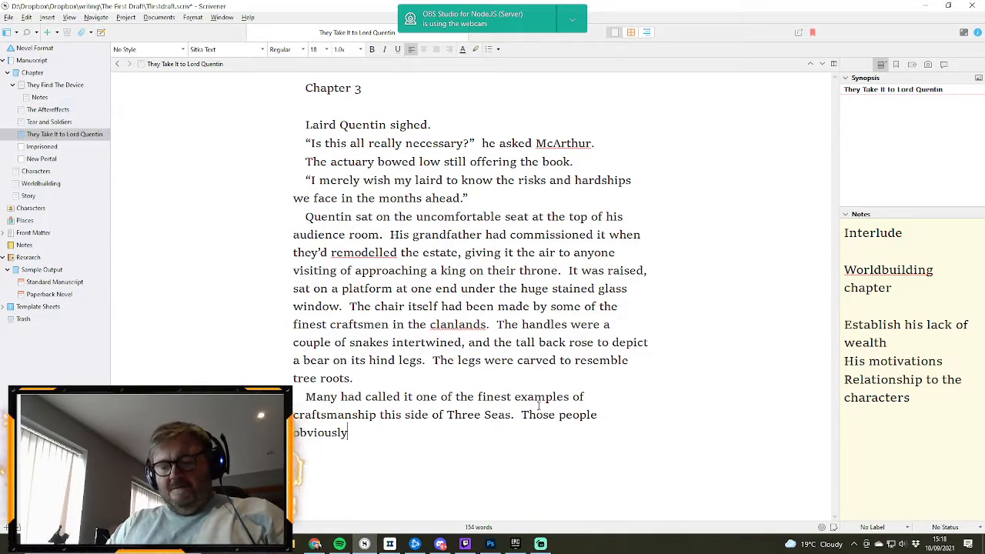
{"action": "type", "text": " didn;t ha"}
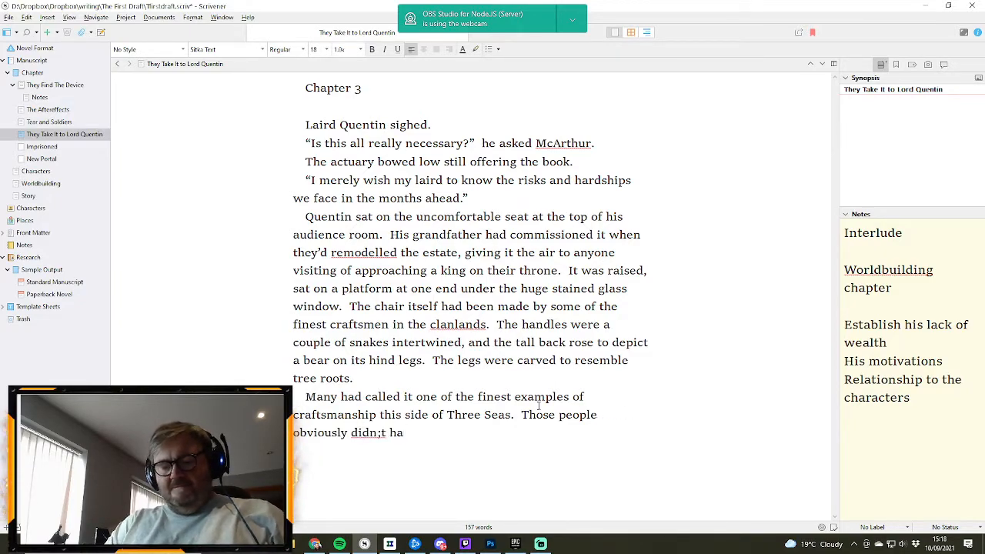
{"action": "type", "text": "ve to sit on "}
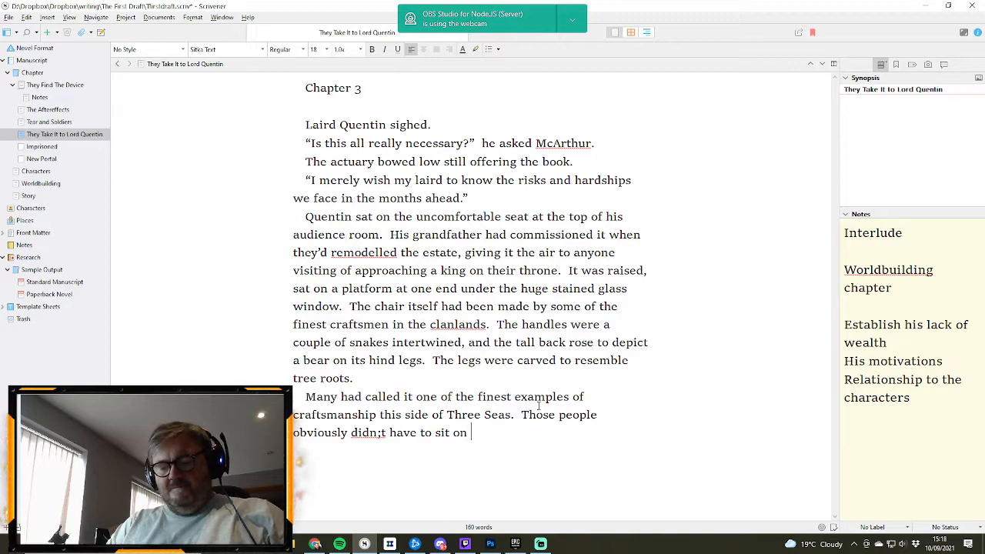
{"action": "type", "text": "it."}
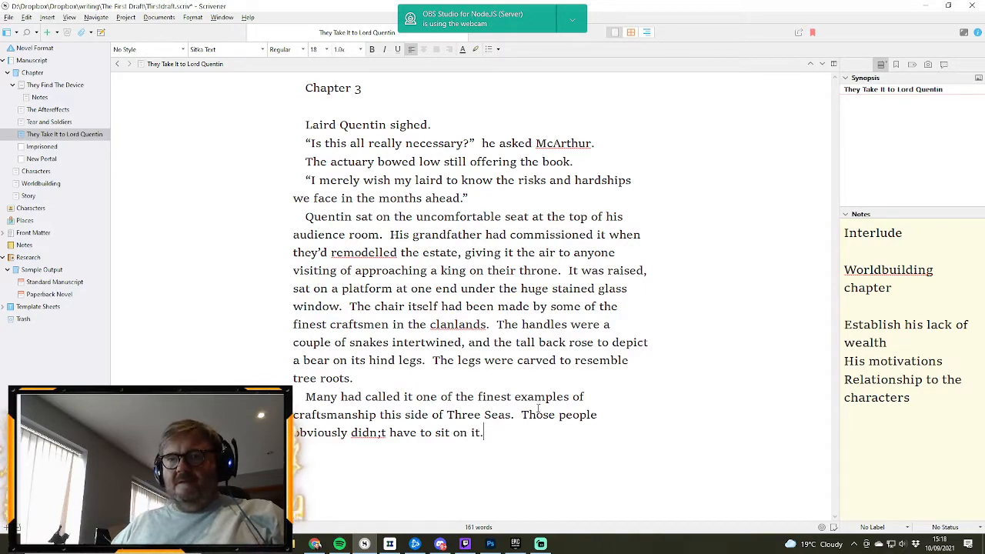
{"action": "left_click", "coordinate": [382, 434]}
{"action": "key", "text": "BackSpace"}
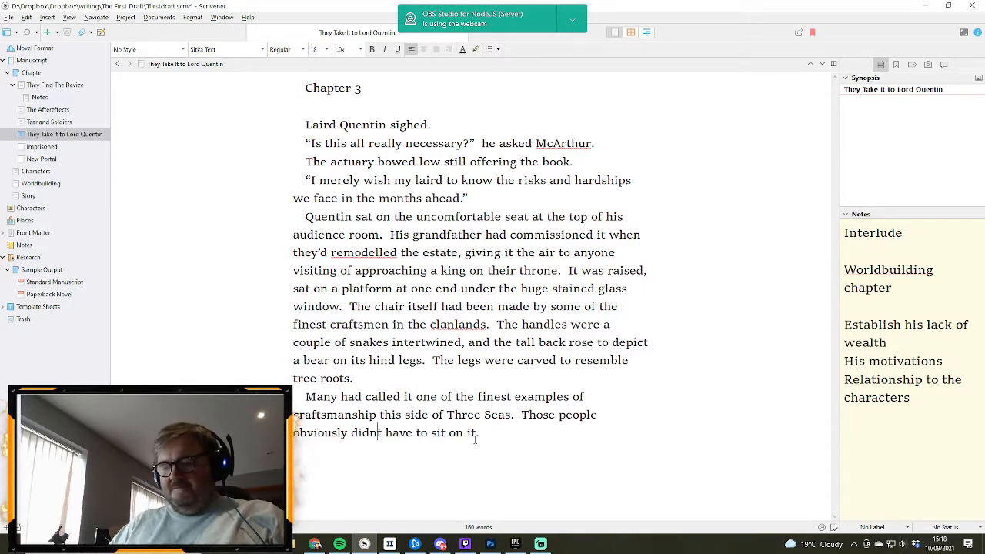
{"action": "type", "text": "'"}
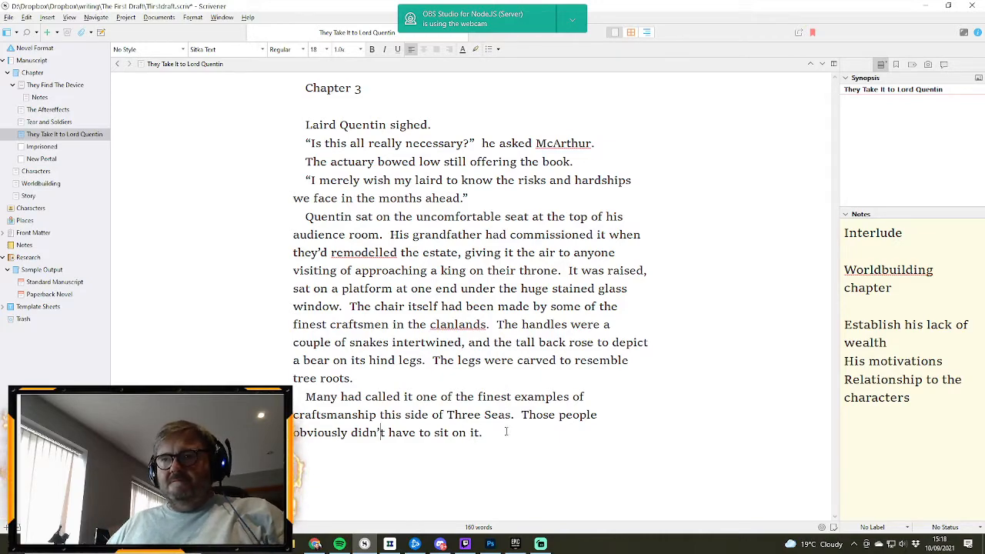
- Begin another sentence at the end of the paragraph with "Quentin swore that"
{"action": "left_click", "coordinate": [506, 431]}
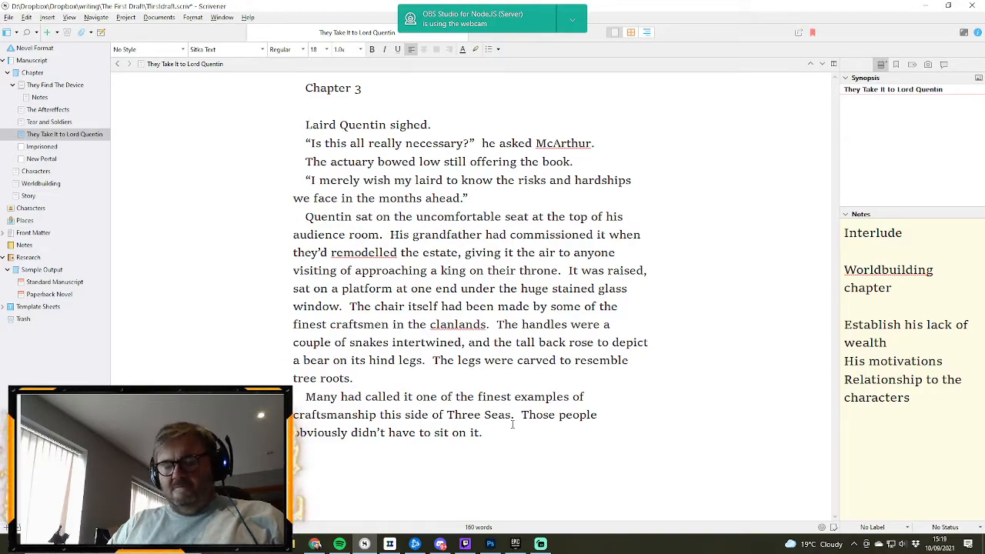
{"action": "type", "text": "Quentin"}
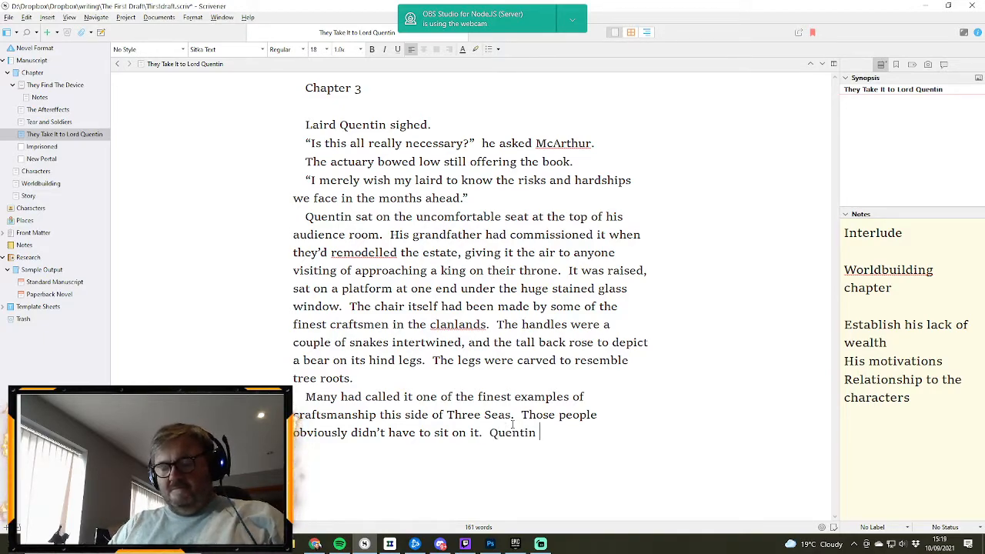
{"action": "type", "text": " swore that"}
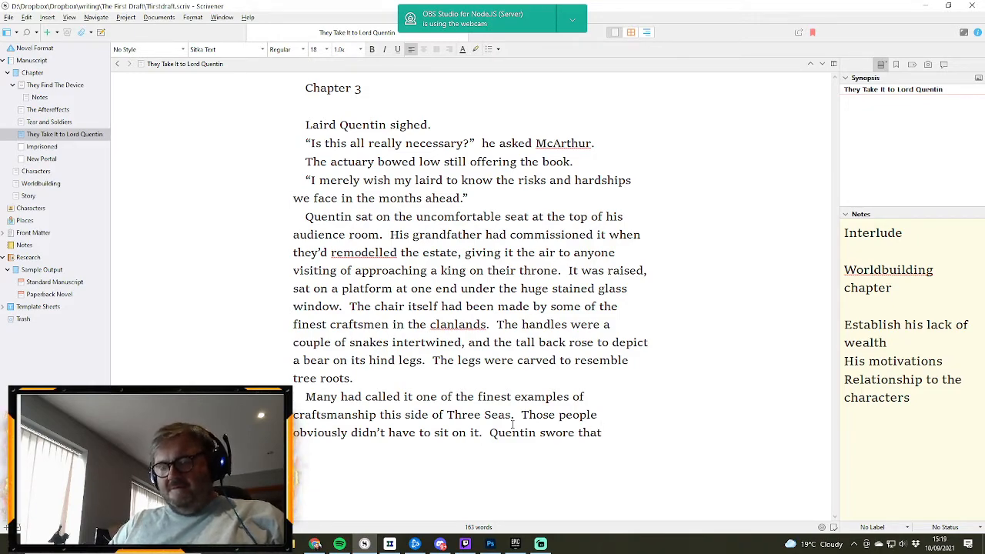
{"action": "type", "text": "there was something"}
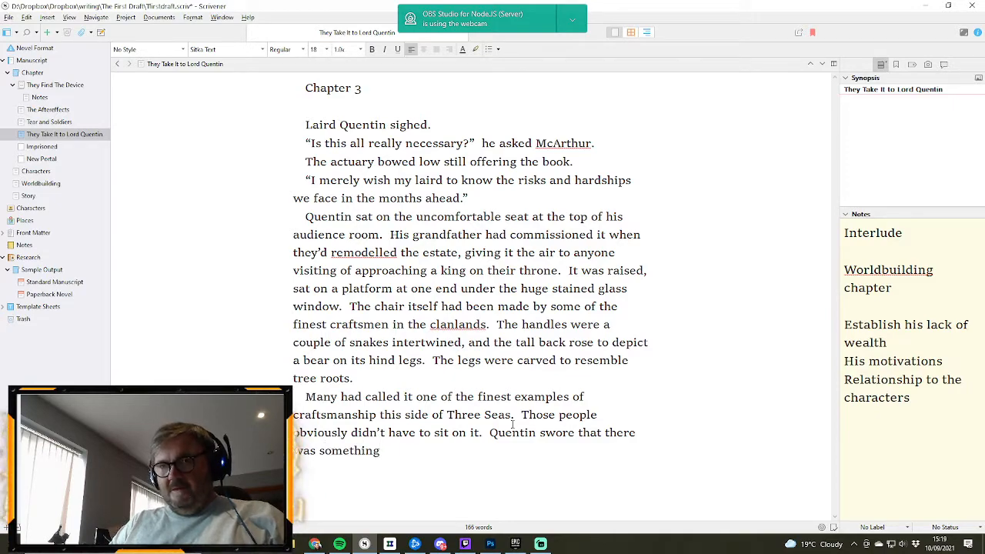
{"action": "key", "text": "BackSpace"}
{"action": "key", "text": "BackSpace"}
{"action": "key", "text": "BackSpace"}
{"action": "key", "text": "BackSpace"}
{"action": "key", "text": "BackSpace"}
{"action": "key", "text": "BackSpace"}
{"action": "key", "text": "BackSpace"}
{"action": "key", "text": "BackSpace"}
{"action": "key", "text": "BackSpace"}
{"action": "key", "text": "BackSpace"}
{"action": "key", "text": "BackSpace"}
{"action": "key", "text": "BackSpace"}
{"action": "key", "text": "BackSpace"}
{"action": "key", "text": "BackSpace"}
{"action": "key", "text": "BackSpace"}
{"action": "key", "text": "BackSpace"}
{"action": "key", "text": "BackSpace"}
{"action": "key", "text": "BackSpace"}
{"action": "key", "text": "BackSpace"}
{"action": "key", "text": "BackSpace"}
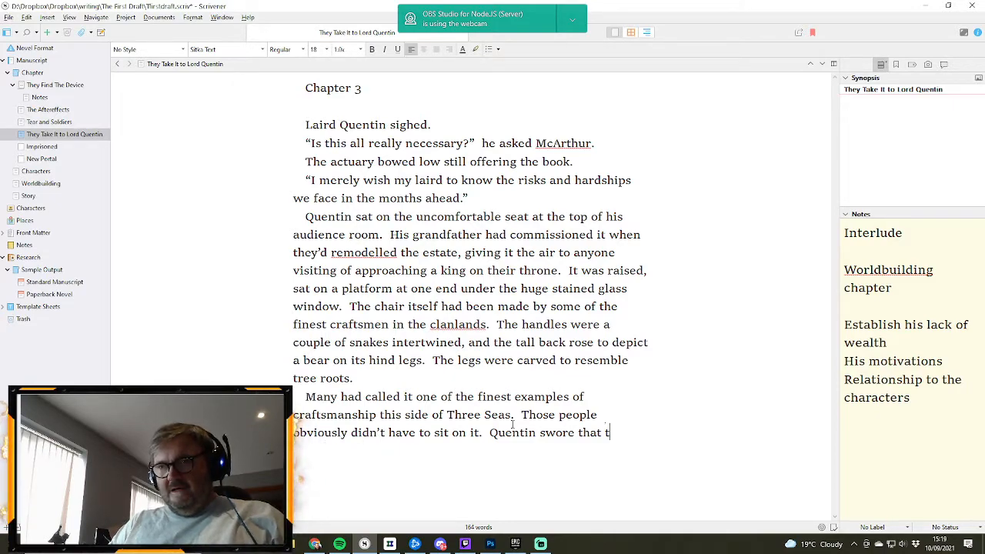
- Continue the sentence after "Quentin swore that" with "his Grandfather must have been unable to feel his bottom"
{"action": "type", "text": "his g"}
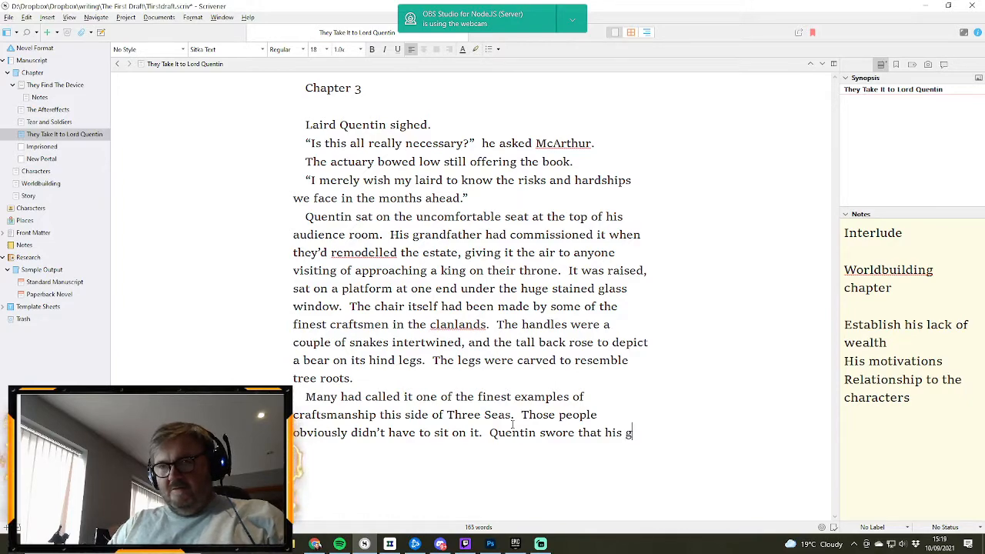
{"action": "key", "text": "BackSpace"}
{"action": "type", "text": "Gran"}
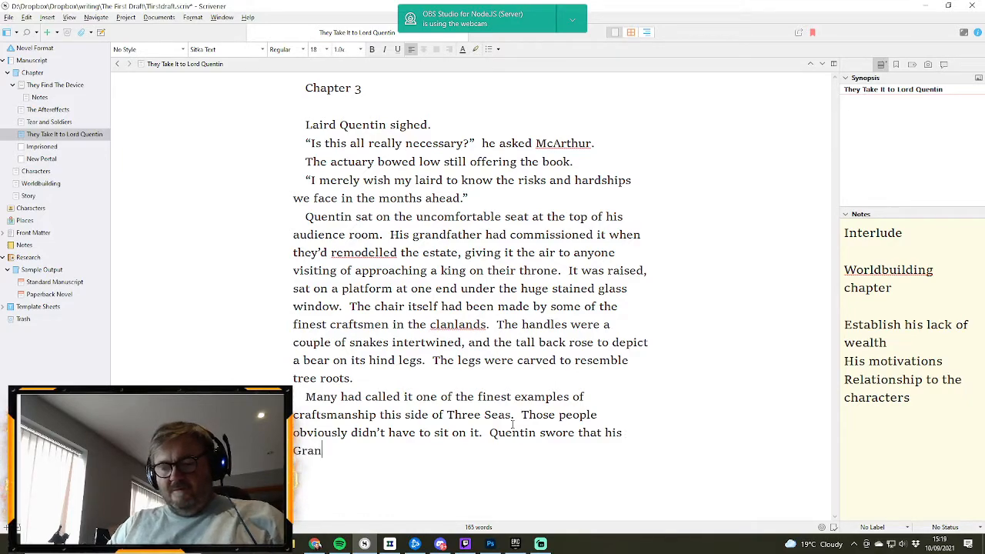
{"action": "type", "text": "dfather m"}
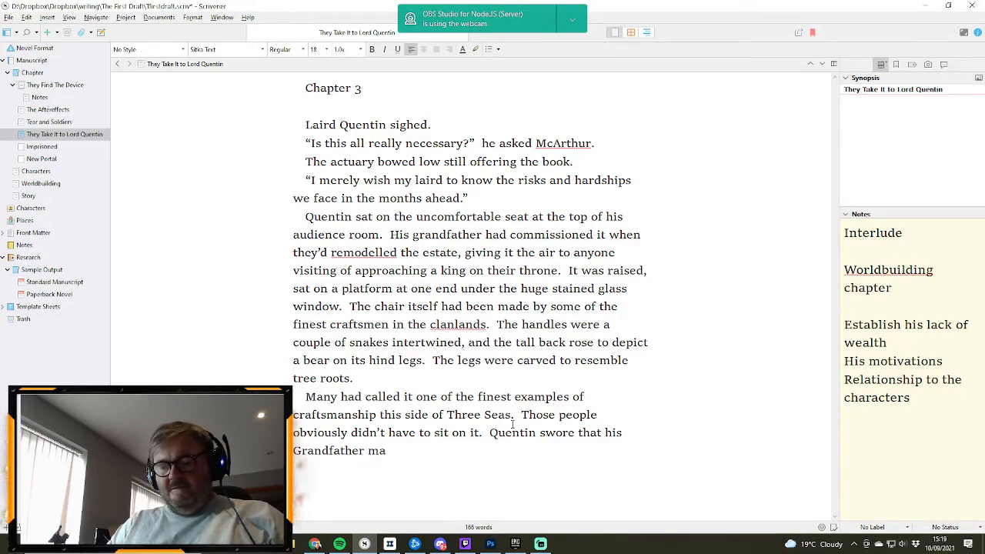
{"action": "type", "text": "ust have"}
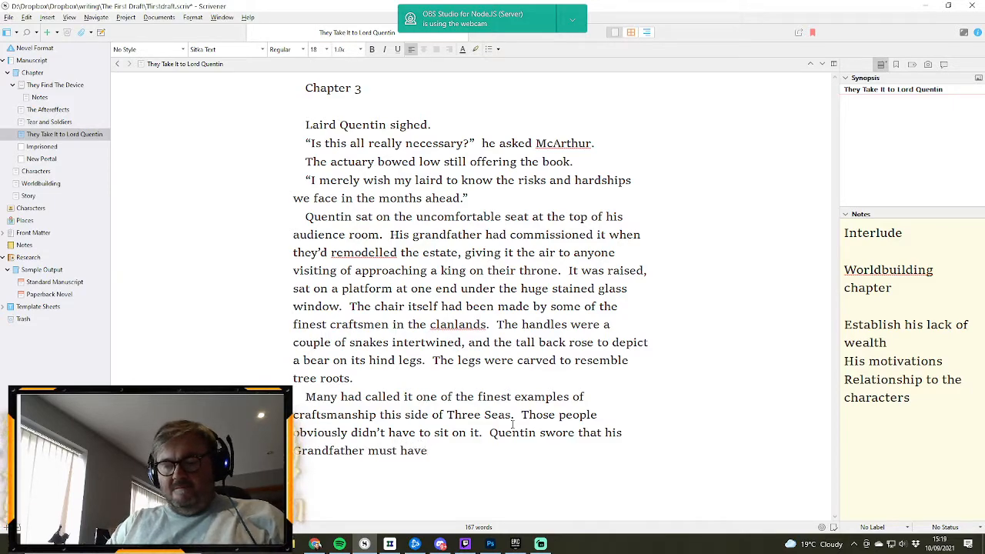
{"action": "type", "text": " been unable to"}
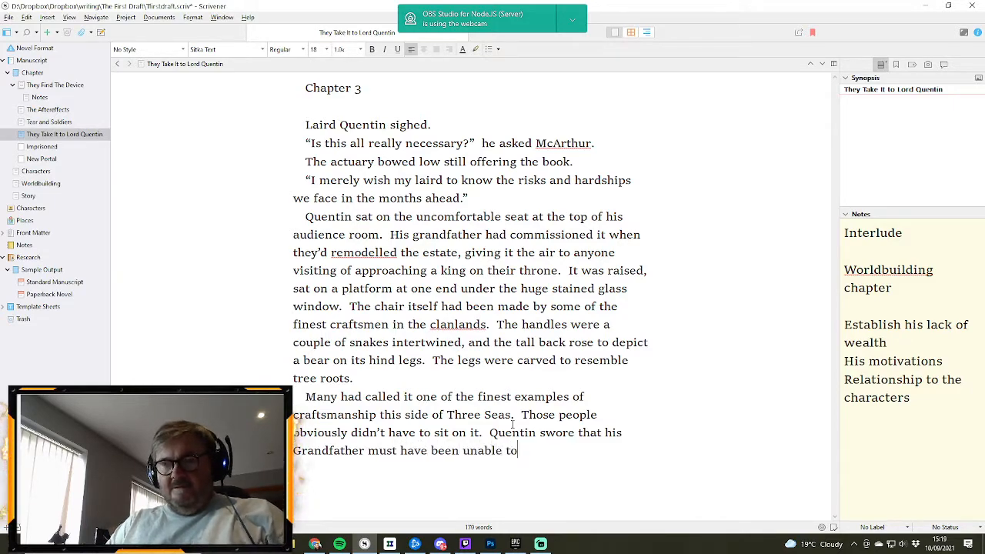
{"action": "type", "text": " feel h"}
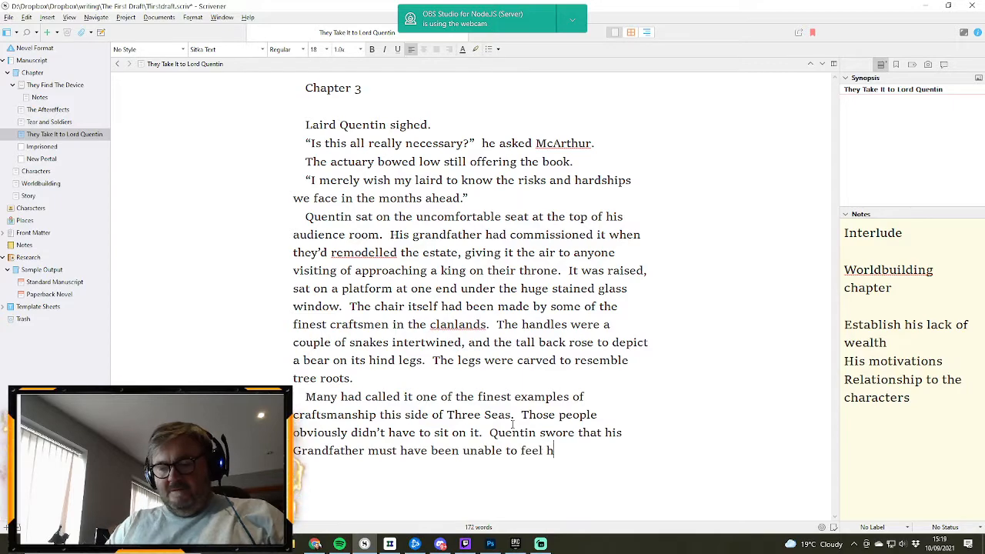
{"action": "type", "text": "is botto"}
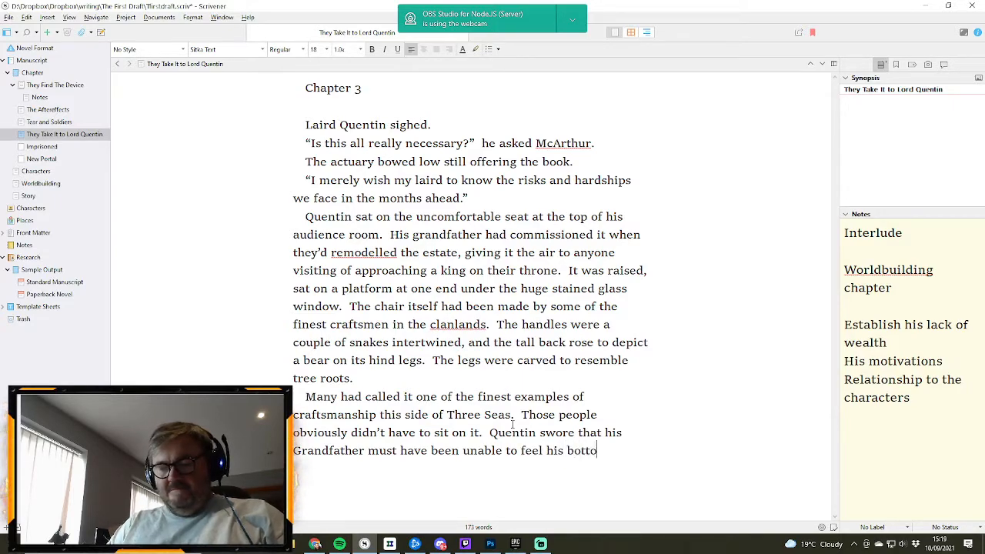
{"action": "type", "text": "m, becauy"}
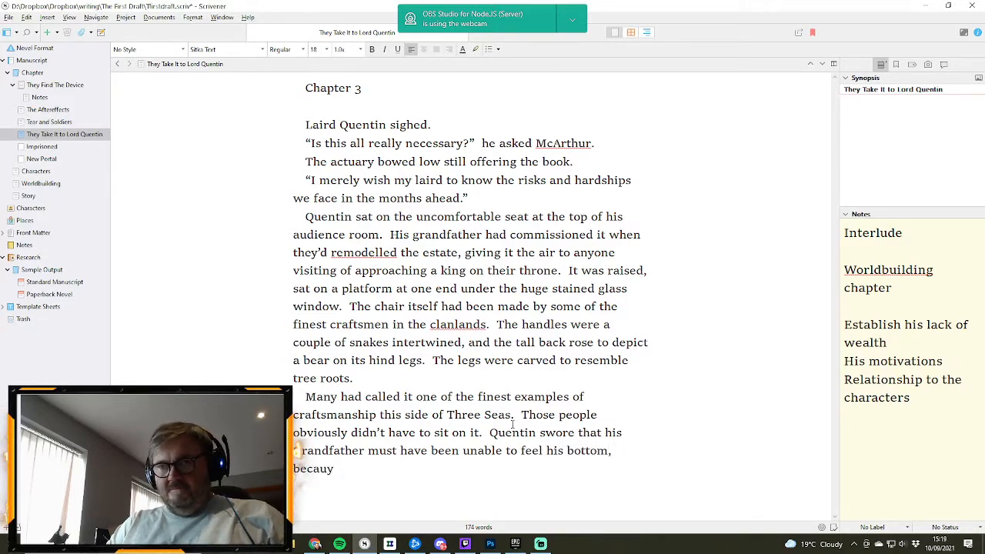
- Finish the sentence about the Grandfather with ", because anyone who sat on it for more than ten minutes was unable to."
{"action": "key", "text": "BackSpace"}
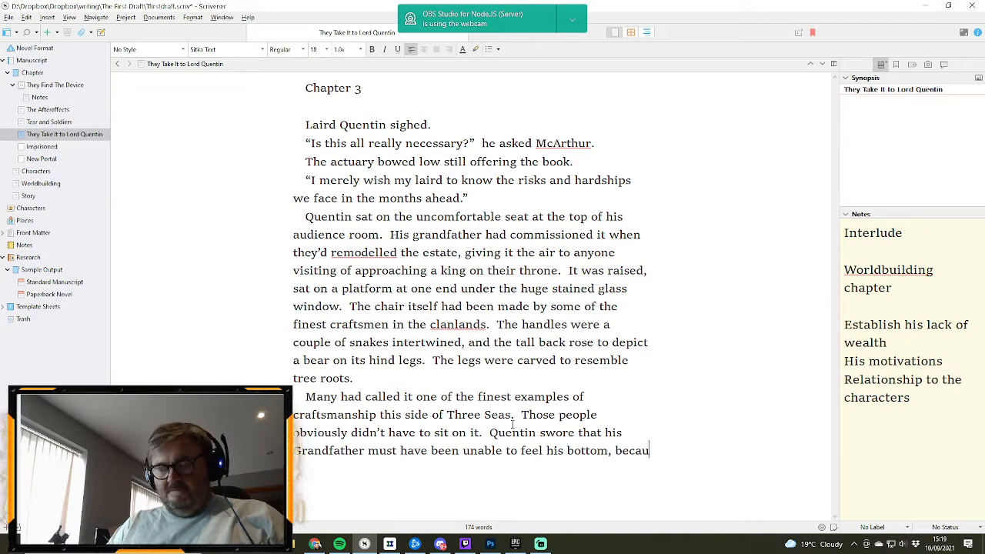
{"action": "type", "text": "se"}
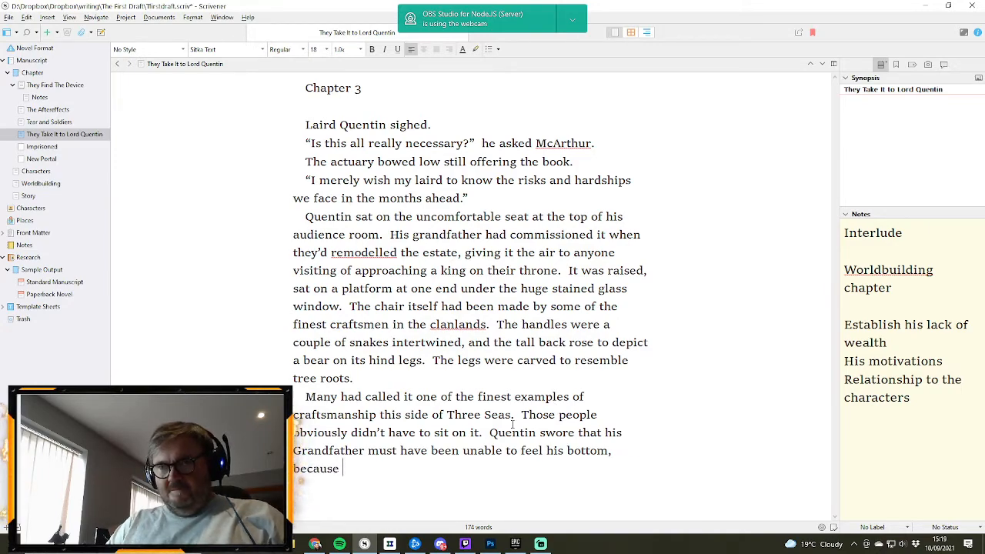
{"action": "type", "text": " anyone who"}
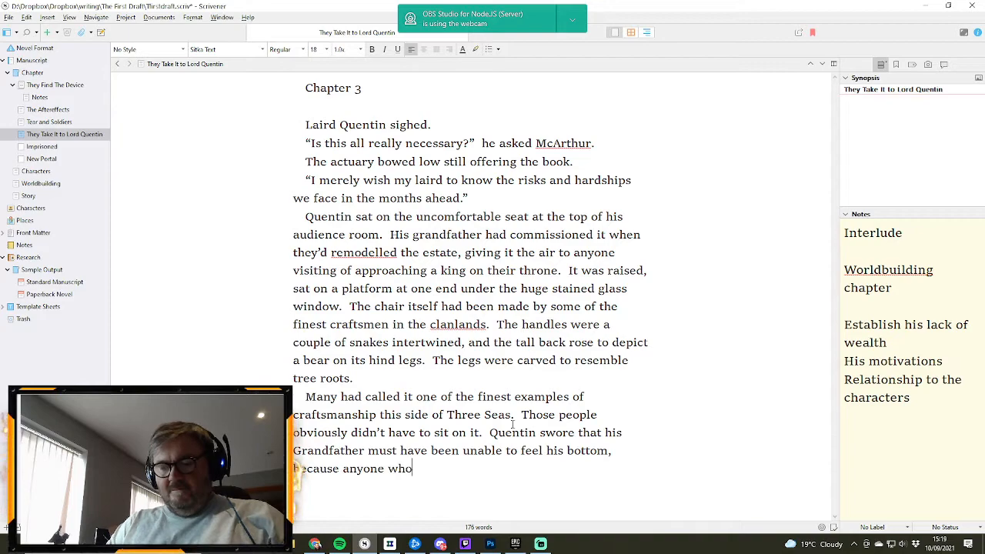
{"action": "type", "text": " sat on it fo"}
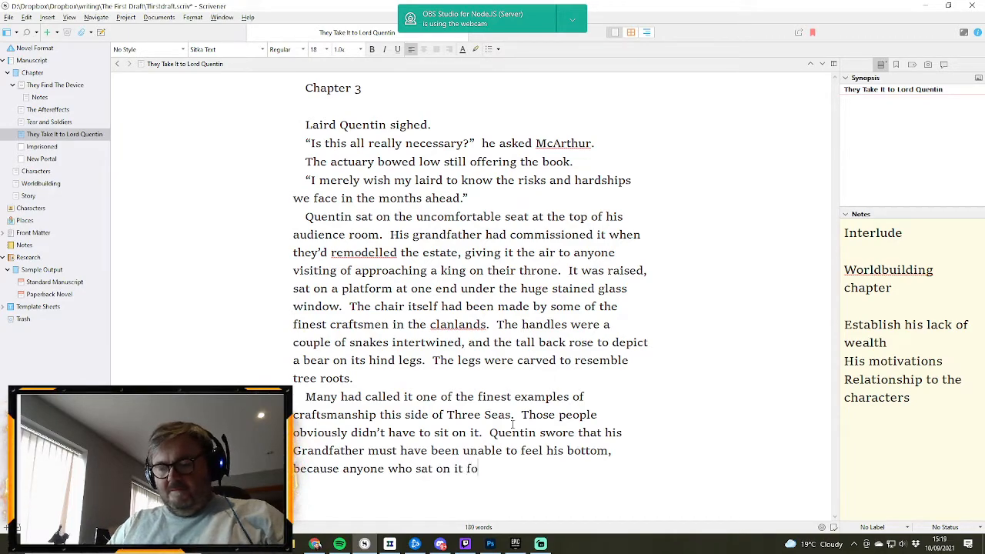
{"action": "type", "text": "r more than tew"}
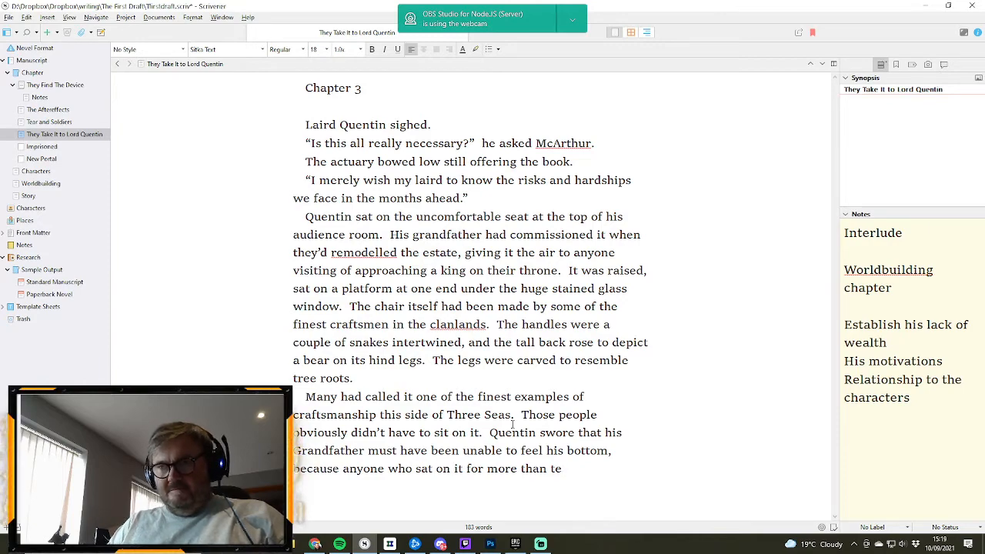
{"action": "key", "text": "BackSpace"}
{"action": "type", "text": "n minutes"}
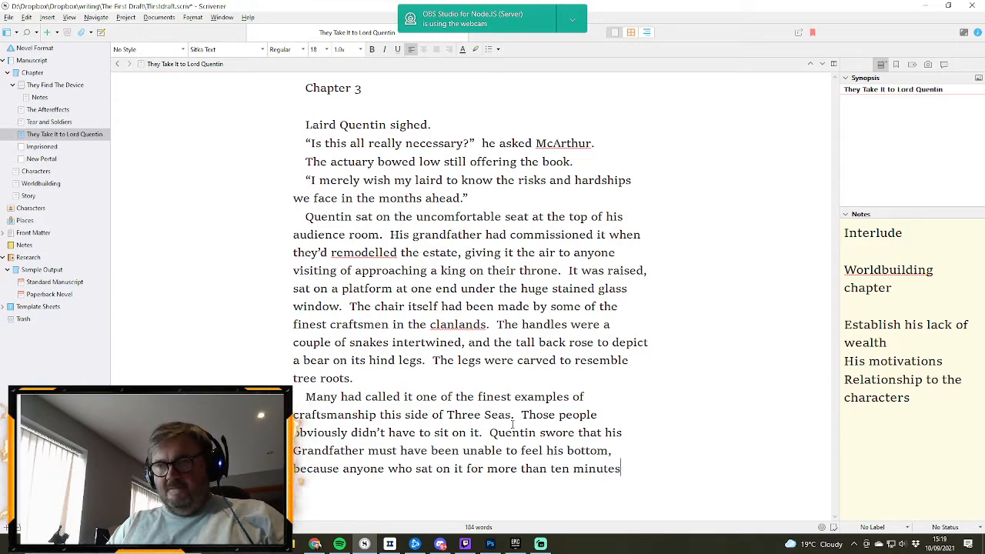
{"action": "type", "text": " was unab"}
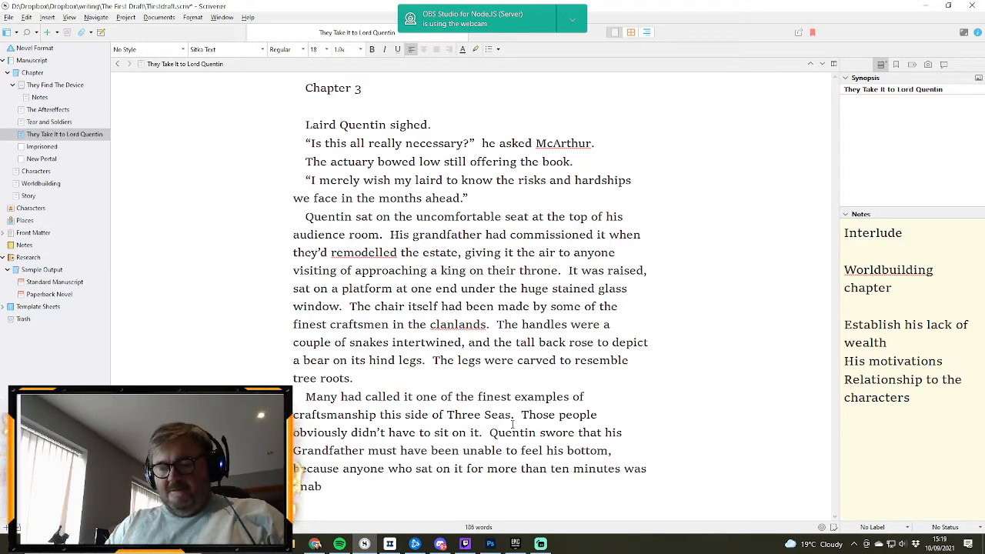
{"action": "type", "text": "le to."}
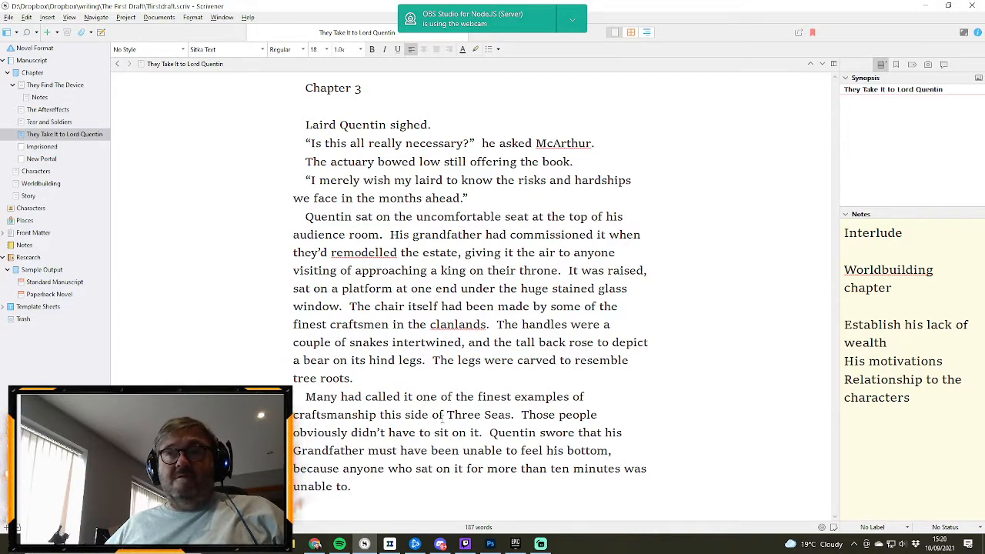
- Insert "the" before "Three Seas" and replace "unable to feel his bottom" with "numb below the waist" in the Grandfather sentence
{"action": "type", "text": "the"}
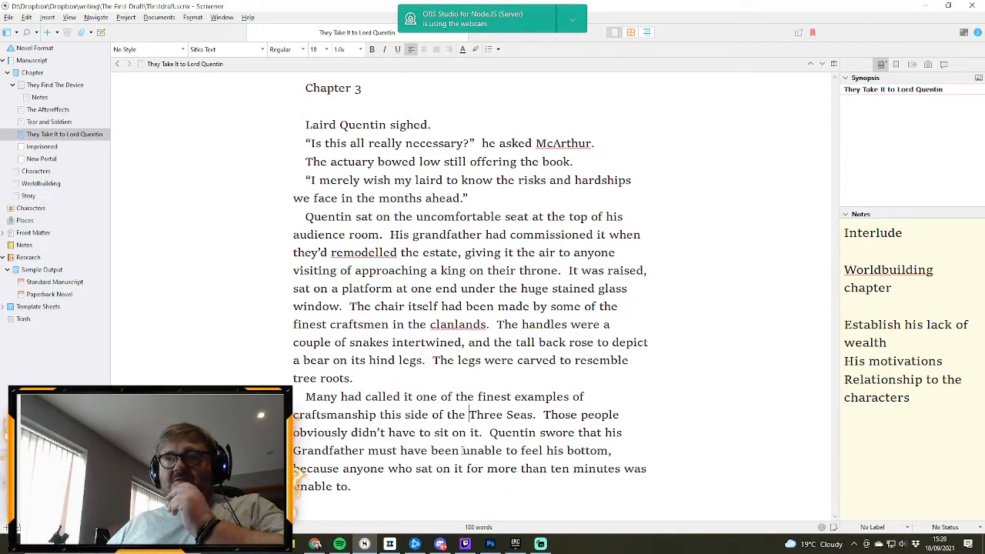
{"action": "left_click_drag", "start_coordinate": [461, 450], "coordinate": [610, 450]}
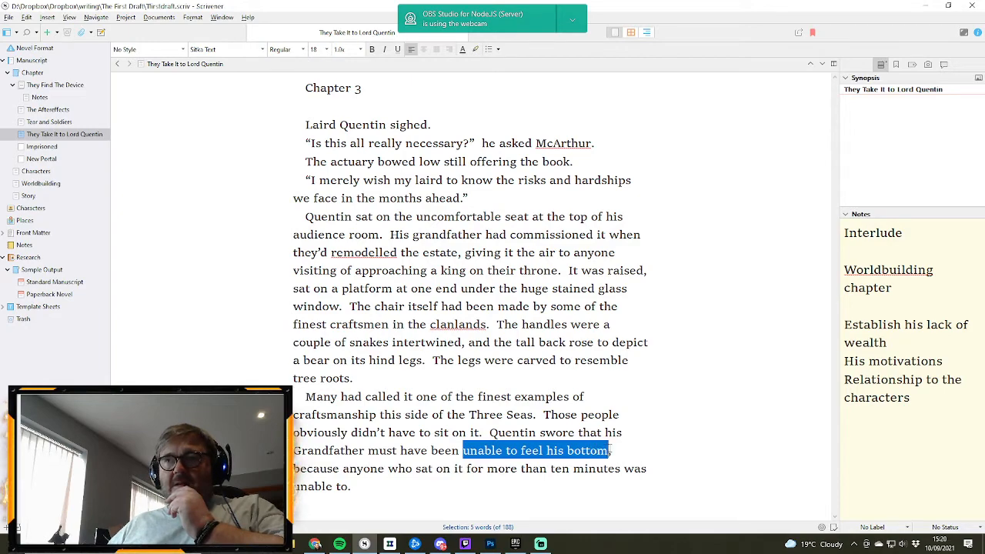
{"action": "type", "text": "numb bel"}
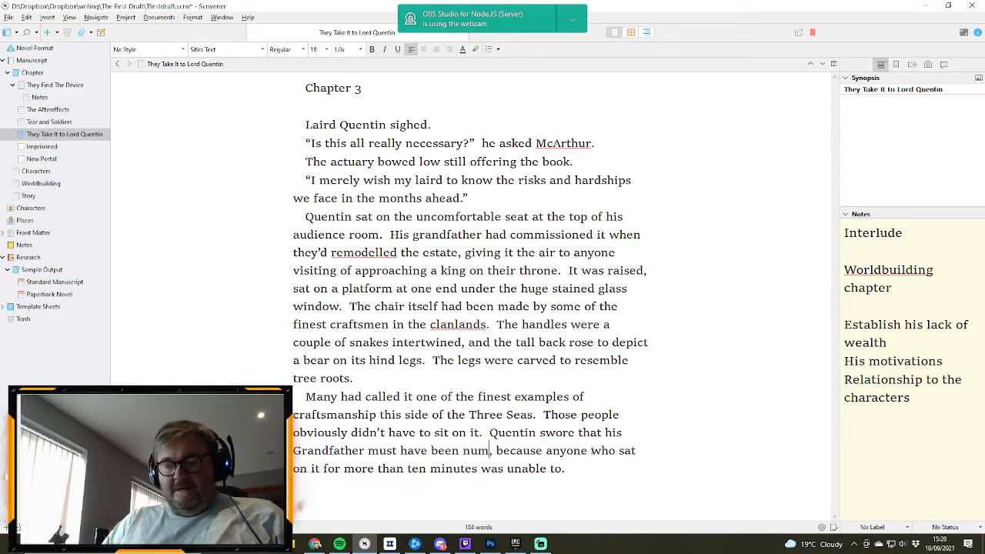
{"action": "type", "text": "opw"}
{"action": "key", "text": "BackSpace"}
{"action": "key", "text": "BackSpace"}
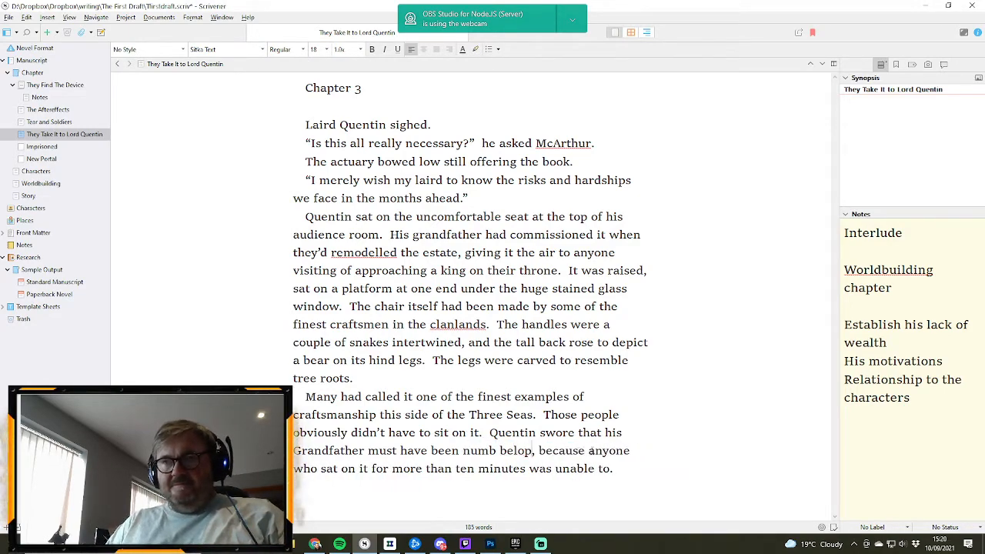
{"action": "type", "text": "w the waist,"}
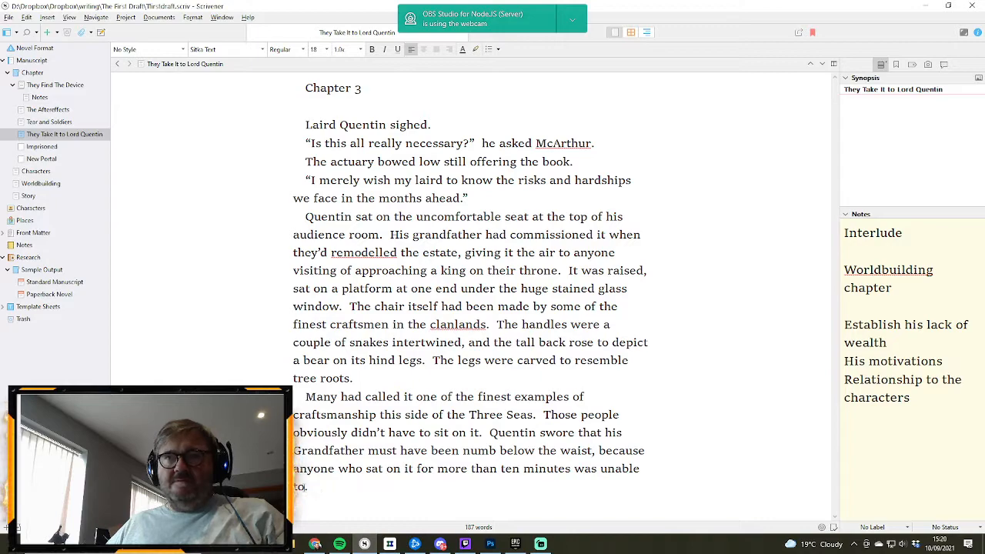
- Extend the paragraph's closing words "was unable to" with "feel their own arse."
{"action": "type", "text": "their own."}
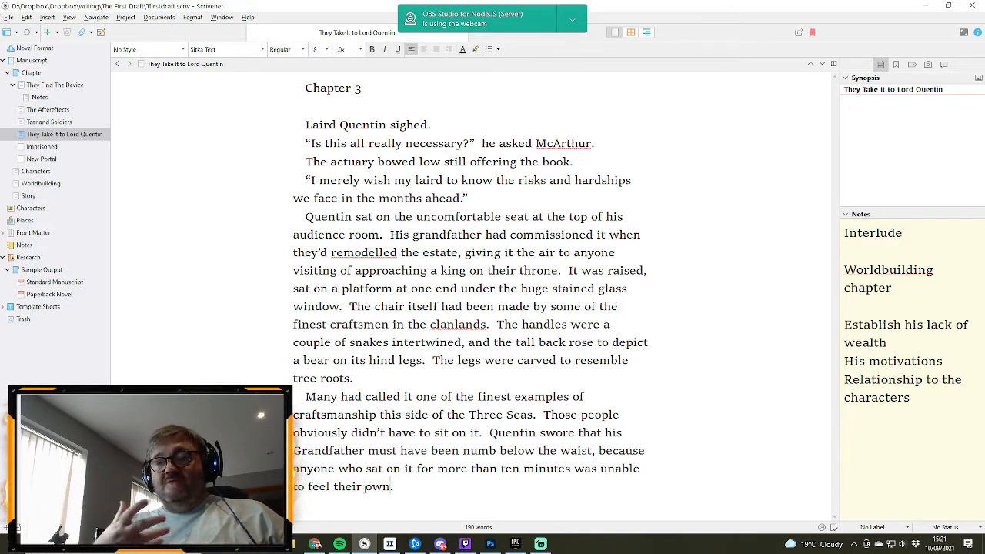
{"action": "key", "text": "BackSpace"}
{"action": "type", "text": "arse."}
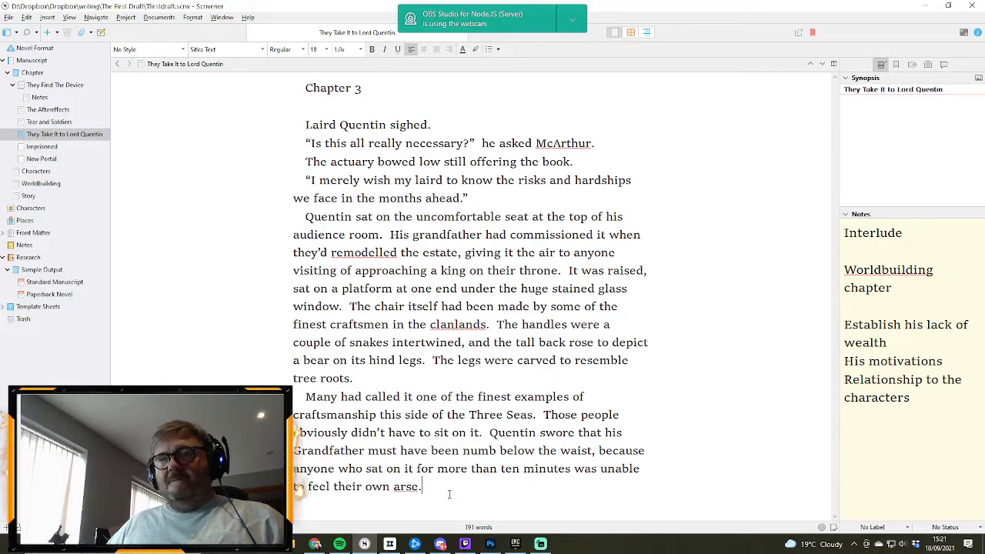
- Start a new paragraph below with "He sat, one leg cocked over one of the arms"
{"action": "key", "text": "Return"}
{"action": "type", "text": "H"}
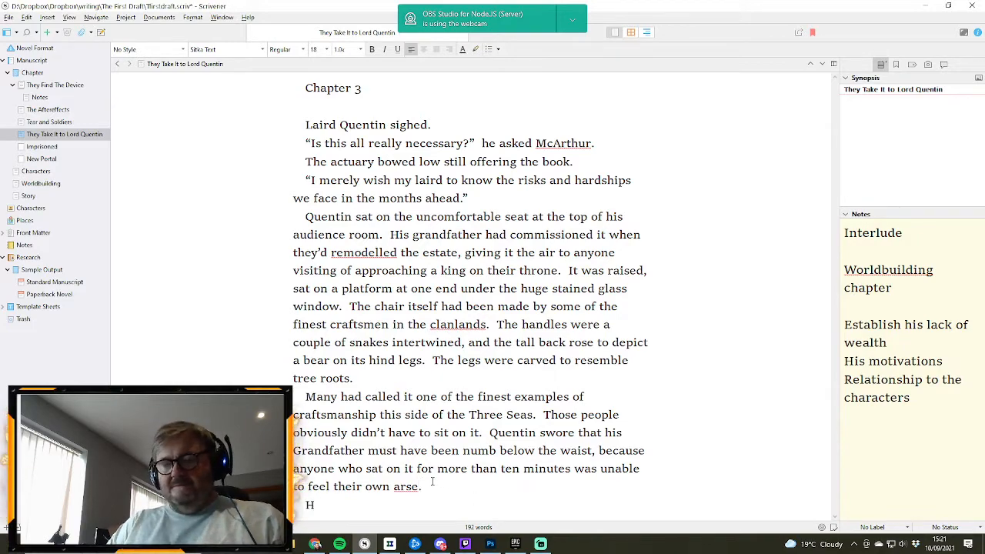
{"action": "type", "text": "e"}
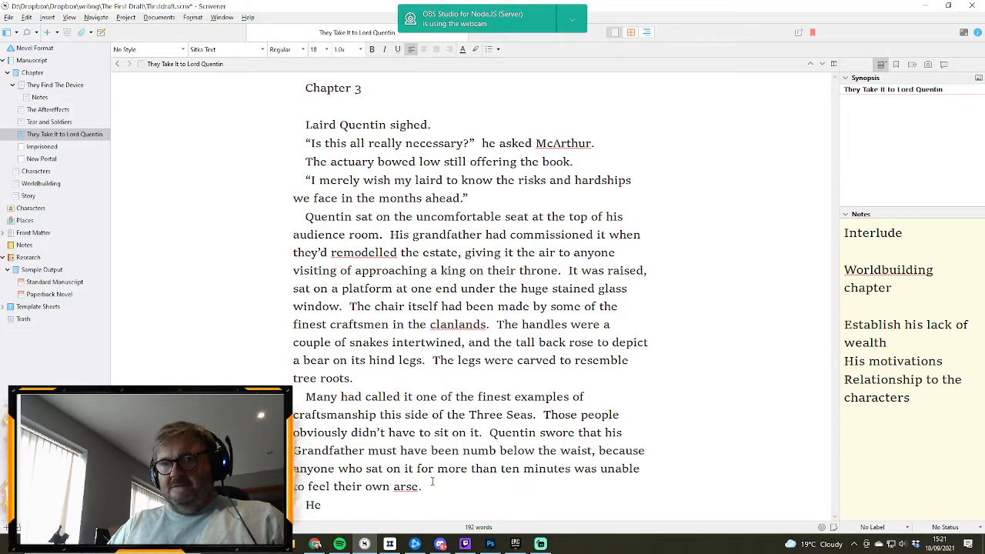
{"action": "type", "text": " sat,"}
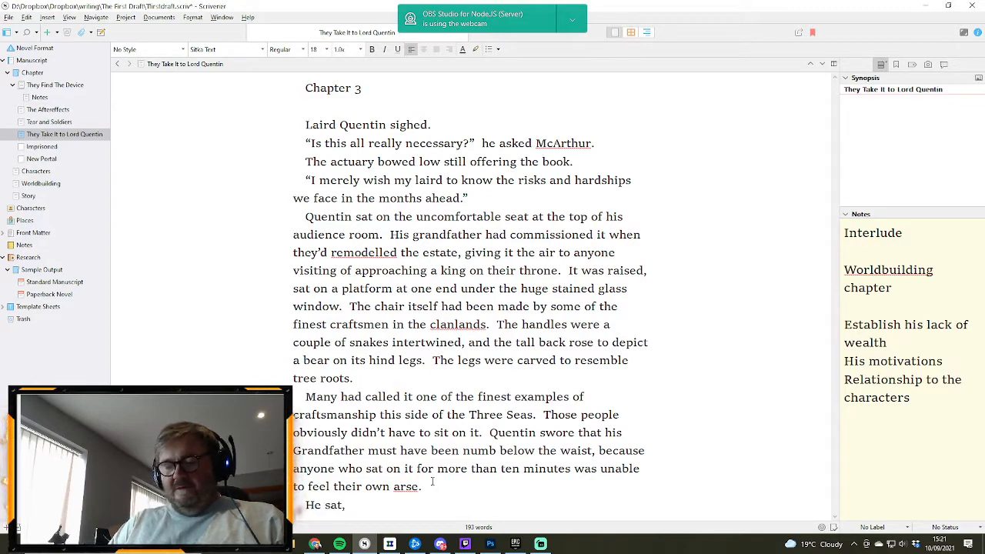
{"action": "type", "text": " one leg cock"}
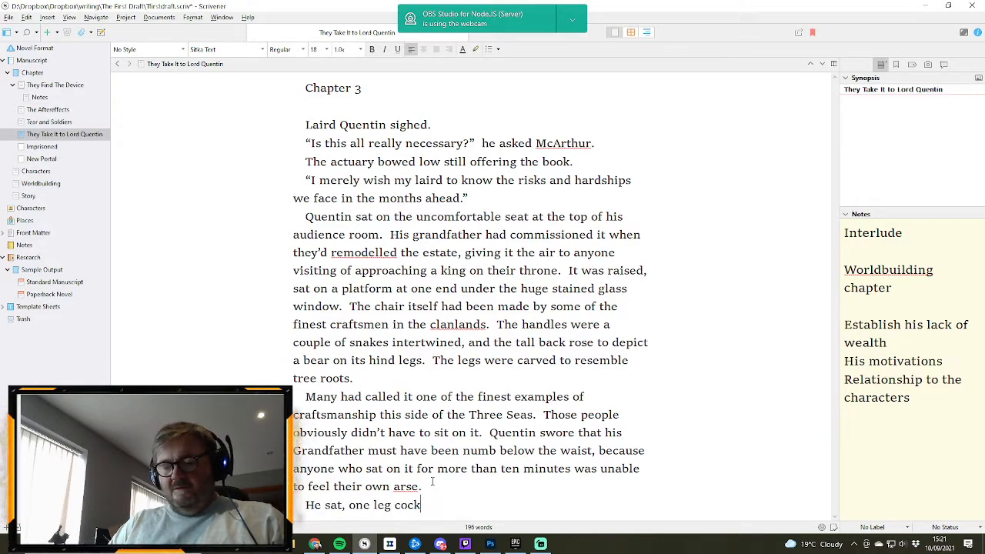
{"action": "type", "text": "ed over "}
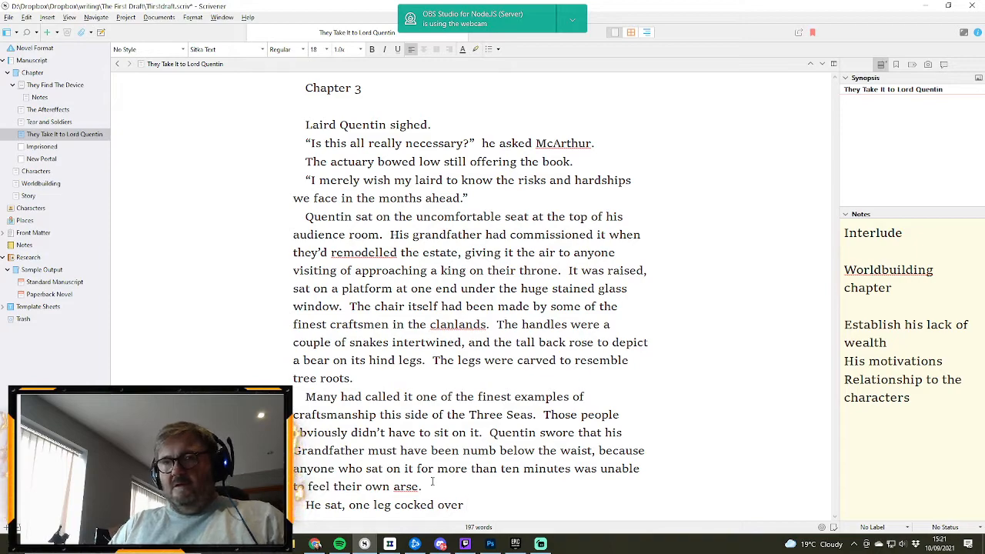
{"action": "type", "text": "one of the"}
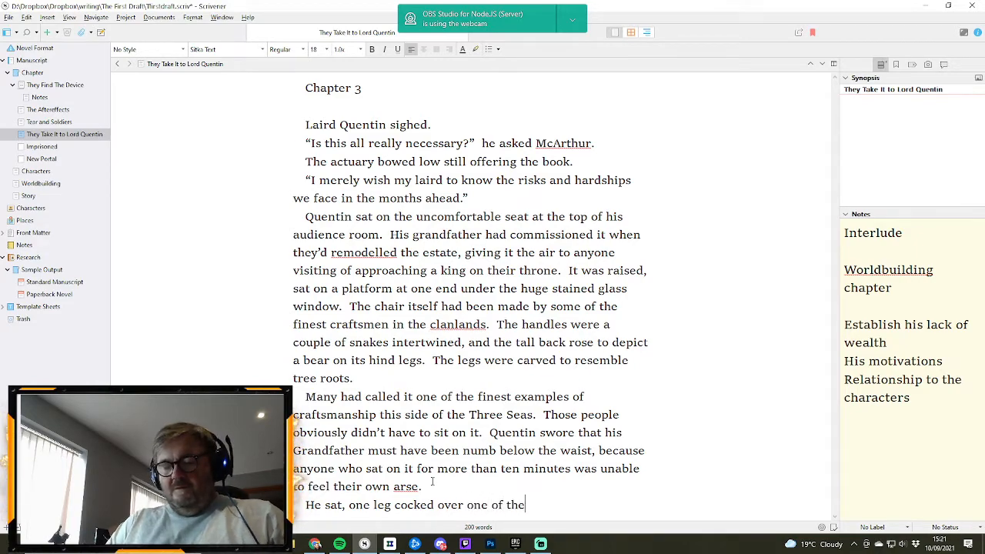
{"action": "type", "text": " arms"}
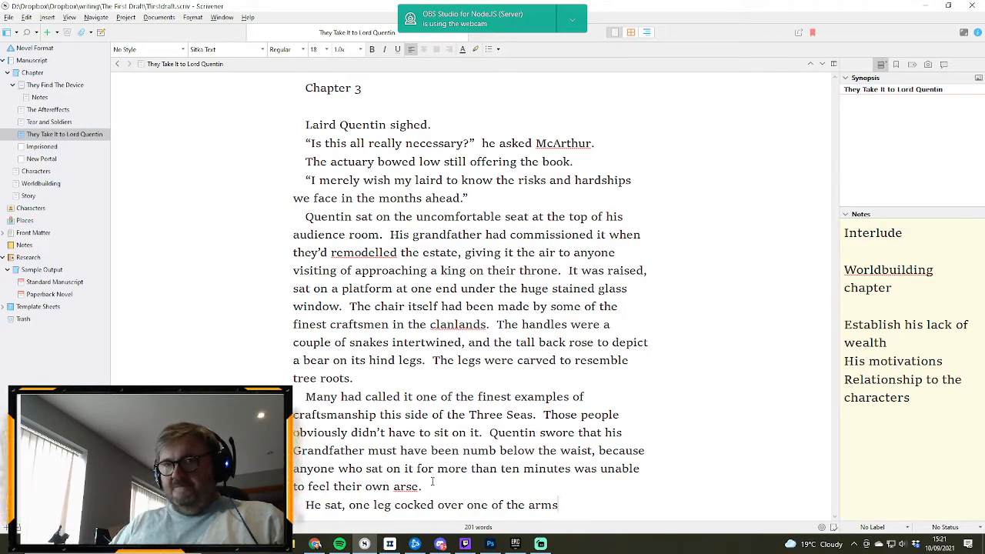
- Continue the new paragraph's sentence with ", wishing for McArthur to just hurry up"
{"action": "type", "text": ", "}
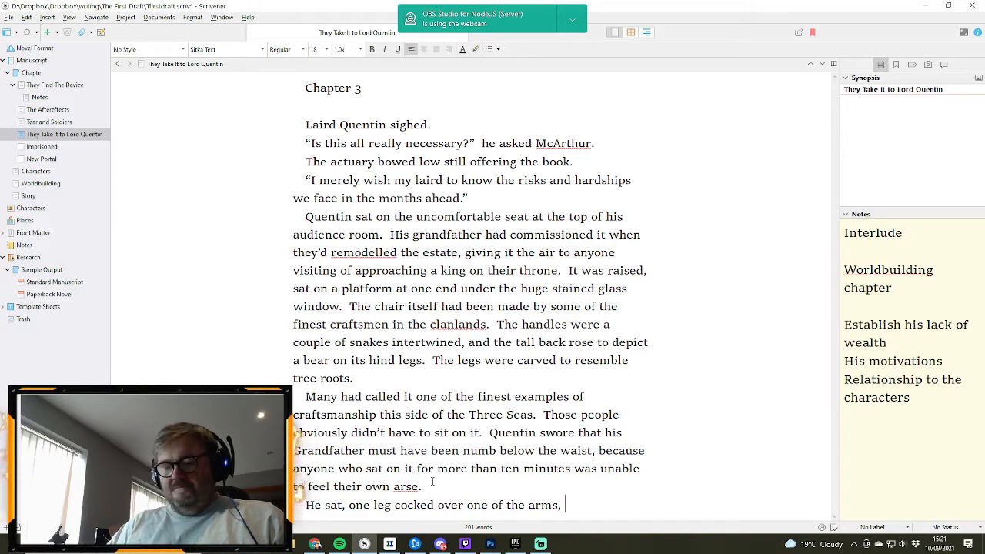
{"action": "type", "text": "wishing f"}
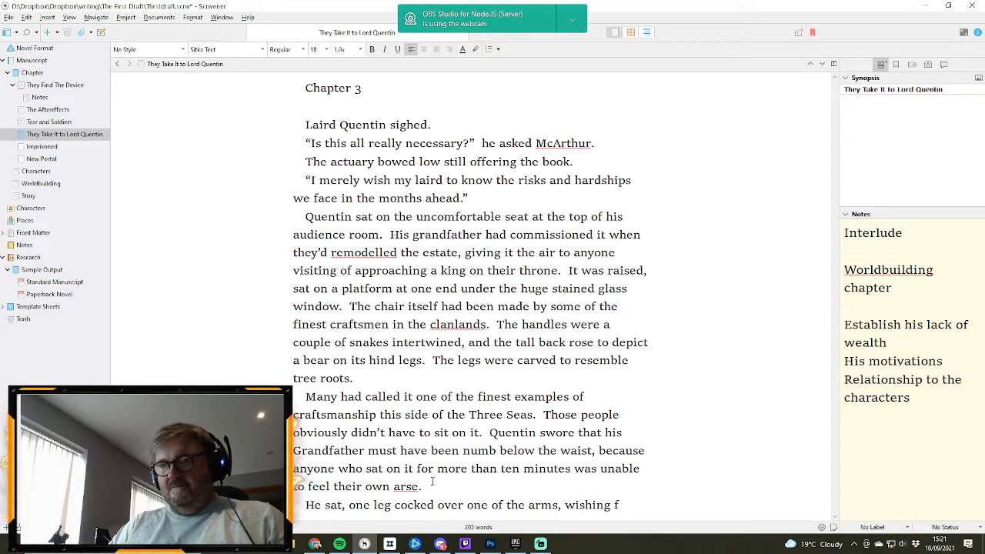
{"action": "type", "text": "or Mc"}
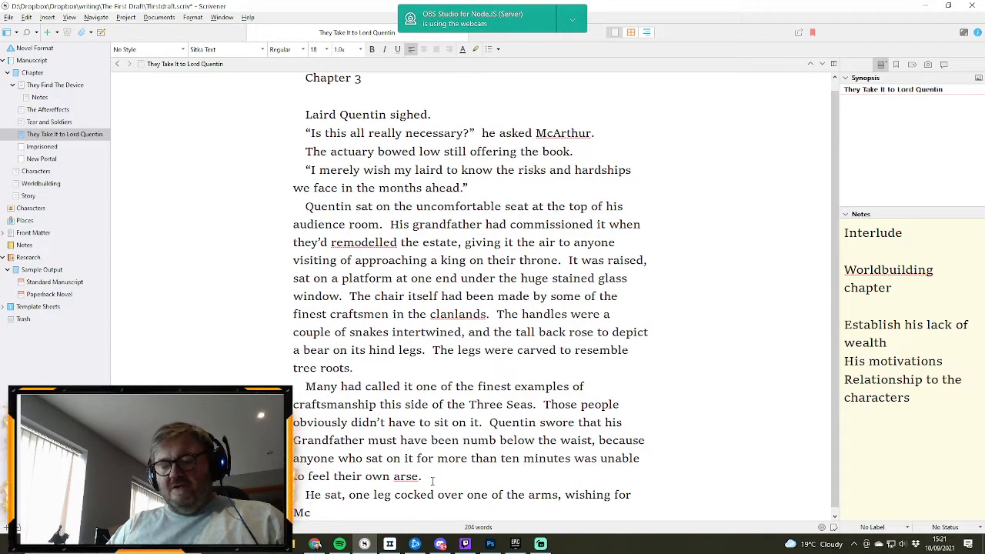
{"action": "type", "text": "Arthur"}
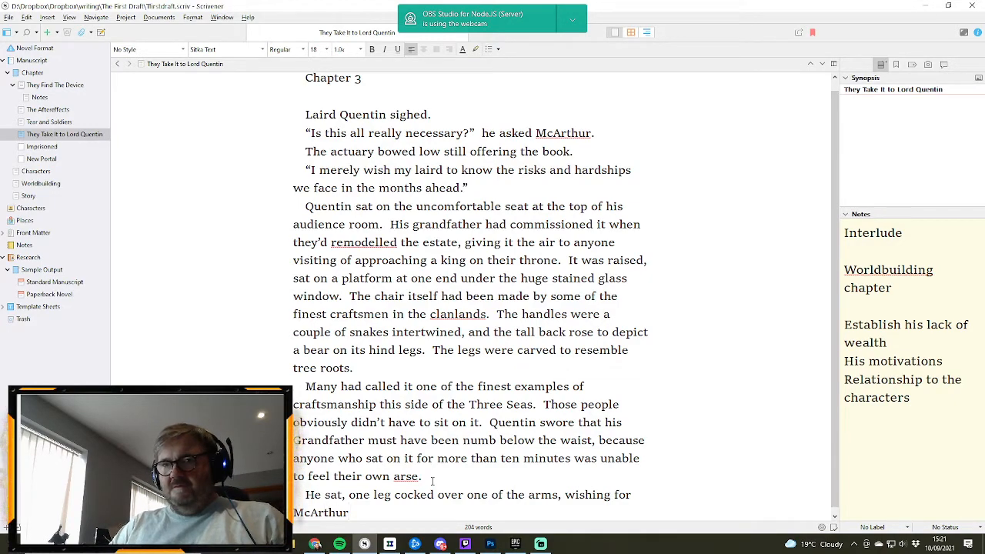
{"action": "type", "text": " to jus"}
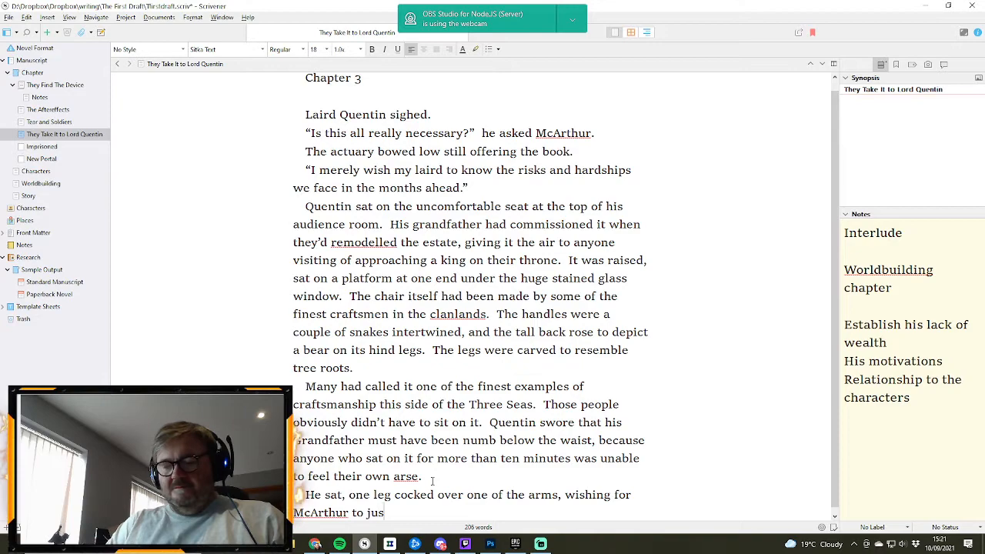
{"action": "type", "text": "t hurry up"}
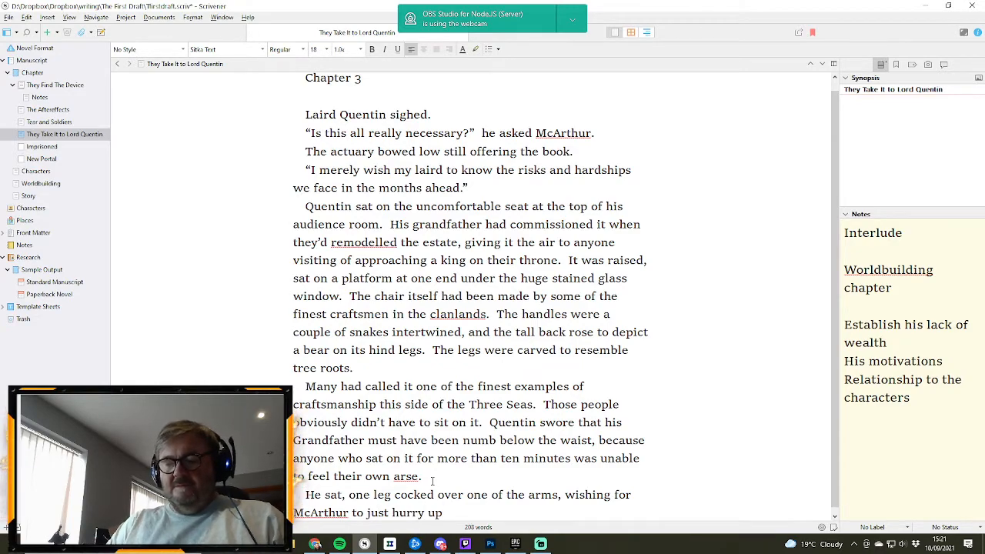
{"action": "type", "text": " so he could"}
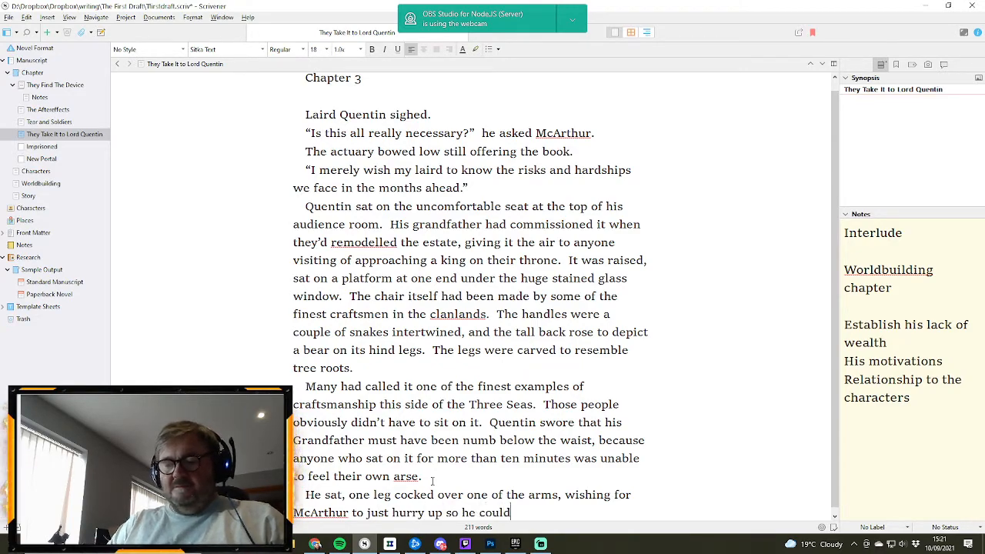
{"action": "type", "text": " go out on"}
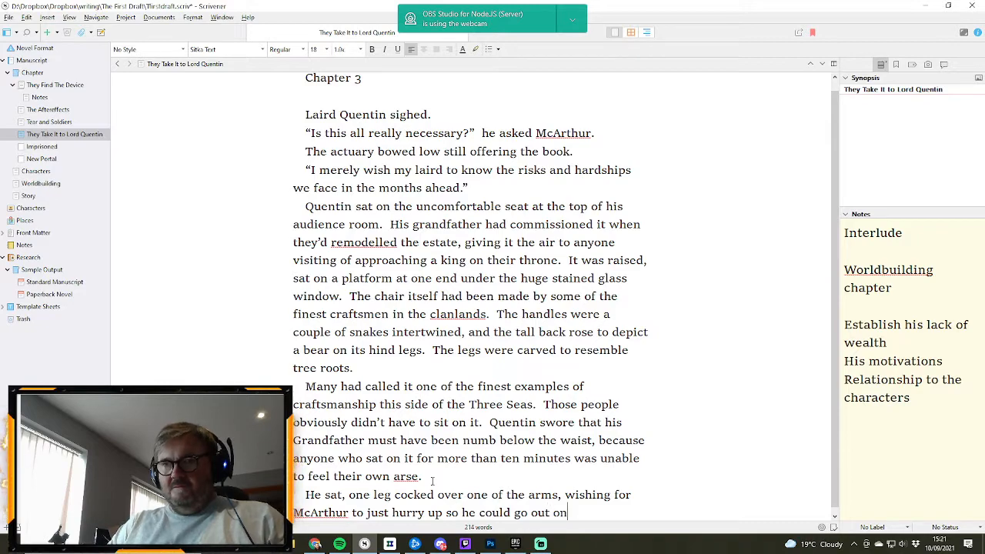
{"action": "type", "text": " a"}
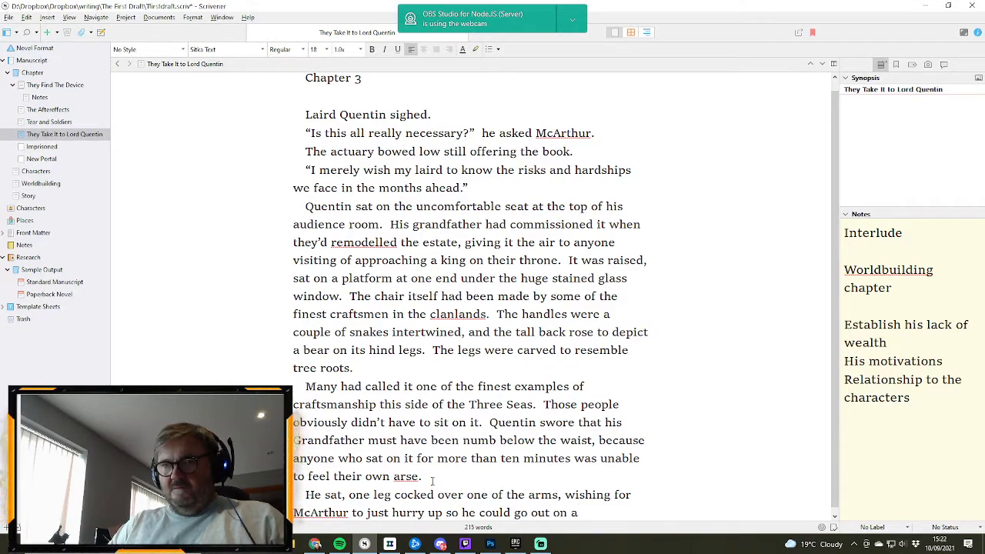
{"action": "type", "text": " grouse "}
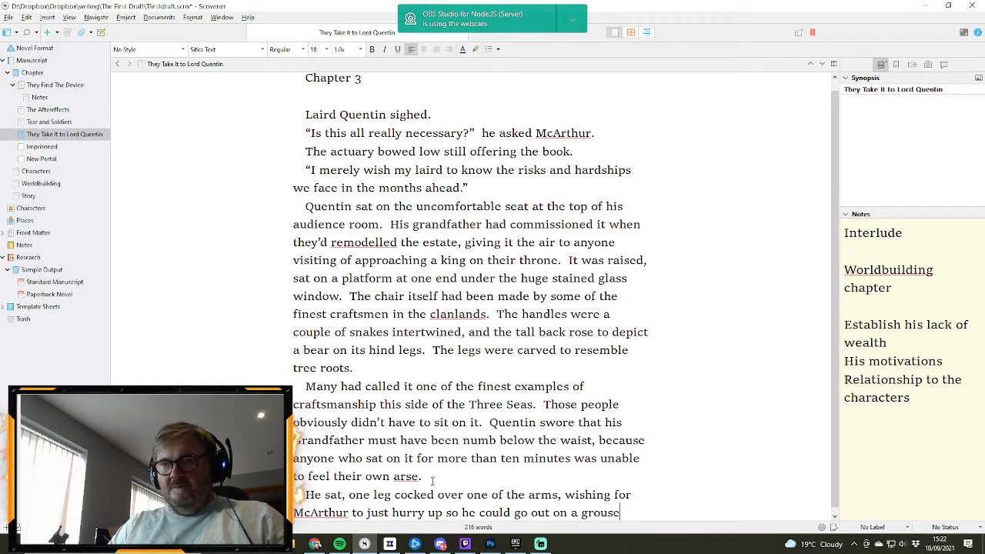
{"action": "type", "text": "sh"}
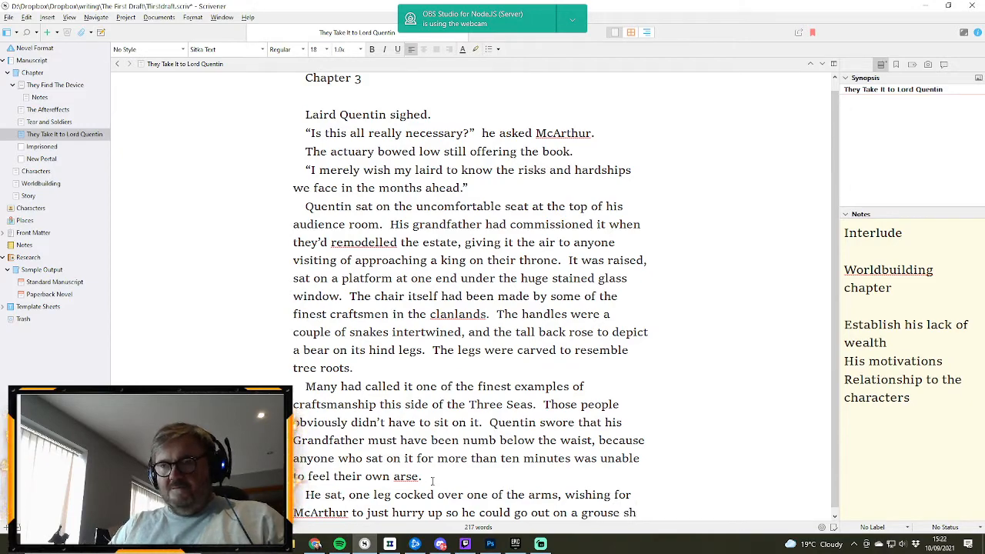
- Finish the sentence about waiting for McArthur with "so he could go out on a grouse hunt."
{"action": "key", "text": "BackSpace"}
{"action": "key", "text": "BackSpace"}
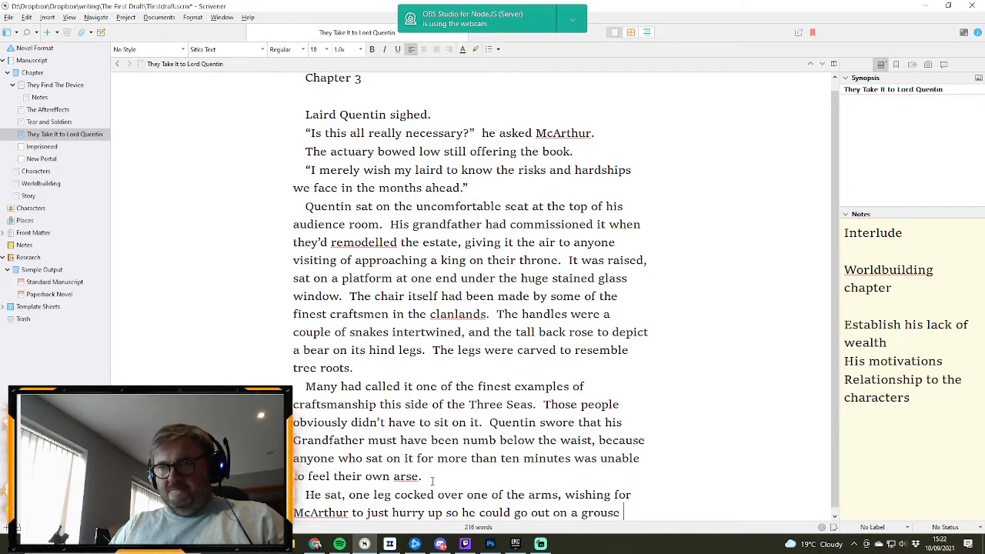
{"action": "type", "text": "hunt."}
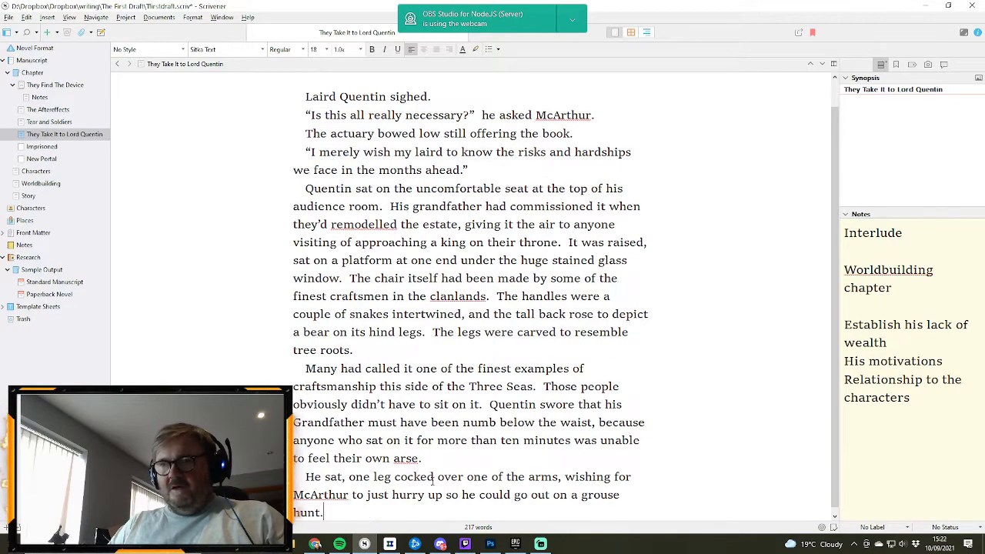
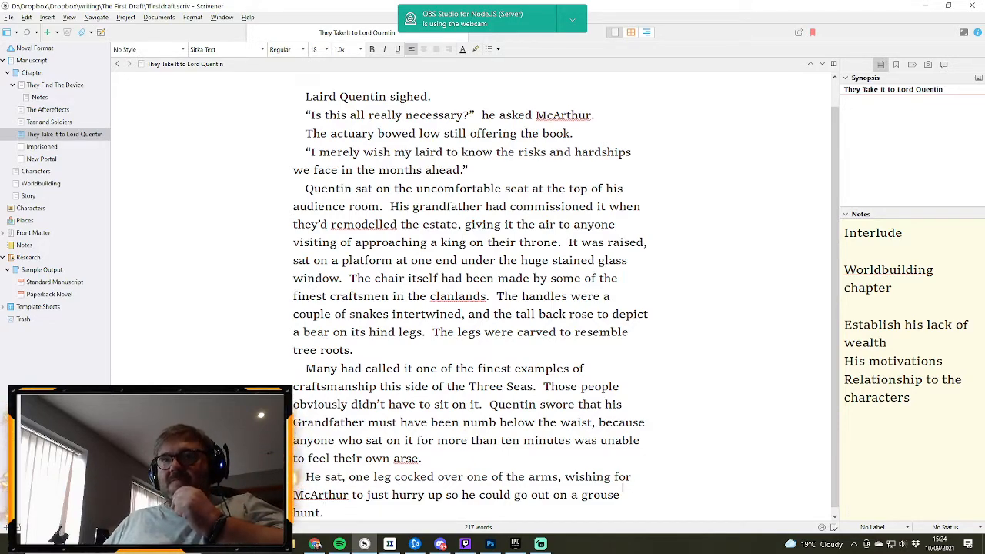
- Start a new paragraph with Quentin's line of dialogue "I want solutions, not problems, McArthur,"
{"action": "key", "text": "Return"}
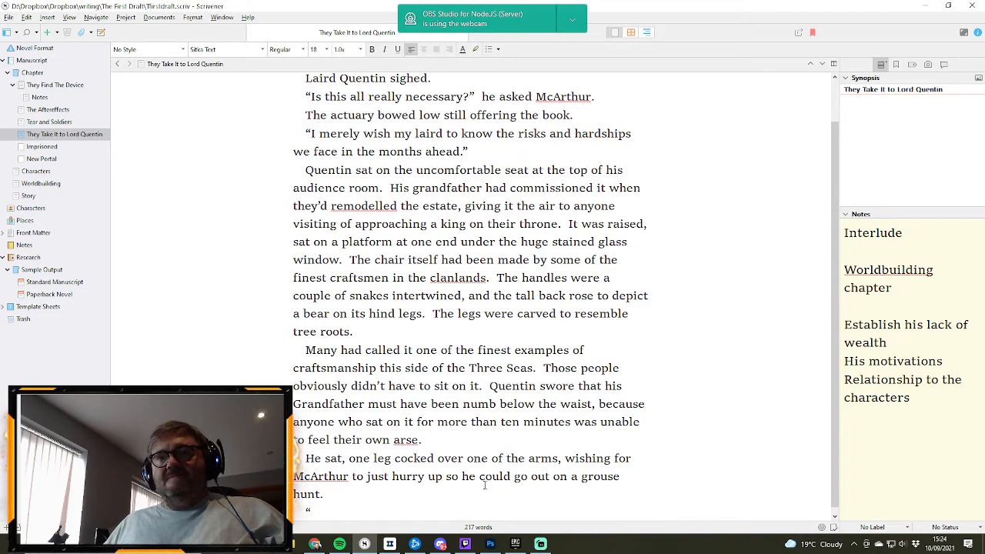
{"action": "type", "text": "I wa"}
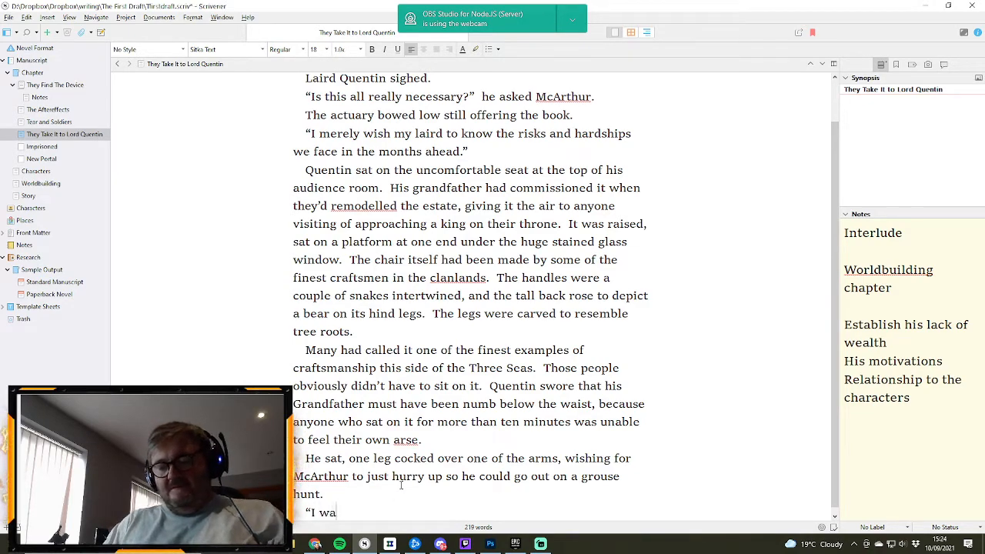
{"action": "type", "text": "nt solution"}
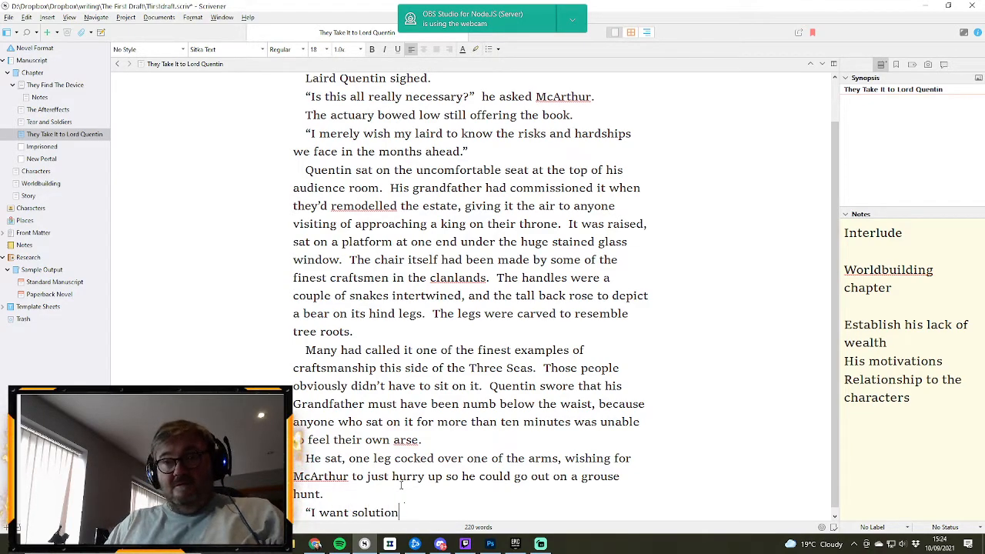
{"action": "type", "text": "s,"}
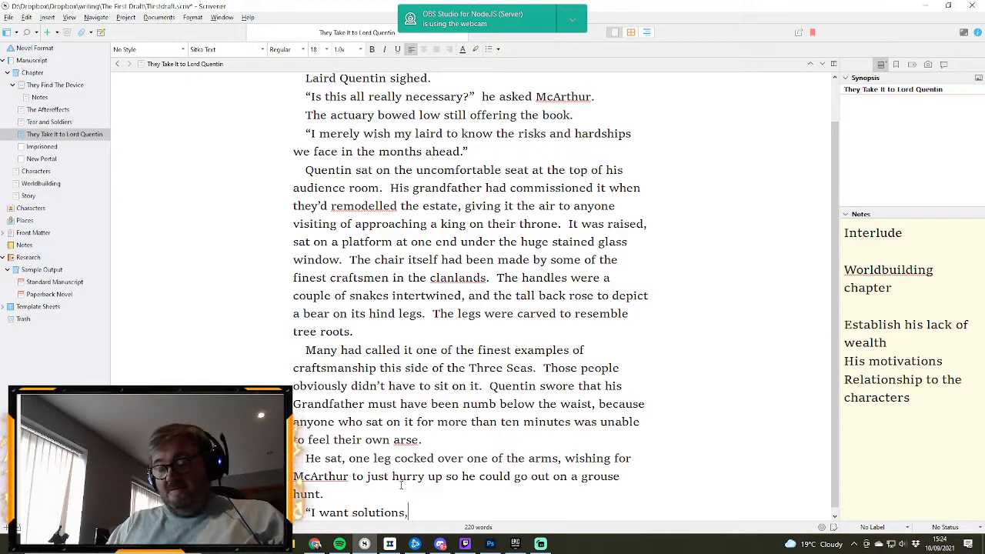
{"action": "type", "text": " not probl"}
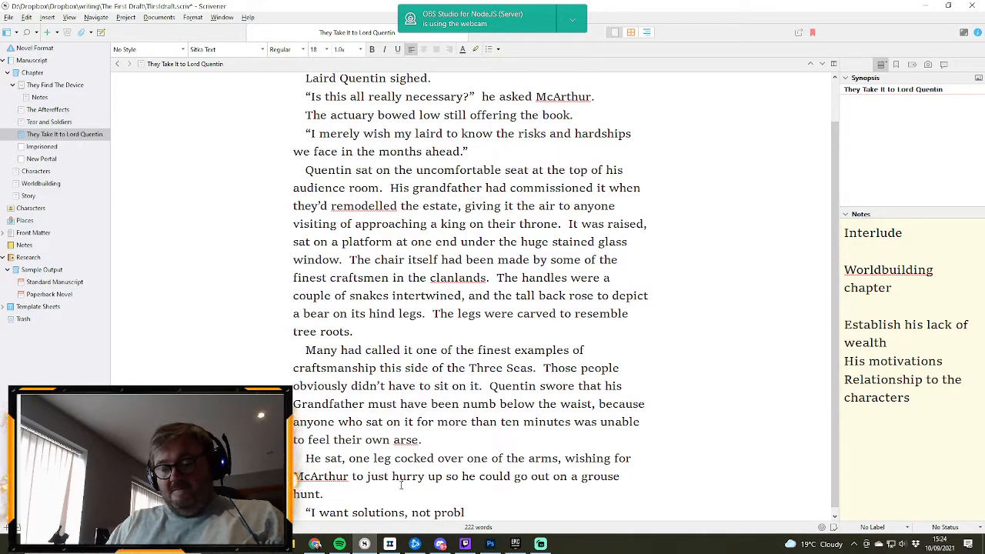
{"action": "type", "text": "ems,"}
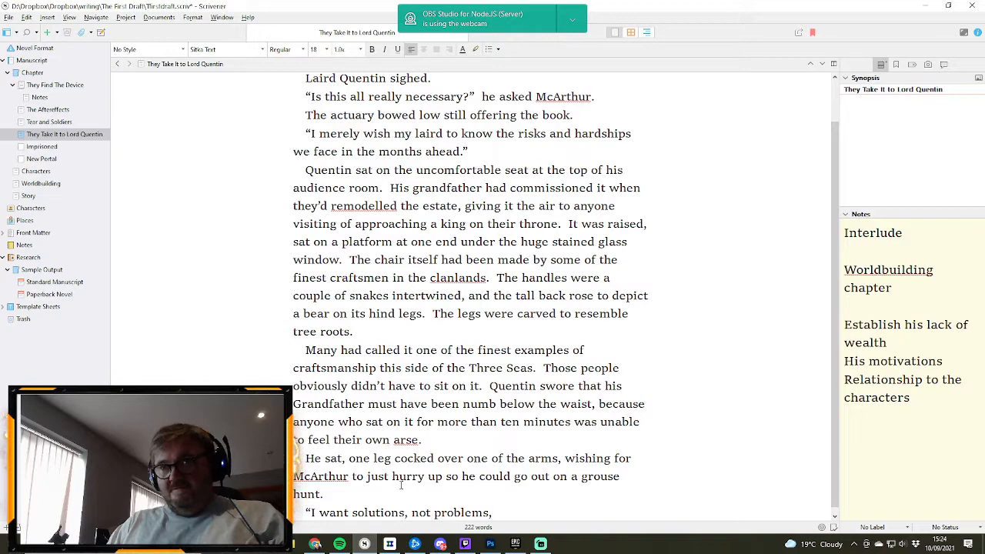
{"action": "type", "text": " Mc"}
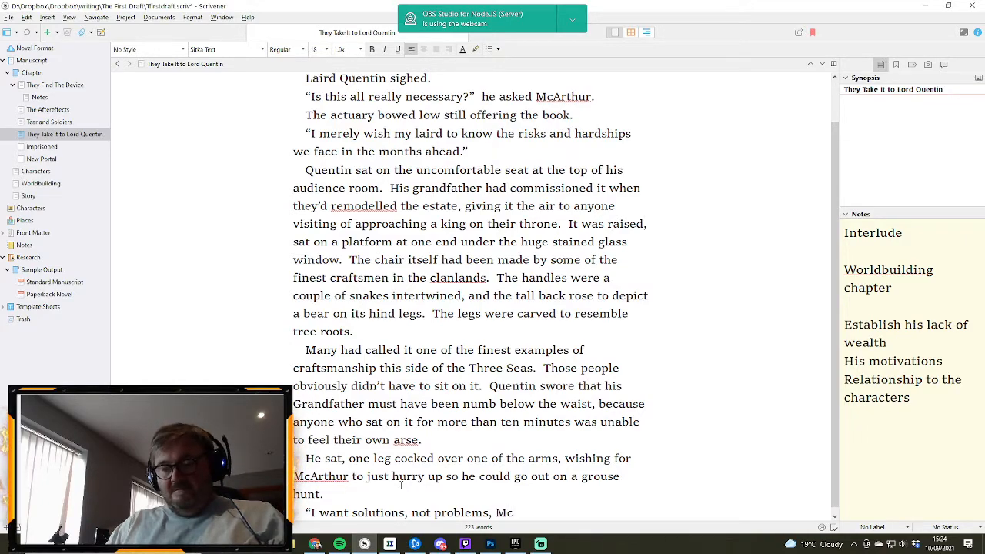
{"action": "type", "text": "Arthur,\""}
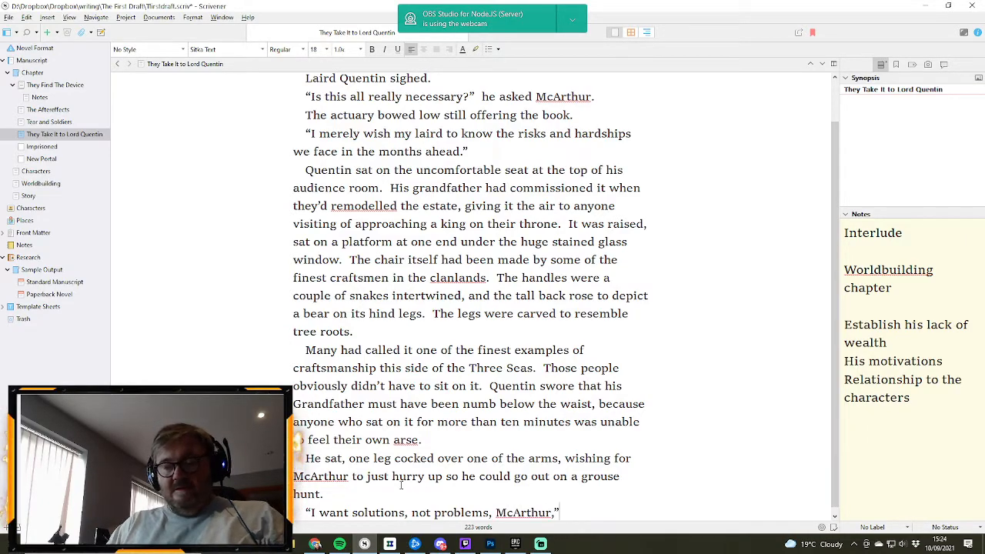
{"action": "type", "text": "  he said"}
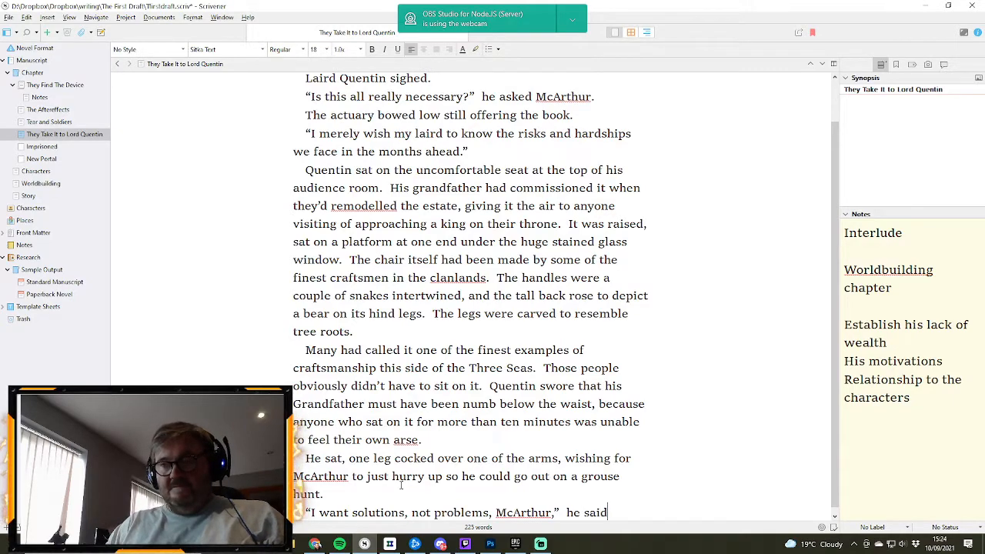
{"action": "type", "text": ", pl"}
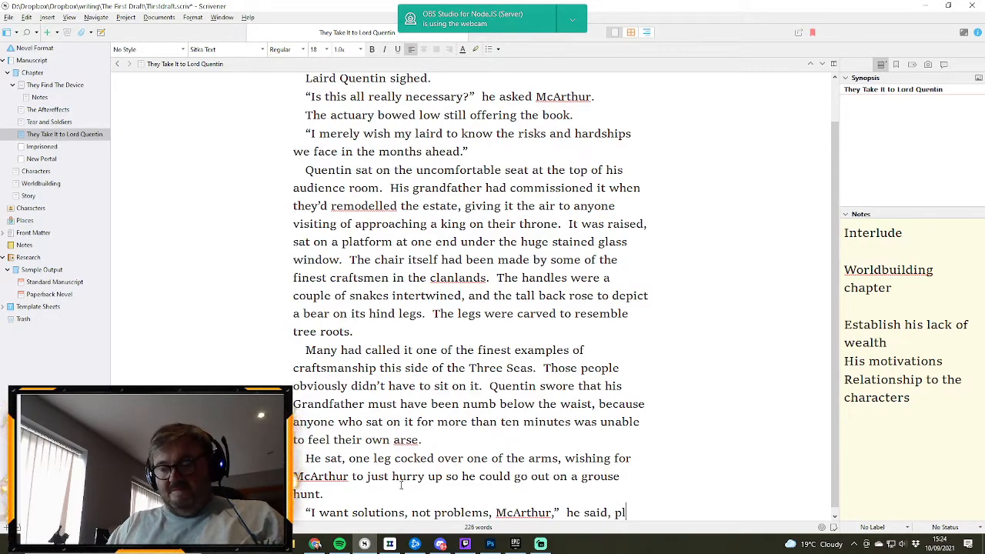
{"action": "type", "text": "aying with a "}
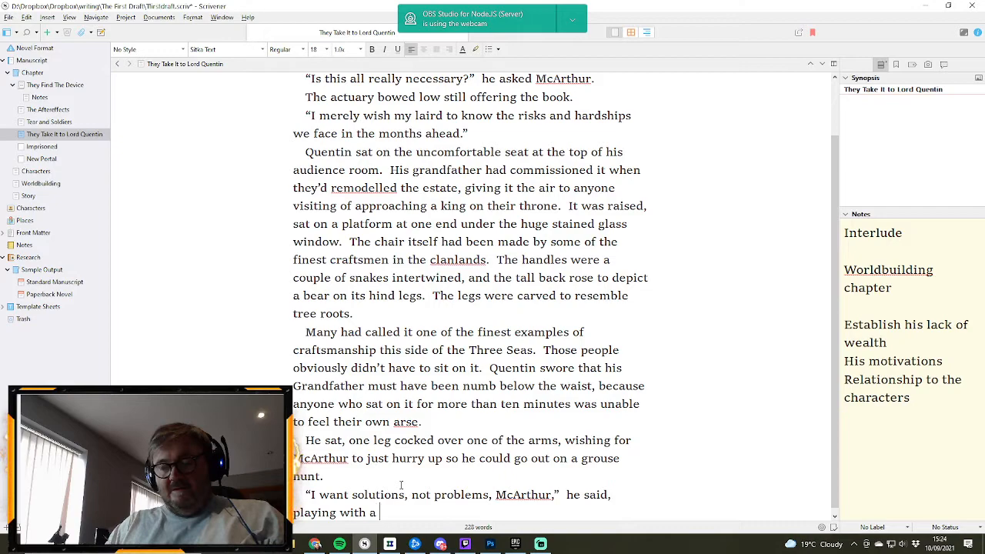
{"action": "type", "text": "braid of his "}
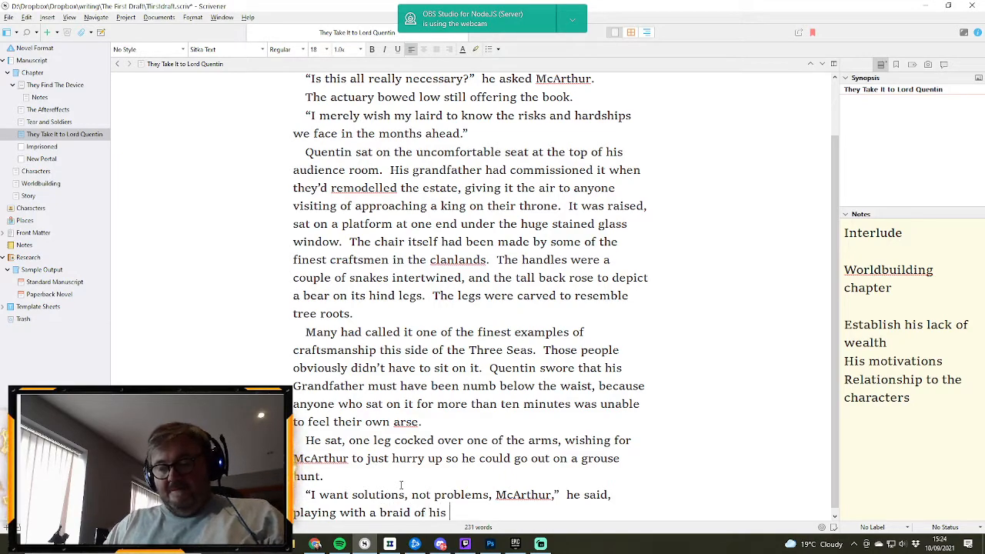
{"action": "type", "text": "beard"}
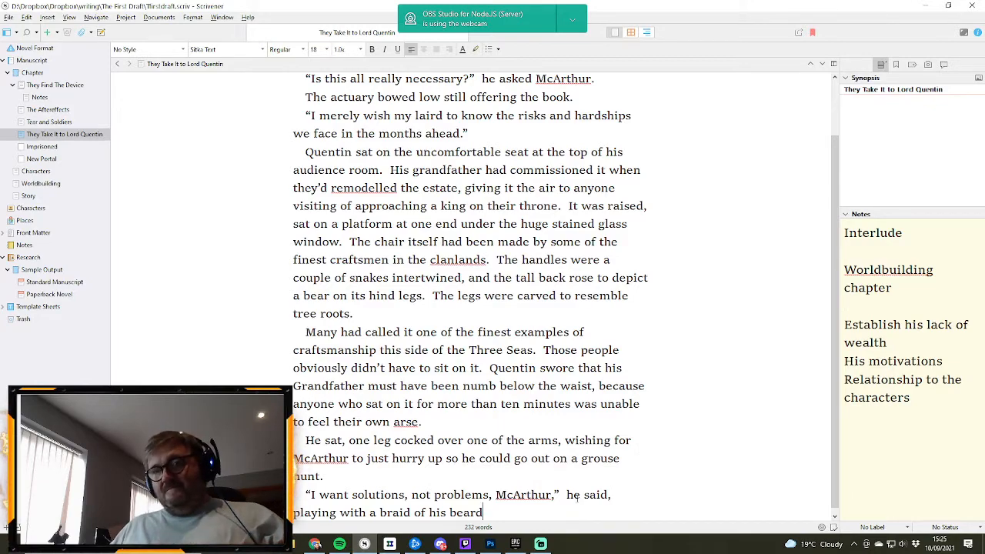
- Finish the dialogue sentence with the tag "he said, playing with a braid of his beard."
{"action": "type", "text": "."}
- Add a new paragraph with the reply "It's quite simple, my Laird," followed by the tag "McArthur said"
{"action": "key", "text": "Return"}
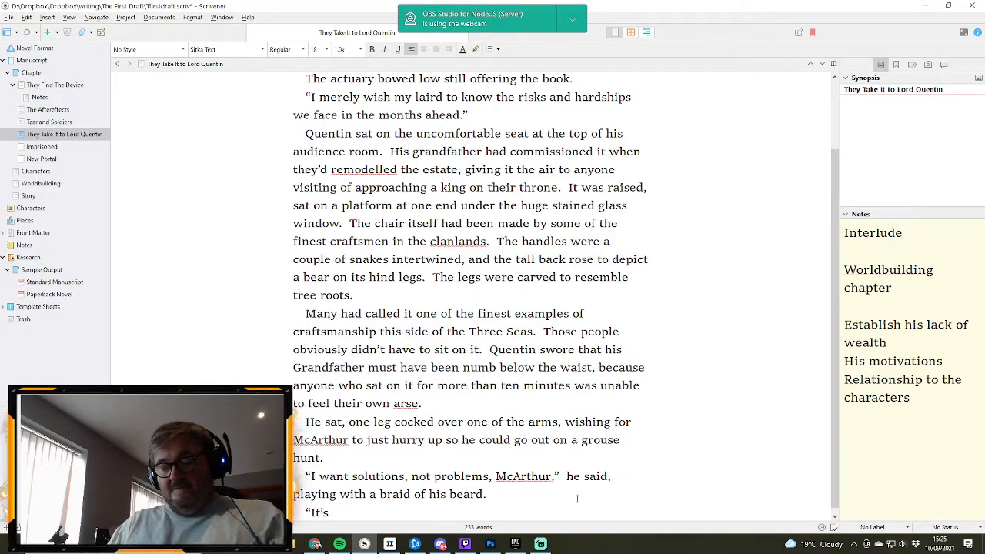
{"action": "type", "text": "\"It's quite simple, m"}
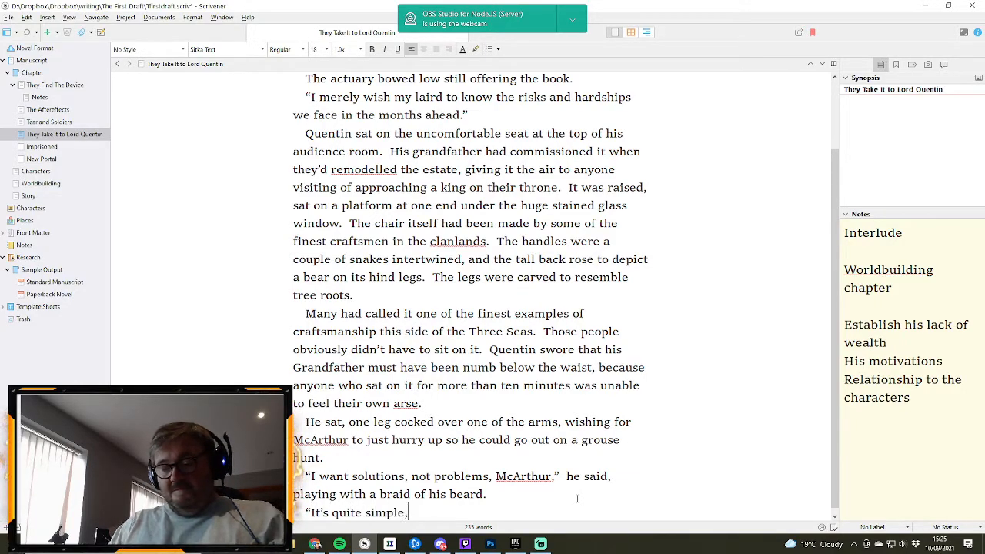
{"action": "type", "text": "y Laird,”"}
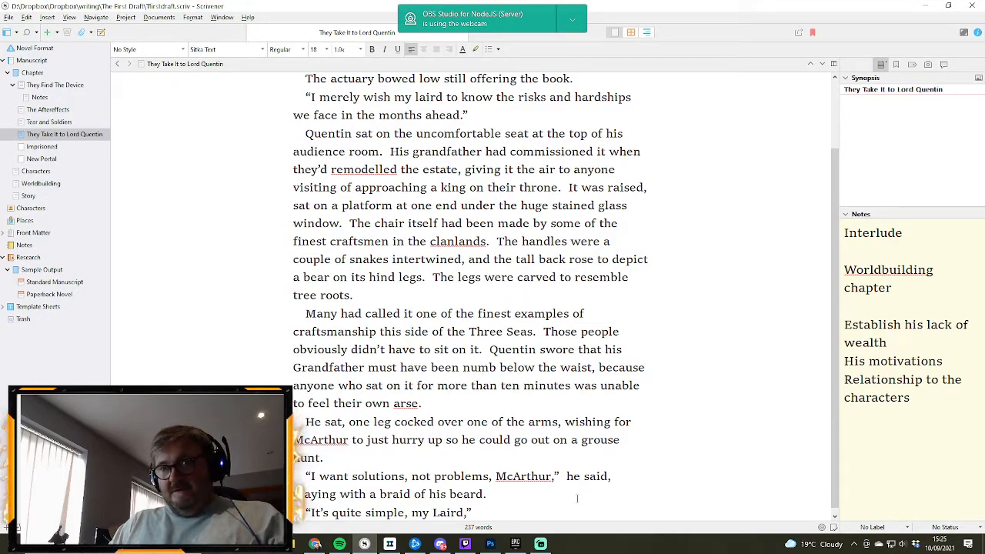
{"action": "type", "text": ",\"  McArthur said"}
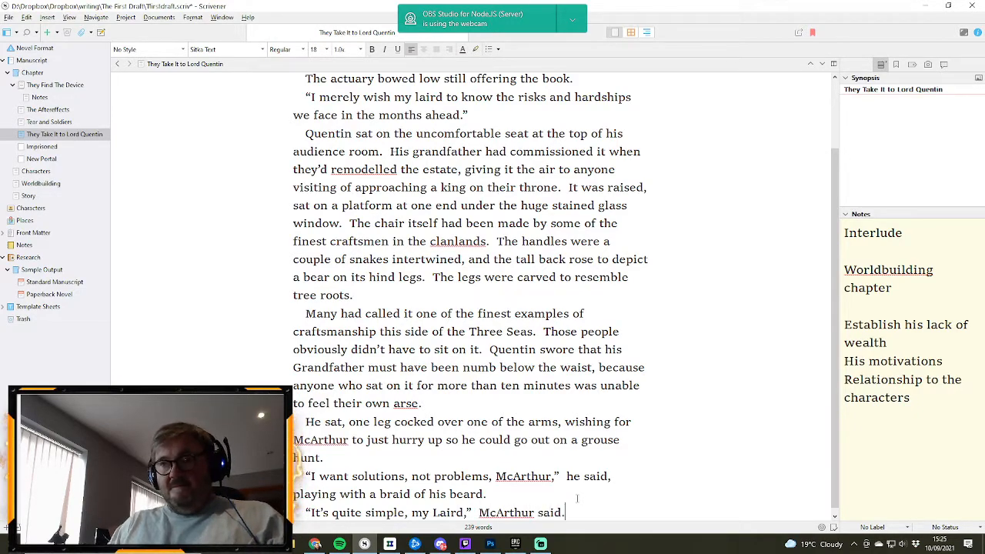
{"action": "type", "text": ".  \"We ei"}
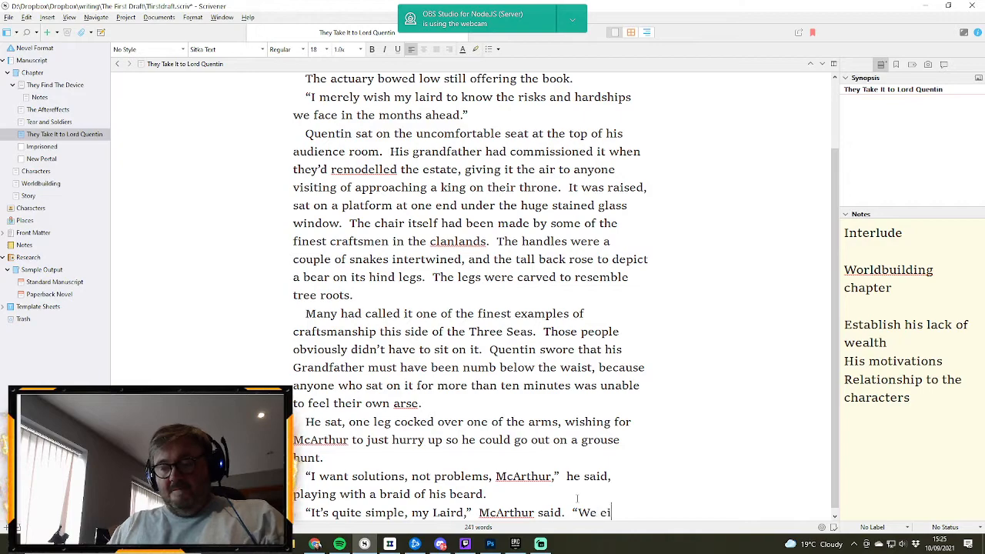
{"action": "type", "text": "ther buy fo"}
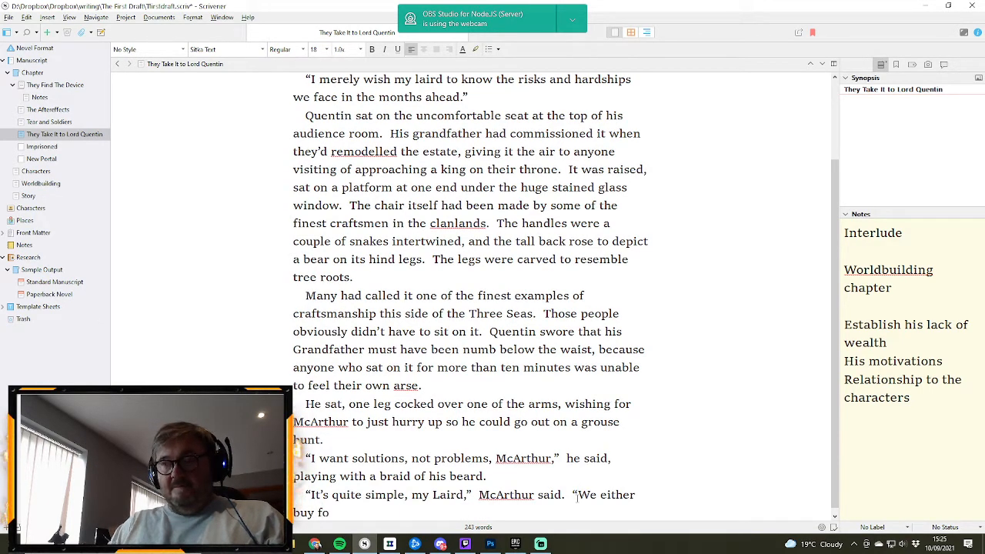
{"action": "type", "text": "od or"}
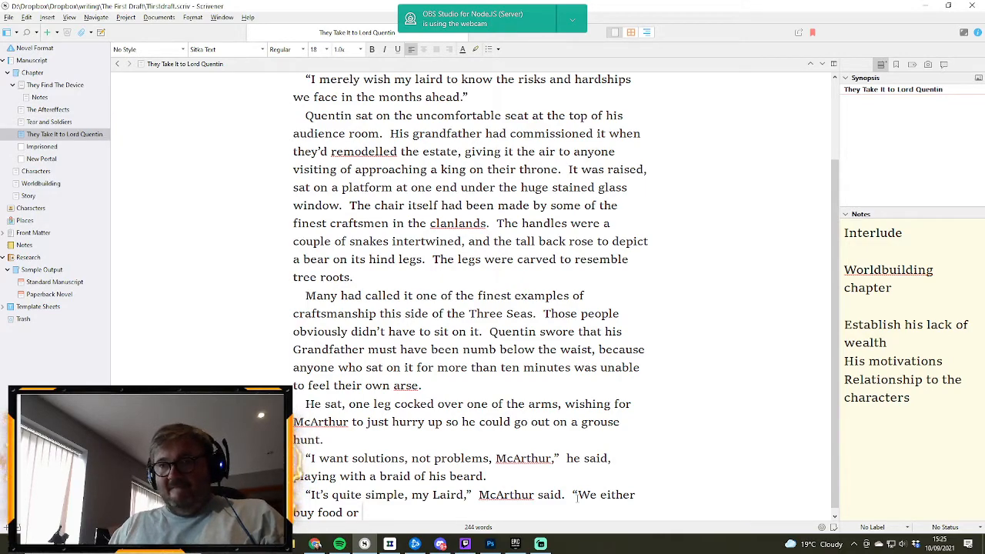
- End the tag's sentence and continue McArthur's speech with "We either buy food or we eat less this winter."
{"action": "type", "text": "we eat"}
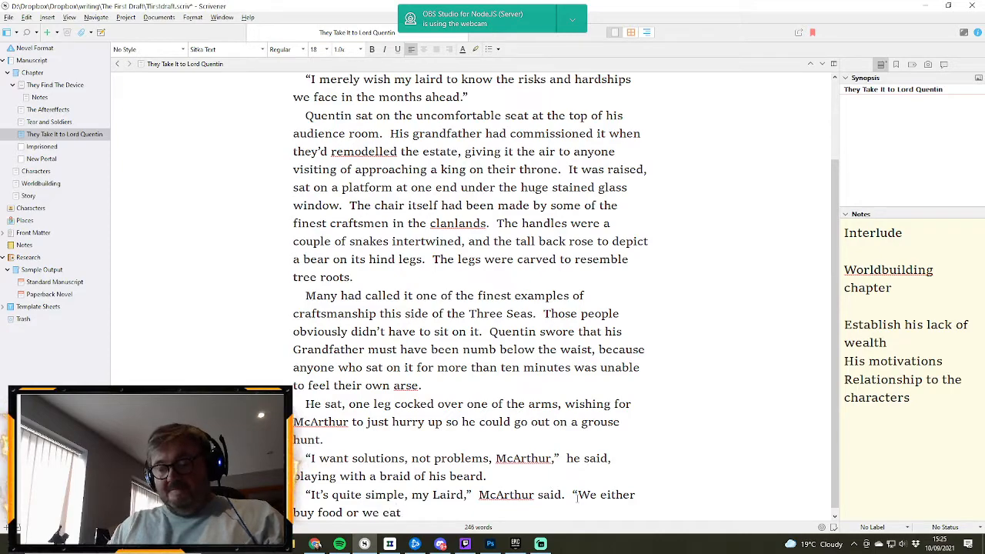
{"action": "type", "text": " less this winter.”"}
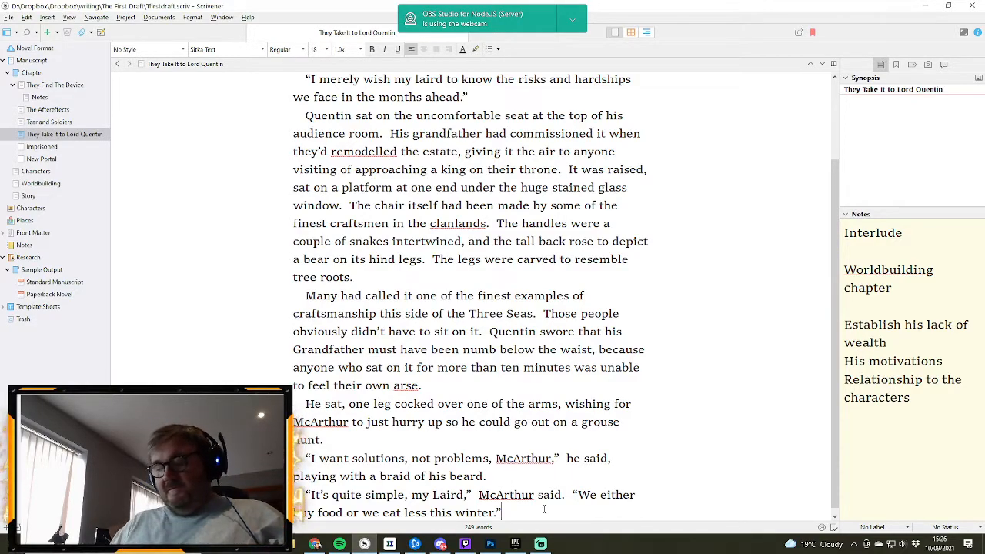
- Remove the closing quotation mark after "winter." and continue the paragraph with "The summer was unusually wet"
{"action": "key", "text": "BackSpace"}
{"action": "type", "text": "T"}
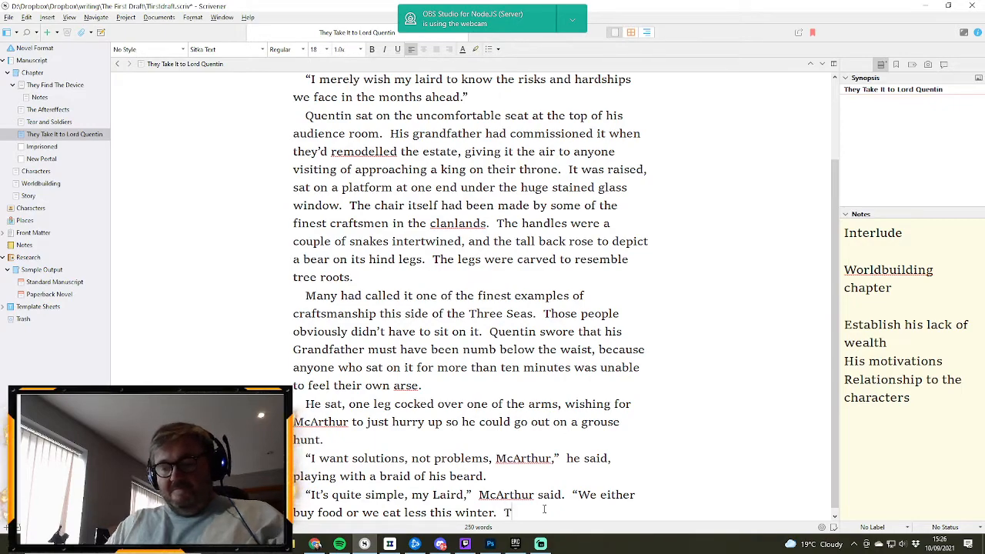
{"action": "type", "text": "he summer was"}
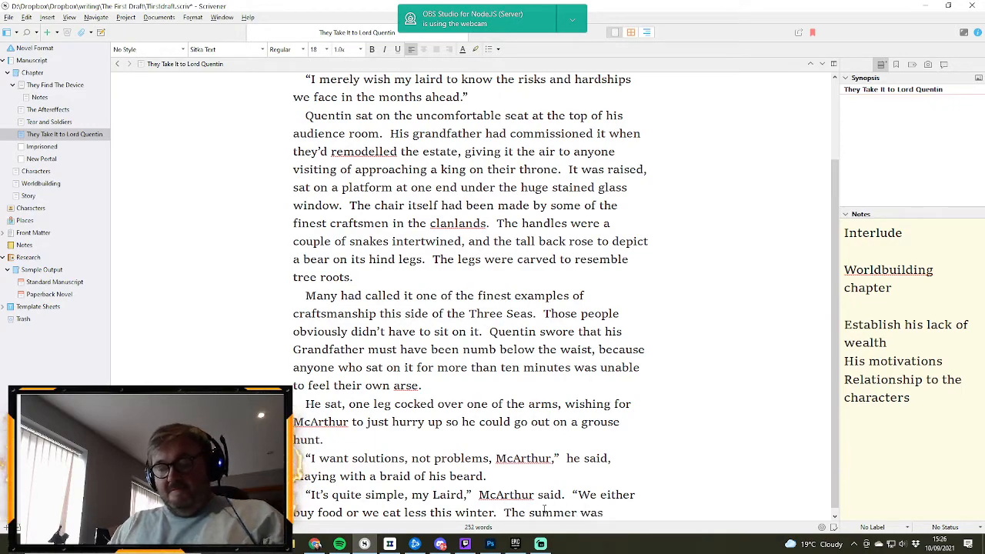
{"action": "type", "text": " unusually w"}
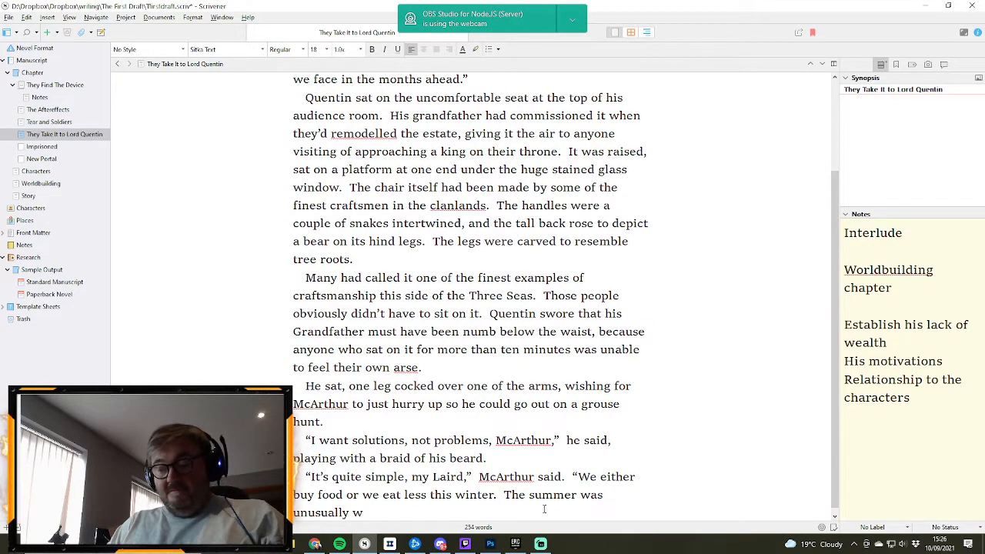
{"action": "type", "text": "et"}
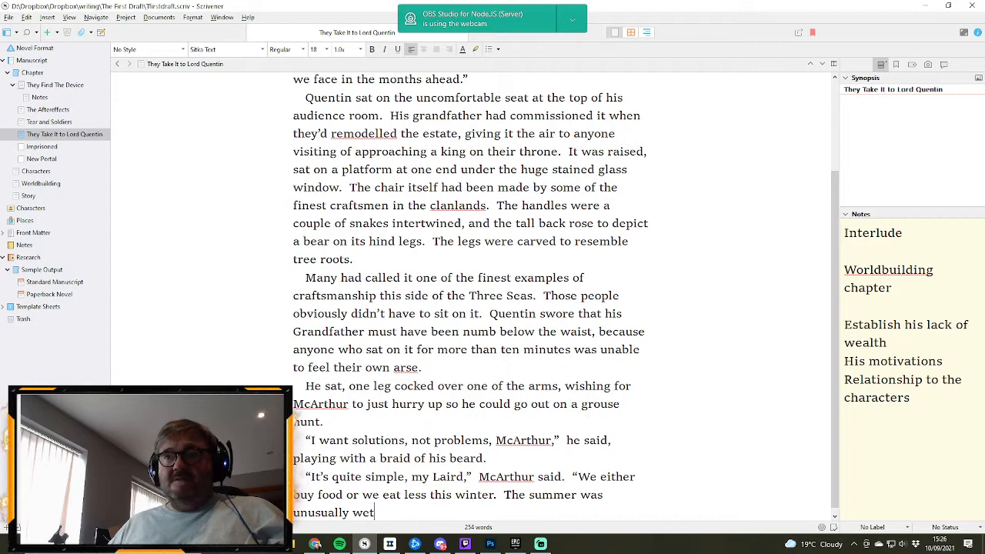
- Close McArthur's quotation after "winter.", put the summer sentence in its own paragraph, and change its "was" to "had been"
{"action": "left_click", "coordinate": [503, 494]}
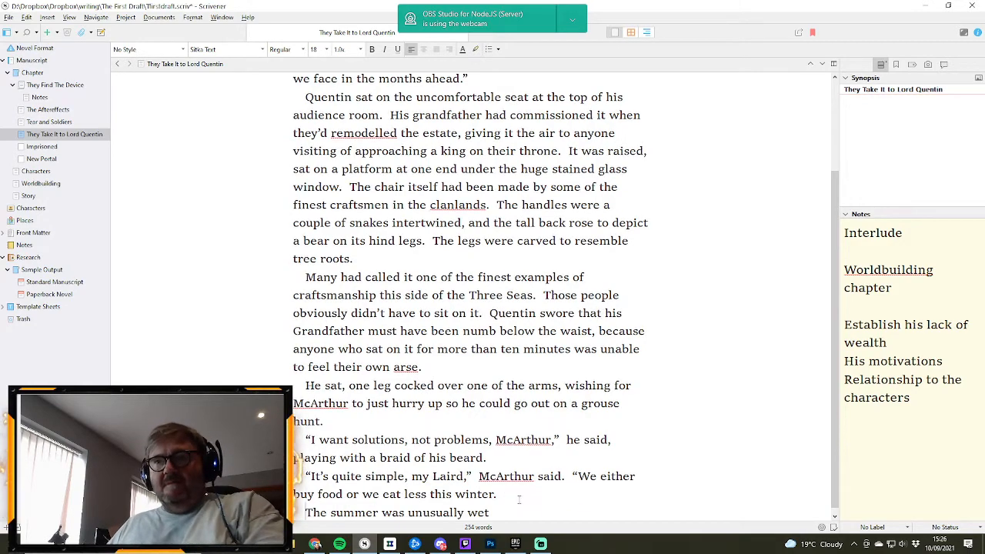
{"action": "key", "text": "Return"}
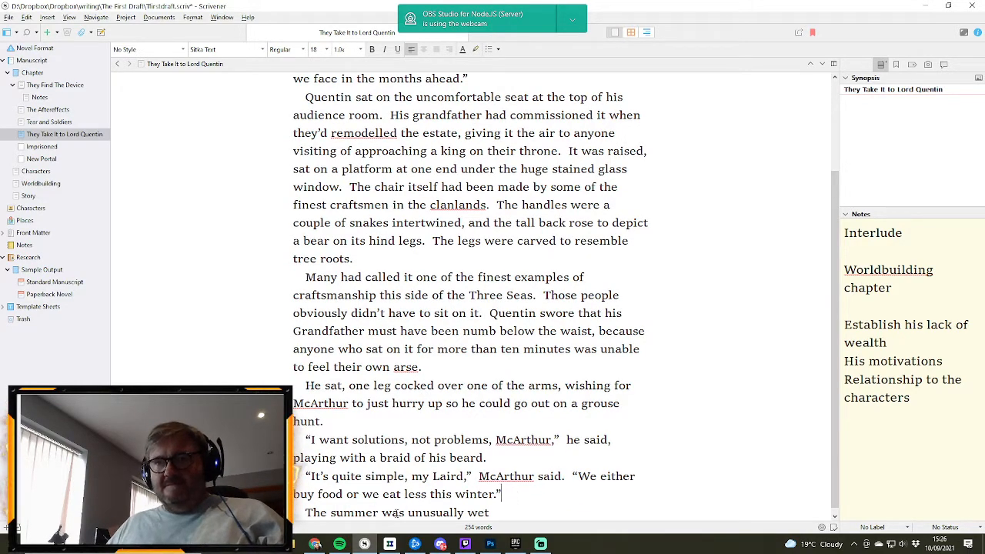
{"action": "double_click", "coordinate": [392, 512]}
{"action": "type", "text": "had bee"}
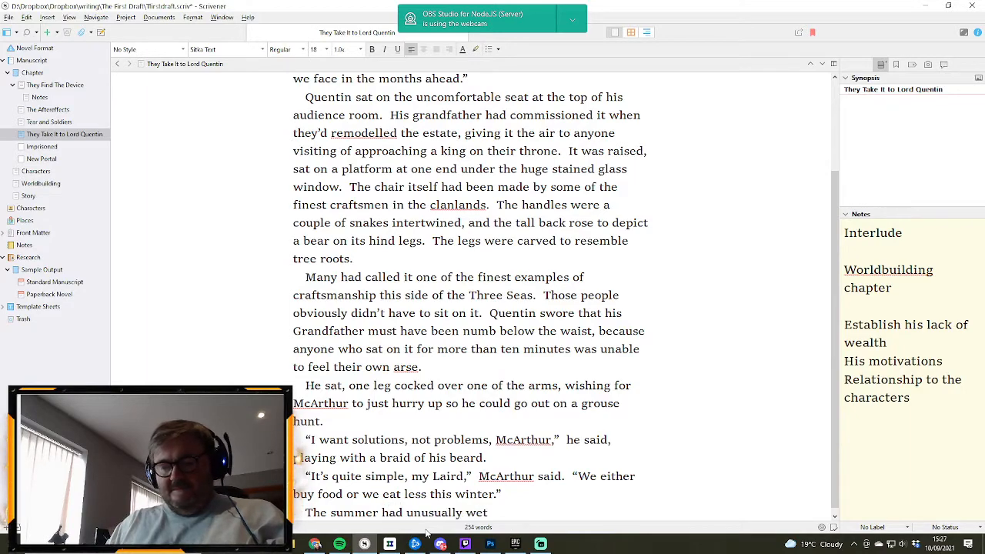
{"action": "type", "text": "n"}
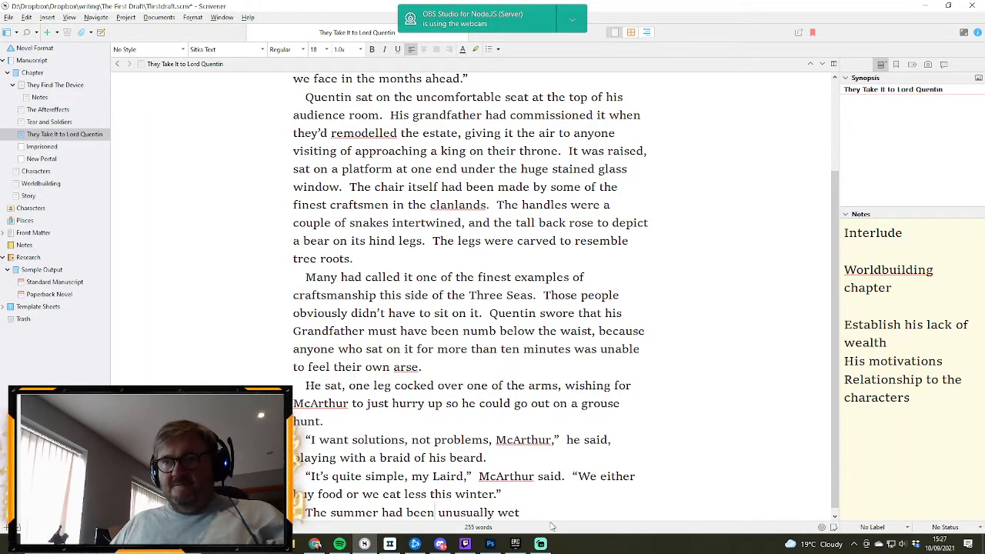
- Complete the sentence about the unusually wet summer with ", and the yield of crops the worst in living memory."
{"action": "left_click", "coordinate": [557, 520]}
{"action": "type", "text": ", a"}
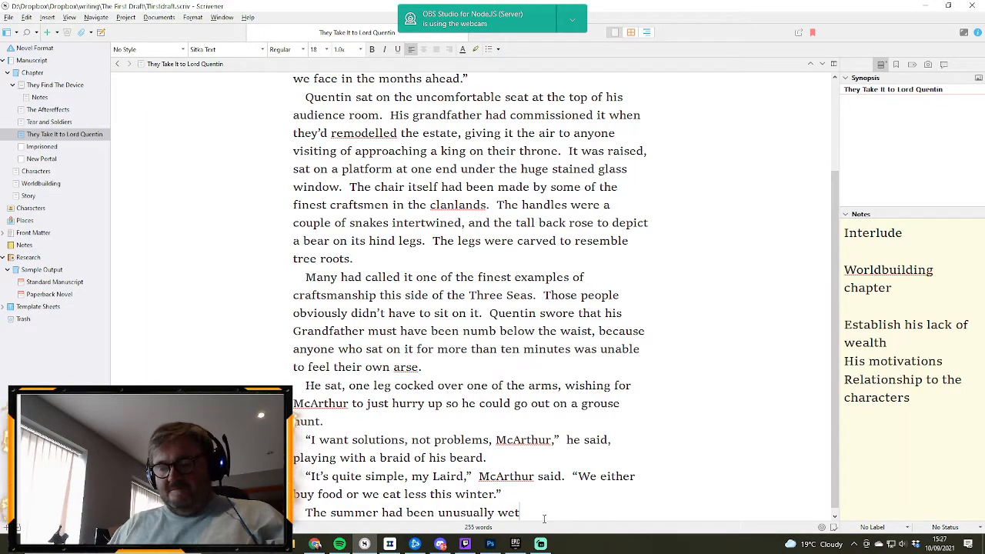
{"action": "type", "text": "nd the "}
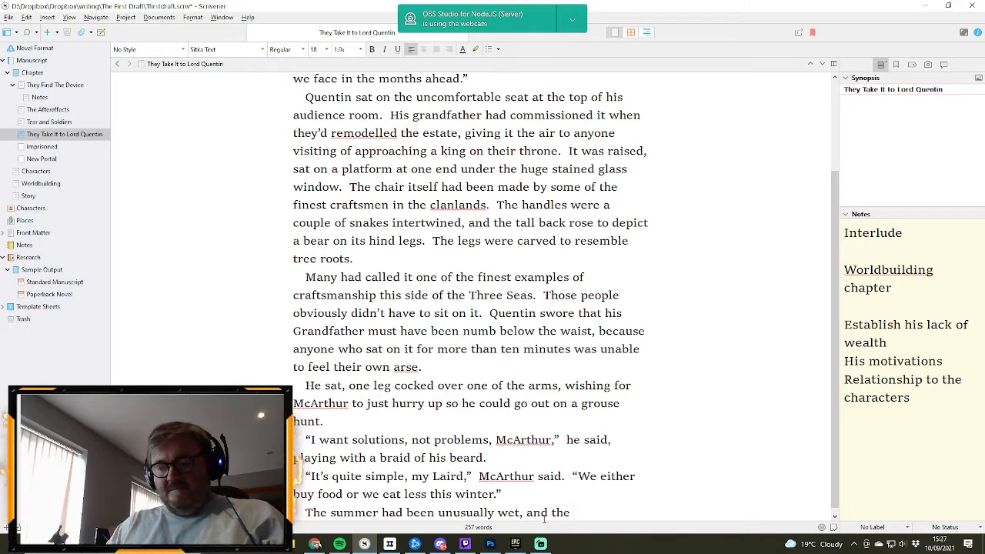
{"action": "type", "text": "y"}
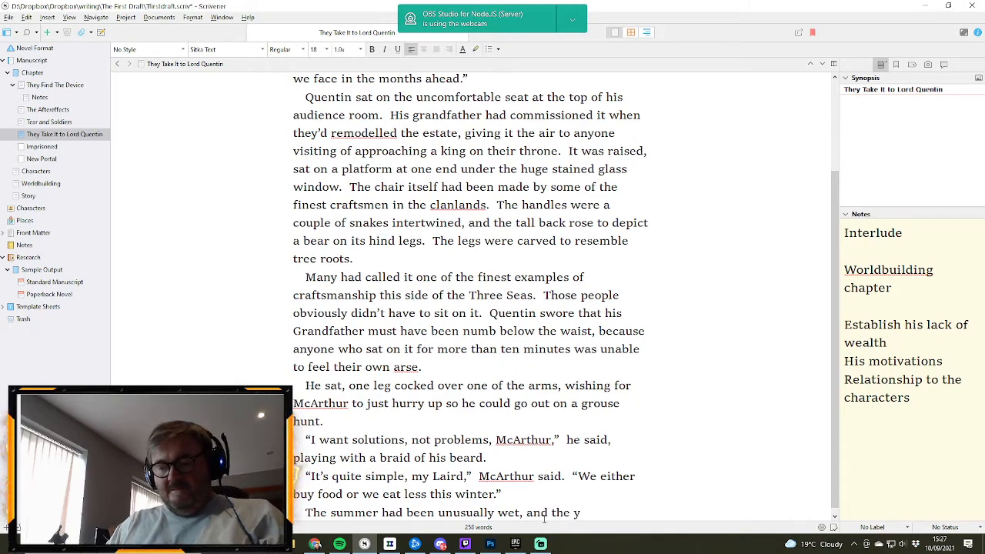
{"action": "type", "text": "ield of cr"}
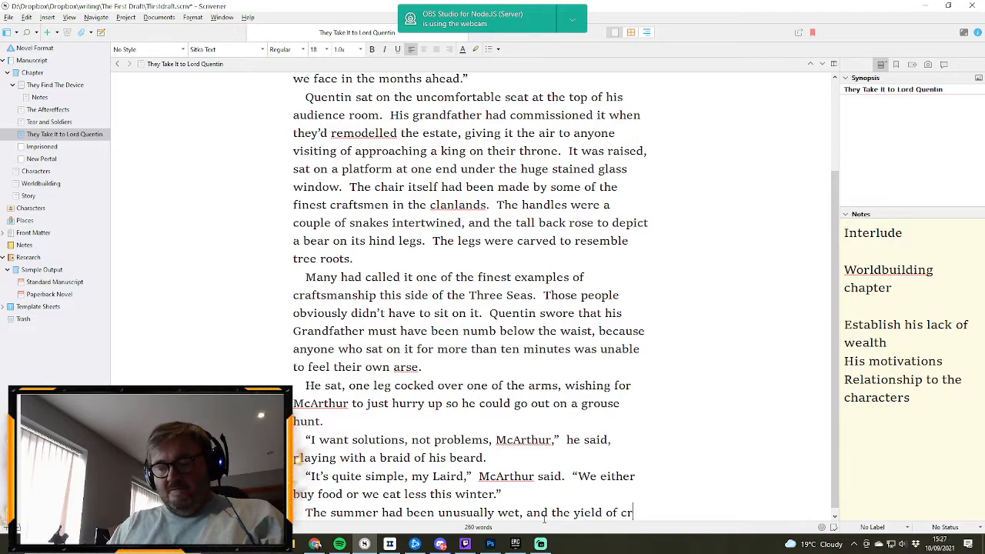
{"action": "type", "text": "ops the worstr"}
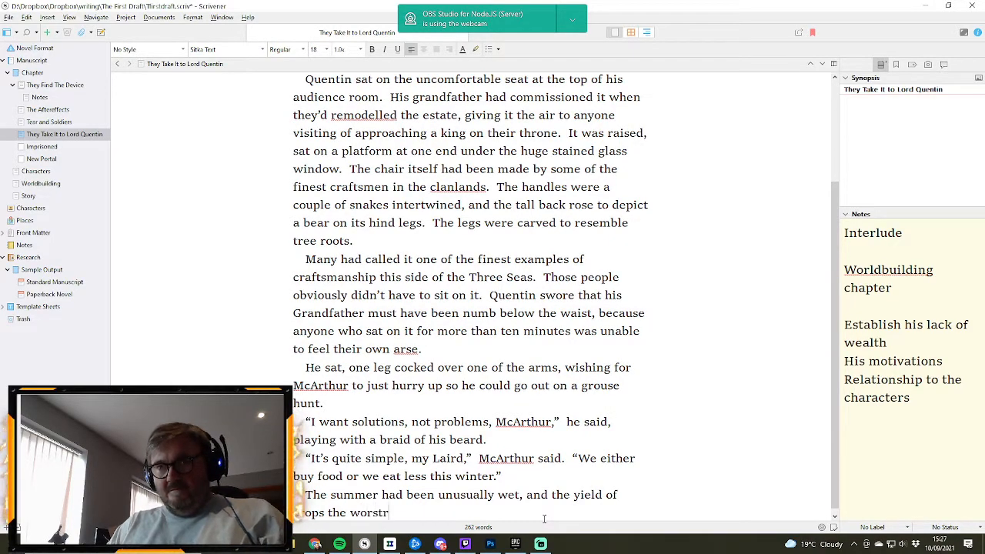
{"action": "key", "text": "BackSpace"}
{"action": "type", "text": "in "}
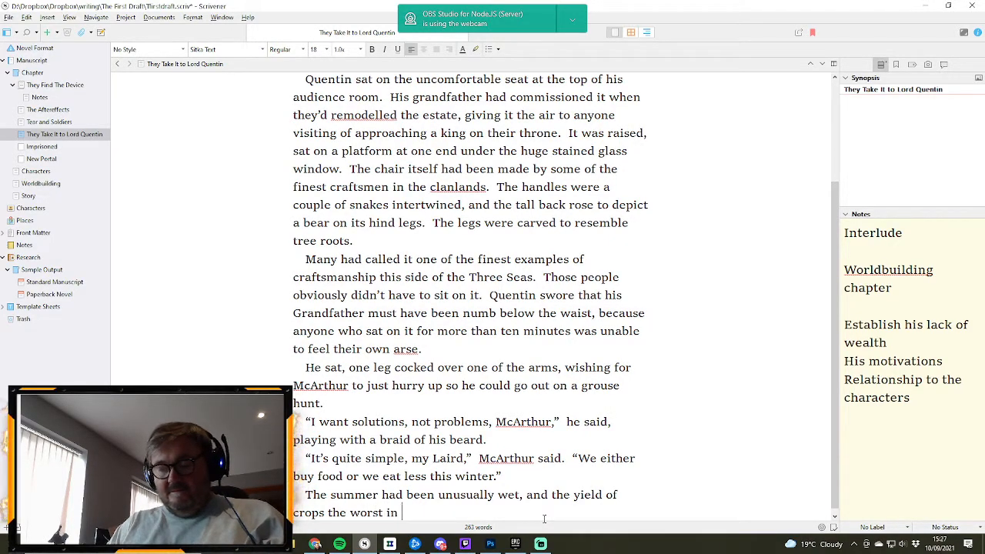
{"action": "type", "text": "living memor"}
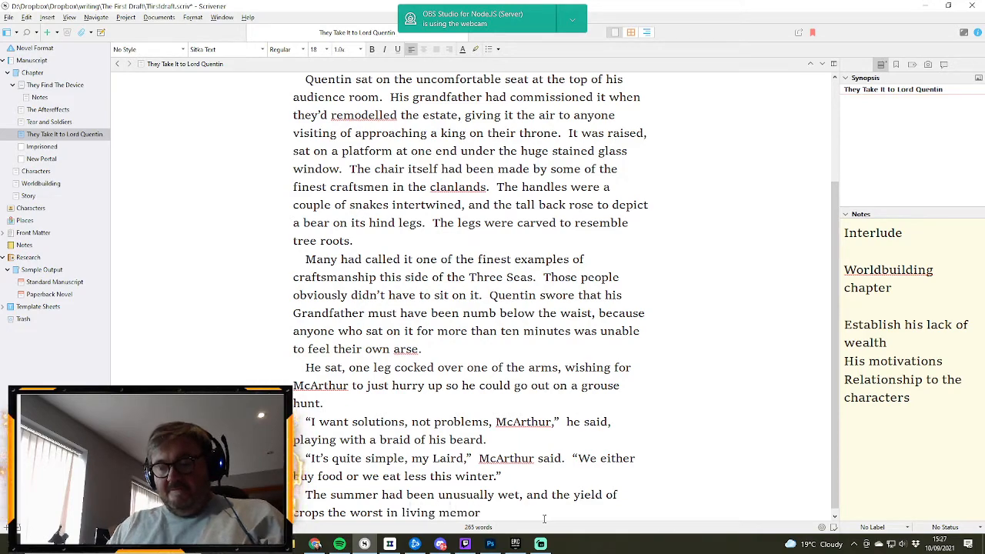
{"action": "type", "text": "y."}
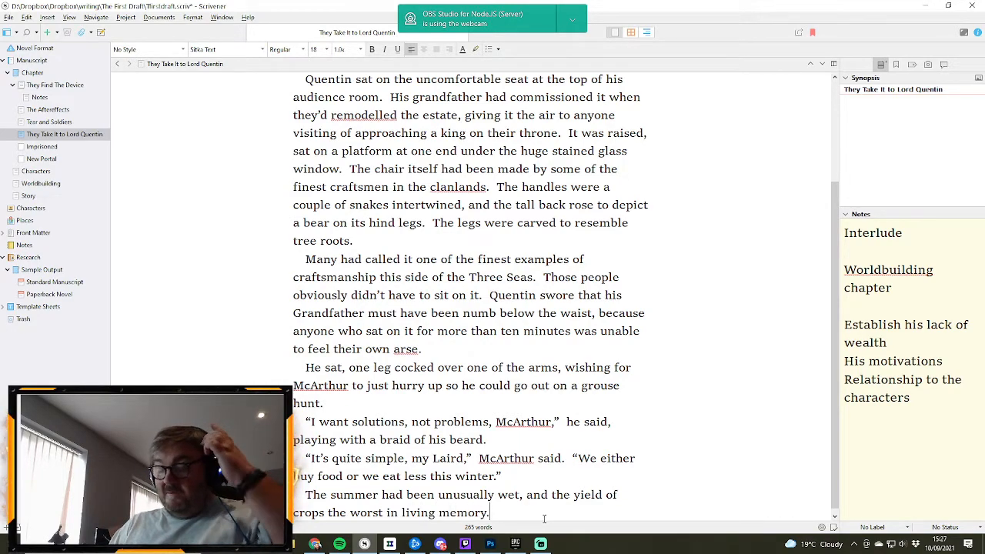
- Add a new paragraph with the exclamation "Buy?" followed by the tag "Quentin scoffed."
{"action": "key", "text": "Return"}
{"action": "type", "text": "\""}
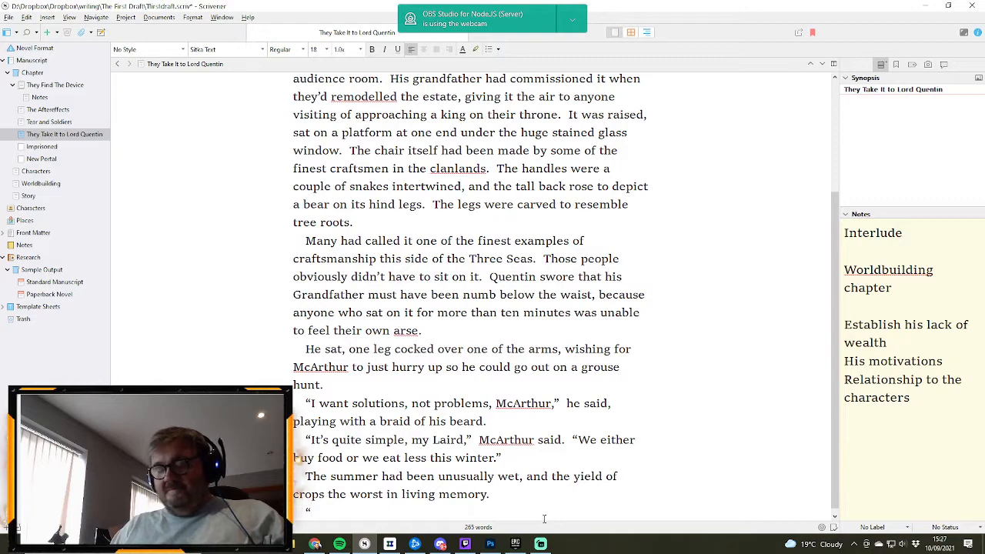
{"action": "type", "text": "Buy?"}
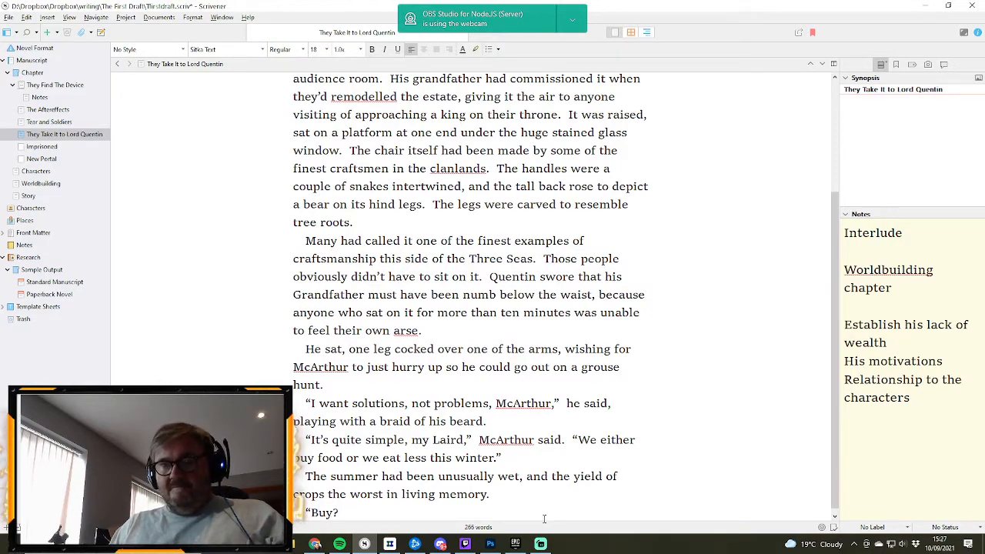
{"action": "type", "text": "\"  Quenti"}
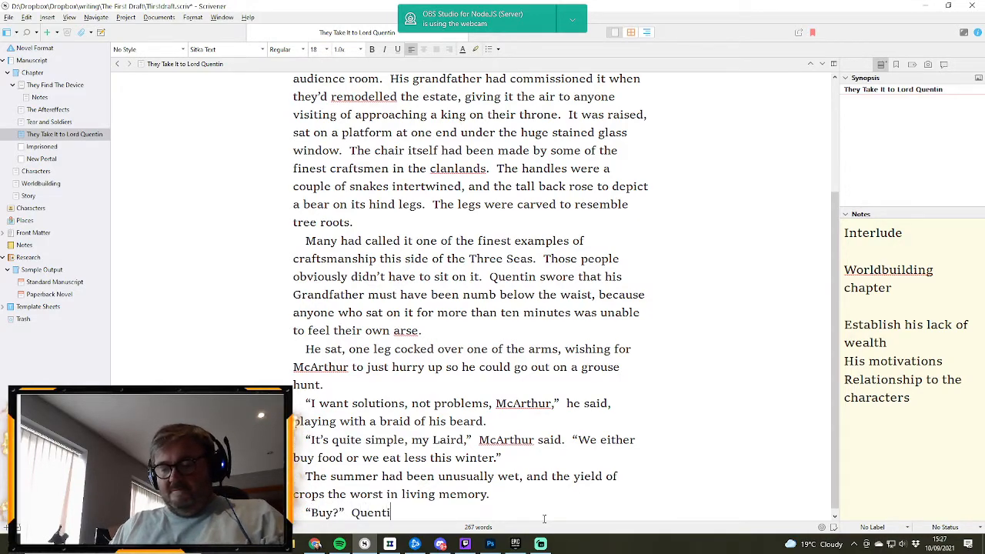
{"action": "type", "text": "n scoffed. "}
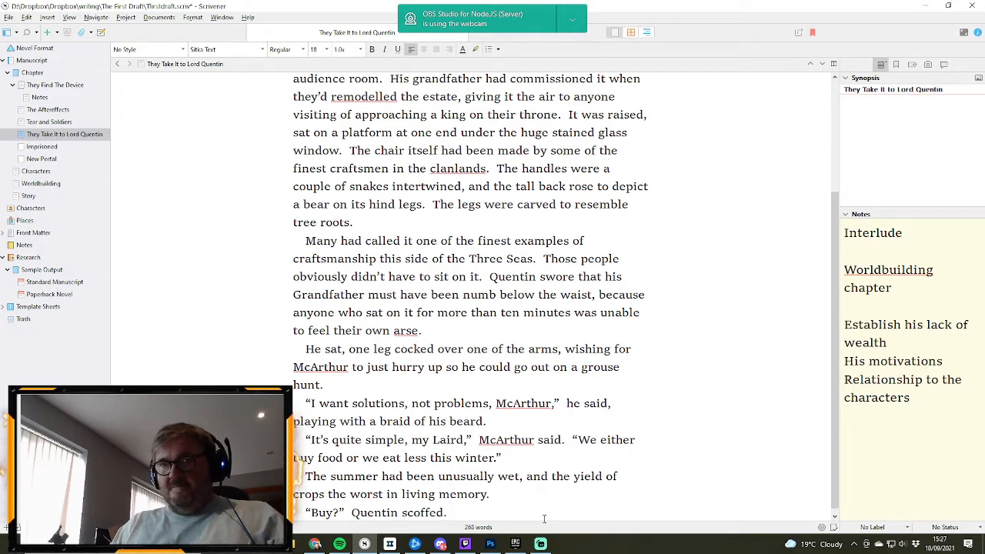
{"action": "type", "text": "\""}
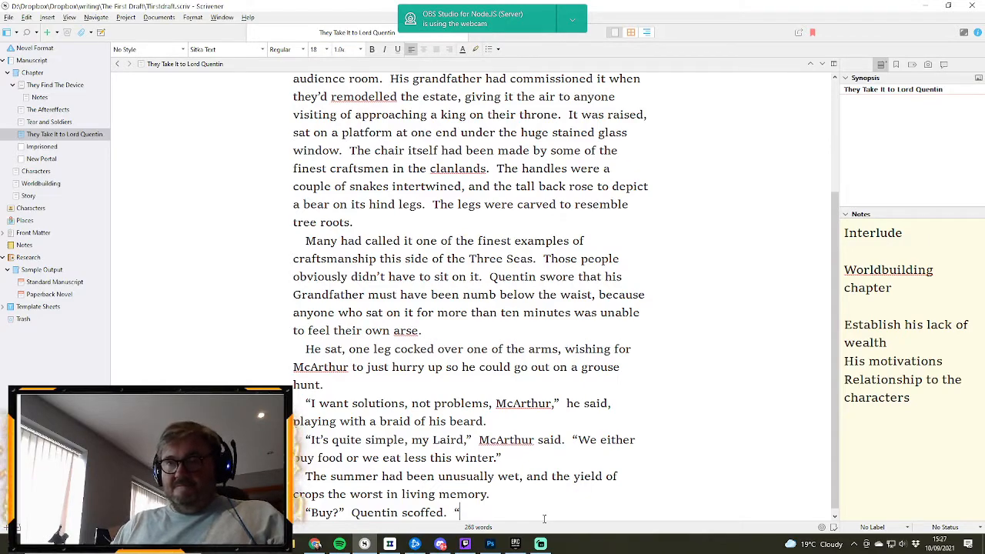
{"action": "type", "text": "W"}
- Continue Quentin's speech after "scoffed." with the quoted line "As if you could find any Laird round here with food to spare."
{"action": "key", "text": "BackSpace"}
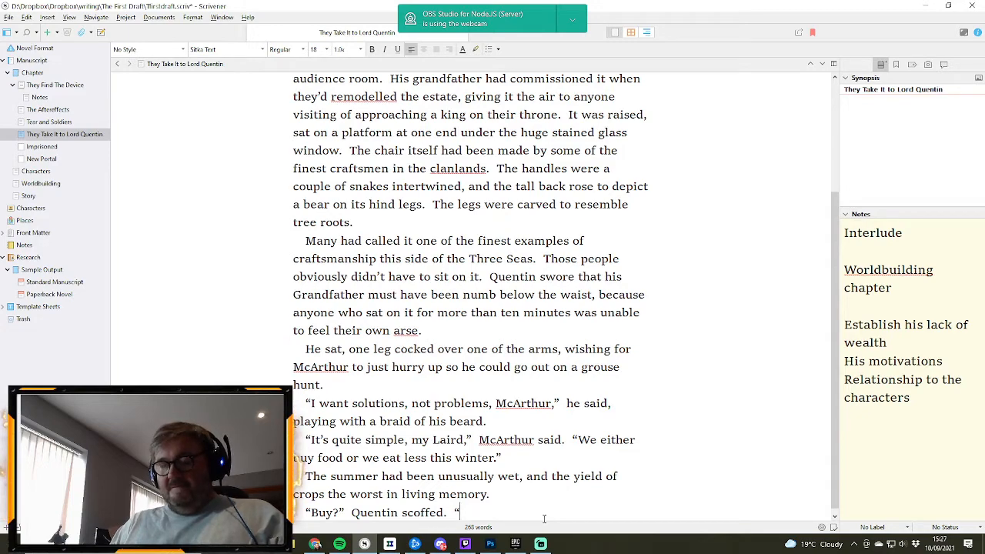
{"action": "type", "text": "As"}
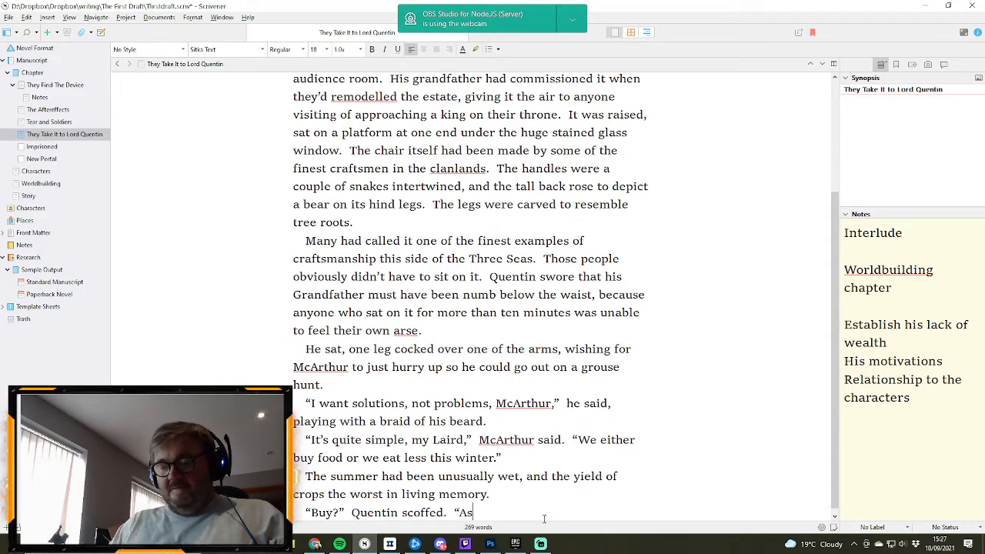
{"action": "type", "text": "if you could find any "}
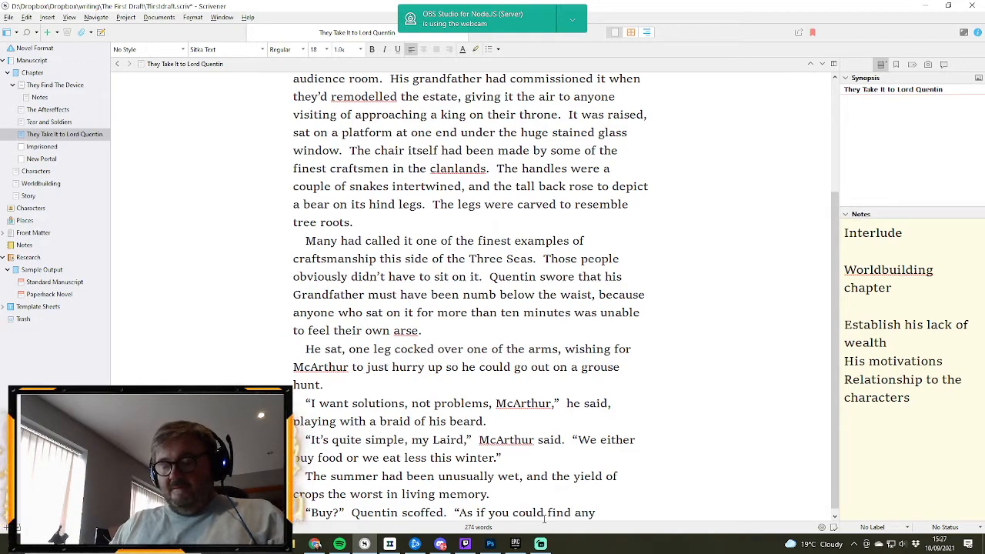
{"action": "type", "text": "Laird"}
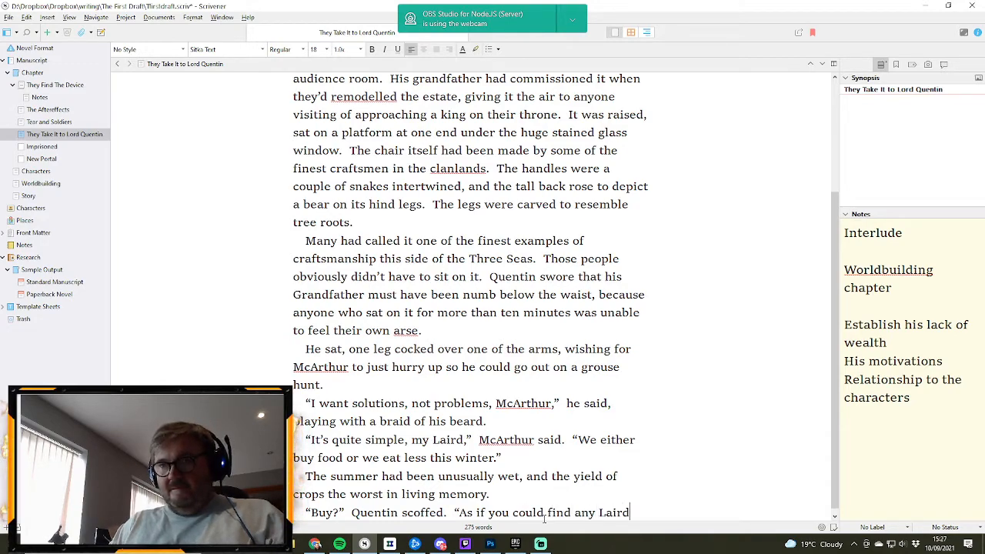
{"action": "type", "text": " round he"}
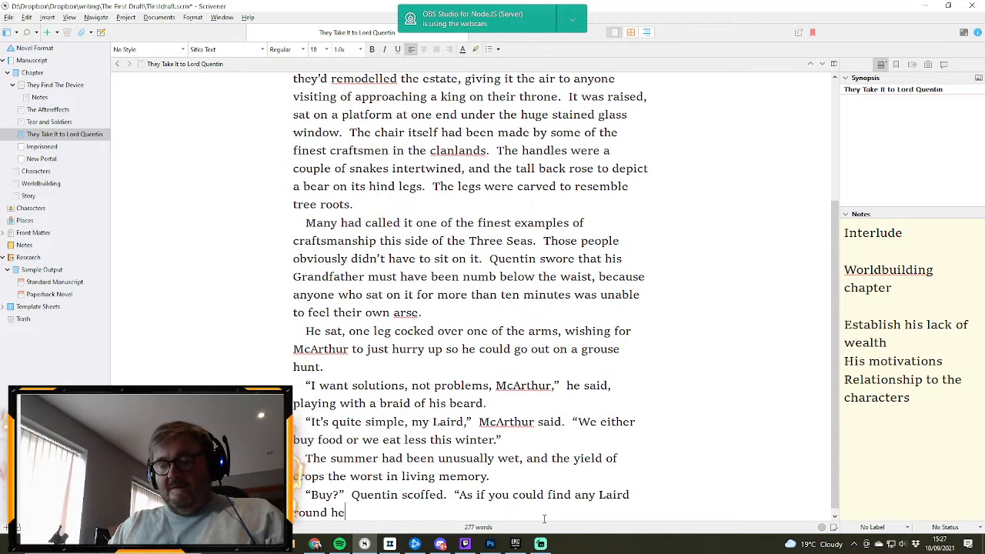
{"action": "type", "text": "re with fo"}
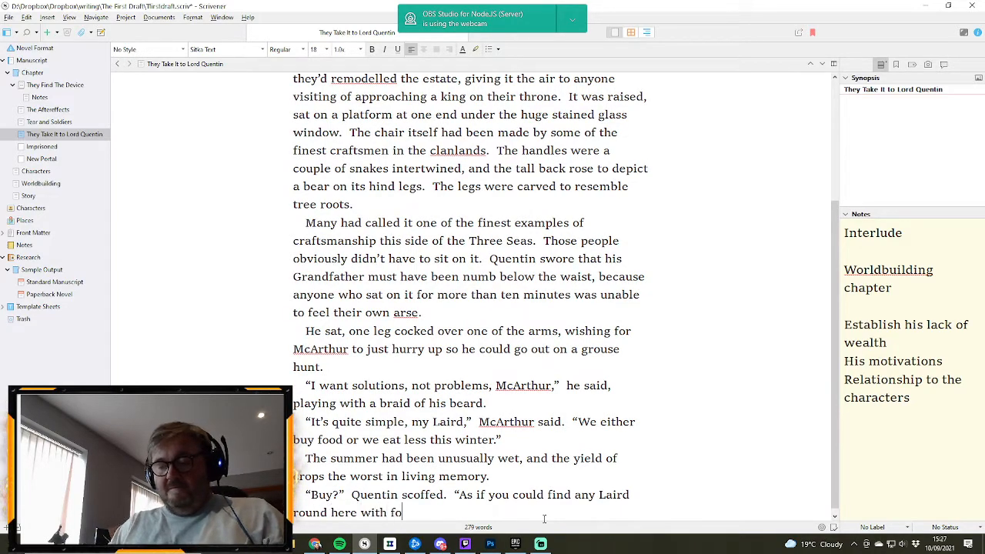
{"action": "type", "text": "od to spare"}
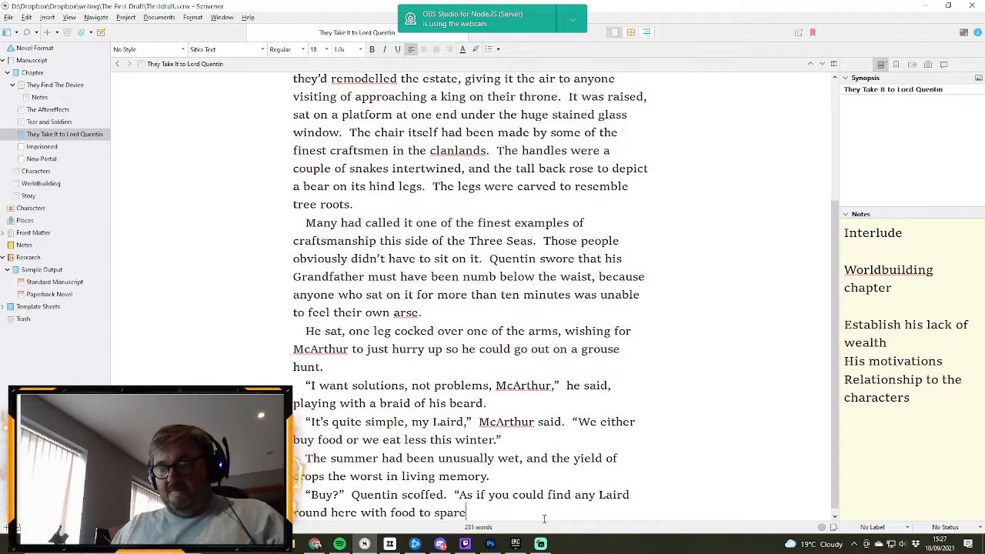
{"action": "type", "text": "."}
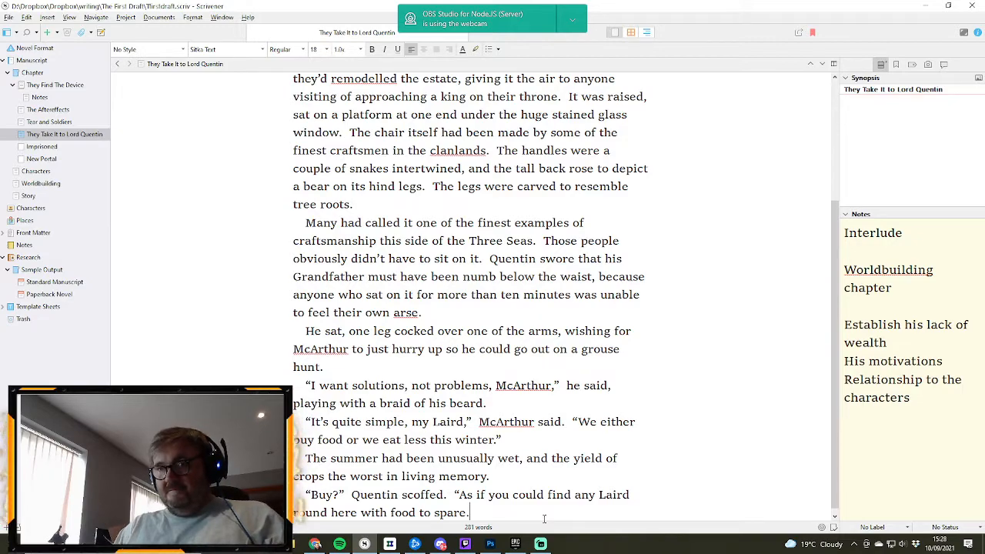
{"action": "type", "text": "\""}
- Start a new paragraph of dialogue with an opening quotation mark and "They had better yeilds in the south, but the"
{"action": "key", "text": "Return"}
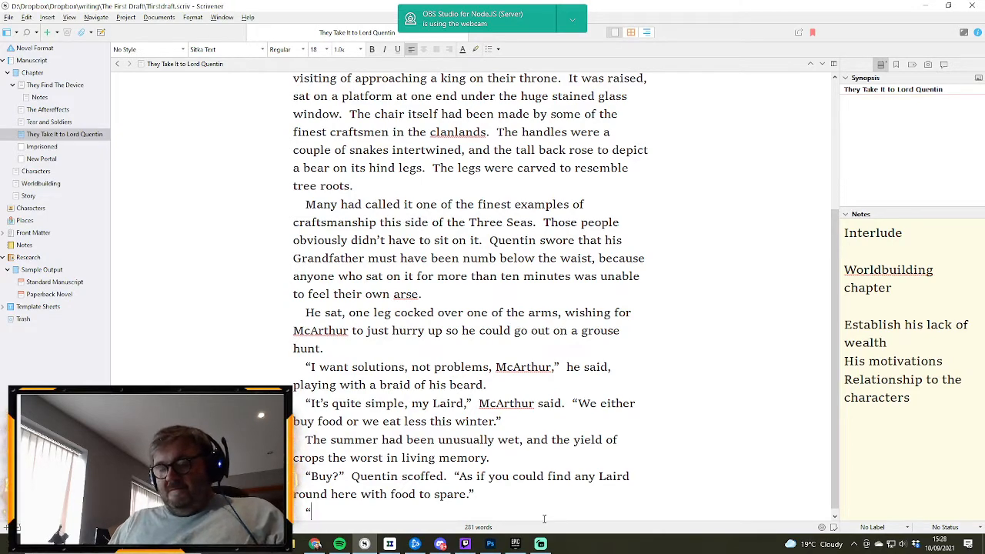
{"action": "type", "text": "\""}
{"action": "type", "text": "T"}
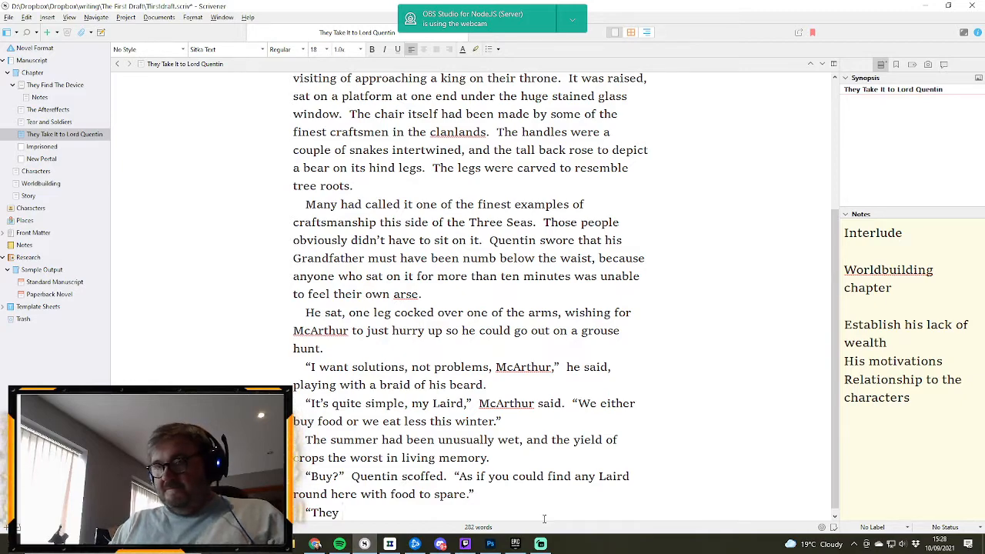
{"action": "type", "text": "hey h"}
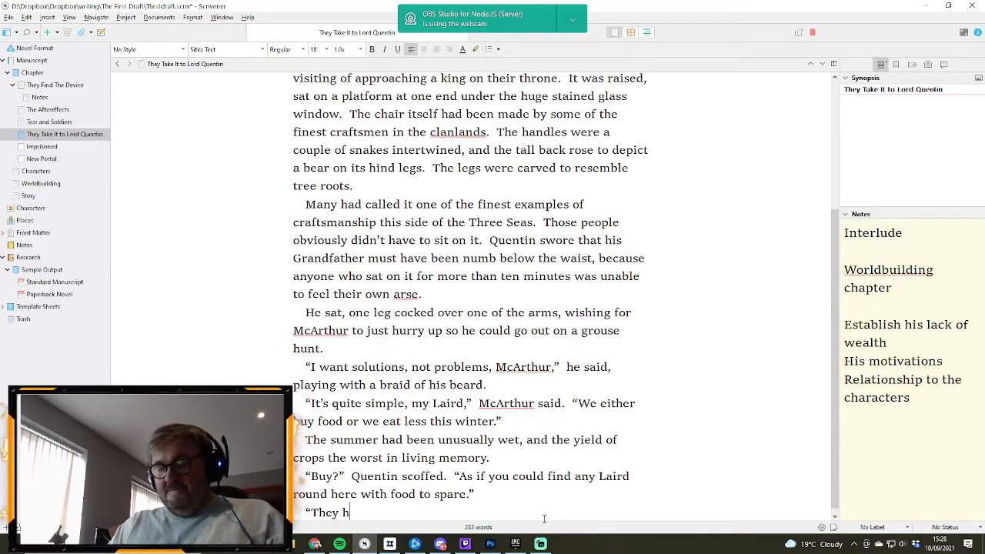
{"action": "type", "text": "ad better yeif"}
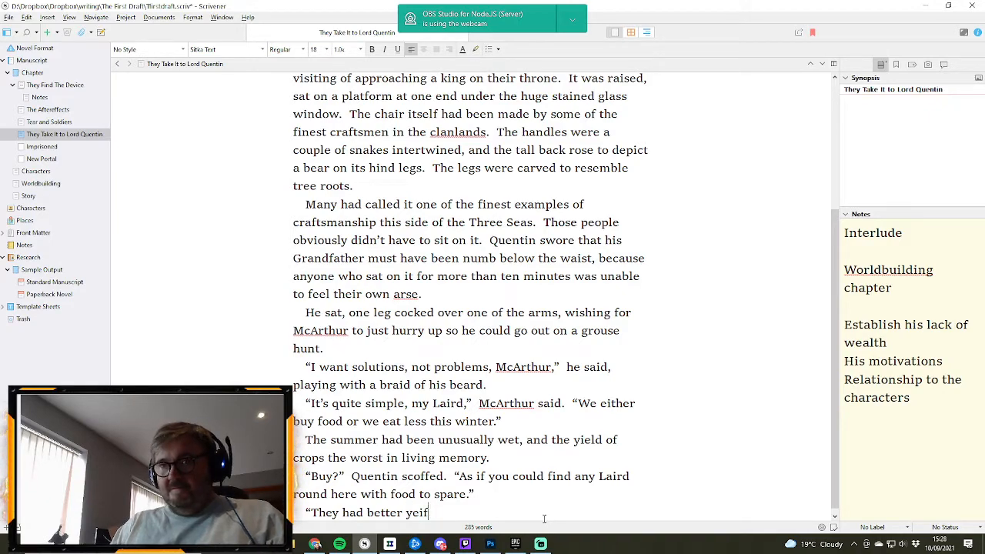
{"action": "key", "text": "BackSpace"}
{"action": "type", "text": "lds in"}
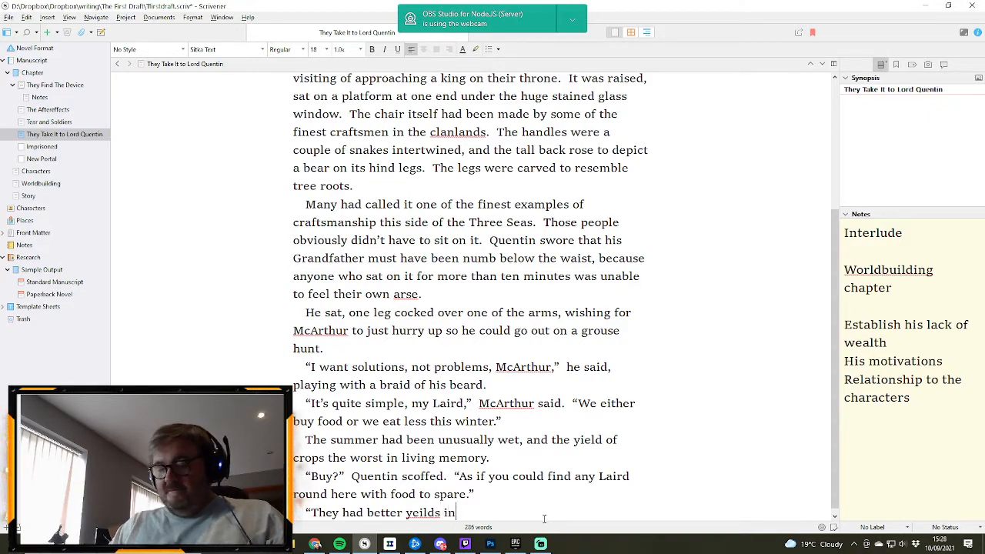
{"action": "type", "text": " the south, but"}
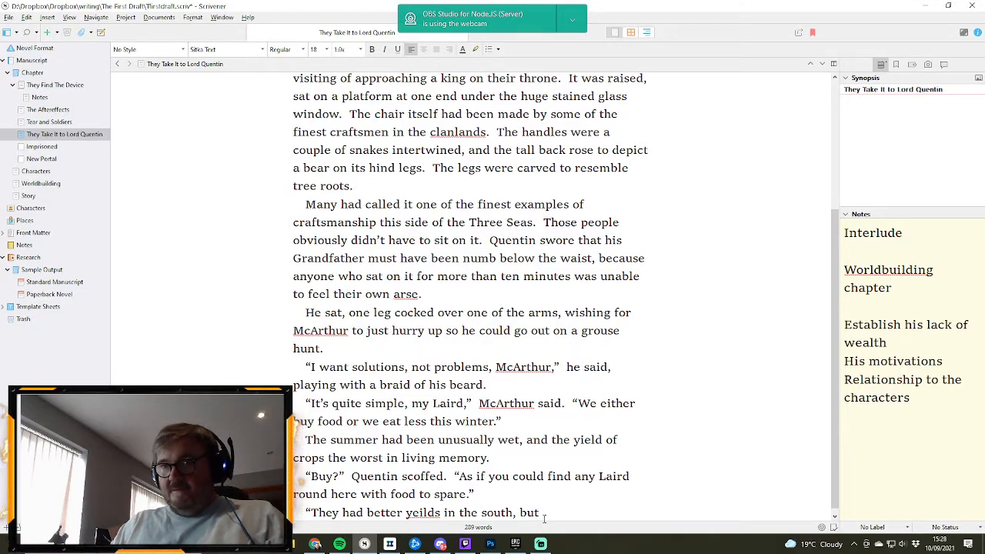
{"action": "type", "text": " the"}
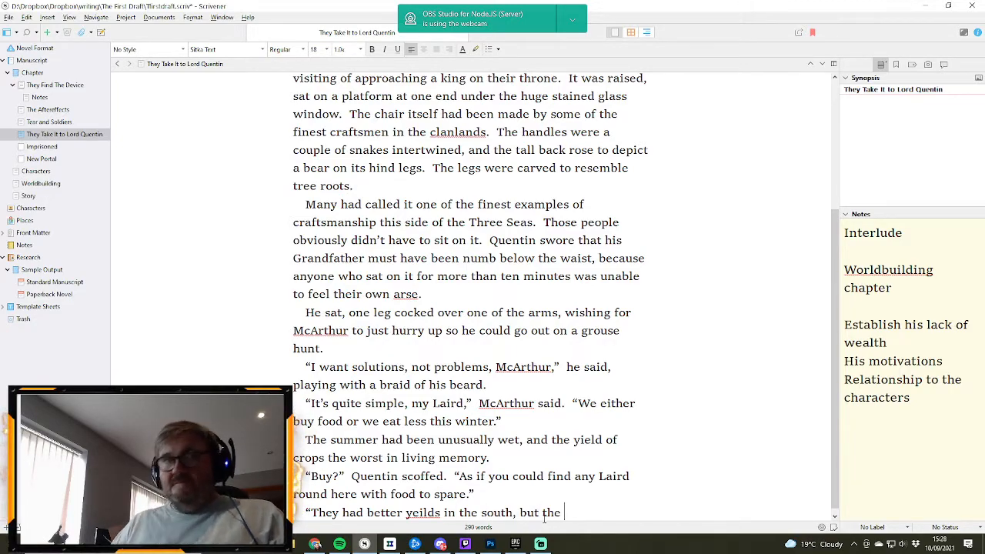
- Correct the misspelled "yeilds" to the suggested spelling "yields" in the last paragraph
{"action": "left_click", "coordinate": [428, 512]}
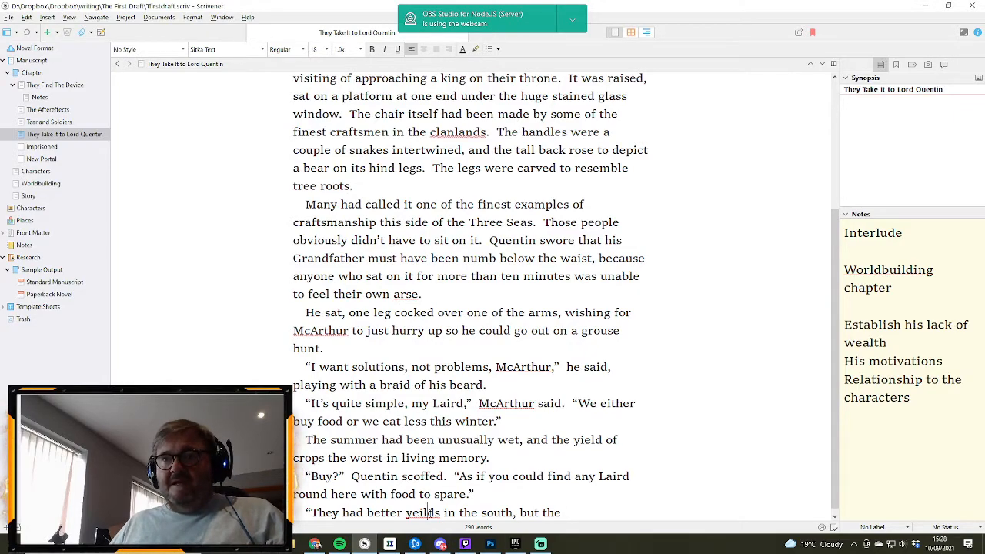
{"action": "right_click", "coordinate": [416, 512]}
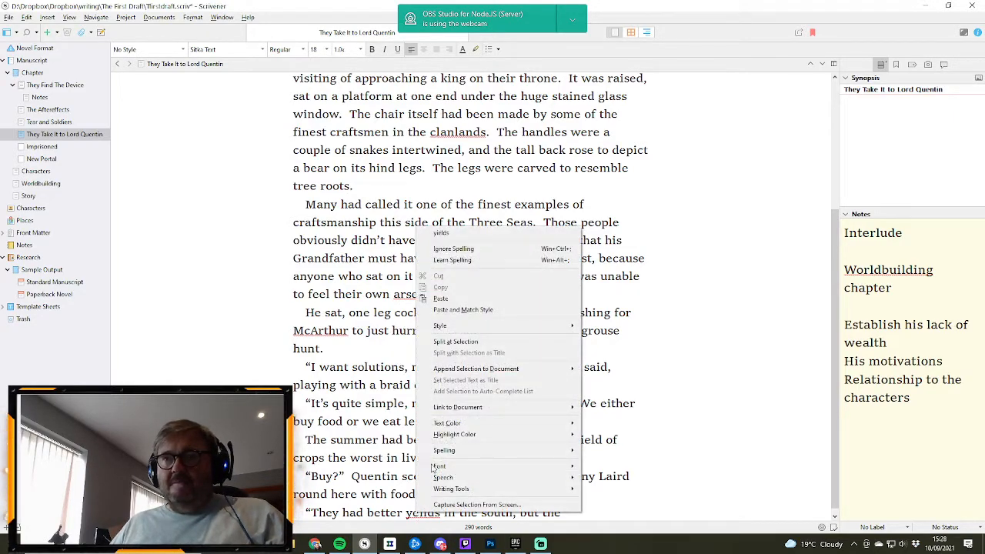
{"action": "left_click", "coordinate": [443, 233]}
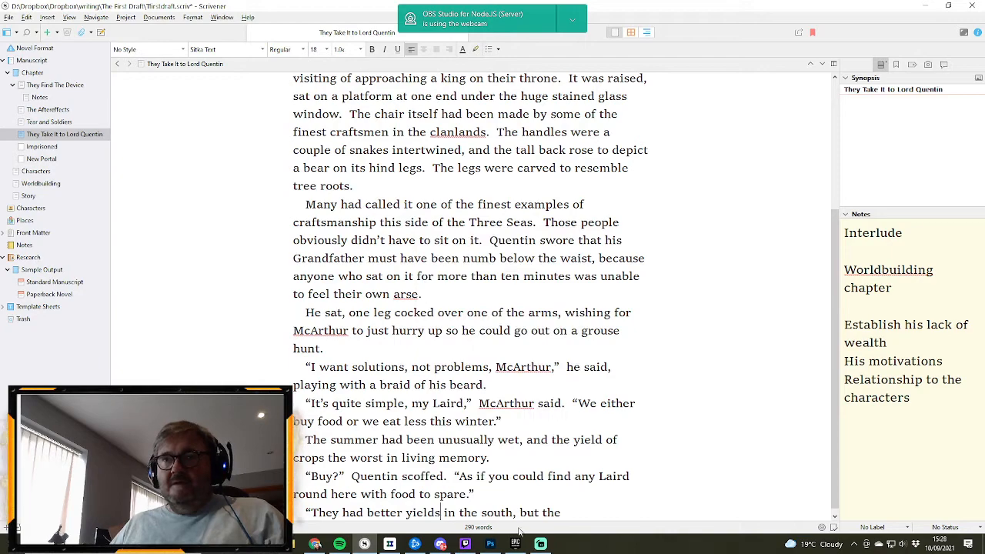
- Finish the sentence after "but the" with "demand means that prices are high." and close the quotation
{"action": "left_click", "coordinate": [570, 511]}
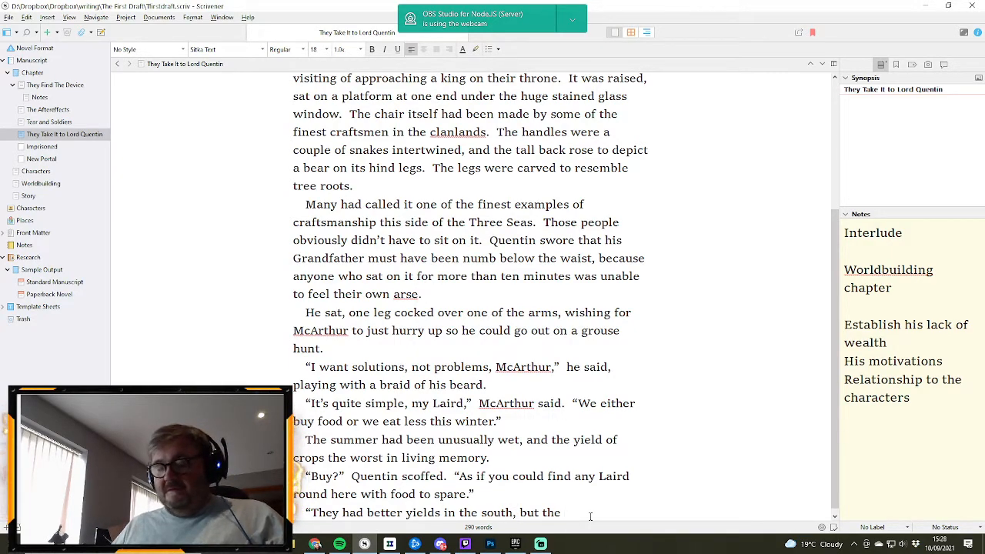
{"action": "type", "text": "demand mea"}
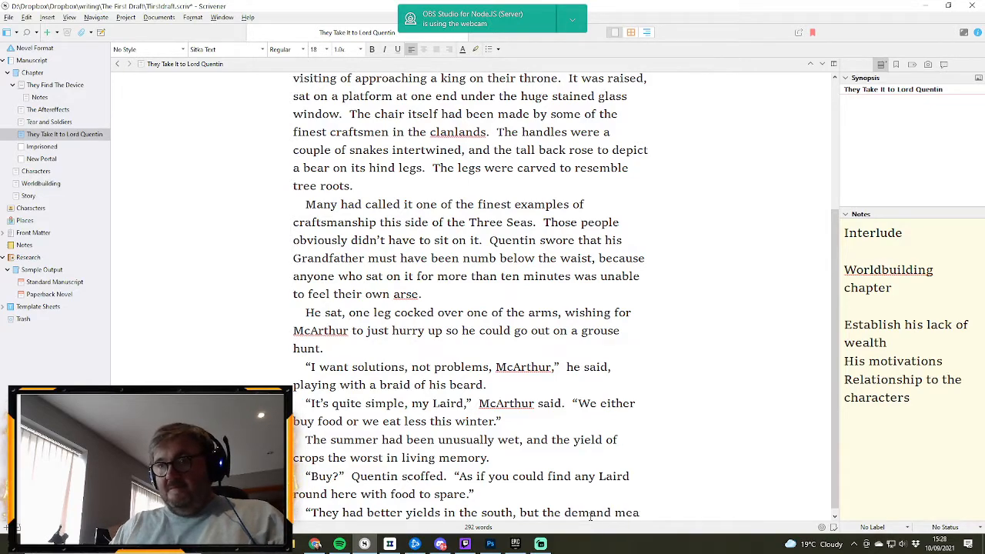
{"action": "type", "text": "ns that pri"}
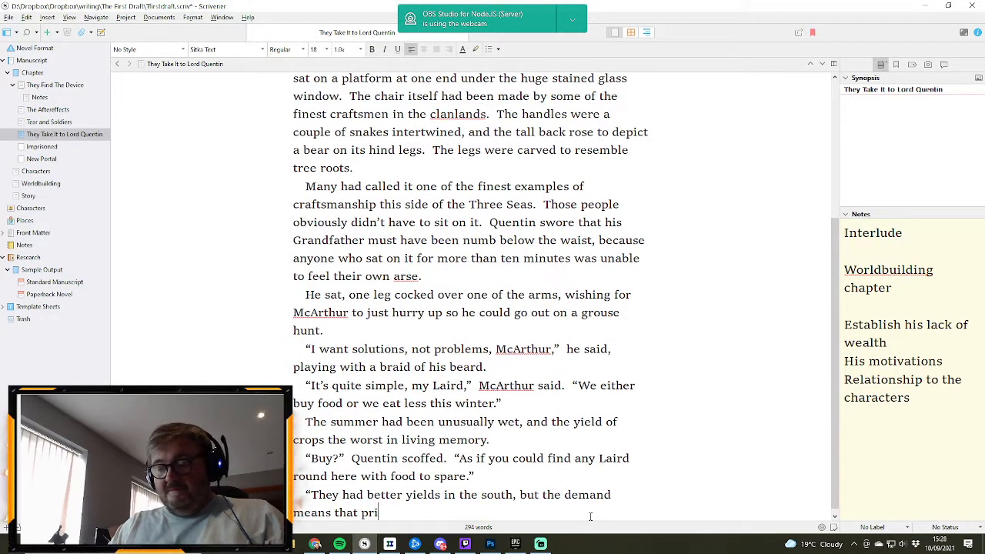
{"action": "type", "text": "ces are high.\""}
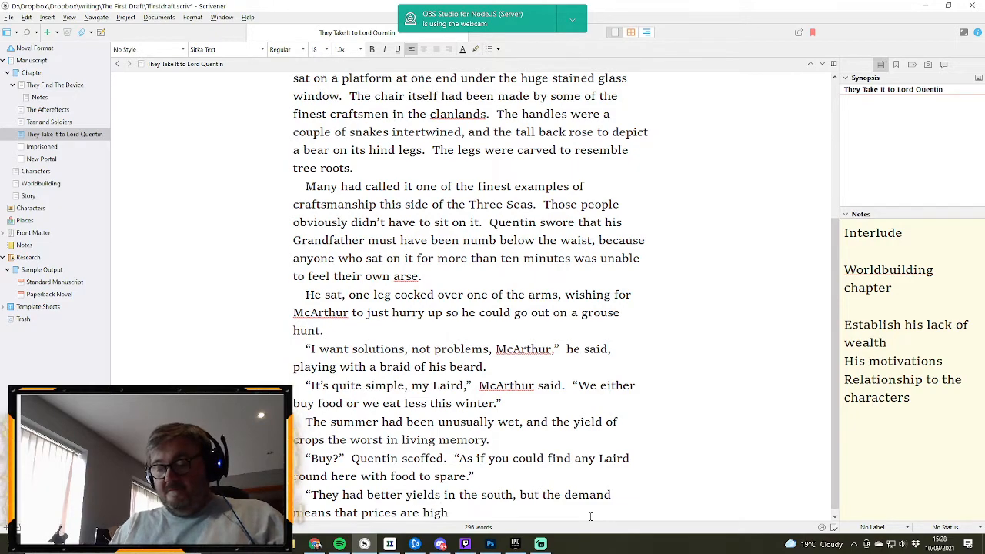
- Start a new paragraph of narration after the line about high prices with "Quentin did not have money to spare"
{"action": "key", "text": "Return"}
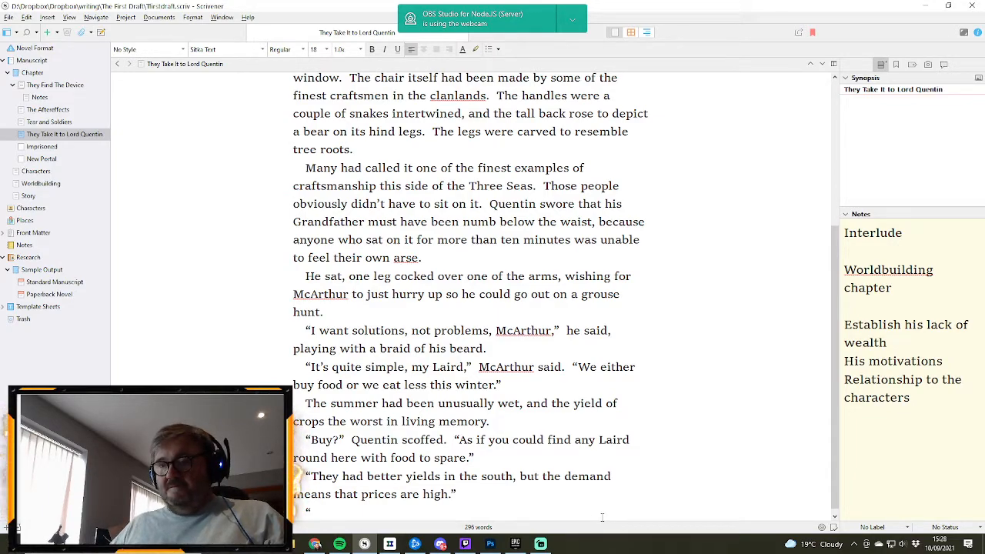
{"action": "key", "text": "BackSpace"}
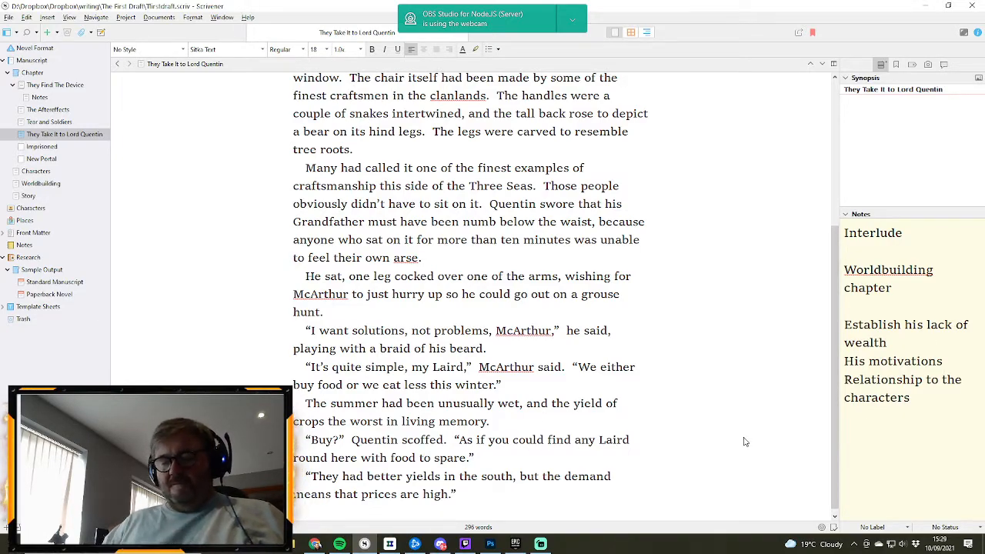
{"action": "key", "text": "Return"}
{"action": "type", "text": "Quen"}
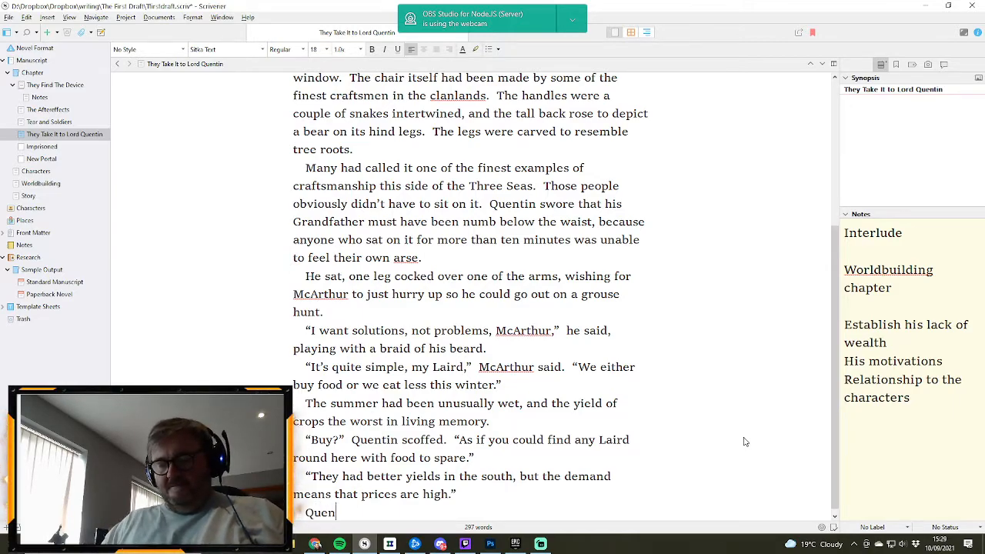
{"action": "type", "text": "tin did not "}
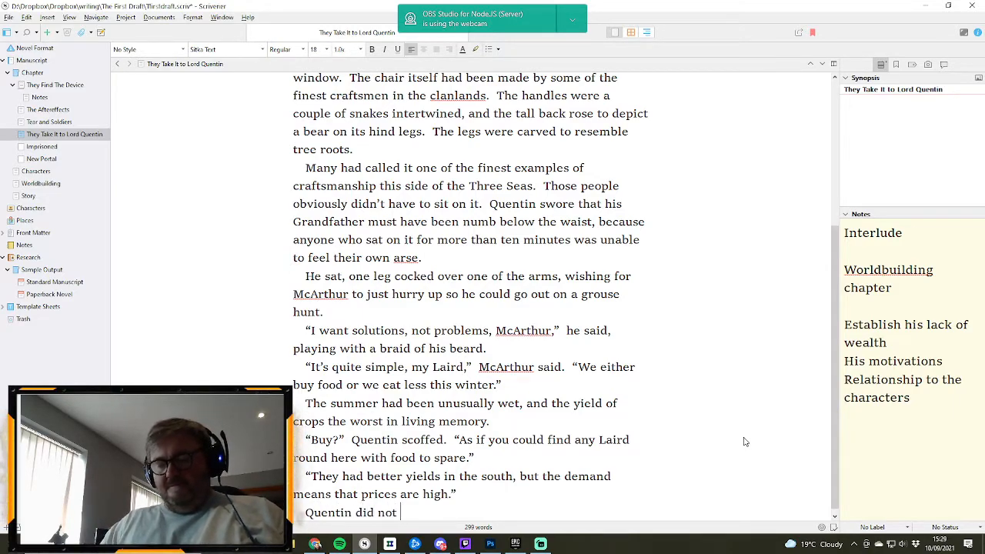
{"action": "type", "text": "have money to"}
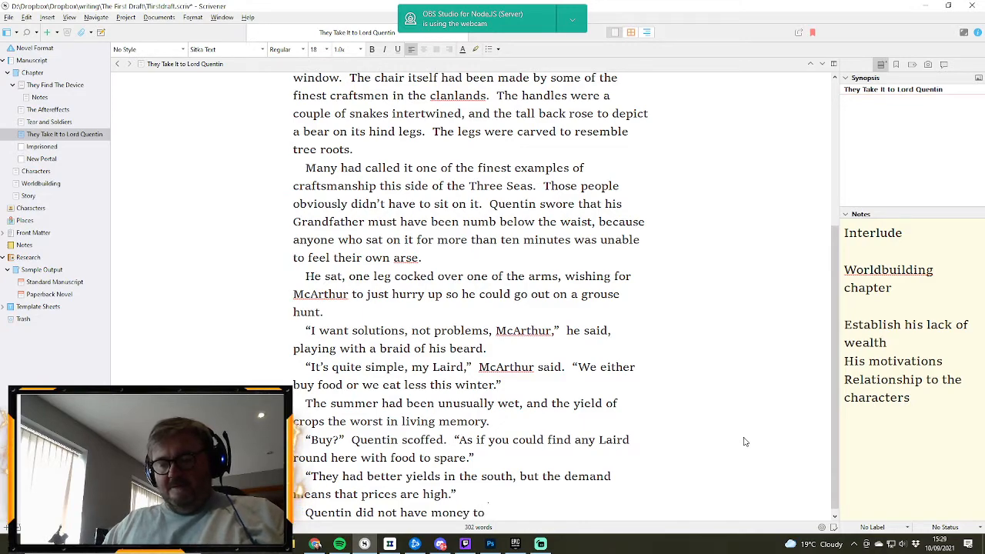
{"action": "type", "text": " spare"}
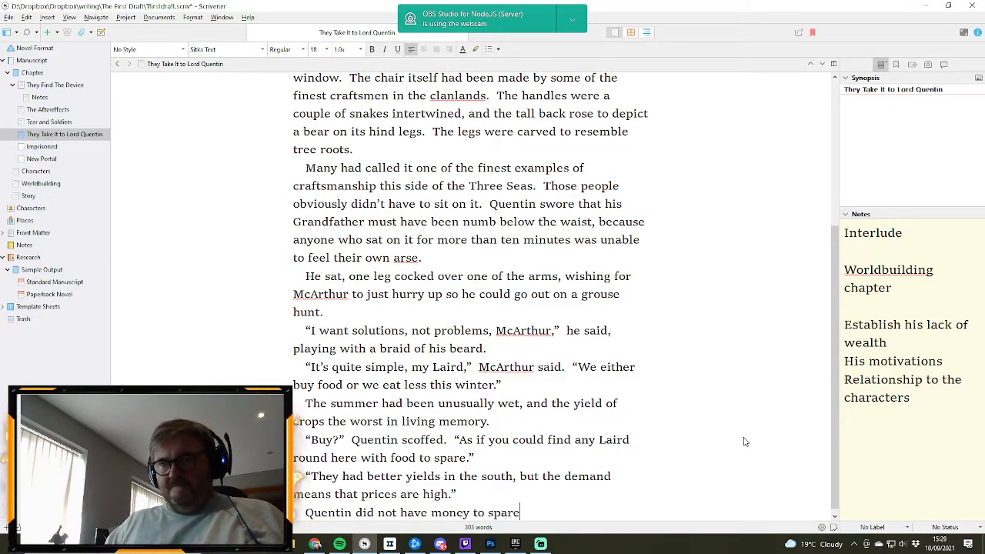
{"action": "type", "text": ".  As es"}
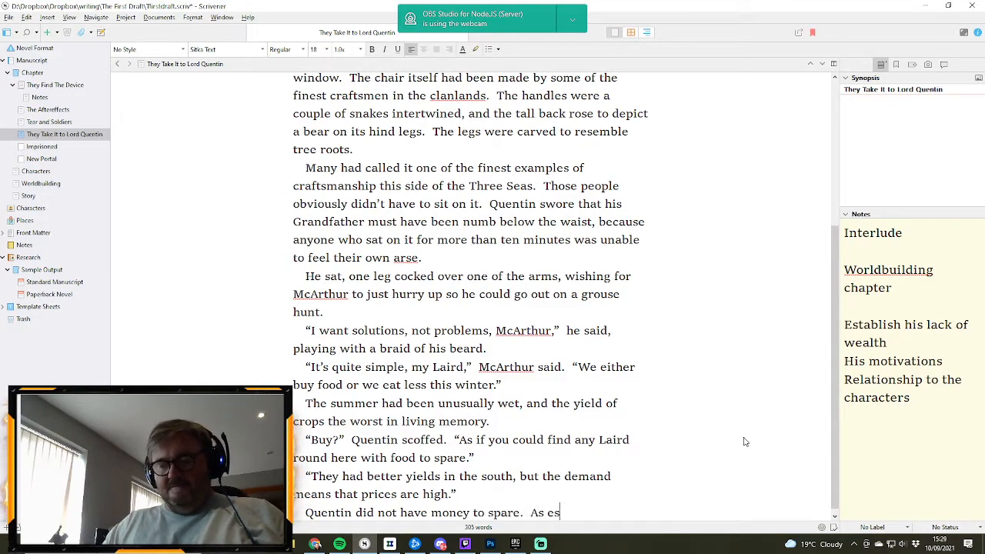
{"action": "type", "text": "tates went,"}
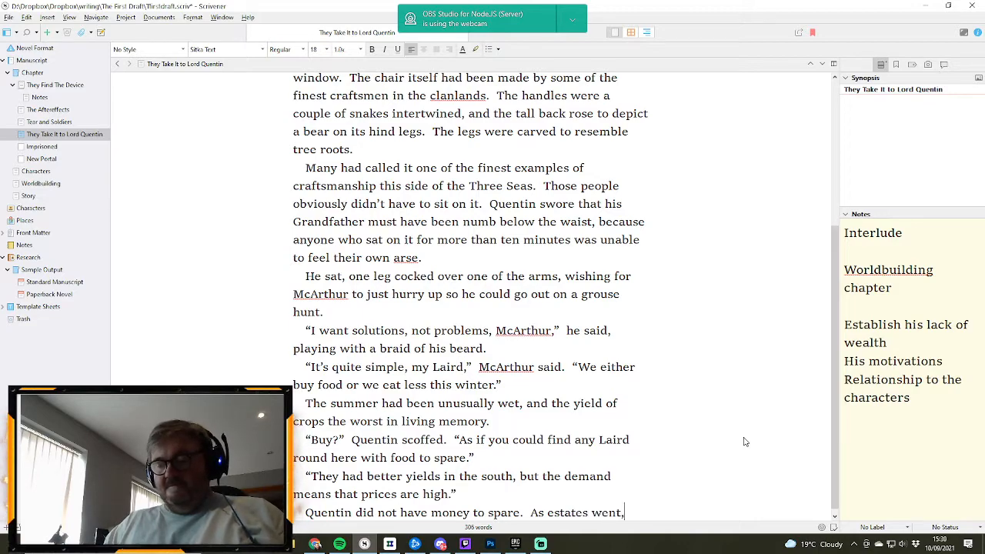
{"action": "type", "text": " his w"}
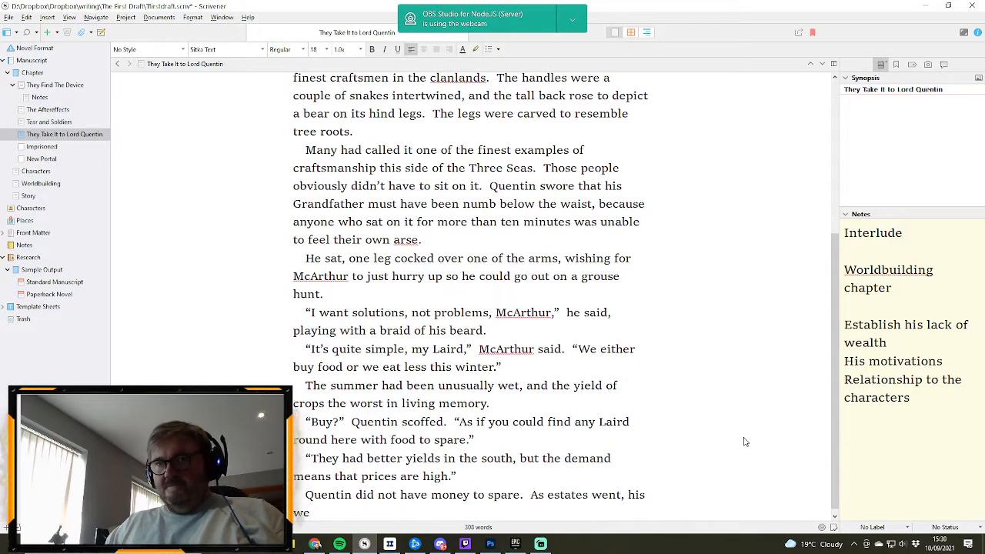
{"action": "type", "text": "as one of "}
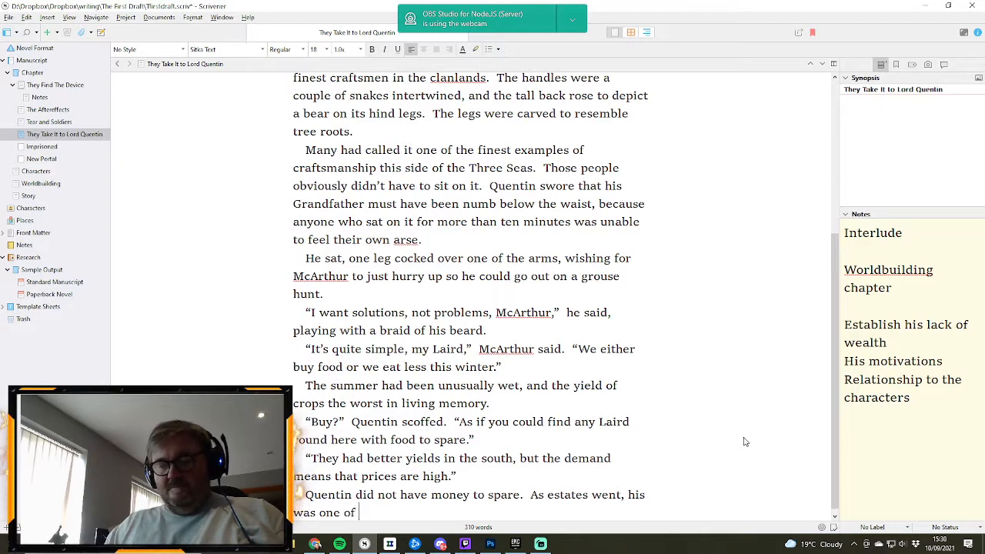
{"action": "type", "text": "the poorest"}
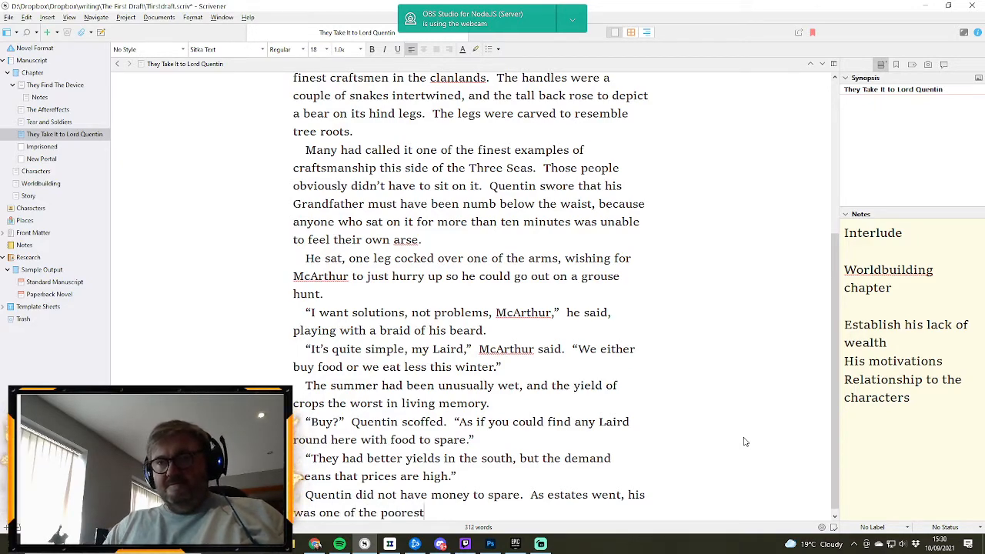
{"action": "type", "text": ".  "}
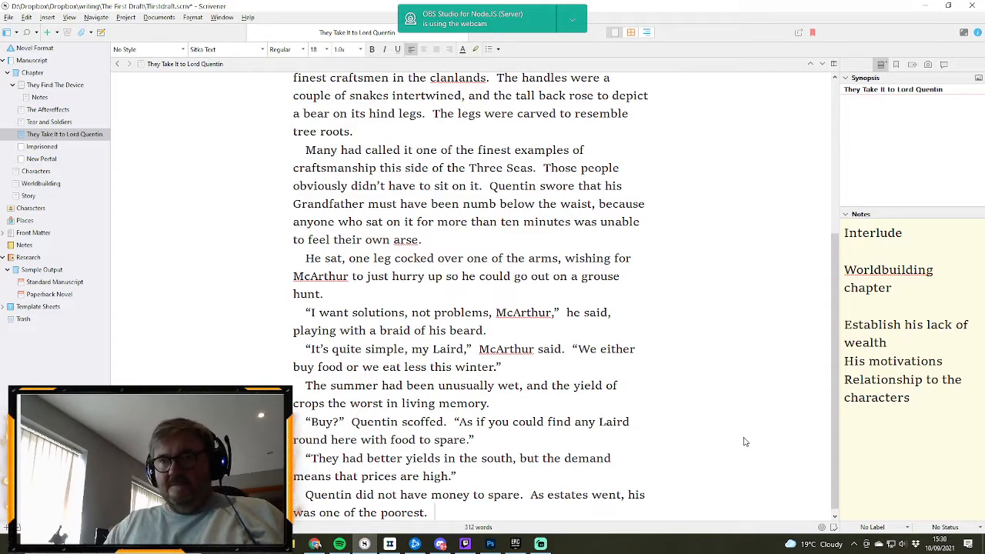
{"action": "type", "text": "He had"}
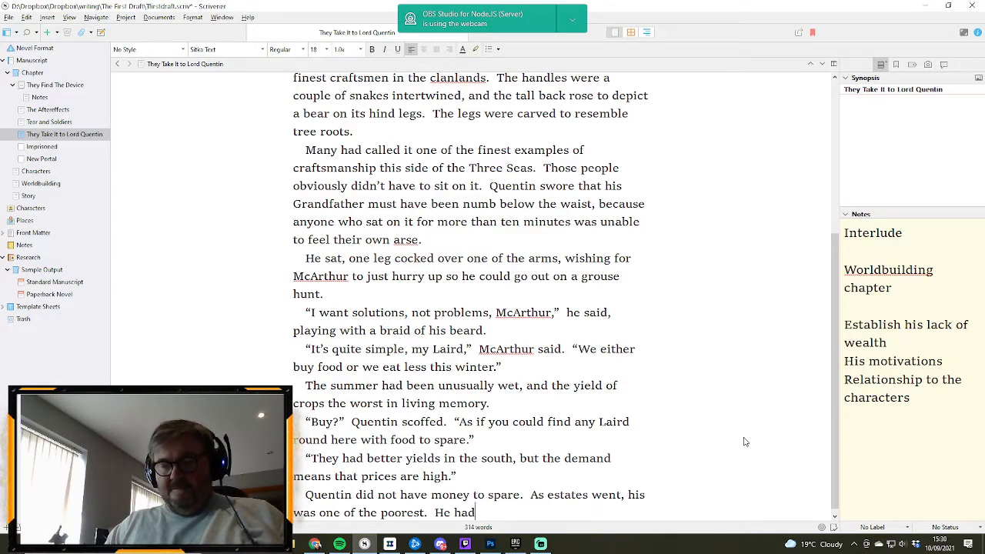
{"action": "type", "text": " a bloody g"}
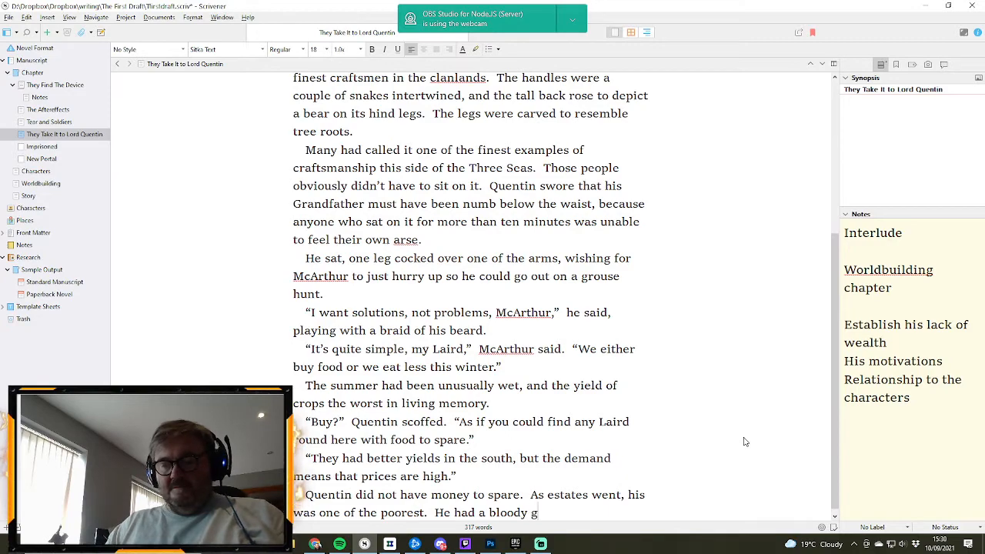
{"action": "type", "text": "reat mount"}
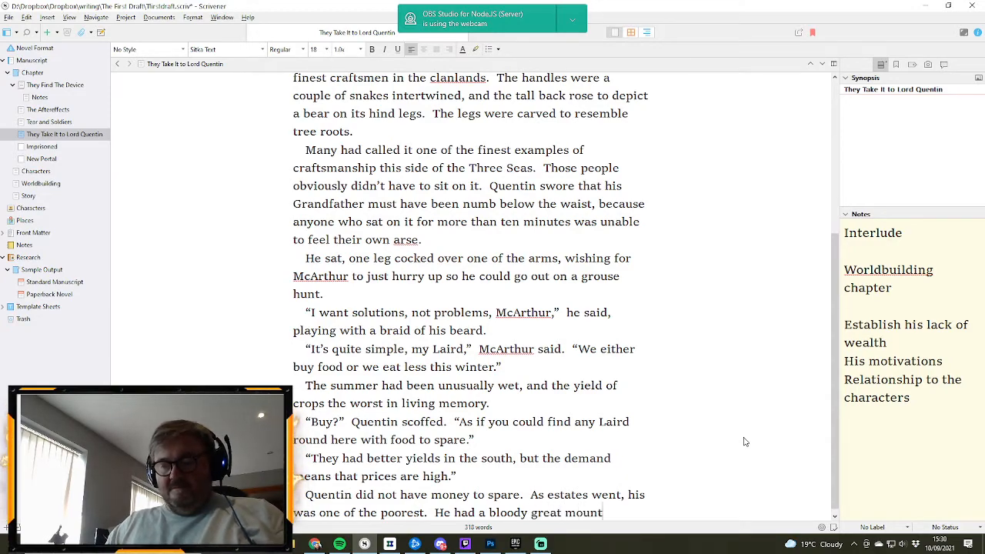
{"action": "type", "text": "ain range t"}
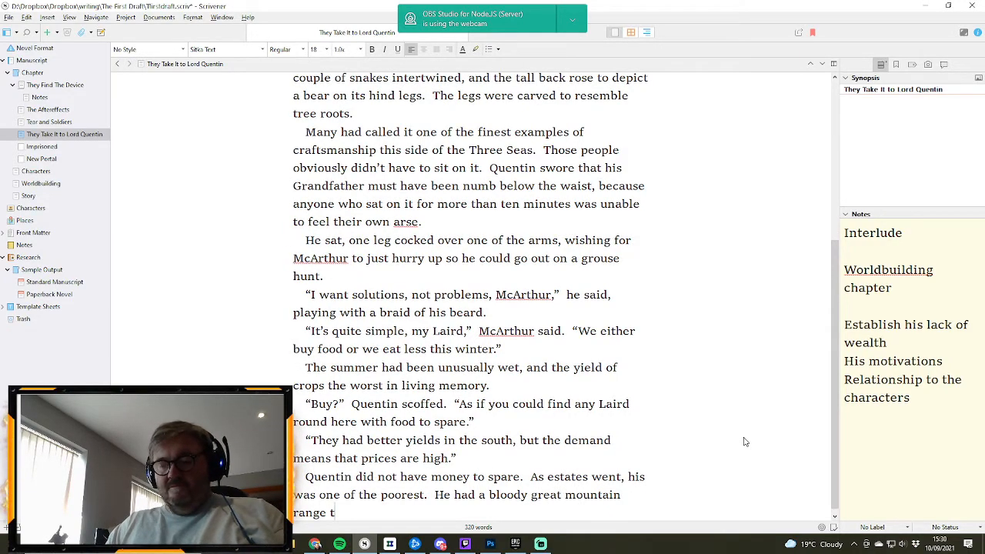
{"action": "type", "text": "hrough the cent"}
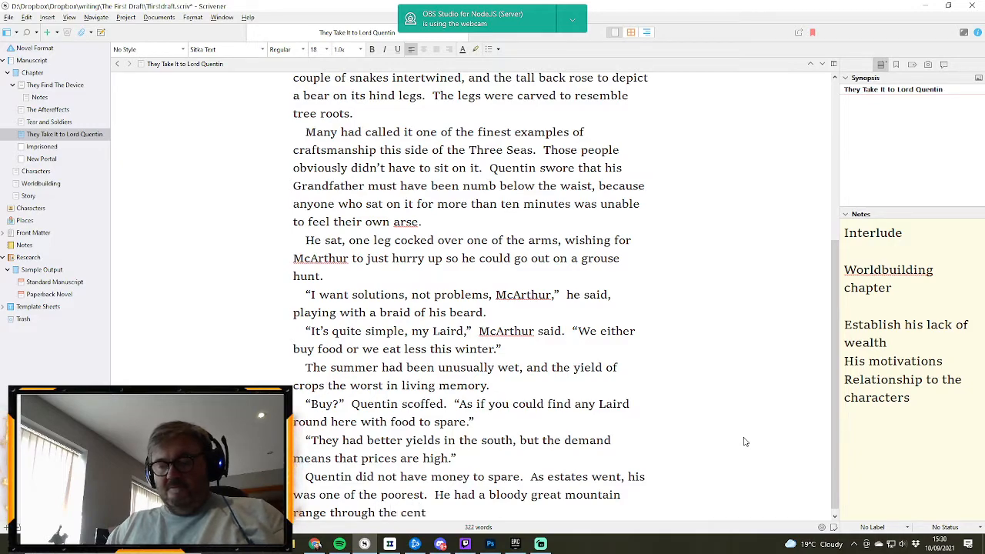
{"action": "type", "text": "re of his e"}
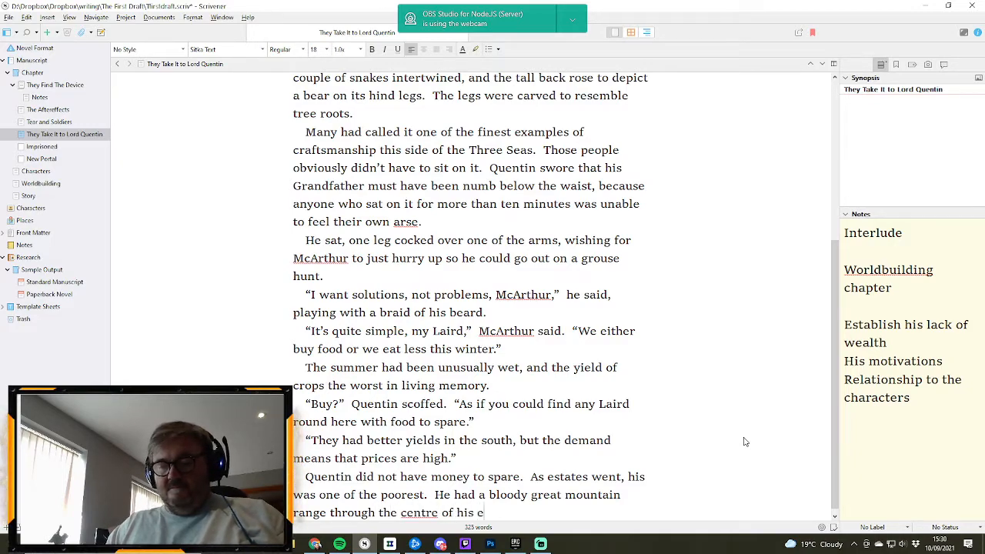
{"action": "type", "text": "state and"}
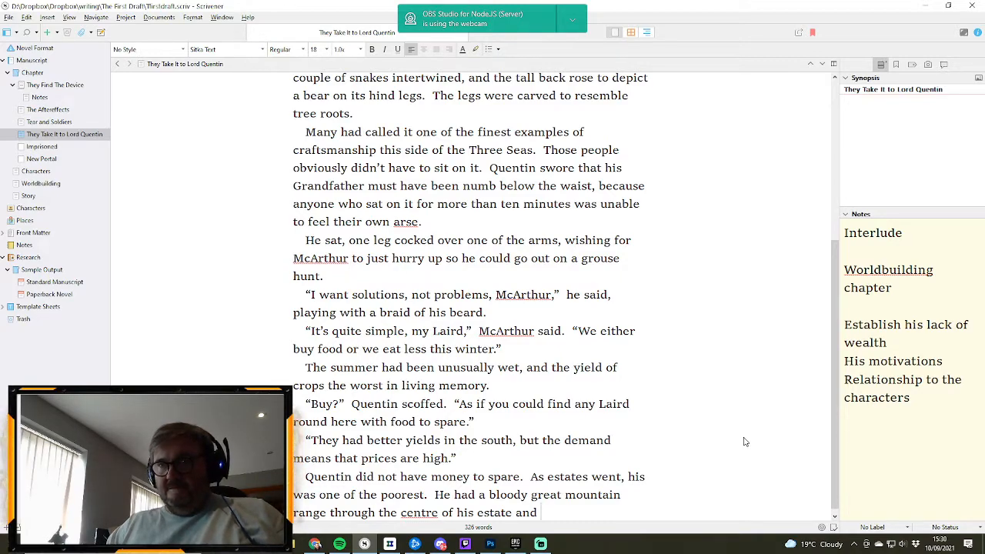
- Complete the mountain range sentence after "estate and" with "the land the otherside was practically unfarmable."
{"action": "type", "text": "the "}
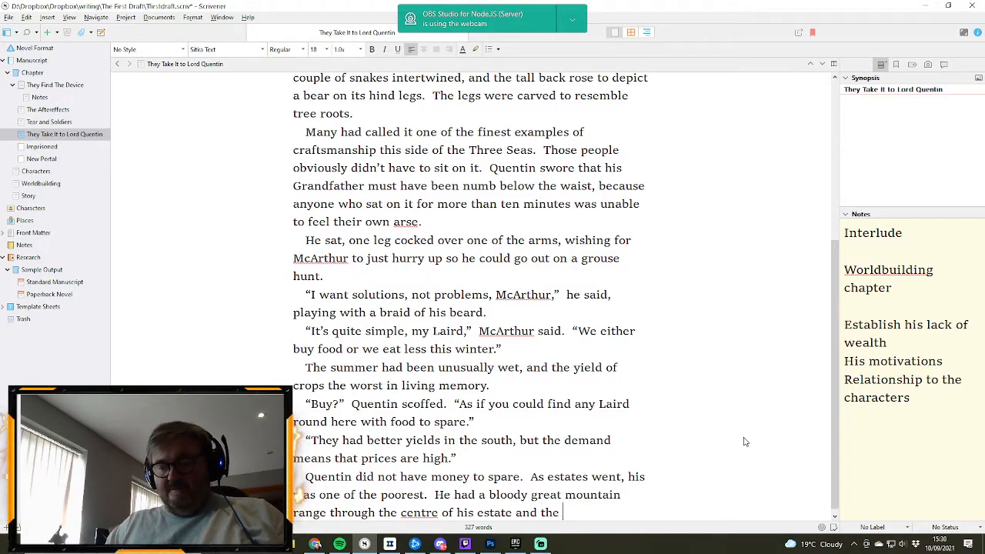
{"action": "type", "text": "land the othersi"}
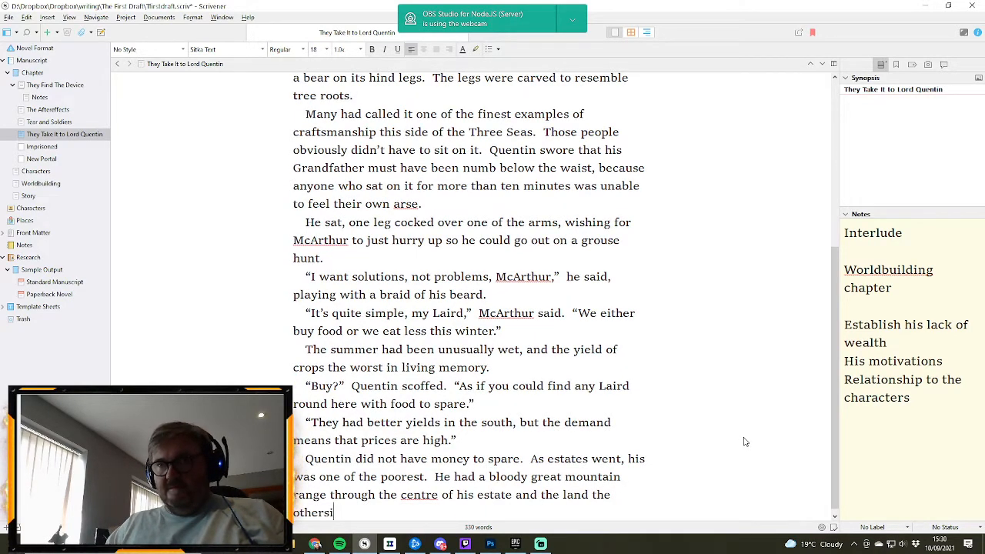
{"action": "type", "text": "de was"}
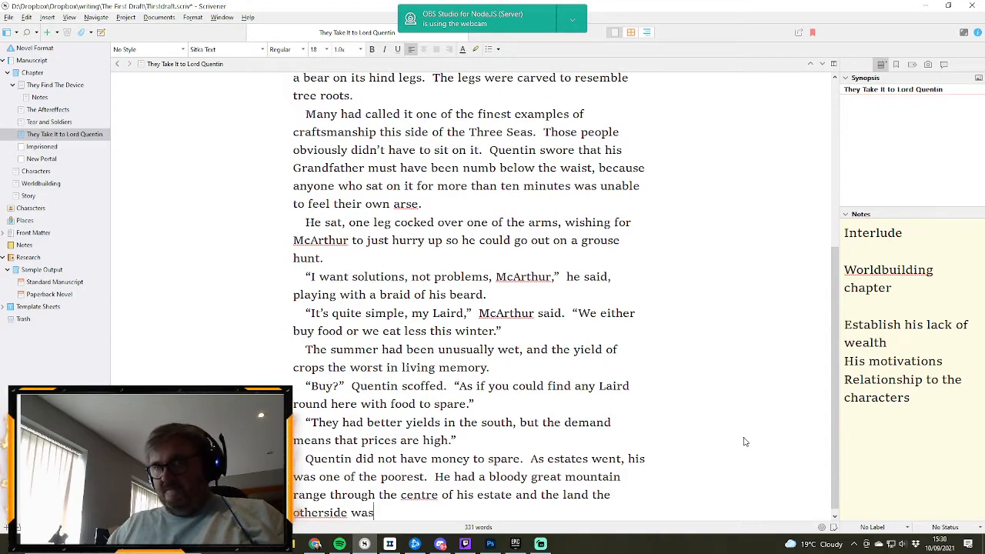
{"action": "type", "text": " practic"}
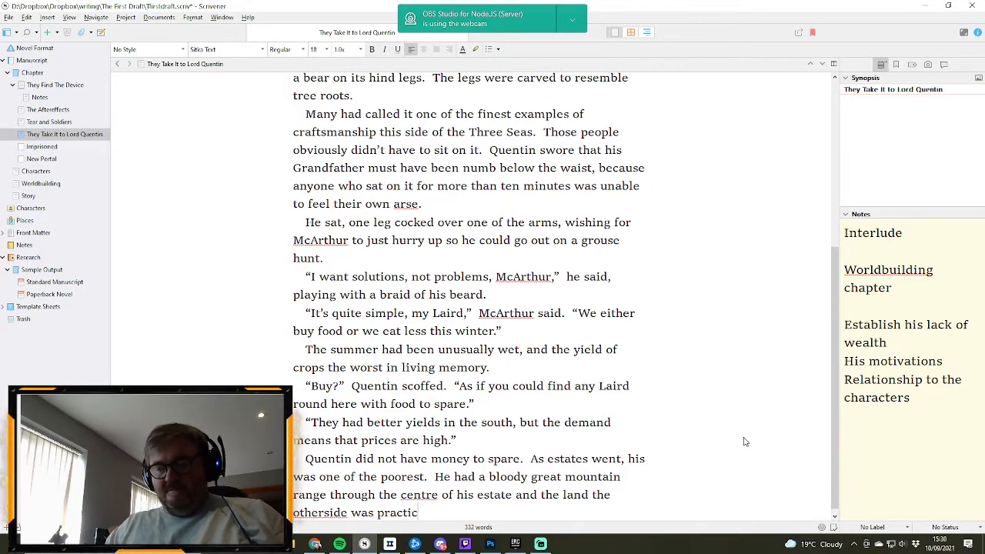
{"action": "type", "text": "ally unfa"}
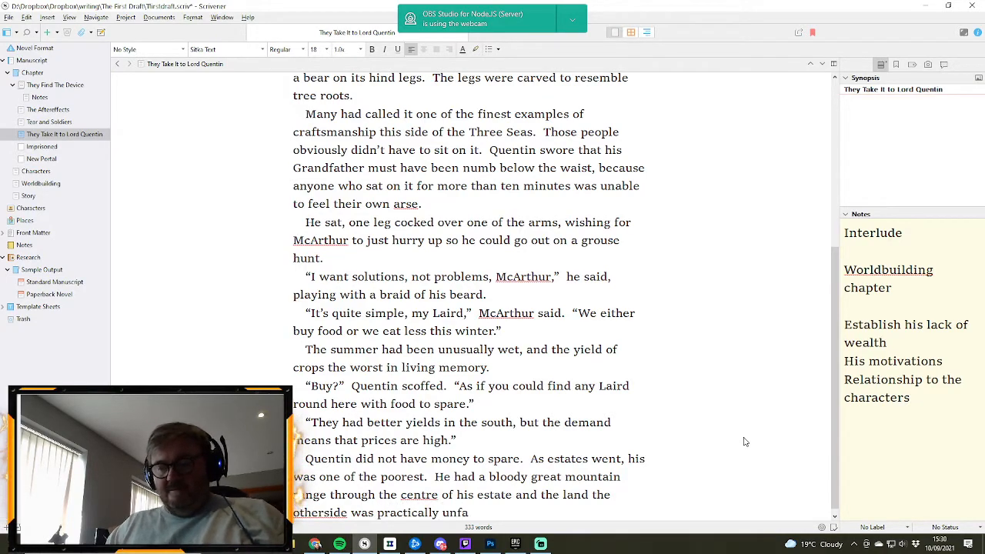
{"action": "type", "text": "rmable."}
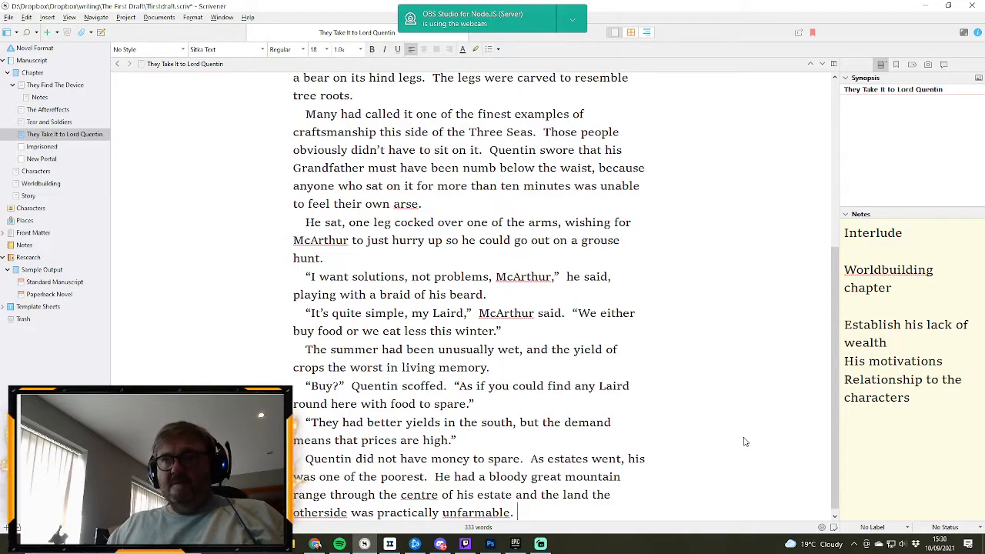
{"action": "type", "text": "  Le"}
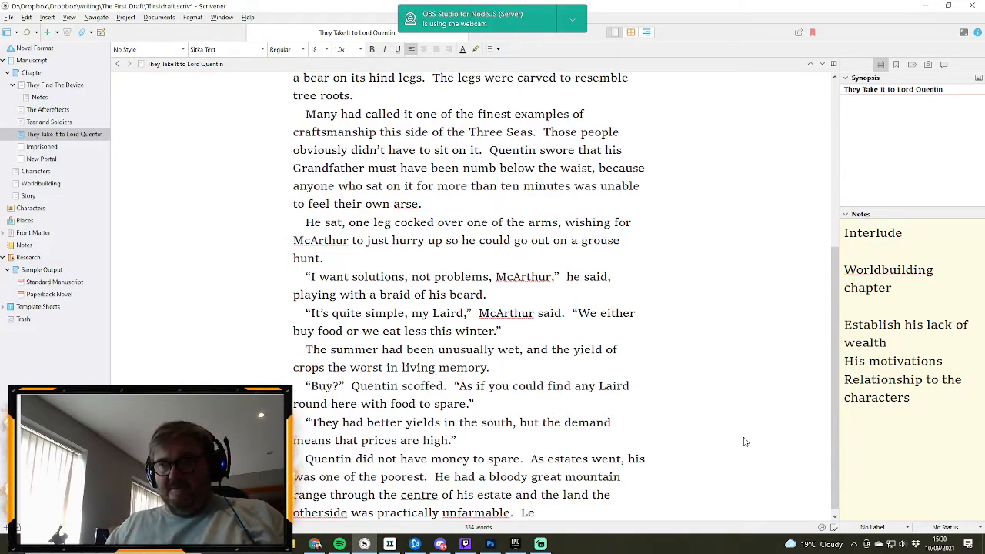
{"action": "type", "text": "ave it to"}
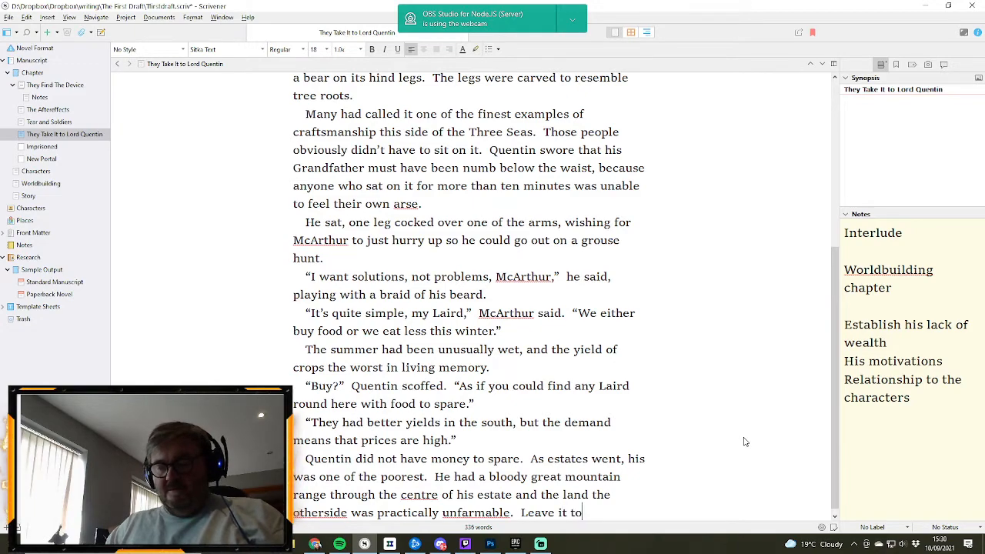
{"action": "type", "text": " the"}
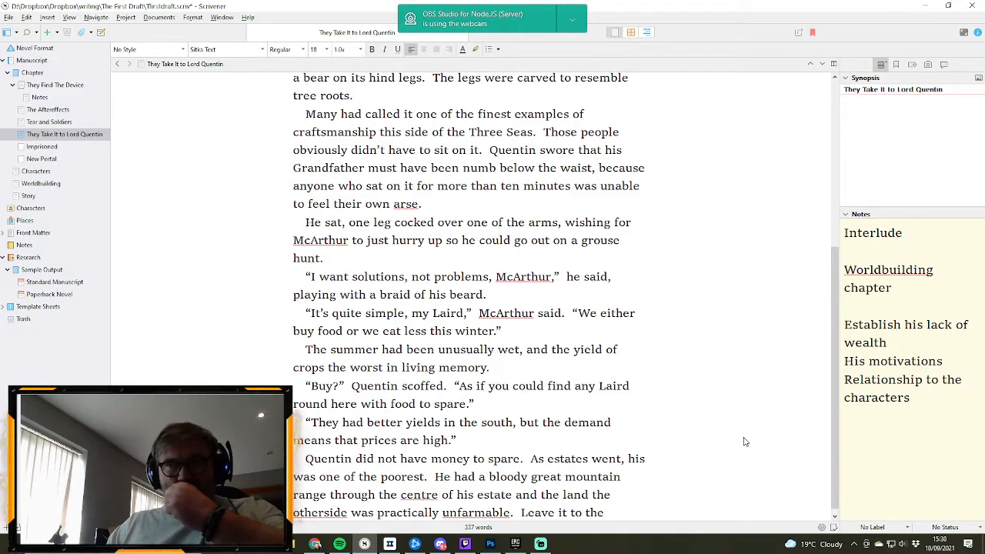
{"action": "type", "text": " poacher"}
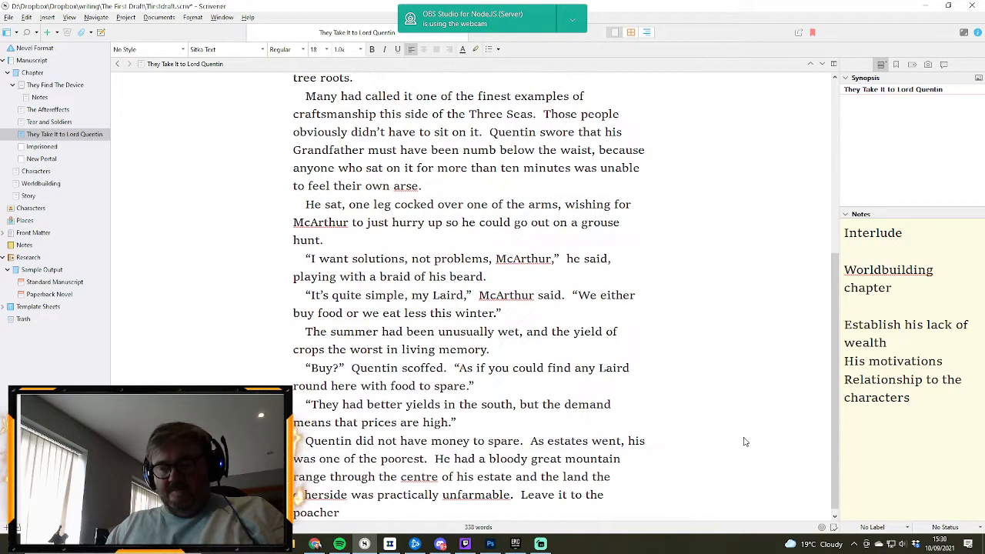
{"action": "type", "text": "s and"}
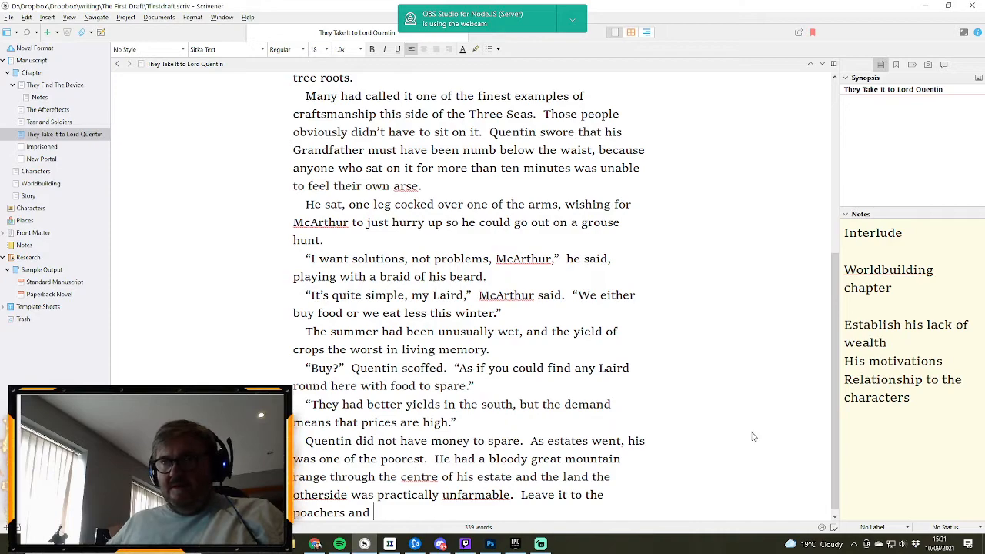
- Replace "Leave" with "He had been content to leave" and extend the sentence to "it to the poachers and reprobates"
{"action": "double_click", "coordinate": [533, 495]}
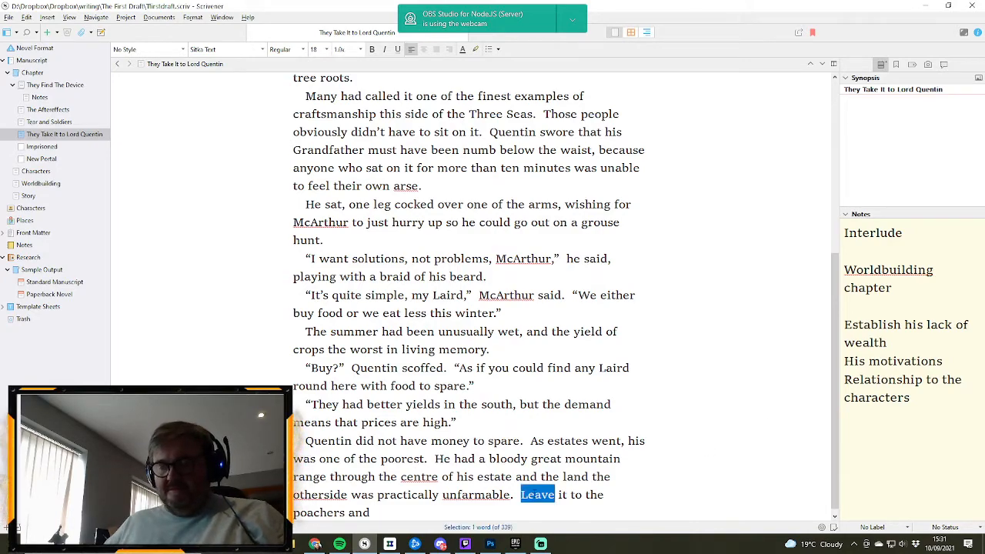
{"action": "type", "text": "He had been"}
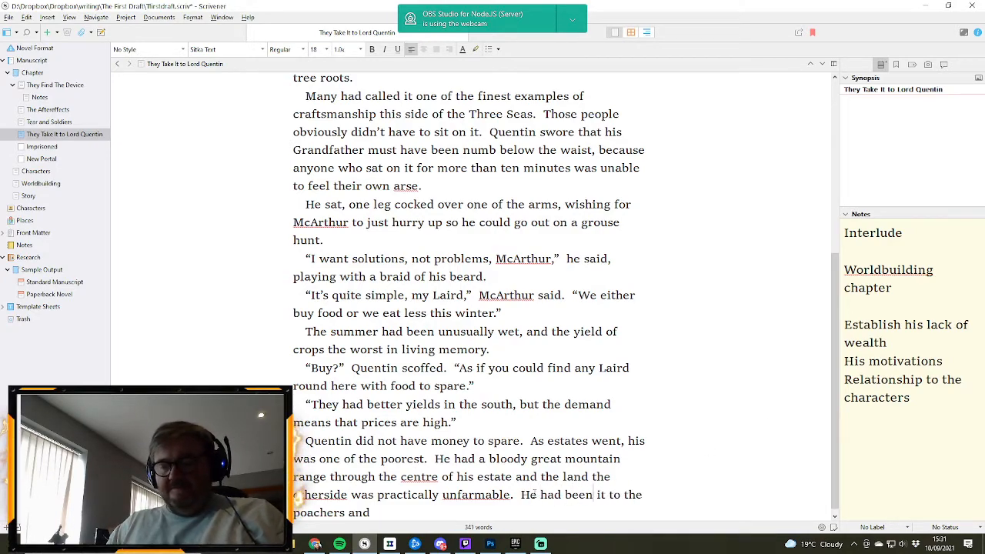
{"action": "type", "text": " content t"}
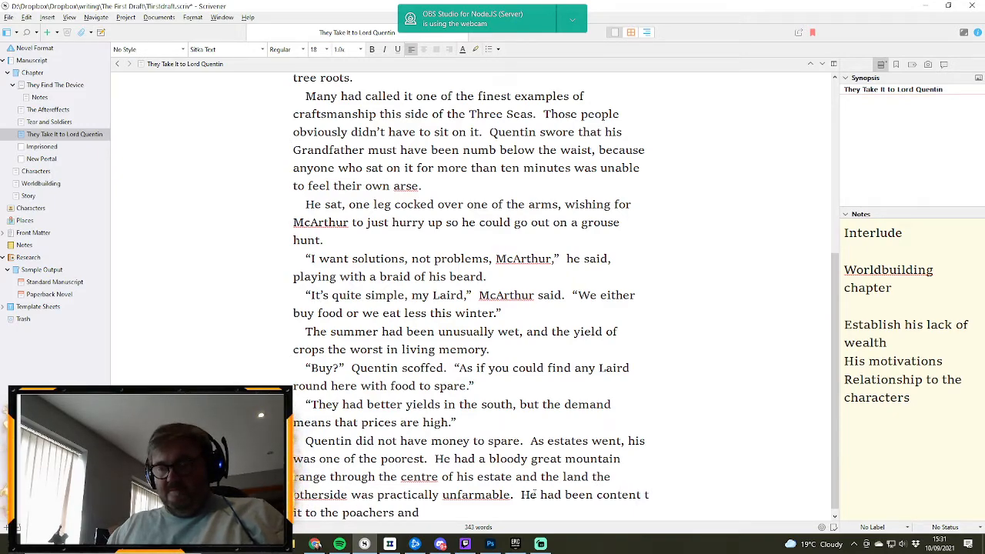
{"action": "type", "text": "o leave it to the poache"}
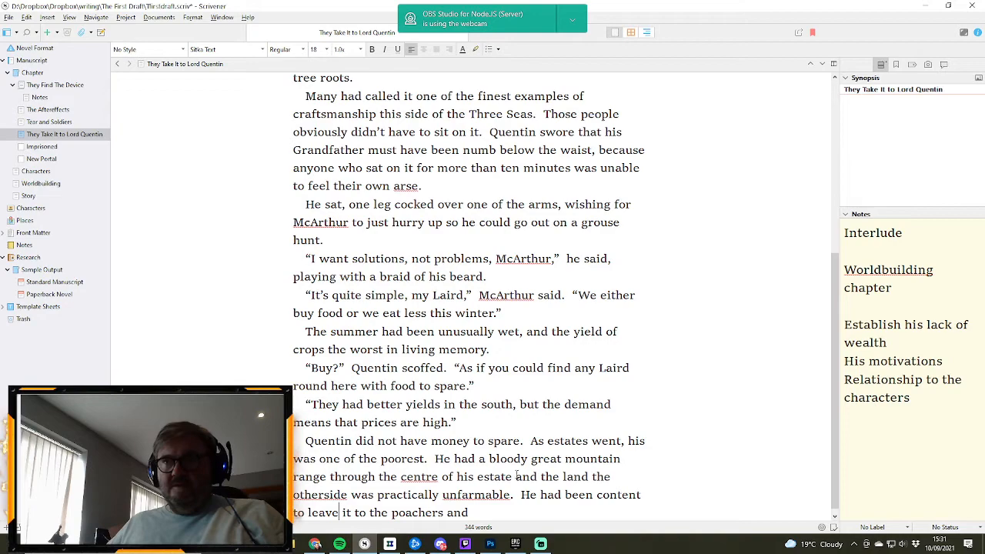
{"action": "type", "text": "rs and reprobab"}
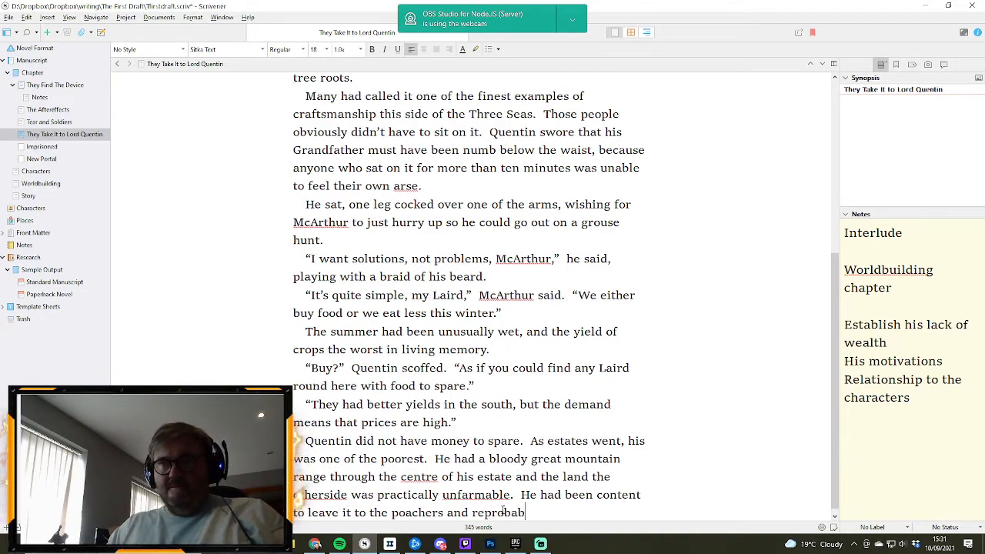
{"action": "key", "text": "BackSpace"}
{"action": "type", "text": "te"}
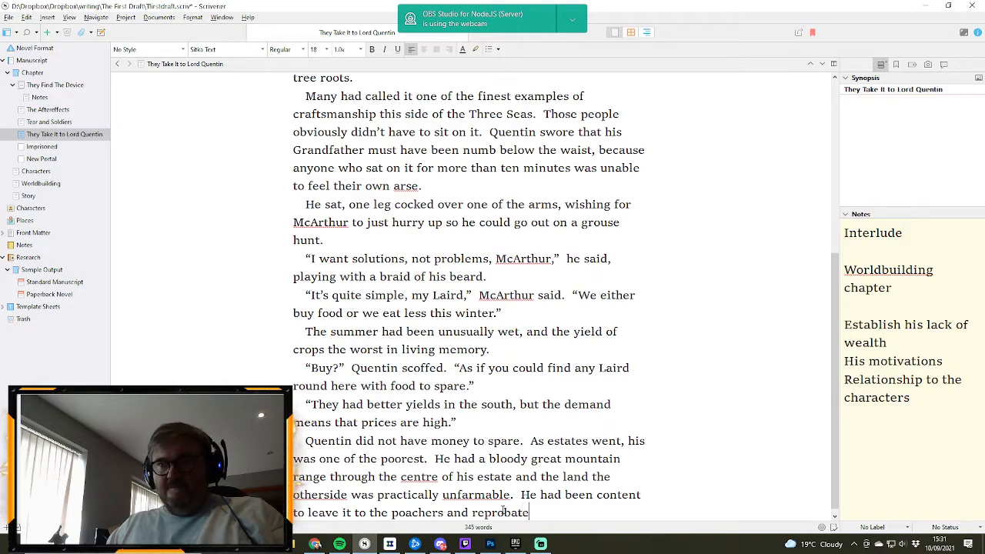
{"action": "type", "text": "s he'd expelle"}
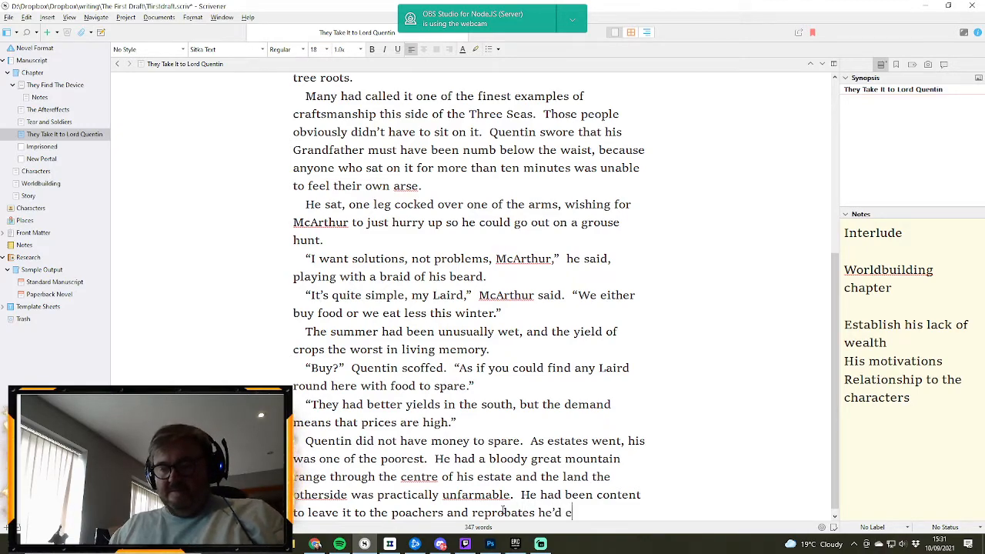
{"action": "type", "text": "d from t"}
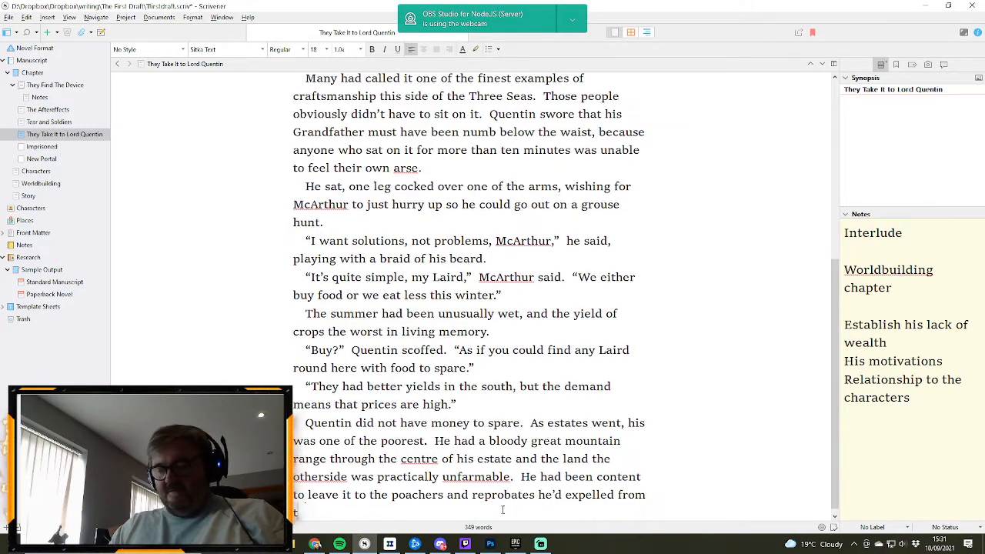
{"action": "type", "text": "he esta"}
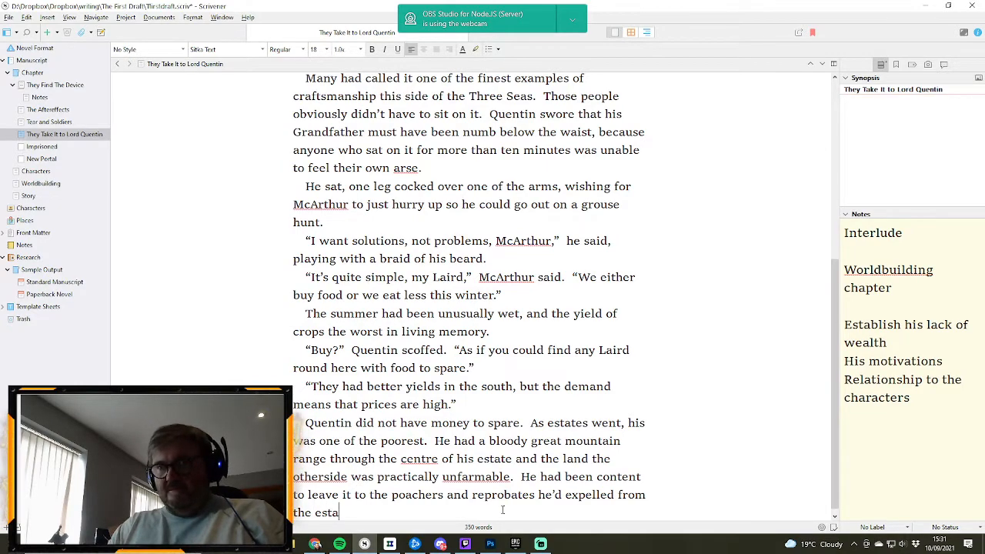
{"action": "type", "text": "te"}
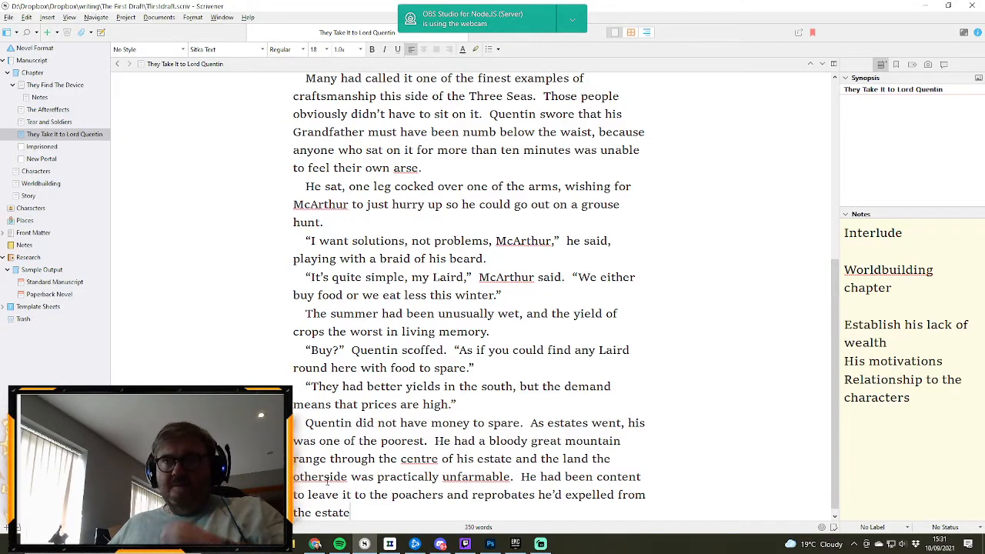
- Split "otherside" into "other side" and finish the paragraph after "estate" with ", but that might have to change."
{"action": "left_click", "coordinate": [327, 477]}
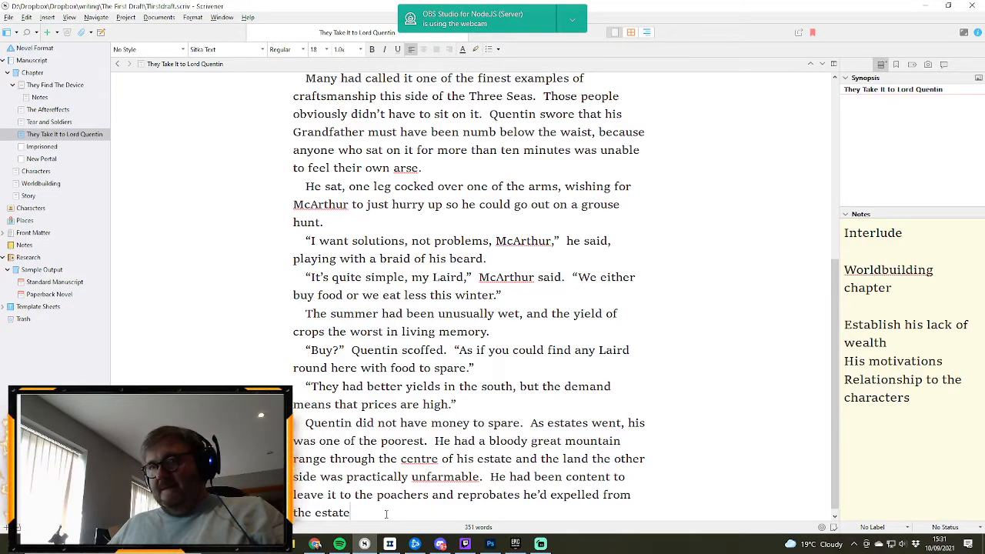
{"action": "type", "text": ", but "}
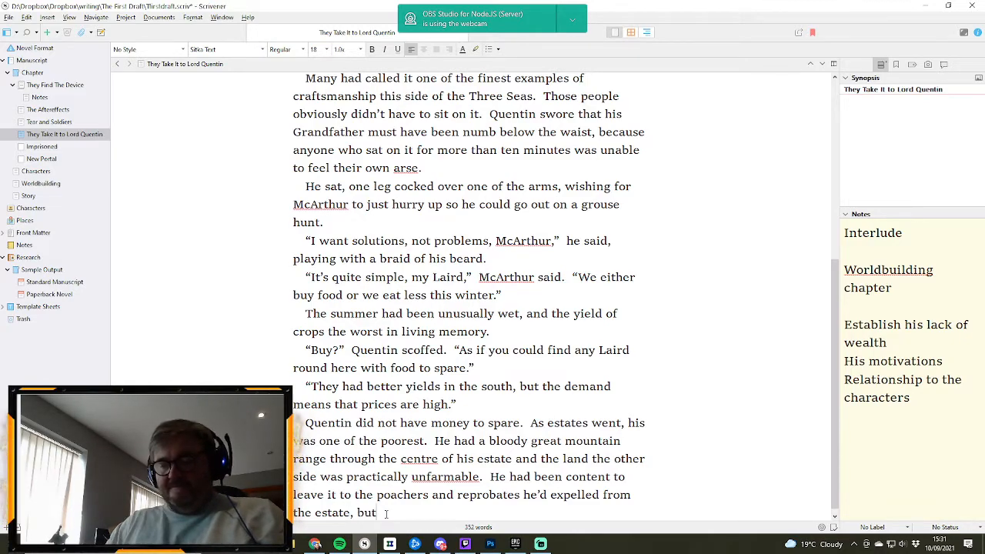
{"action": "type", "text": "that mi"}
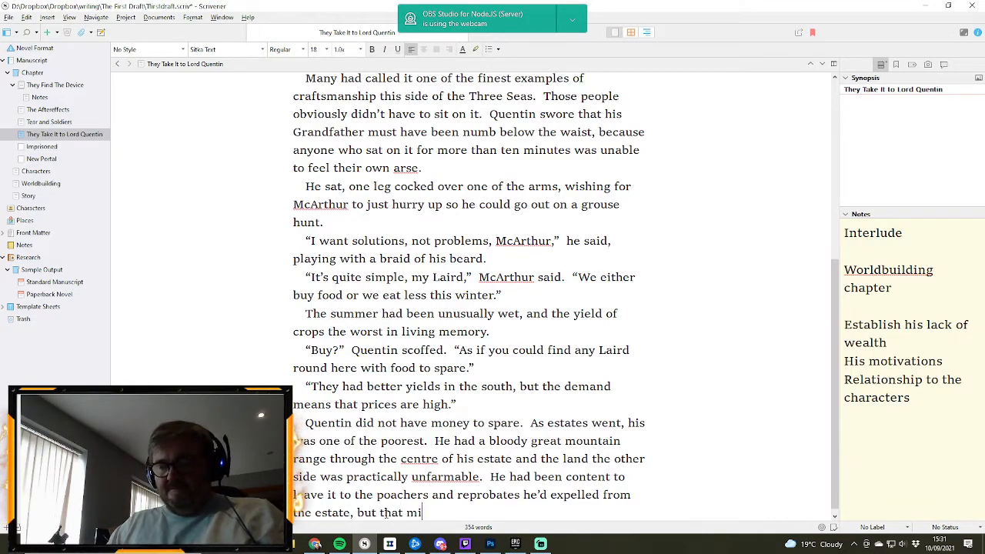
{"action": "type", "text": "ght have to"}
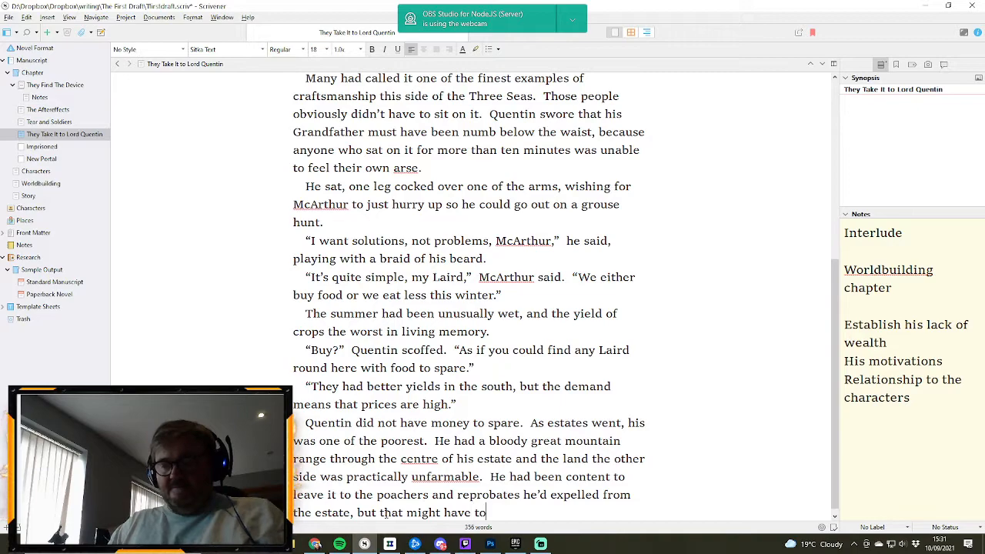
{"action": "type", "text": " change."}
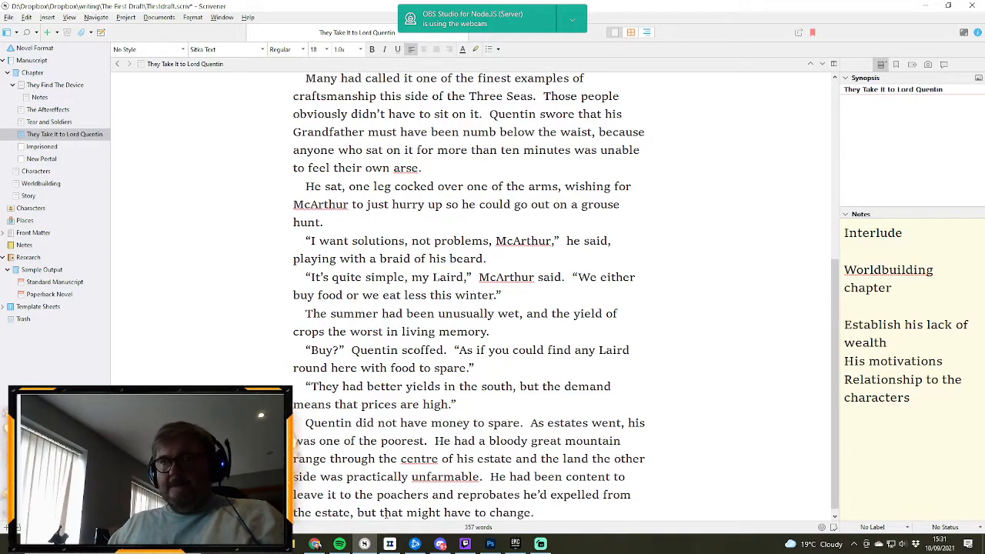
- Start a new paragraph with the dialogue "Increase the patrols," followed by "he said absently,"
{"action": "key", "text": "Return"}
{"action": "type", "text": "\"In"}
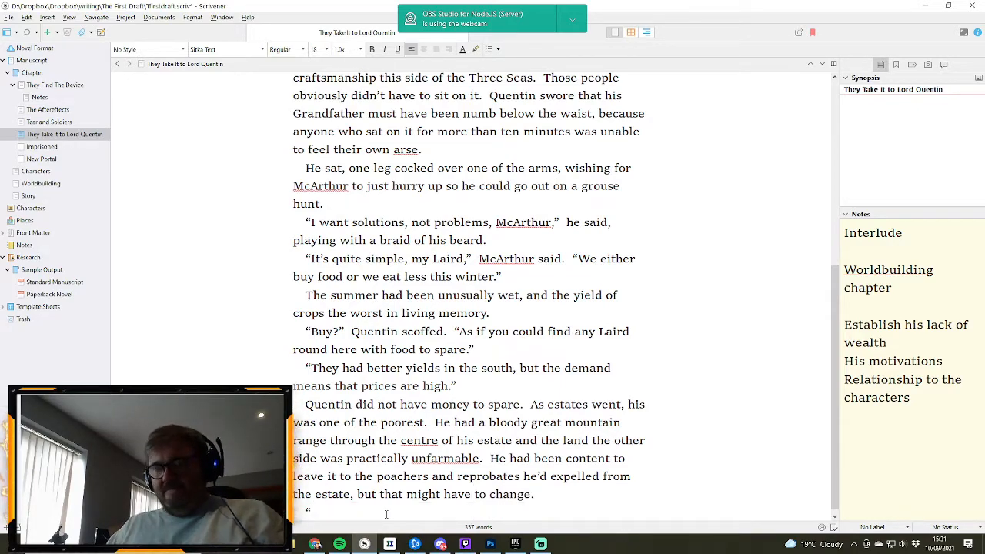
{"action": "type", "text": "crease t"}
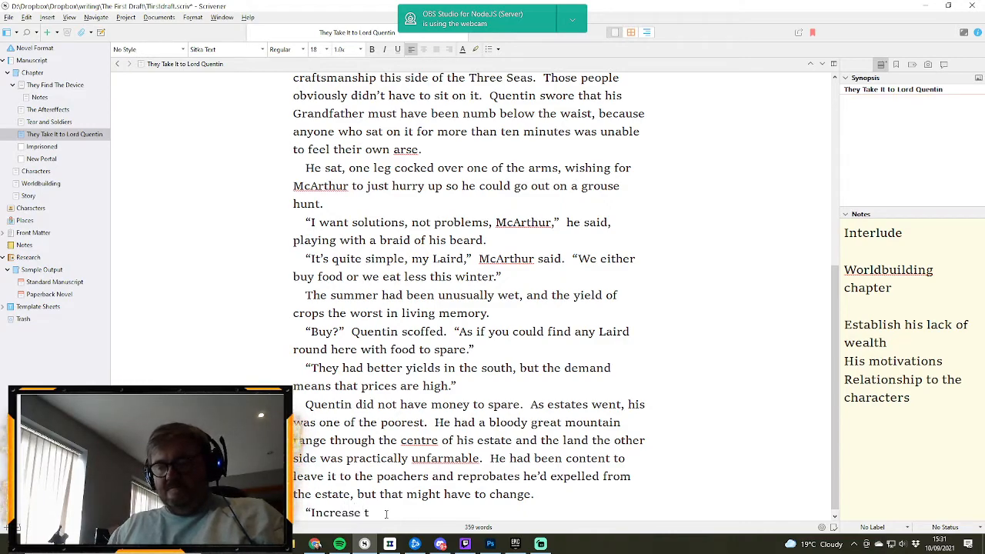
{"action": "type", "text": "he patrols"}
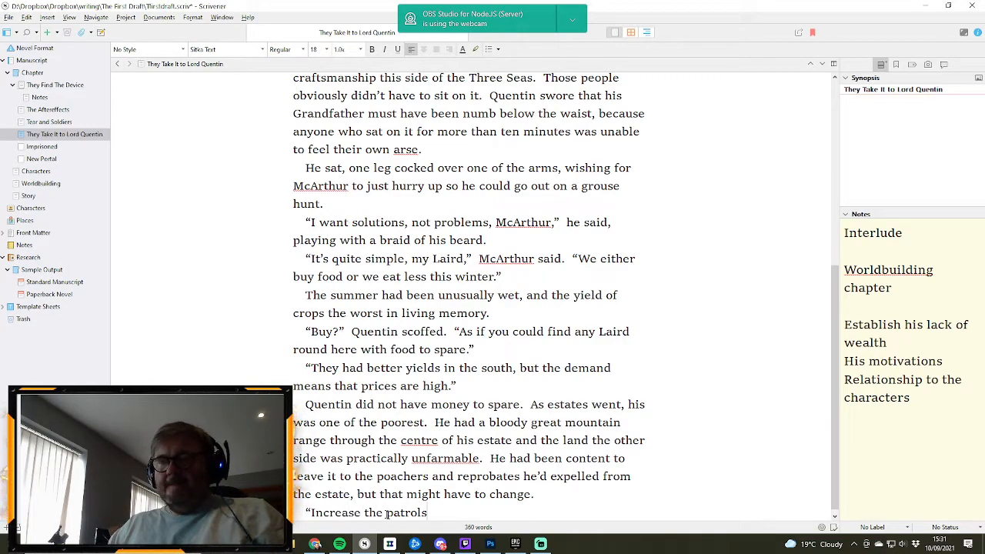
{"action": "type", "text": ","}
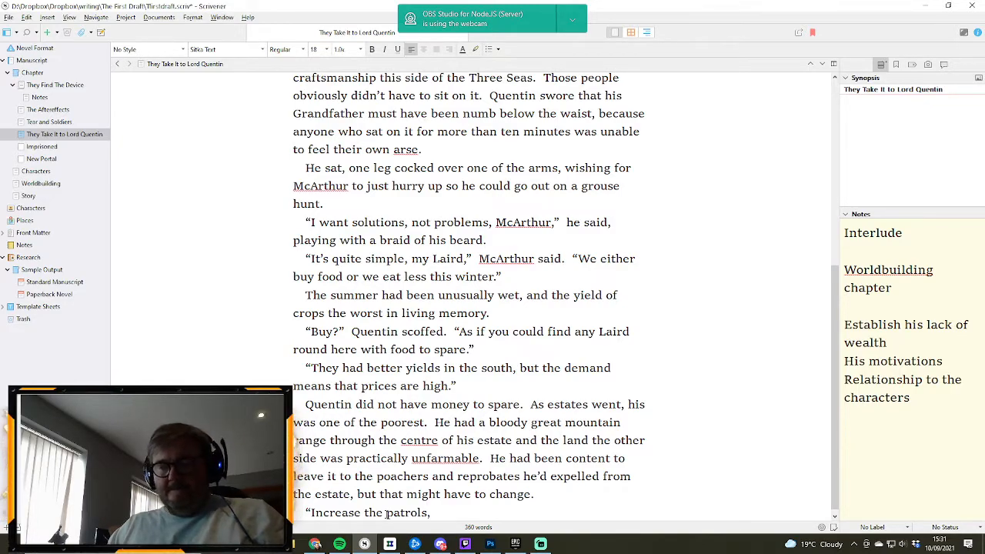
{"action": "type", "text": "”  he said"}
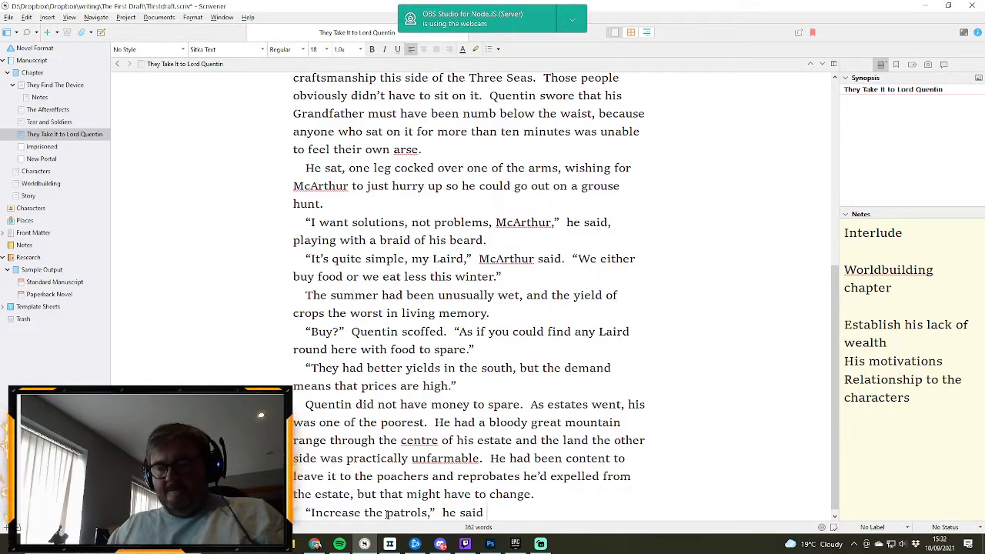
{"action": "type", "text": " absently,"}
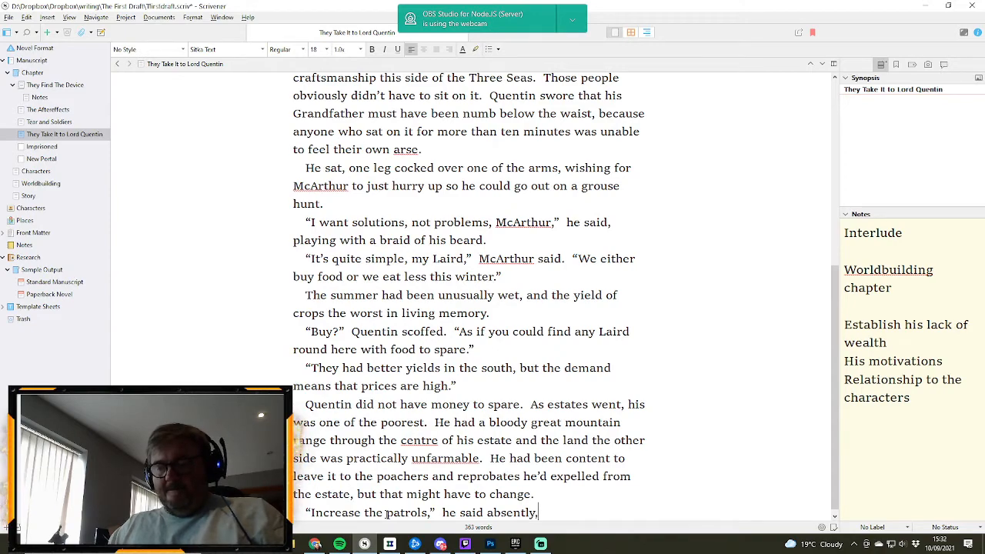
{"action": "type", "text": " thinking ho"}
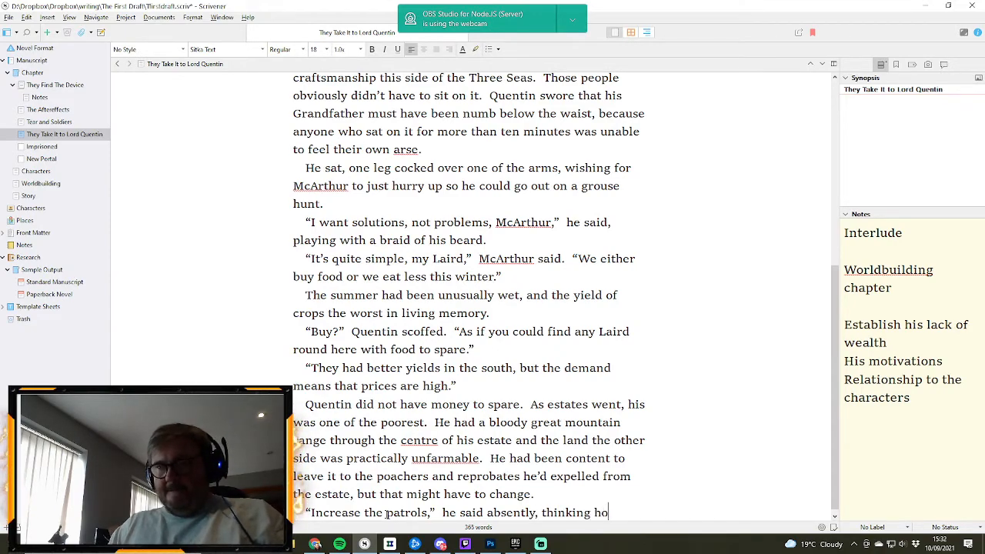
{"action": "type", "text": "w he w"}
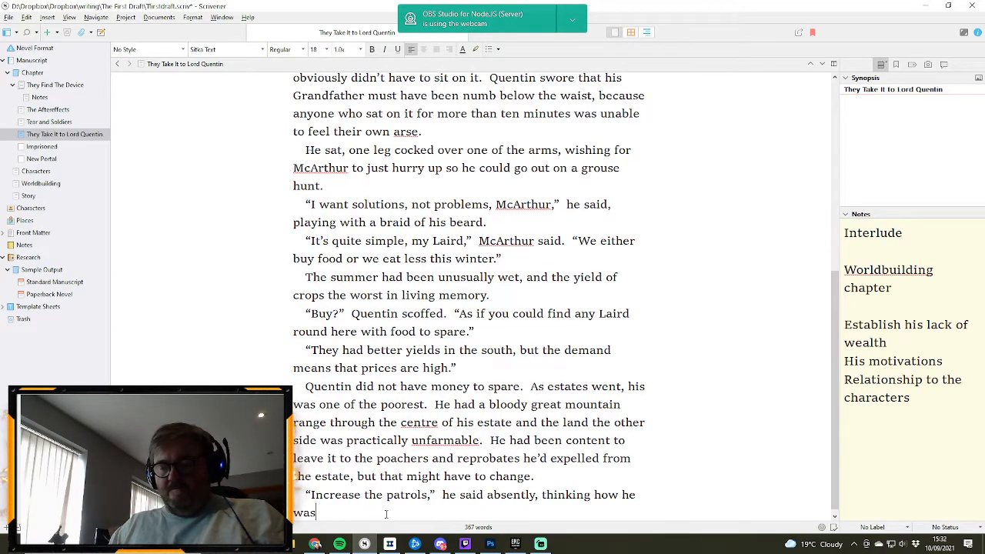
{"action": "type", "text": "as going to catch"}
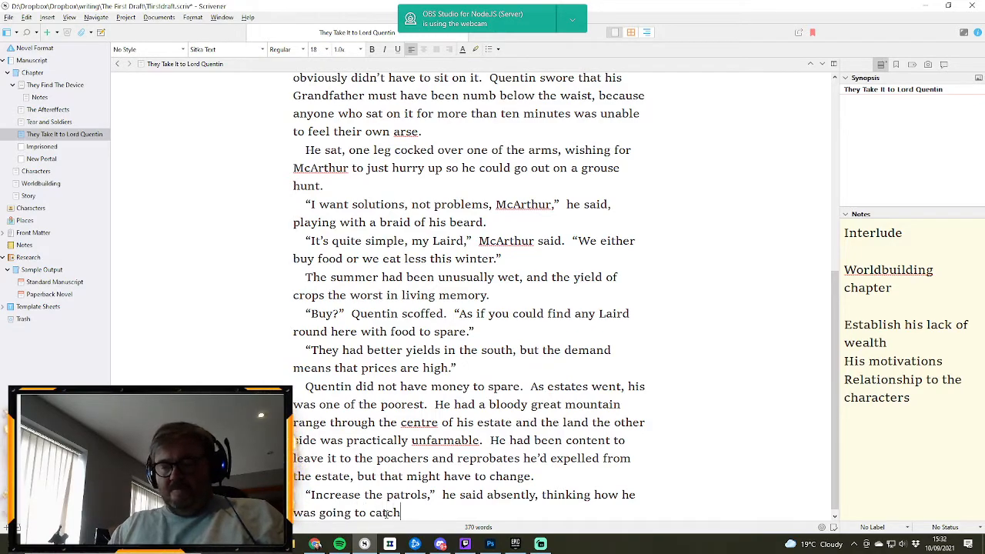
{"action": "type", "text": " himself"}
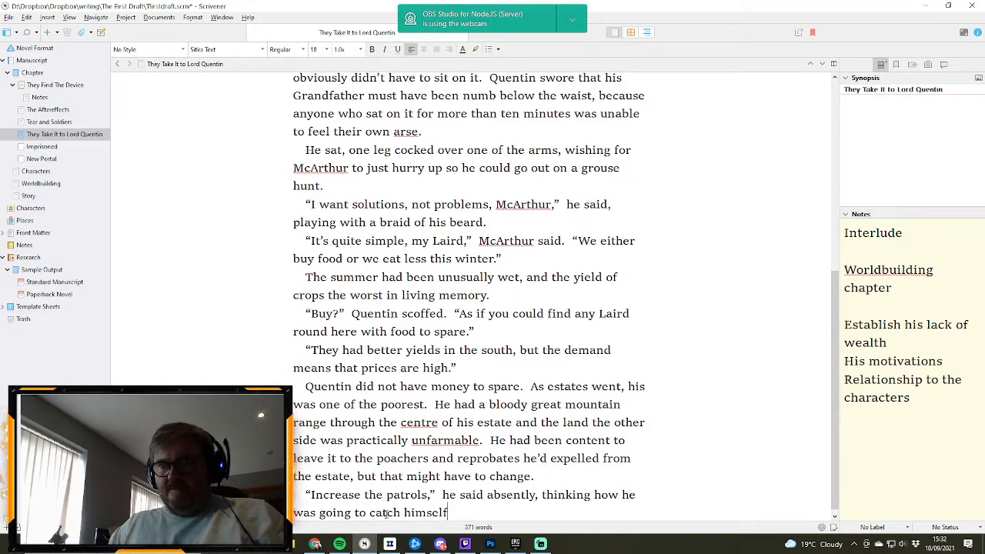
{"action": "type", "text": " a fine gr"}
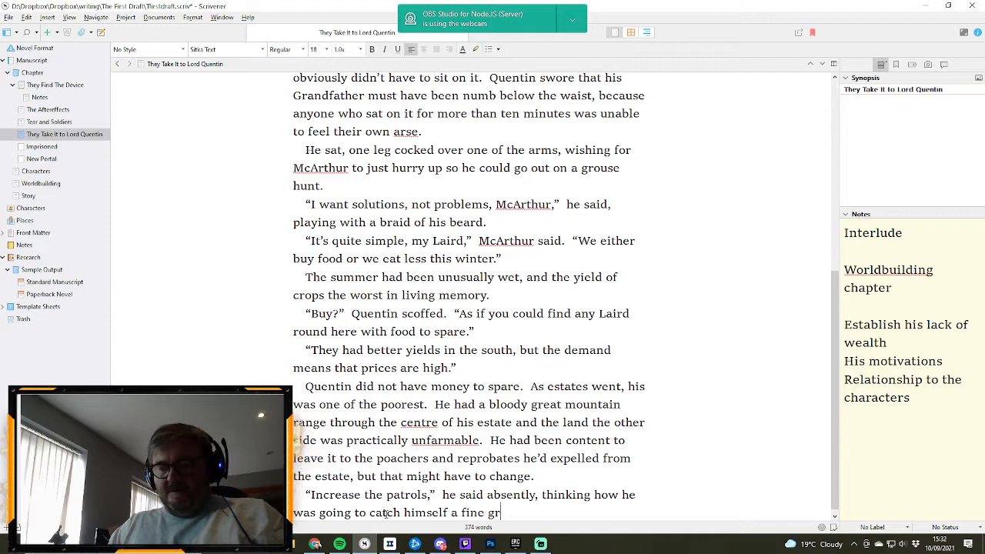
{"action": "type", "text": "ouse this "}
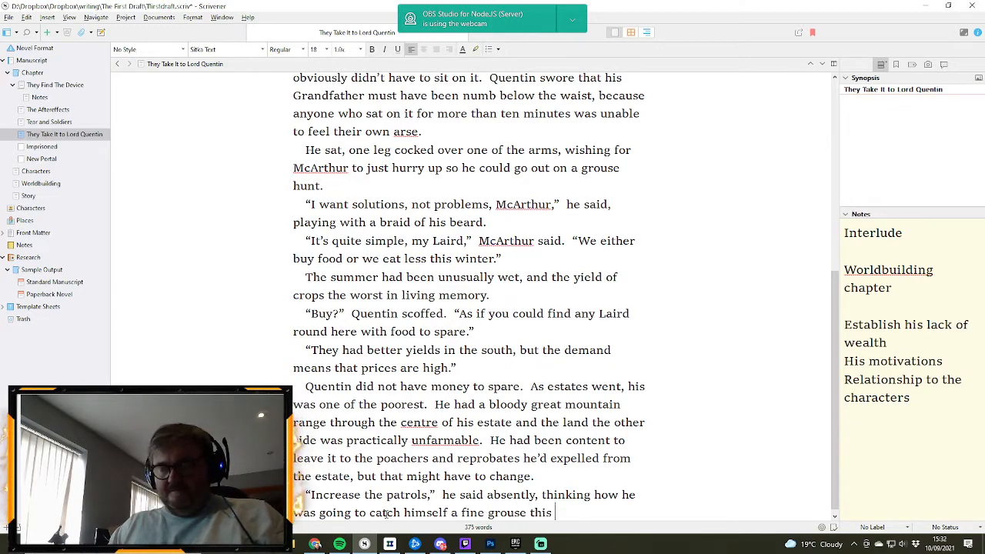
{"action": "type", "text": "afternoon"}
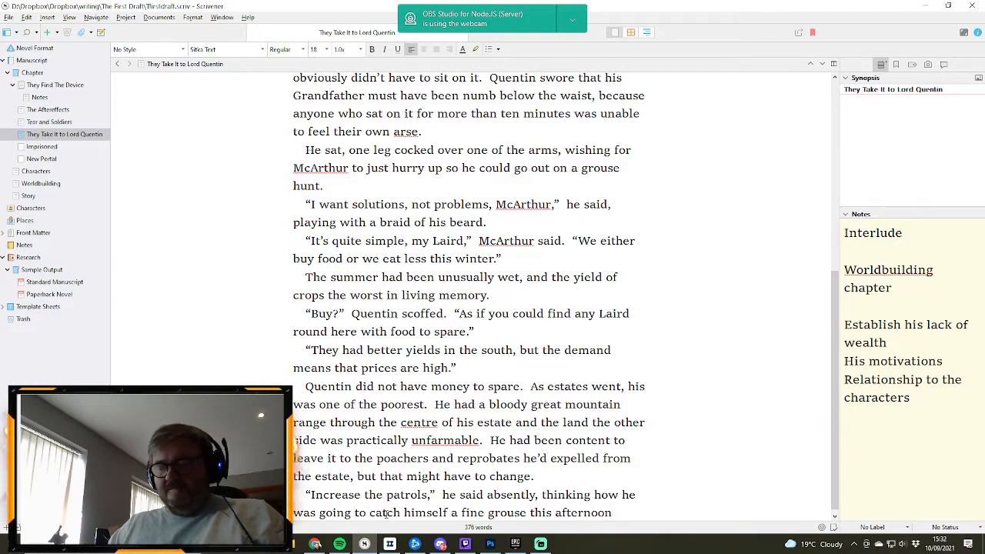
{"action": "type", "text": ".  “"}
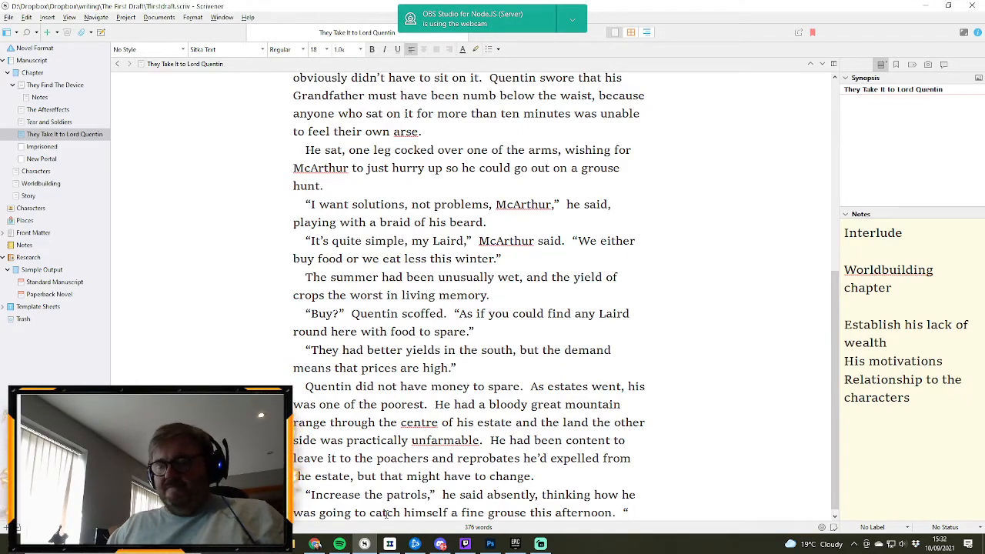
- End the grouse sentence with a full stop and add the quoted line "Hang any poachers."
{"action": "type", "text": "Hang an"}
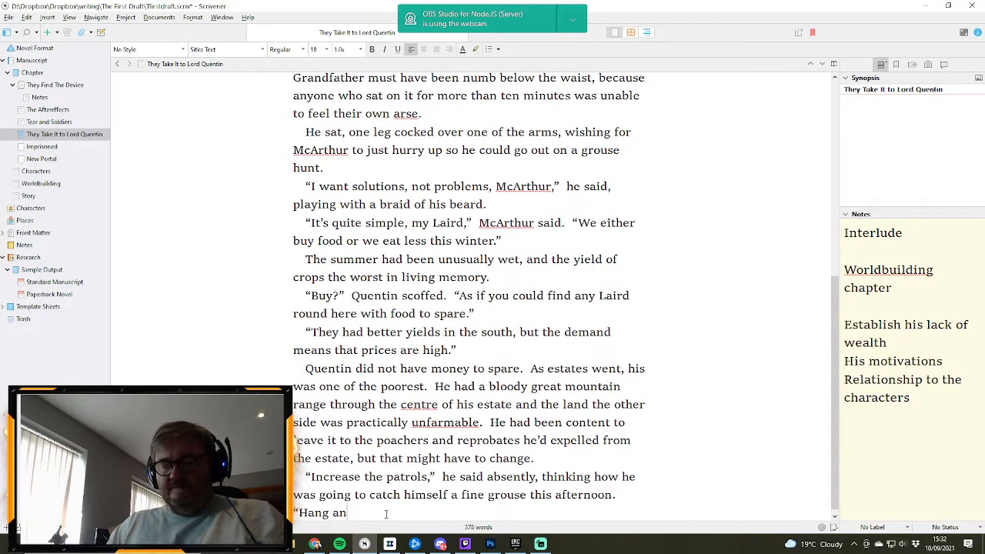
{"action": "type", "text": "y poachers.”"}
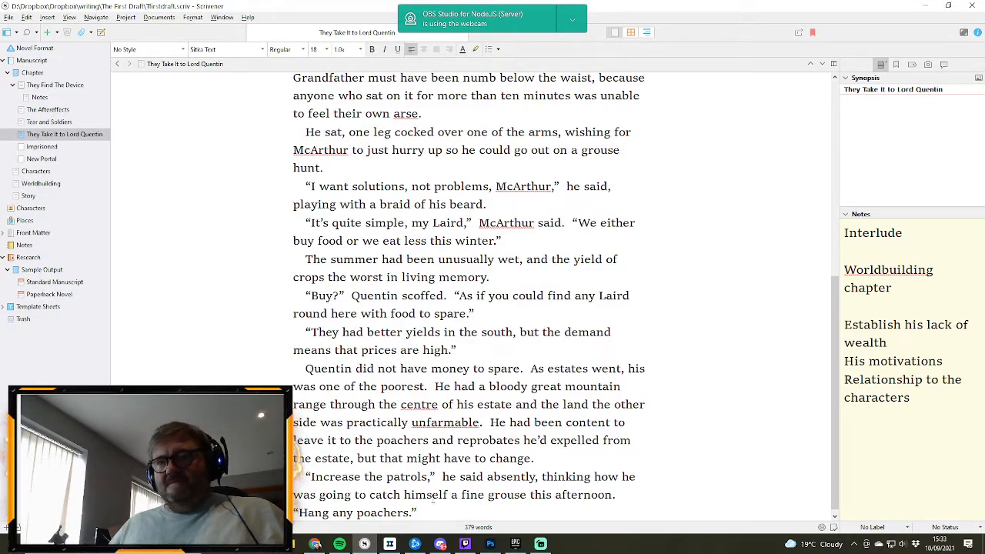
- Start a new paragraph with the dialogue “Very good. And the esiting food supplies.”
{"action": "key", "text": "Return"}
{"action": "type", "text": "“Ve"}
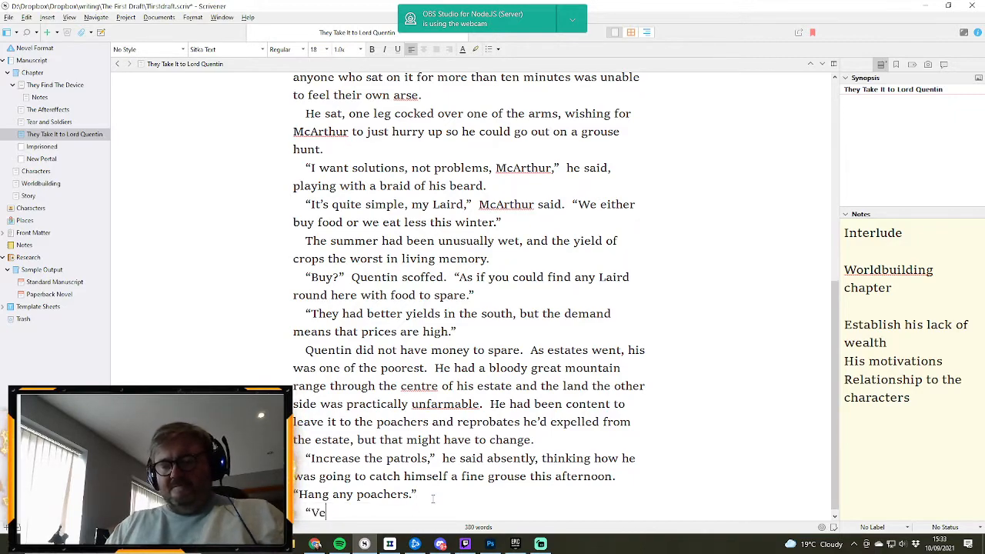
{"action": "type", "text": "ry good"}
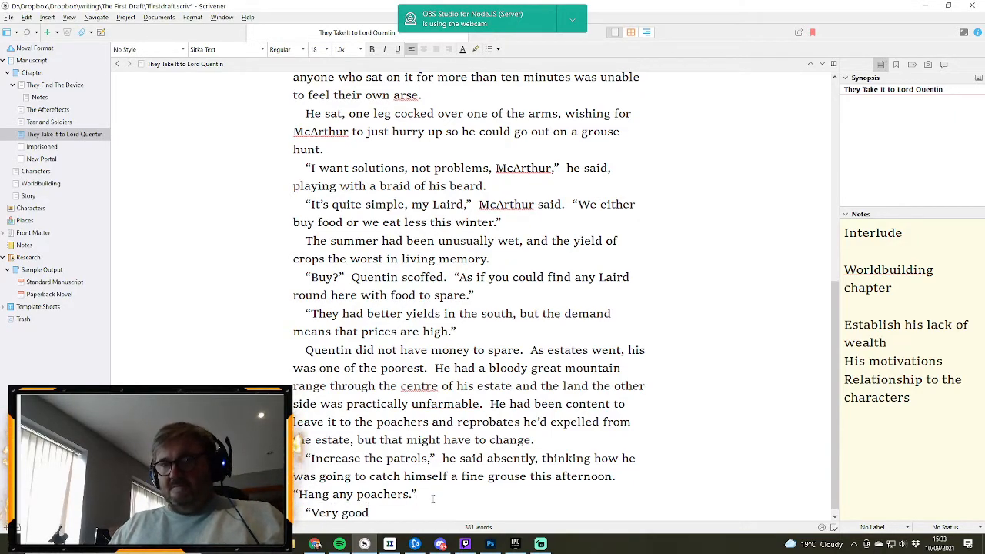
{"action": "type", "text": ".  And"}
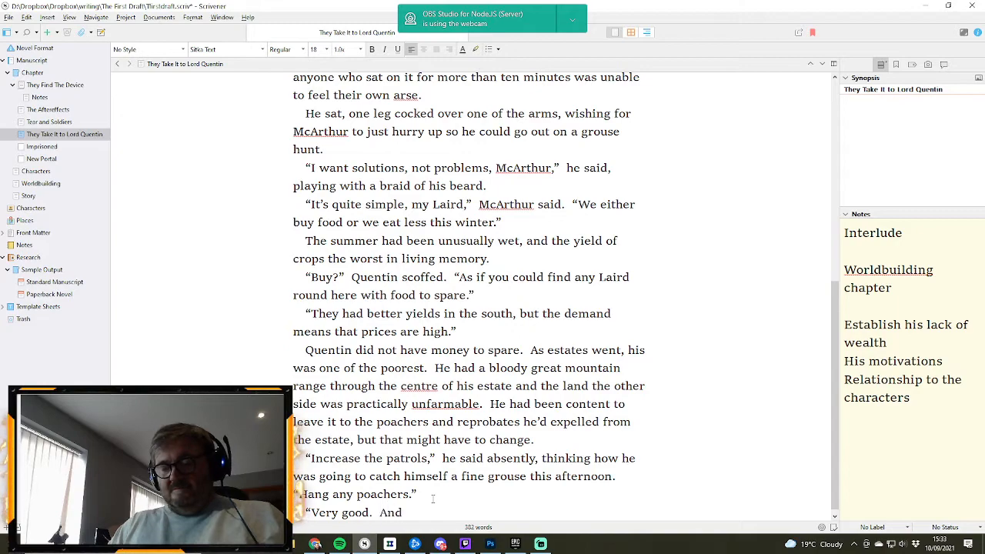
{"action": "type", "text": " the esiti"}
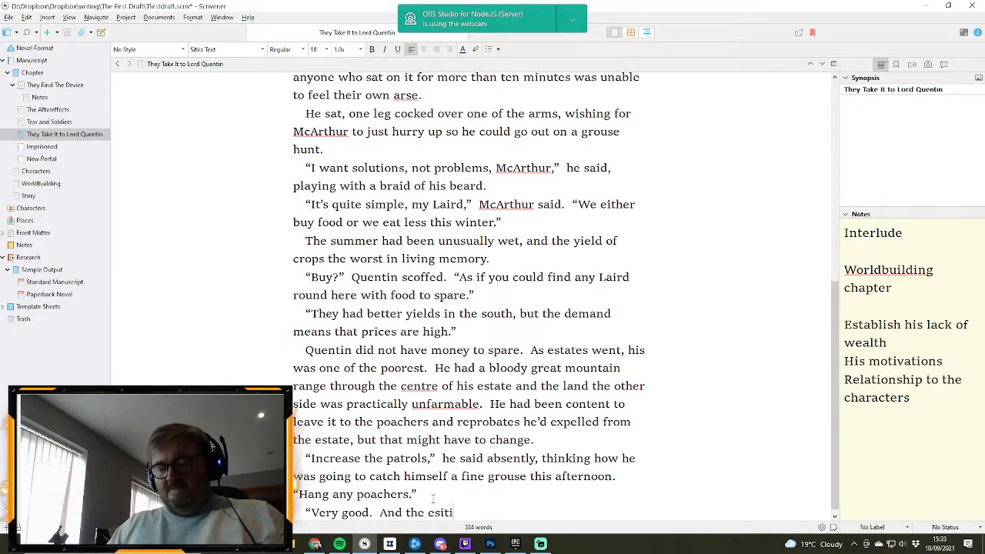
{"action": "type", "text": "ng food supplies.”"}
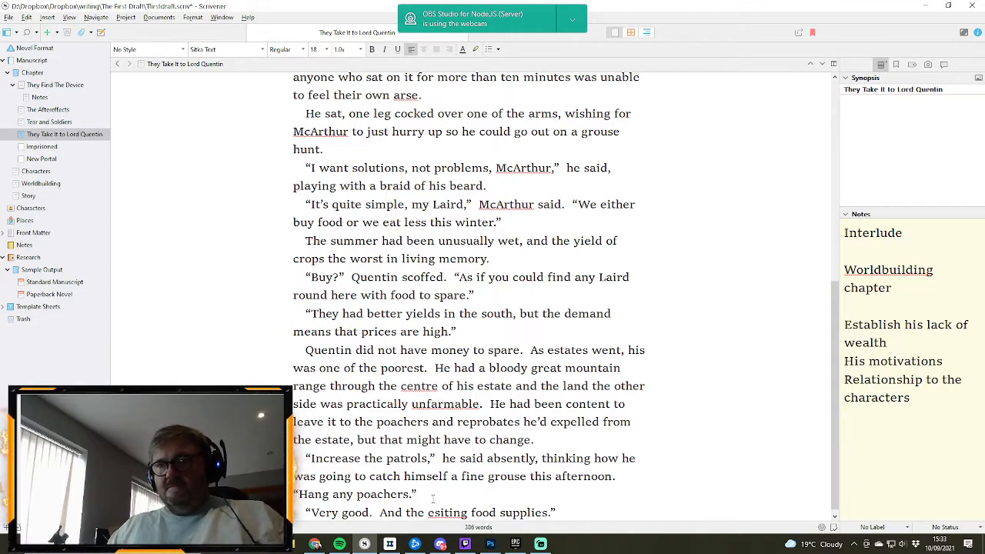
- Correct the misspelled word "esiting" to "existing" in the last line of dialogue
{"action": "right_click", "coordinate": [440, 513]}
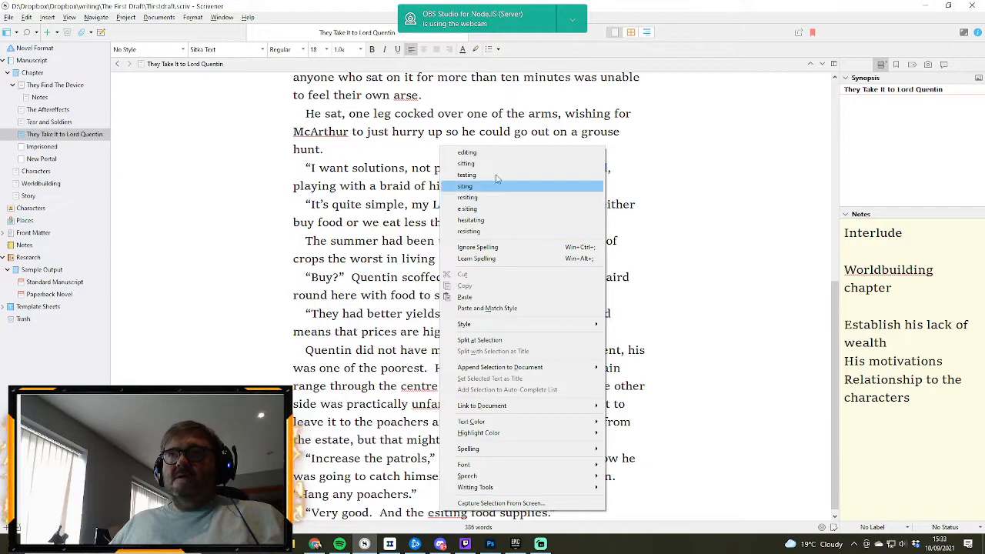
{"action": "left_click", "coordinate": [439, 520]}
{"action": "double_click", "coordinate": [440, 512]}
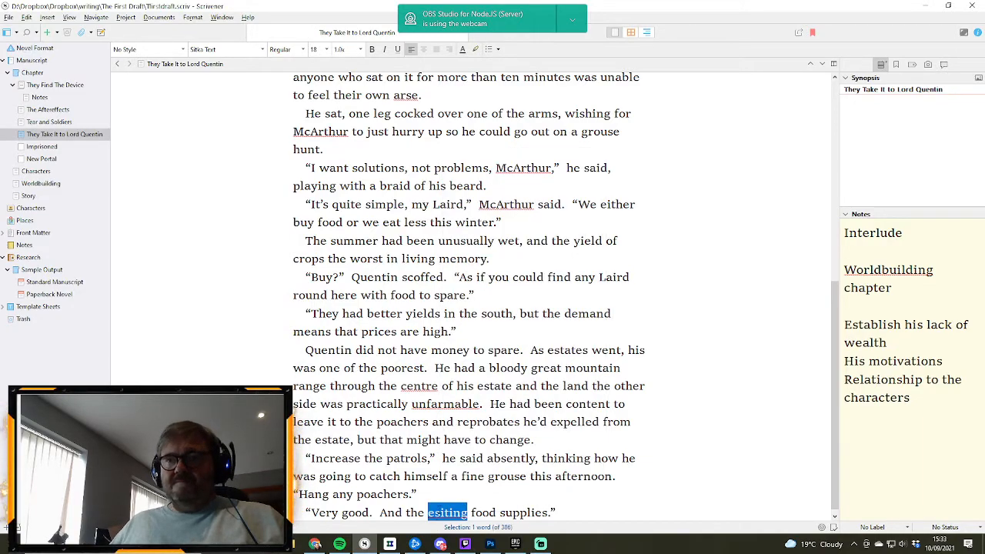
{"action": "left_click", "coordinate": [440, 512]}
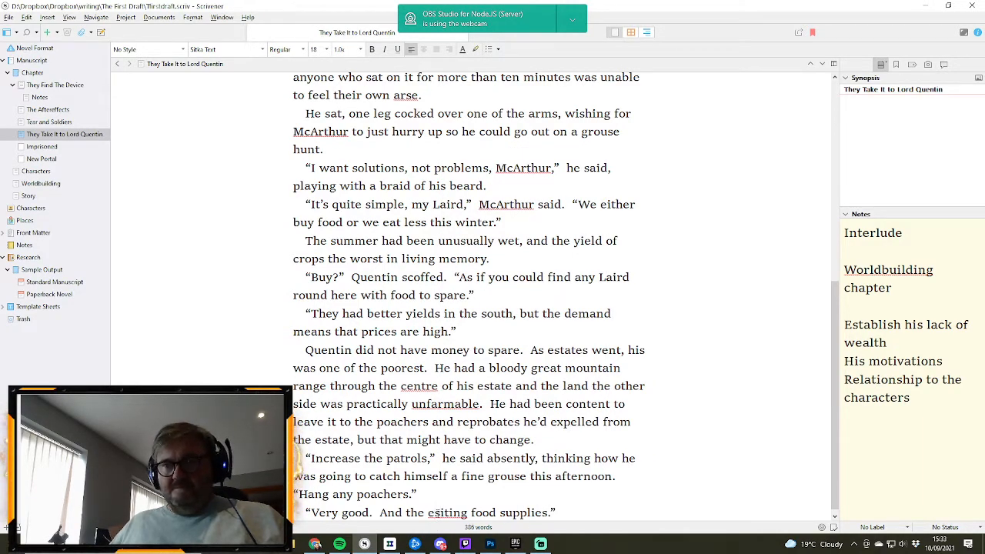
{"action": "type", "text": "x"}
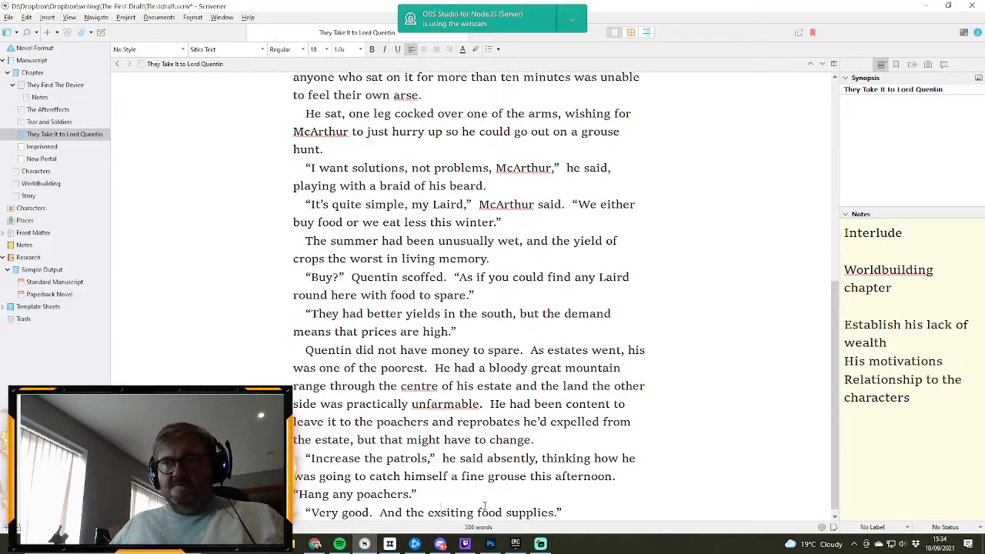
{"action": "right_click", "coordinate": [452, 513]}
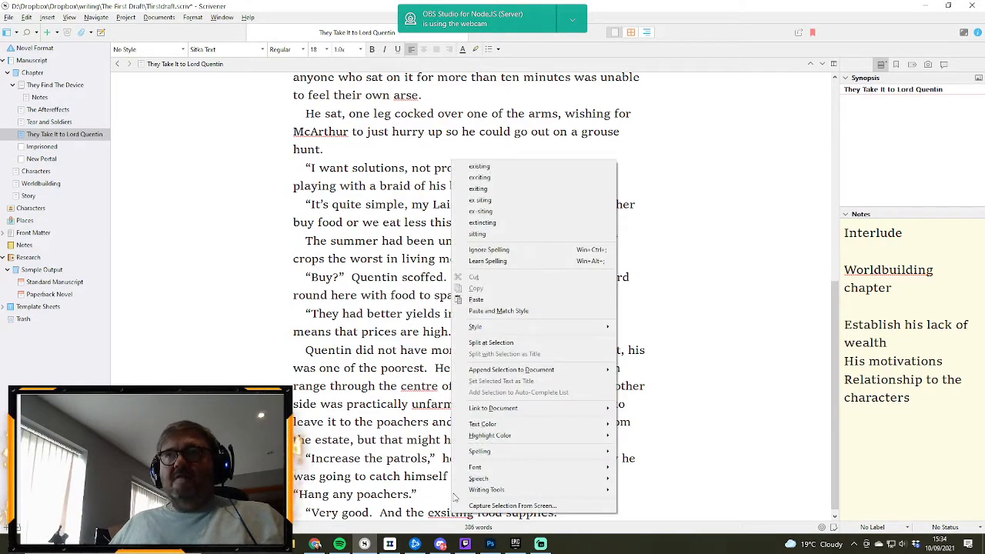
{"action": "left_click", "coordinate": [496, 166]}
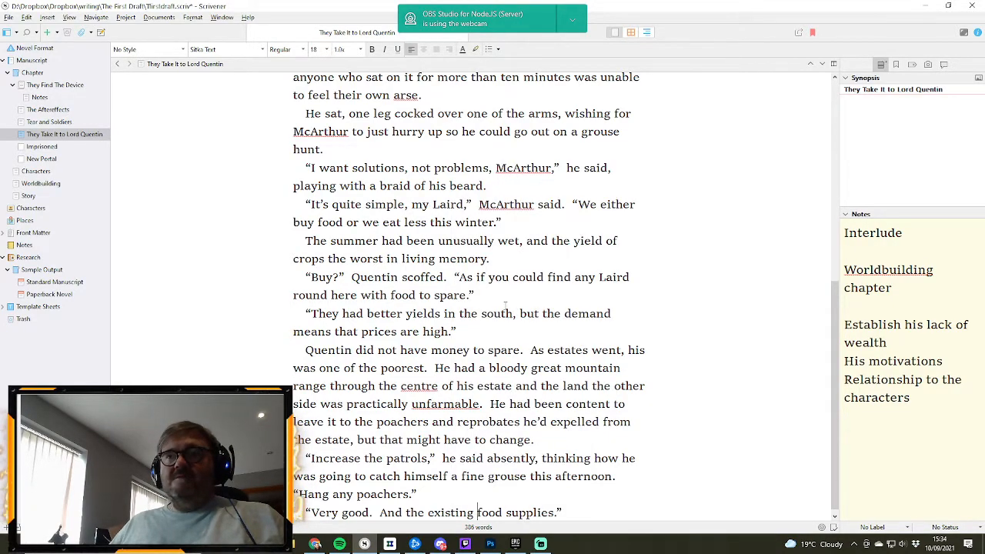
- Replace the full stop after "food supplies" with a question mark inside the closing quotation mark
{"action": "left_click", "coordinate": [583, 514]}
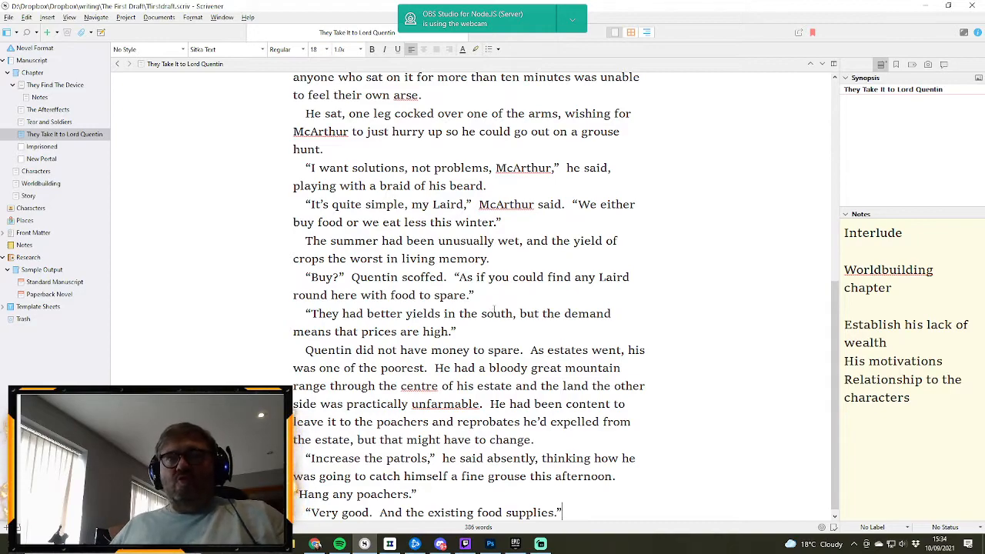
{"action": "left_click", "coordinate": [558, 512]}
{"action": "key", "text": "BackSpace"}
{"action": "type", "text": "?"}
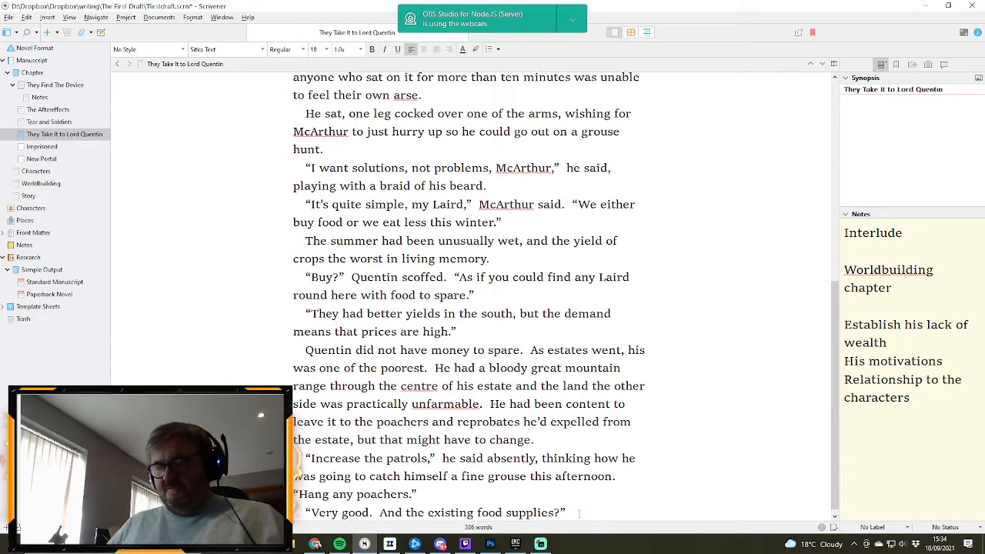
- Start a new paragraph with “Start rationing,” followed by "he said with a sigh."
{"action": "key", "text": "Return"}
{"action": "type", "text": "\""}
{"action": "key", "text": "BackSpace"}
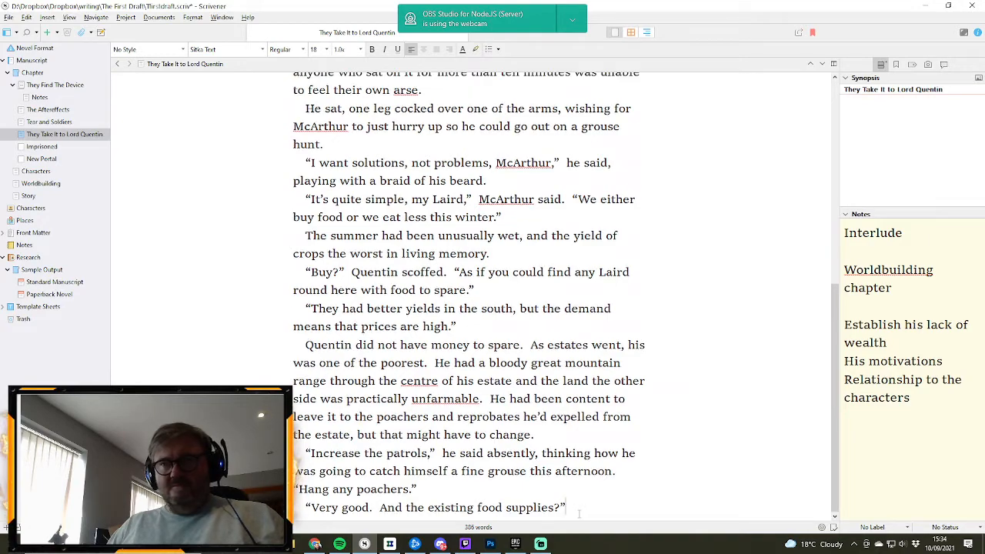
{"action": "key", "text": "Return"}
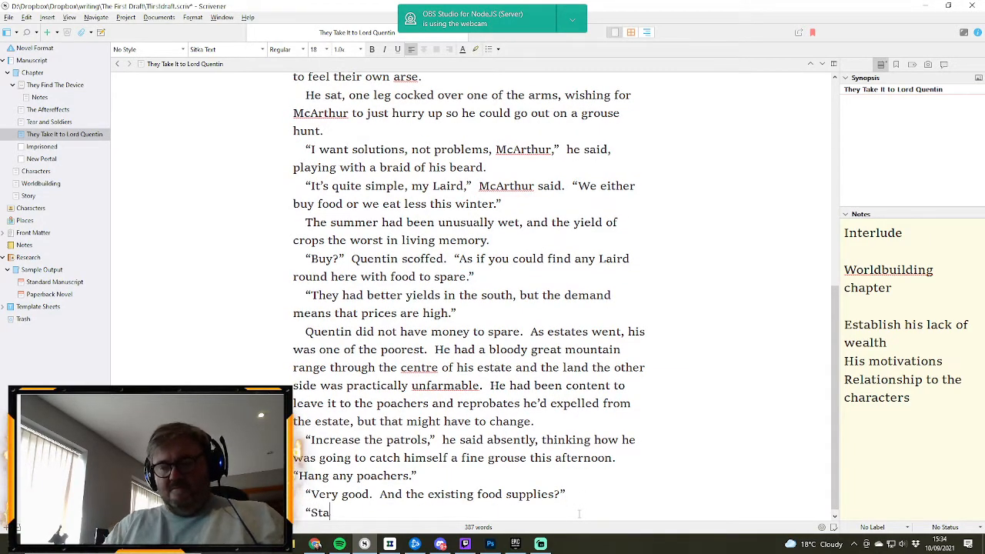
{"action": "type", "text": "\"Start rationing"}
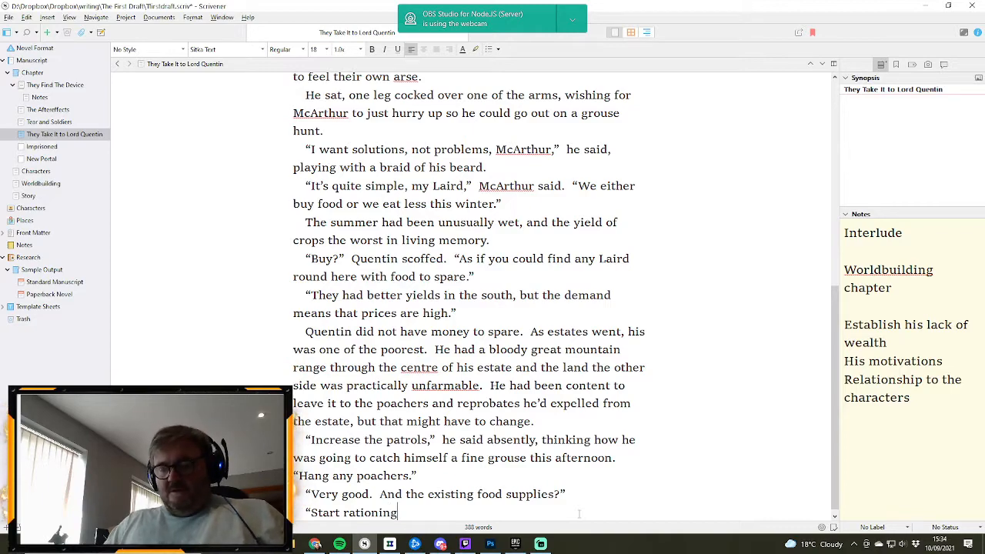
{"action": "type", "text": ",\" he said"}
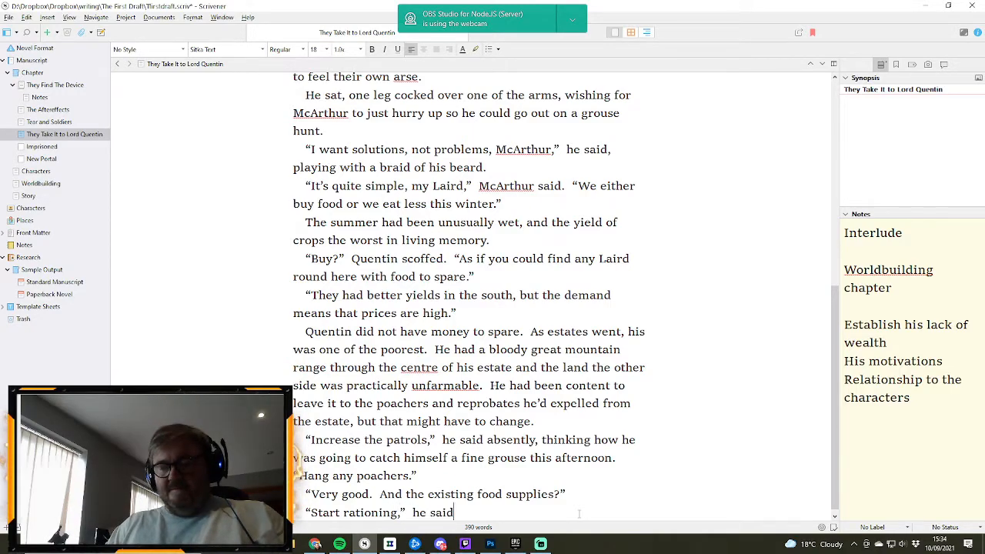
{"action": "type", "text": " with a sigh"}
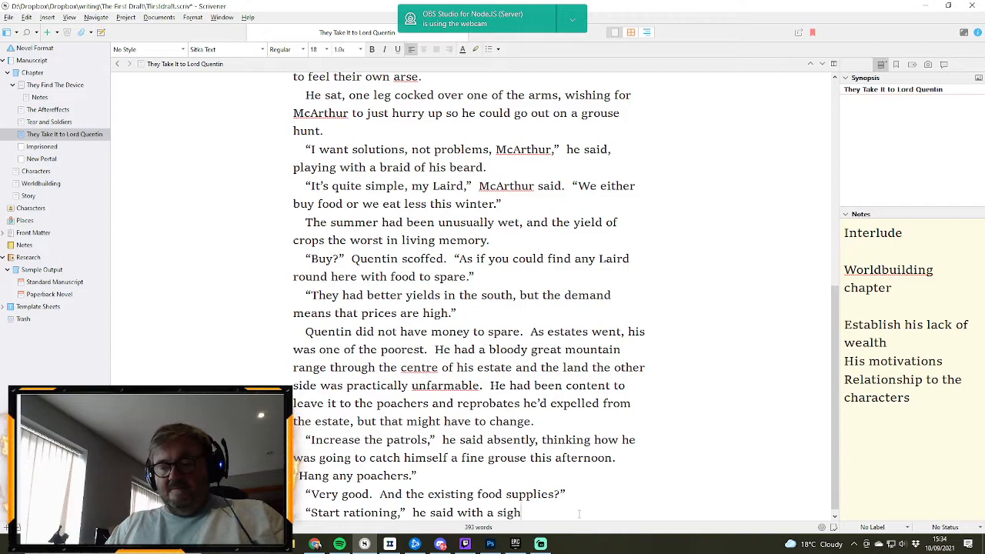
{"action": "type", "text": ".  T"}
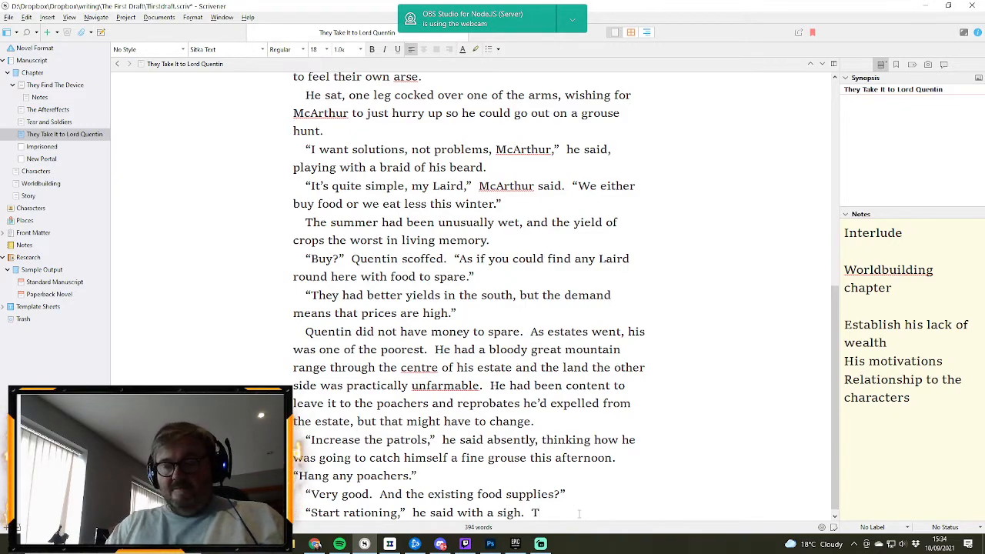
{"action": "type", "text": "he serfs wouldn;t like it."}
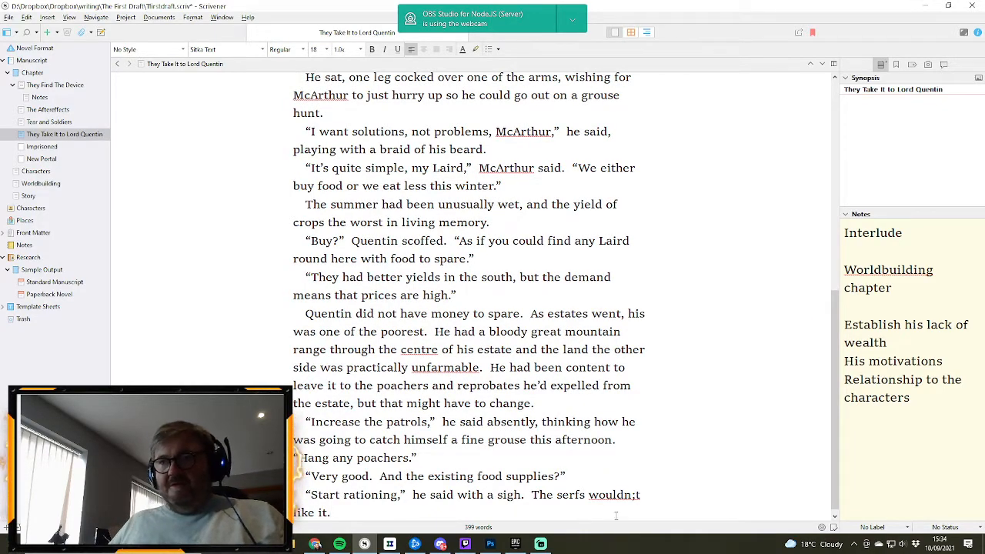
- Add the sentence "The serfs wouldn't like it." after "sigh.", correcting the mistyped apostrophe in "wouldn't"
{"action": "left_click", "coordinate": [636, 495]}
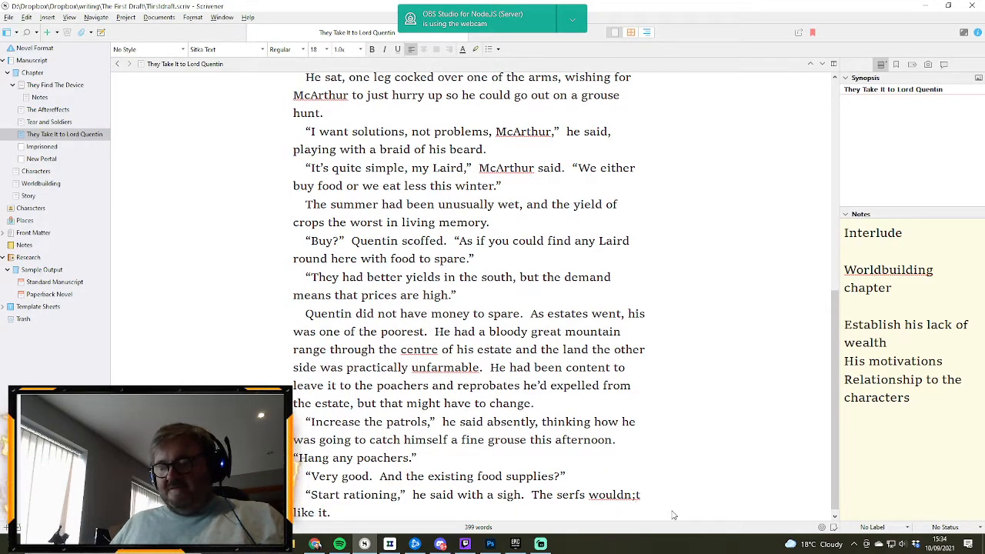
{"action": "key", "text": "BackSpace"}
{"action": "type", "text": "'"}
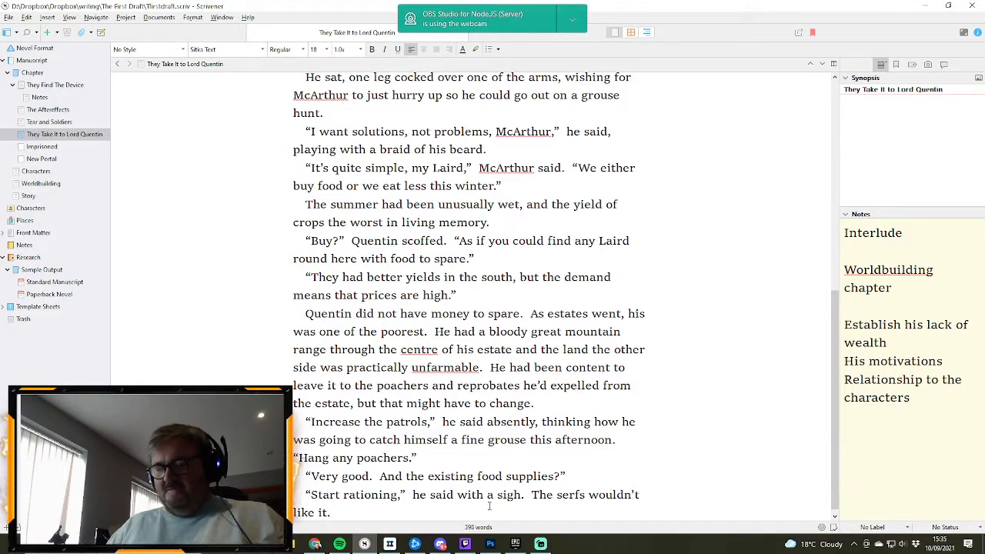
- Extend the serfs sentence after "like it" with ", but they were free to leave if they wanted."
{"action": "key", "text": "BackSpace"}
{"action": "type", "text": ", but"}
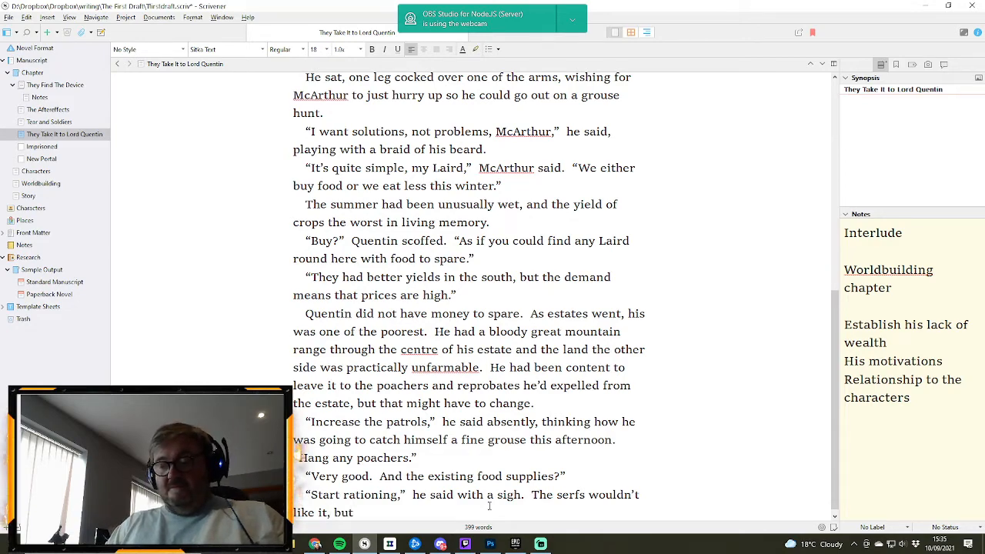
{"action": "type", "text": " they were fr"}
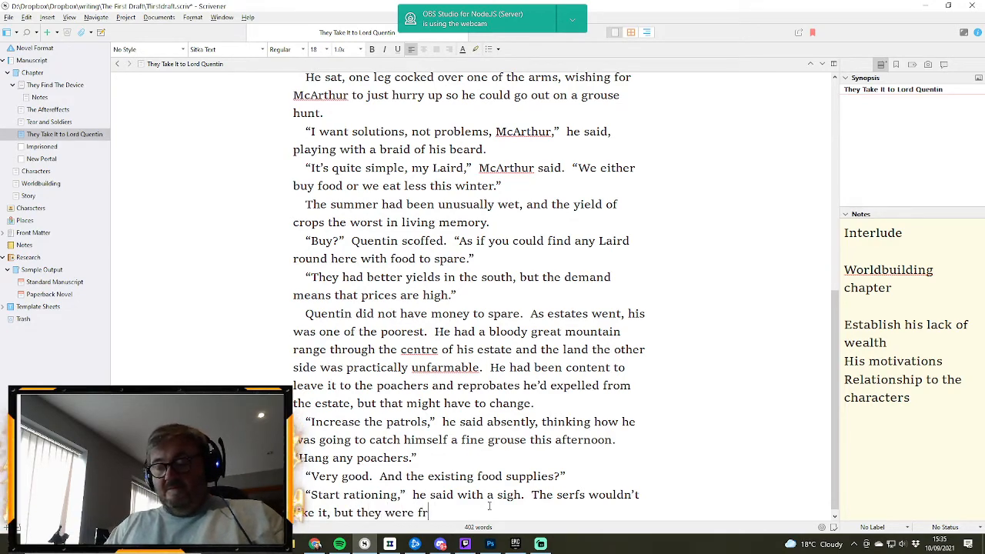
{"action": "type", "text": "ee to leave i"}
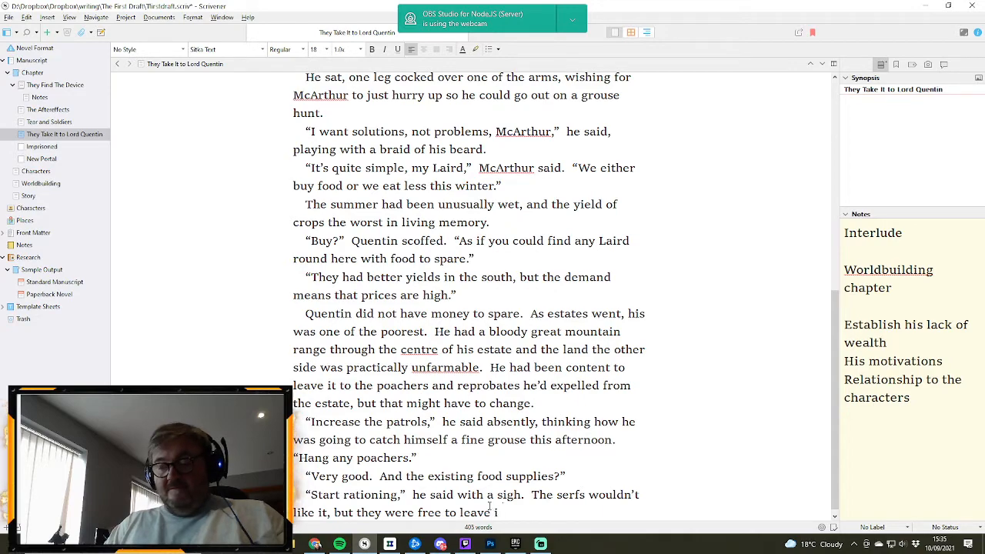
{"action": "type", "text": "f they wanted."}
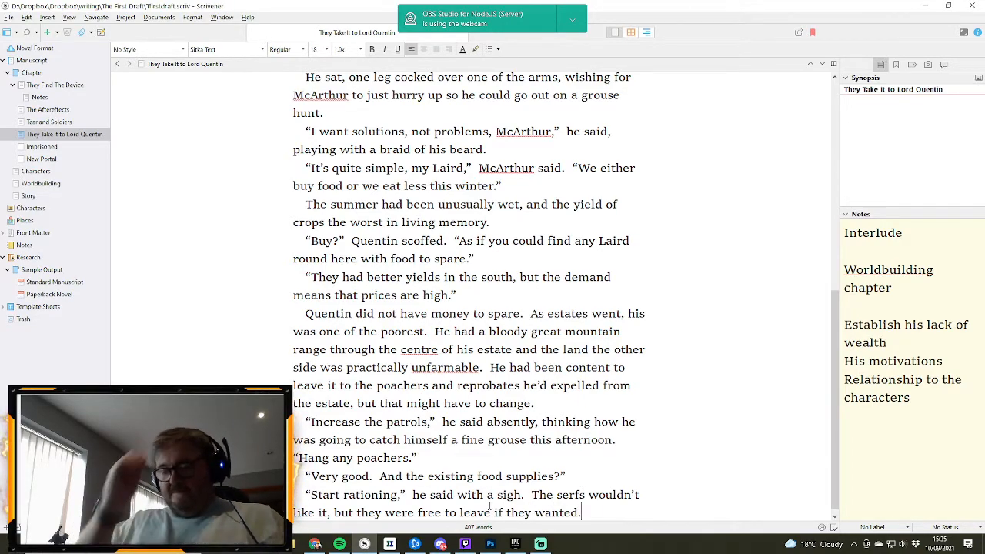
{"action": "type", "text": "  He doub"}
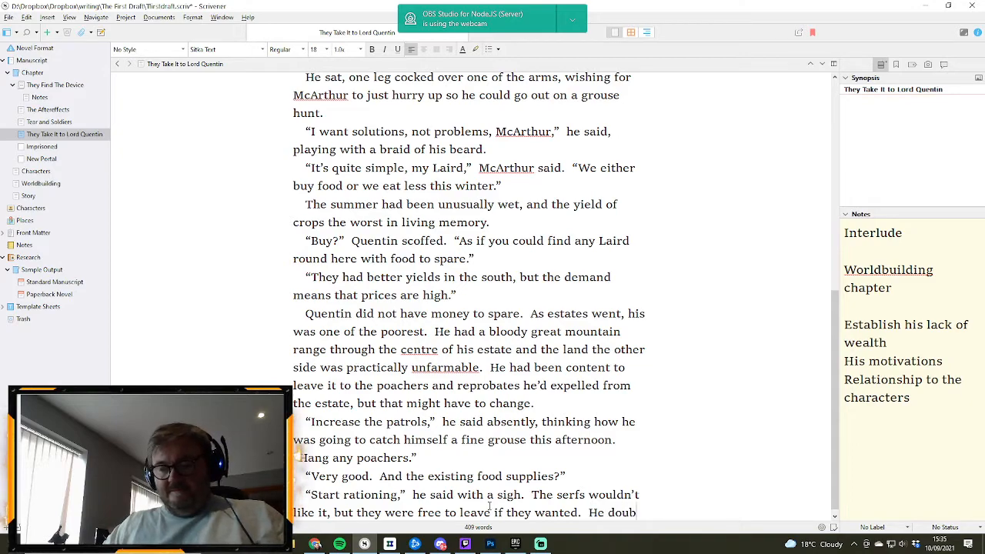
{"action": "type", "text": "ted they"}
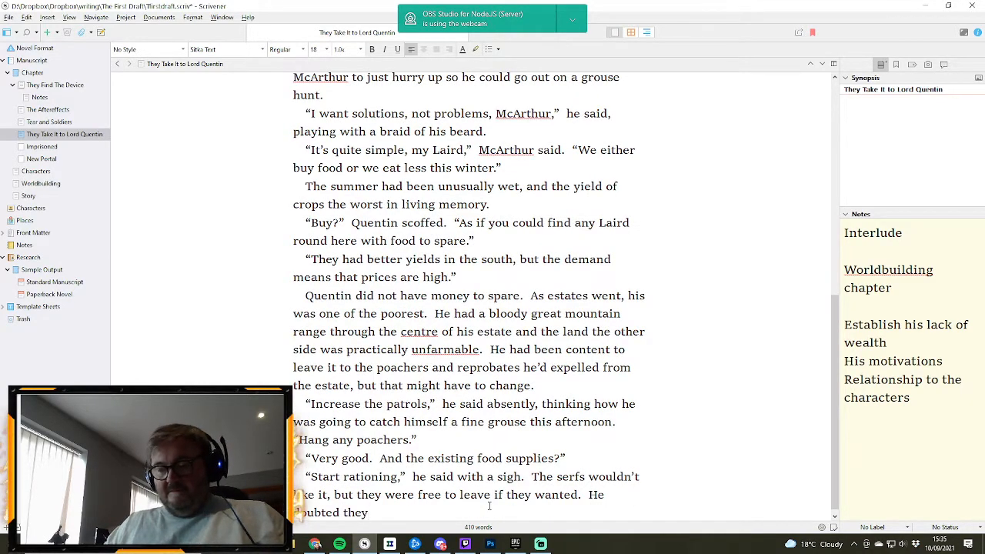
{"action": "type", "text": "'d find find"}
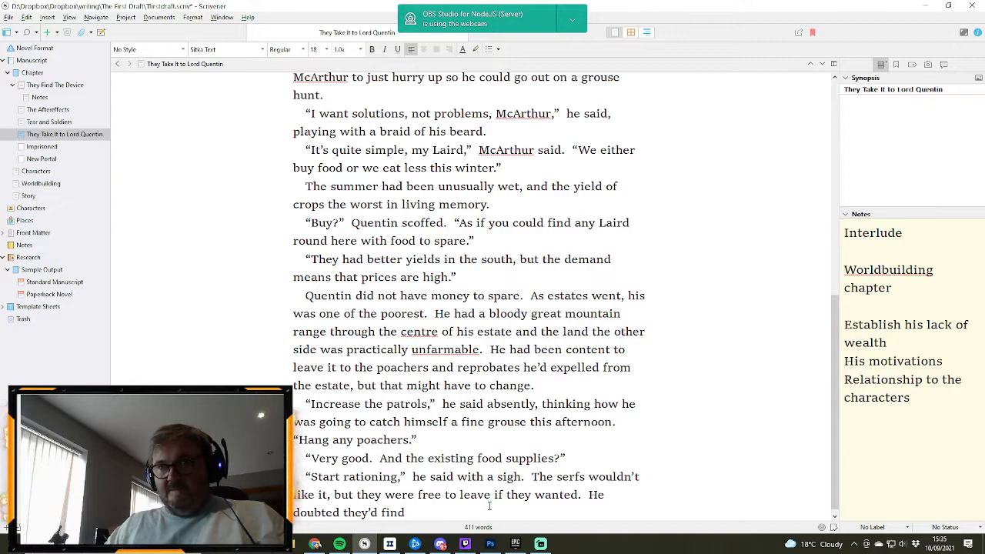
{"action": "type", "text": " any estat"}
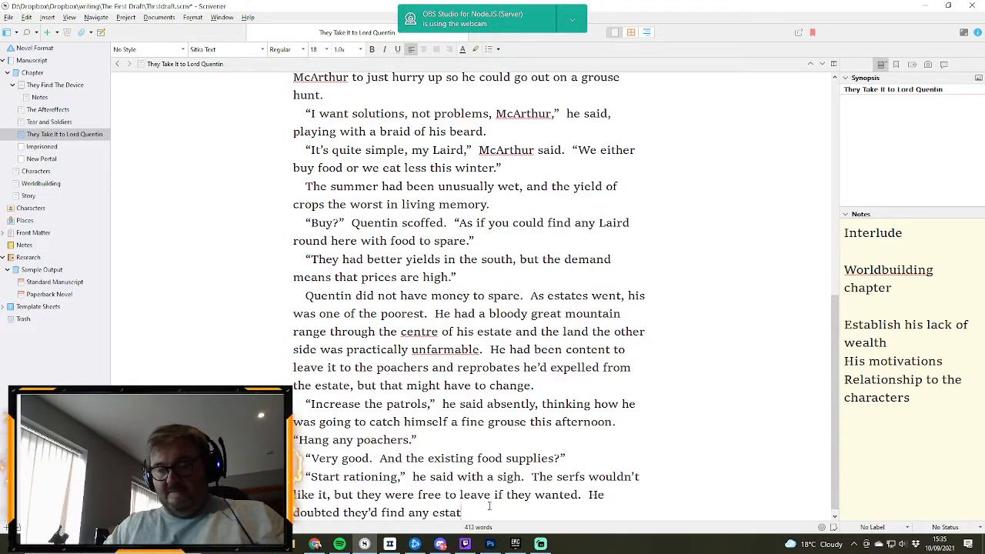
{"action": "type", "text": "e within a hun"}
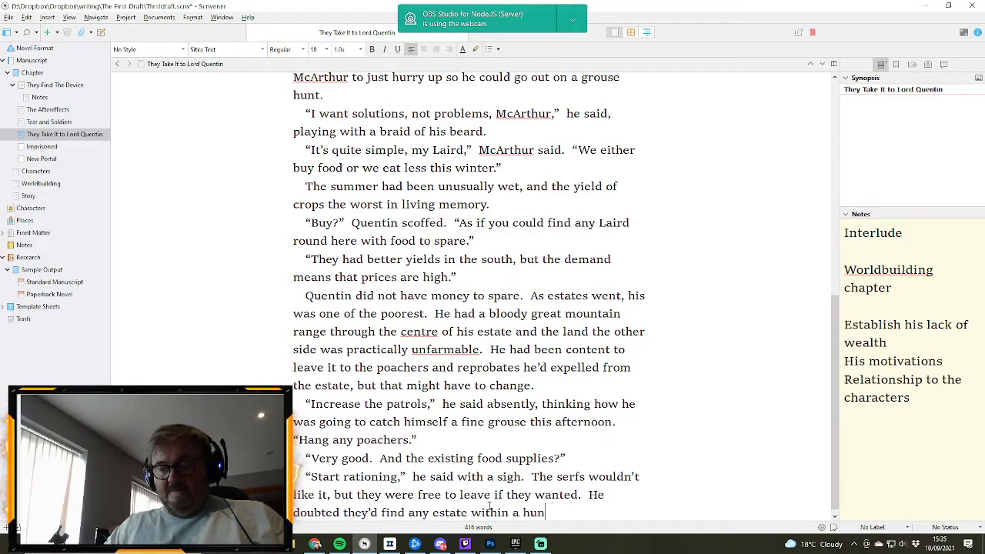
{"action": "type", "text": "dred miles"}
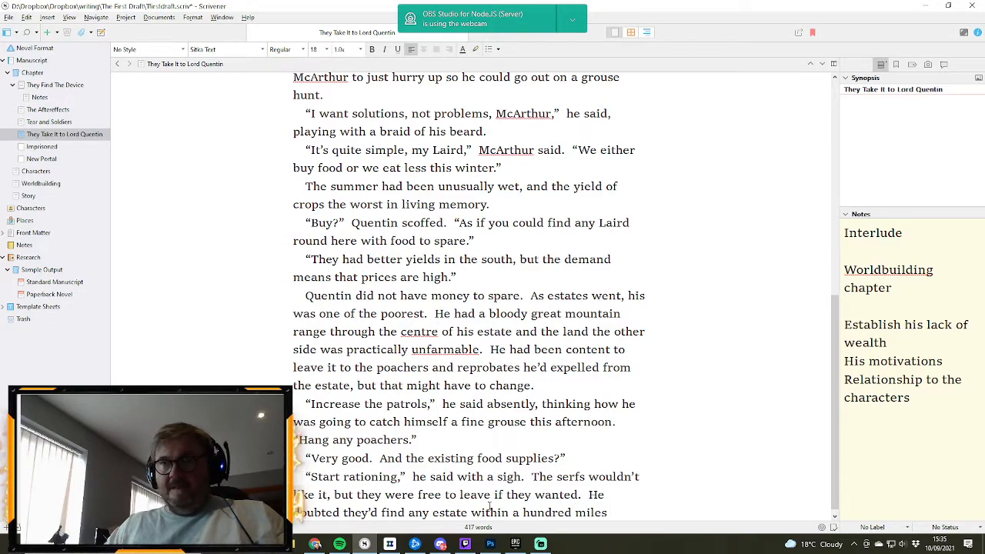
{"action": "type", "text": " willing"}
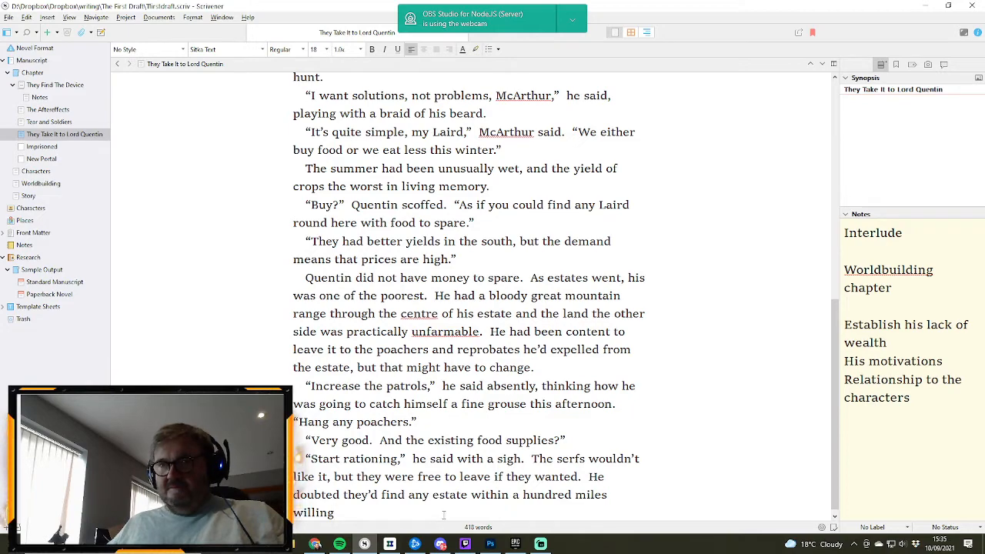
- Replace the word "willing" with "that would be any different." to finish the sentence about other estates
{"action": "double_click", "coordinate": [312, 512]}
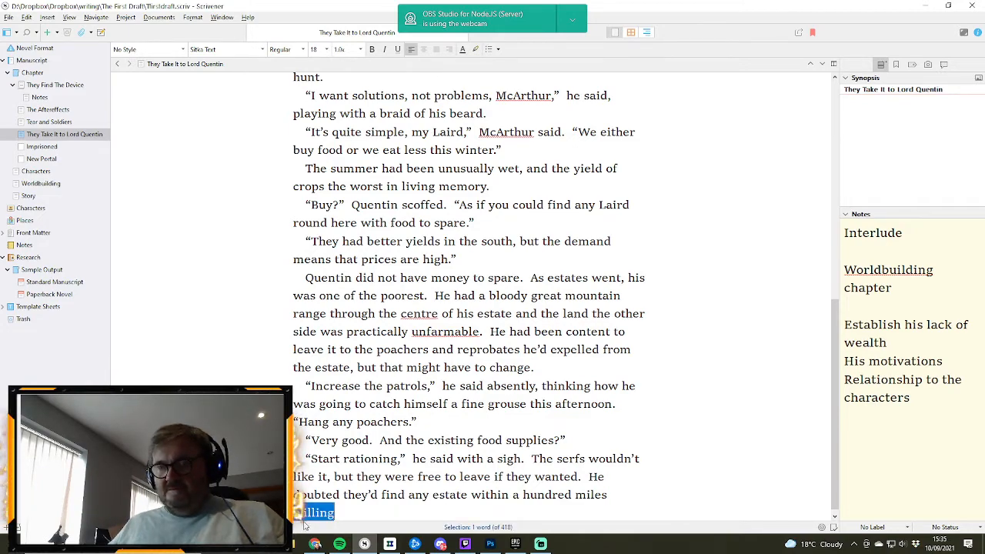
{"action": "type", "text": "that would"}
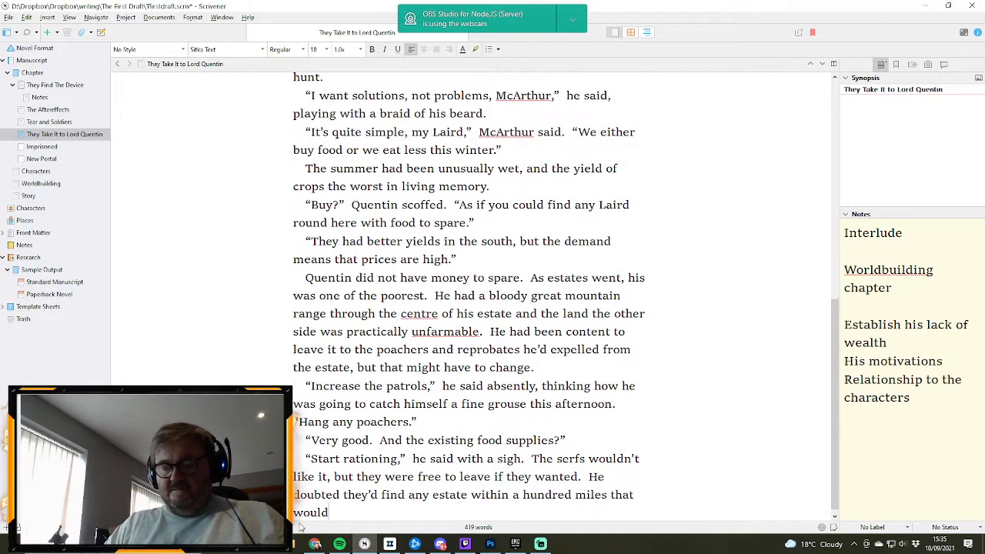
{"action": "type", "text": " be any diffe"}
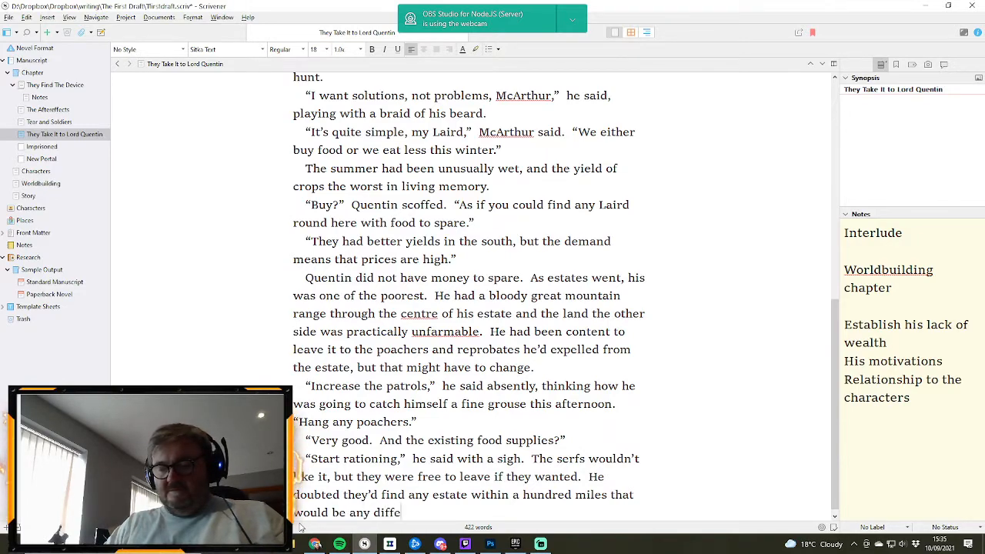
{"action": "type", "text": "rent."}
- Start a new paragraph with “No additional labour also,” followed by "he said." and an opening quotation mark, adding "also" after "labour" last
{"action": "key", "text": "Return"}
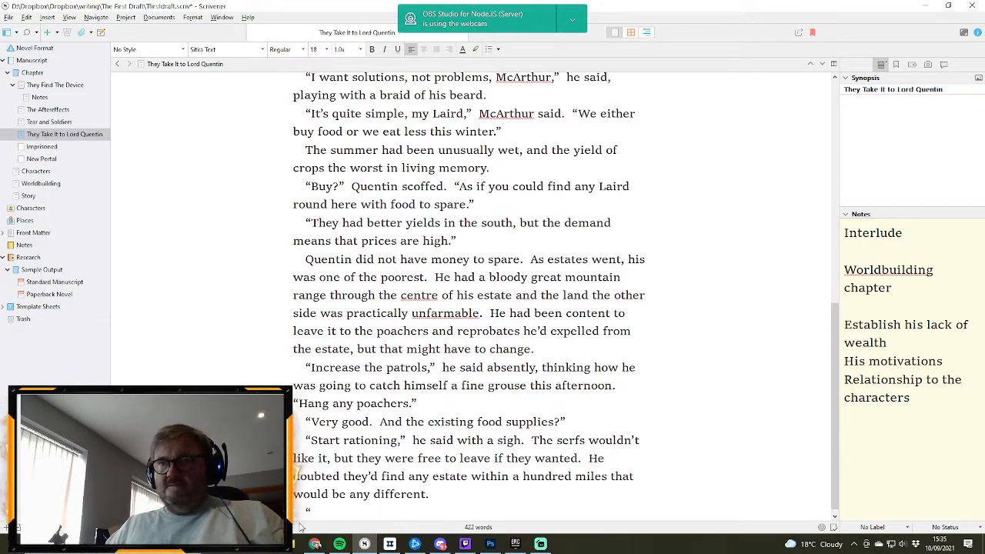
{"action": "type", "text": "\""}
{"action": "type", "text": "N"}
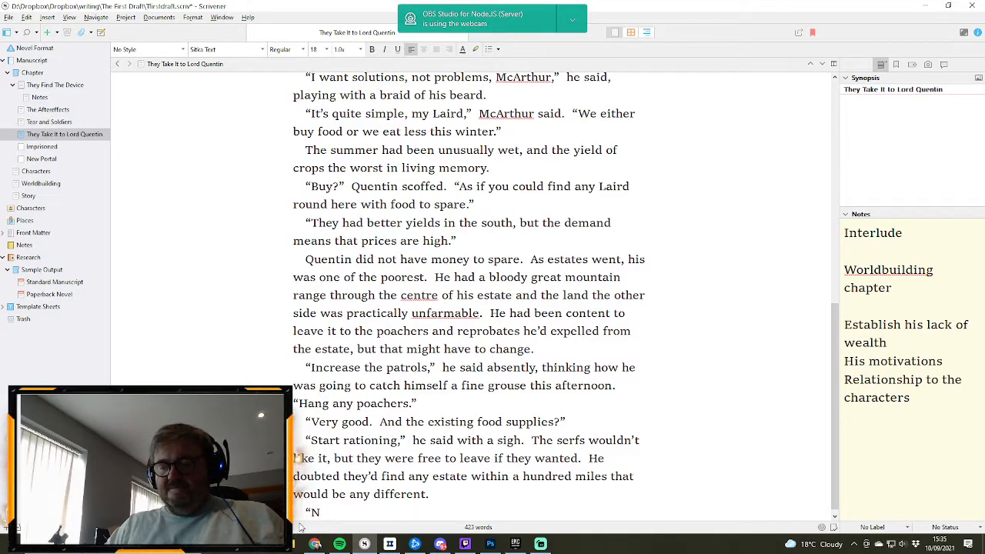
{"action": "type", "text": "o"}
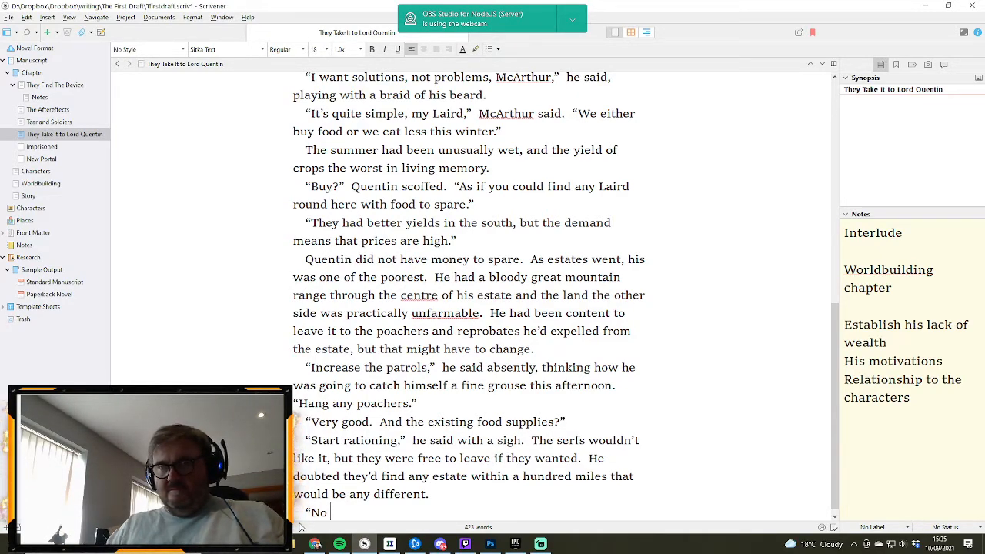
{"action": "type", "text": " additional"}
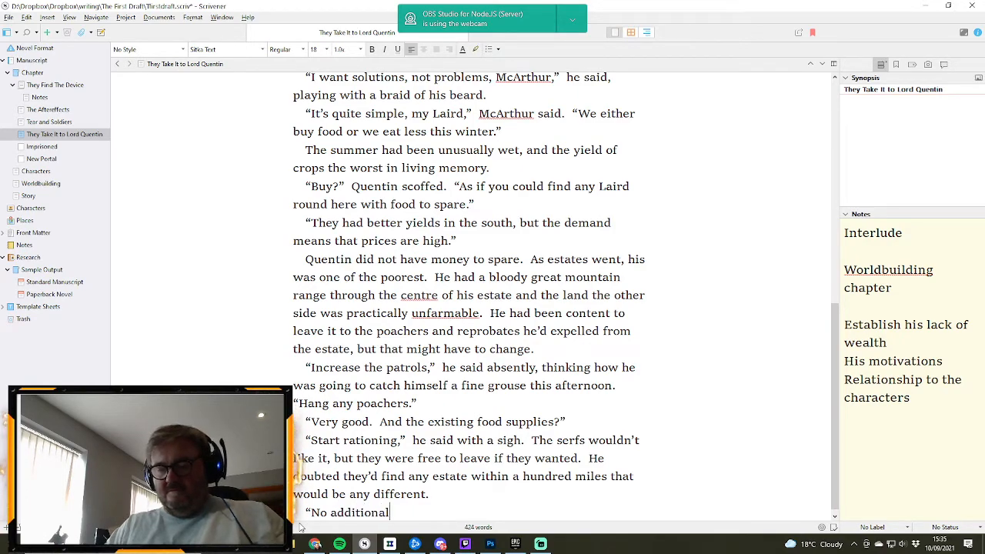
{"action": "type", "text": " labour"}
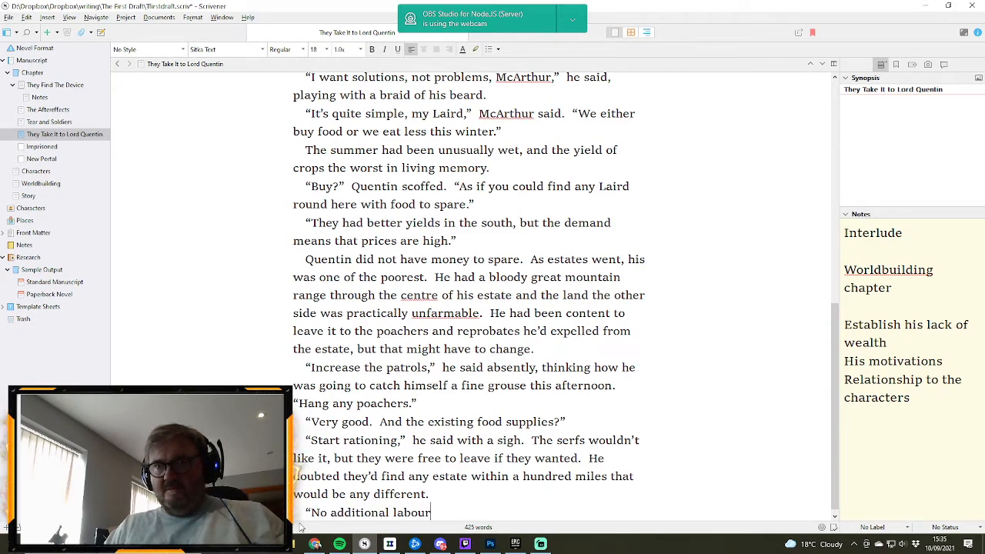
{"action": "type", "text": ",\""}
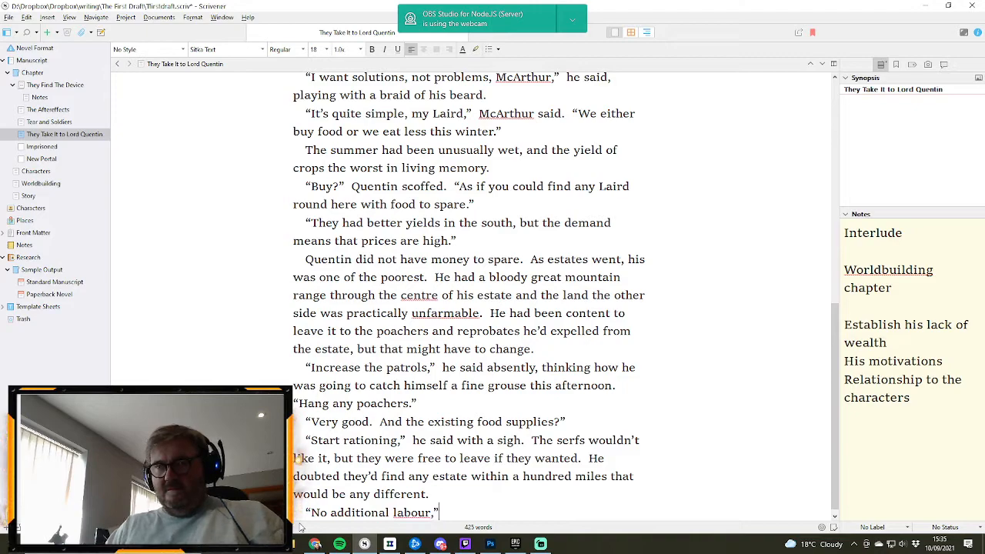
{"action": "type", "text": " he said"}
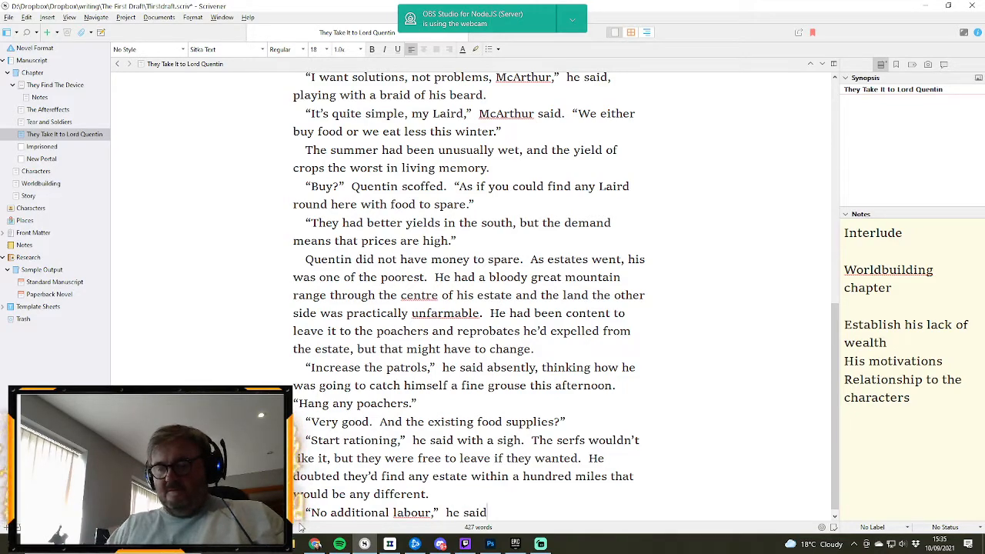
{"action": "type", "text": ".  \""}
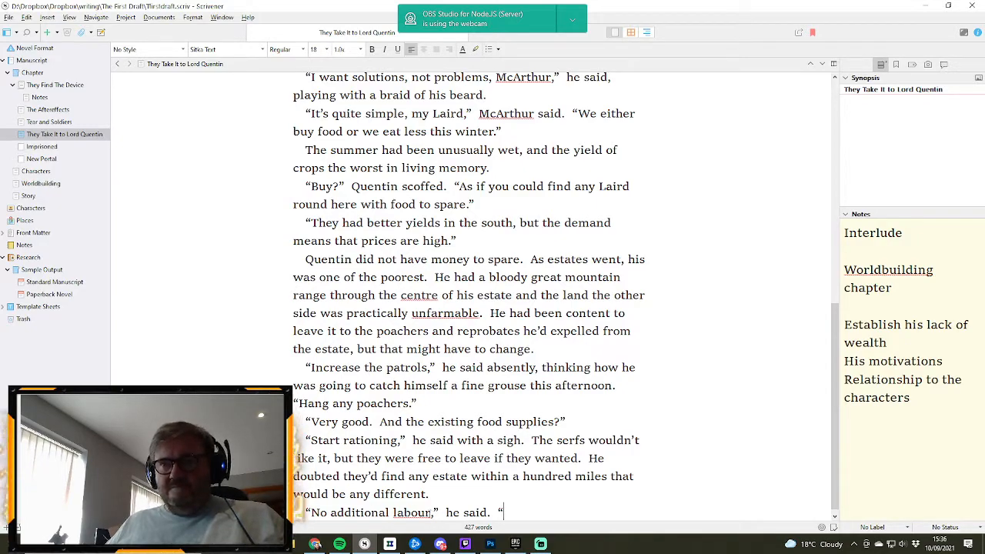
{"action": "type", "text": "also"}
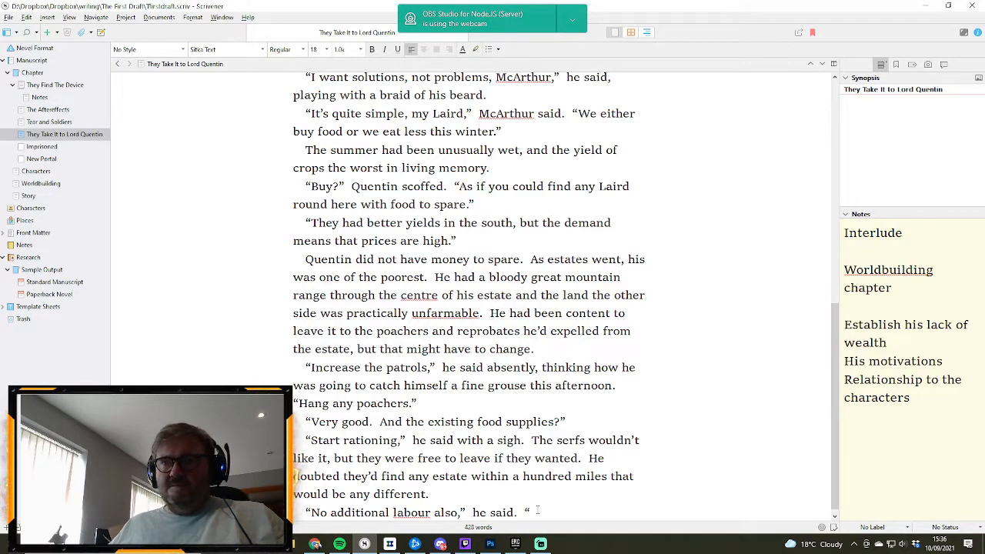
- Continue the reopened dialogue after "he said." with "Unless we receive a sudden windfall", correcting the mistyped ending of "windfall"
{"action": "type", "text": "Unle"}
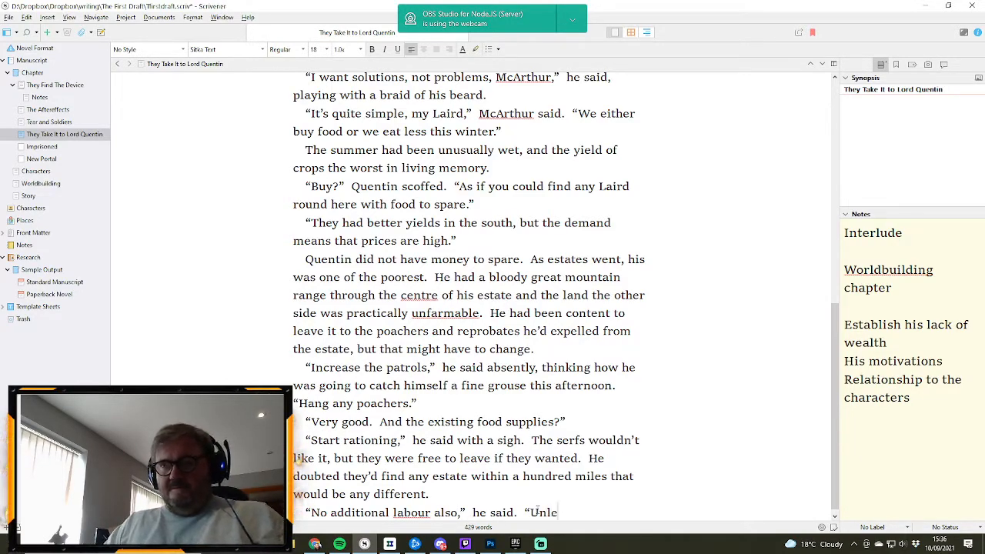
{"action": "type", "text": "ss we "}
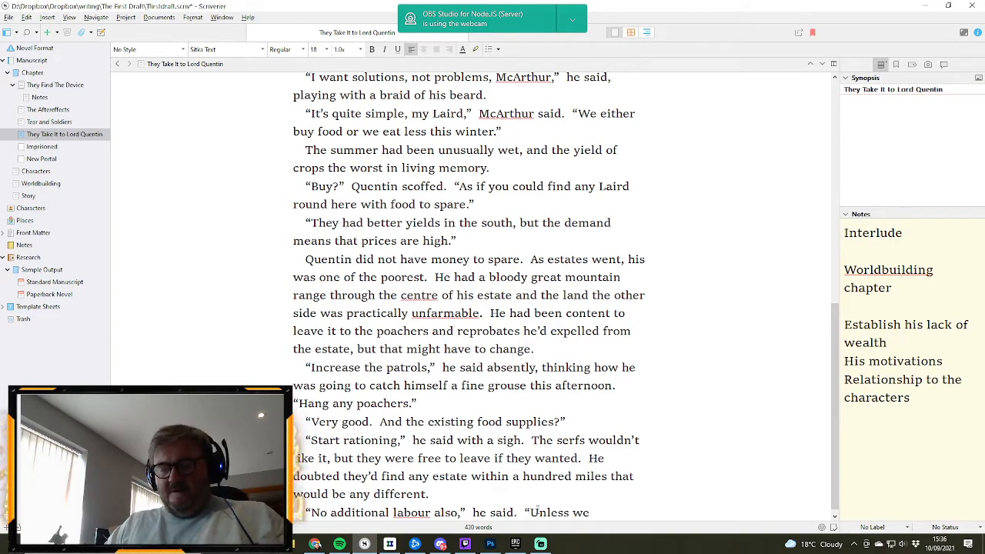
{"action": "type", "text": "re"}
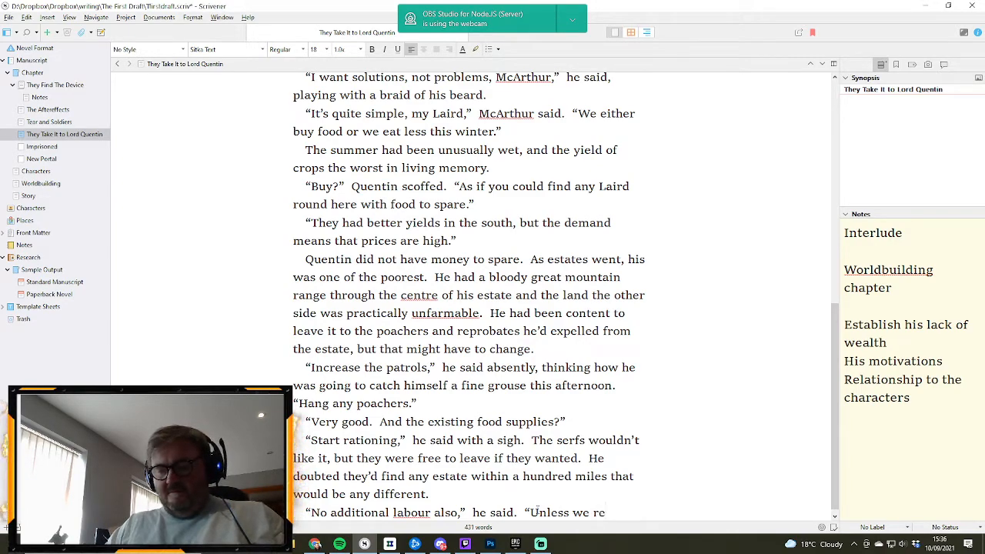
{"action": "type", "text": "ceive a s"}
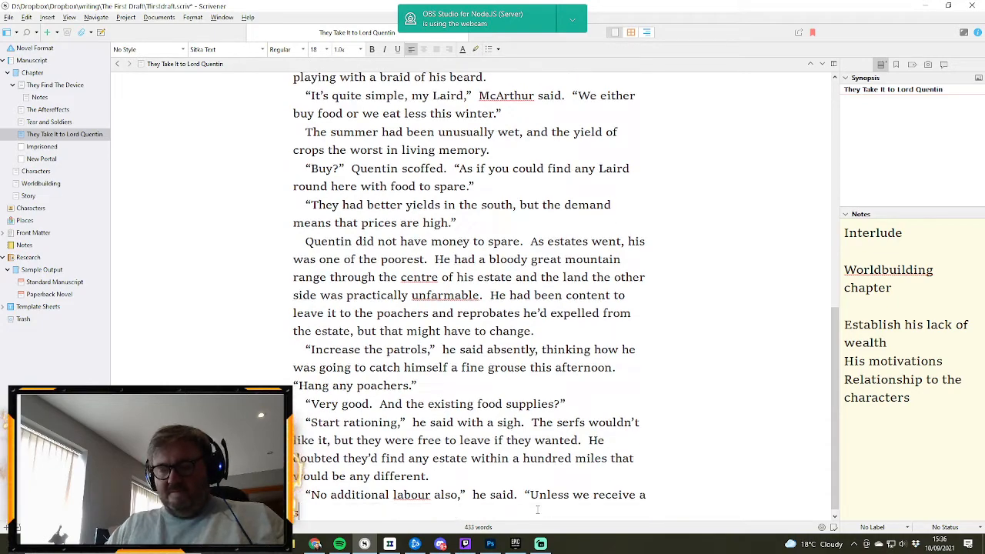
{"action": "type", "text": "udden windfu"}
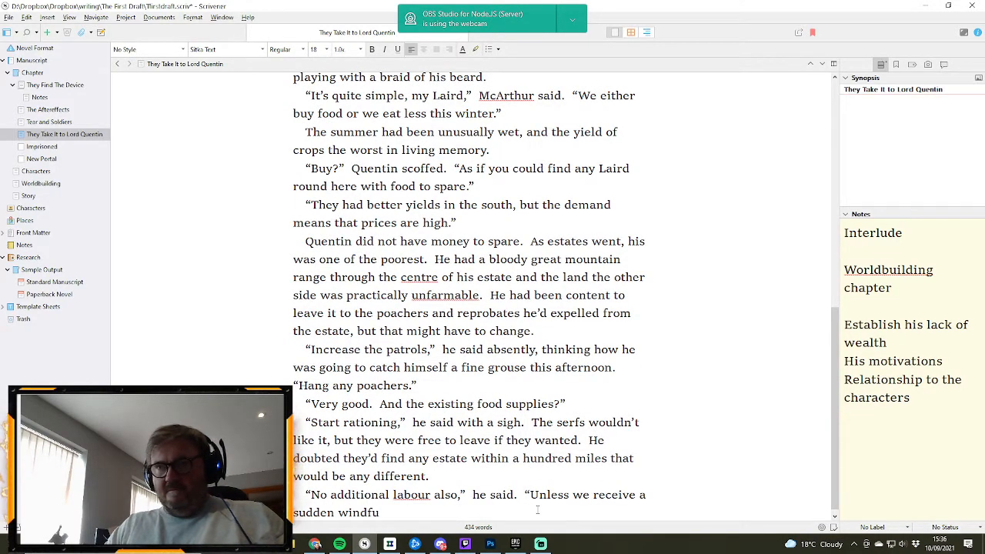
{"action": "key", "text": "BackSpace"}
{"action": "type", "text": "a"}
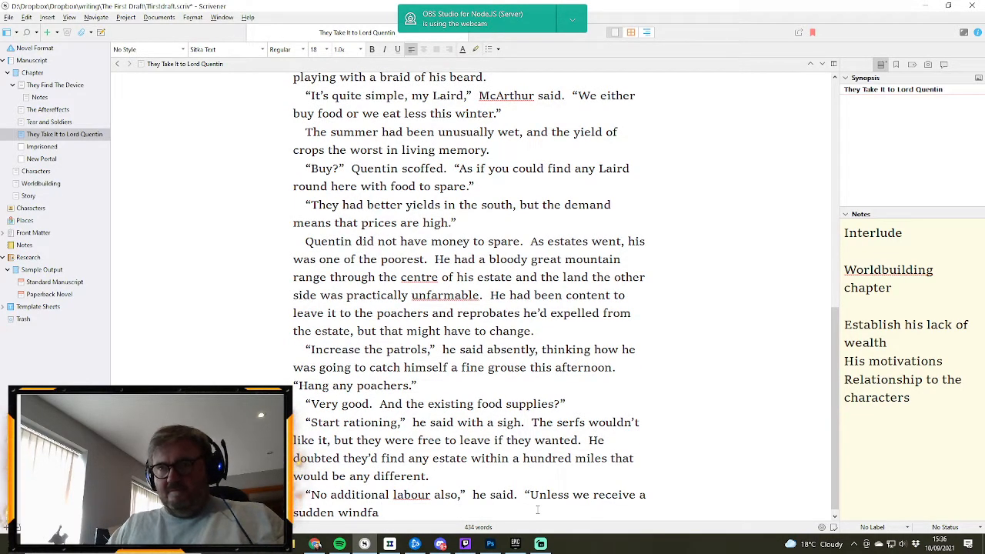
{"action": "type", "text": "ll"}
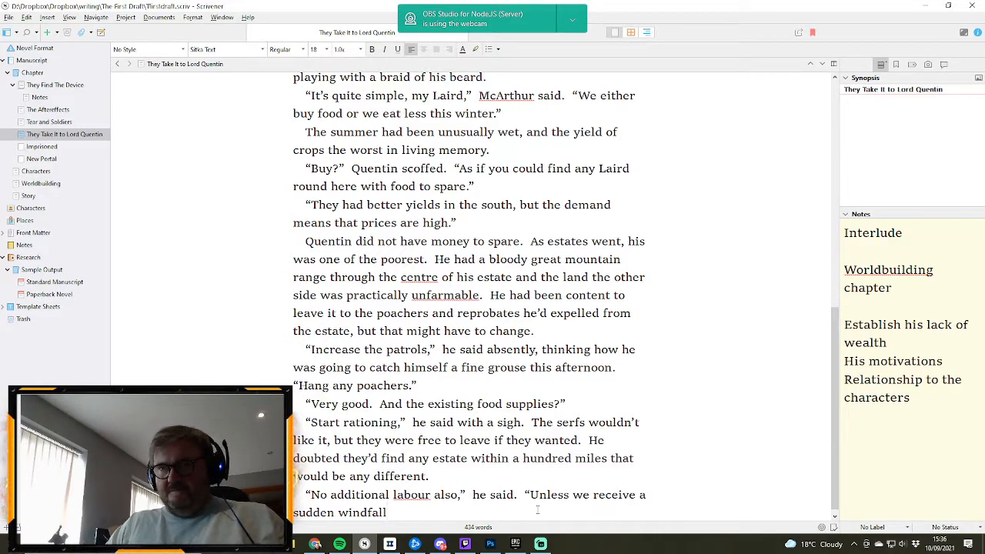
- Continue the dialogue after "a sudden windfall" with ", get the skilled to take apprentices from"
{"action": "type", "text": ", g"}
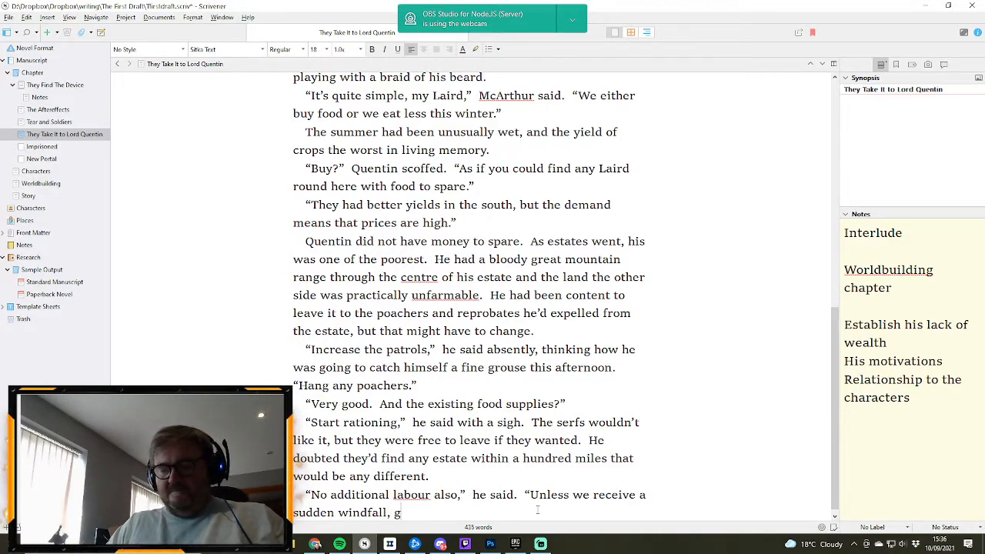
{"action": "type", "text": "et the"}
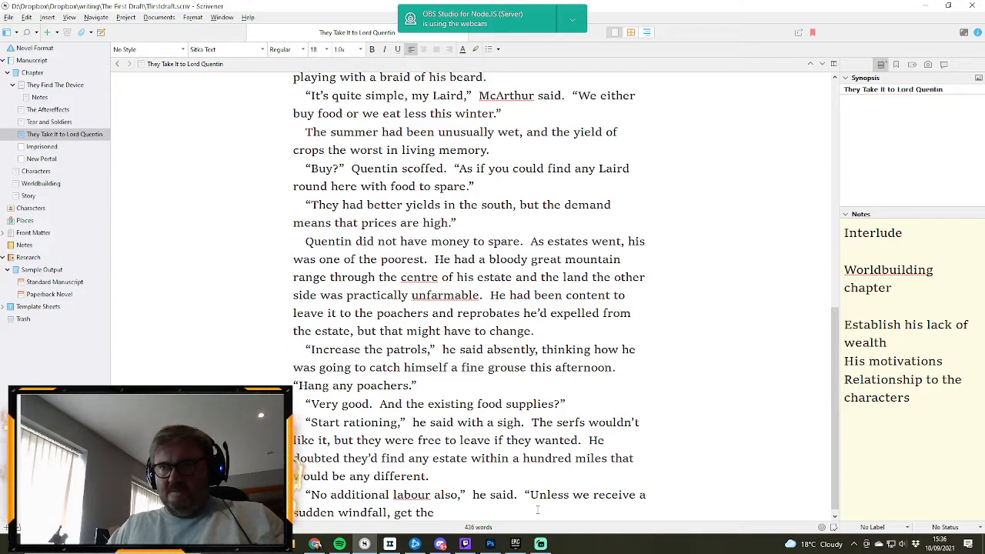
{"action": "type", "text": " skilled t"}
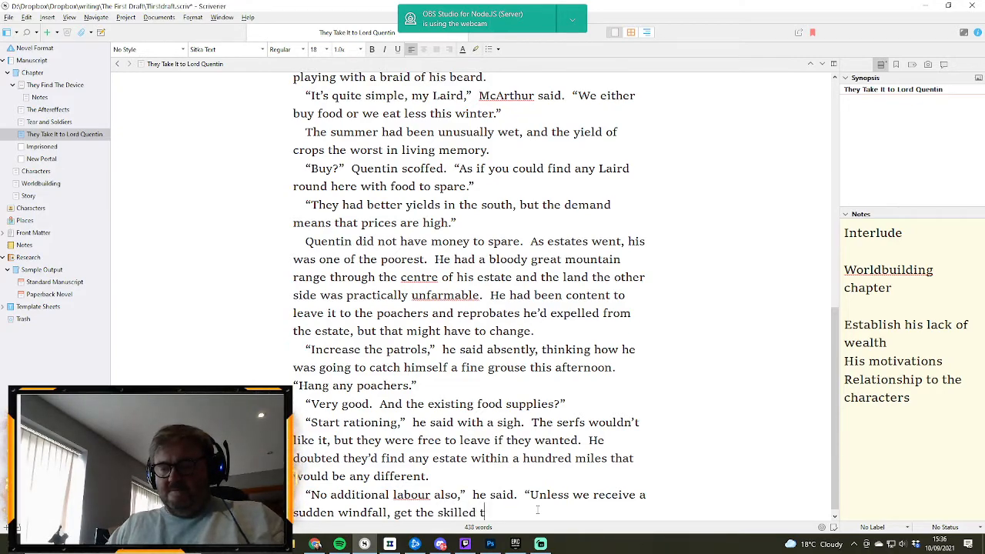
{"action": "type", "text": "o take ap"}
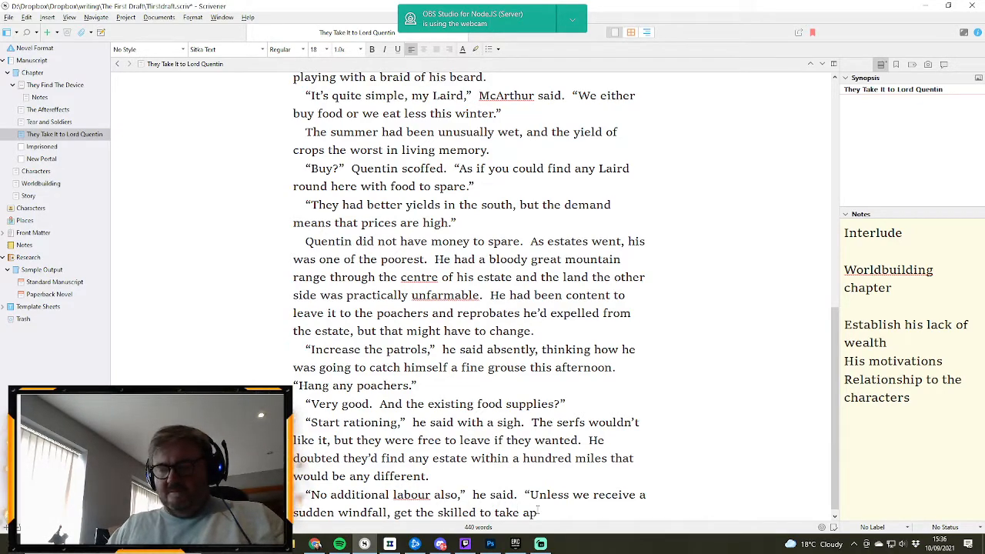
{"action": "type", "text": "prentices fro"}
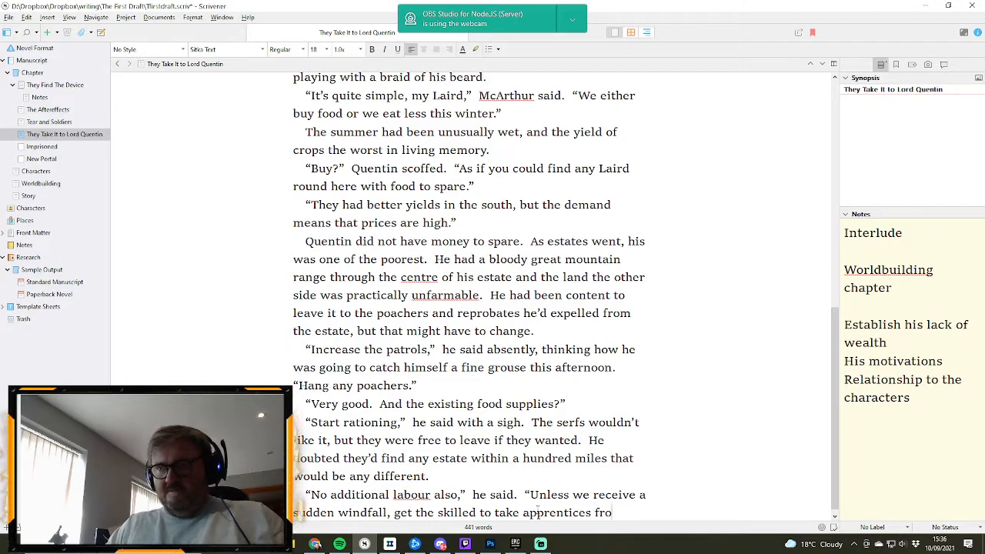
{"action": "type", "text": "m"}
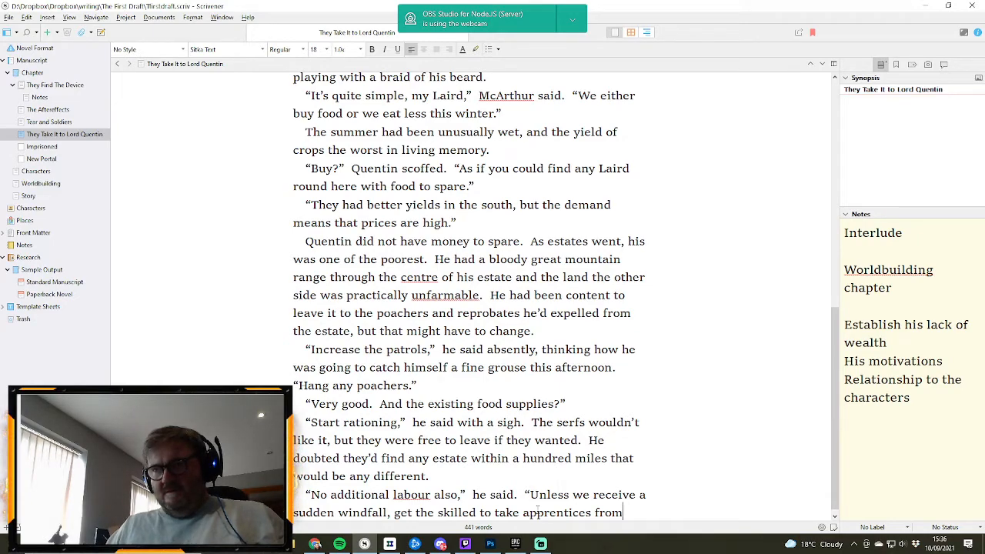
- Finish the apprentices sentence with "our existing ranks." and close the quotation
{"action": "type", "text": "ou"}
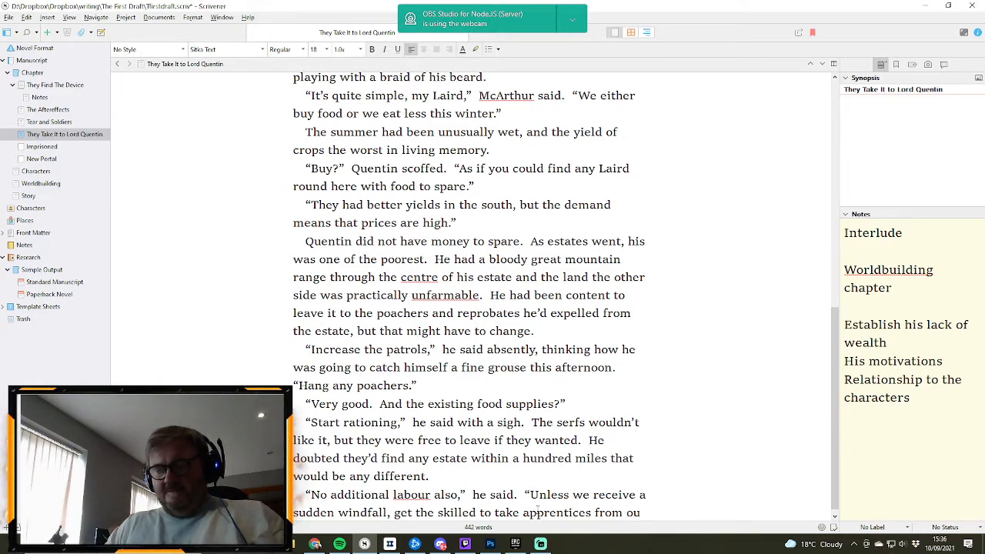
{"action": "type", "text": "r "}
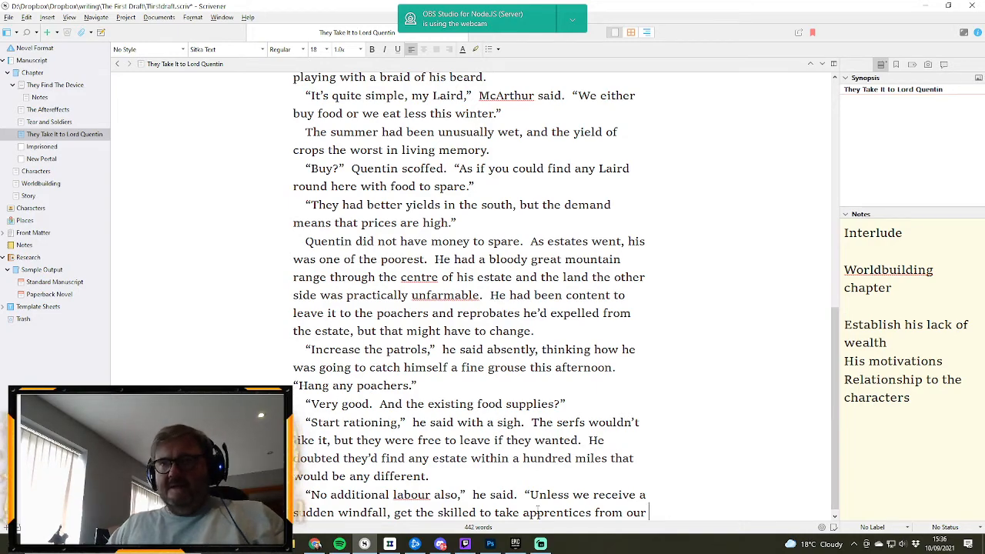
{"action": "type", "text": "s"}
{"action": "type", "text": "xisting"}
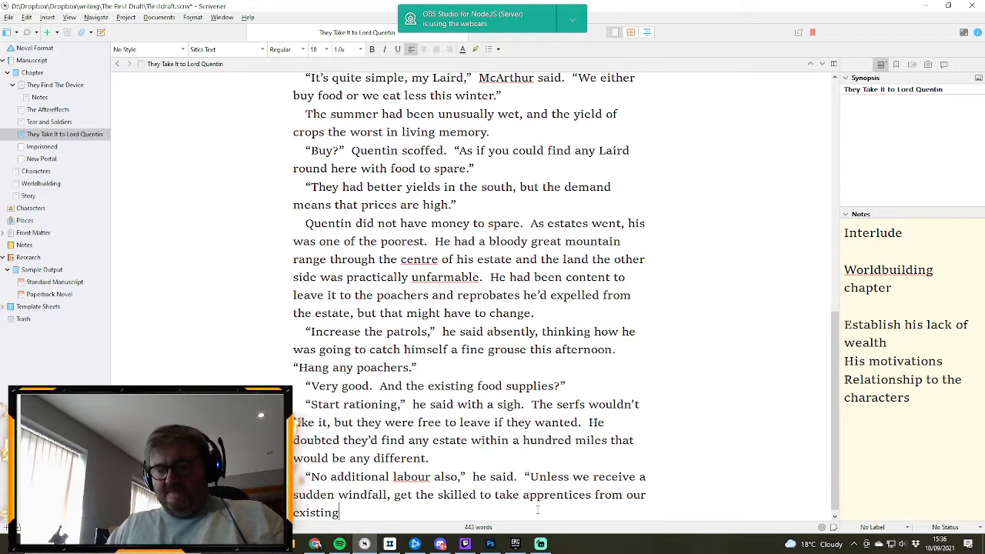
{"action": "type", "text": " ran"}
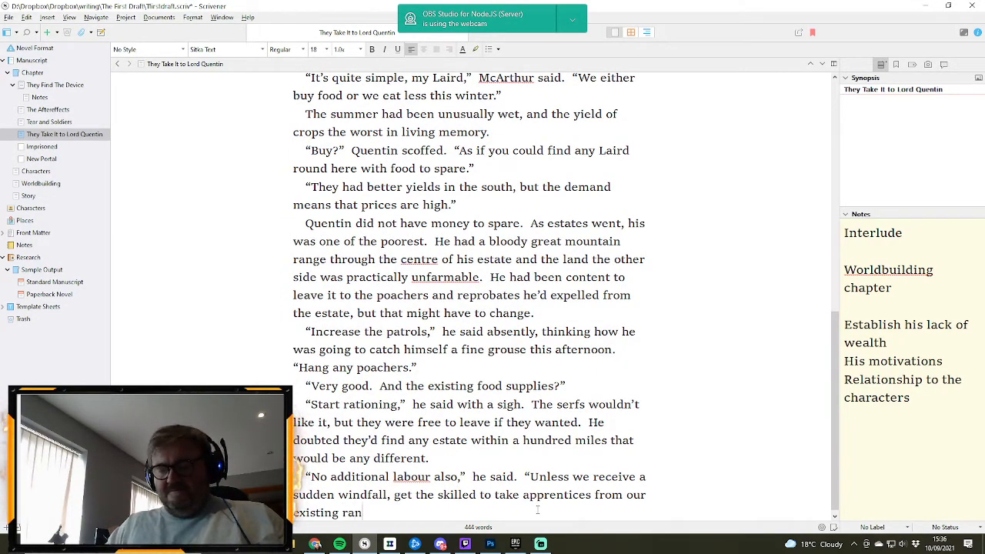
{"action": "type", "text": "ks.\""}
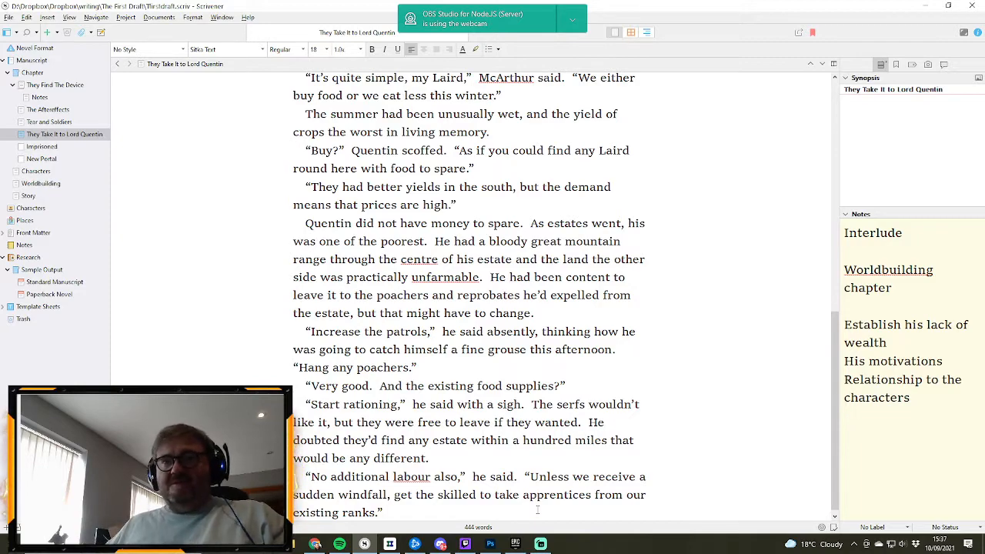
- Start a new paragraph at the end of the scene reading “Very good,” said McArthur. “And one last thing
{"action": "scroll", "coordinate": [537, 510], "scroll_direction": "up", "scroll_amount": 1}
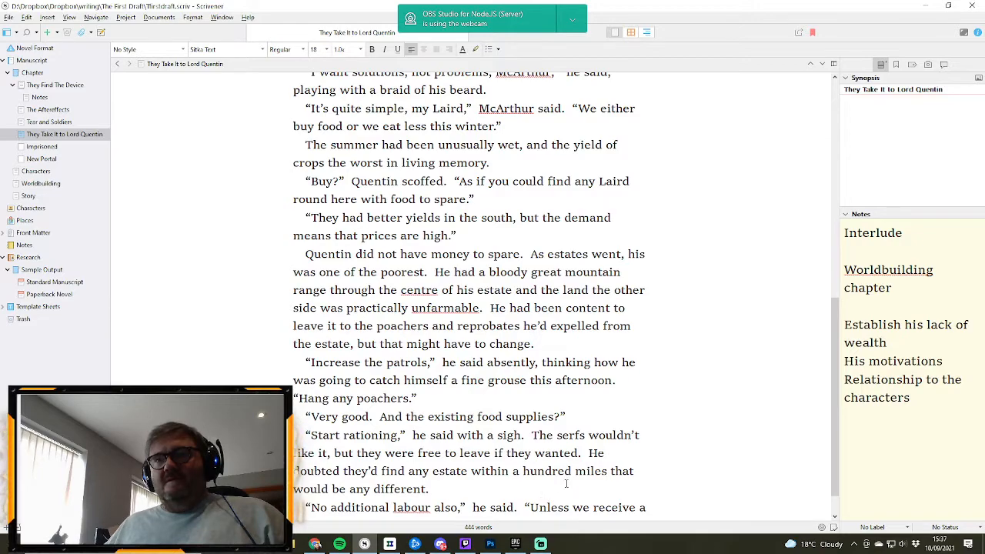
{"action": "scroll", "coordinate": [566, 483], "scroll_direction": "down", "scroll_amount": 1}
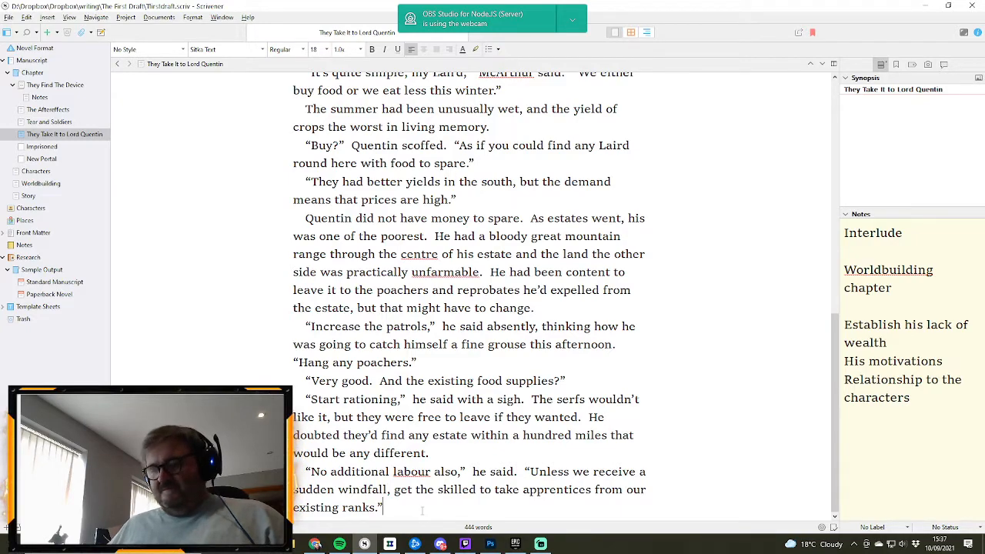
{"action": "key", "text": "Return"}
{"action": "type", "text": "“Very good"}
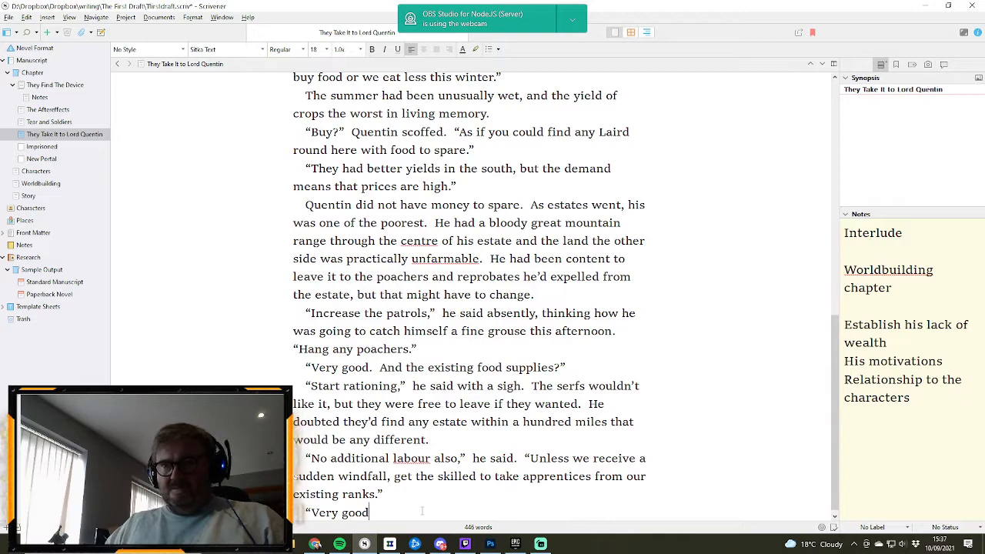
{"action": "type", "text": ",” said M"}
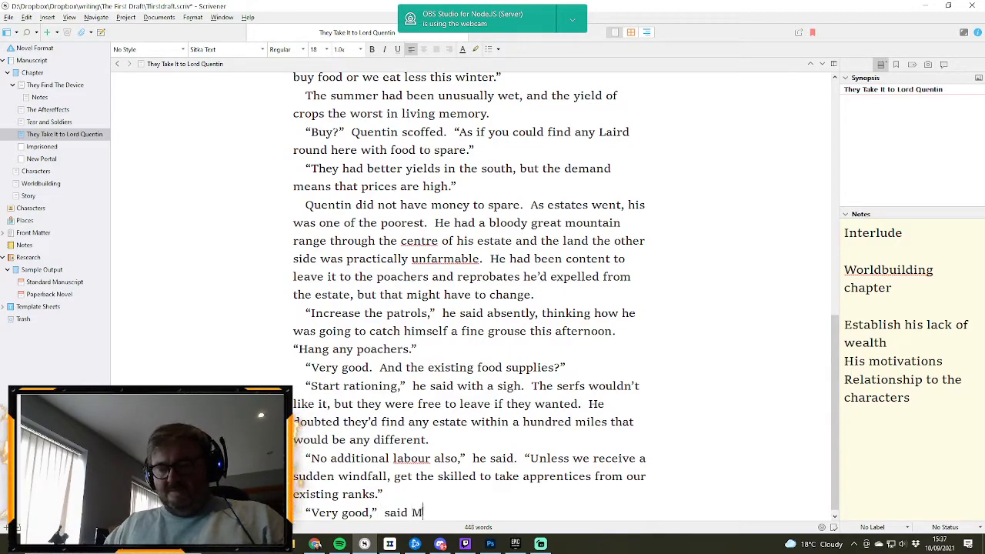
{"action": "type", "text": "cArthur"}
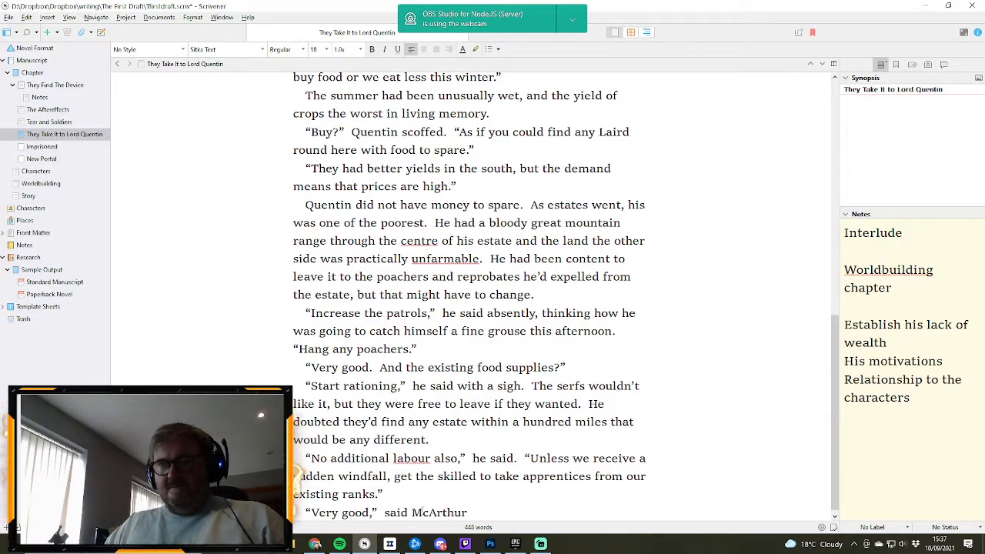
{"action": "type", "text": ".  “A"}
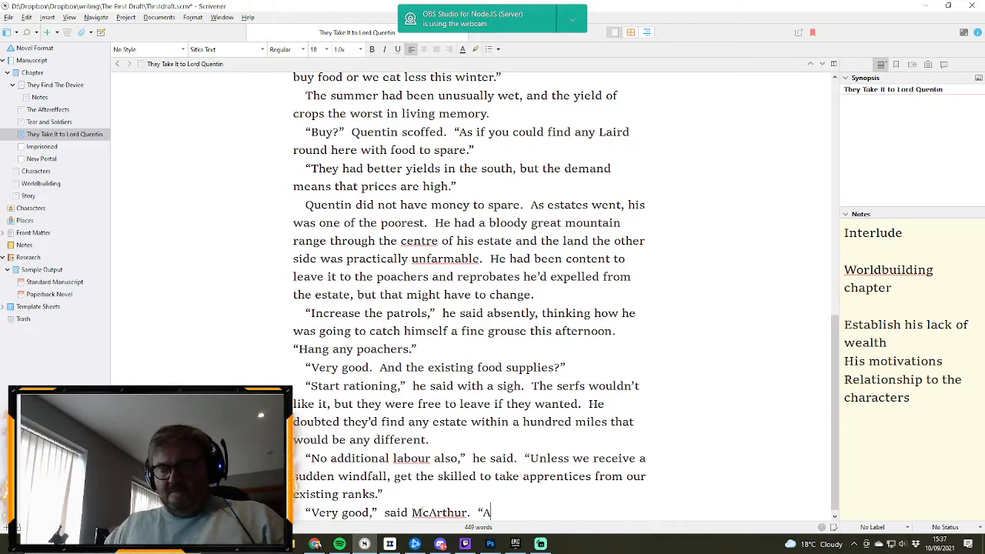
{"action": "type", "text": "nd one last"}
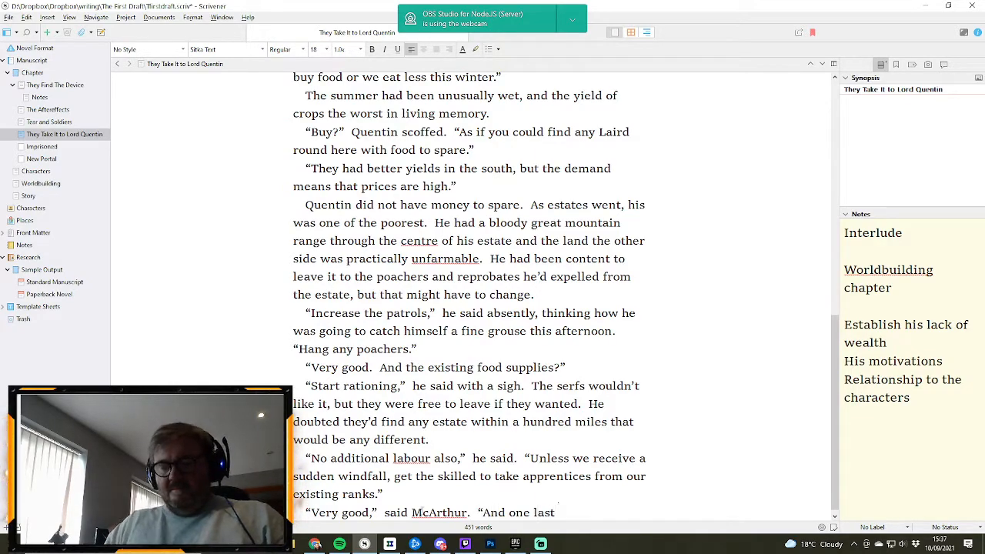
{"action": "type", "text": " thing.  "}
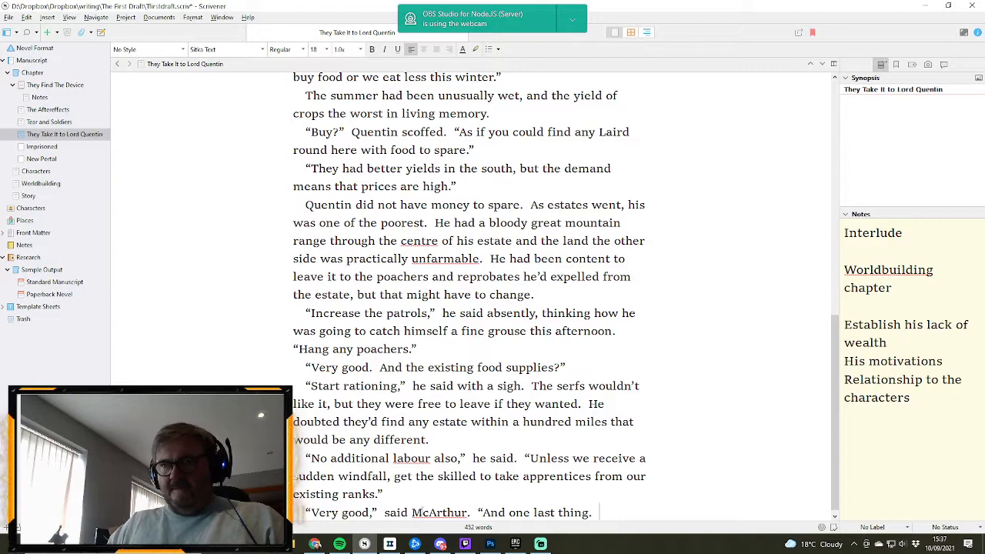
{"action": "type", "text": "The army"}
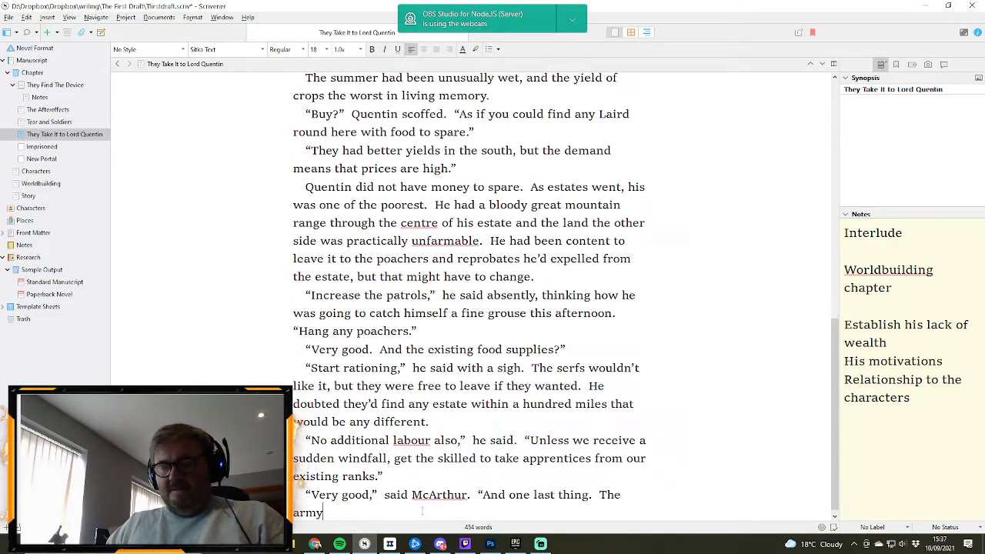
- End McArthur's line after "one last thing." with "The solders." and a closing quotation mark, discarding the draft word "army"
{"action": "key", "text": "BackSpace"}
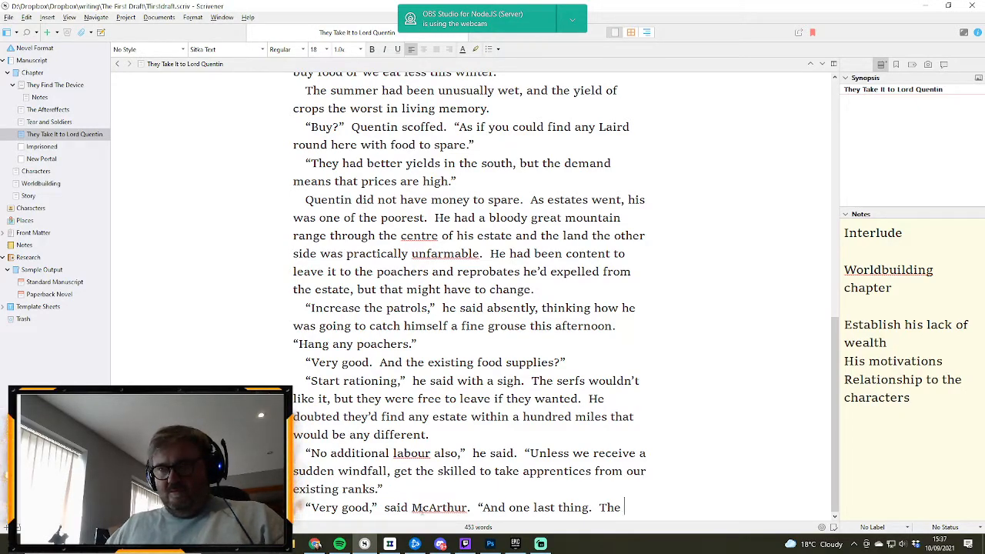
{"action": "type", "text": "soldiers."}
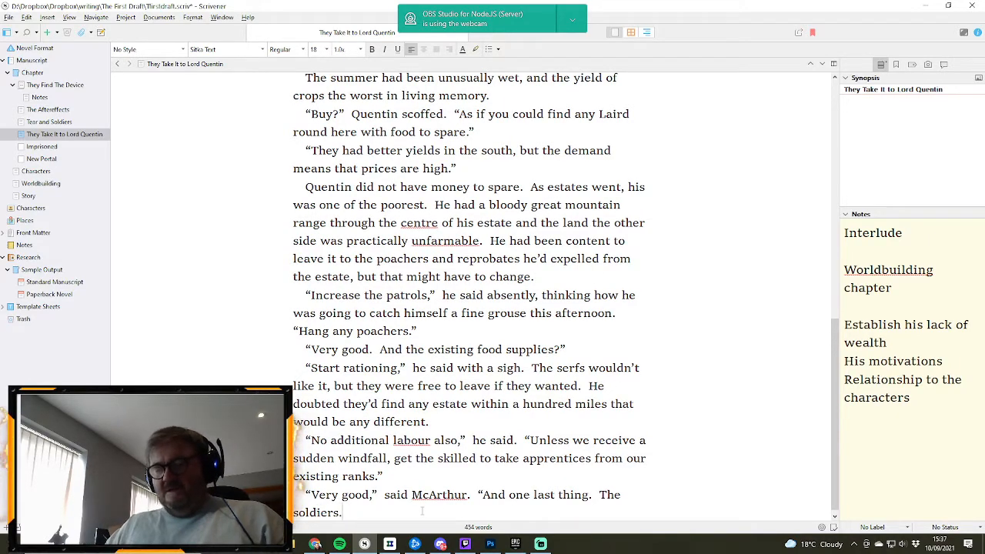
{"action": "key", "text": "BackSpace"}
{"action": "key", "text": "BackSpace"}
{"action": "key", "text": "BackSpace"}
{"action": "key", "text": "BackSpace"}
{"action": "key", "text": "BackSpace"}
{"action": "key", "text": "BackSpace"}
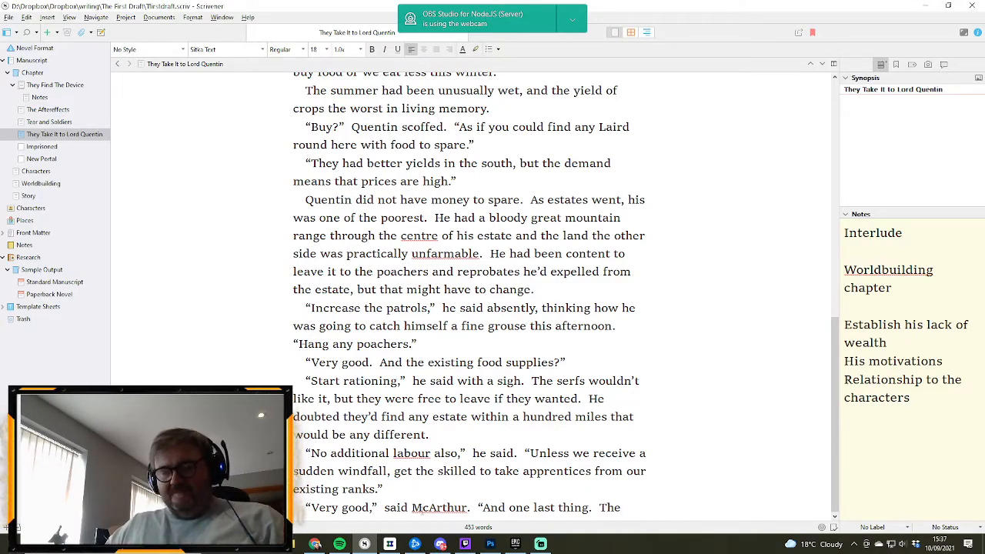
{"action": "type", "text": "olders"}
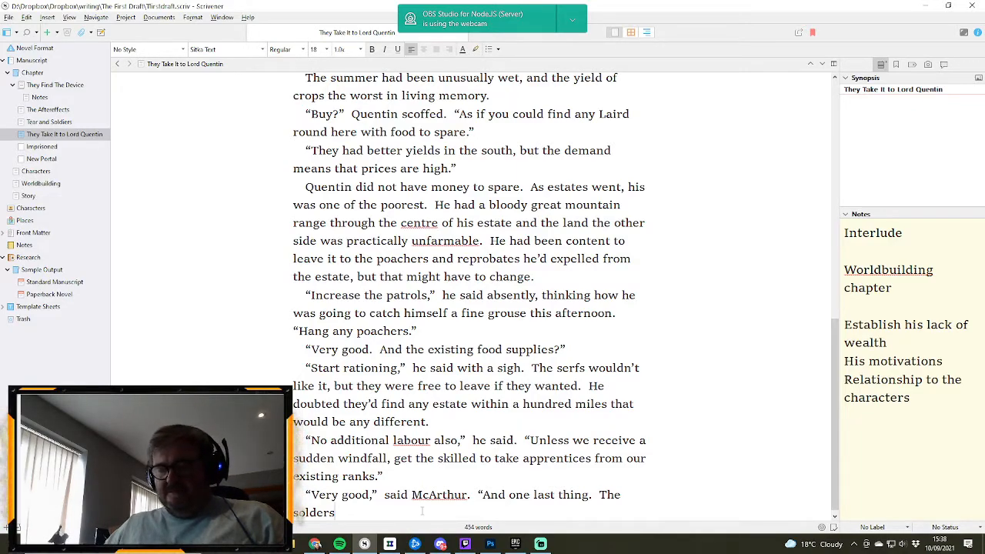
{"action": "type", "text": ".\""}
- Add a new paragraph with Quentin's reply “What does Freeman want now?”
{"action": "key", "text": "Return"}
{"action": "type", "text": "\""}
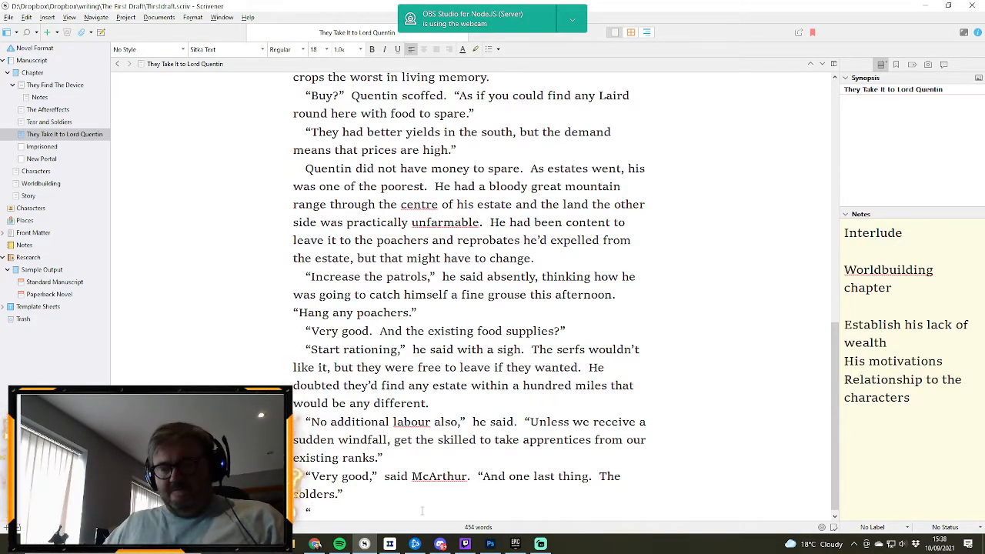
{"action": "type", "text": "What does"}
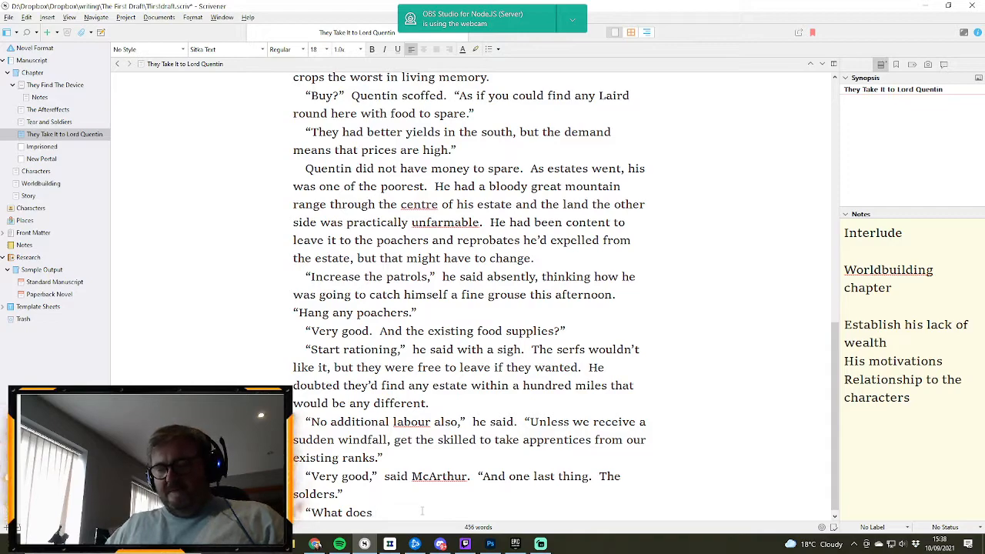
{"action": "type", "text": " Free"}
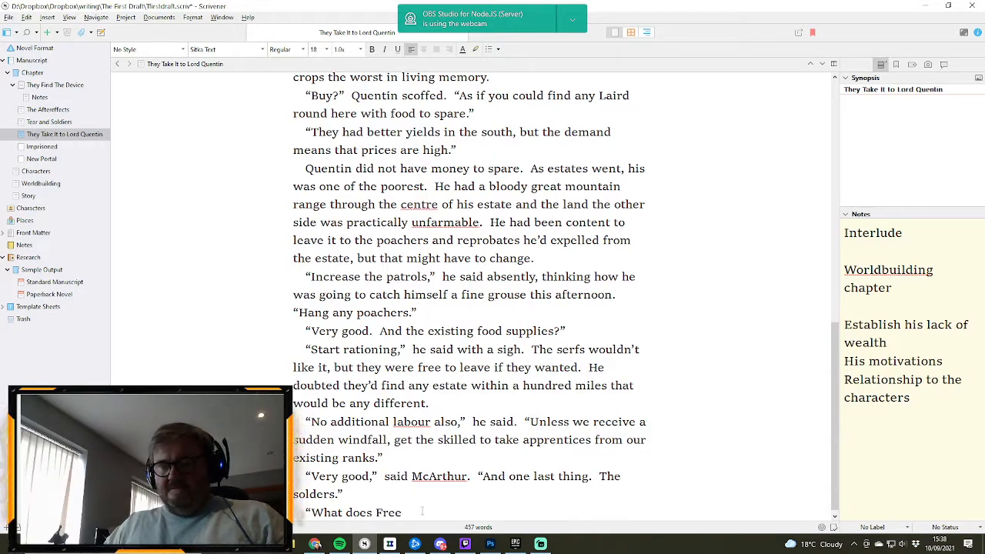
{"action": "type", "text": "man want"}
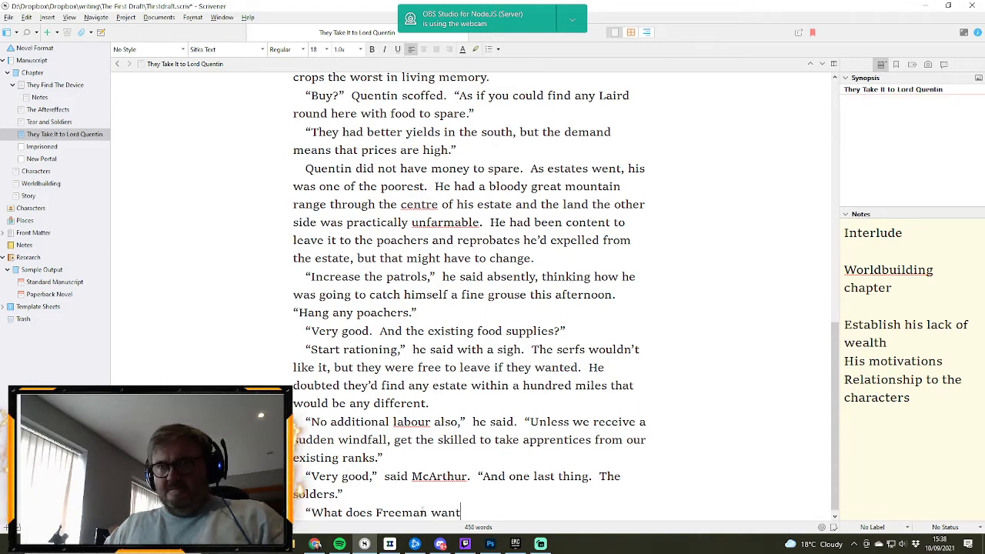
{"action": "type", "text": " now"}
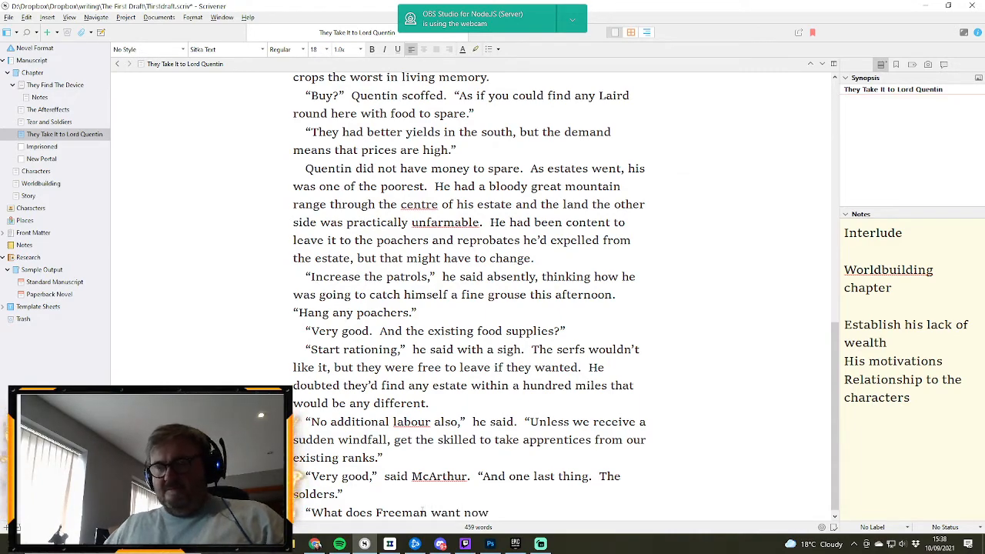
{"action": "type", "text": "?\""}
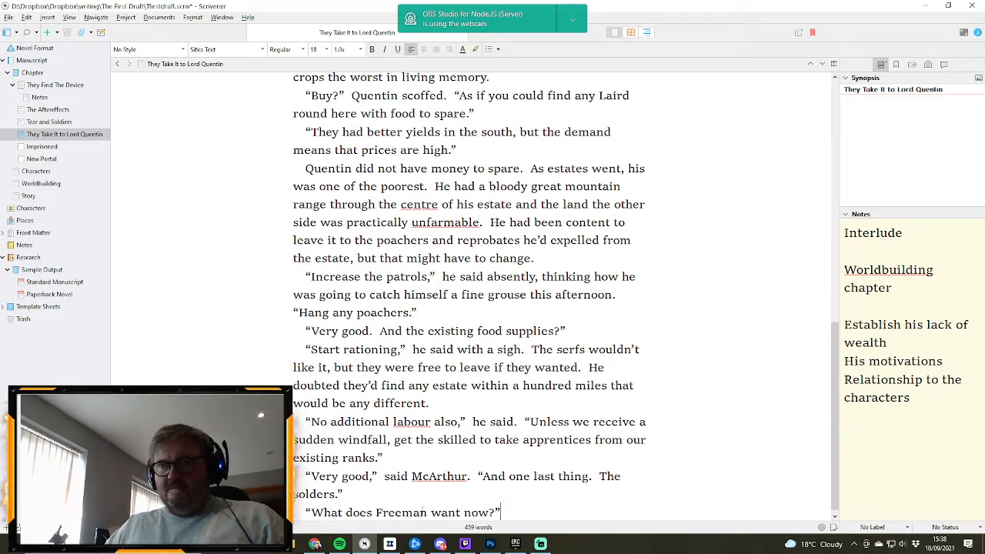
- Reopen the Freeman quotation to add "Last month he wanted horses.", close it, and start a new paragraph with an opening quotation mark
{"action": "key", "text": "BackSpace"}
{"action": "type", "text": "La"}
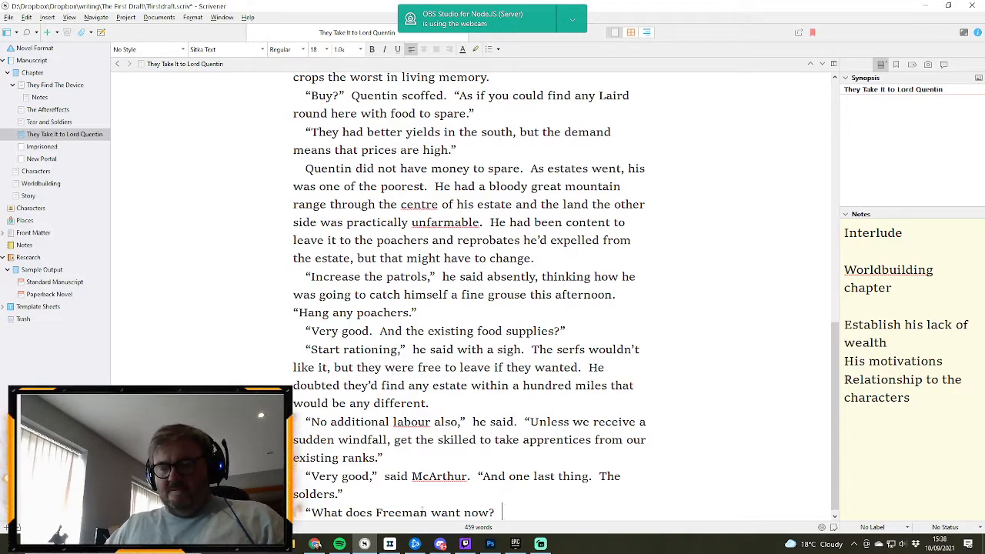
{"action": "type", "text": "st month"}
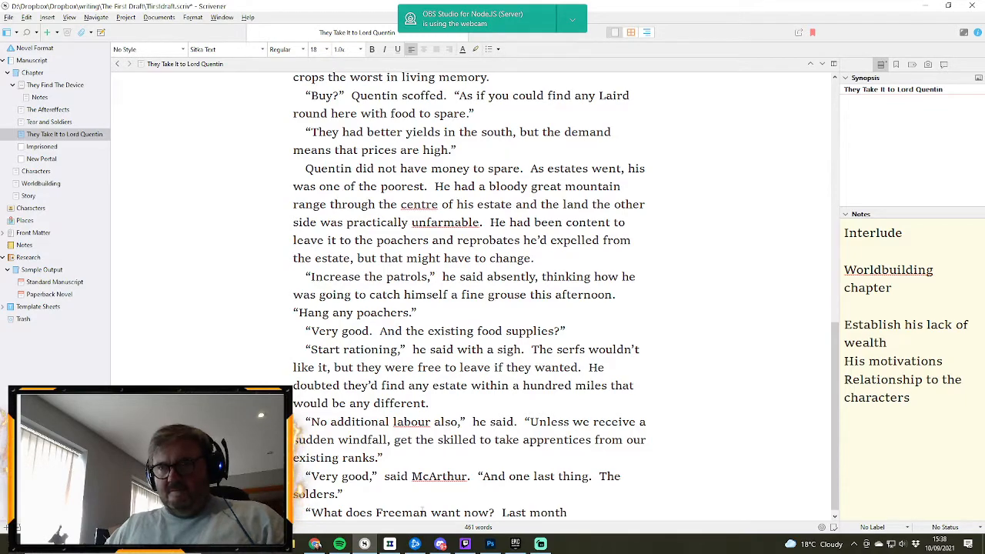
{"action": "type", "text": " he wanted h"}
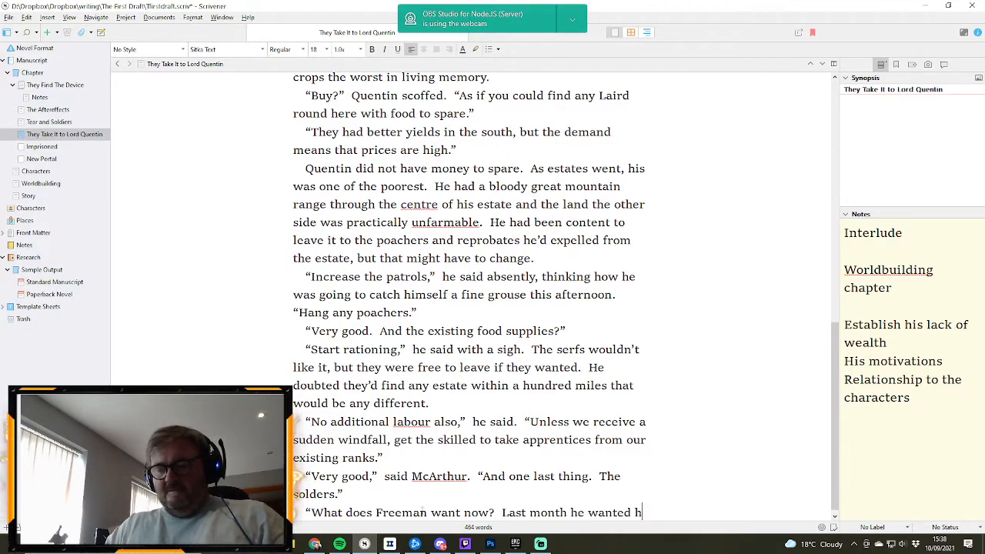
{"action": "type", "text": "orses"}
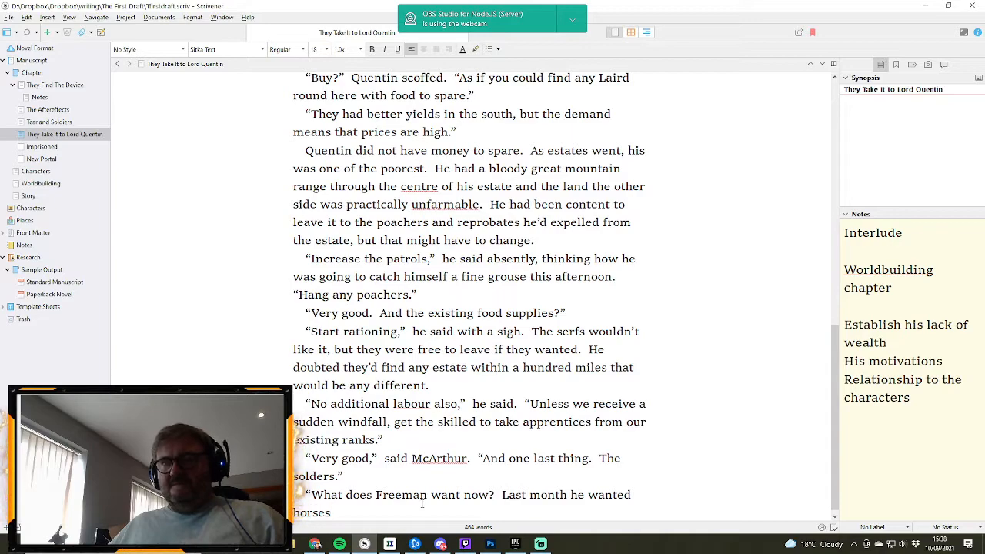
{"action": "type", "text": ".\""}
{"action": "key", "text": "Return"}
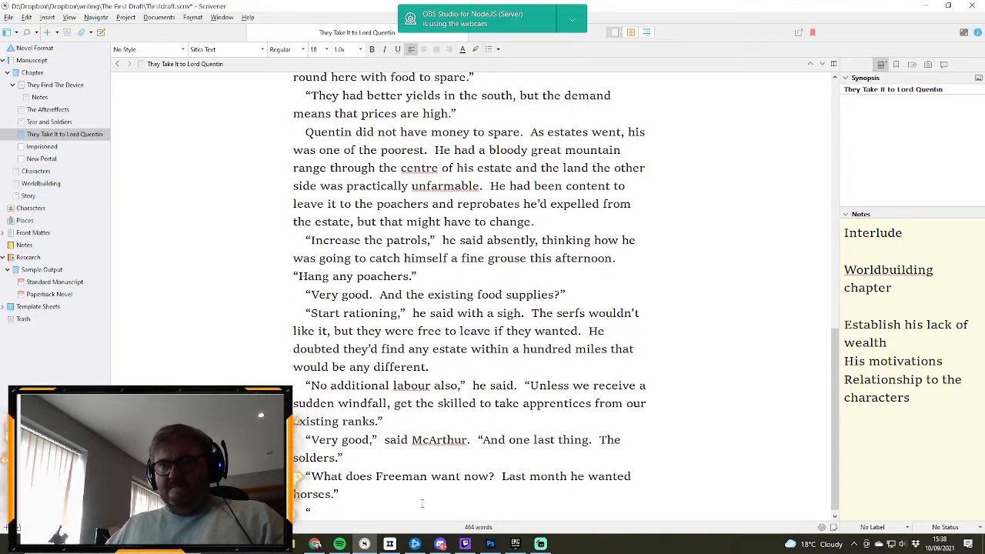
- Write McArthur's reply after the horses line as “Last year,” McArthur corrected., with a capital M in his name
{"action": "type", "text": "\"Last year"}
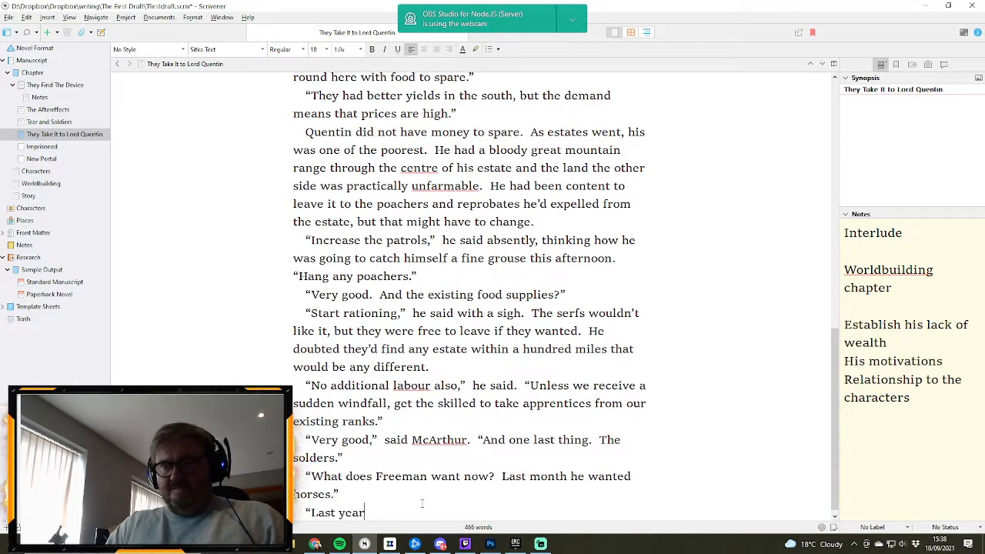
{"action": "type", "text": ",\" mcA"}
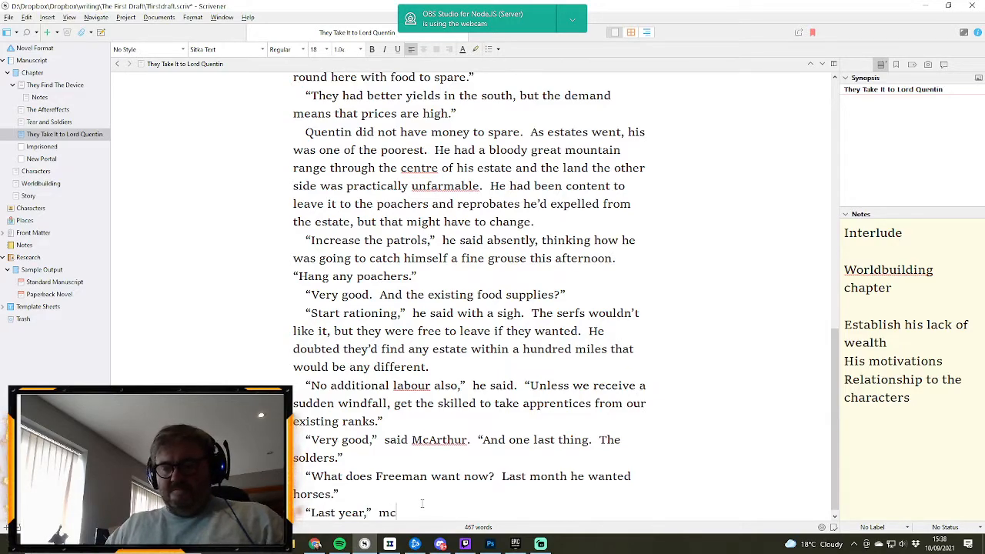
{"action": "type", "text": "rthur c"}
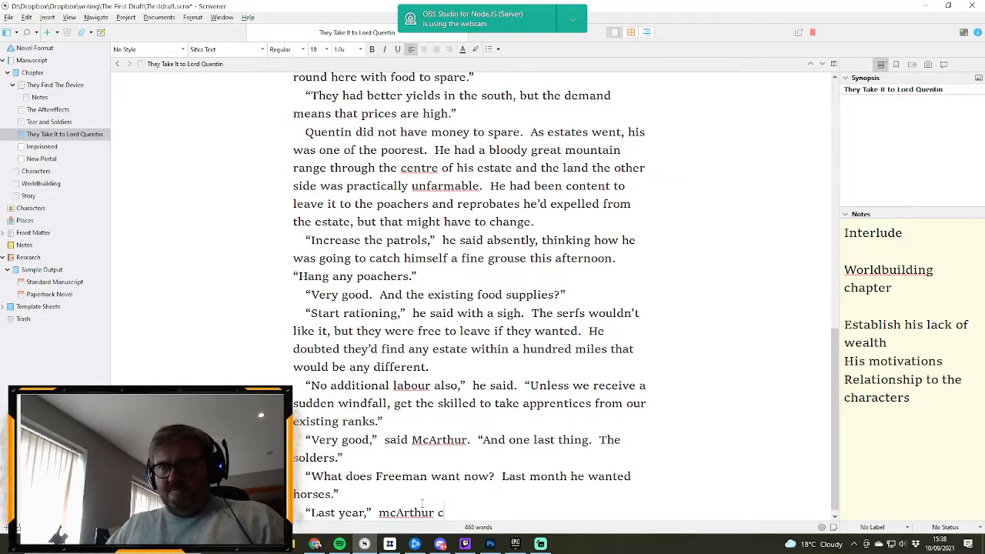
{"action": "key", "text": "ctrl+BackSpace"}
{"action": "key", "text": "ctrl+BackSpace"}
{"action": "type", "text": "M"}
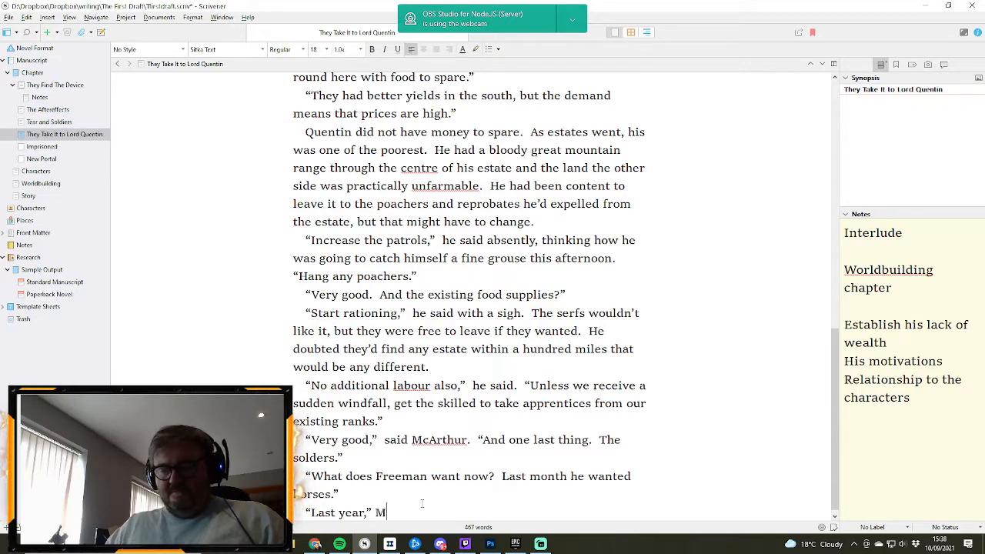
{"action": "type", "text": "cArt"}
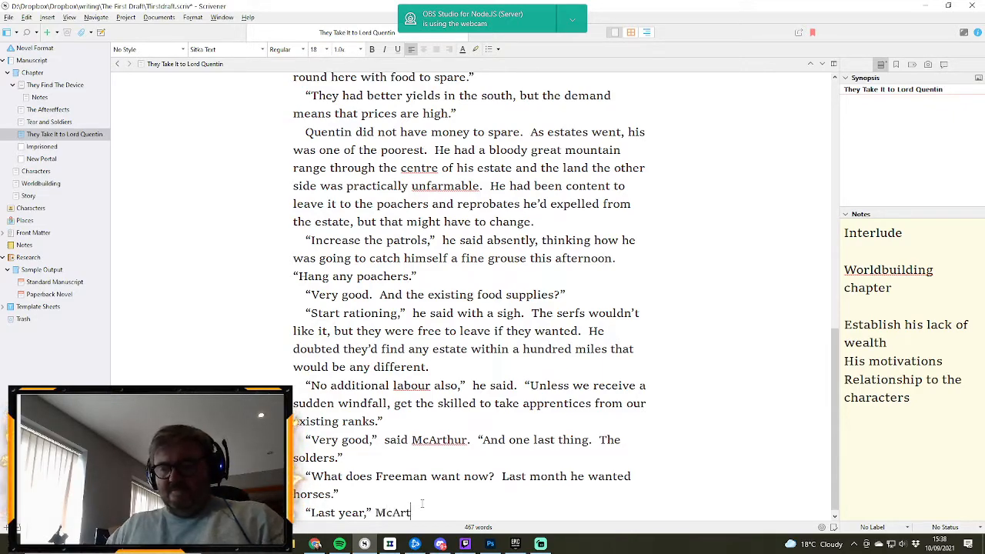
{"action": "type", "text": "hur corrected."}
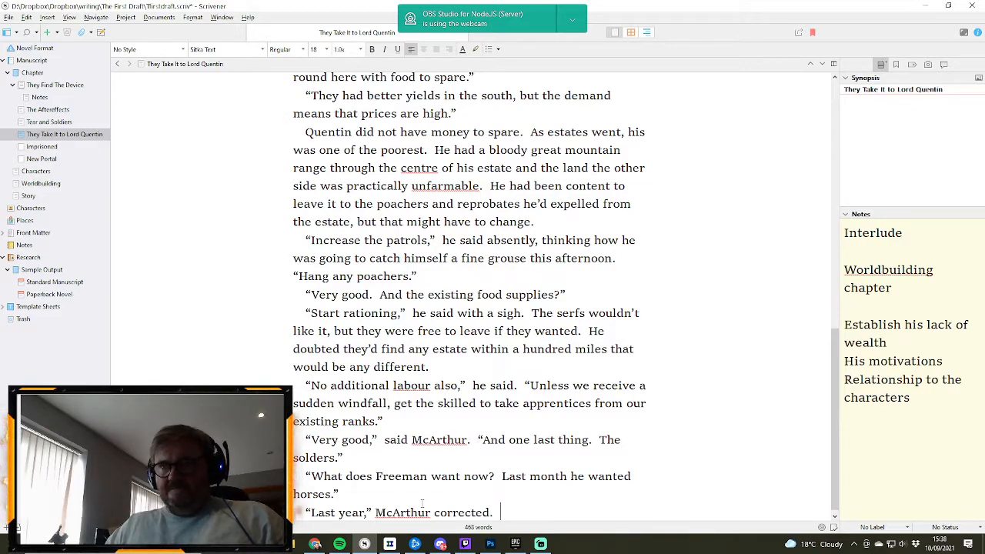
{"action": "type", "text": "  \""}
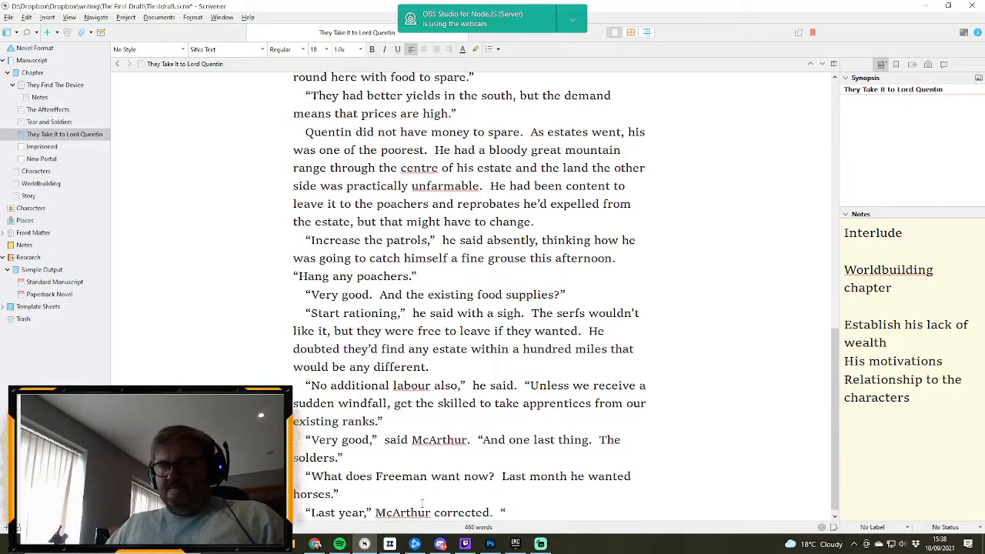
{"action": "type", "text": "He asked"}
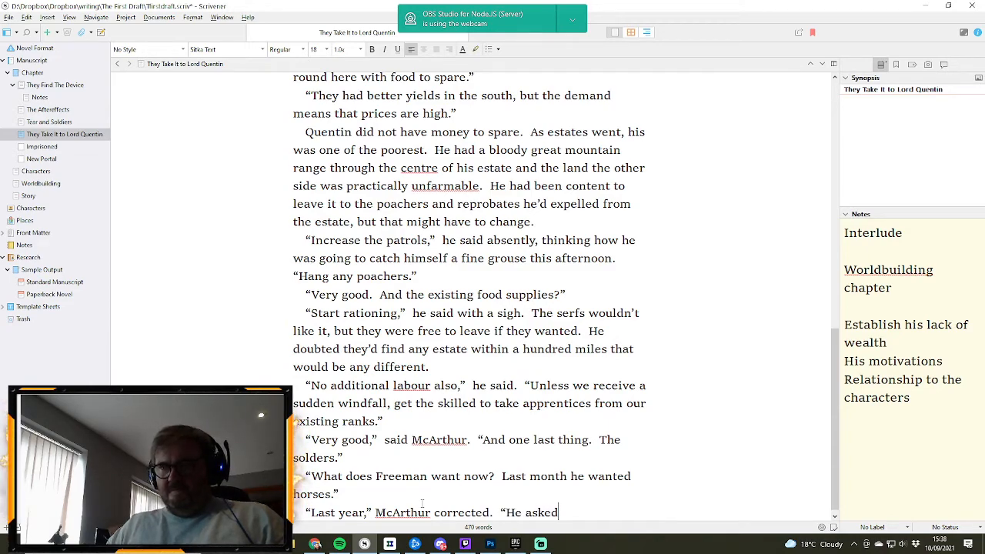
{"action": "type", "text": " last"}
- Continue McArthur's reply with the quotation “He asked the summer before last.”
{"action": "key", "text": "BackSpace"}
{"action": "key", "text": "BackSpace"}
{"action": "key", "text": "BackSpace"}
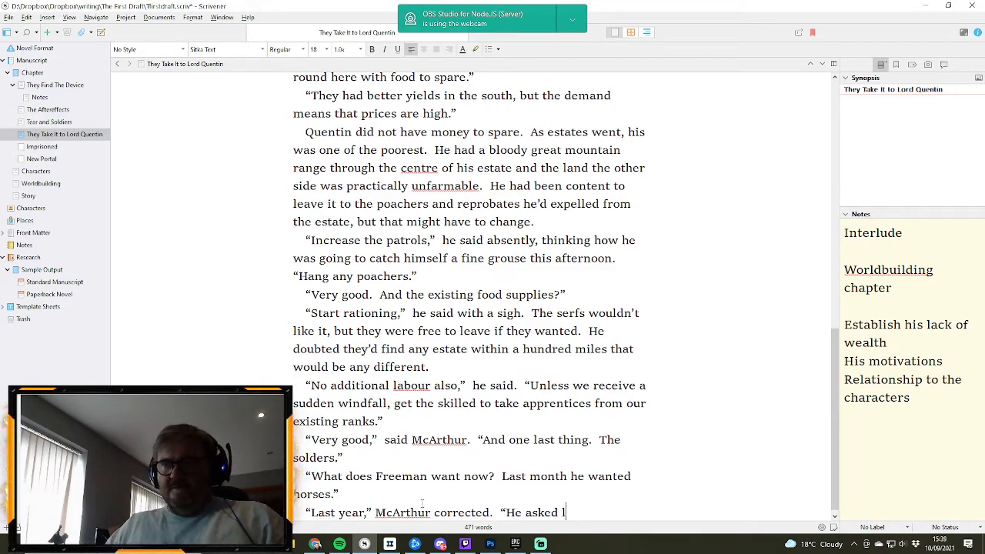
{"action": "key", "text": "BackSpace"}
{"action": "type", "text": "tye"}
{"action": "key", "text": "BackSpace"}
{"action": "key", "text": "BackSpace"}
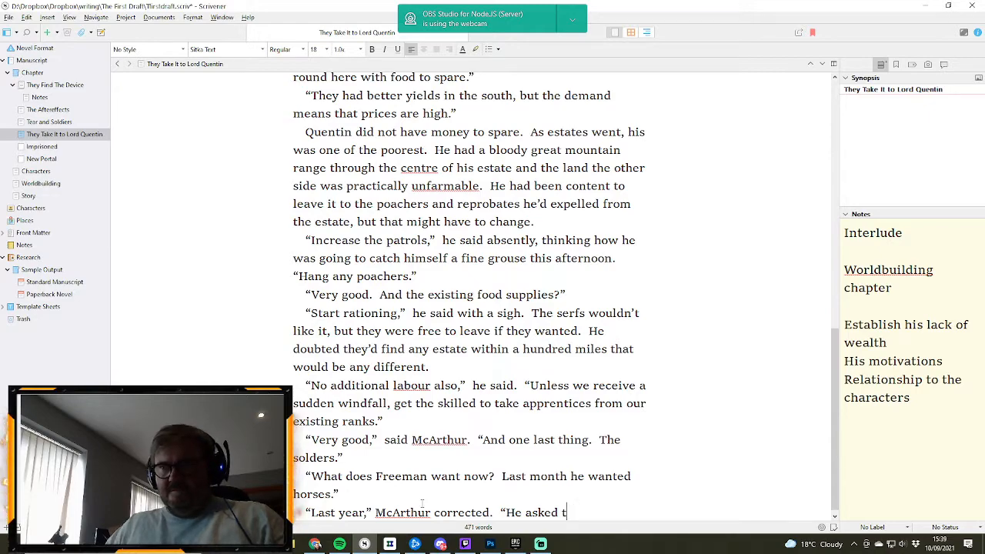
{"action": "type", "text": "he summer"}
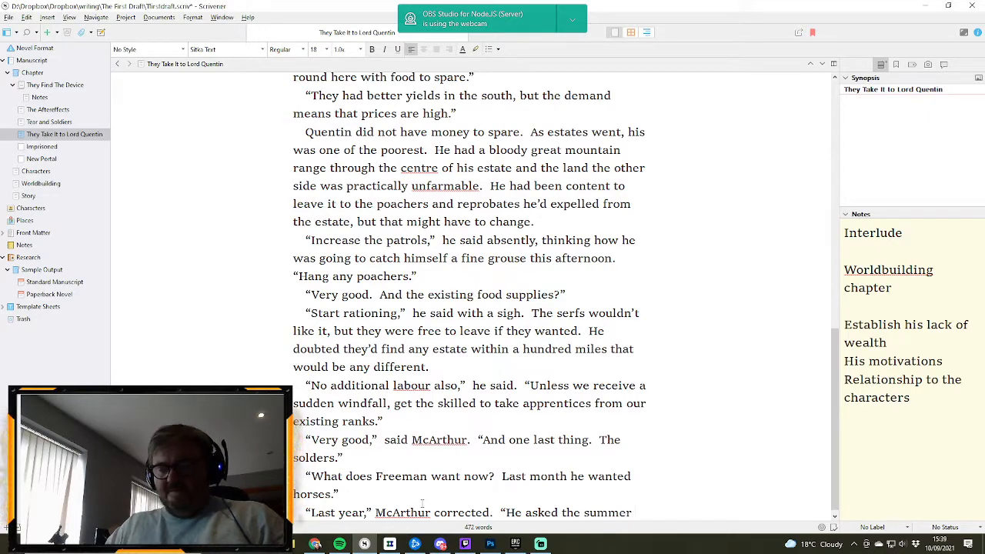
{"action": "type", "text": " before last.\""}
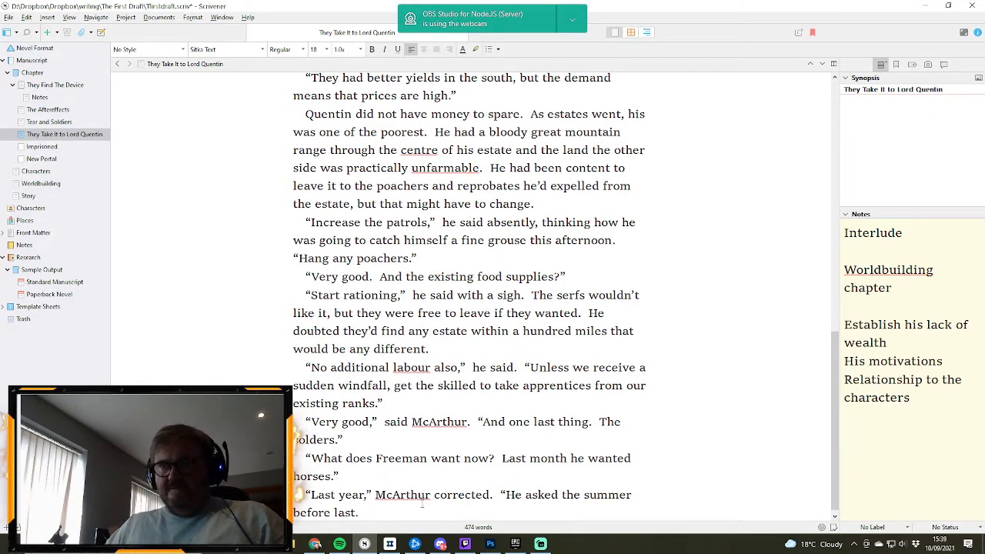
- Add a new paragraph with Quentin's reply “Whenever, whatever. What does he want now.”
{"action": "key", "text": "Return"}
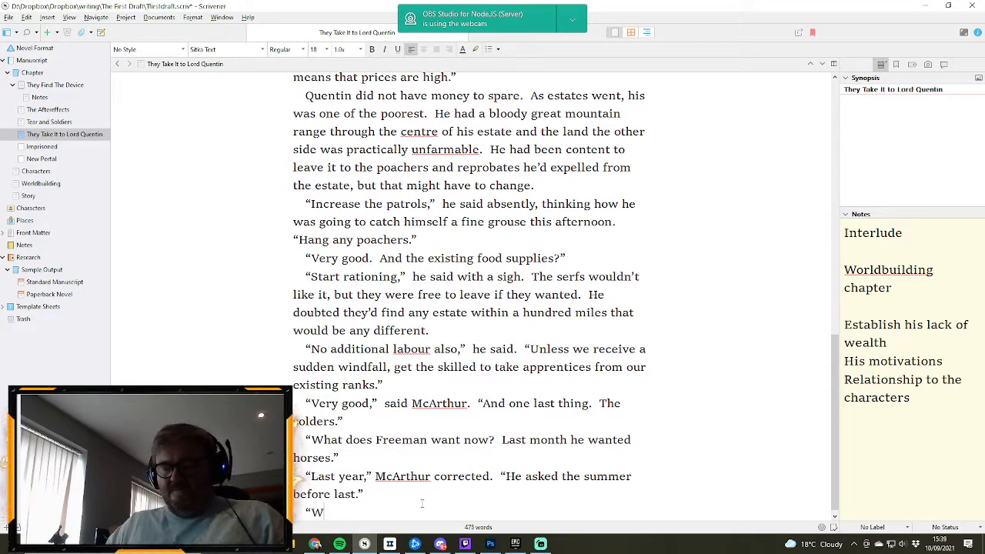
{"action": "type", "text": "\"Whenever, whate"}
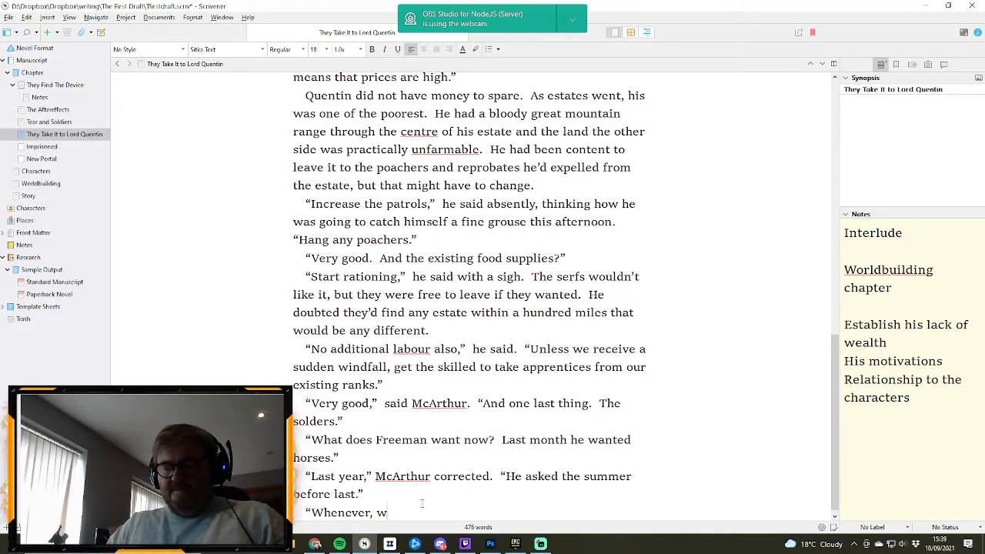
{"action": "type", "text": "ver"}
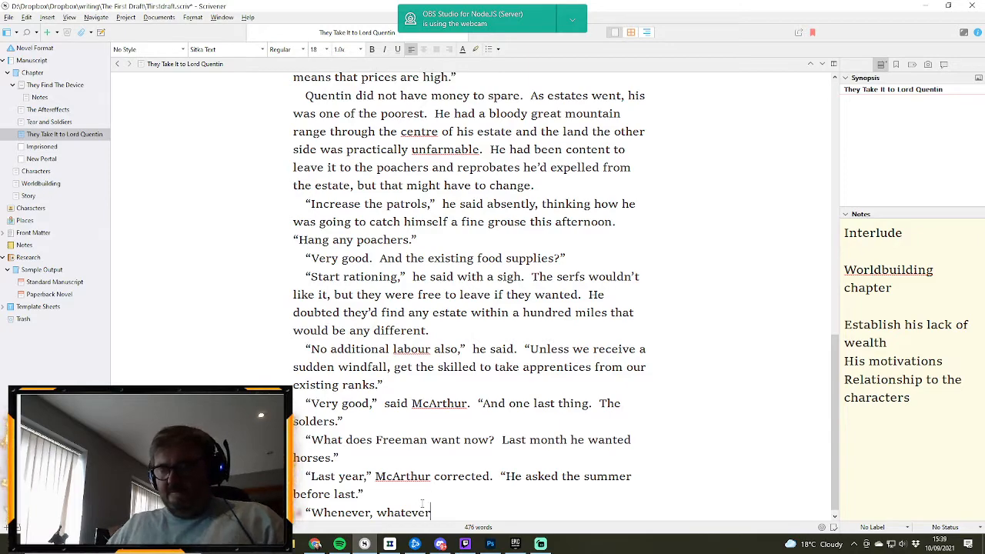
{"action": "type", "text": ".  W"}
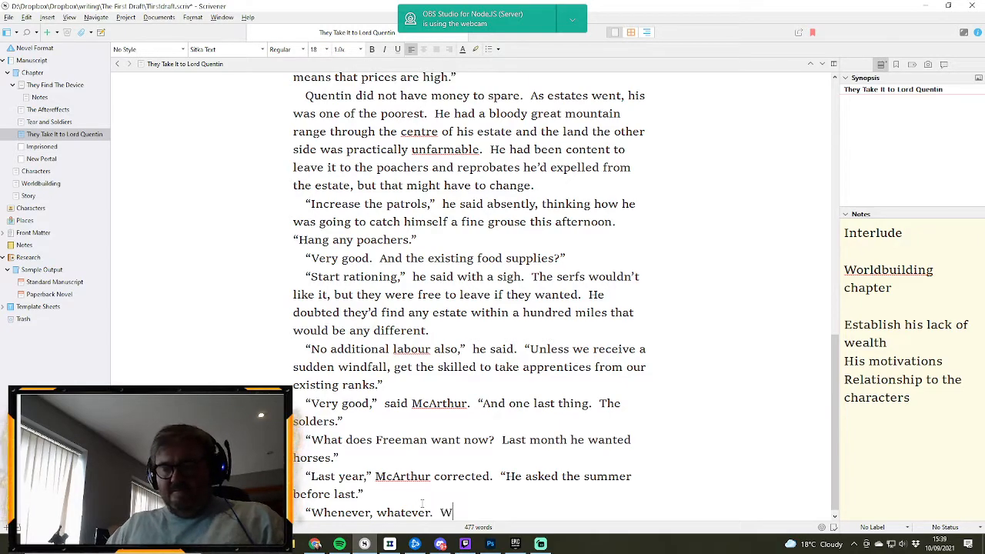
{"action": "type", "text": "hat does he w"}
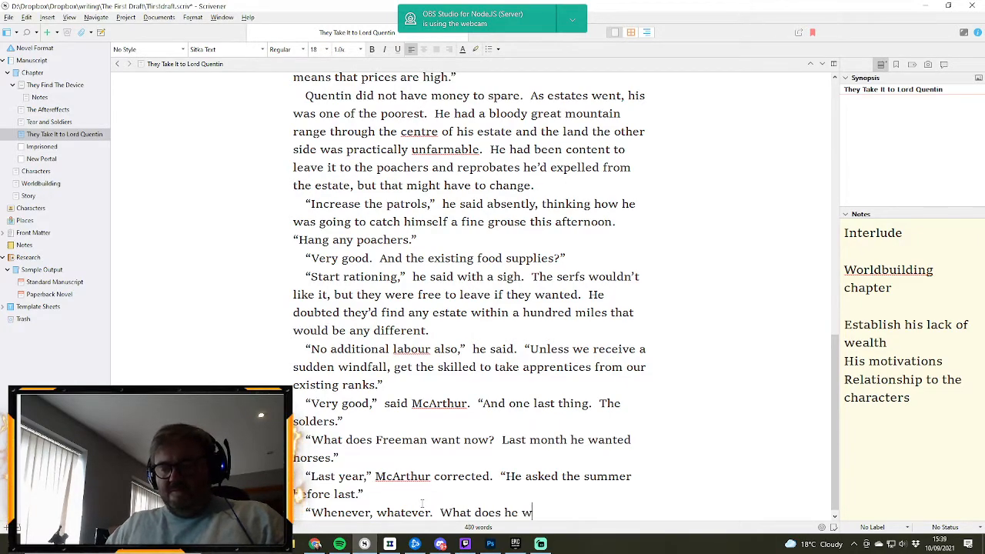
{"action": "type", "text": "ant now."}
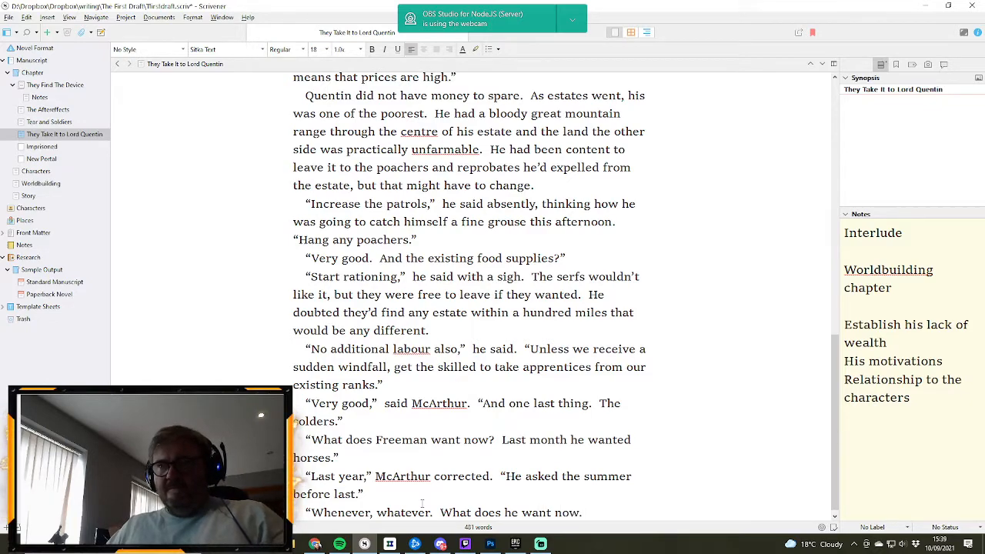
{"action": "type", "text": "\""}
- Start a new paragraph with McArthur's answer “A number of swords have broken in training, leaving the quotation open
{"action": "key", "text": "Return"}
{"action": "type", "text": "\"A nu"}
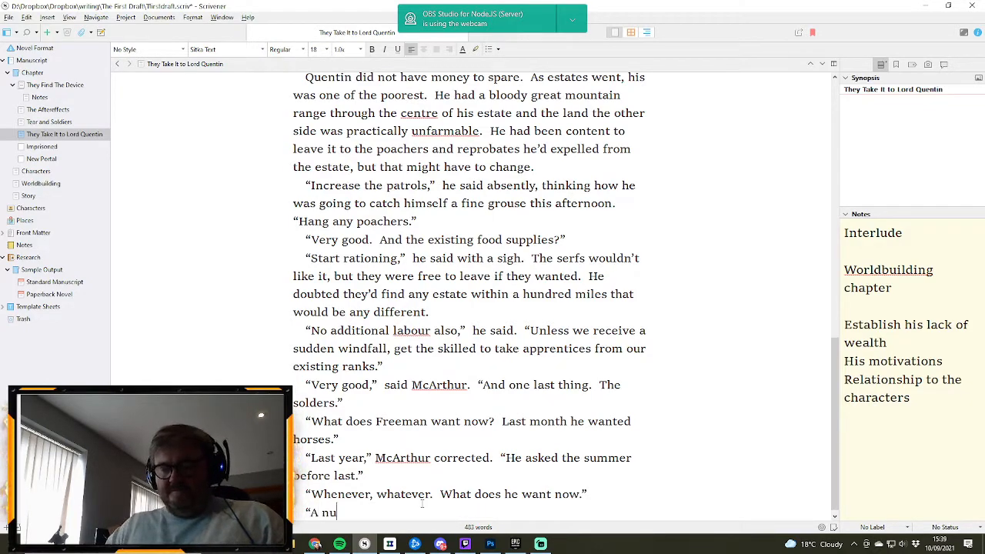
{"action": "type", "text": "mber of swor"}
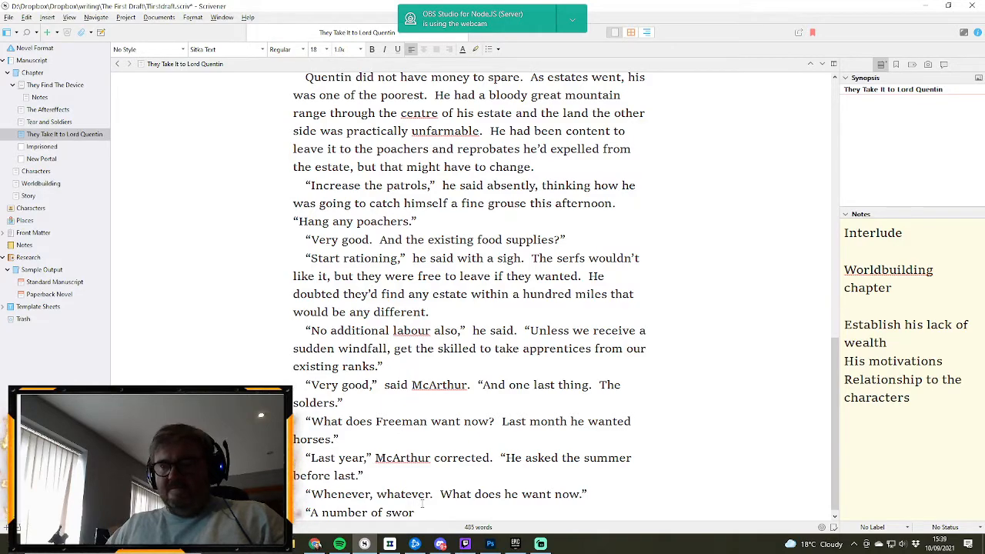
{"action": "type", "text": "ds have br"}
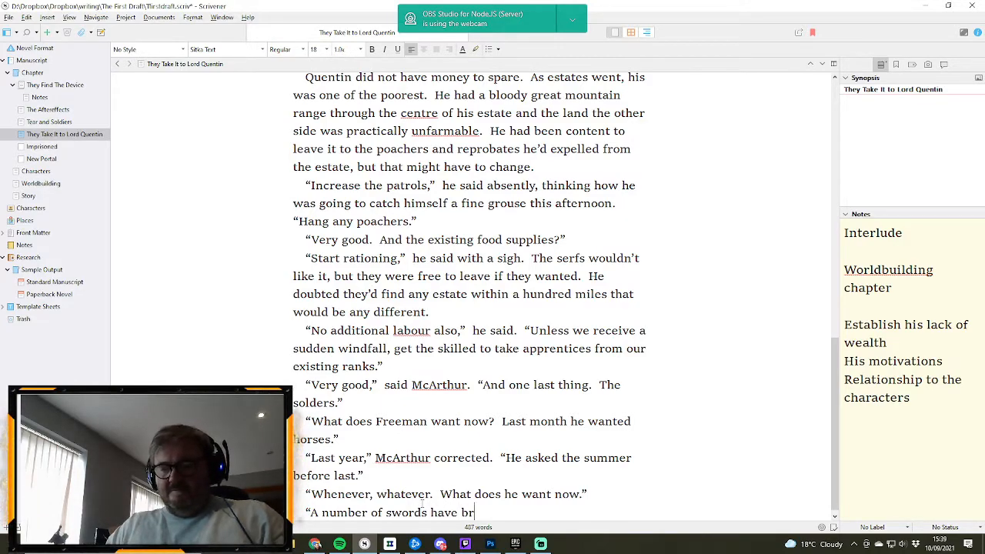
{"action": "type", "text": "oken in"}
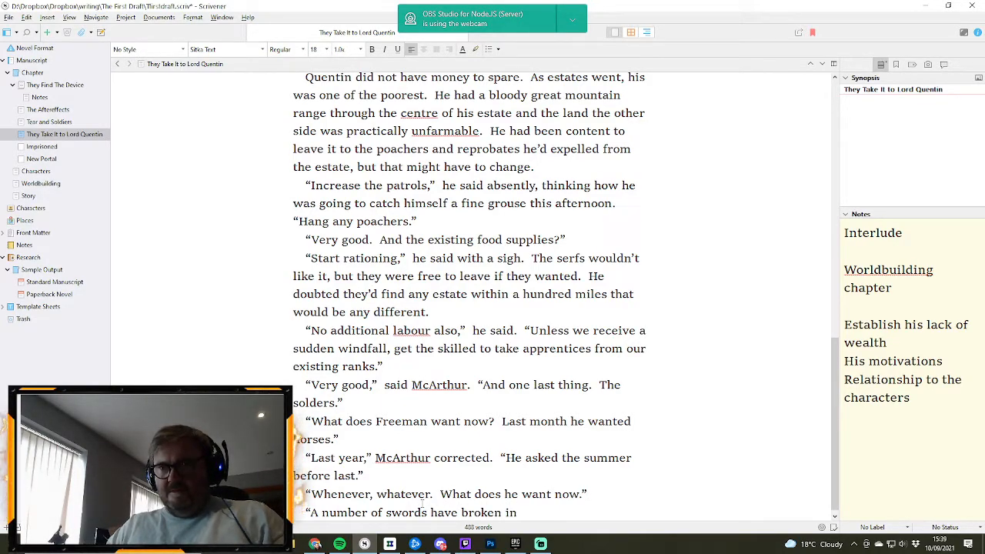
{"action": "type", "text": " t"}
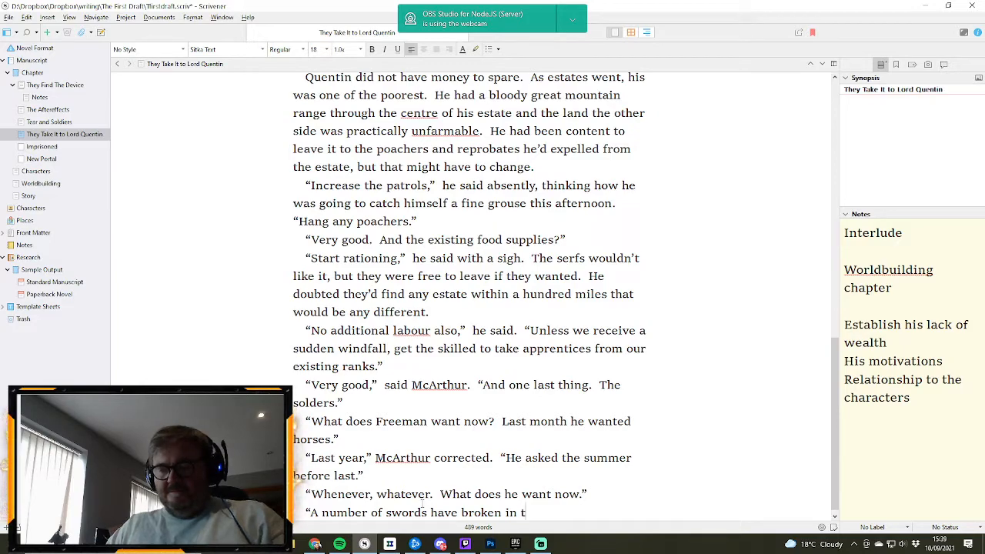
{"action": "type", "text": "raining"}
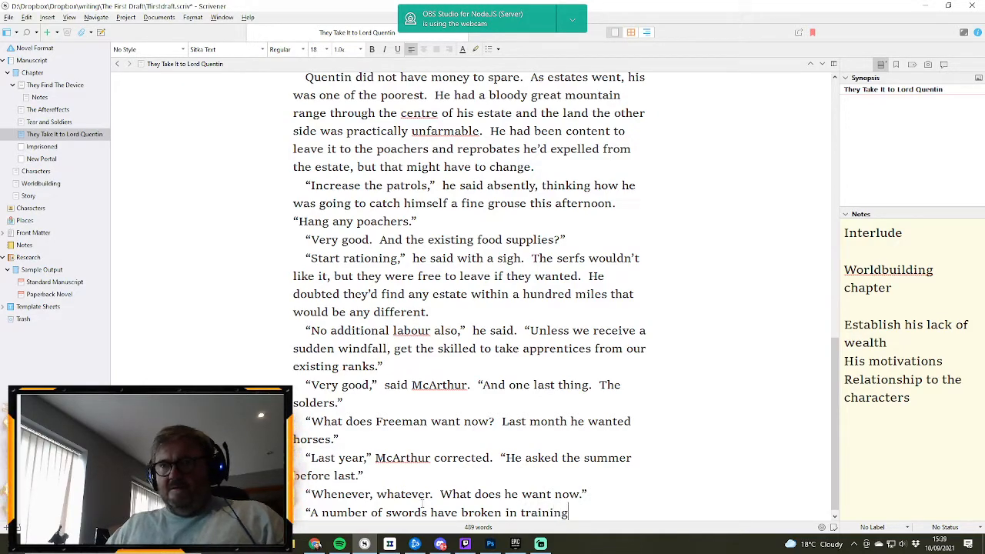
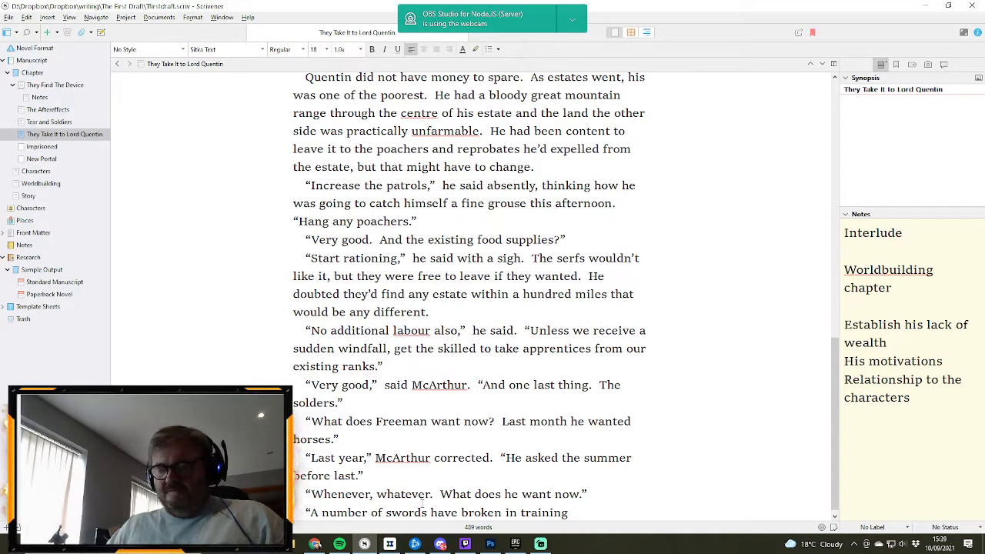
- End McArthur's sentence about the broken swords and add “Our blacksmith lacks the iron with which to fashion replacements.”, closing the quotation
{"action": "type", "text": ".  O"}
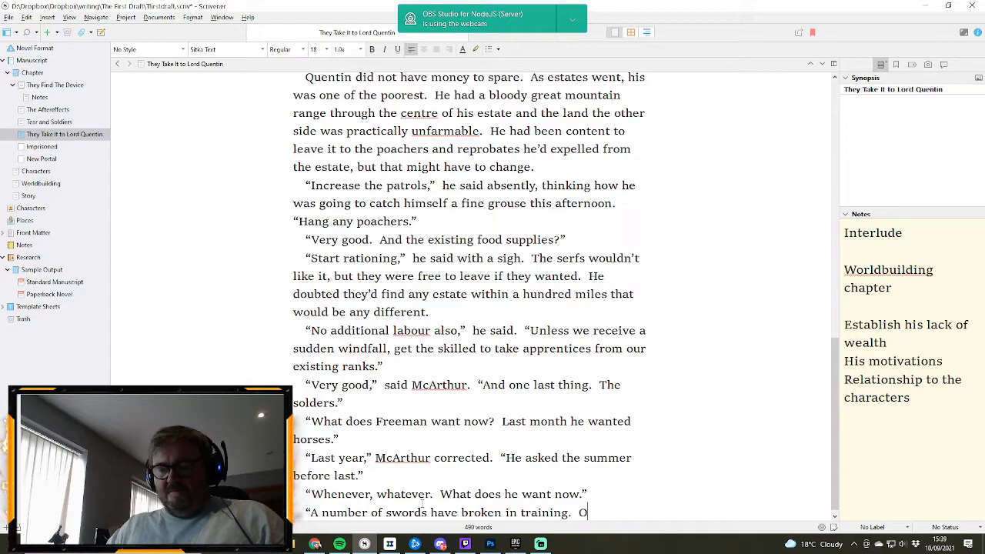
{"action": "type", "text": "ur blacksmit"}
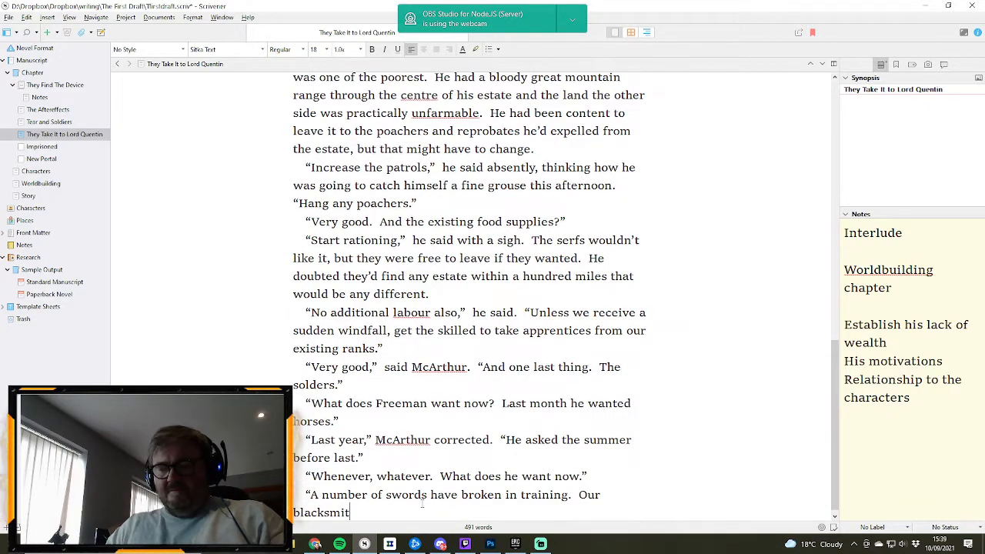
{"action": "type", "text": "h lacks the i"}
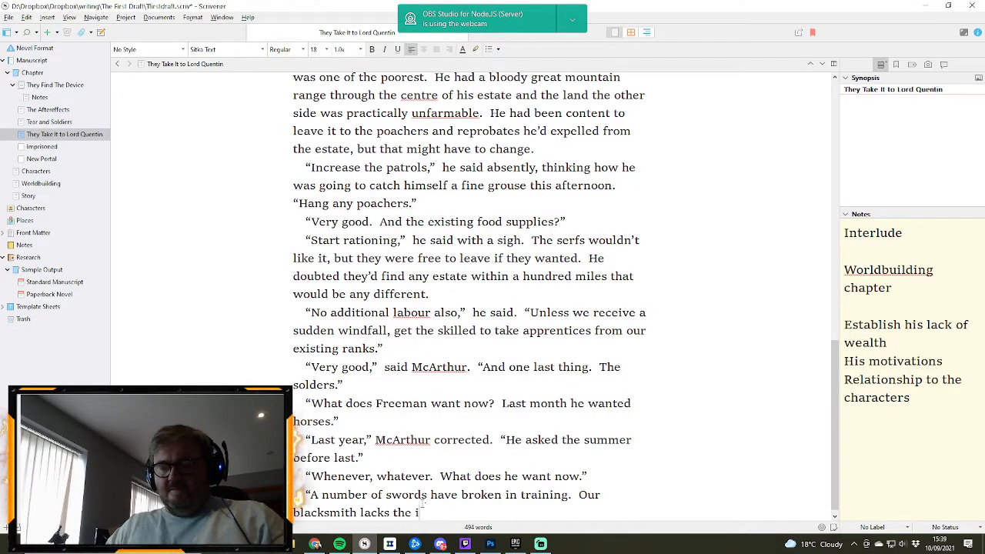
{"action": "type", "text": "ron with whi"}
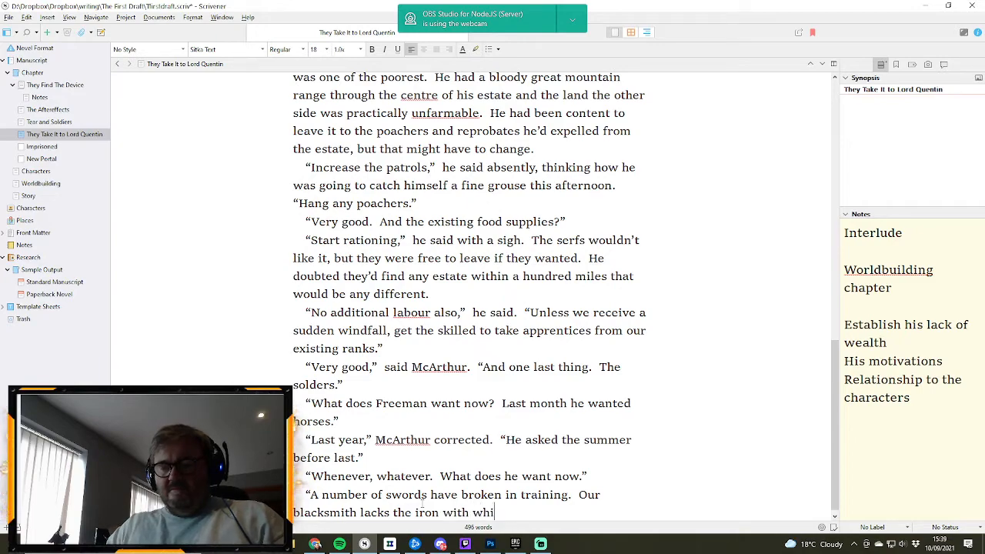
{"action": "type", "text": "ch to fash"}
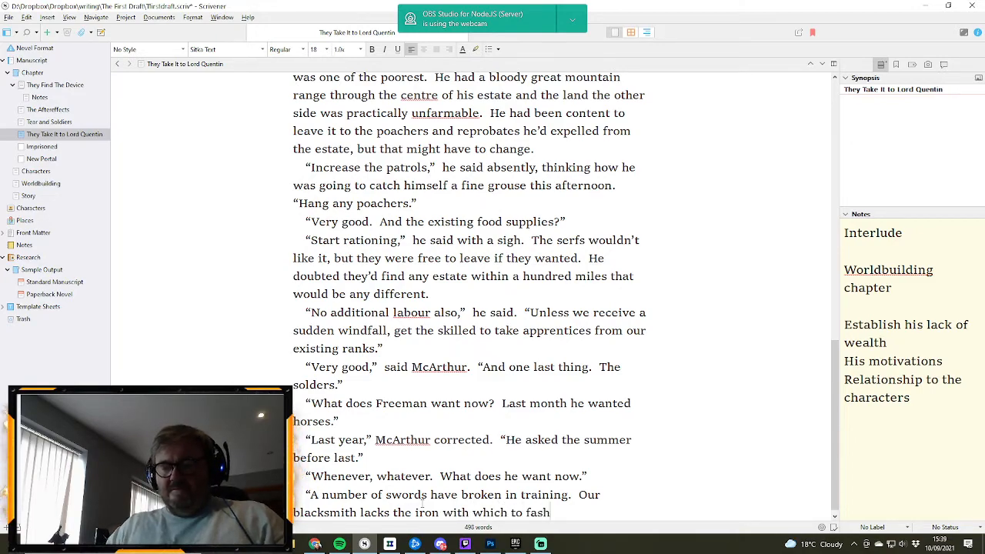
{"action": "type", "text": "ion replacement"}
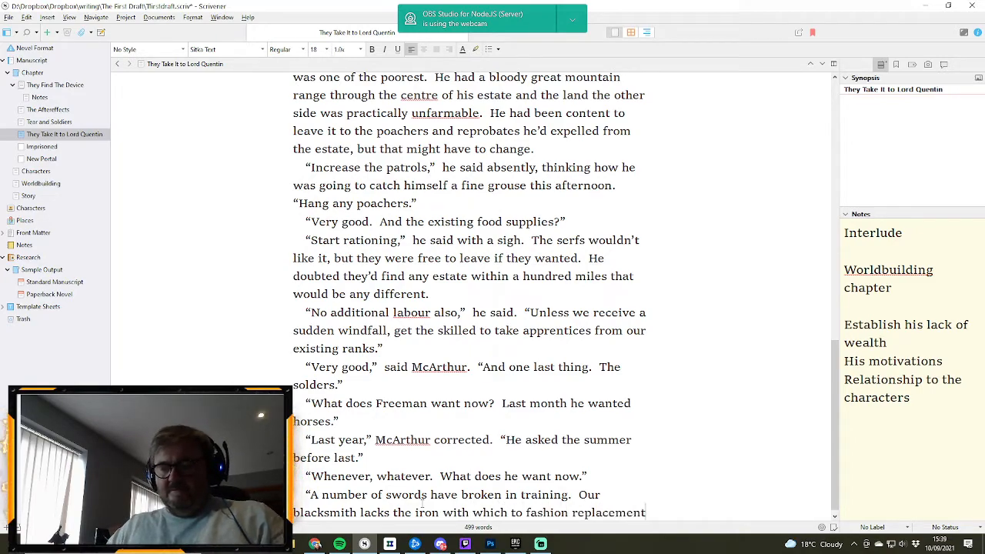
{"action": "type", "text": "s.\""}
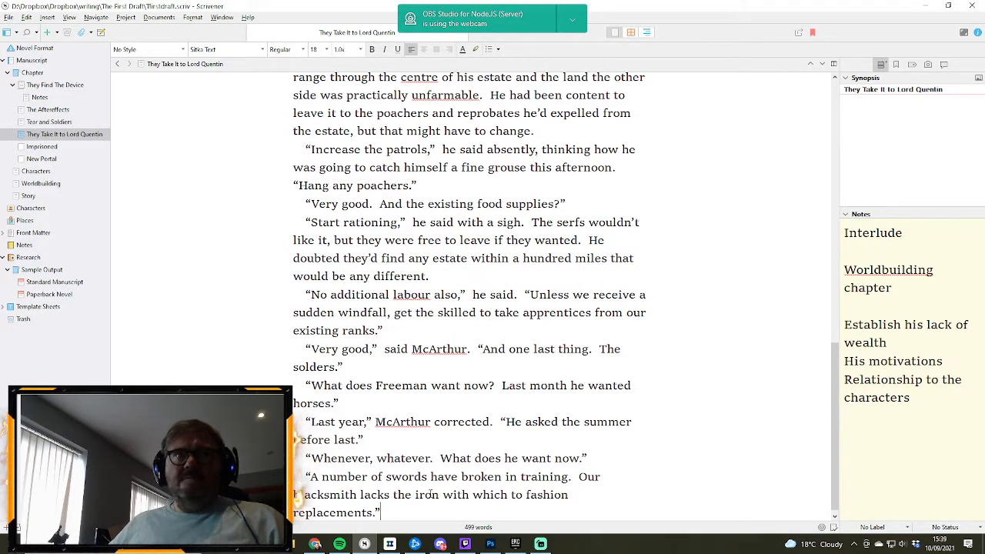
- Change the full stop after Quentin's “What does he want now” to a question mark
{"action": "scroll", "coordinate": [431, 494], "scroll_direction": "down", "scroll_amount": 1}
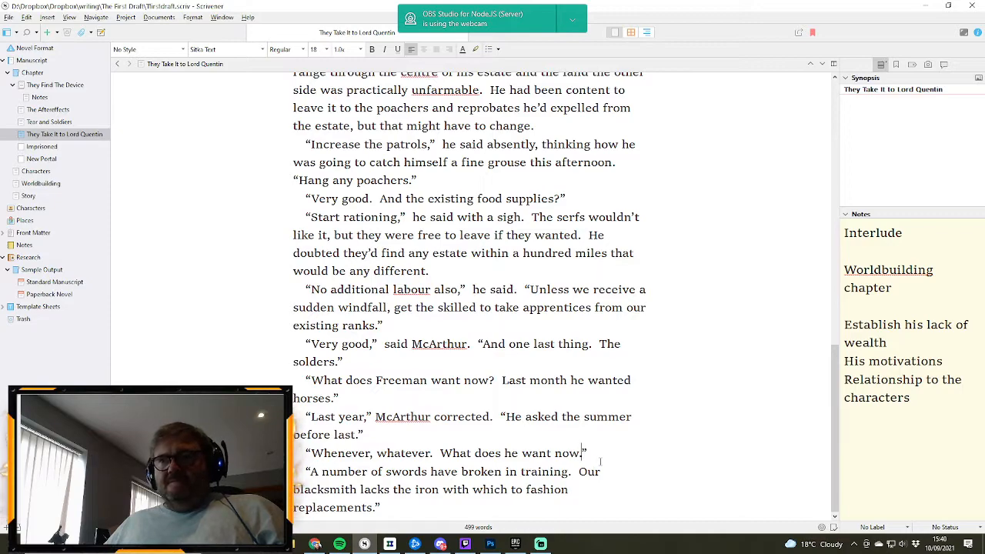
{"action": "key", "text": "BackSpace"}
{"action": "type", "text": "?"}
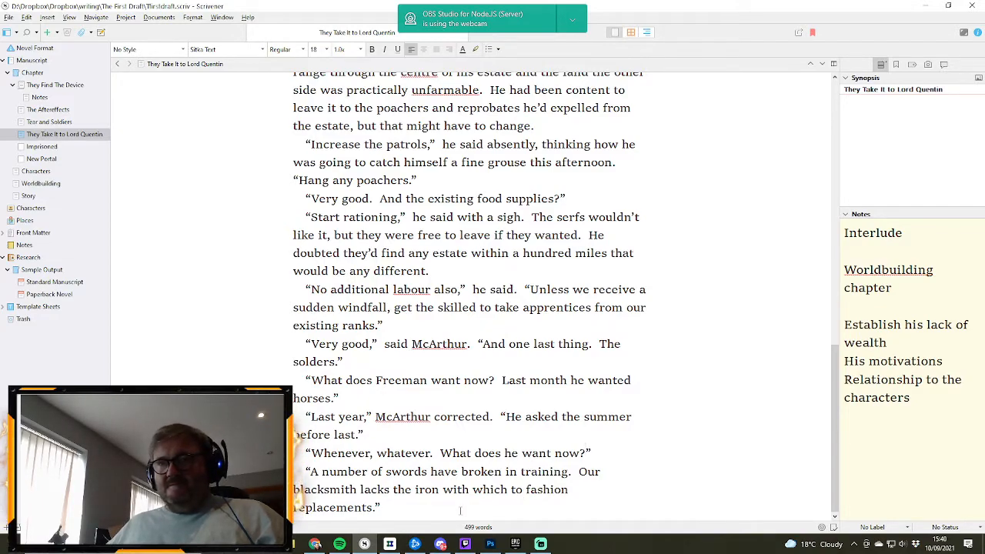
- Start a new paragraph with Quentin's reply “Can’t they use pikes and bows?, leaving the quotation open
{"action": "key", "text": "Return"}
{"action": "type", "text": "\""}
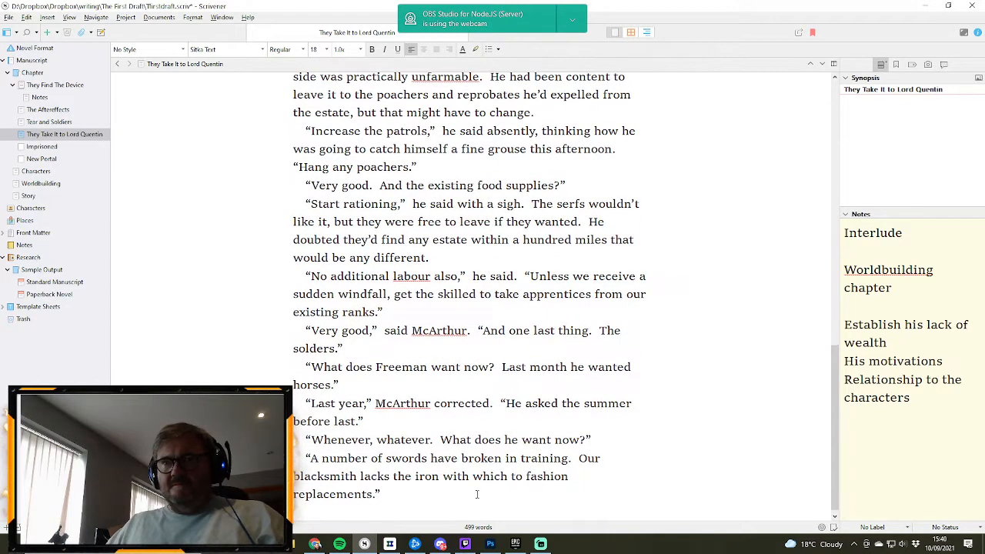
{"action": "type", "text": "Ca"}
{"action": "type", "text": "n'"}
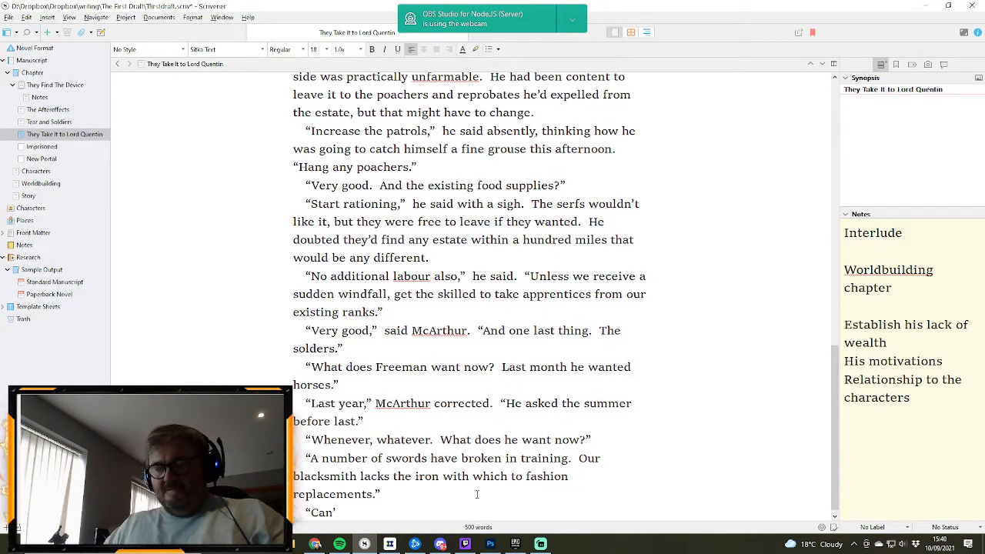
{"action": "type", "text": "t they use p"}
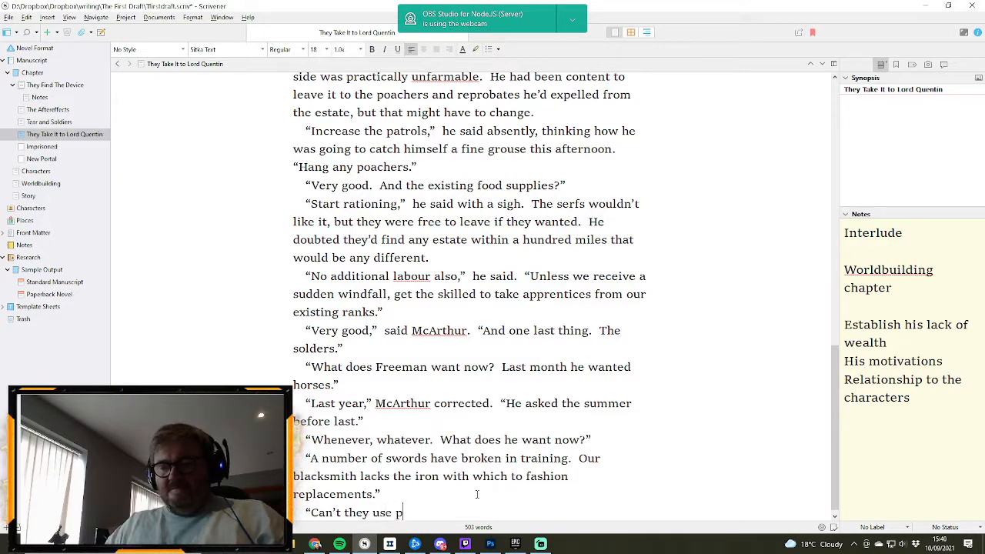
{"action": "type", "text": "ike"}
{"action": "key", "text": "BackSpace"}
{"action": "type", "text": "es"}
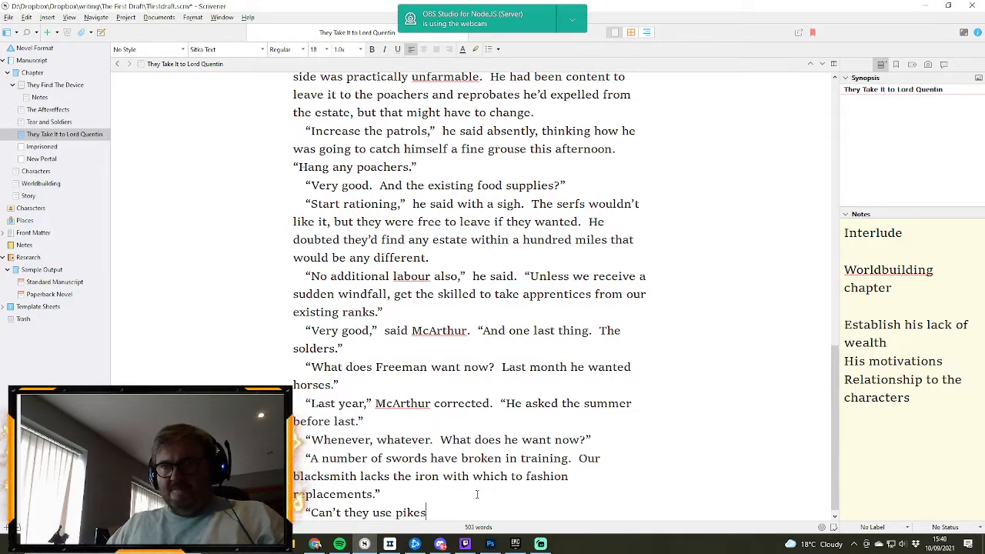
{"action": "type", "text": " and bows"}
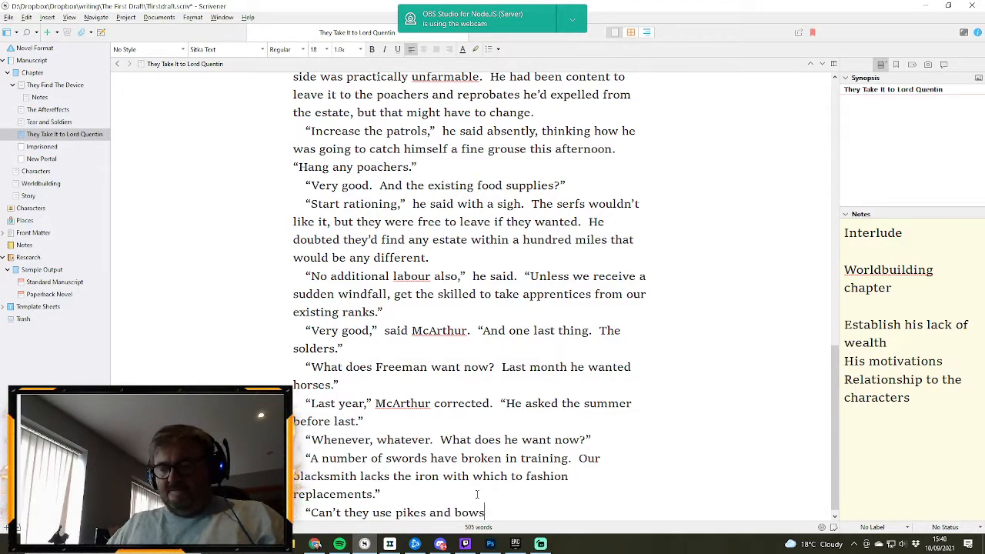
{"action": "type", "text": "?  Why "}
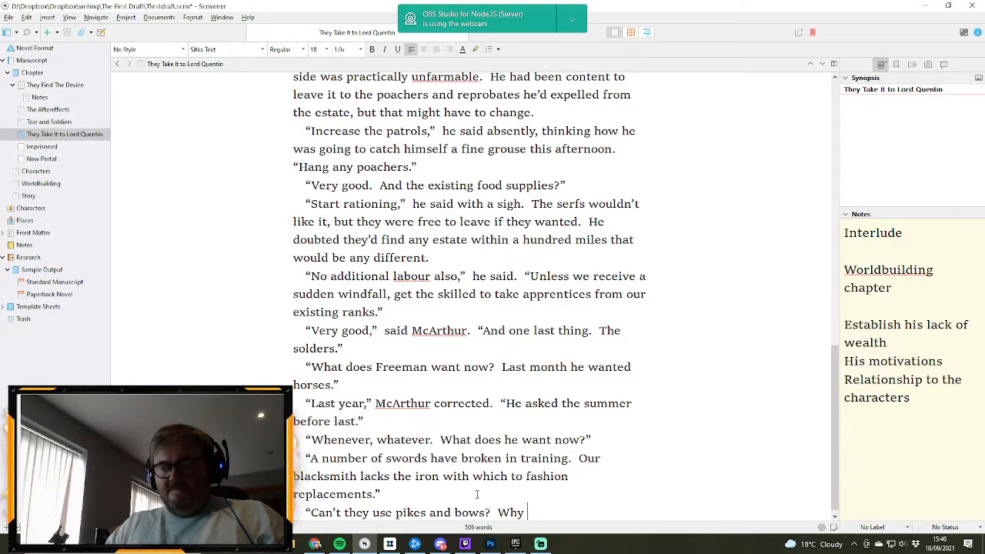
{"action": "type", "text": "does everyone"}
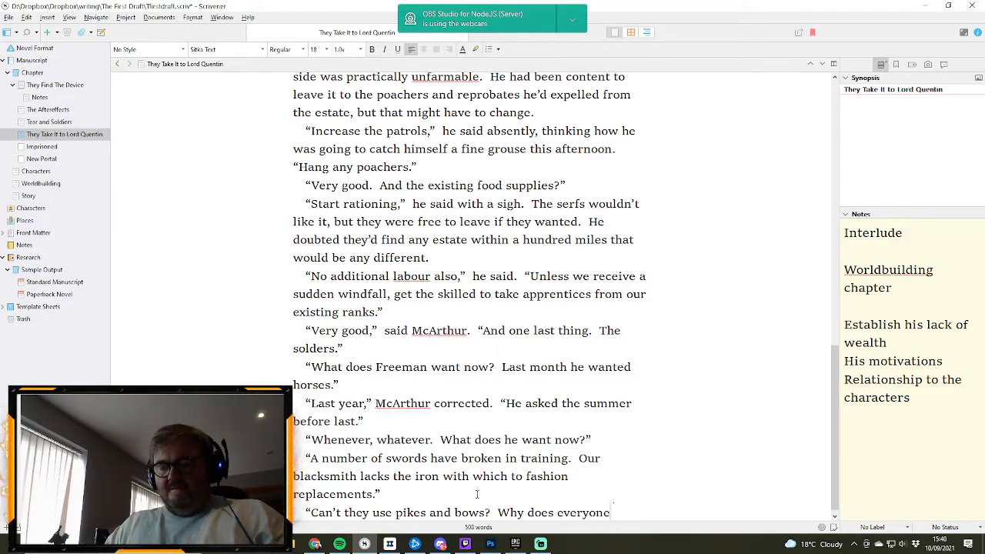
{"action": "type", "text": " need a s"}
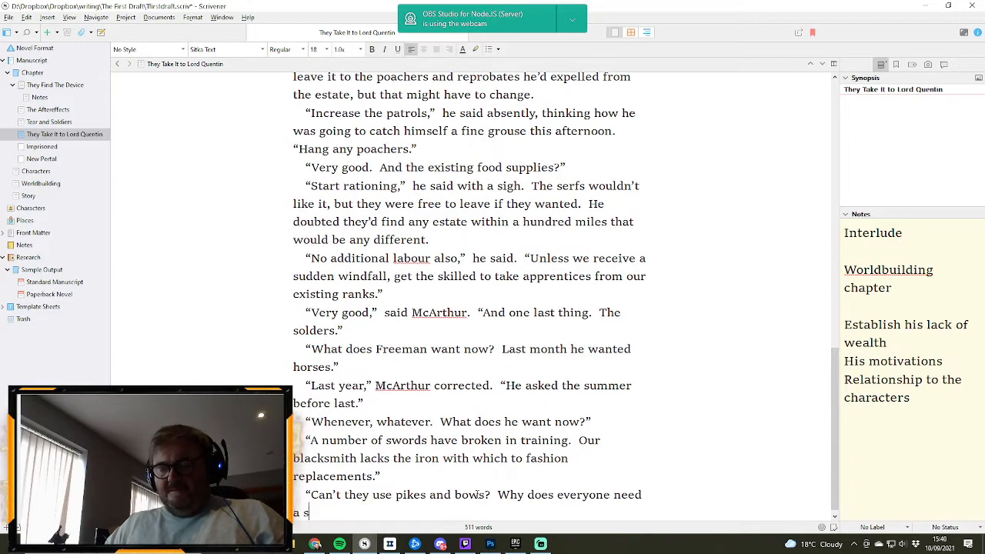
{"action": "type", "text": "word these"}
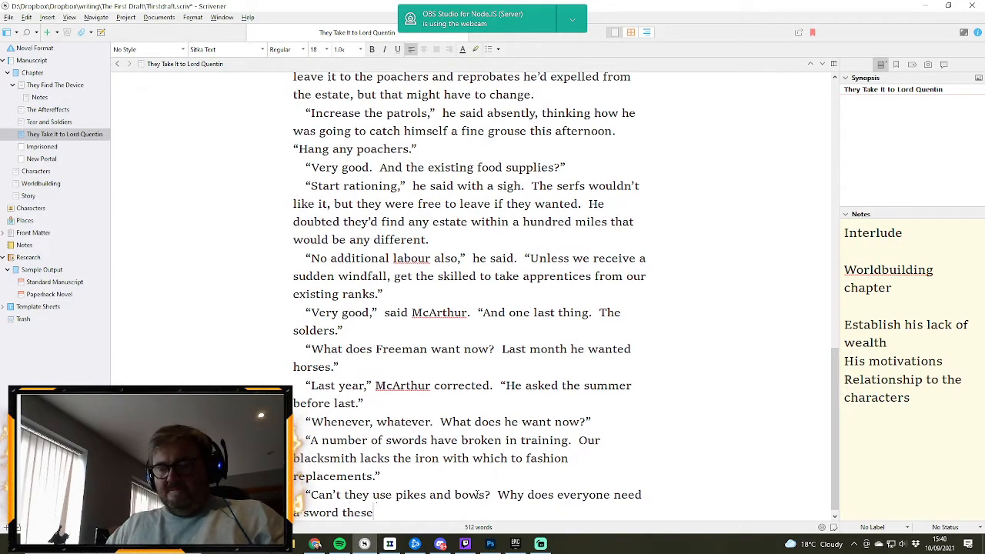
{"action": "type", "text": " days?"}
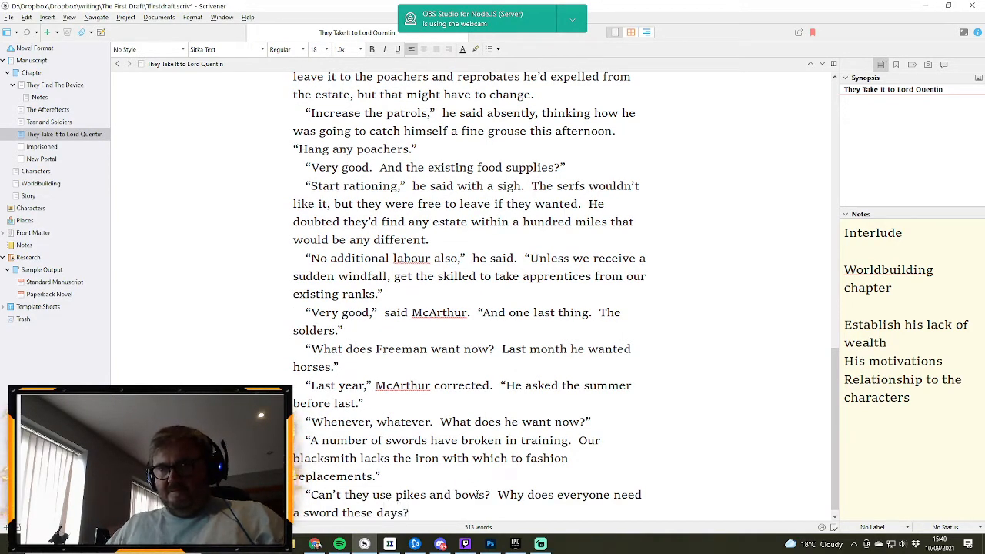
{"action": "type", "text": "\""}
- Add a new paragraph: They were interrupted by the far doors opening and a man dressed in chainmail striding into the hall
{"action": "key", "text": "Return"}
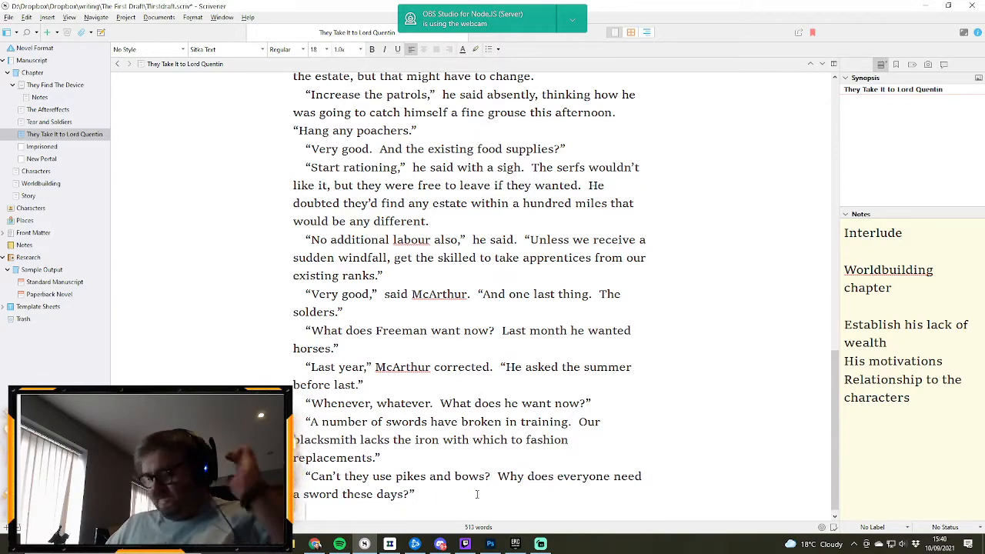
{"action": "type", "text": "They were "}
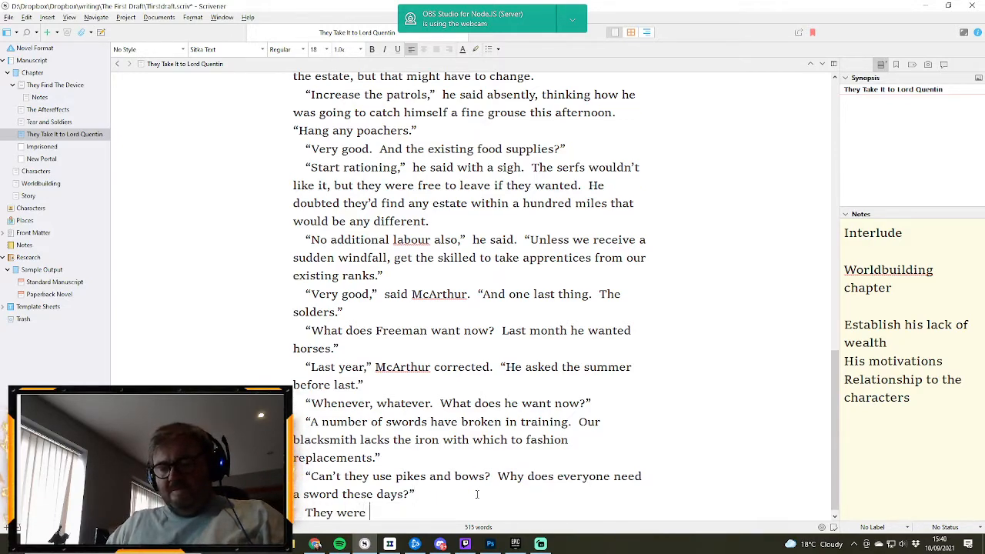
{"action": "type", "text": "interrupted"}
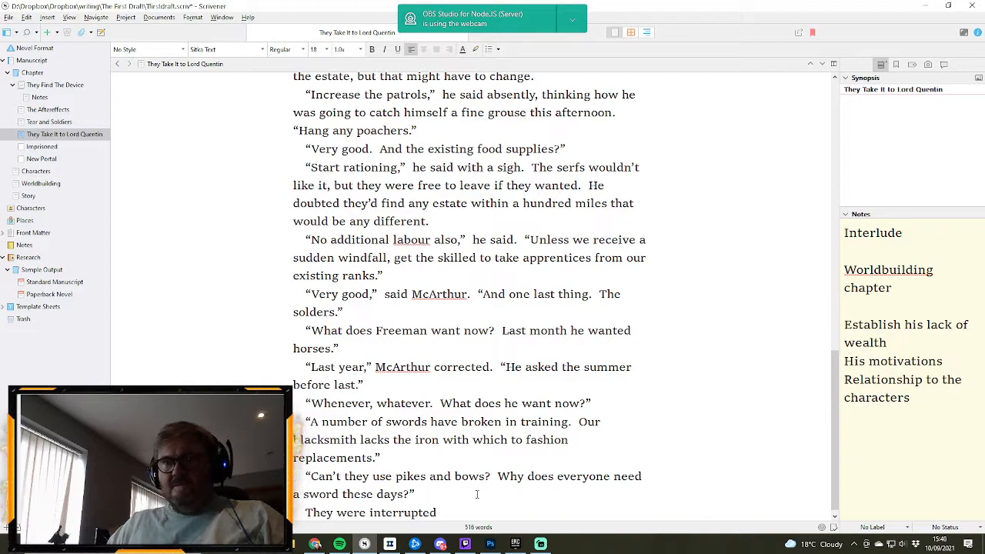
{"action": "type", "text": " by"}
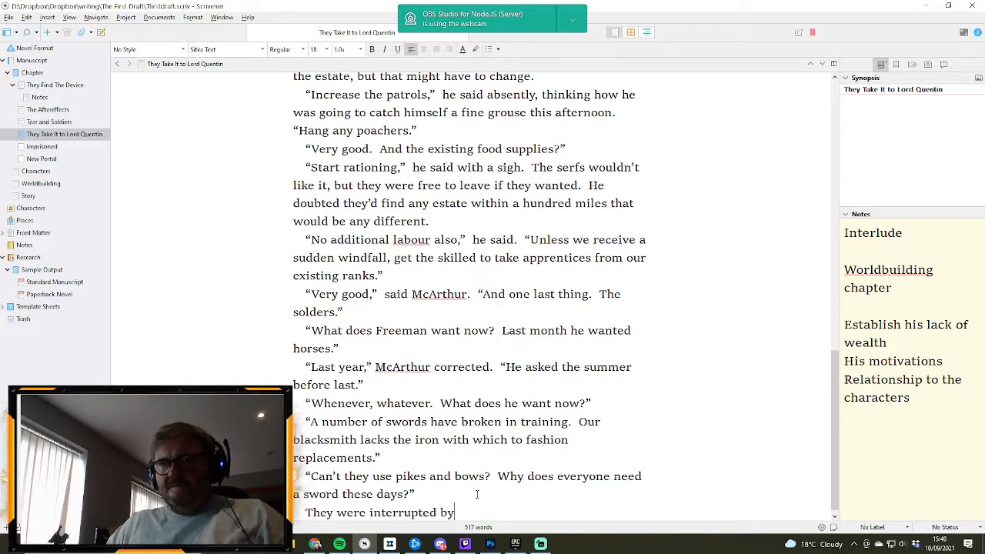
{"action": "type", "text": " the"}
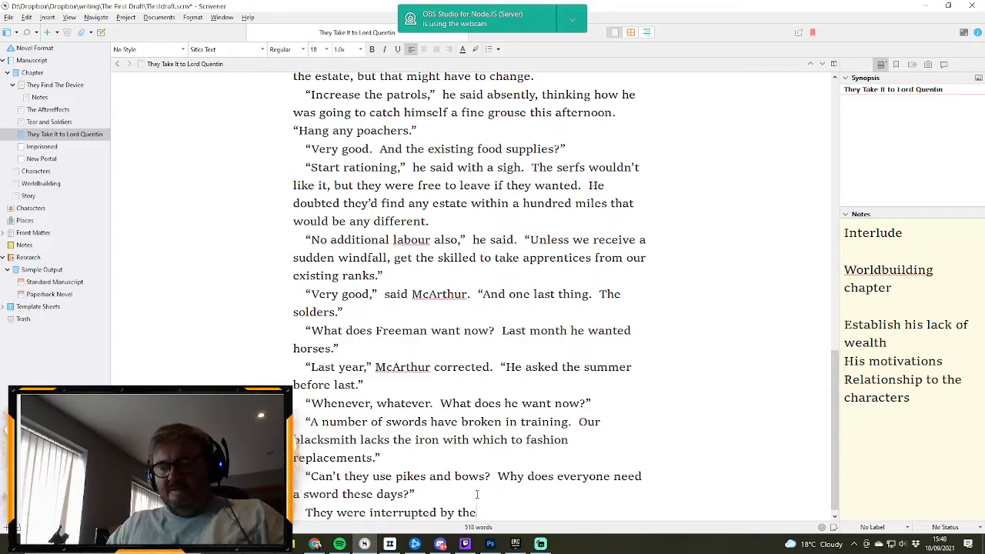
{"action": "type", "text": " far doors "}
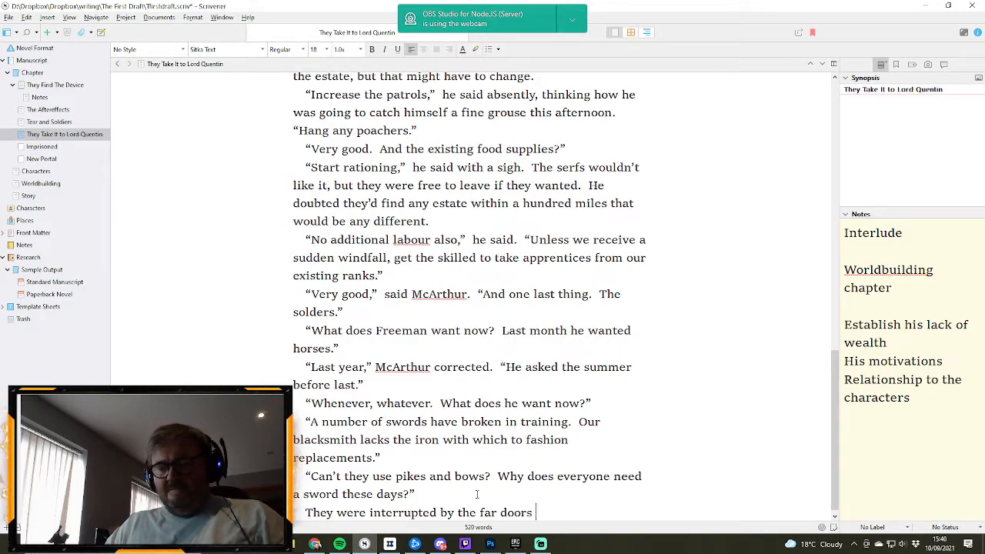
{"action": "type", "text": "opening and"}
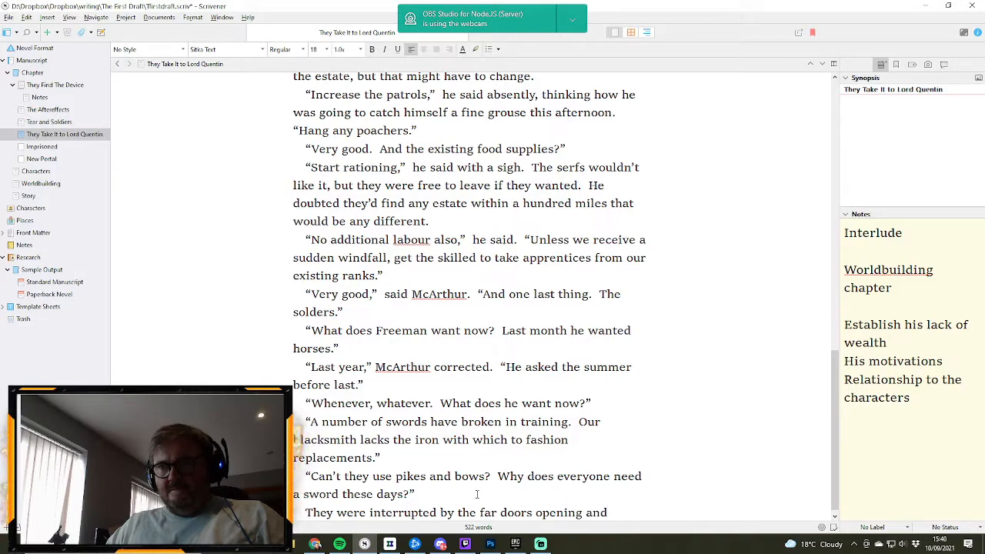
{"action": "type", "text": " a man"}
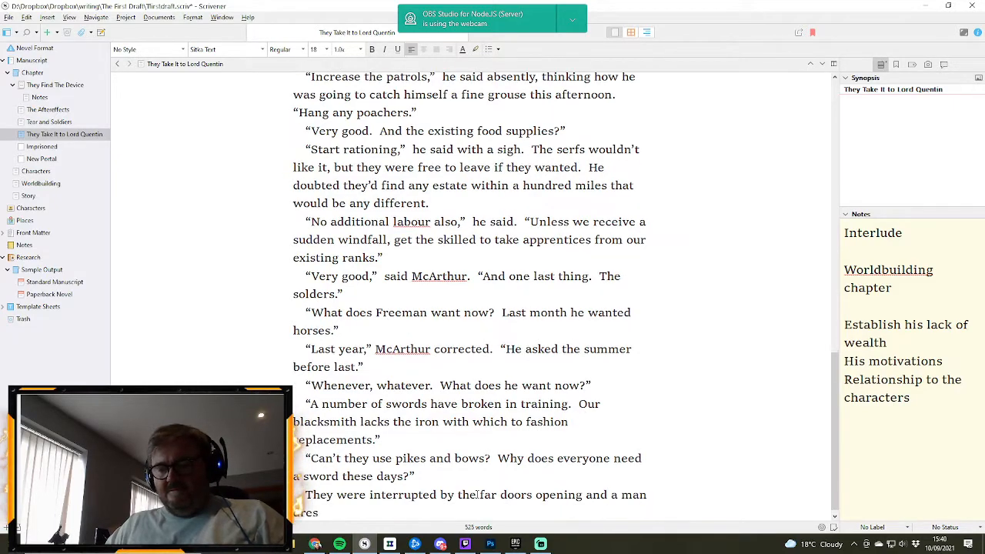
{"action": "type", "text": " dressed in chain"}
{"action": "type", "text": "m"}
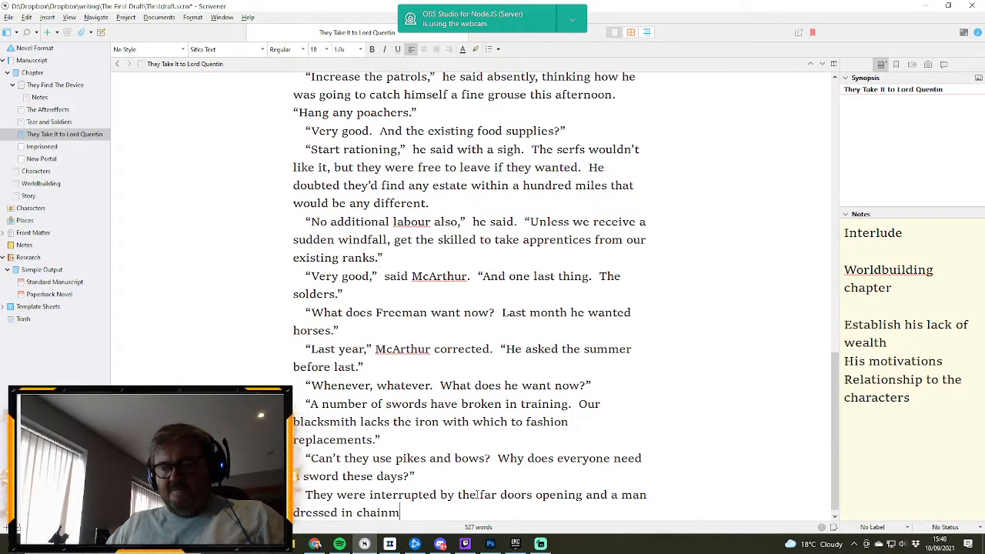
{"action": "type", "text": "ail"}
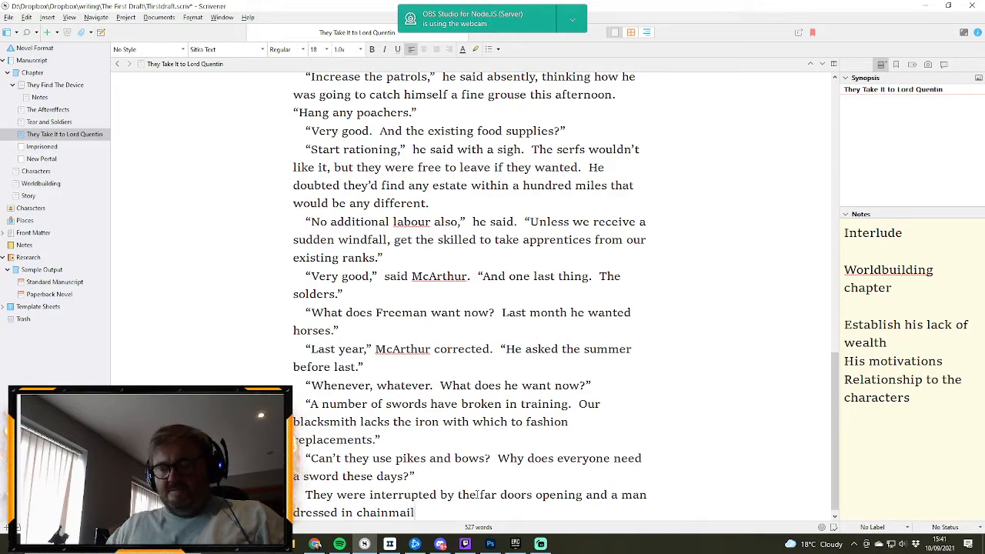
{"action": "type", "text": " striding int"}
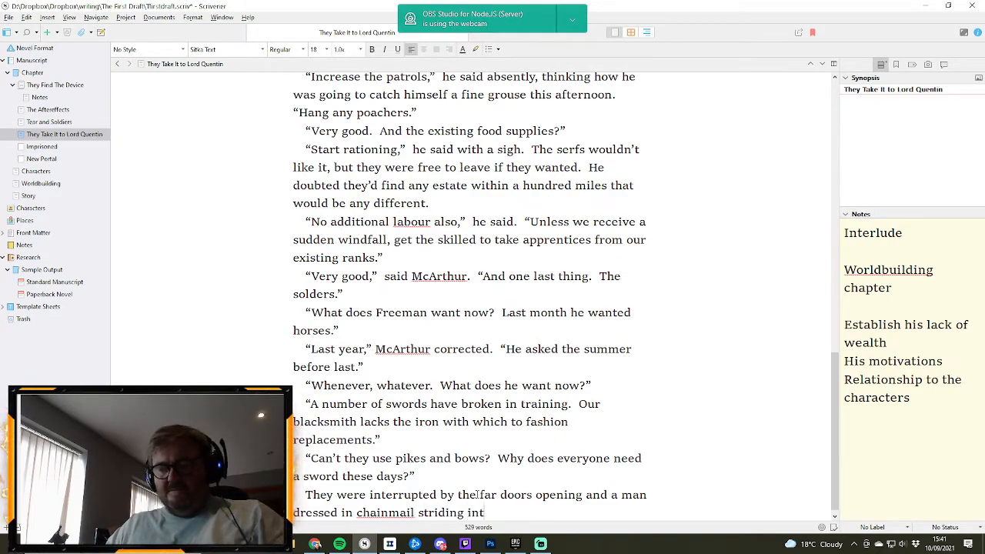
{"action": "type", "text": "o the hall."}
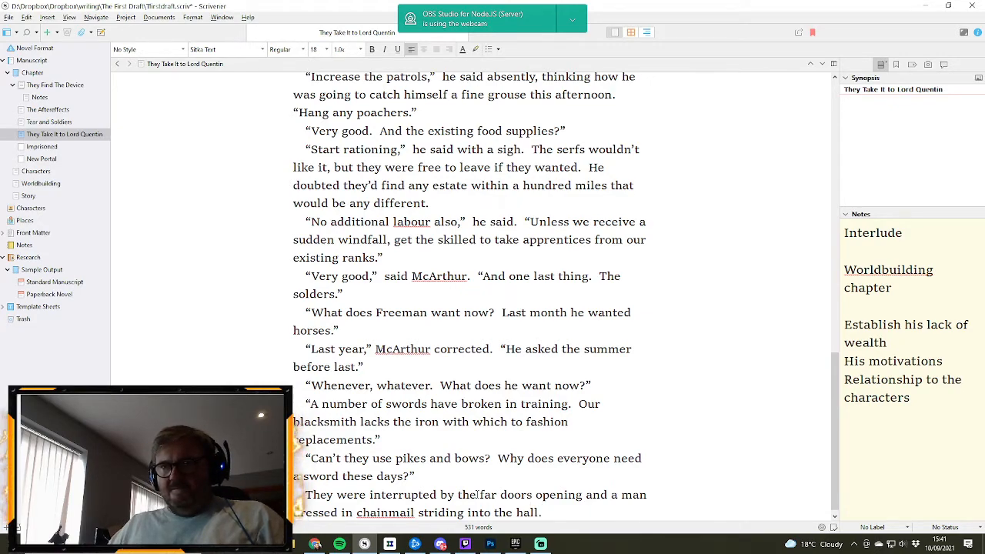
- Start a new paragraph with “Ah, Freeman,” Quentin called out. and open a second quotation in the same line
{"action": "key", "text": "Return"}
{"action": "type", "text": "“Ah,"}
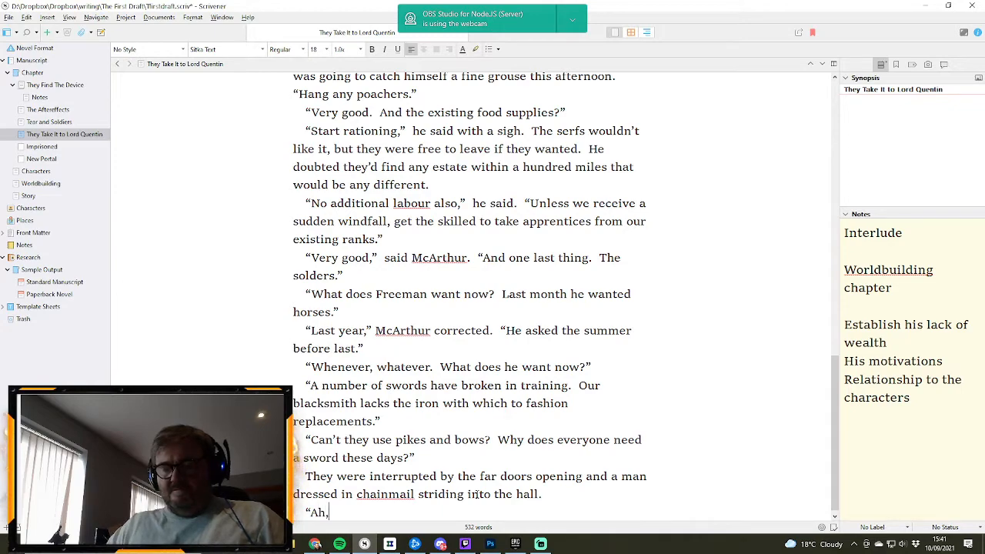
{"action": "type", "text": " Freeman"}
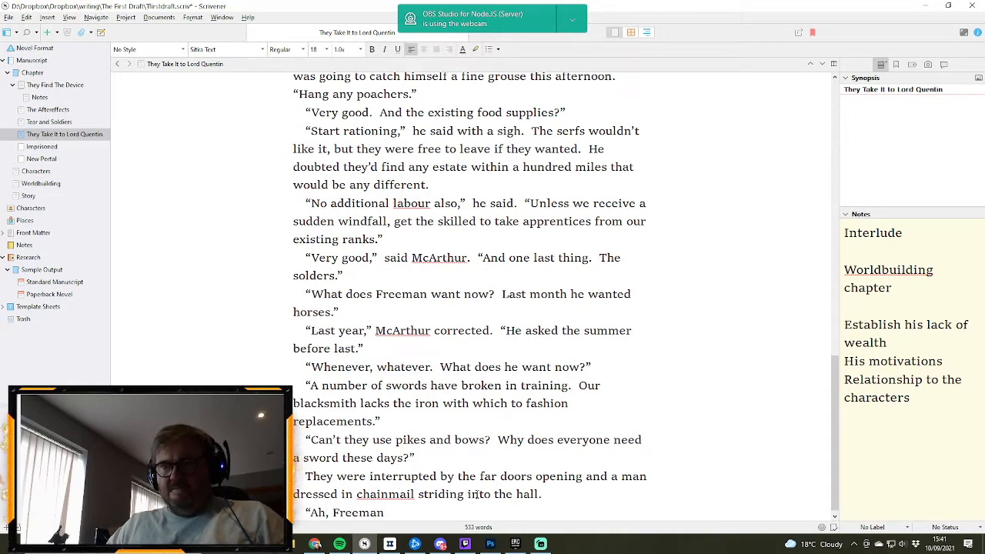
{"action": "type", "text": ","}
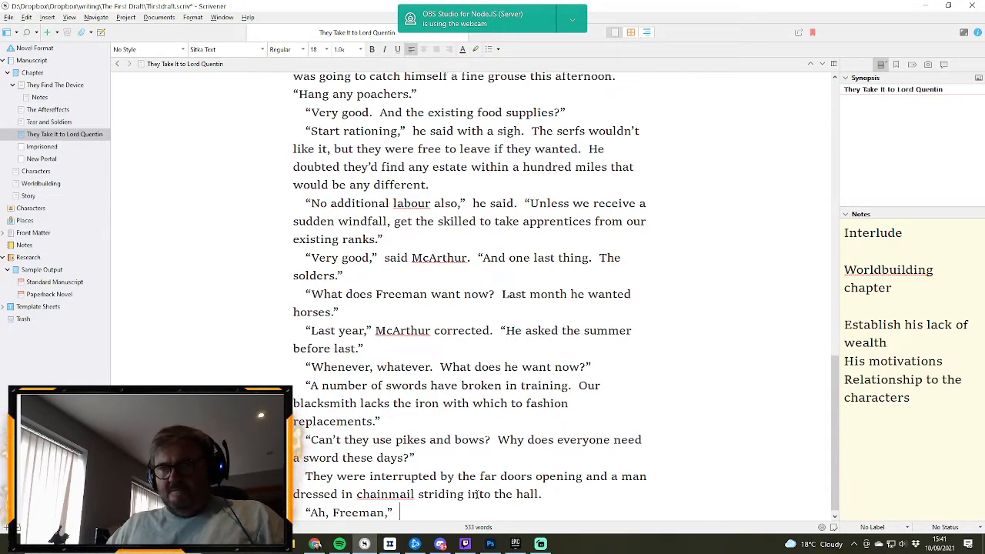
{"action": "type", "text": "” Quentin"}
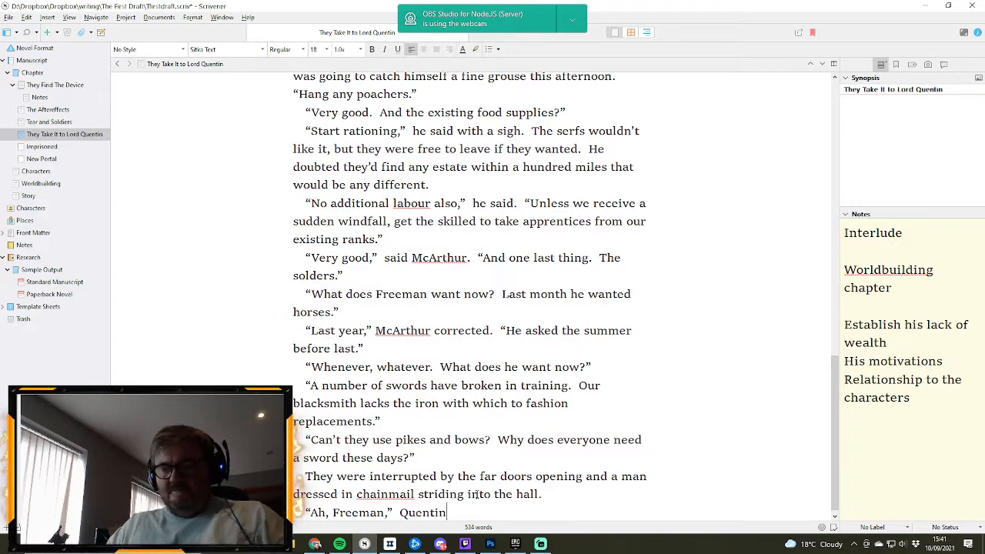
{"action": "type", "text": " called out."}
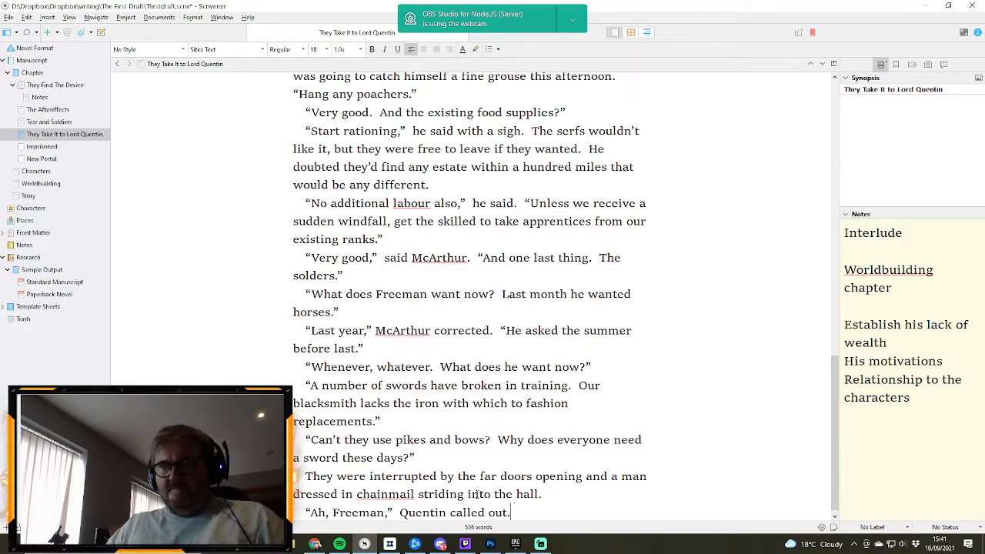
{"action": "type", "text": "  “Tell"}
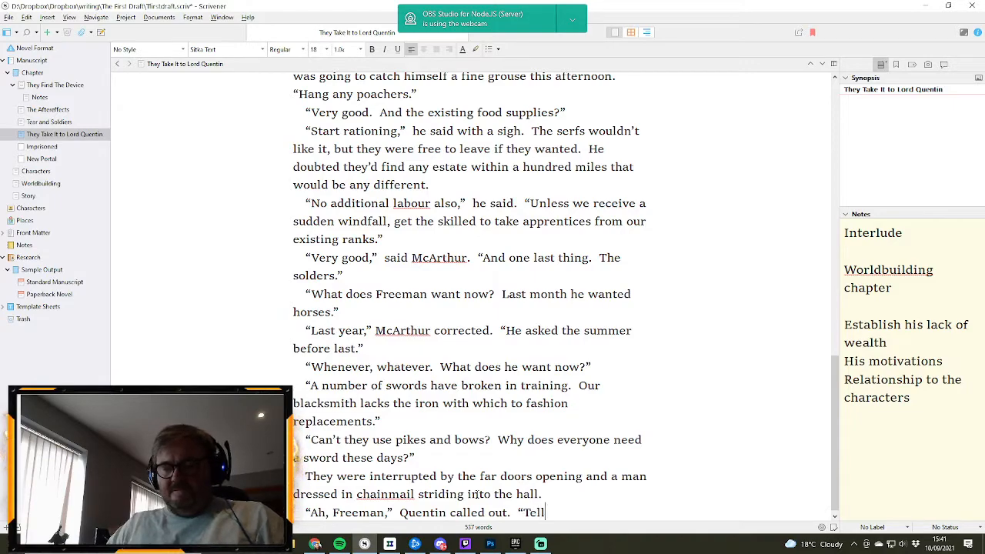
{"action": "type", "text": " me whya"}
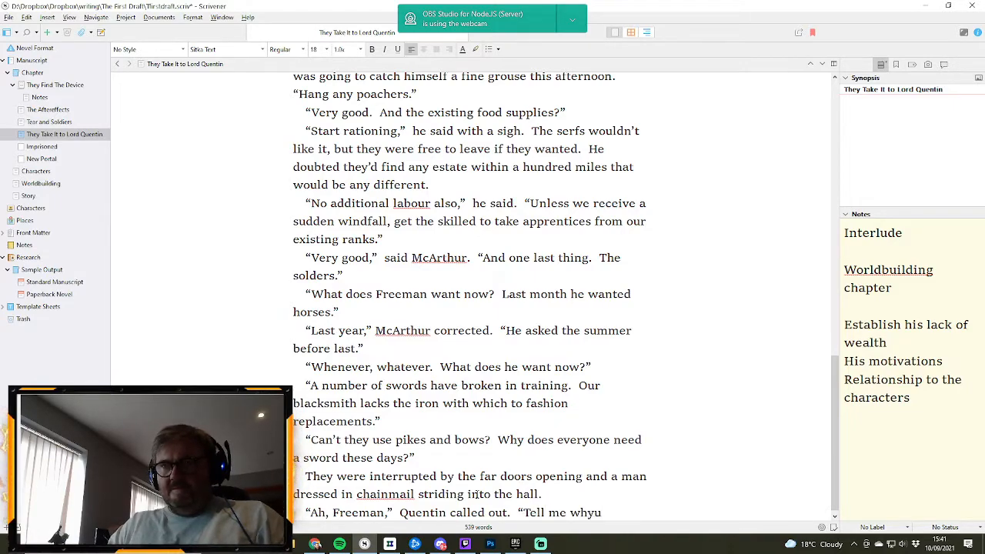
- Continue Quentin's speech with Tell me why you need swords when you have pikes and bows. and close the quotation
{"action": "key", "text": "BackSpace"}
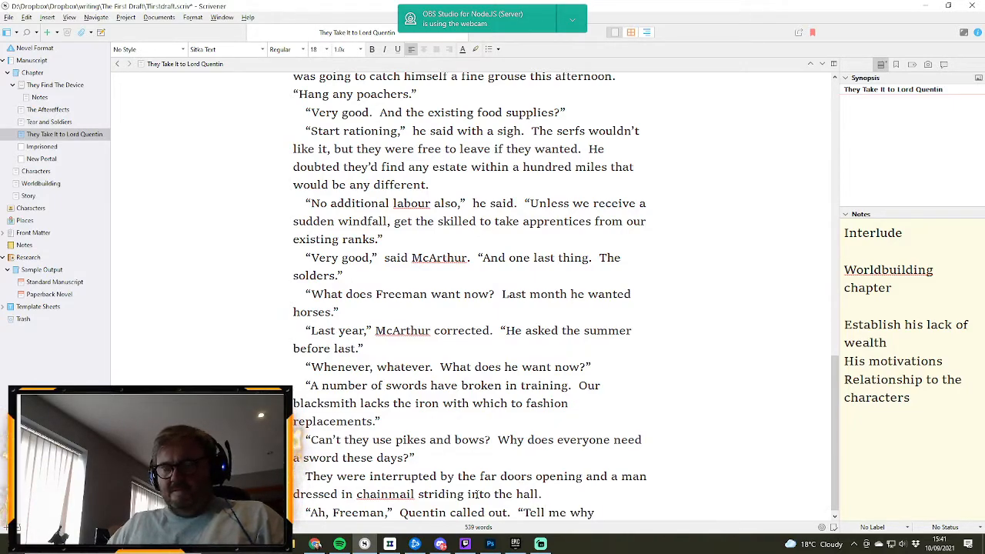
{"action": "type", "text": "you ne"}
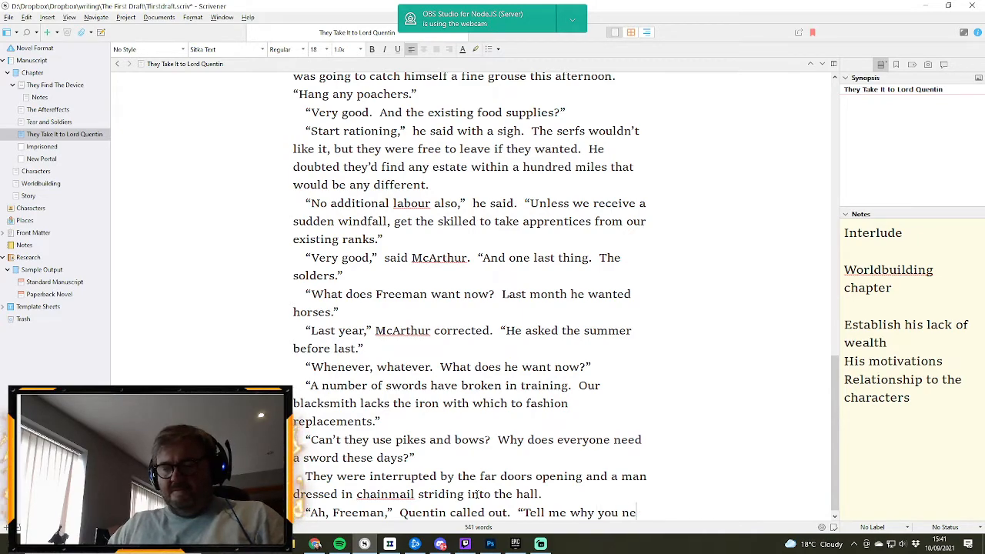
{"action": "type", "text": "ed swords when"}
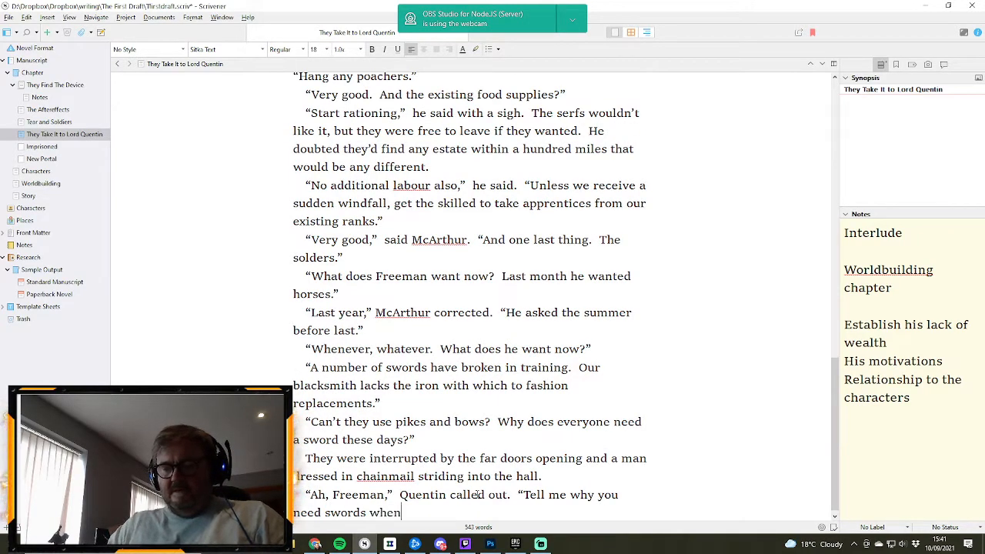
{"action": "type", "text": " you have"}
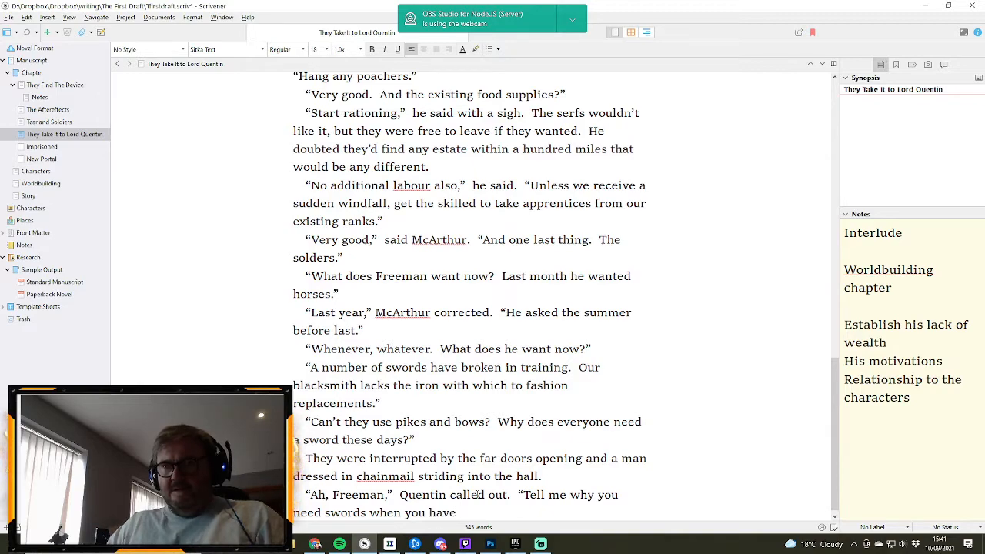
{"action": "type", "text": " pikes and"}
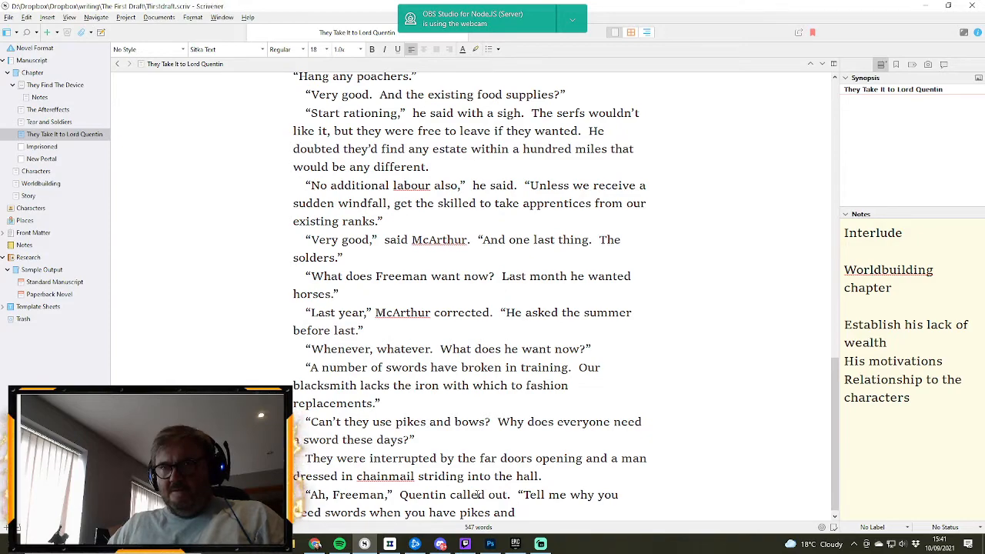
{"action": "type", "text": " bo"}
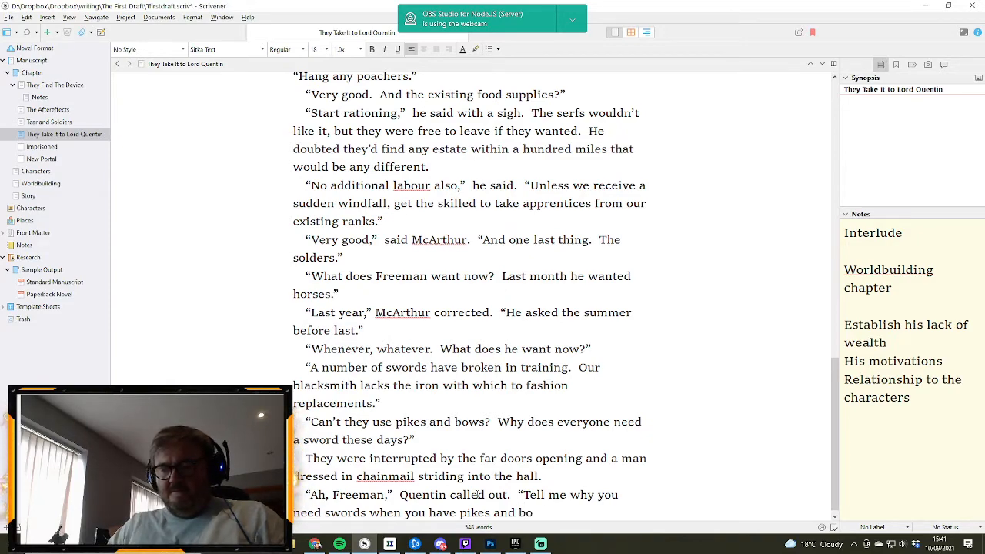
{"action": "type", "text": "ws.\""}
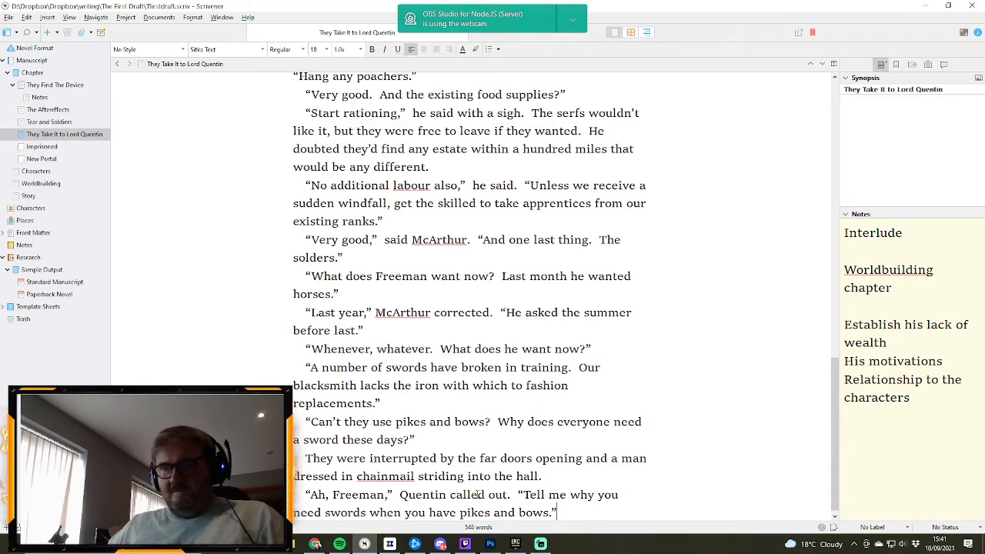
- Add a new paragraph: “Can’t use either of those in close range combat,” the man said
{"action": "key", "text": "Return"}
{"action": "type", "text": "\""}
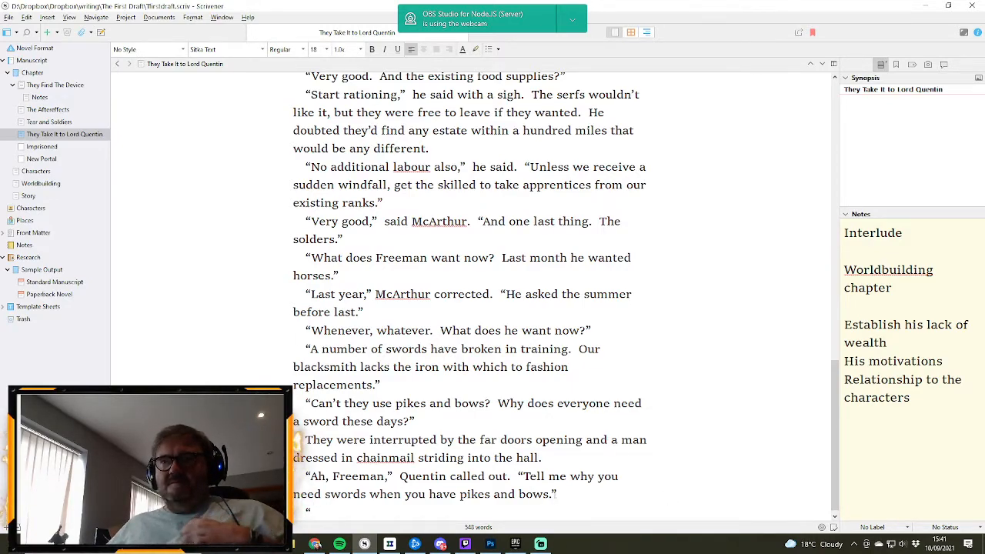
{"action": "left_click", "coordinate": [555, 496]}
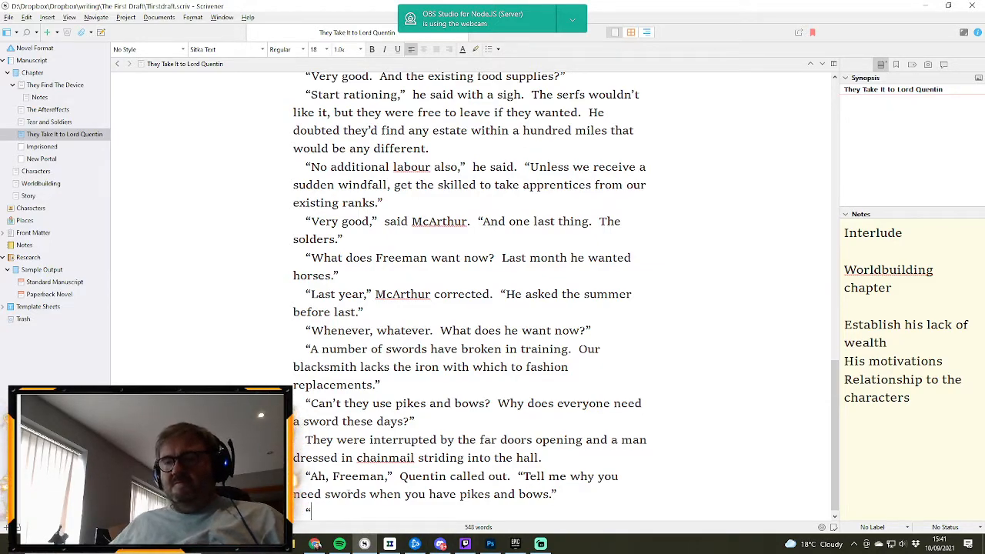
{"action": "type", "text": "C"}
{"action": "type", "text": "an't"}
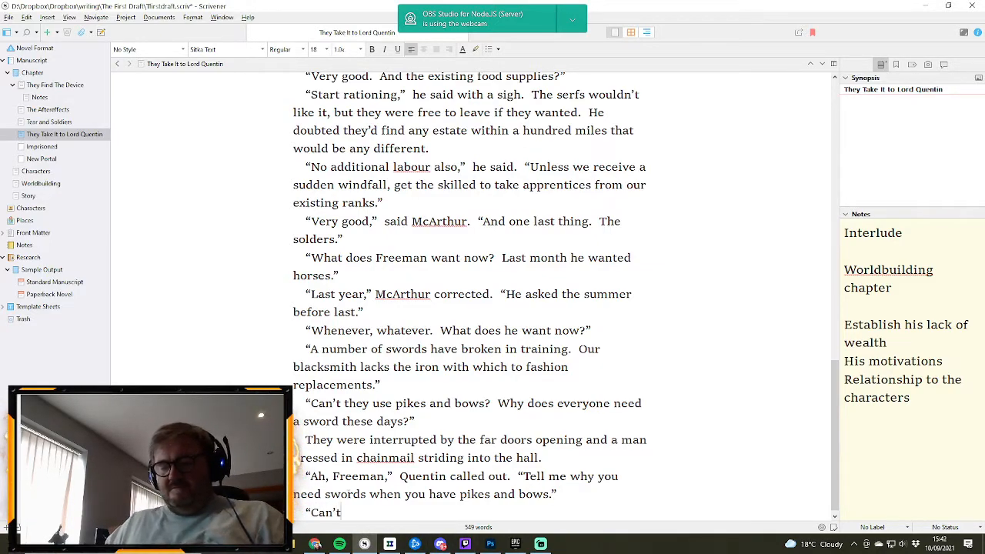
{"action": "type", "text": " use ciother of"}
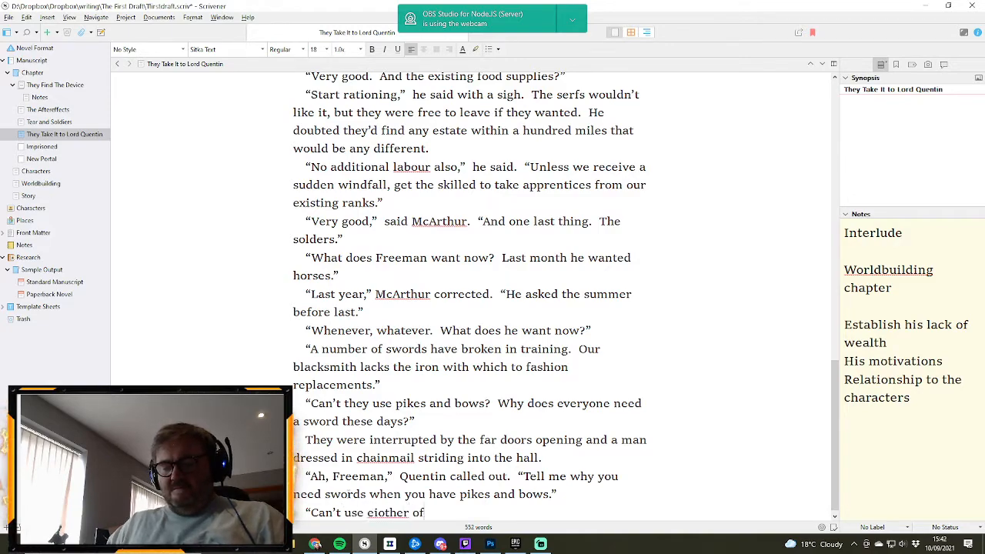
{"action": "type", "text": " those in clos"}
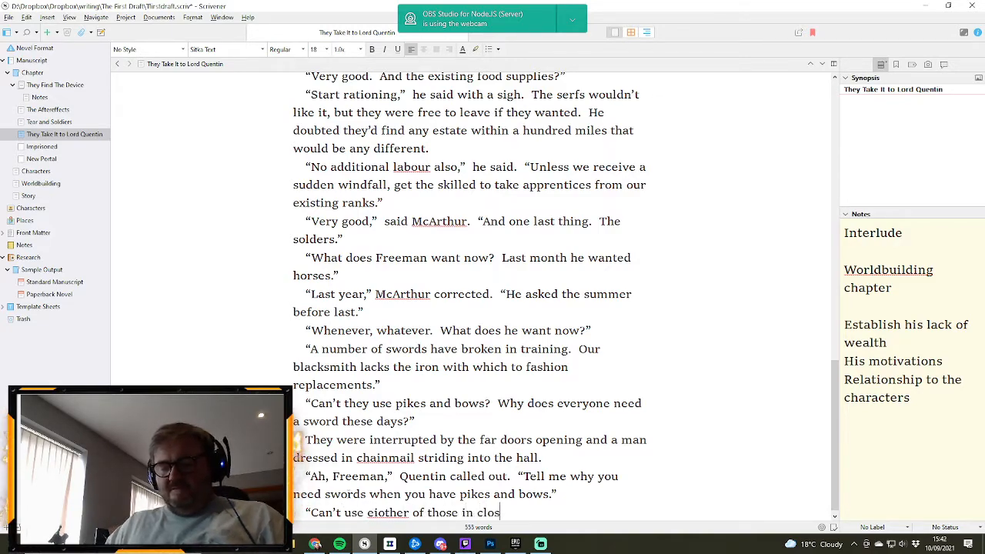
{"action": "type", "text": "e range comba"}
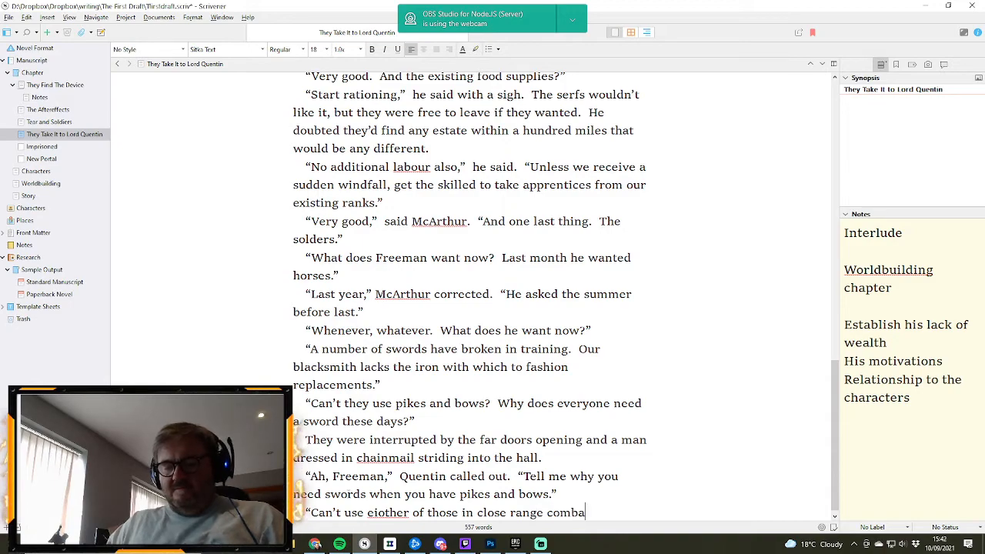
{"action": "type", "text": "t,\""}
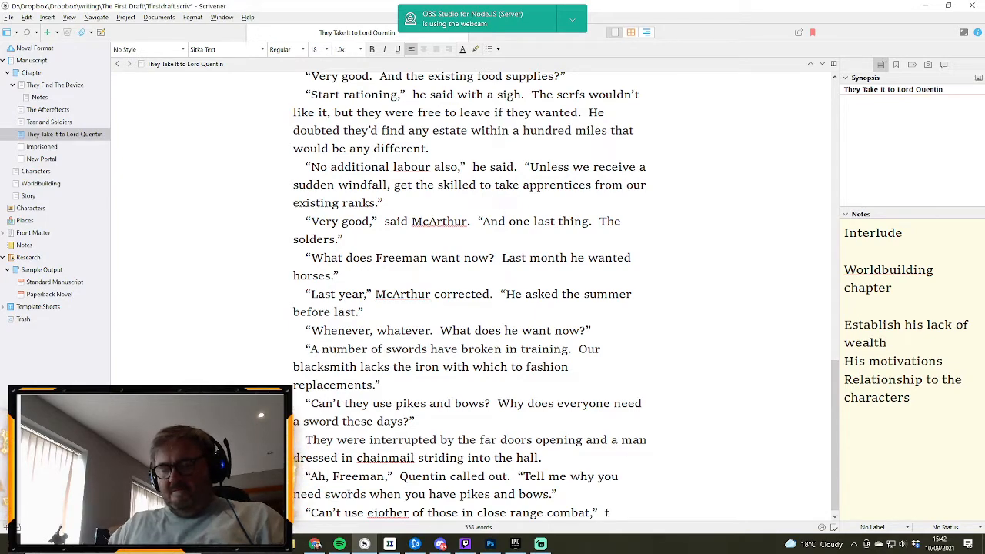
{"action": "type", "text": " the man said"}
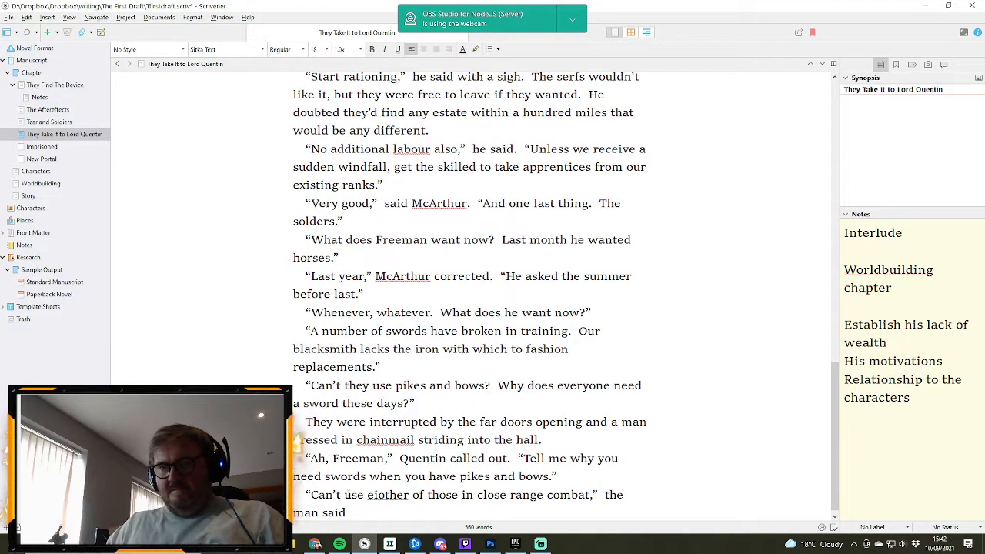
{"action": "left_click", "coordinate": [386, 494]}
{"action": "key", "text": "BackSpace"}
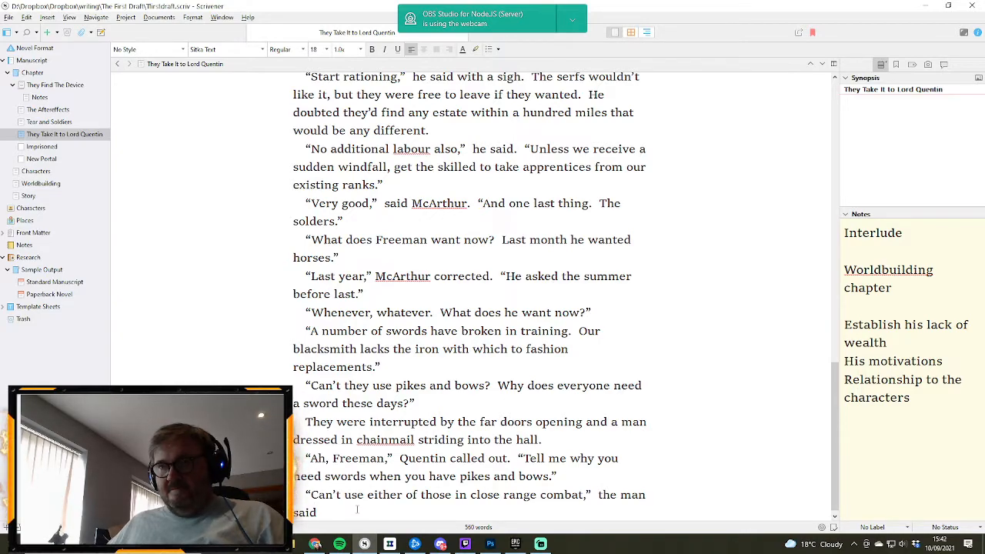
{"action": "type", "text": "."}
- Add a new narration paragraph without an opening quotation mark: Quentin looked at McArthur
{"action": "key", "text": "Return"}
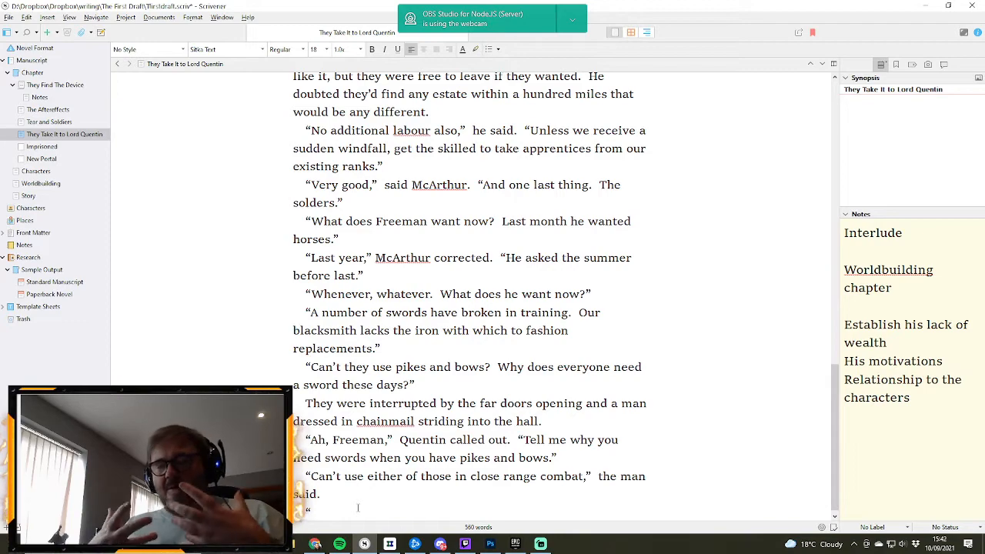
{"action": "key", "text": "BackSpace"}
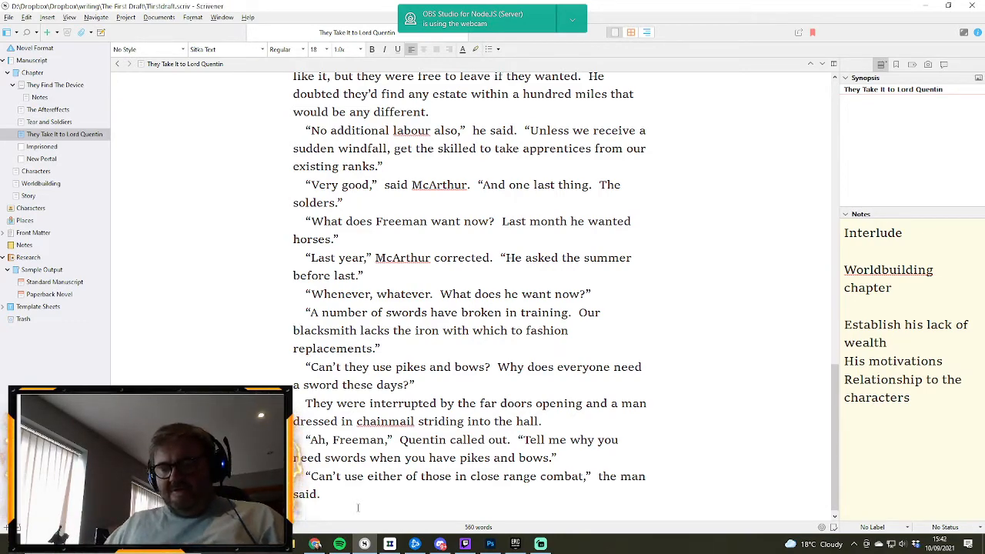
{"action": "type", "text": "Quentin lo"}
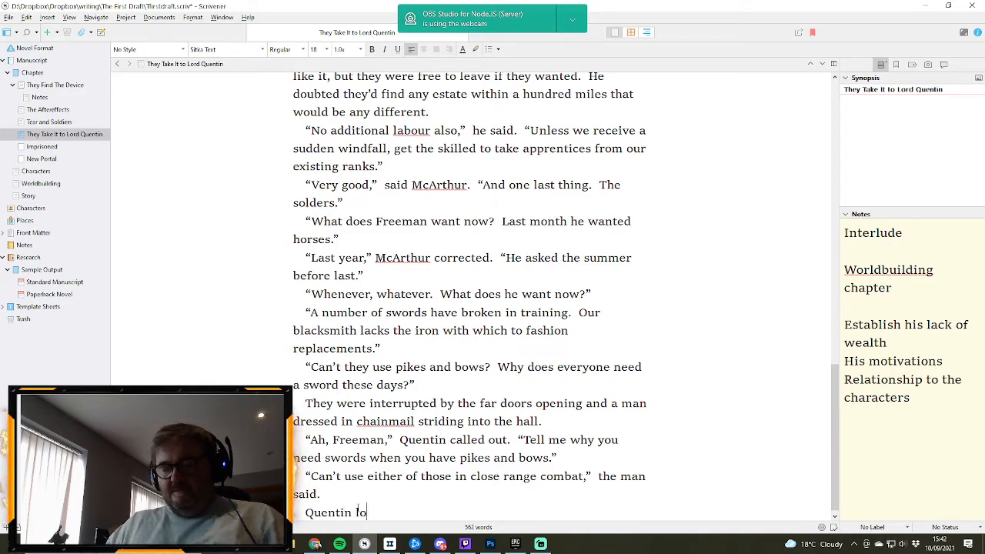
{"action": "type", "text": "oked at McA"}
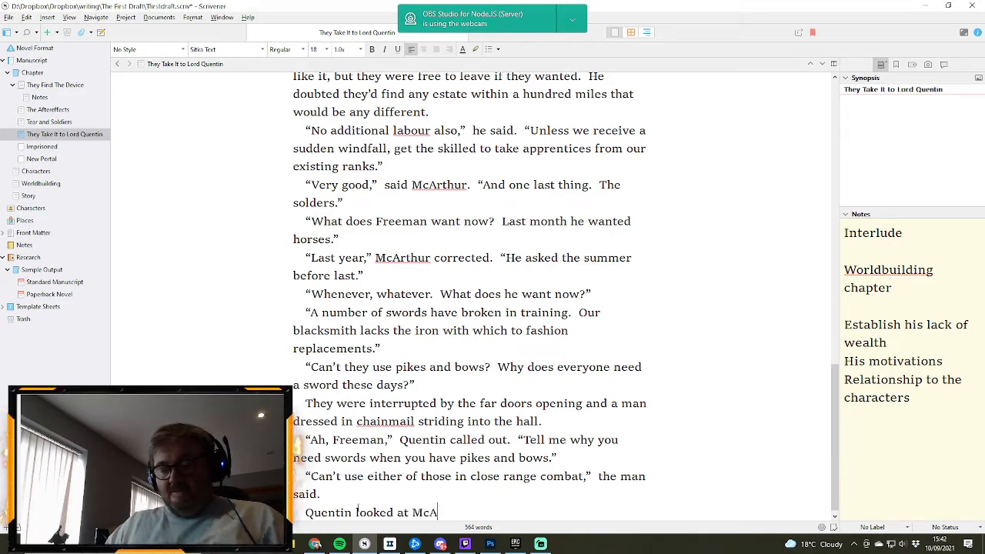
{"action": "type", "text": "rthur."}
- Start a new paragraph with “Authorise the purchase of iron then,” he sighed defeated, leaving the sentence open after the comma
{"action": "key", "text": "Return"}
{"action": "type", "text": "\""}
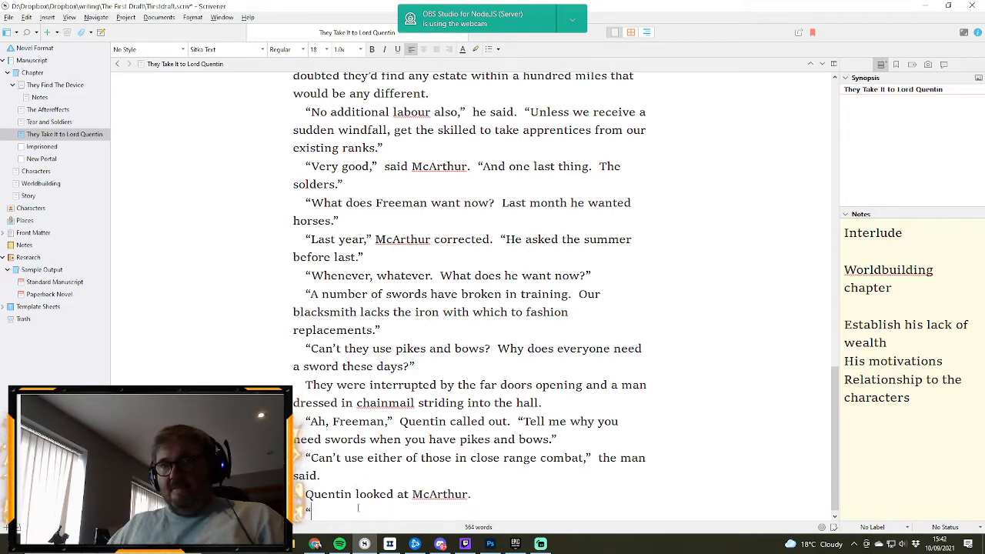
{"action": "type", "text": "Auth"}
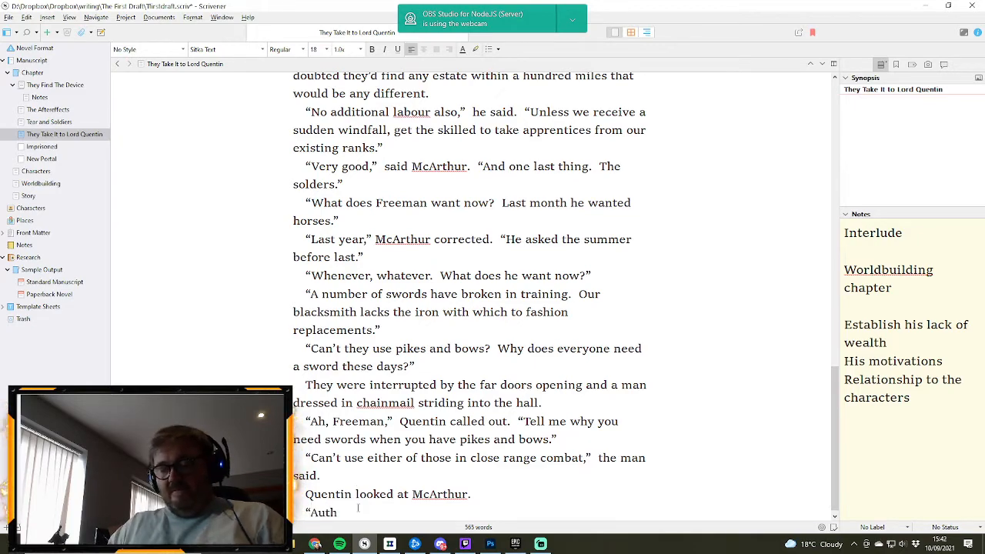
{"action": "type", "text": "orise the pur"}
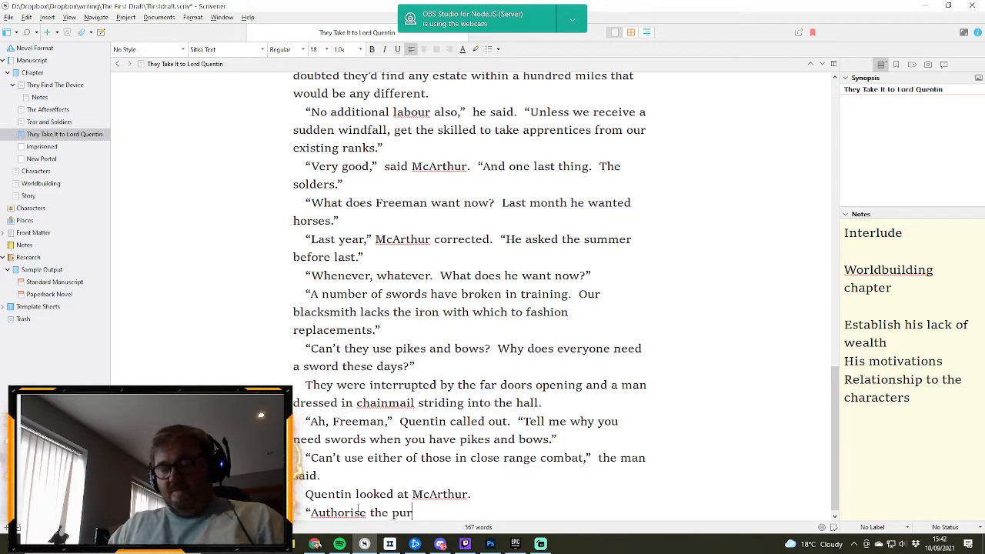
{"action": "type", "text": "chase of iron"}
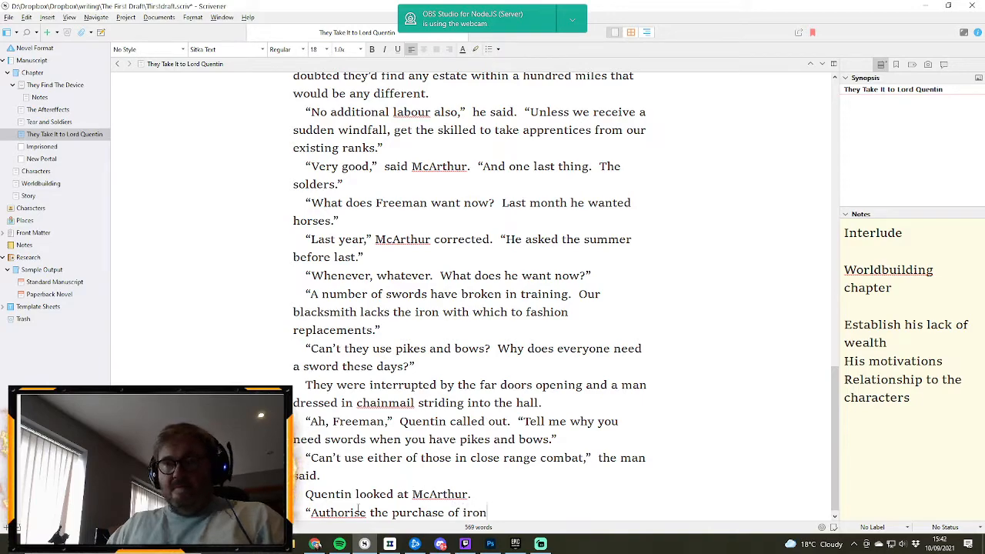
{"action": "type", "text": " then"}
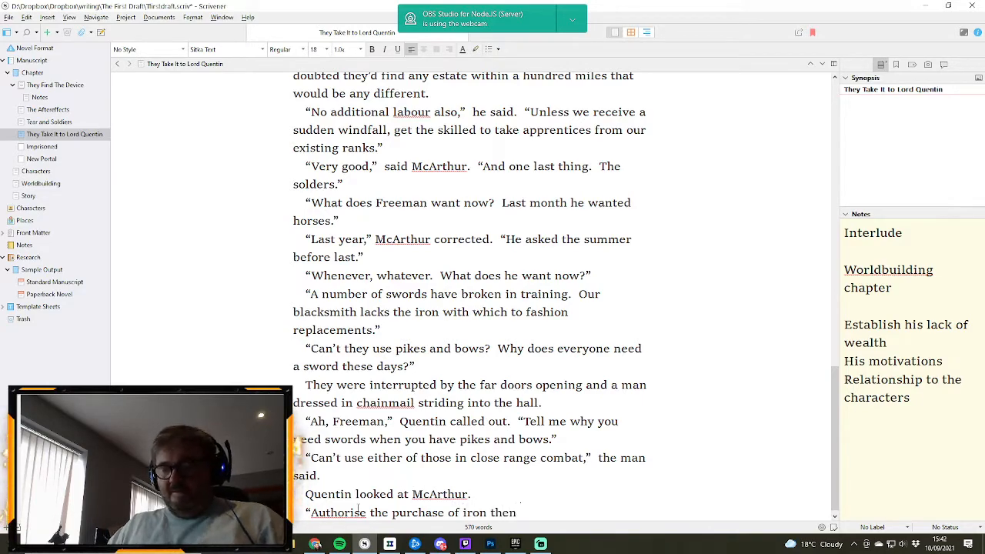
{"action": "type", "text": ",” he si"}
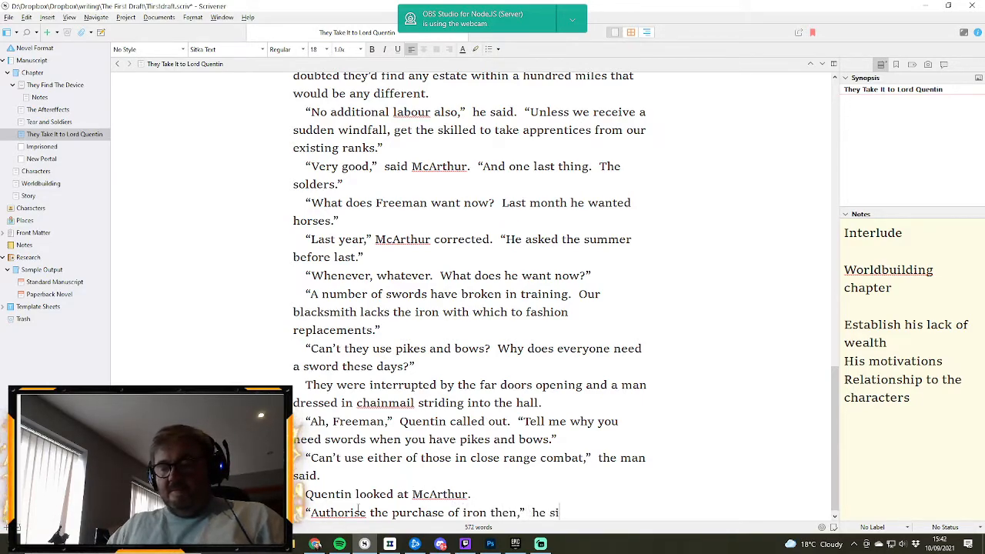
{"action": "type", "text": "ghed defeated,"}
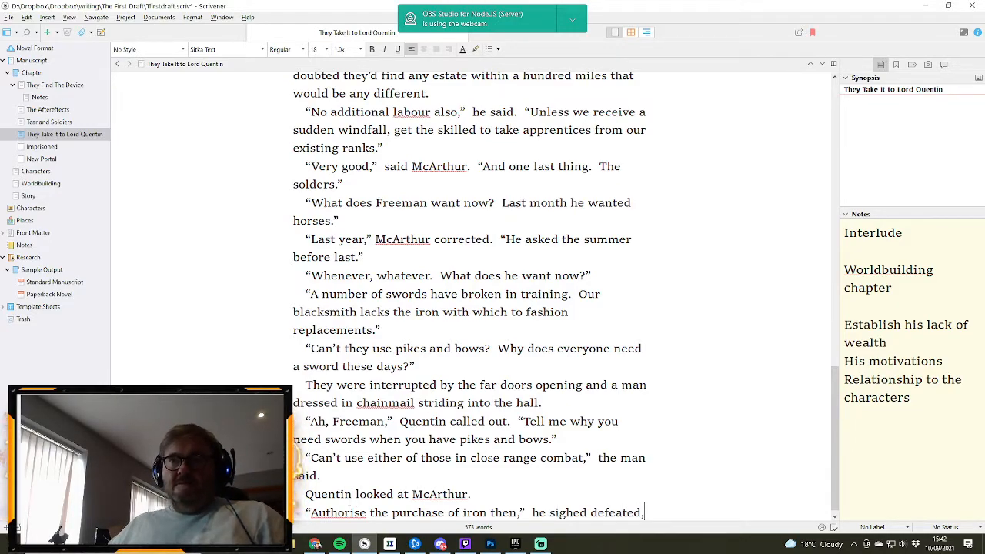
- Replace “said” after the close range combat line with “replied without stopping to think”
{"action": "double_click", "coordinate": [308, 475]}
{"action": "type", "text": "replied without pos"}
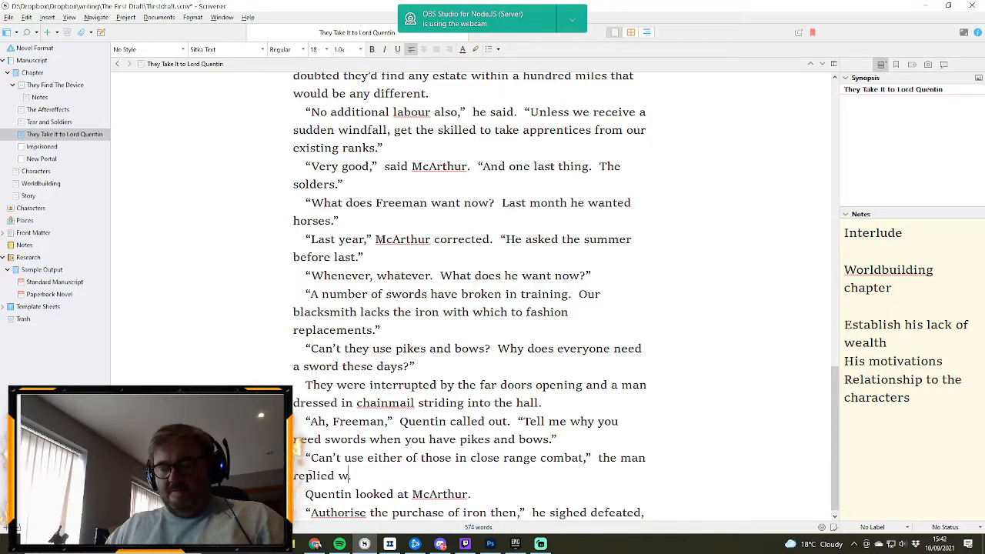
{"action": "type", "text": "in"}
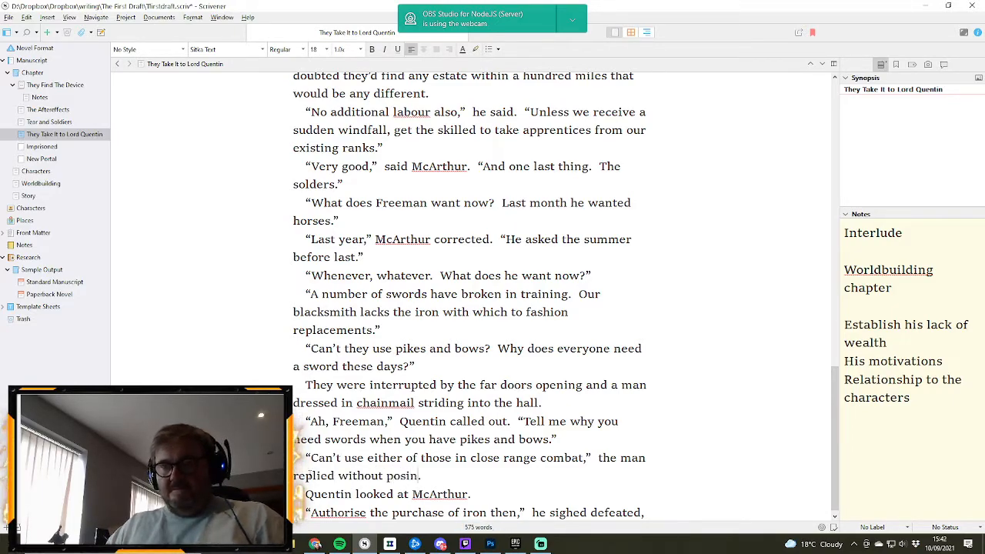
{"action": "key", "text": "BackSpace"}
{"action": "key", "text": "BackSpace"}
{"action": "key", "text": "BackSpace"}
{"action": "key", "text": "BackSpace"}
{"action": "key", "text": "BackSpace"}
{"action": "type", "text": "stopping to th"}
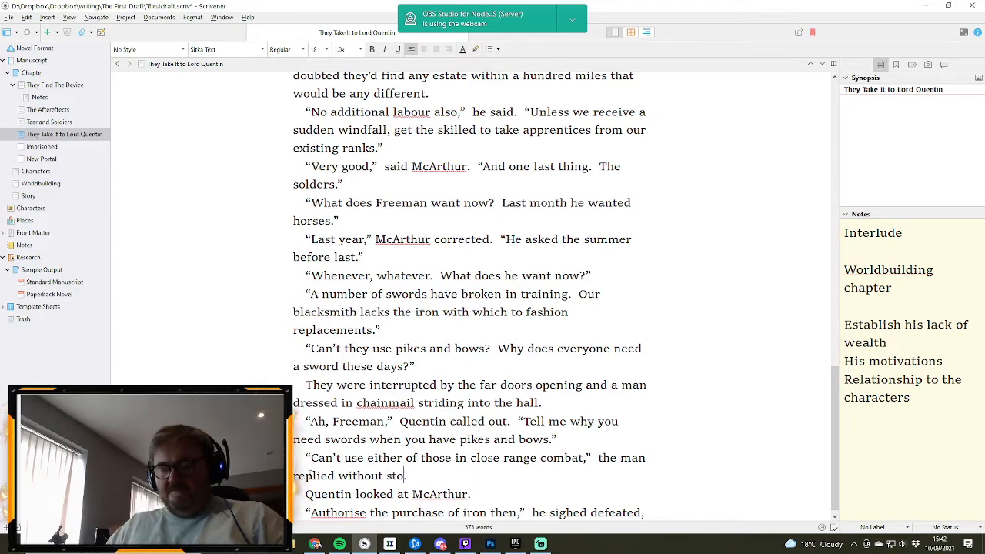
{"action": "type", "text": "ink."}
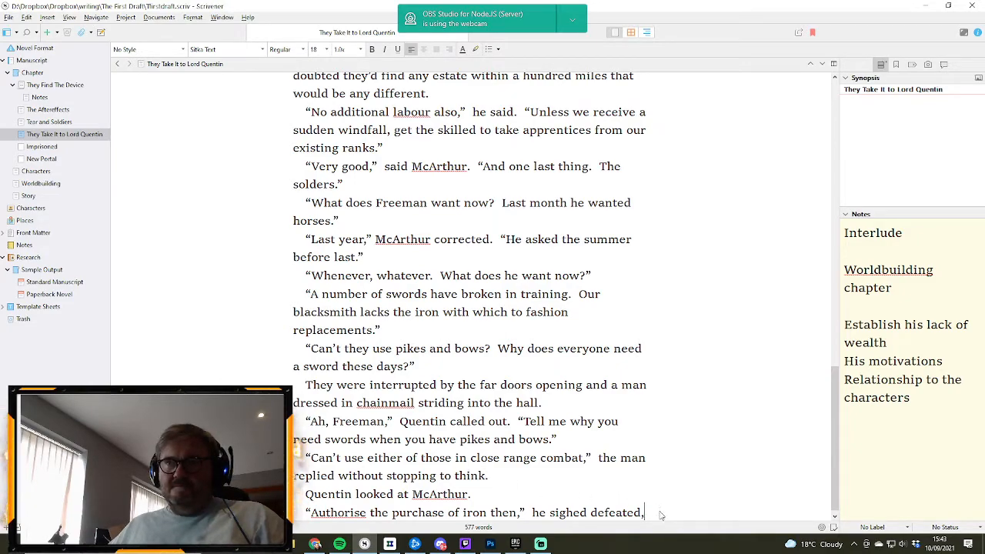
- End the “he sighed defeated” sentence with a full stop and start a new paragraph with the open speech “You might want
{"action": "key", "text": "BackSpace"}
{"action": "type", "text": "."}
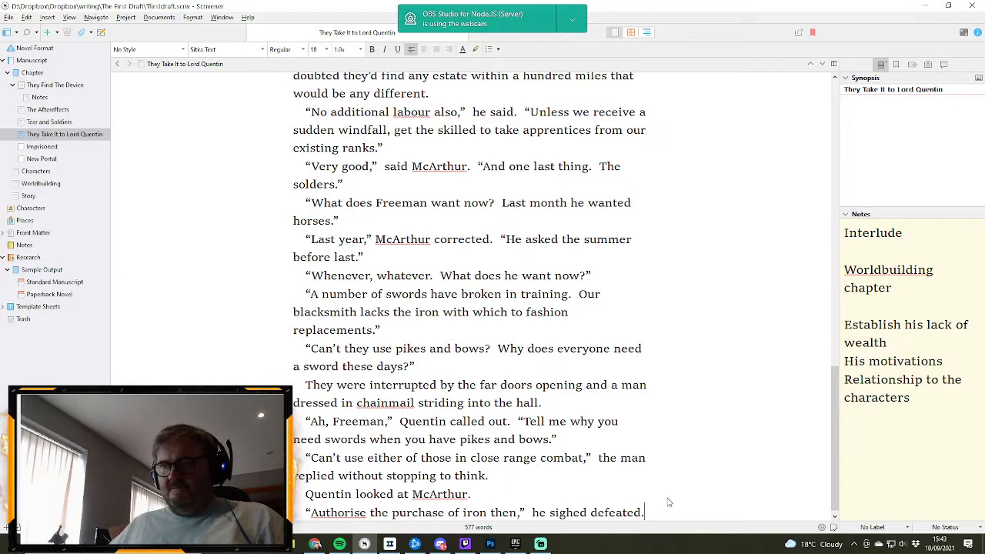
{"action": "key", "text": "Return"}
{"action": "type", "text": "\""}
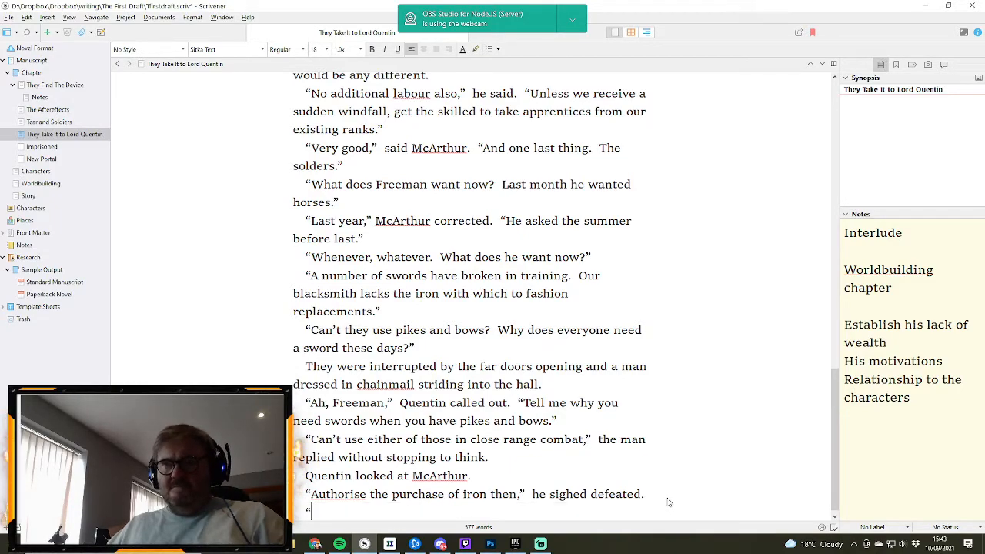
{"action": "type", "text": "You"}
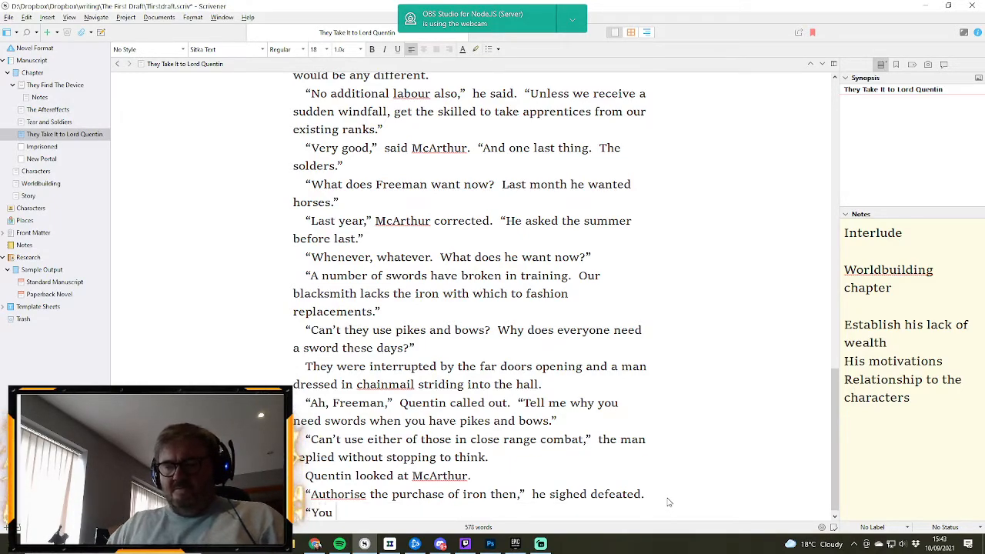
{"action": "type", "text": " might wan"}
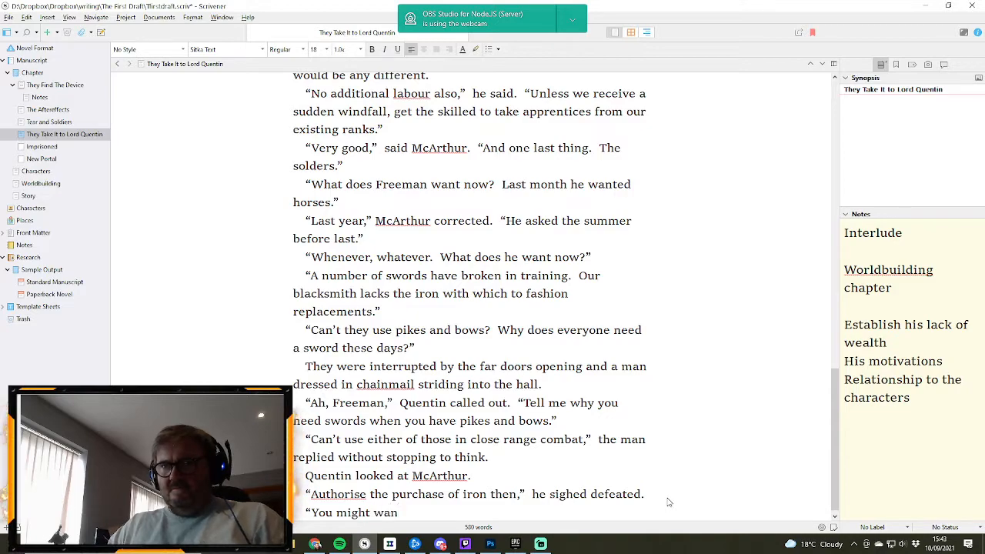
{"action": "type", "text": "t"}
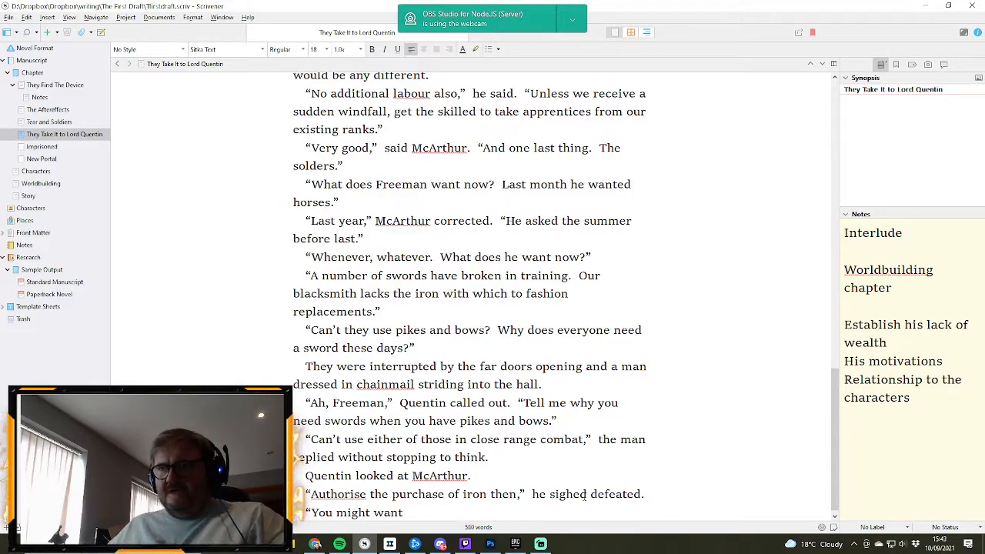
- Insert commas after “sighed” in the iron purchase line and after “air” and “visiting” in the audience room paragraph
{"action": "type", "text": ","}
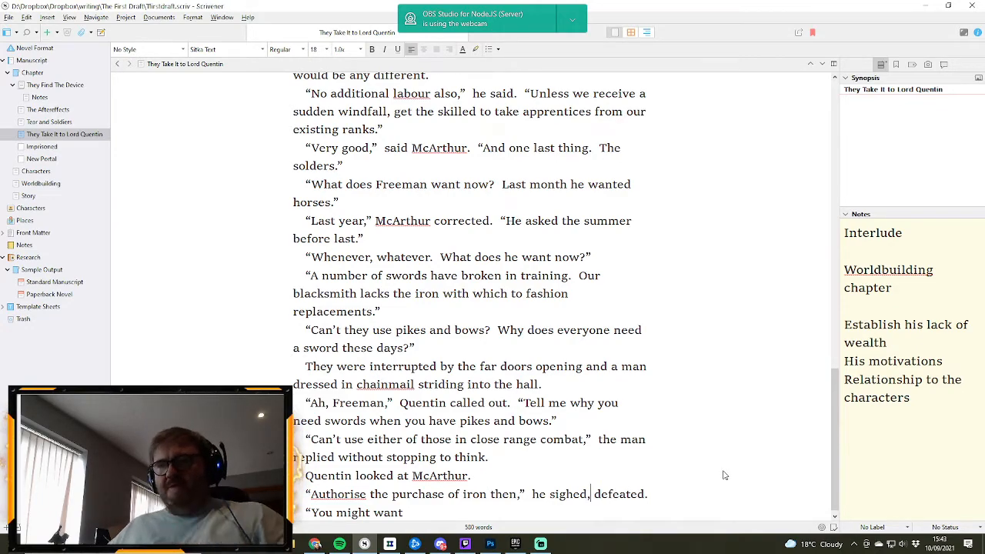
{"action": "scroll", "coordinate": [716, 477], "scroll_direction": "up", "scroll_amount": 10}
{"action": "scroll", "coordinate": [723, 475], "scroll_direction": "up", "scroll_amount": 5}
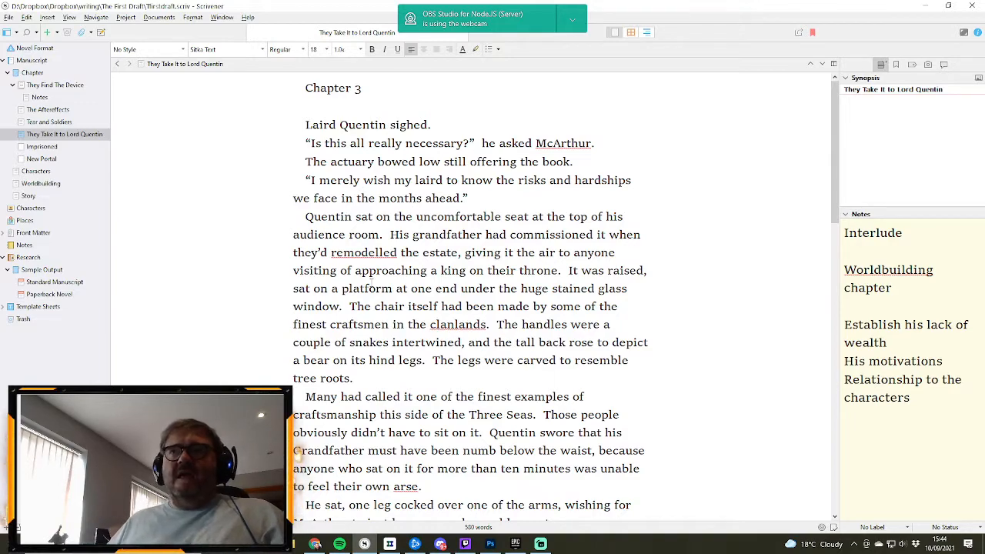
{"action": "left_click", "coordinate": [556, 254]}
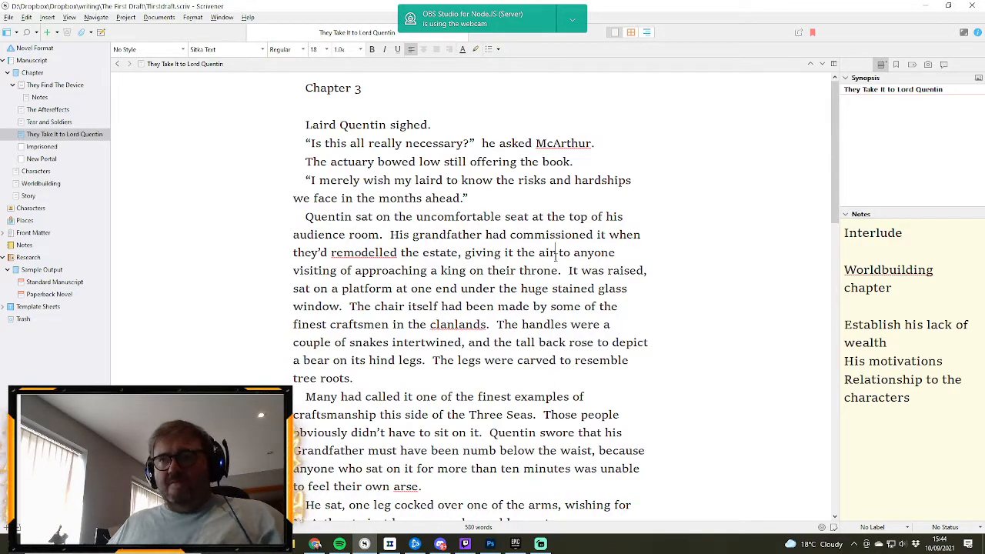
{"action": "type", "text": ","}
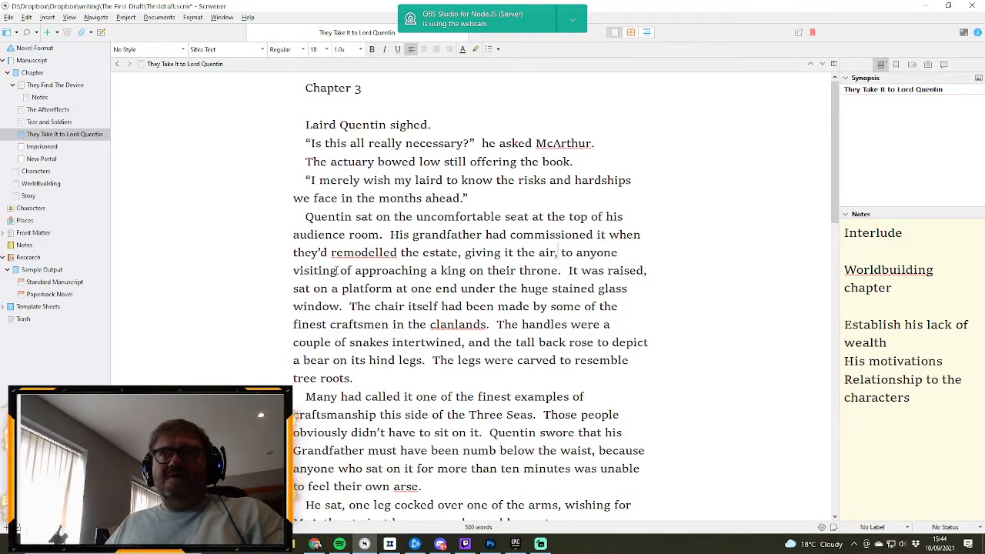
{"action": "left_click", "coordinate": [338, 271]}
{"action": "type", "text": ","}
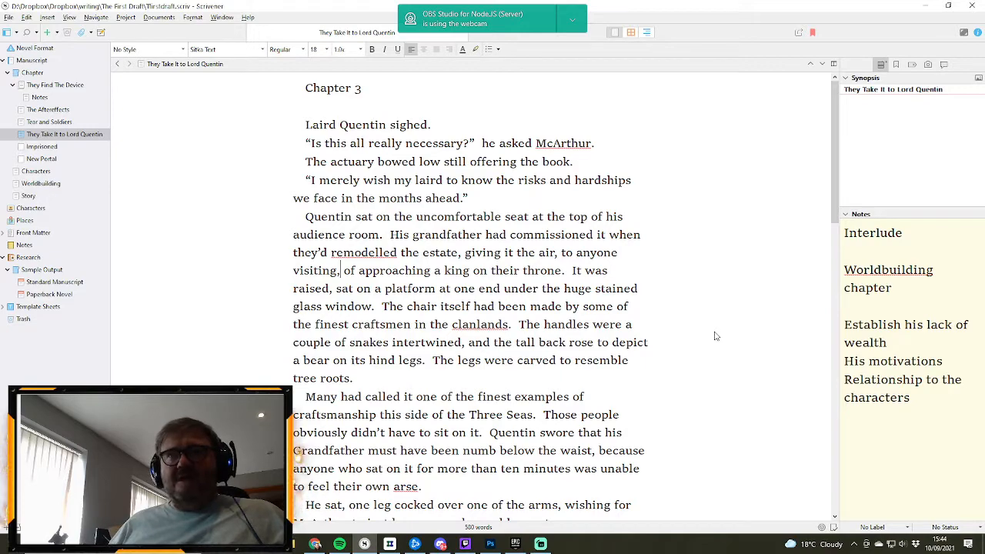
- Insert “of the great hall” after “sat on a platform at one end” in the audience room paragraph
{"action": "left_click", "coordinate": [505, 288]}
{"action": "type", "text": "the great ha"}
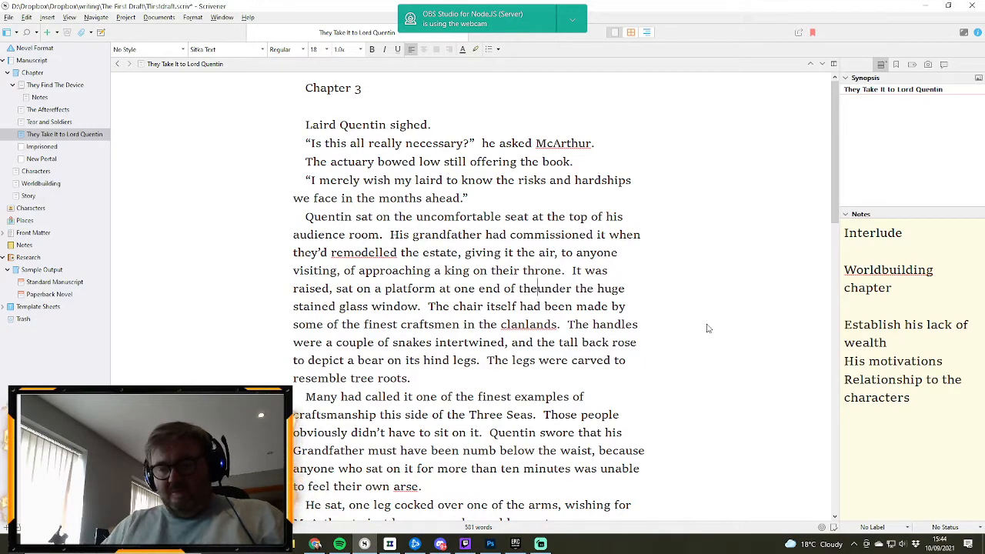
{"action": "type", "text": "ll"}
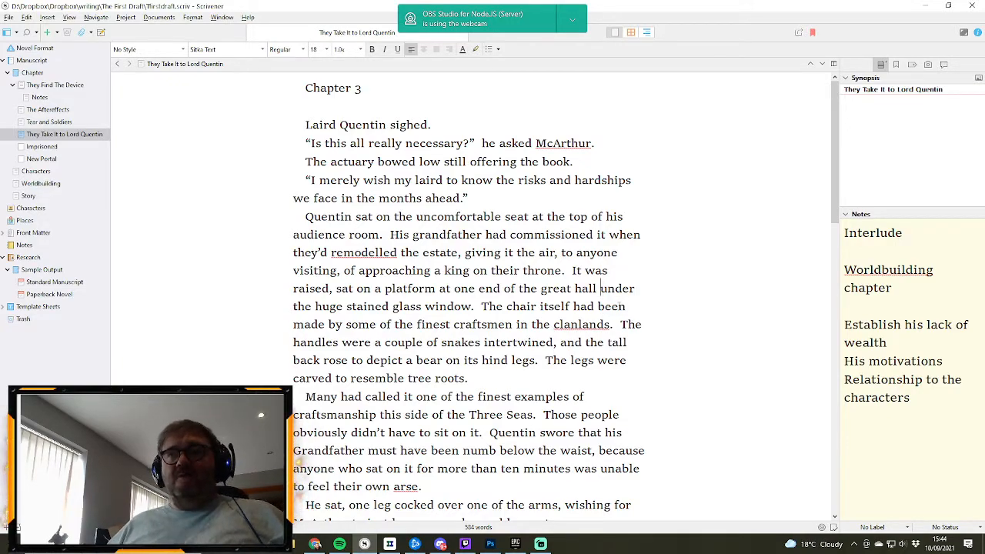
- Reread Chapter 3 from the audience room description through to the unfinished last line, checking wording and flow
{"action": "scroll", "coordinate": [627, 312], "scroll_direction": "down", "scroll_amount": 4}
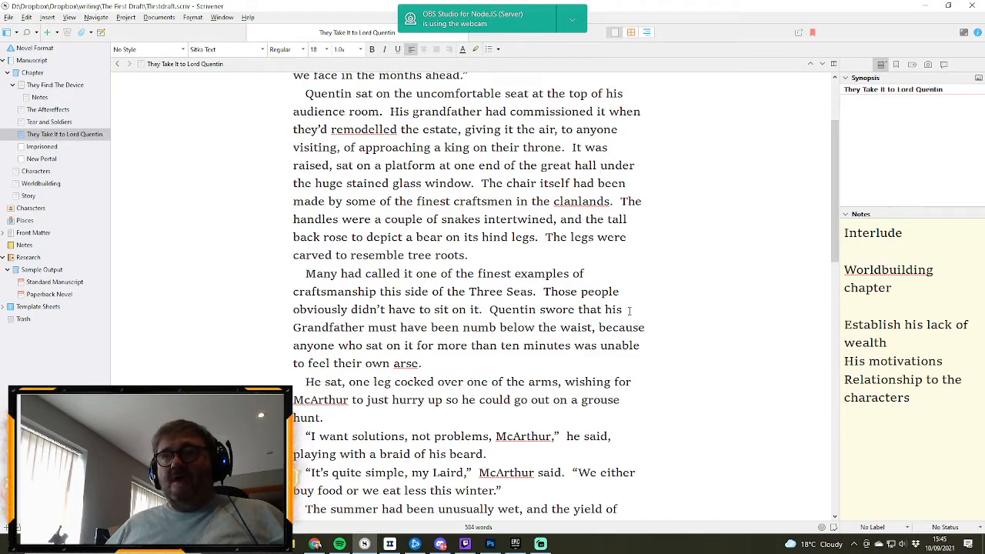
{"action": "scroll", "coordinate": [628, 310], "scroll_direction": "down", "scroll_amount": 1}
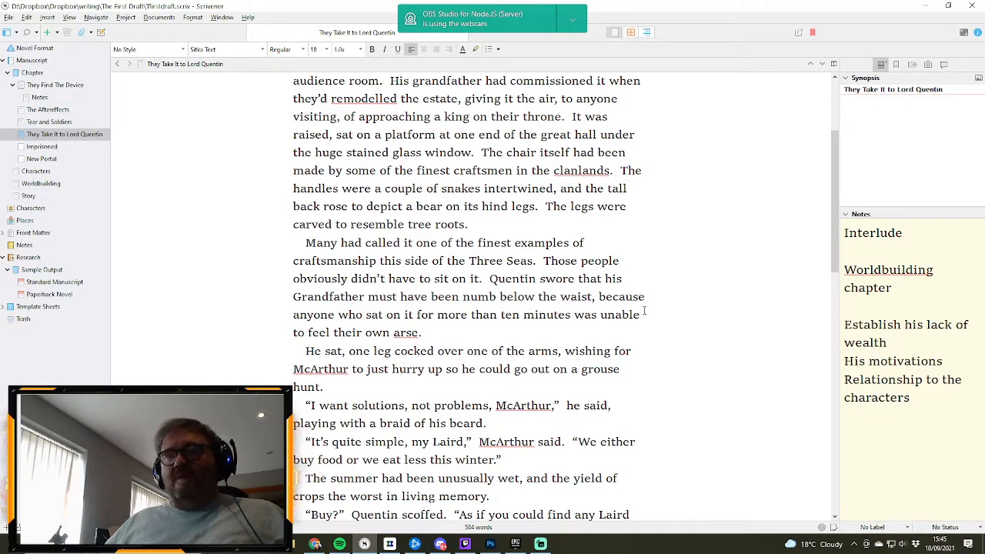
{"action": "scroll", "coordinate": [643, 311], "scroll_direction": "down", "scroll_amount": 1}
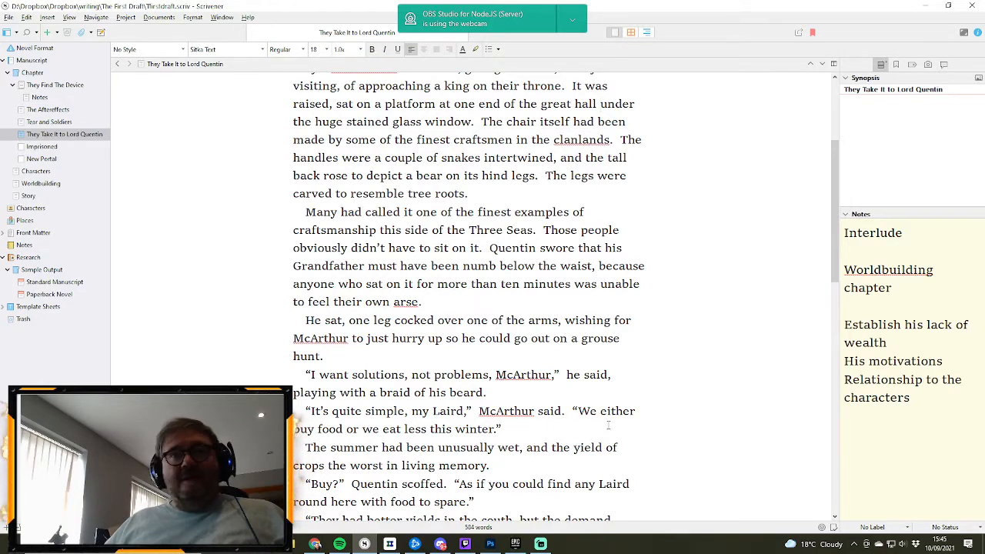
{"action": "scroll", "coordinate": [592, 408], "scroll_direction": "down", "scroll_amount": 1}
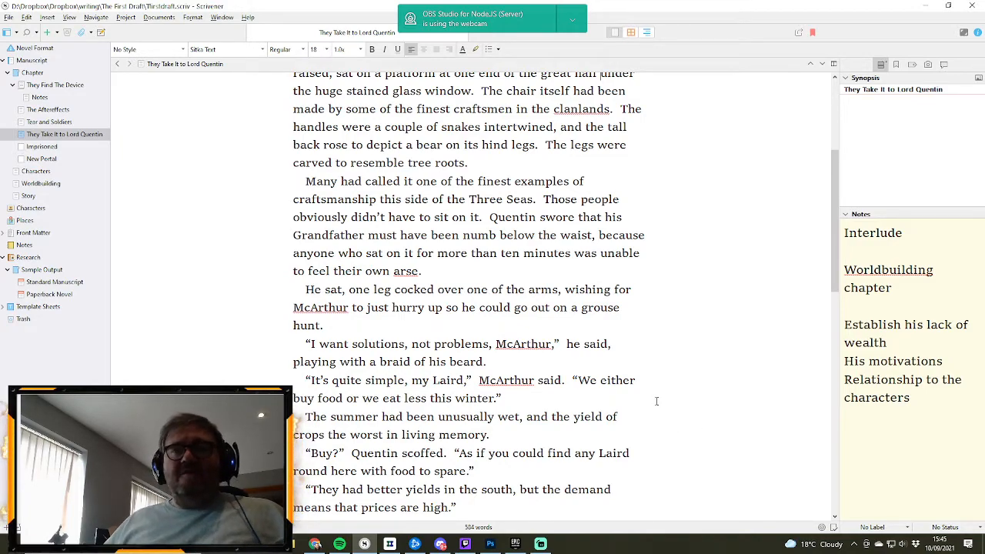
{"action": "scroll", "coordinate": [657, 400], "scroll_direction": "down", "scroll_amount": 1}
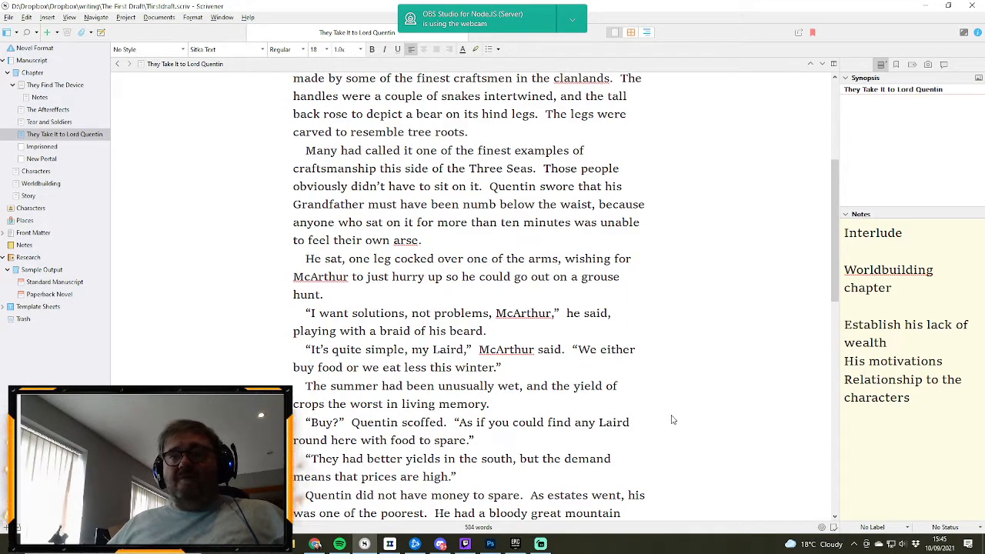
{"action": "scroll", "coordinate": [598, 379], "scroll_direction": "down", "scroll_amount": 1}
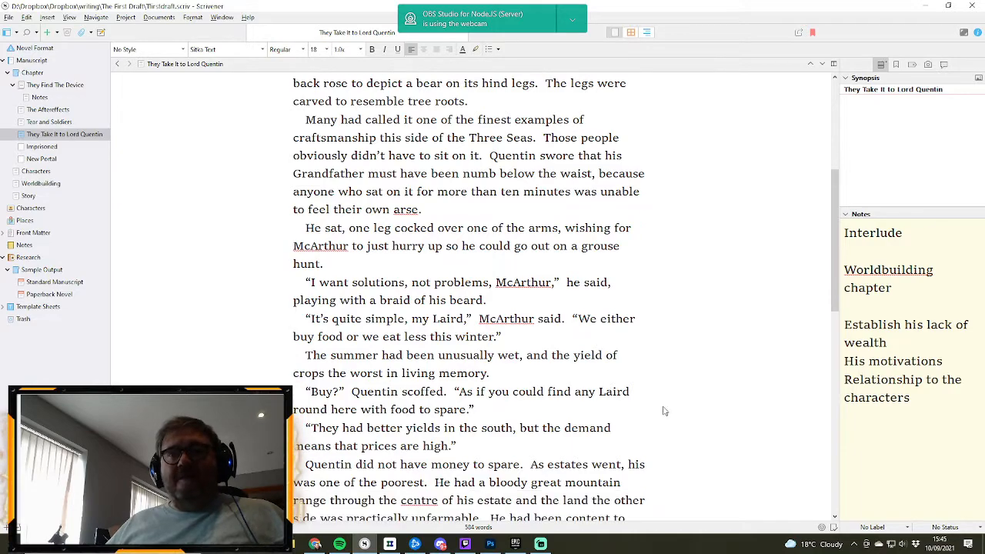
{"action": "scroll", "coordinate": [645, 397], "scroll_direction": "down", "scroll_amount": 2}
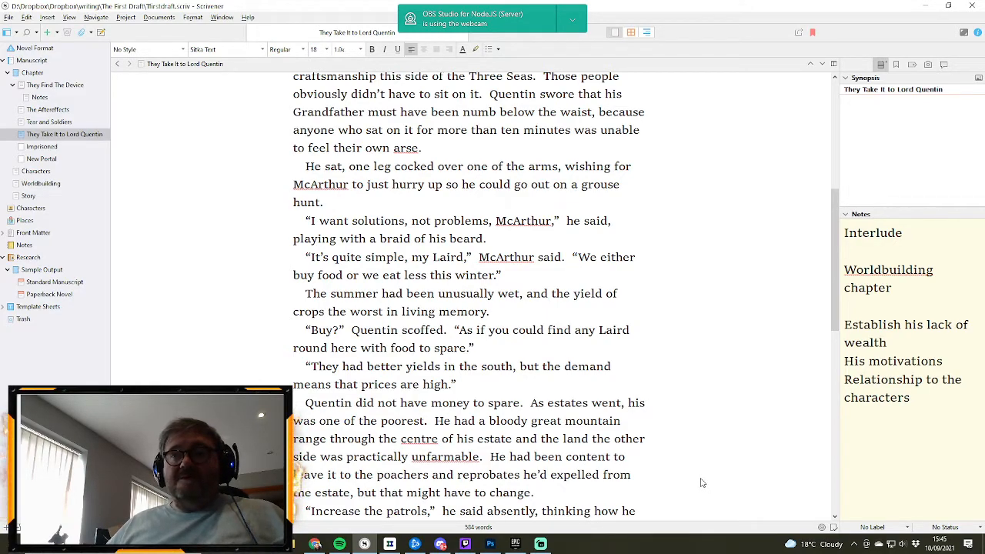
{"action": "scroll", "coordinate": [590, 419], "scroll_direction": "down", "scroll_amount": 3}
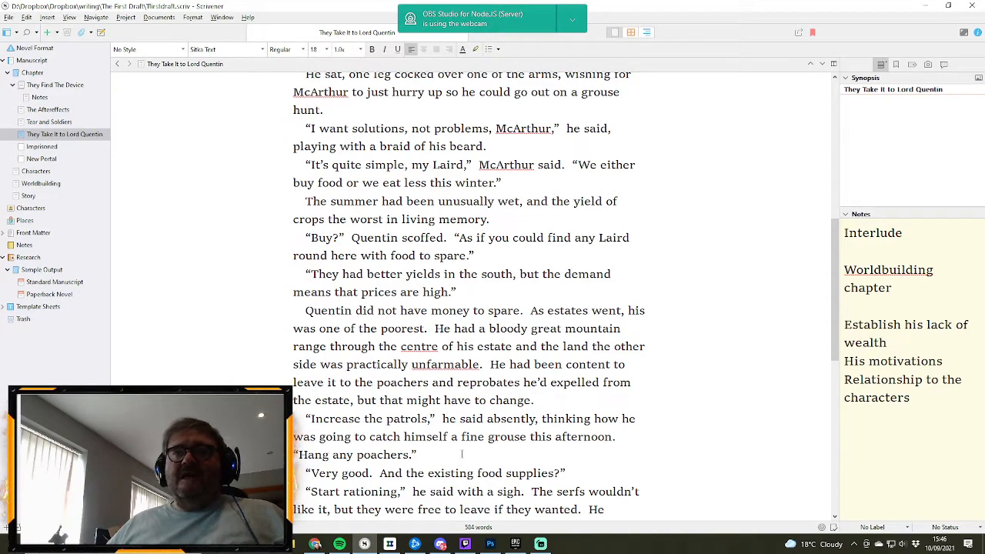
{"action": "scroll", "coordinate": [603, 479], "scroll_direction": "down", "scroll_amount": 1}
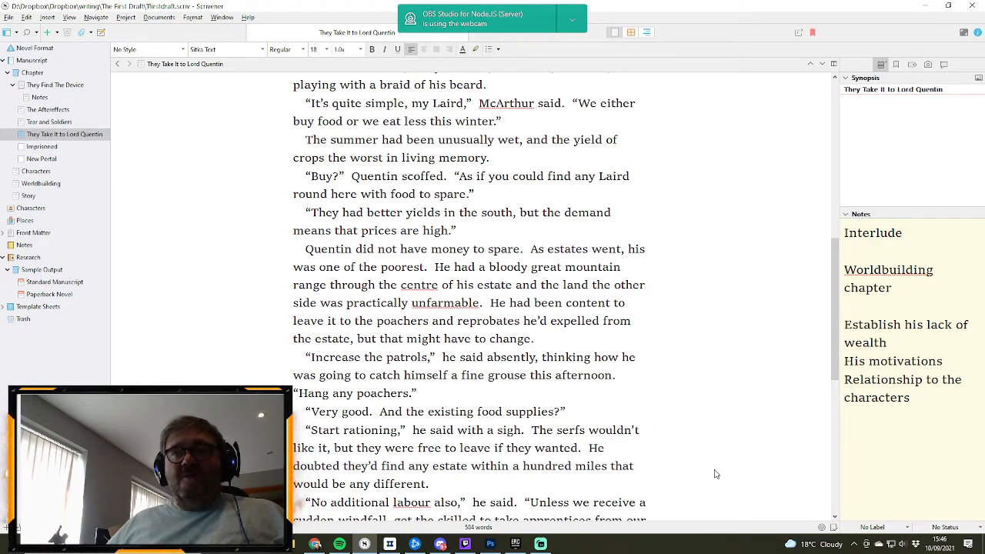
{"action": "scroll", "coordinate": [703, 467], "scroll_direction": "down", "scroll_amount": 2}
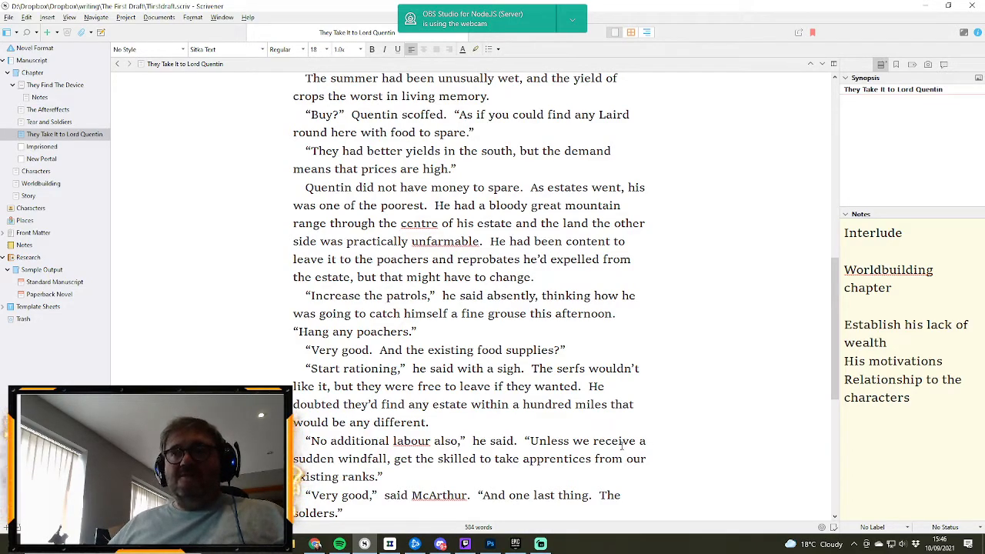
{"action": "scroll", "coordinate": [580, 442], "scroll_direction": "down", "scroll_amount": 1}
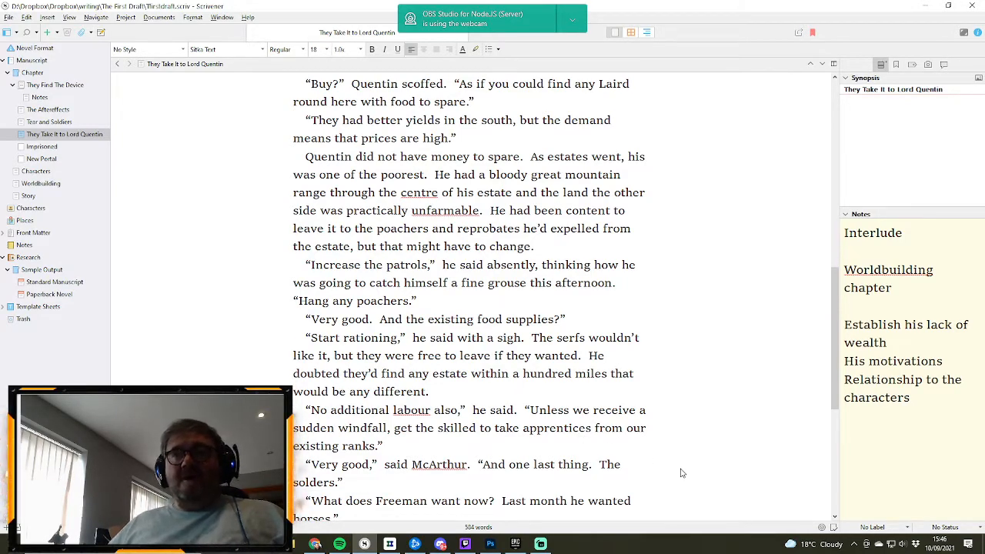
{"action": "scroll", "coordinate": [636, 445], "scroll_direction": "down", "scroll_amount": 1}
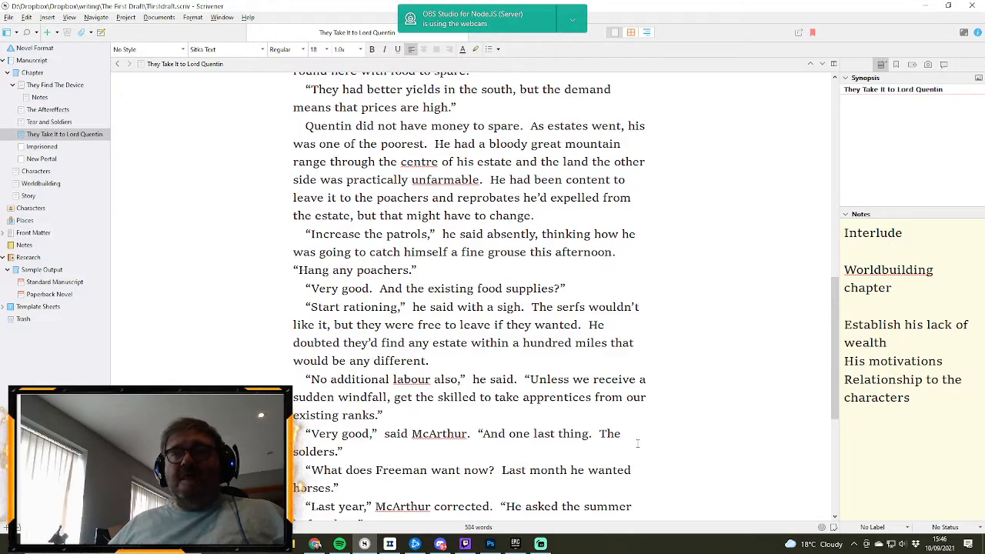
{"action": "scroll", "coordinate": [636, 444], "scroll_direction": "down", "scroll_amount": 1}
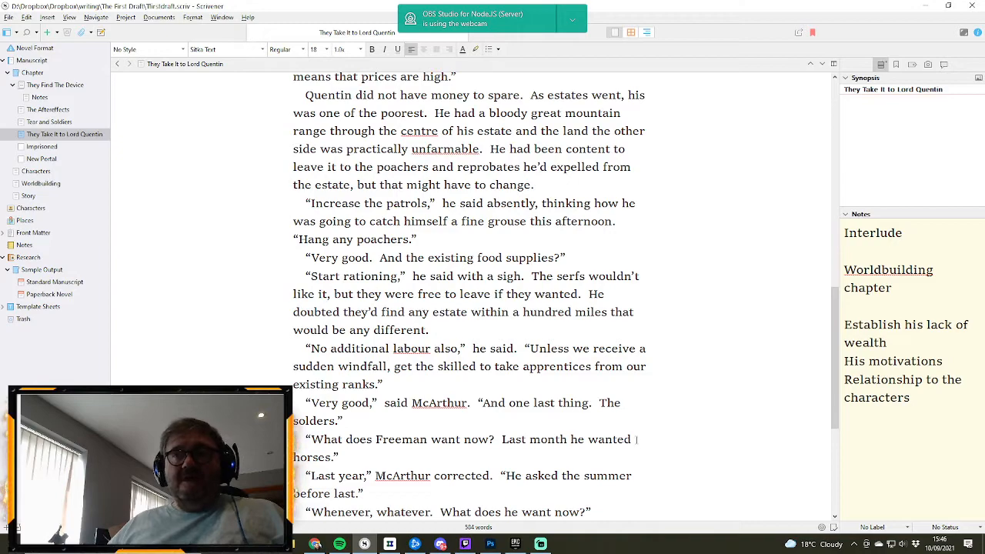
{"action": "scroll", "coordinate": [597, 427], "scroll_direction": "down", "scroll_amount": 1}
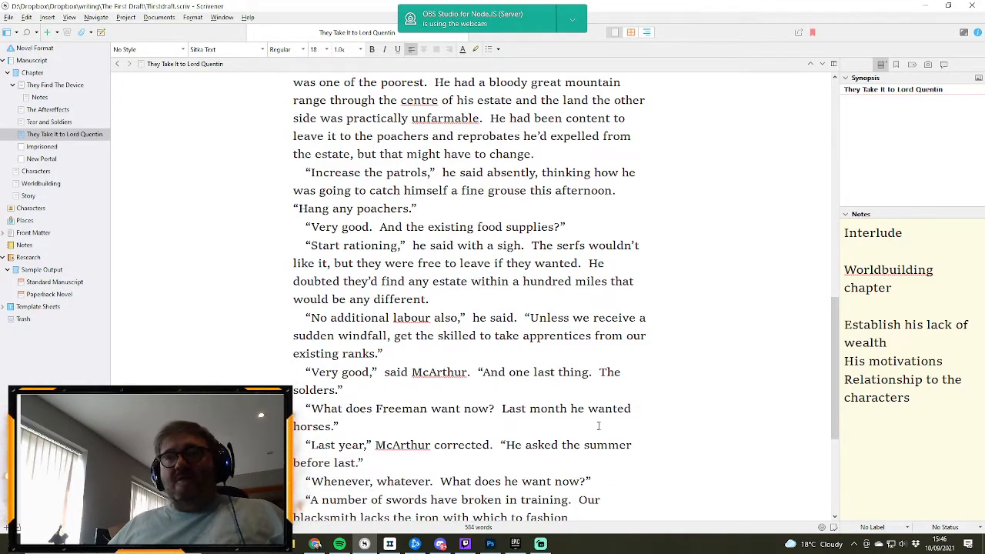
{"action": "scroll", "coordinate": [598, 426], "scroll_direction": "down", "scroll_amount": 1}
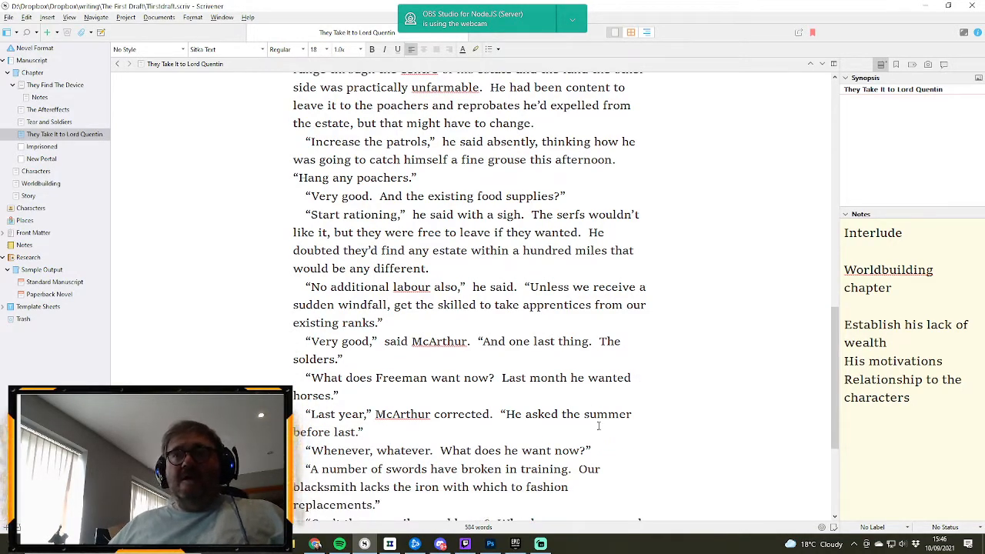
{"action": "scroll", "coordinate": [598, 426], "scroll_direction": "down", "scroll_amount": 1}
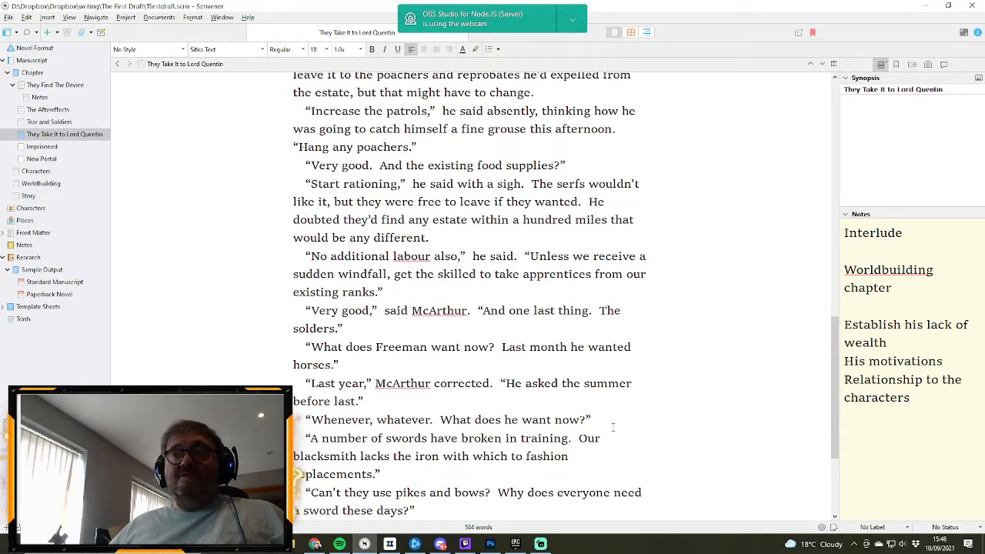
{"action": "scroll", "coordinate": [613, 428], "scroll_direction": "down", "scroll_amount": 2}
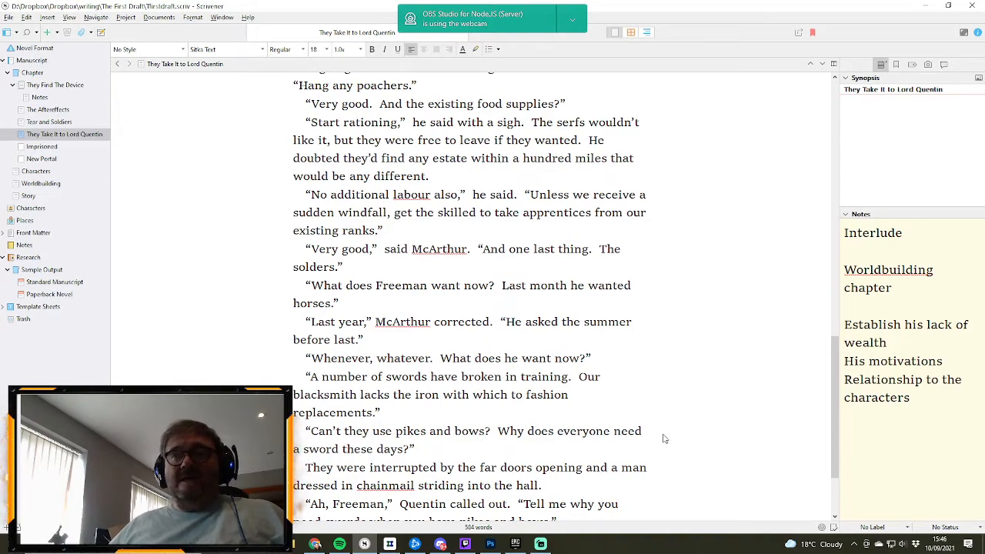
{"action": "scroll", "coordinate": [664, 439], "scroll_direction": "down", "scroll_amount": 1}
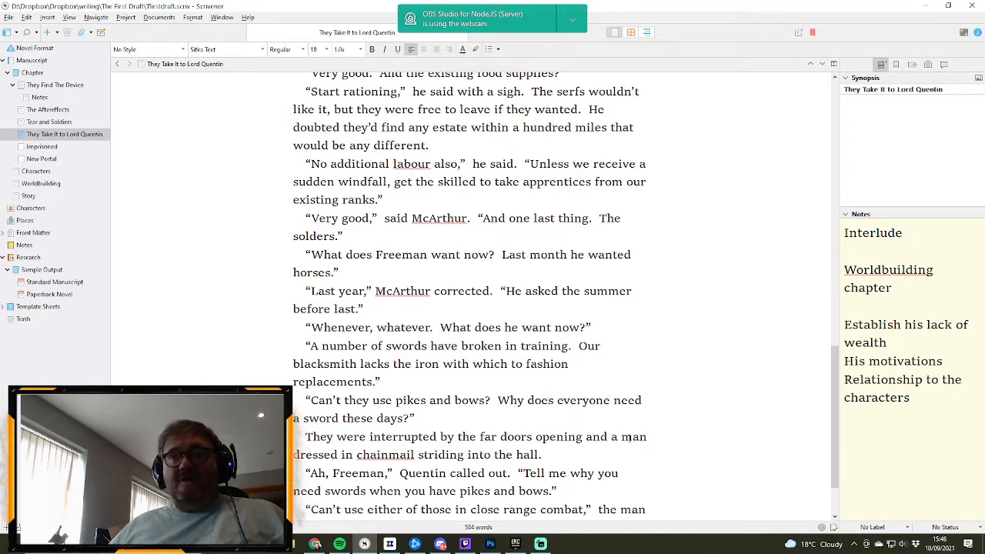
{"action": "scroll", "coordinate": [628, 437], "scroll_direction": "down", "scroll_amount": 2}
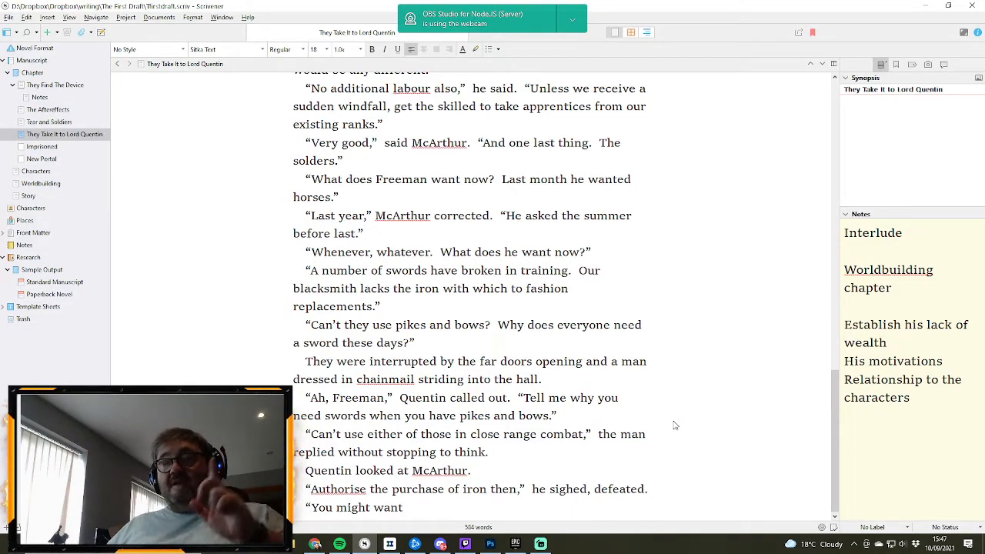
- Replace “this afternoon” with “tomorrow” in the “Increase the patrols” paragraph, so Quentin thinks of catching a fine grouse tomorrow
{"action": "scroll", "coordinate": [666, 444], "scroll_direction": "up", "scroll_amount": 1}
{"action": "scroll", "coordinate": [666, 444], "scroll_direction": "up", "scroll_amount": 1}
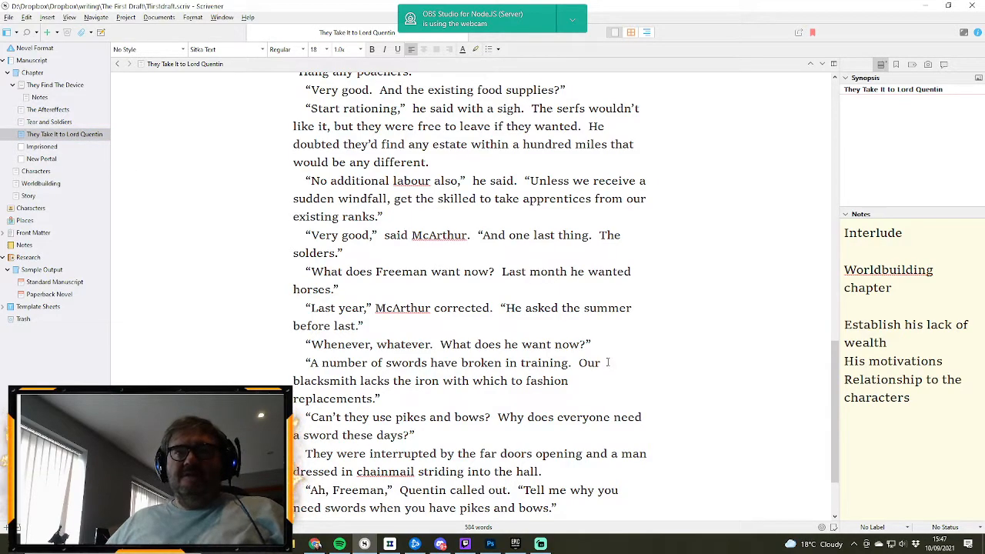
{"action": "scroll", "coordinate": [619, 346], "scroll_direction": "up", "scroll_amount": 1}
{"action": "scroll", "coordinate": [618, 347], "scroll_direction": "down", "scroll_amount": 1}
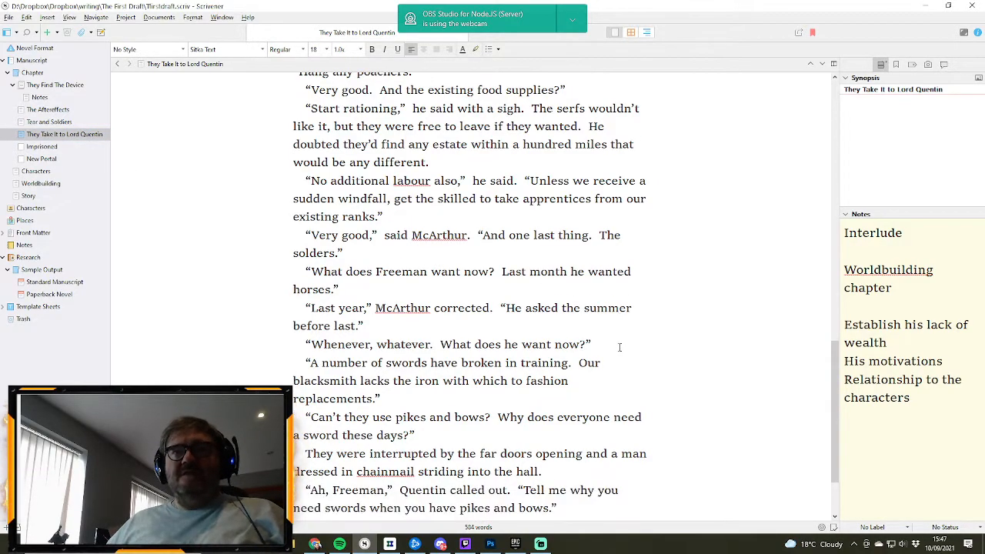
{"action": "scroll", "coordinate": [619, 347], "scroll_direction": "up", "scroll_amount": 1}
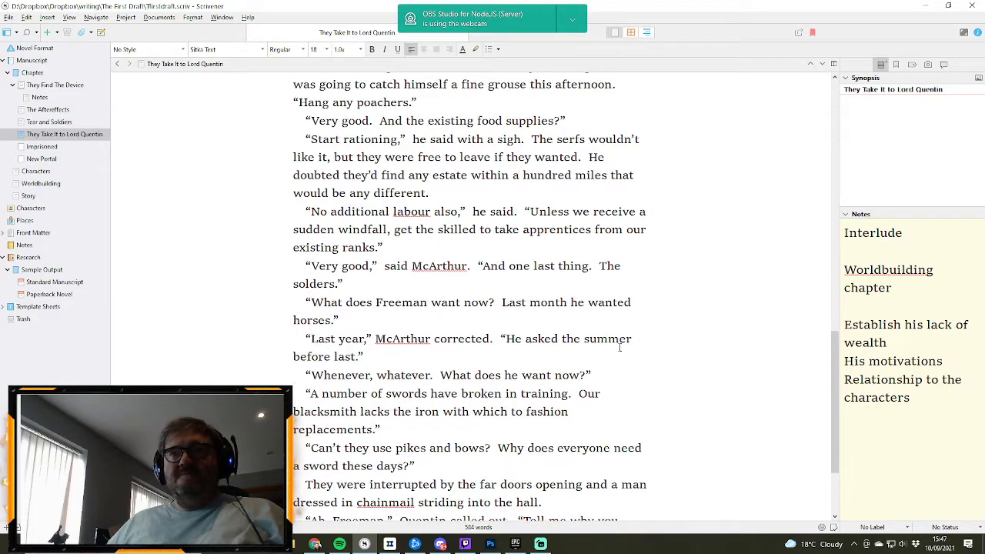
{"action": "scroll", "coordinate": [650, 356], "scroll_direction": "up", "scroll_amount": 2}
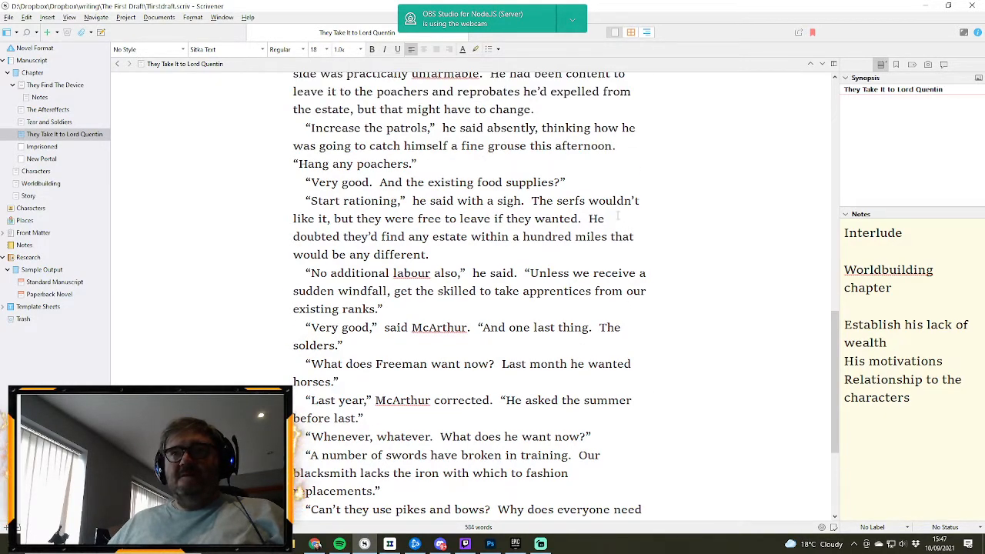
{"action": "left_click_drag", "start_coordinate": [530, 146], "coordinate": [611, 147]}
{"action": "type", "text": "tomorrow."}
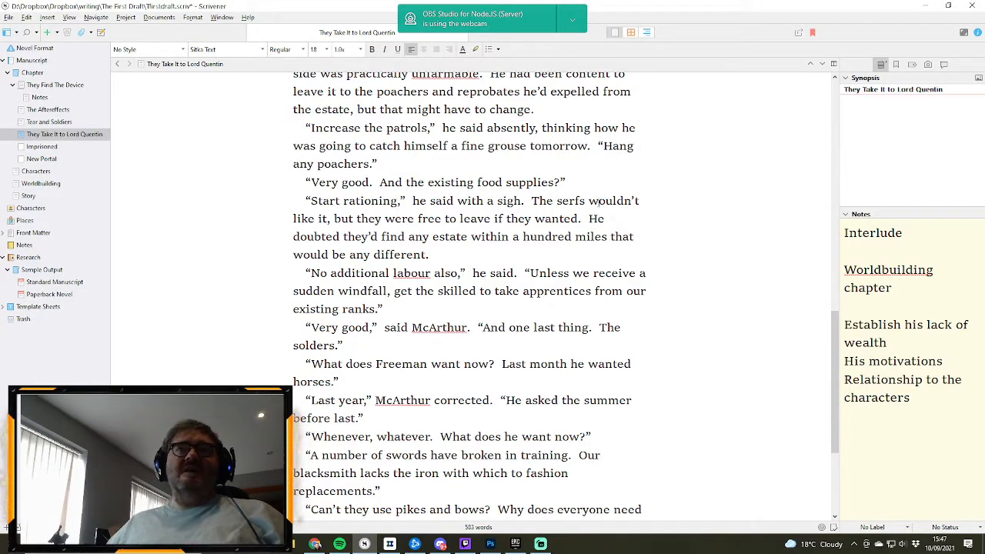
- Reread Chapter 3 from its opening to the unfinished last line, checking for other references to the timing of the grouse hunt
{"action": "scroll", "coordinate": [541, 256], "scroll_direction": "down", "scroll_amount": 2}
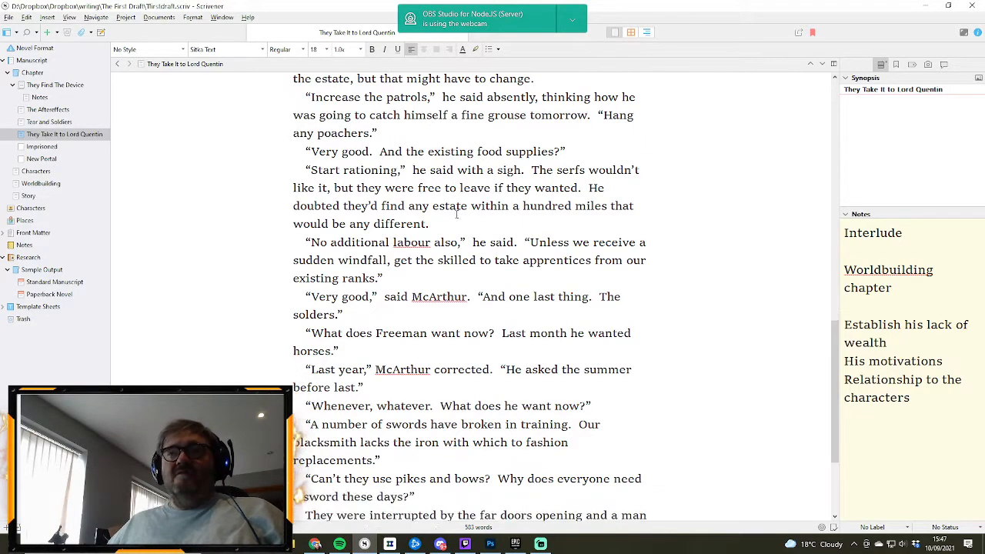
{"action": "scroll", "coordinate": [532, 277], "scroll_direction": "down", "scroll_amount": 4}
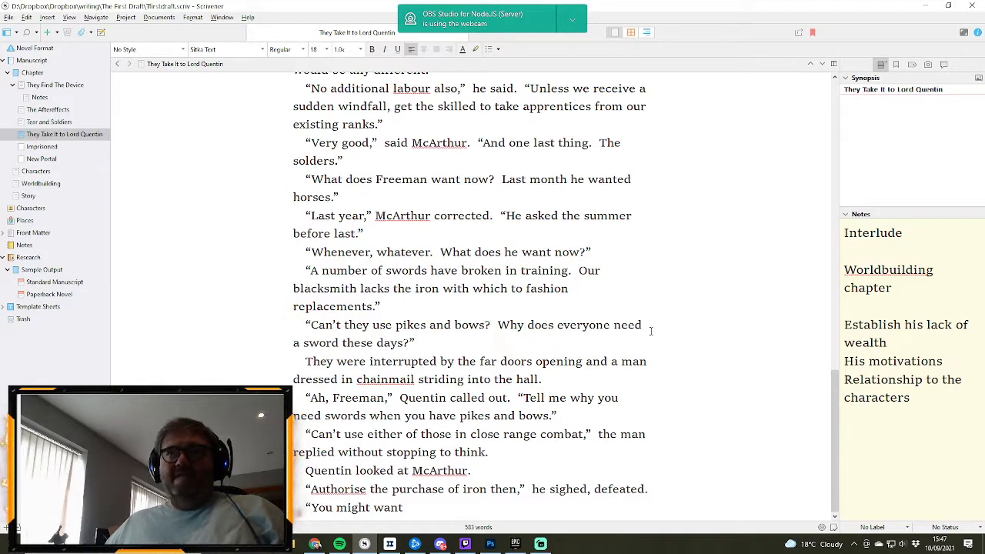
{"action": "scroll", "coordinate": [651, 313], "scroll_direction": "up", "scroll_amount": 1}
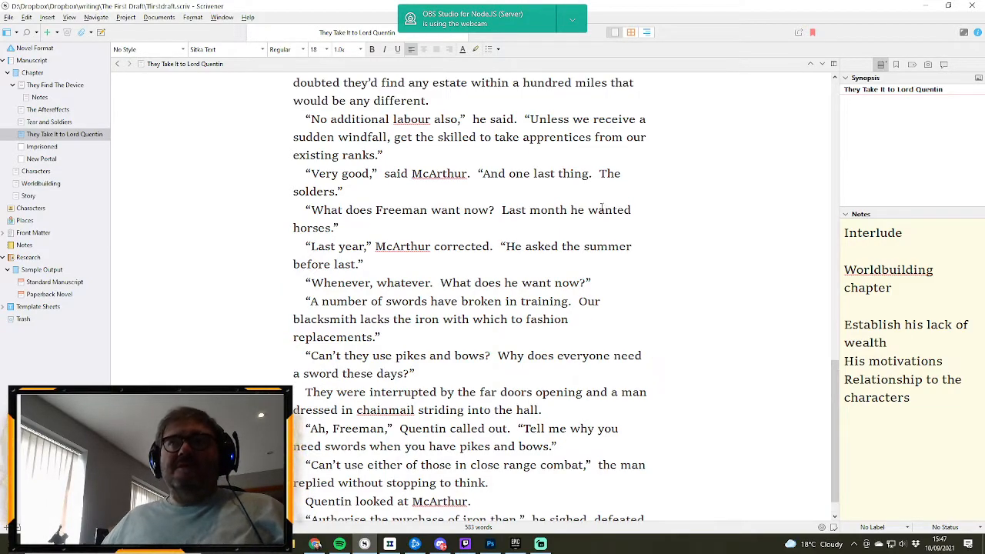
{"action": "scroll", "coordinate": [601, 207], "scroll_direction": "up", "scroll_amount": 5}
{"action": "scroll", "coordinate": [640, 261], "scroll_direction": "down", "scroll_amount": 6}
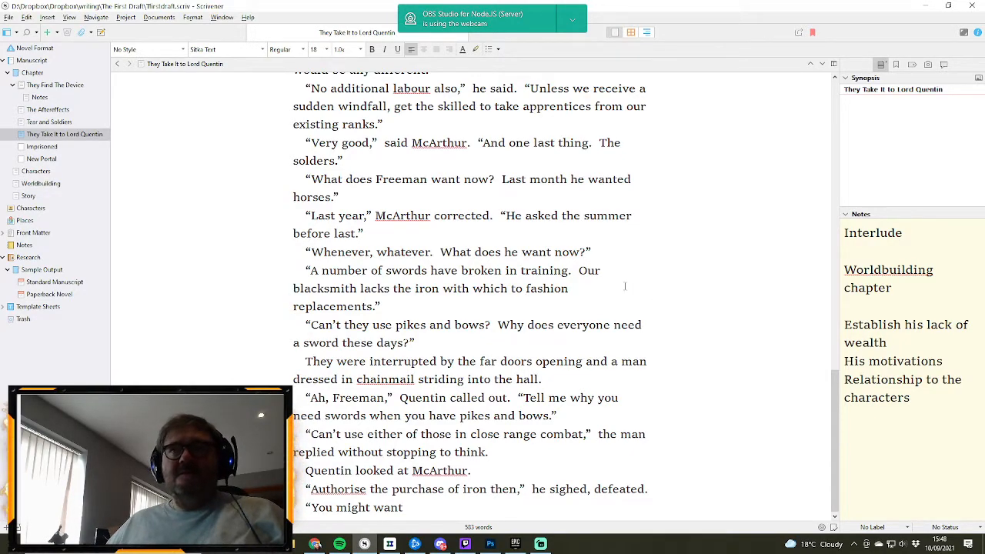
{"action": "scroll", "coordinate": [625, 286], "scroll_direction": "up", "scroll_amount": 4}
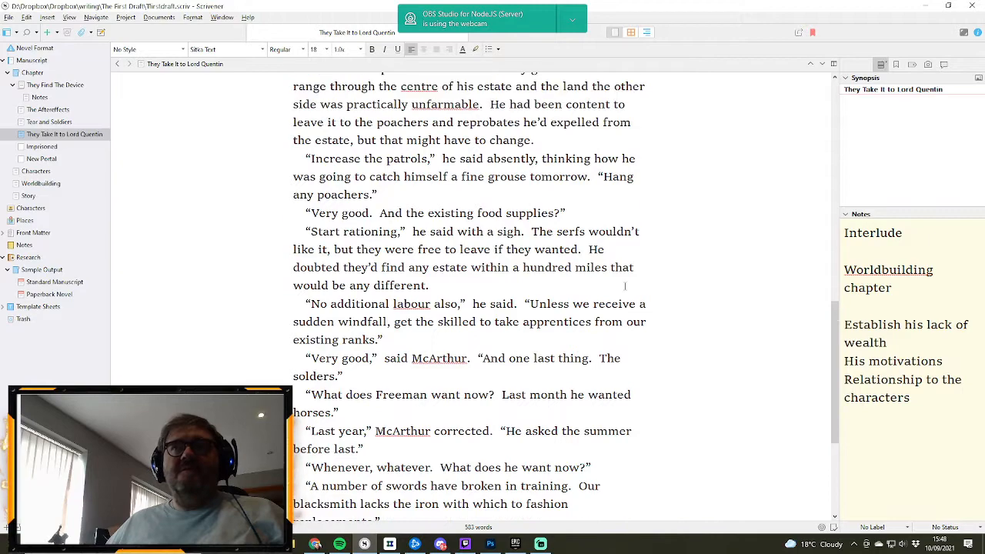
{"action": "scroll", "coordinate": [625, 286], "scroll_direction": "up", "scroll_amount": 2}
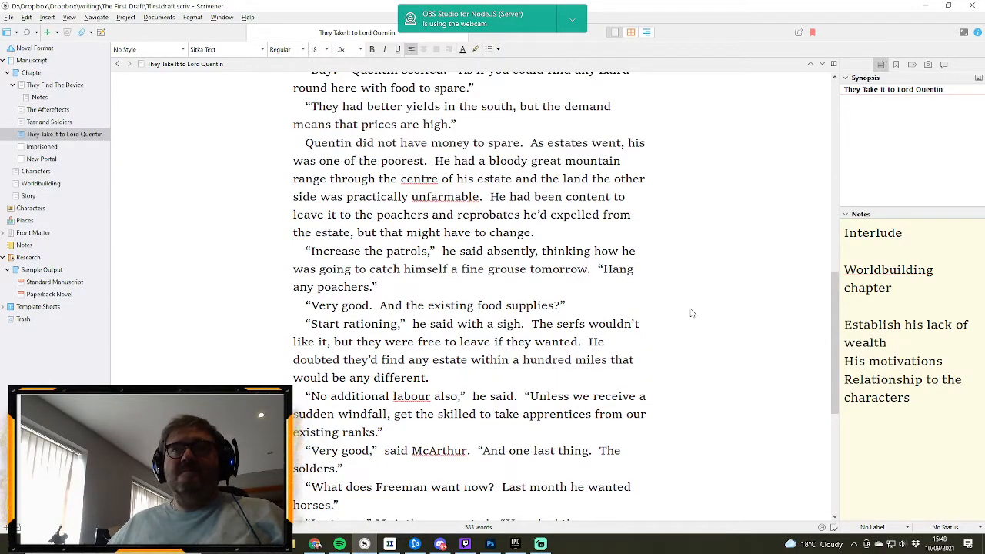
{"action": "scroll", "coordinate": [691, 312], "scroll_direction": "up", "scroll_amount": 10}
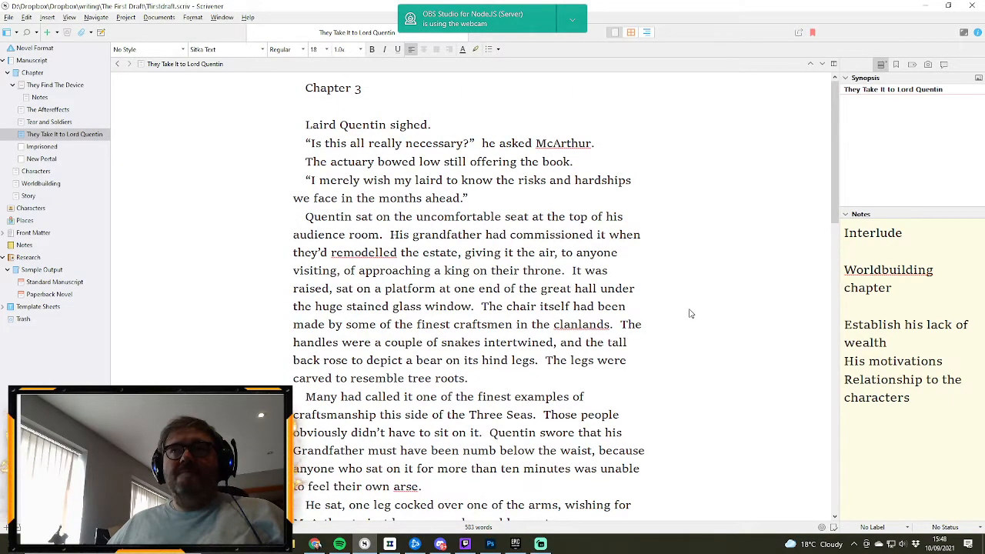
{"action": "scroll", "coordinate": [690, 313], "scroll_direction": "down", "scroll_amount": 5}
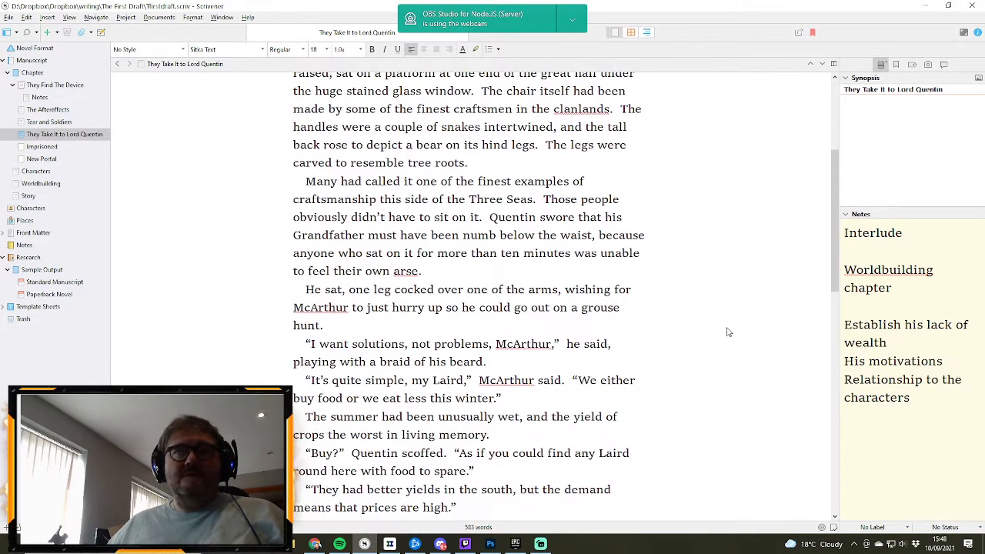
{"action": "scroll", "coordinate": [630, 335], "scroll_direction": "down", "scroll_amount": 3}
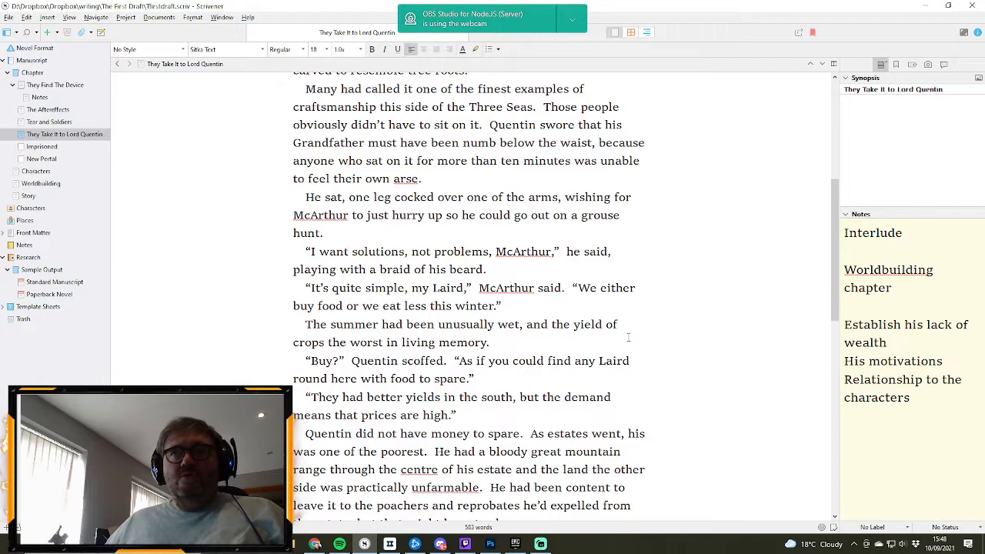
{"action": "scroll", "coordinate": [693, 356], "scroll_direction": "down", "scroll_amount": 1}
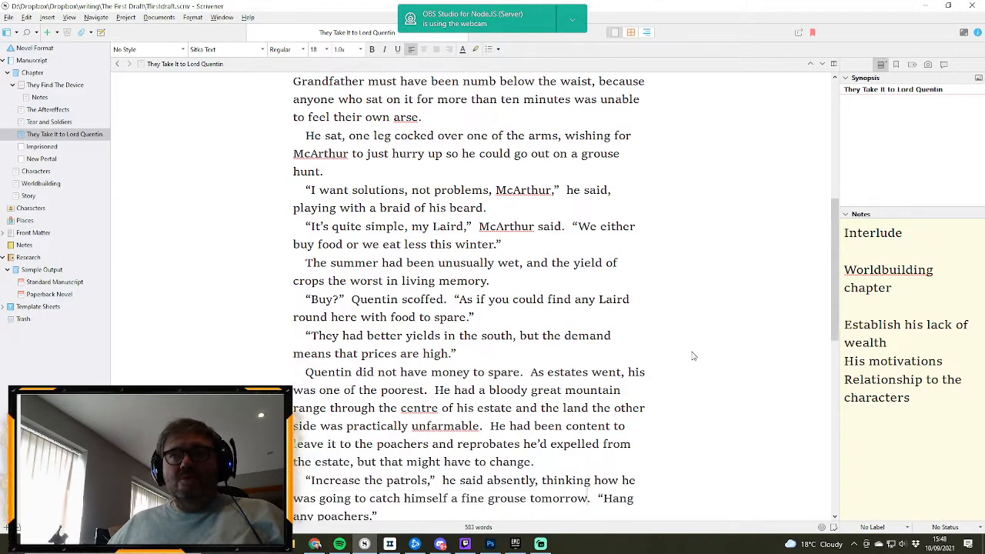
{"action": "scroll", "coordinate": [692, 356], "scroll_direction": "down", "scroll_amount": 2}
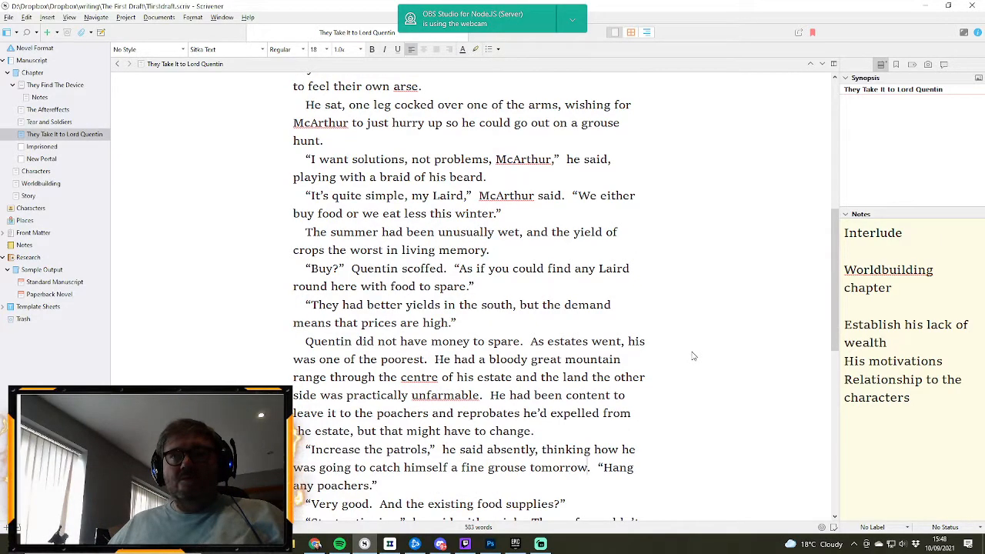
{"action": "scroll", "coordinate": [692, 356], "scroll_direction": "down", "scroll_amount": 3}
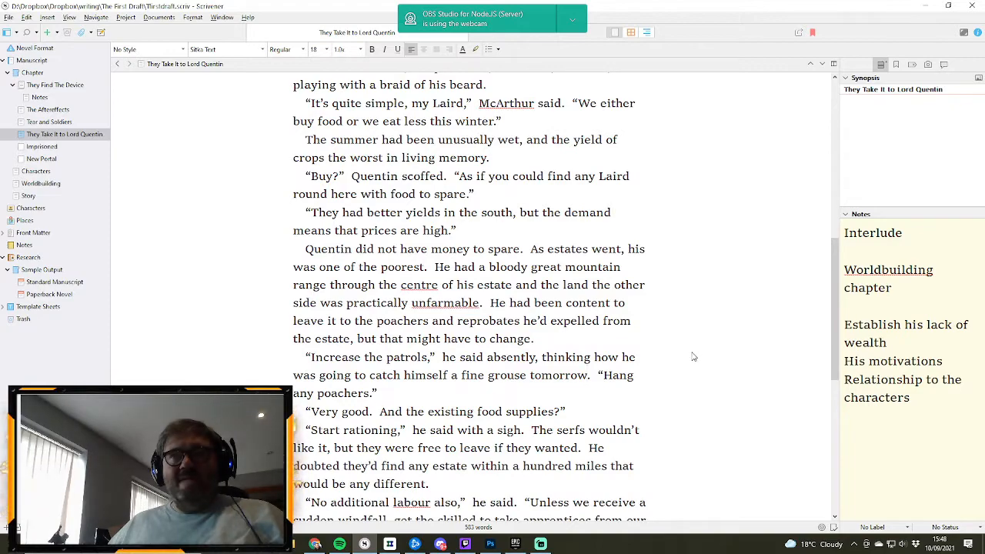
{"action": "scroll", "coordinate": [693, 356], "scroll_direction": "down", "scroll_amount": 4}
{"action": "scroll", "coordinate": [683, 348], "scroll_direction": "down", "scroll_amount": 1}
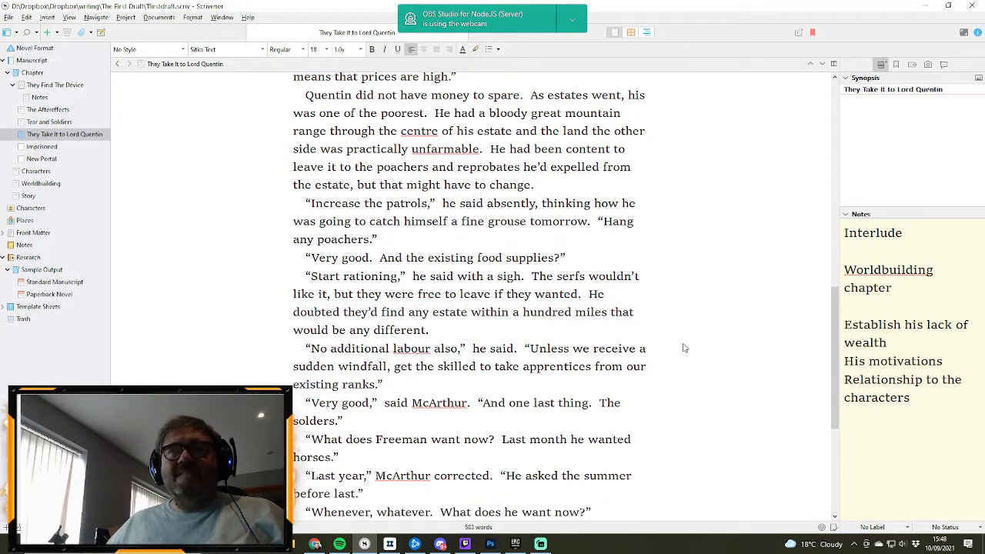
{"action": "scroll", "coordinate": [683, 348], "scroll_direction": "down", "scroll_amount": 4}
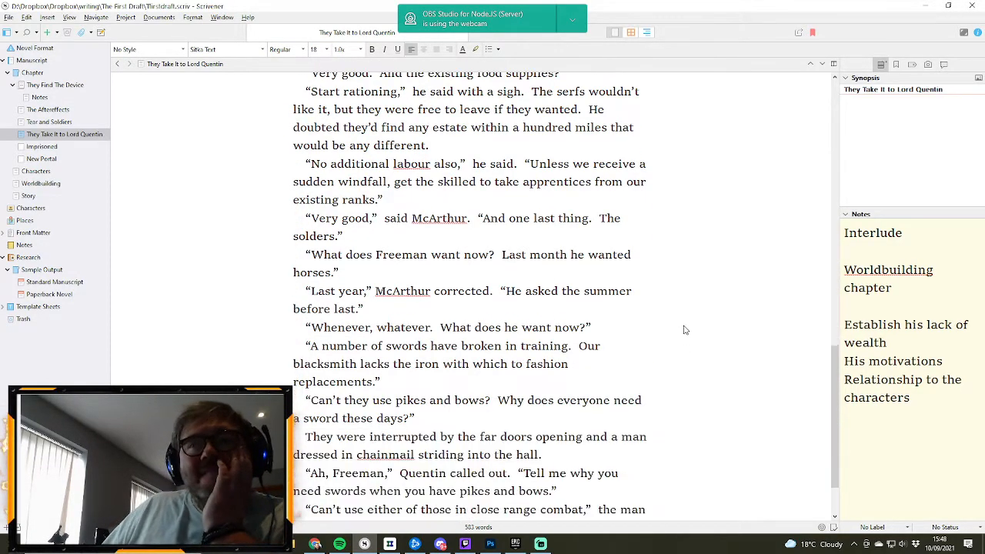
{"action": "scroll", "coordinate": [683, 326], "scroll_direction": "down", "scroll_amount": 1}
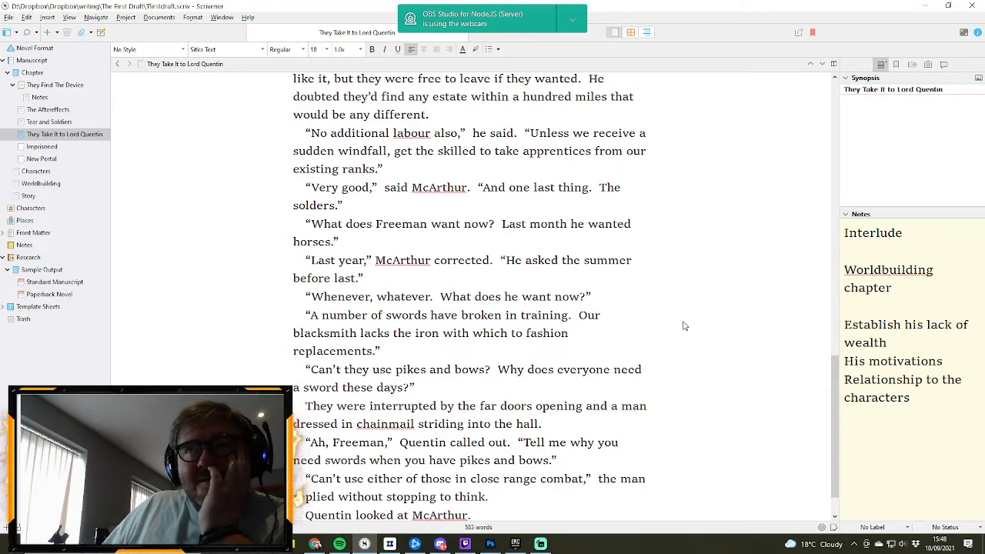
{"action": "scroll", "coordinate": [684, 326], "scroll_direction": "down", "scroll_amount": 1}
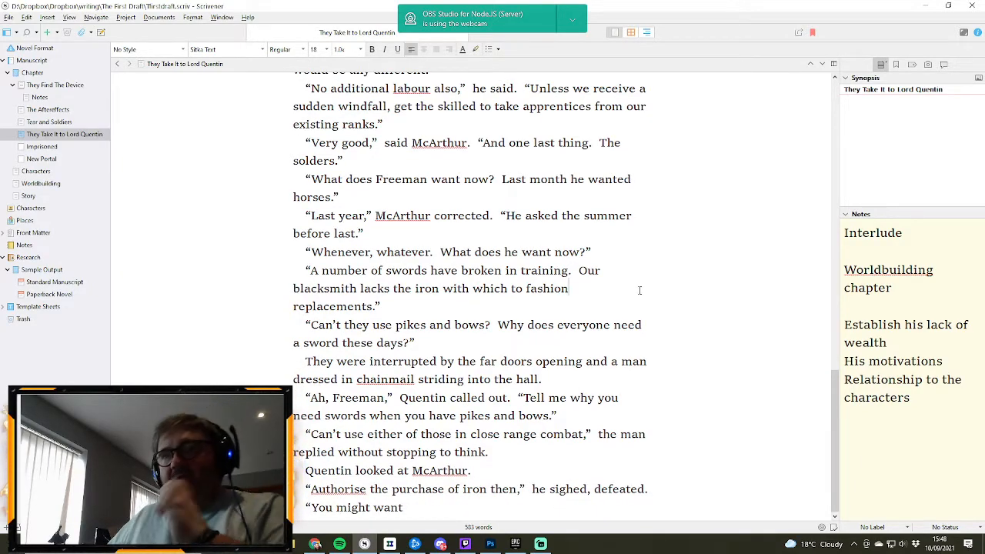
- Search the chapter text for “grouse” to locate the earlier mention of the hunt
{"action": "key", "text": "ctrl+f"}
{"action": "type", "text": "grouse"}
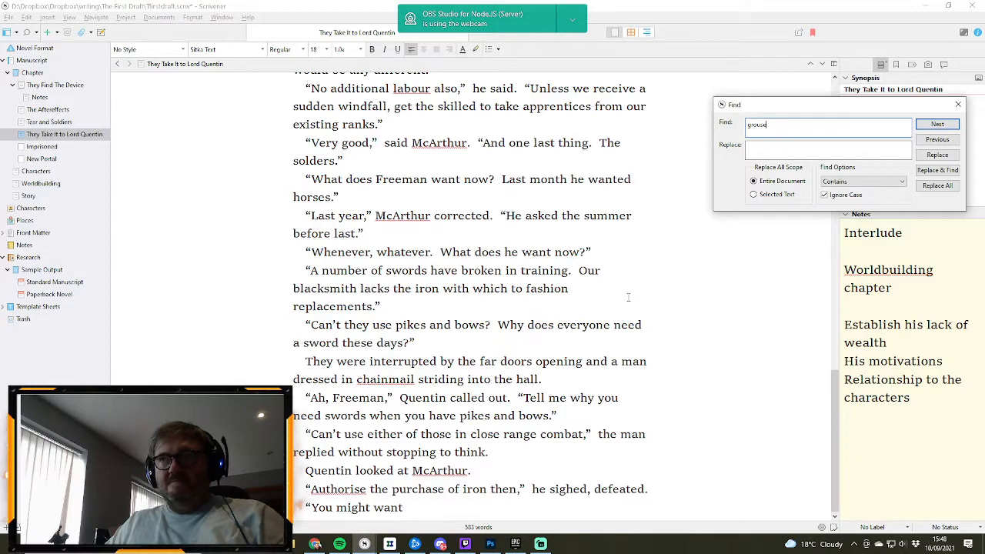
{"action": "key", "text": "Return"}
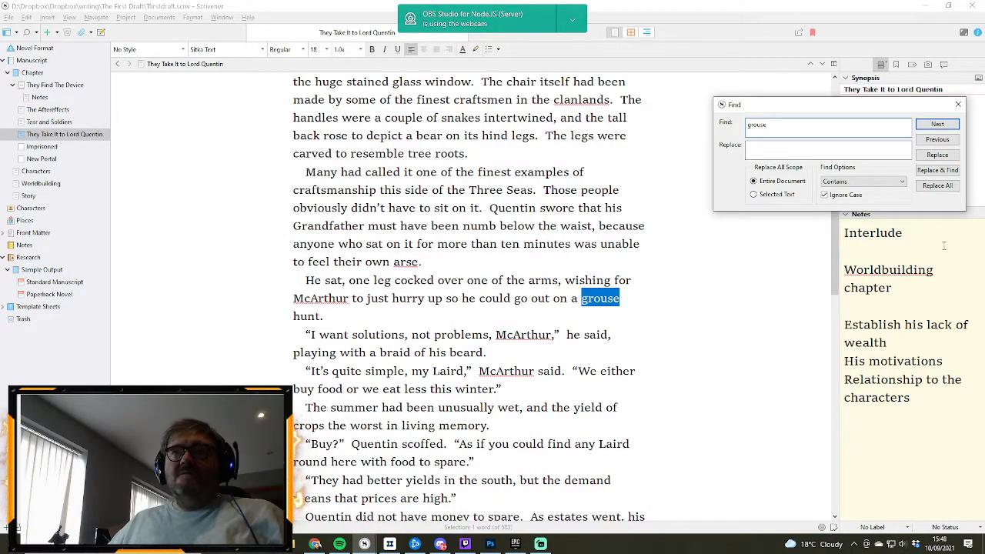
{"action": "left_click", "coordinate": [958, 103]}
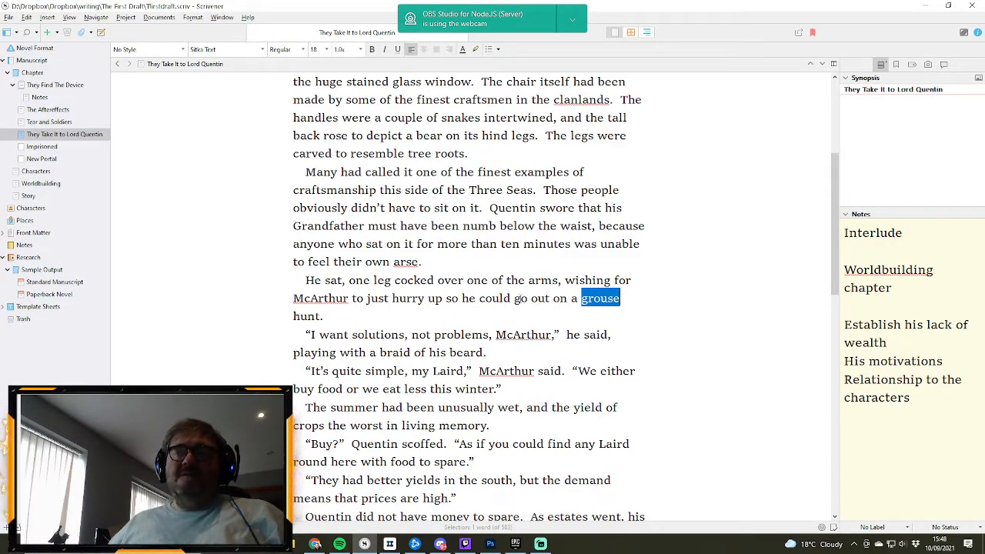
- Reword the ending of the “He sat, one leg cocked” sentence to “so he could get to bed ahead of the weekly grouse hunt”
{"action": "left_click", "coordinate": [511, 301]}
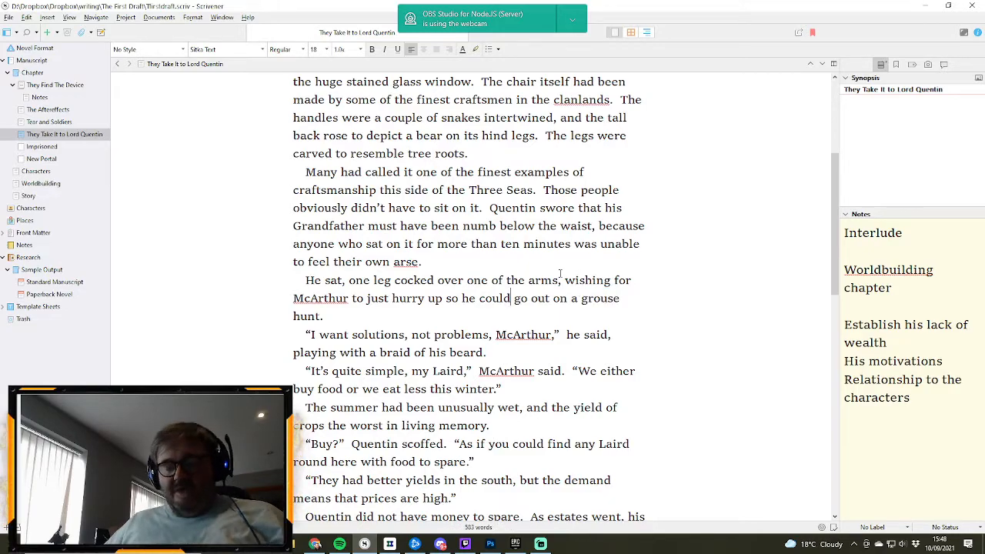
{"action": "type", "text": "get to "}
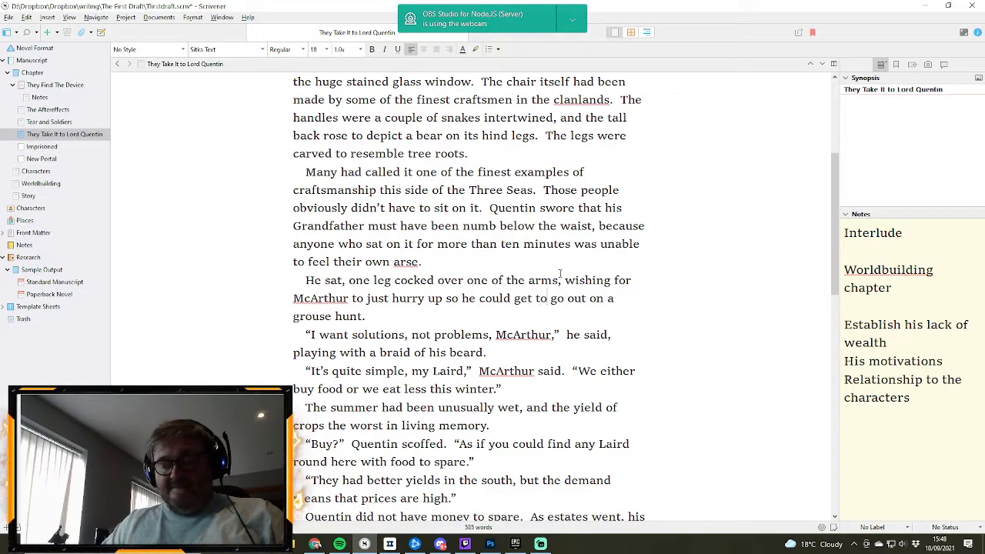
{"action": "type", "text": " bed"}
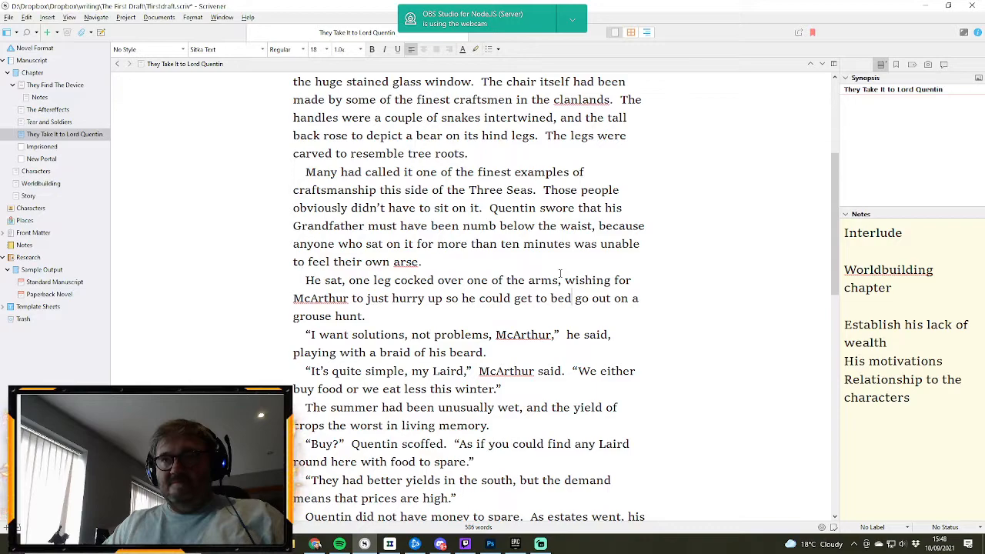
{"action": "type", "text": "  ahead of t"}
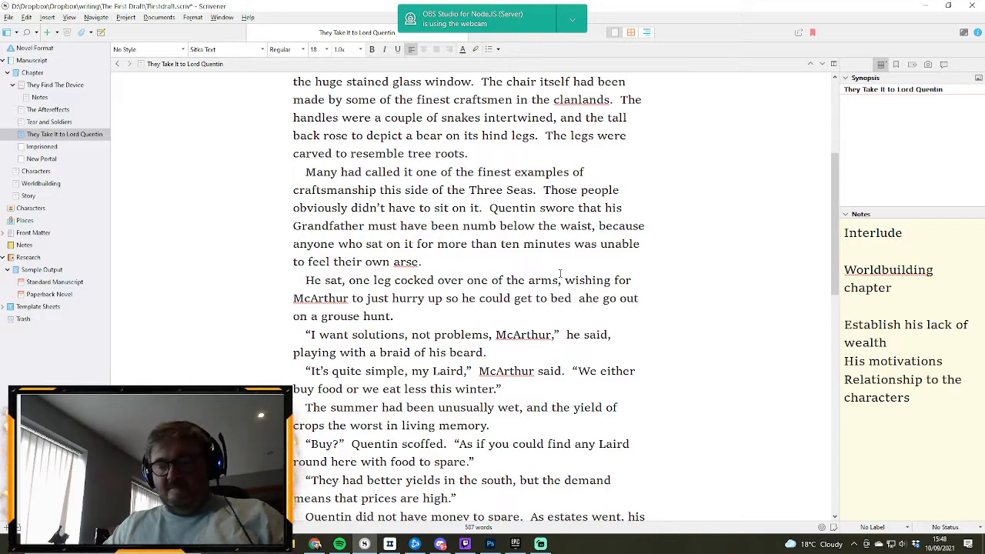
{"action": "type", "text": "he weekly"}
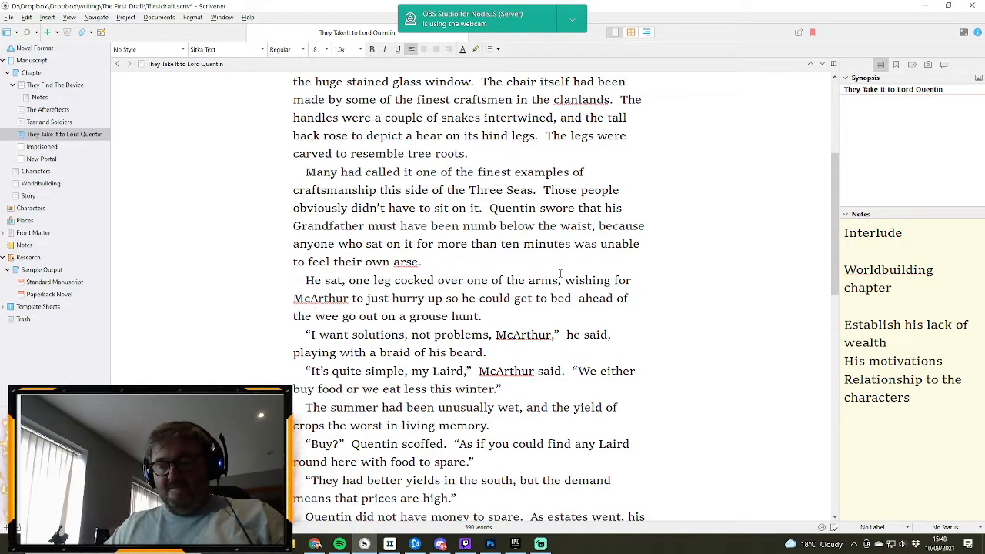
{"action": "key", "text": "Delete"}
{"action": "key", "text": "Delete"}
{"action": "key", "text": "Delete"}
{"action": "key", "text": "Delete"}
{"action": "key", "text": "Delete"}
{"action": "key", "text": "Delete"}
{"action": "key", "text": "Delete"}
{"action": "key", "text": "Delete"}
{"action": "key", "text": "Delete"}
{"action": "key", "text": "Delete"}
{"action": "key", "text": "Delete"}
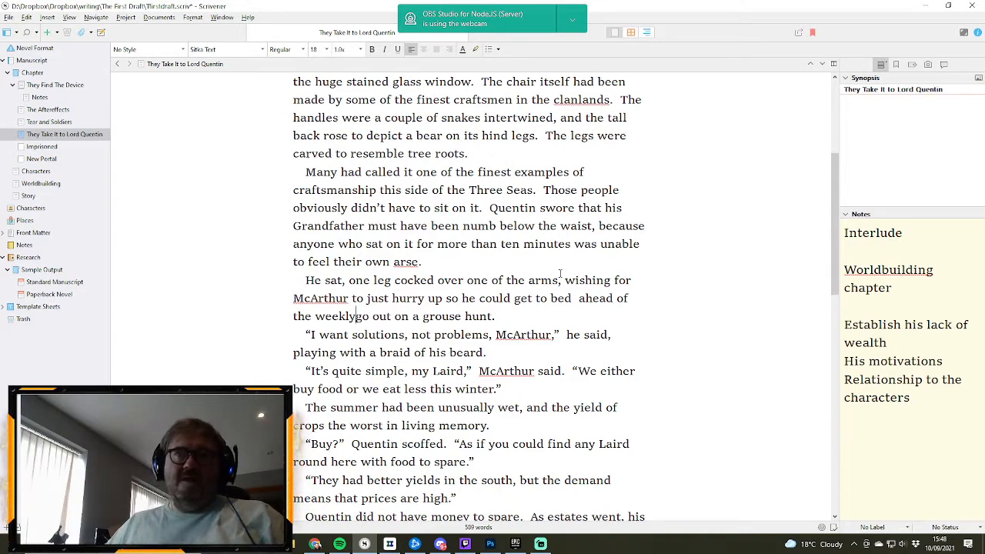
{"action": "key", "text": "Delete"}
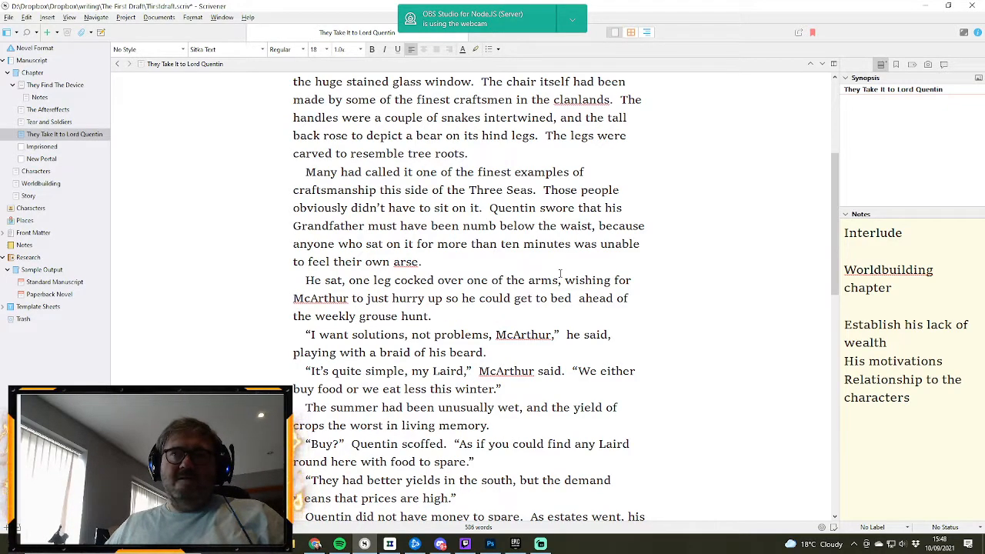
- Add “tomorrow” after “the weekly grouse hunt” and return to the unfinished last line of the chapter
{"action": "key", "text": "End"}
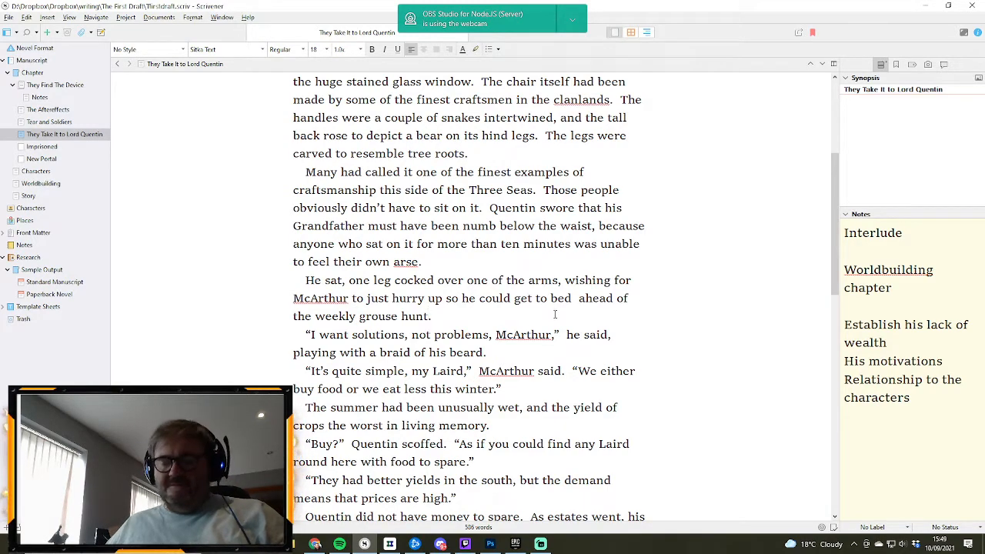
{"action": "type", "text": "tomorrow"}
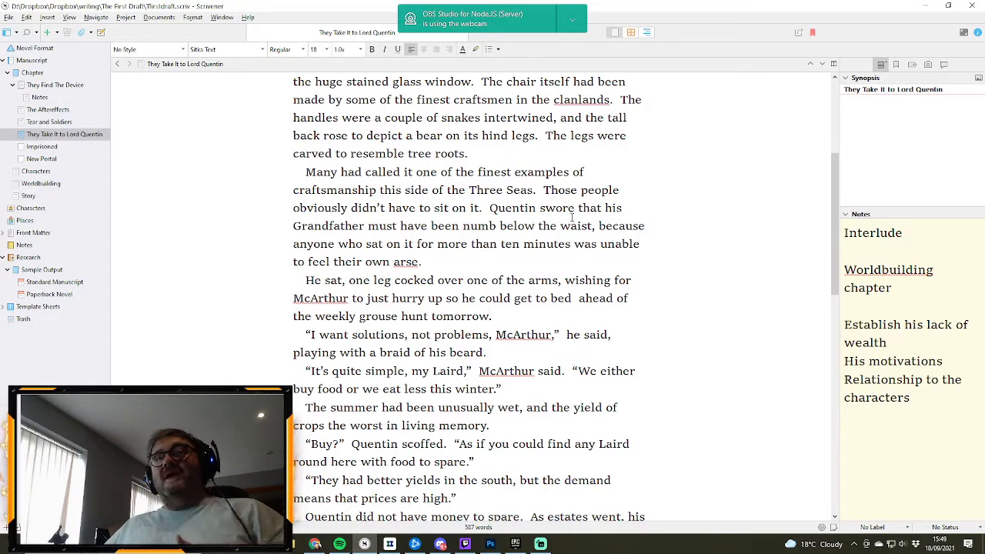
{"action": "scroll", "coordinate": [571, 218], "scroll_direction": "down", "scroll_amount": 12}
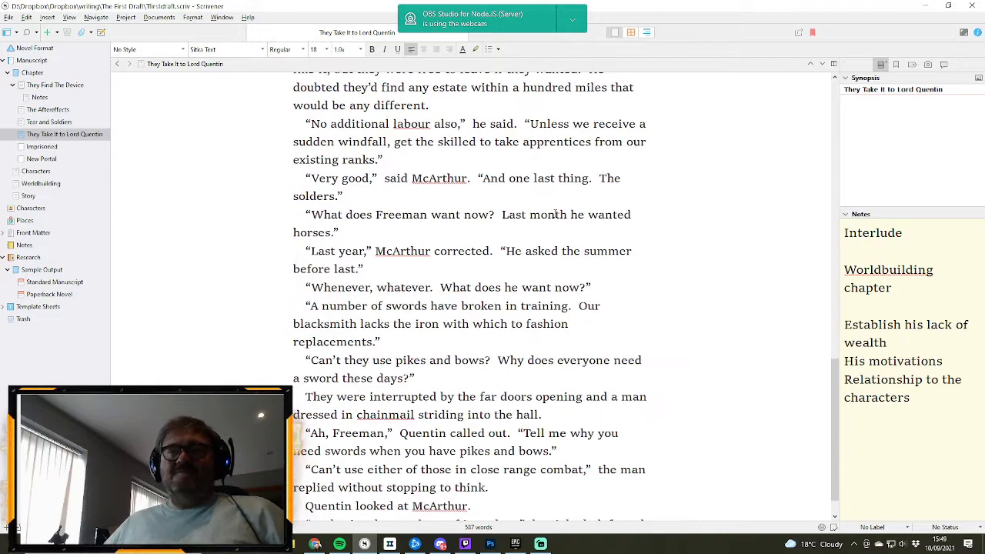
{"action": "scroll", "coordinate": [555, 215], "scroll_direction": "down", "scroll_amount": 1}
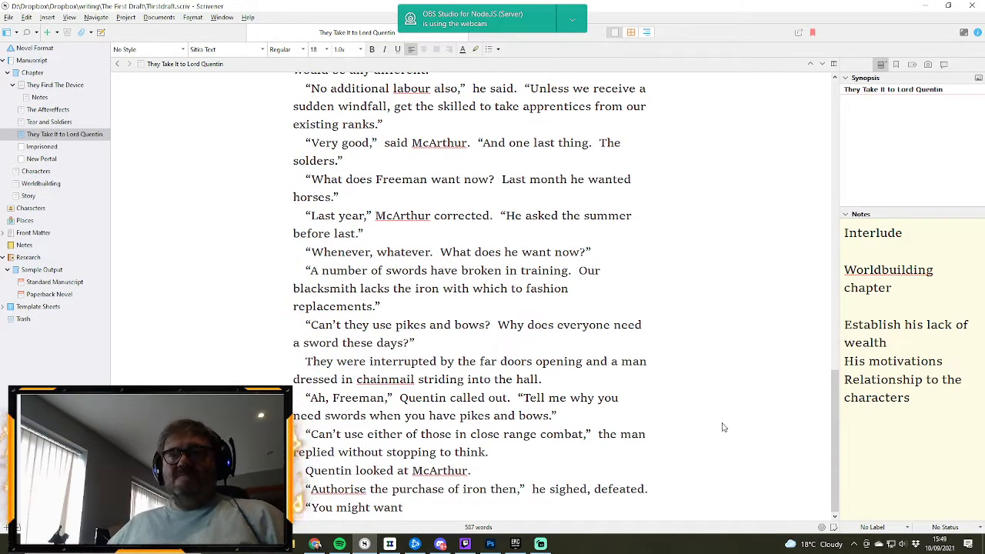
- Add the sentence “Didn’t anyone bloody knock these days?” after “a man dressed in chainmail striding into the hall.”
{"action": "left_click", "coordinate": [548, 378]}
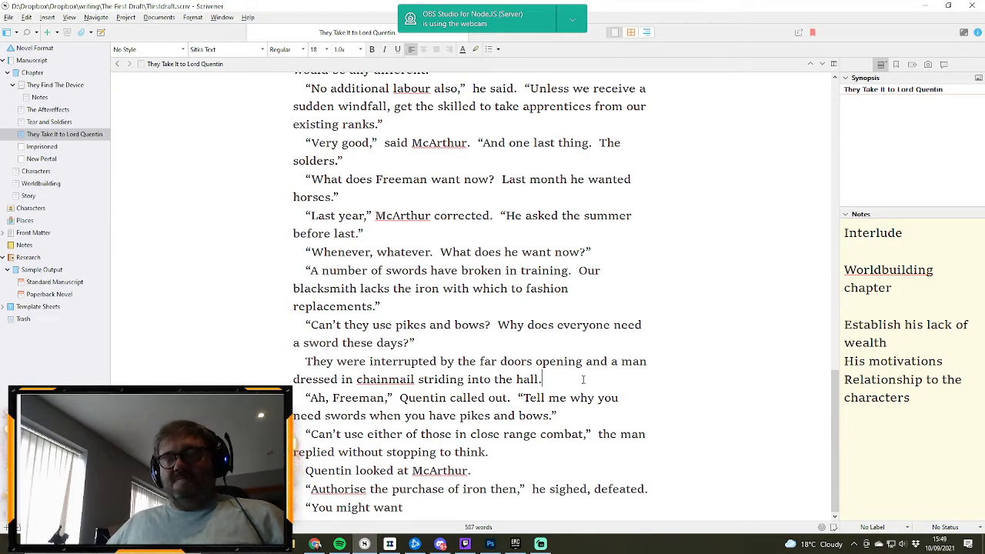
{"action": "type", "text": "Didn;t"}
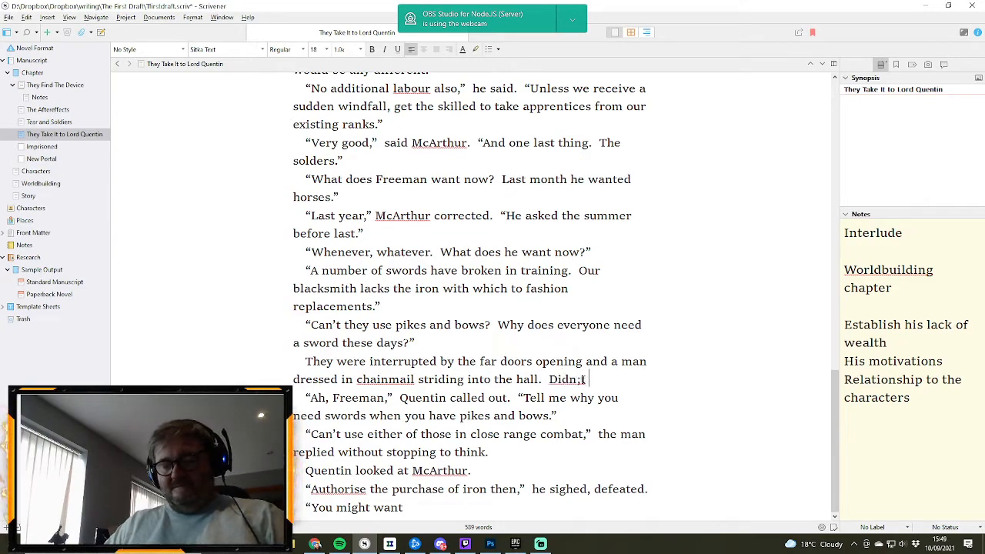
{"action": "type", "text": " anyone bloo"}
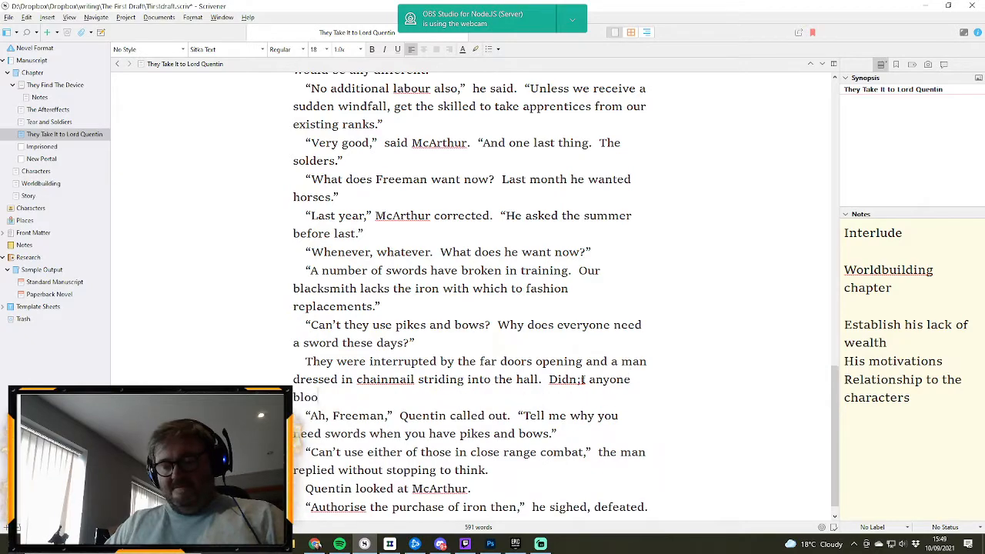
{"action": "type", "text": "dy knock t"}
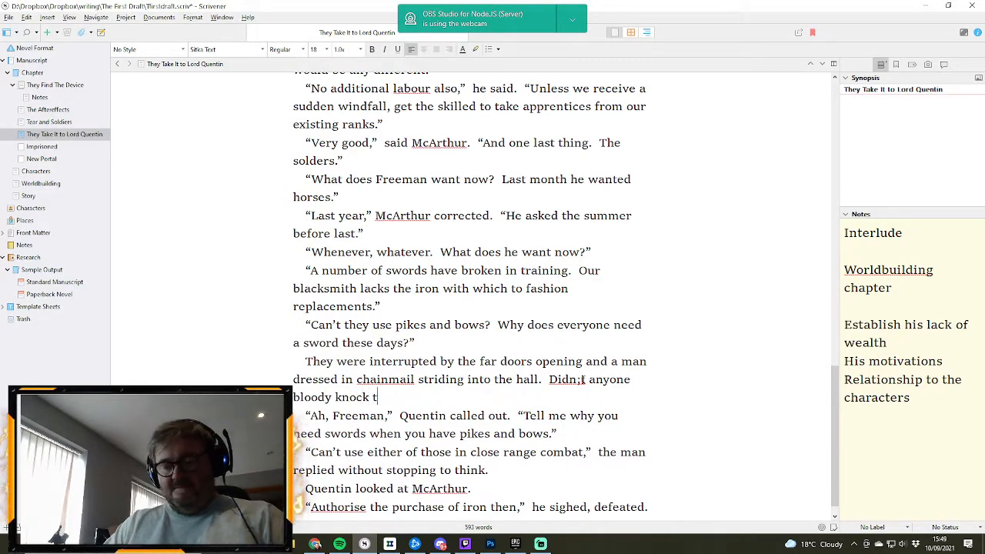
{"action": "type", "text": "hese day"}
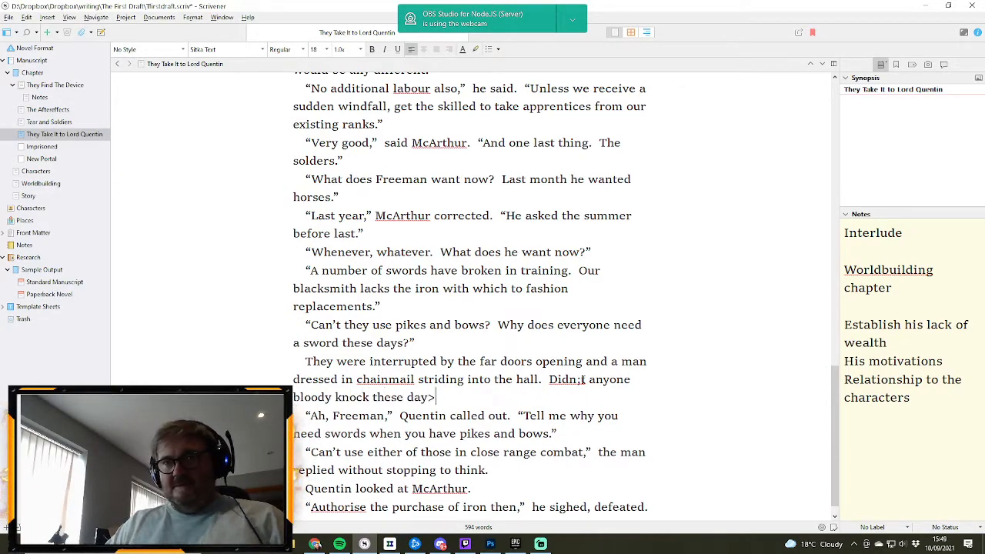
{"action": "type", "text": "s?"}
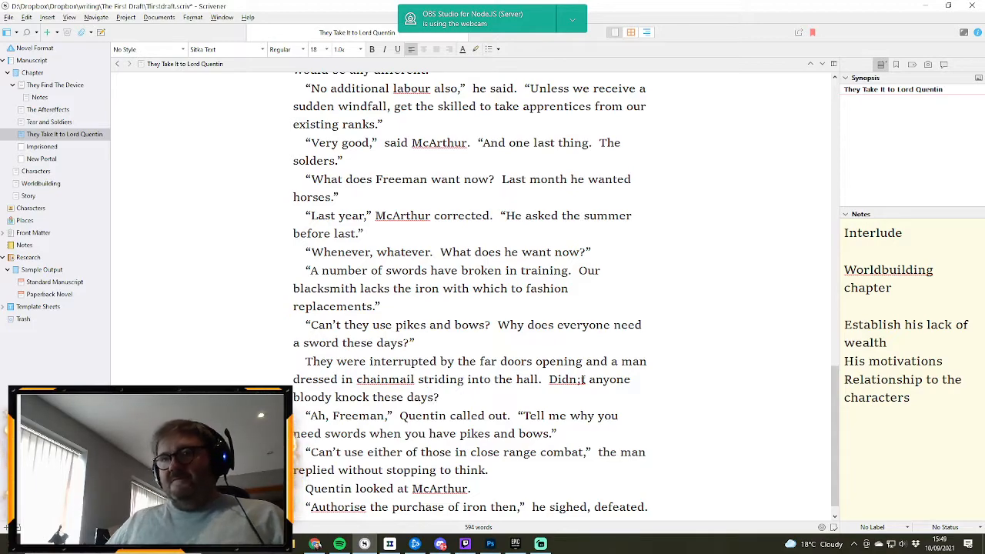
{"action": "left_click", "coordinate": [581, 379]}
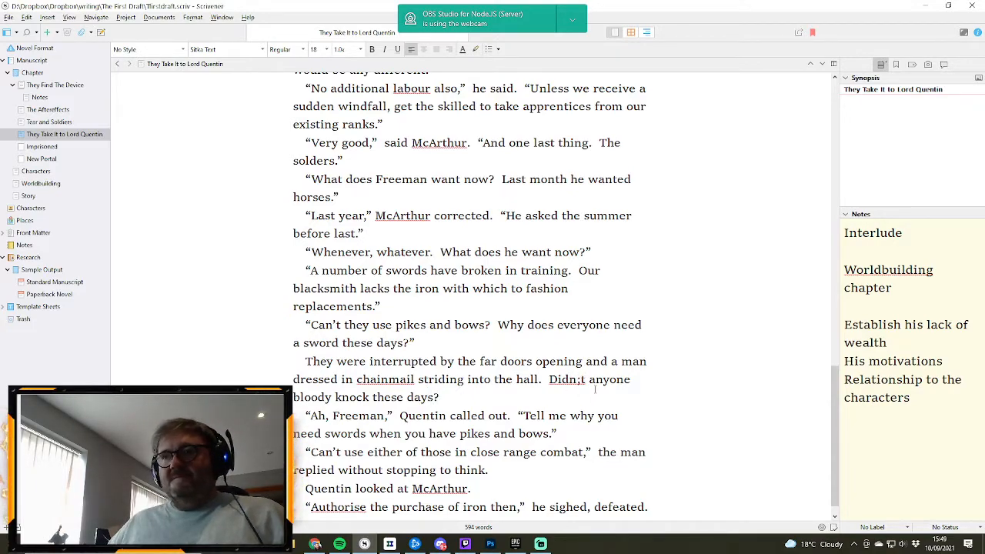
{"action": "key", "text": "BackSpace"}
{"action": "type", "text": "'"}
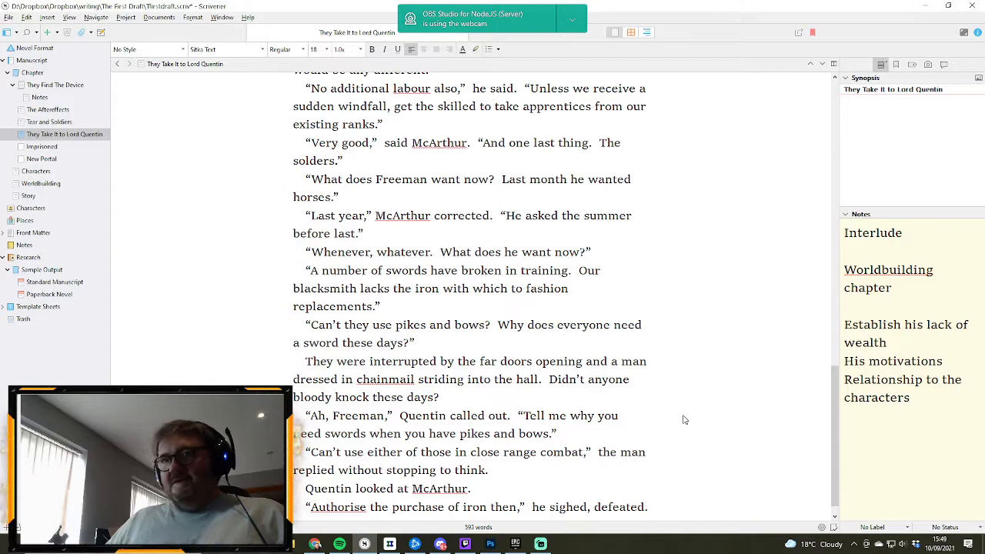
- Reread the chapter from the description of the carved chair down to the unfinished last line
{"action": "scroll", "coordinate": [544, 339], "scroll_direction": "up", "scroll_amount": 5}
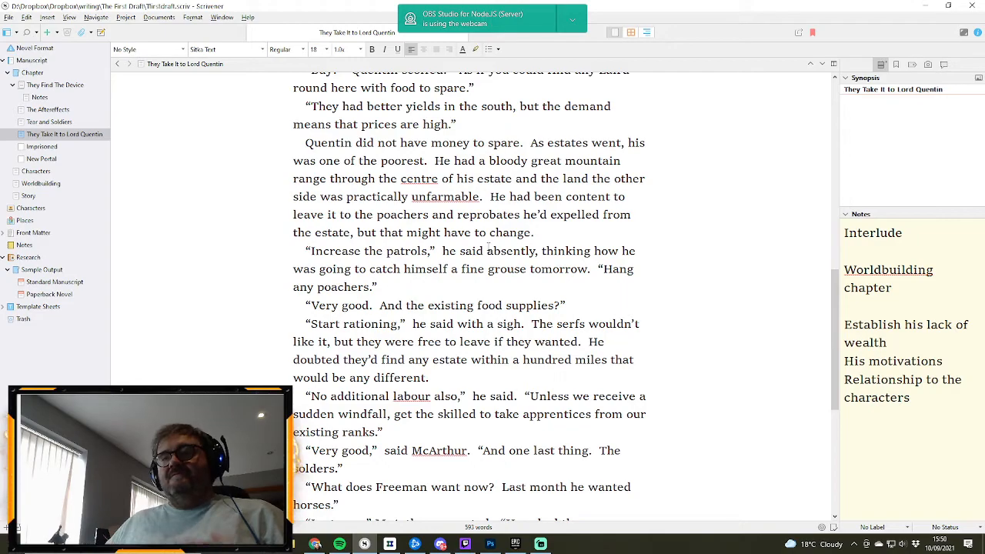
{"action": "scroll", "coordinate": [529, 286], "scroll_direction": "up", "scroll_amount": 10}
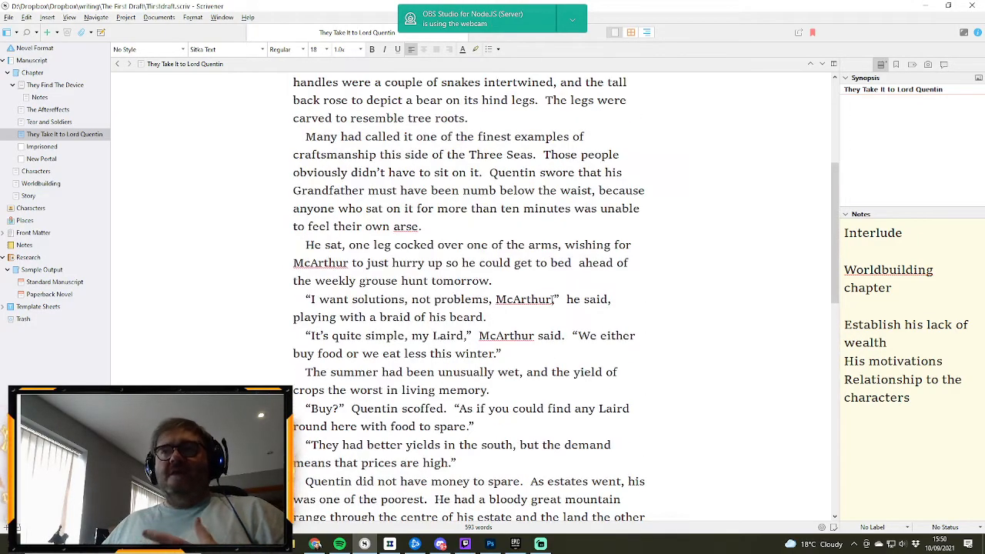
{"action": "scroll", "coordinate": [551, 297], "scroll_direction": "down", "scroll_amount": 12}
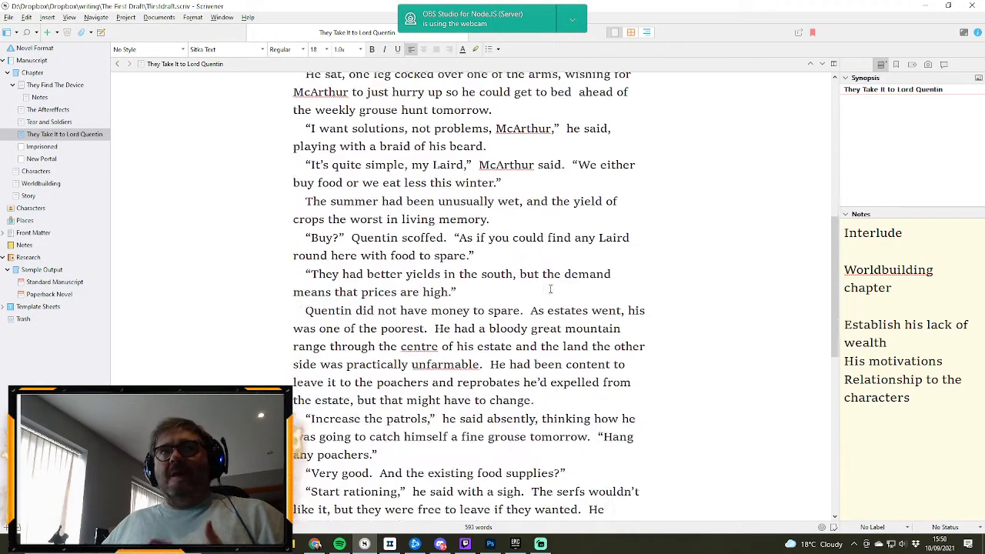
{"action": "scroll", "coordinate": [551, 286], "scroll_direction": "down", "scroll_amount": 4}
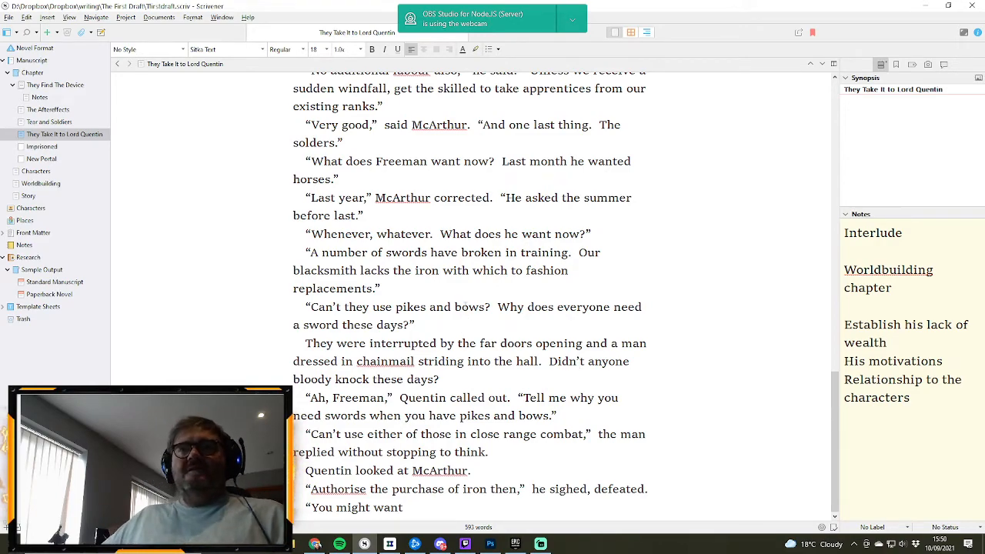
{"action": "scroll", "coordinate": [540, 344], "scroll_direction": "up", "scroll_amount": 5}
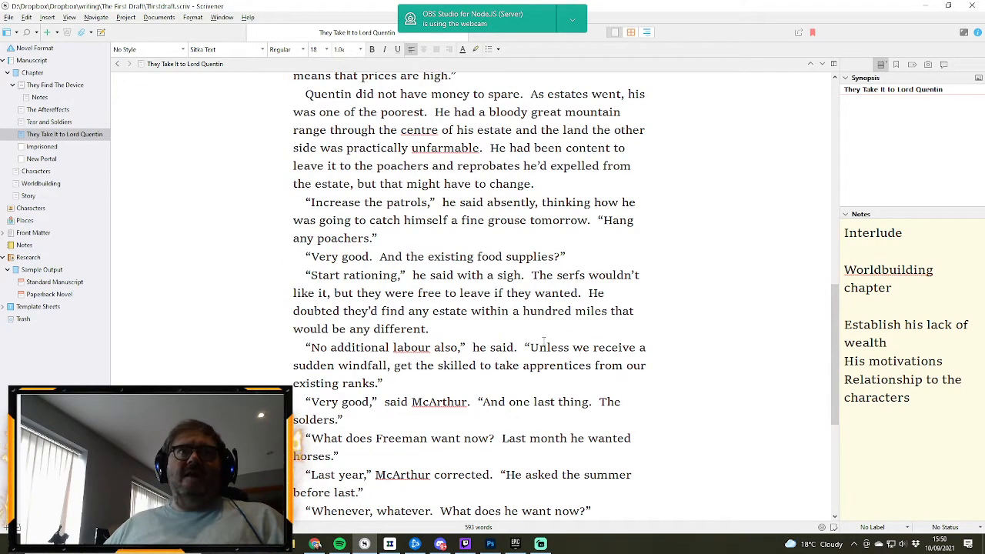
{"action": "scroll", "coordinate": [539, 345], "scroll_direction": "up", "scroll_amount": 3}
{"action": "scroll", "coordinate": [539, 345], "scroll_direction": "down", "scroll_amount": 8}
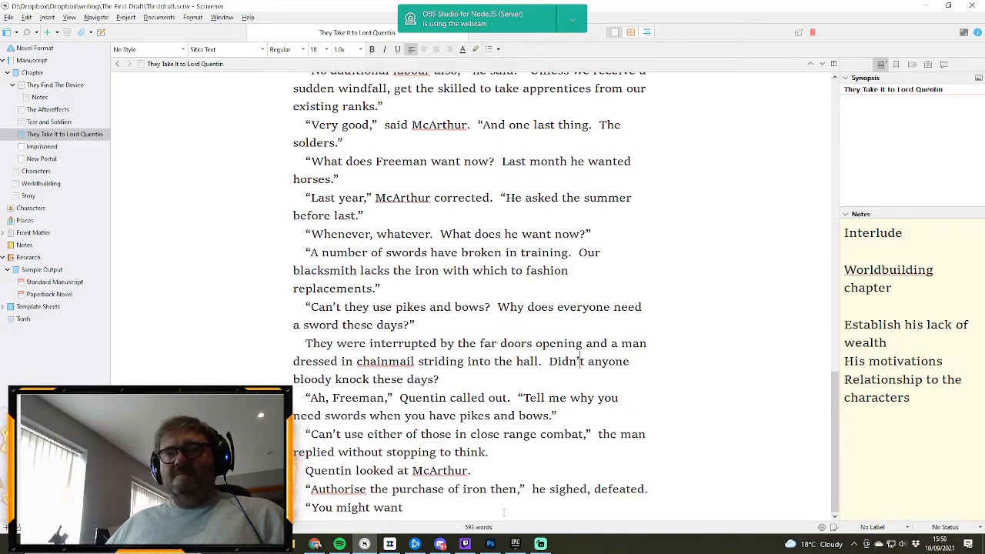
- Continue the unfinished last line “You might want” with “to double the order,” Freeman said
{"action": "left_click", "coordinate": [448, 510]}
{"action": "type", "text": "to d"}
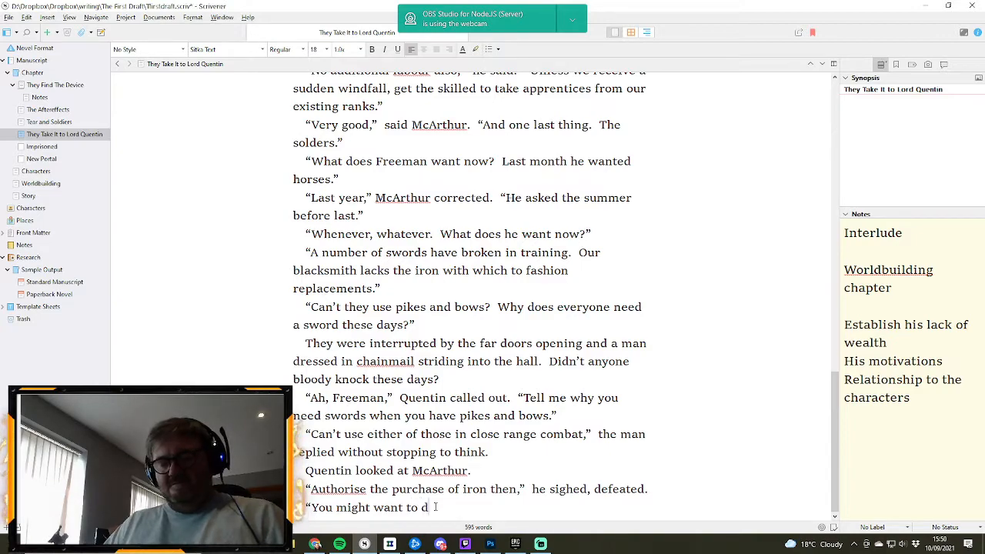
{"action": "type", "text": "ouble the or"}
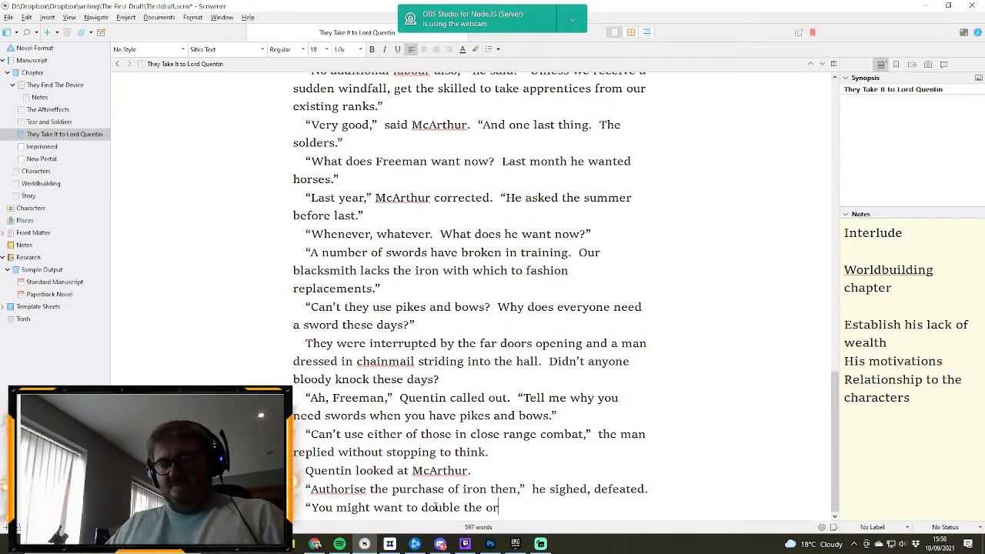
{"action": "type", "text": "der,\"  Free"}
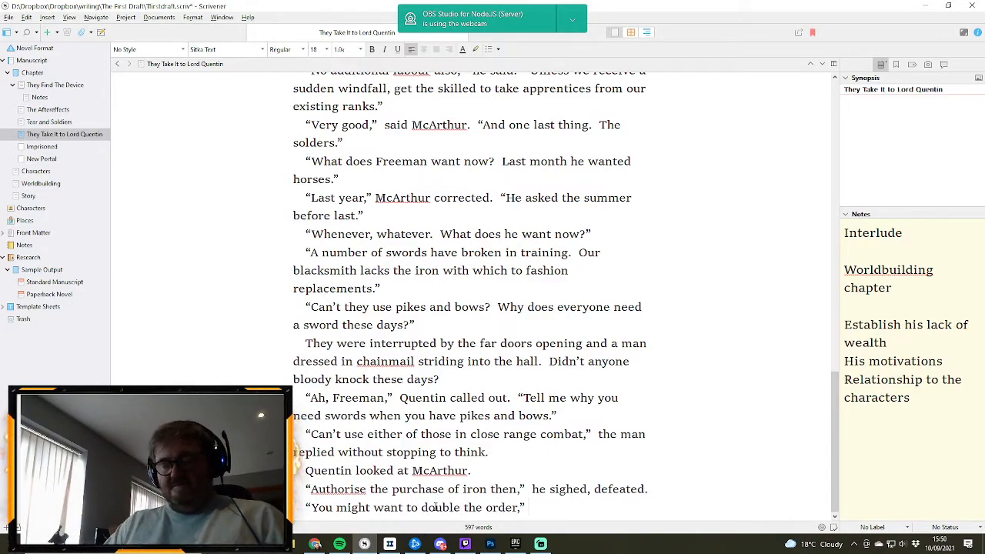
{"action": "type", "text": "man sai"}
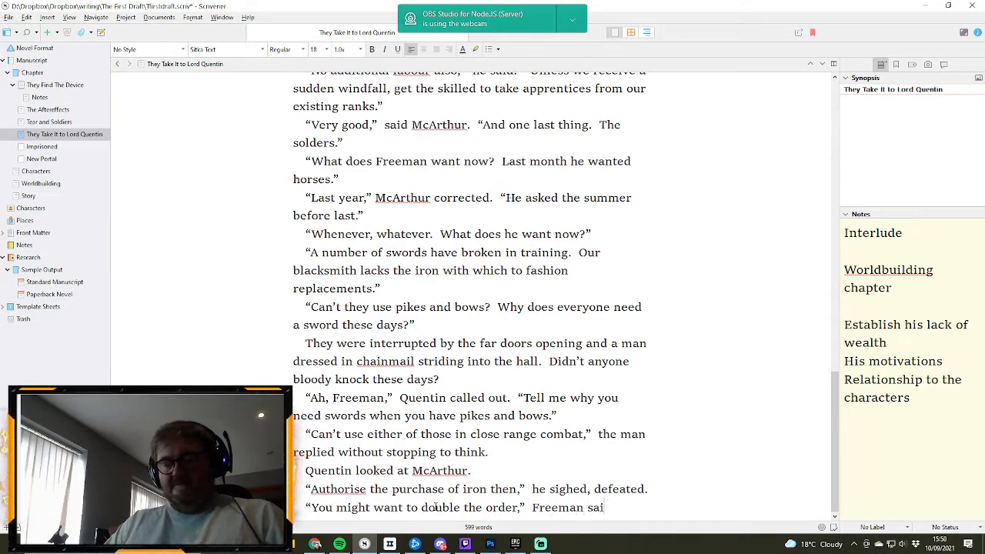
{"action": "type", "text": "d, "}
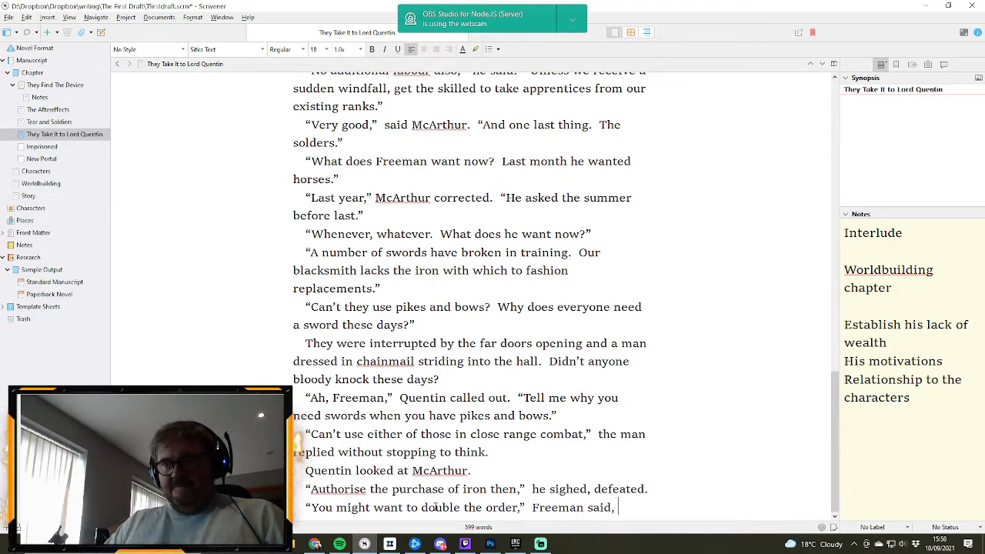
{"action": "type", "text": "joini"}
- Complete Freeman's line after “Freeman said” with “, joining McArthur at the base of the dias.”
{"action": "key", "text": "BackSpace"}
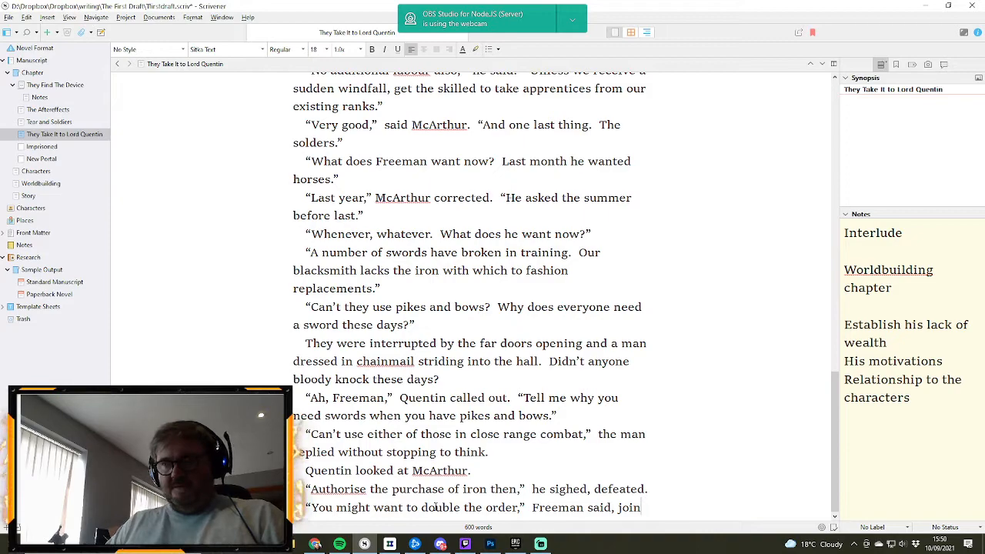
{"action": "type", "text": "ing"}
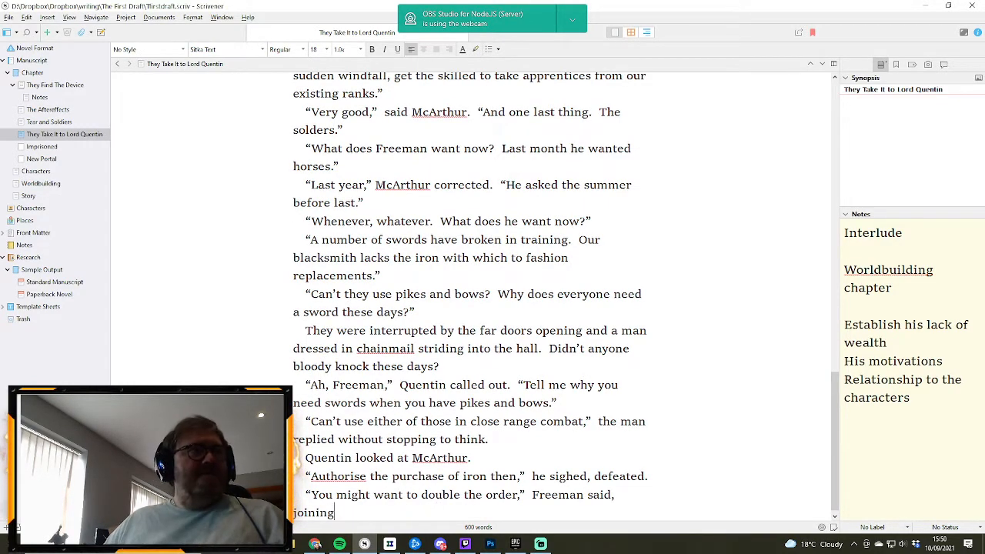
{"action": "key", "text": "alt+Tab"}
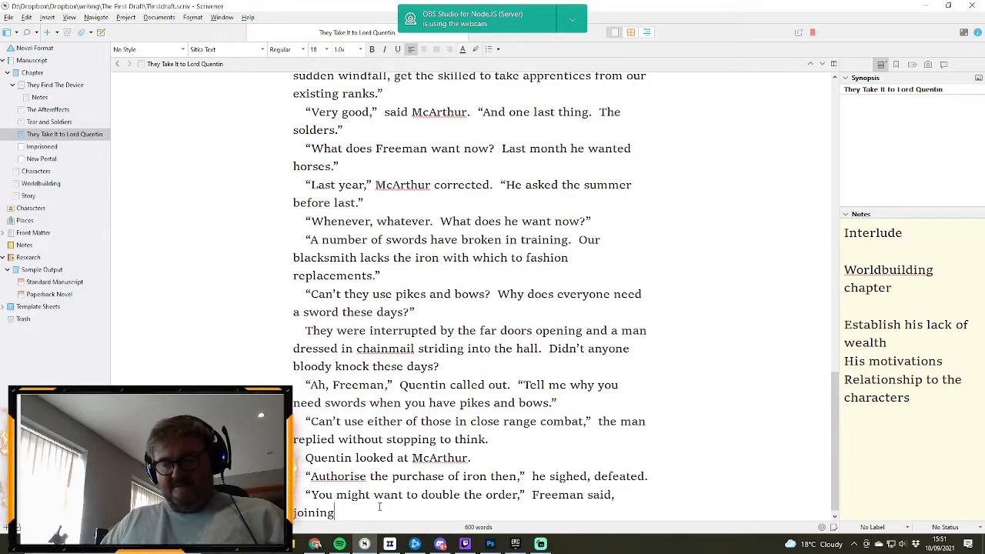
{"action": "type", "text": "McArthu"}
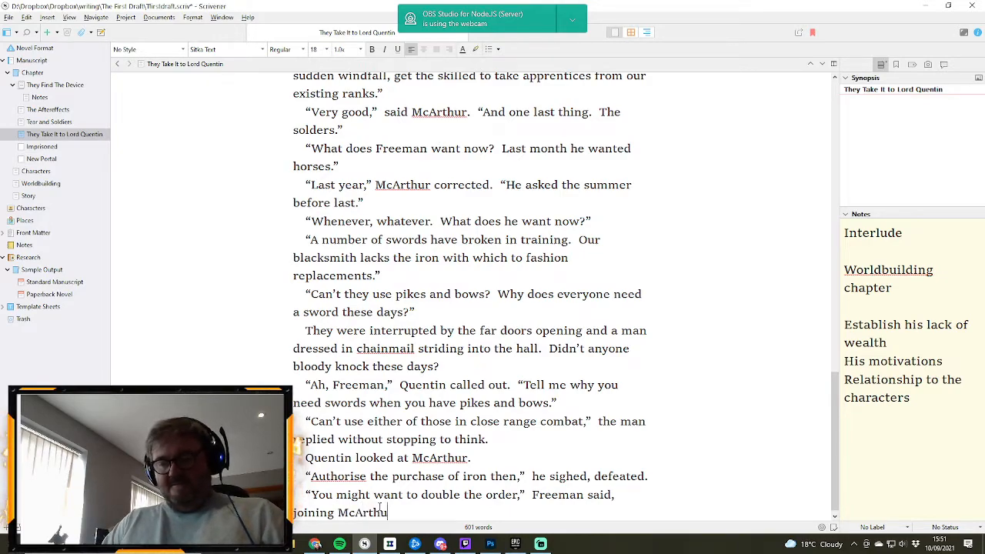
{"action": "type", "text": "r at the base"}
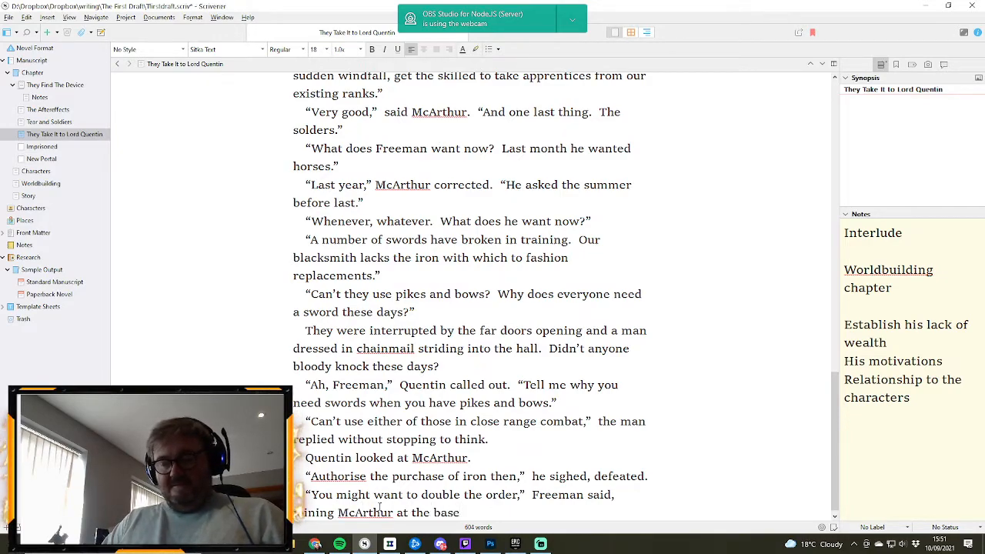
{"action": "type", "text": " of the "}
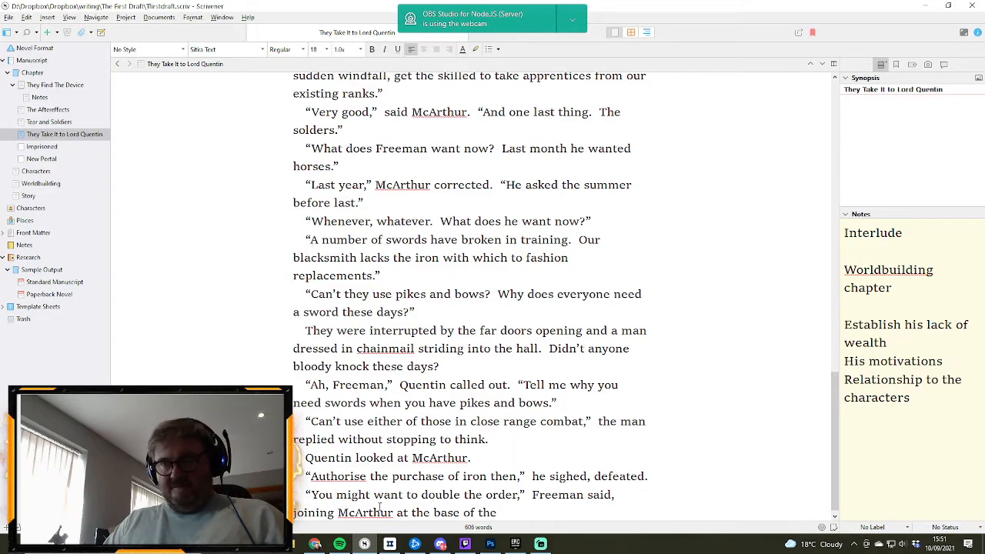
{"action": "type", "text": "dias."}
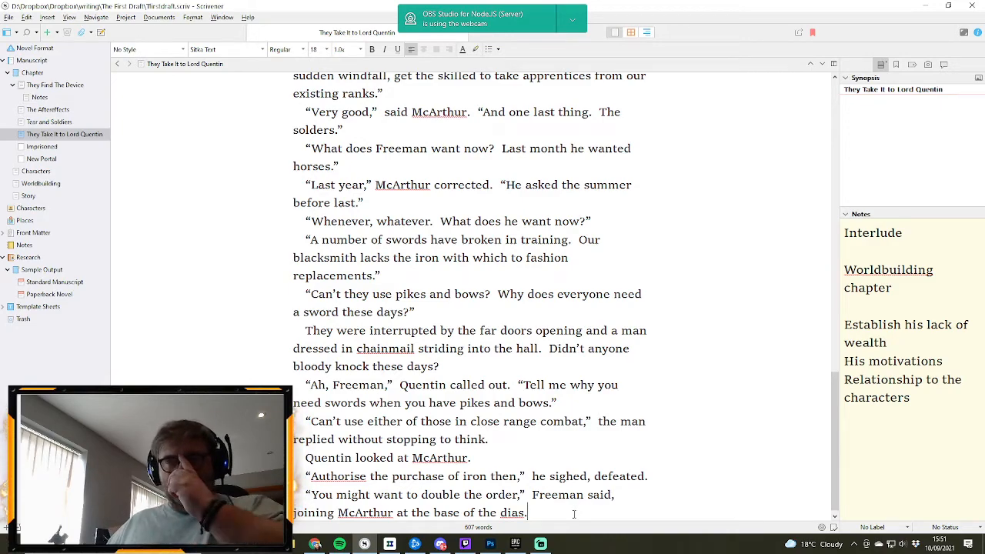
- Start a new paragraph after “the base of the dias.” with “Quentine noticed he was wearing a bulging satchel, out of which he”
{"action": "key", "text": "Return"}
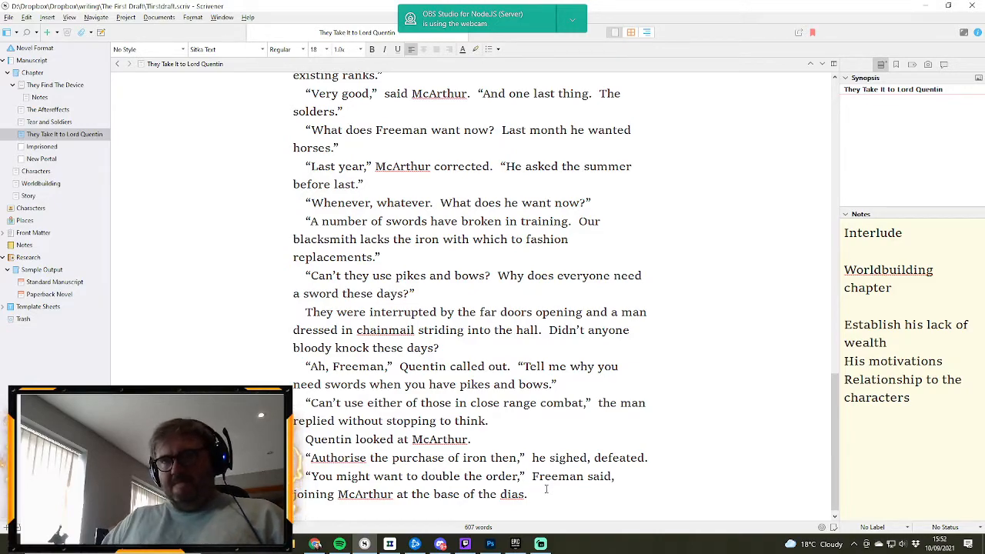
{"action": "key", "text": "Return"}
{"action": "type", "text": "Quentin"}
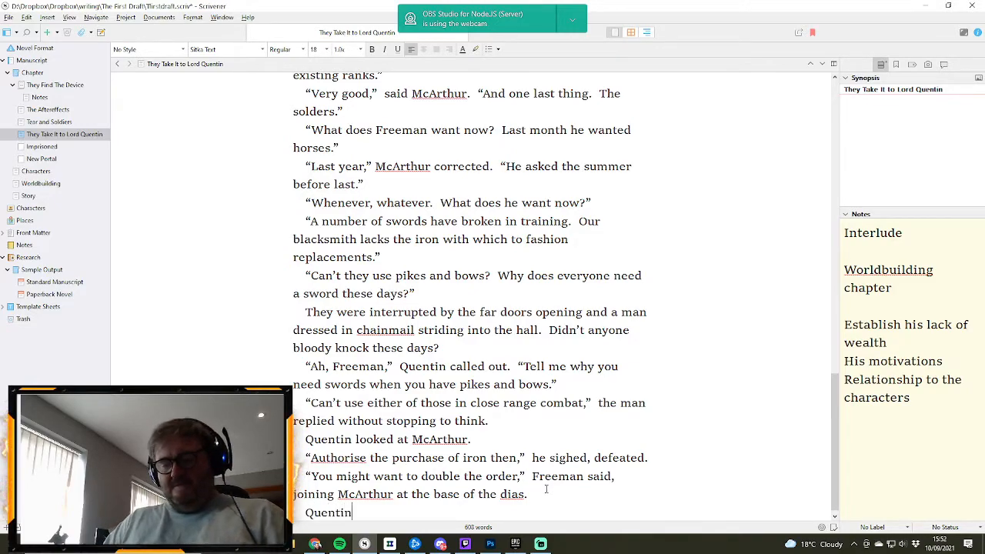
{"action": "type", "text": "e noticed h"}
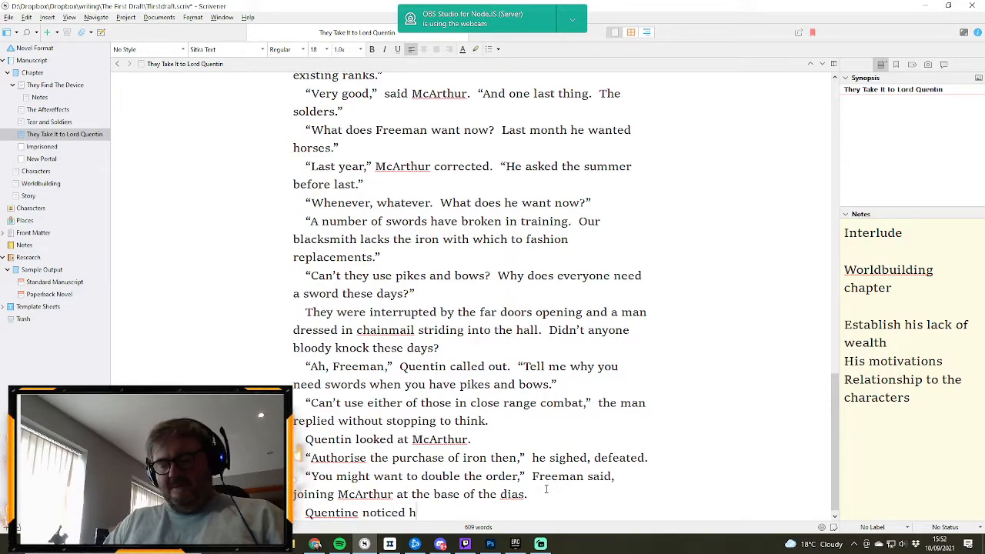
{"action": "type", "text": "e was weari"}
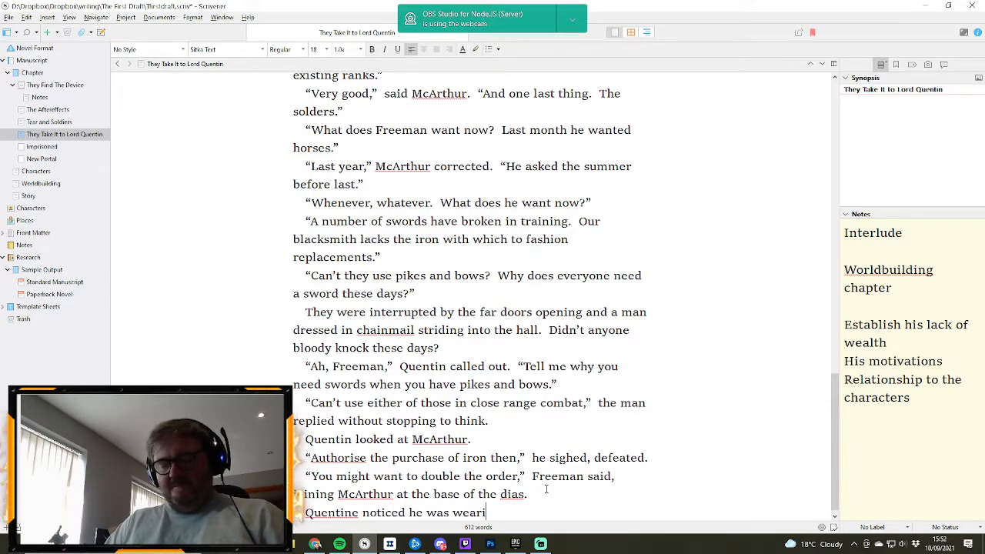
{"action": "type", "text": "ng a bugle"}
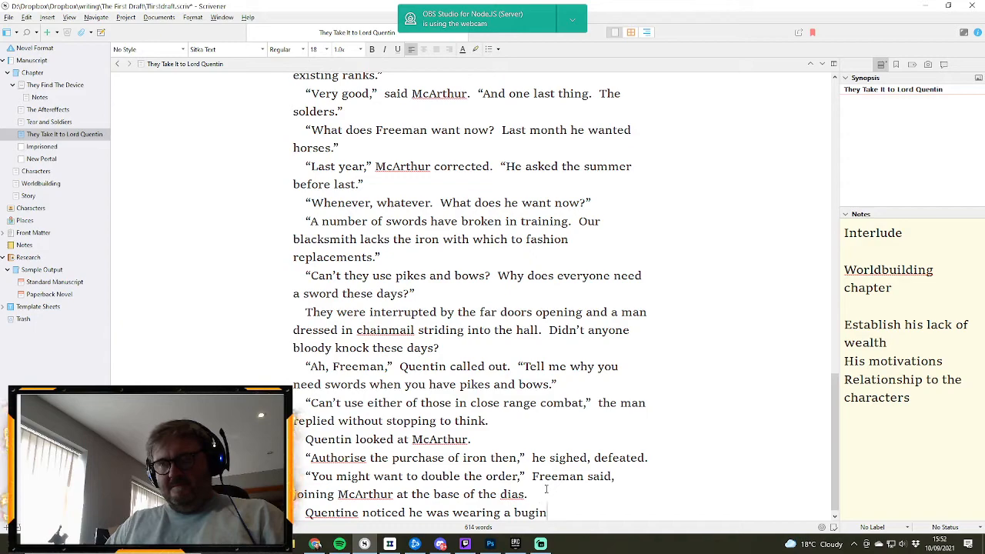
{"action": "key", "text": "BackSpace"}
{"action": "key", "text": "BackSpace"}
{"action": "key", "text": "BackSpace"}
{"action": "type", "text": "lgi"}
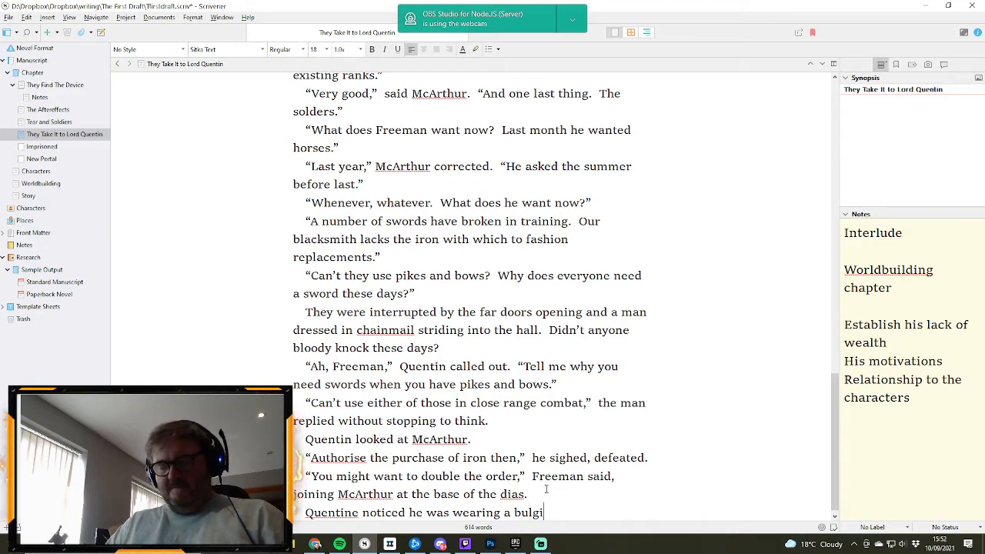
{"action": "type", "text": "ng satche"}
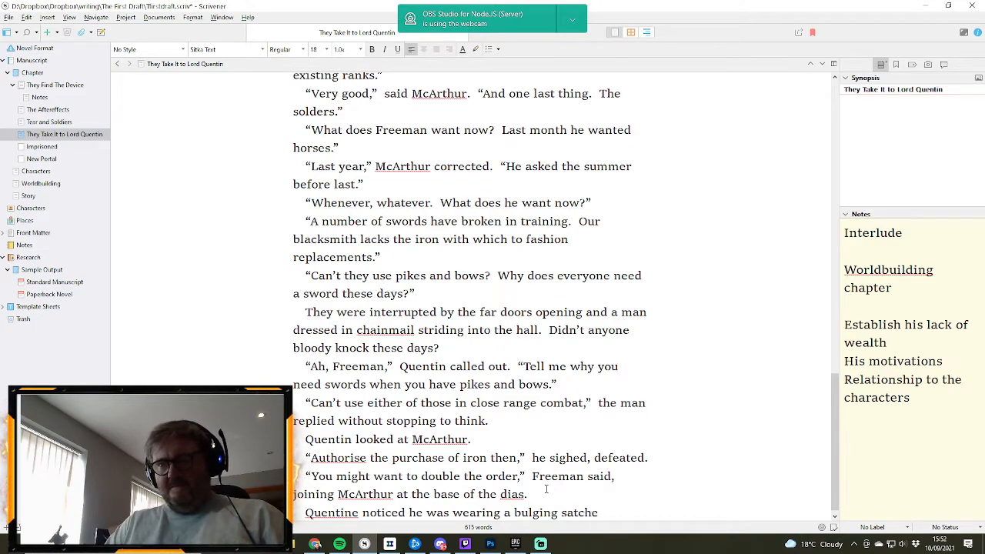
{"action": "type", "text": "l, out"}
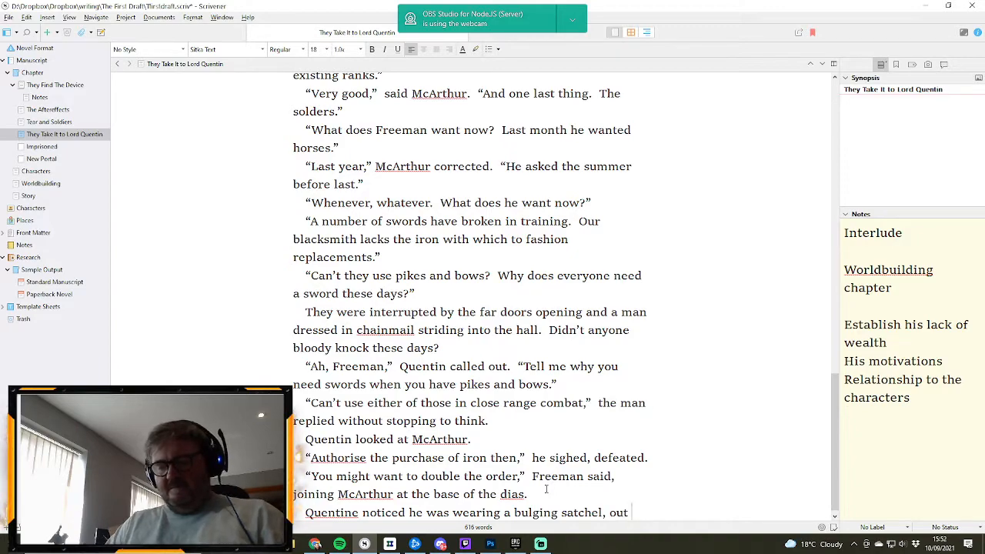
{"action": "type", "text": " of which he "}
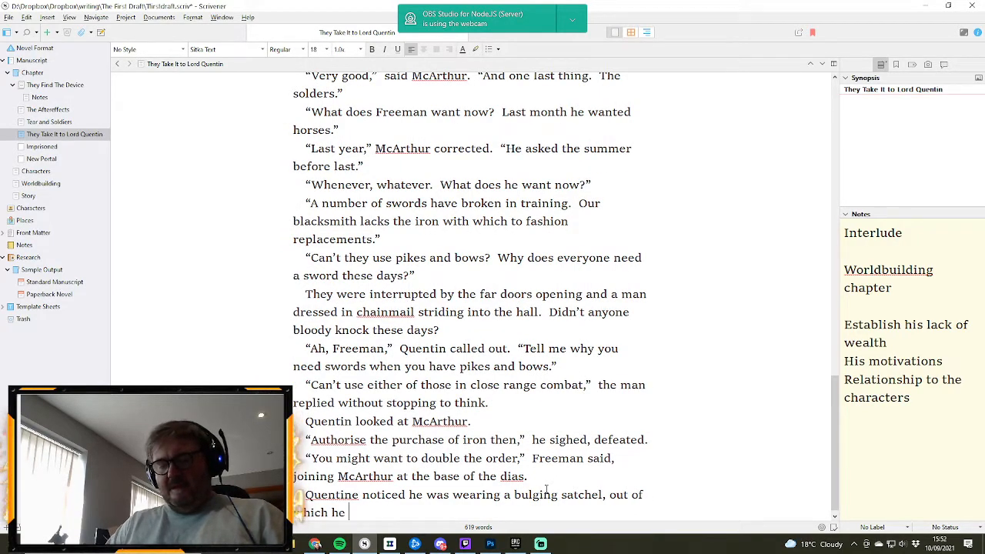
{"action": "type", "text": "pulled"}
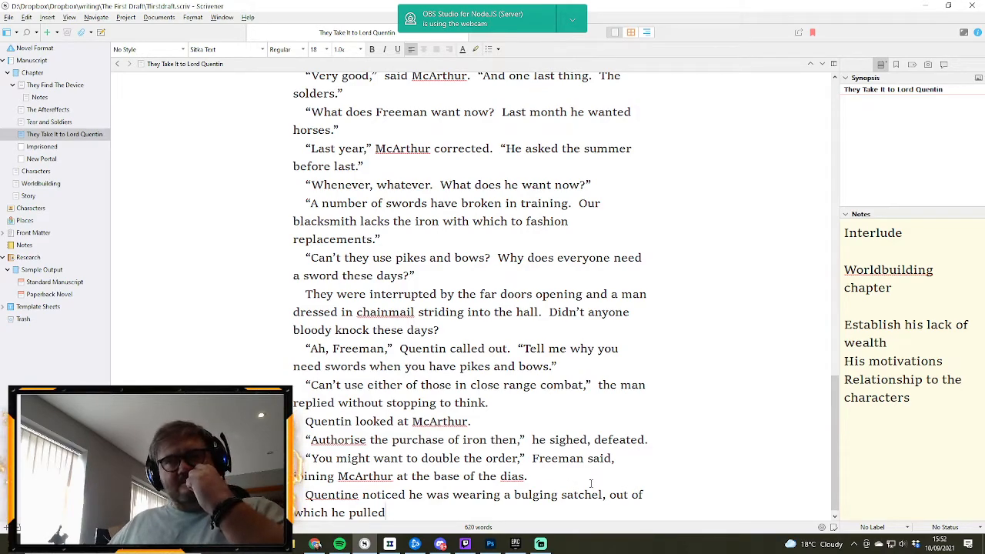
{"action": "type", "text": " a "}
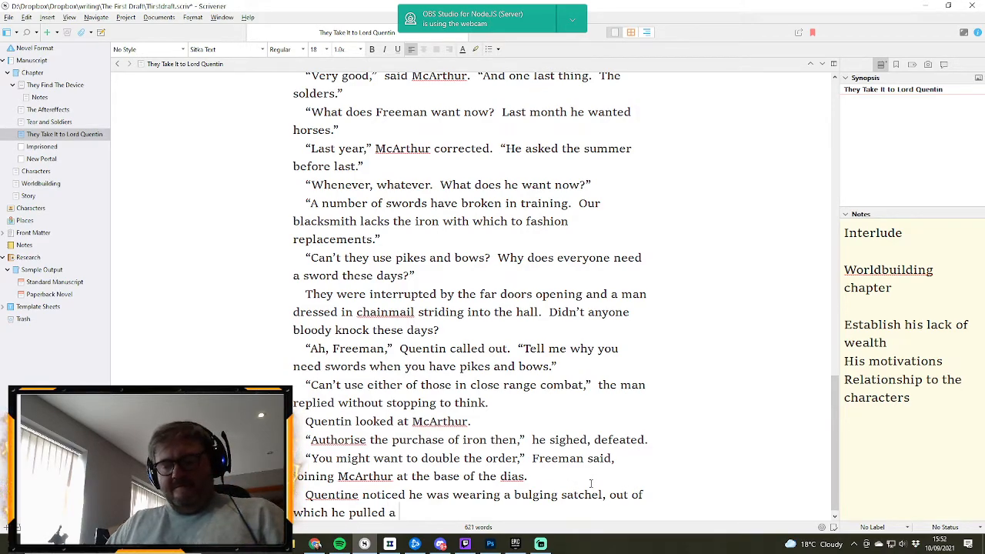
{"action": "type", "text": "glowing"}
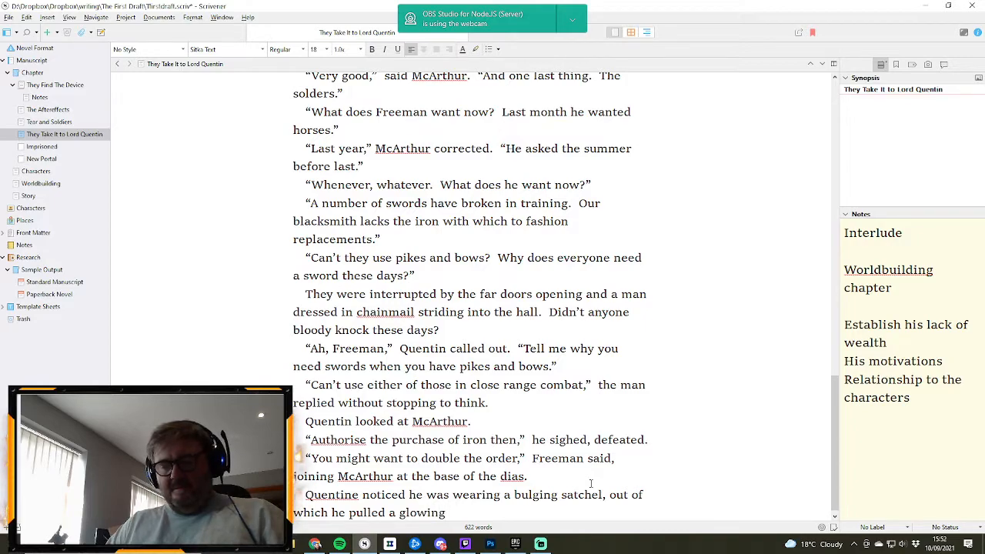
{"action": "type", "text": " blue orb"}
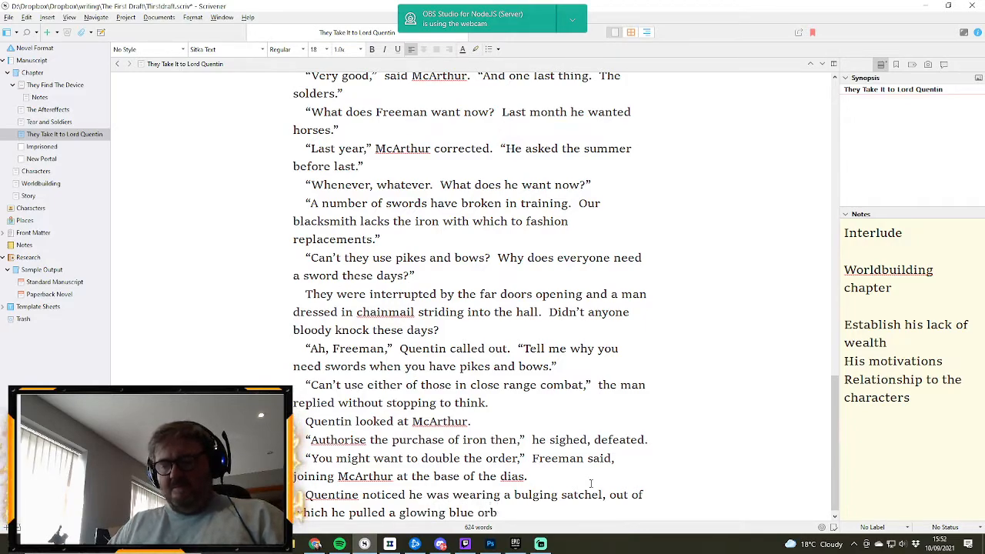
{"action": "type", "text": "."}
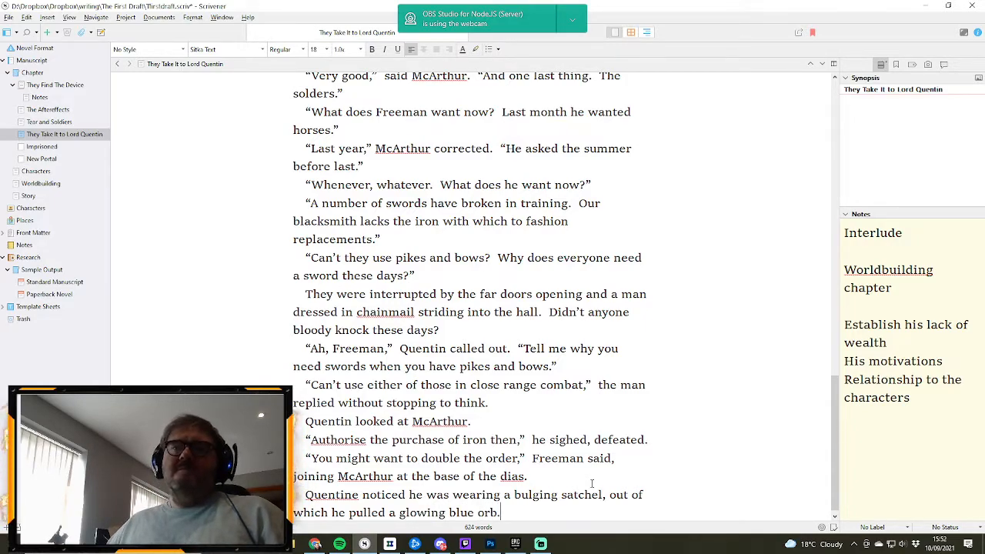
- Correct the misspelled name at the start of the satchel paragraph to “Quentin”
{"action": "left_click", "coordinate": [353, 495]}
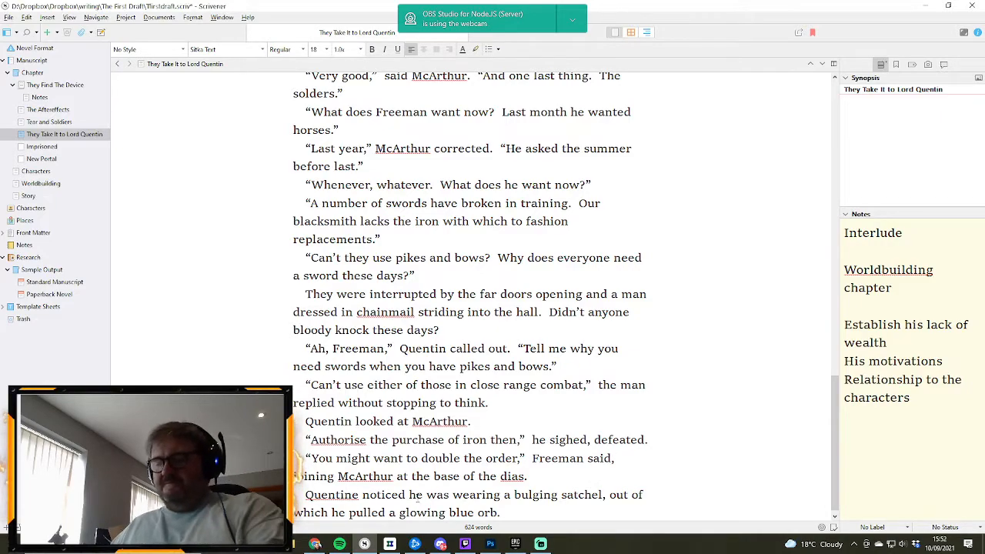
{"action": "key", "text": "Delete"}
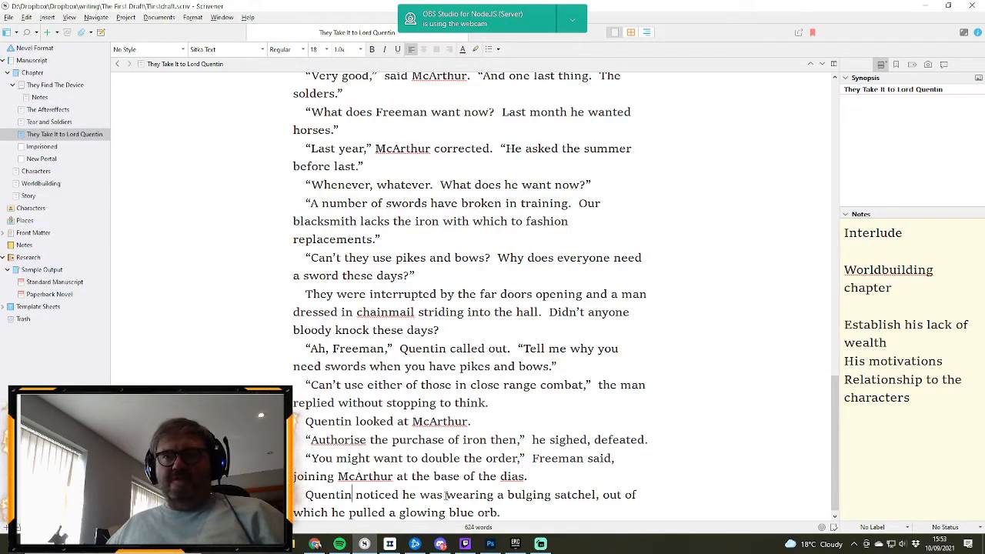
{"action": "type", "text": "e"}
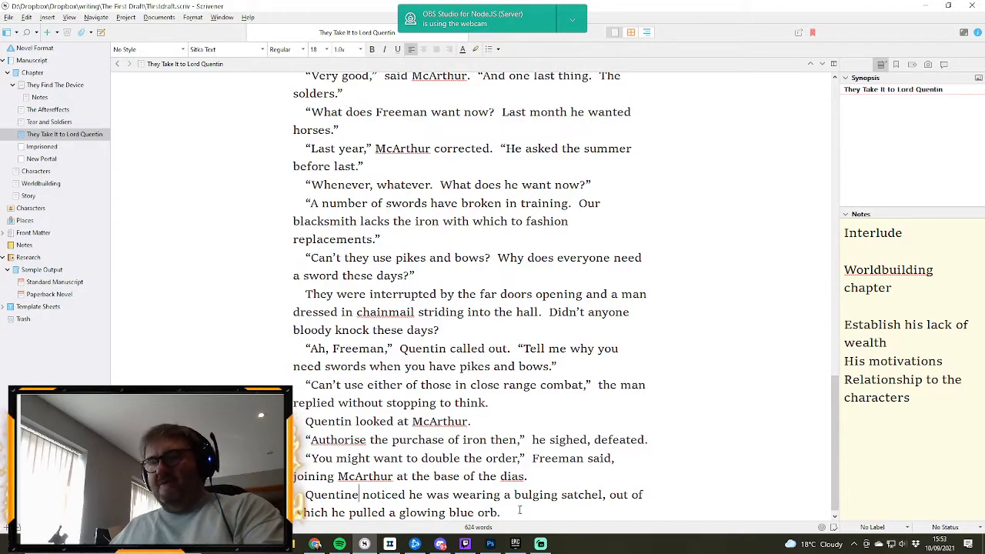
{"action": "key", "text": "BackSpace"}
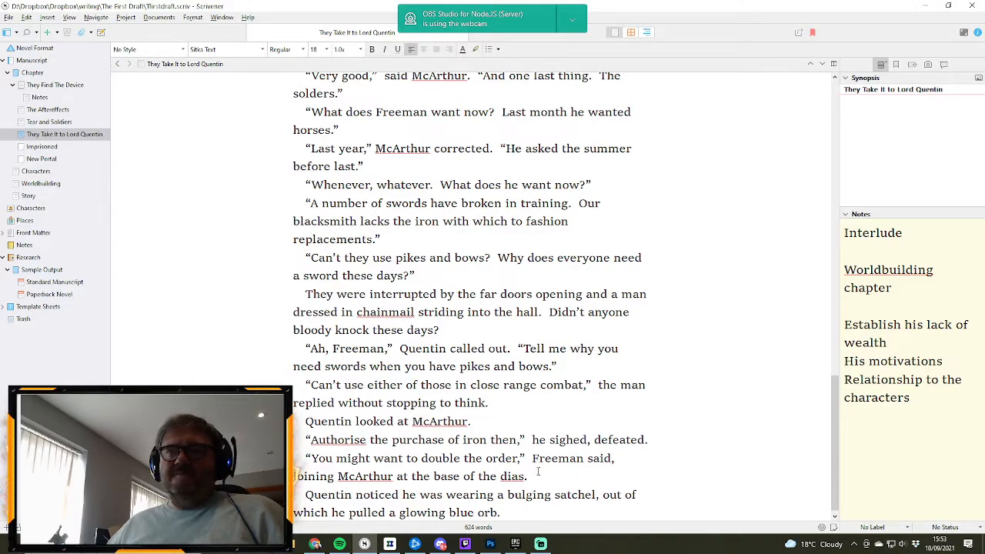
- Insert a new paragraph above the satchel paragraph, beginning “Freeman was a second generation”
{"action": "left_click", "coordinate": [554, 474]}
{"action": "key", "text": "Return"}
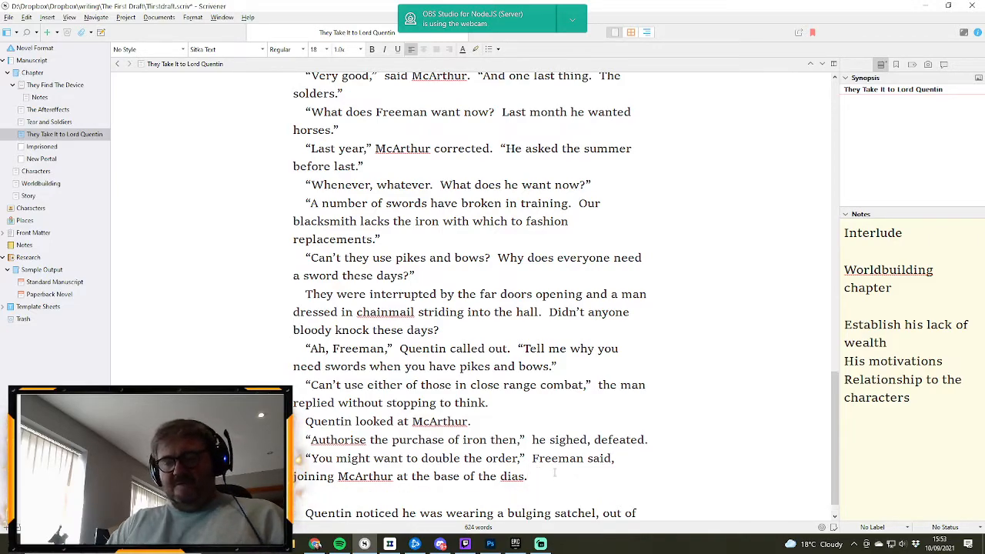
{"action": "type", "text": "Freeman was"}
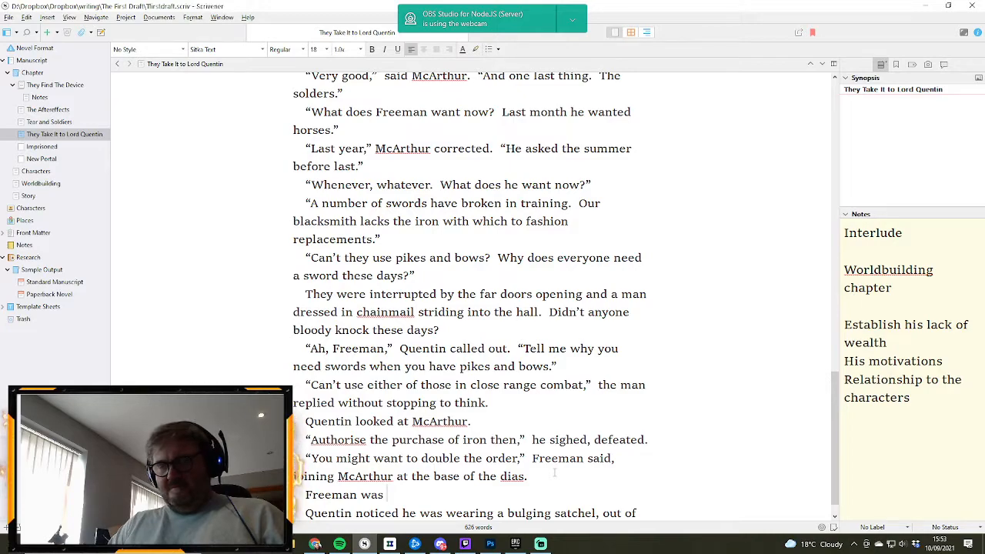
{"action": "type", "text": "the"}
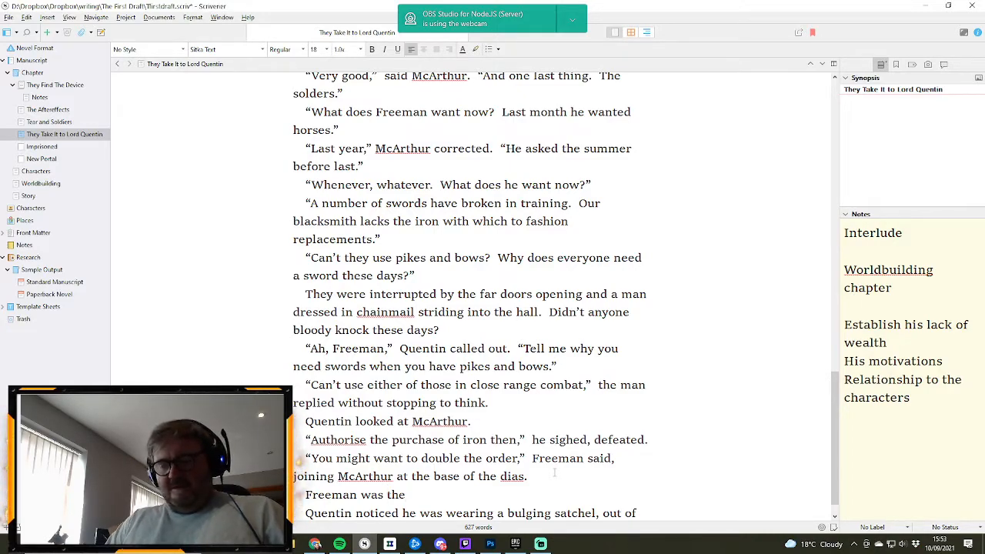
{"action": "key", "text": "BackSpace"}
{"action": "key", "text": "BackSpace"}
{"action": "key", "text": "BackSpace"}
{"action": "key", "text": "BackSpace"}
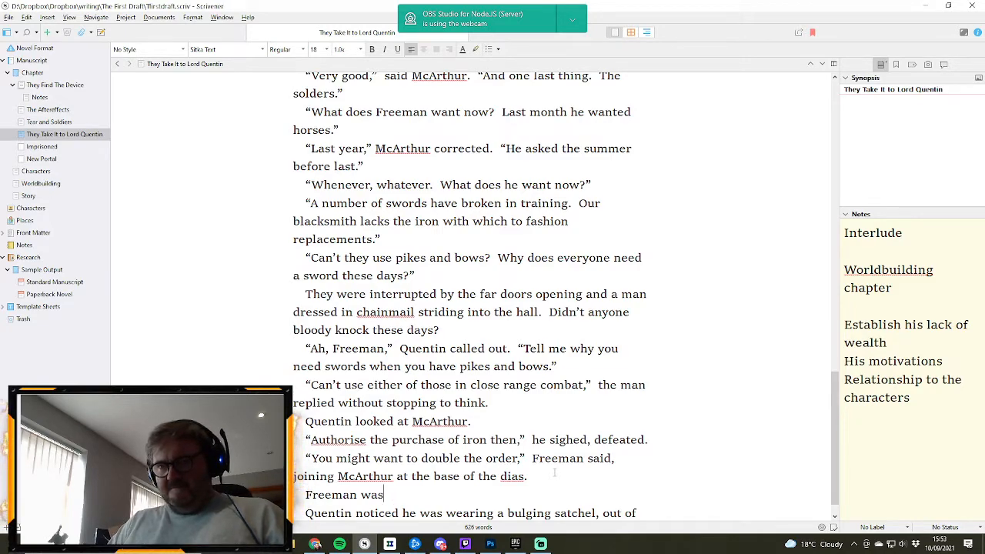
{"action": "type", "text": "a s"}
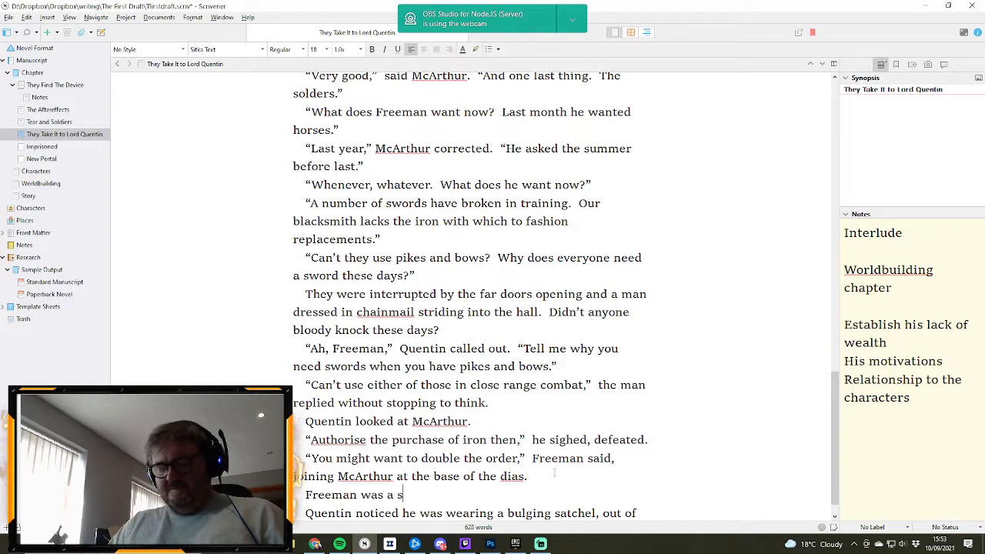
{"action": "type", "text": "econf gener"}
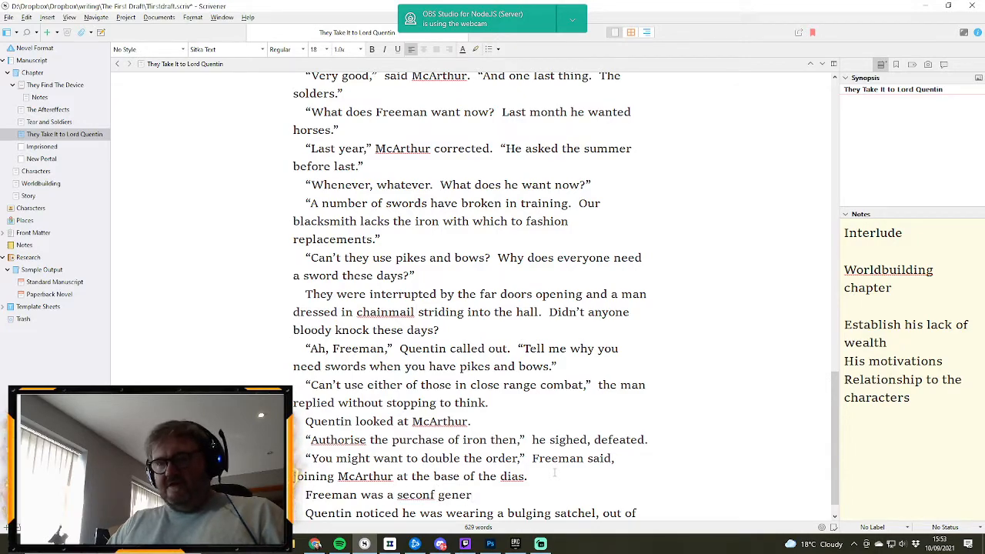
{"action": "type", "text": "ation"}
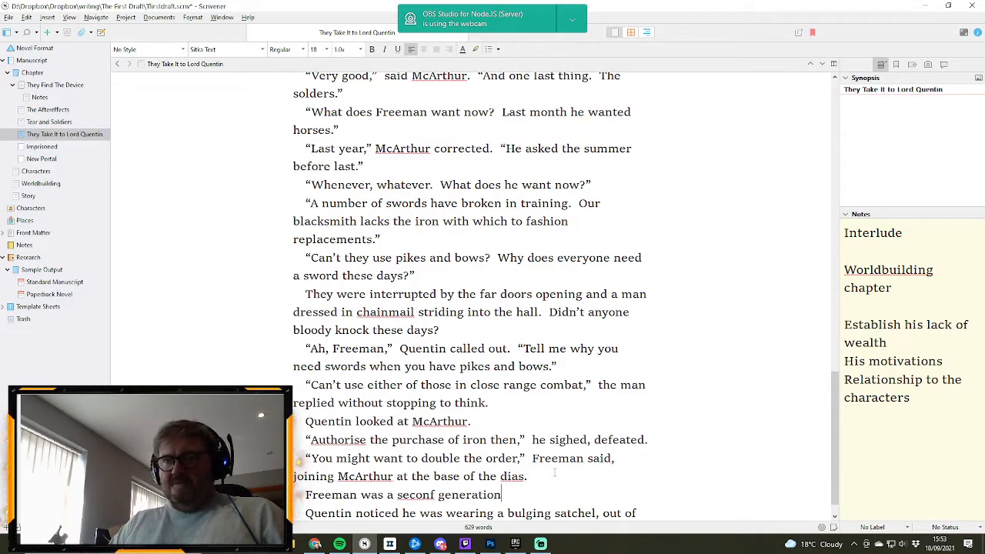
{"action": "left_click", "coordinate": [435, 495]}
{"action": "key", "text": "BackSpace"}
{"action": "type", "text": "d"}
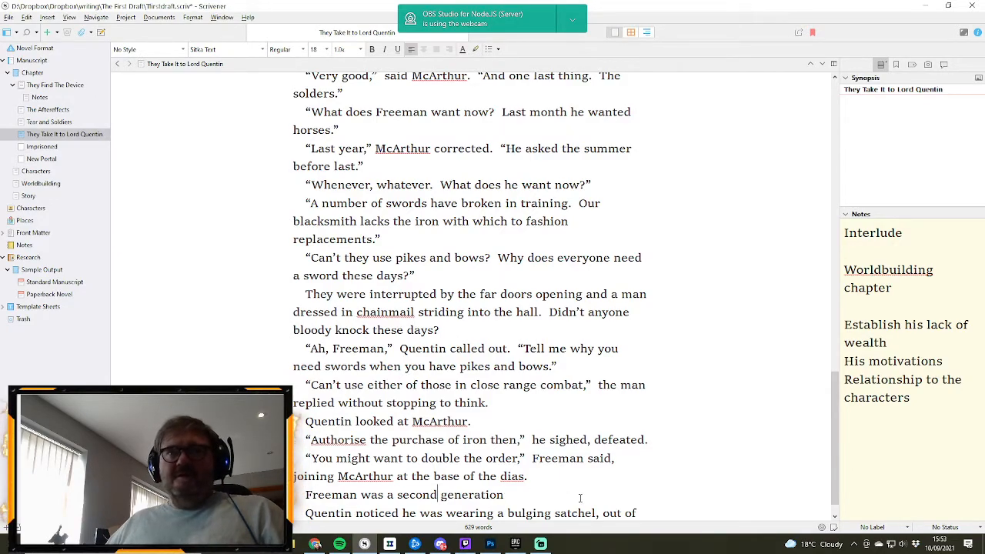
- Continue the line “Freeman was a second generation” with “head of Quentin’s personal guard”
{"action": "scroll", "coordinate": [531, 467], "scroll_direction": "down", "scroll_amount": 1}
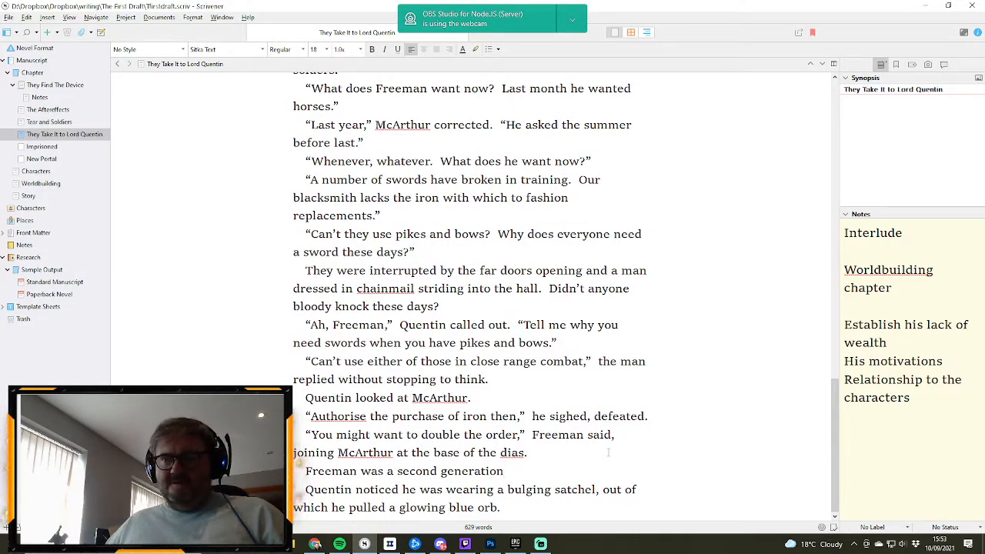
{"action": "type", "text": "h"}
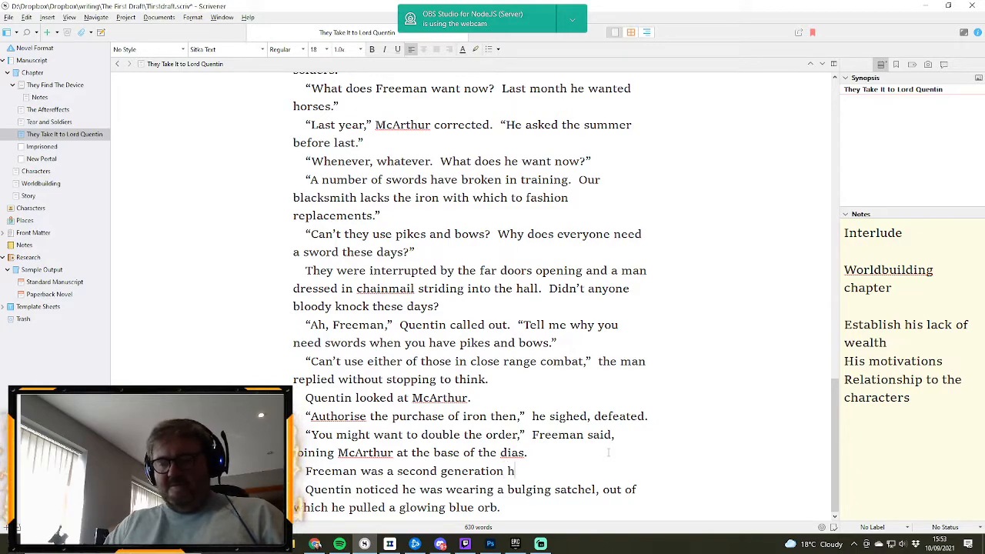
{"action": "type", "text": "ead of the gua"}
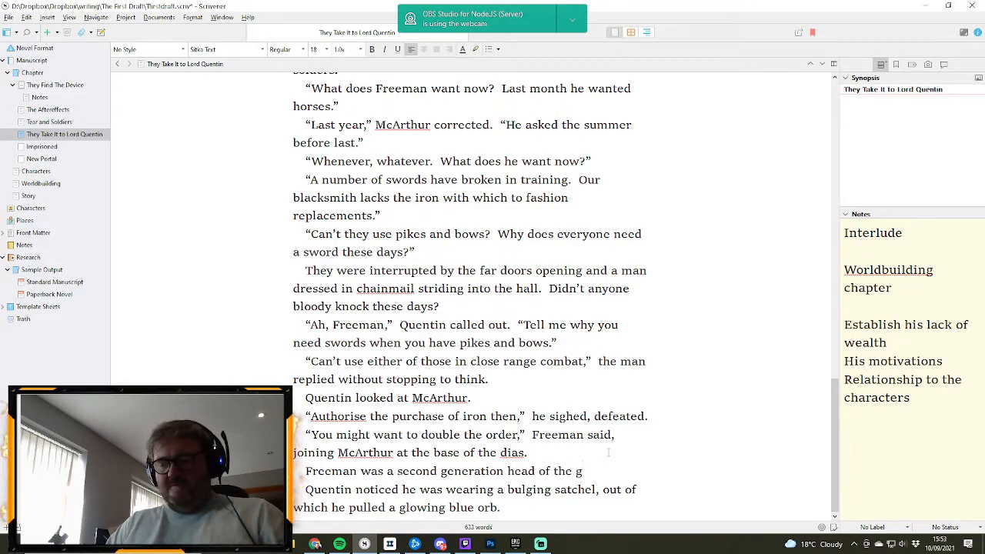
{"action": "key", "text": "BackSpace"}
{"action": "key", "text": "BackSpace"}
{"action": "key", "text": "BackSpace"}
{"action": "key", "text": "BackSpace"}
{"action": "key", "text": "BackSpace"}
{"action": "key", "text": "BackSpace"}
{"action": "key", "text": "BackSpace"}
{"action": "key", "text": "BackSpace"}
{"action": "key", "text": "BackSpace"}
{"action": "key", "text": "BackSpace"}
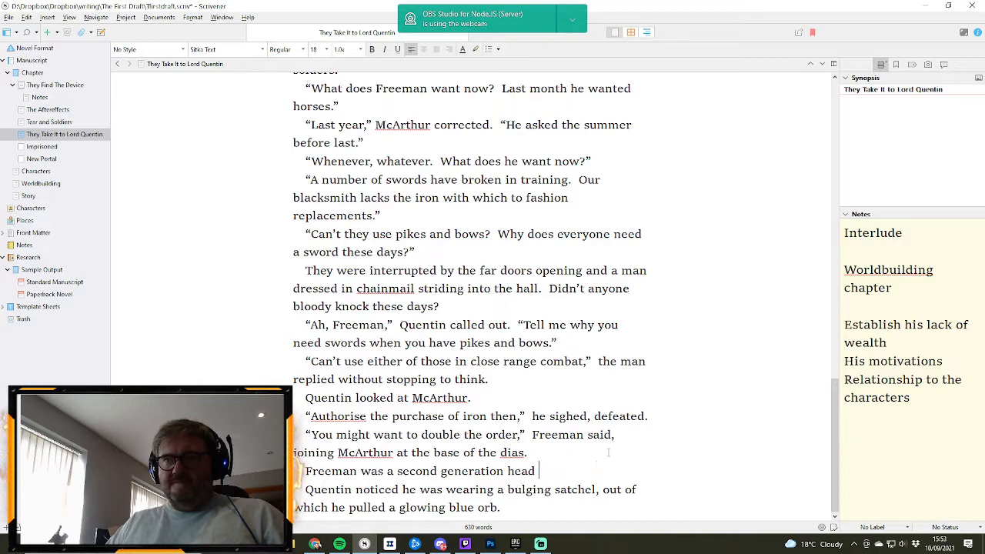
{"action": "type", "text": "of"}
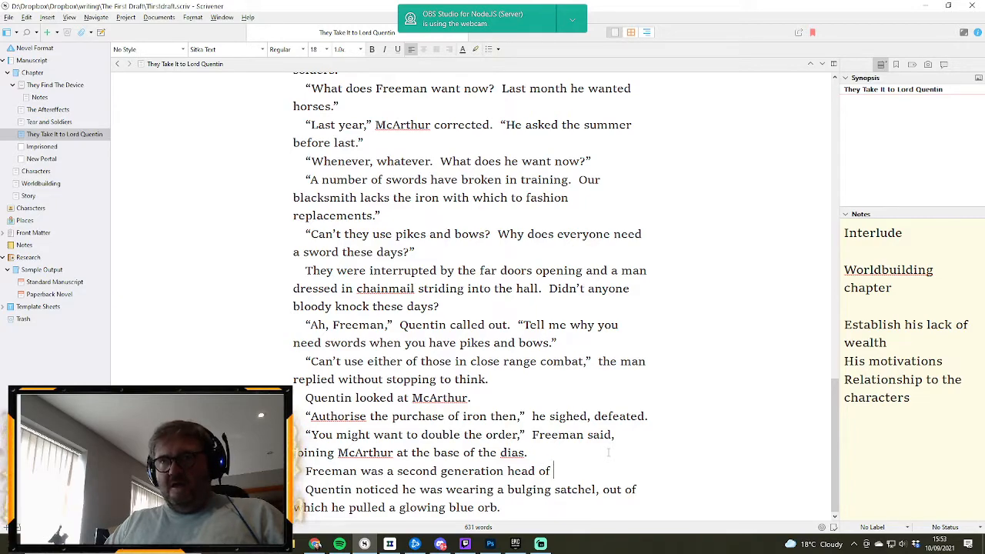
{"action": "type", "text": " Quentin"}
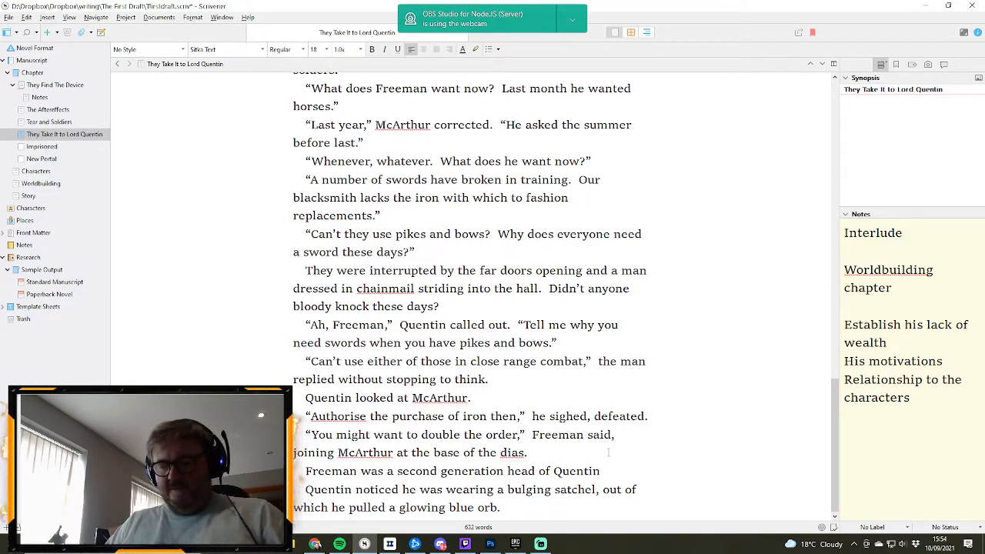
{"action": "type", "text": "'s eprsonal "}
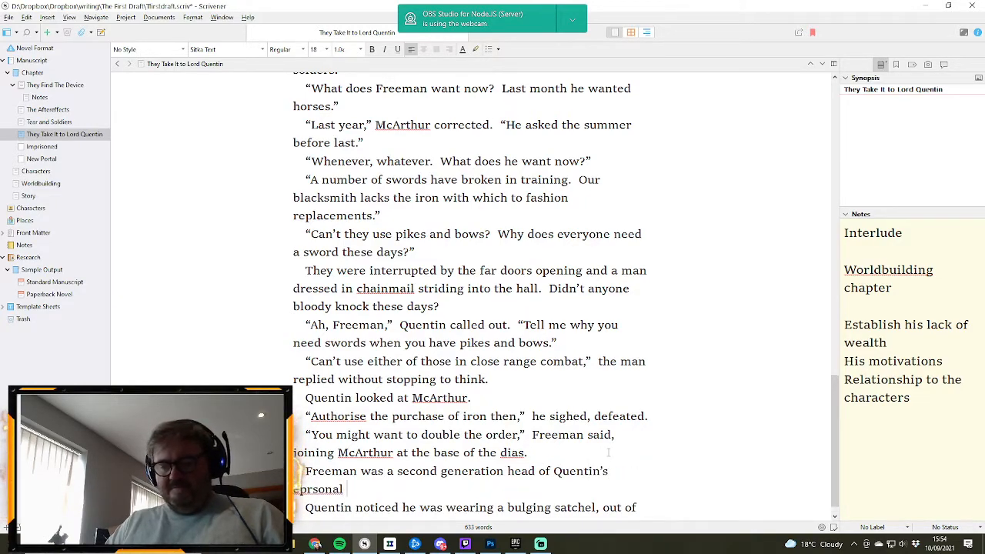
{"action": "type", "text": "guard"}
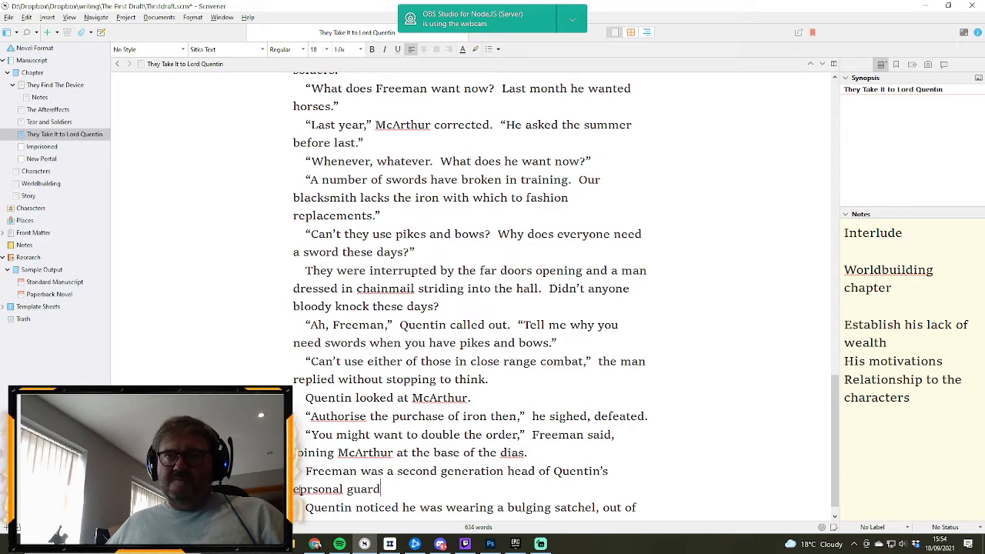
{"action": "double_click", "coordinate": [308, 489]}
{"action": "type", "text": "personal guard"}
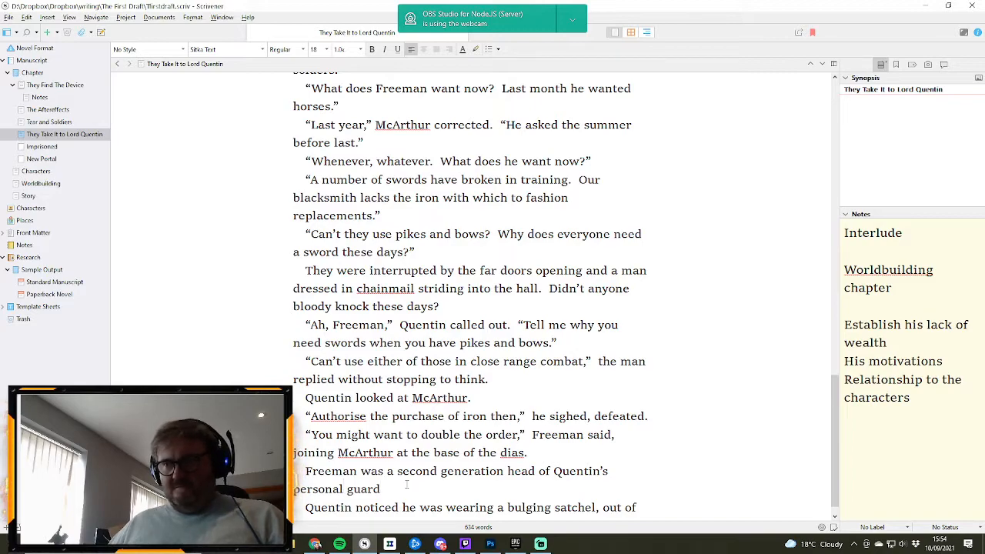
{"action": "type", "text": ".  Not qui"}
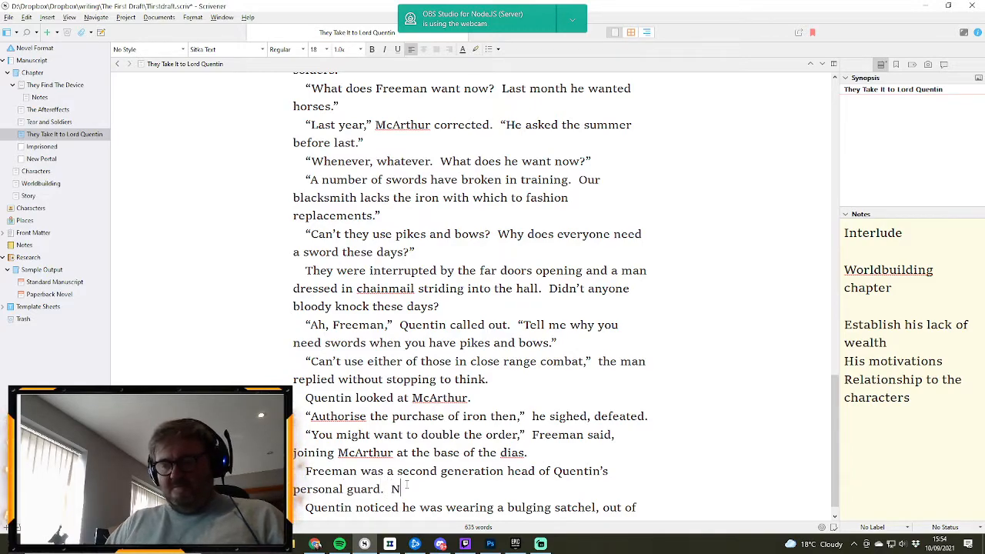
- Close the guard sentence and add “Not quite large enough to be an army, not small enough to be a troop.”
{"action": "type", "text": "lar"}
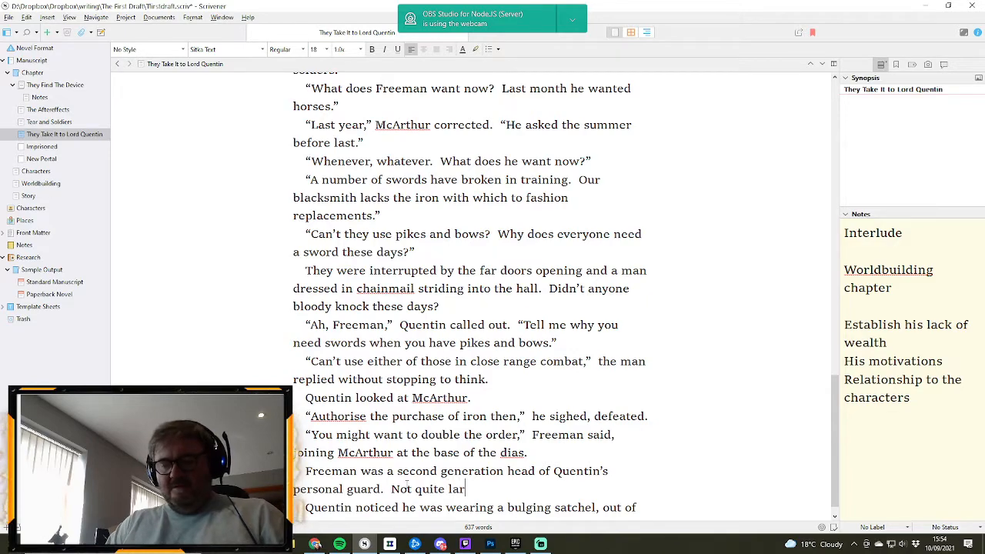
{"action": "type", "text": "ge enough to"}
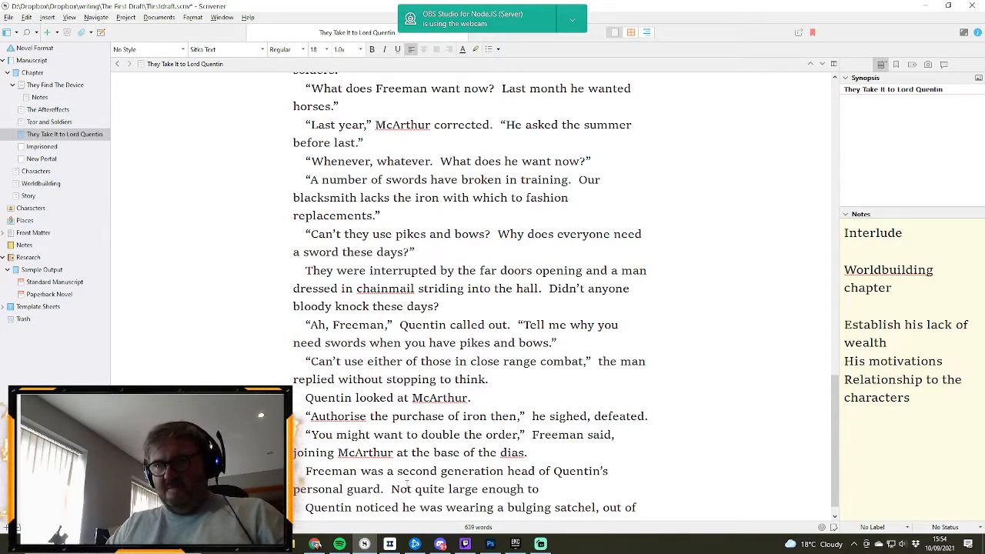
{"action": "type", "text": " be"}
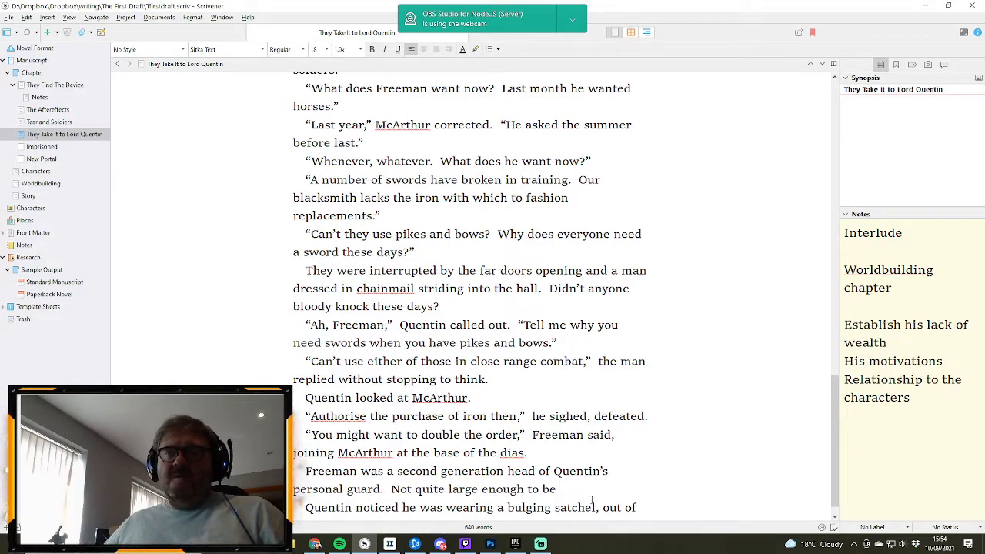
{"action": "type", "text": "an"}
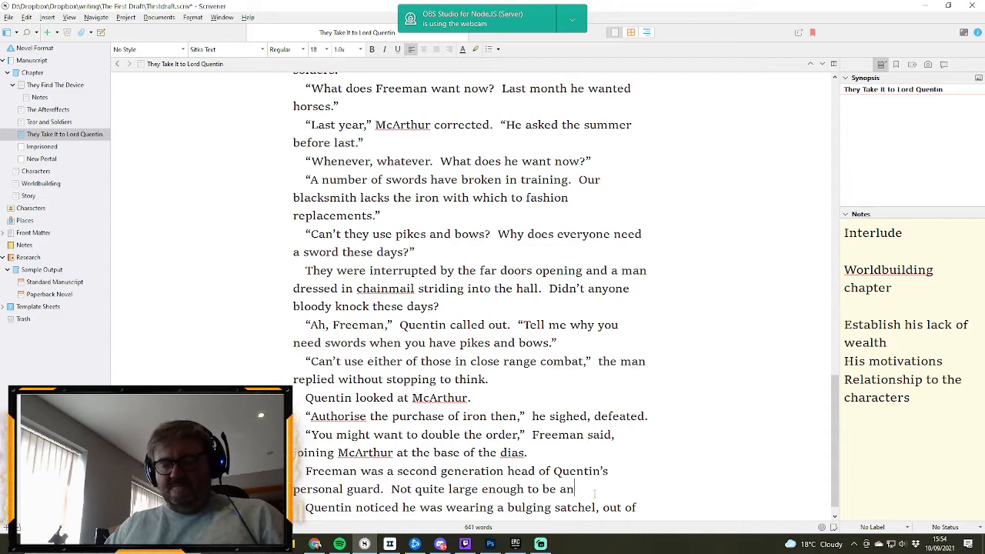
{"action": "type", "text": " army, n"}
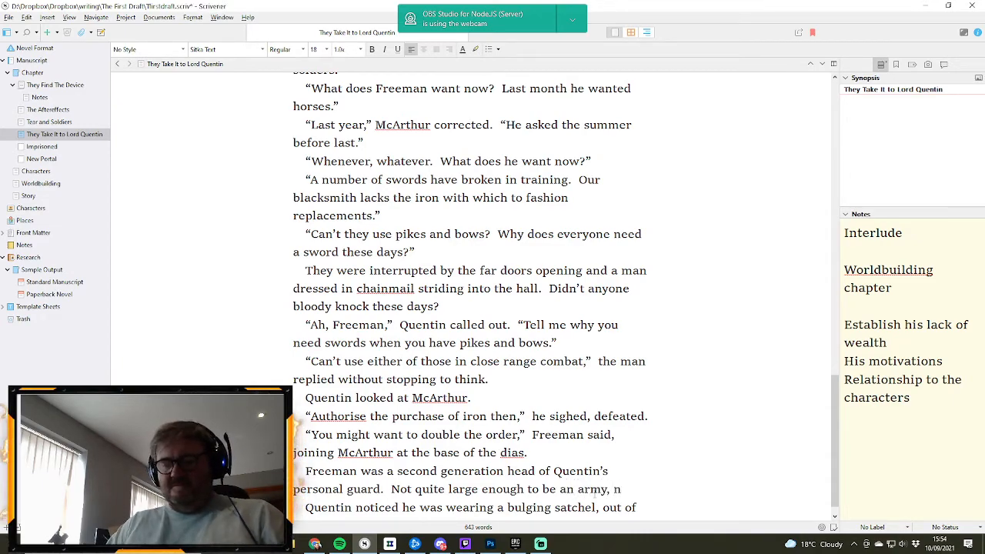
{"action": "type", "text": "ot small enoug"}
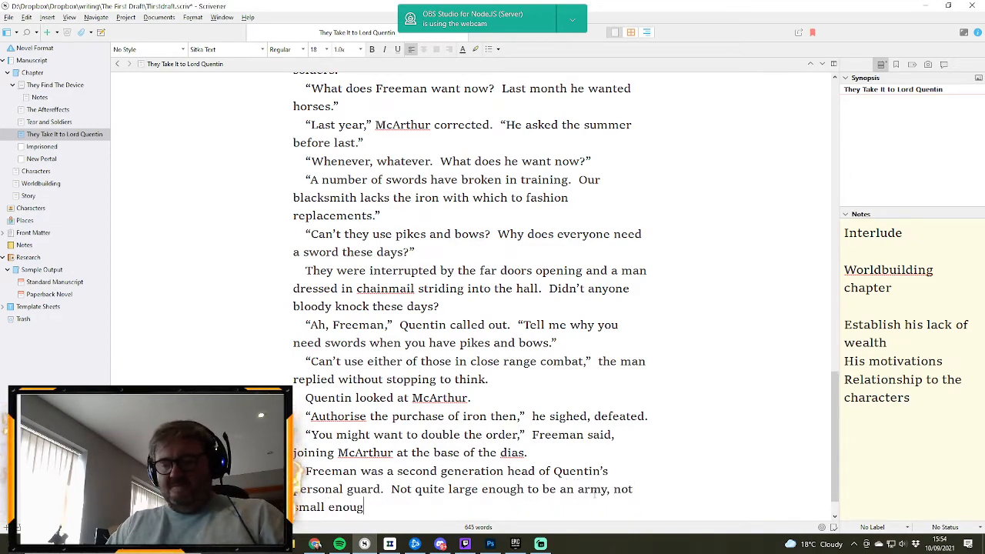
{"action": "type", "text": "h to be a tr"}
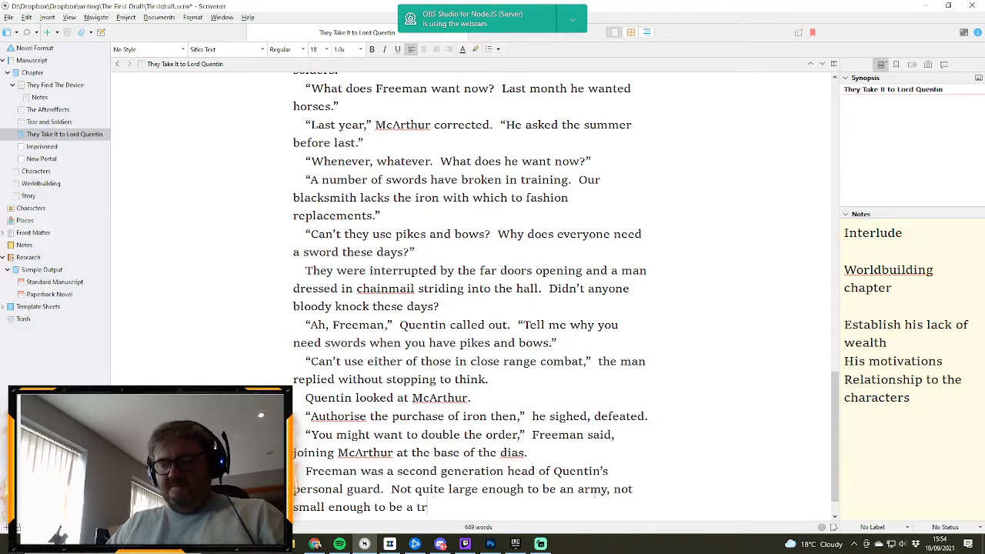
{"action": "type", "text": "oop."}
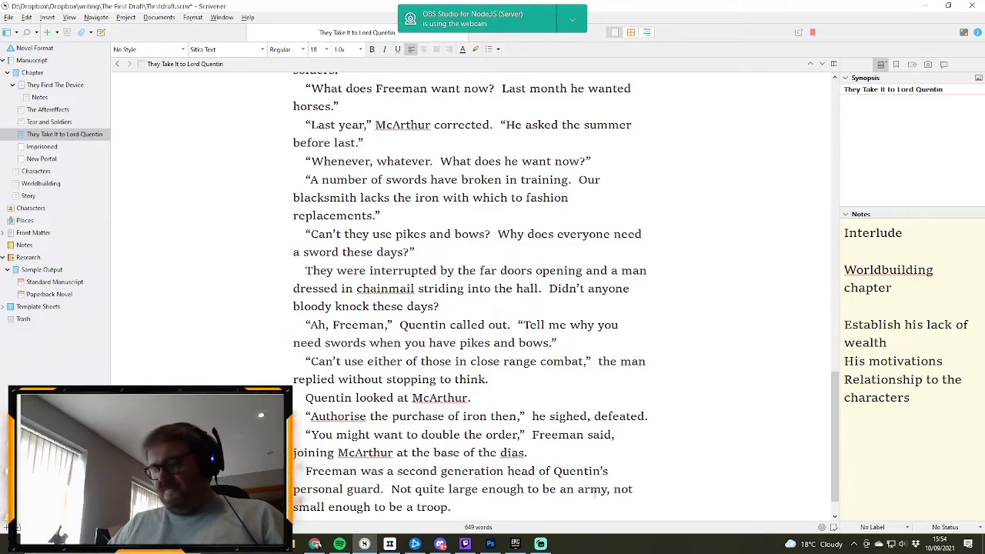
- Begin a new sentence in Freeman’s paragraph with “Thirty men”
{"action": "scroll", "coordinate": [594, 492], "scroll_direction": "down", "scroll_amount": 1}
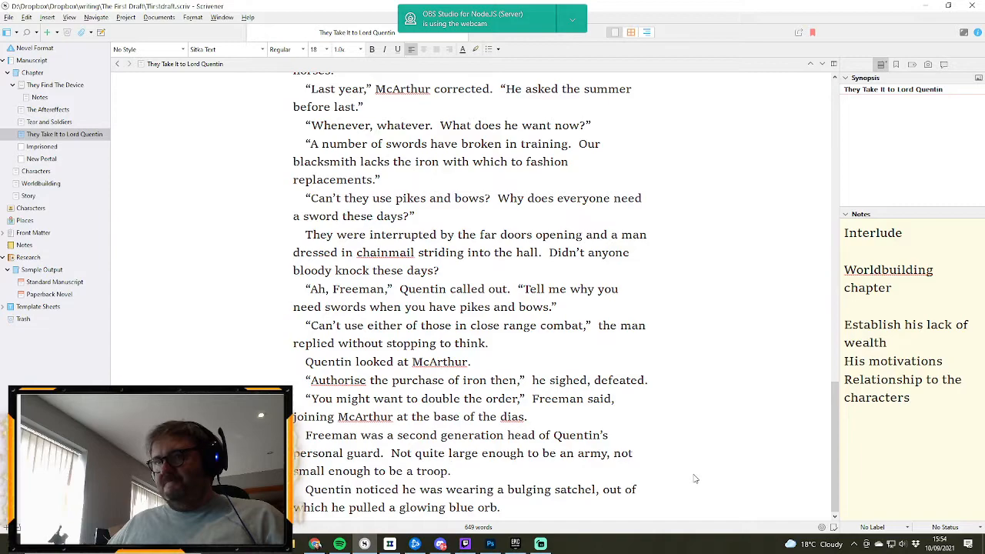
{"action": "type", "text": "Thirty"}
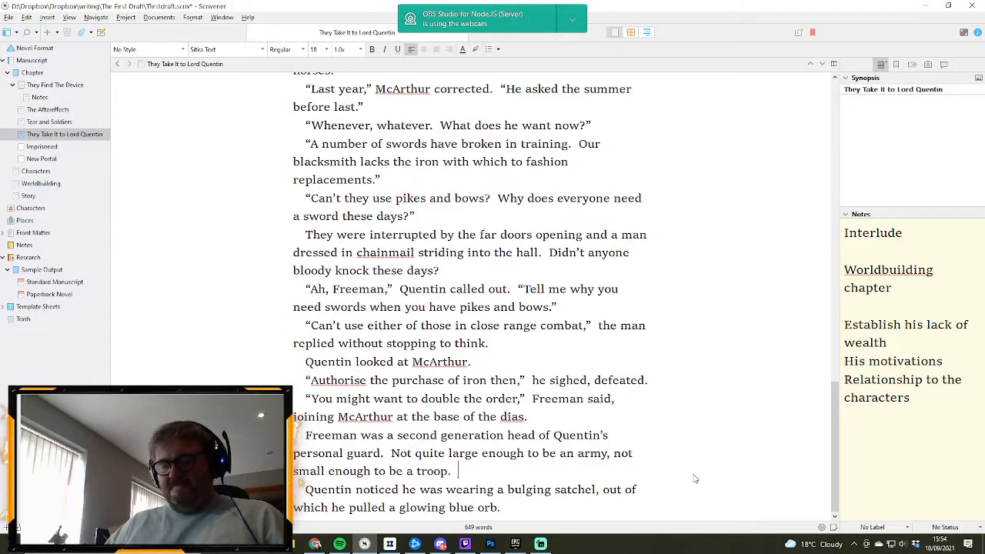
{"action": "type", "text": " men"}
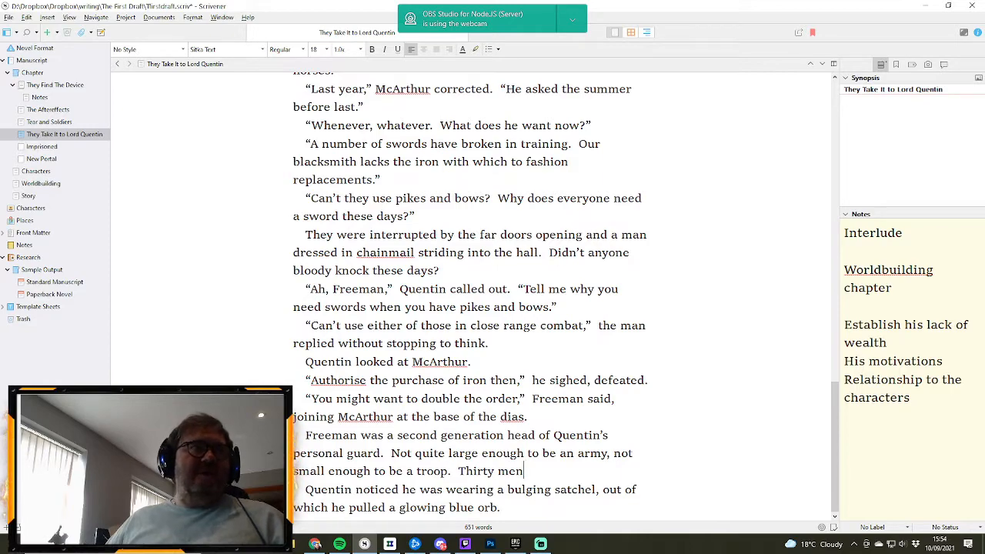
- Replace the word “troop” in Freeman’s paragraph with “squad”
{"action": "key", "text": "alt+Tab"}
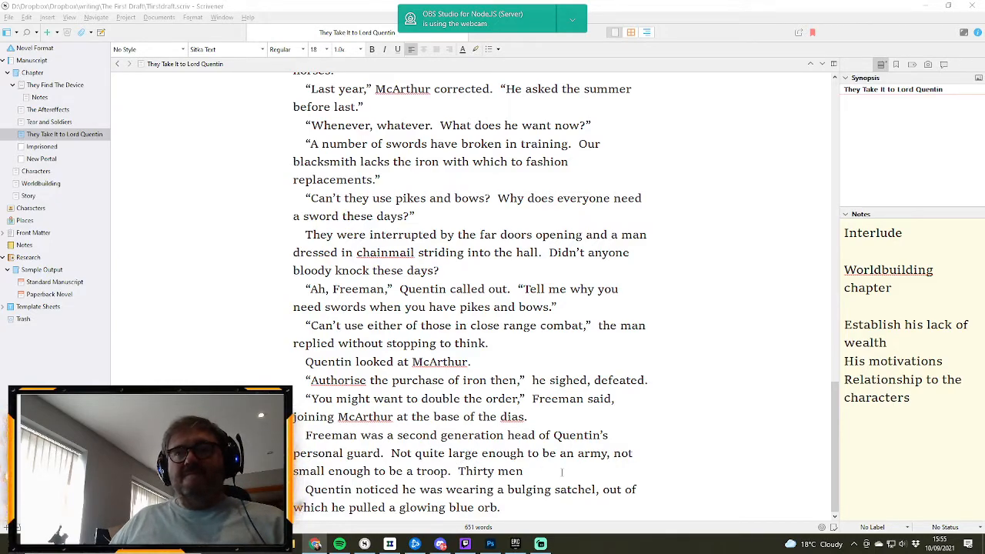
{"action": "left_click", "coordinate": [527, 467]}
{"action": "double_click", "coordinate": [433, 471]}
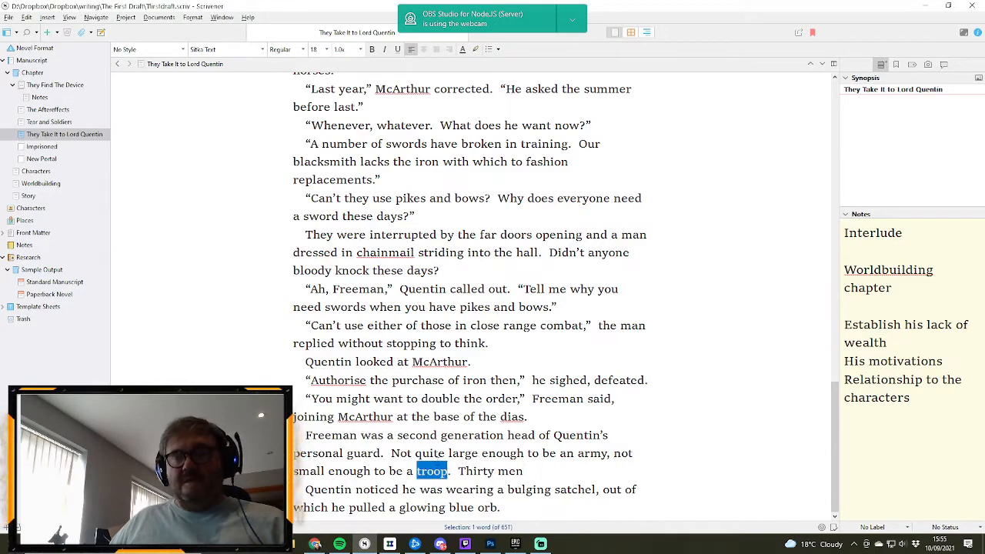
{"action": "type", "text": "squad"}
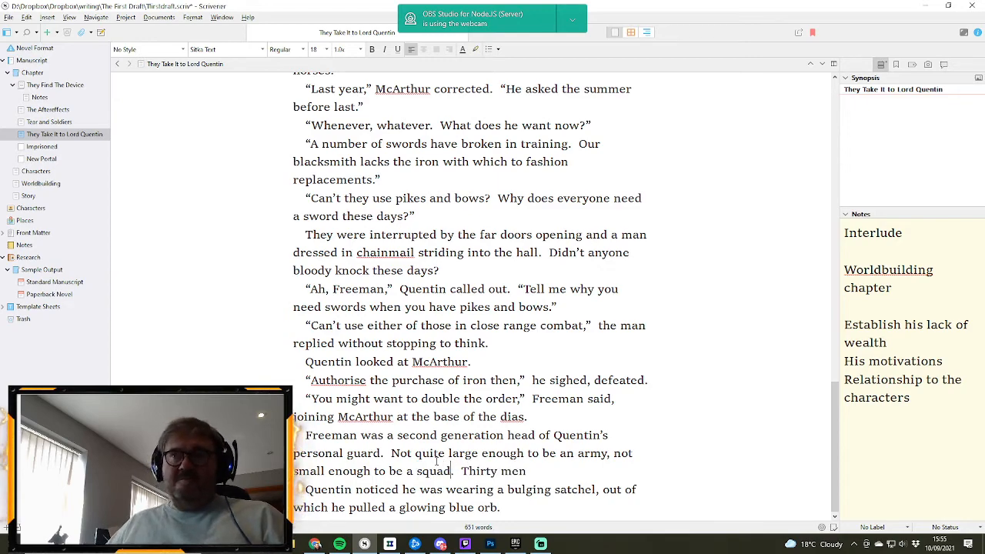
- Continue the “Thirty men” sentence with “might seem excessive”
{"action": "left_click", "coordinate": [555, 469]}
{"action": "type", "text": "m"}
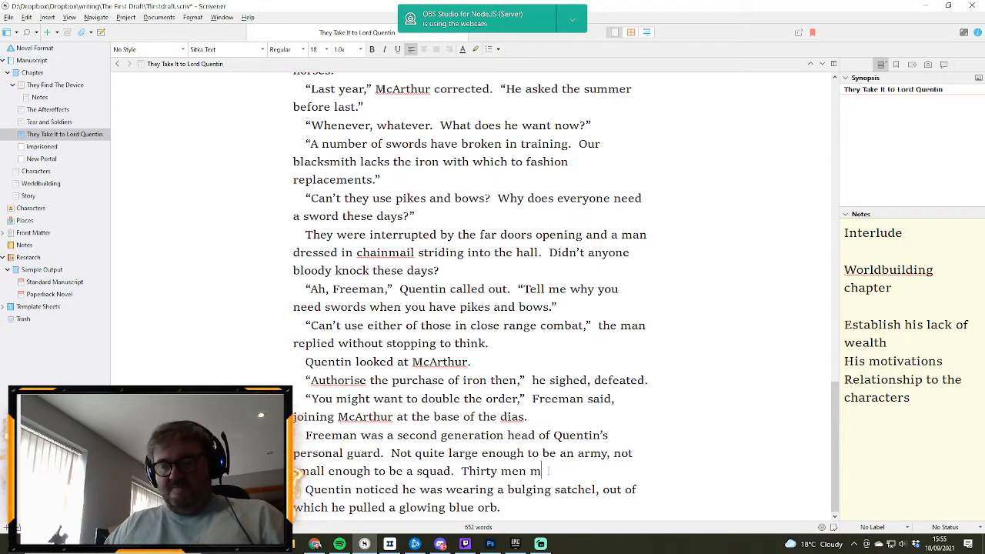
{"action": "type", "text": "ight seem e"}
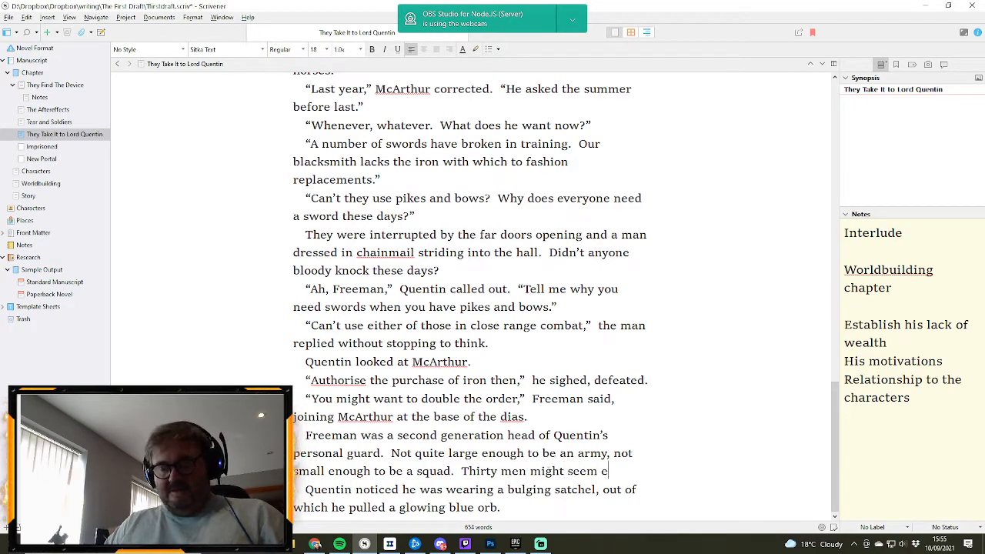
{"action": "type", "text": "xcessive"}
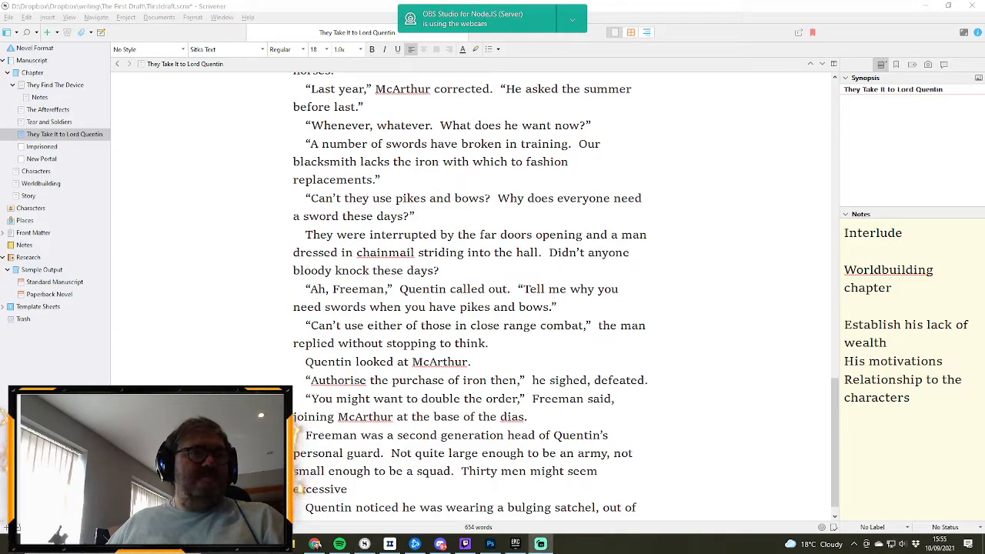
- Extend the “Thirty men might seem excessive” sentence with “when no Lairds had attacked each other in over thirty years”
{"action": "left_click", "coordinate": [419, 487]}
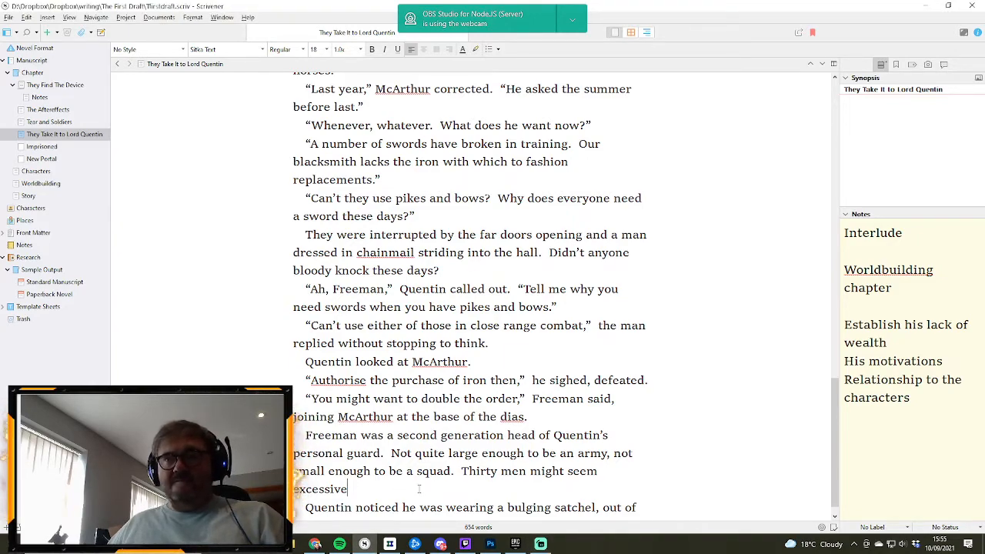
{"action": "type", "text": "when"}
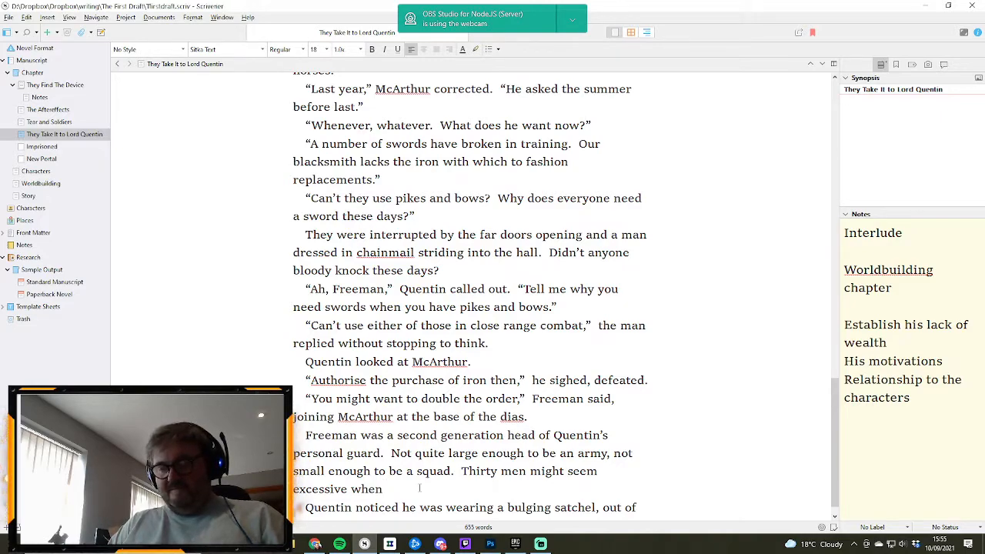
{"action": "type", "text": " no "}
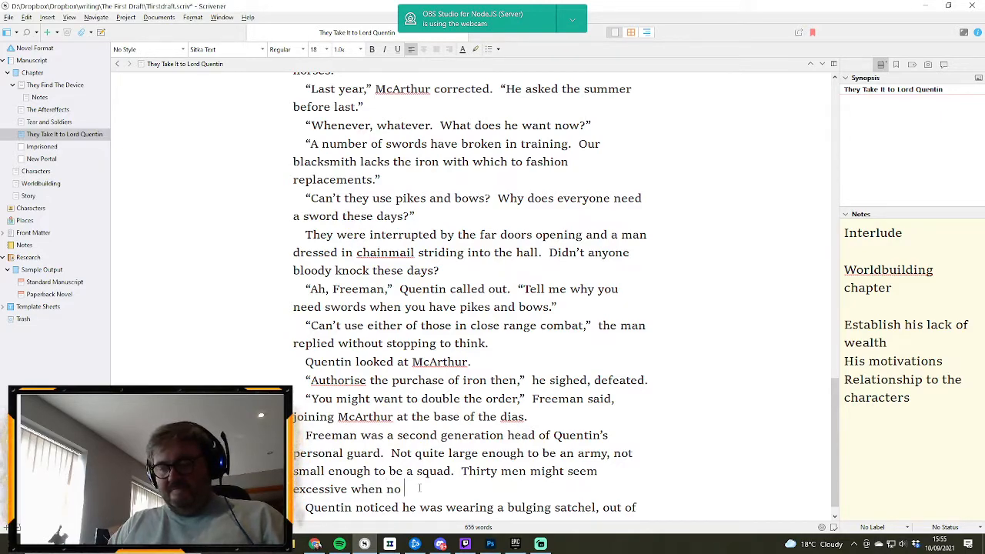
{"action": "type", "text": "Lairds "}
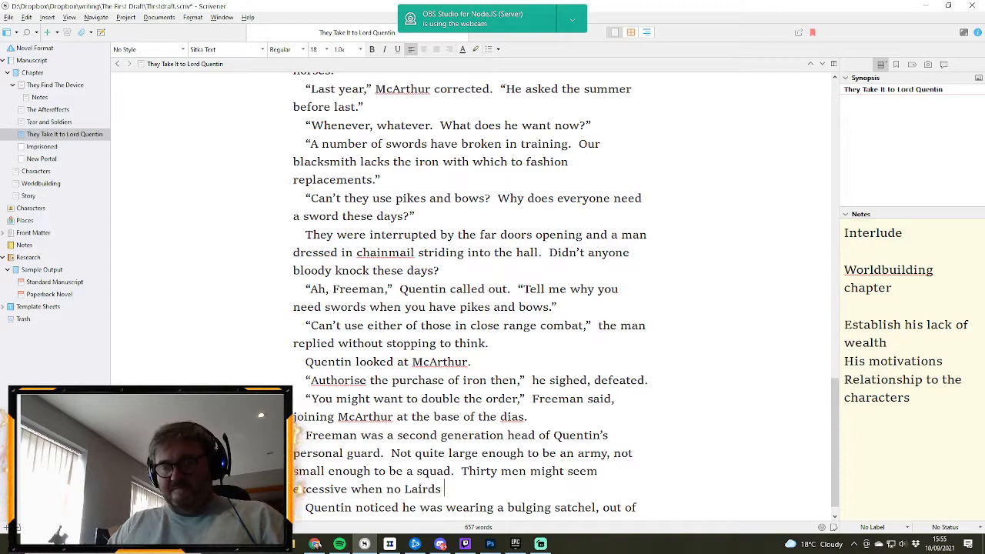
{"action": "type", "text": "had attacked"}
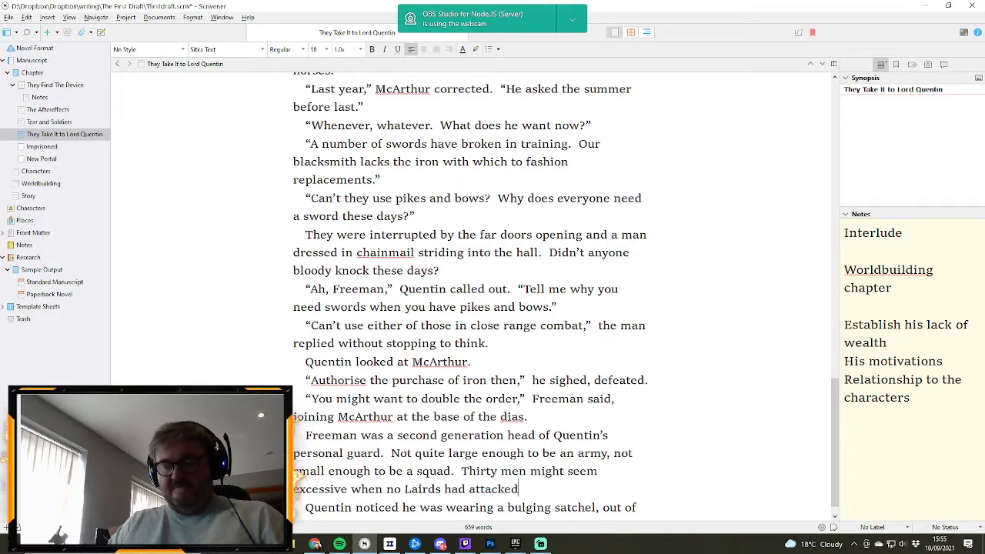
{"action": "type", "text": " each other i"}
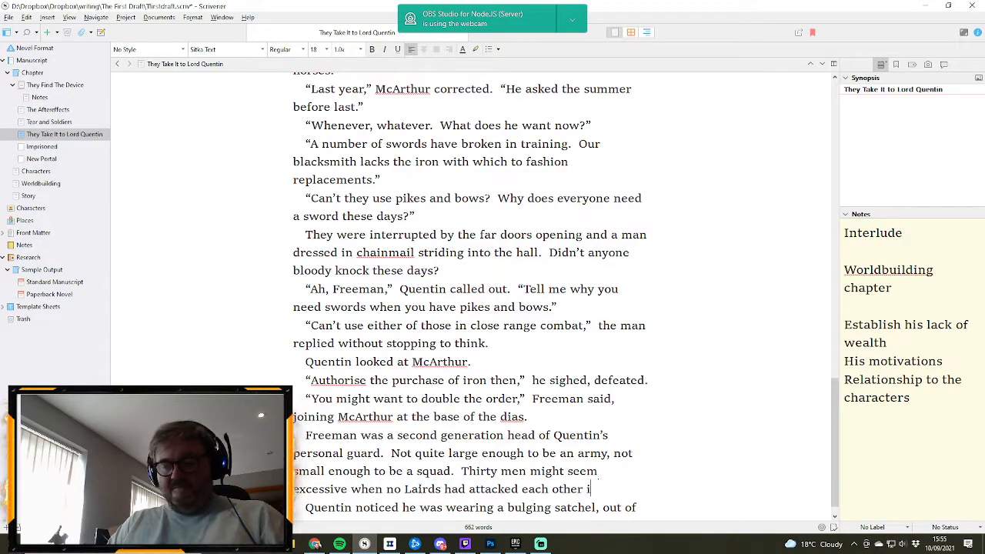
{"action": "type", "text": "n over"}
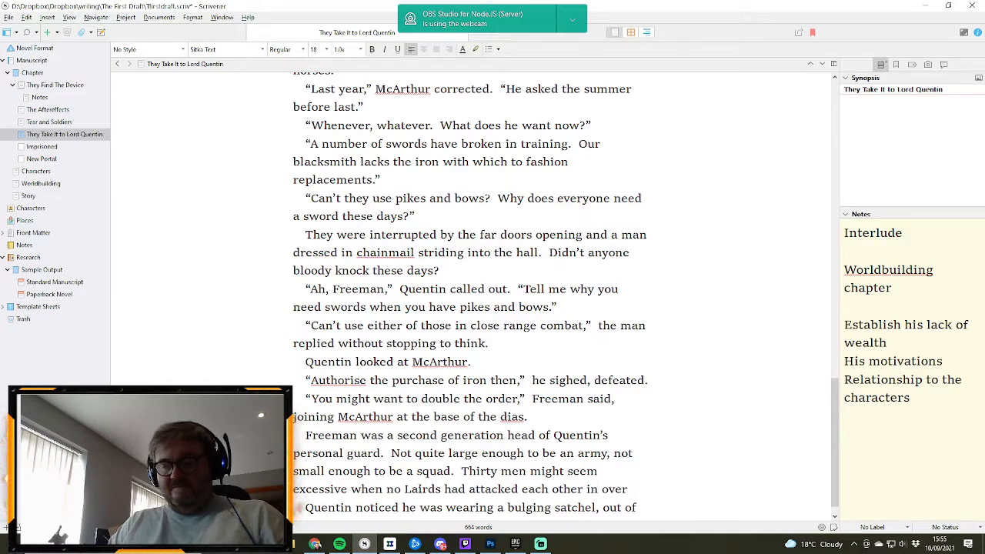
{"action": "type", "text": " thirty years "}
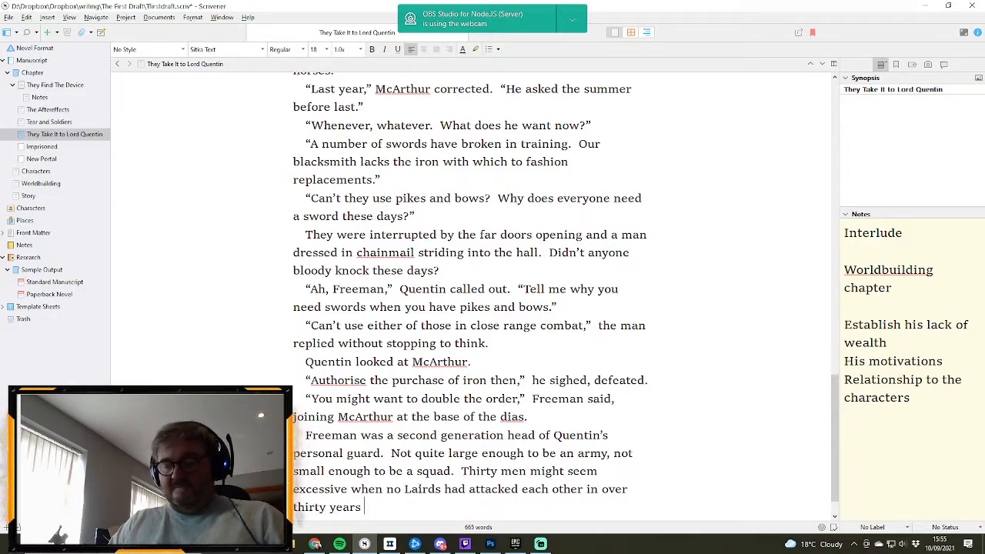
{"action": "type", "text": "but"}
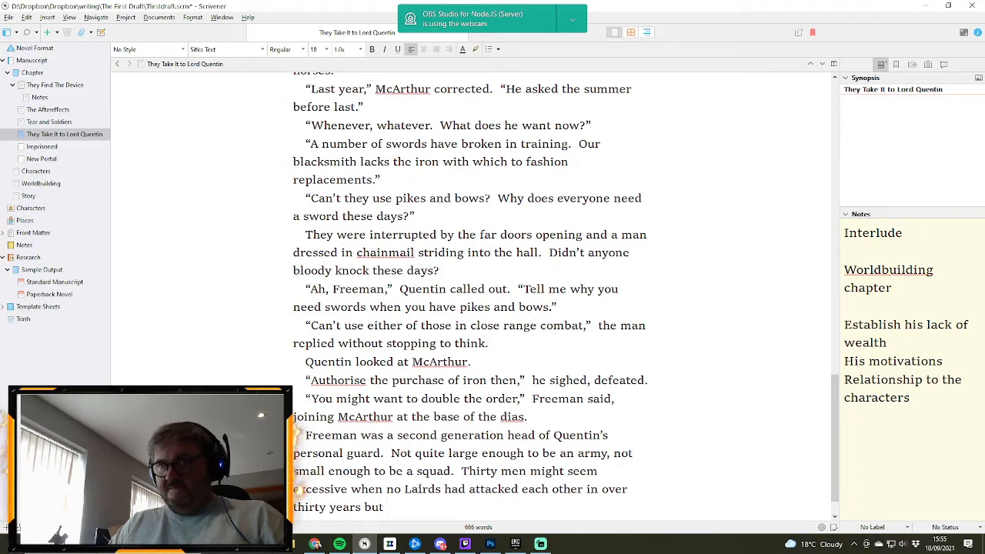
{"action": "type", "text": " you never "}
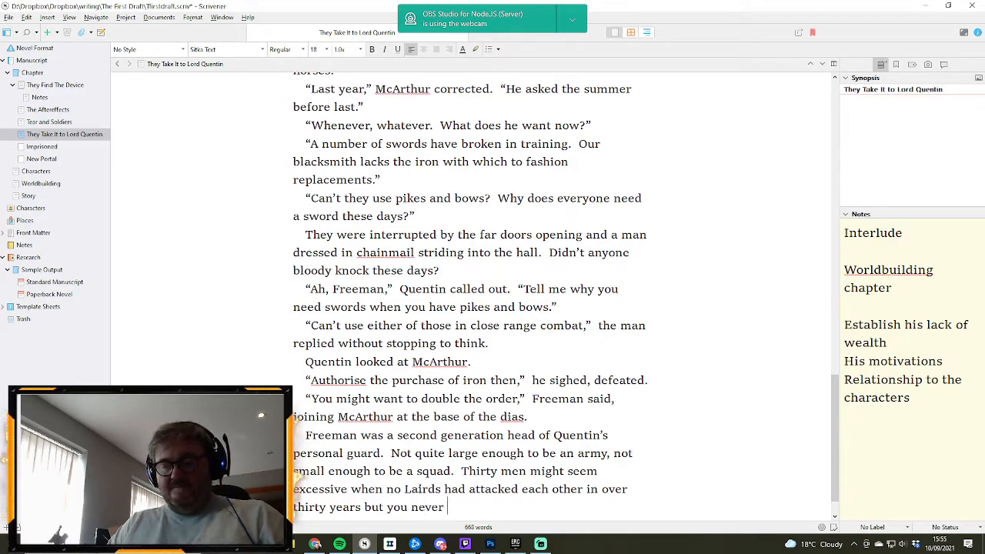
{"action": "type", "text": "knew when"}
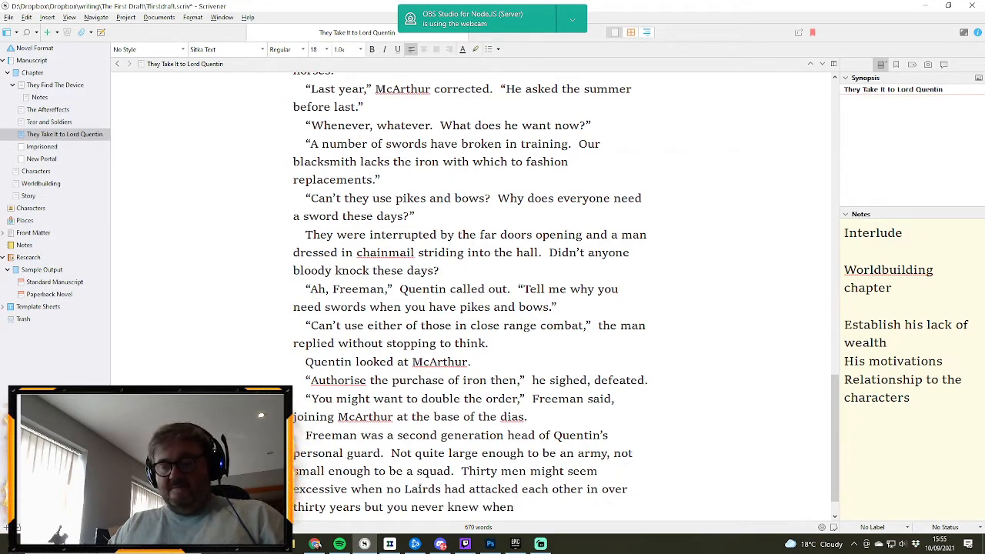
{"action": "type", "text": " the uneasy"}
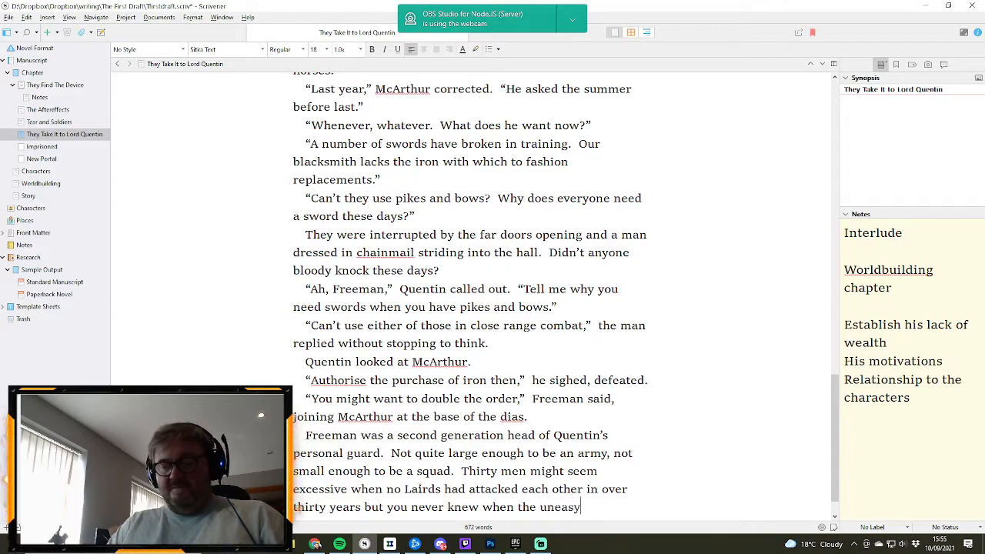
{"action": "type", "text": " peace might "}
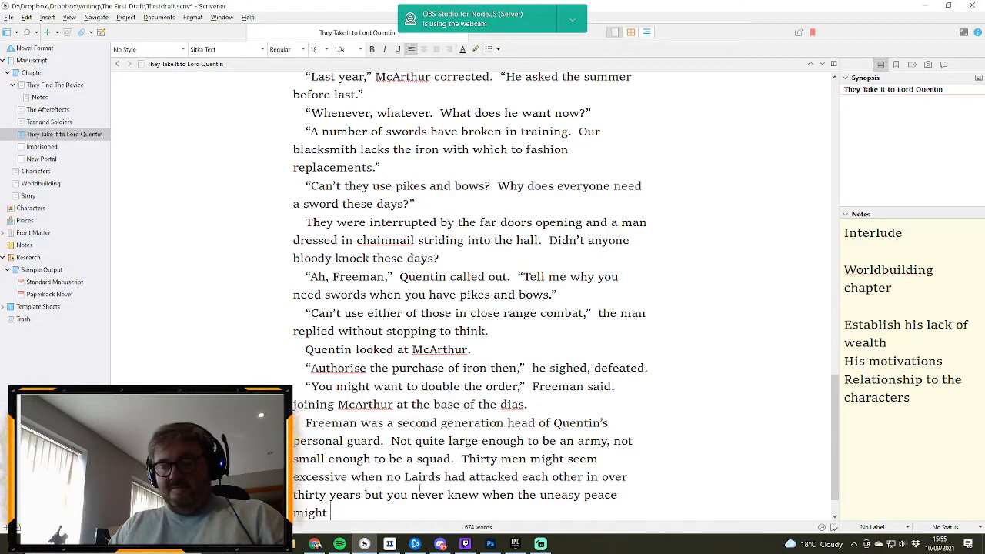
{"action": "type", "text": "break,"}
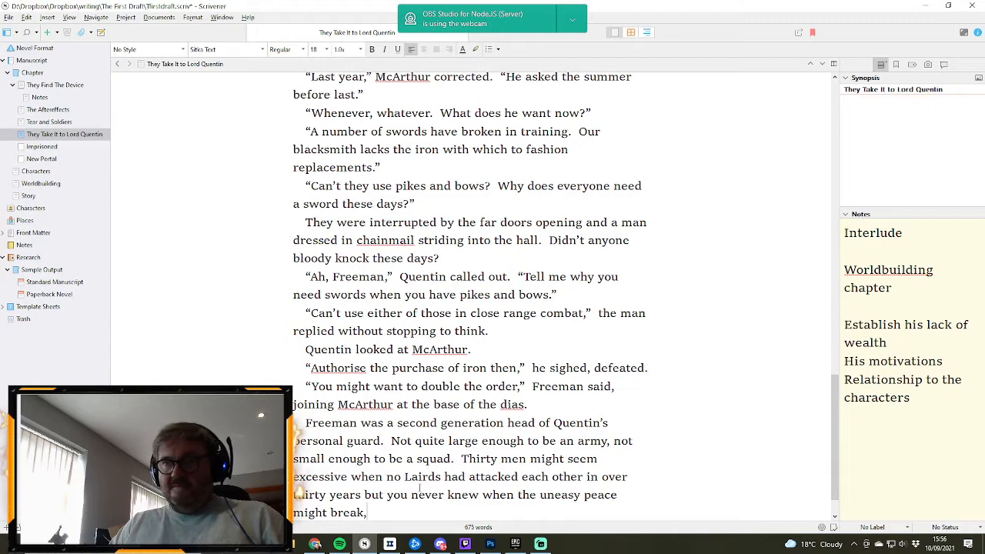
{"action": "type", "text": " espocc"}
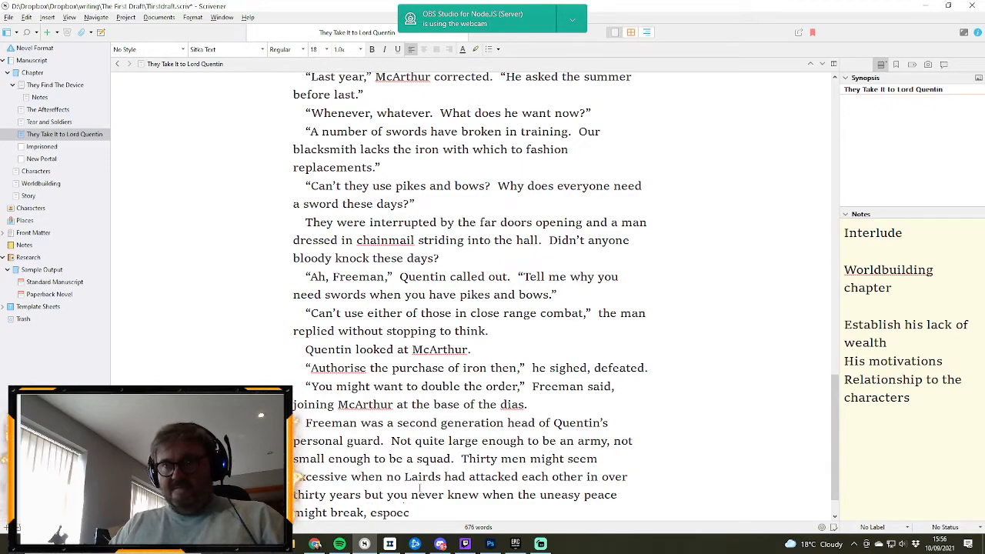
- Finish the “Thirty men” sentence with “especially after a bad summer.” following “might break,”
{"action": "key", "text": "BackSpace"}
{"action": "key", "text": "BackSpace"}
{"action": "key", "text": "BackSpace"}
{"action": "type", "text": "e"}
{"action": "type", "text": "ci"}
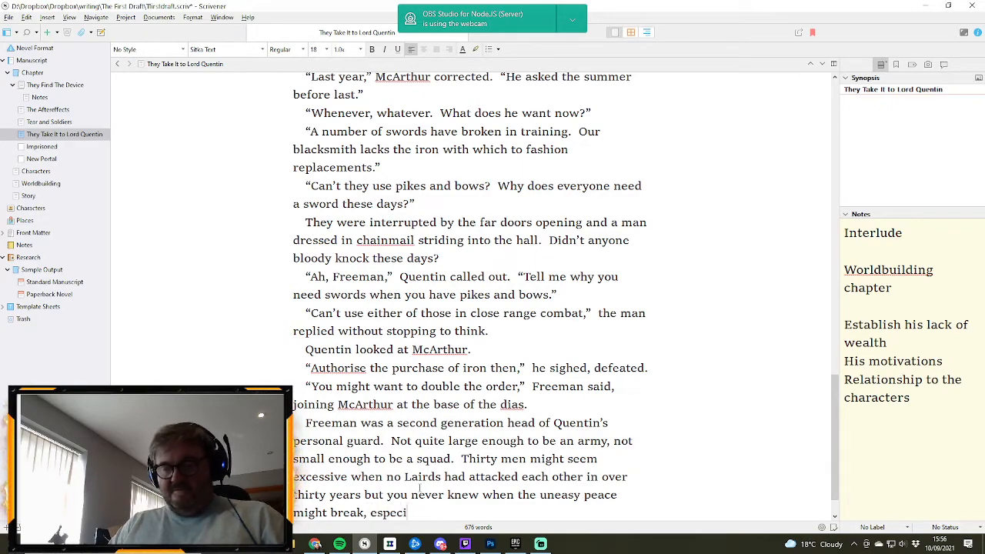
{"action": "type", "text": "ally after a "}
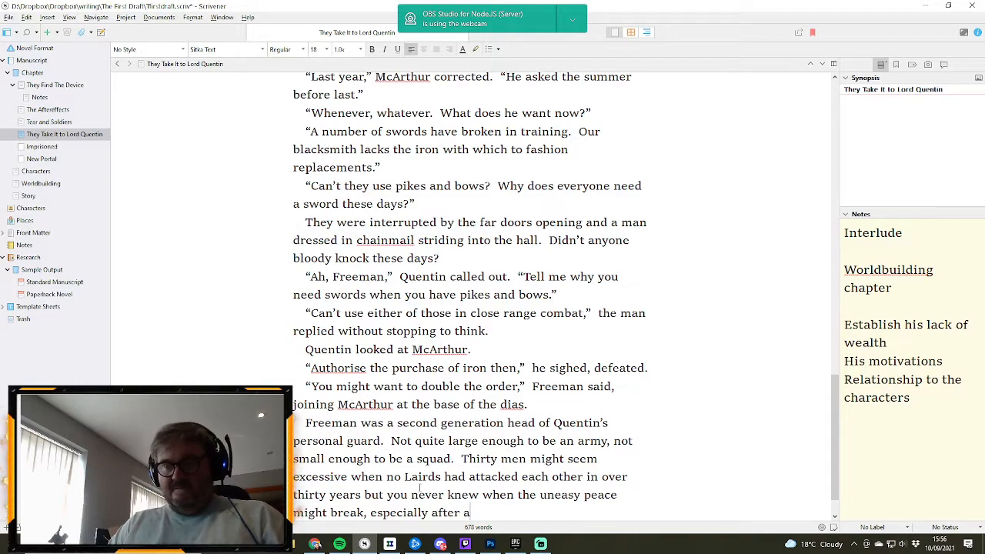
{"action": "type", "text": "bad summer"}
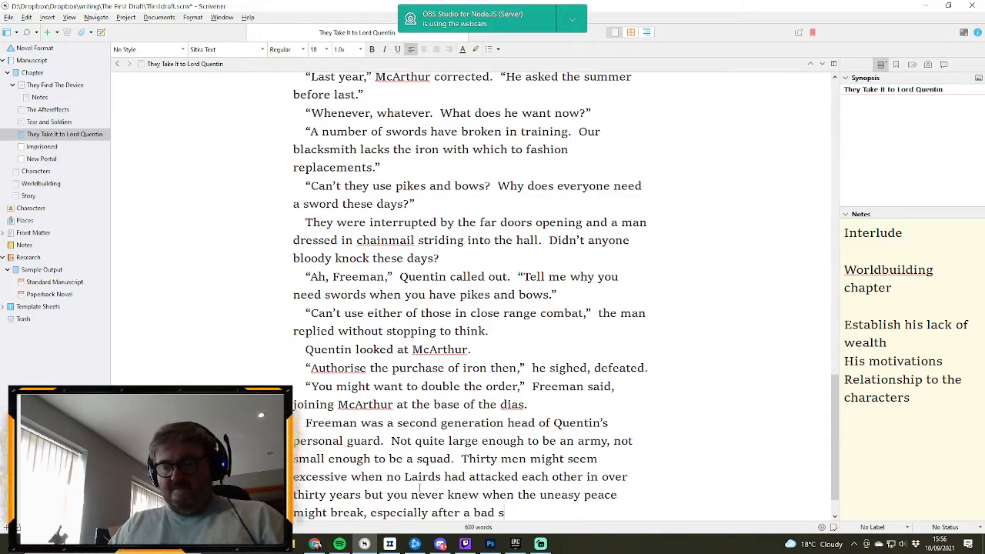
{"action": "type", "text": "."}
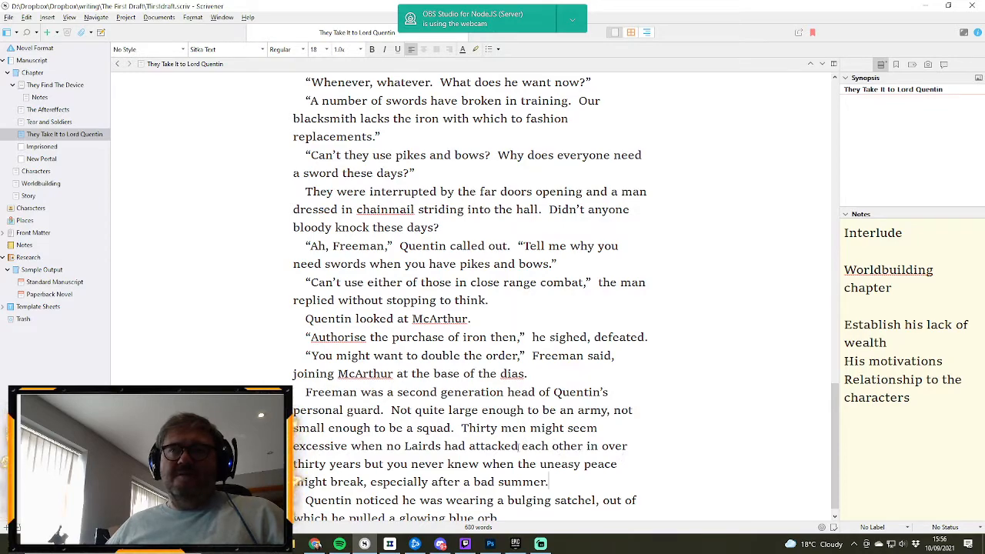
- Insert “of the Clanlands” after “no Lairds” in Freeman’s paragraph, with Clanlands capitalised
{"action": "left_click", "coordinate": [440, 445]}
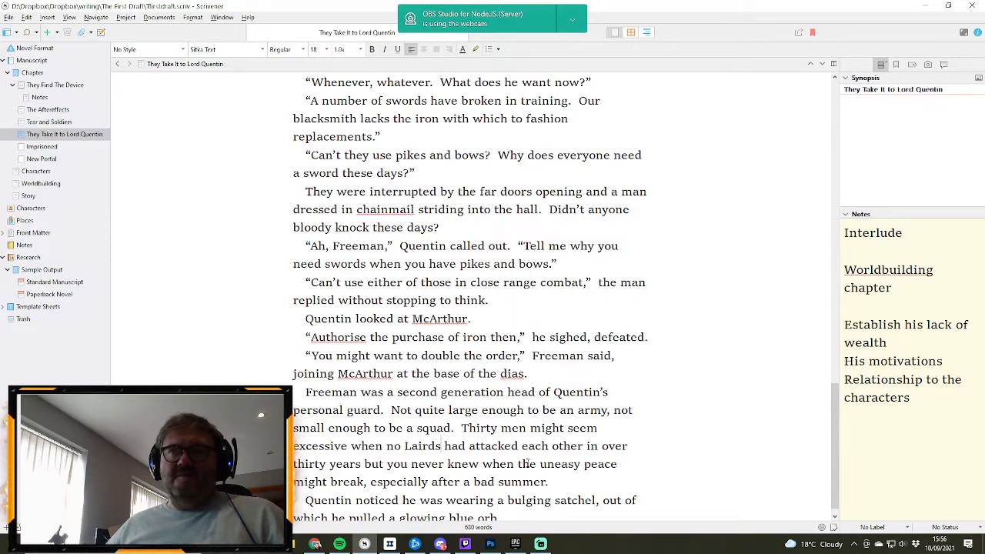
{"action": "type", "text": "of the clan"}
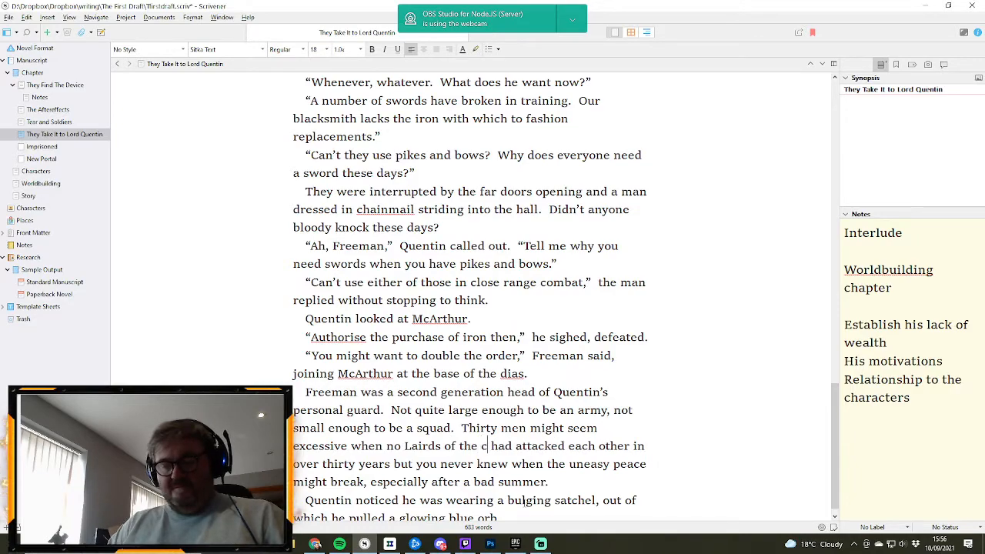
{"action": "type", "text": "lands"}
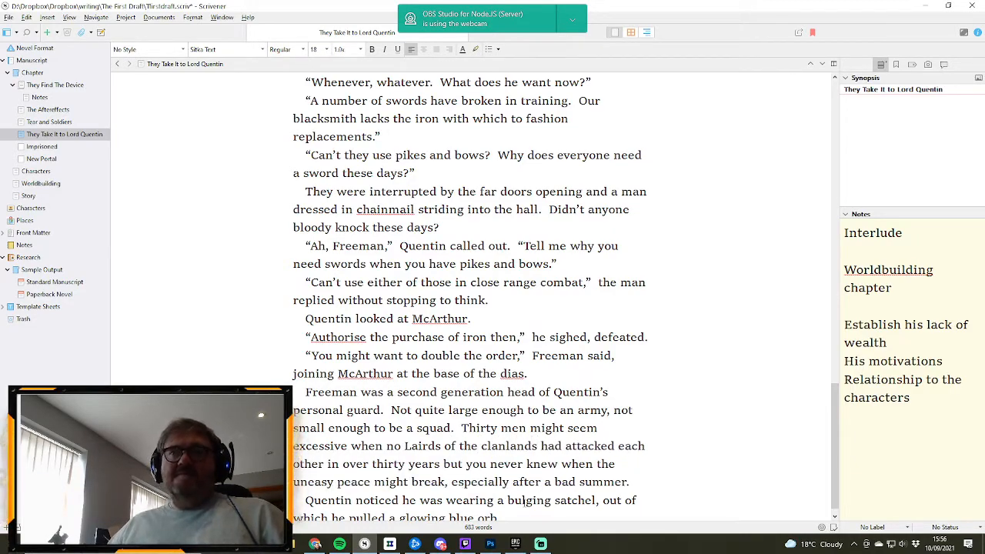
{"action": "left_click", "coordinate": [488, 447]}
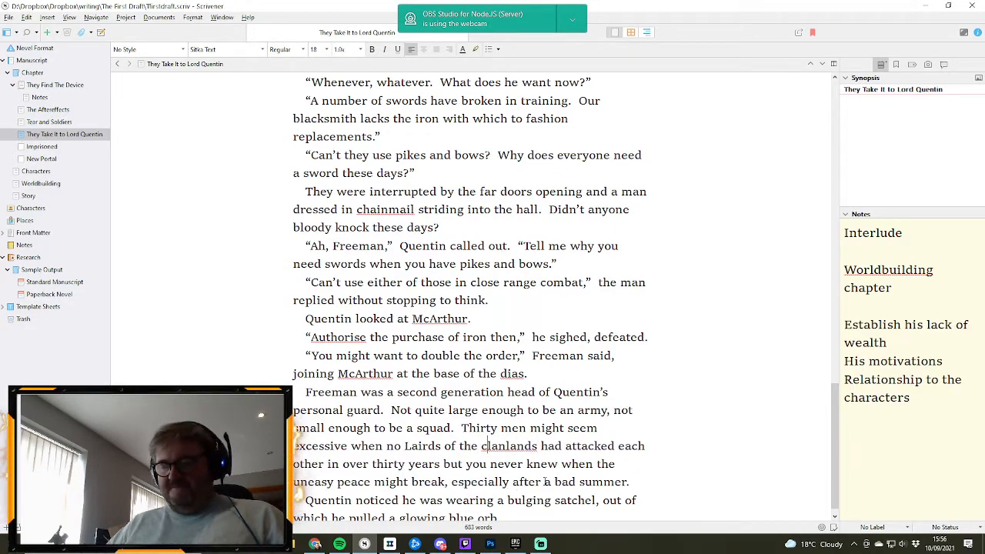
{"action": "key", "text": "BackSpace"}
{"action": "type", "text": "C"}
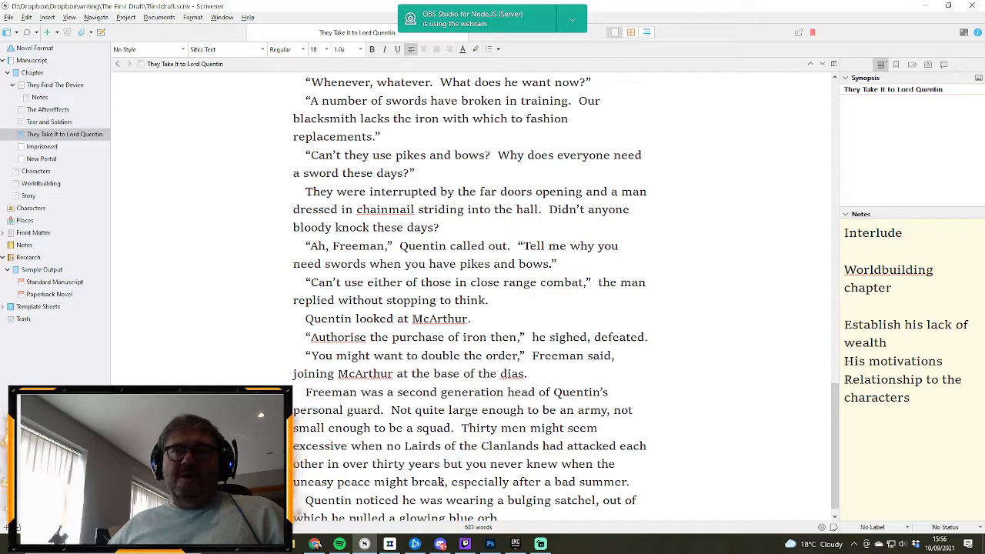
- Repunctuate the “Thirty men” sentence with a semicolon after “might break” and a comma after “thirty years”
{"action": "left_click", "coordinate": [448, 483]}
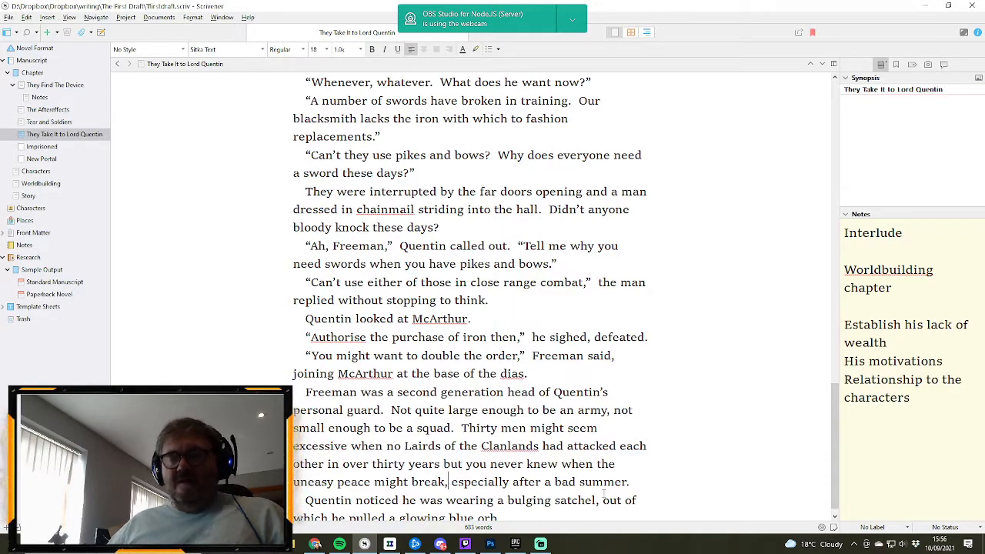
{"action": "key", "text": "BackSpace"}
{"action": "type", "text": ";"}
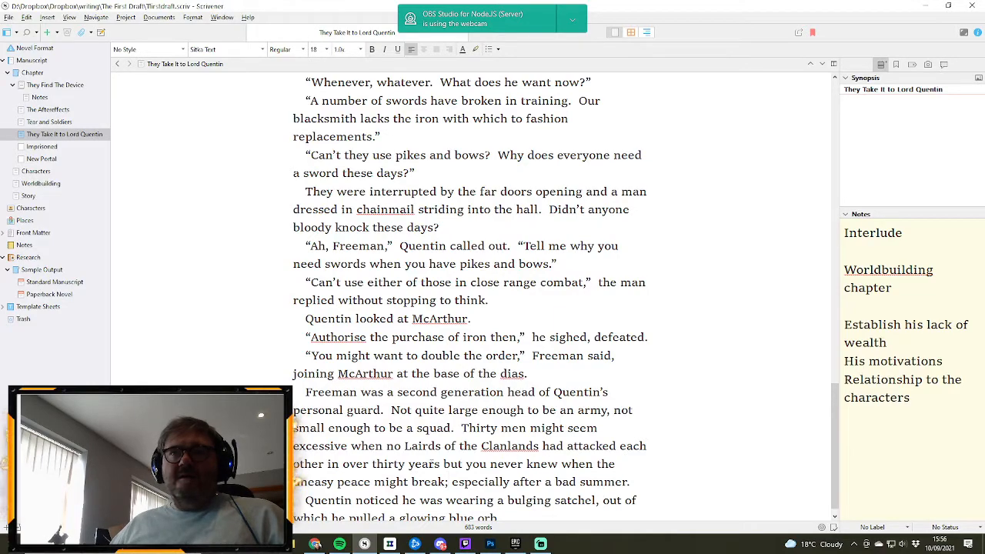
{"action": "left_click", "coordinate": [441, 464]}
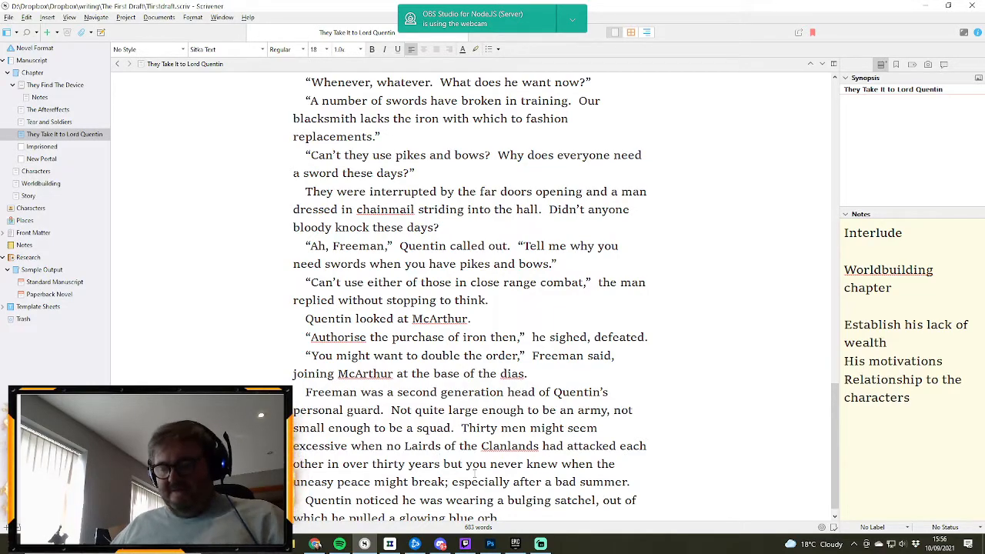
{"action": "type", "text": ","}
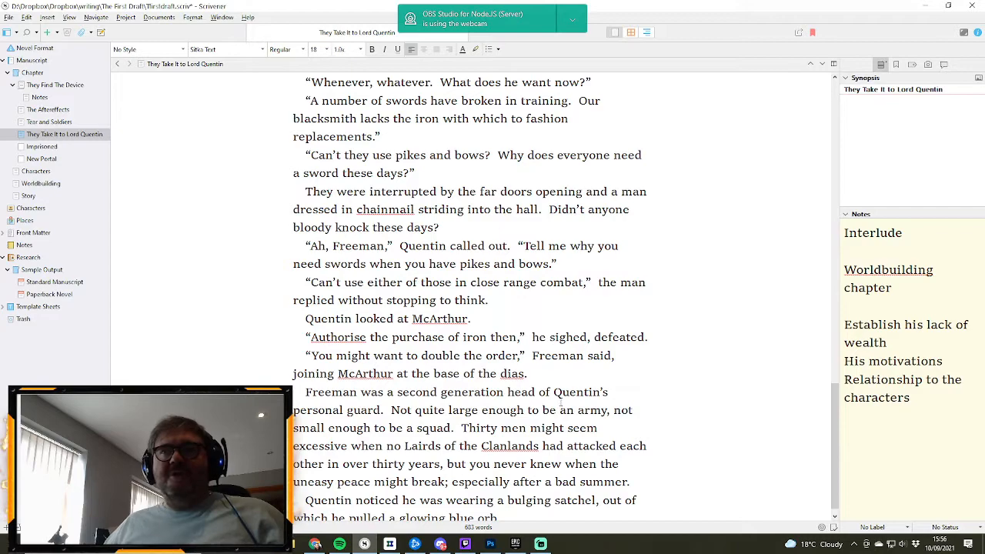
{"action": "scroll", "coordinate": [561, 403], "scroll_direction": "down", "scroll_amount": 1}
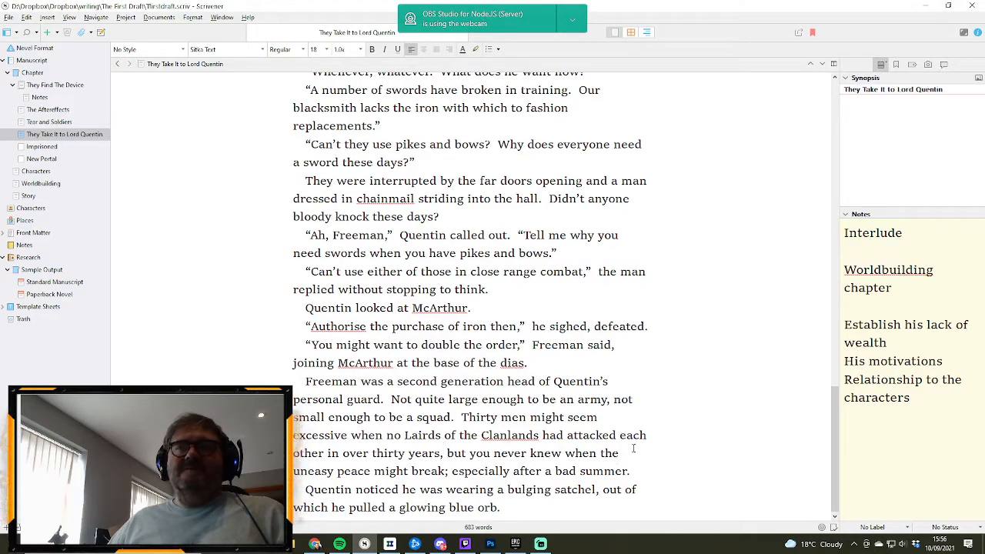
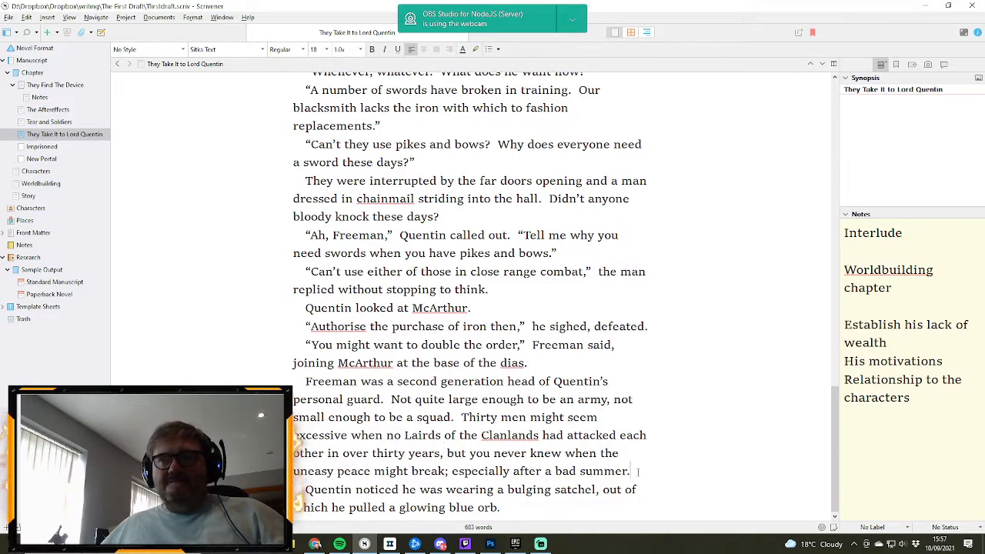
- Start a new paragraph after “especially after a bad summer.” with “He was a similar age to Quentin,”
{"action": "key", "text": "Return"}
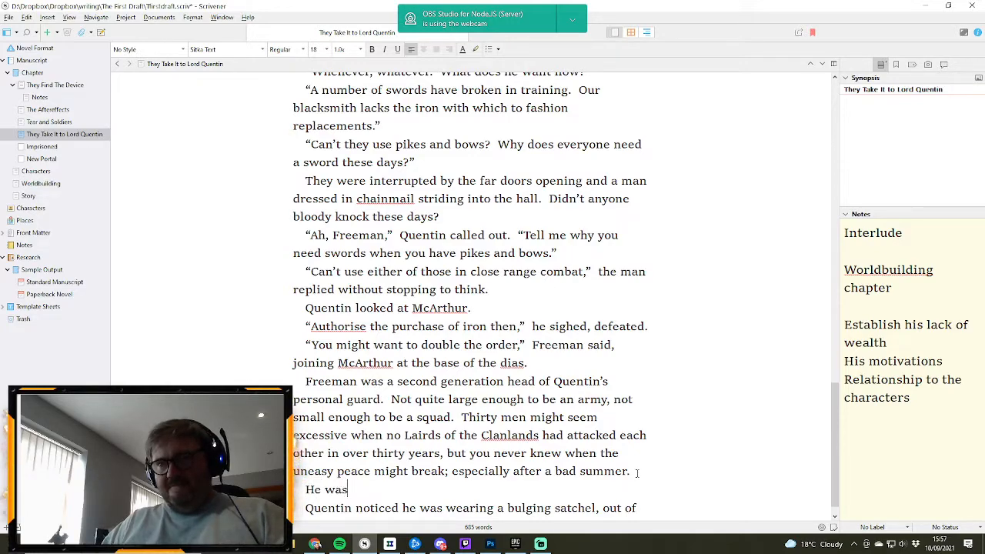
{"action": "type", "text": "He was a simia"}
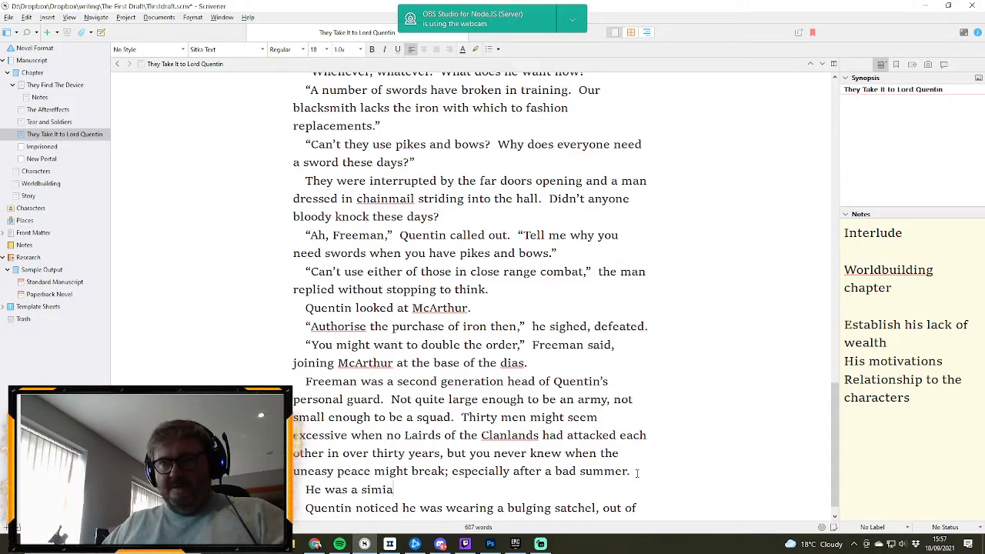
{"action": "key", "text": "BackSpace"}
{"action": "type", "text": "lar age to"}
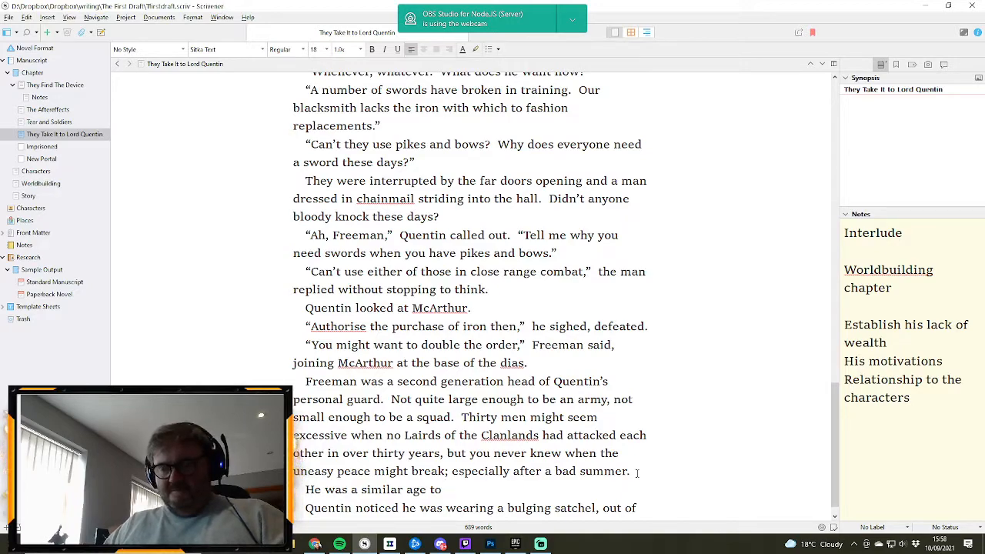
{"action": "type", "text": " Quentin"}
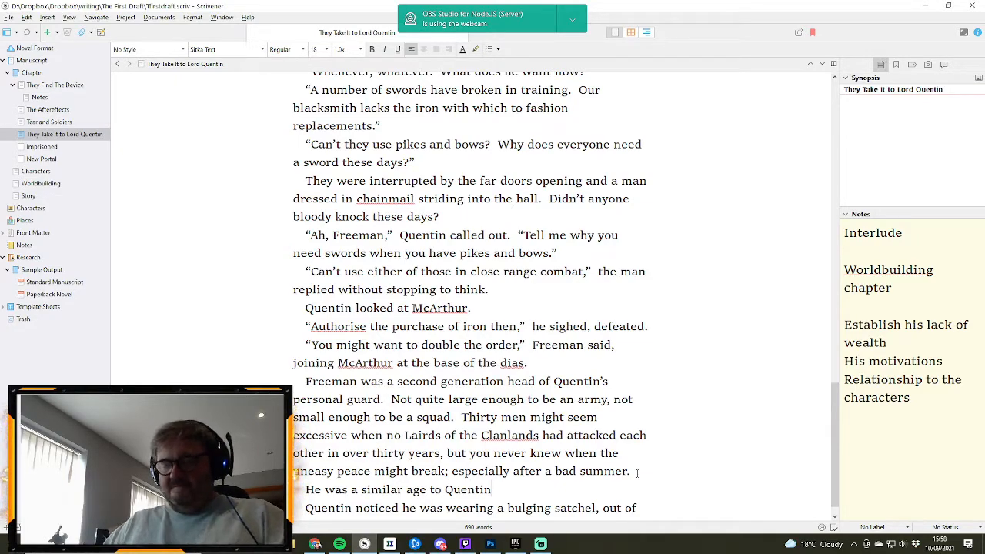
{"action": "type", "text": ", but "}
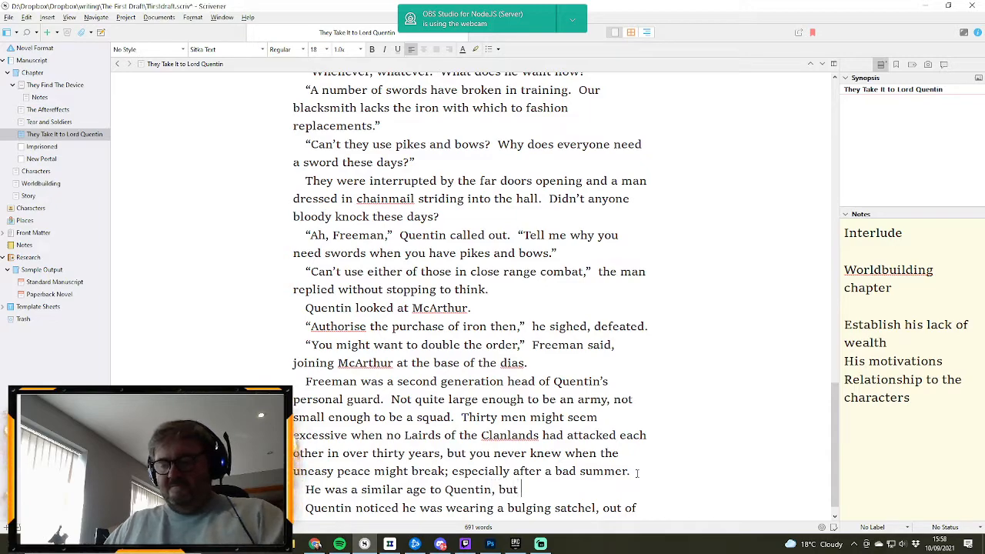
{"action": "type", "text": "unlike"}
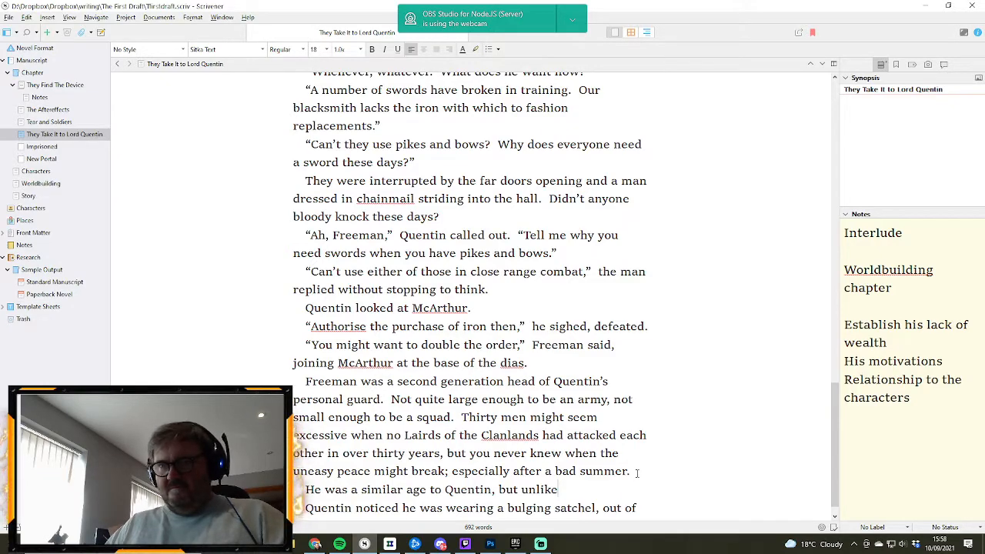
{"action": "type", "text": " him ha"}
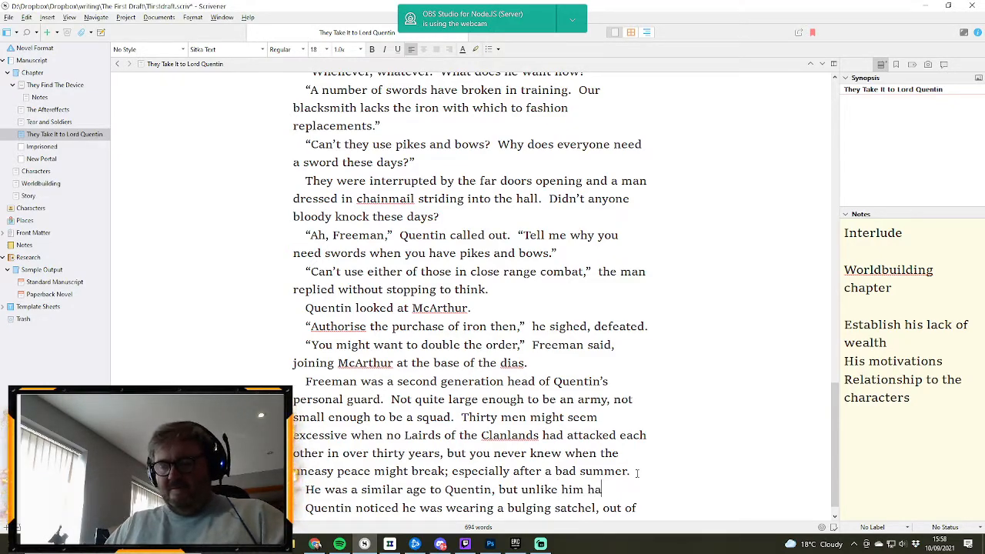
{"action": "type", "text": "d crop"}
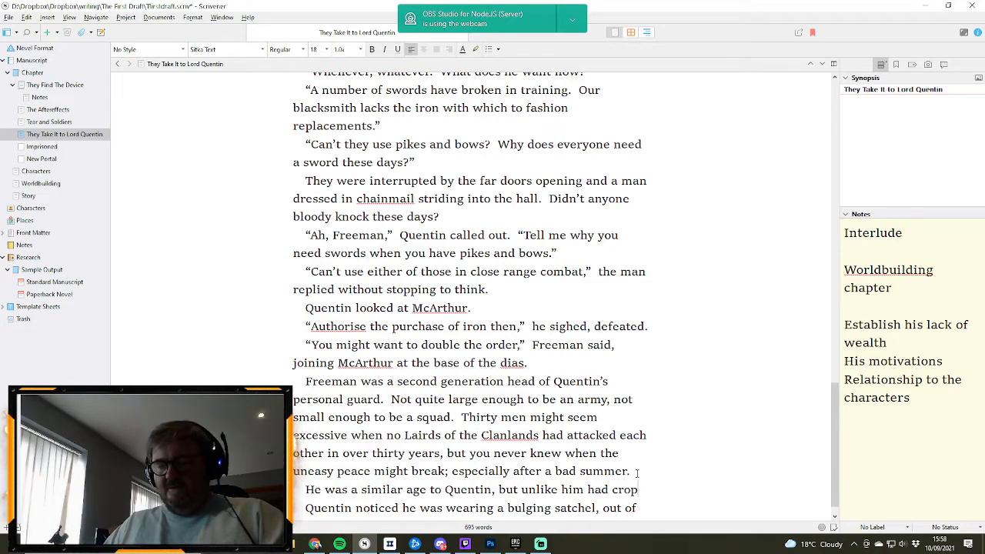
{"action": "type", "text": "ped his"}
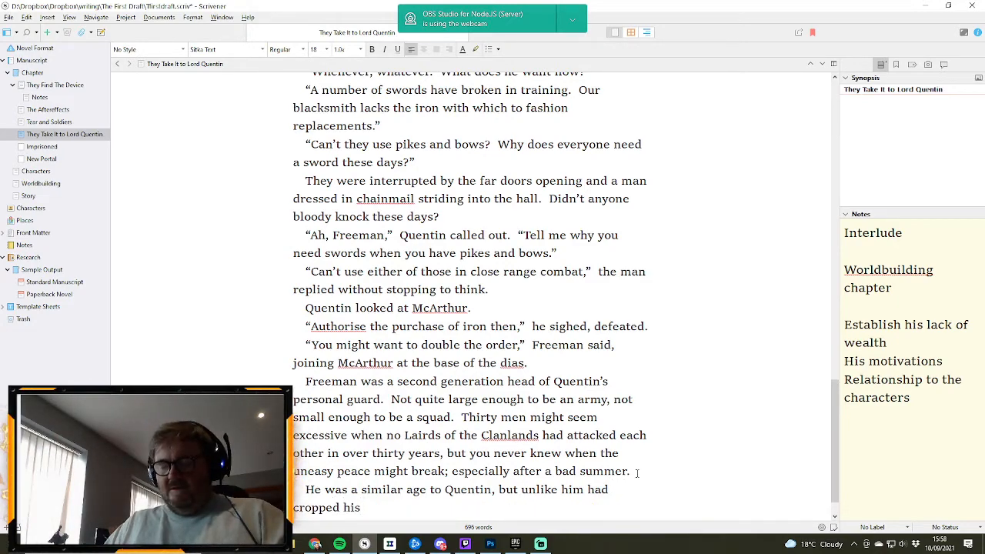
{"action": "type", "text": " grey "}
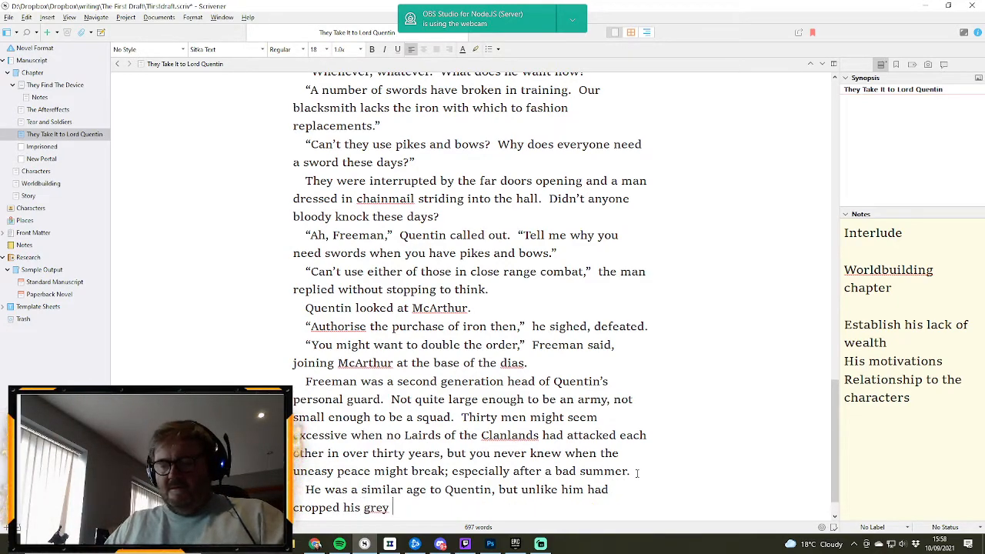
{"action": "type", "text": "beard and "}
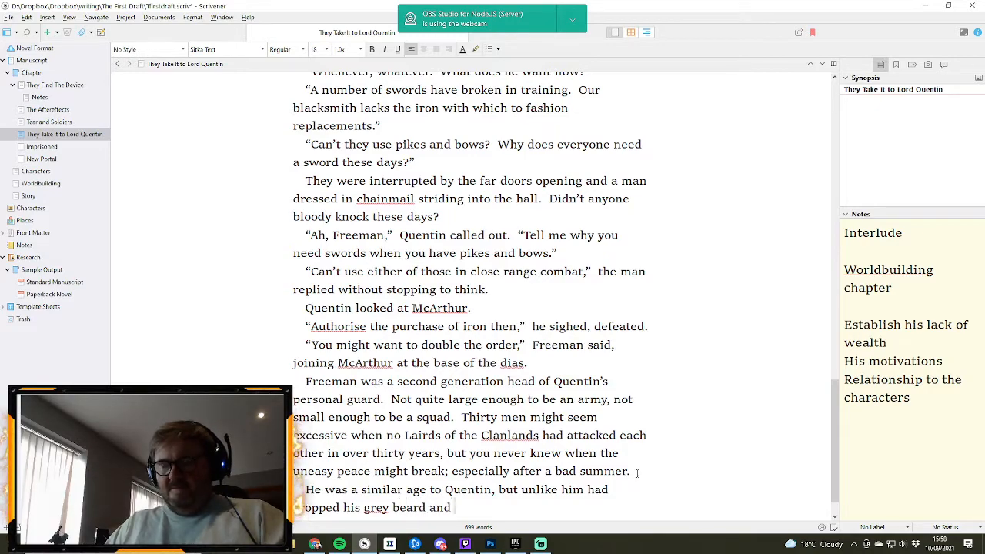
{"action": "type", "text": "haoir"}
- Finish the “similar age” sentence with “but unlike him had cropped his grey beard and hair close to his head.”
{"action": "key", "text": "BackSpace"}
{"action": "key", "text": "BackSpace"}
{"action": "key", "text": "BackSpace"}
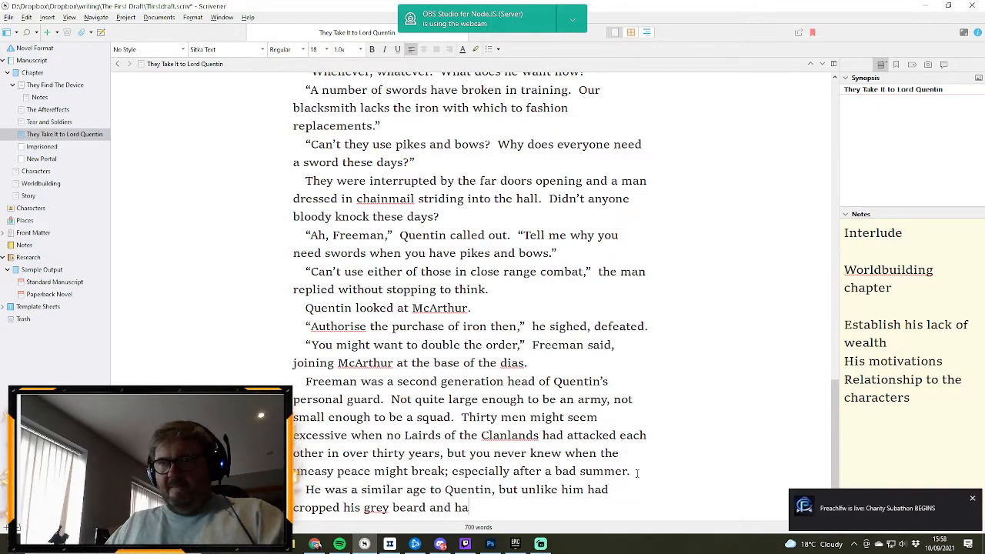
{"action": "type", "text": "ir"}
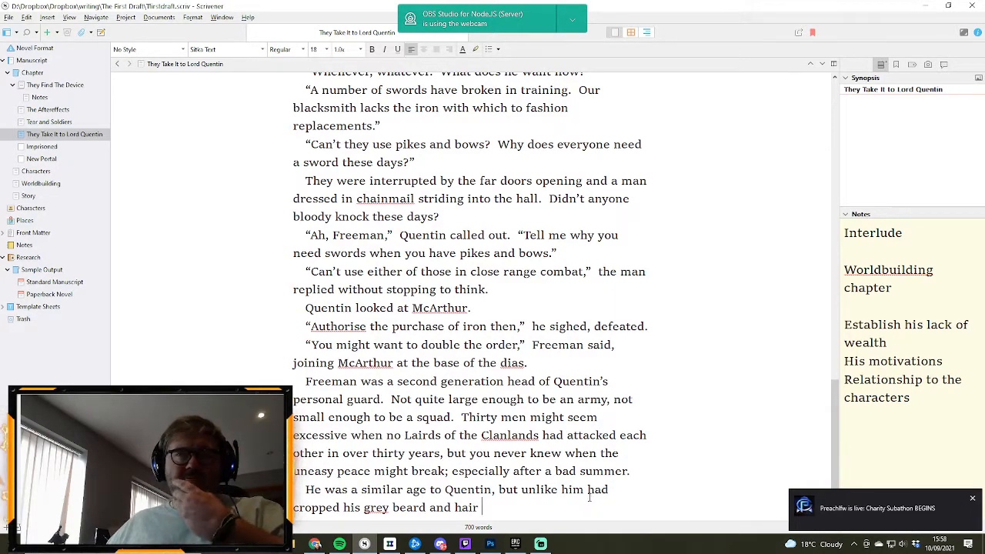
{"action": "type", "text": " close "}
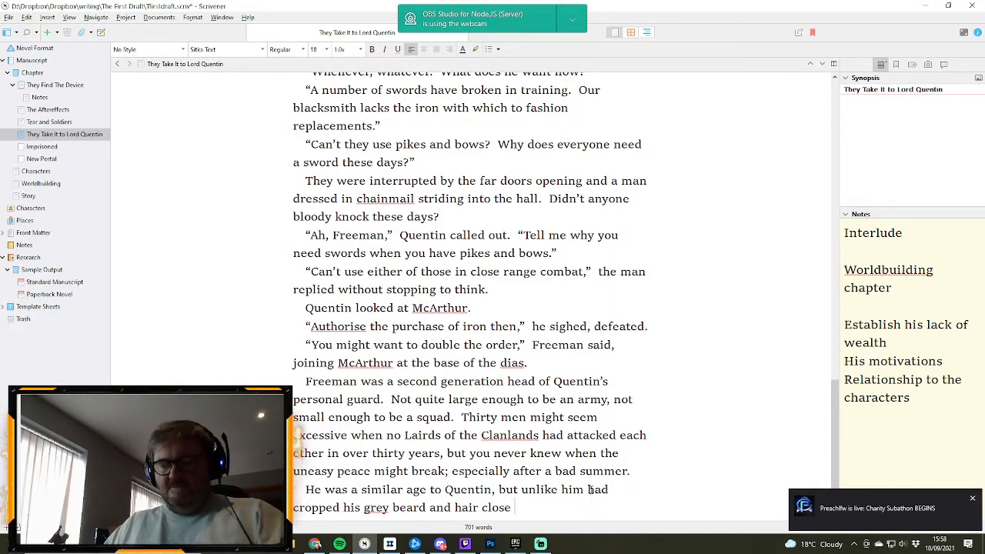
{"action": "type", "text": "to his head"}
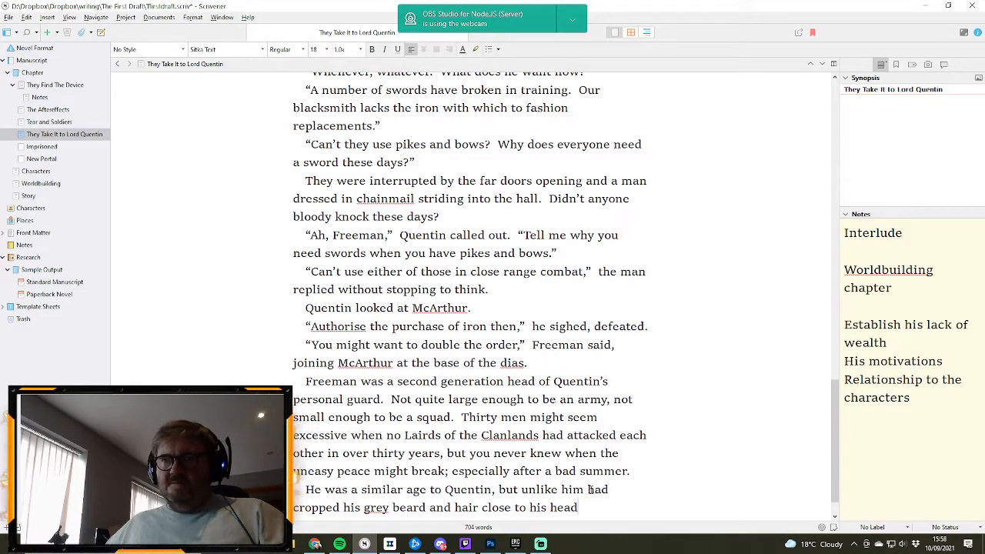
{"action": "type", "text": "."}
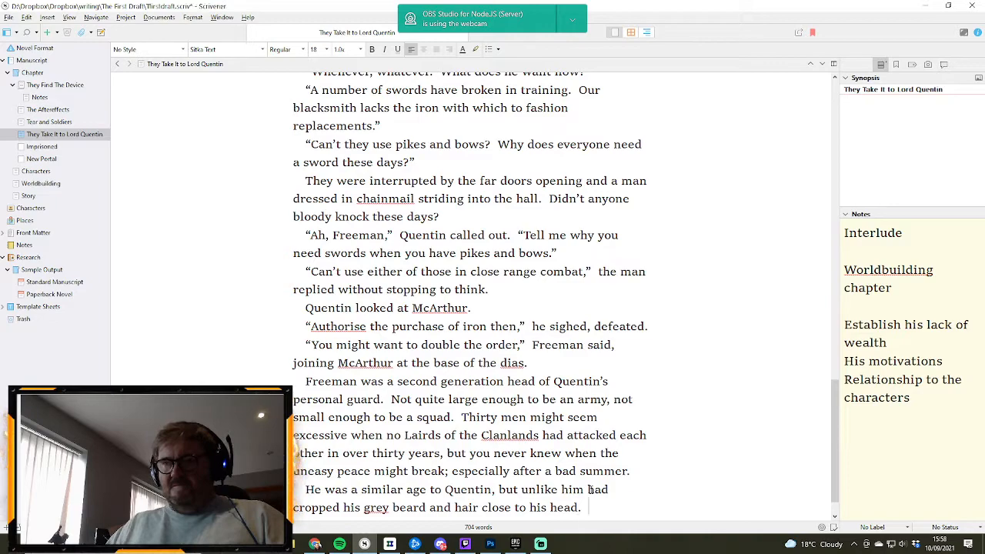
- Start a new paragraph below Freeman's description with the quoted dialogue “Less for an enemy to tug on”
{"action": "key", "text": "Return"}
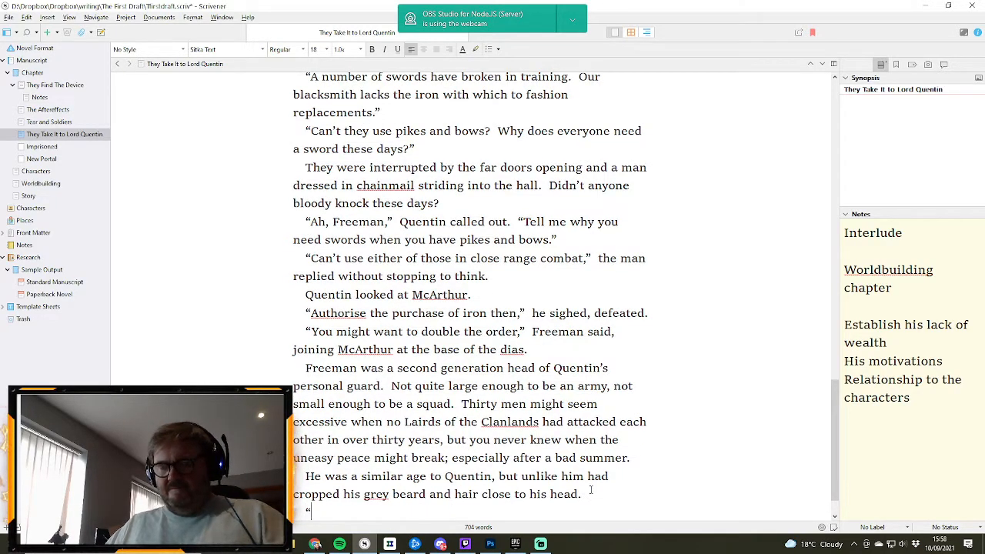
{"action": "type", "text": "“Less for an enh"}
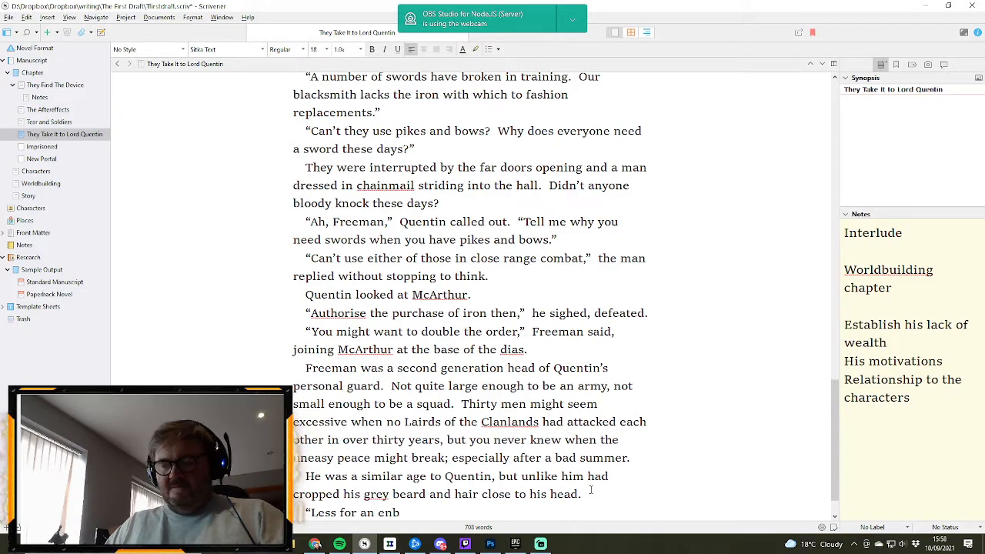
{"action": "key", "text": "BackSpace"}
{"action": "type", "text": "enn"}
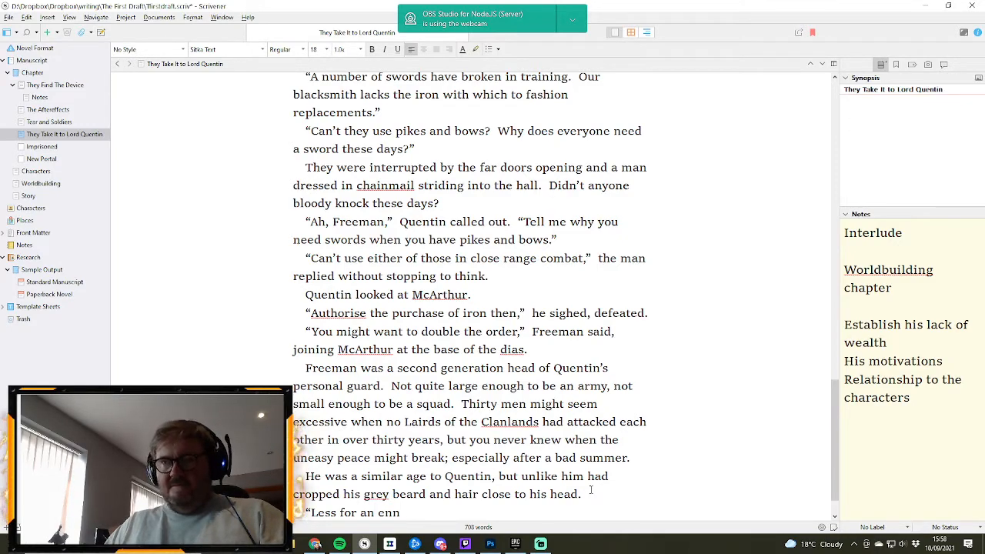
{"action": "key", "text": "BackSpace"}
{"action": "type", "text": "emy to ti"}
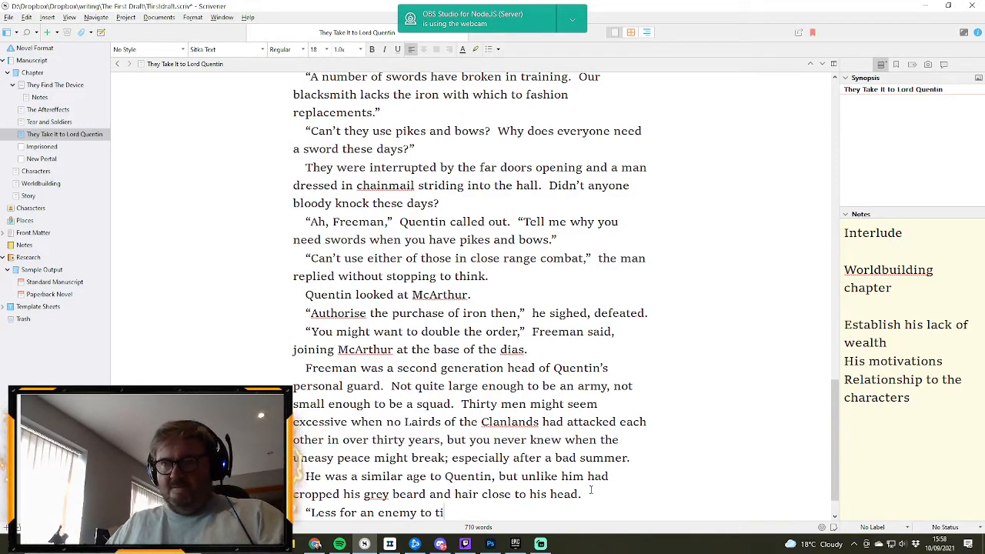
{"action": "key", "text": "BackSpace"}
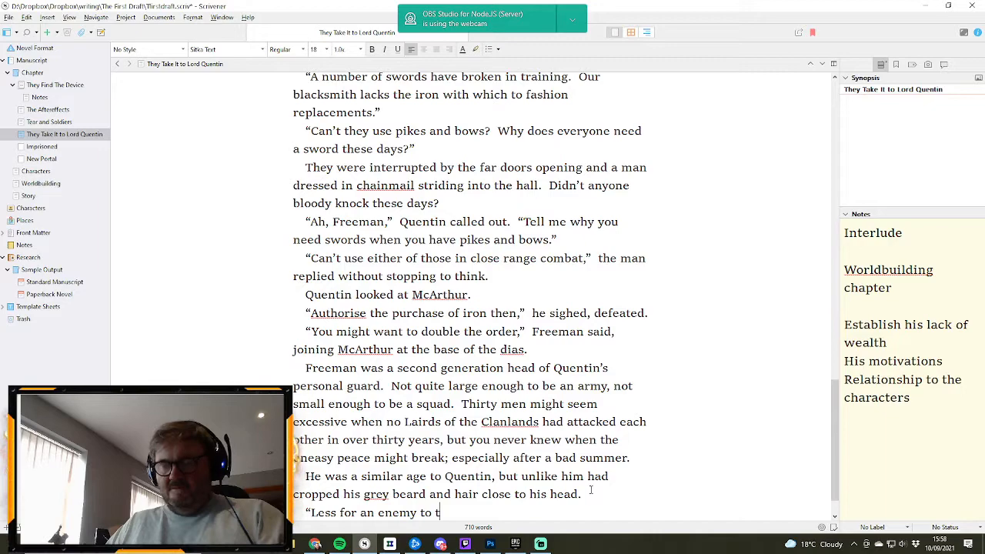
{"action": "type", "text": "ug on<\" h"}
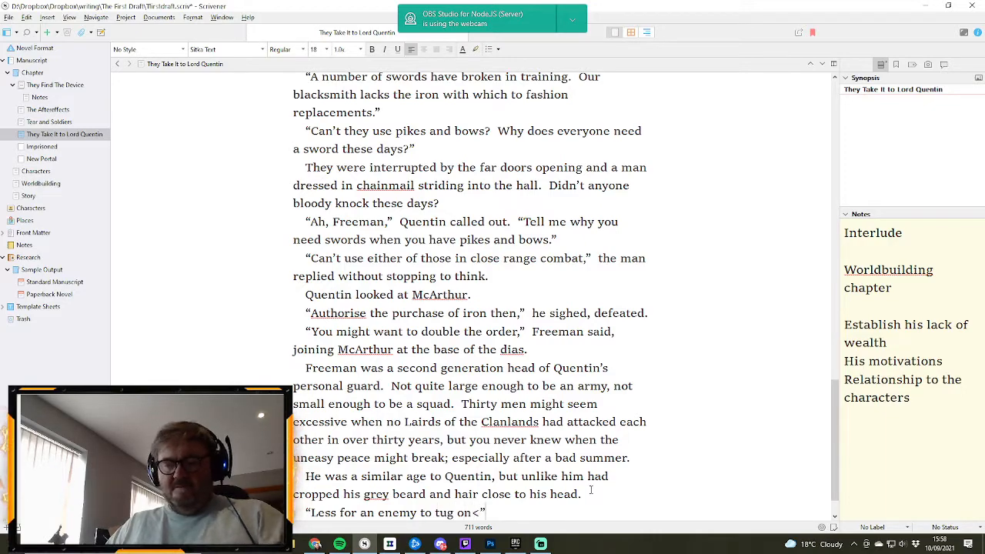
{"action": "type", "text": "e said when"}
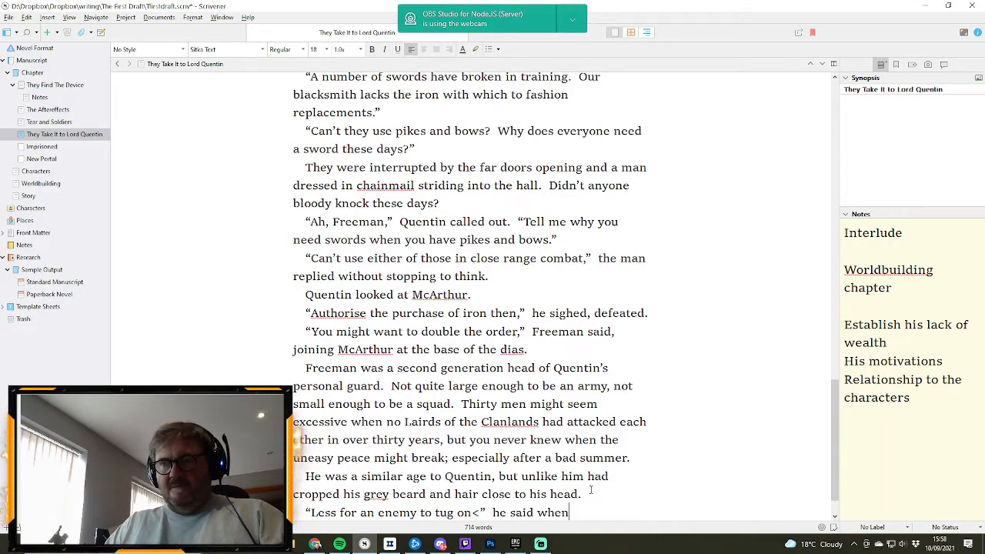
{"action": "type", "text": " Quentin"}
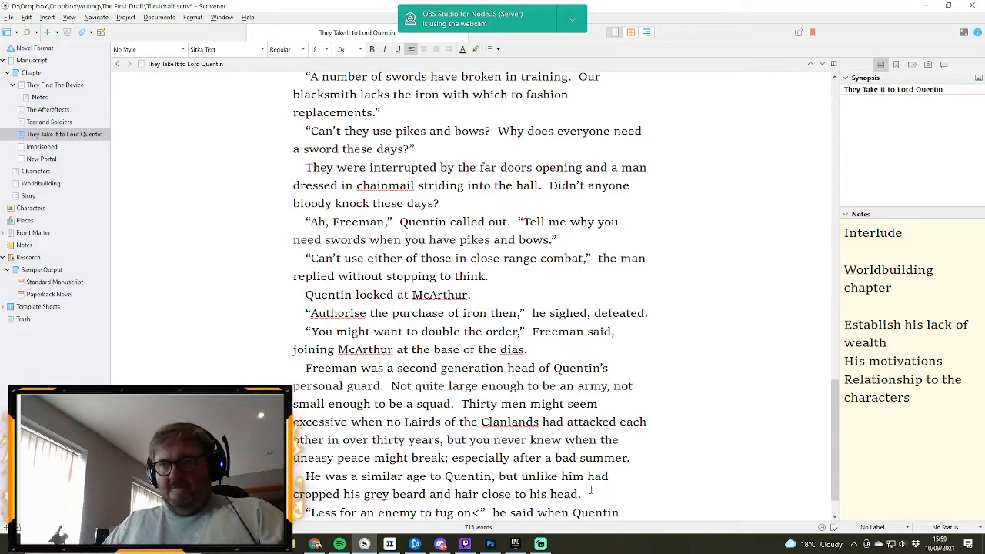
{"action": "type", "text": " asked him"}
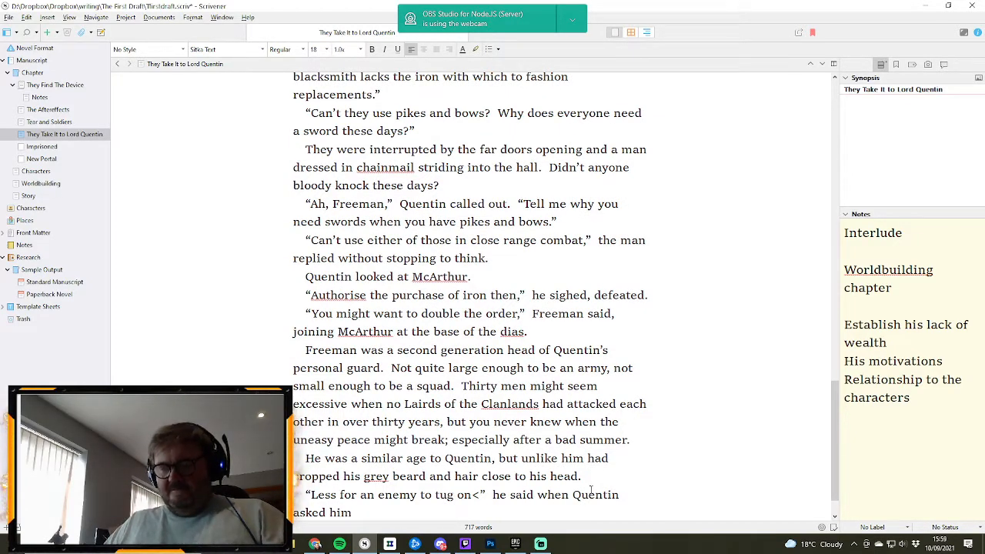
{"action": "type", "text": "."}
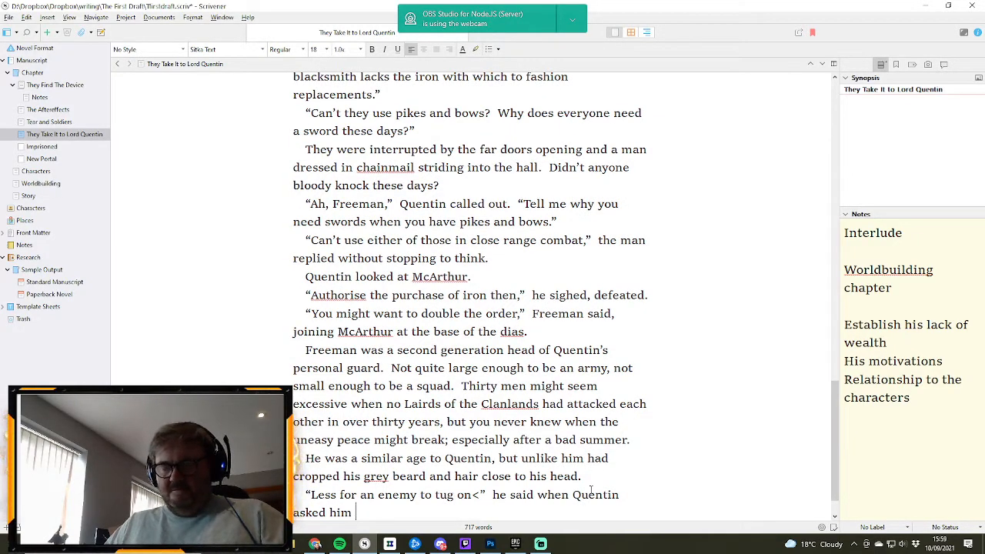
{"action": "type", "text": "one time."}
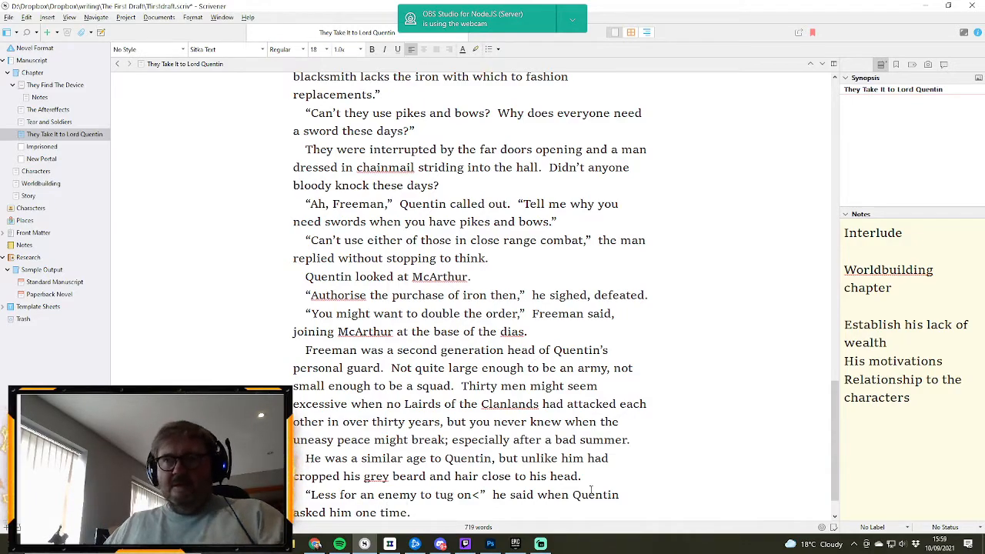
- Replace the stray “<” after “tug on” with a comma
{"action": "left_click", "coordinate": [478, 495]}
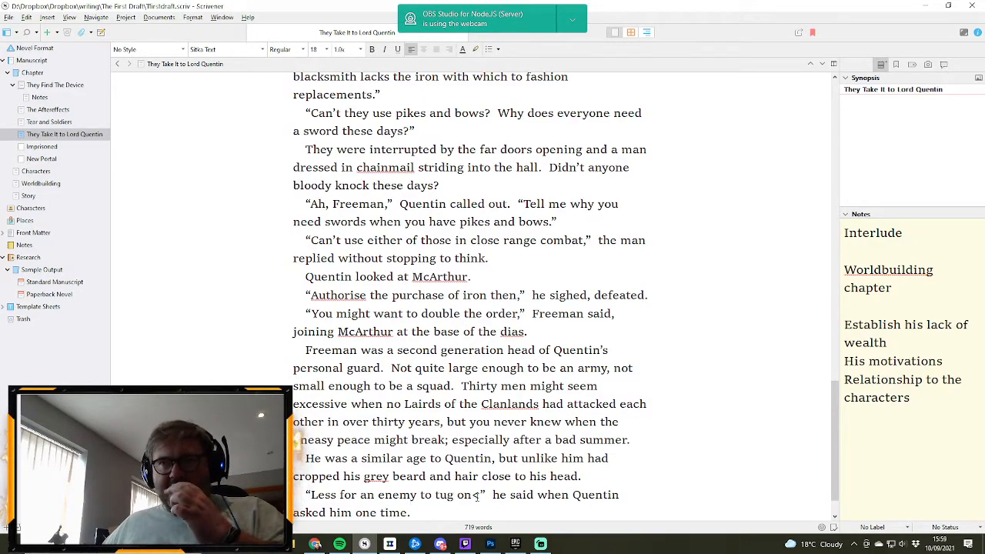
{"action": "key", "text": "BackSpace"}
{"action": "type", "text": ","}
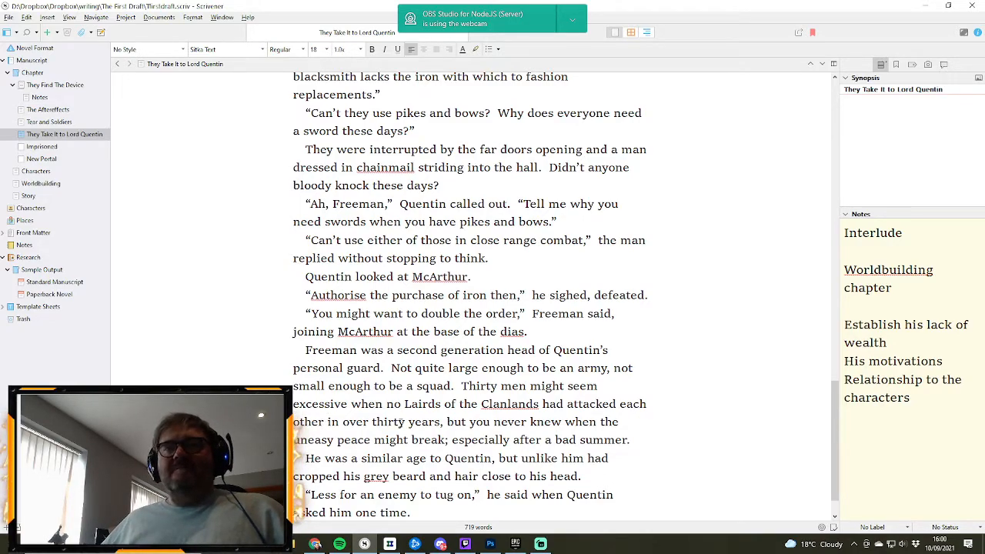
- Start a new paragraph after the glowing blue orb sentence with “McArthur took several steps back, and”
{"action": "scroll", "coordinate": [401, 423], "scroll_direction": "down", "scroll_amount": 1}
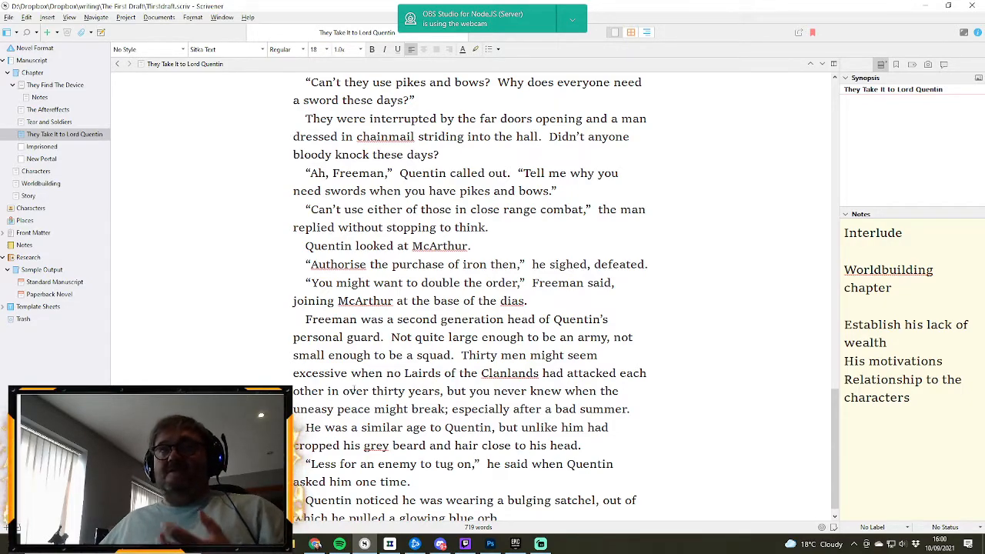
{"action": "scroll", "coordinate": [394, 423], "scroll_direction": "down", "scroll_amount": 1}
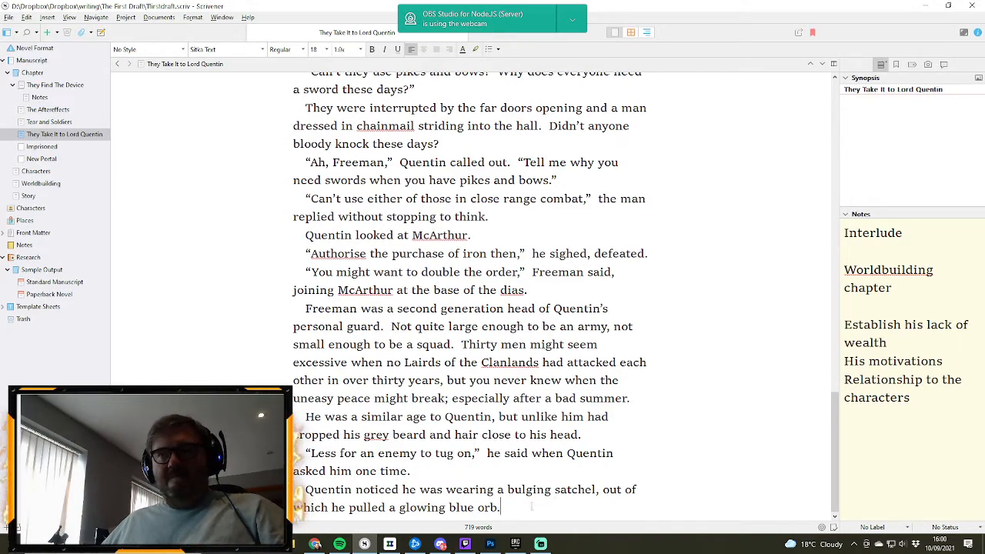
{"action": "key", "text": "Return"}
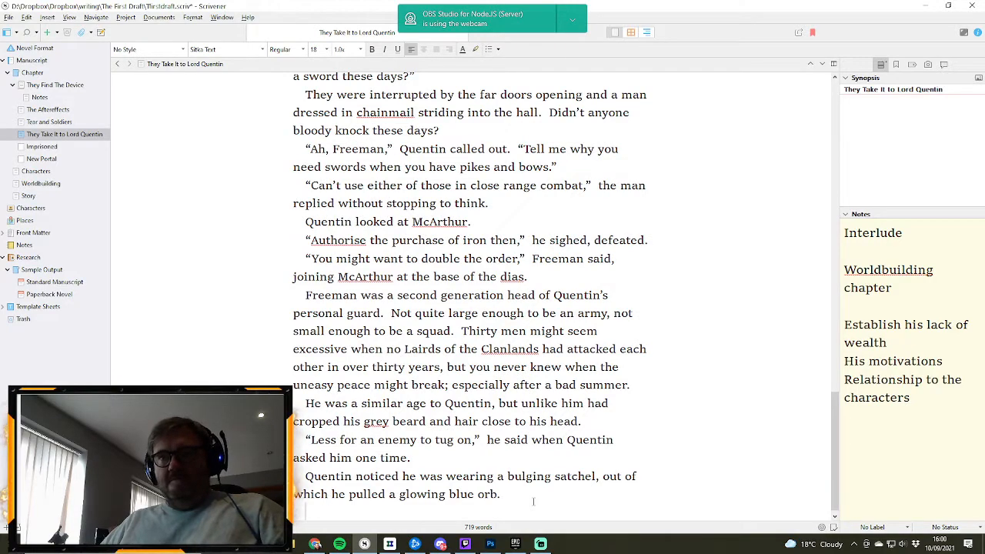
{"action": "type", "text": "Th"}
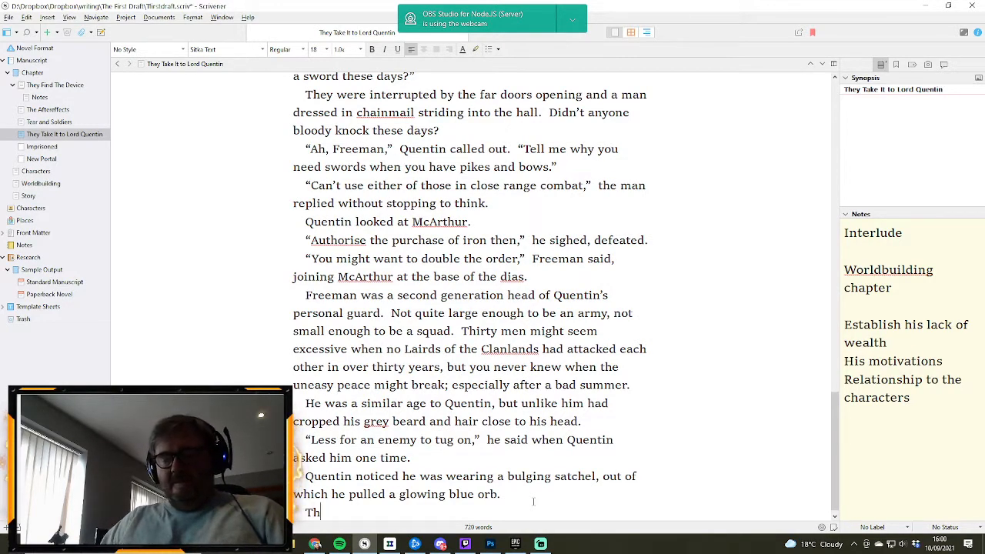
{"action": "type", "text": "Mc"}
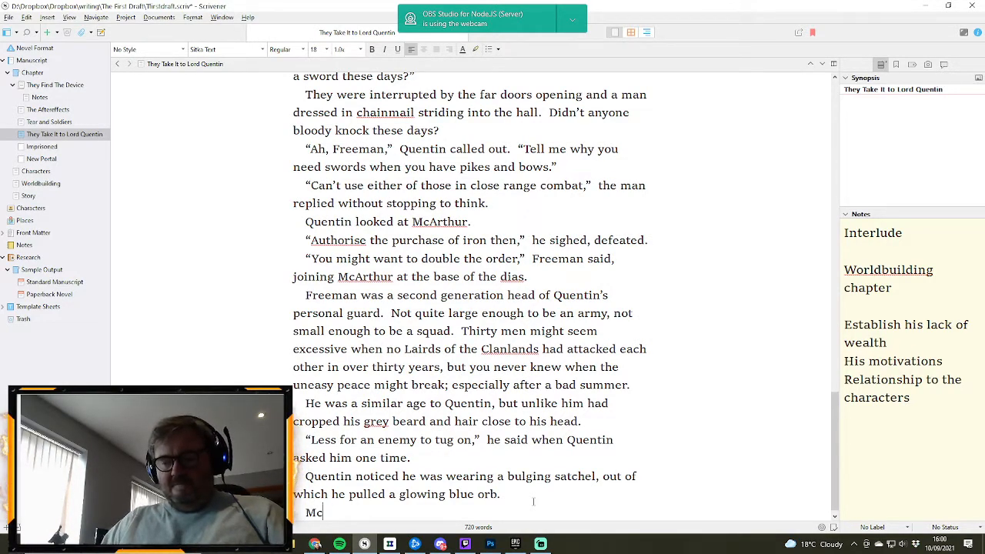
{"action": "type", "text": "Arthur too"}
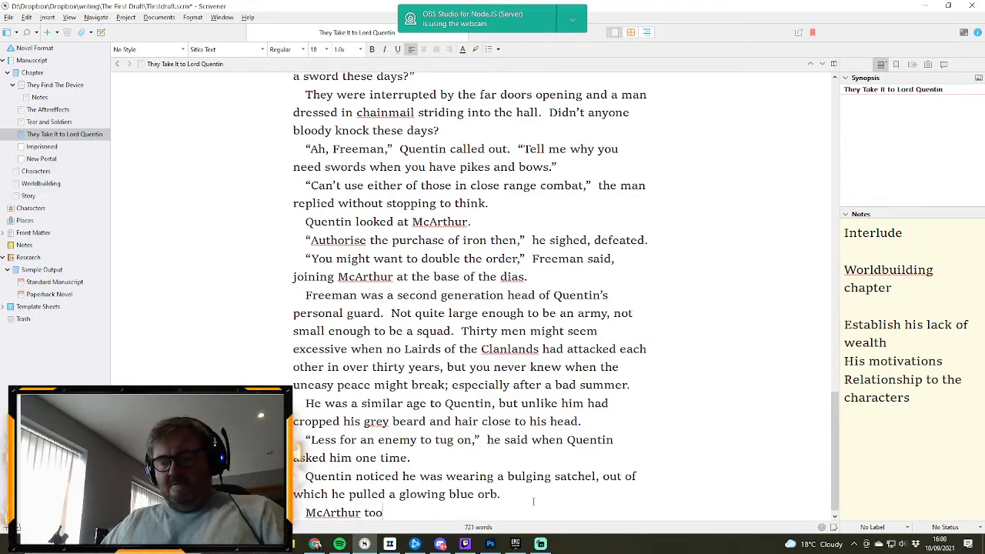
{"action": "type", "text": "k several"}
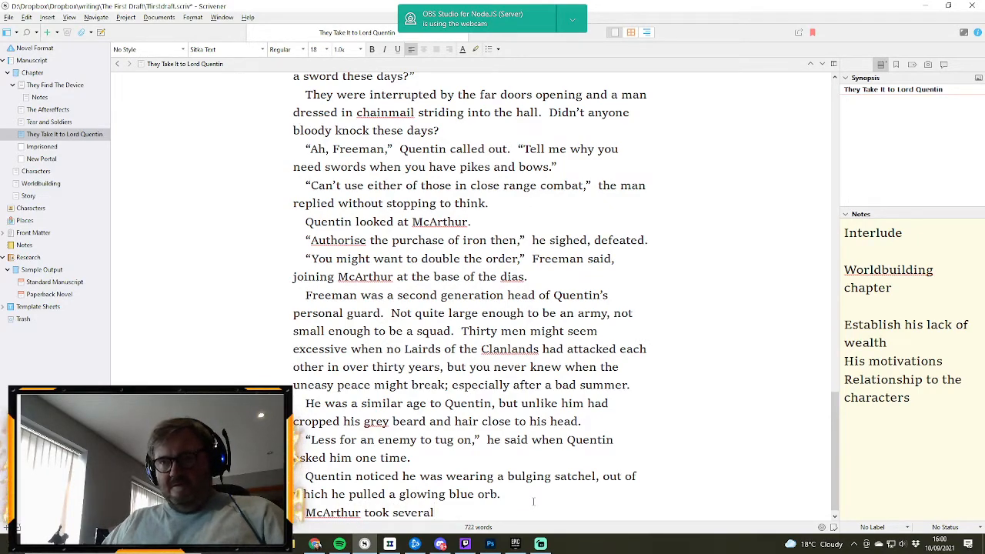
{"action": "type", "text": " steps bac"}
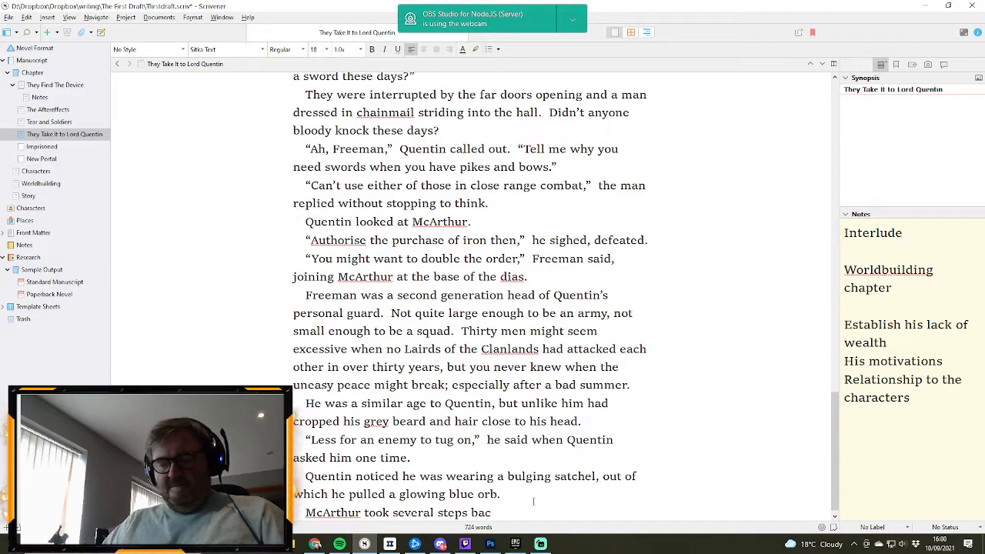
{"action": "type", "text": "k, and"}
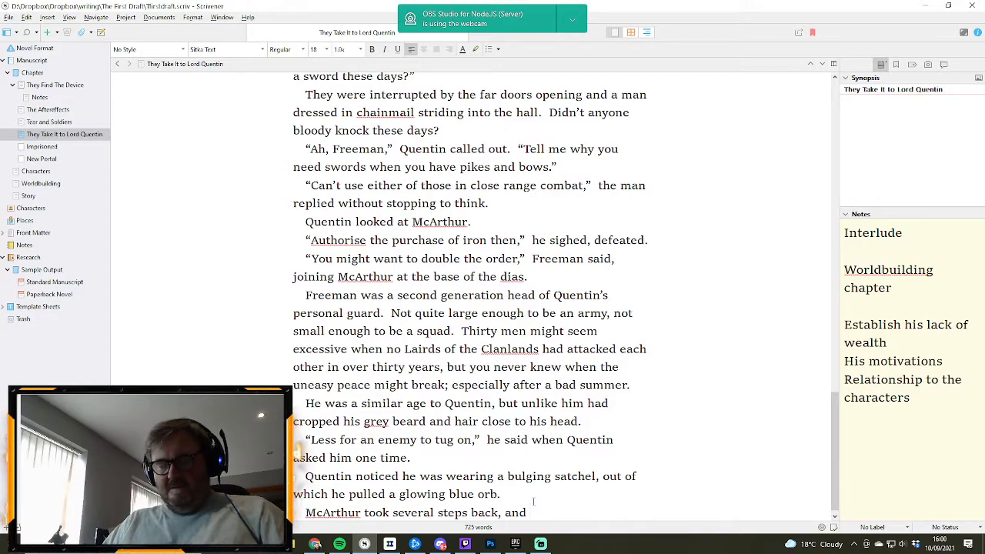
- Finish the McArthur sentence with “even Quentin sat up straight in his chair.”, correcting the misplaced space in “up straight”
{"action": "type", "text": "even Quent"}
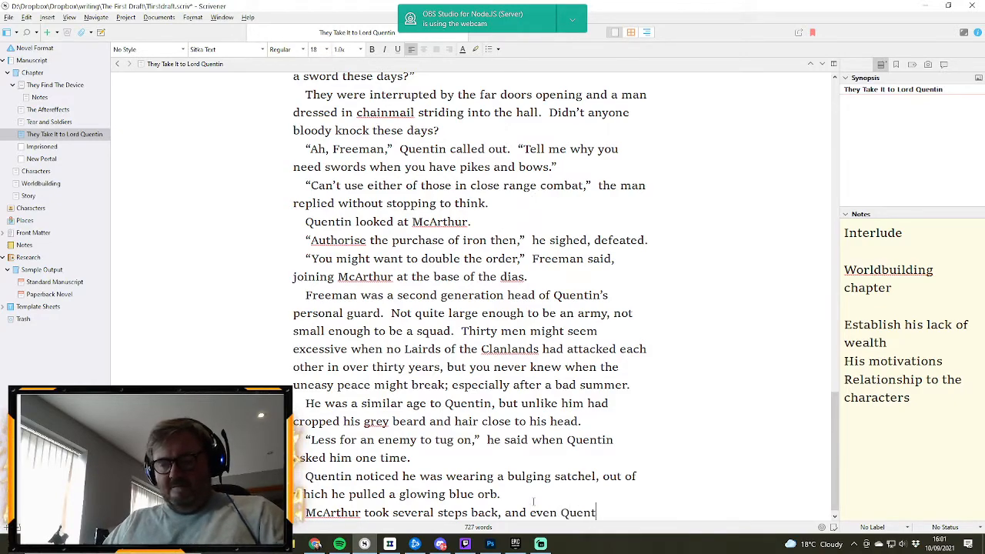
{"action": "type", "text": "in sat u"}
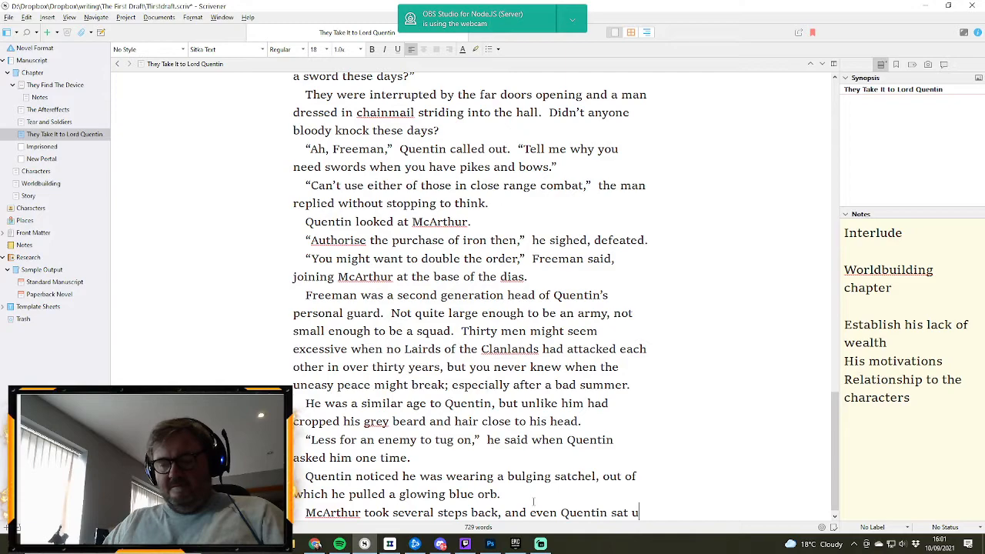
{"action": "type", "text": "ps traight "}
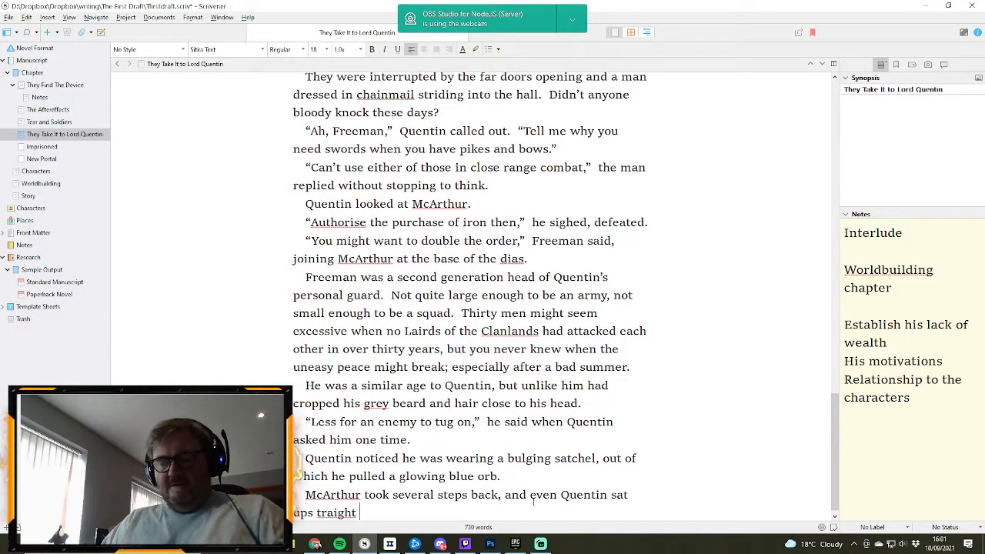
{"action": "type", "text": "in his chair."}
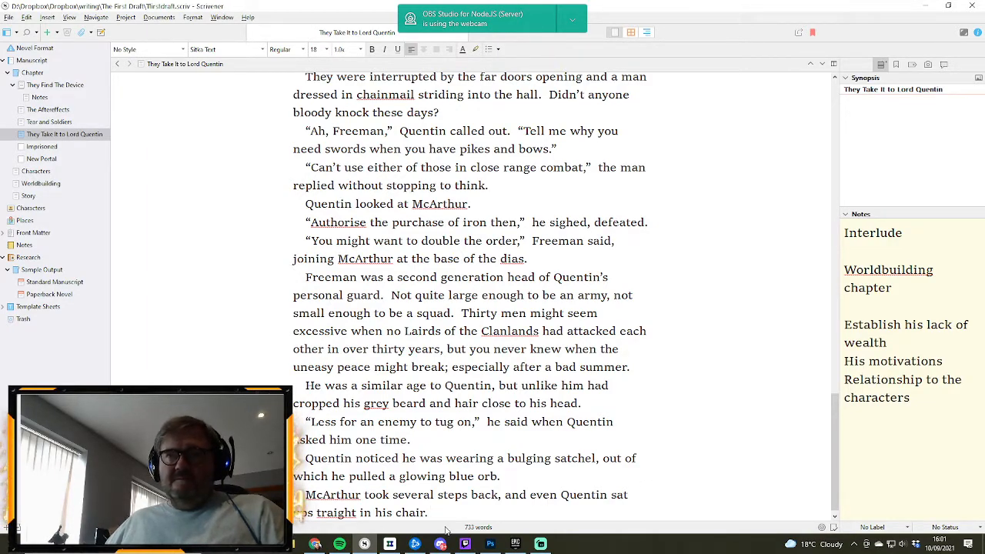
{"action": "key", "text": "BackSpace"}
{"action": "key", "text": "Left"}
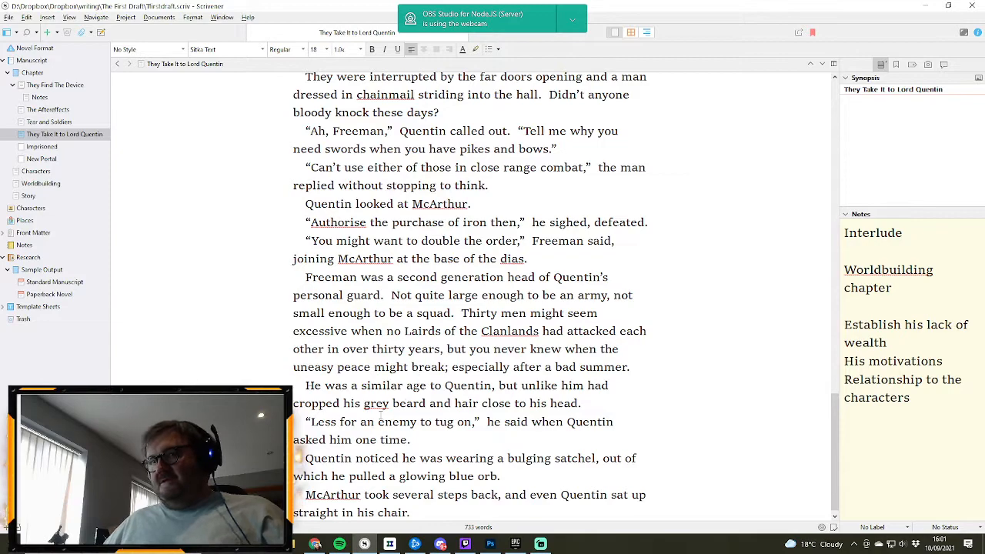
- Start a new paragraph of dialogue below the McArthur sentence with an opening quotation mark and “What”
{"action": "scroll", "coordinate": [436, 414], "scroll_direction": "down", "scroll_amount": 1}
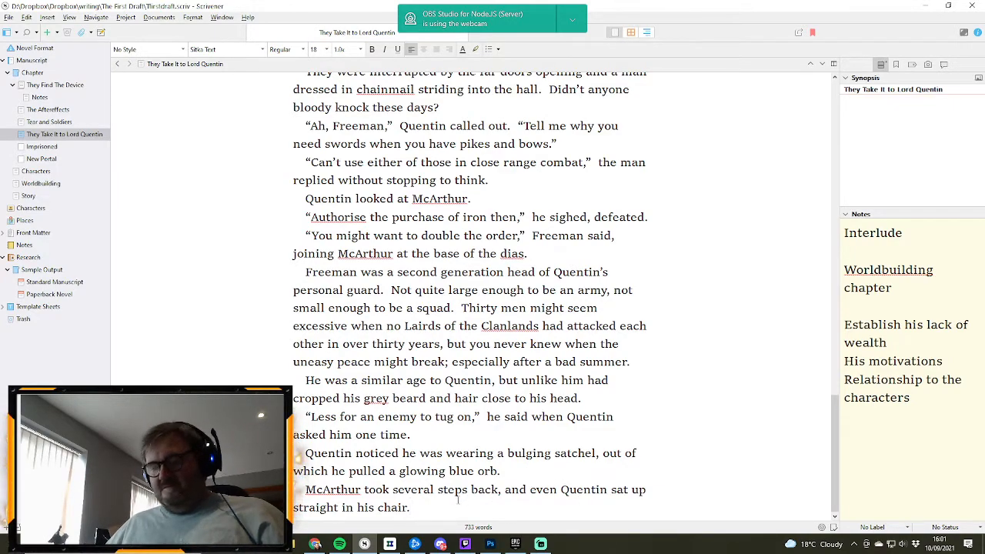
{"action": "key", "text": "Return"}
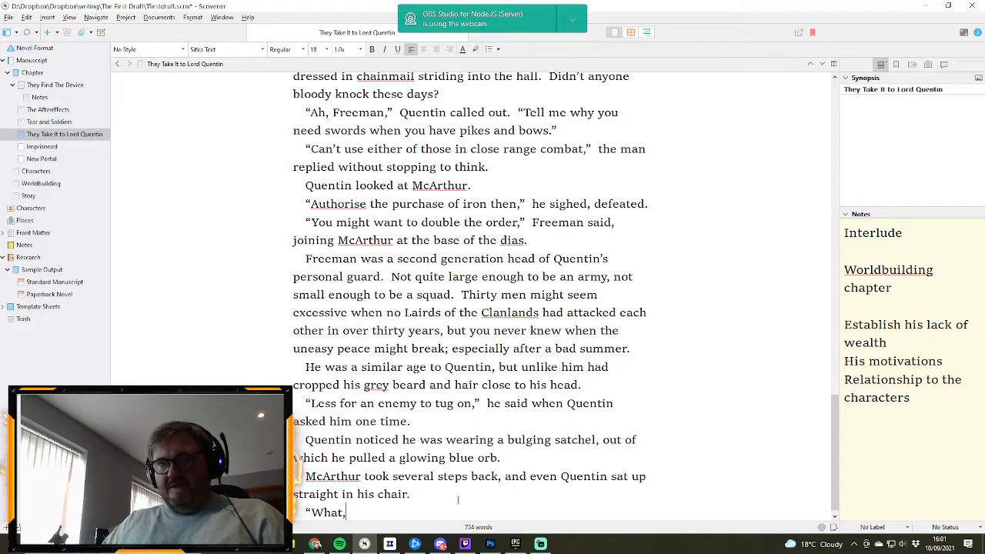
{"action": "type", "text": "“What"}
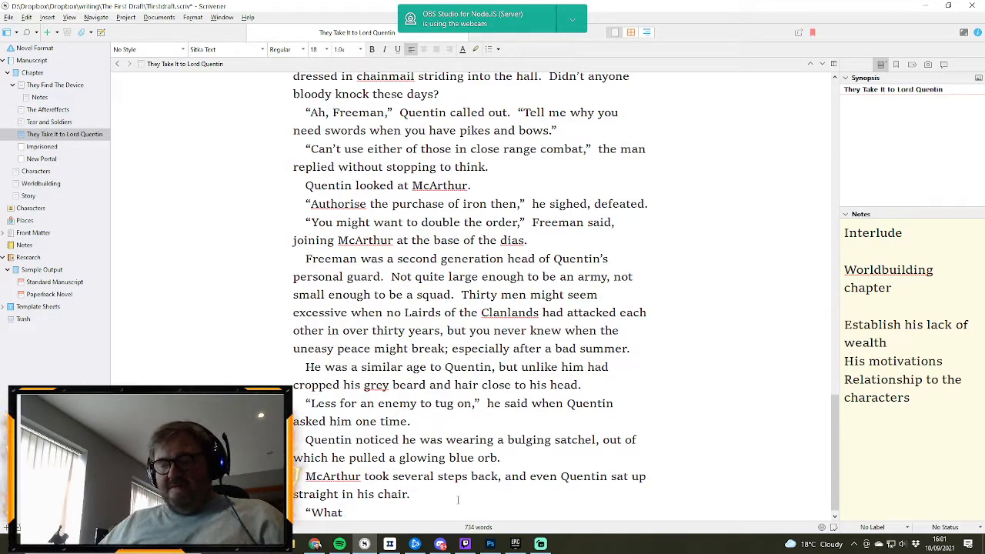
{"action": "type", "text": "... is"}
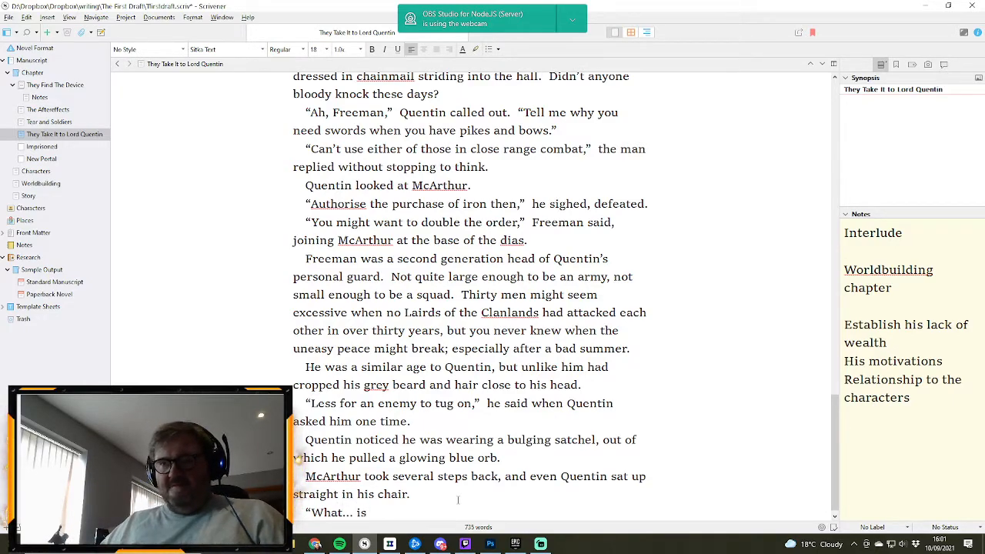
{"action": "type", "text": "..."}
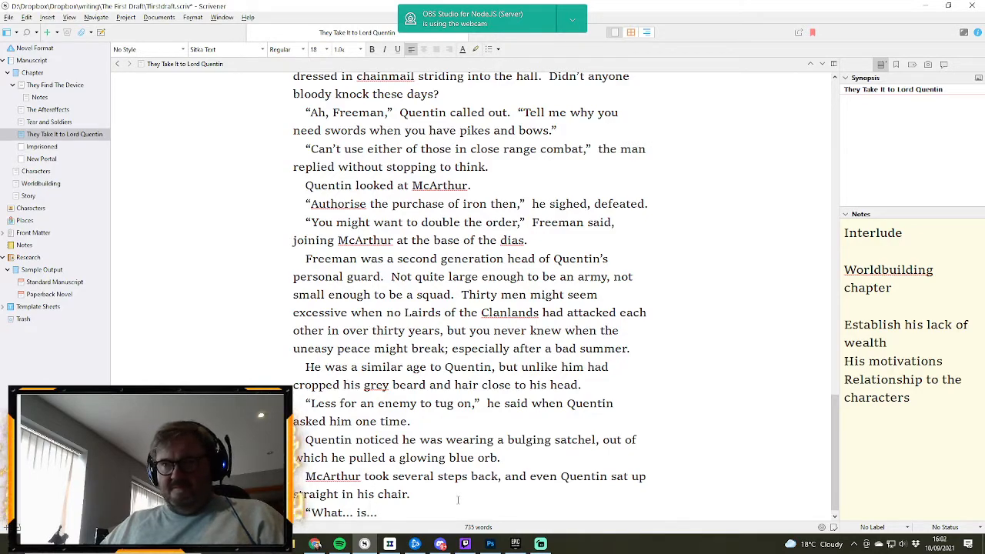
{"action": "type", "text": " that?”"}
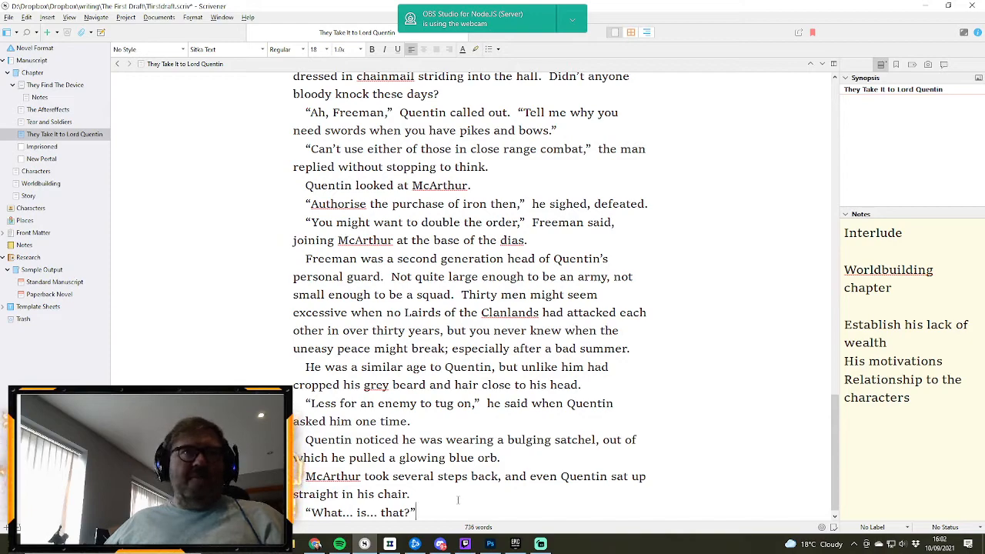
{"action": "key", "text": "BackSpace"}
{"action": "key", "text": "BackSpace"}
{"action": "key", "text": "BackSpace"}
{"action": "key", "text": "BackSpace"}
{"action": "key", "text": "BackSpace"}
{"action": "key", "text": "BackSpace"}
{"action": "key", "text": "BackSpace"}
{"action": "key", "text": "BackSpace"}
{"action": "key", "text": "BackSpace"}
{"action": "key", "text": "BackSpace"}
{"action": "key", "text": "BackSpace"}
{"action": "key", "text": "BackSpace"}
{"action": "key", "text": "BackSpace"}
{"action": "key", "text": "BackSpace"}
{"action": "key", "text": "BackSpace"}
{"action": "key", "text": "BackSpace"}
{"action": "key", "text": "BackSpace"}
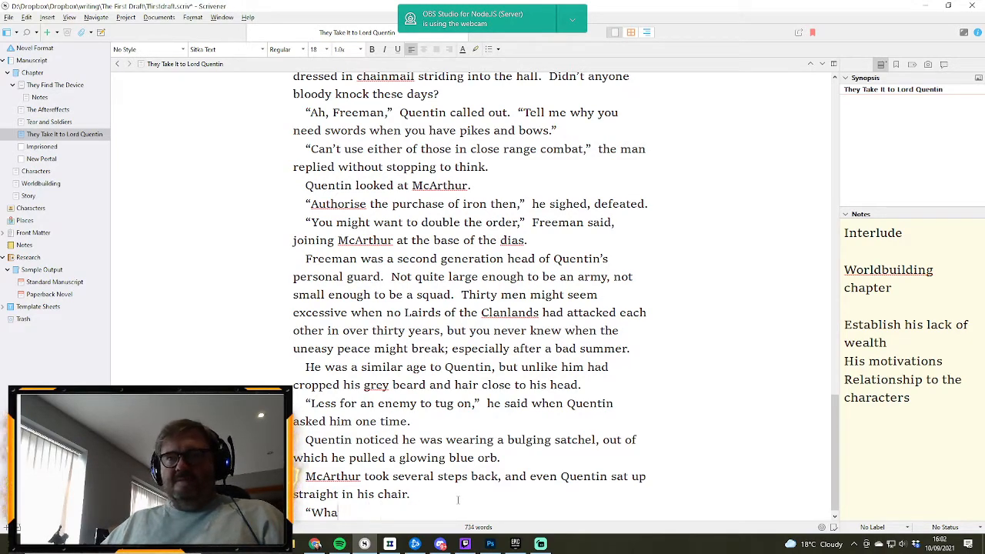
{"action": "type", "text": "t"}
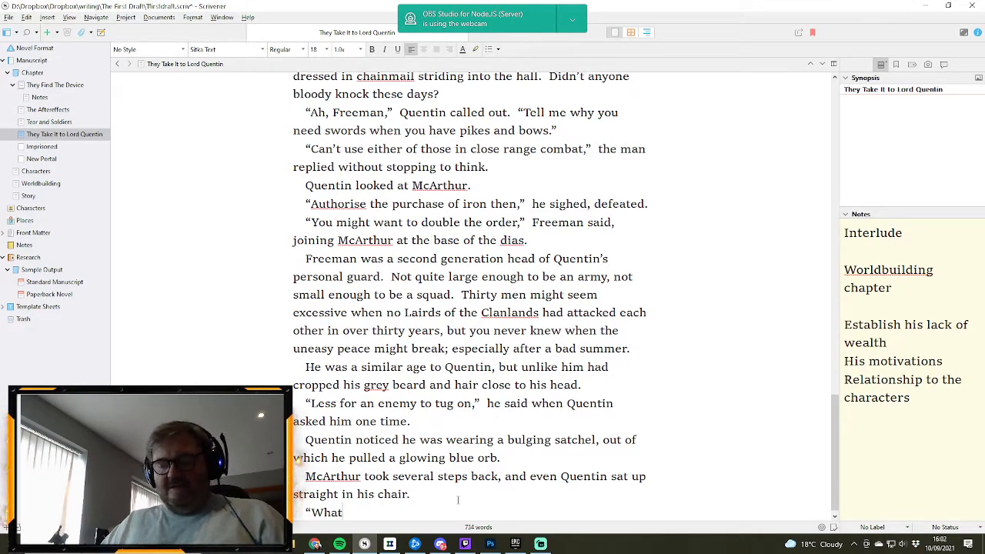
{"action": "type", "text": ",”"}
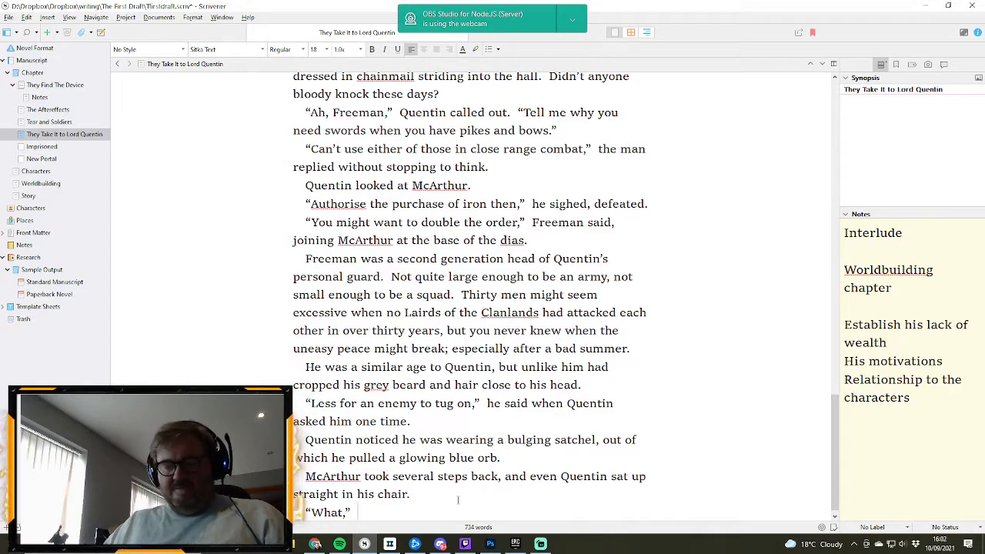
{"action": "type", "text": " Quentin asked,"}
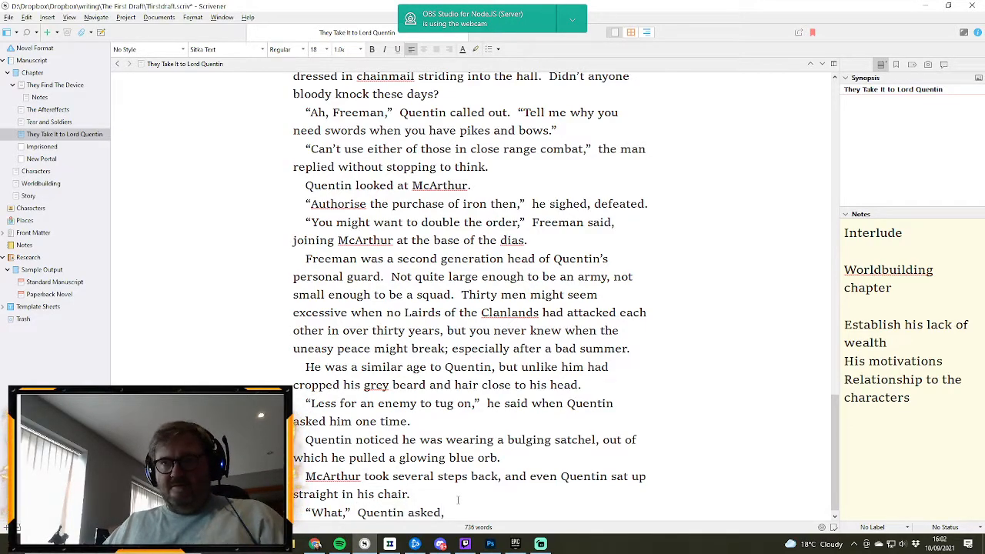
- Close the quote after “What” with a comma and add the tag “Quentin asked, pointing at the orb”
{"action": "key", "text": "BackSpace"}
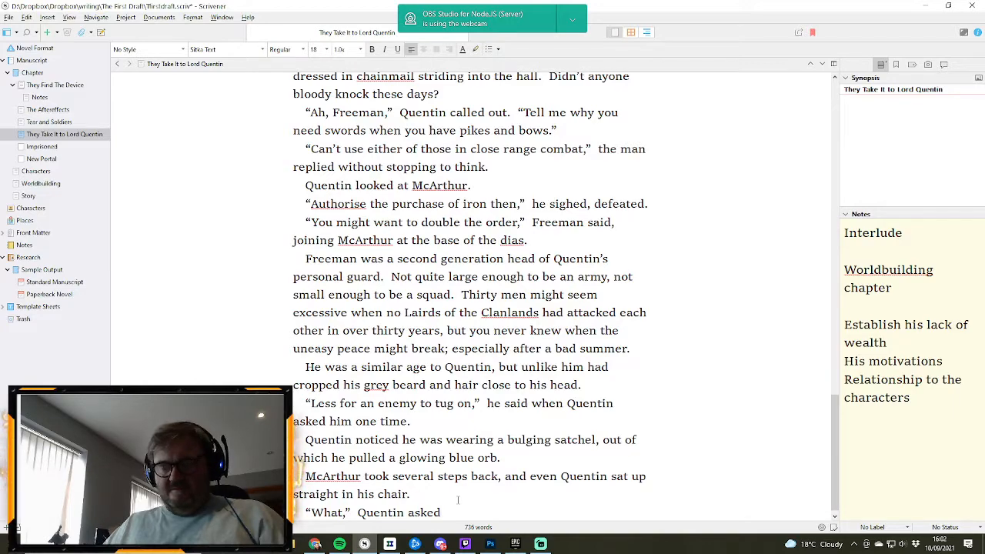
{"action": "type", "text": ", poionting"}
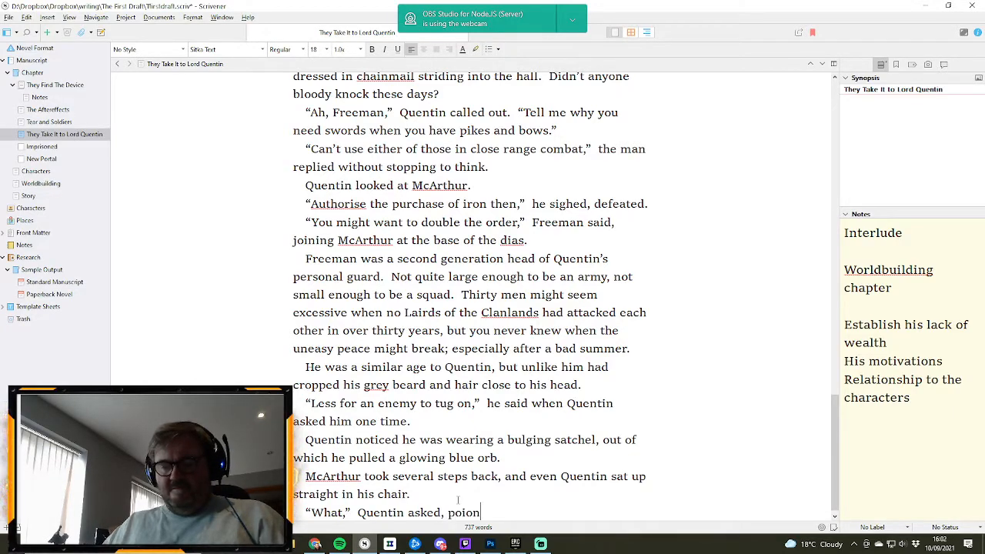
{"action": "key", "text": "BackSpace"}
{"action": "key", "text": "BackSpace"}
{"action": "key", "text": "BackSpace"}
{"action": "key", "text": "BackSpace"}
{"action": "key", "text": "BackSpace"}
{"action": "key", "text": "BackSpace"}
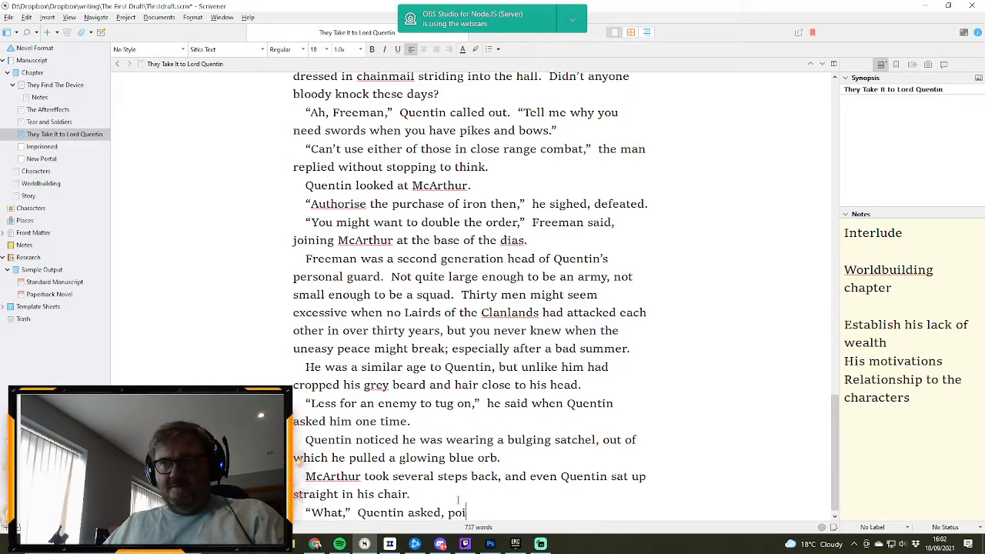
{"action": "type", "text": "nting at t"}
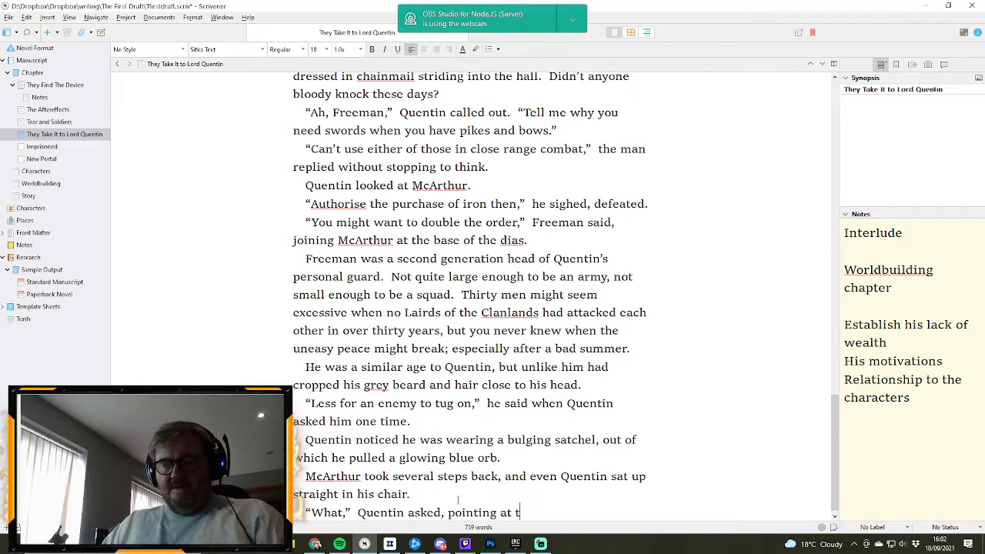
{"action": "type", "text": "he orb a"}
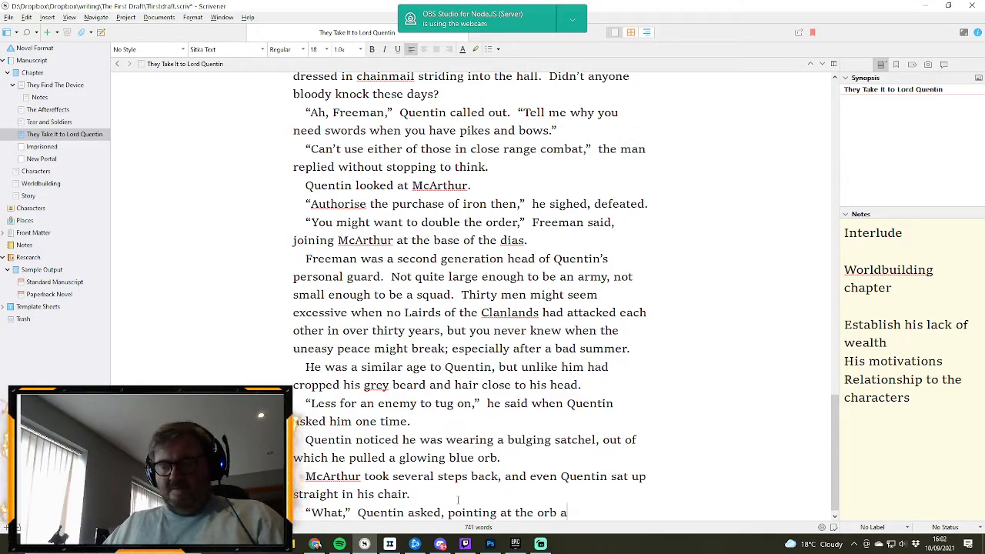
{"action": "type", "text": "s if it wasn;t o"}
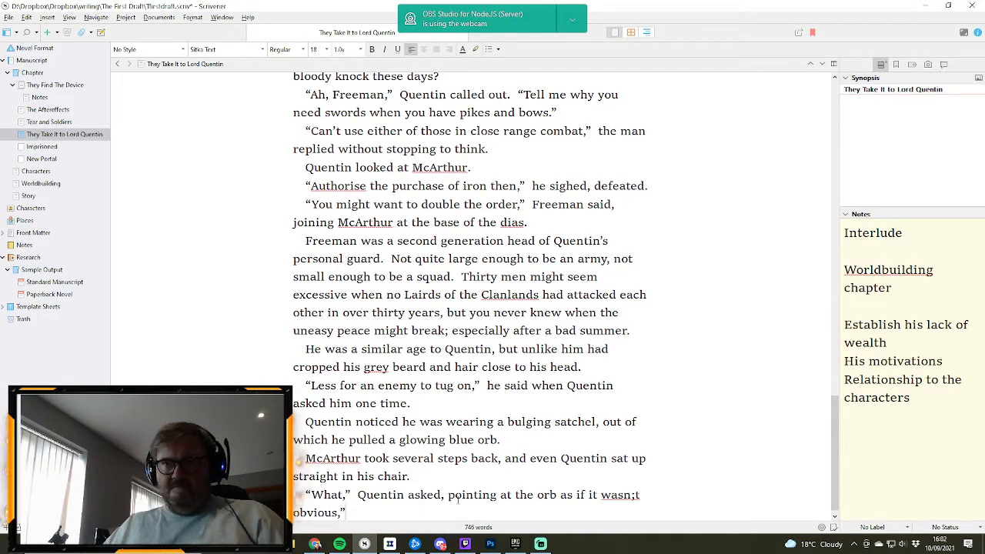
{"action": "type", "text": "bvious,\""}
- Complete Quentin's line with “as if it wasn’t obvious,” and the resumed quote “is that?”, fixing the apostrophe in “wasn’t”
{"action": "key", "text": "BackSpace"}
{"action": "type", "text": "\""}
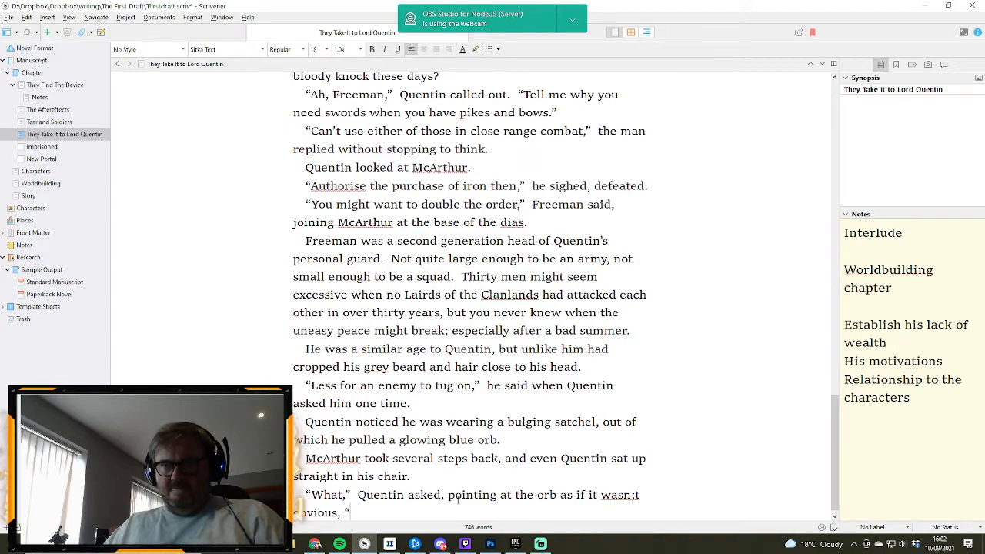
{"action": "type", "text": "is that"}
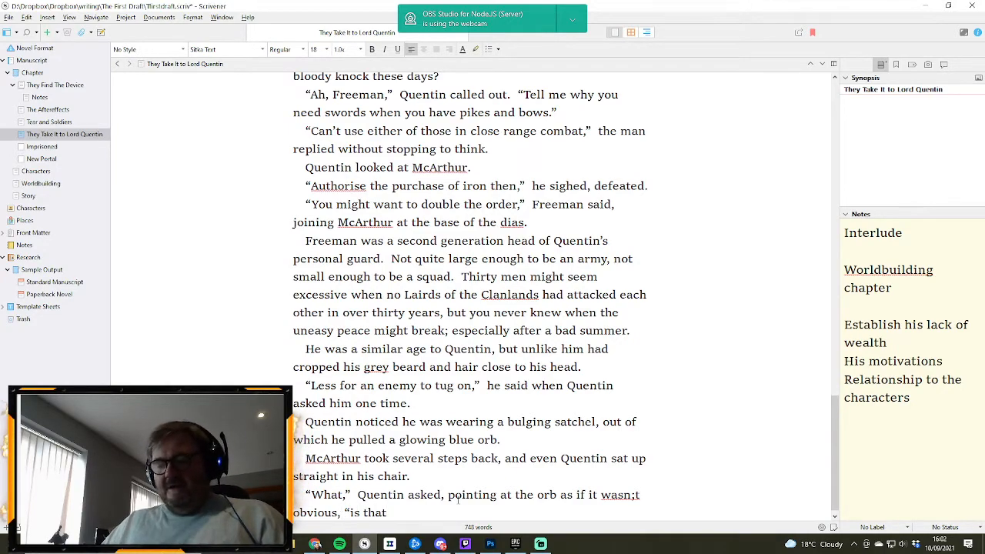
{"action": "type", "text": "?\""}
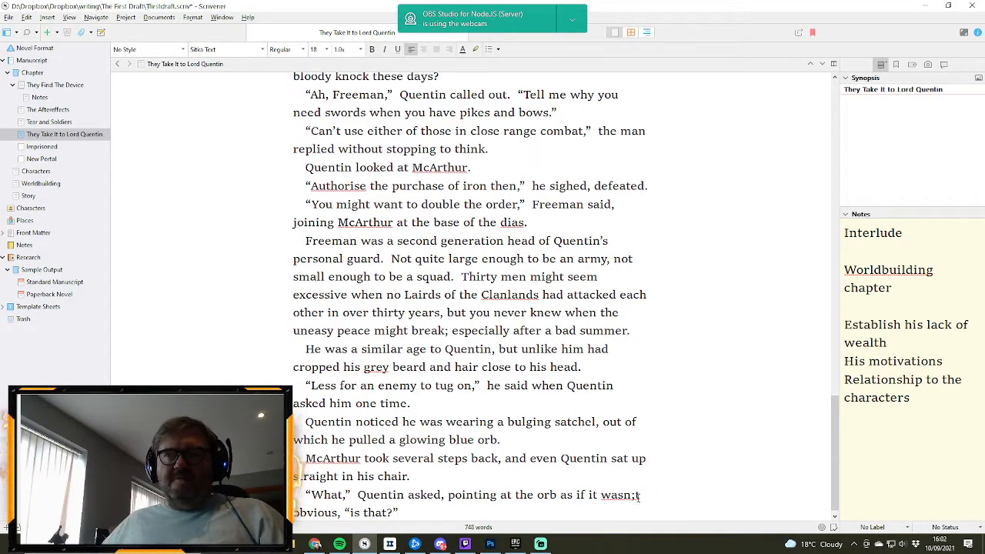
{"action": "left_click", "coordinate": [635, 494]}
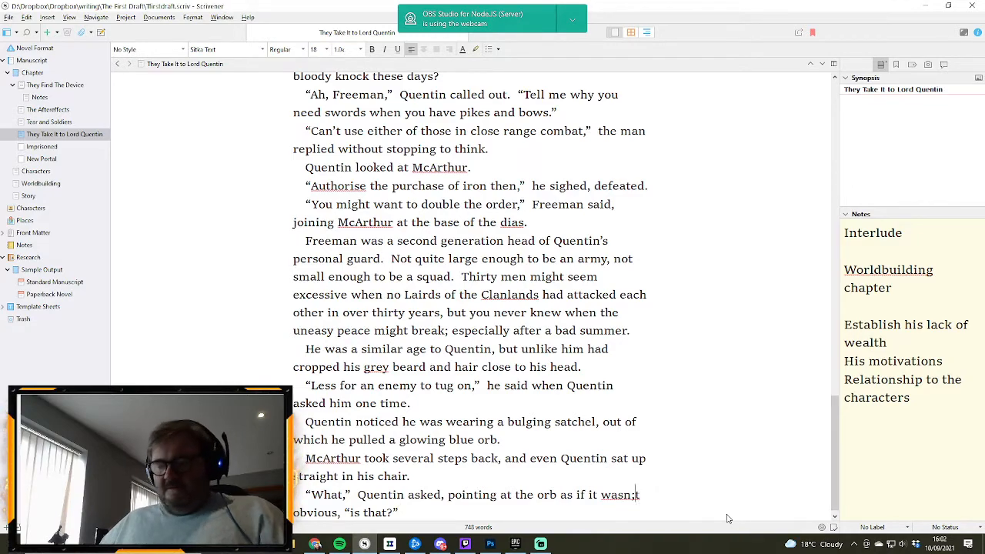
{"action": "key", "text": "BackSpace"}
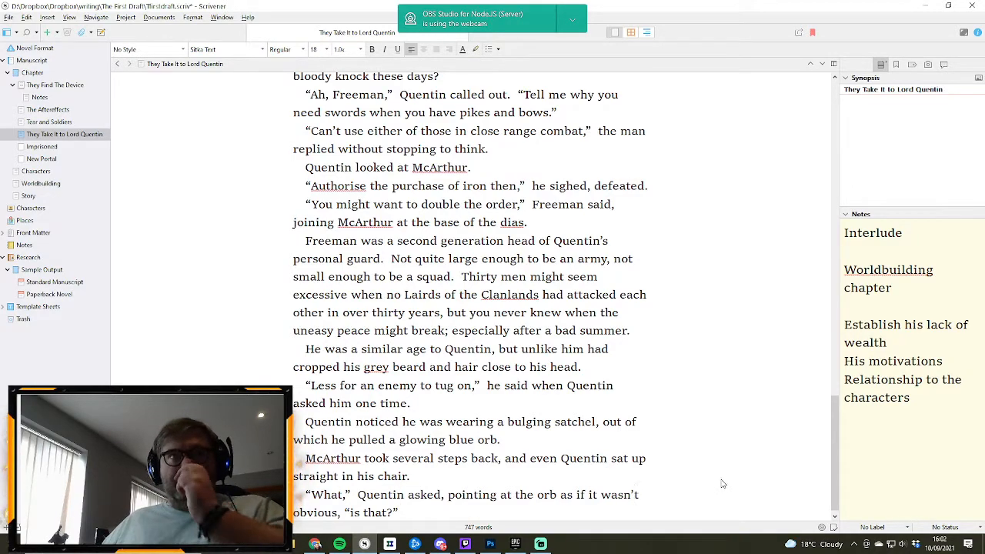
- Put the apostrophe in place in “wasn’t” in Quentin's question about the orb
{"action": "type", "text": "'"}
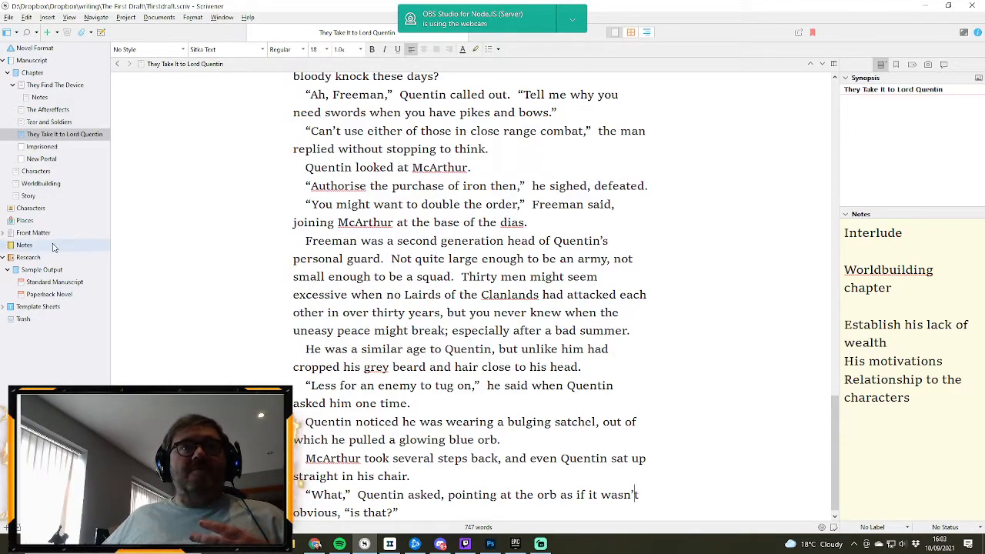
- Read through the Story outline from the colony's history to the villagers' quest against the big bad
{"action": "left_click", "coordinate": [32, 197]}
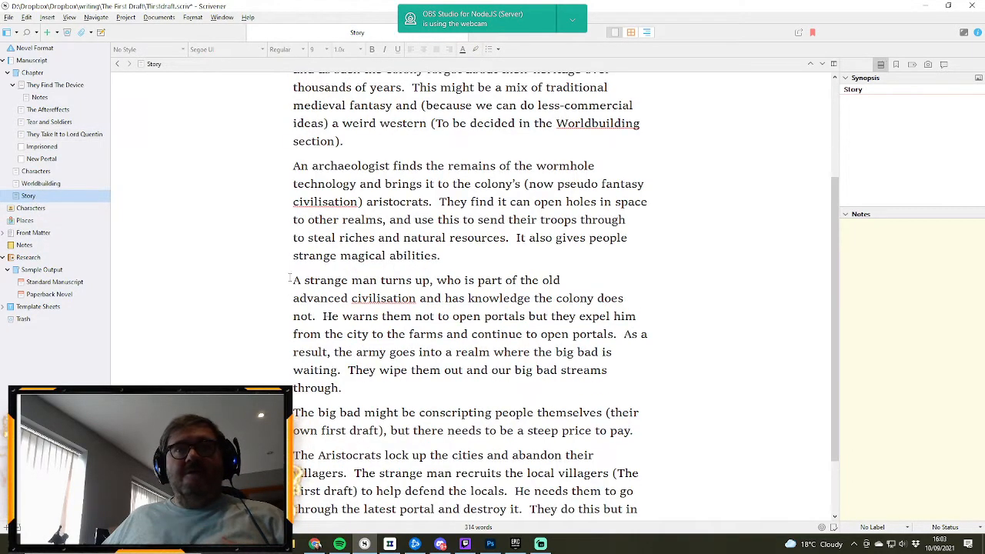
{"action": "scroll", "coordinate": [577, 316], "scroll_direction": "up", "scroll_amount": 3}
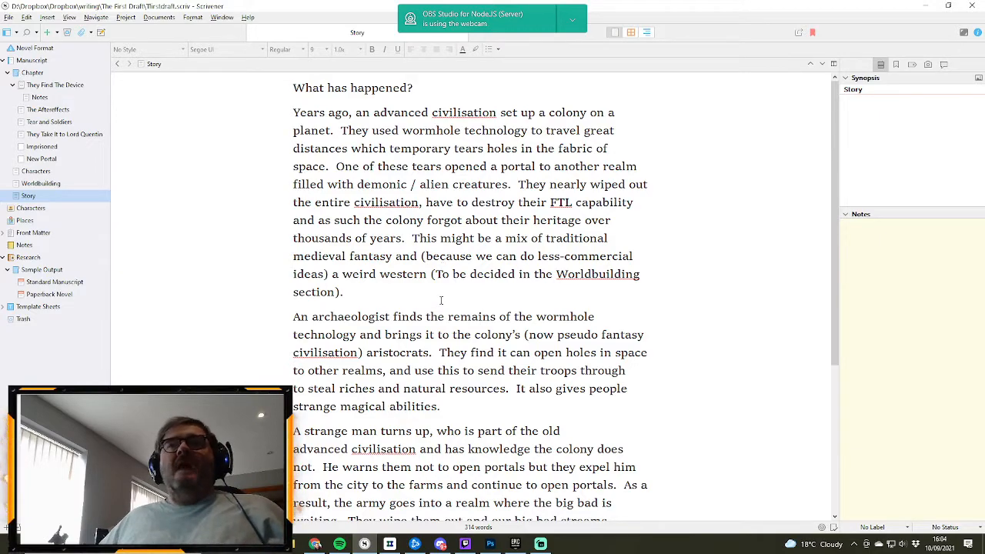
{"action": "scroll", "coordinate": [391, 324], "scroll_direction": "down", "scroll_amount": 2}
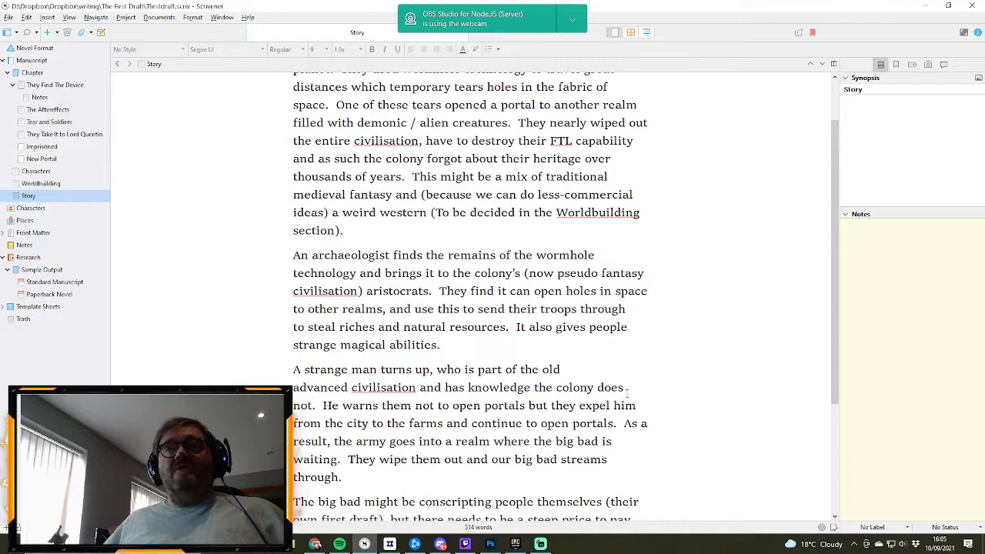
{"action": "scroll", "coordinate": [626, 391], "scroll_direction": "down", "scroll_amount": 1}
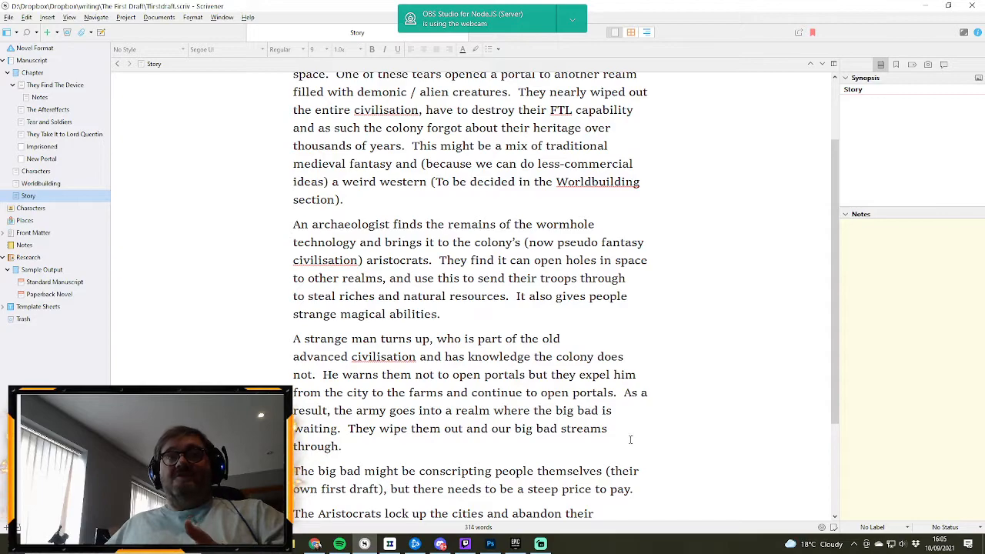
{"action": "scroll", "coordinate": [605, 411], "scroll_direction": "down", "scroll_amount": 1}
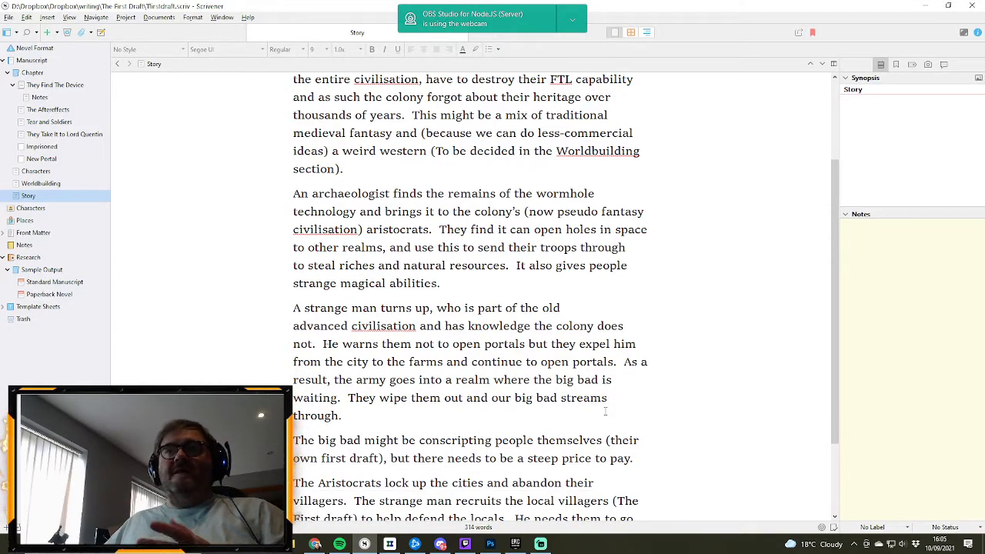
{"action": "scroll", "coordinate": [605, 411], "scroll_direction": "down", "scroll_amount": 1}
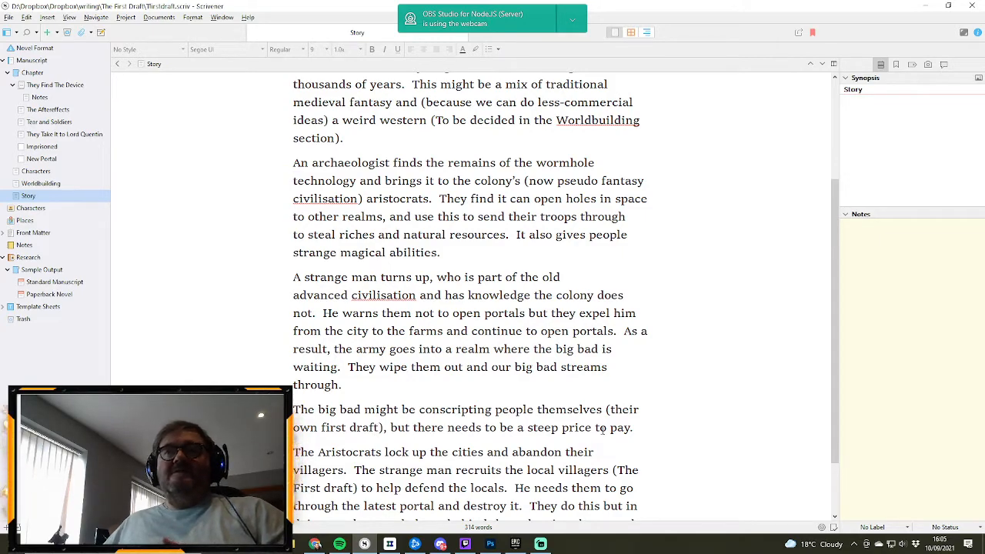
{"action": "scroll", "coordinate": [604, 431], "scroll_direction": "down", "scroll_amount": 2}
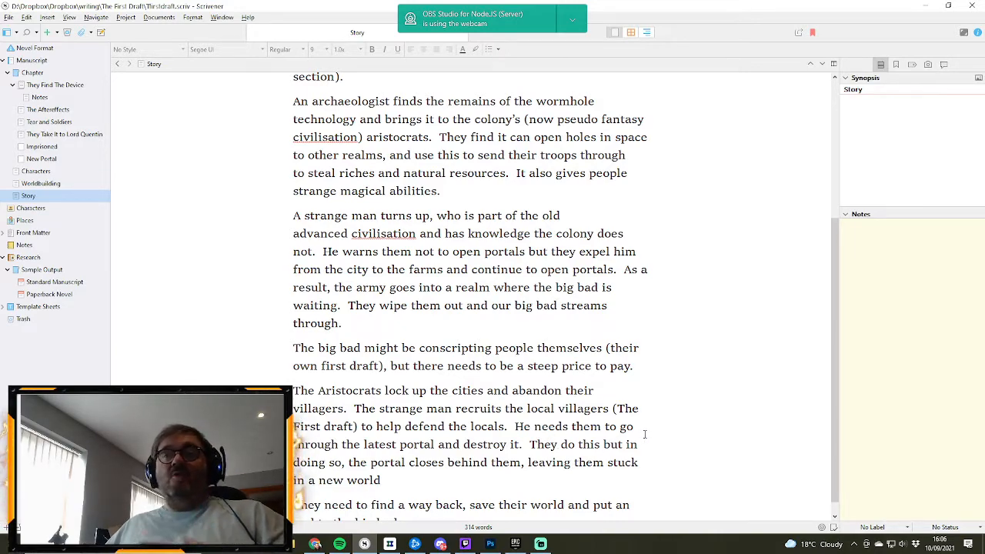
{"action": "scroll", "coordinate": [633, 439], "scroll_direction": "down", "scroll_amount": 1}
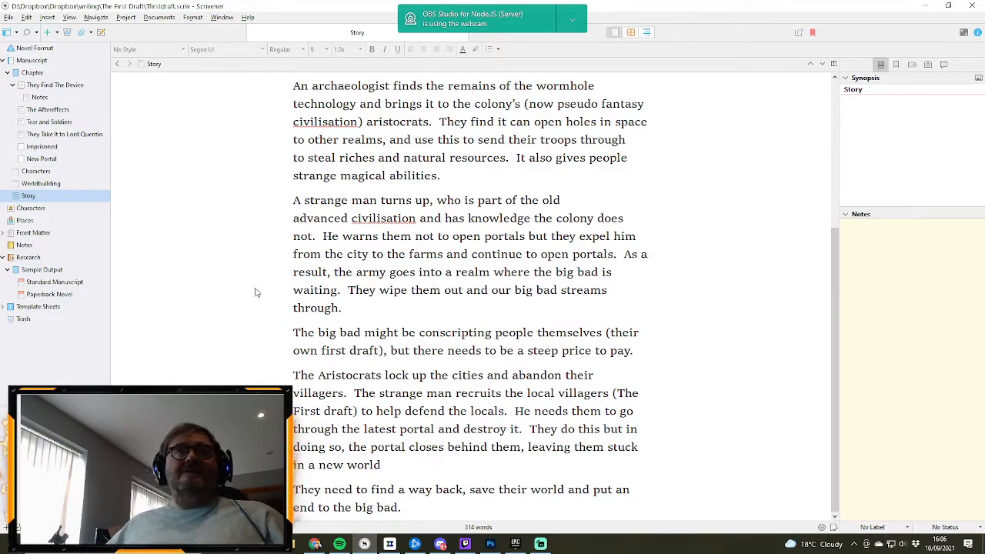
- Return to “They Take It to Lord Quentin” and add the paragraph “Freeman shrugged.” after Quentin's question
{"action": "left_click", "coordinate": [62, 134]}
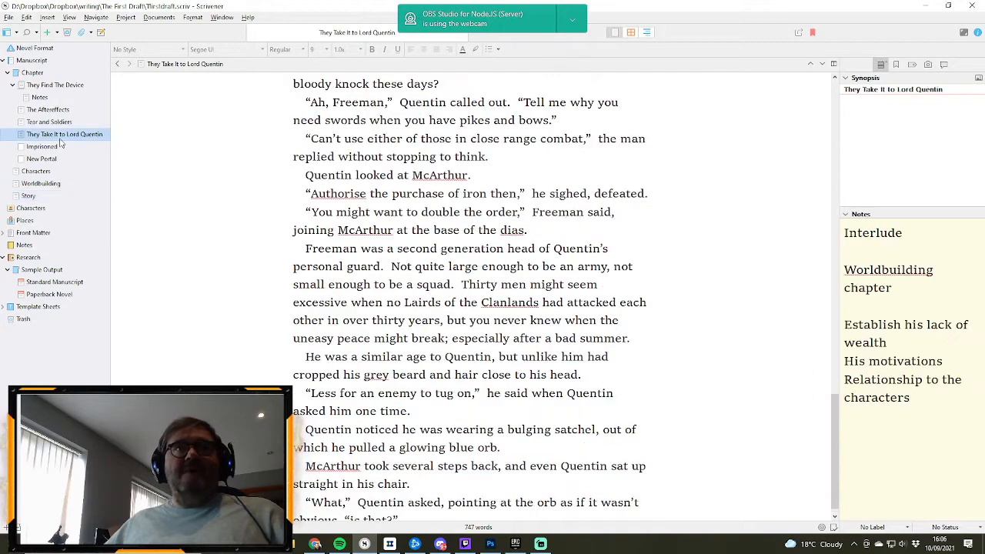
{"action": "scroll", "coordinate": [302, 280], "scroll_direction": "down", "scroll_amount": 1}
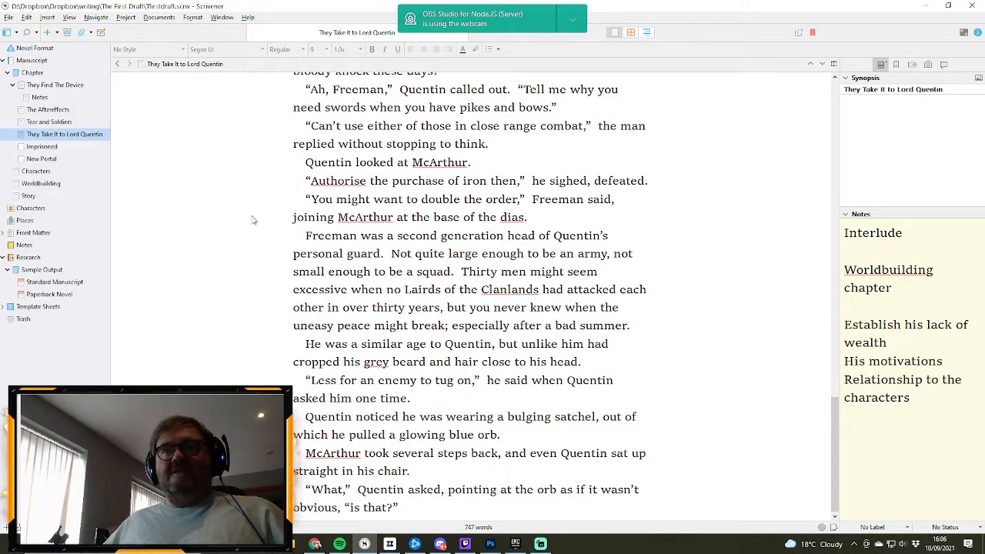
{"action": "scroll", "coordinate": [526, 346], "scroll_direction": "up", "scroll_amount": 5}
{"action": "scroll", "coordinate": [526, 346], "scroll_direction": "down", "scroll_amount": 5}
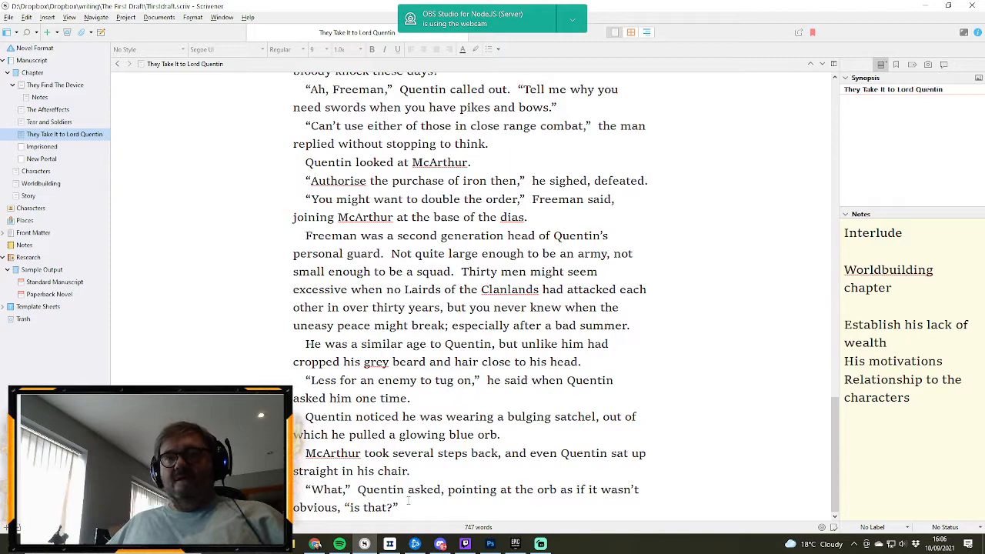
{"action": "left_click", "coordinate": [408, 501]}
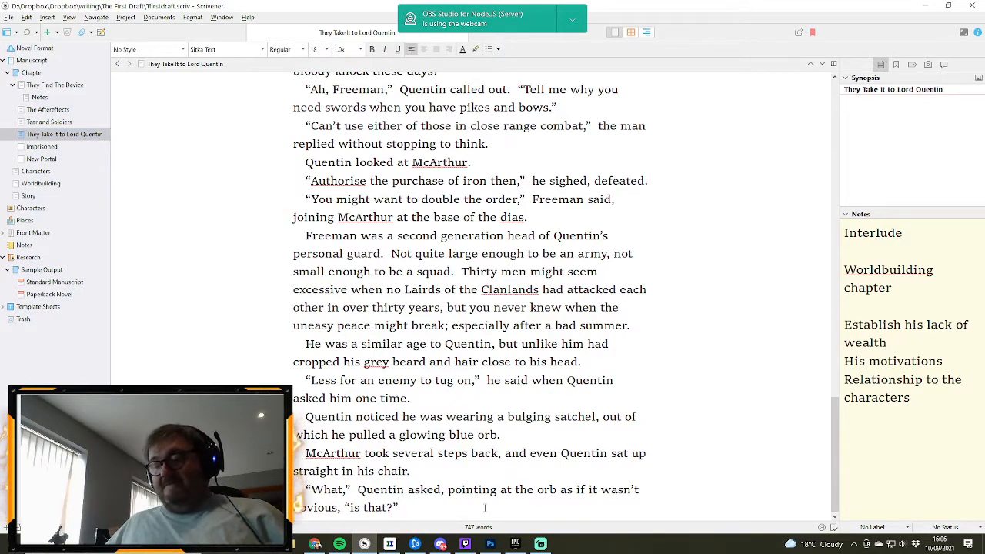
{"action": "key", "text": "Return"}
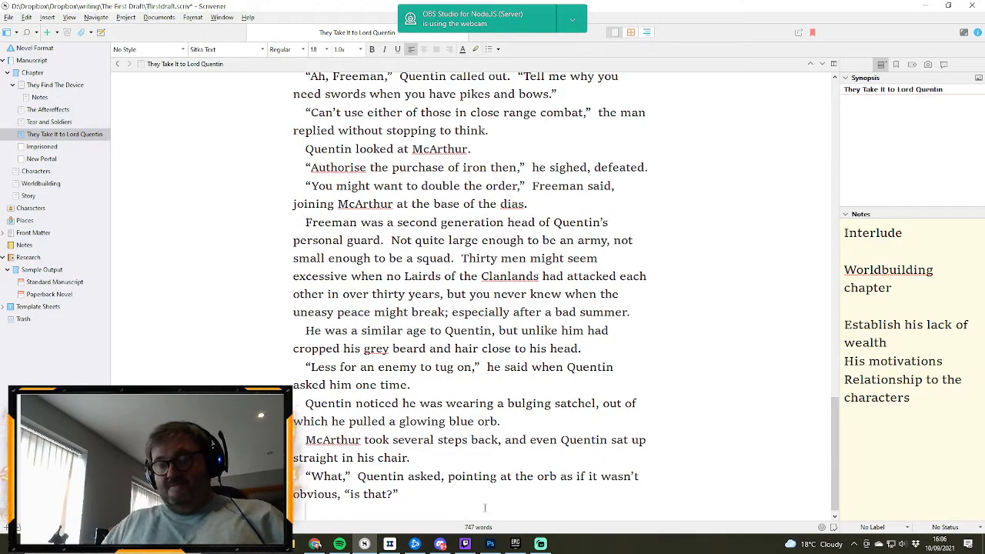
{"action": "type", "text": "Greeman"}
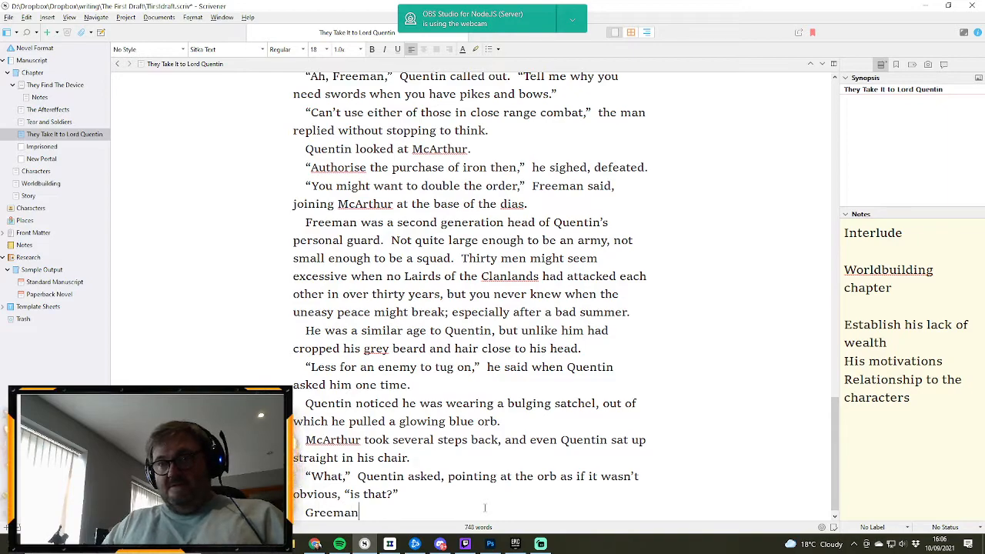
{"action": "key", "text": "BackSpace"}
{"action": "key", "text": "BackSpace"}
{"action": "key", "text": "BackSpace"}
{"action": "key", "text": "BackSpace"}
{"action": "key", "text": "BackSpace"}
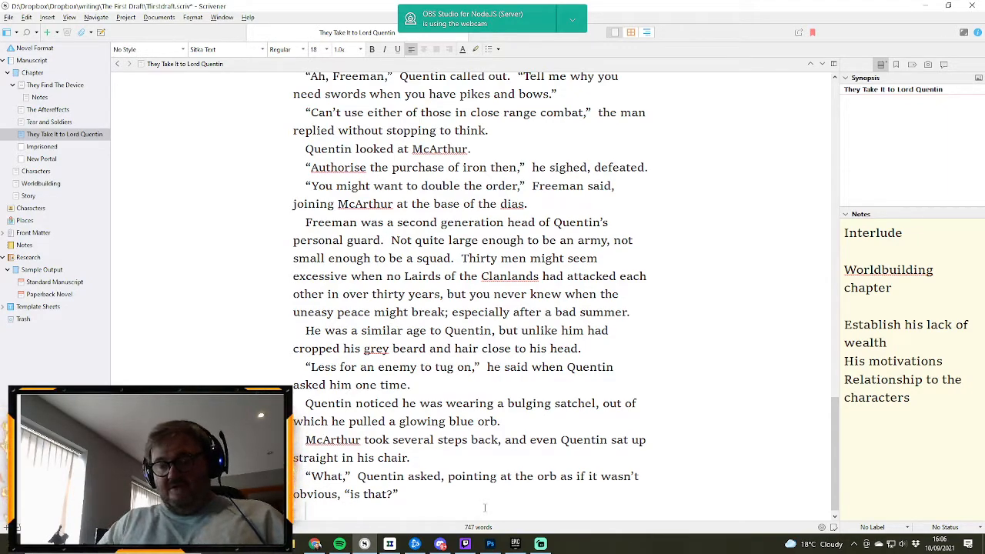
{"action": "type", "text": "eeman "}
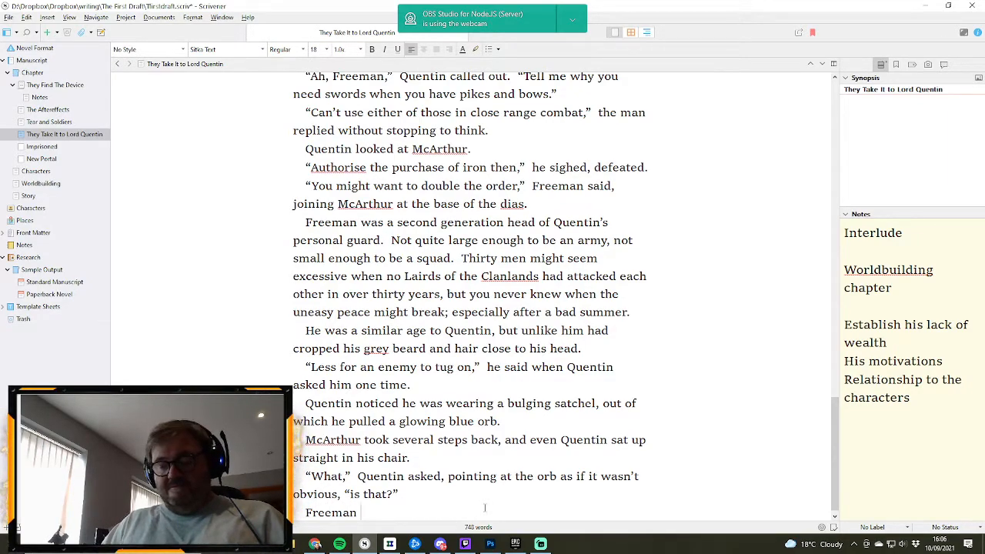
{"action": "type", "text": "shrugged"}
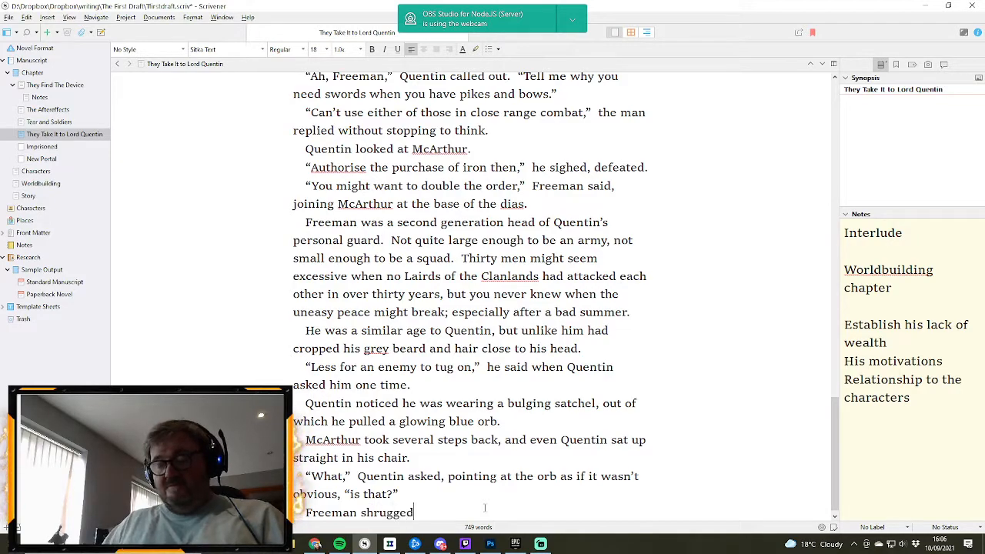
{"action": "type", "text": "."}
- Write Freeman's reply as a new paragraph: “We think it’s the source of that strange light we saw over top of the mountains this evening
{"action": "key", "text": "Return"}
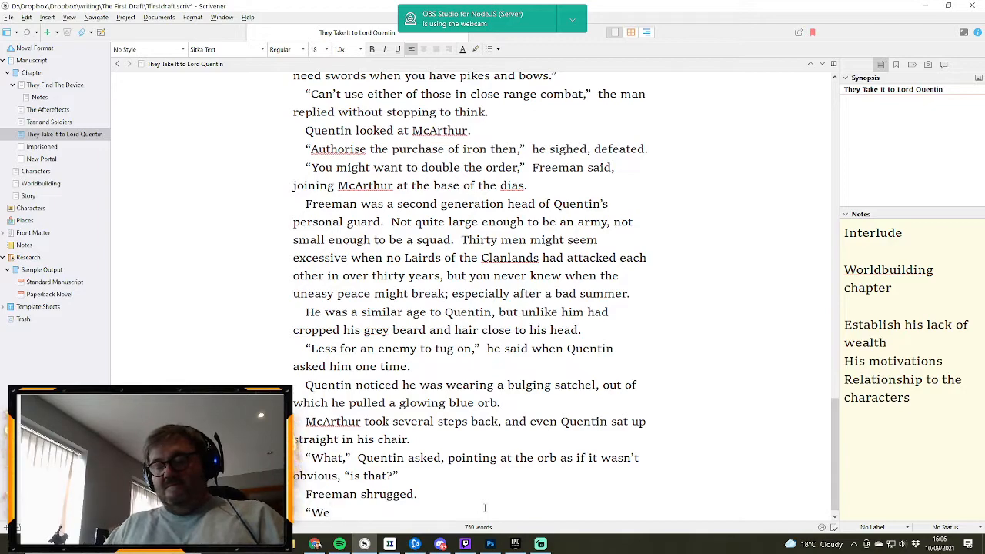
{"action": "type", "text": "\"We think it's "}
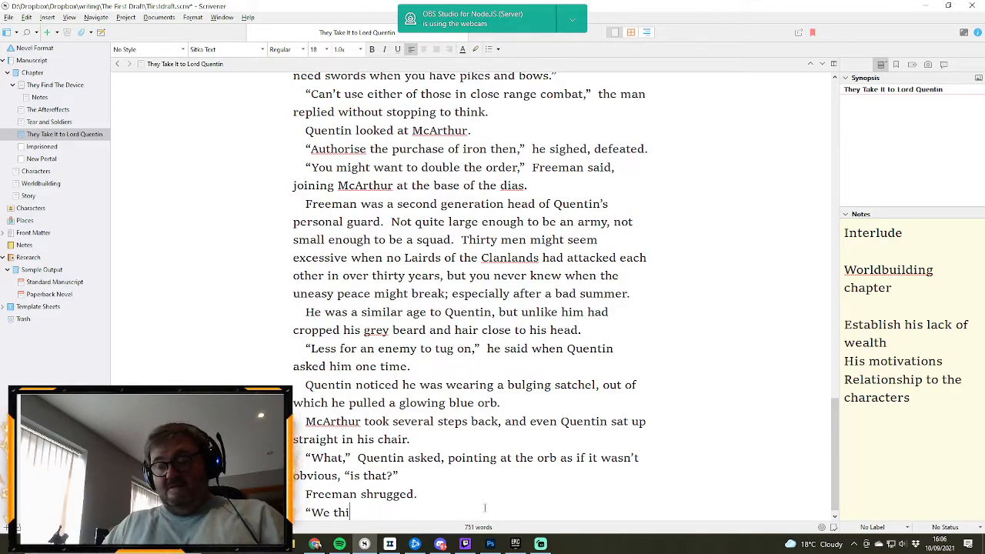
{"action": "type", "text": "the "}
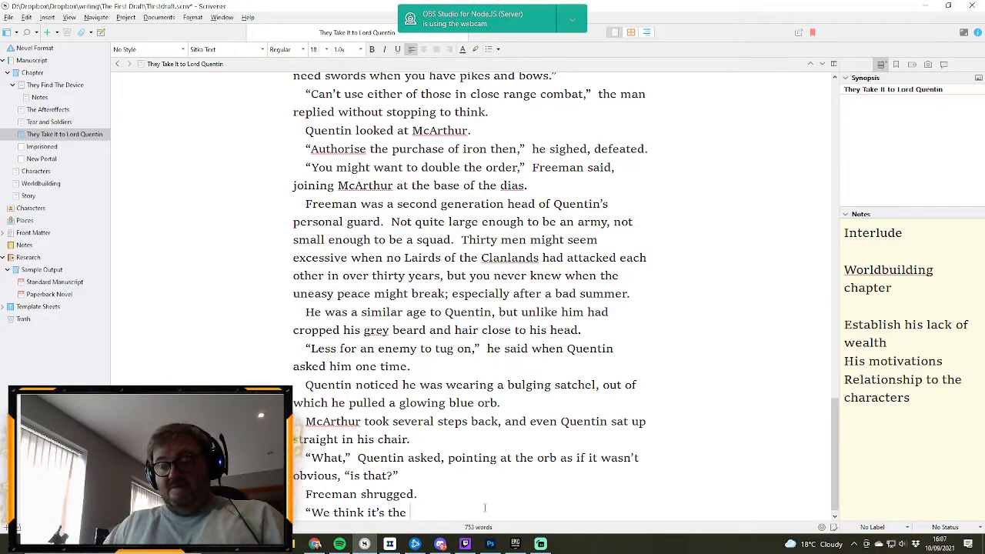
{"action": "type", "text": "source of tha"}
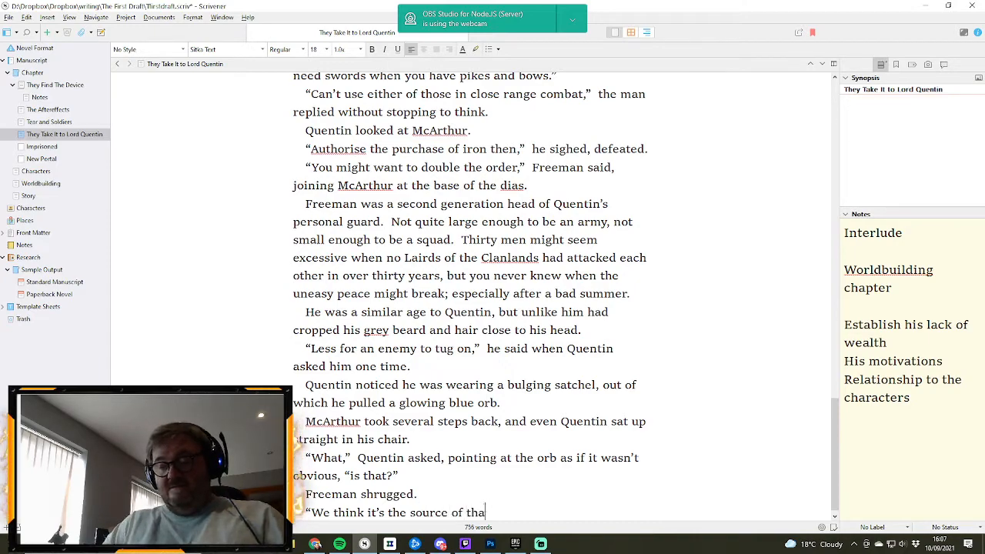
{"action": "type", "text": "t starnge l"}
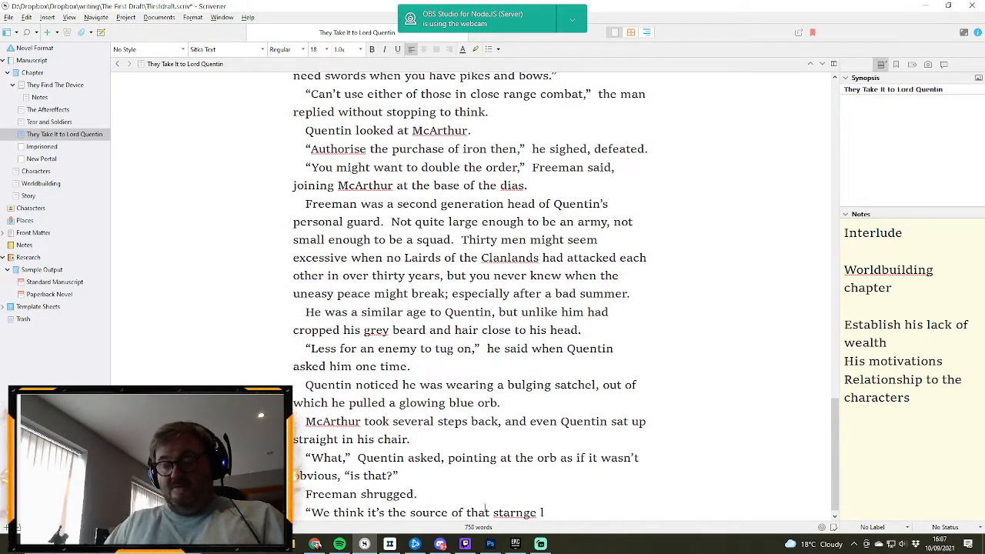
{"action": "type", "text": "ight we saw"}
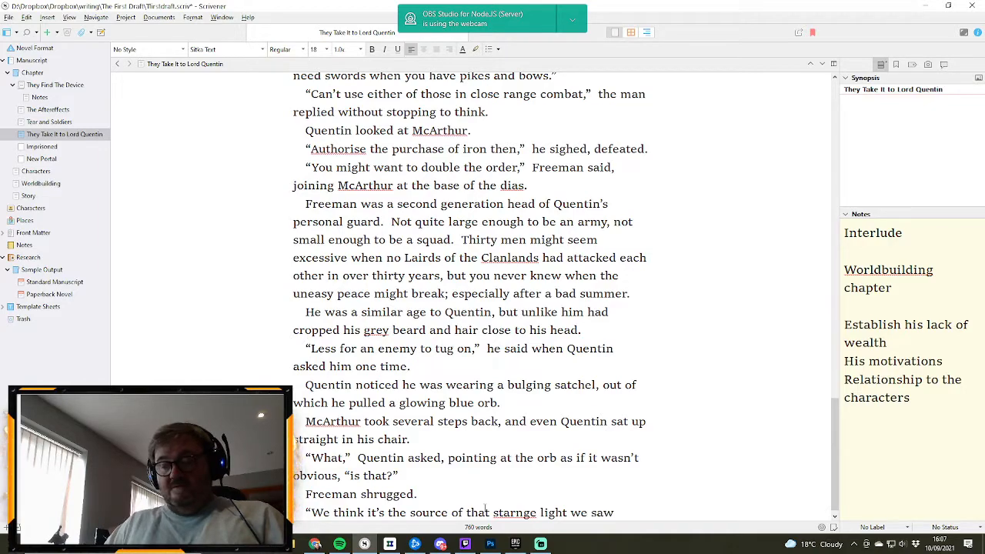
{"action": "type", "text": " over top"}
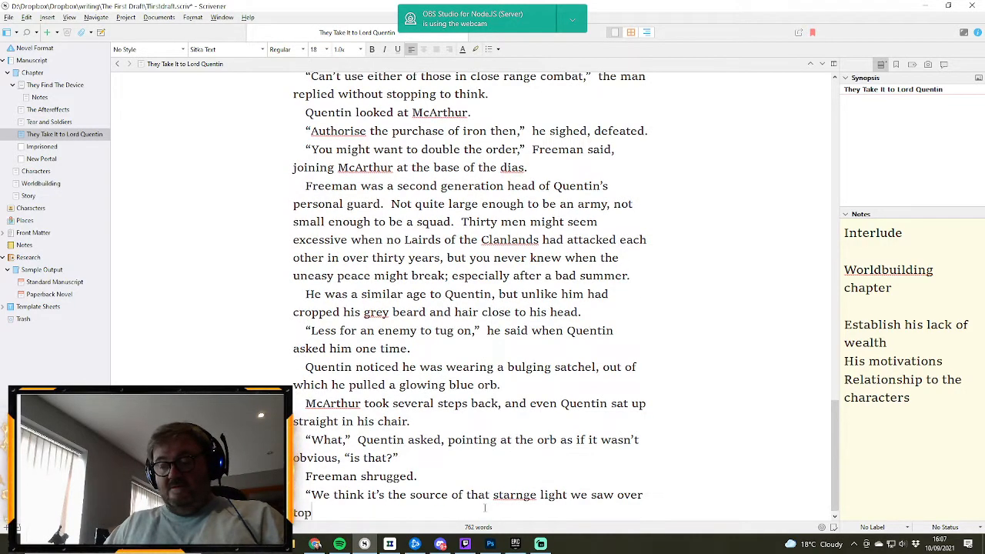
{"action": "type", "text": " of the mount"}
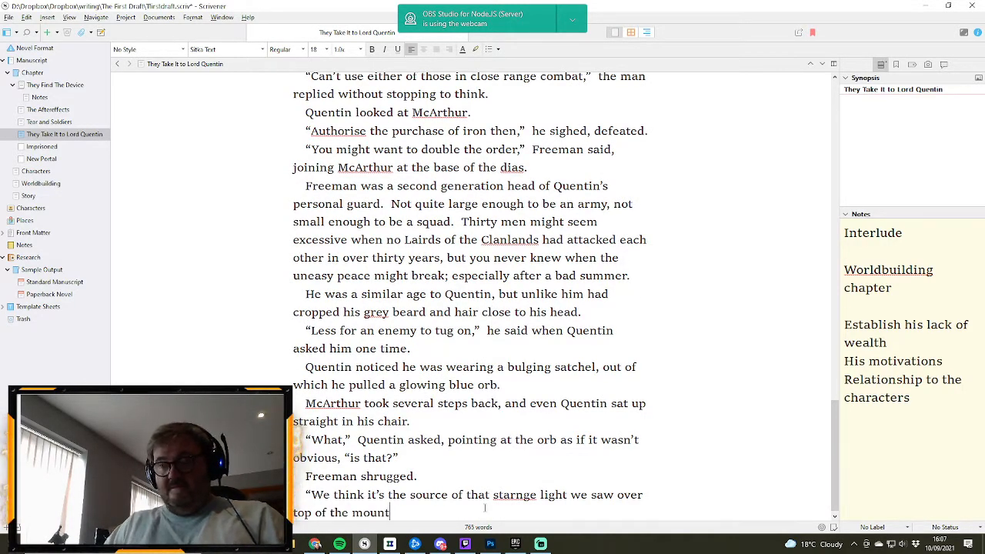
{"action": "type", "text": "ains this "}
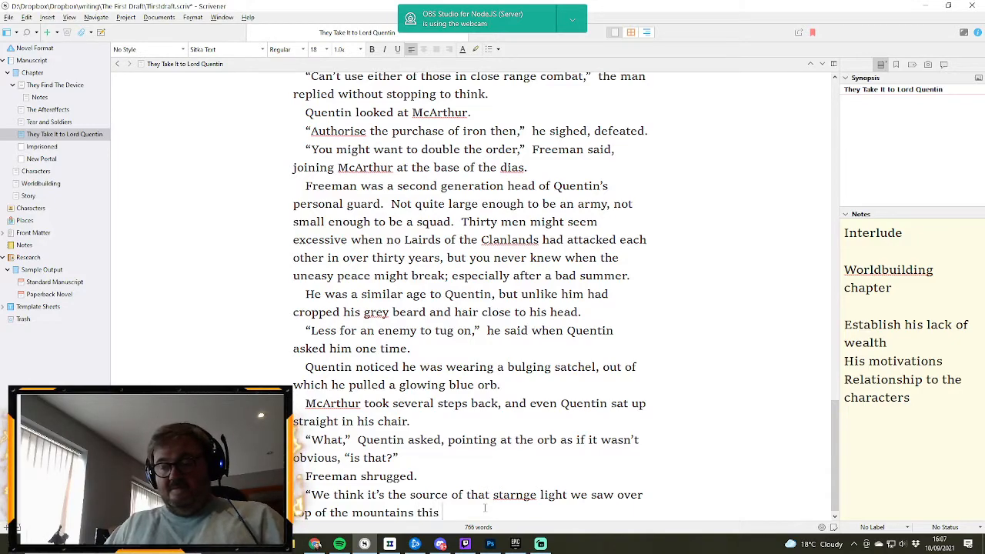
{"action": "type", "text": "evening"}
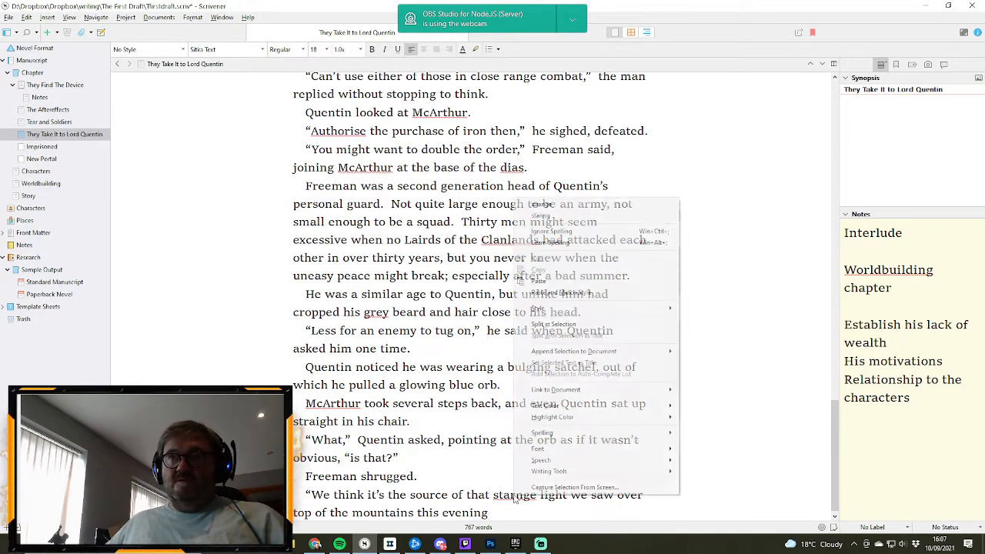
- Correct the misspelled word before “light” to “strange” and end Freeman's reply with a full stop and closing quotation mark
{"action": "right_click", "coordinate": [515, 493]}
{"action": "left_click", "coordinate": [557, 207]}
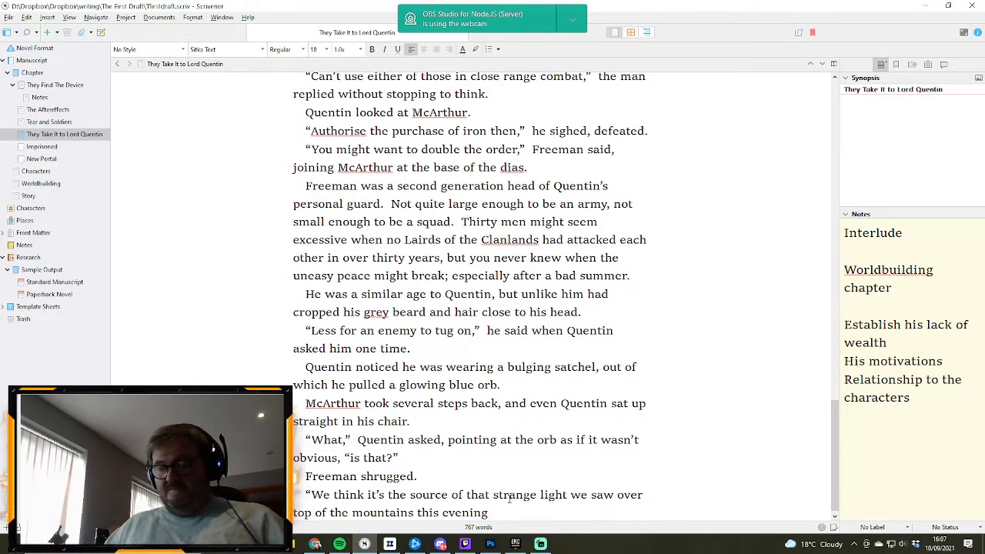
{"action": "type", "text": ".”"}
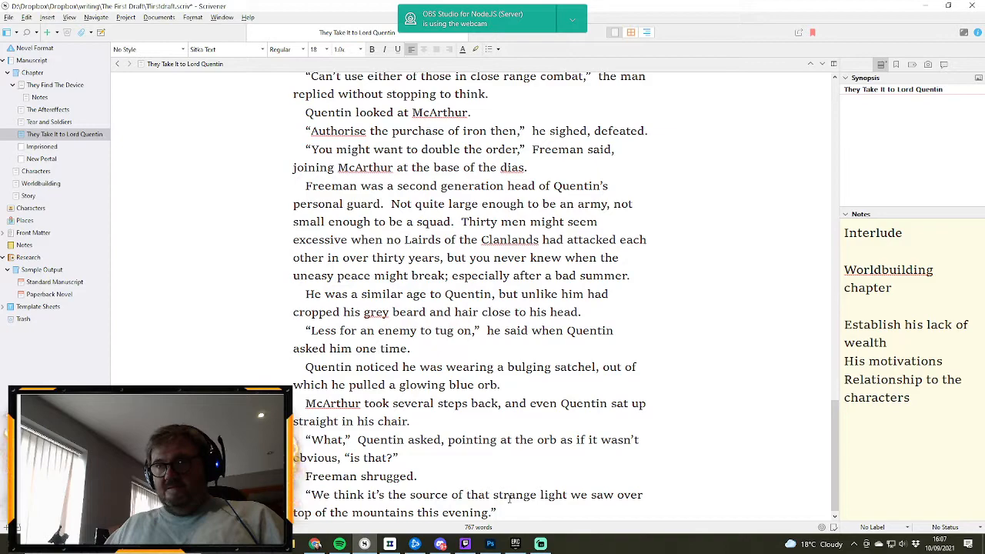
- Add Quentin's response as a new paragraph after Freeman's reply: “That?” exclaimed Quentin. “But it’s so small.”
{"action": "key", "text": "Return"}
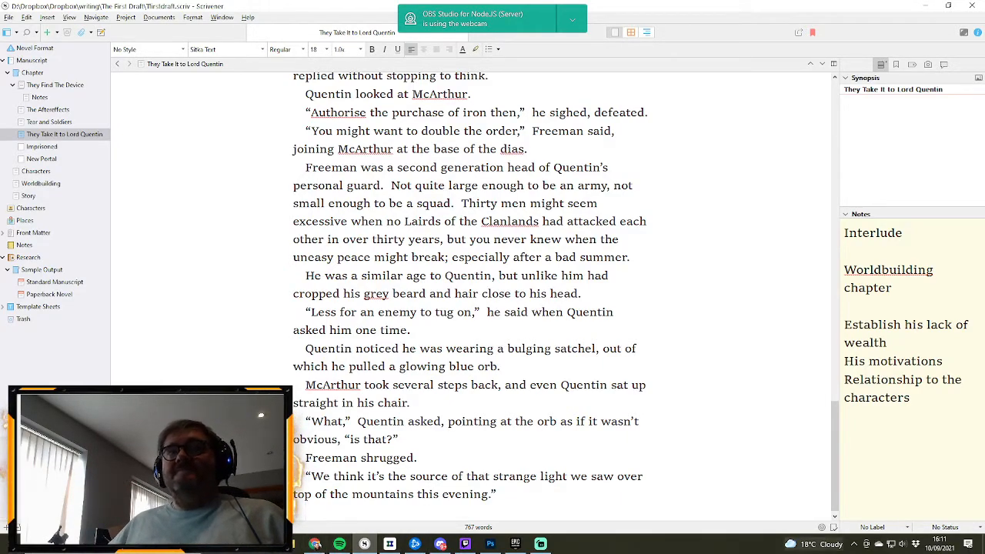
{"action": "key", "text": "Return"}
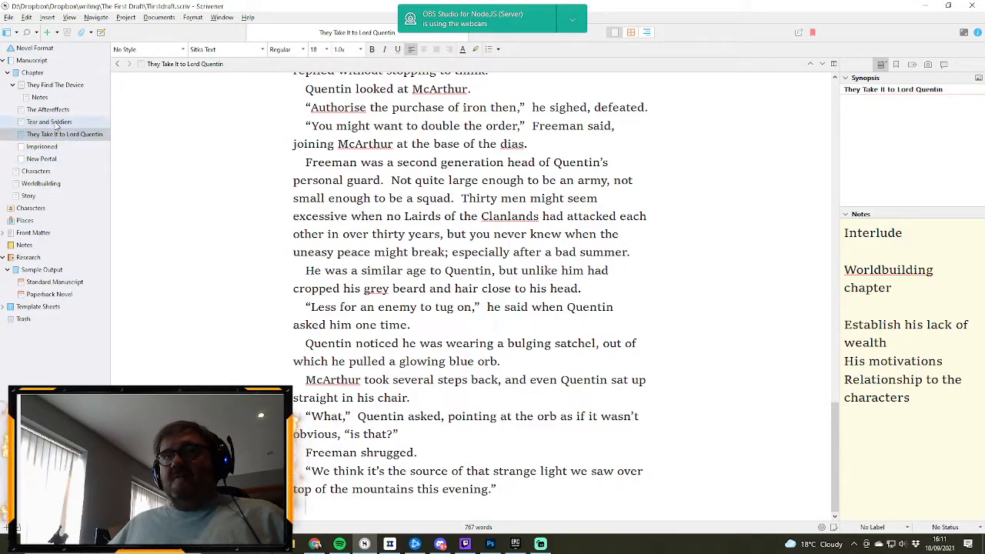
{"action": "mouse_move", "coordinate": [59, 130]}
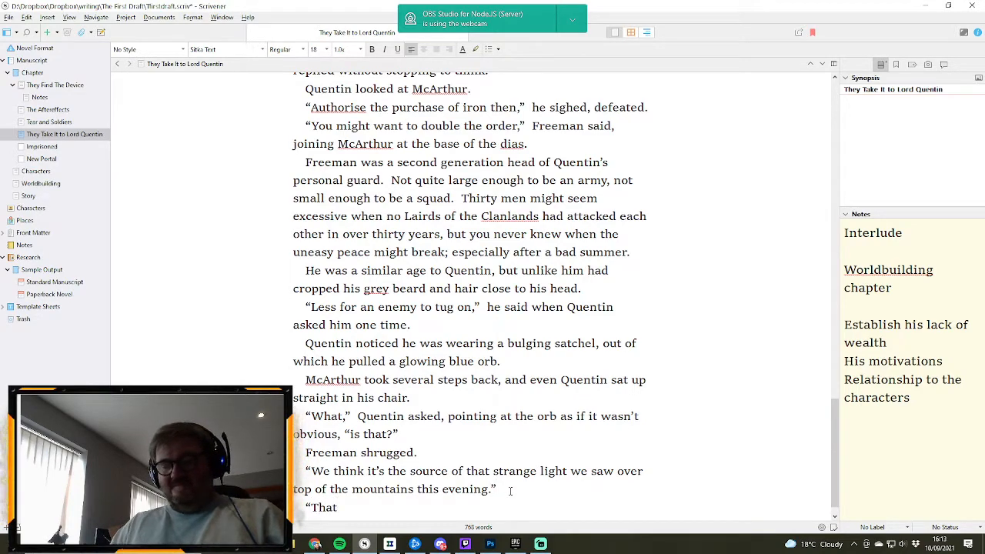
{"action": "type", "text": "\"  excla"}
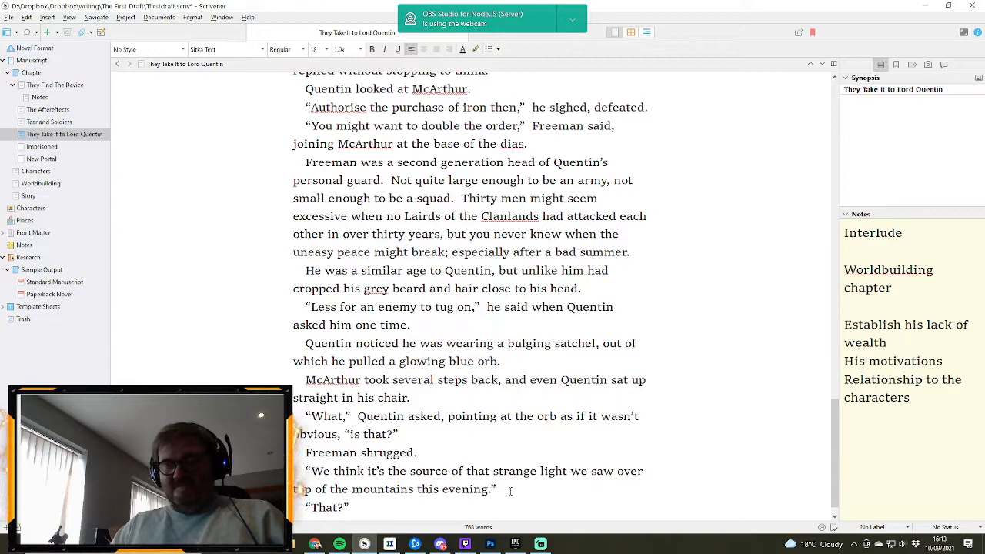
{"action": "type", "text": "imed Qunetin"}
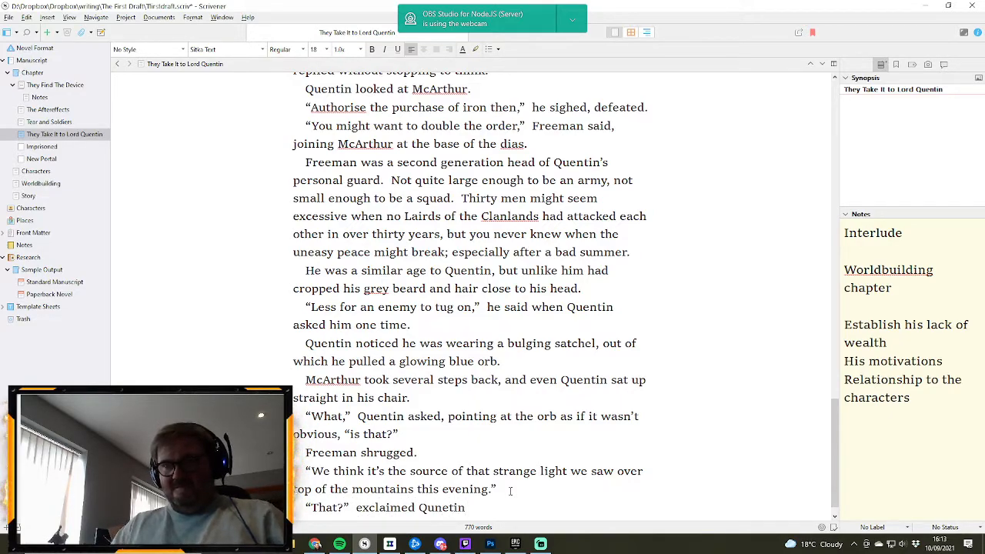
{"action": "key", "text": "BackSpace"}
{"action": "key", "text": "BackSpace"}
{"action": "key", "text": "BackSpace"}
{"action": "key", "text": "BackSpace"}
{"action": "key", "text": "BackSpace"}
{"action": "type", "text": "e"}
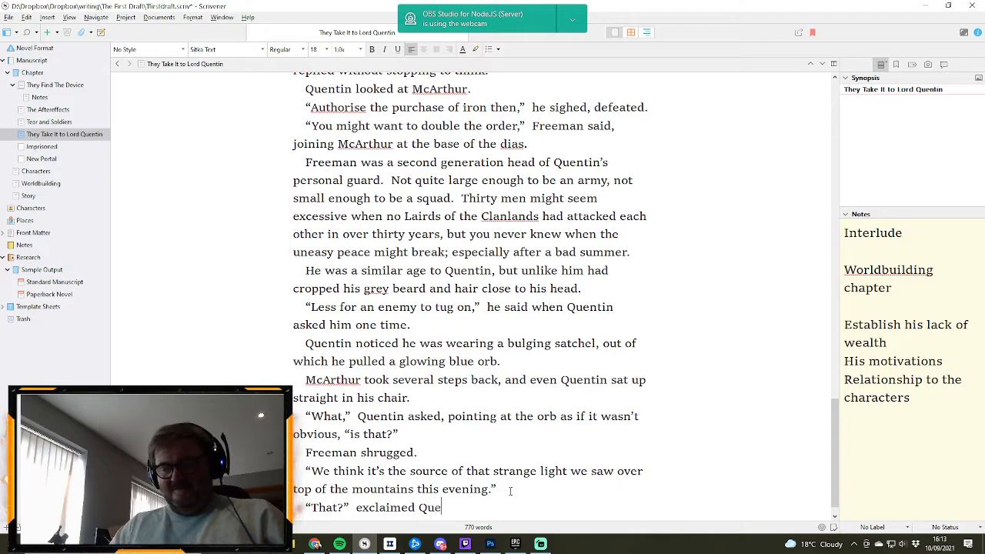
{"action": "type", "text": "ntin.  \"But"}
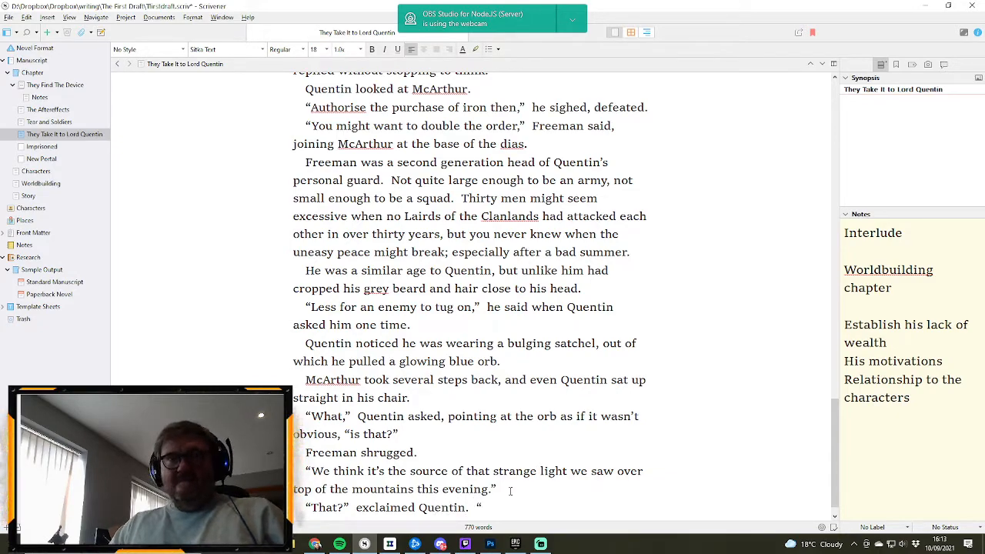
{"action": "type", "text": " it's so small"}
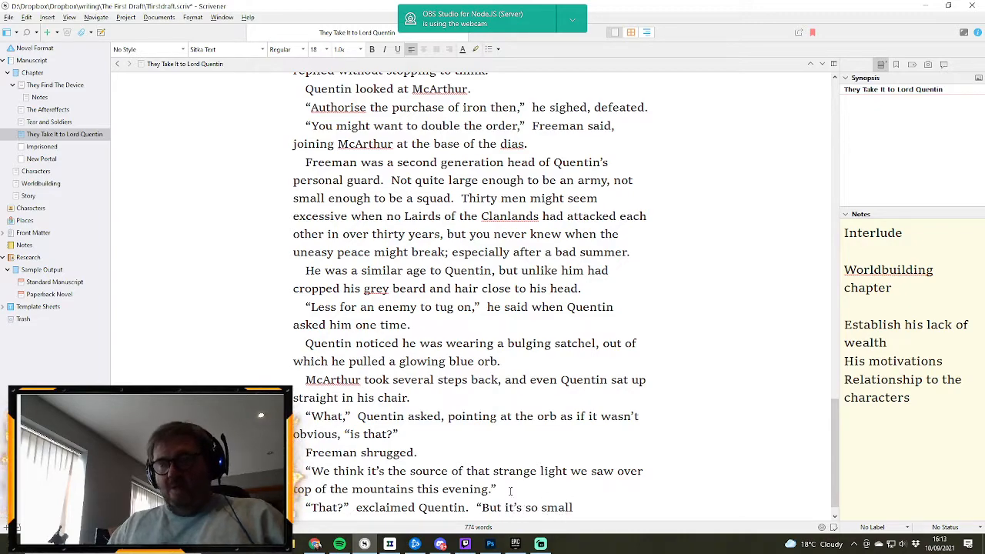
{"action": "type", "text": ".\""}
- Begin a new narrative paragraph below Quentin's line with “Nearly everyone on the estate had seen the light”
{"action": "key", "text": "Return"}
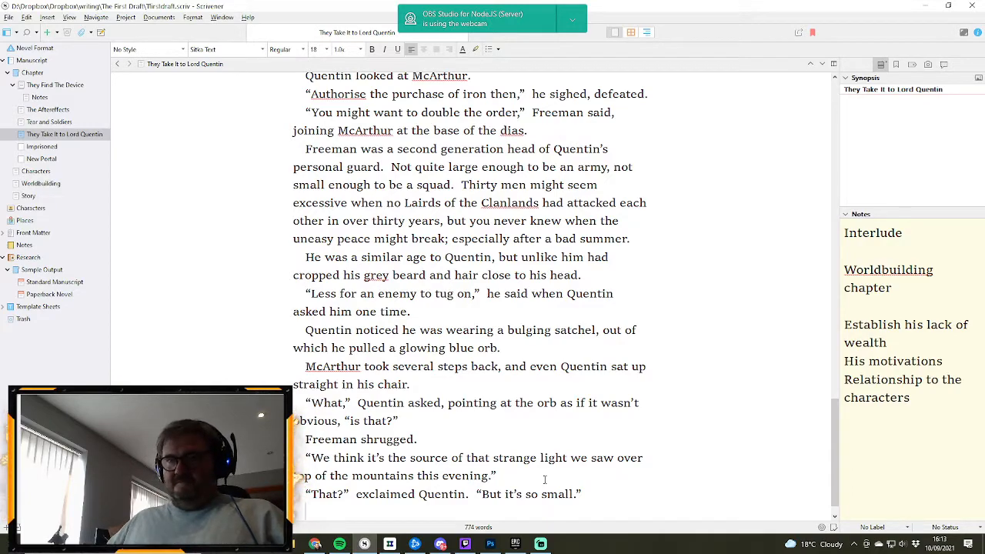
{"action": "type", "text": "Nearl"}
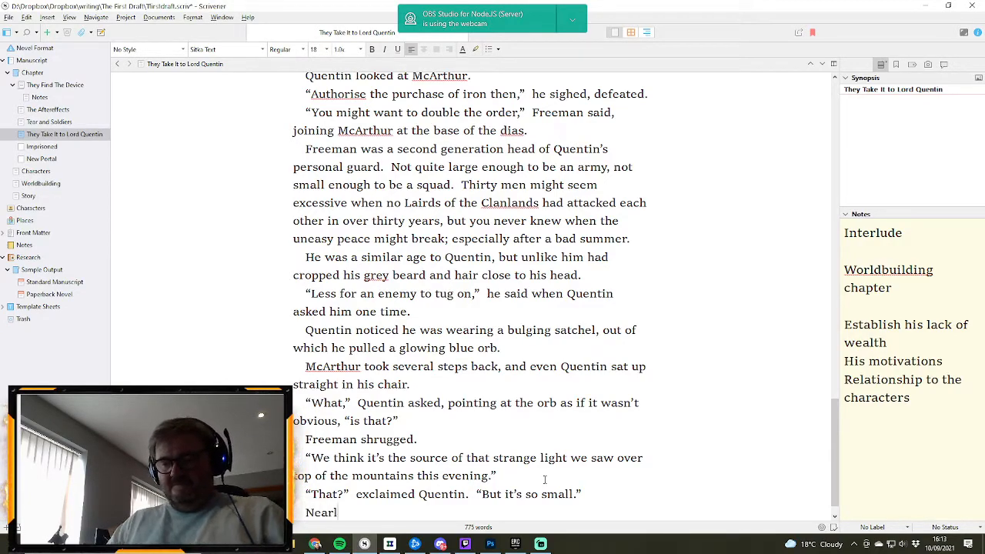
{"action": "type", "text": "y everyone o"}
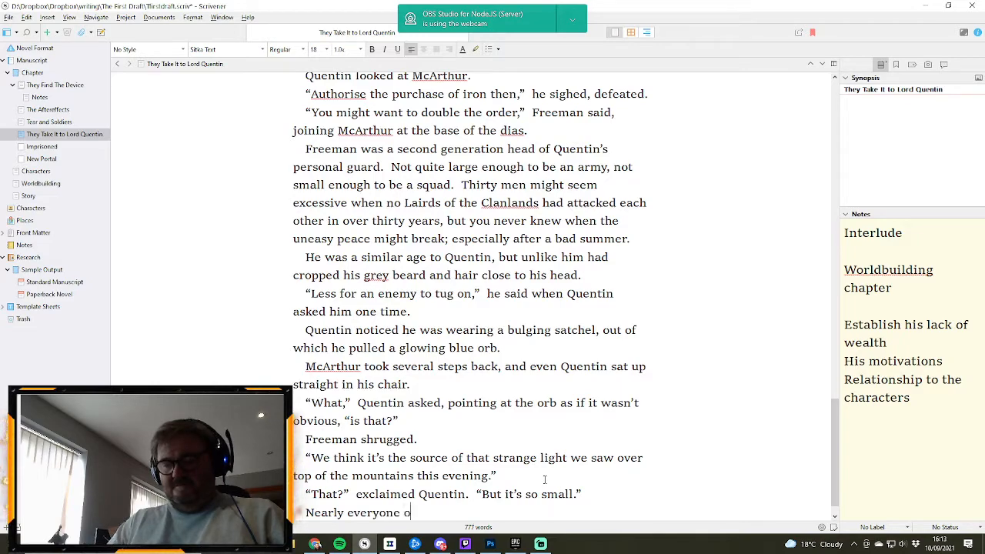
{"action": "type", "text": "n the estate"}
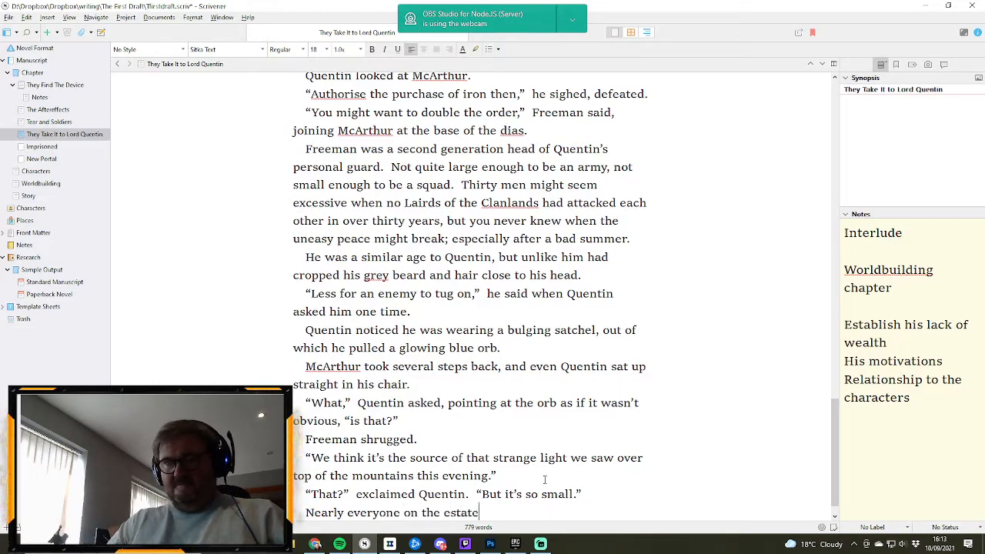
{"action": "type", "text": " had s"}
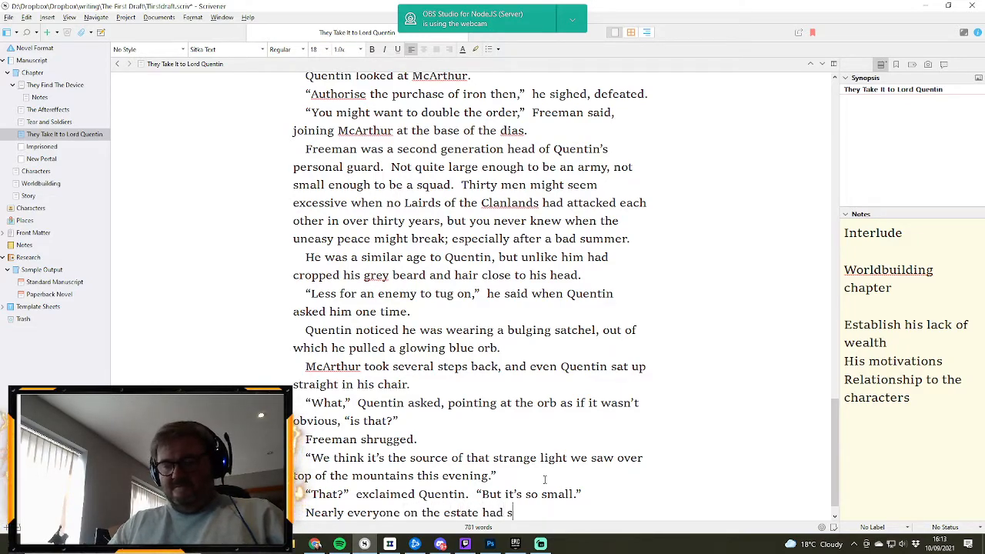
{"action": "type", "text": "een the liug"}
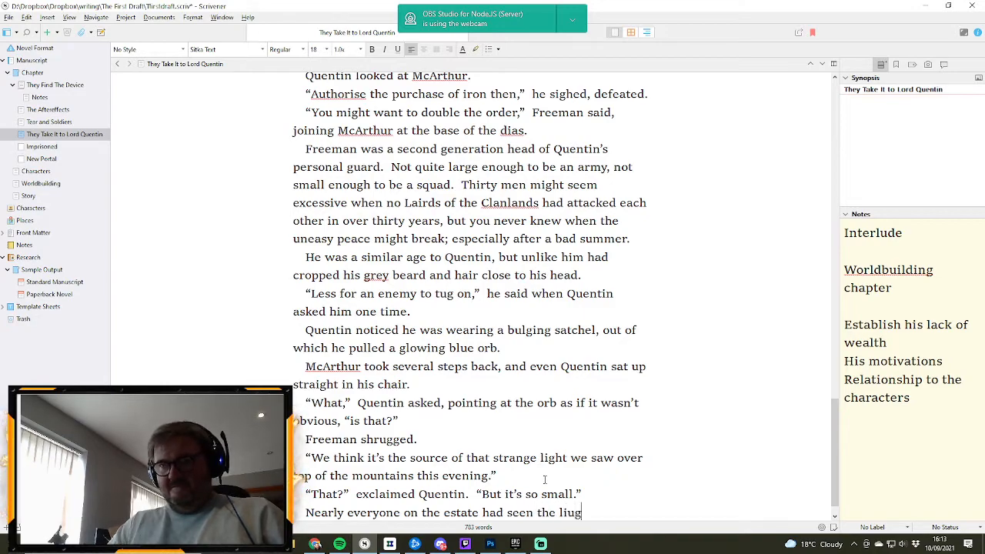
{"action": "key", "text": "BackSpace"}
{"action": "key", "text": "BackSpace"}
{"action": "key", "text": "BackSpace"}
{"action": "type", "text": "ight"}
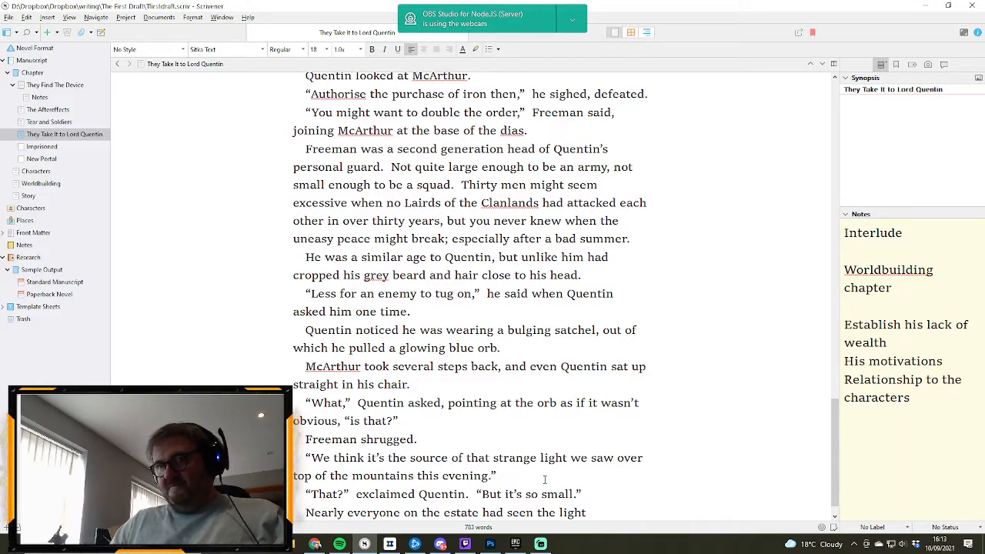
{"action": "type", "text": ".  "}
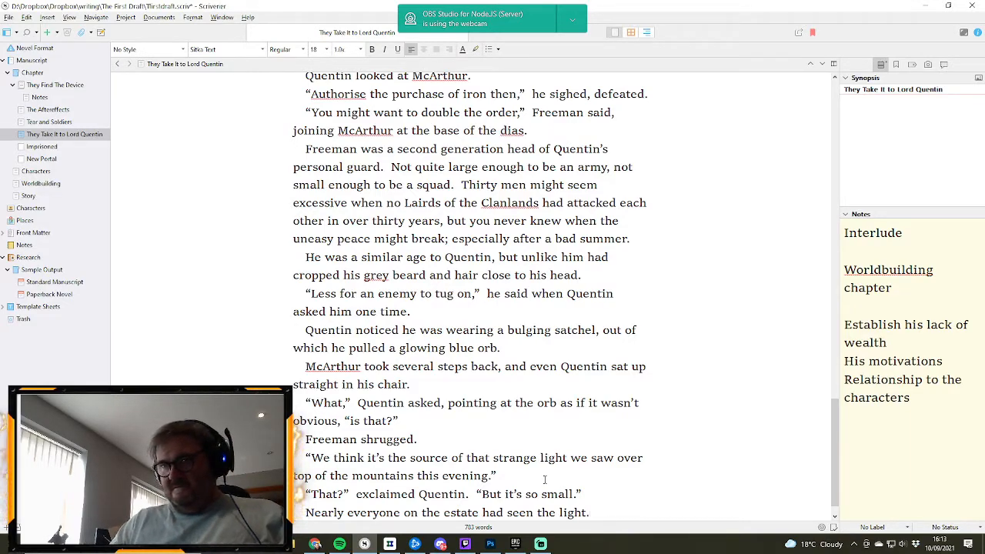
{"action": "type", "text": "It had"}
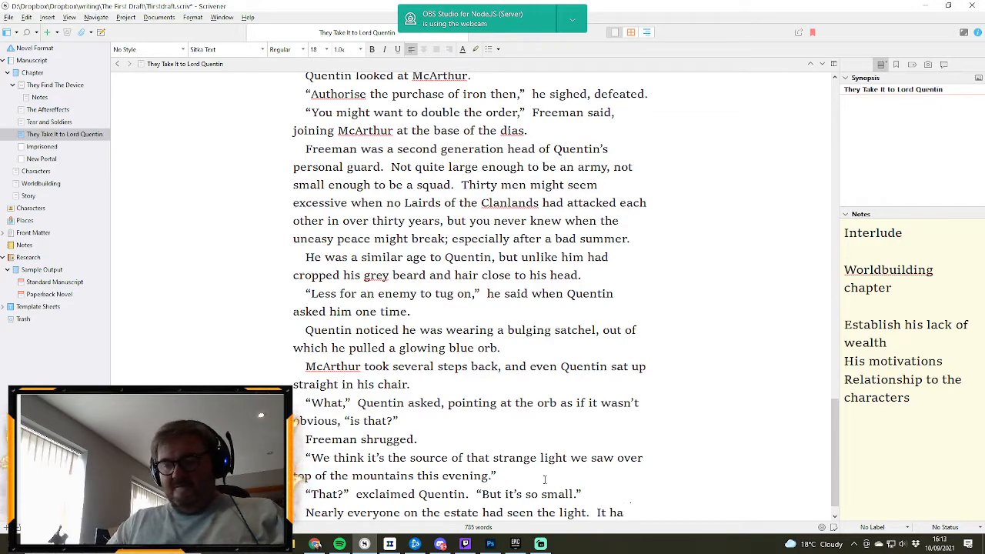
{"action": "key", "text": "BackSpace"}
{"action": "key", "text": "BackSpace"}
{"action": "key", "text": "BackSpace"}
{"action": "key", "text": "BackSpace"}
{"action": "key", "text": "BackSpace"}
{"action": "key", "text": "BackSpace"}
{"action": "key", "text": "BackSpace"}
{"action": "key", "text": "BackSpace"}
{"action": "key", "text": "BackSpace"}
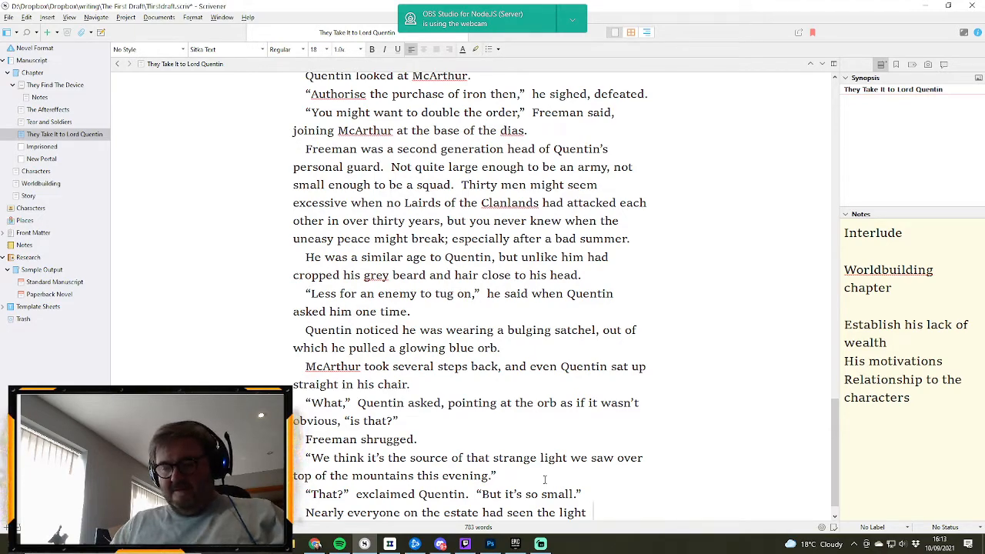
- Complete the sentence about the light with “emanating from the other side of the mountain.”, using the suggested spelling of “emanating”
{"action": "type", "text": "emina"}
{"action": "key", "text": "BackSpace"}
{"action": "key", "text": "BackSpace"}
{"action": "key", "text": "BackSpace"}
{"action": "key", "text": "BackSpace"}
{"action": "key", "text": "BackSpace"}
{"action": "key", "text": "BackSpace"}
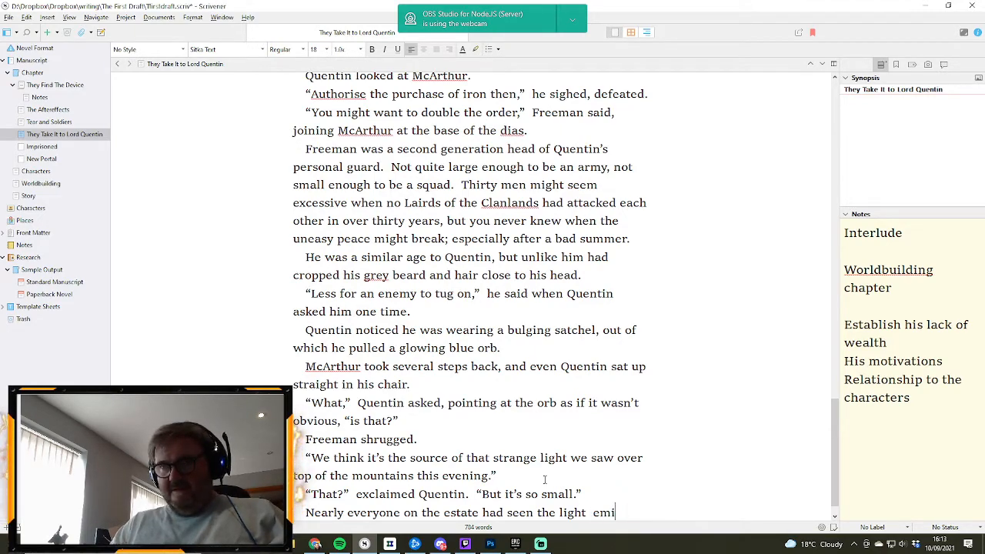
{"action": "type", "text": "e"}
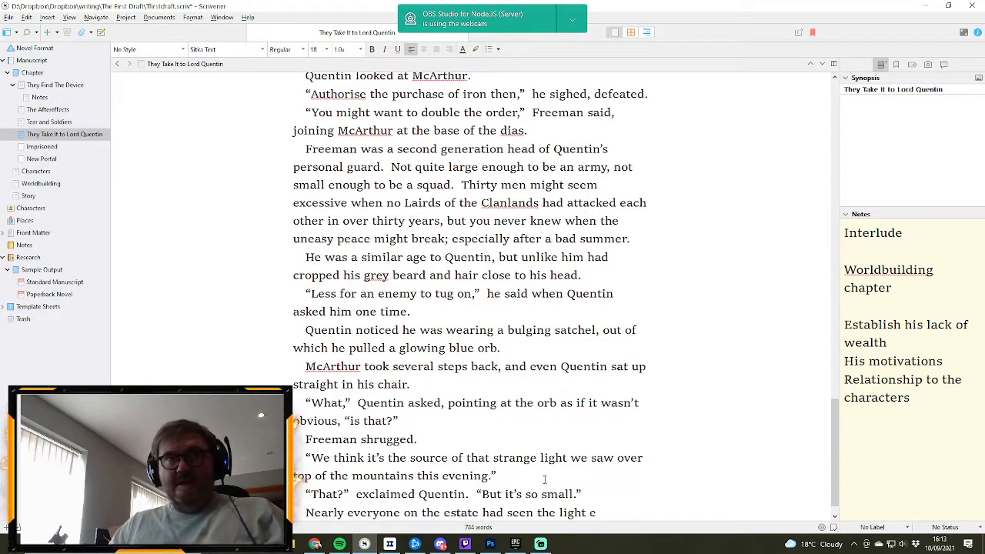
{"action": "type", "text": "min"}
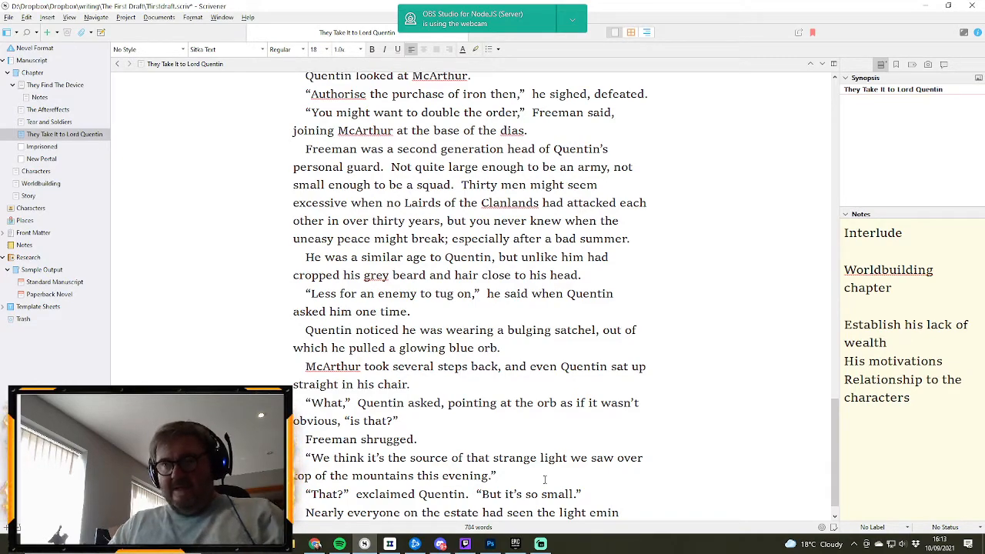
{"action": "type", "text": "ating"}
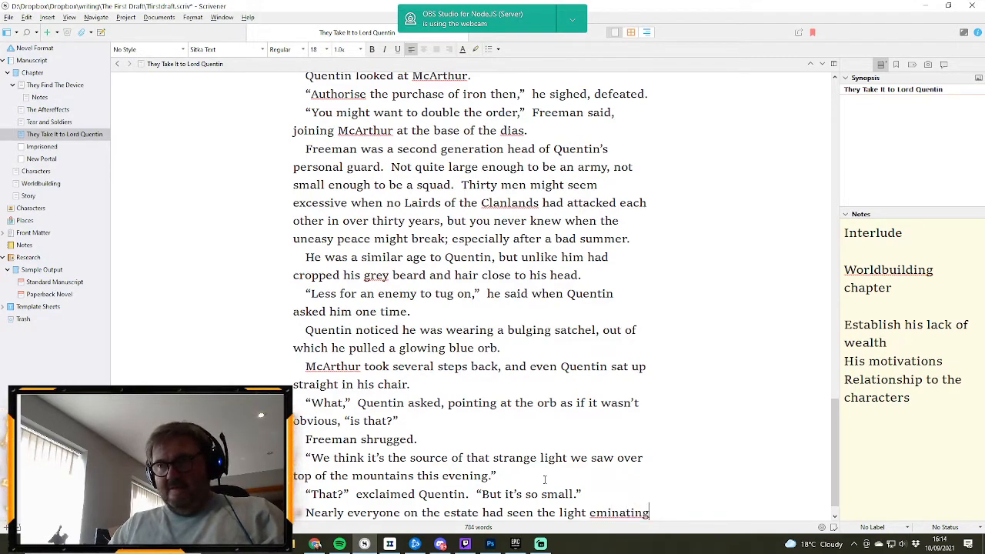
{"action": "type", "text": " from the"}
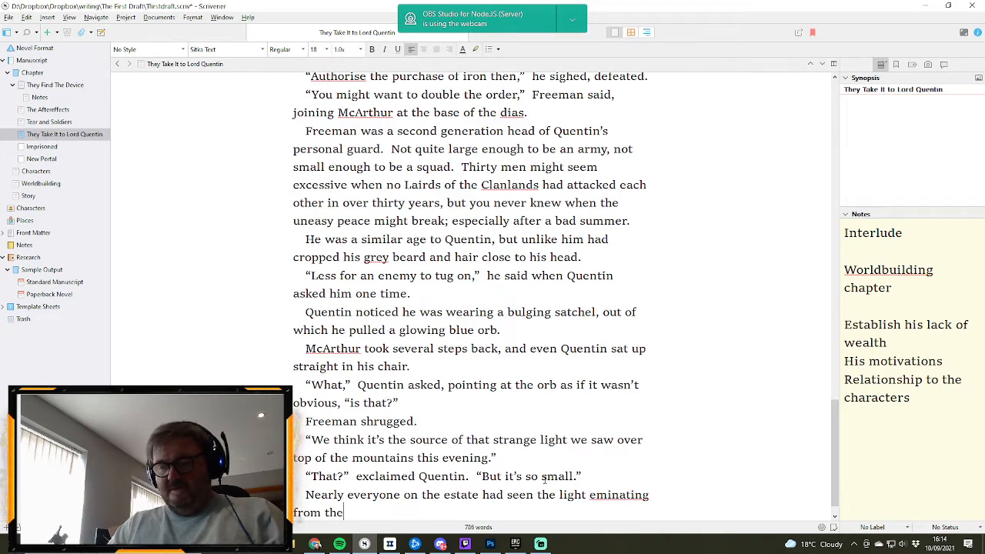
{"action": "type", "text": " other side of th"}
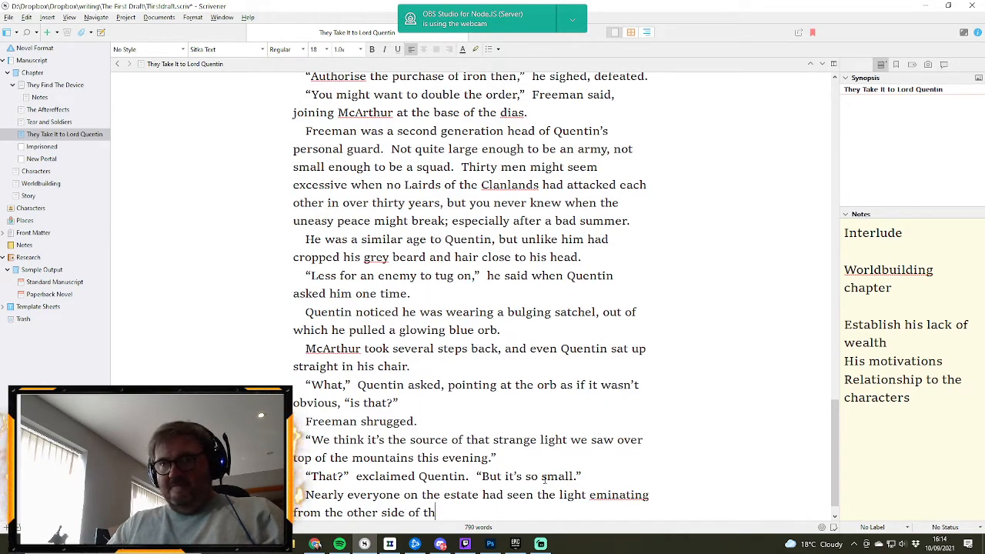
{"action": "type", "text": "e mountain"}
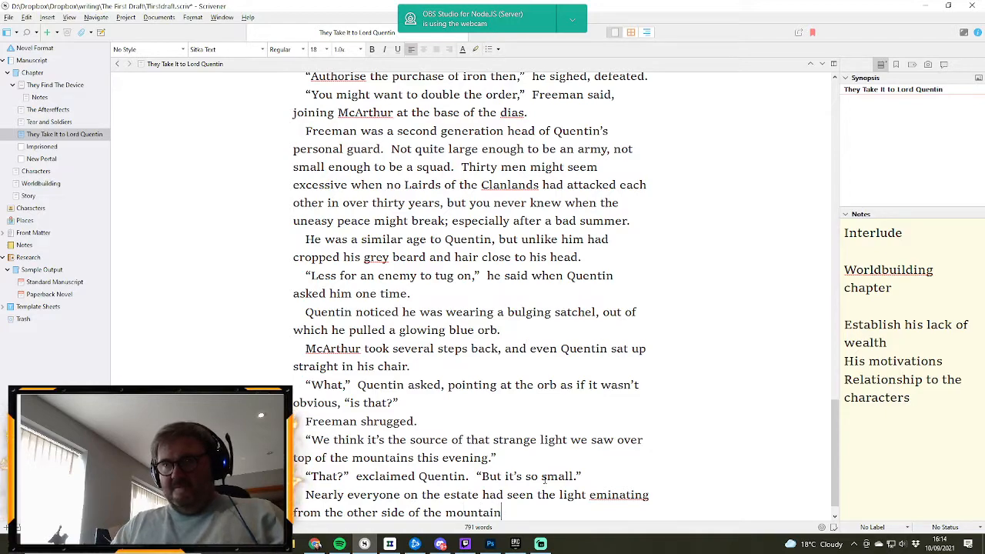
{"action": "type", "text": "."}
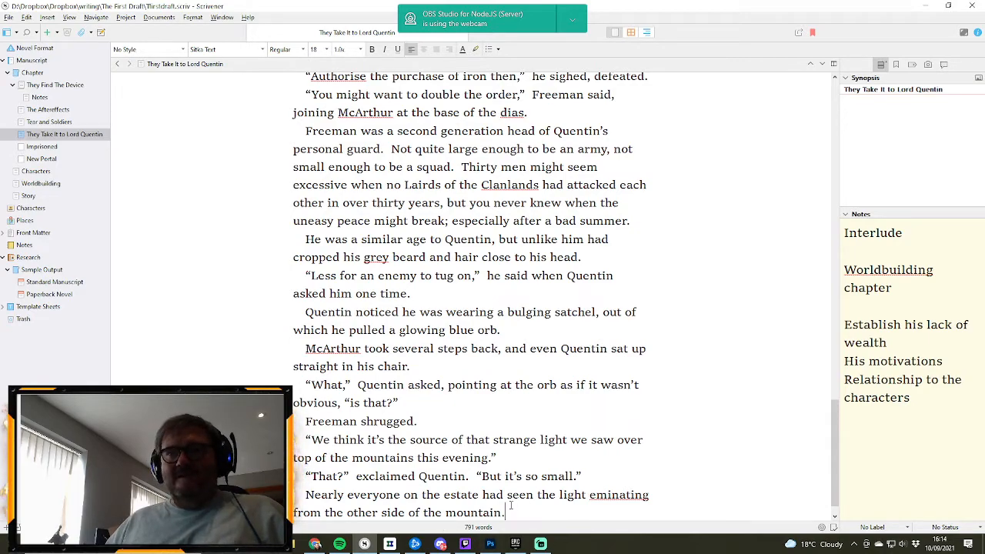
{"action": "right_click", "coordinate": [610, 495]}
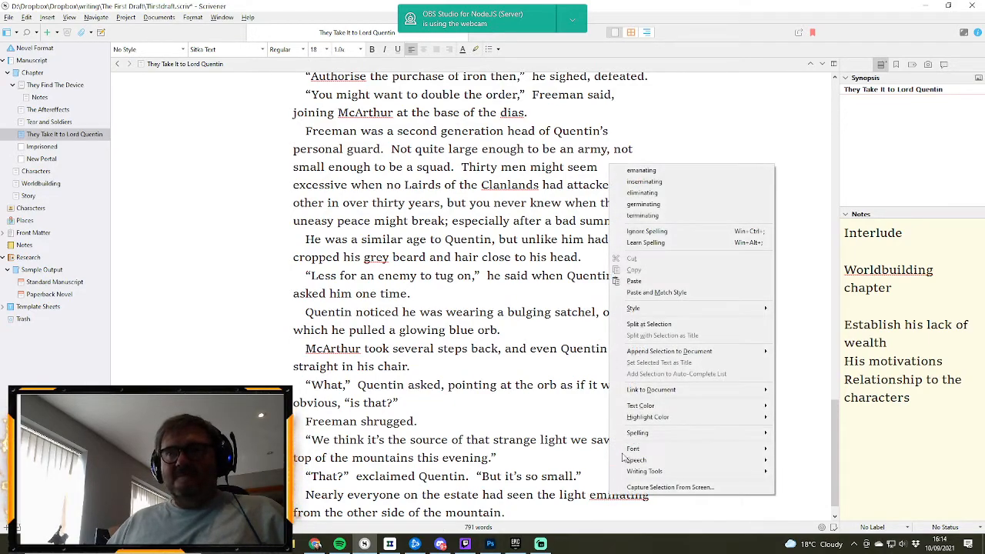
{"action": "left_click", "coordinate": [654, 170]}
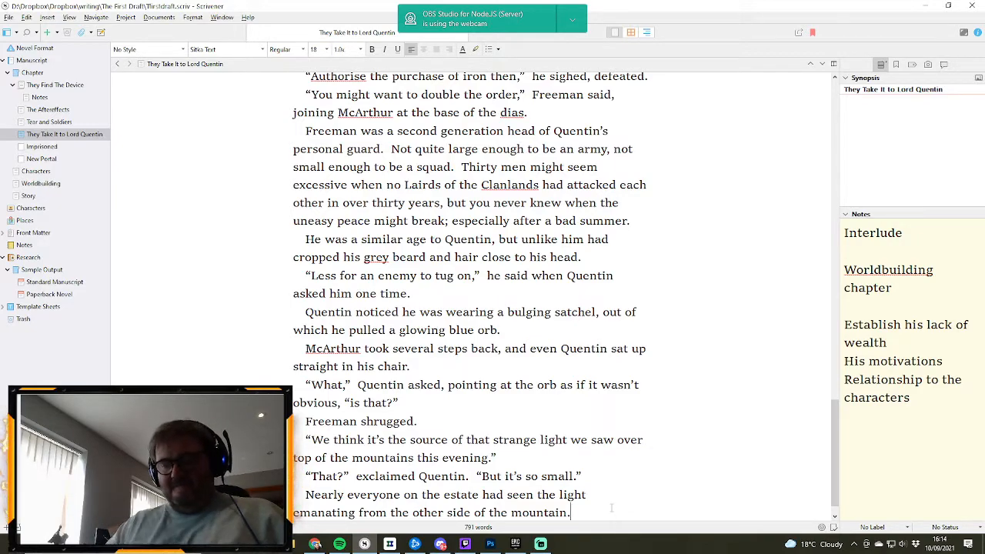
- Add the sentence “It had turned dusk into the height of summer for a good five minutes.” after the sentence about the light
{"action": "type", "text": "It ha"}
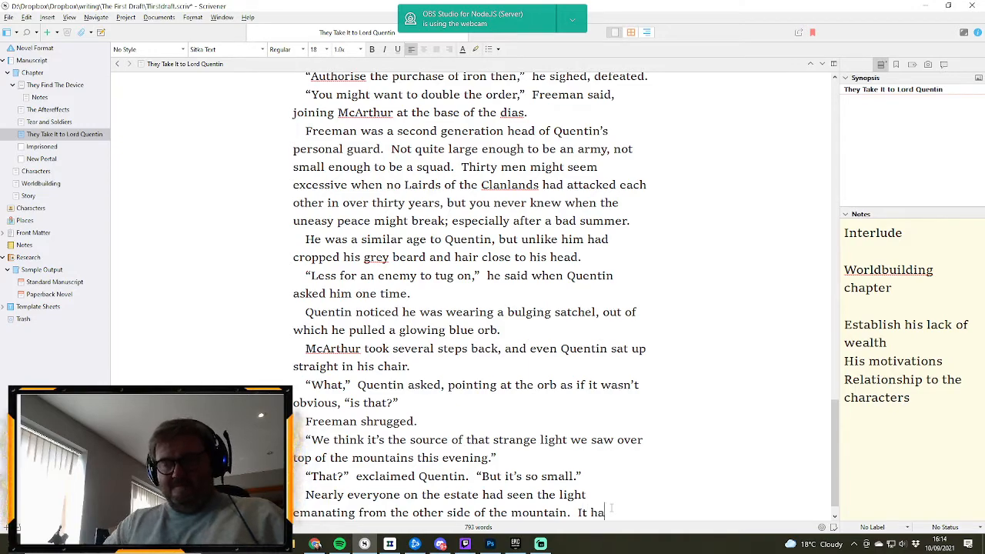
{"action": "type", "text": "d turned d"}
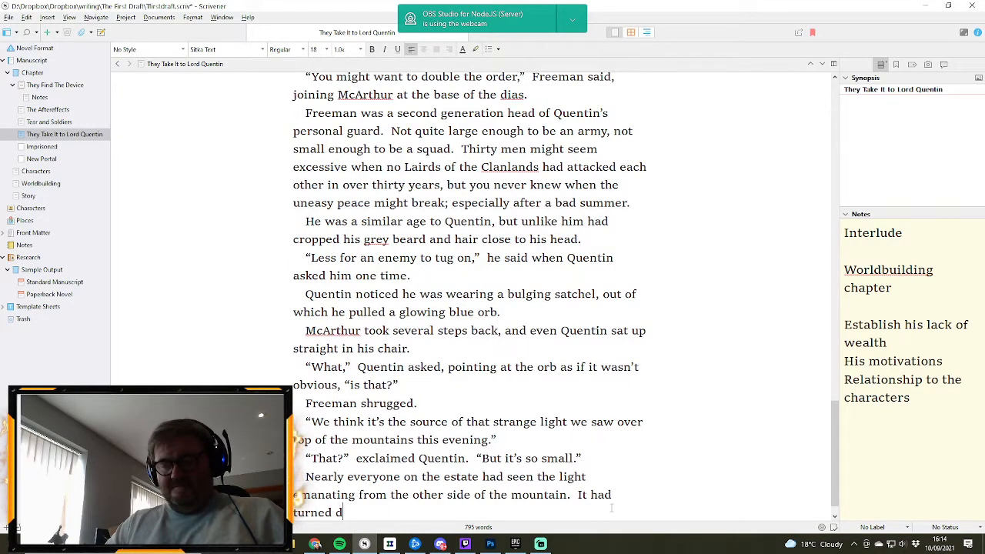
{"action": "type", "text": "usk i"}
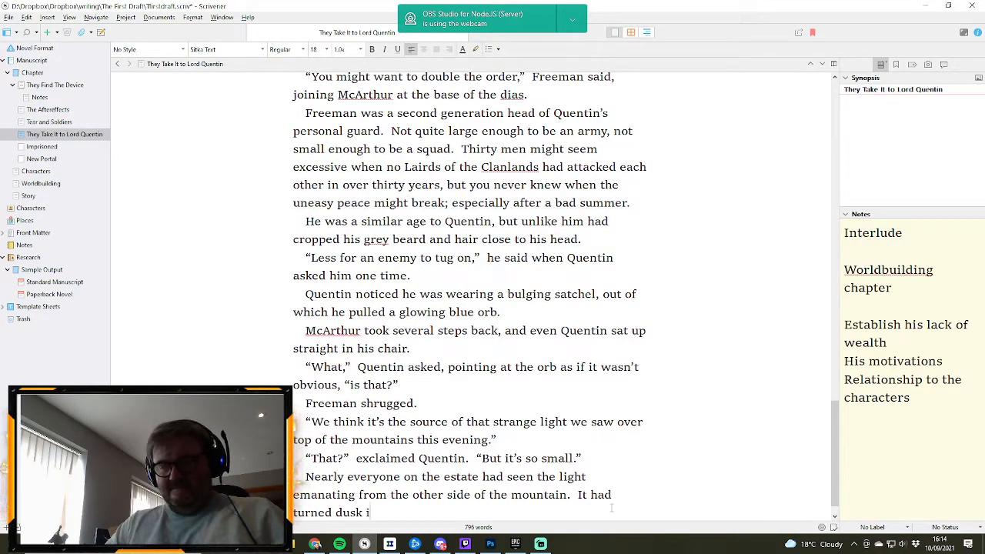
{"action": "type", "text": "nto the hight"}
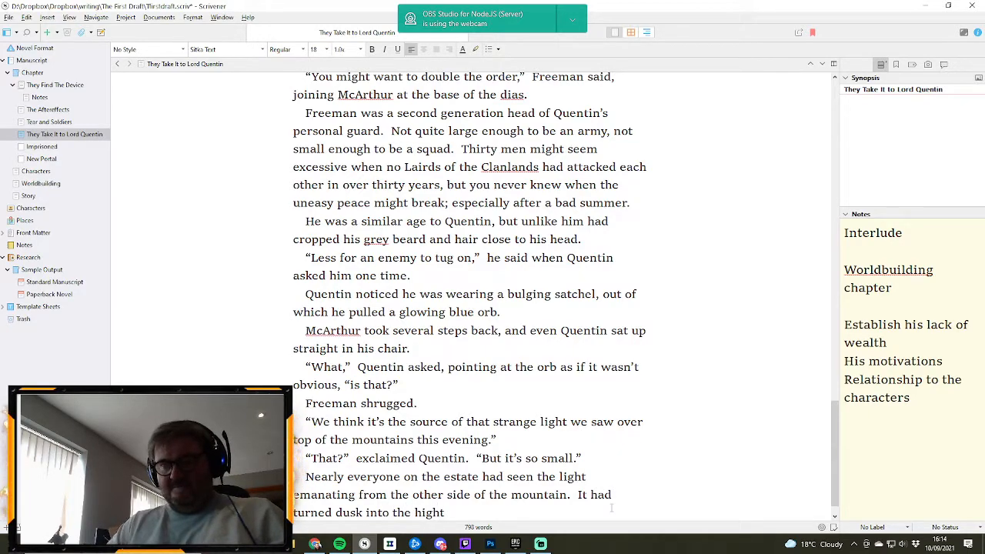
{"action": "key", "text": "BackSpace"}
{"action": "key", "text": "BackSpace"}
{"action": "key", "text": "BackSpace"}
{"action": "key", "text": "BackSpace"}
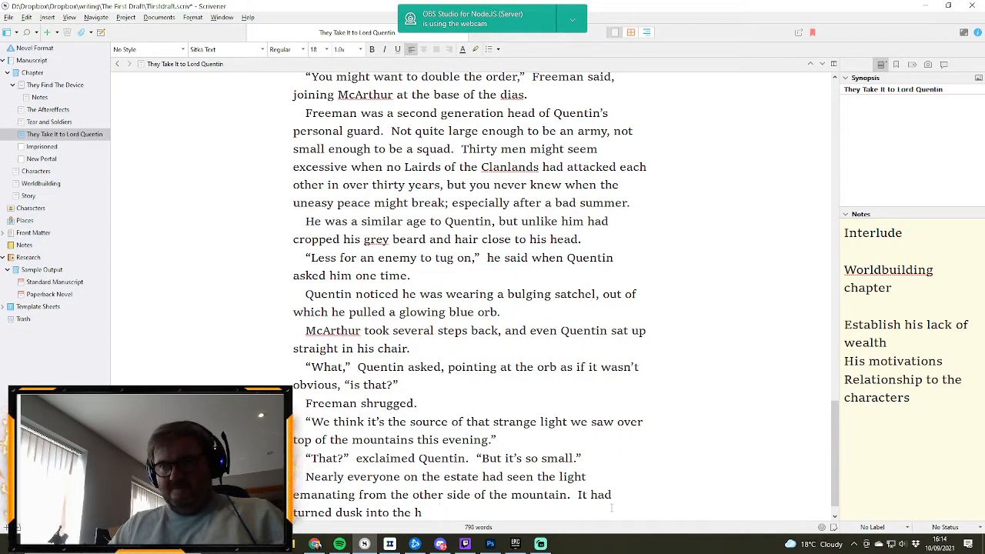
{"action": "type", "text": "eight of s"}
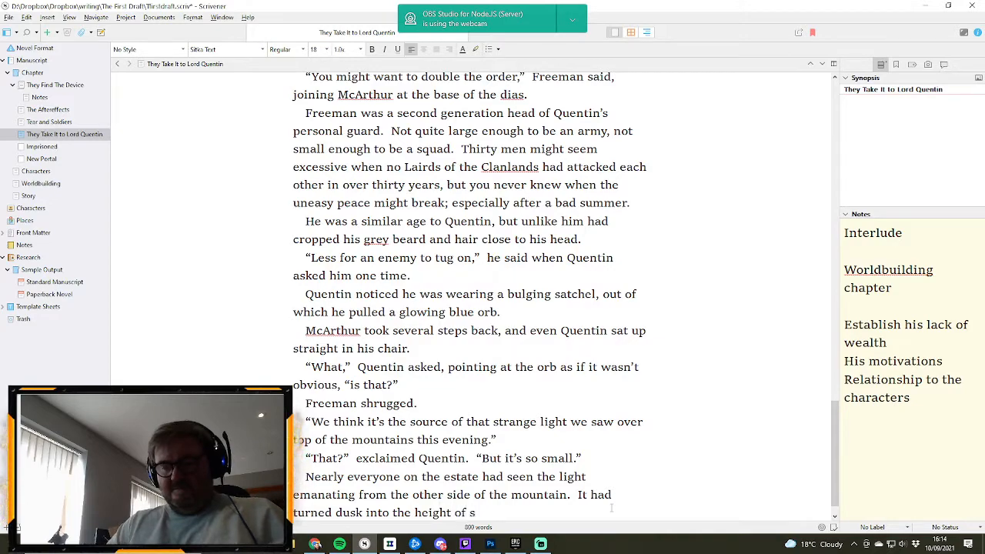
{"action": "type", "text": "ummer for a"}
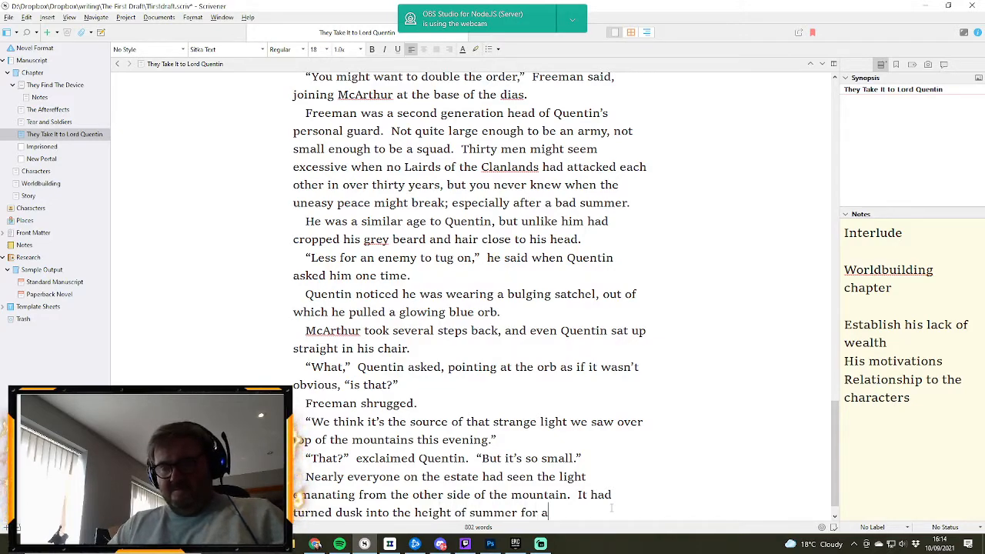
{"action": "type", "text": " good f"}
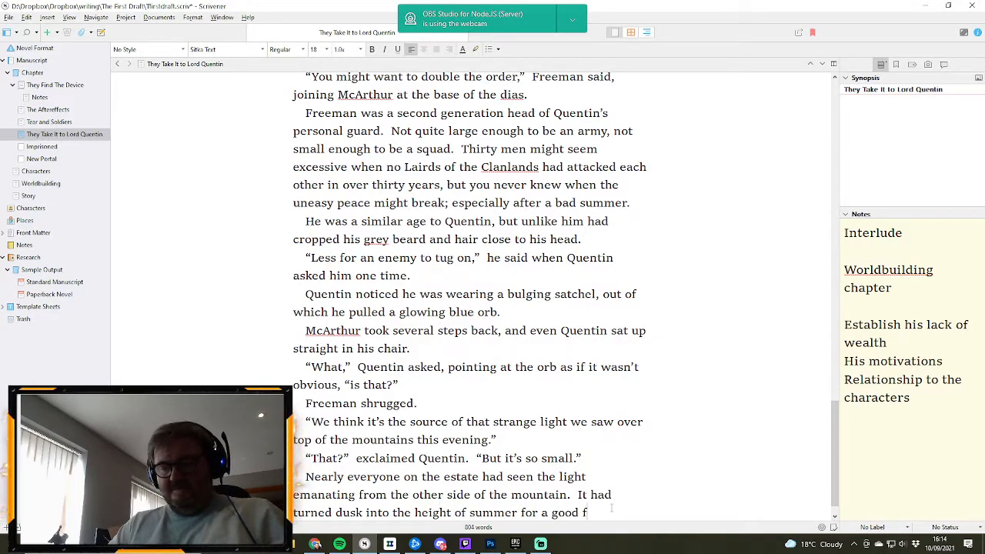
{"action": "type", "text": "ive minutes."}
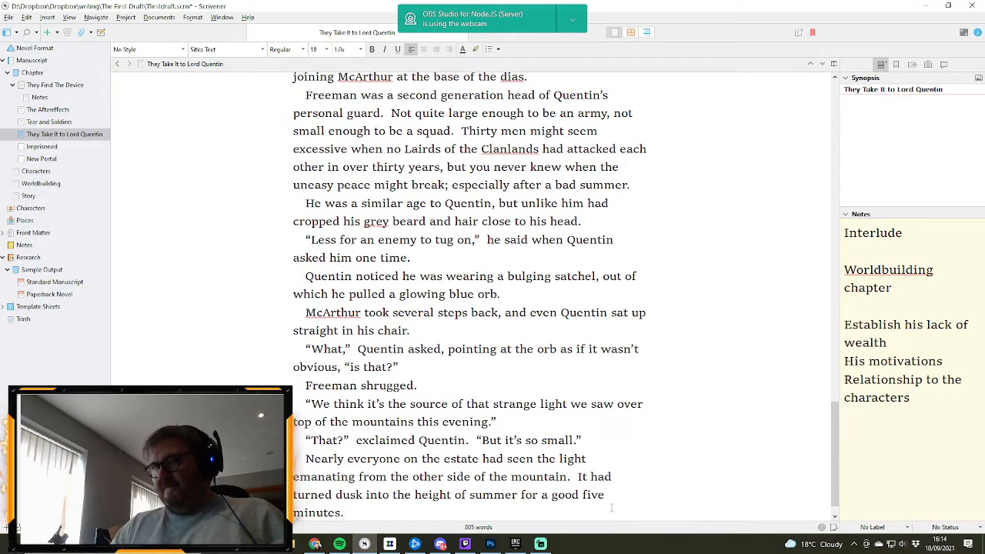
- Begin a new paragraph with “Some had come rushing to Quentin claiming the mountain was on fire”
{"action": "key", "text": "Return"}
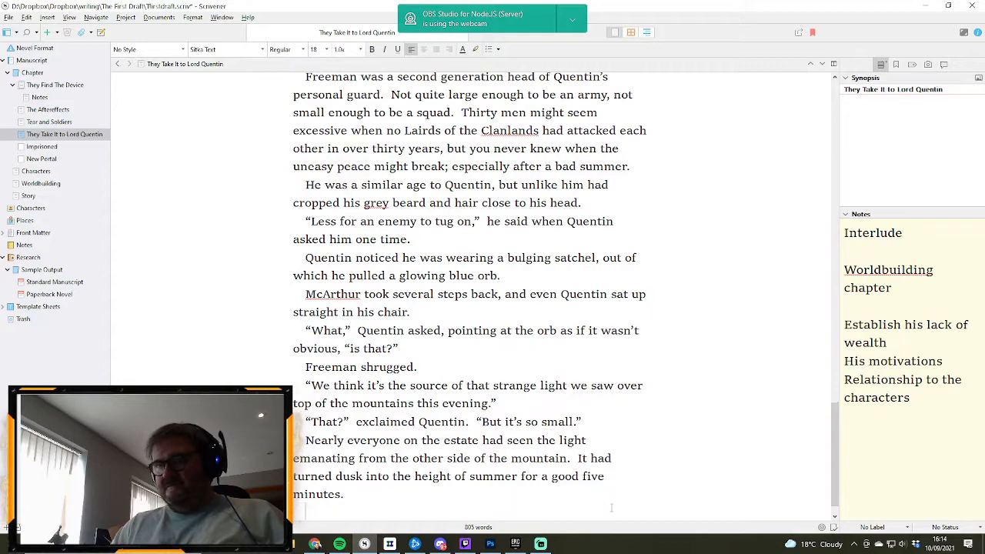
{"action": "type", "text": "Some"}
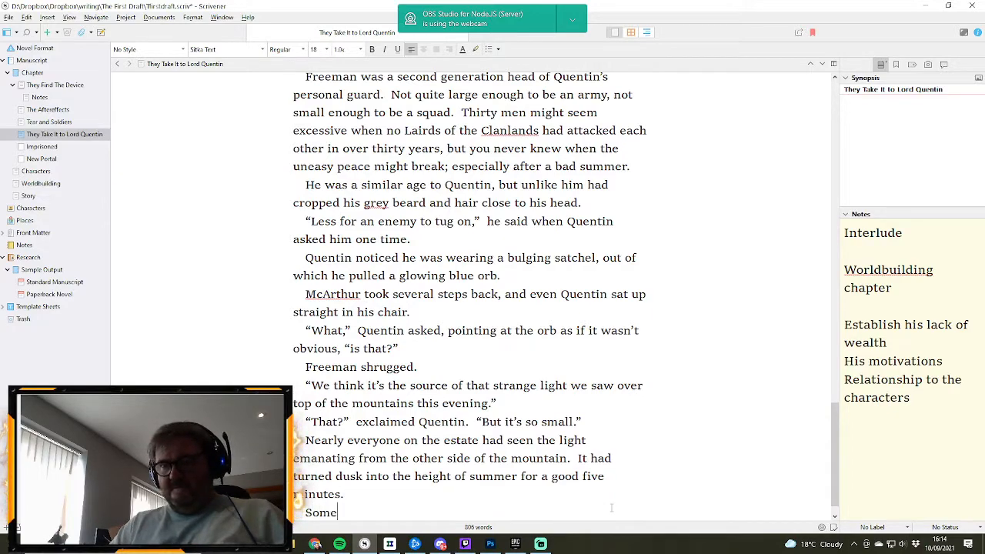
{"action": "type", "text": " ha"}
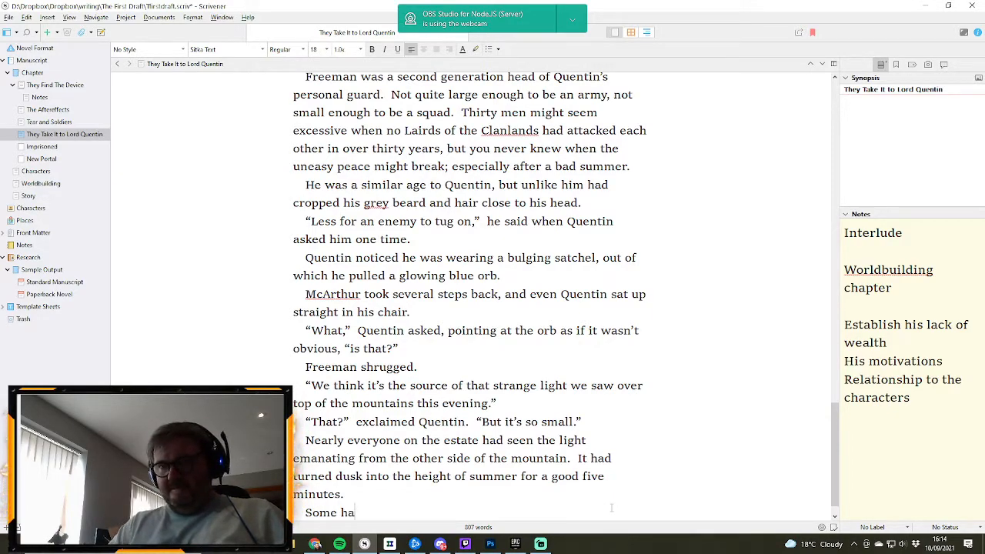
{"action": "type", "text": "d"}
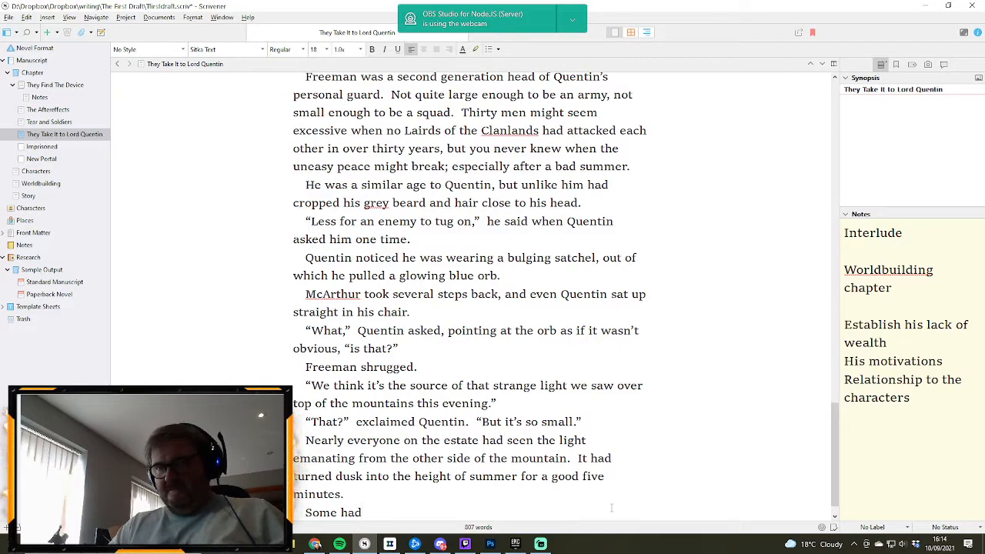
{"action": "type", "text": " come ru"}
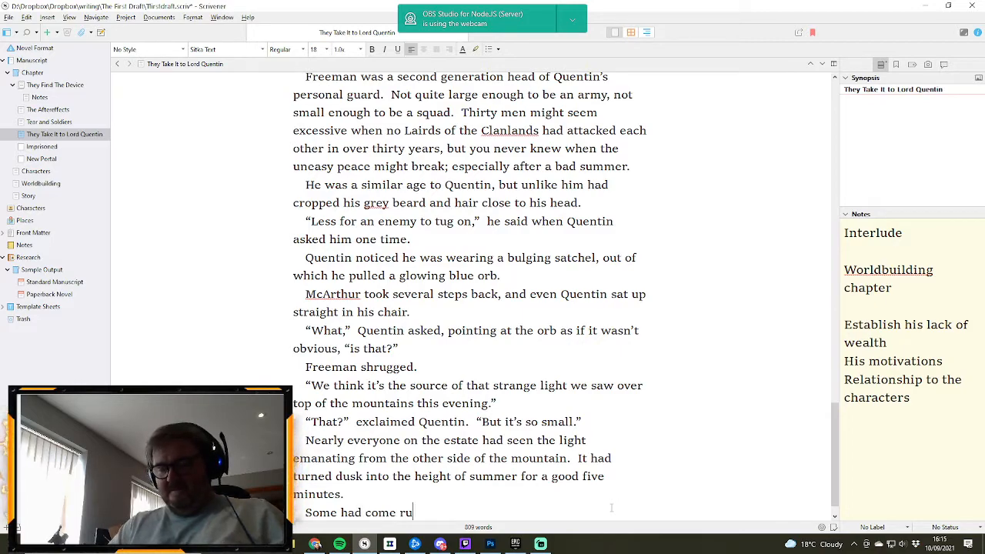
{"action": "type", "text": "shing to Quentin"}
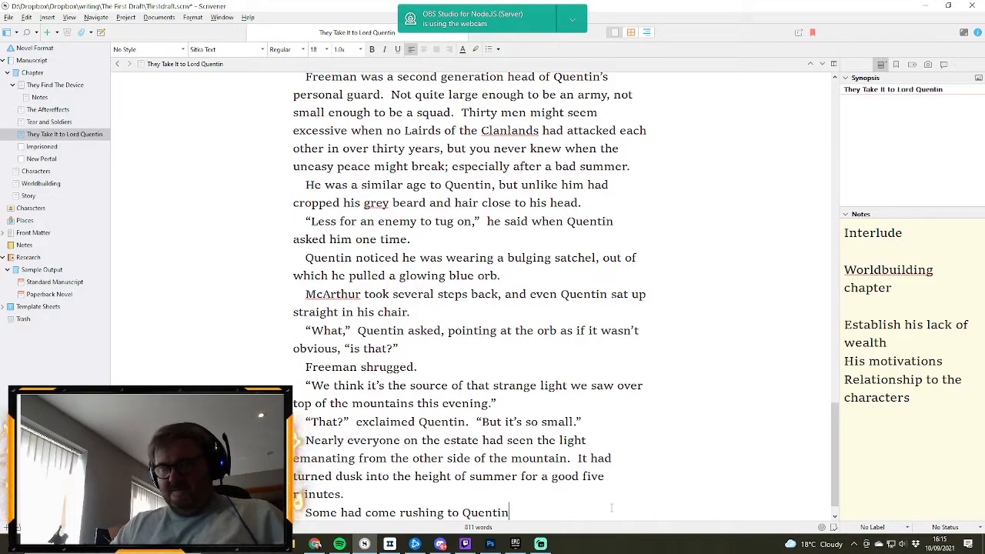
{"action": "type", "text": " cla"}
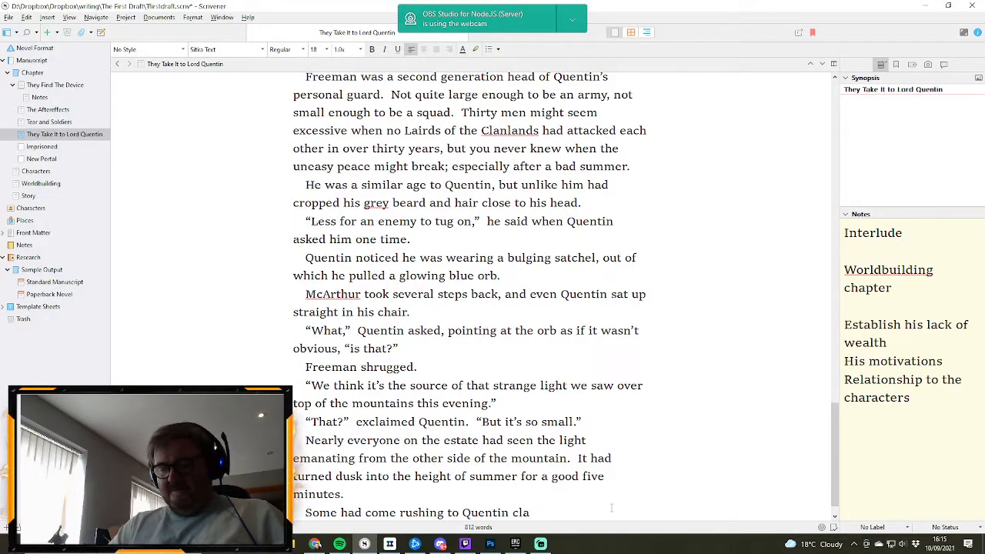
{"action": "type", "text": "iming the mo"}
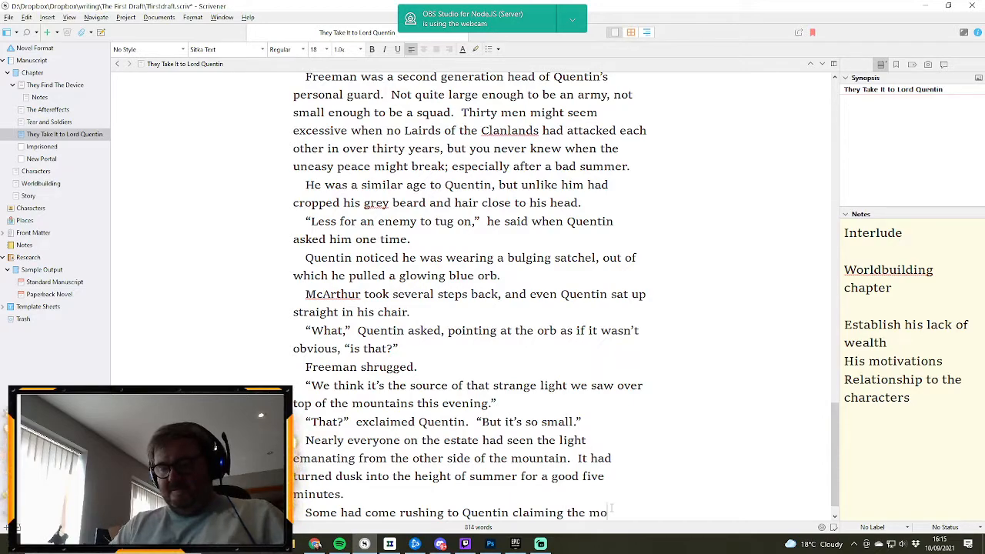
{"action": "type", "text": "untain was on"}
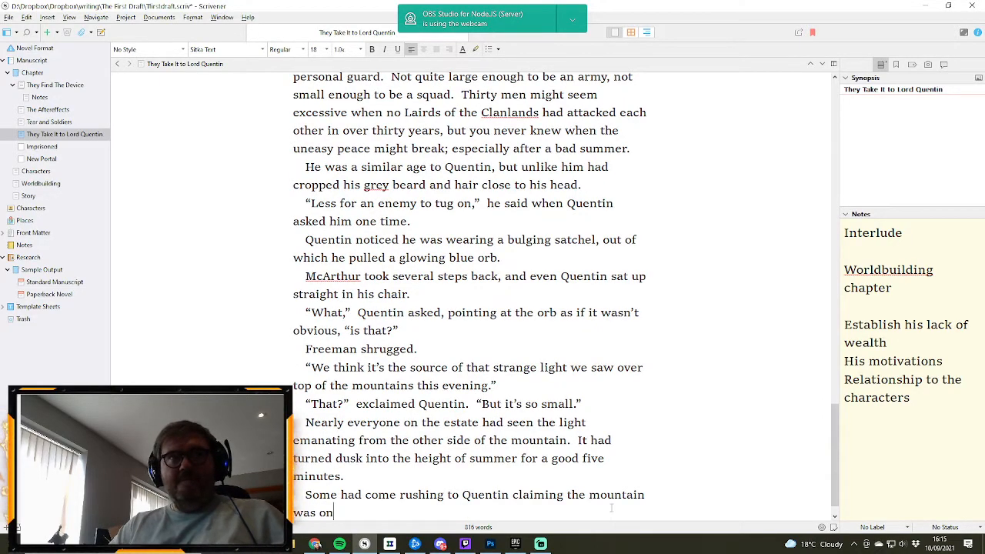
{"action": "type", "text": " fire"}
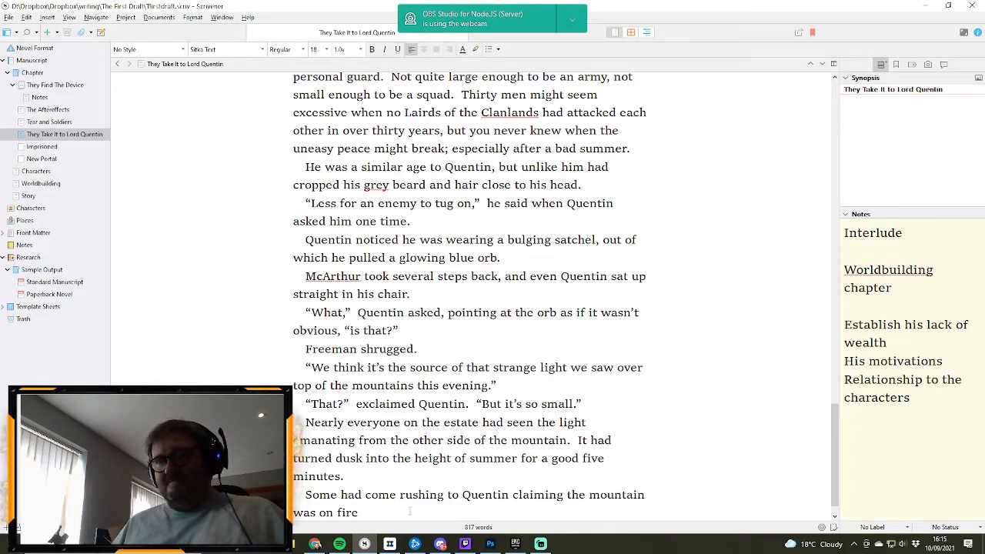
- Continue the sentence about the burning mountain with “, but it looked like no fire”
{"action": "type", "text": ", but "}
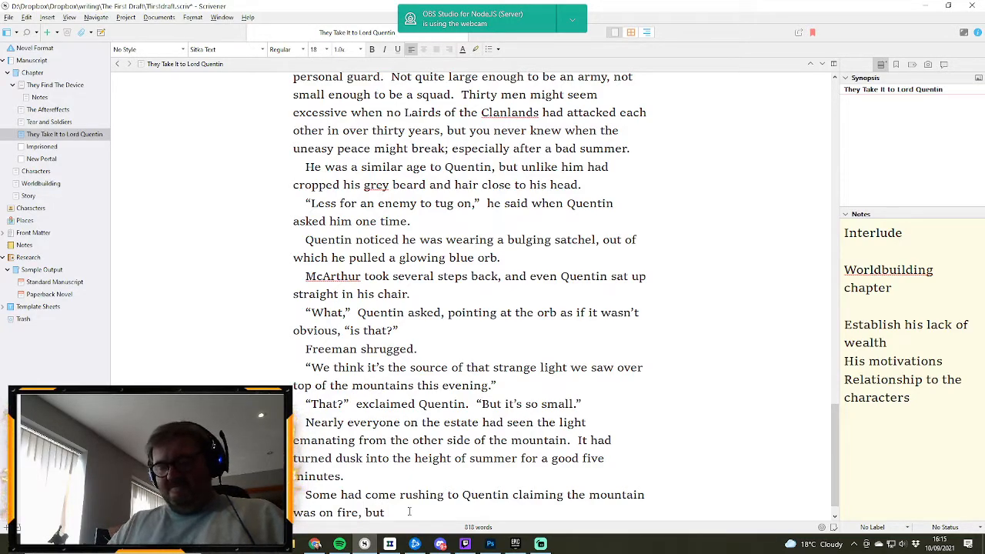
{"action": "type", "text": "it looked"}
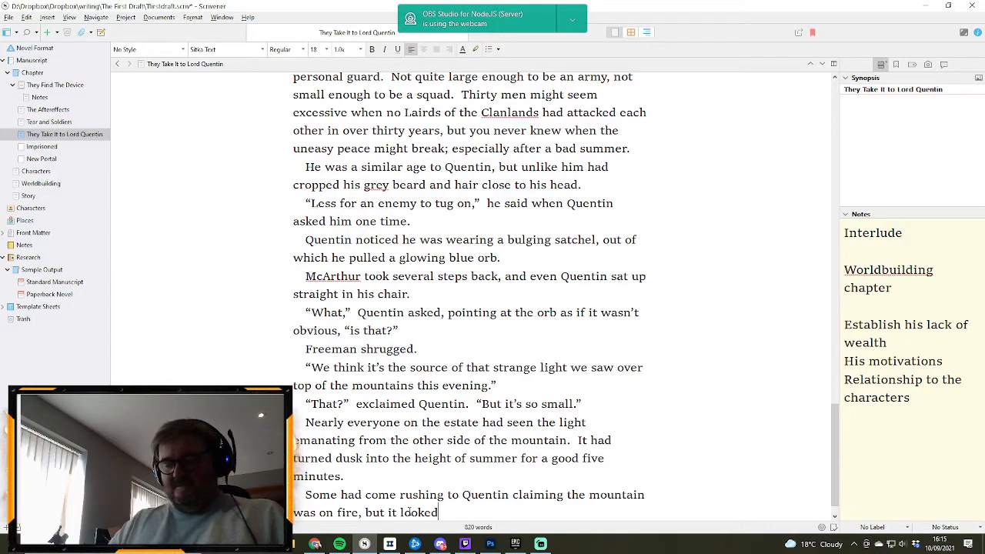
{"action": "type", "text": " like no"}
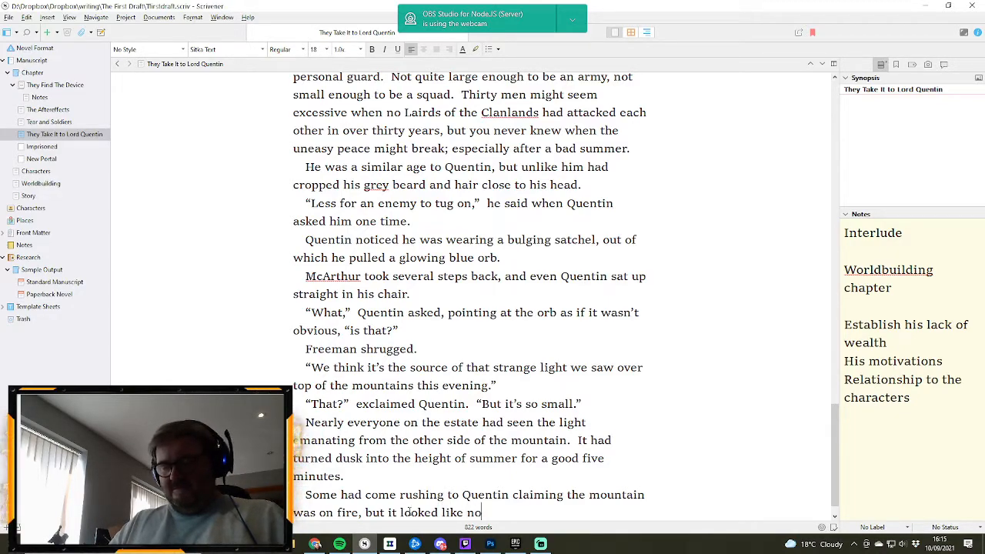
{"action": "type", "text": " fire"}
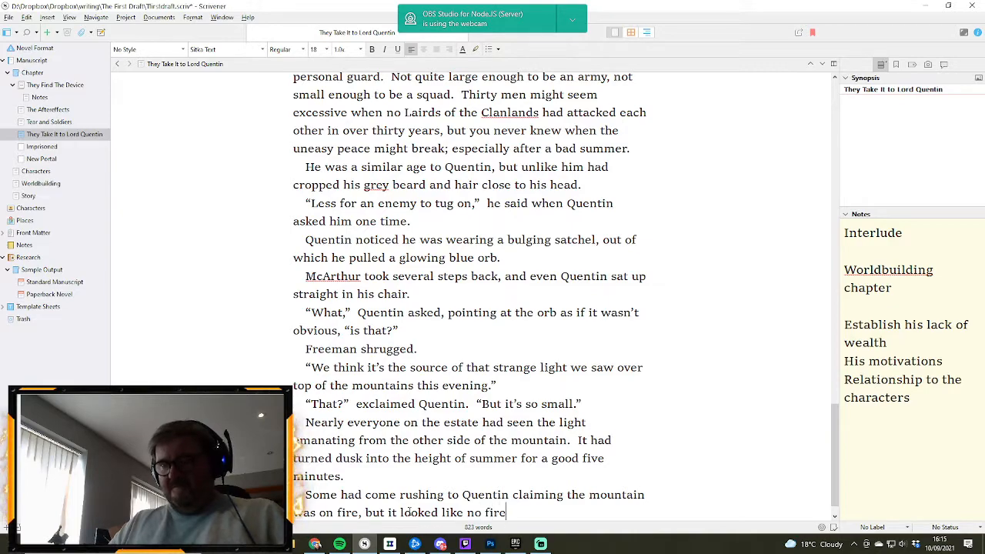
{"action": "type", "text": " th"}
{"action": "key", "text": "BackSpace"}
{"action": "key", "text": "BackSpace"}
{"action": "key", "text": "BackSpace"}
{"action": "key", "text": "BackSpace"}
{"action": "key", "text": "BackSpace"}
{"action": "key", "text": "BackSpace"}
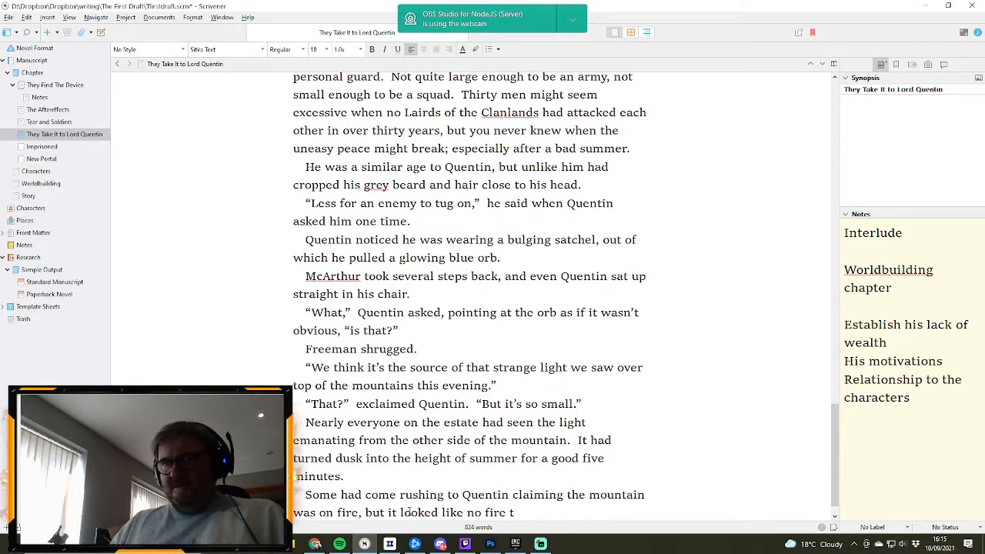
{"action": "type", "text": "ire,"}
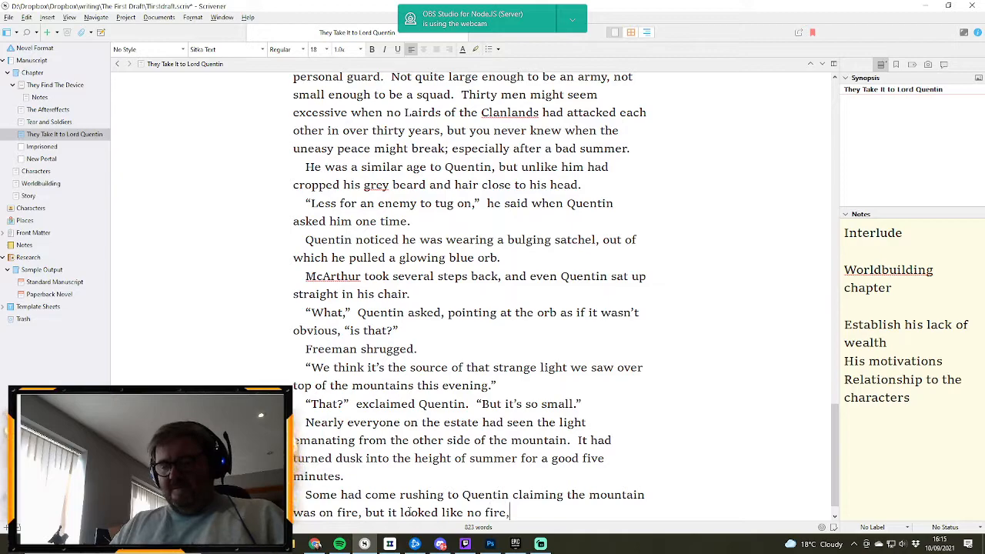
{"action": "type", "text": " Quentin"}
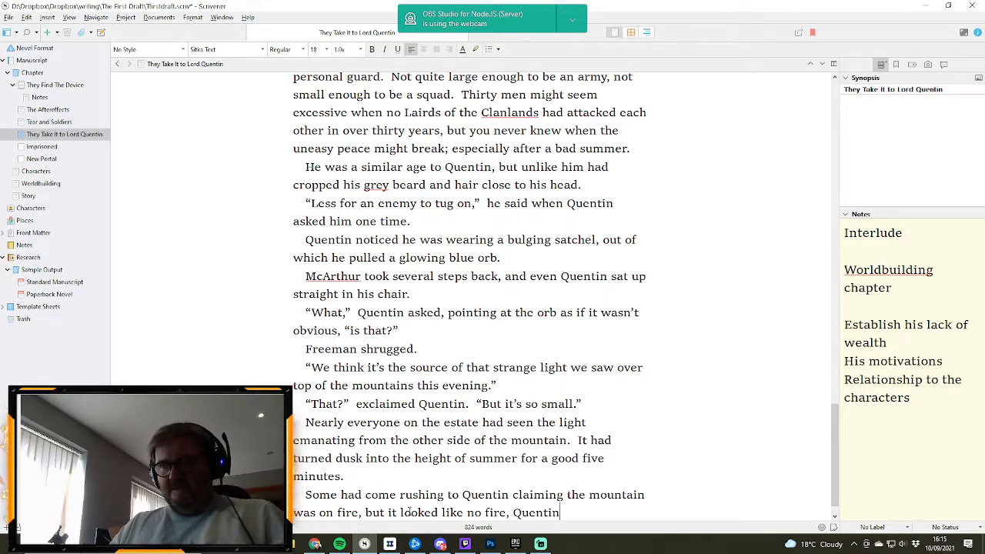
{"action": "key", "text": "BackSpace"}
{"action": "key", "text": "BackSpace"}
{"action": "key", "text": "BackSpace"}
{"action": "key", "text": "BackSpace"}
{"action": "key", "text": "BackSpace"}
{"action": "key", "text": "BackSpace"}
{"action": "key", "text": "BackSpace"}
{"action": "key", "text": "BackSpace"}
{"action": "key", "text": "BackSpace"}
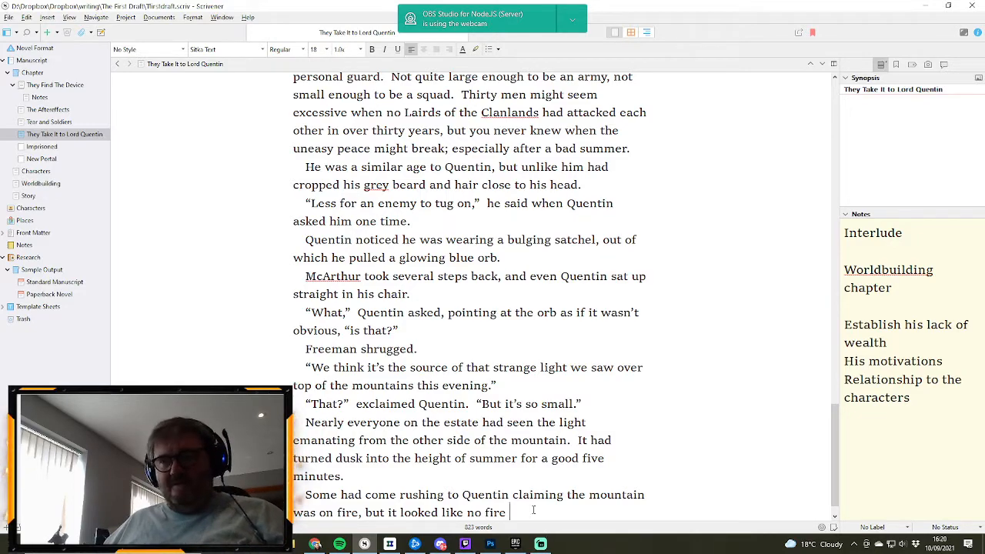
- Finish the sentence with “he had ever seen.” and start the next one with “They were red and lasted for”
{"action": "type", "text": "he had ev"}
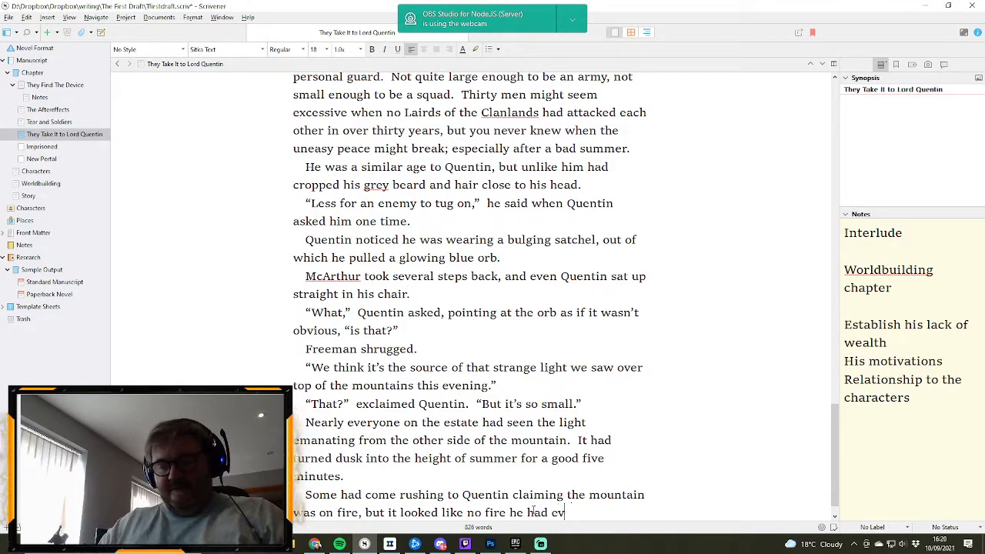
{"action": "type", "text": "er seen."}
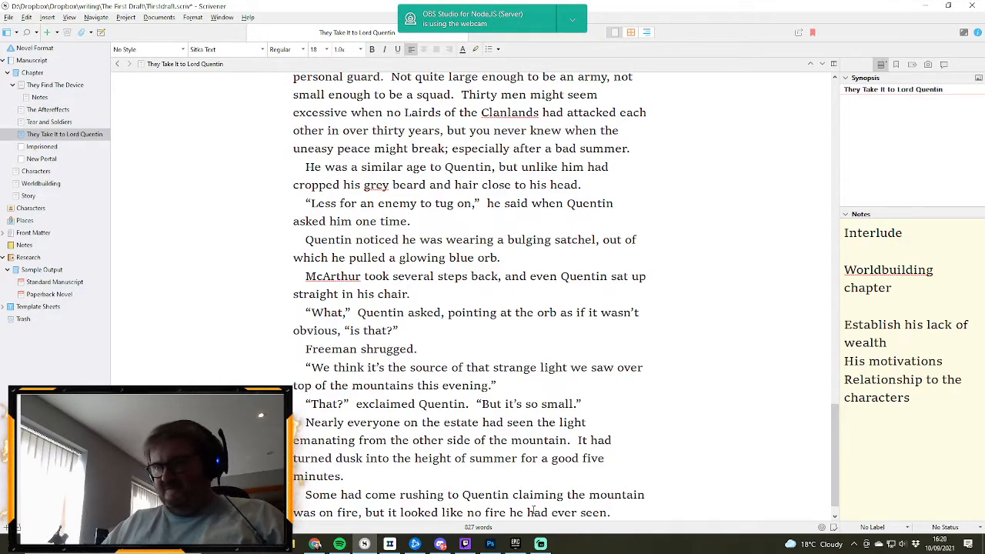
{"action": "type", "text": "  They"}
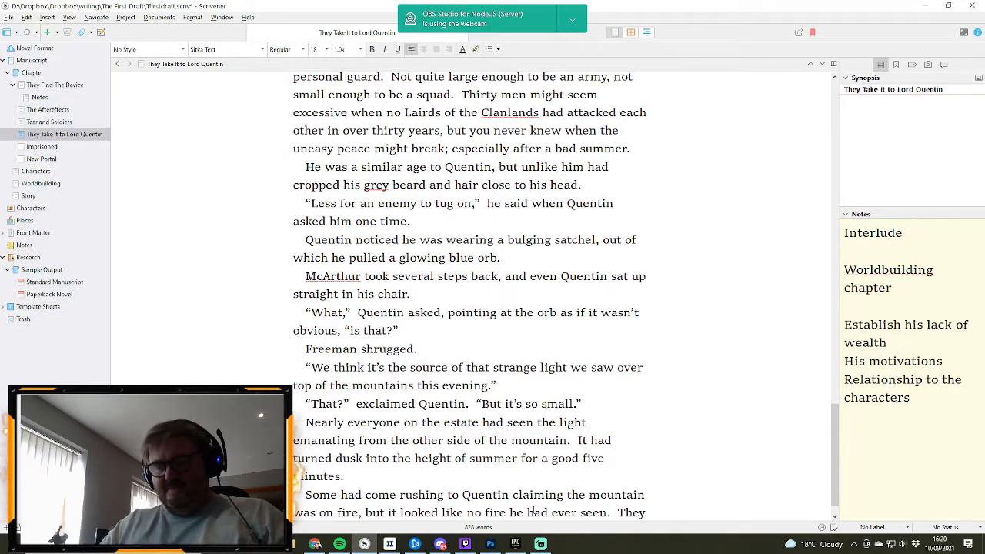
{"action": "type", "text": " were red an"}
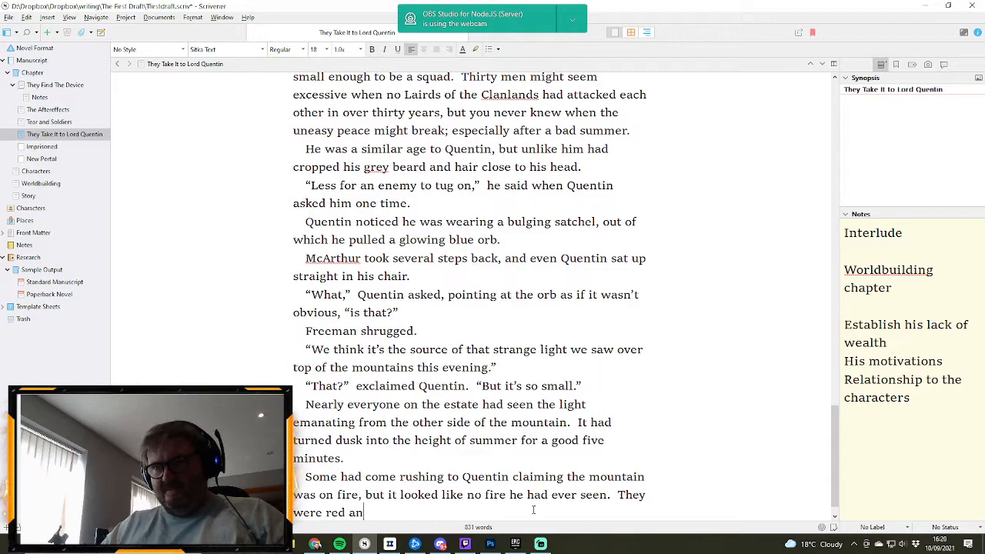
{"action": "type", "text": "d lasted"}
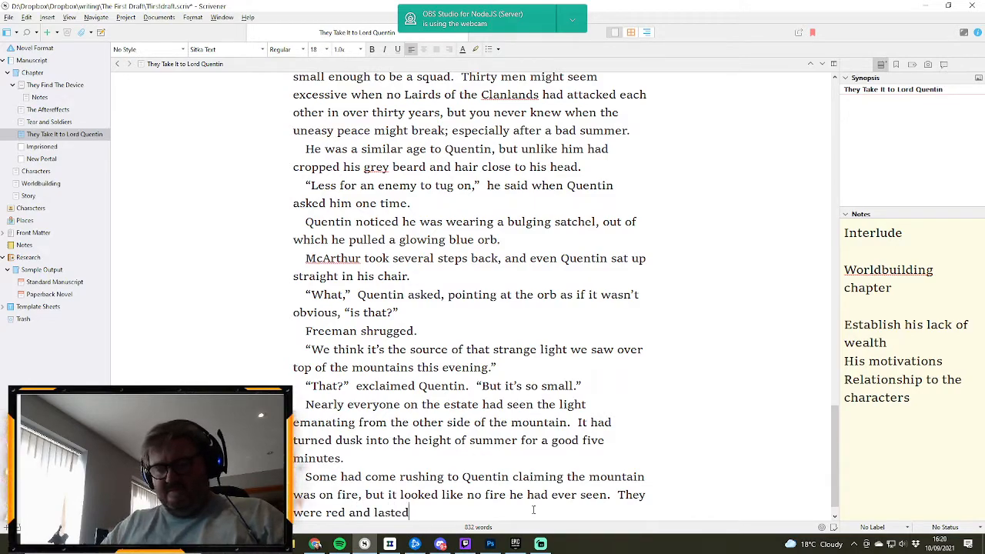
{"action": "type", "text": " for days"}
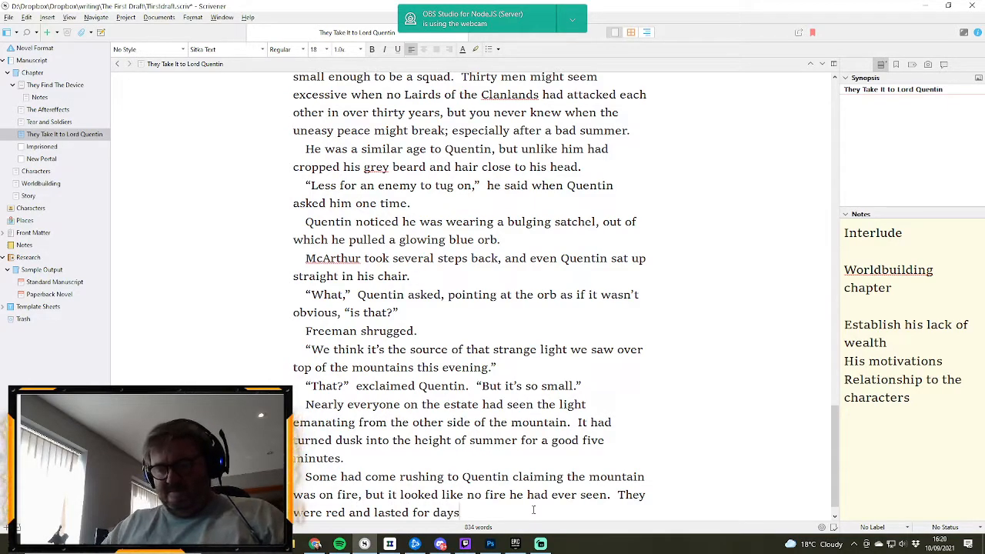
{"action": "type", "text": ", fiollling"}
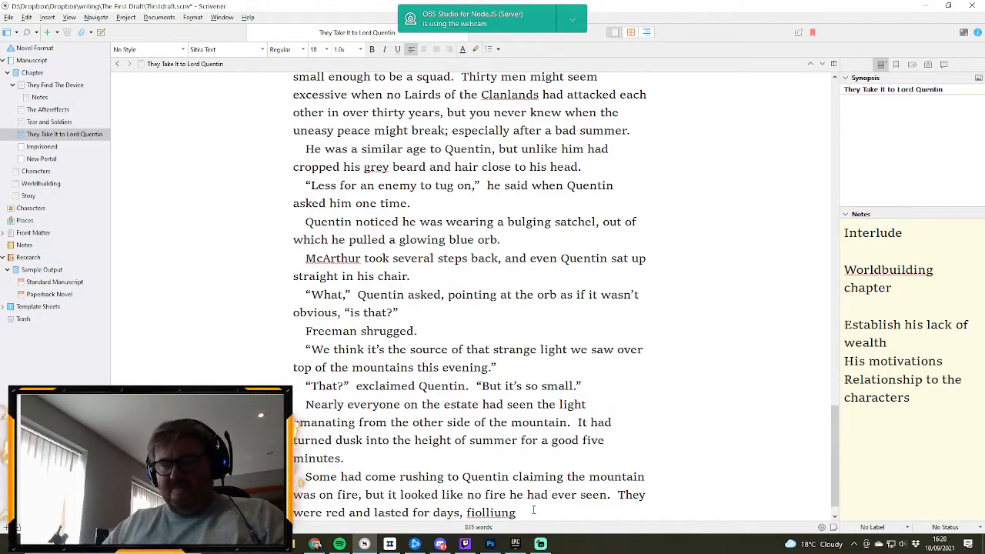
- Complete the sentence describing ordinary fires with “days, filling the air with smoke.”
{"action": "key", "text": "BackSpace"}
{"action": "key", "text": "BackSpace"}
{"action": "key", "text": "BackSpace"}
{"action": "key", "text": "BackSpace"}
{"action": "key", "text": "BackSpace"}
{"action": "key", "text": "BackSpace"}
{"action": "key", "text": "BackSpace"}
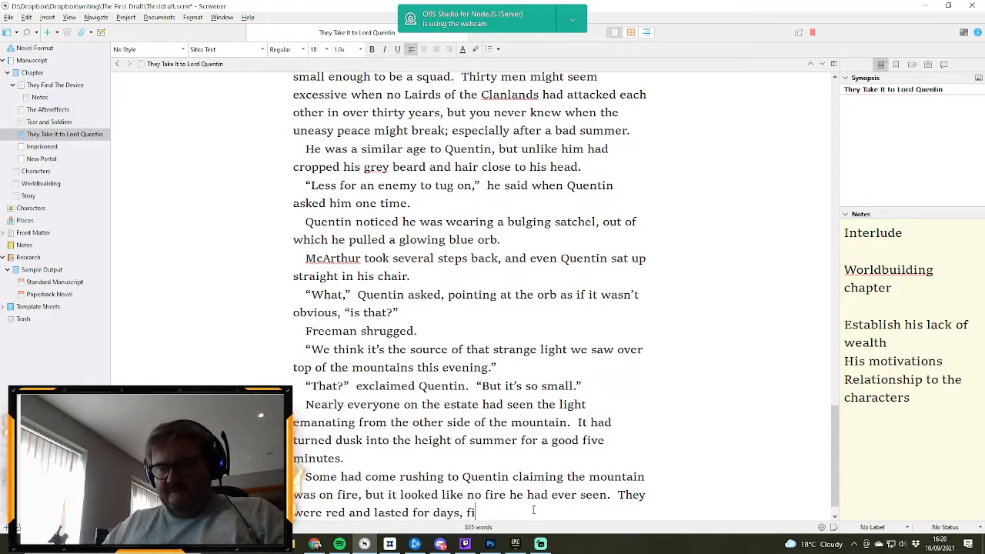
{"action": "type", "text": "lling the ai"}
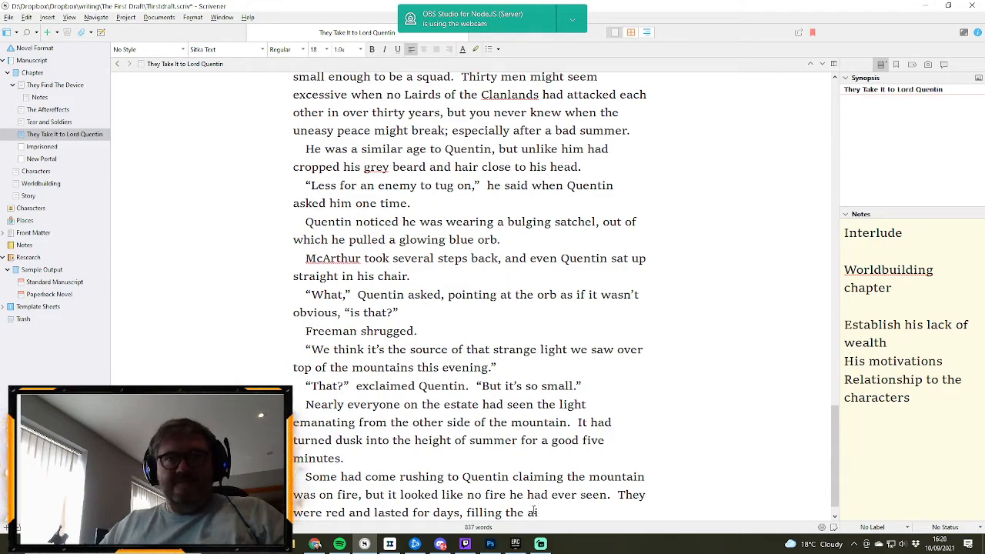
{"action": "type", "text": "r"}
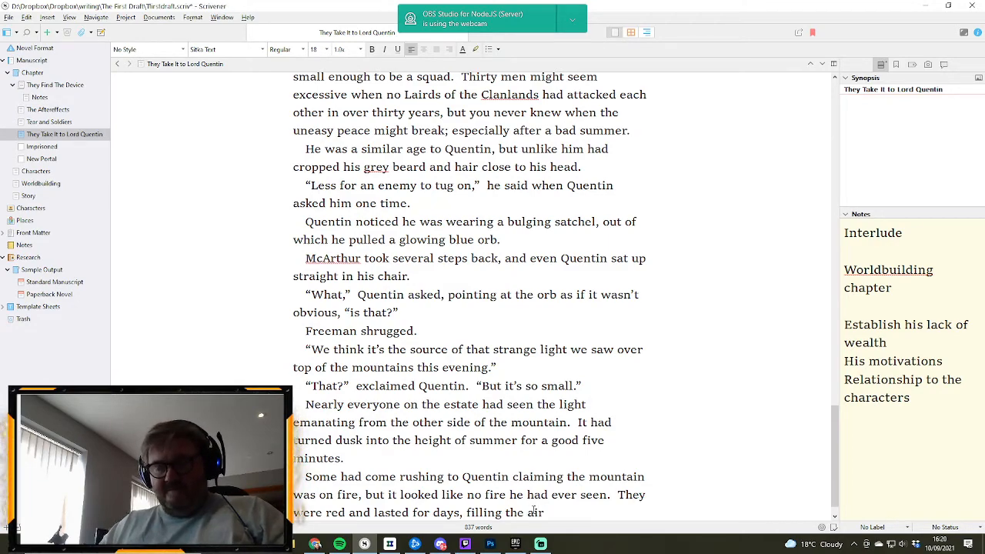
{"action": "type", "text": " with smoke."}
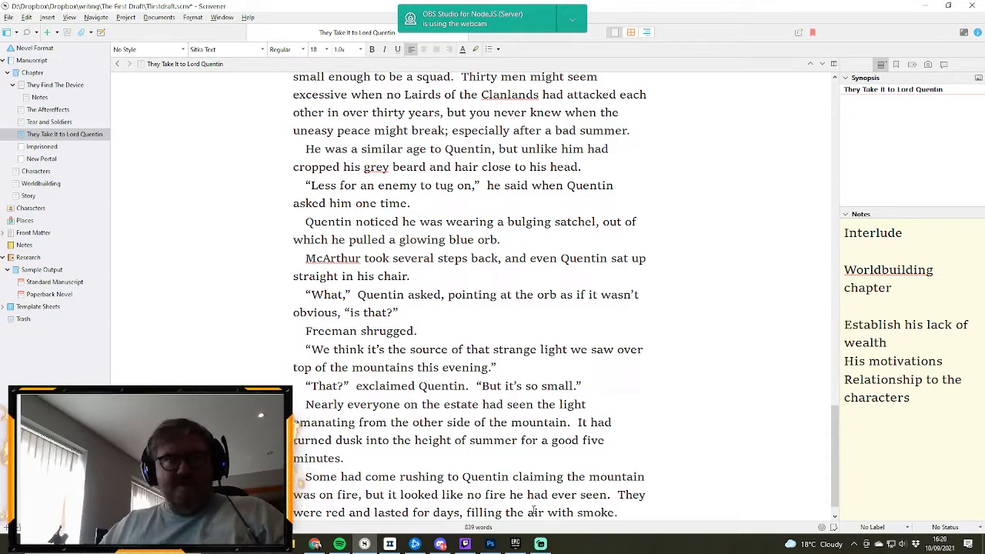
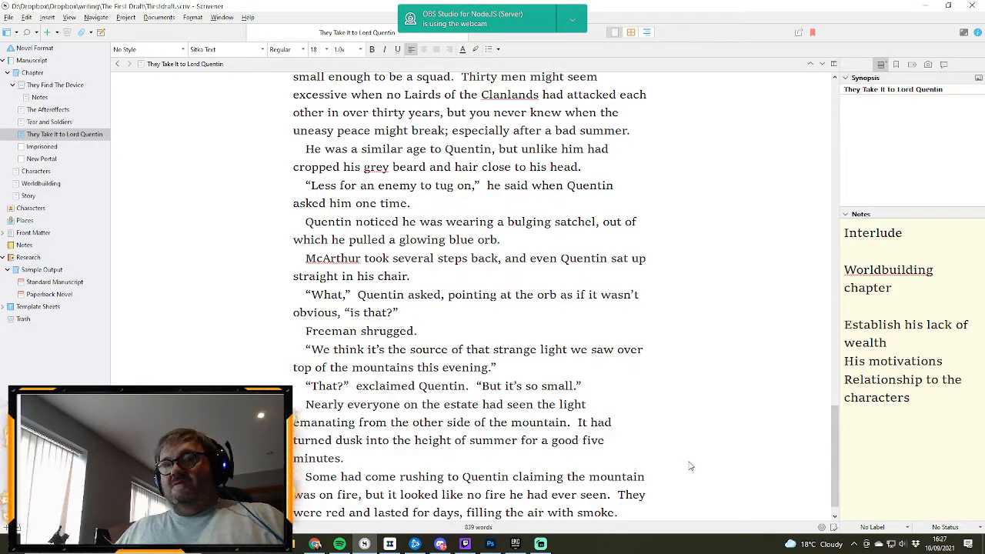
- Continue the closing paragraph about the mountain fires with the sentence "This had been blue, like lightning striking."
{"action": "key", "text": "Return"}
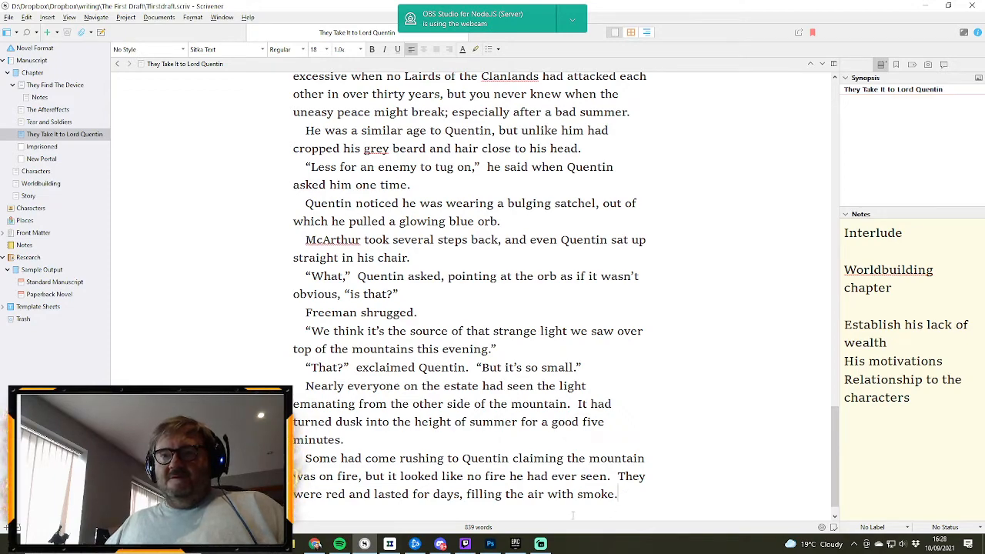
{"action": "key", "text": "Return"}
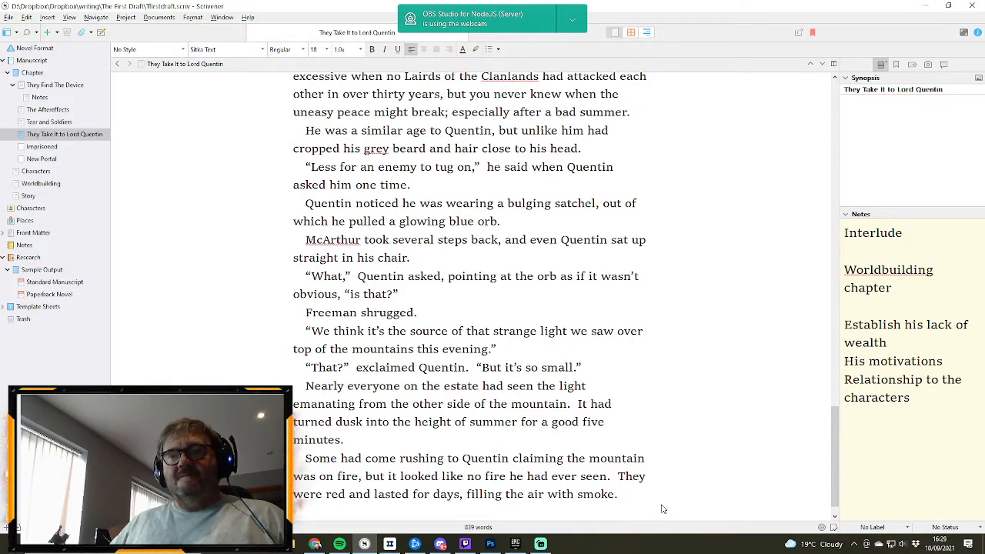
{"action": "type", "text": "This had"}
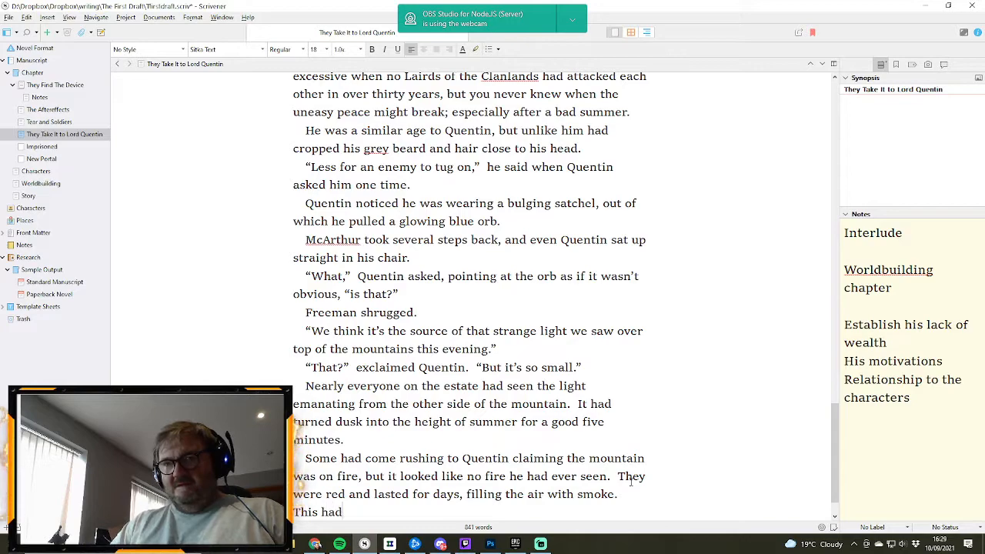
{"action": "type", "text": " be"}
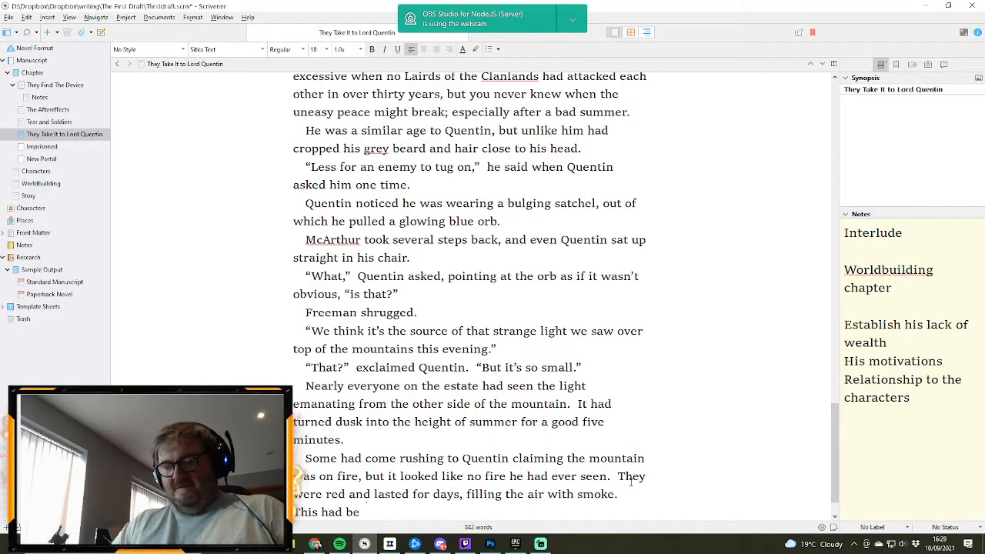
{"action": "type", "text": "en blue,"}
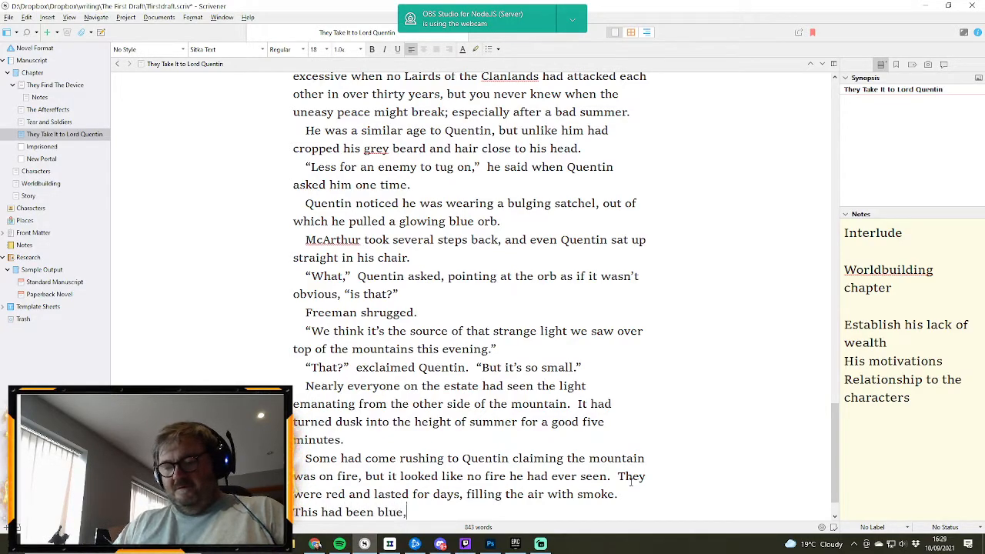
{"action": "type", "text": " like "}
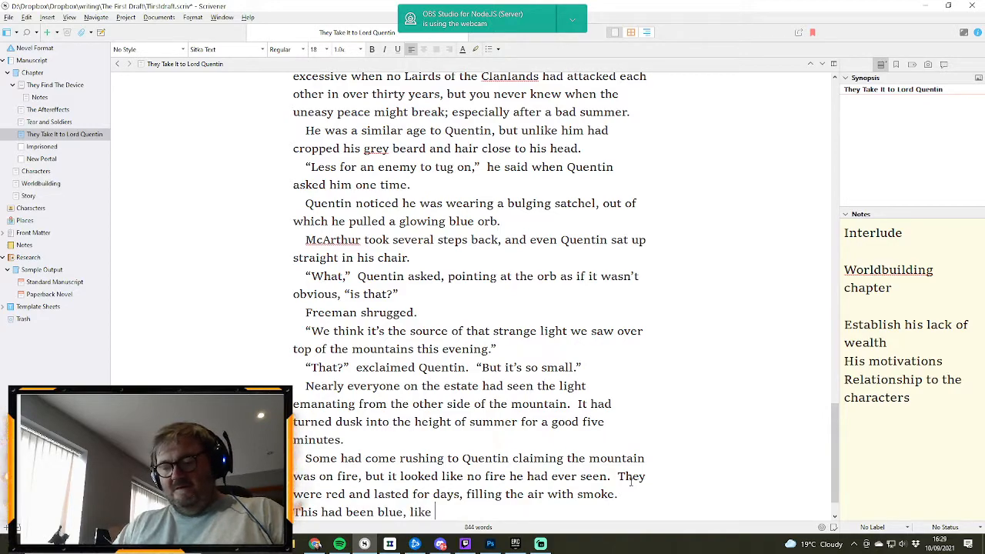
{"action": "type", "text": "lightening"}
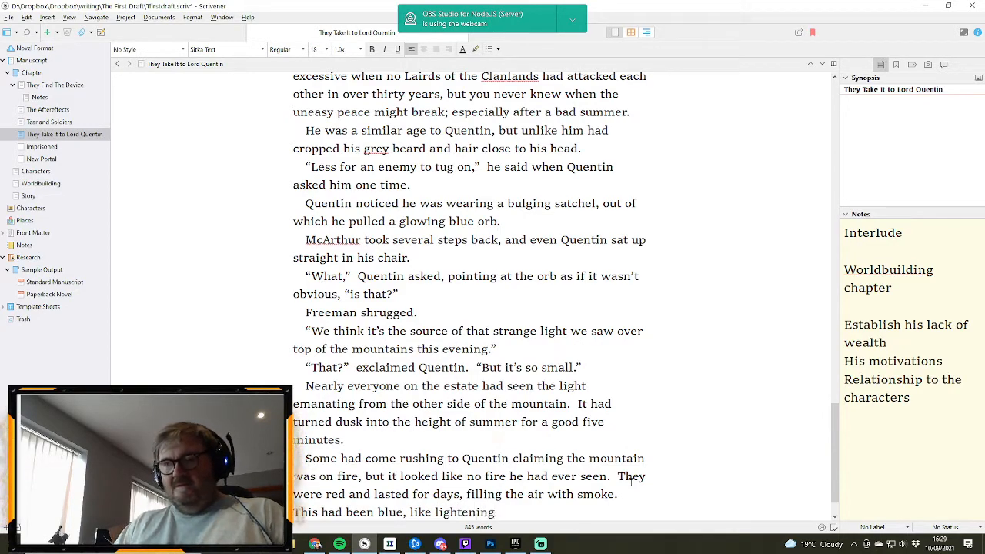
{"action": "key", "text": "BackSpace"}
{"action": "key", "text": "BackSpace"}
{"action": "key", "text": "BackSpace"}
{"action": "key", "text": "BackSpace"}
{"action": "key", "text": "BackSpace"}
{"action": "key", "text": "BackSpace"}
{"action": "key", "text": "BackSpace"}
{"action": "key", "text": "BackSpace"}
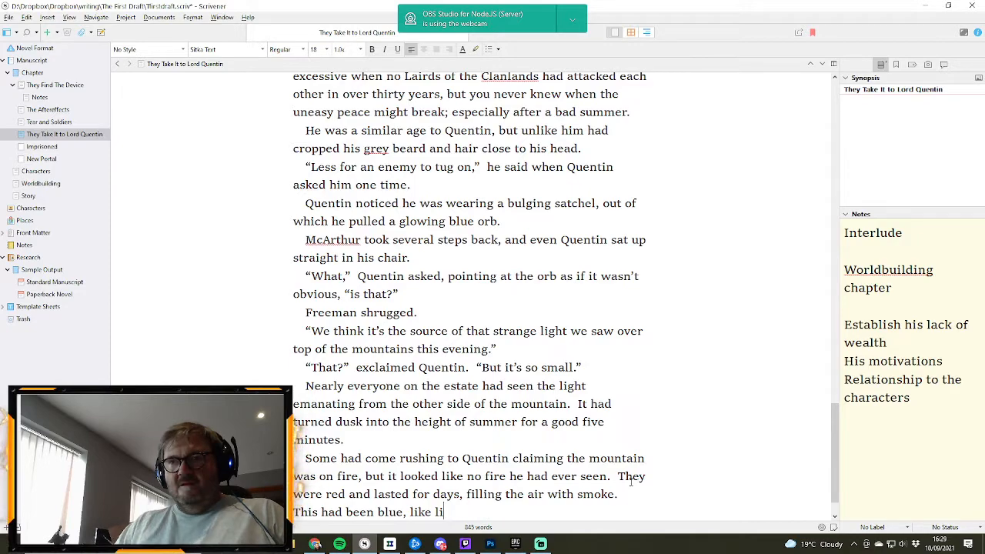
{"action": "type", "text": "ghtnin"}
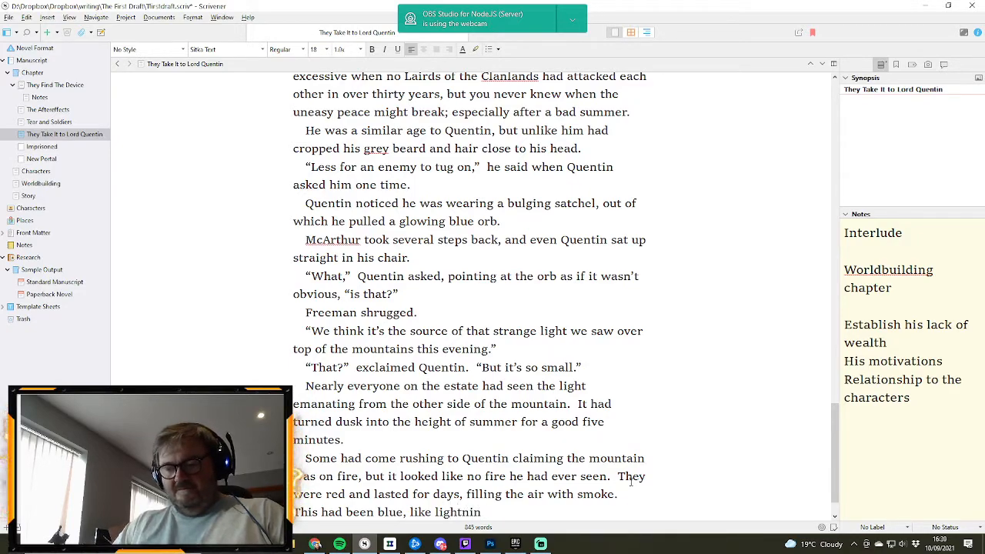
{"action": "type", "text": "g striking"}
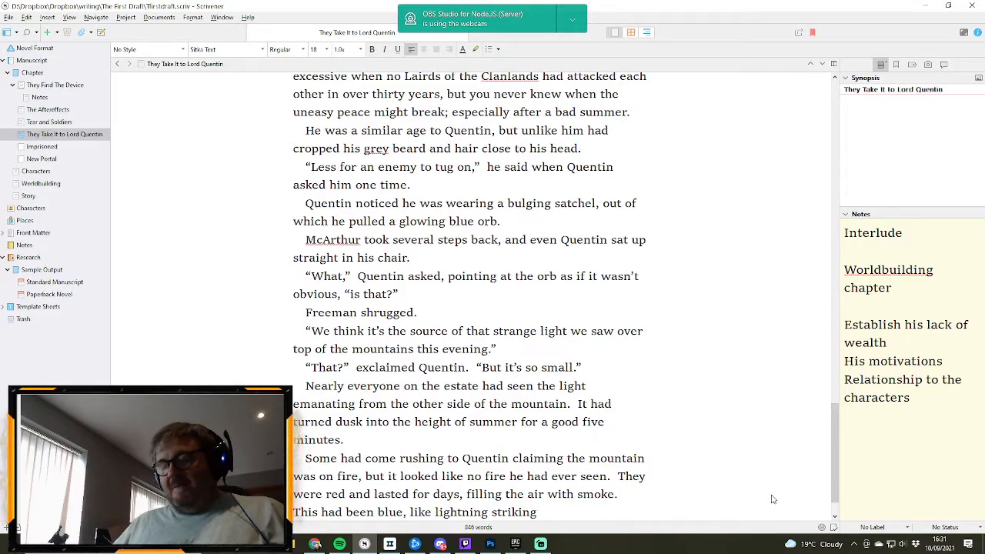
{"action": "type", "text": "."}
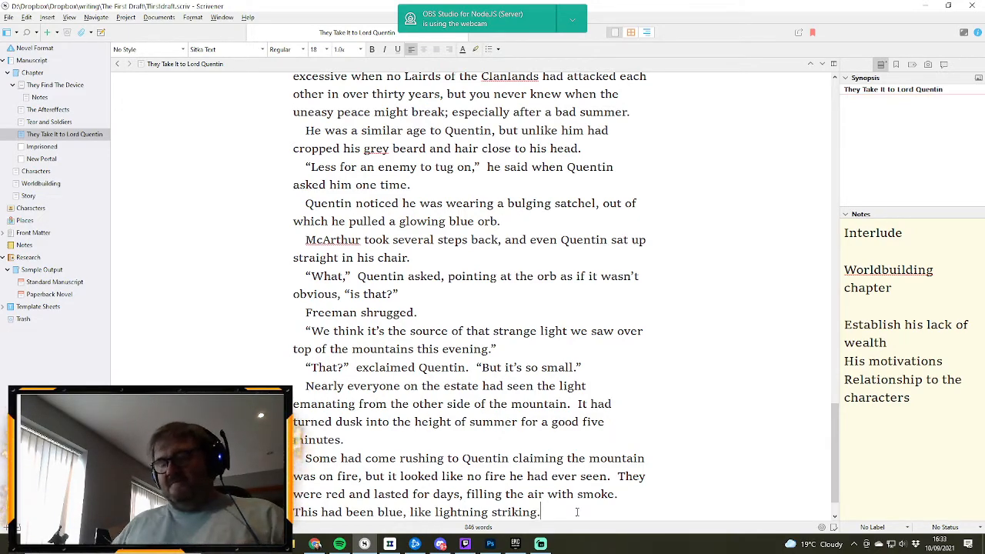
- Start a new dialogue paragraph reading “There’s more,” said Freeman, followed by an opening quotation mark for the rest of his speech
{"action": "key", "text": "Return"}
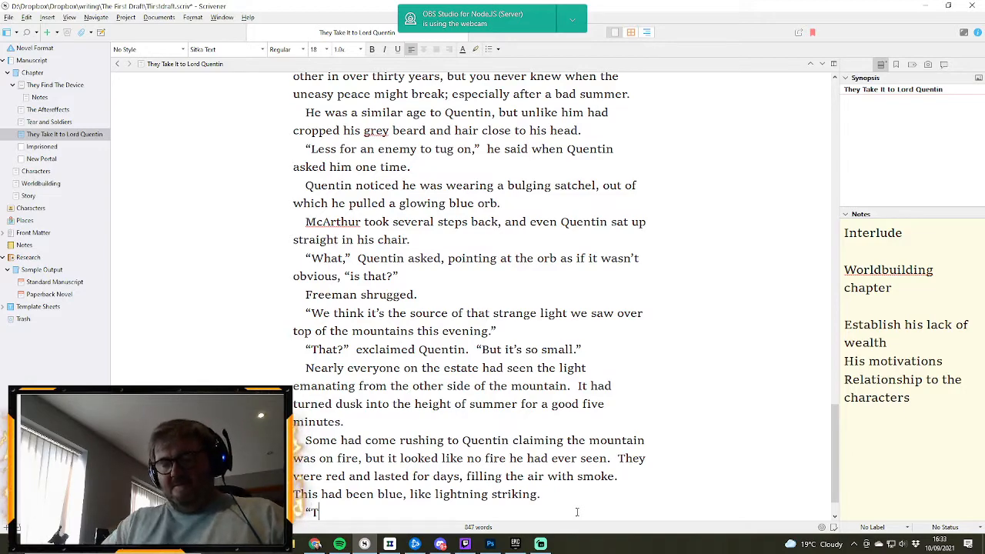
{"action": "type", "text": "“There’s more"}
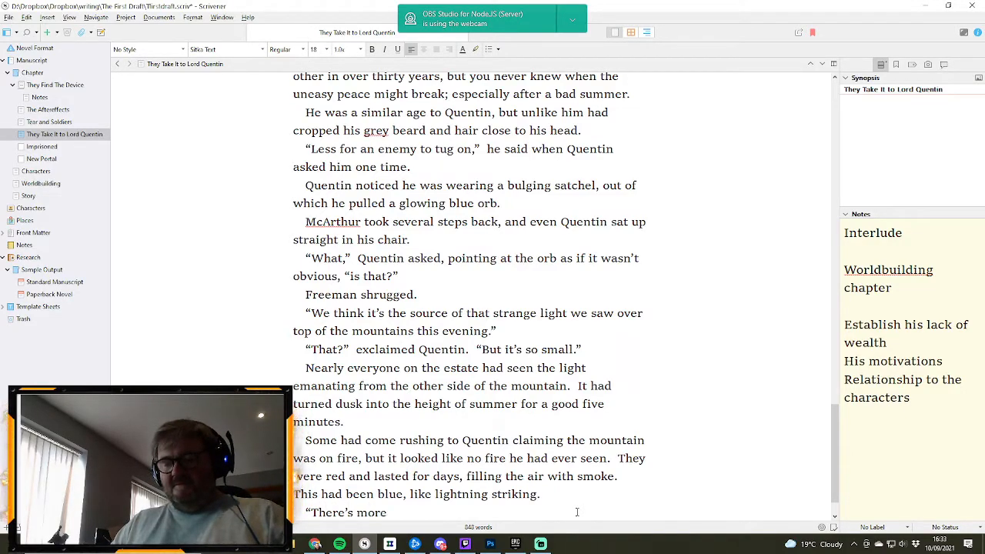
{"action": "type", "text": ",”  sa"}
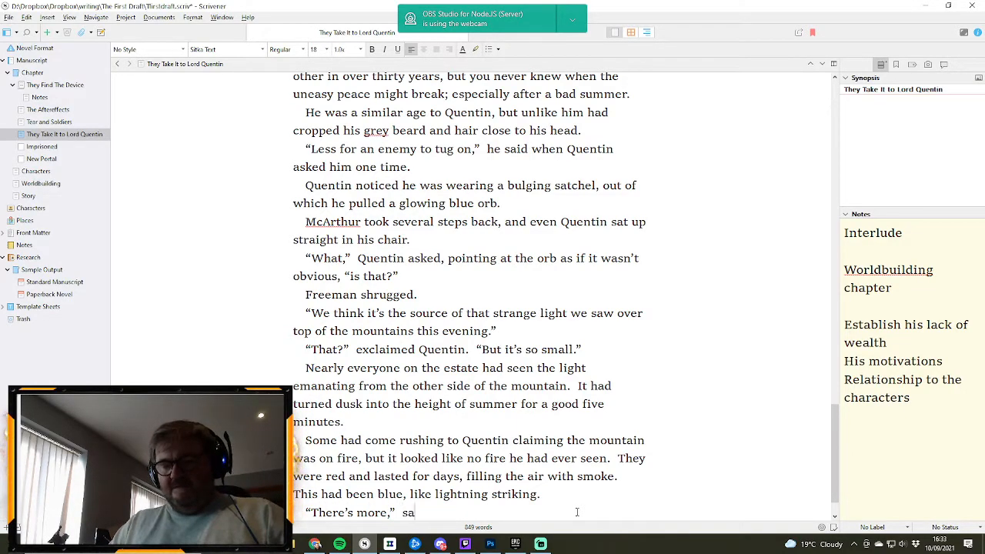
{"action": "type", "text": "id Freeman"}
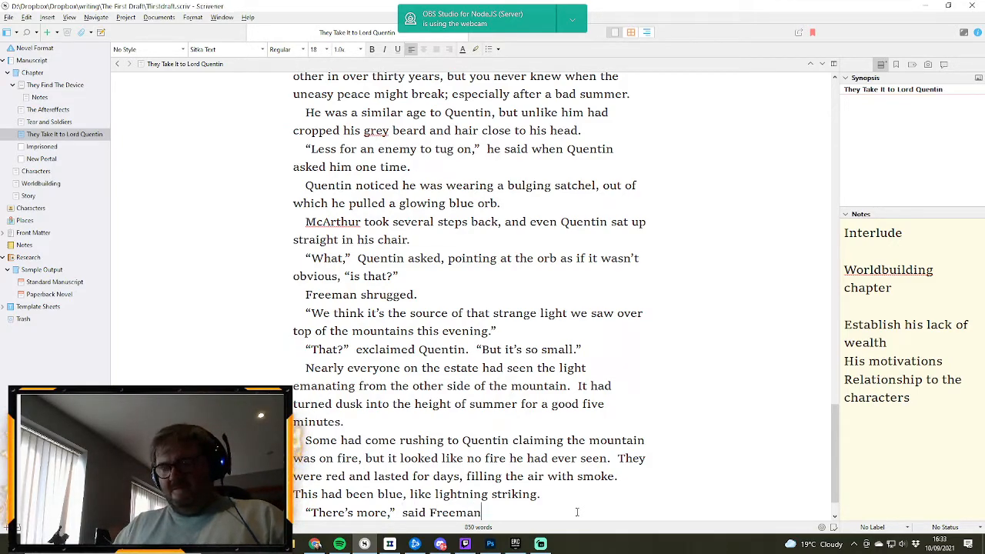
{"action": "type", "text": "."}
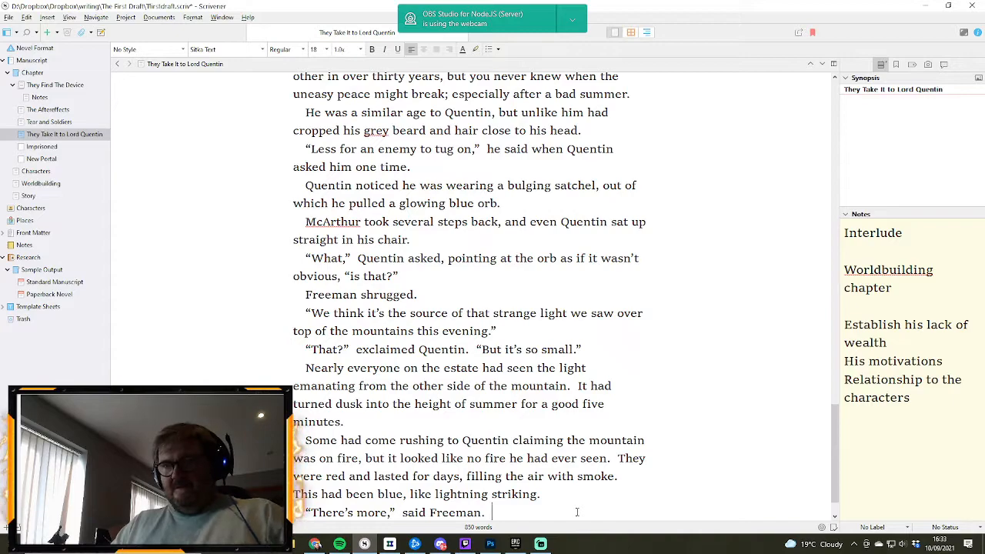
{"action": "key", "text": "BackSpace"}
{"action": "key", "text": "BackSpace"}
{"action": "type", "text": ", “"}
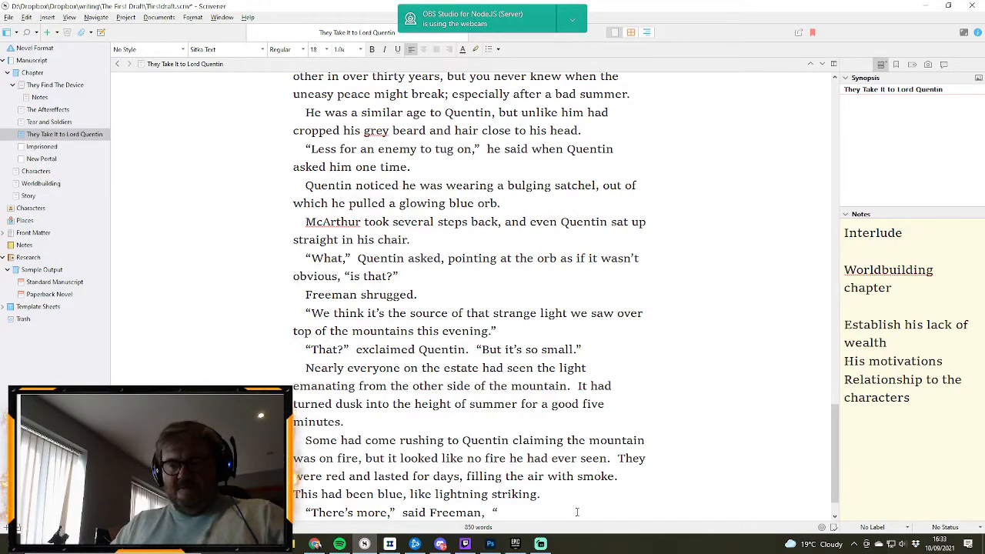
{"action": "type", "text": "but I'"}
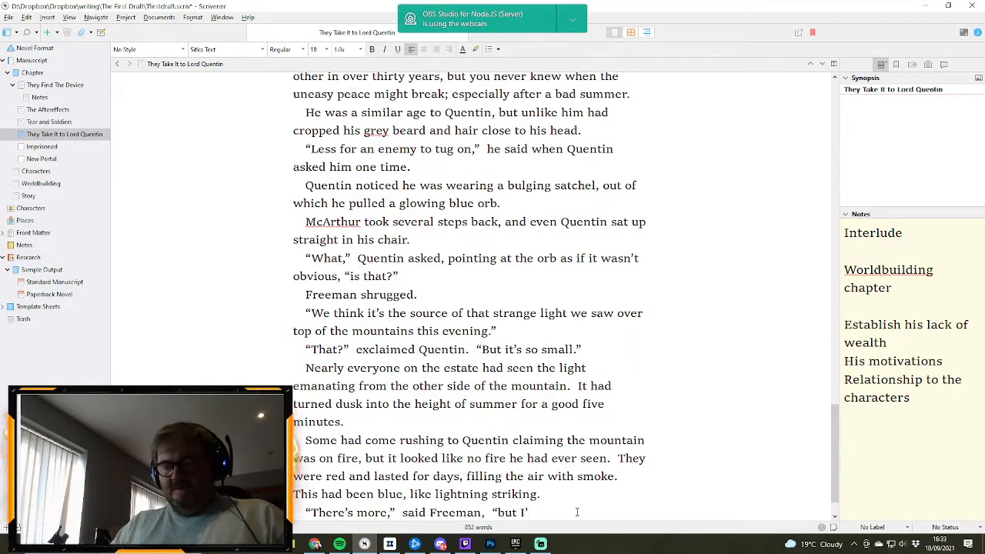
{"action": "type", "text": "m not sure h"}
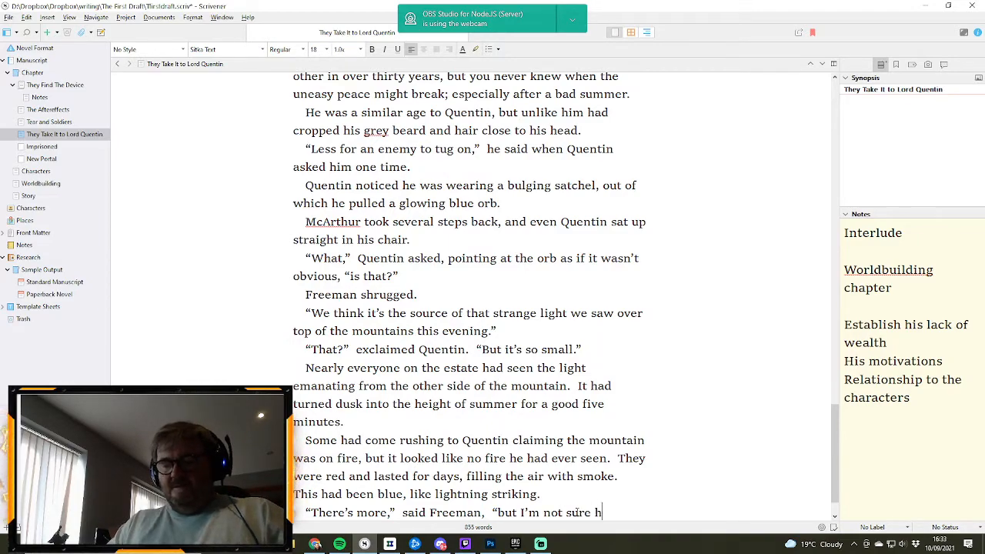
{"action": "type", "text": "ow to explain"}
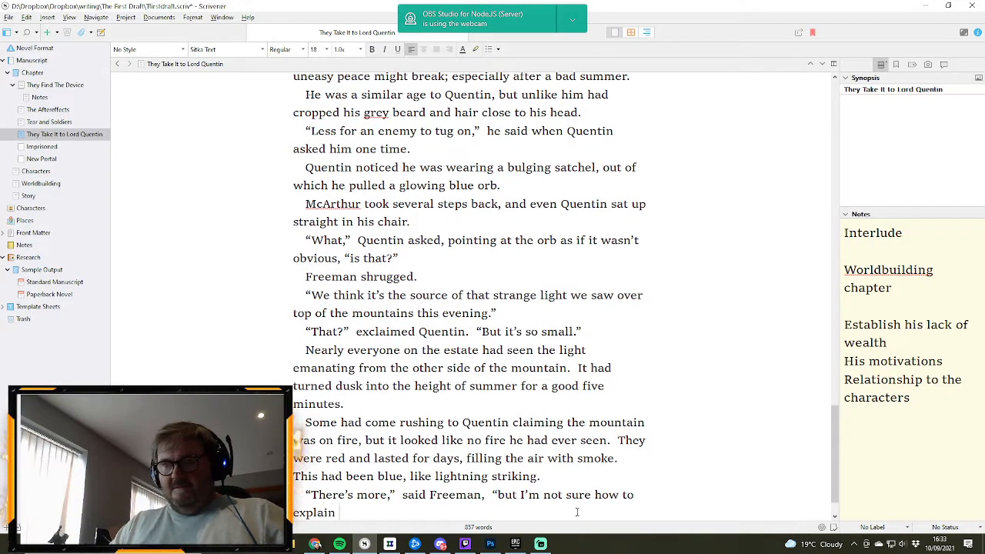
- Complete Freeman's line with “but I’m not sure how to explain it so you’ll believe me.”
{"action": "key", "text": "BackSpace"}
{"action": "key", "text": "BackSpace"}
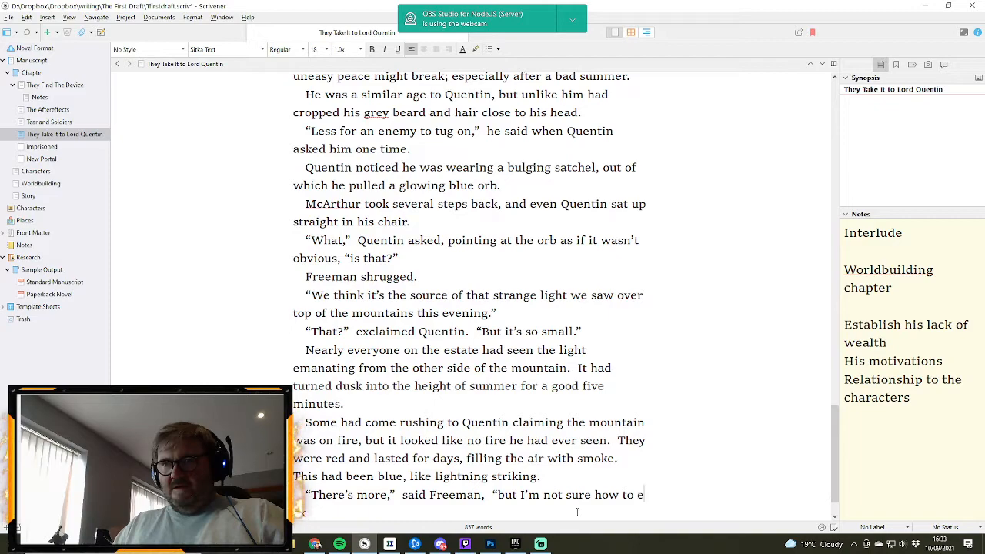
{"action": "type", "text": "xp"}
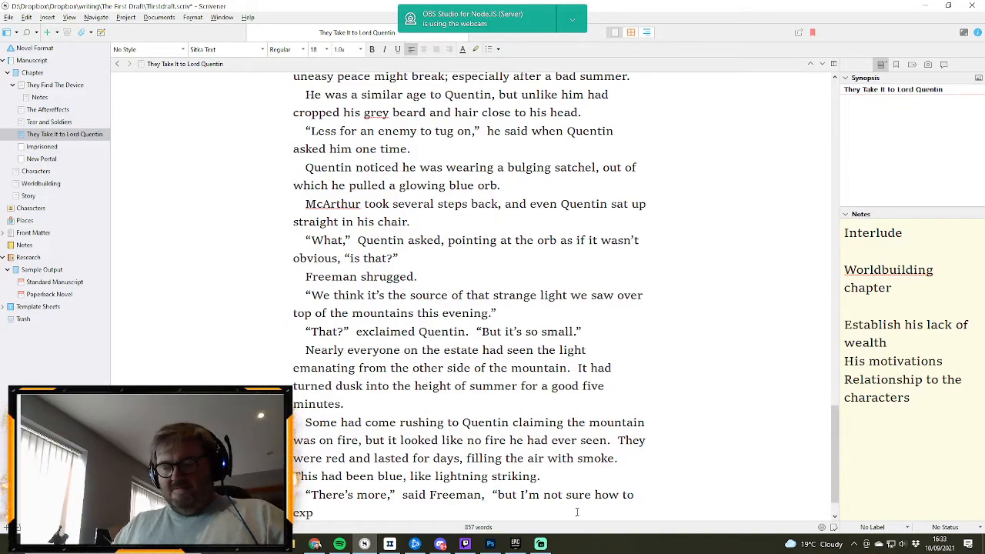
{"action": "type", "text": "lain it so you"}
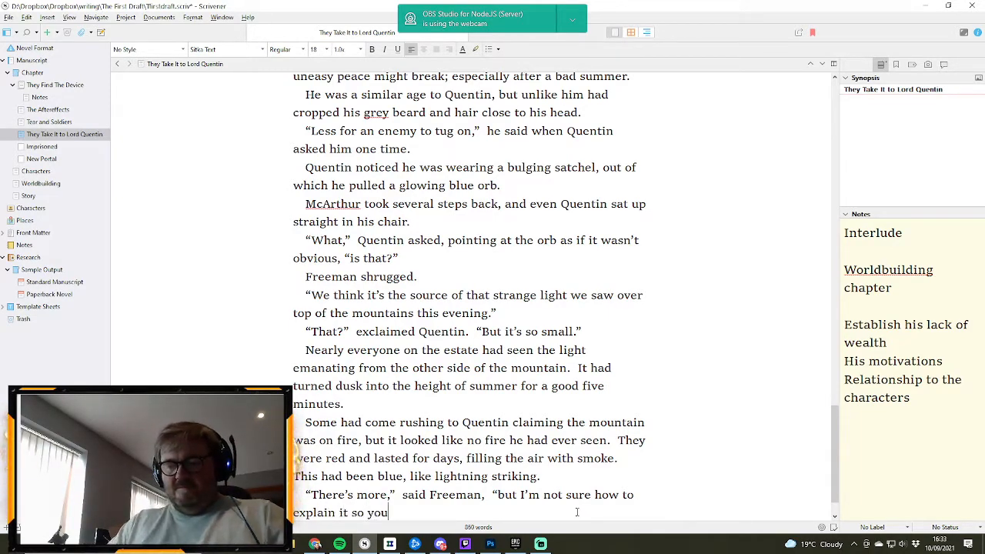
{"action": "type", "text": "'ll believe"}
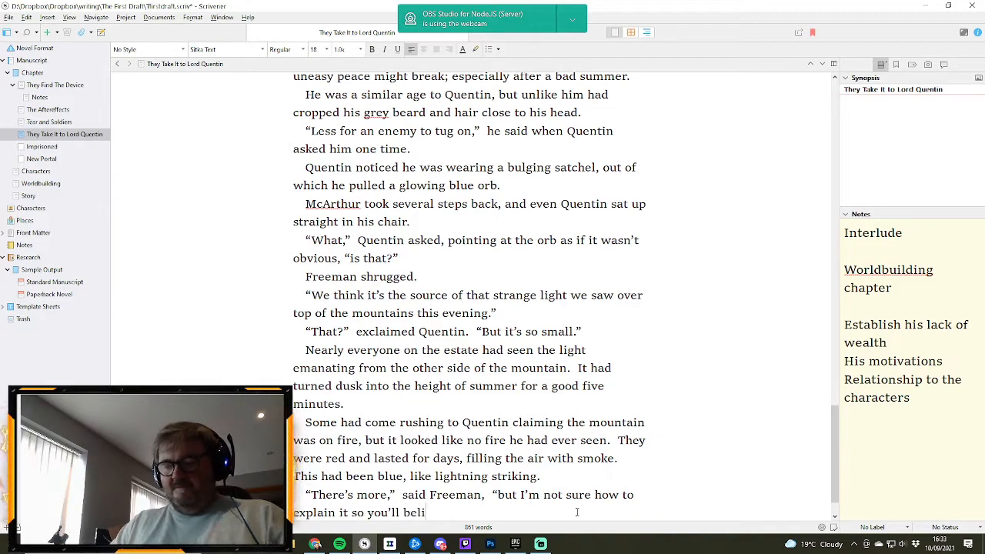
{"action": "type", "text": " me.\""}
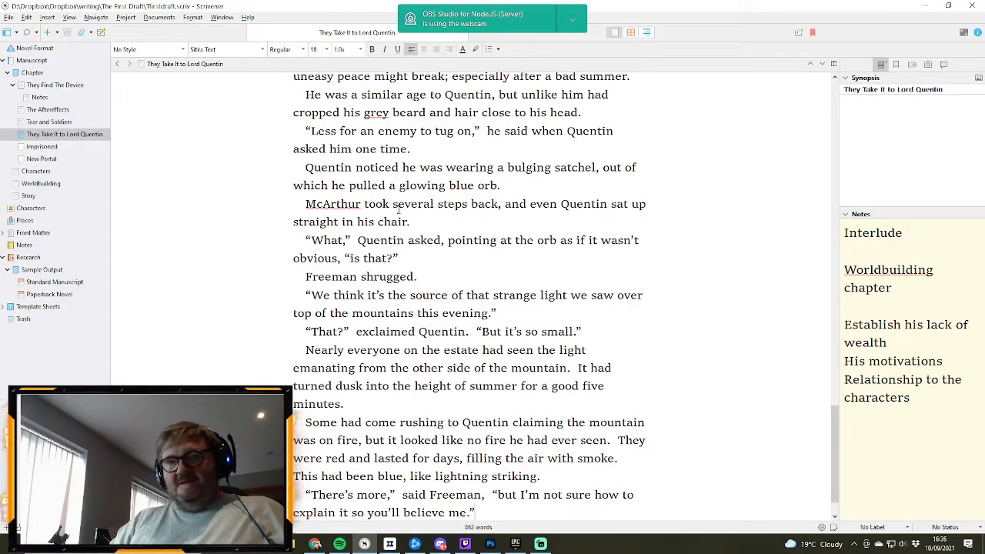
- Review the scene notes on worldbuilding, his lack of wealth and his motivations against the end of the draft
{"action": "scroll", "coordinate": [399, 208], "scroll_direction": "down", "scroll_amount": 1}
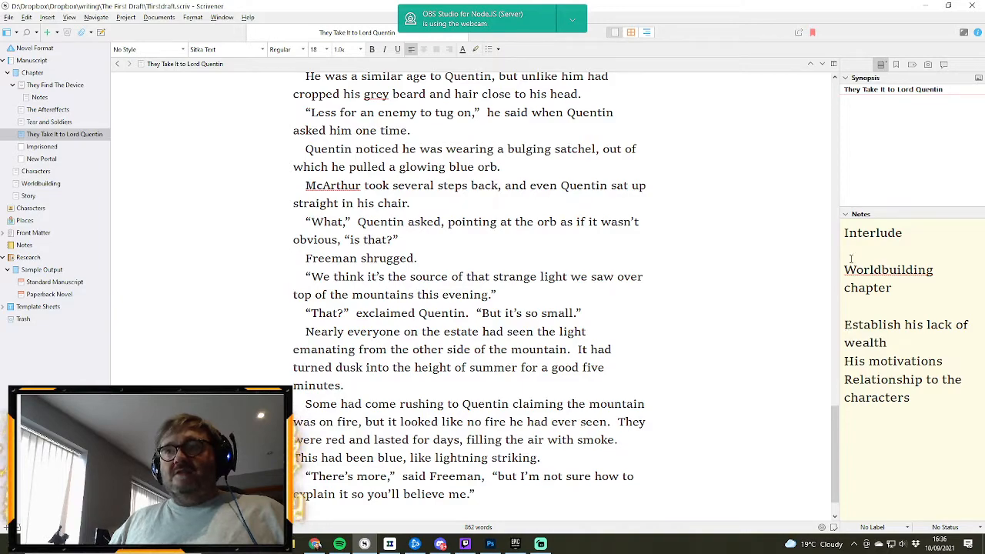
{"action": "left_click_drag", "start_coordinate": [844, 269], "coordinate": [927, 289]}
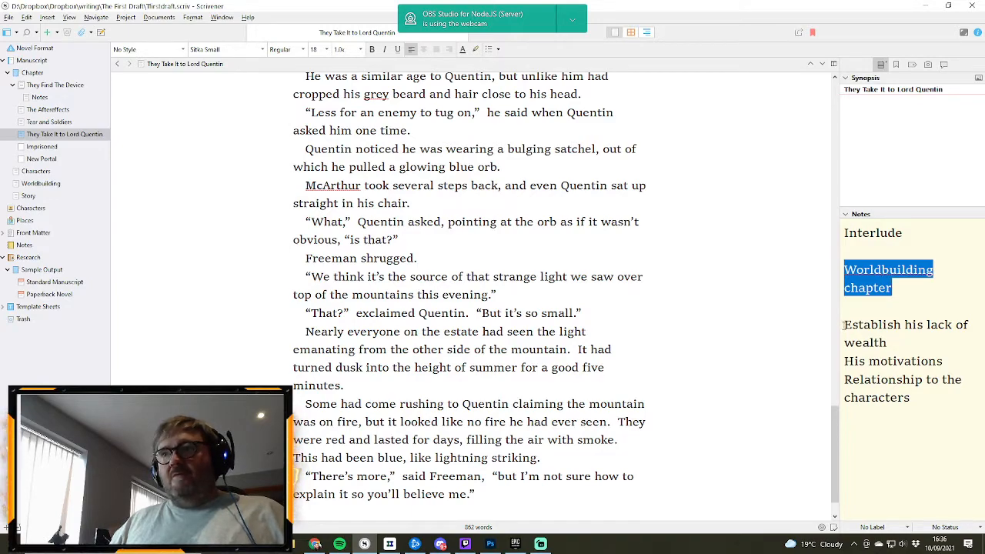
{"action": "left_click_drag", "start_coordinate": [844, 325], "coordinate": [933, 348]}
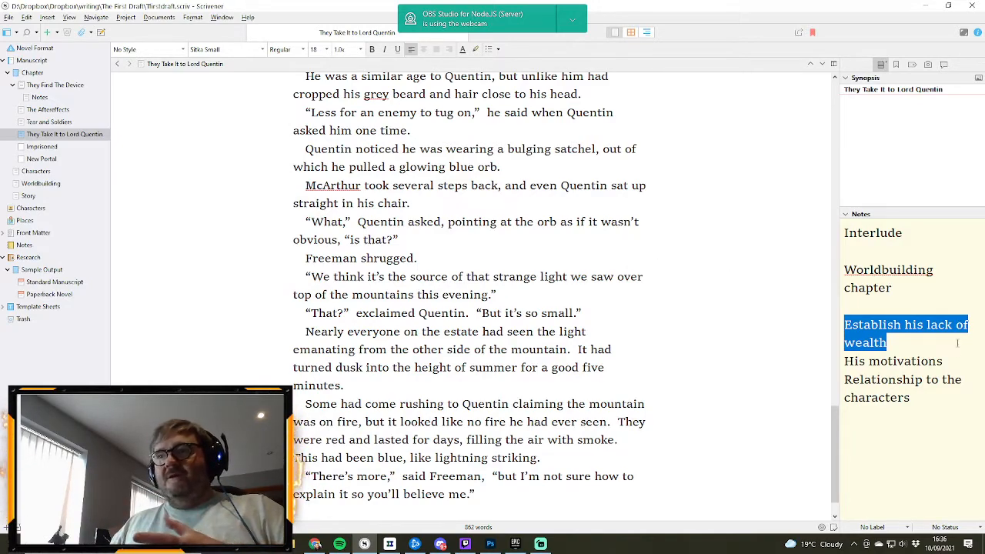
{"action": "left_click_drag", "start_coordinate": [957, 364], "coordinate": [835, 361]}
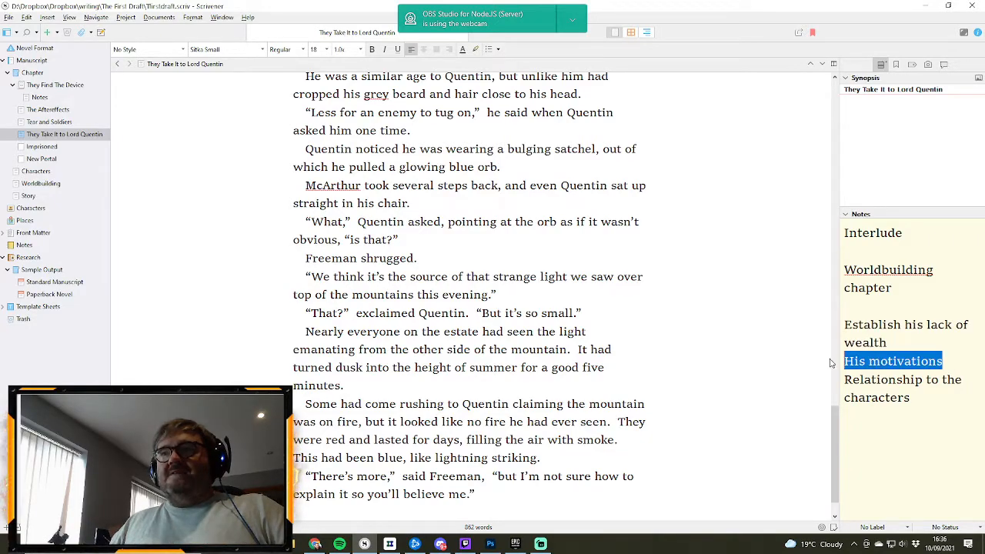
{"action": "scroll", "coordinate": [706, 323], "scroll_direction": "up", "scroll_amount": 4}
{"action": "scroll", "coordinate": [706, 323], "scroll_direction": "down", "scroll_amount": 4}
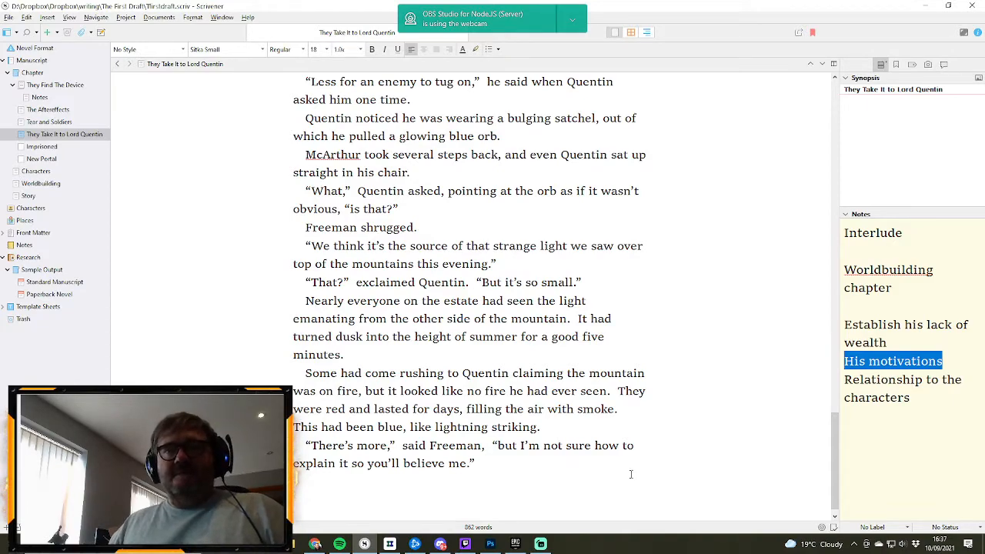
- Add a reply paragraph after Freeman's line reading “Try me,” Quentin said dryly, with the misspelled name corrected to Quentin
{"action": "left_click", "coordinate": [535, 474]}
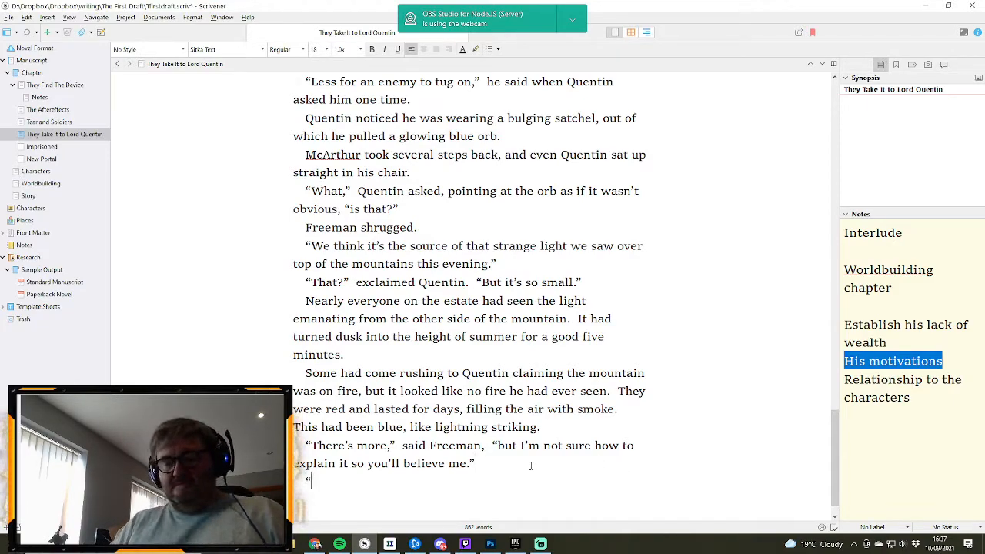
{"action": "type", "text": "“Try me"}
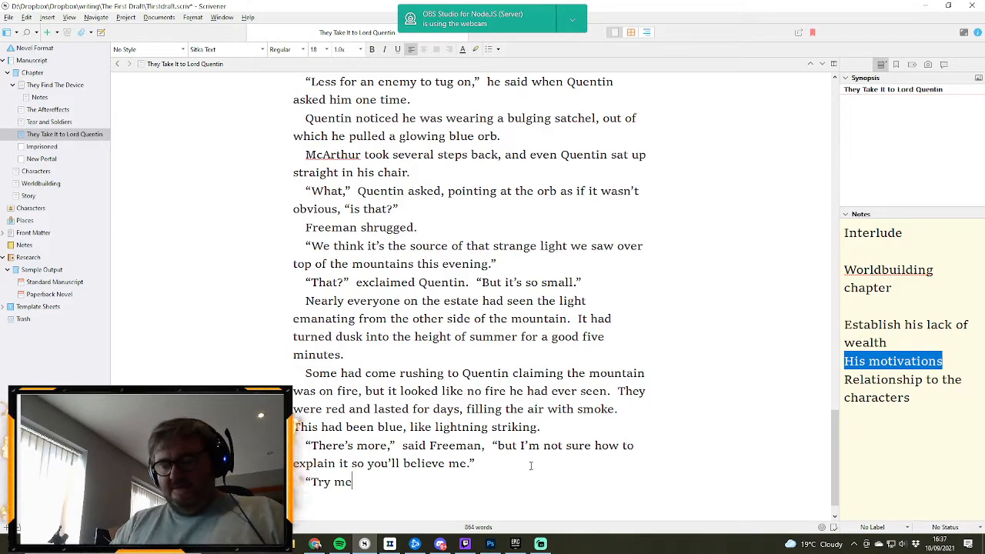
{"action": "type", "text": ",” Qunceti"}
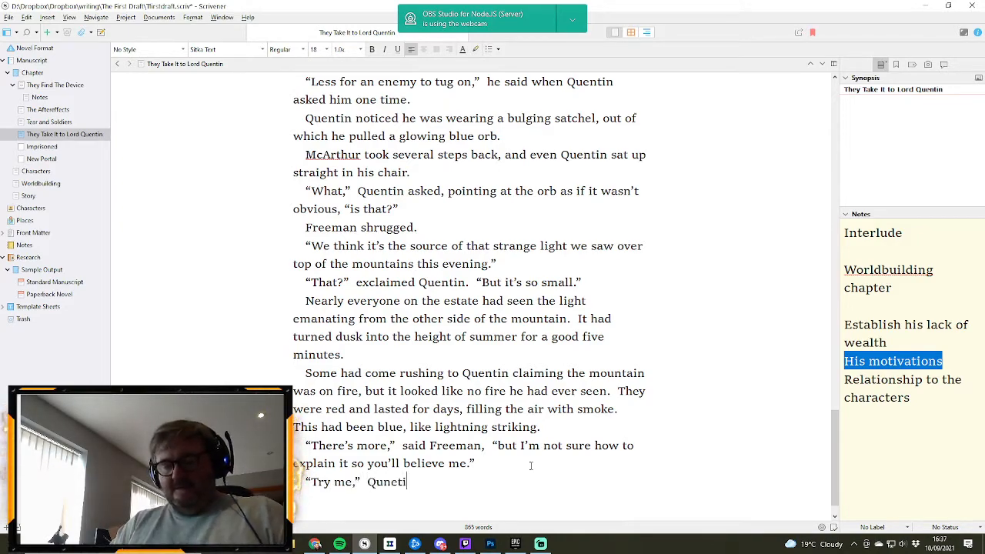
{"action": "type", "text": "n said dryly"}
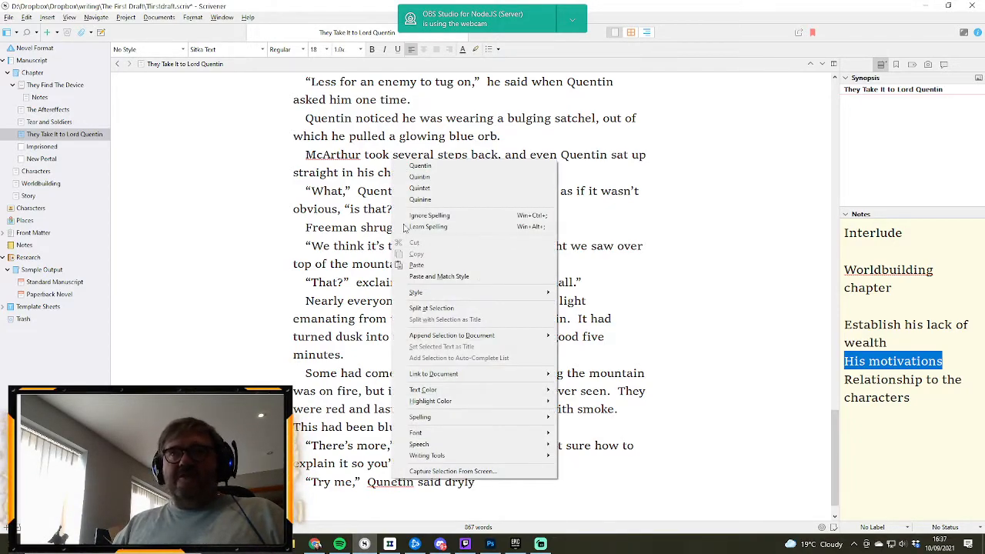
{"action": "left_click", "coordinate": [420, 166]}
{"action": "key", "text": "Return"}
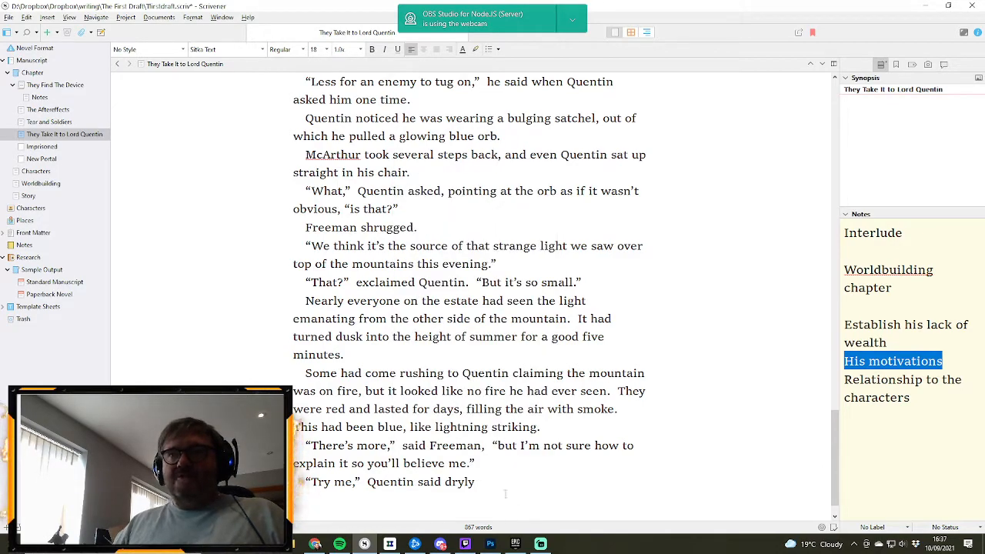
- End Quentin's “Try me” line with a full stop and add the reply paragraph “There’s a hole…” below it
{"action": "type", "text": "."}
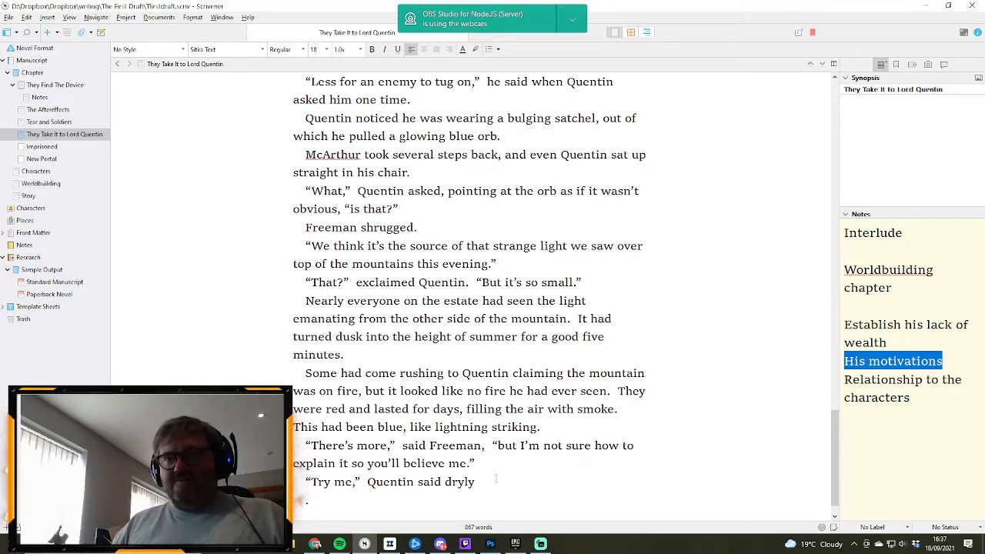
{"action": "type", "text": "."}
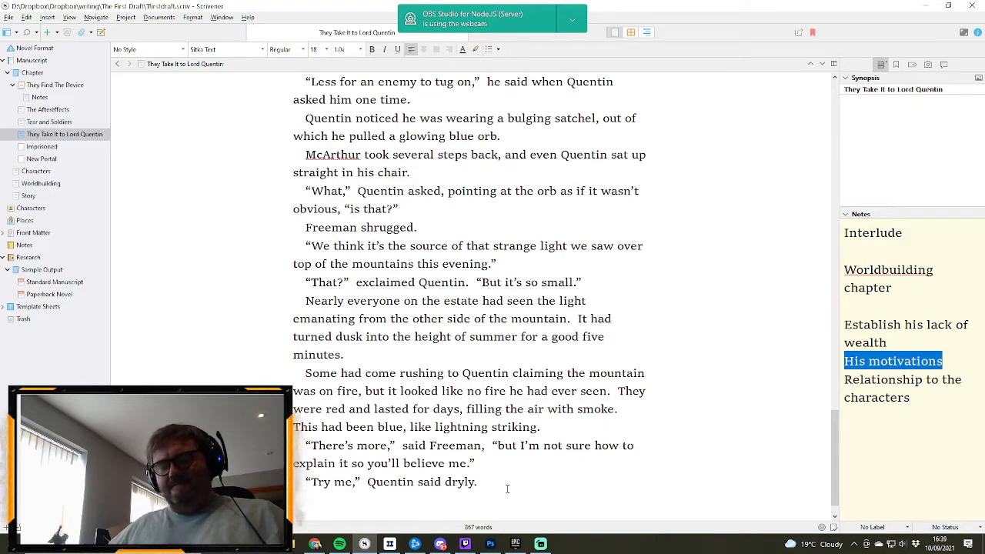
{"action": "type", "text": "\""}
{"action": "type", "text": "Ther"}
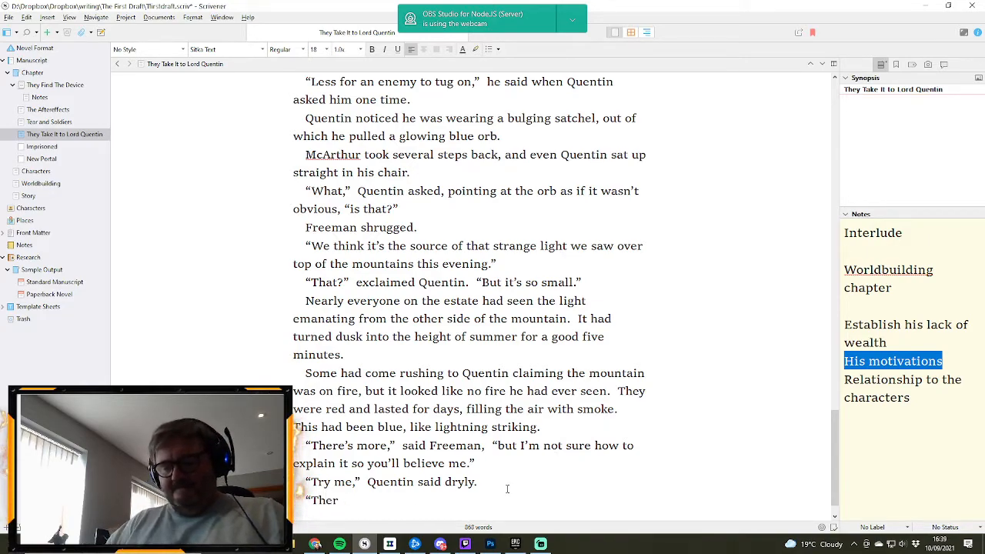
{"action": "type", "text": "e's a w"}
{"action": "key", "text": "BackSpace"}
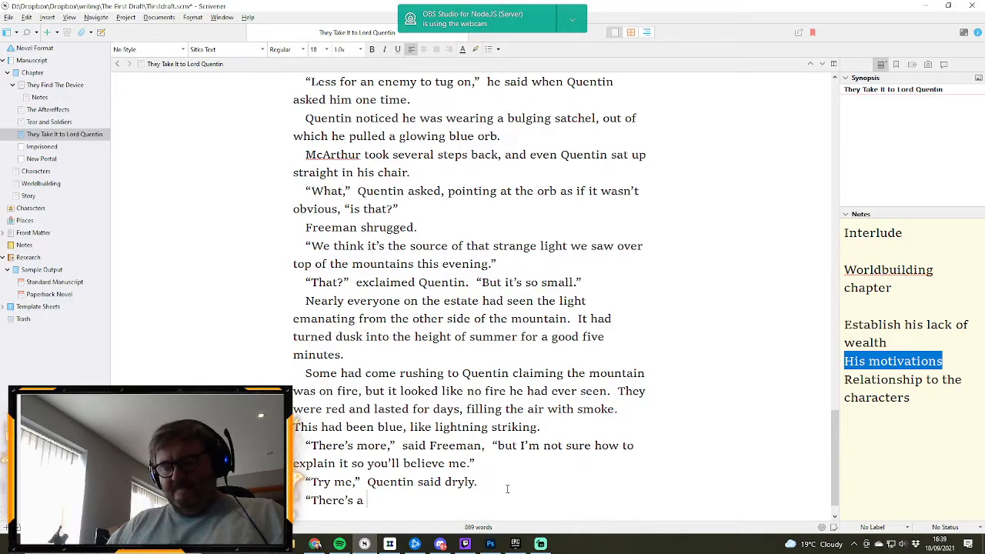
{"action": "type", "text": "hole"}
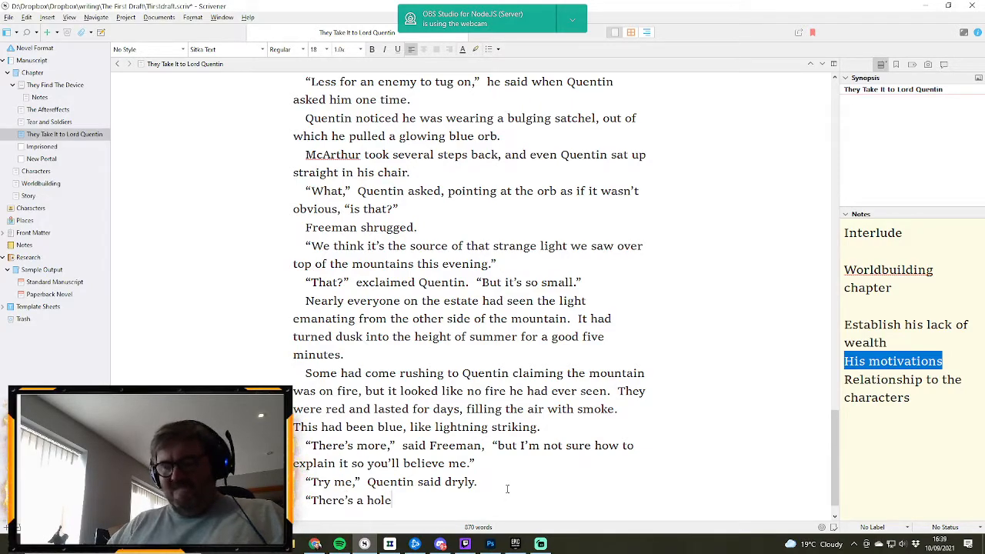
{"action": "type", "text": ".."}
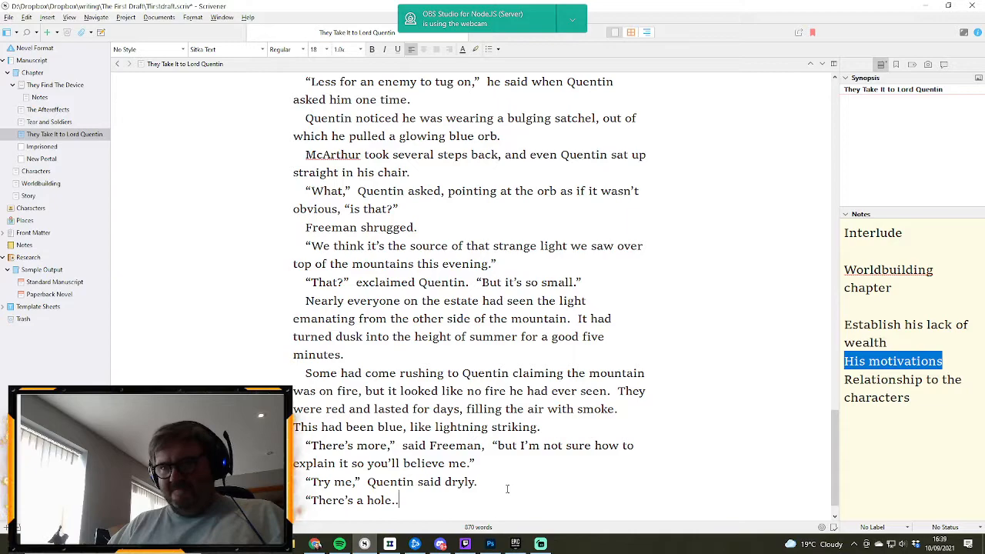
{"action": "type", "text": ".\""}
- Start a new dialogue paragraph with the question “In the mountain?
{"action": "key", "text": "Return"}
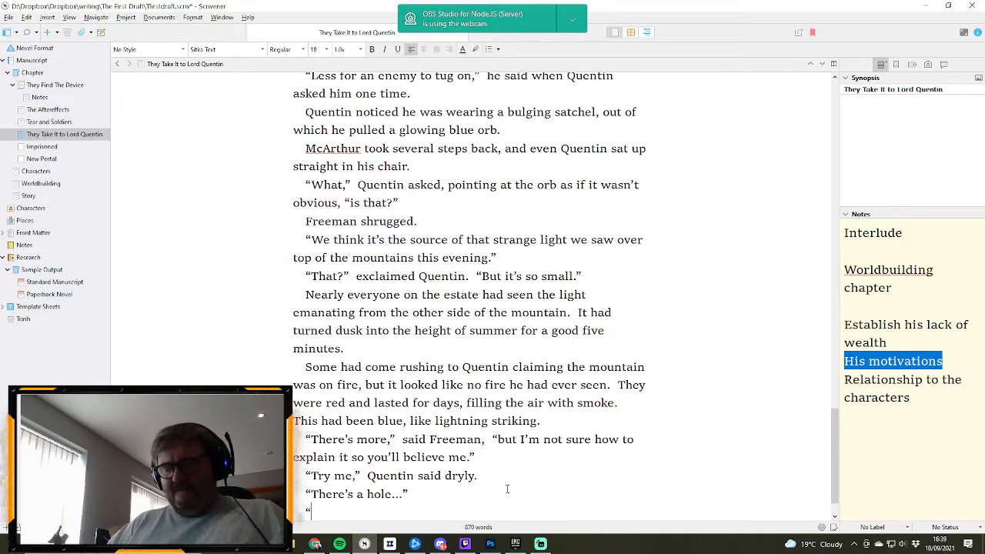
{"action": "type", "text": "\"In the"}
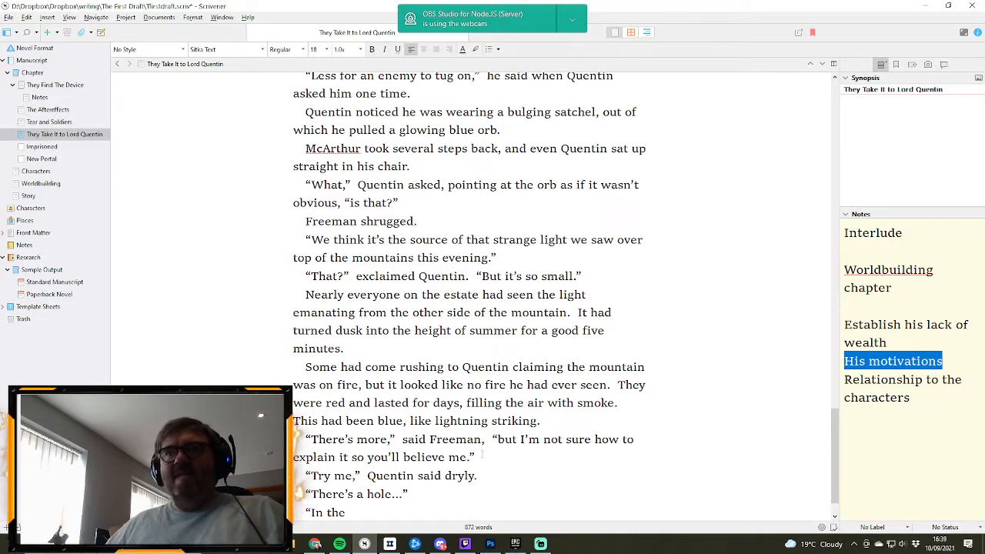
{"action": "mouse_move", "coordinate": [341, 546]}
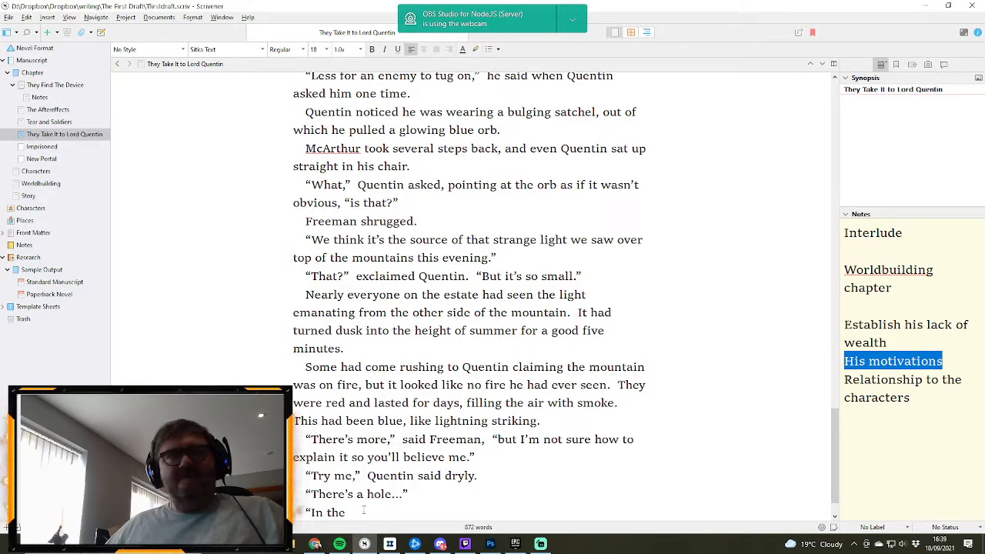
{"action": "left_click", "coordinate": [364, 506]}
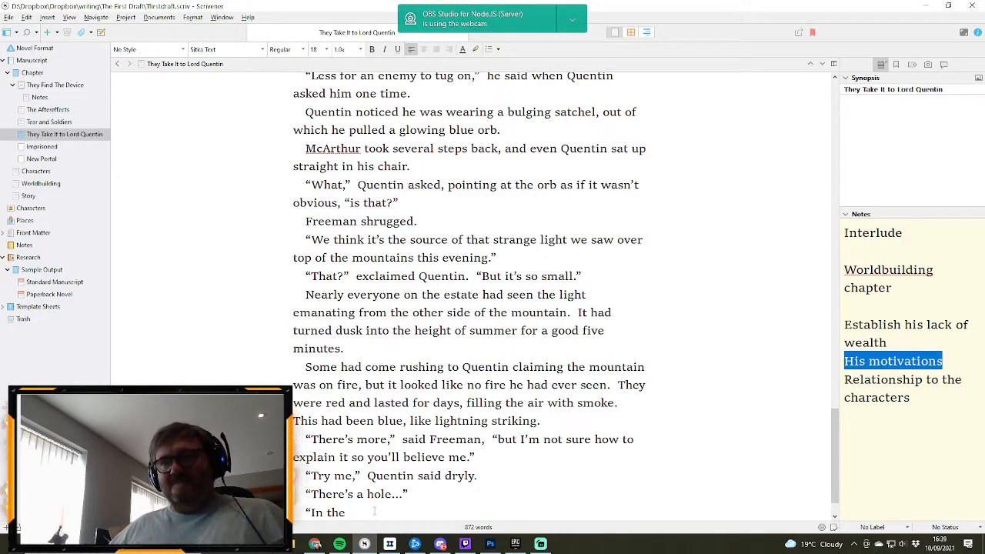
{"action": "type", "text": "mo"}
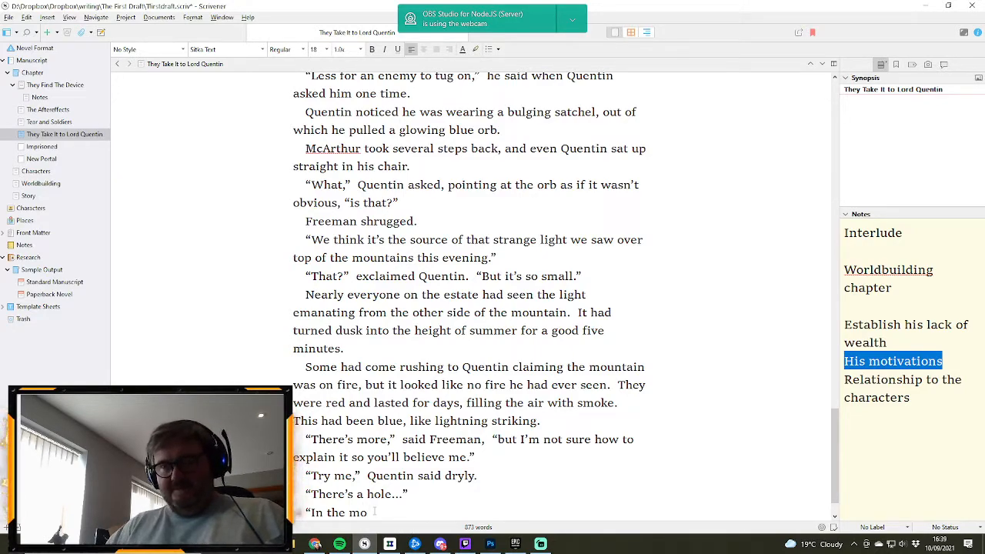
{"action": "type", "text": "untain"}
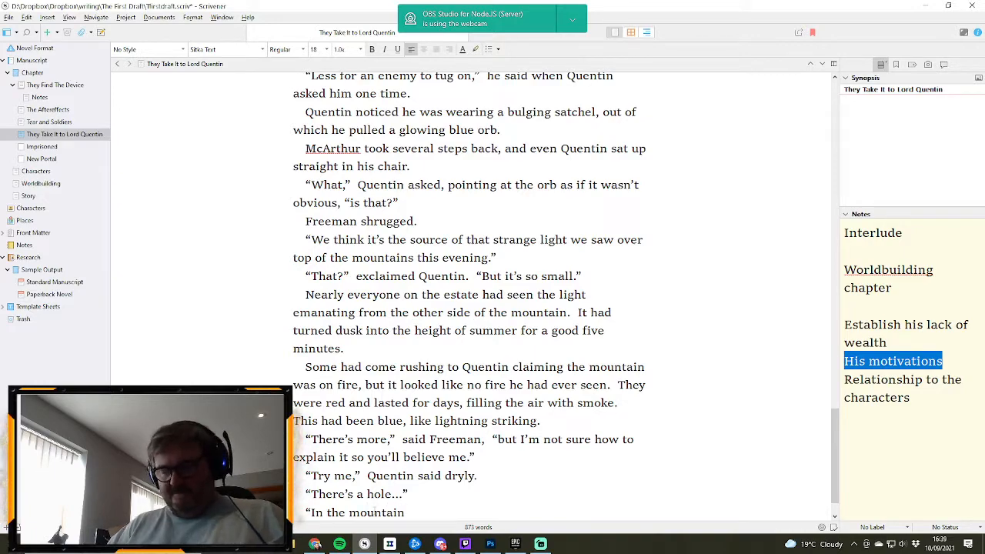
{"action": "type", "text": "?” asked "}
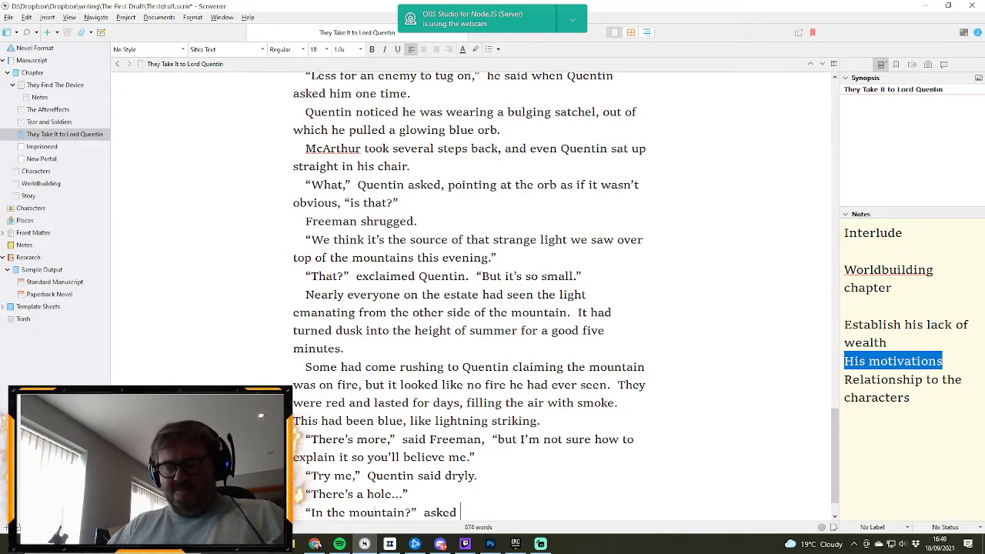
{"action": "type", "text": "McArhtur."}
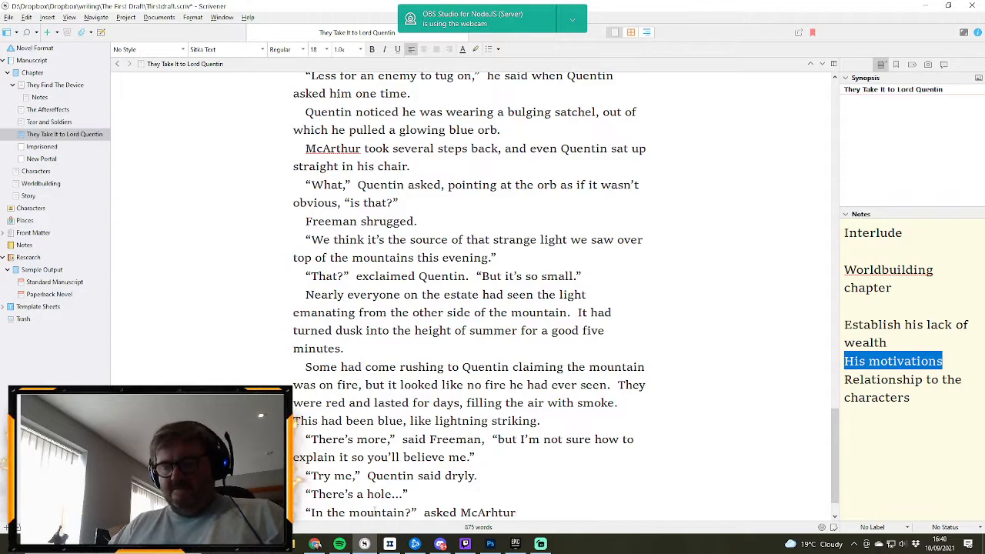
- Close the quotation and attribute the question with “asked McArthur.”, correcting the misspelled name to McArthur
{"action": "key", "text": "Return"}
{"action": "key", "text": "BackSpace"}
{"action": "key", "text": "BackSpace"}
{"action": "key", "text": "BackSpace"}
{"action": "key", "text": "BackSpace"}
{"action": "key", "text": "BackSpace"}
{"action": "key", "text": "BackSpace"}
{"action": "key", "text": "BackSpace"}
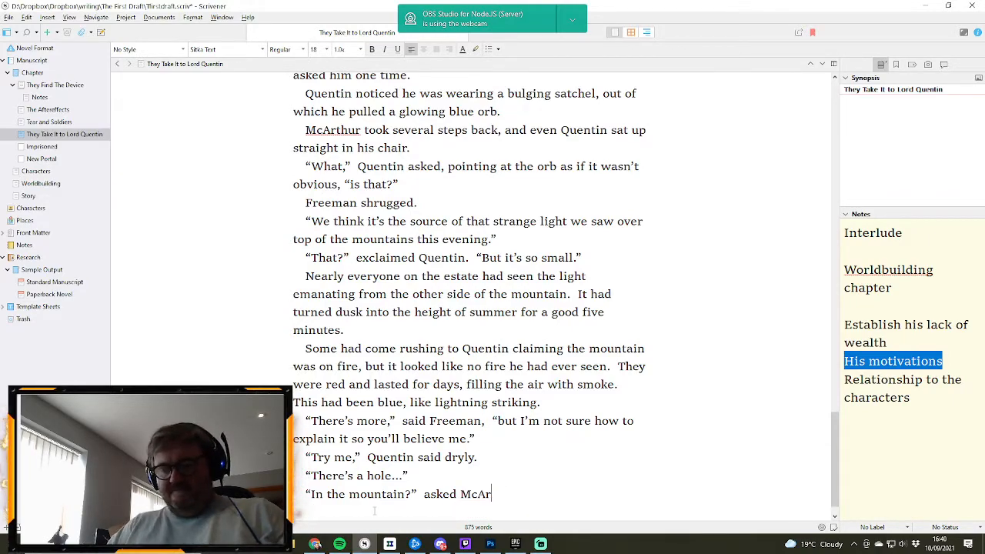
{"action": "type", "text": "thur."}
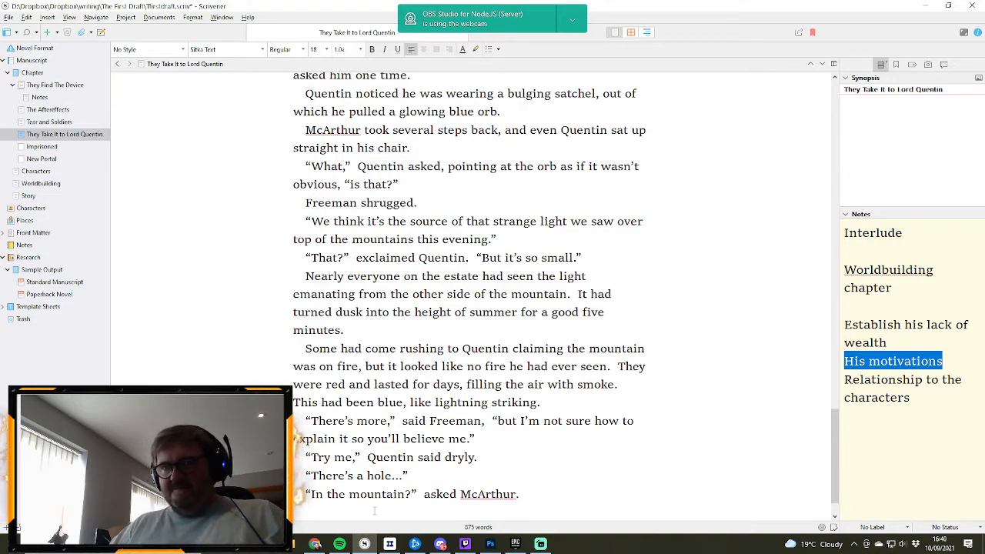
{"action": "type", "text": " “The worl"}
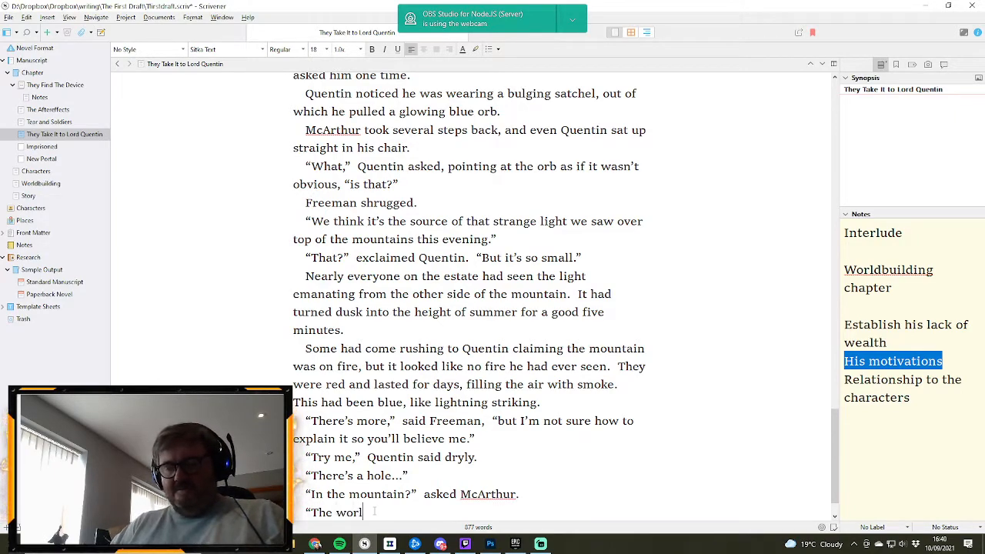
{"action": "type", "text": "d,”  "}
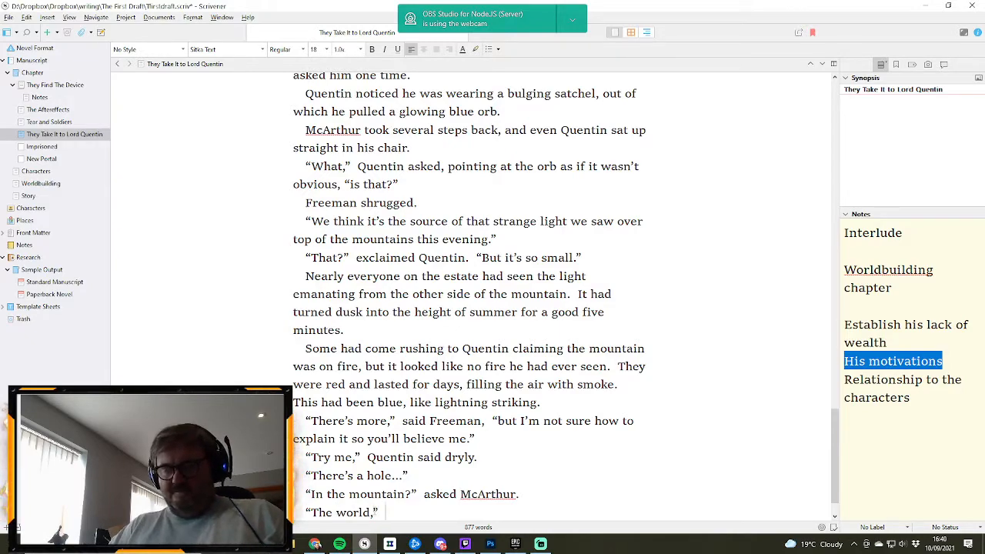
{"action": "type", "text": "replied Freeman."}
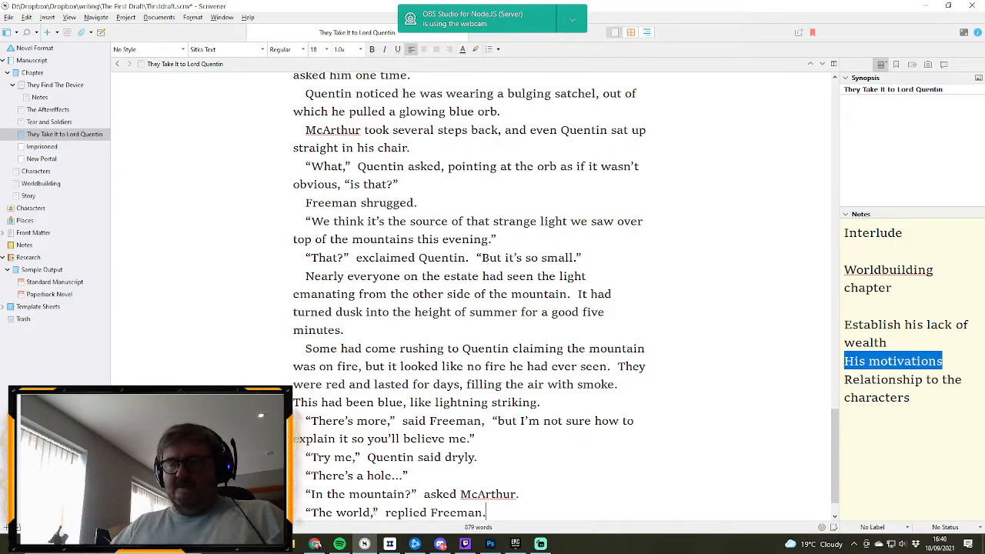
- Begin a narrative paragraph reading “Freeman explained how he and his troops”, with the capitalised “AND” corrected to lowercase
{"action": "key", "text": "Return"}
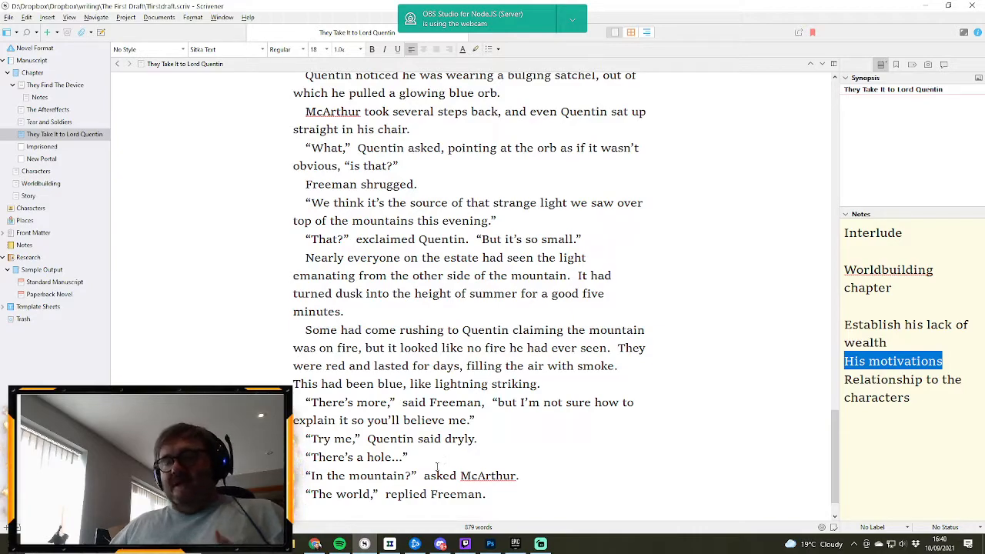
{"action": "type", "text": "Fr"}
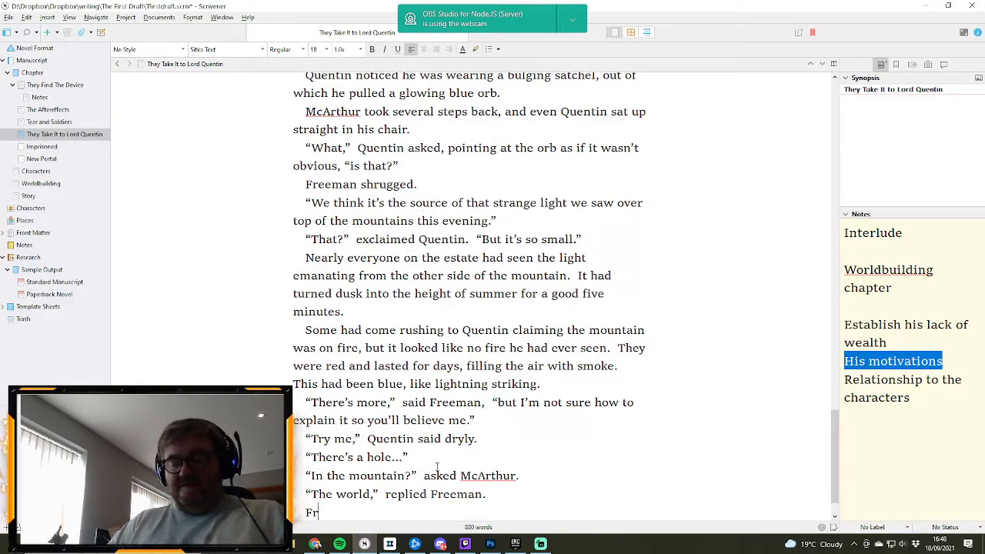
{"action": "type", "text": "eeman explained "}
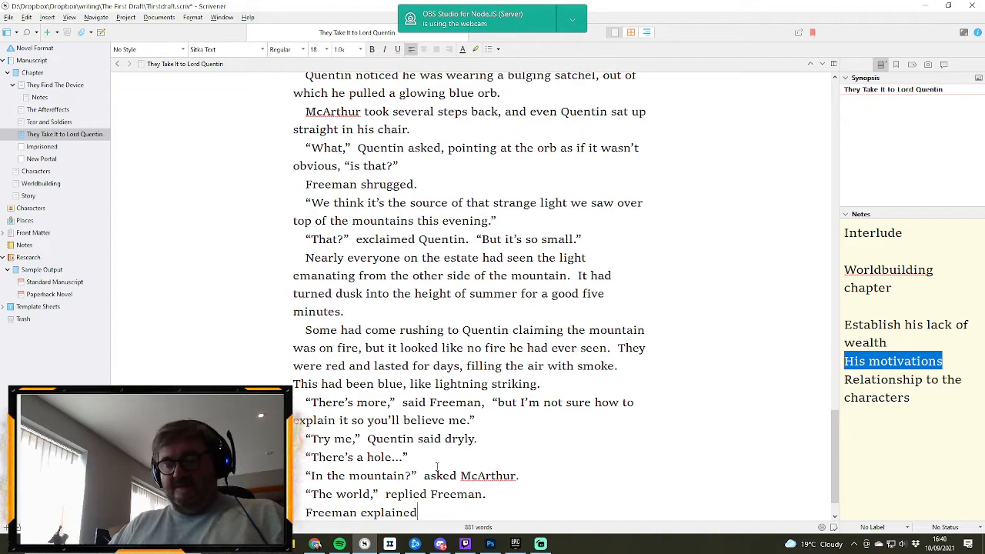
{"action": "type", "text": "how"}
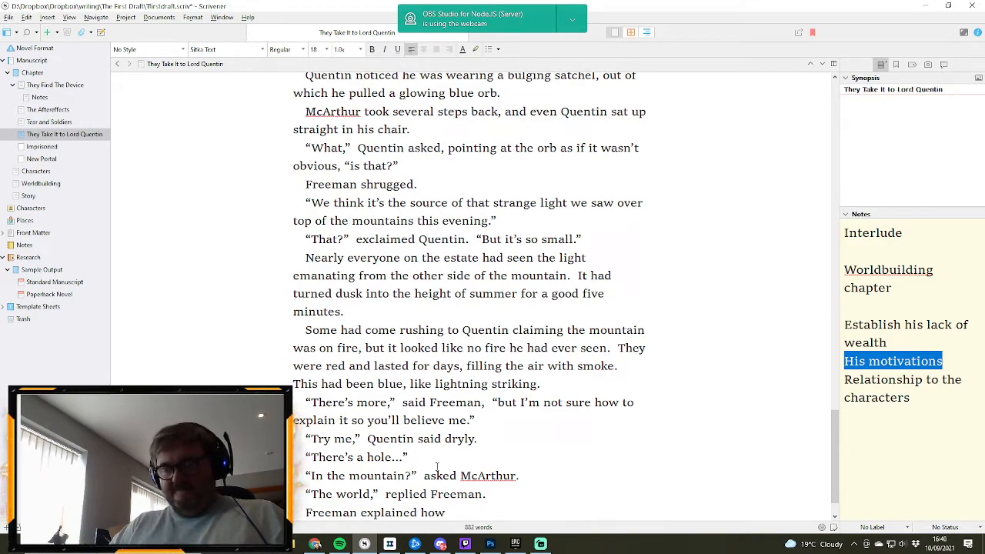
{"action": "type", "text": " he"}
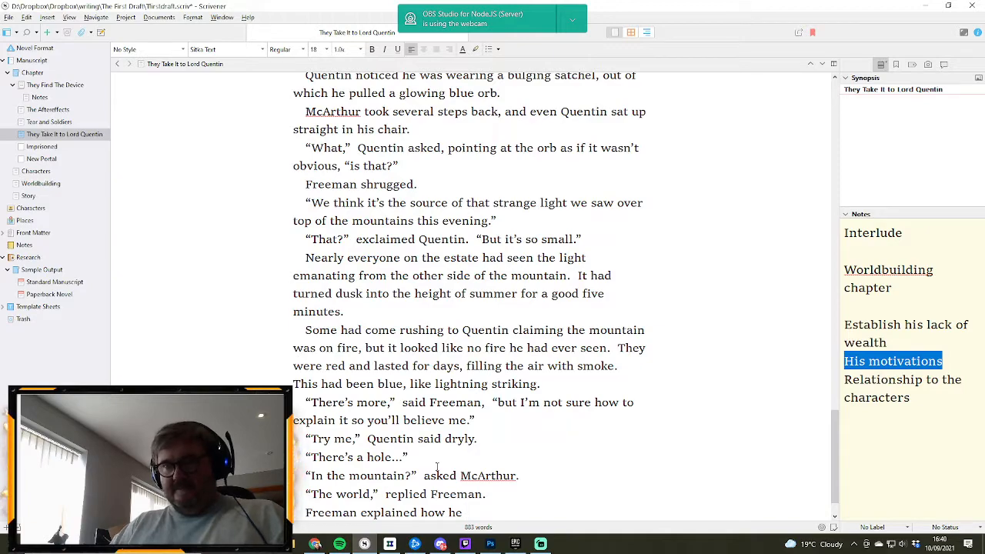
{"action": "type", "text": " AND"}
{"action": "key", "text": "BackSpace"}
{"action": "key", "text": "BackSpace"}
{"action": "key", "text": "BackSpace"}
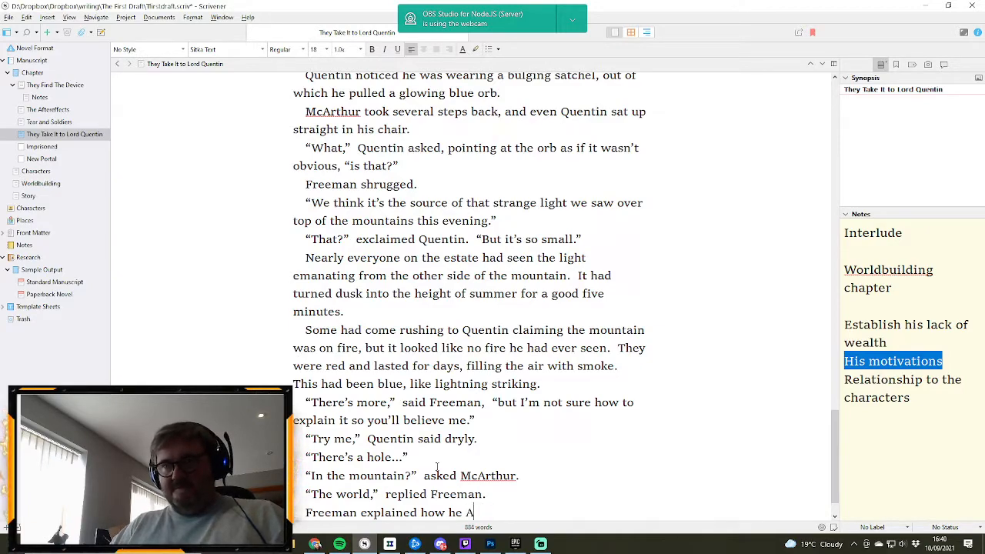
{"action": "type", "text": "and h"}
{"action": "type", "text": "is t"}
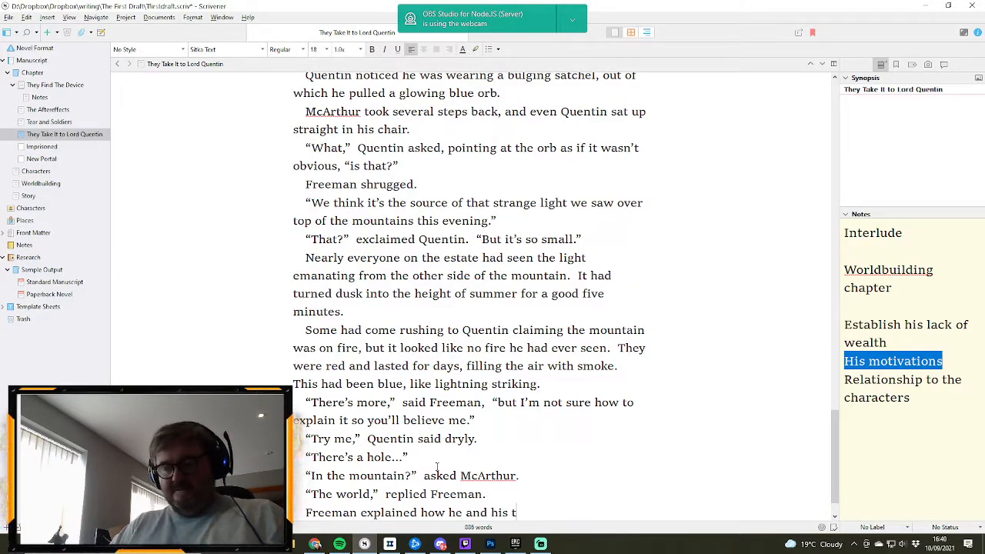
{"action": "type", "text": "roops h"}
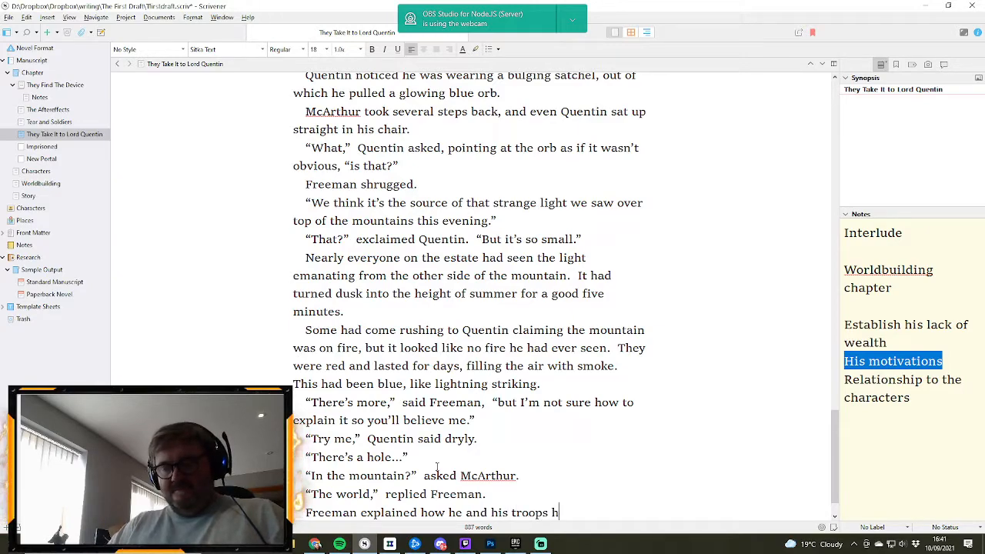
{"action": "type", "text": "ad"}
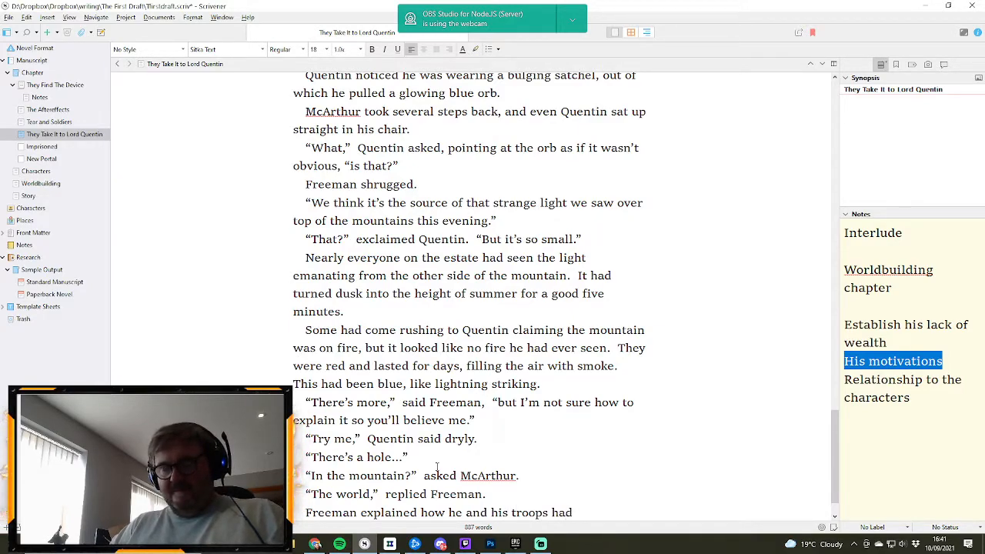
{"action": "type", "text": " set out to find the"}
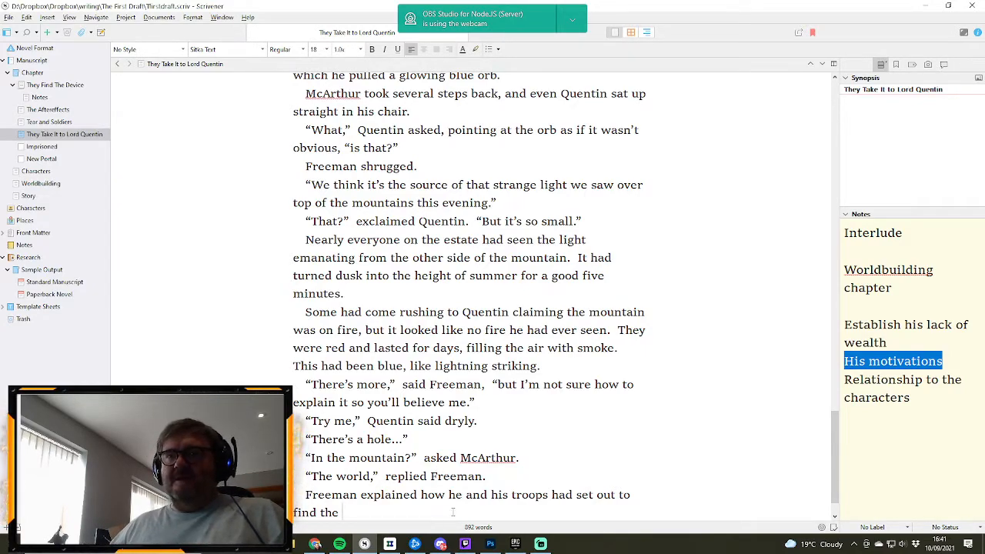
- Continue the narrative sentence with “had set out to find the source of the light”
{"action": "type", "text": "s"}
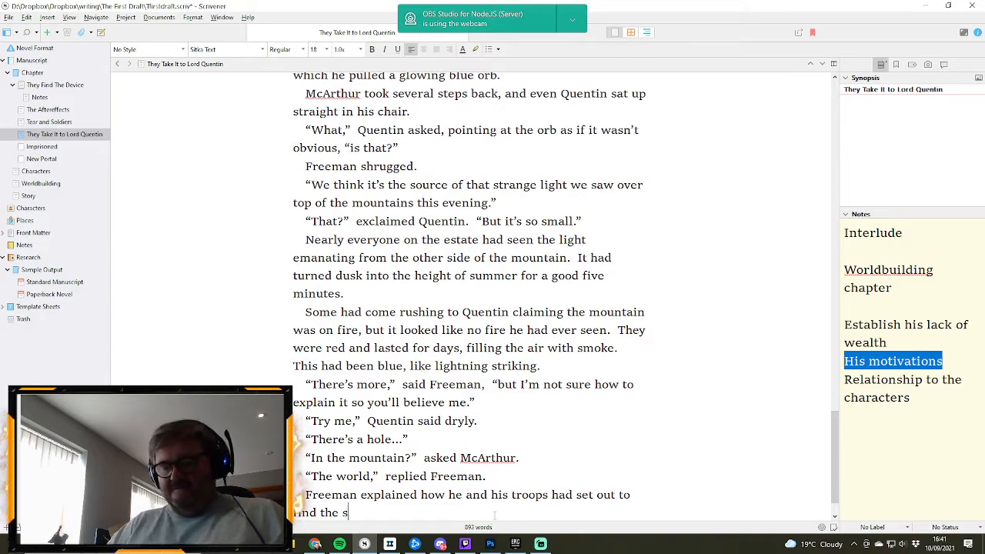
{"action": "type", "text": "ource of the lgith"}
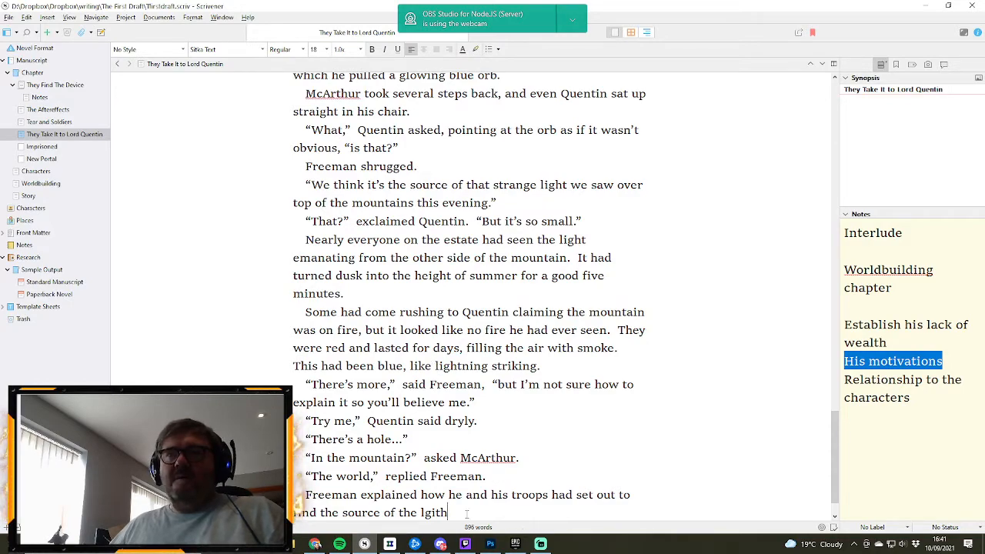
- Correct the misspelled “lgith” to “light” at the end of the current sentence
{"action": "right_click", "coordinate": [421, 513]}
{"action": "key", "text": "Escape"}
{"action": "double_click", "coordinate": [436, 513]}
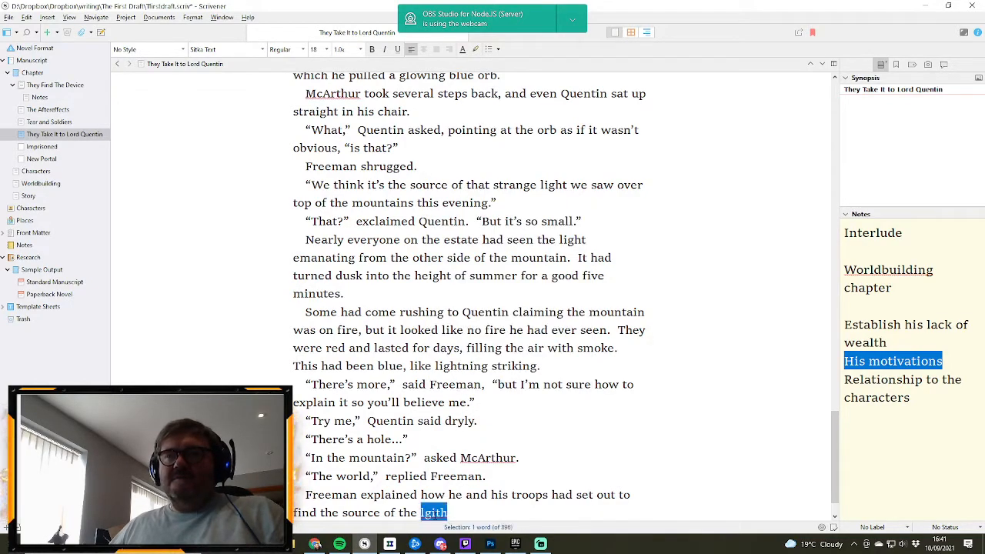
{"action": "type", "text": "light"}
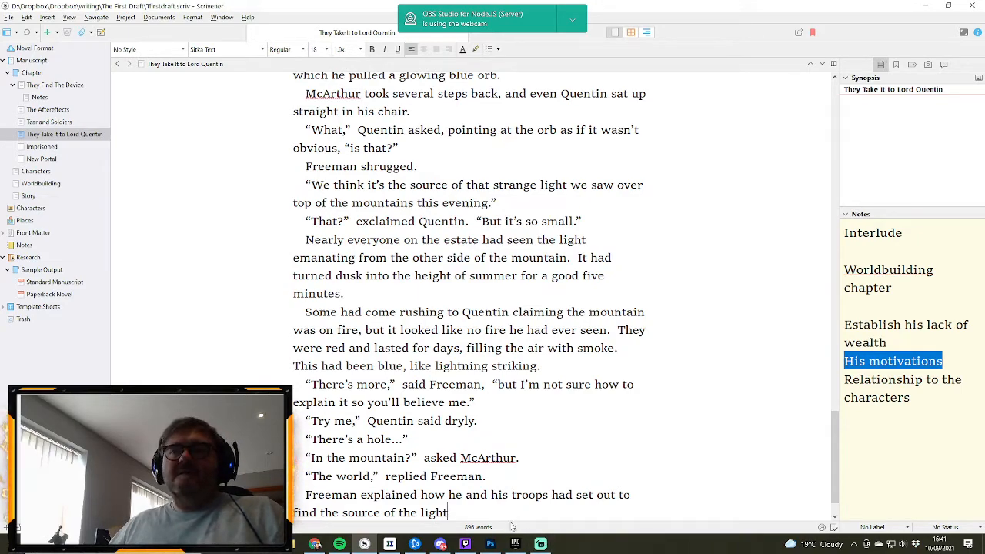
{"action": "type", "text": ", on"}
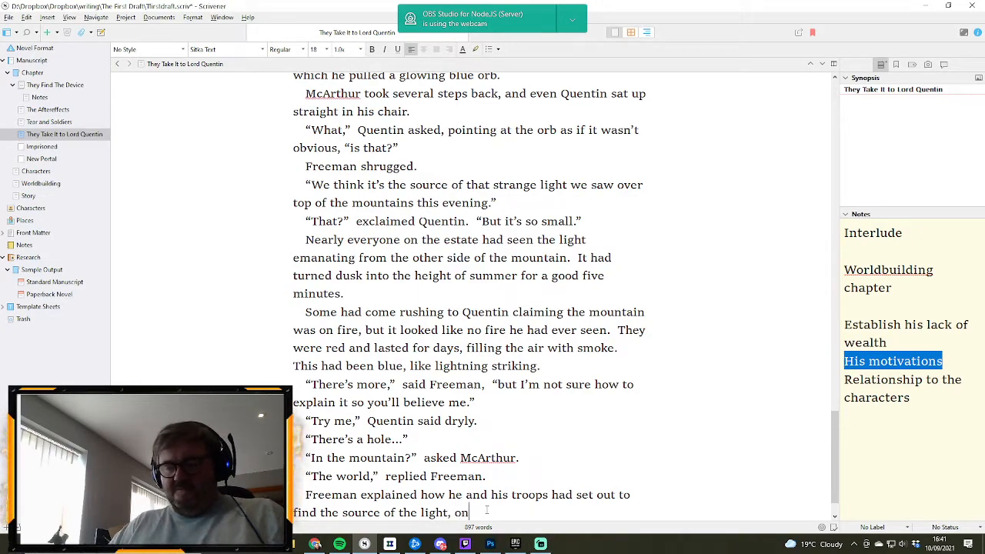
{"action": "type", "text": "ly to find th"}
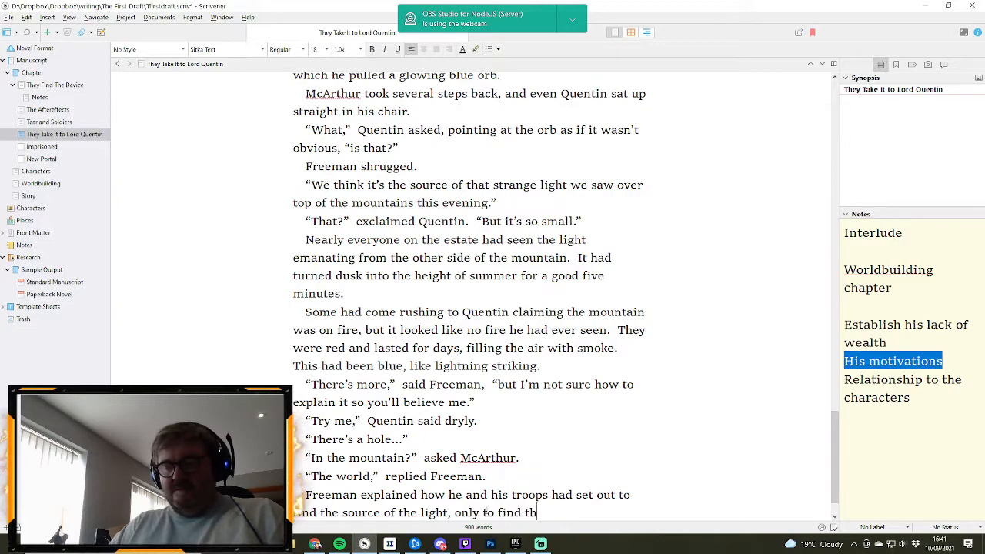
{"action": "type", "text": "e orb"}
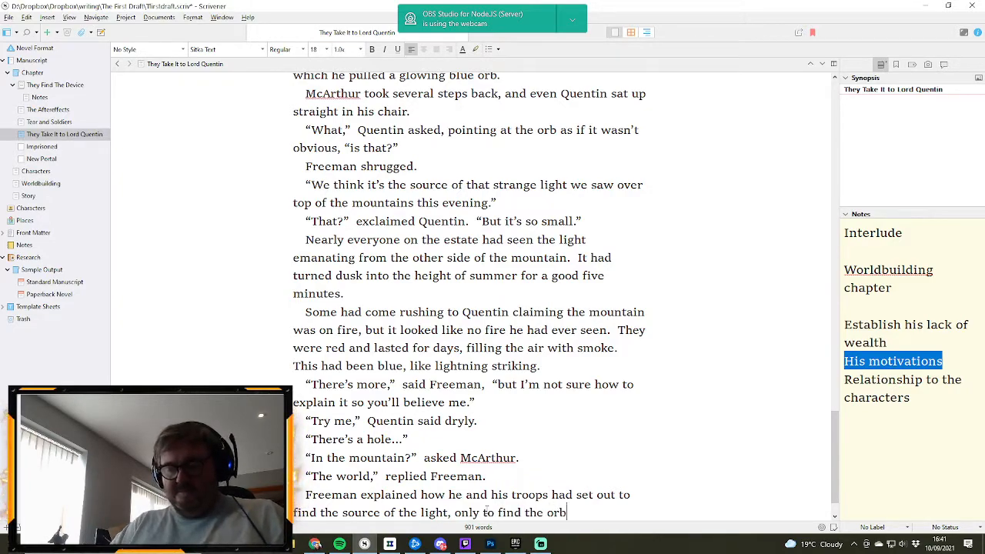
{"action": "type", "text": " and th"}
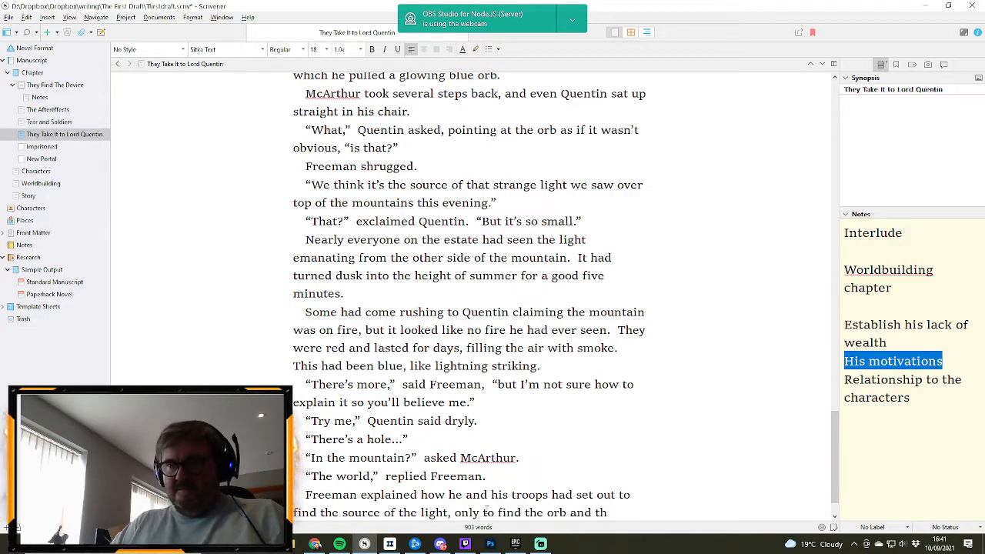
{"action": "type", "text": "e tear"}
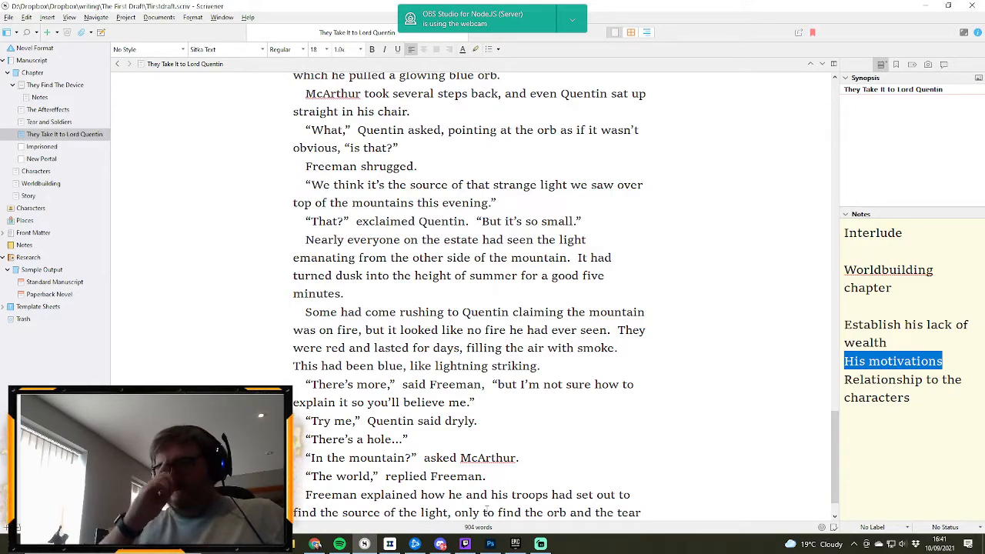
{"action": "type", "text": " in reality"}
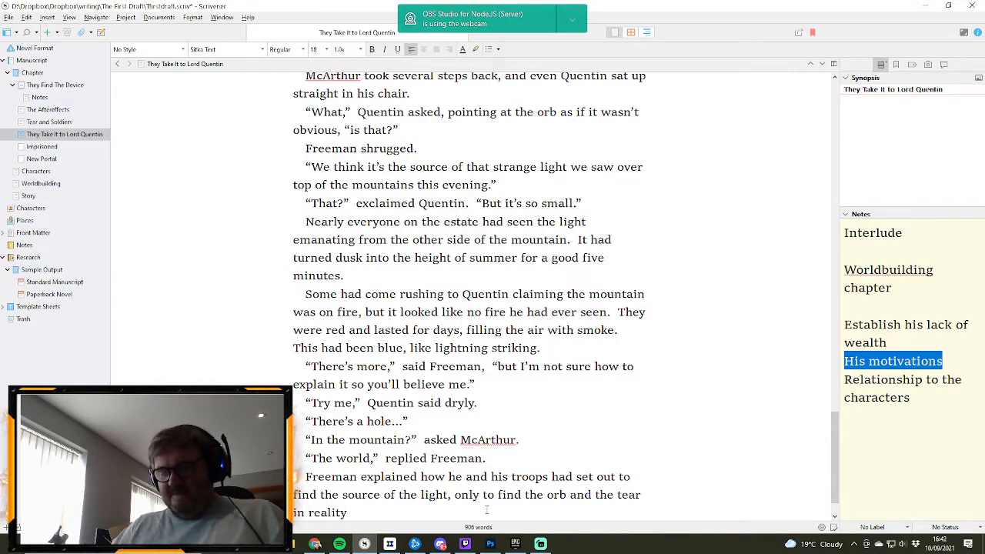
- Complete the narrative sentence with “, only to find the orb and the tear in reality.” and start a new paragraph
{"action": "type", "text": "."}
{"action": "key", "text": "Return"}
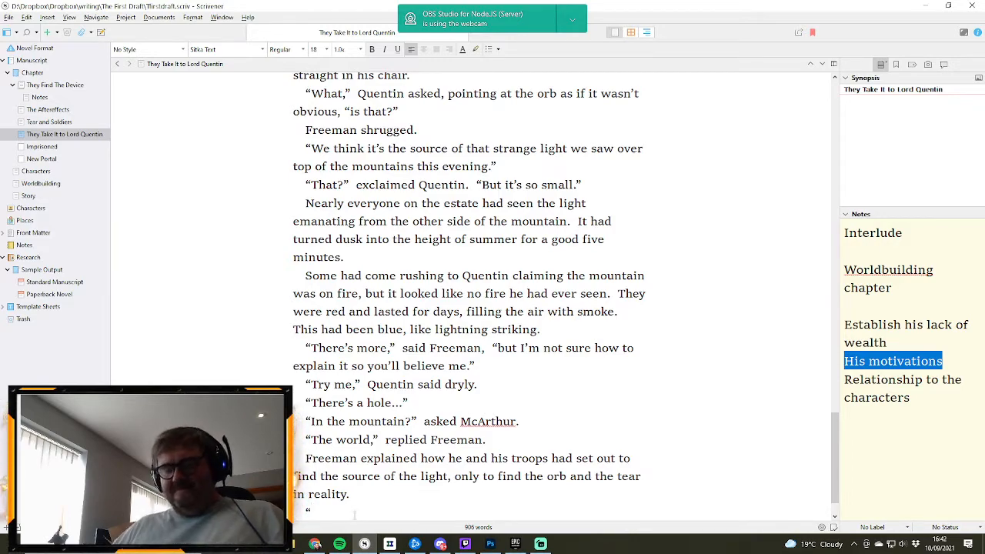
- Begin a line of dialogue reading “And you say there was an entirely other world”, with a space between “And” and “you”
{"action": "type", "text": "And"}
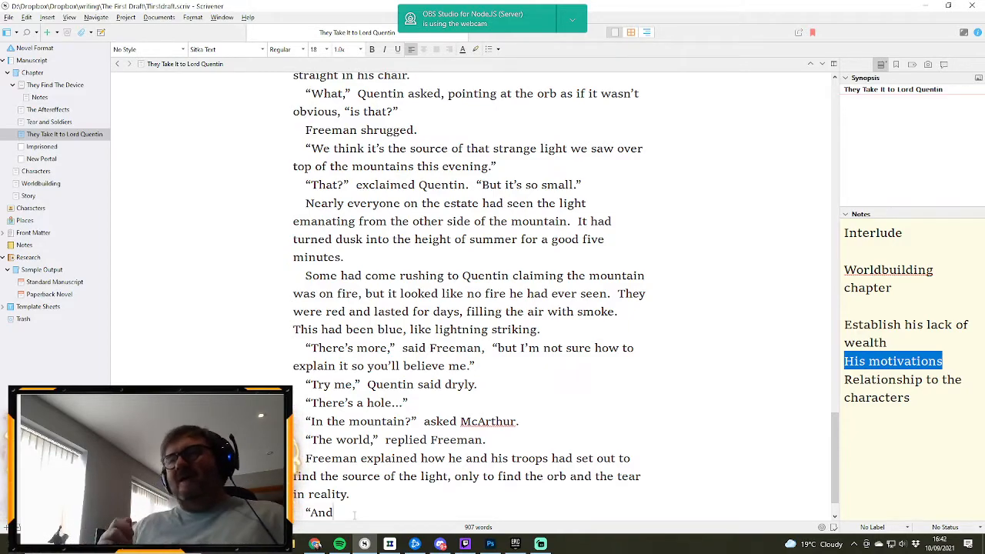
{"action": "scroll", "coordinate": [387, 483], "scroll_direction": "down", "scroll_amount": 1}
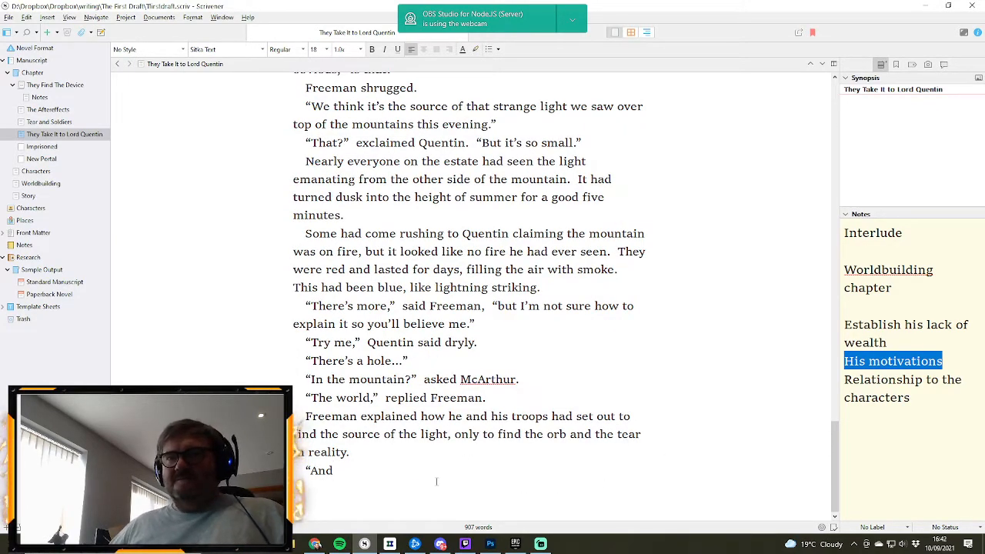
{"action": "type", "text": "you say"}
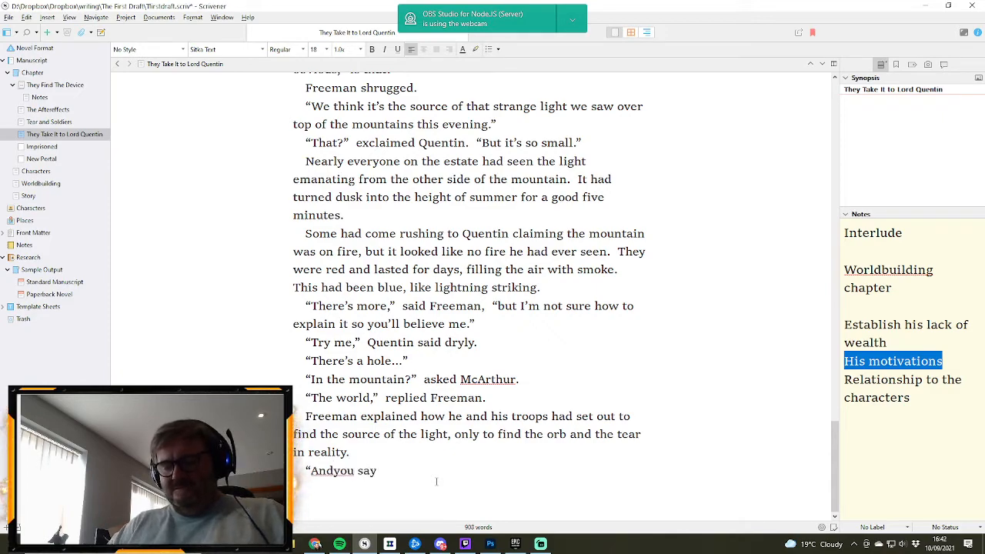
{"action": "type", "text": " there w"}
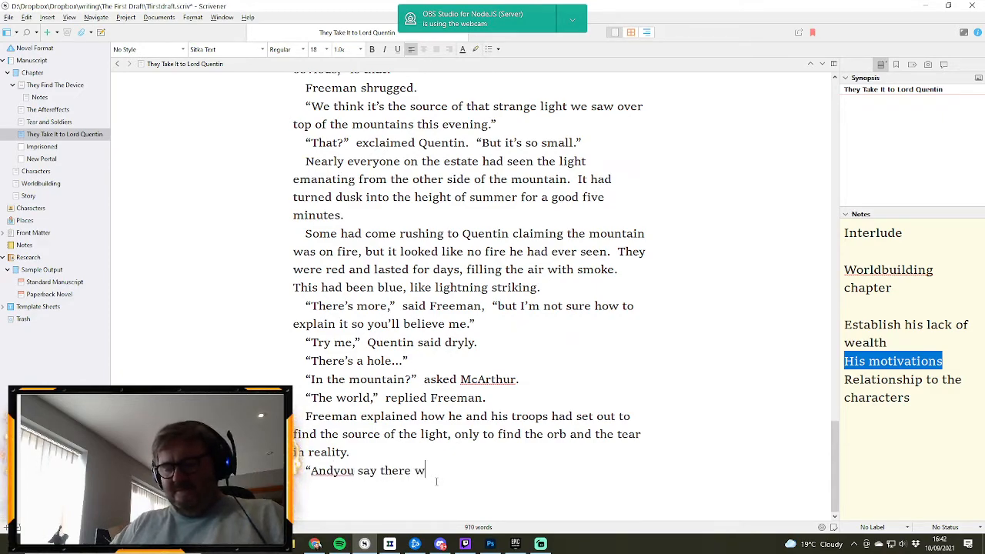
{"action": "type", "text": "as an ent"}
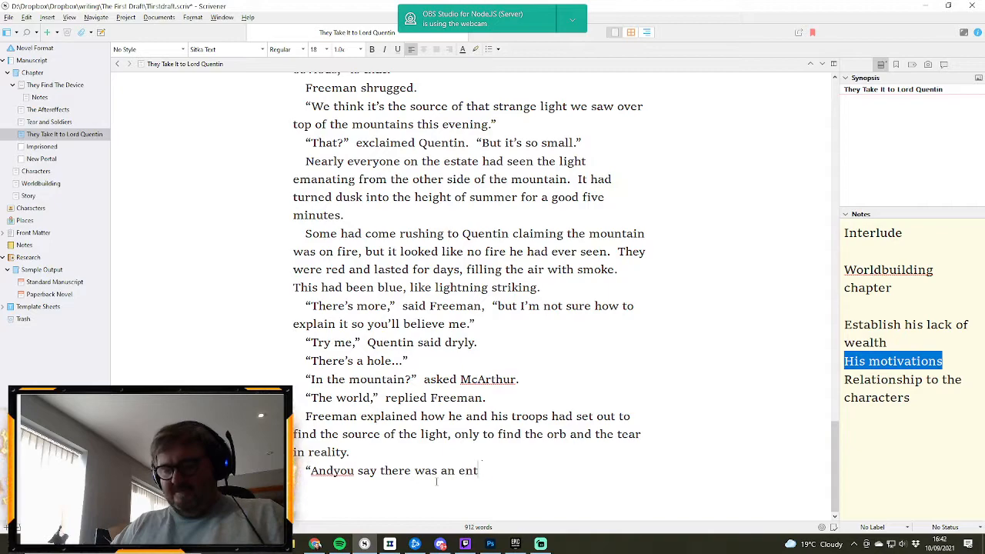
{"action": "type", "text": "inrely"}
{"action": "key", "text": "BackSpace"}
{"action": "key", "text": "BackSpace"}
{"action": "key", "text": "BackSpace"}
{"action": "key", "text": "BackSpace"}
{"action": "key", "text": "BackSpace"}
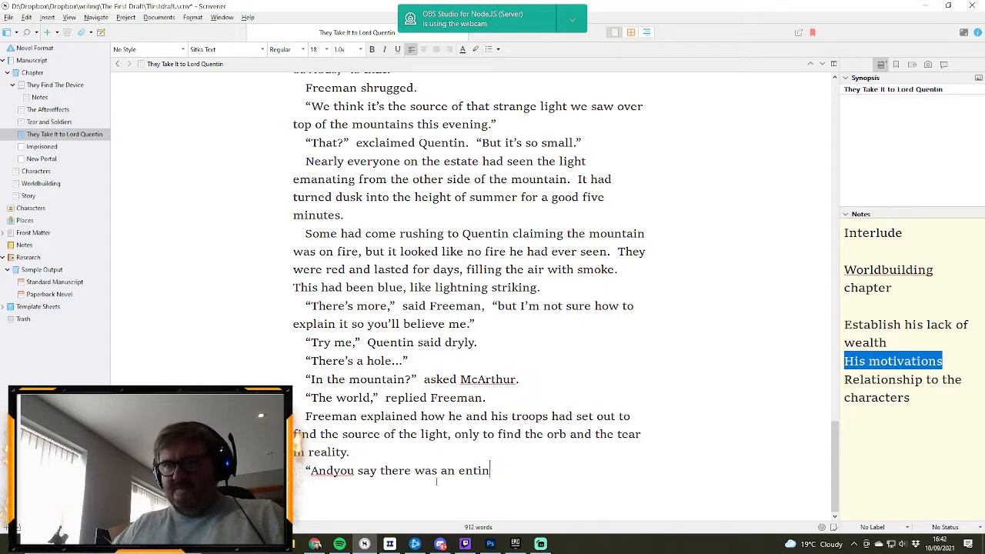
{"action": "type", "text": "rely"}
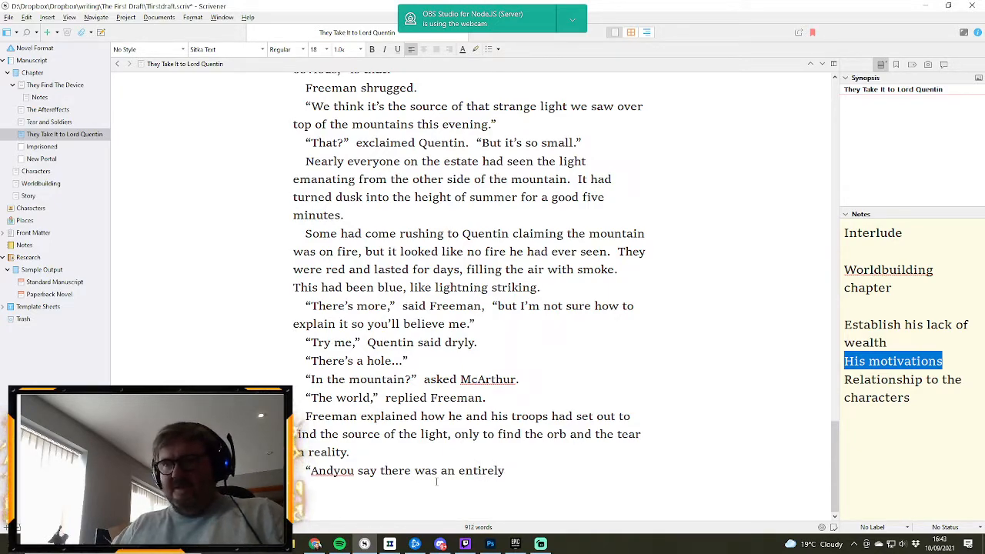
{"action": "type", "text": " other world"}
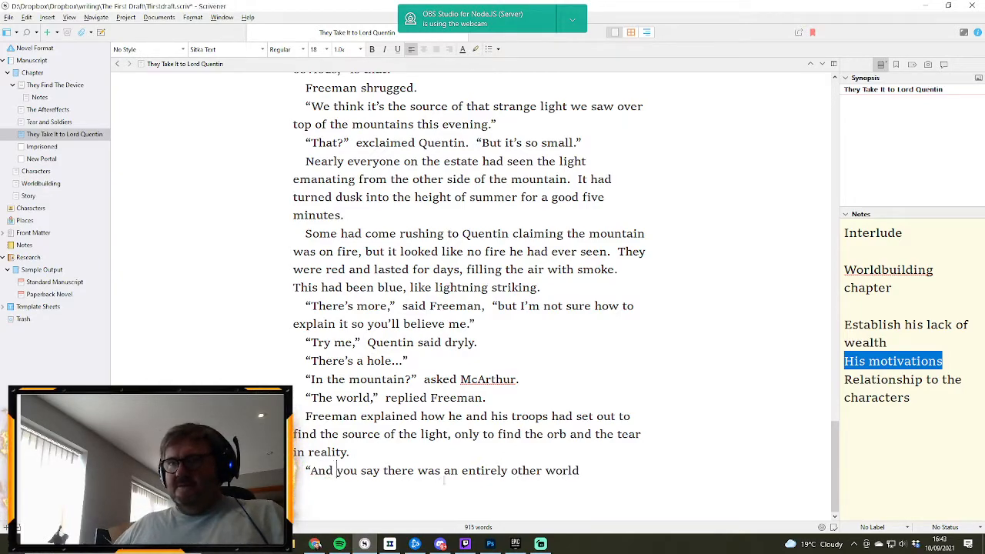
- Finish the spoken question with “through this... tear?” and close the quotation
{"action": "left_click", "coordinate": [606, 474]}
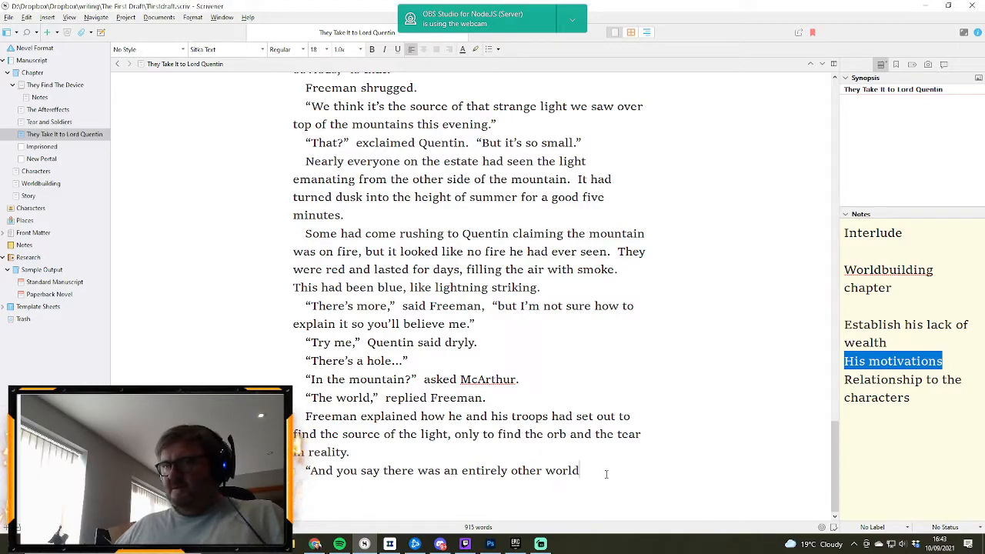
{"action": "type", "text": "through this"}
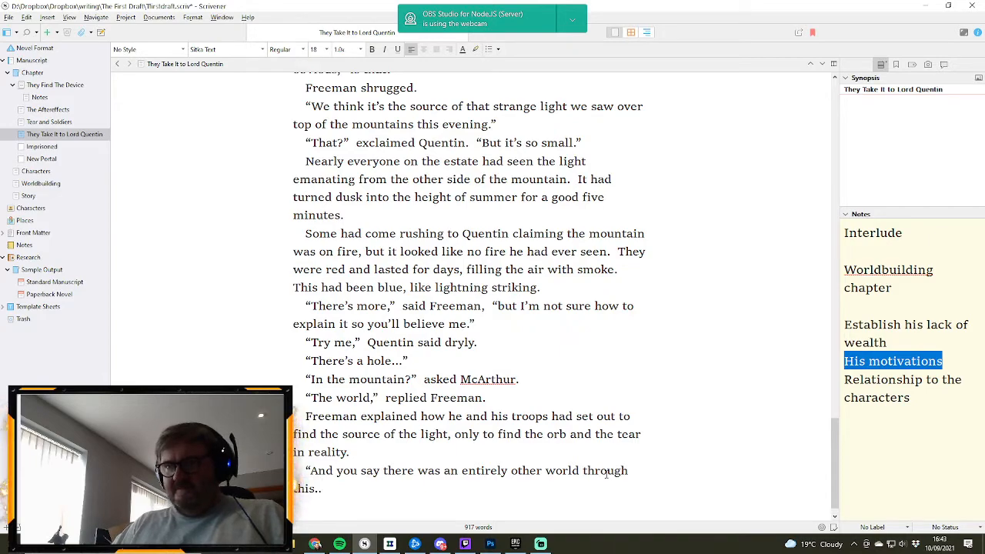
{"action": "type", "text": "... tear"}
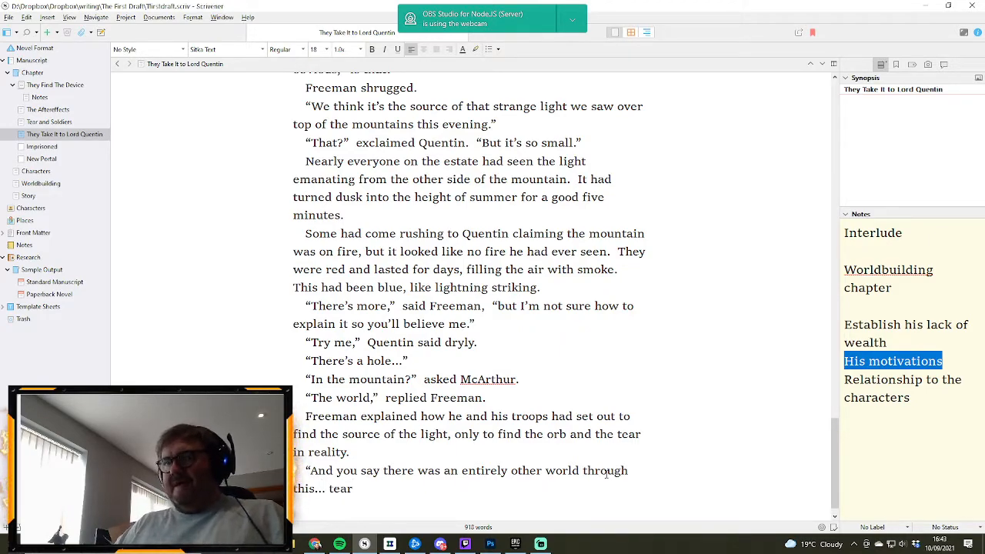
{"action": "type", "text": "."}
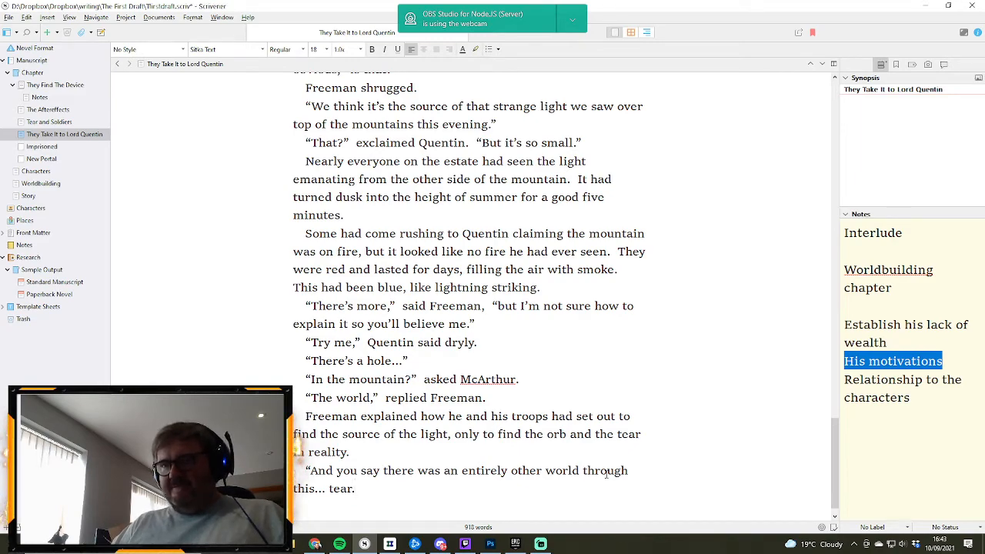
{"action": "key", "text": "BackSpace"}
{"action": "type", "text": "?\""}
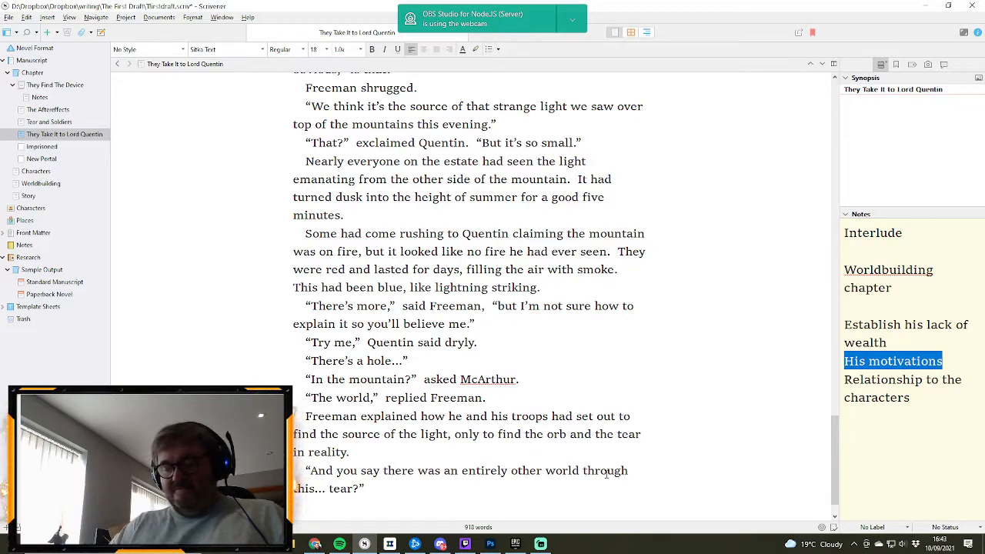
{"action": "type", "text": "Freeman nodded,"}
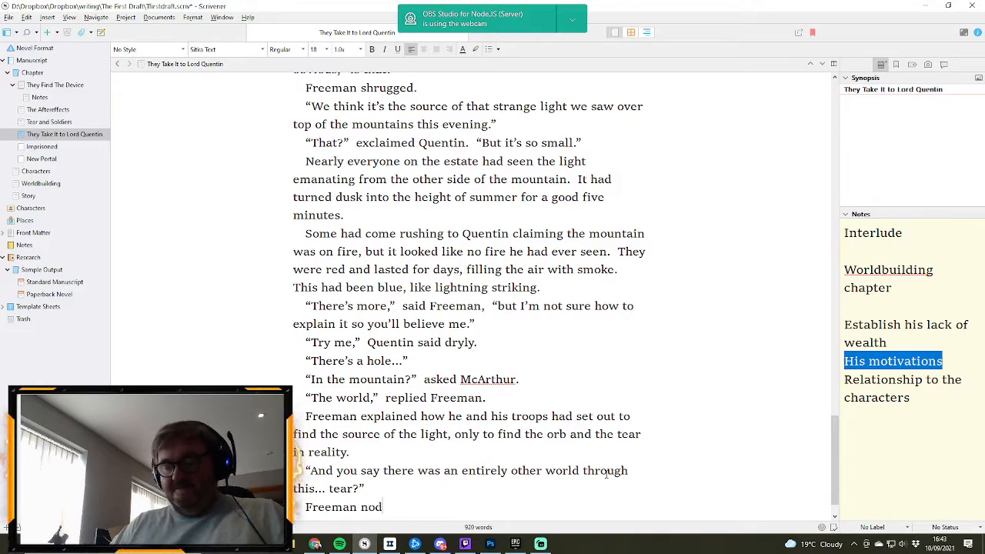
- Add a paragraph reading “Freeman nodded.”, replacing the trailing comma with a full stop, and start another paragraph
{"action": "key", "text": "Return"}
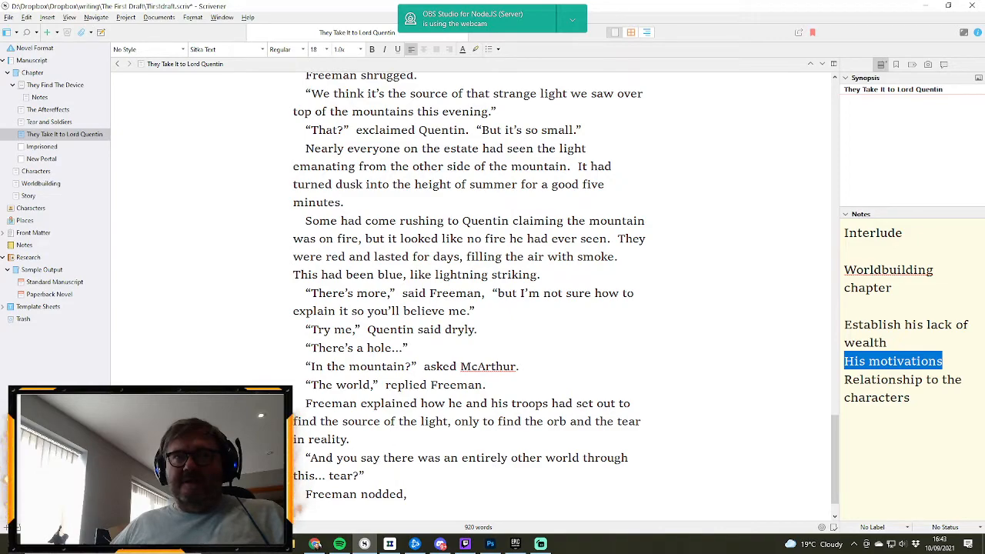
{"action": "key", "text": "BackSpace"}
{"action": "key", "text": "BackSpace"}
{"action": "type", "text": "."}
{"action": "key", "text": "Return"}
- Add the line of dialogue “I sent three men in, and they brought back this.”
{"action": "type", "text": "\"I"}
{"action": "type", "text": " sent"}
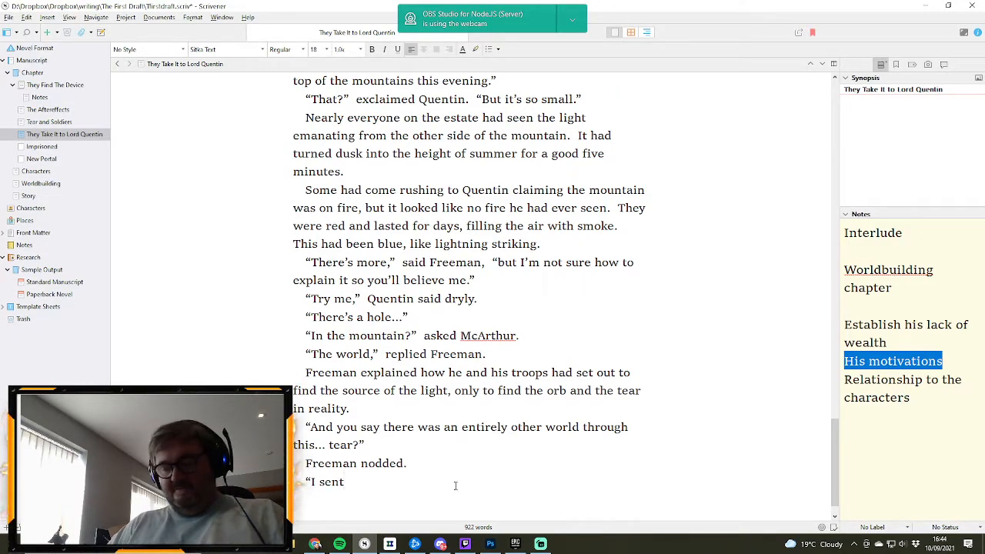
{"action": "type", "text": " three me"}
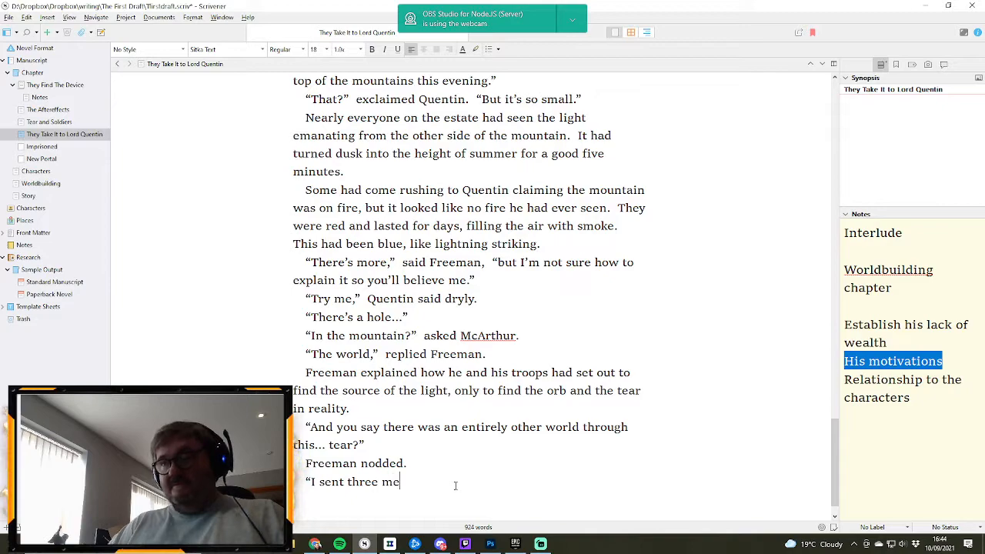
{"action": "type", "text": "n in"}
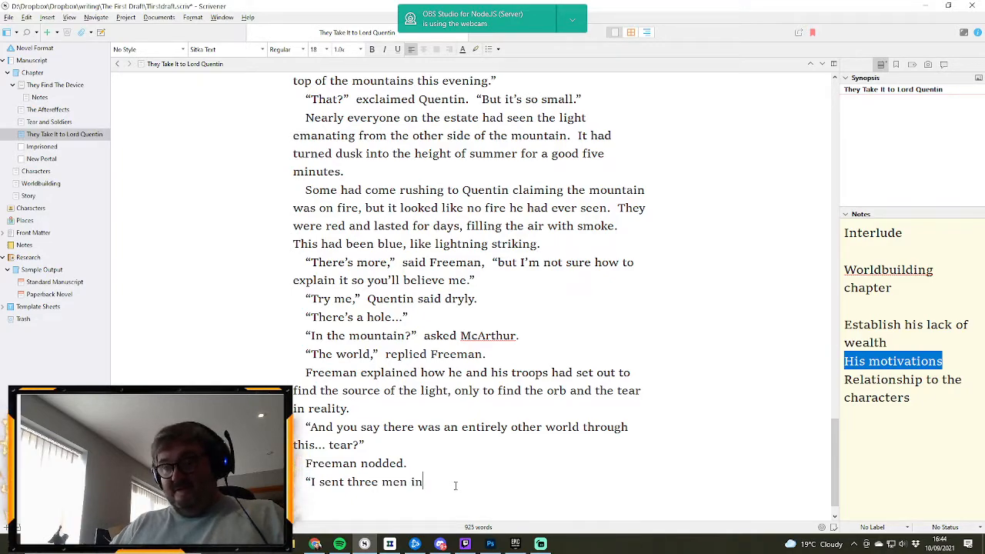
{"action": "type", "text": ", "}
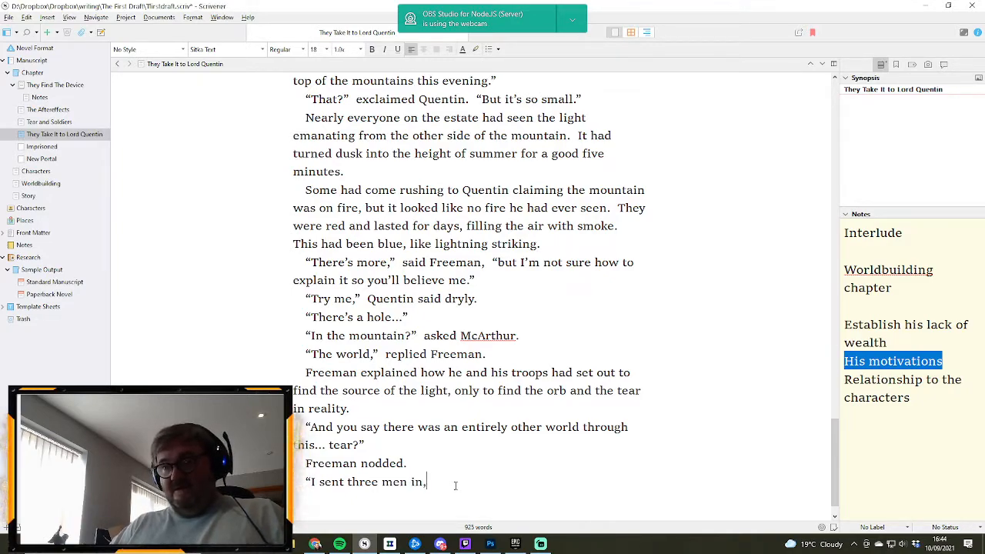
{"action": "type", "text": "and "}
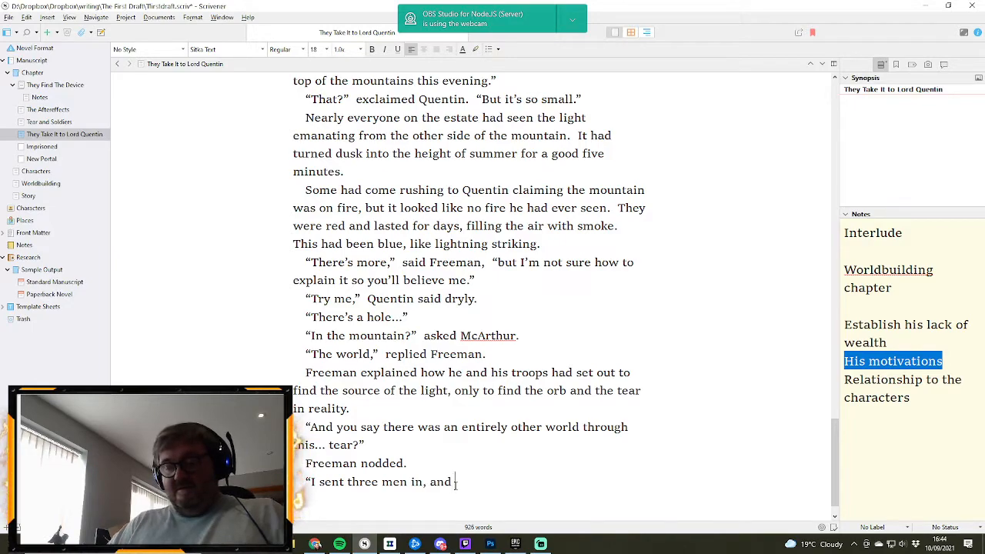
{"action": "type", "text": "they brought "}
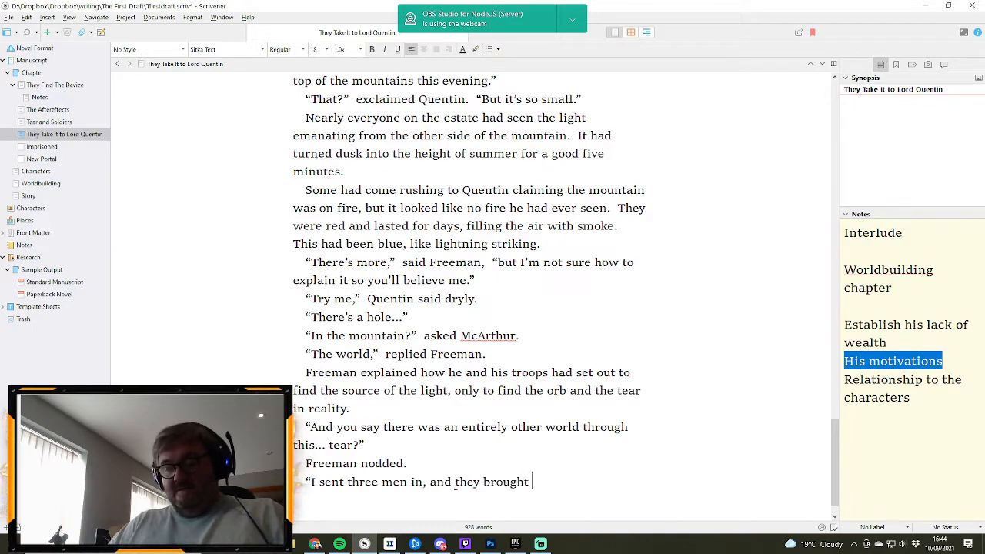
{"action": "type", "text": "back this.”"}
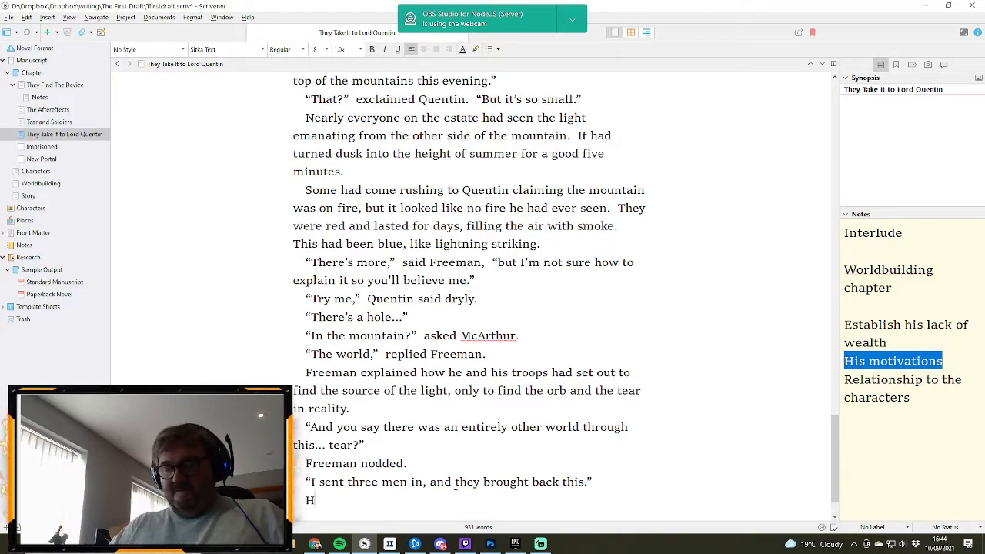
{"action": "type", "text": "mmaged"}
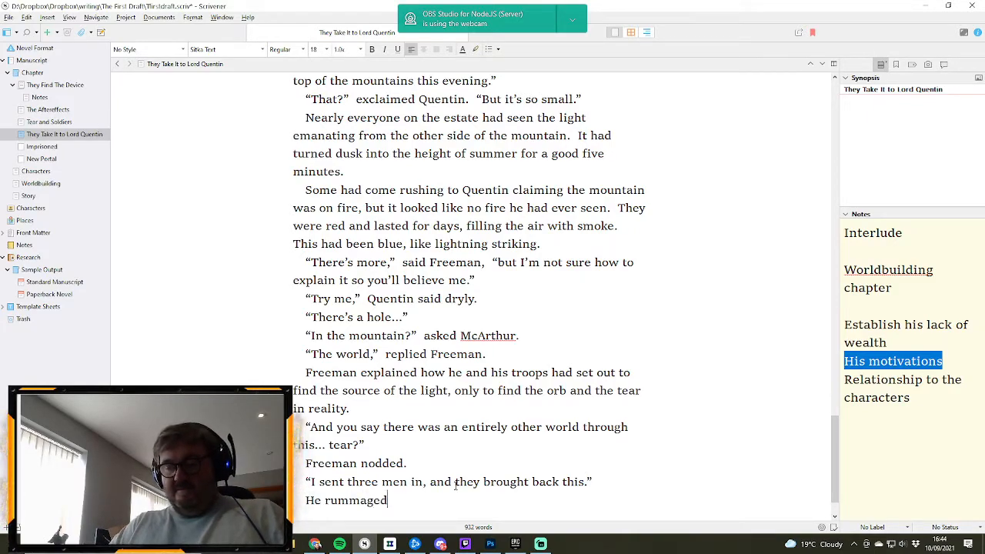
{"action": "type", "text": " in his"}
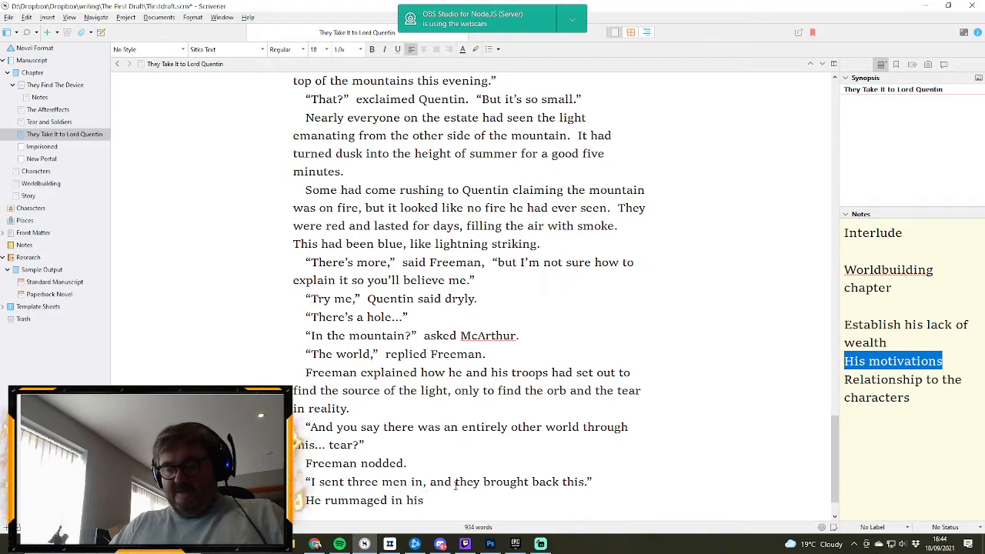
{"action": "type", "text": " bag and brough to"}
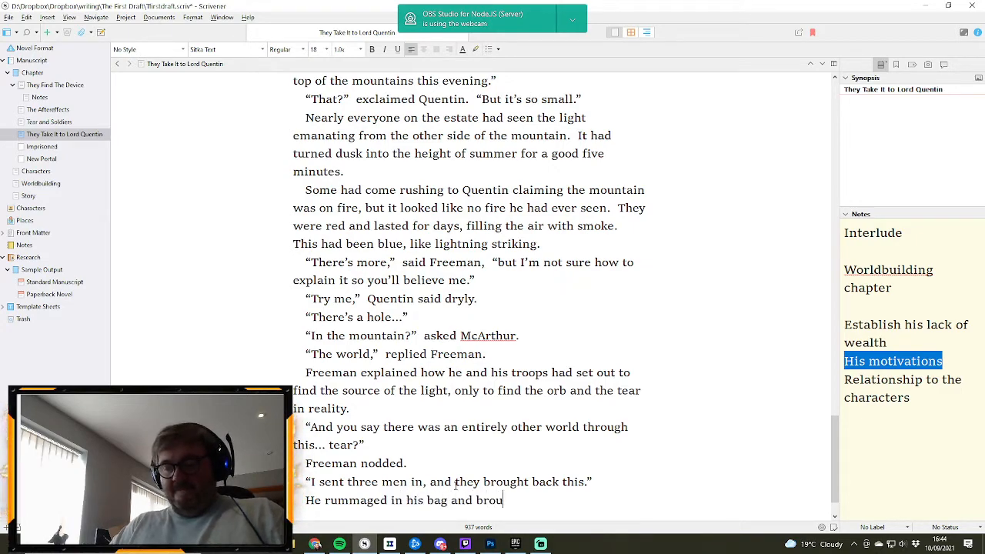
- Write the opening of the new sentence, “He rummaged in his bag and brought out the”
{"action": "key", "text": "BackSpace"}
{"action": "key", "text": "BackSpace"}
{"action": "key", "text": "BackSpace"}
{"action": "type", "text": "t"}
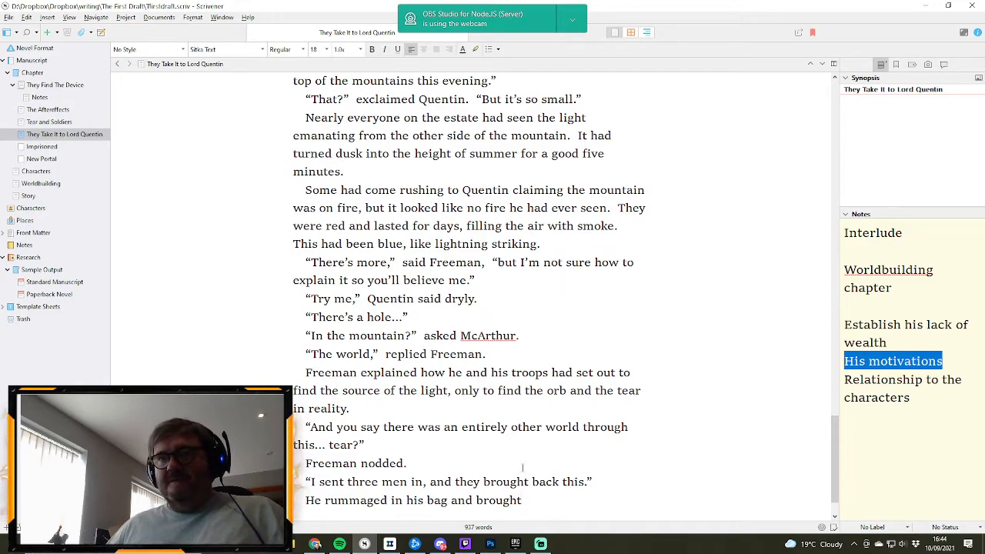
{"action": "type", "text": "out the"}
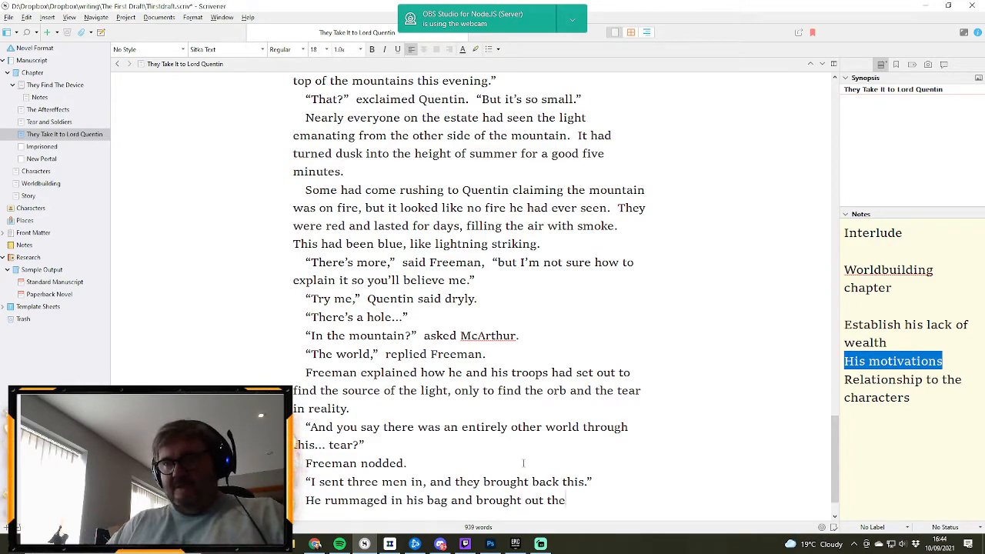
{"action": "type", "text": " b"}
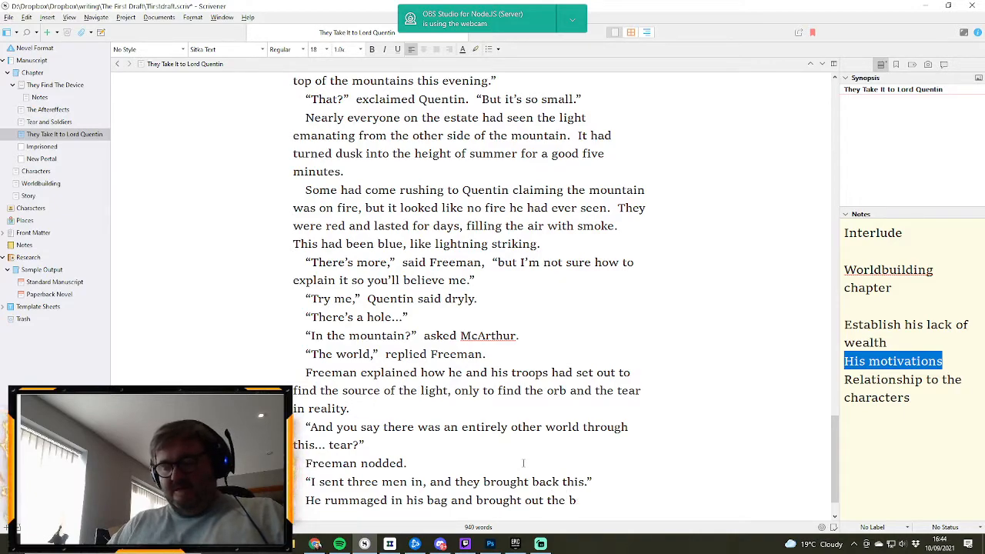
{"action": "type", "text": "lue pears"}
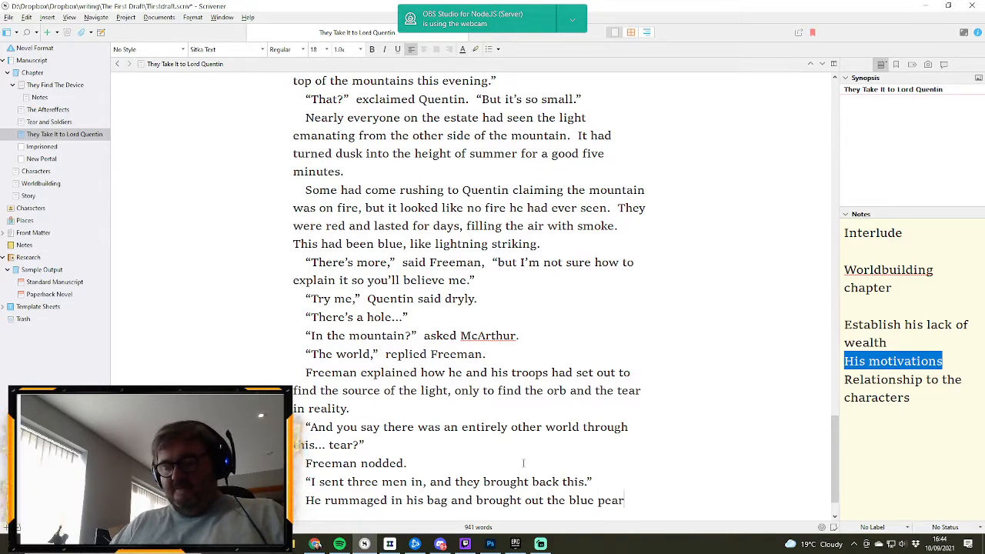
- Complete the sentence about Freeman's bag with “same blue pears Jaxx had harvested.”
{"action": "key", "text": "BackSpace"}
{"action": "key", "text": "BackSpace"}
{"action": "key", "text": "BackSpace"}
{"action": "key", "text": "BackSpace"}
{"action": "key", "text": "BackSpace"}
{"action": "key", "text": "BackSpace"}
{"action": "key", "text": "BackSpace"}
{"action": "key", "text": "BackSpace"}
{"action": "key", "text": "BackSpace"}
{"action": "key", "text": "BackSpace"}
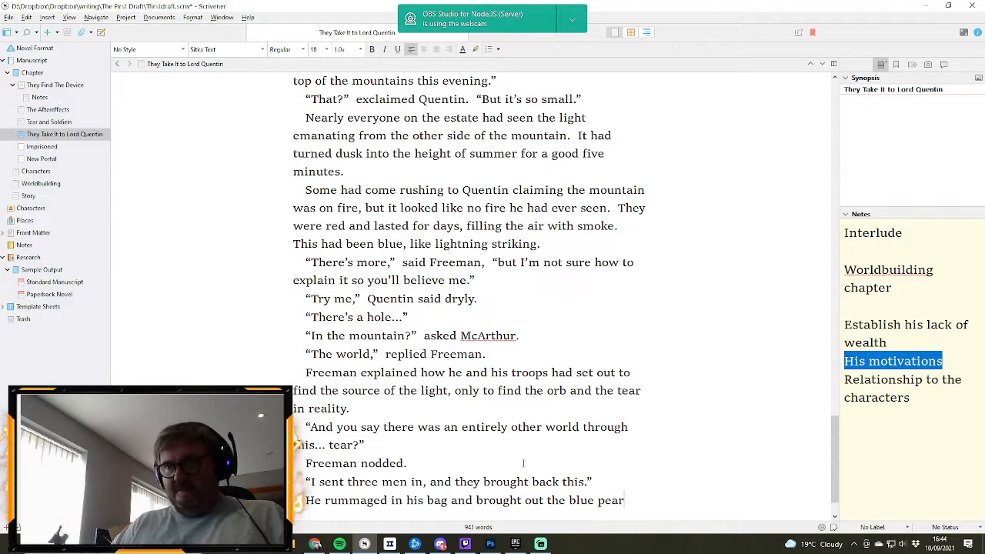
{"action": "type", "text": "same blue"}
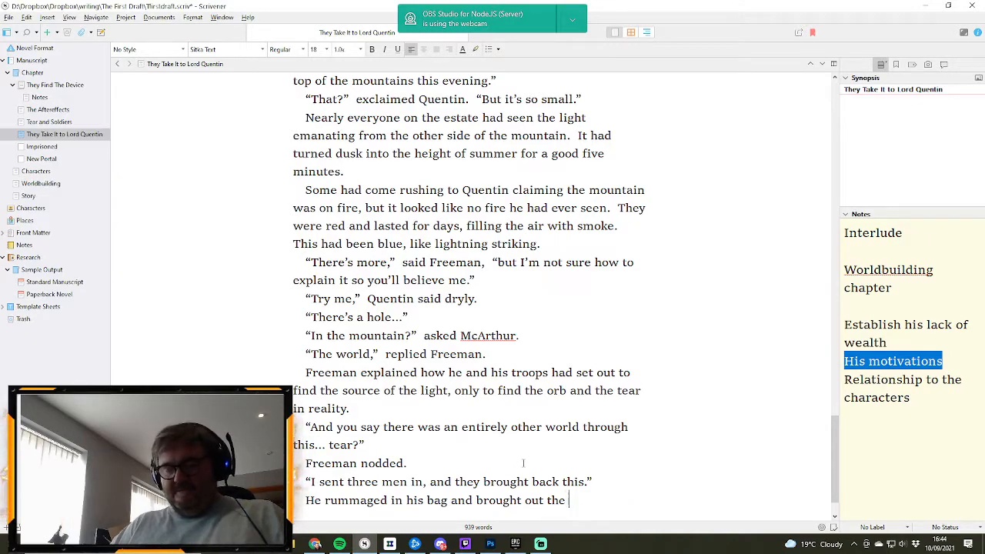
{"action": "type", "text": " pea"}
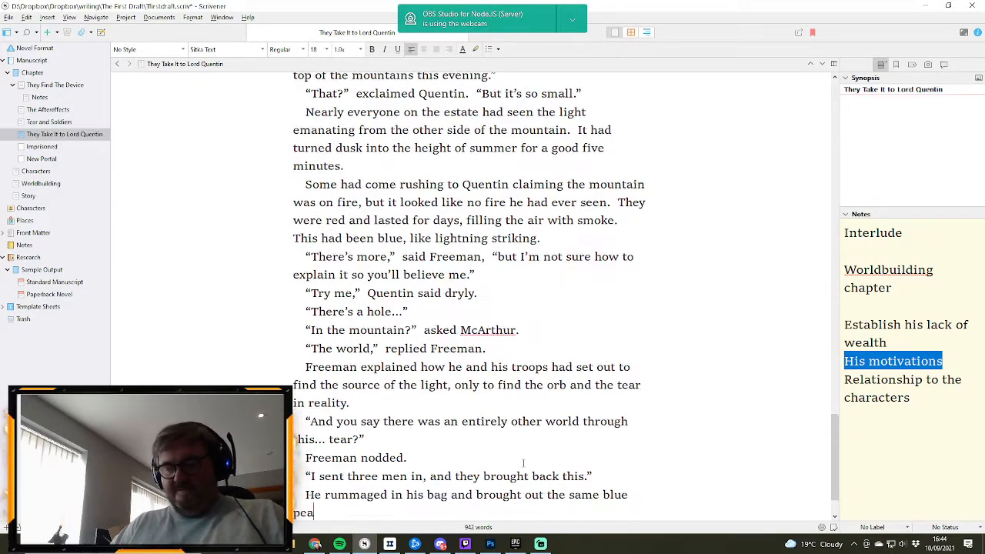
{"action": "type", "text": "rs Jaxx "}
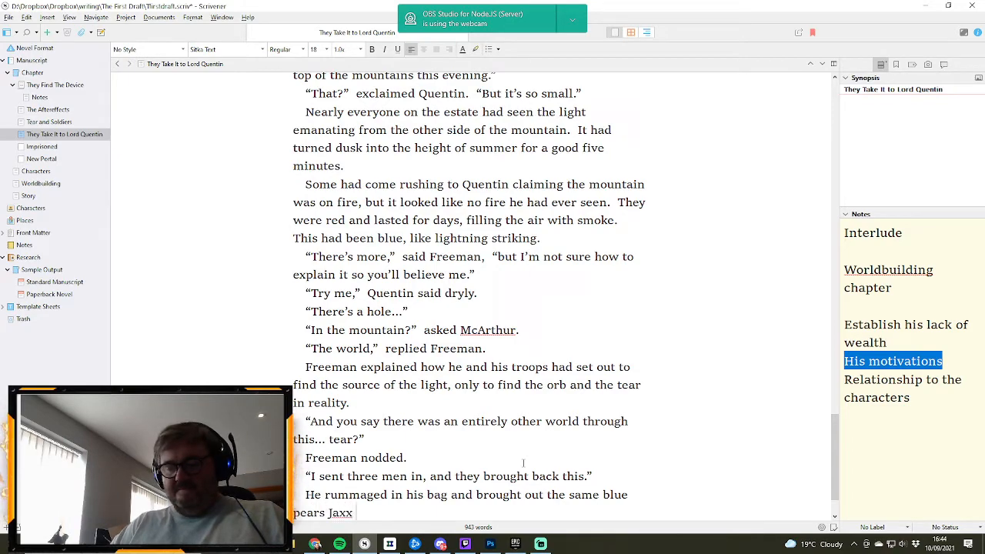
{"action": "type", "text": "had harvested."}
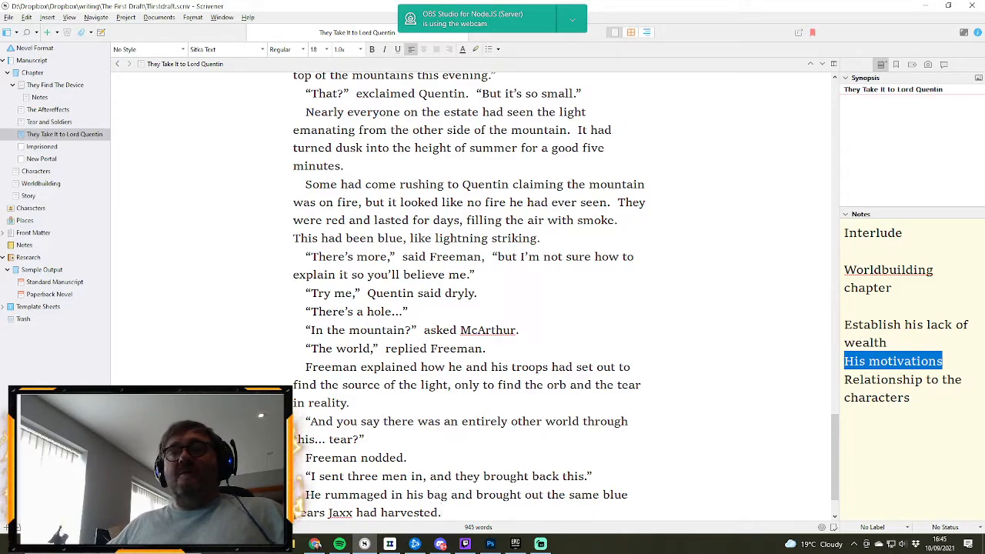
- Replace “the same blue pears Jaxx had harvested” with “three strange blue fruit”, keeping the full stop
{"action": "left_click_drag", "start_coordinate": [547, 494], "coordinate": [443, 514]}
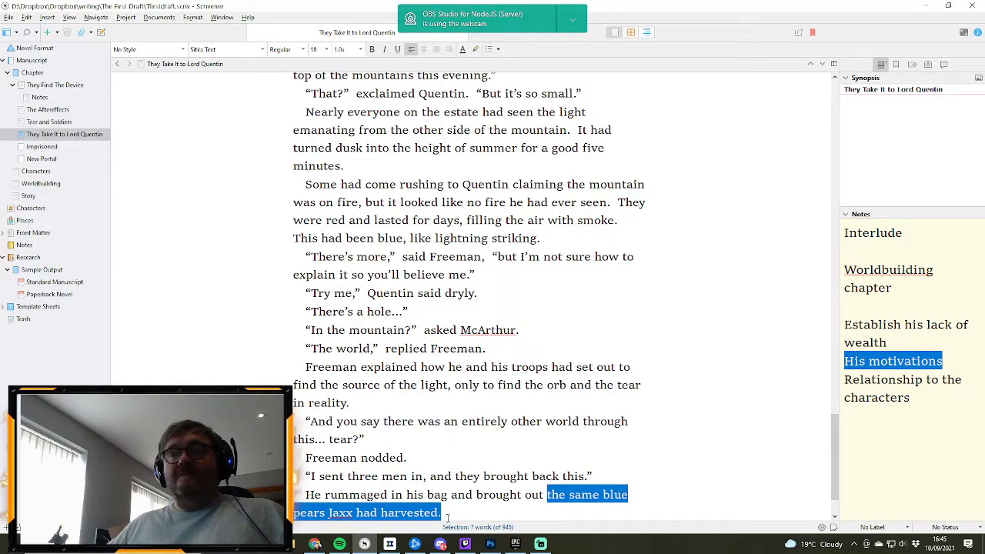
{"action": "key", "text": "shift+Left"}
{"action": "type", "text": "thr"}
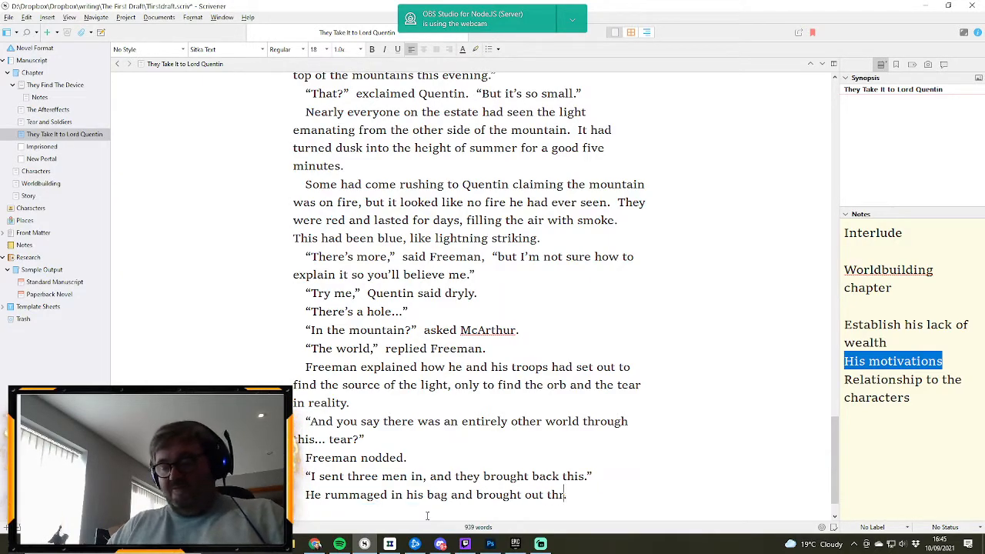
{"action": "type", "text": "ee stange blue fruit."}
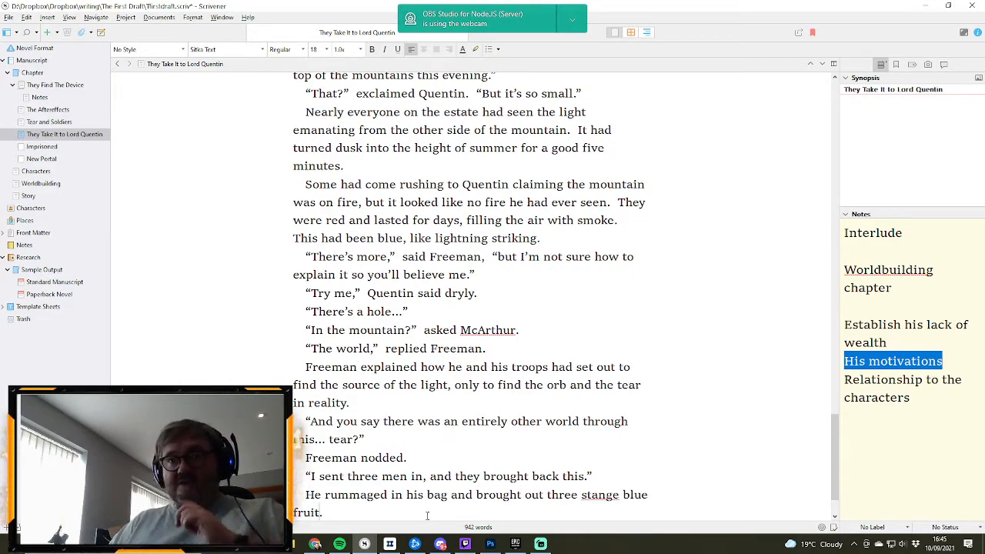
{"action": "left_click", "coordinate": [593, 495]}
{"action": "type", "text": "r"}
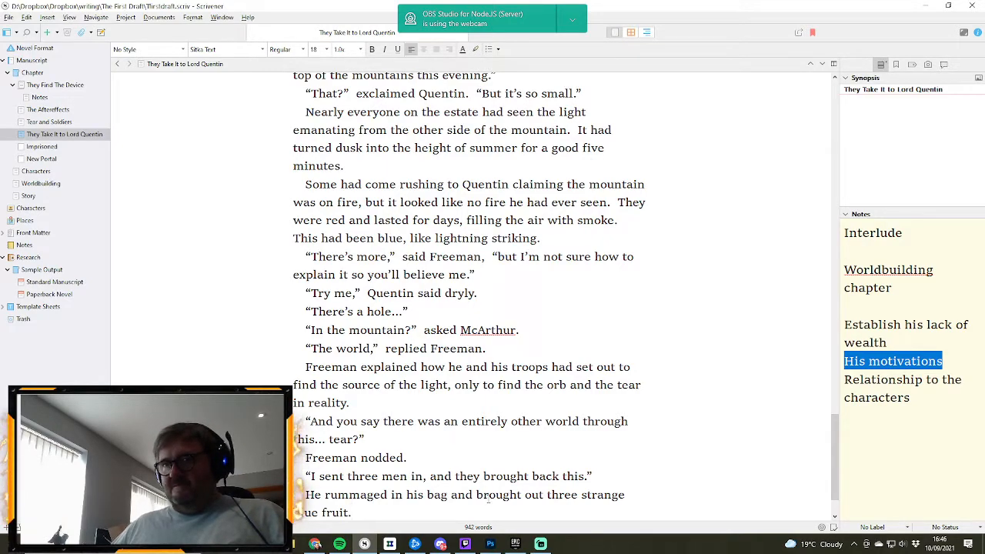
- Add a new paragraph of dialogue reading “Is that edible?” McArthur asked
{"action": "key", "text": "Return"}
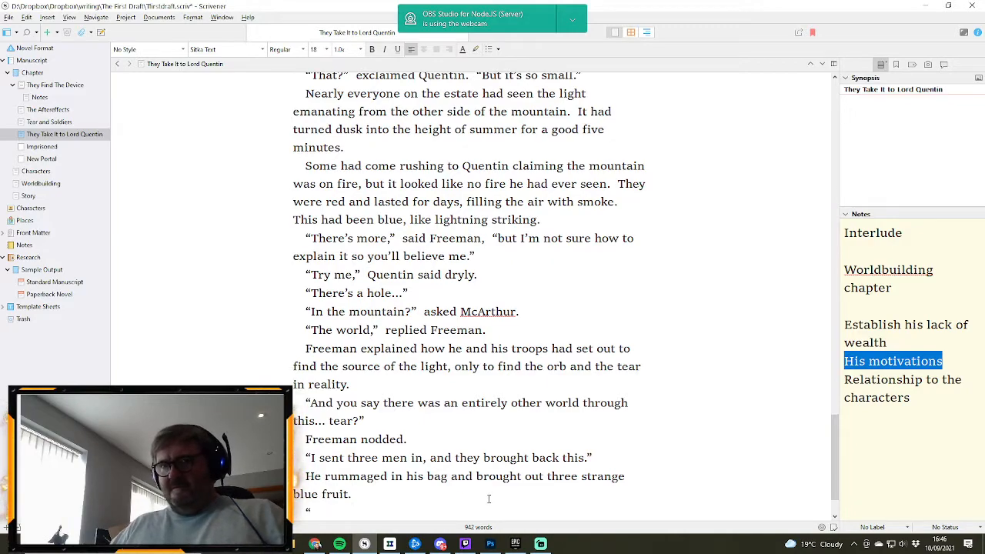
{"action": "type", "text": "\"Is that"}
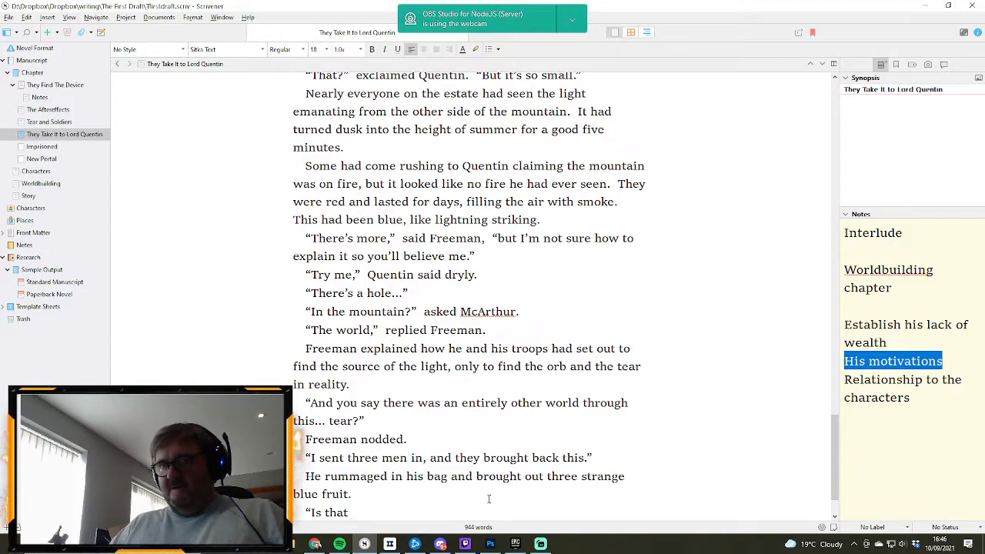
{"action": "type", "text": " edible"}
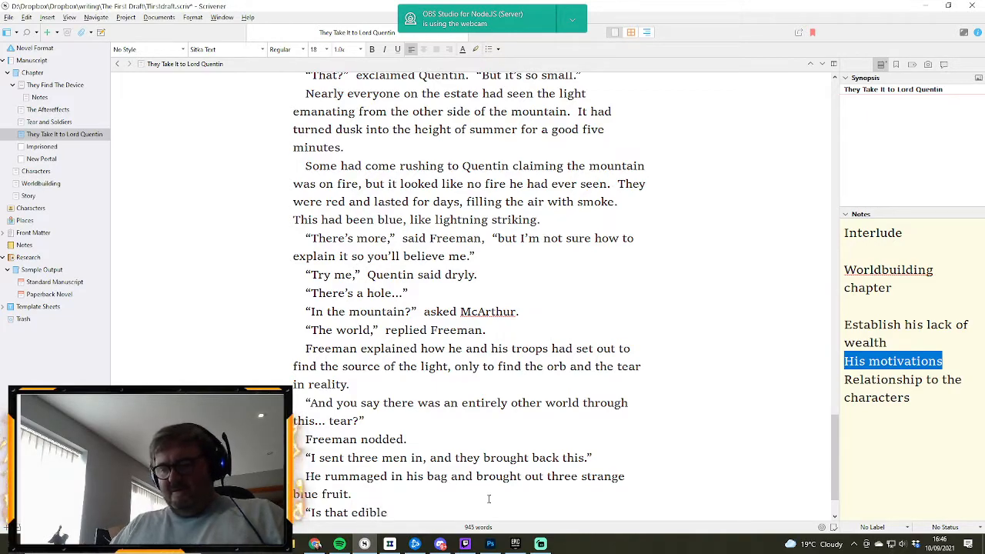
{"action": "type", "text": "?  Mc"}
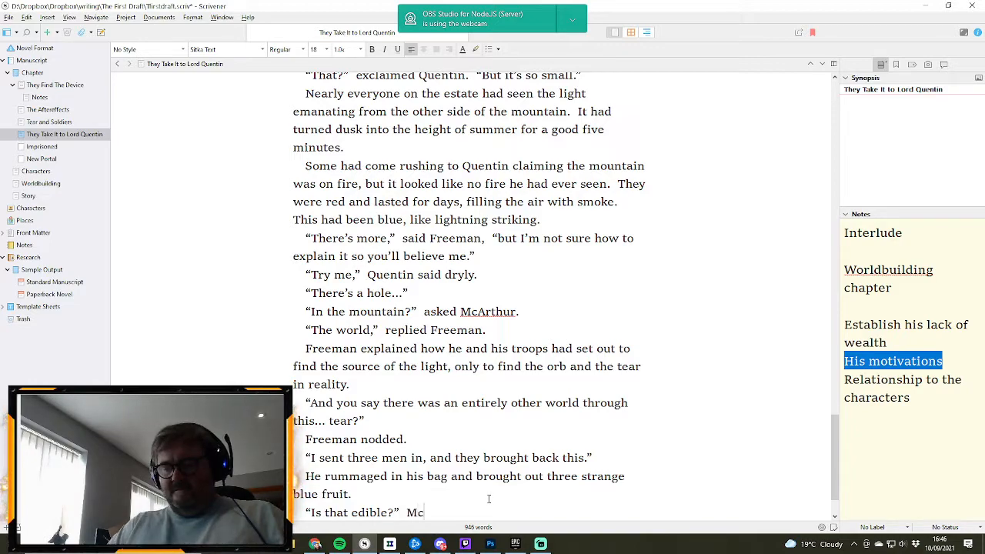
{"action": "type", "text": "Artho"}
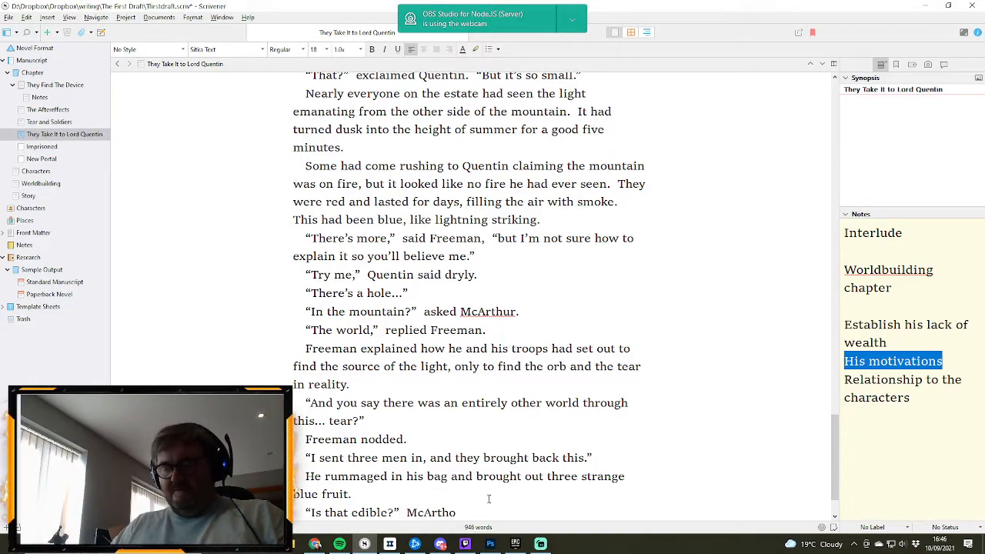
{"action": "key", "text": "BackSpace"}
{"action": "type", "text": "ur"}
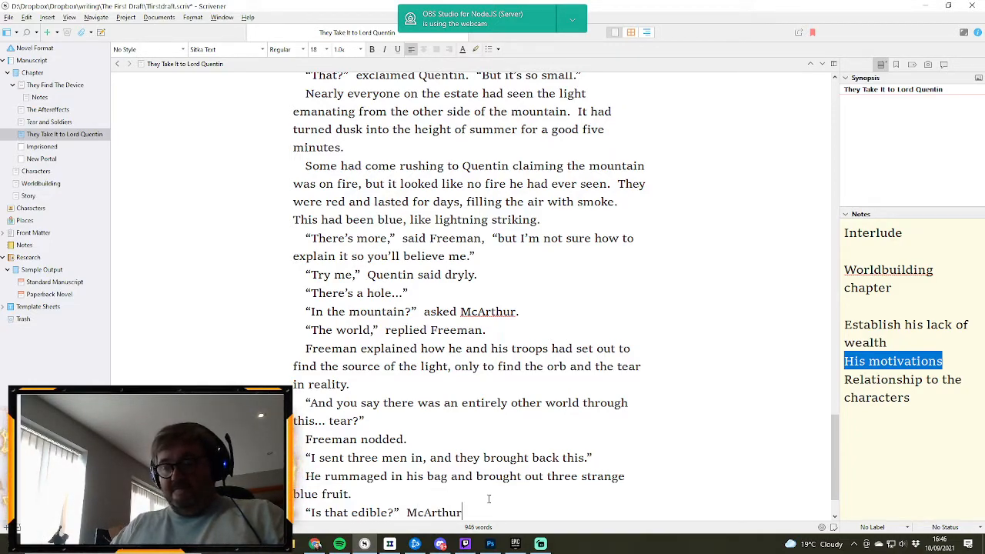
{"action": "type", "text": " asked."}
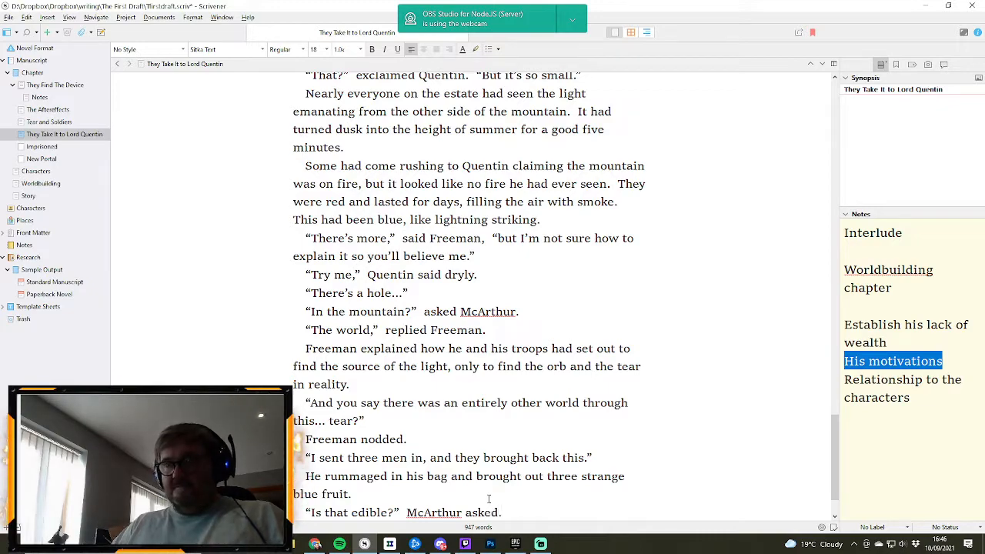
- Add the reply as a new line of dialogue: “Five my men have tried them, and they haven’t died yet.”
{"action": "key", "text": "Return"}
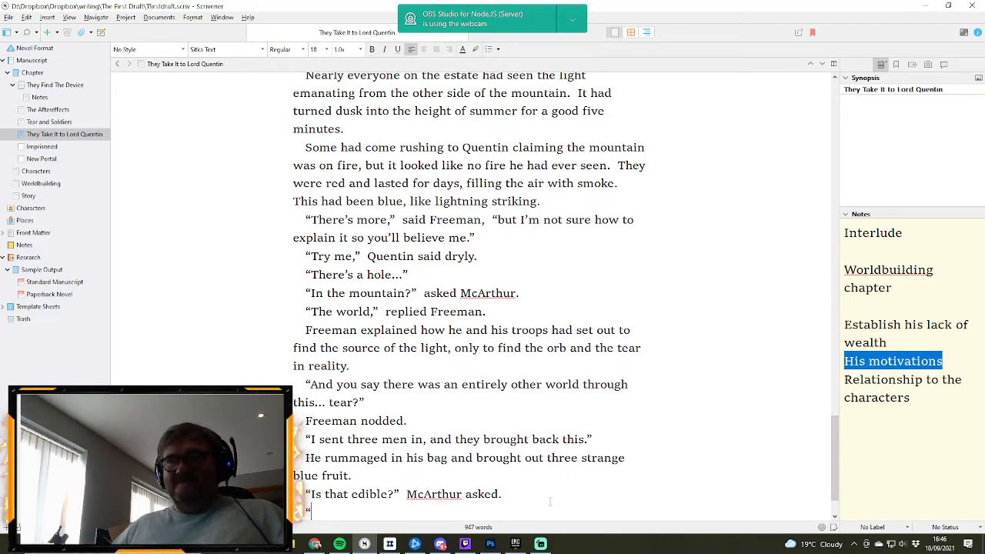
{"action": "scroll", "coordinate": [559, 490], "scroll_direction": "down", "scroll_amount": 1}
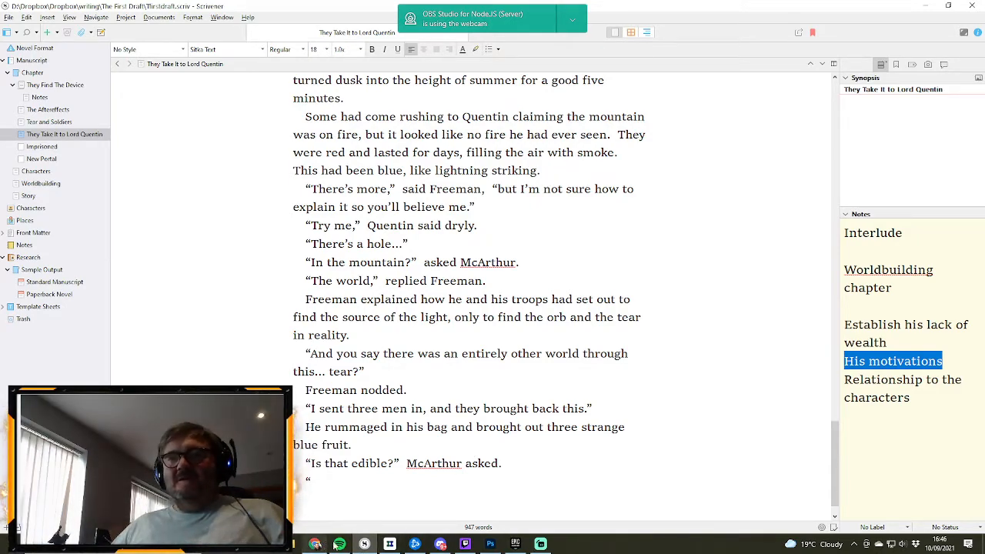
{"action": "mouse_move", "coordinate": [342, 544]}
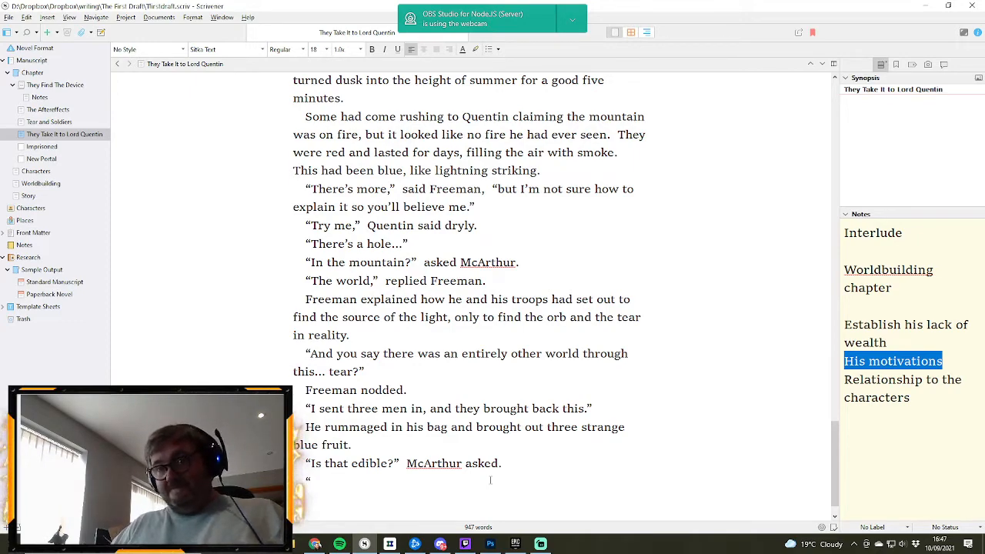
{"action": "type", "text": "Fiv"}
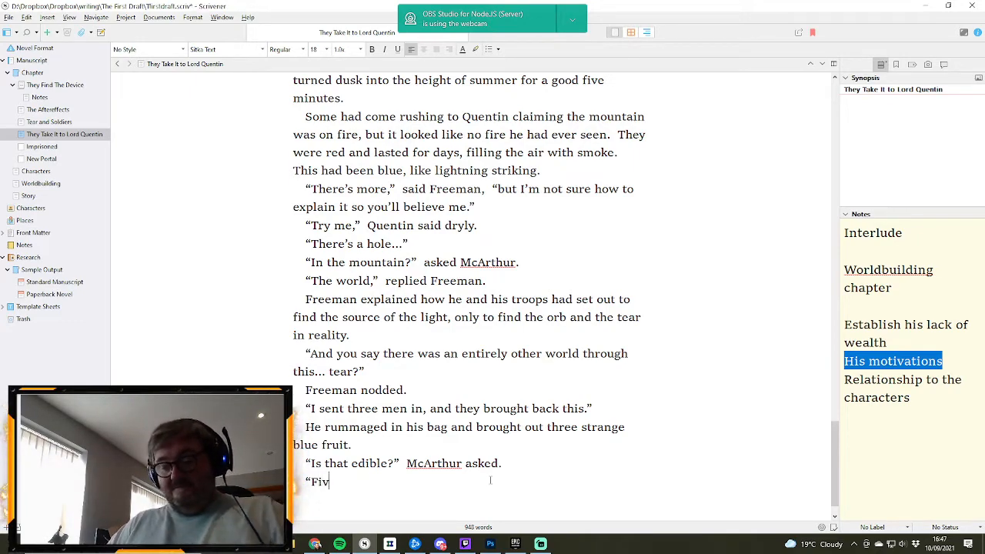
{"action": "type", "text": "e my men ha"}
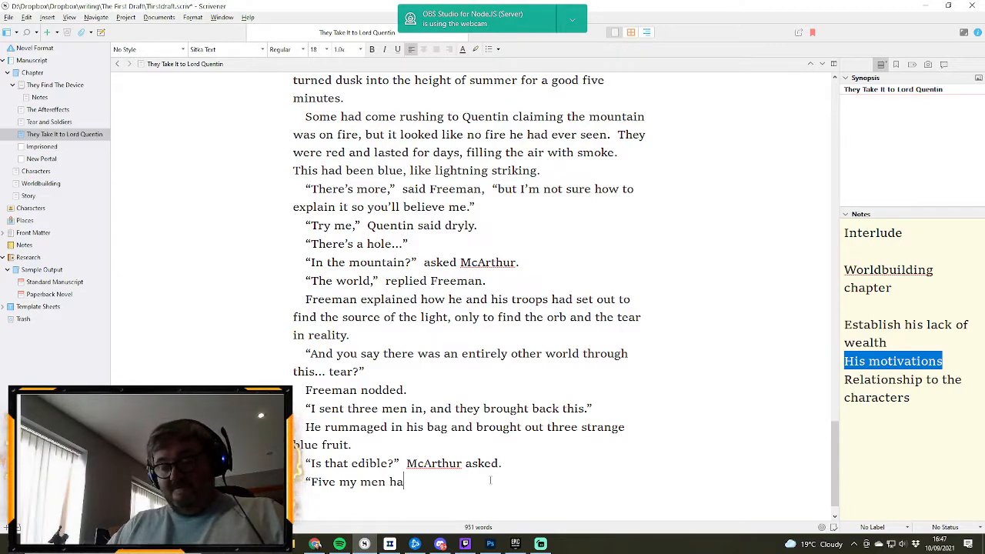
{"action": "type", "text": "ve tried them"}
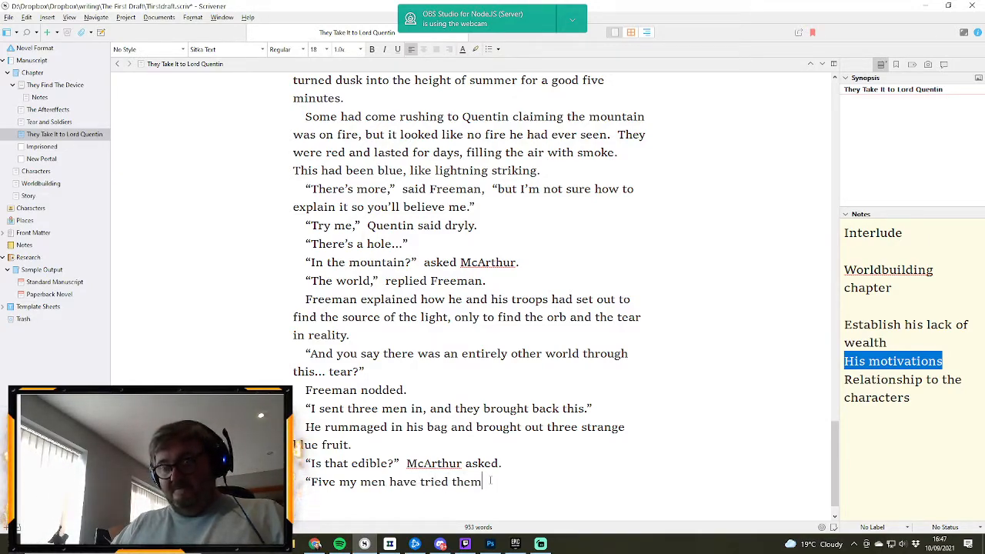
{"action": "type", "text": ", and they"}
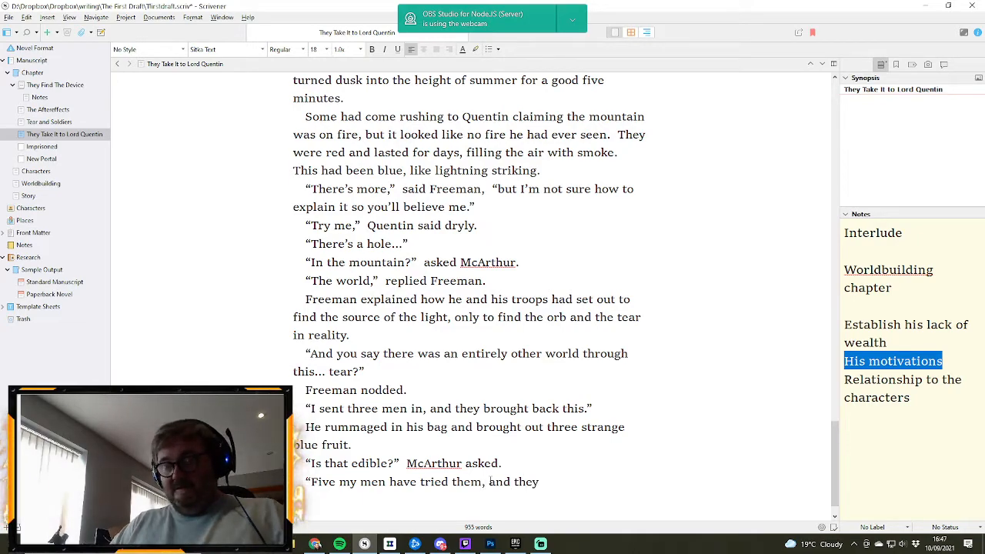
{"action": "type", "text": " haven't"}
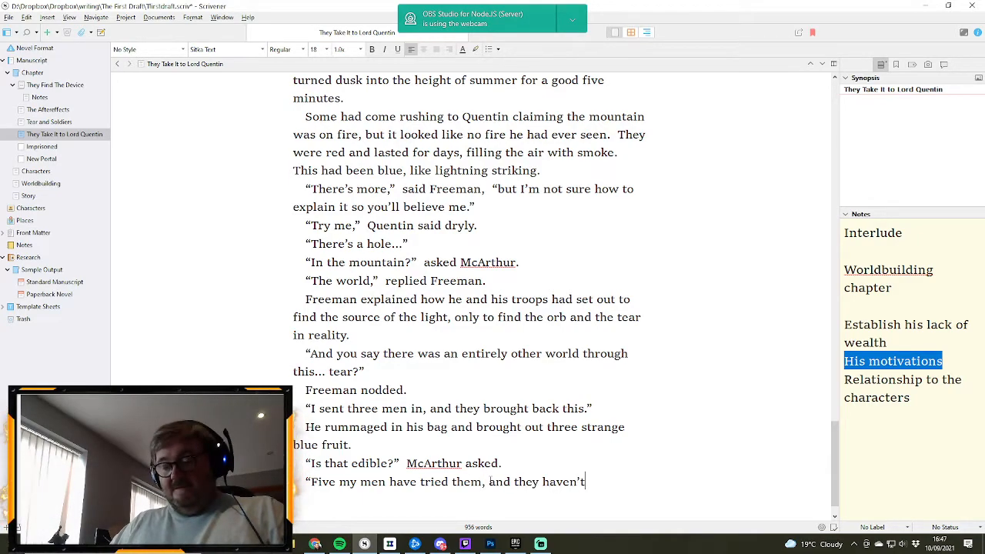
{"action": "type", "text": " died yet"}
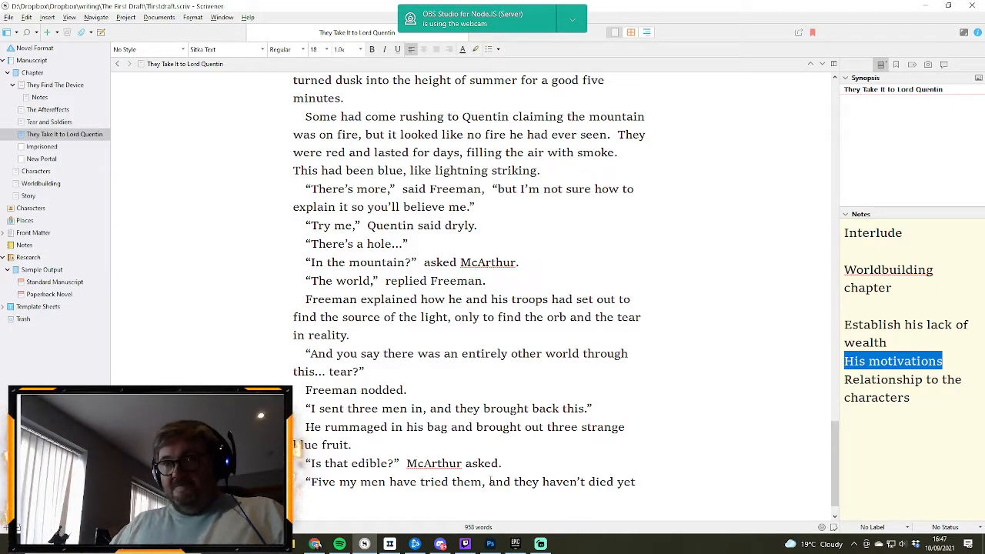
{"action": "type", "text": ".”"}
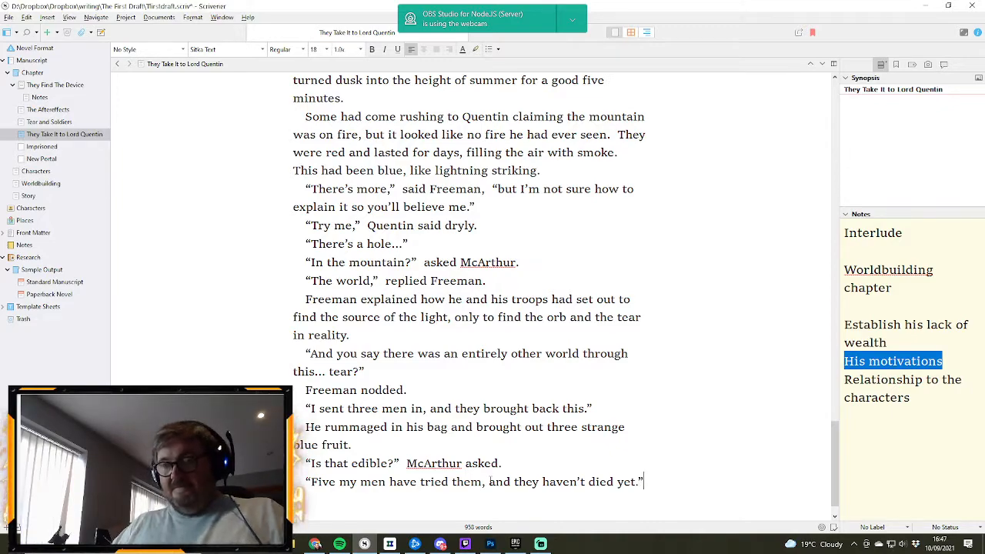
{"action": "type", "text": "Quentin"}
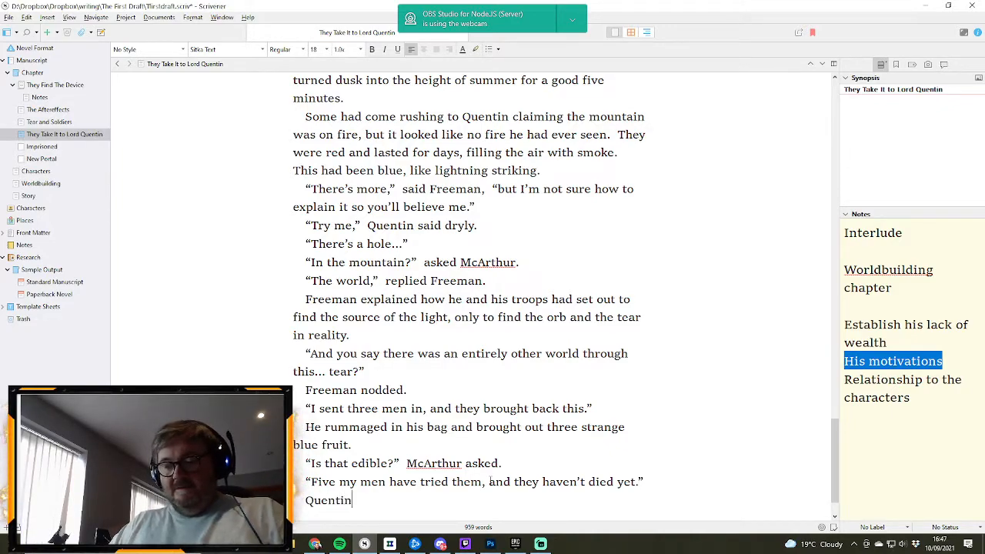
{"action": "type", "text": " wasn;t sure"}
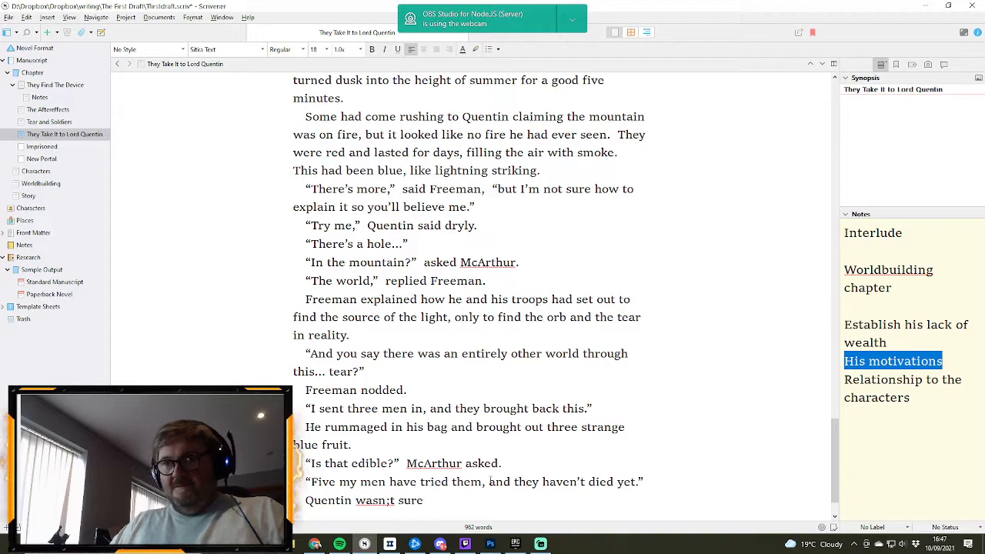
- Start a new paragraph after the dialogue with the words “Quentin wasn’t sure”, spelled with a proper apostrophe
{"action": "key", "text": "BackSpace"}
{"action": "key", "text": "BackSpace"}
{"action": "key", "text": "BackSpace"}
{"action": "key", "text": "BackSpace"}
{"action": "key", "text": "BackSpace"}
{"action": "key", "text": "BackSpace"}
{"action": "key", "text": "BackSpace"}
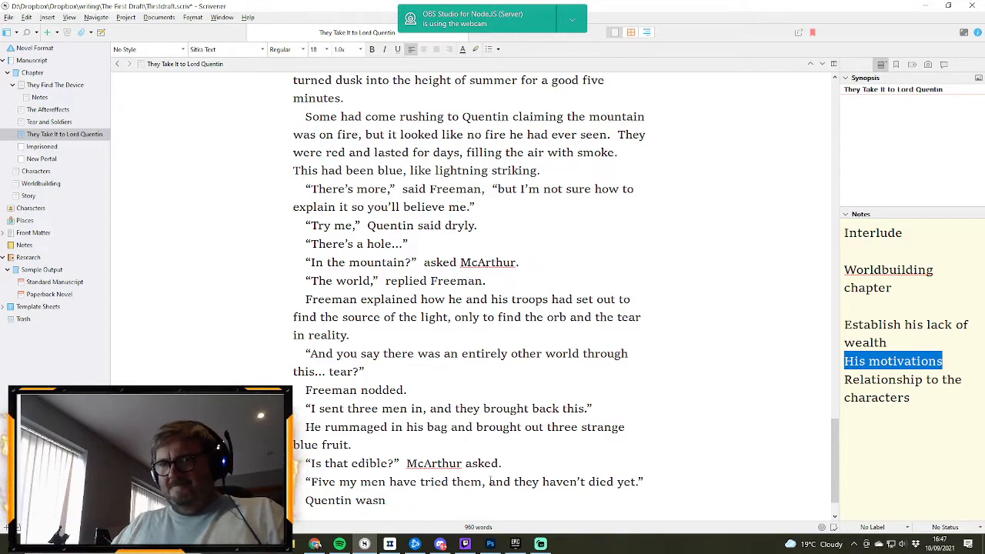
{"action": "type", "text": "'t sure"}
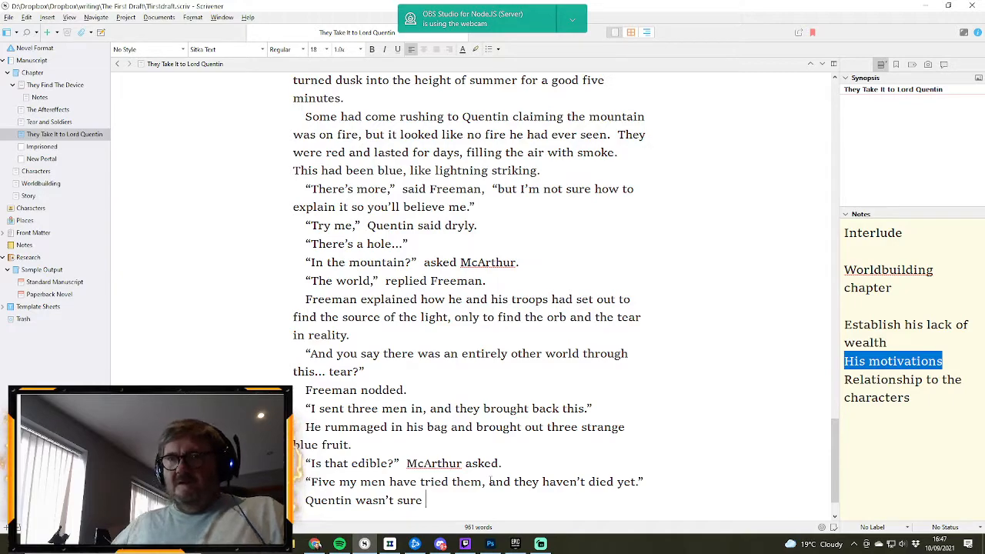
- Change “Five” to “Two” at the start of the reply about the men who tried the fruit
{"action": "double_click", "coordinate": [333, 481]}
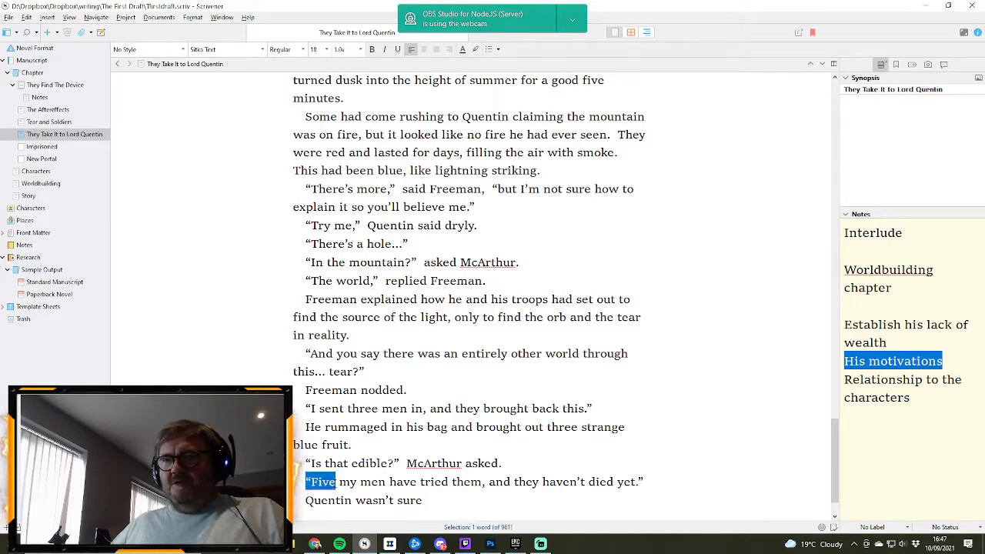
{"action": "type", "text": "\"Two"}
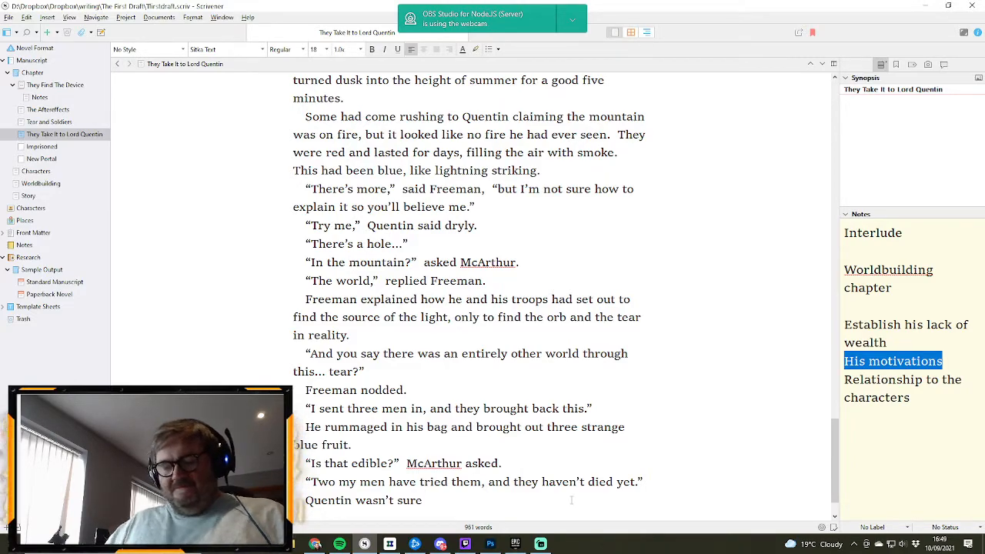
- Extend the “Quentin wasn’t sure” sentence with “whether Freeman should be risking his troops”
{"action": "type", "text": "Freeman shoul"}
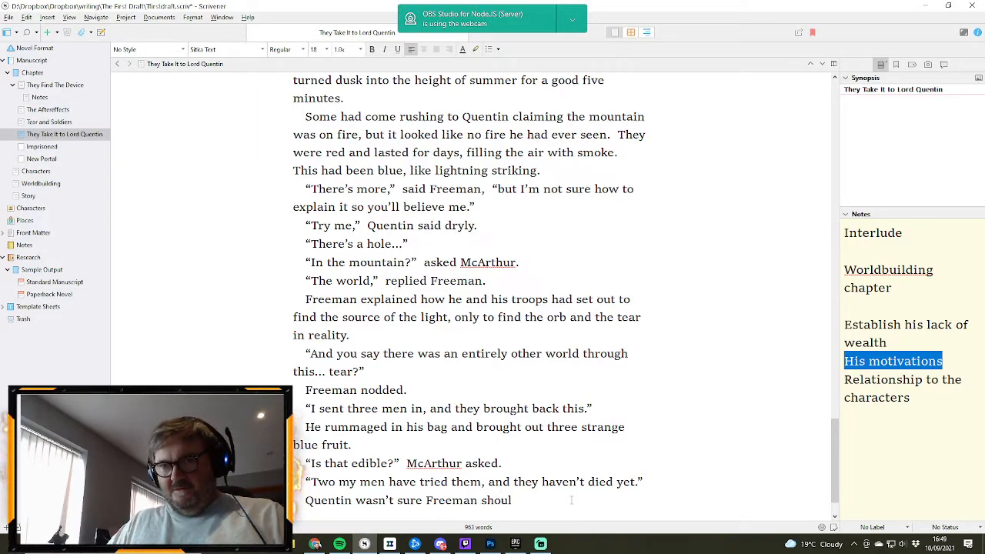
{"action": "type", "text": "d"}
{"action": "key", "text": "BackSpace"}
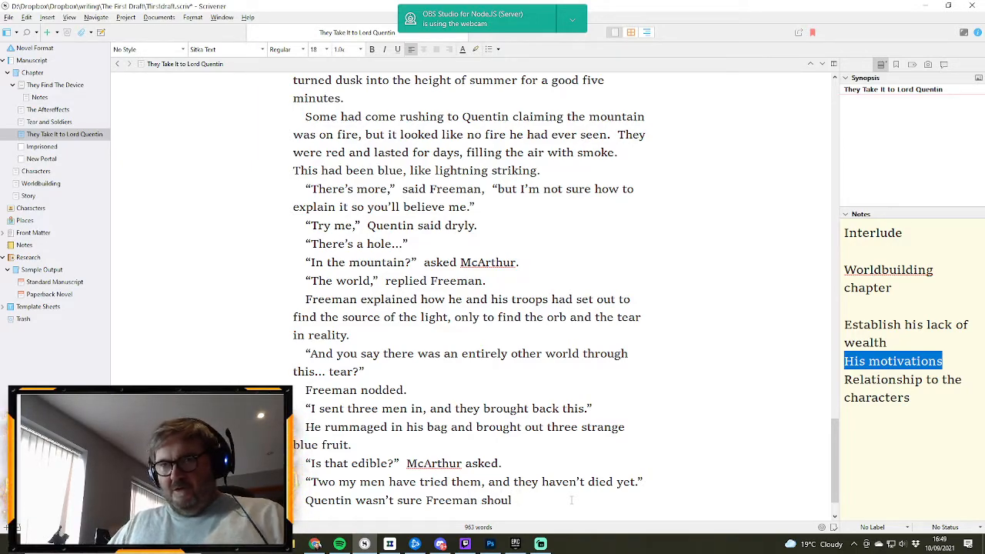
{"action": "key", "text": "ctrl+Left"}
{"action": "key", "text": "ctrl+Left"}
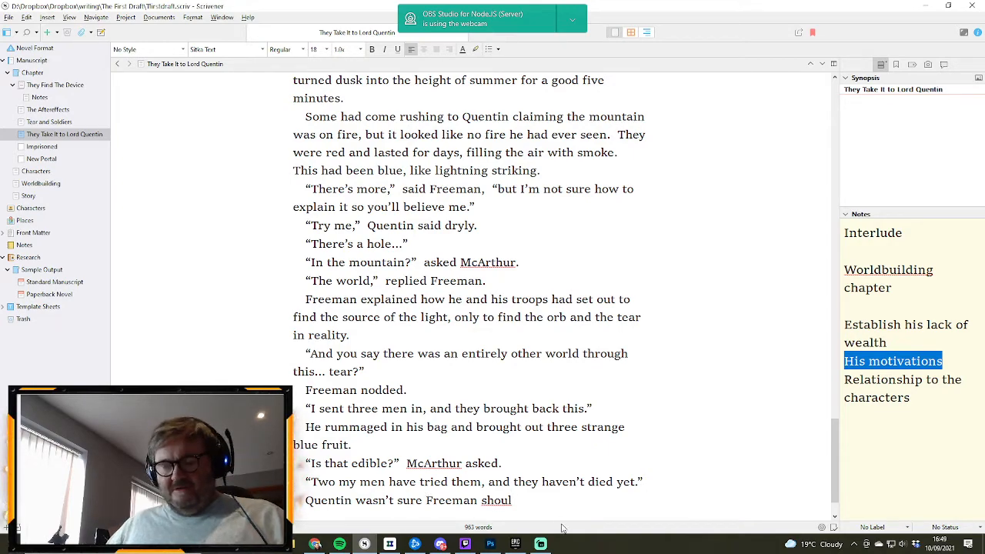
{"action": "type", "text": "whether"}
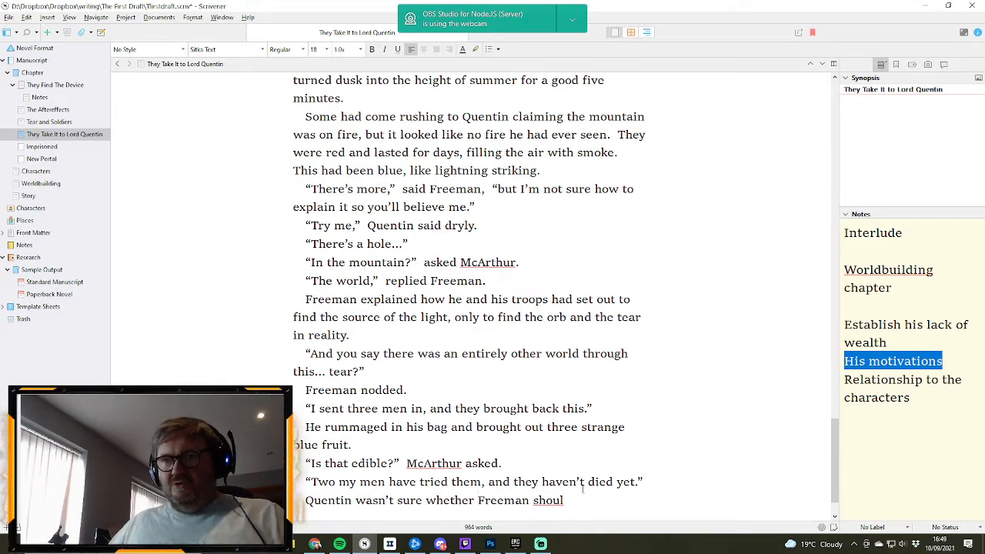
{"action": "left_click", "coordinate": [575, 498]}
{"action": "type", "text": "d be "}
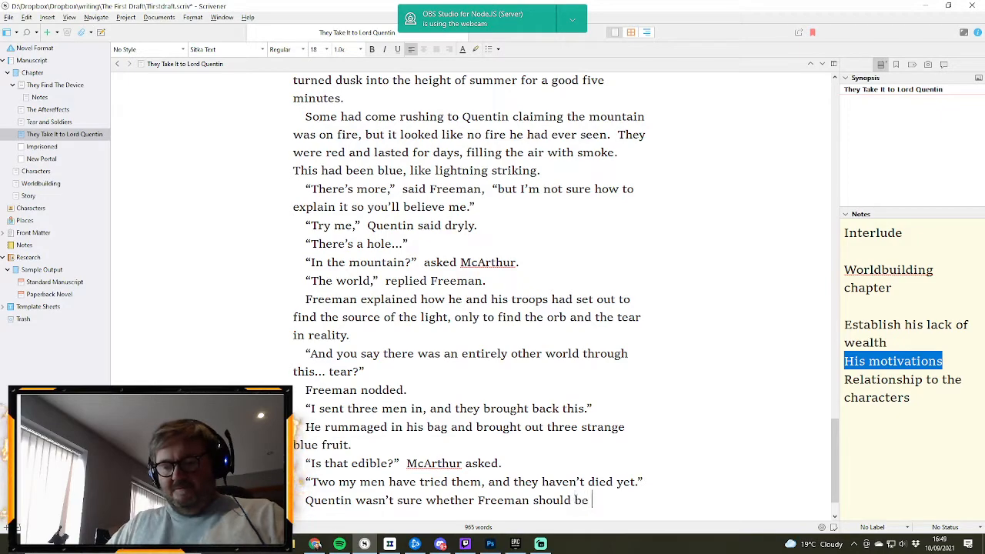
{"action": "type", "text": "risking his tr"}
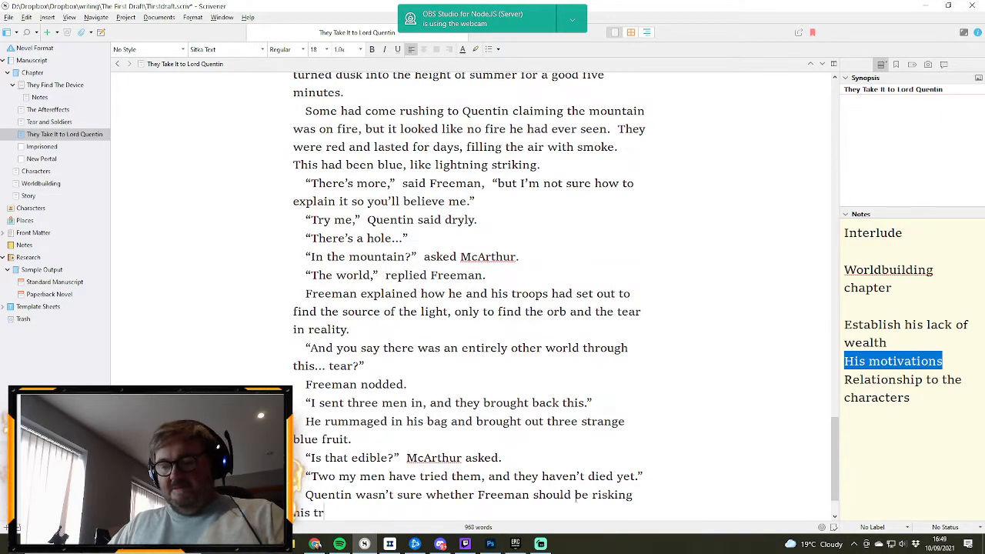
{"action": "type", "text": "oops"}
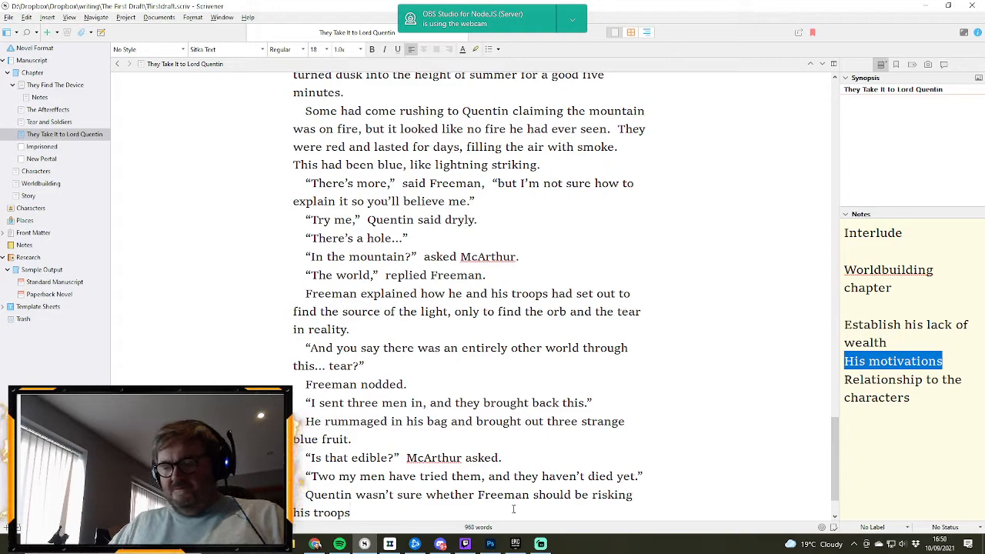
- Finish the sentence about Freeman's troops with “like that, but then...”
{"action": "type", "text": "like that"}
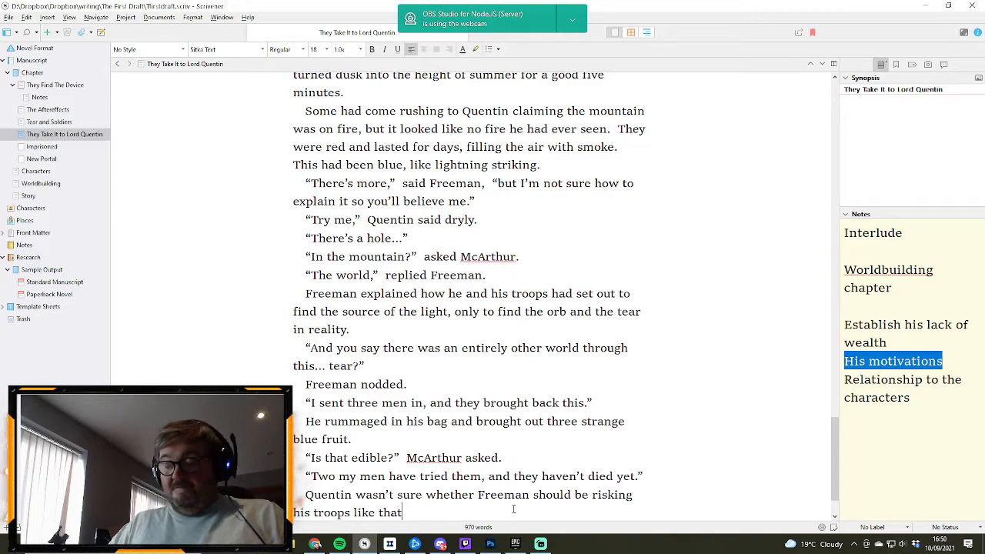
{"action": "type", "text": ", but then"}
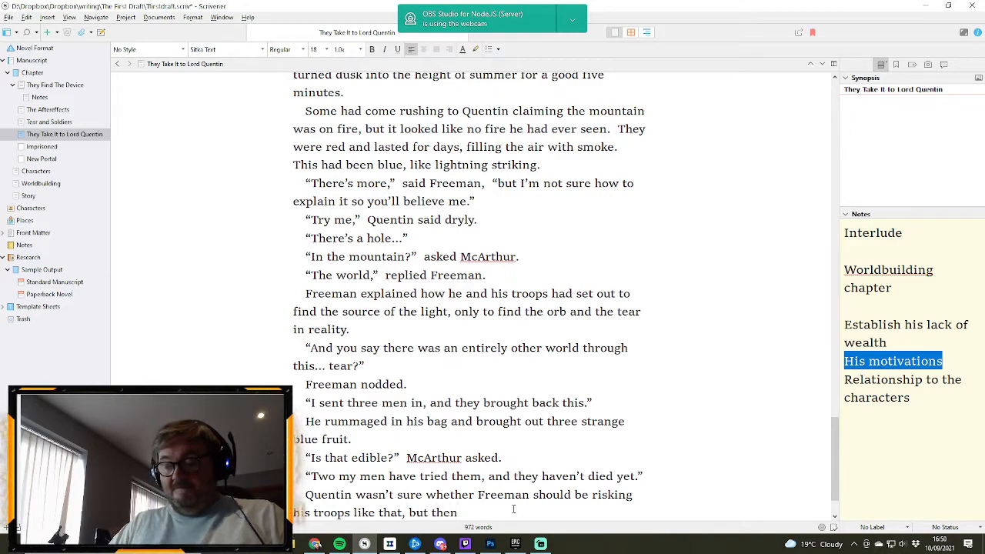
{"action": "type", "text": "..."}
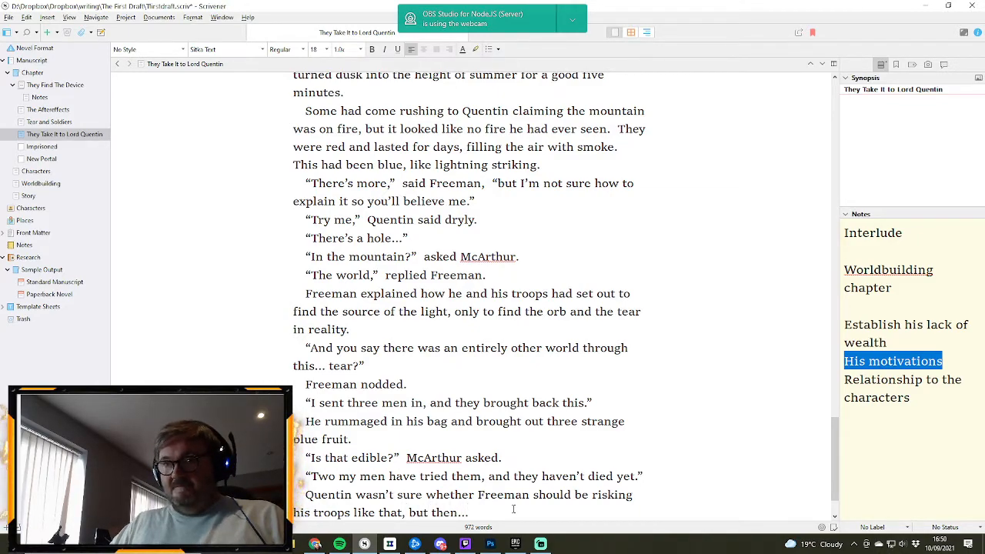
- Begin a new line of dialogue with an opening quotation mark and the words “This could solve our”
{"action": "key", "text": "Return"}
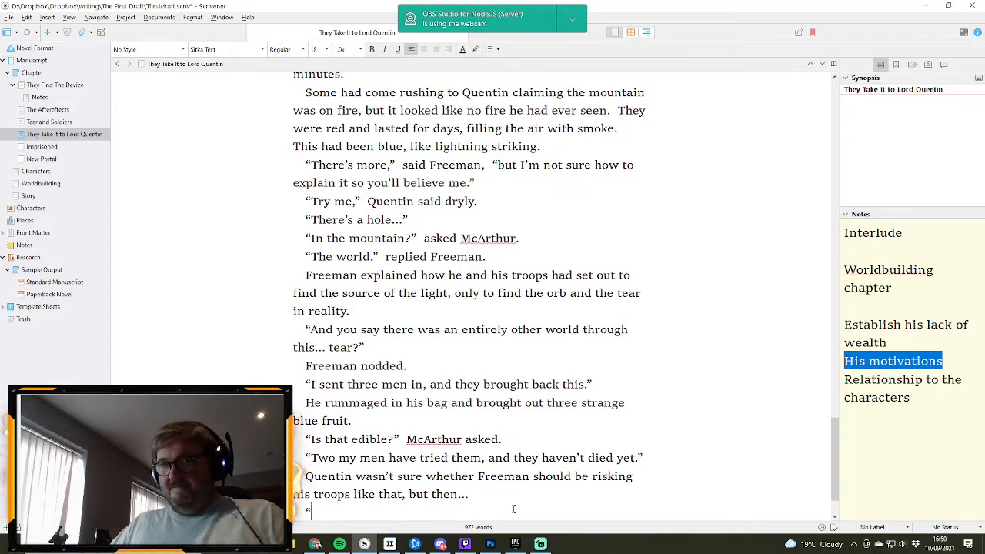
{"action": "type", "text": "“This could solve"}
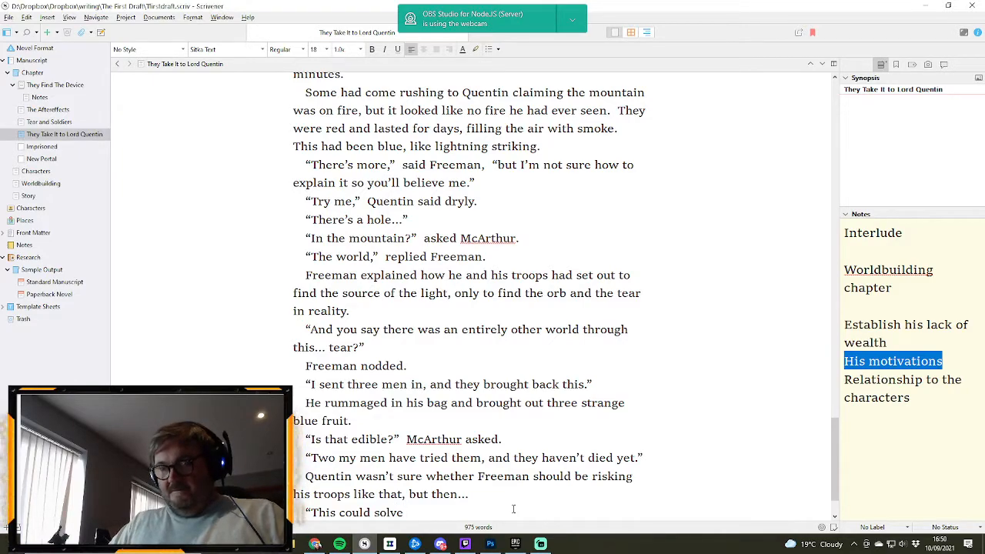
{"action": "type", "text": " our"}
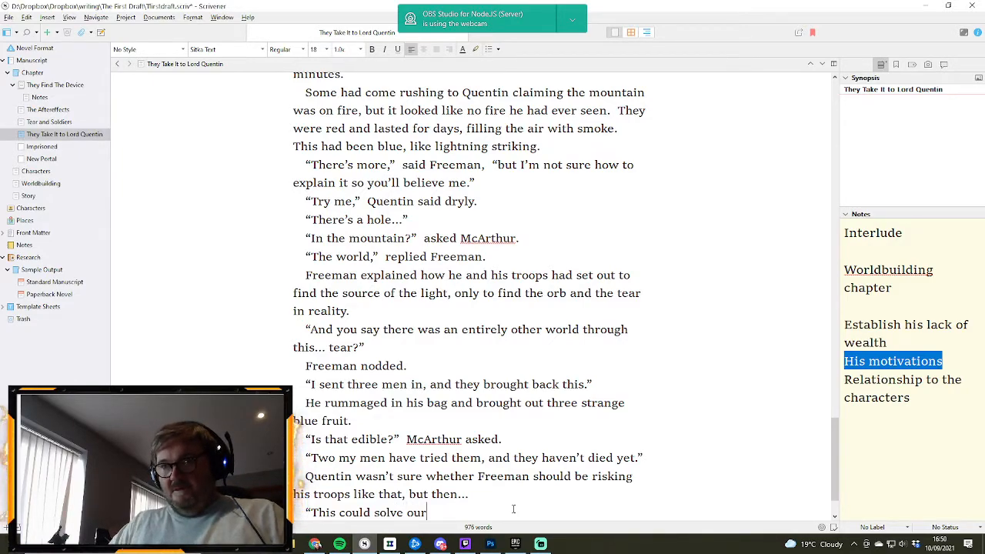
{"action": "type", "text": " problem"}
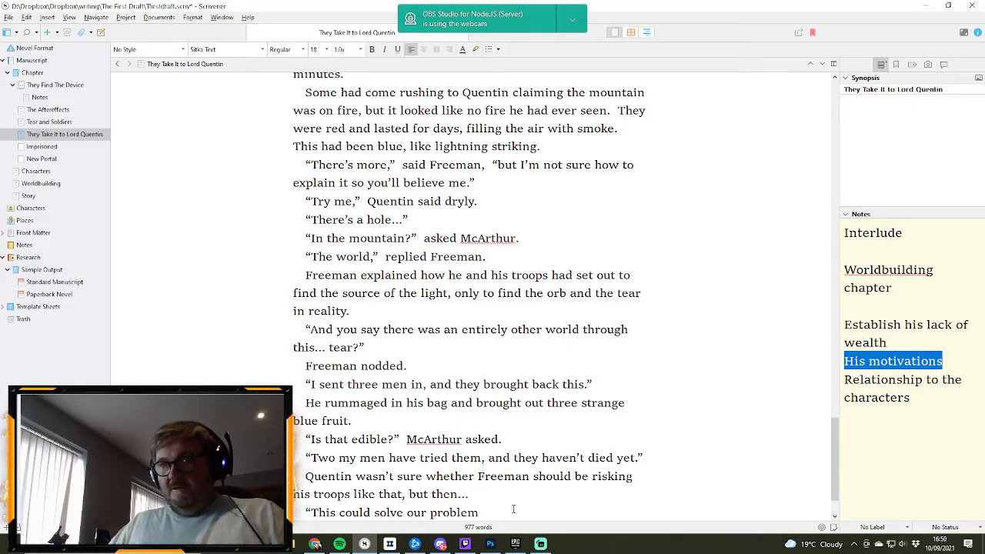
{"action": "key", "text": "BackSpace"}
{"action": "key", "text": "BackSpace"}
{"action": "key", "text": "BackSpace"}
{"action": "key", "text": "BackSpace"}
{"action": "key", "text": "BackSpace"}
{"action": "key", "text": "BackSpace"}
{"action": "key", "text": "BackSpace"}
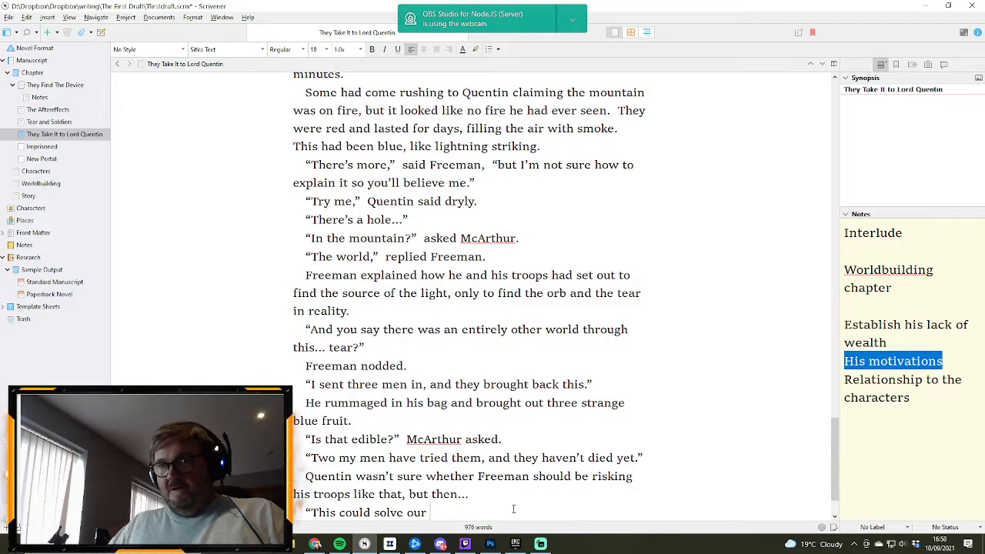
{"action": "type", "text": "resource"}
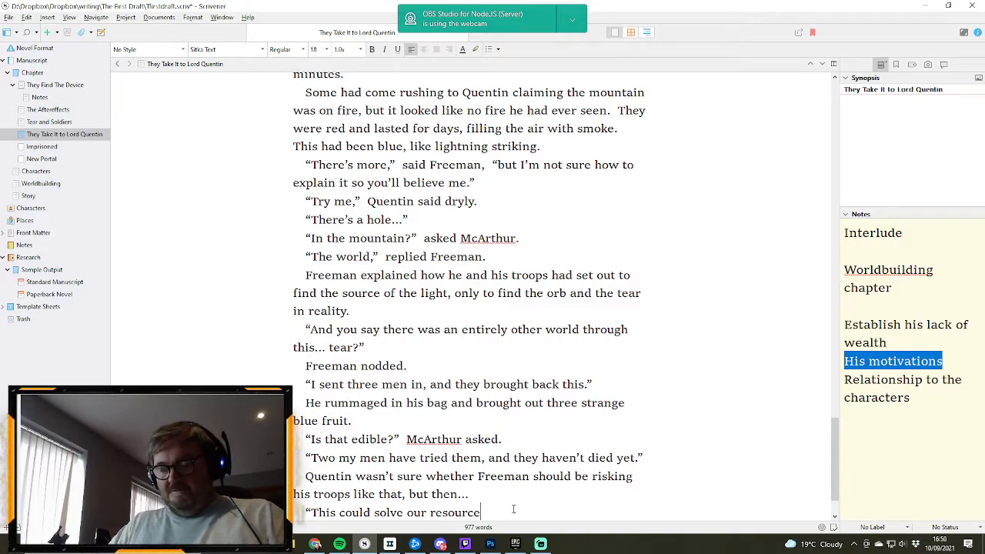
{"action": "type", "text": "s problem he"}
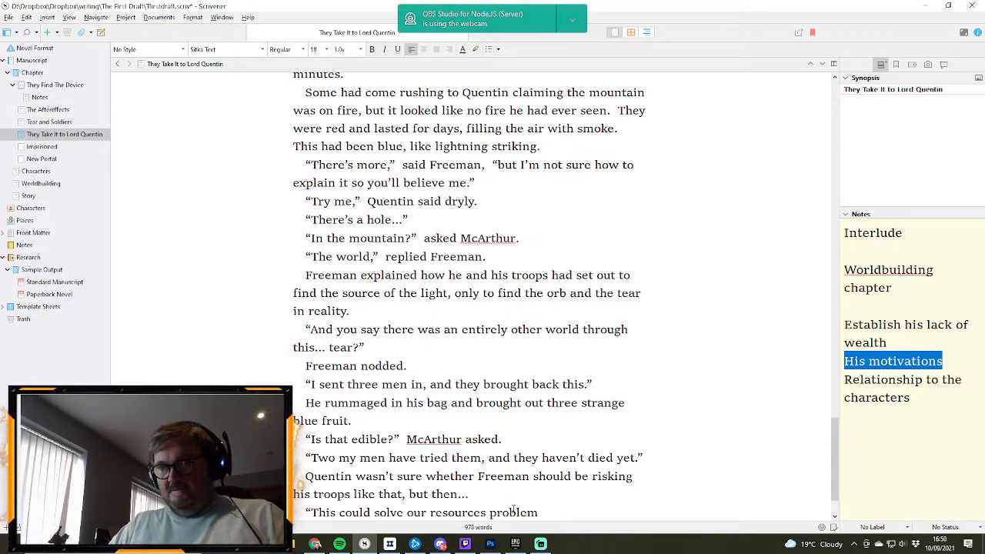
{"action": "key", "text": "BackSpace"}
{"action": "key", "text": "BackSpace"}
{"action": "key", "text": "BackSpace"}
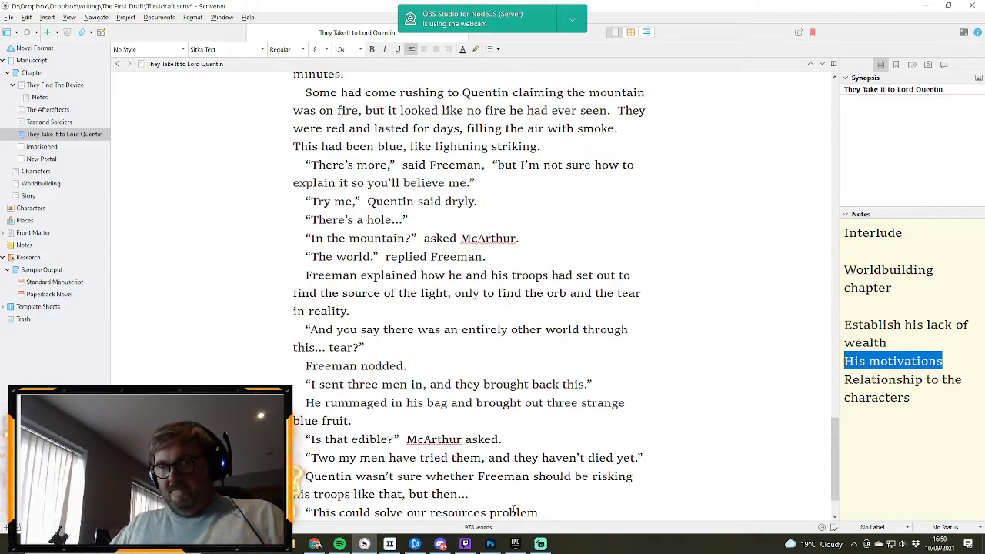
{"action": "key", "text": "BackSpace"}
{"action": "key", "text": "BackSpace"}
{"action": "key", "text": "BackSpace"}
{"action": "key", "text": "BackSpace"}
{"action": "key", "text": "BackSpace"}
{"action": "key", "text": "BackSpace"}
{"action": "key", "text": "BackSpace"}
{"action": "key", "text": "BackSpace"}
{"action": "key", "text": "BackSpace"}
{"action": "key", "text": "BackSpace"}
{"action": "key", "text": "BackSpace"}
{"action": "key", "text": "BackSpace"}
{"action": "key", "text": "BackSpace"}
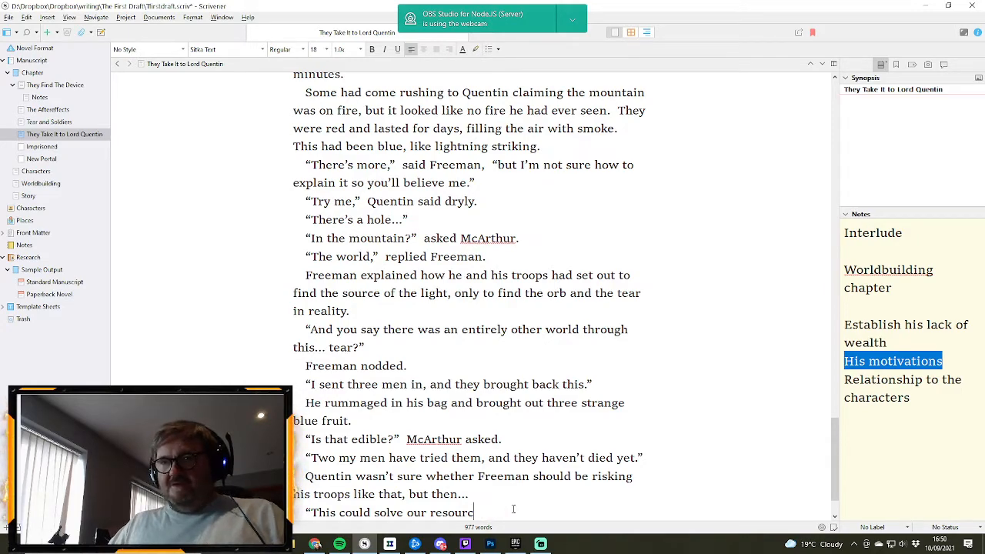
{"action": "key", "text": "BackSpace"}
{"action": "key", "text": "BackSpace"}
{"action": "key", "text": "BackSpace"}
{"action": "key", "text": "BackSpace"}
{"action": "key", "text": "BackSpace"}
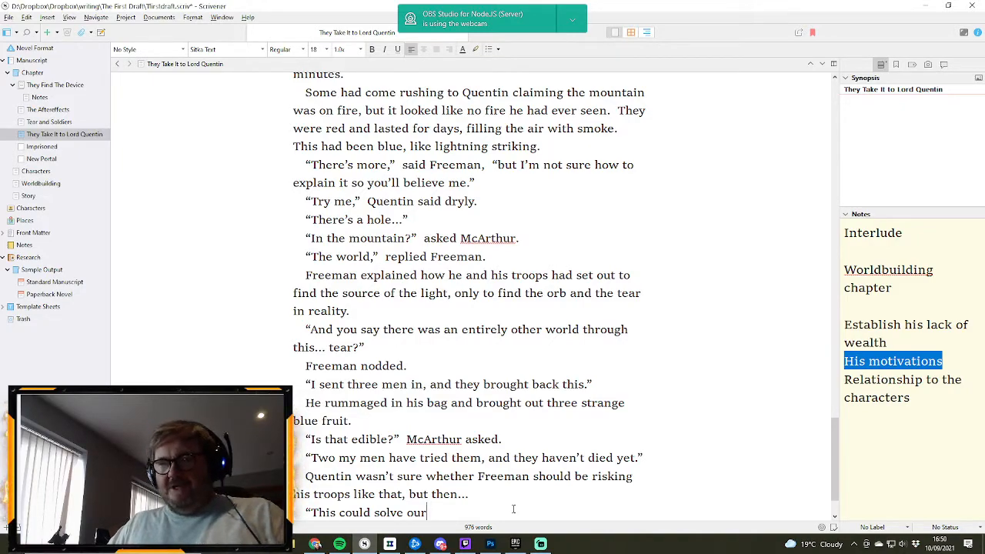
{"action": "type", "text": "r"}
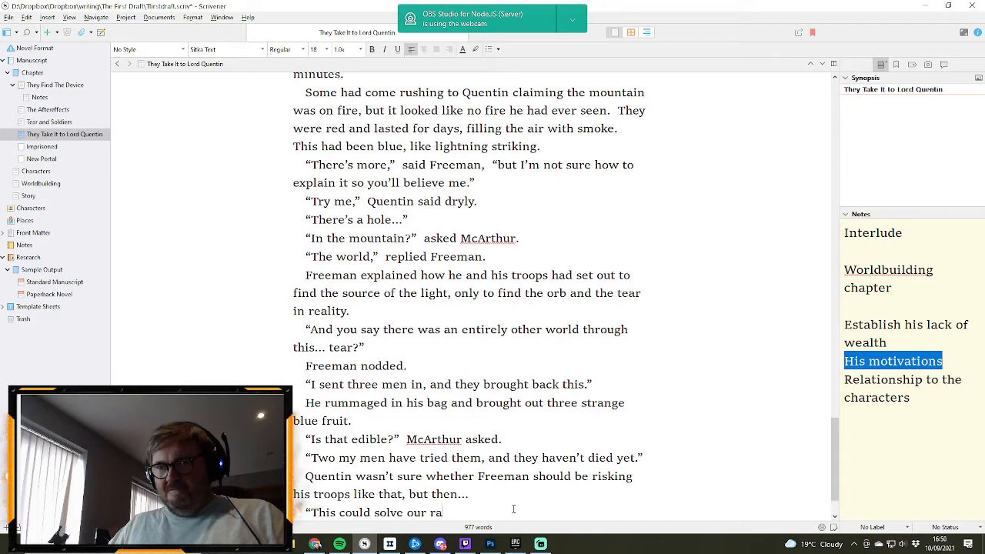
{"action": "key", "text": "BackSpace"}
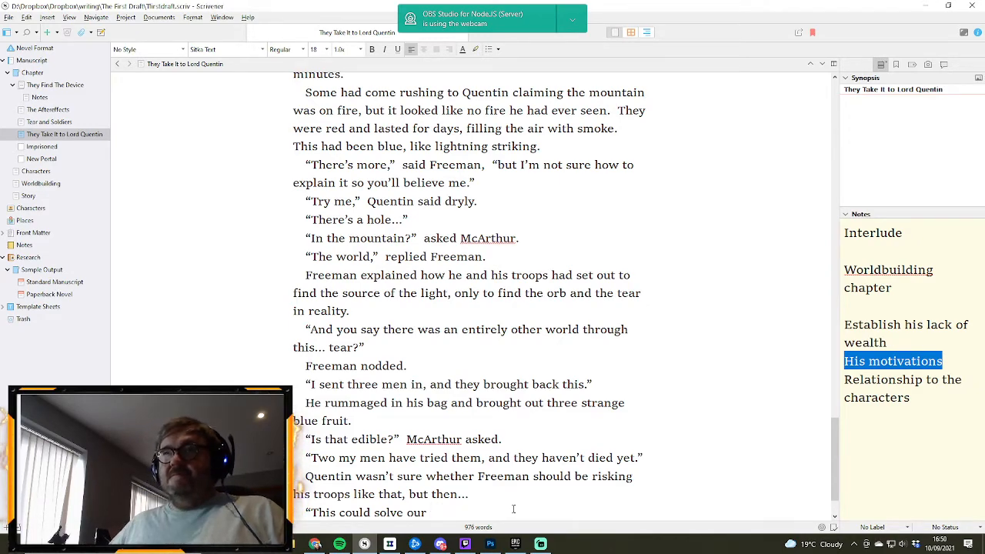
- Replace “solve our” with “give us” in the new line of dialogue
{"action": "left_click_drag", "start_coordinate": [838, 471], "coordinate": [774, 505]}
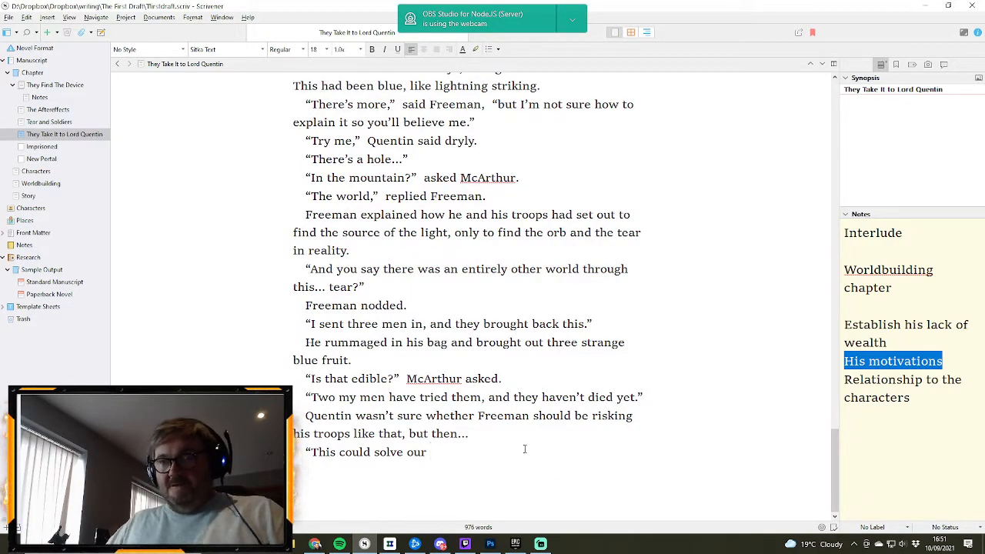
{"action": "key", "text": "BackSpace"}
{"action": "key", "text": "BackSpace"}
{"action": "key", "text": "BackSpace"}
{"action": "key", "text": "BackSpace"}
{"action": "key", "text": "BackSpace"}
{"action": "key", "text": "BackSpace"}
{"action": "key", "text": "BackSpace"}
{"action": "key", "text": "BackSpace"}
{"action": "key", "text": "BackSpace"}
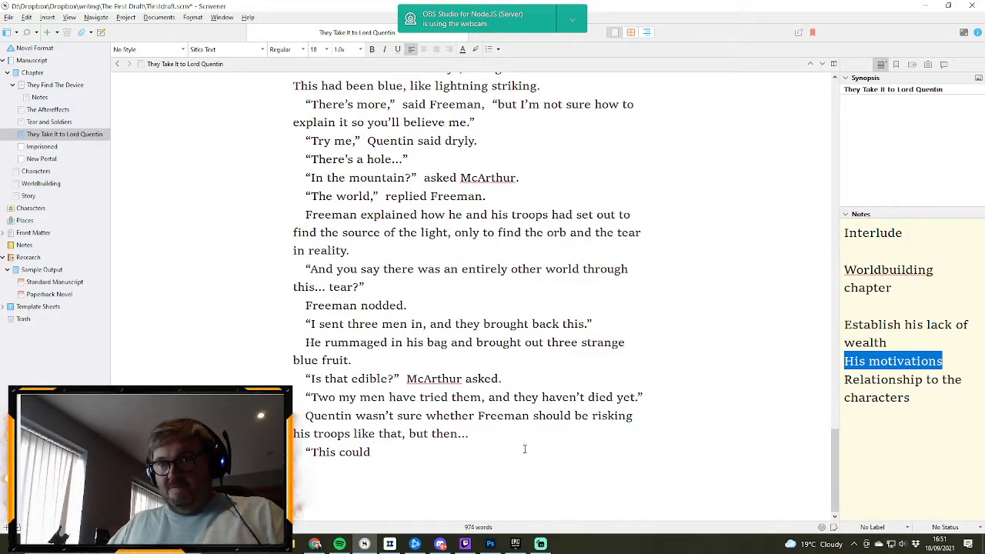
{"action": "type", "text": "give us "}
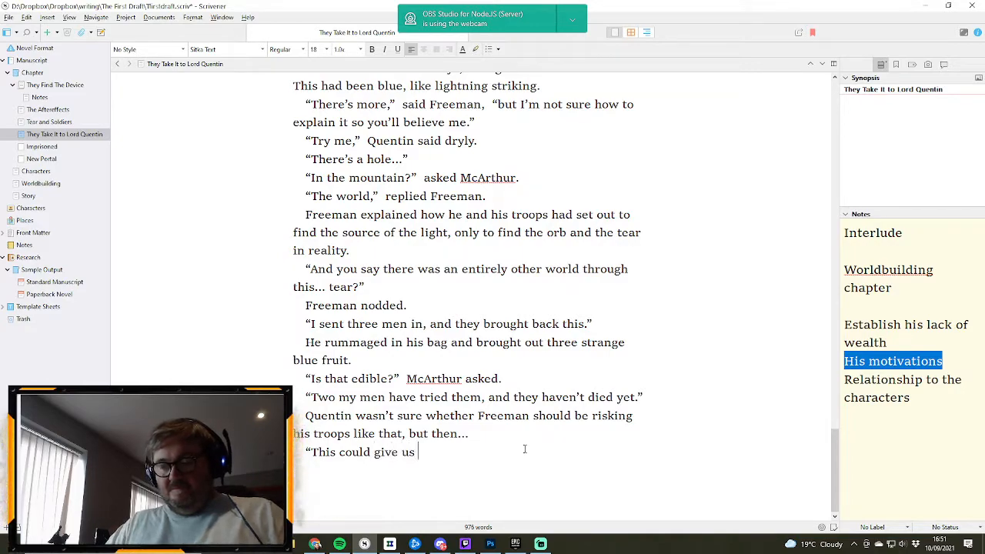
{"action": "type", "text": "plnety o"}
{"action": "key", "text": "BackSpace"}
{"action": "key", "text": "BackSpace"}
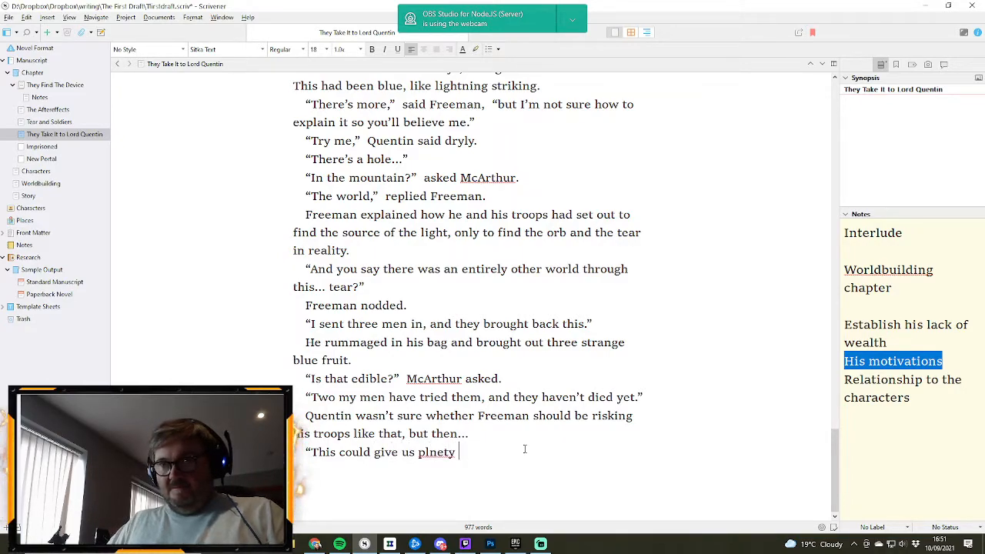
{"action": "key", "text": "BackSpace"}
{"action": "key", "text": "BackSpace"}
{"action": "key", "text": "BackSpace"}
{"action": "key", "text": "BackSpace"}
{"action": "type", "text": "ent"}
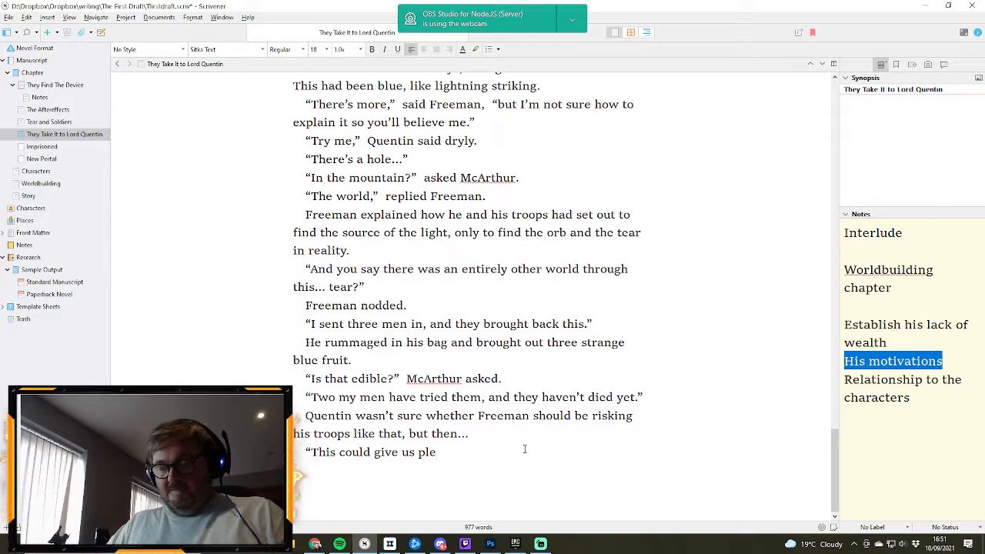
- Finish the “This could give us” dialogue line with “food through the winter.” and close the quotation
{"action": "key", "text": "BackSpace"}
{"action": "key", "text": "BackSpace"}
{"action": "key", "text": "BackSpace"}
{"action": "key", "text": "BackSpace"}
{"action": "key", "text": "BackSpace"}
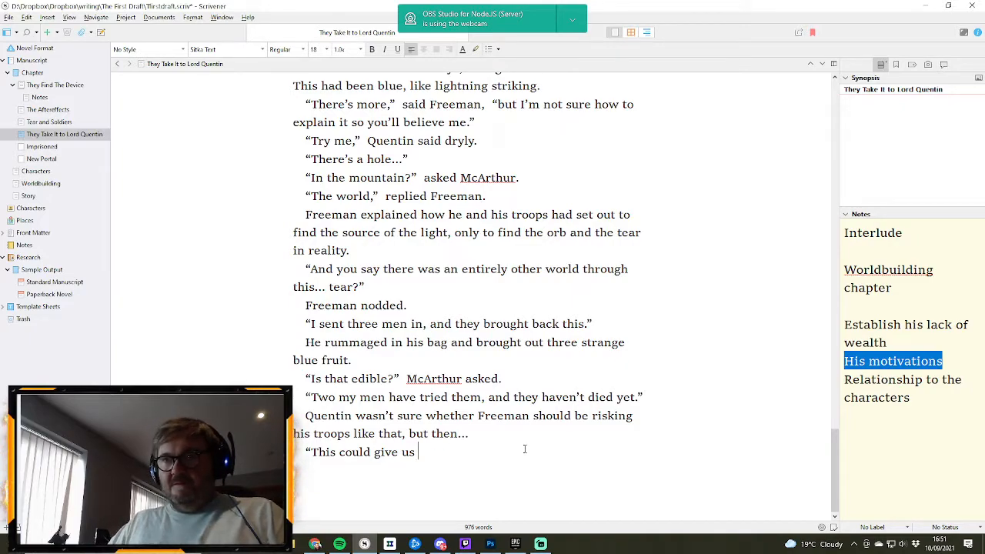
{"action": "type", "text": "food"}
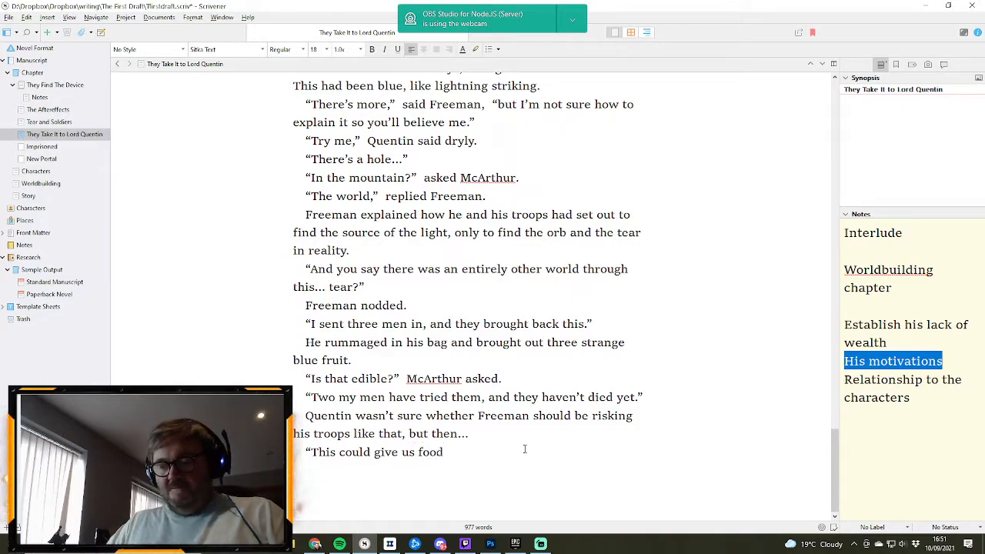
{"action": "type", "text": " through the winter"}
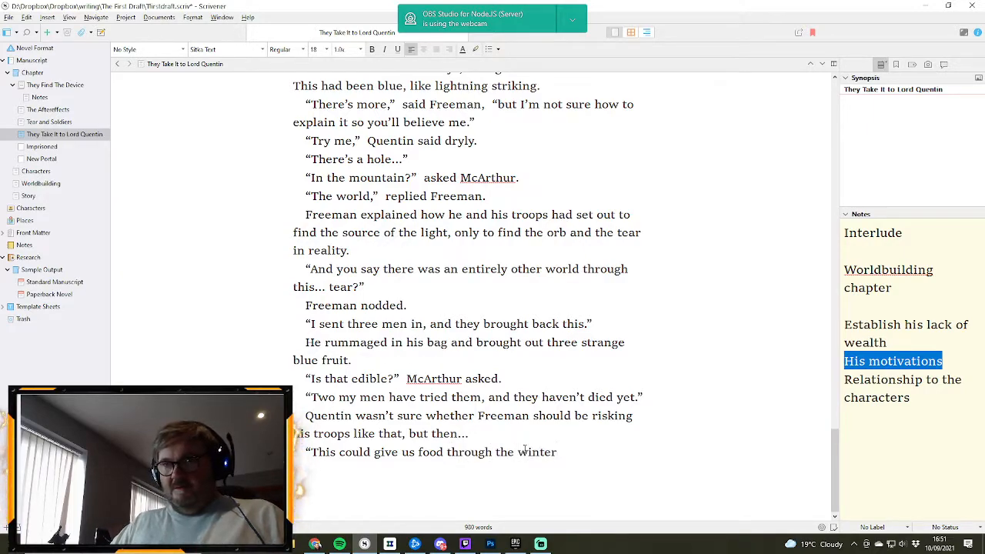
{"action": "type", "text": "."}
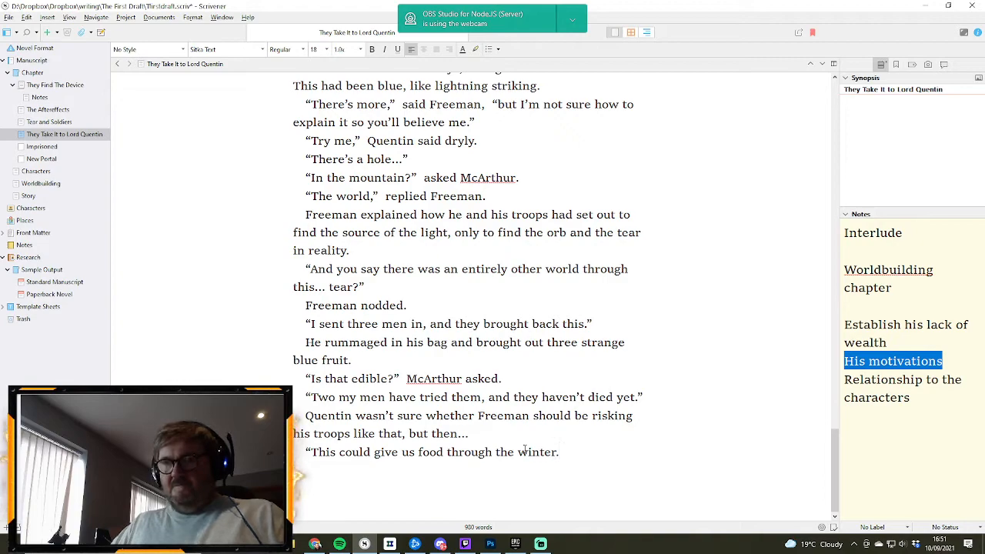
{"action": "type", "text": "\""}
{"action": "type", "text": "M"}
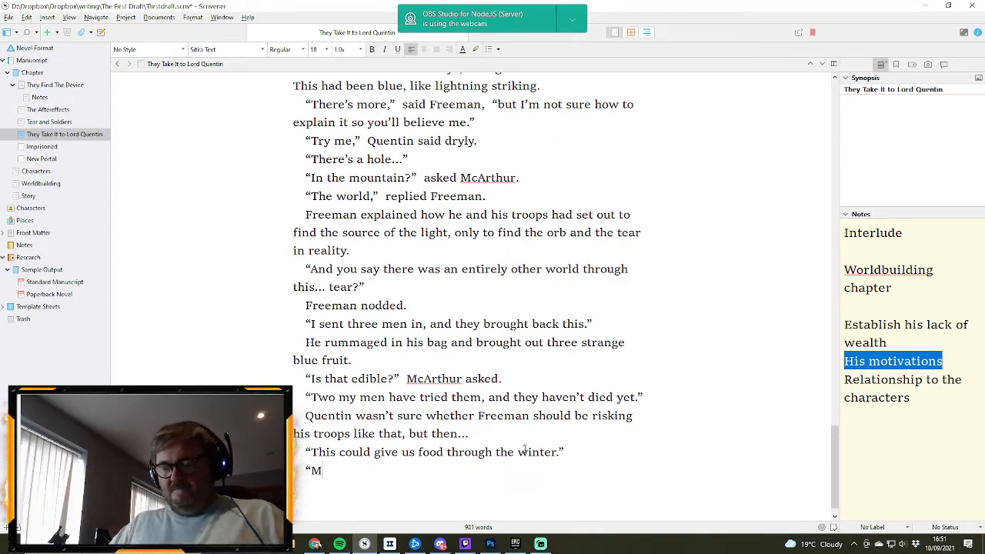
{"action": "type", "text": "y Laird,\""}
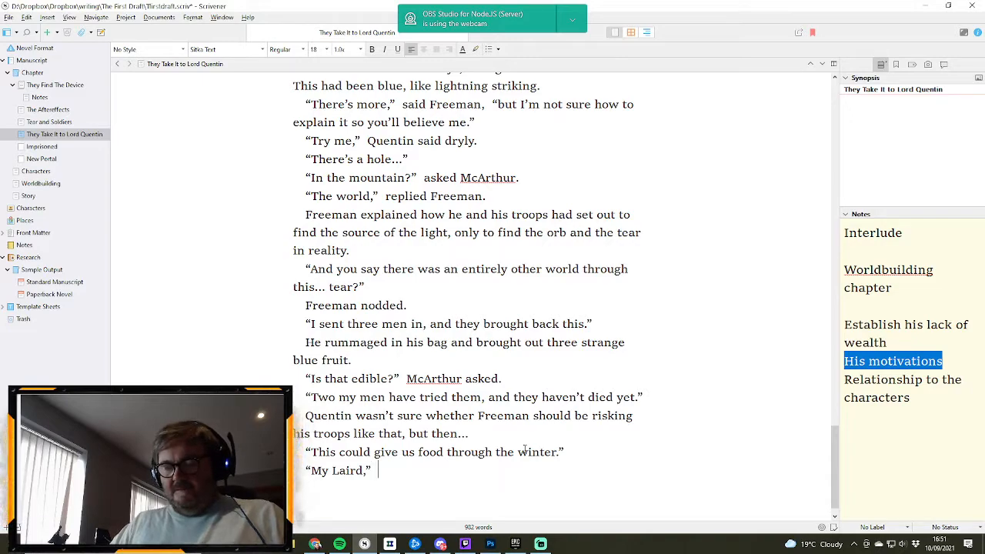
{"action": "type", "text": " McArth"}
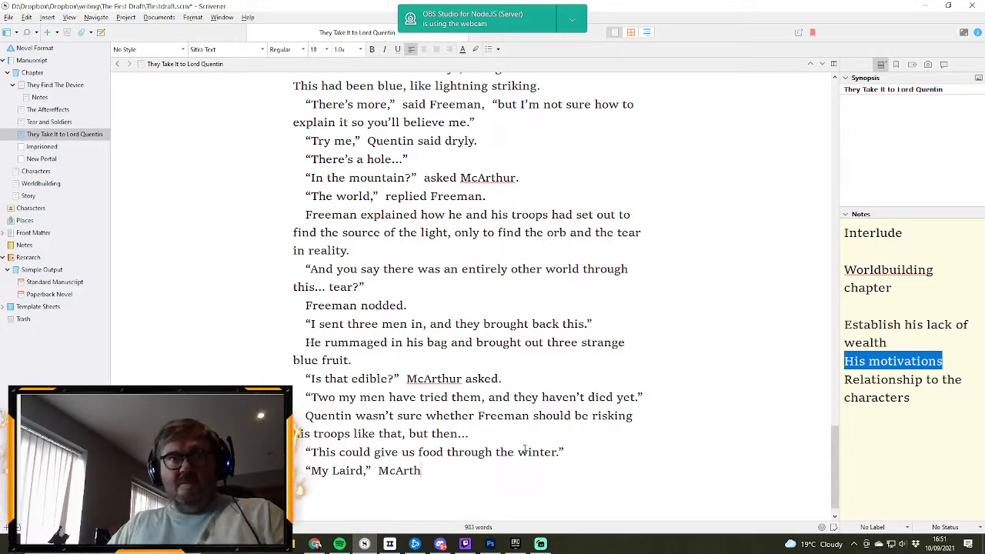
{"action": "type", "text": "ur protested"}
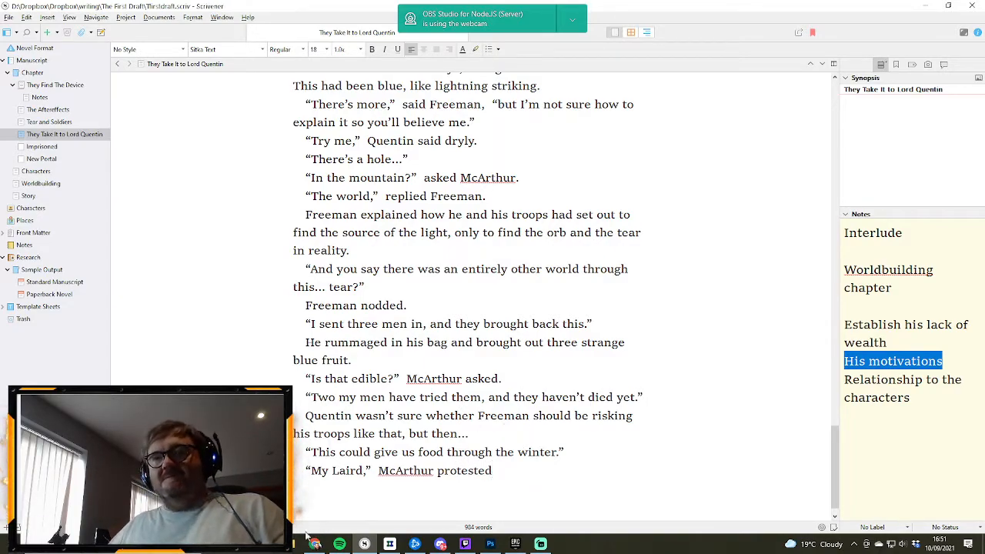
- Add a new dialogue line reading “My Laird,” McArthur protested, “we know nothing of this world..
{"action": "mouse_move", "coordinate": [340, 544]}
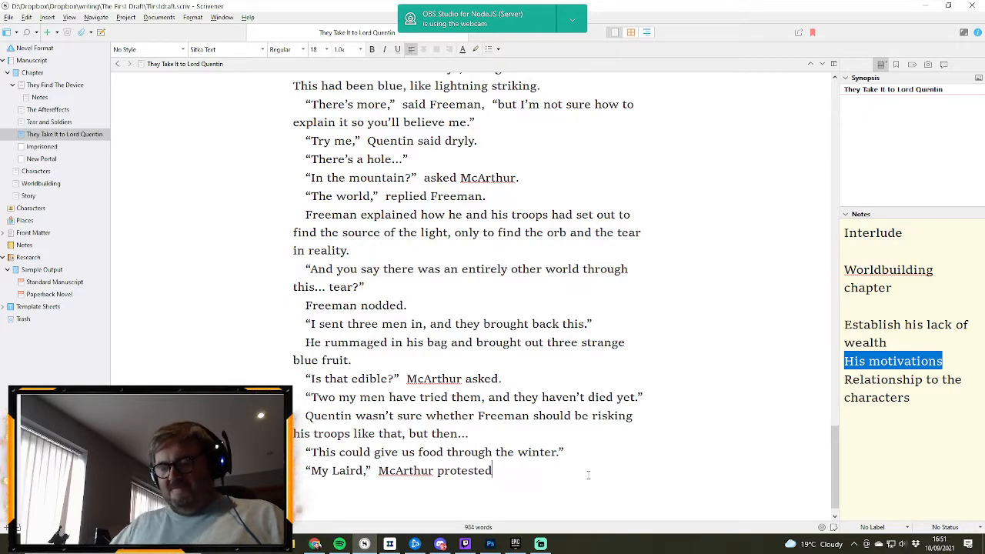
{"action": "type", "text": ", “we"}
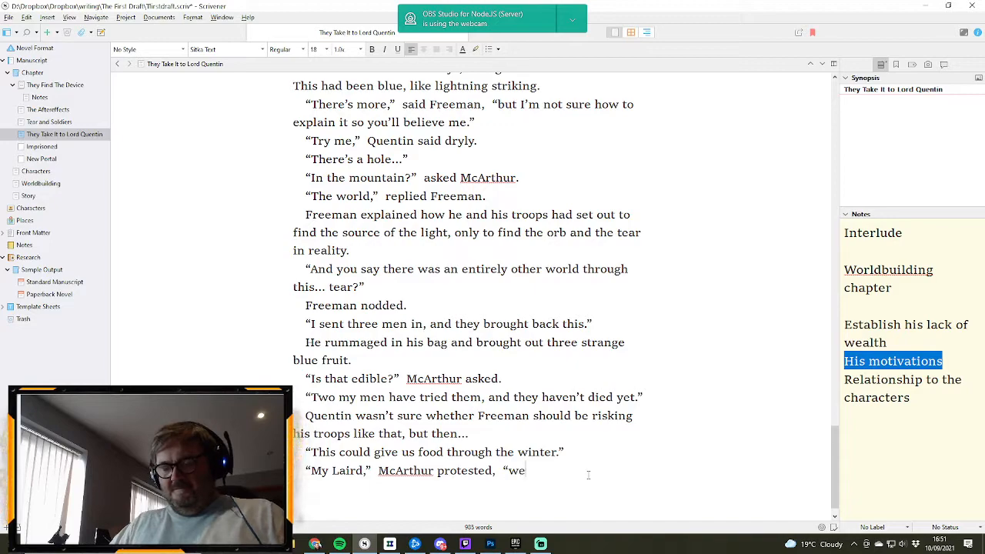
{"action": "type", "text": " know nothin"}
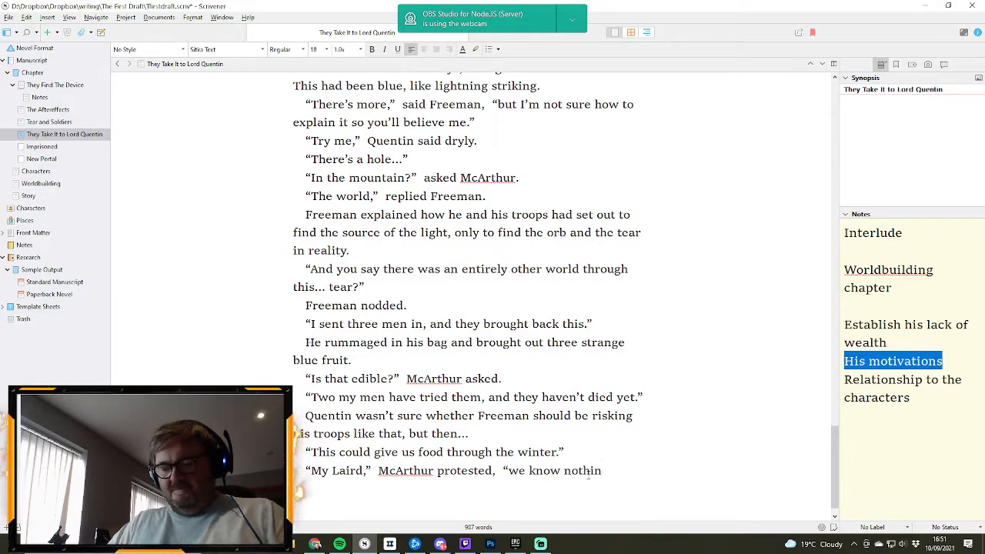
{"action": "type", "text": "g of this world..."}
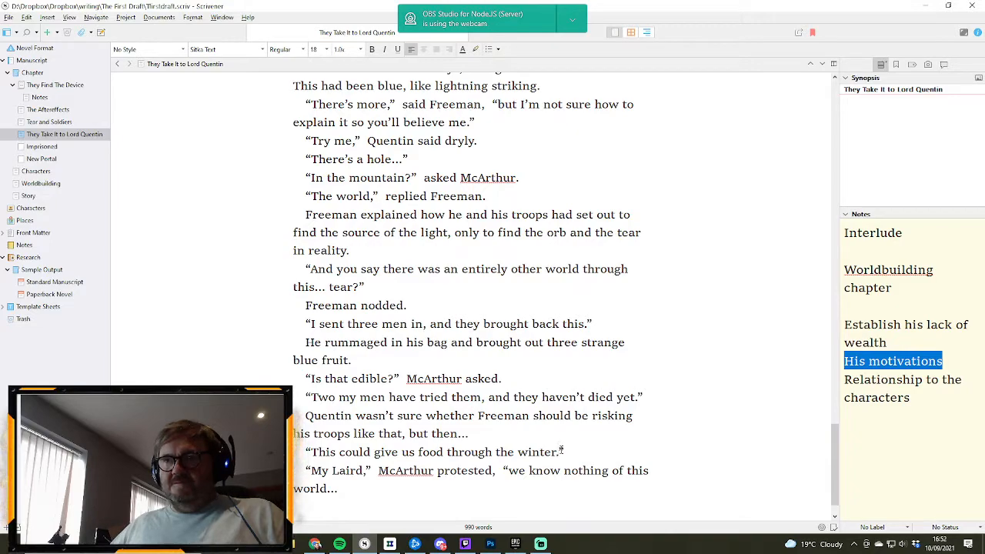
{"action": "left_click", "coordinate": [560, 452]}
{"action": "type", "text": "And you "}
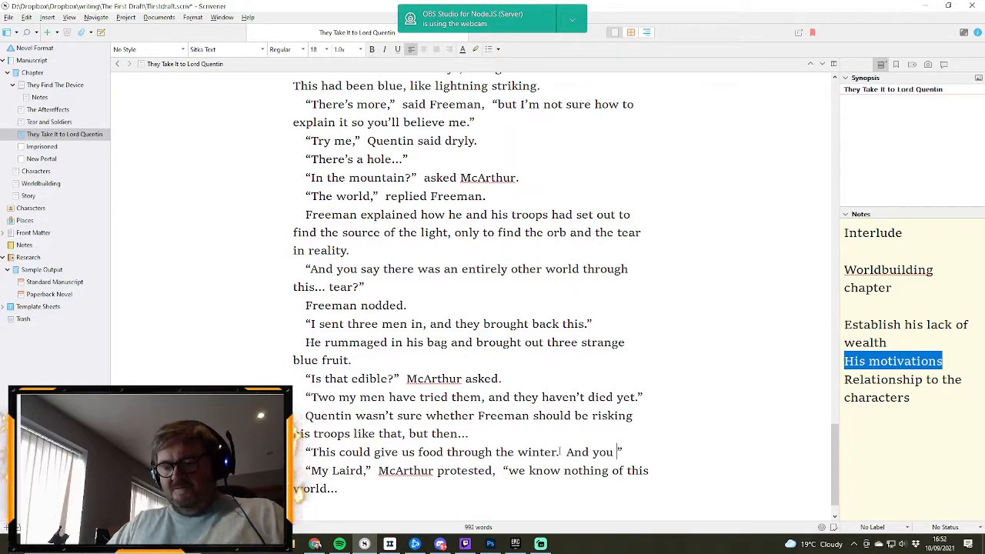
{"action": "type", "text": "say ther"}
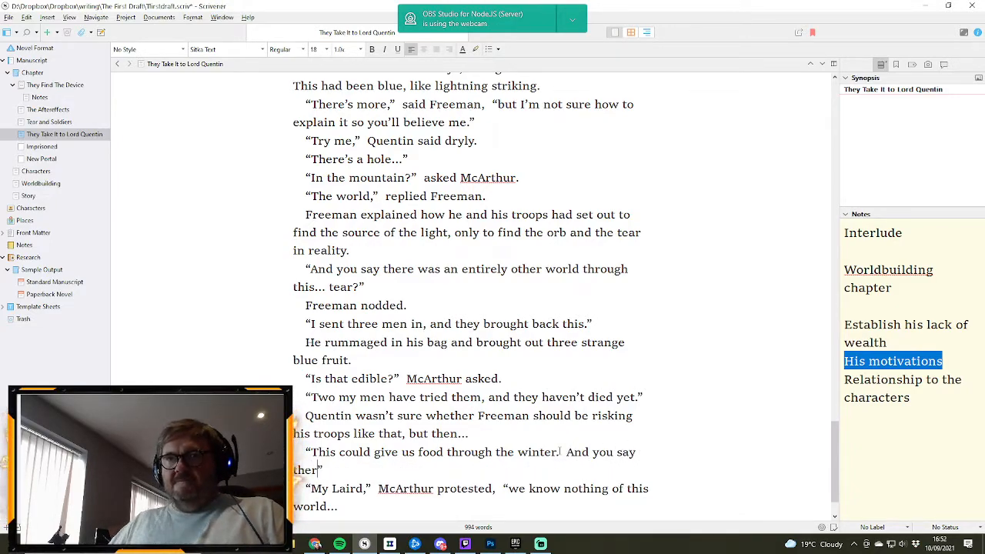
{"action": "key", "text": "BackSpace"}
{"action": "key", "text": "BackSpace"}
{"action": "key", "text": "BackSpace"}
{"action": "key", "text": "BackSpace"}
{"action": "key", "text": "BackSpace"}
{"action": "key", "text": "BackSpace"}
{"action": "key", "text": "BackSpace"}
{"action": "key", "text": "BackSpace"}
{"action": "key", "text": "BackSpace"}
{"action": "key", "text": "BackSpace"}
{"action": "key", "text": "BackSpace"}
{"action": "key", "text": "BackSpace"}
{"action": "key", "text": "BackSpace"}
{"action": "key", "text": "BackSpace"}
{"action": "key", "text": "BackSpace"}
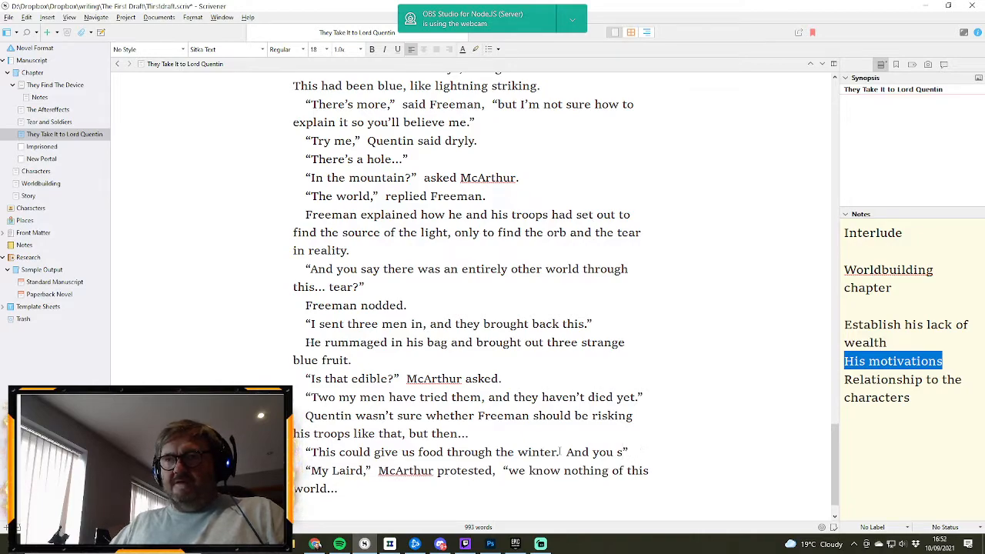
{"action": "key", "text": "BackSpace"}
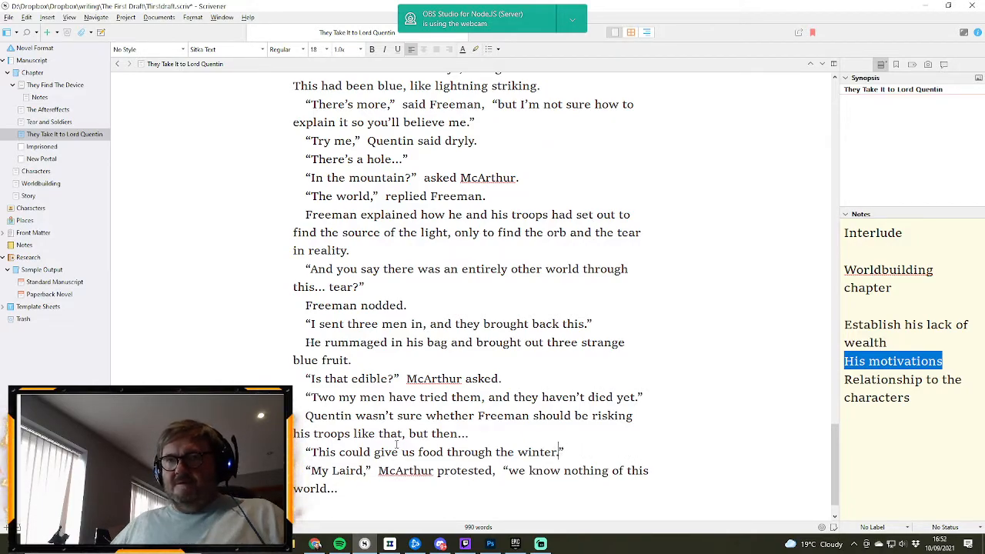
- Insert “You say there is plentiful supply?” as its own paragraph directly before “This could give us food through the winter.”
{"action": "left_click", "coordinate": [311, 452]}
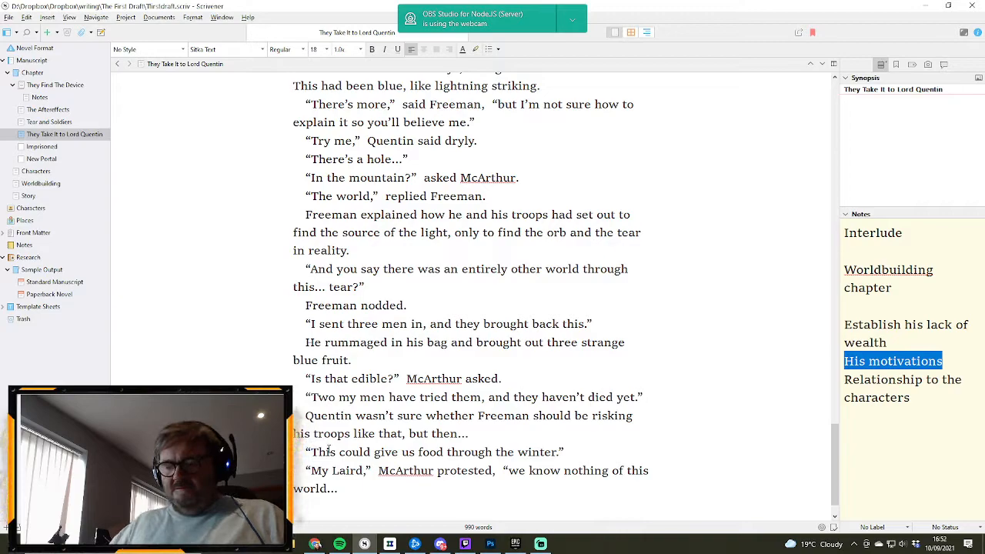
{"action": "type", "text": "You say "}
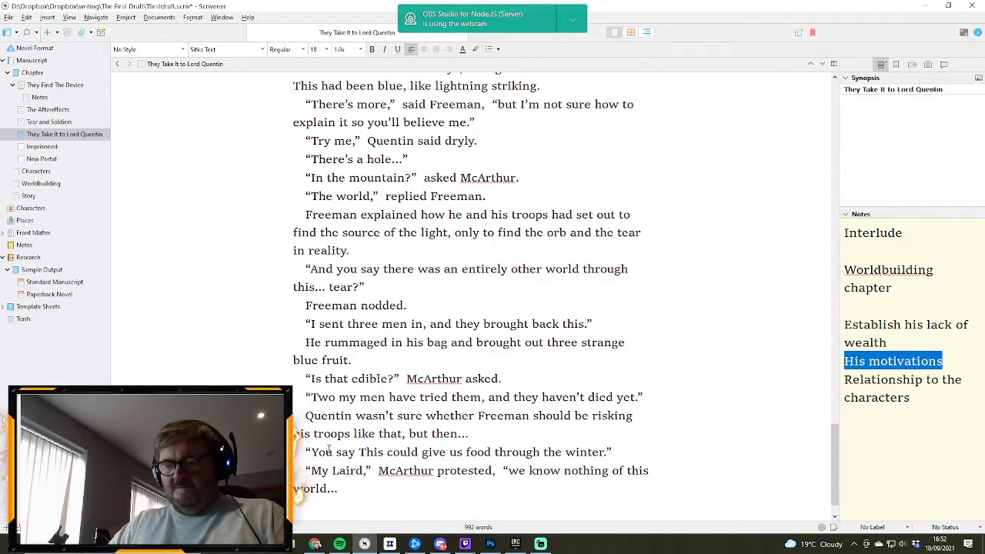
{"action": "type", "text": "thire is "}
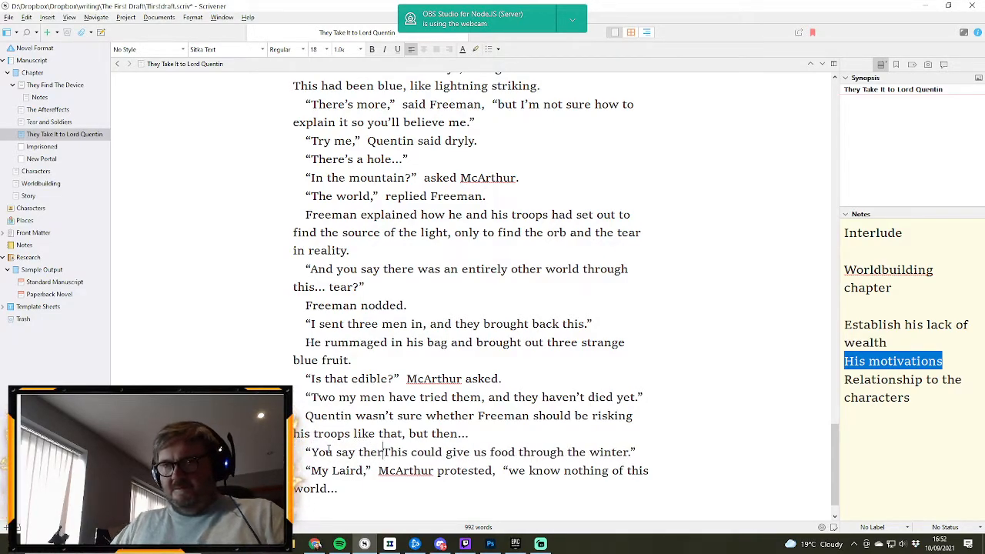
{"action": "type", "text": "pentiful "}
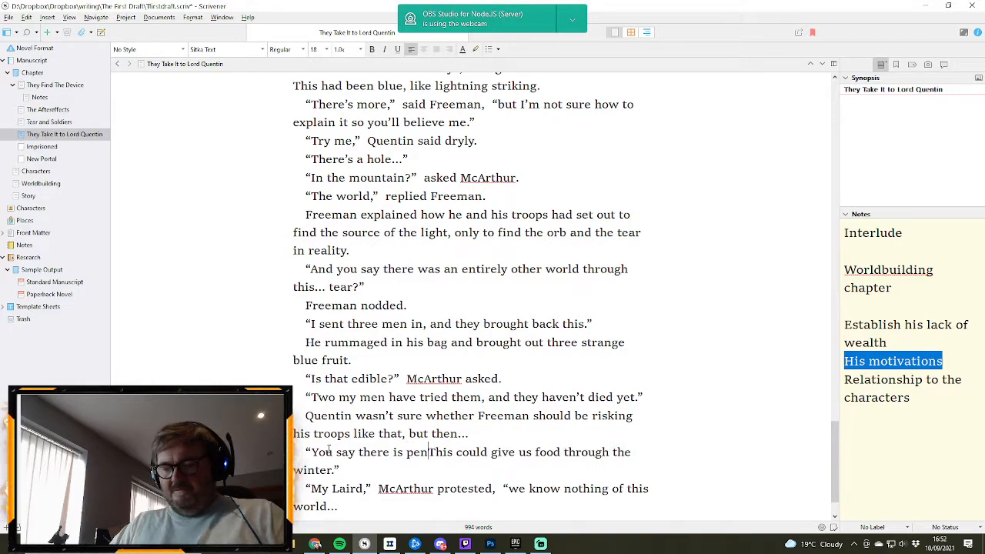
{"action": "type", "text": "supply"}
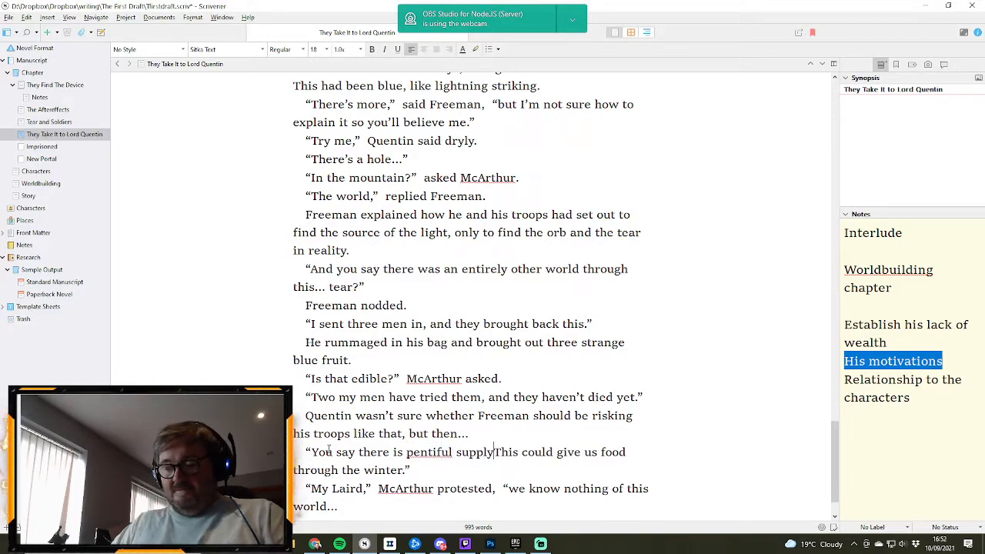
{"action": "type", "text": "."}
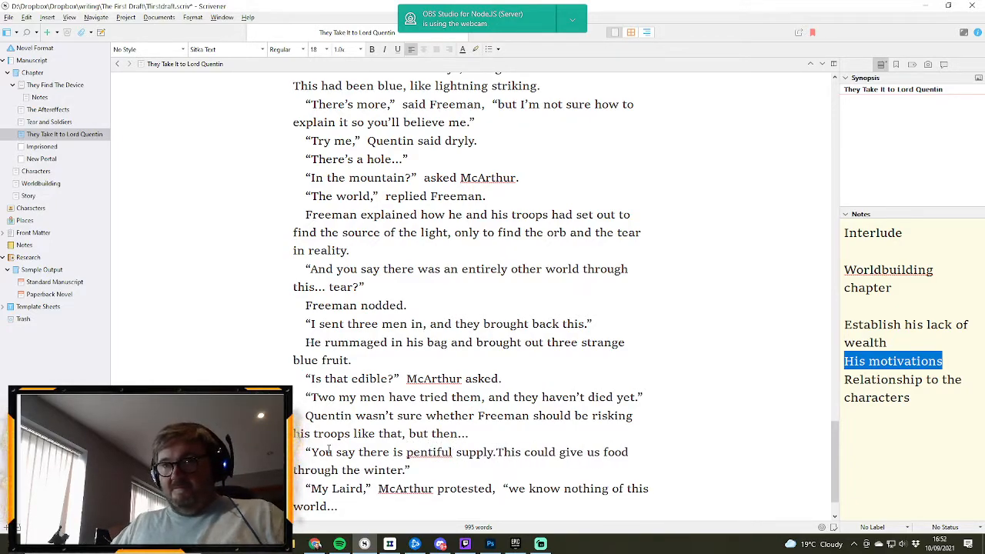
{"action": "key", "text": "BackSpace"}
{"action": "type", "text": "?\""}
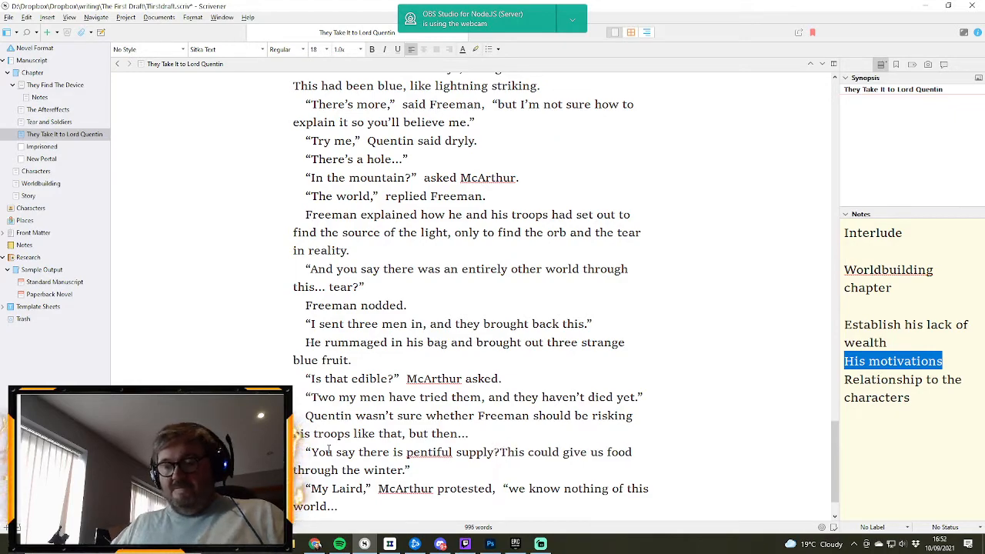
{"action": "key", "text": "Return"}
{"action": "type", "text": "\""}
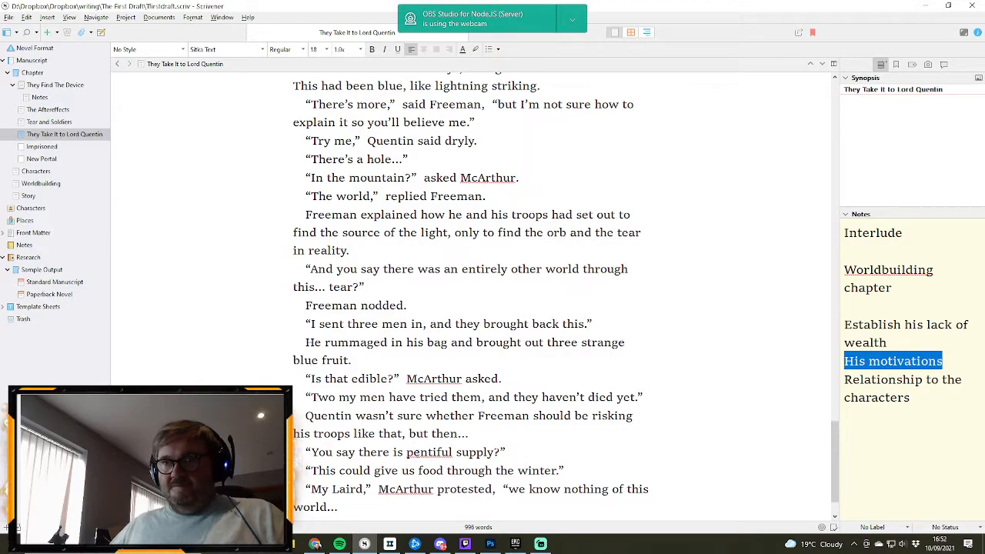
{"action": "left_click", "coordinate": [413, 452]}
{"action": "type", "text": "l"}
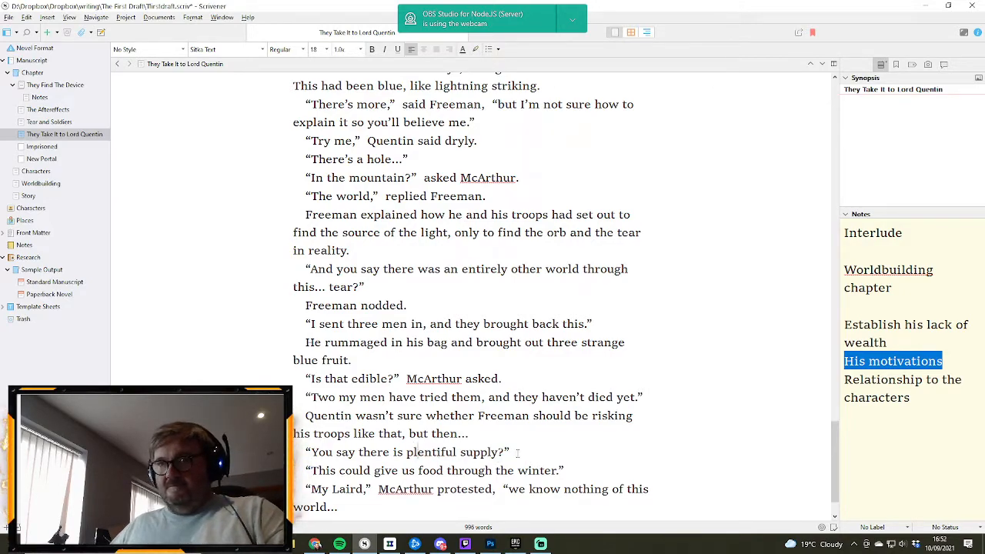
- Insert a new dialogue line after “You say there is plentiful supply?” reading “Yes,” replied Freeman
{"action": "left_click", "coordinate": [519, 452]}
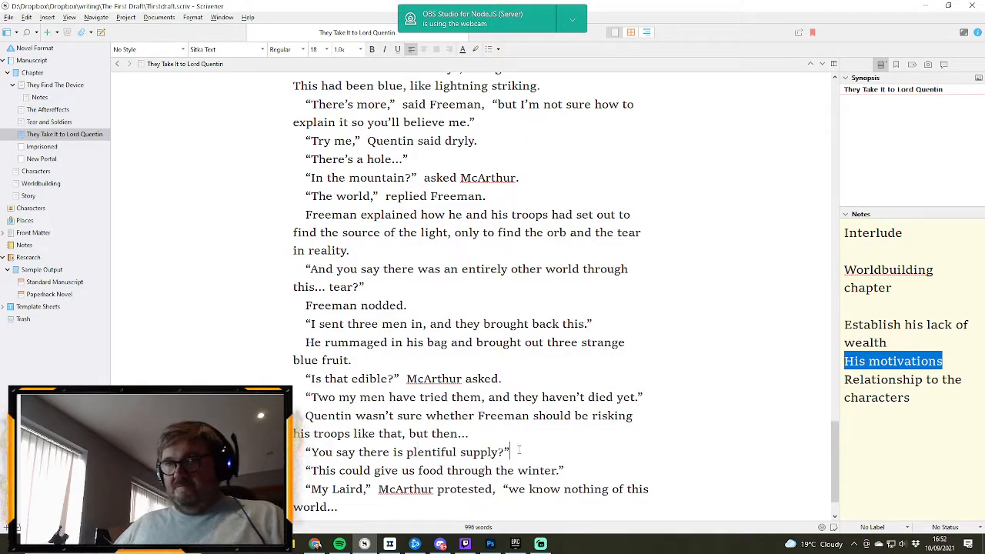
{"action": "key", "text": "Return"}
{"action": "type", "text": "“"}
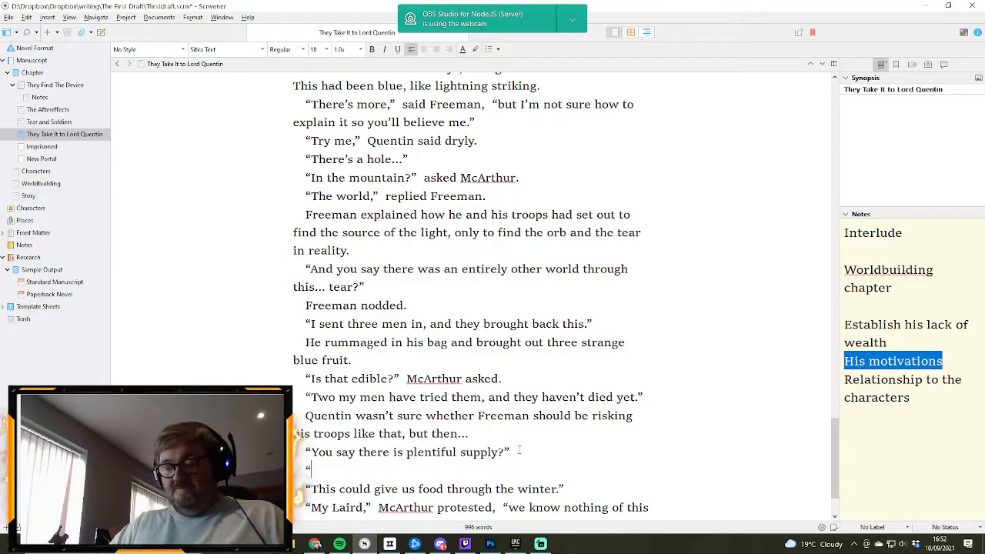
{"action": "type", "text": "Ye"}
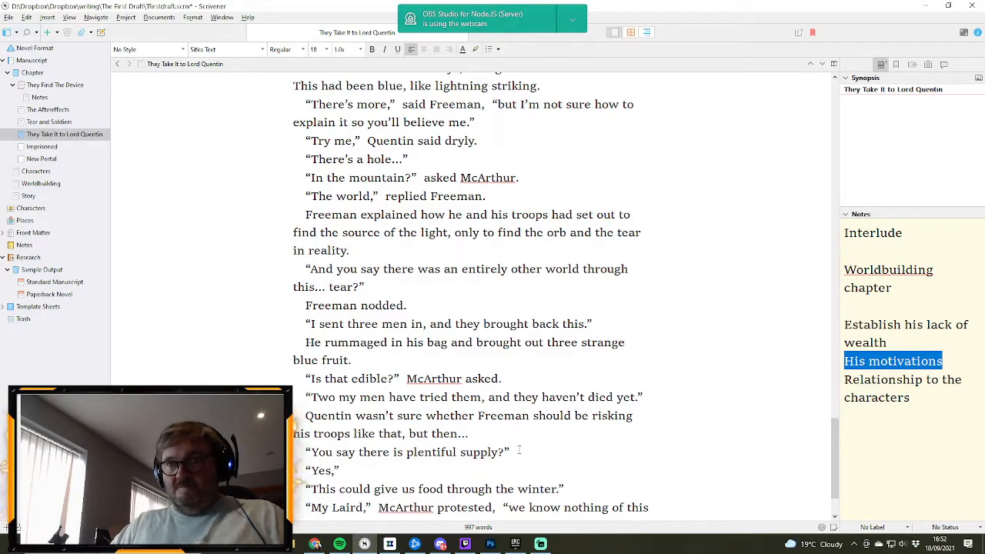
{"action": "type", "text": "s,”"}
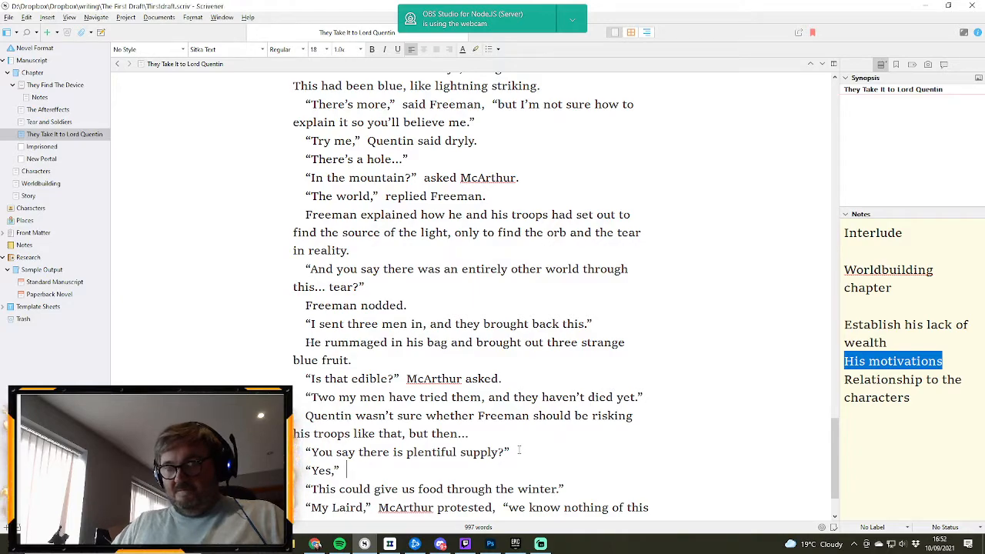
{"action": "type", "text": " replied "}
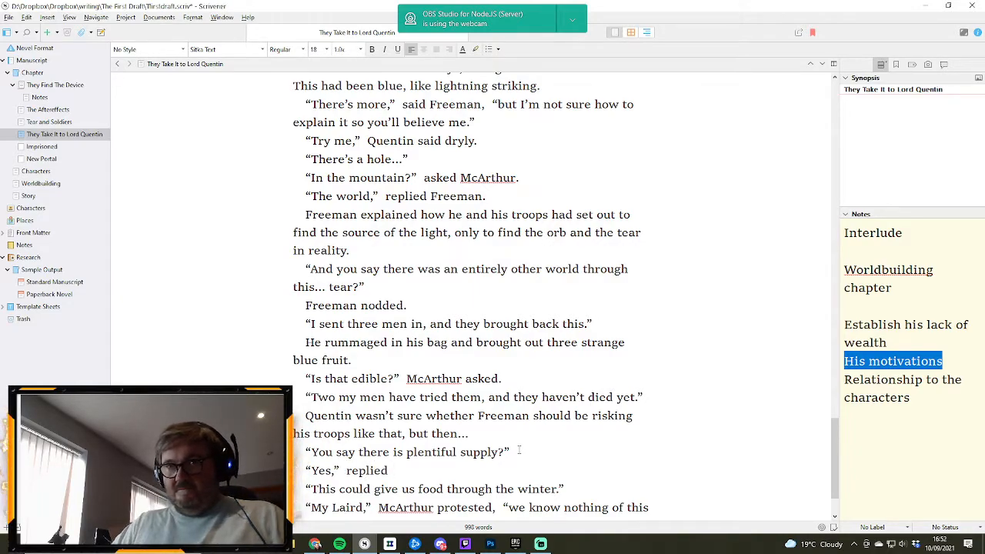
{"action": "type", "text": "M"}
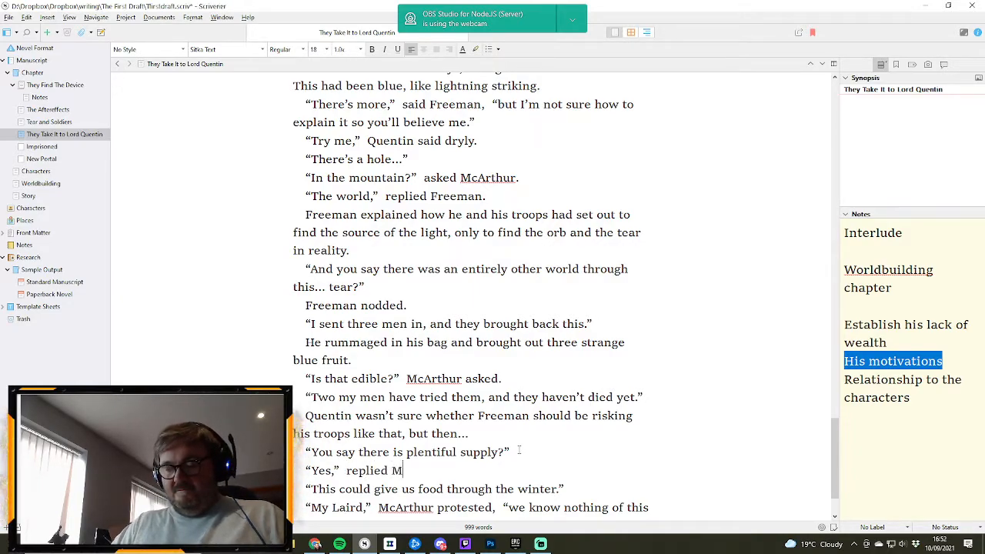
{"action": "key", "text": "BackSpace"}
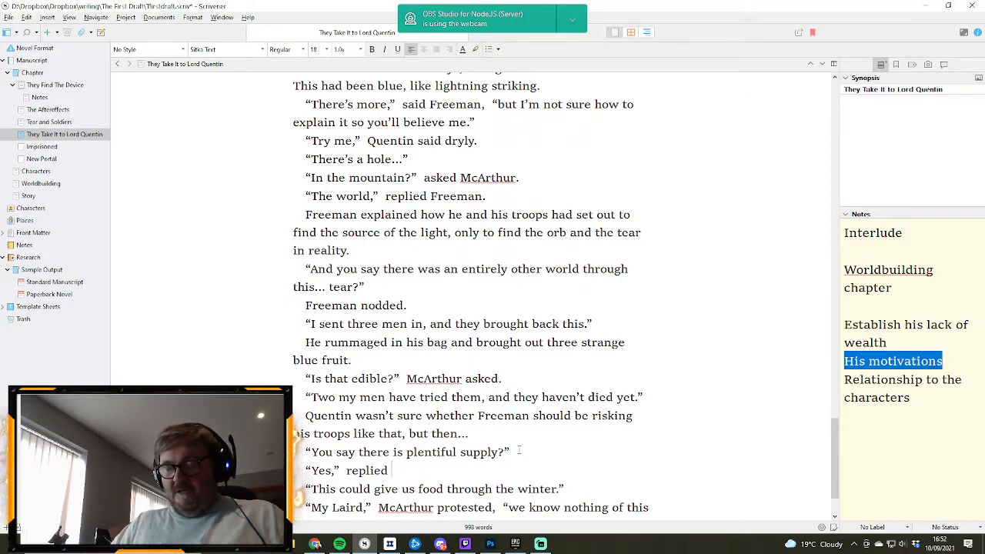
{"action": "type", "text": "Freeman"}
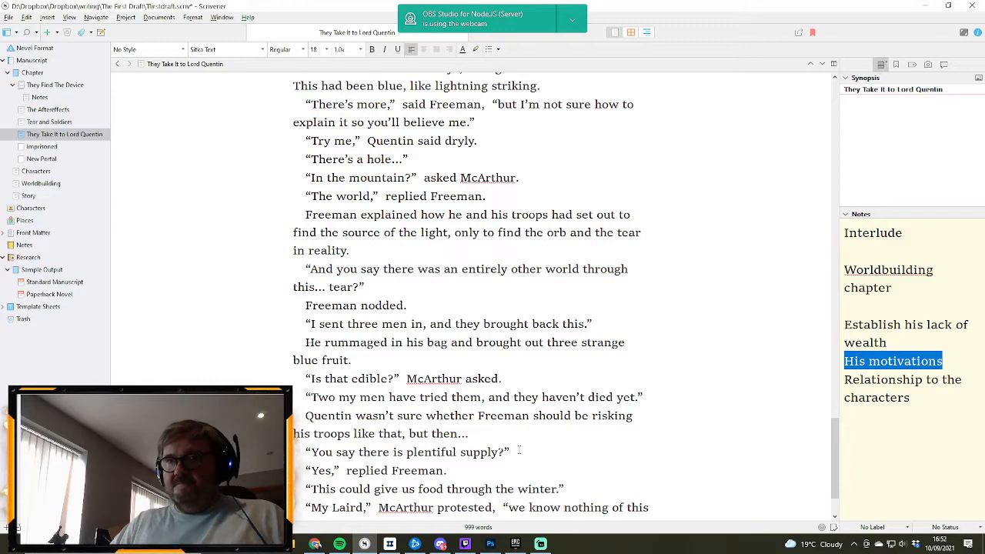
{"action": "type", "text": "."}
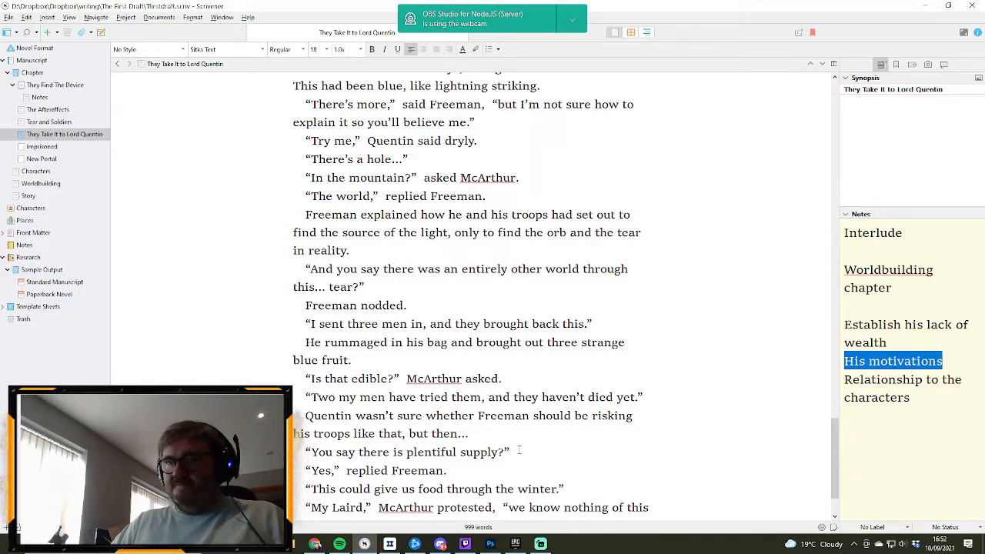
{"action": "type", "text": " \"We"}
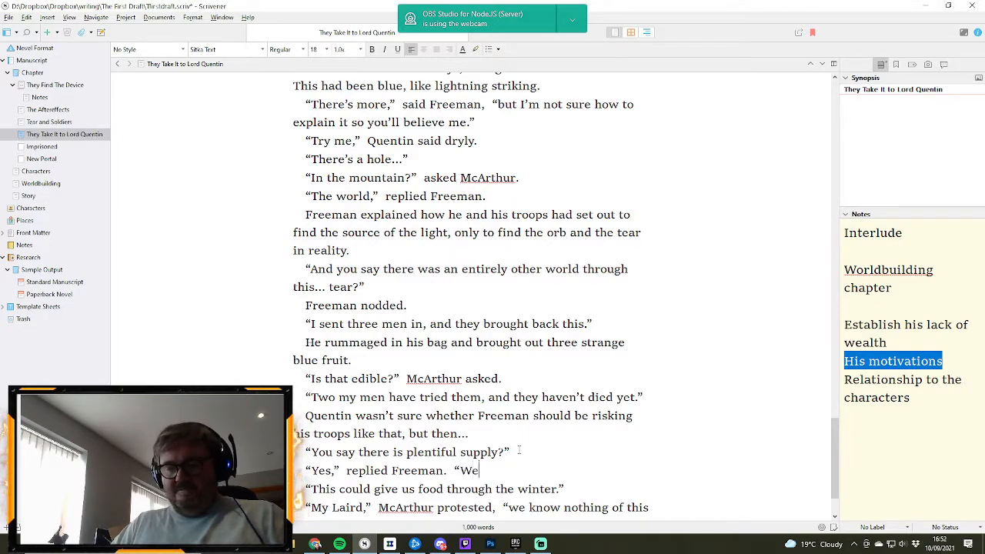
{"action": "type", "text": " haven't "}
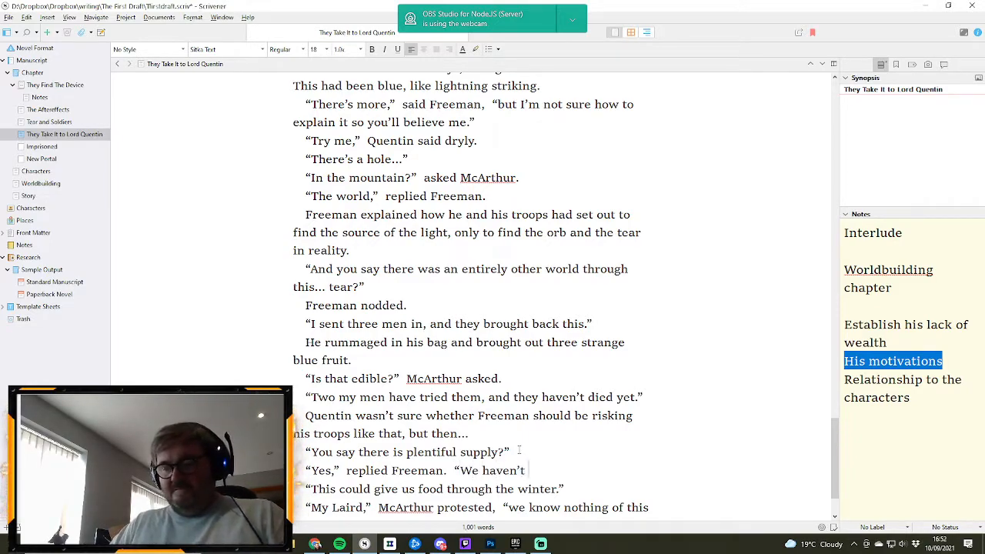
{"action": "type", "text": "fully ex"}
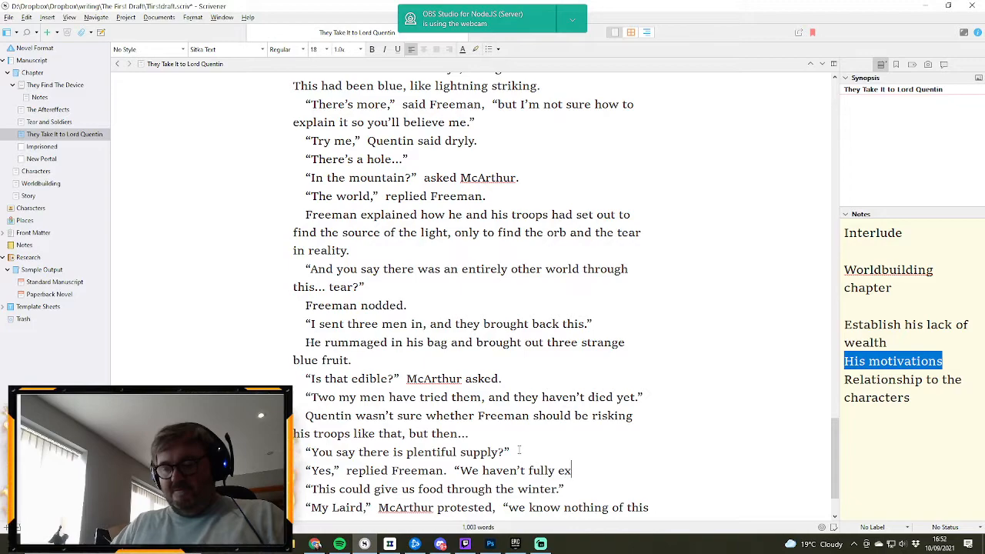
{"action": "type", "text": "plored buy"}
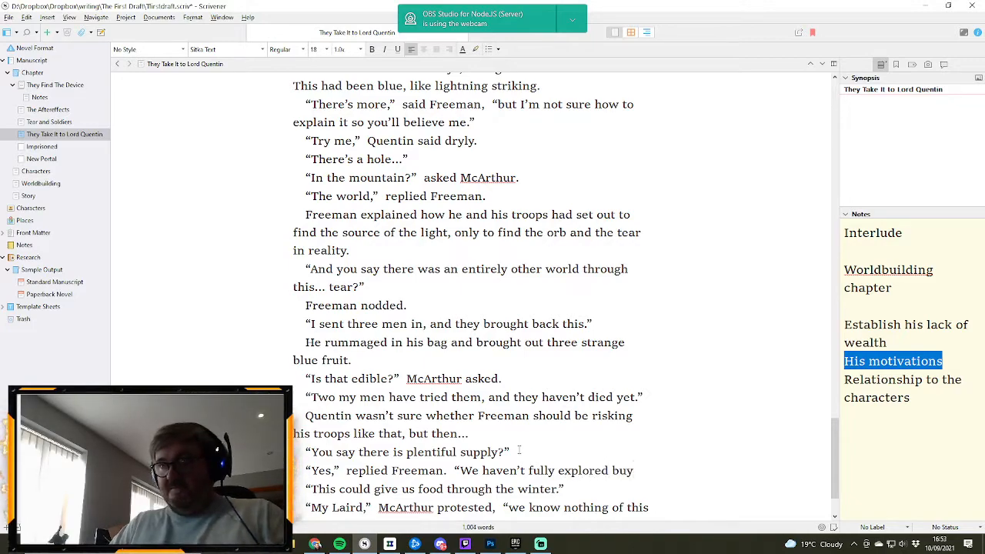
- Continue Freeman's reply with a second quotation beginning “We haven’t fully explored but
{"action": "key", "text": "BackSpace"}
{"action": "type", "text": "t"}
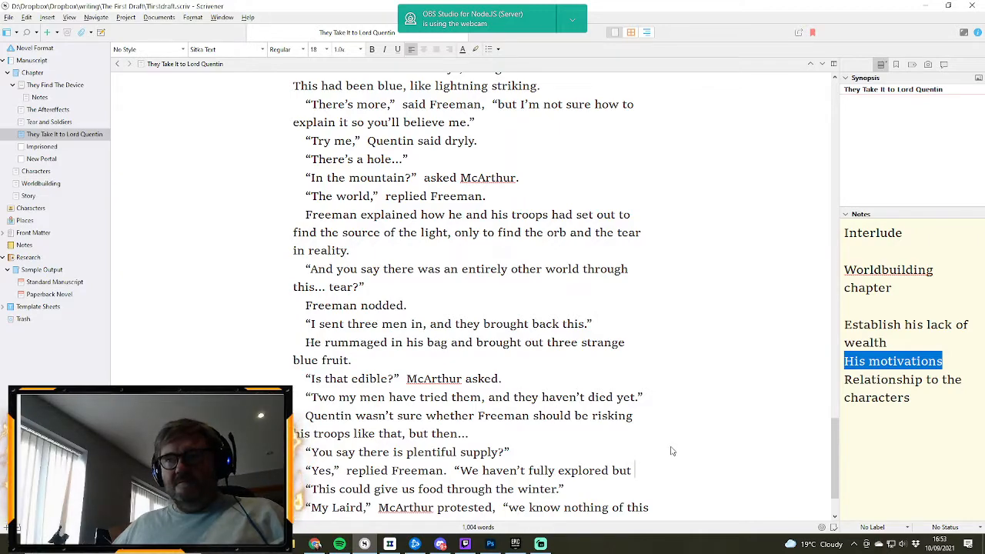
- Replace the ellipsis ending McArthur's protest with a full stop and begin a sentence with “Any poison”
{"action": "scroll", "coordinate": [671, 452], "scroll_direction": "down", "scroll_amount": 1}
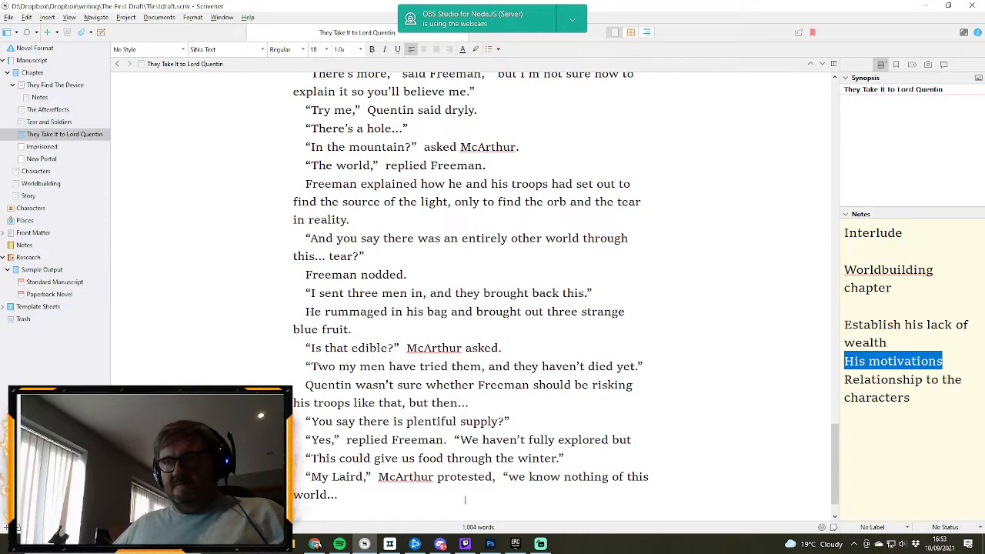
{"action": "left_click", "coordinate": [356, 488]}
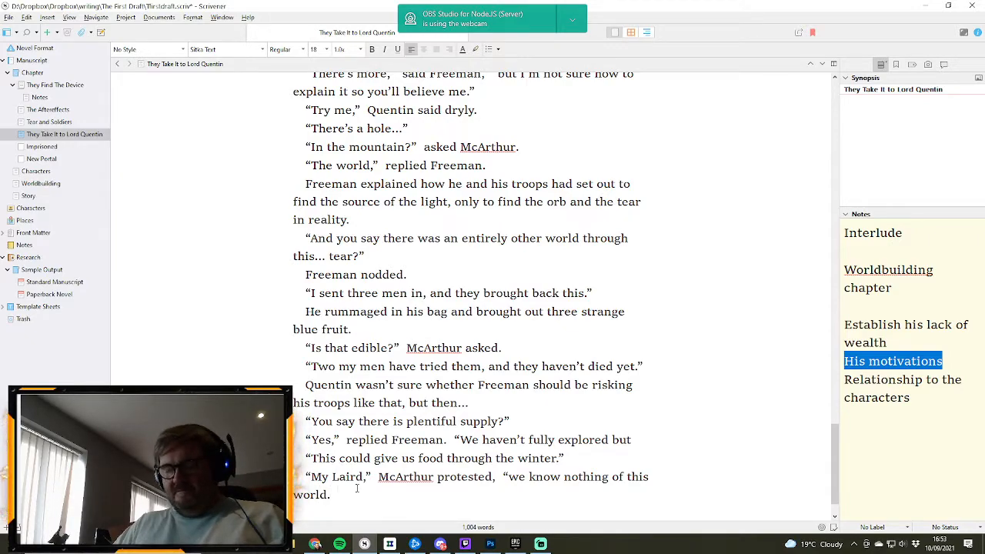
{"action": "type", "text": "Any"}
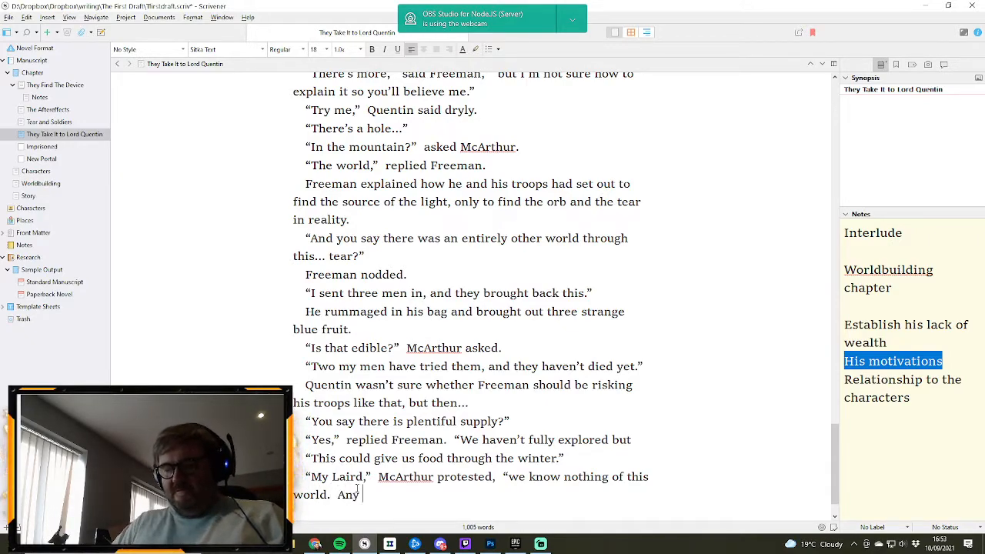
{"action": "type", "text": " poison"}
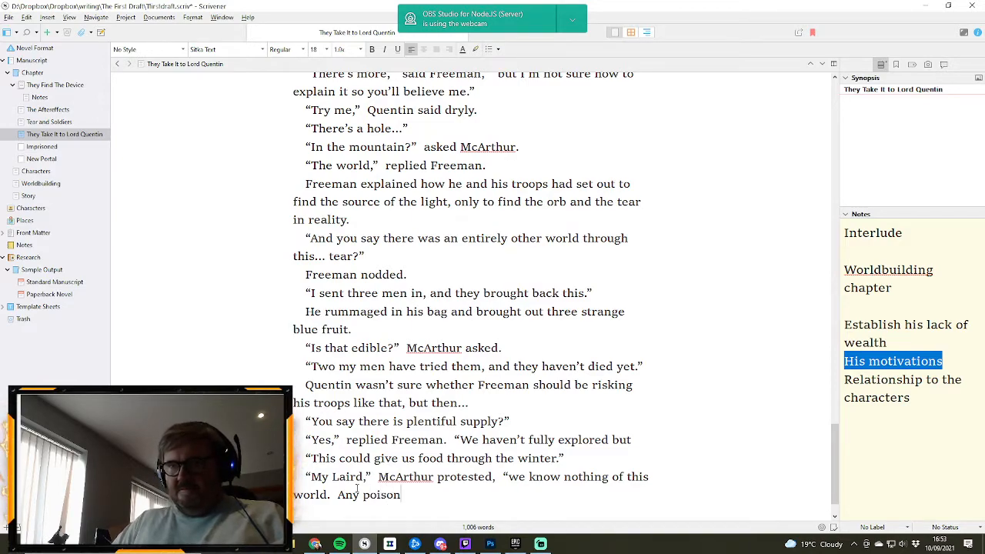
- Replace the full stop and “Any poison” after “world” in McArthur's protest with “and this fruit”
{"action": "key", "text": "BackSpace"}
{"action": "key", "text": "BackSpace"}
{"action": "key", "text": "BackSpace"}
{"action": "key", "text": "BackSpace"}
{"action": "key", "text": "BackSpace"}
{"action": "key", "text": "BackSpace"}
{"action": "key", "text": "BackSpace"}
{"action": "key", "text": "BackSpace"}
{"action": "key", "text": "BackSpace"}
{"action": "key", "text": "BackSpace"}
{"action": "key", "text": "BackSpace"}
{"action": "key", "text": "BackSpace"}
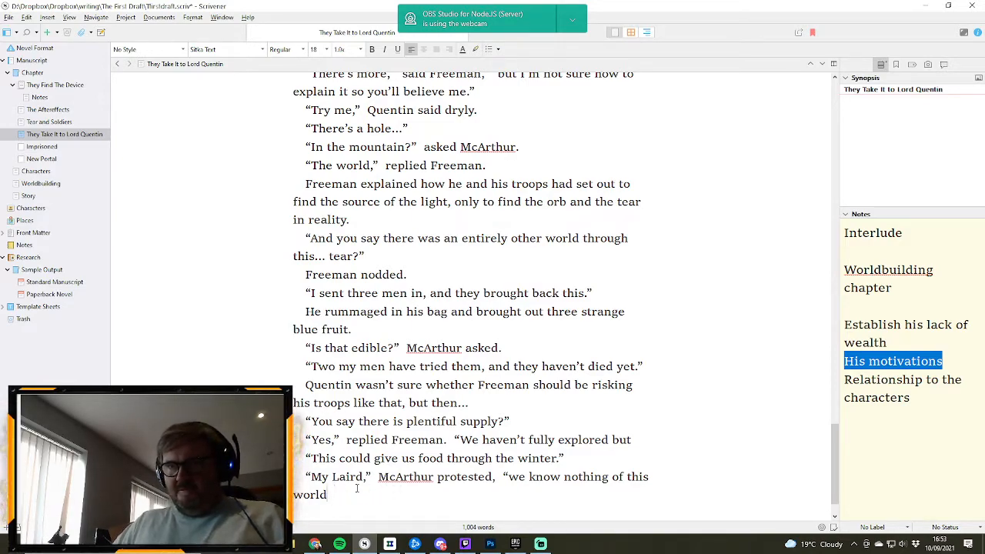
{"action": "type", "text": "and this fruit.  It mig"}
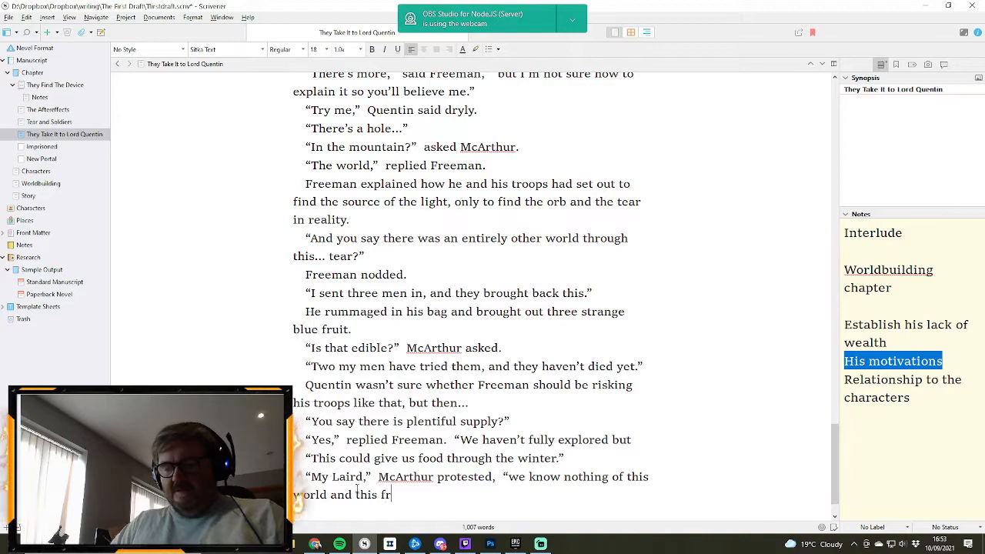
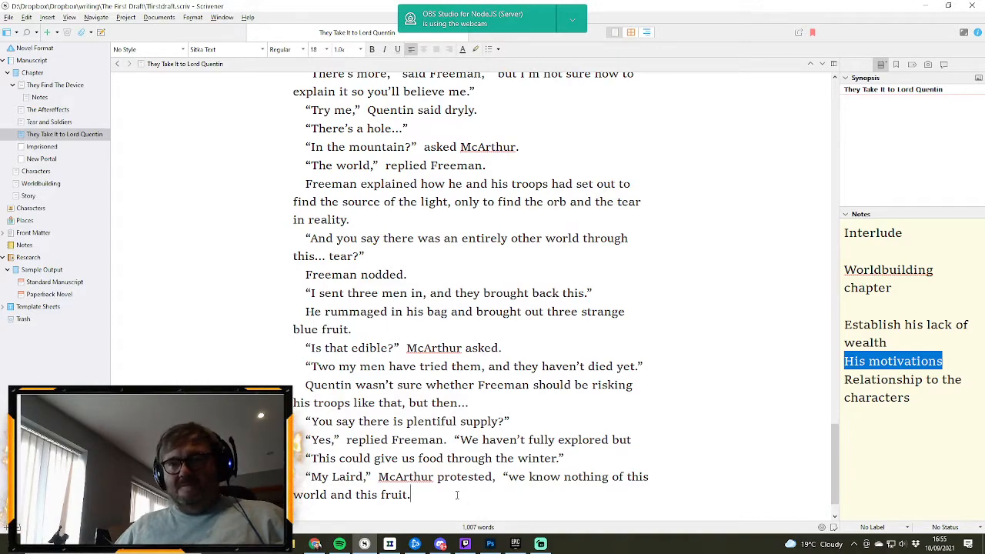
- Extend McArthur's protest after “this fruit.” with “It might not agree with the palatte”
{"action": "type", "text": "It"}
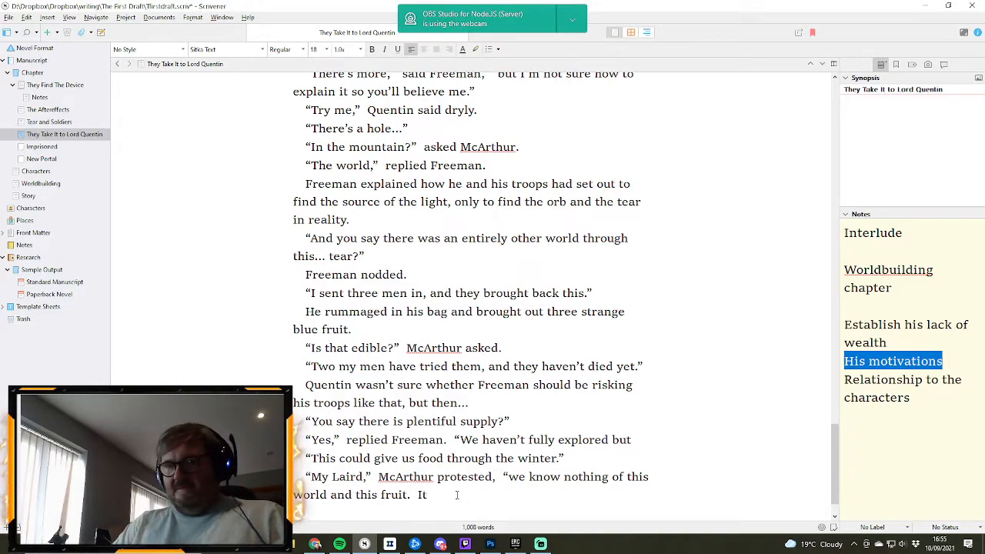
{"action": "type", "text": " miog"}
{"action": "key", "text": "BackSpace"}
{"action": "key", "text": "BackSpace"}
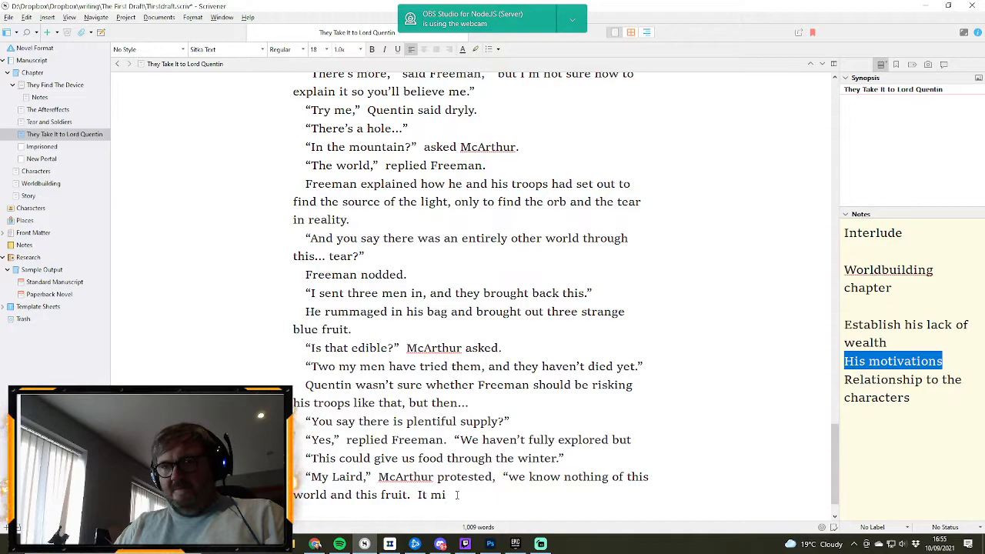
{"action": "type", "text": "ght not ag"}
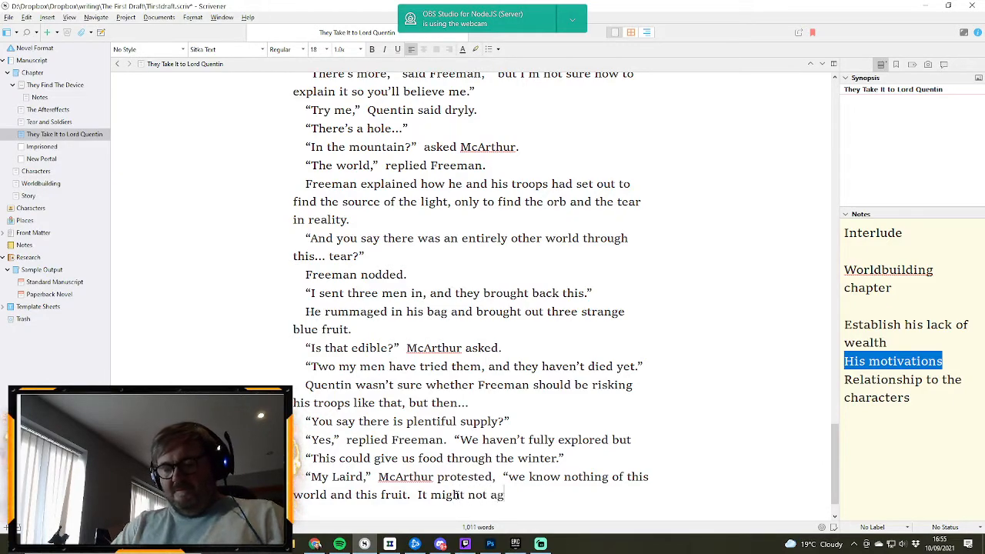
{"action": "type", "text": "ree with the "}
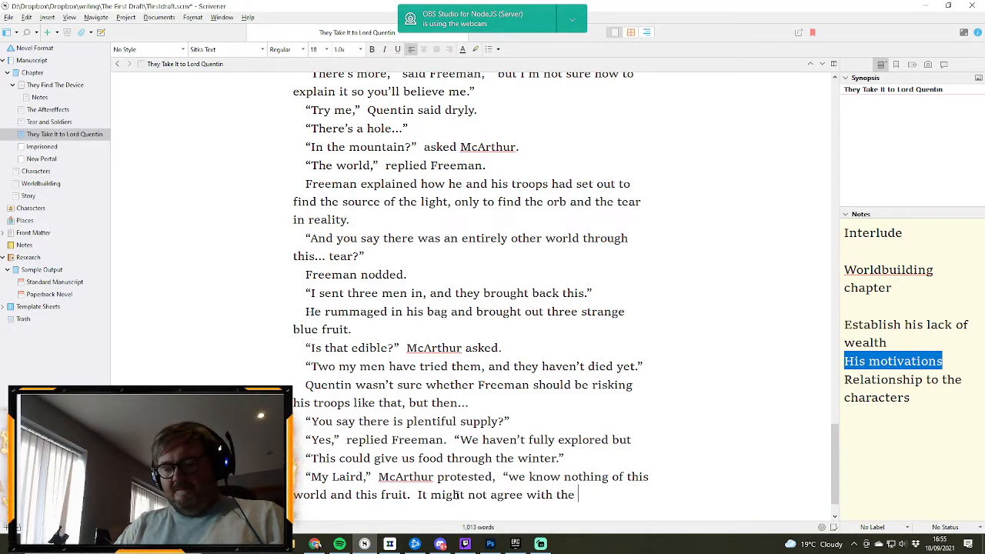
{"action": "type", "text": "pala"}
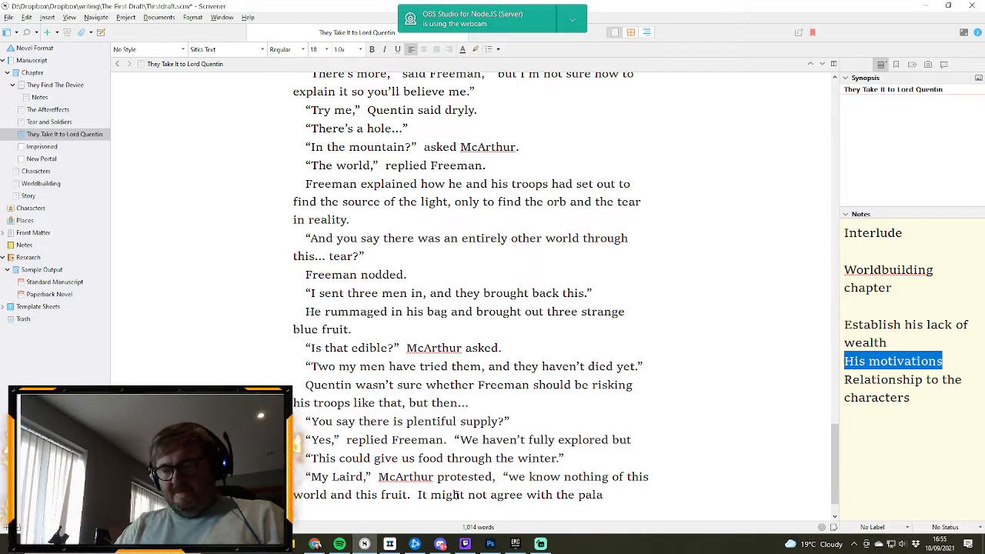
{"action": "type", "text": "tt"}
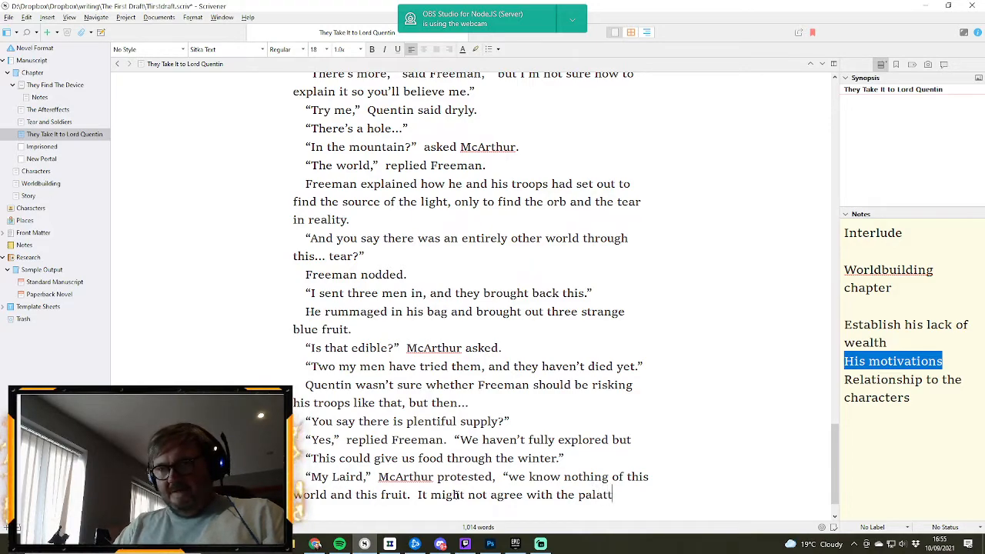
{"action": "type", "text": "e"}
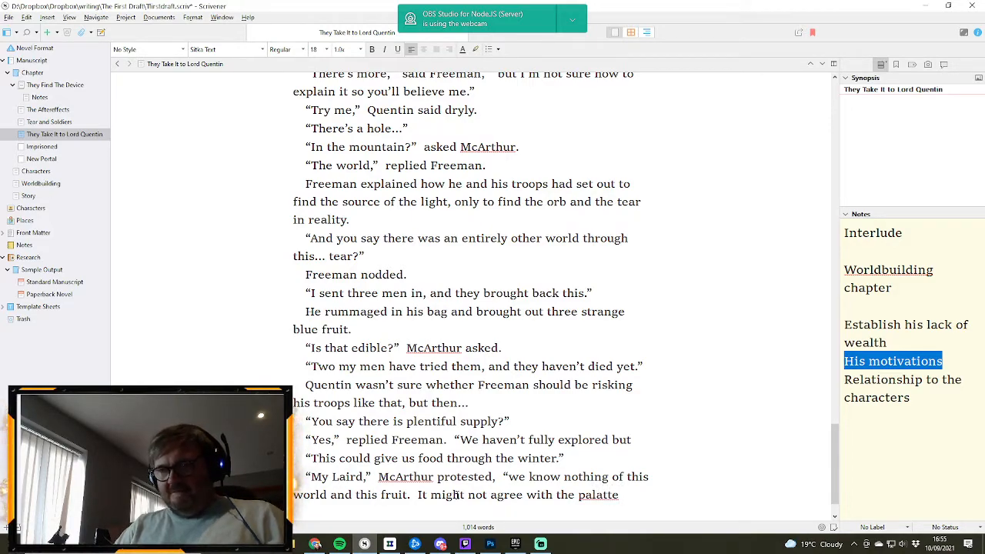
- Correct the spelling of “palatte” to “palette” and close McArthur's speech with a full stop and quotation mark
{"action": "right_click", "coordinate": [587, 499]}
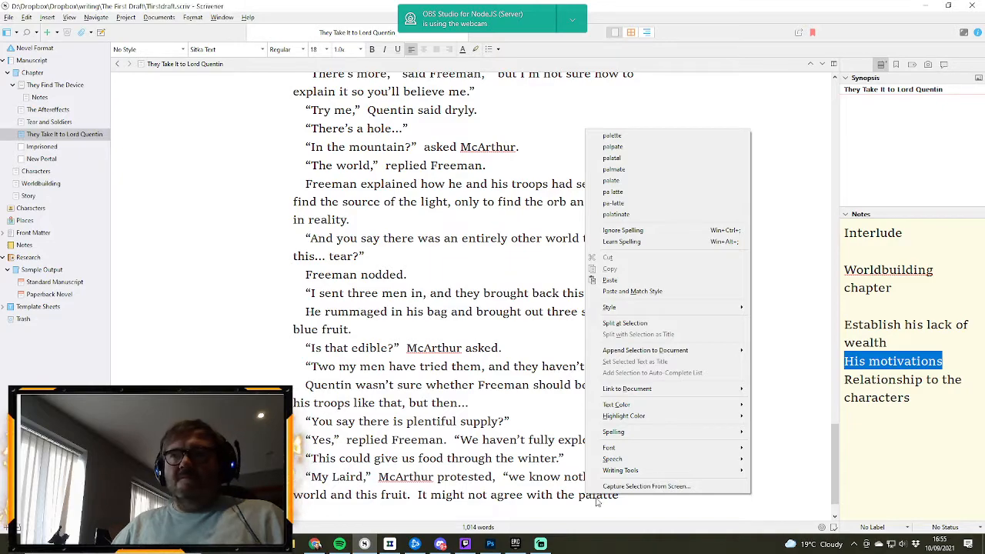
{"action": "left_click", "coordinate": [615, 135]}
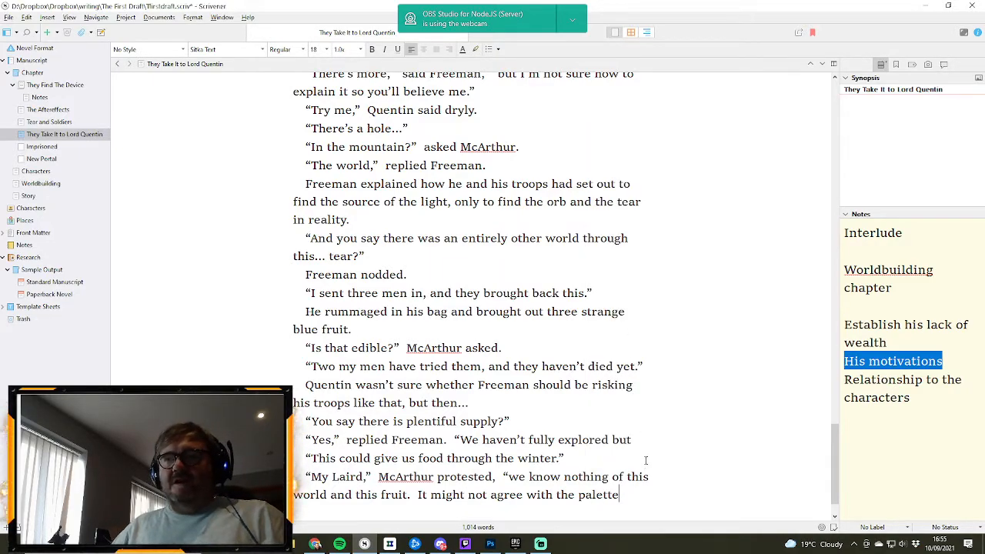
{"action": "type", "text": ".\""}
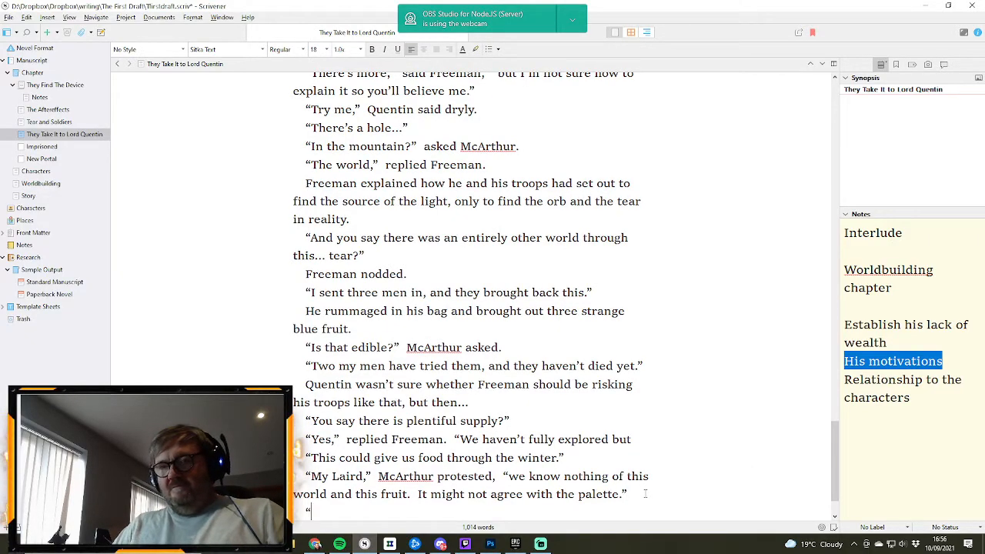
- Write the reply on a new line as “Agreed. Freeman, bring these men who’ve ingested these fruits. McArthur”
{"action": "type", "text": "eed"}
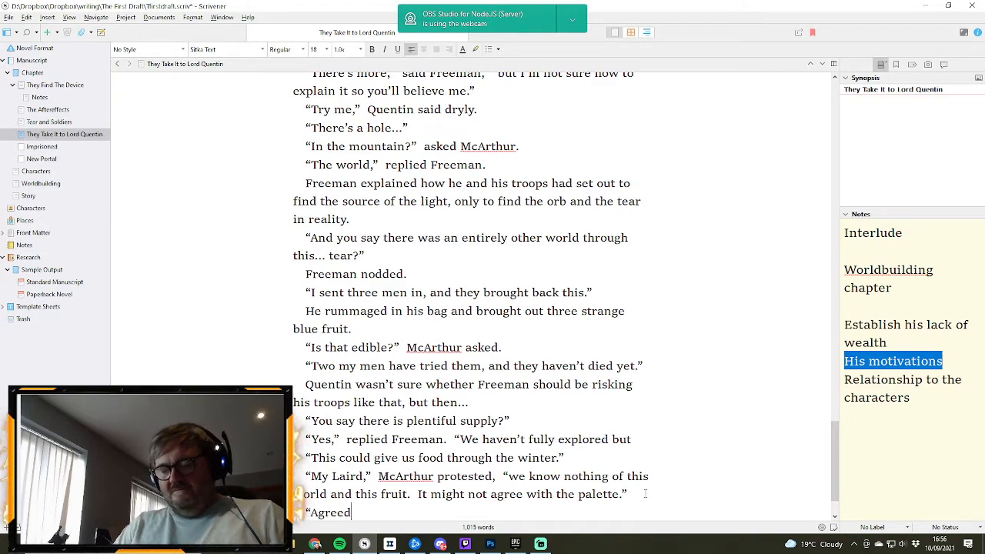
{"action": "type", "text": ".  Fre"}
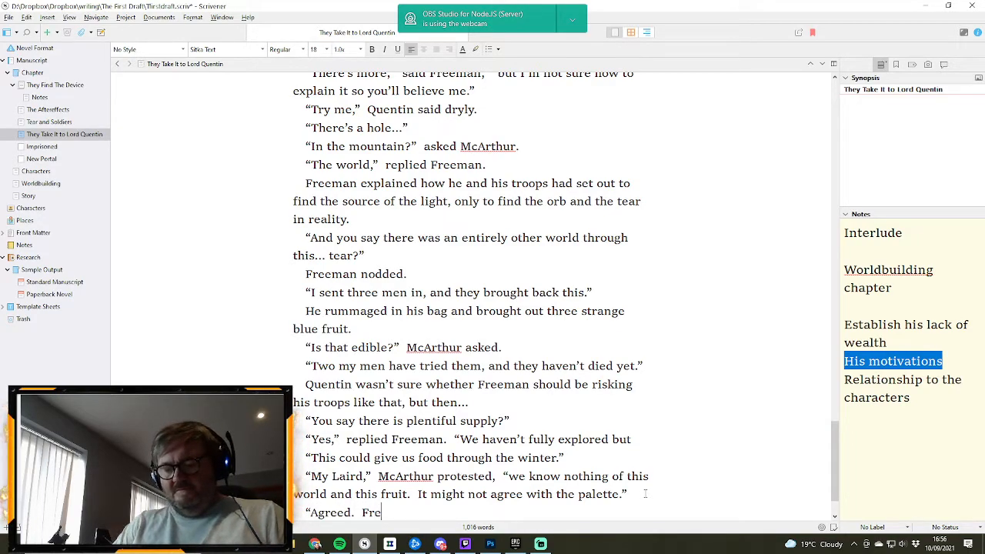
{"action": "type", "text": "eman,"}
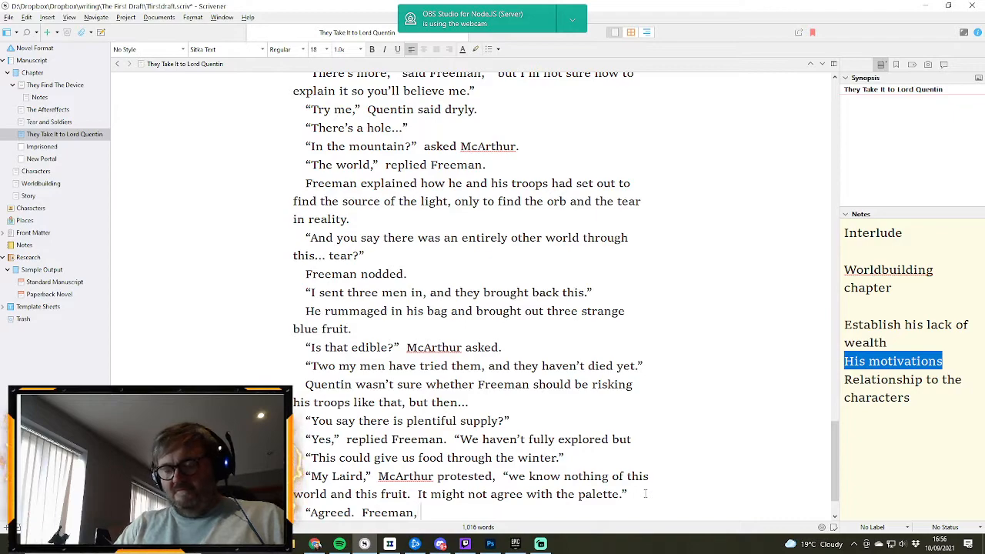
{"action": "type", "text": " bring these"}
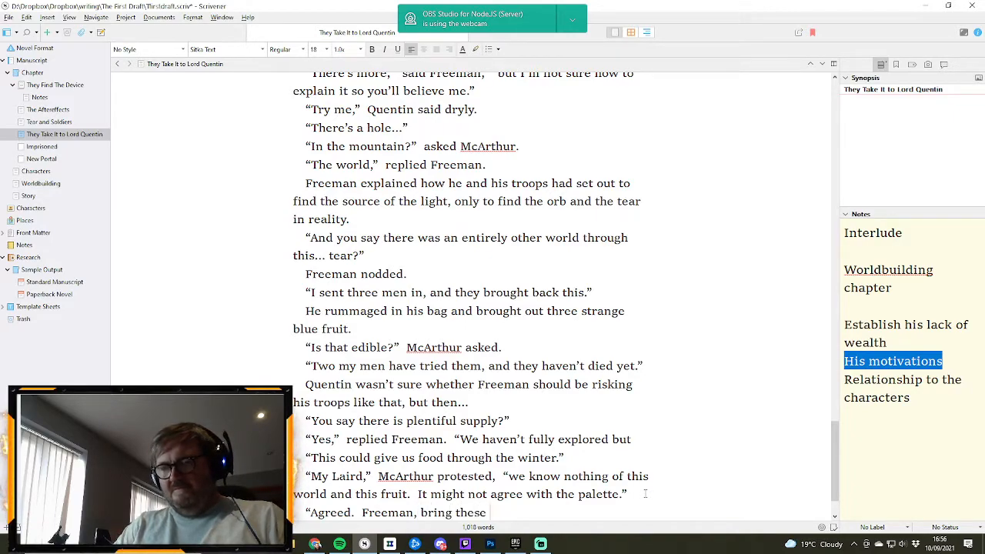
{"action": "type", "text": " men who'"}
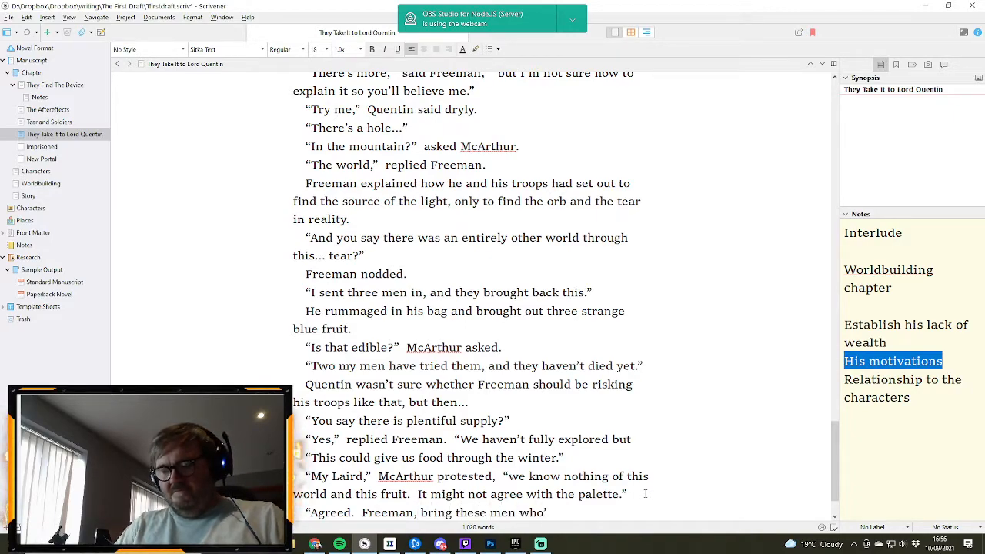
{"action": "type", "text": "ve ingested t"}
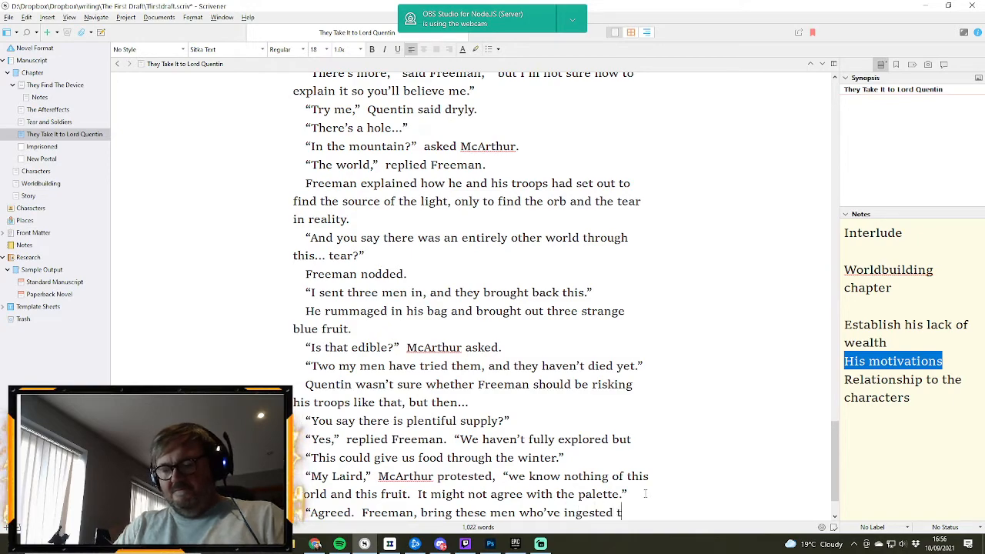
{"action": "type", "text": "hese fruits"}
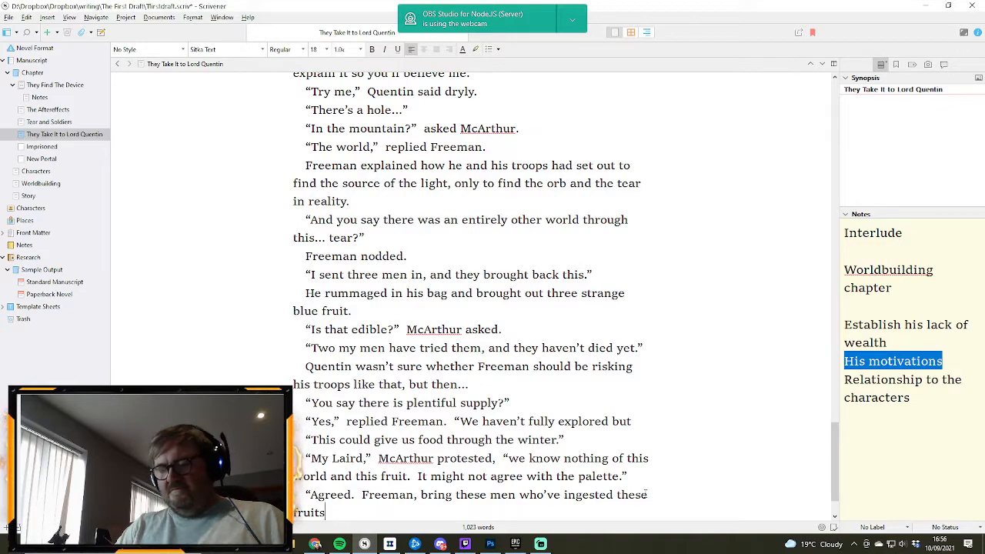
{"action": "type", "text": ".  M"}
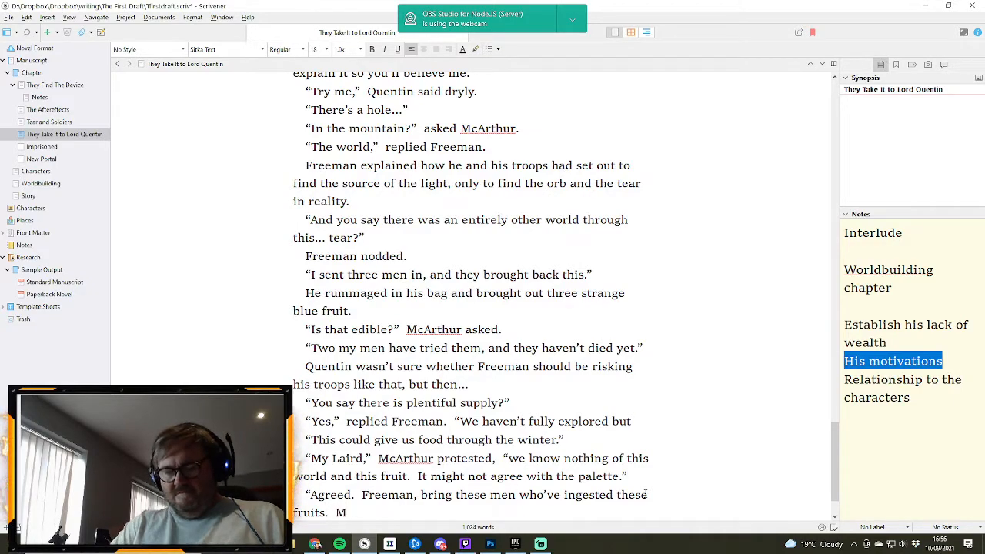
{"action": "type", "text": "cArthur, bring the c"}
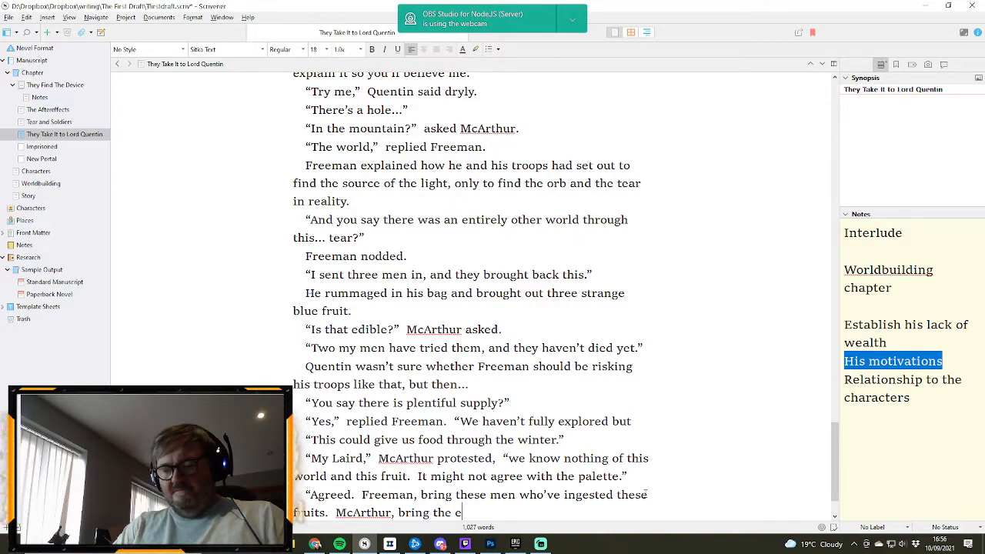
- Complete the order to McArthur with “, bring the estate physcian so he can monitor them.”
{"action": "key", "text": "BackSpace"}
{"action": "type", "text": "estat"}
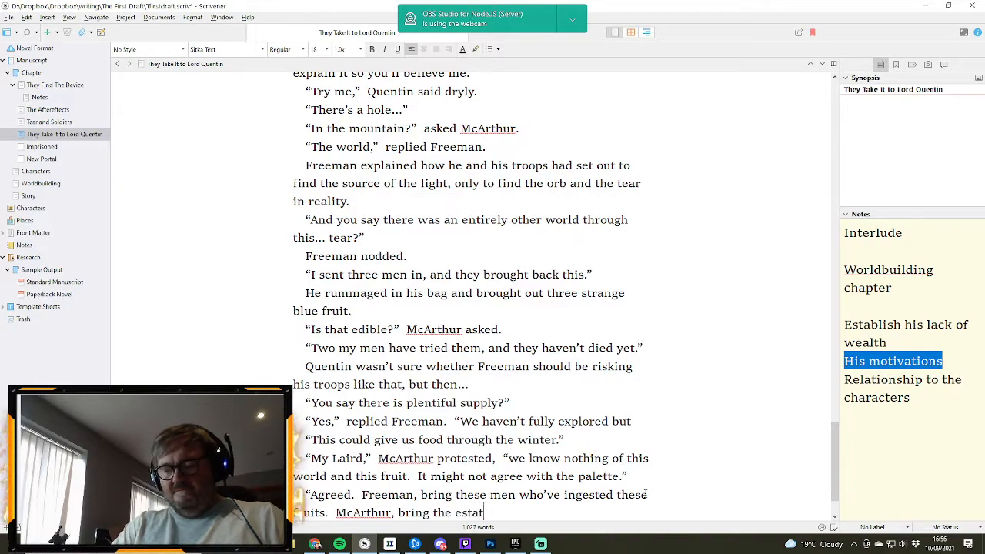
{"action": "type", "text": "e physcian so"}
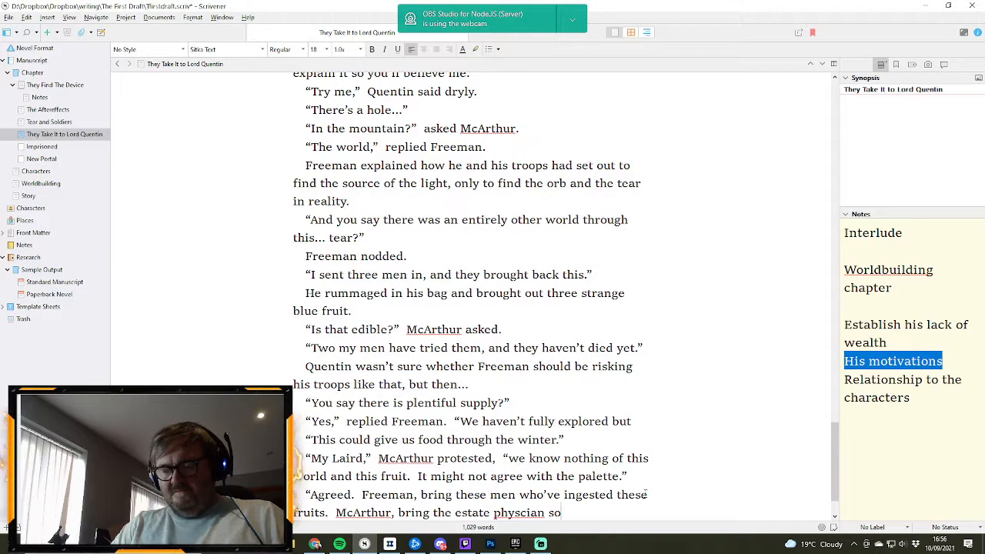
{"action": "type", "text": " he can mo"}
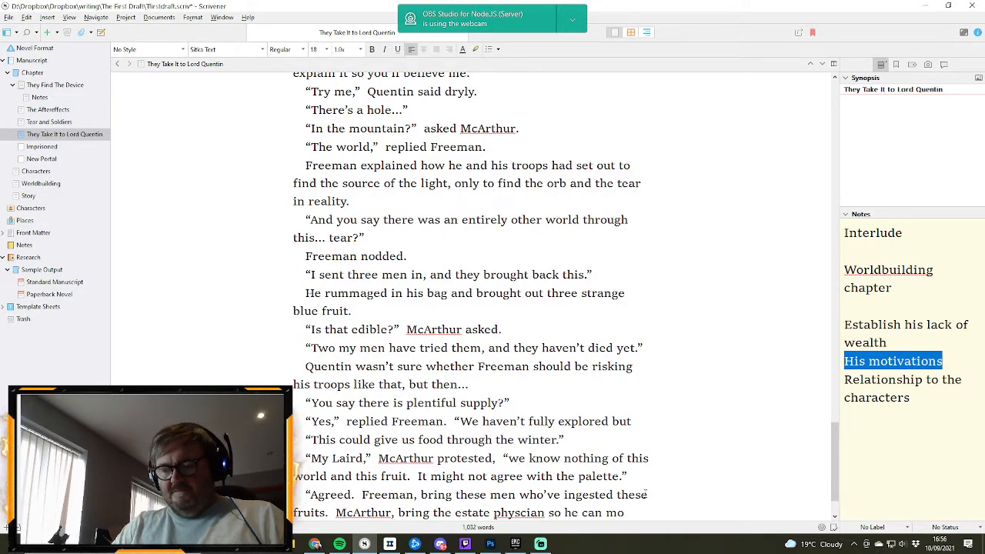
{"action": "type", "text": "nitor them.”"}
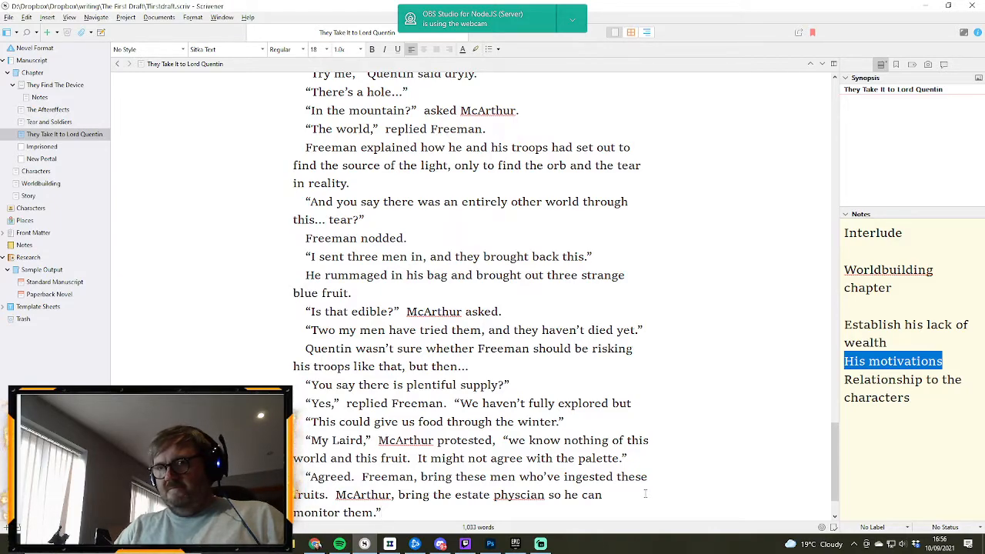
- Correct the misspelled “physcian” in the order to McArthur to “physician”
{"action": "right_click", "coordinate": [516, 490]}
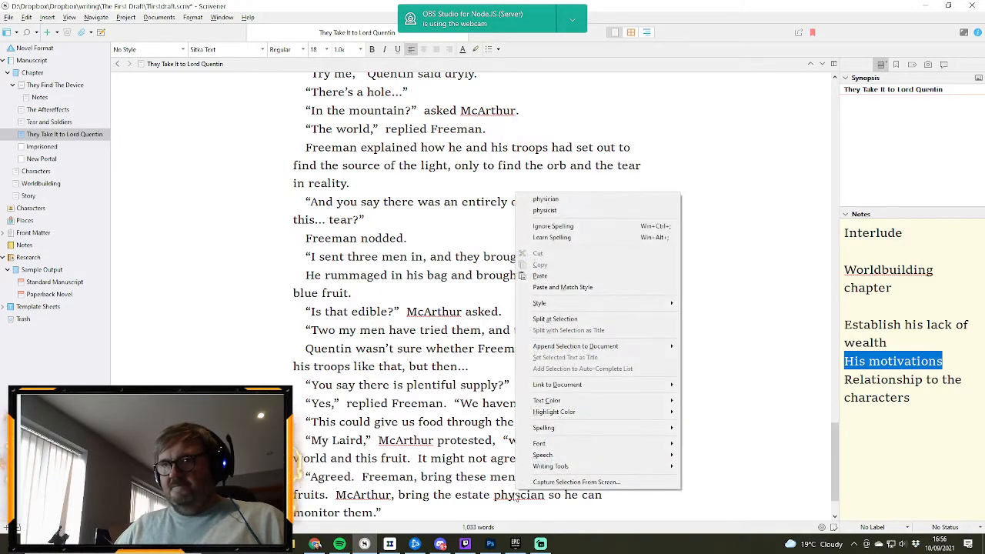
{"action": "right_click", "coordinate": [512, 498]}
{"action": "left_click", "coordinate": [567, 208]}
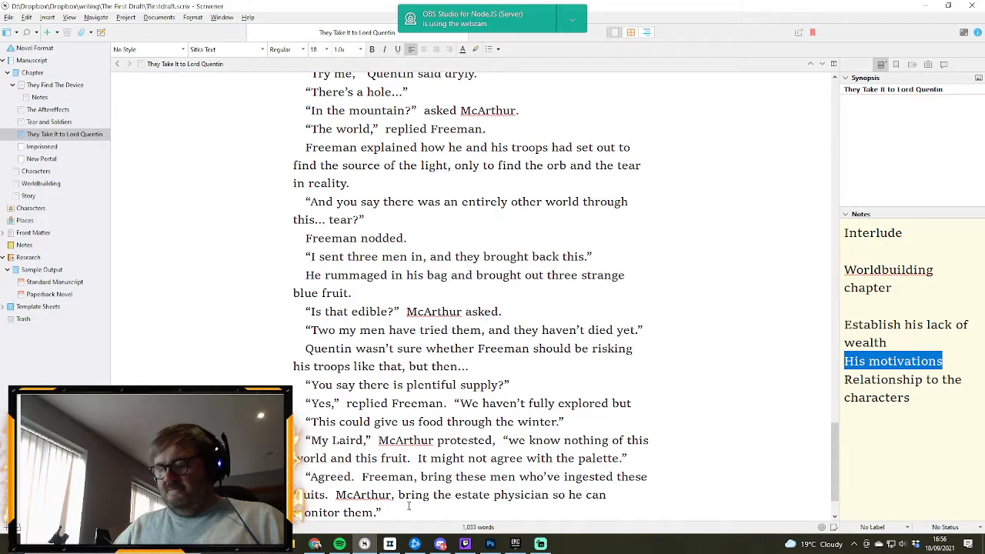
- Start a new paragraph after the “Agreed” speech reading “Laird Quentin sat back in his chair”
{"action": "scroll", "coordinate": [408, 506], "scroll_direction": "down", "scroll_amount": 1}
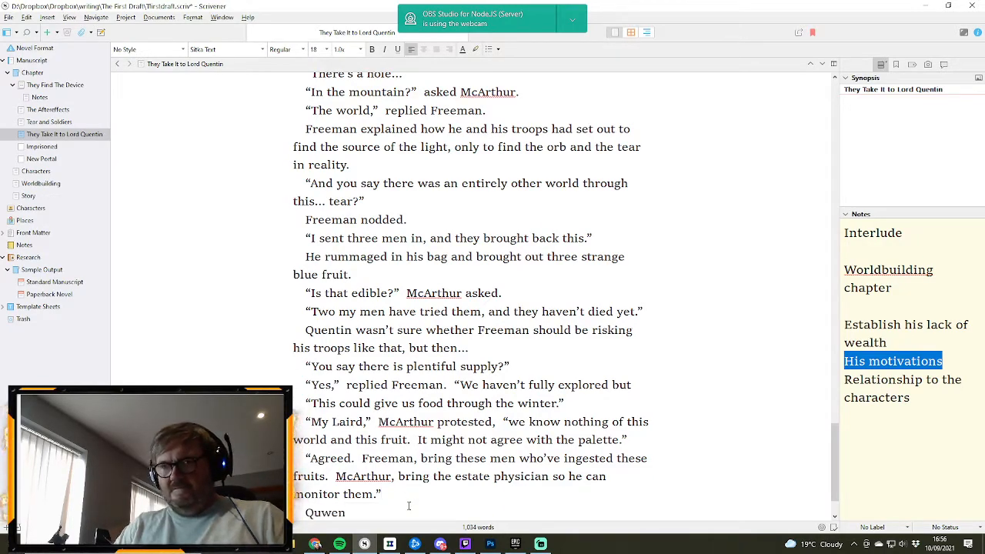
{"action": "type", "text": "tin"}
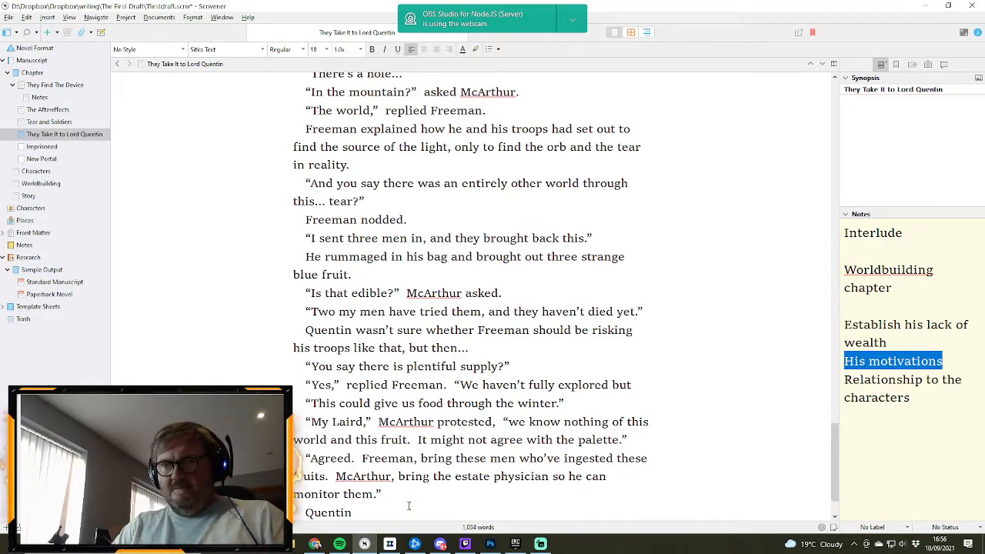
{"action": "key", "text": "BackSpace"}
{"action": "key", "text": "BackSpace"}
{"action": "key", "text": "BackSpace"}
{"action": "key", "text": "BackSpace"}
{"action": "key", "text": "BackSpace"}
{"action": "key", "text": "BackSpace"}
{"action": "key", "text": "BackSpace"}
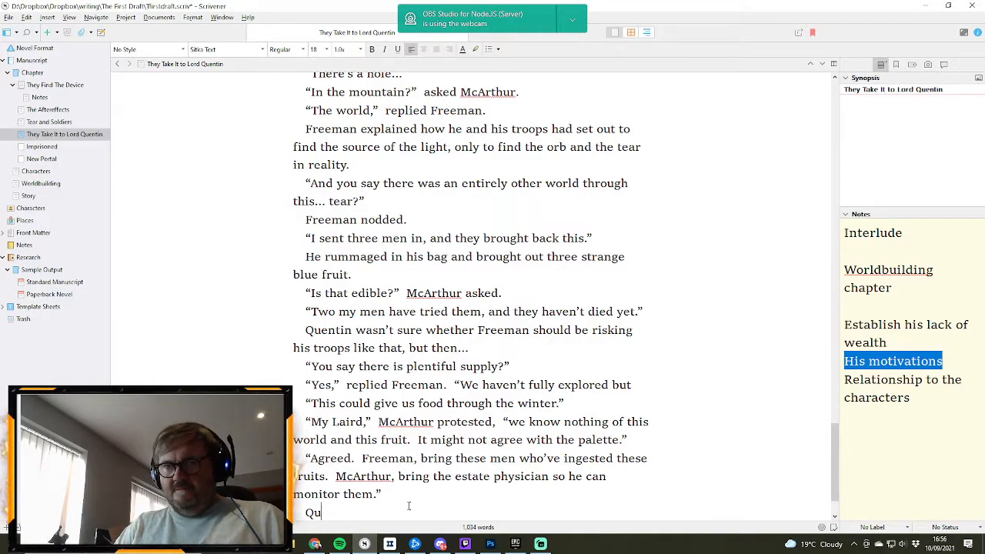
{"action": "type", "text": "Laird"}
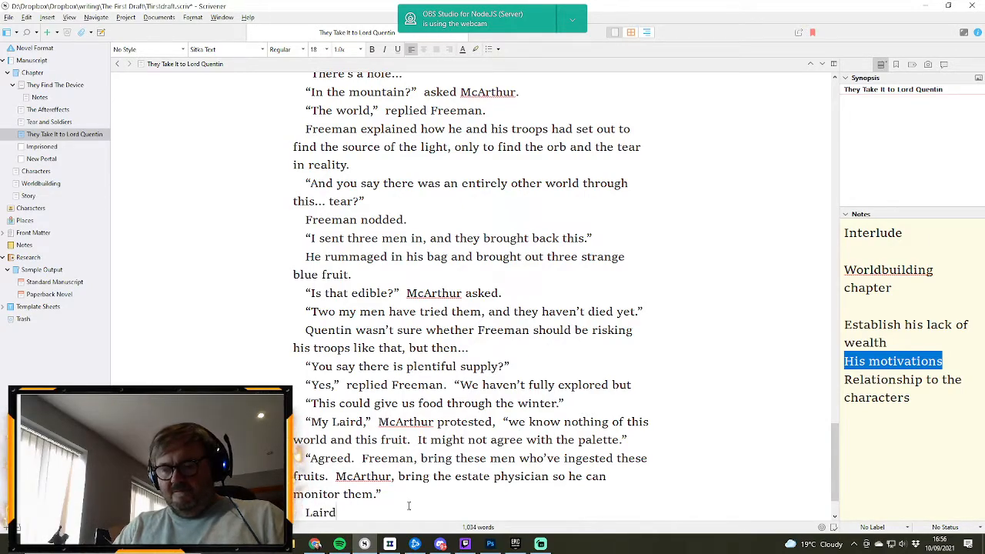
{"action": "type", "text": " Quentin s"}
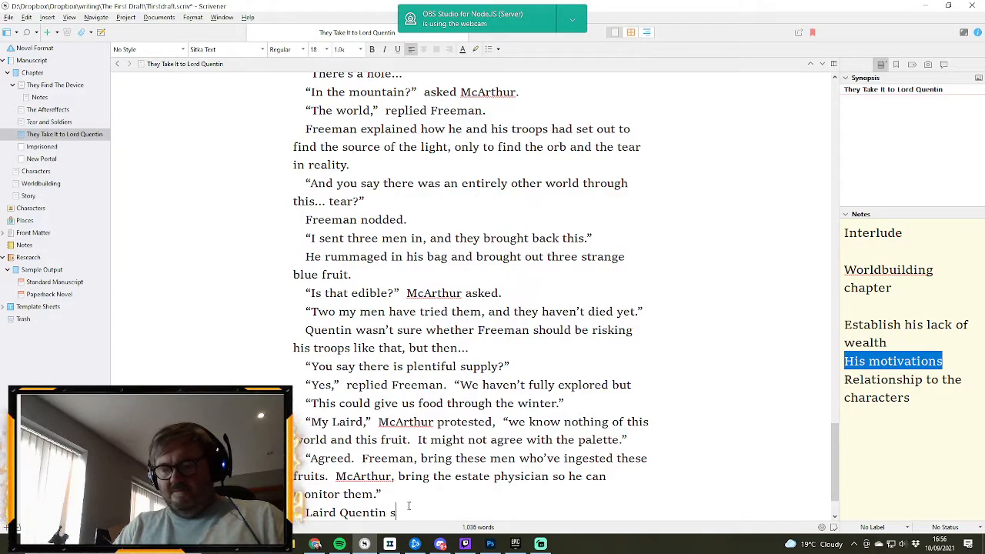
{"action": "type", "text": "at back i"}
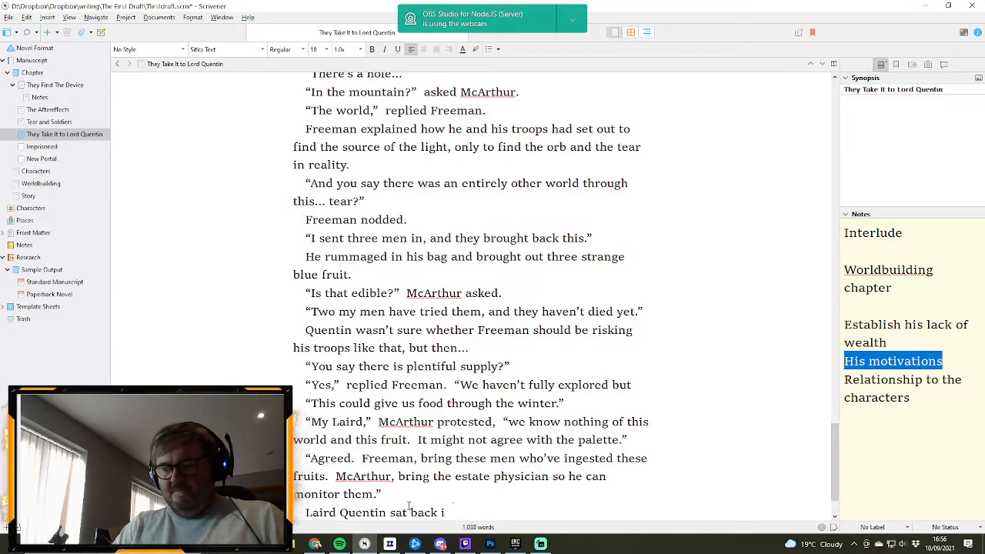
{"action": "type", "text": "n his chair"}
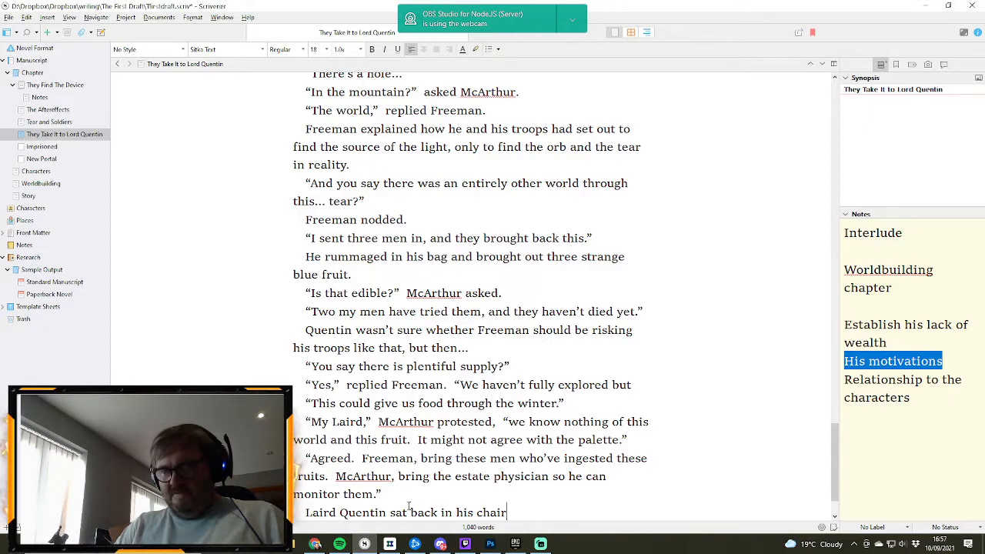
{"action": "type", "text": ".  He"}
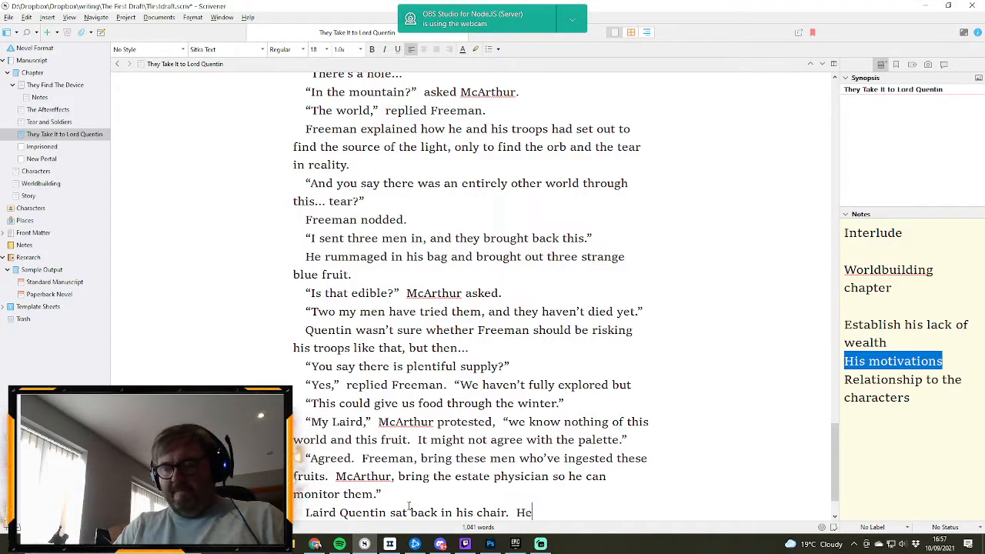
{"action": "type", "text": " wasn;t"}
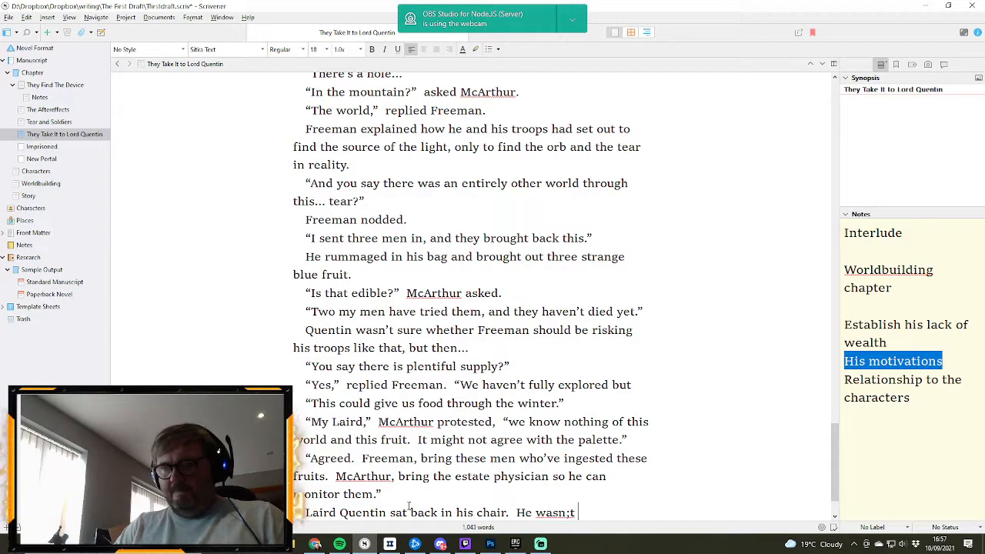
- End the sentence about Laird Quentin's chair with a full stop and begin the next one with “He wasn#t sure”
{"action": "key", "text": "BackSpace"}
{"action": "key", "text": "BackSpace"}
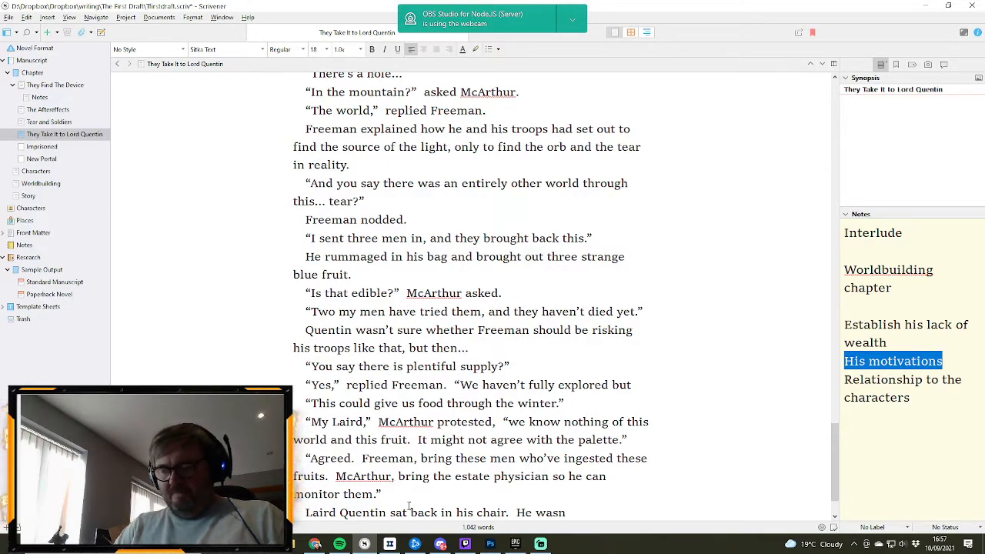
{"action": "type", "text": "#t sur"}
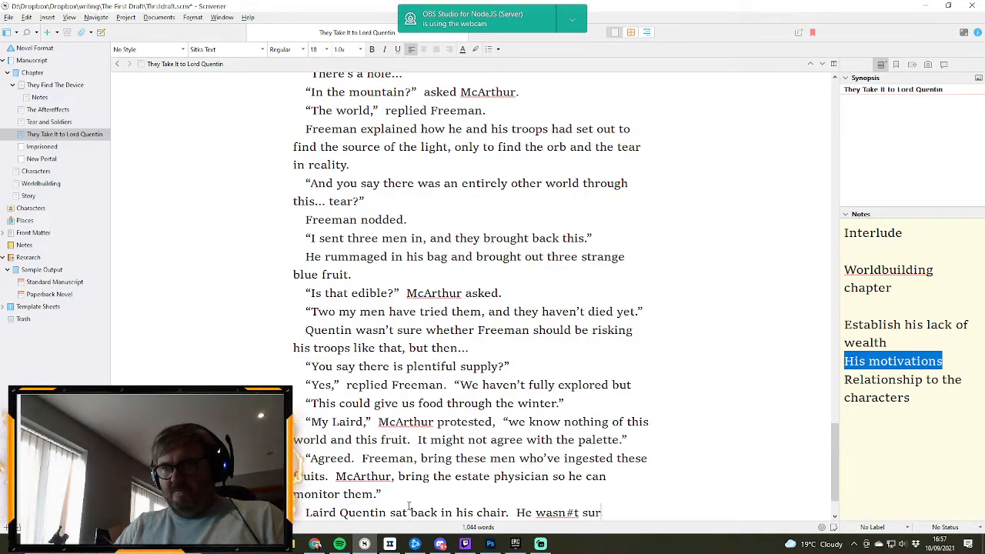
{"action": "key", "text": "BackSpace"}
{"action": "key", "text": "BackSpace"}
{"action": "key", "text": "BackSpace"}
{"action": "key", "text": "BackSpace"}
{"action": "key", "text": "BackSpace"}
{"action": "key", "text": "BackSpace"}
{"action": "type", "text": "#"}
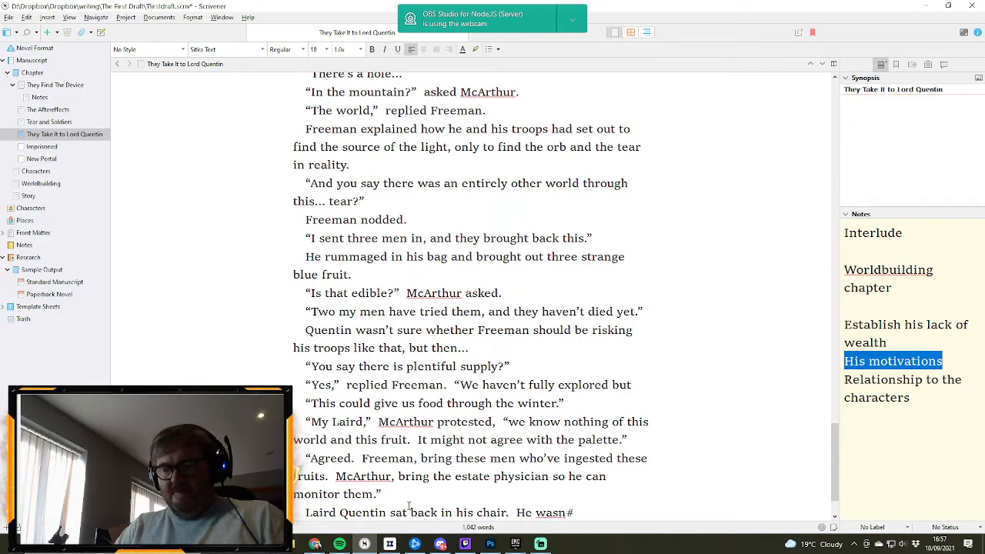
{"action": "type", "text": "t sure what"}
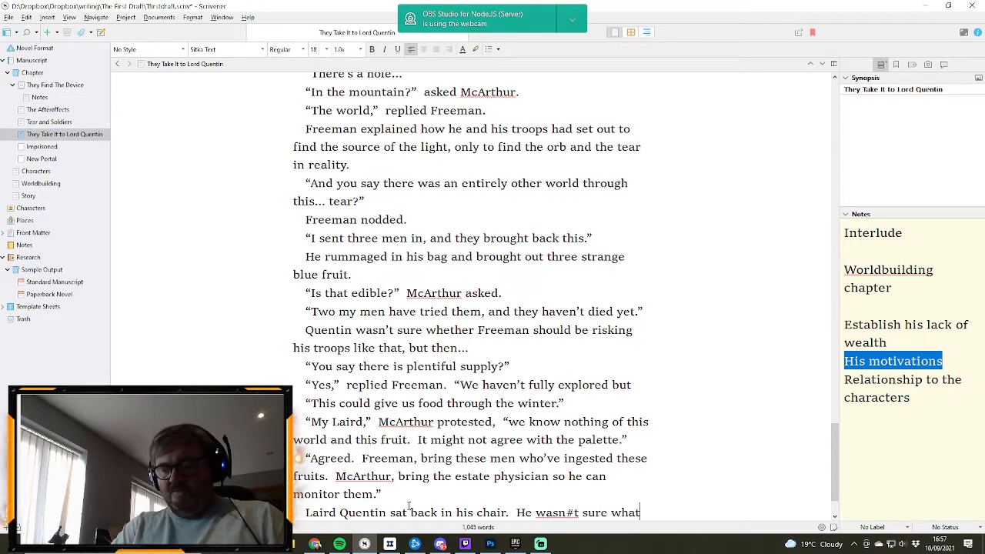
{"action": "type", "text": " h"}
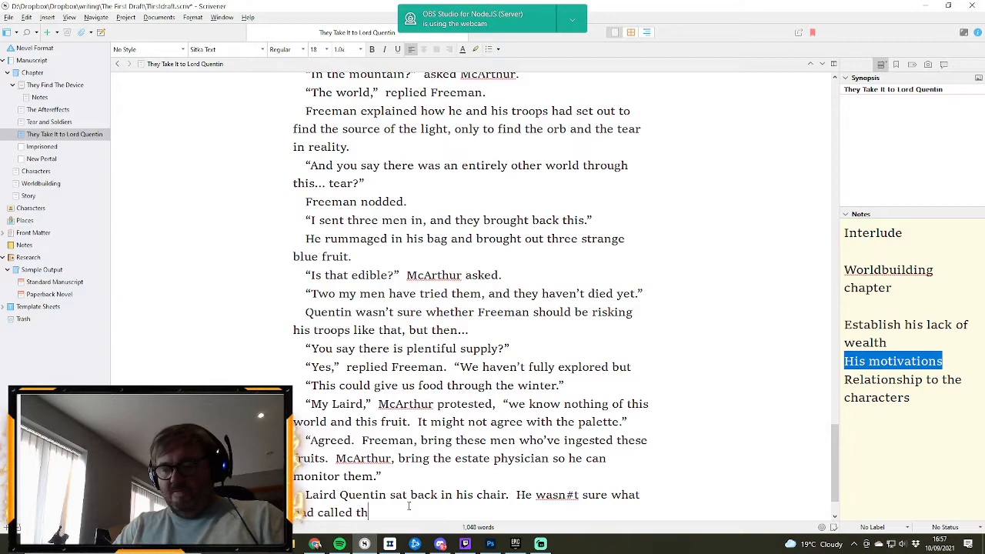
{"action": "type", "text": "ad called this tear that "}
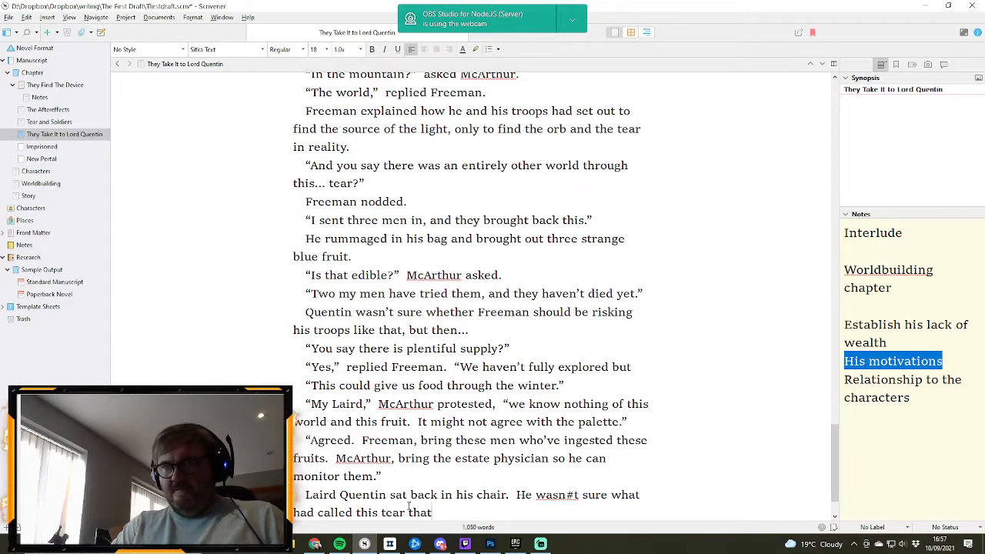
{"action": "type", "text": "Freema"}
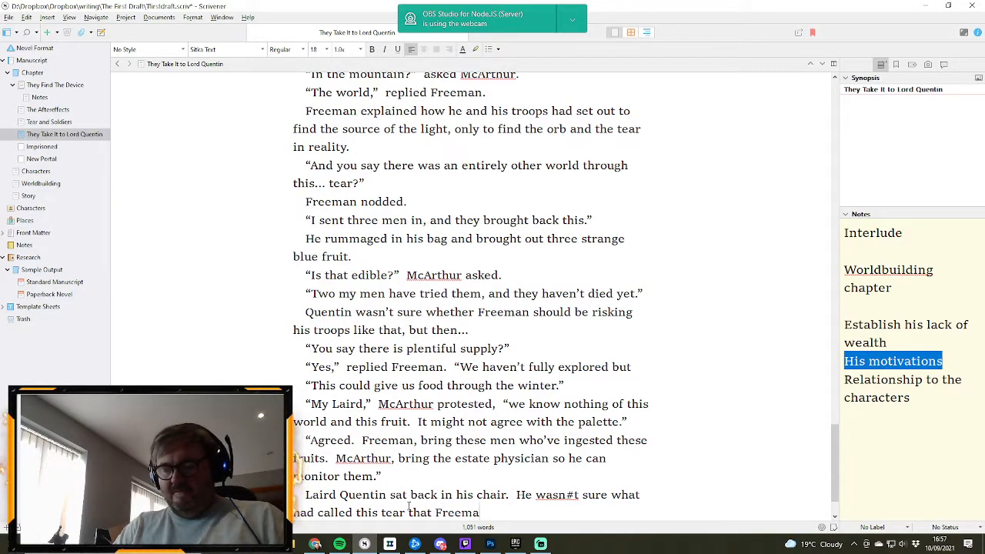
{"action": "type", "text": "n had r"}
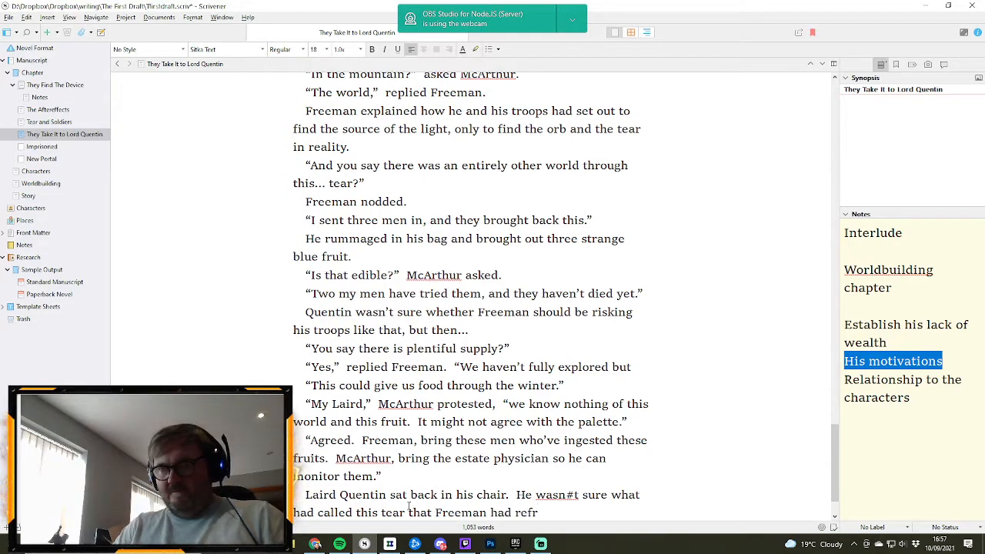
{"action": "type", "text": "eferred"}
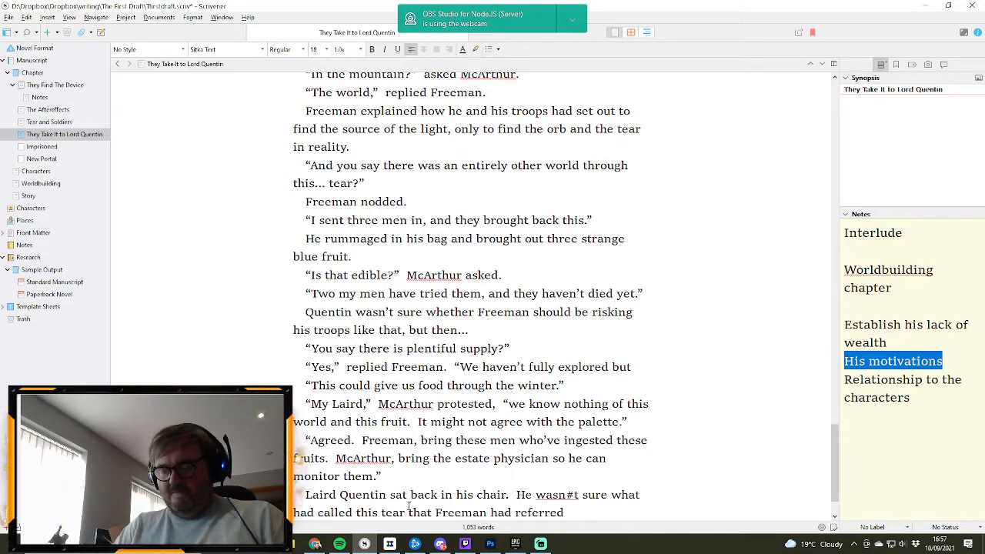
{"action": "type", "text": " to."}
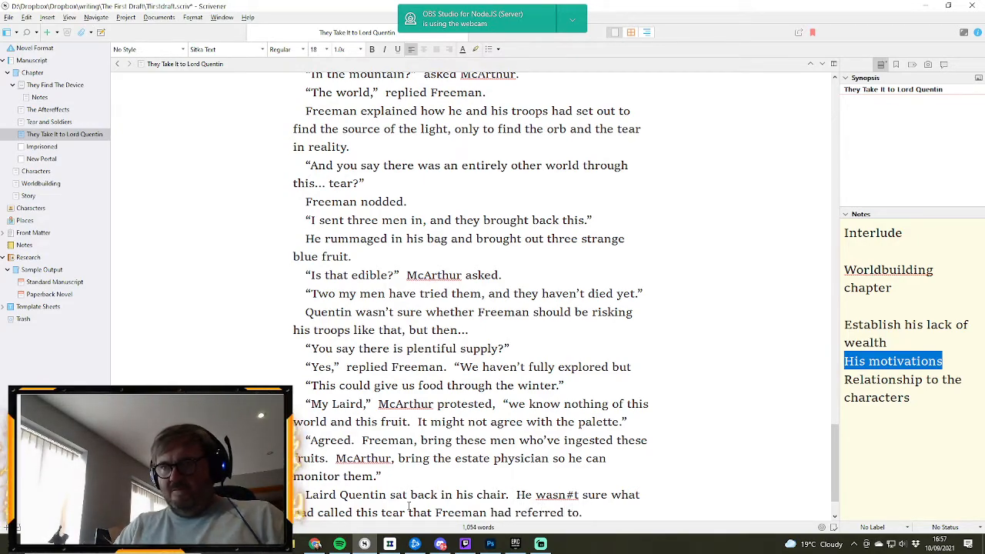
{"action": "type", "text": "  Did this o"}
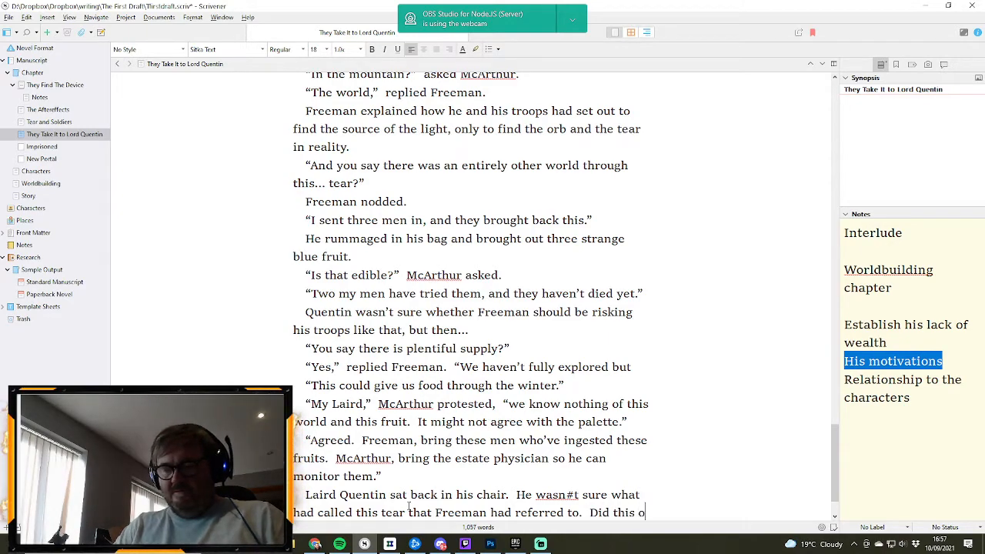
{"action": "type", "text": "rb create"}
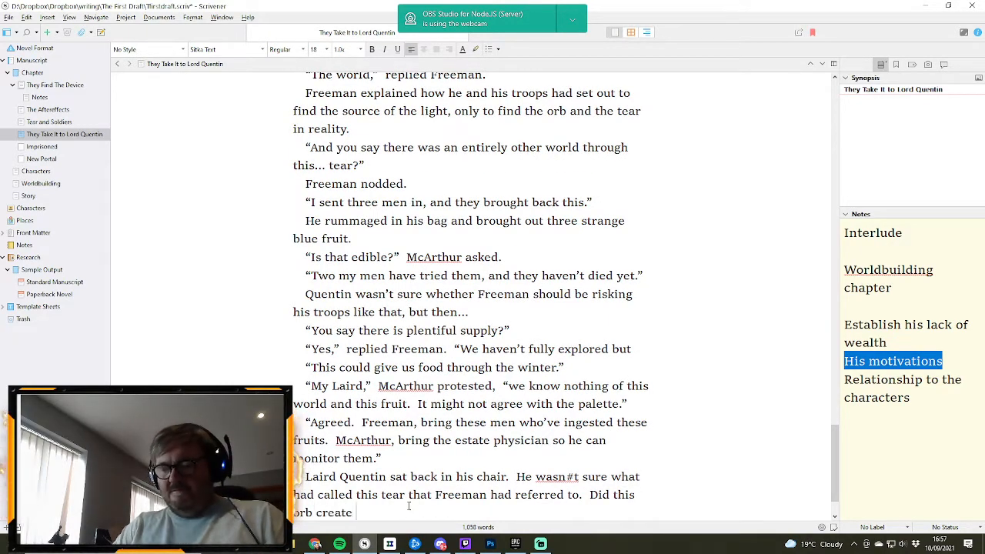
{"action": "type", "text": " it,"}
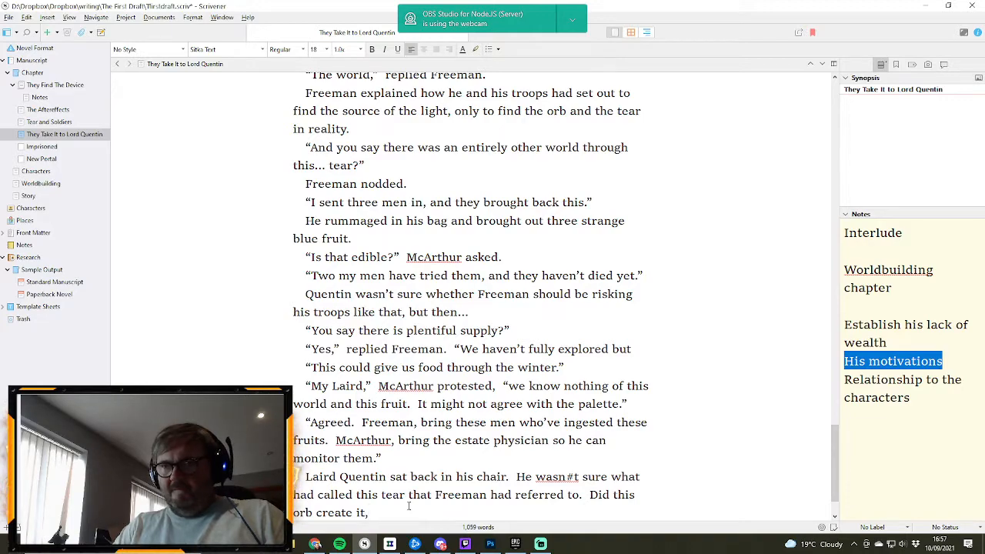
{"action": "type", "text": " or "}
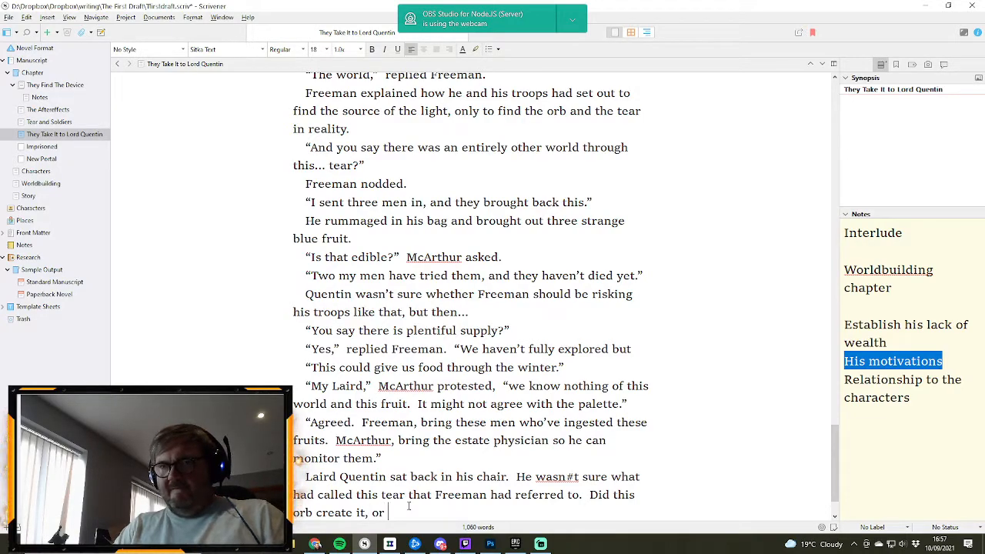
{"action": "type", "text": "did"}
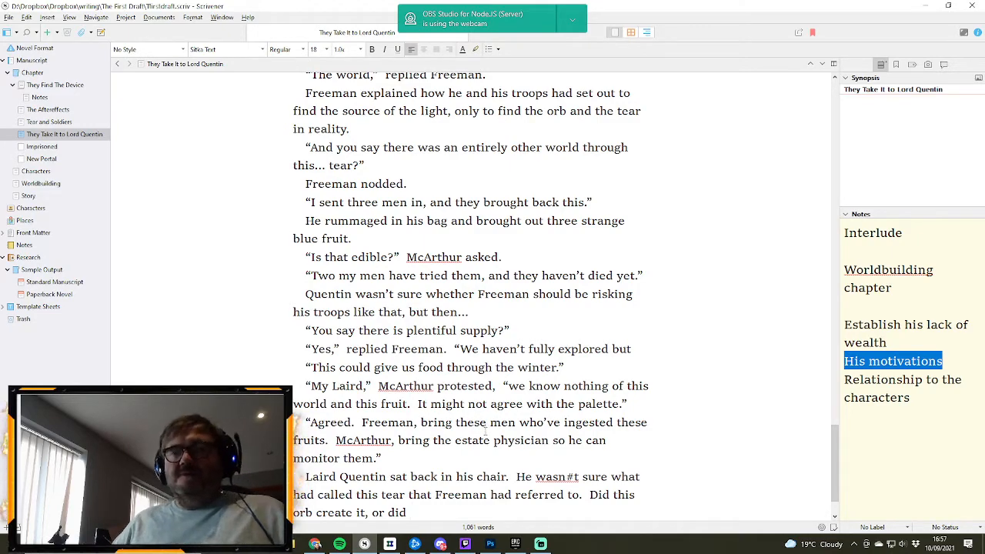
- Correct the mistyped “wasn#t” in the Laird Quentin paragraph to “wasn’t”
{"action": "left_click", "coordinate": [574, 476]}
{"action": "key", "text": "BackSpace"}
{"action": "type", "text": "'"}
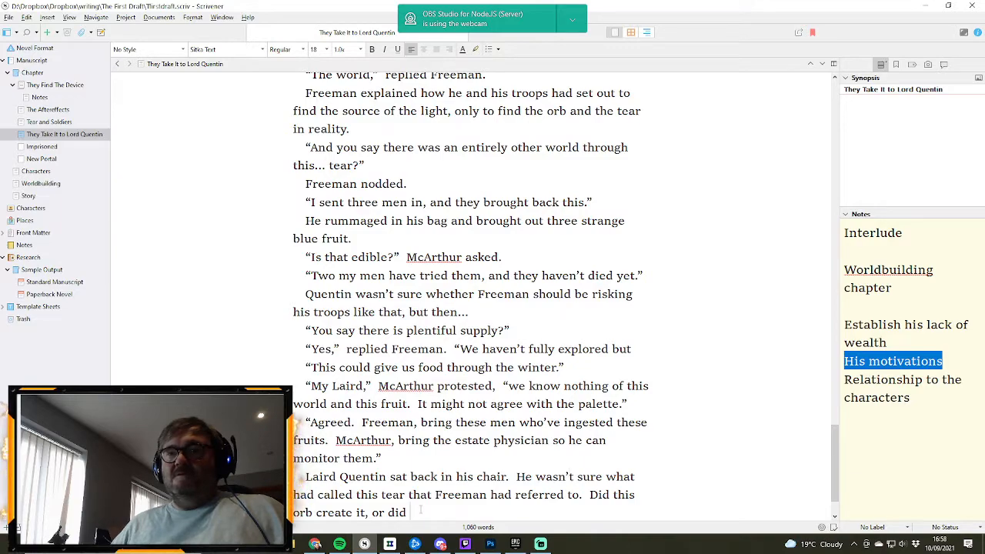
- Complete the question about the orb with “it fall from it?”
{"action": "type", "text": "it f"}
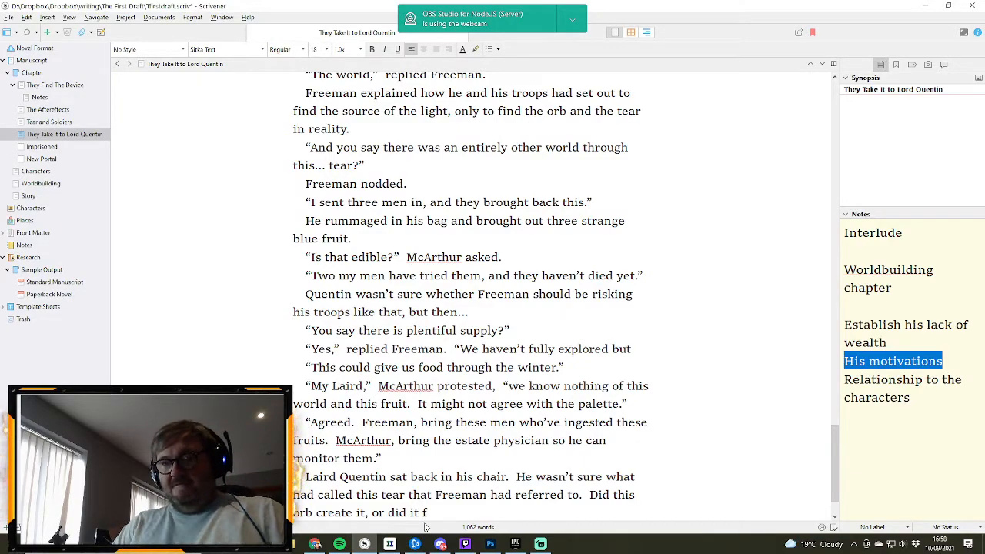
{"action": "type", "text": "all from it."}
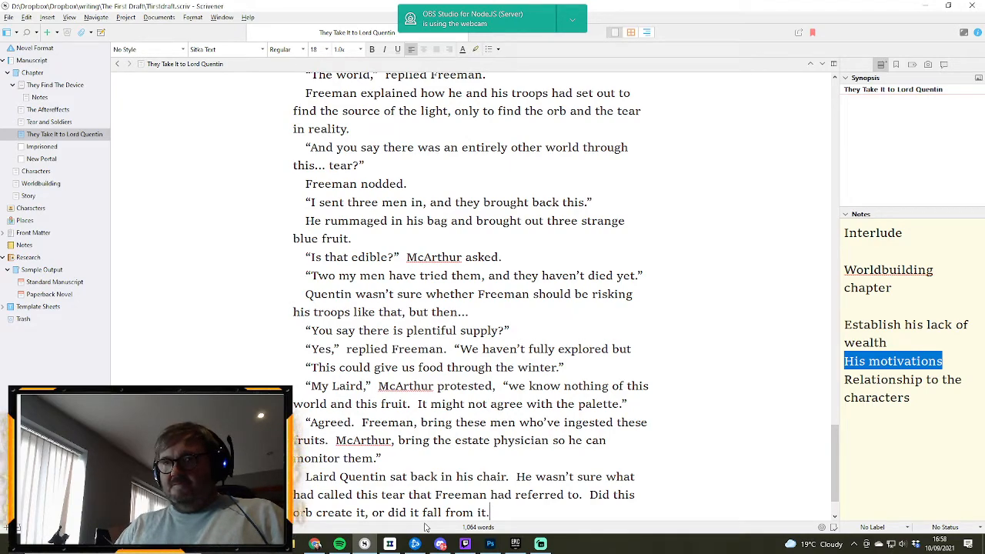
{"action": "key", "text": "BackSpace"}
{"action": "type", "text": "? "}
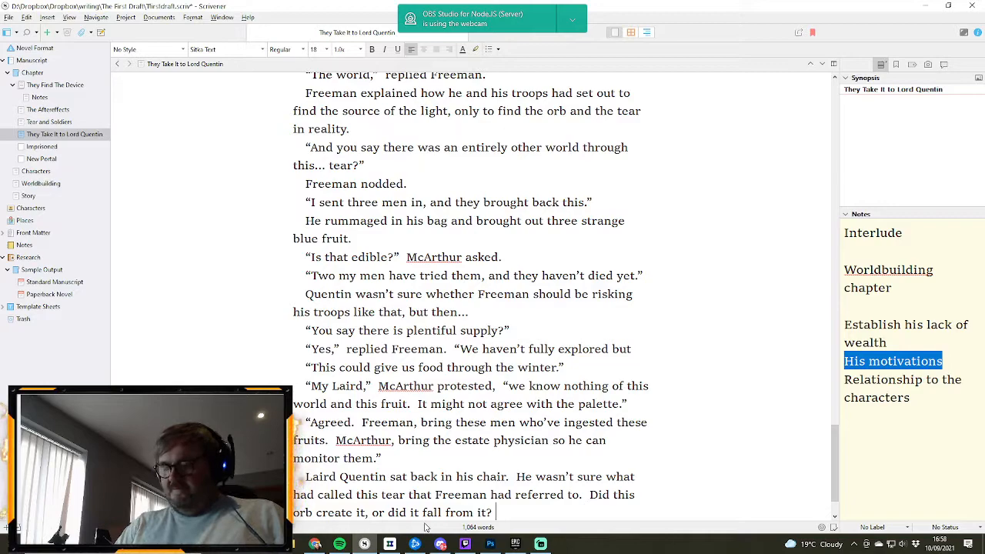
{"action": "type", "text": " Whichever"}
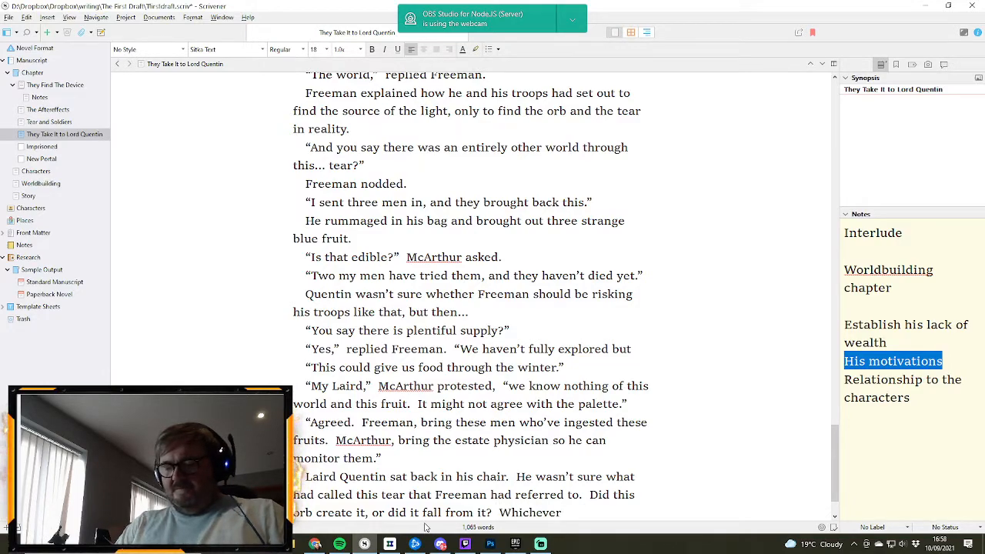
{"action": "type", "text": ", he'd be "}
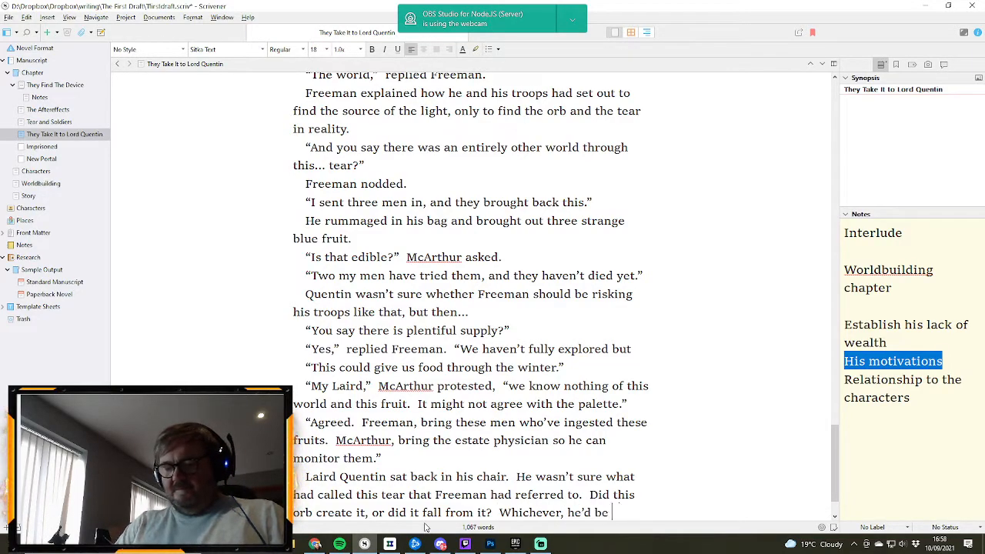
{"action": "type", "text": "a fool to"}
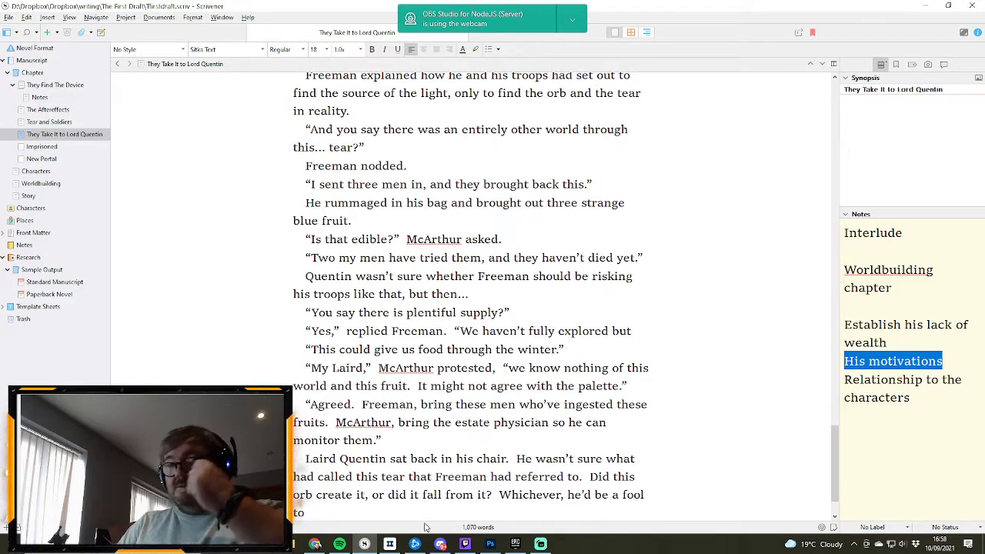
- Add the sentence “Whichever, he’d be a fool to not take advantage of this situation.” after the question about the orb
{"action": "type", "text": "no"}
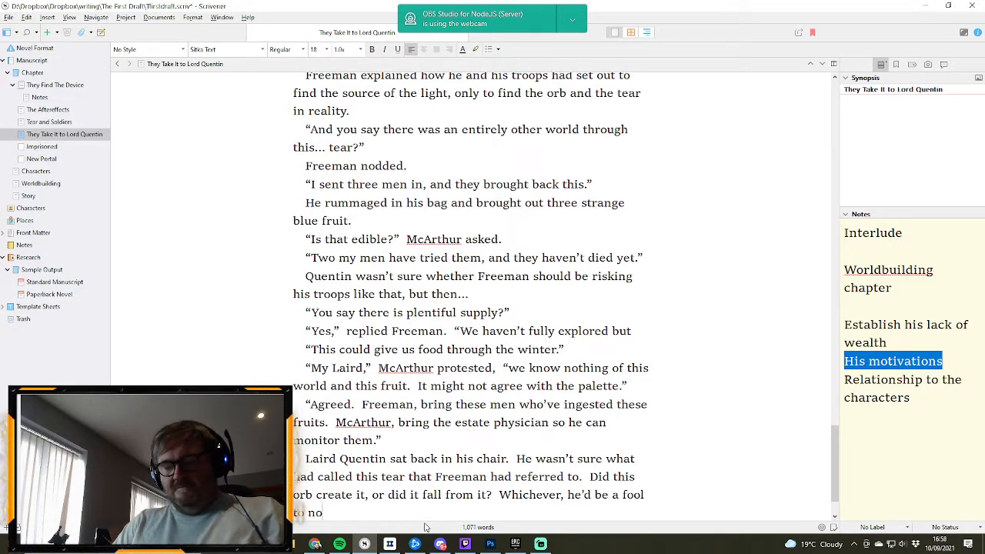
{"action": "type", "text": "t take ad"}
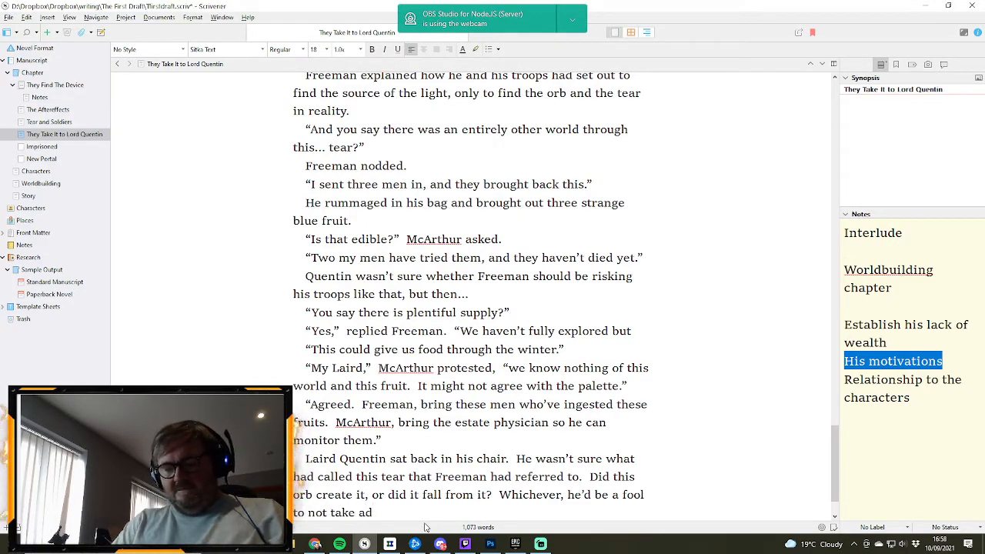
{"action": "type", "text": "vantage of this"}
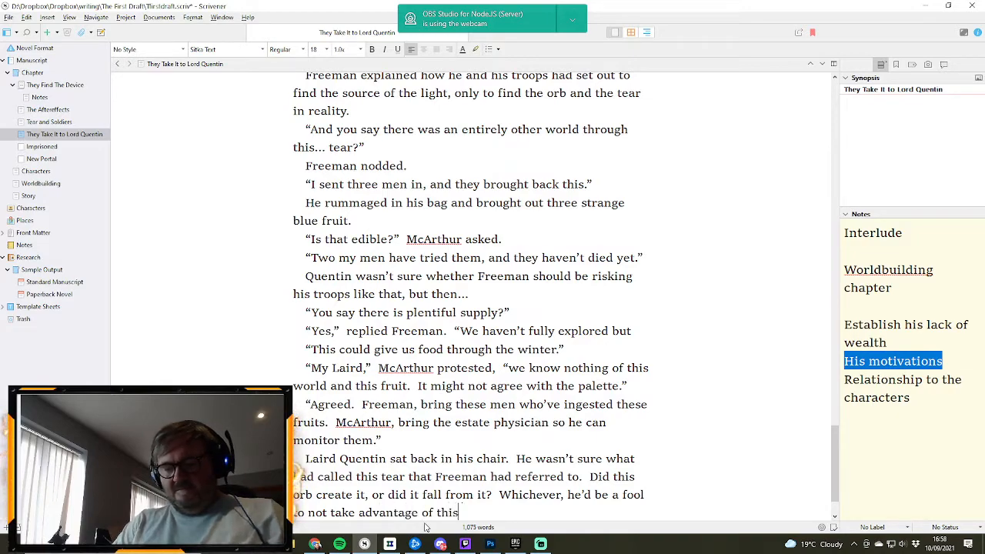
{"action": "type", "text": " situation."}
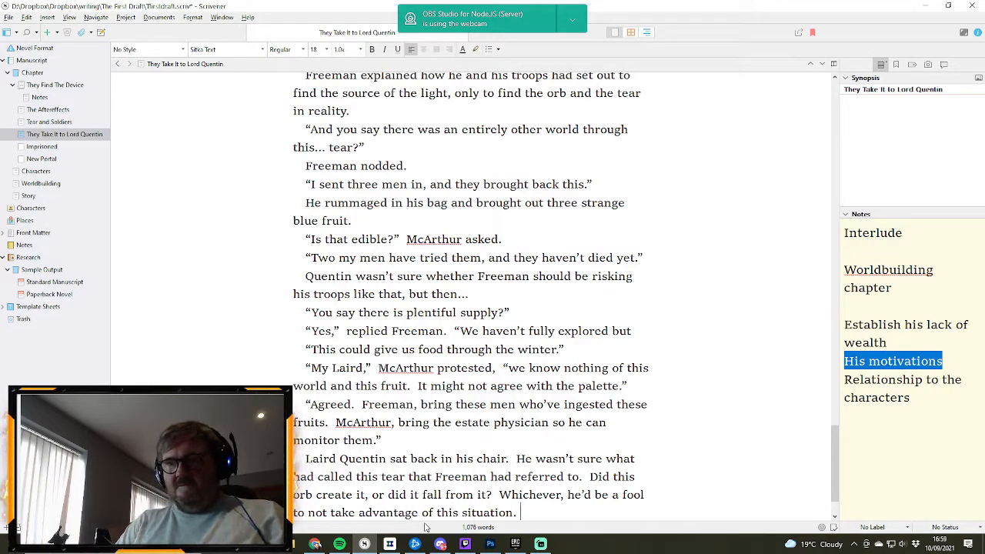
{"action": "type", "text": "  If the fr"}
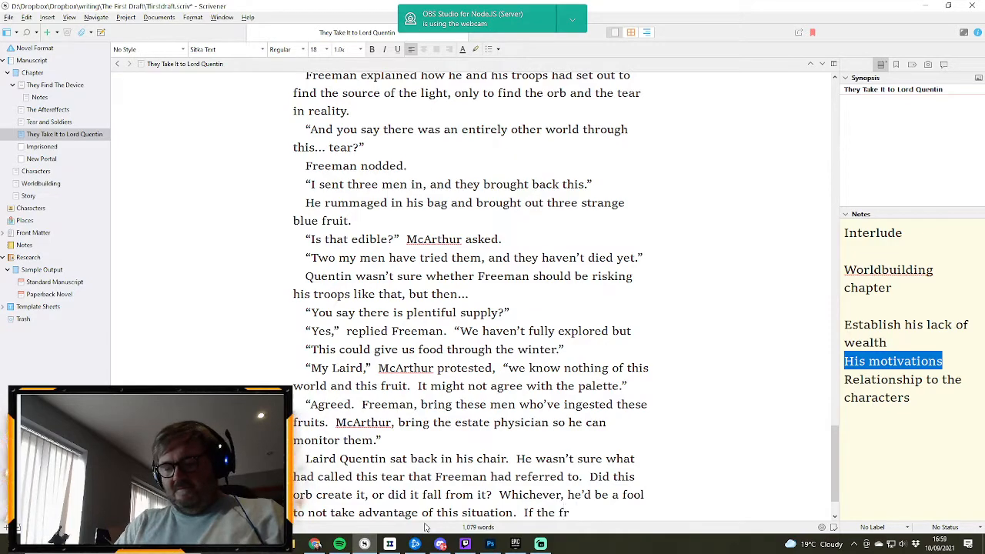
{"action": "type", "text": "uit was abound"}
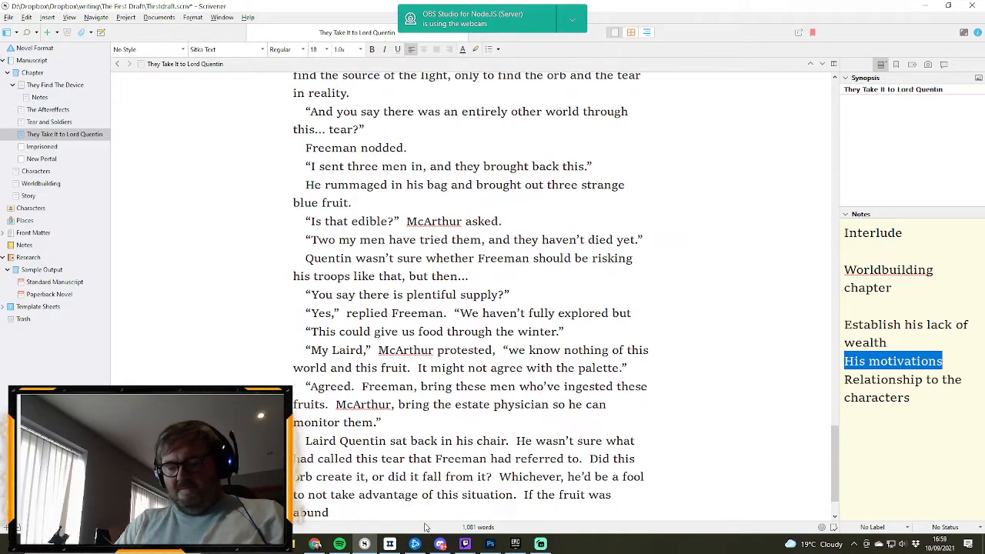
{"action": "type", "text": "nt as they"}
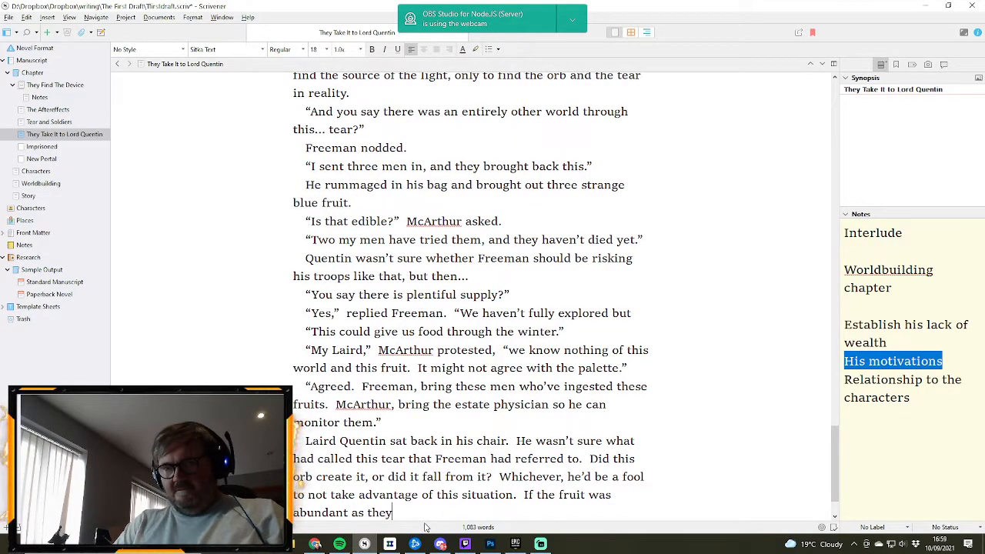
{"action": "type", "text": " said,"}
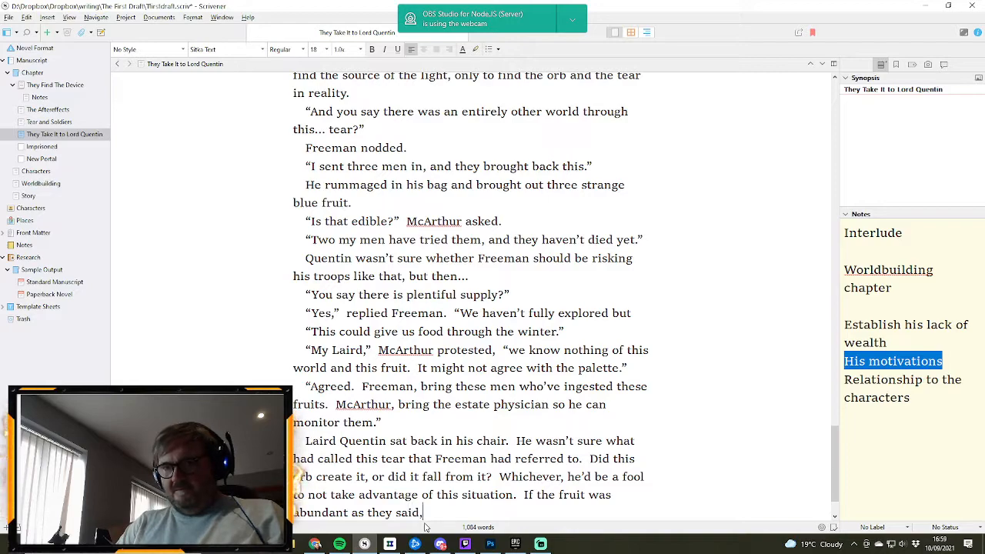
{"action": "type", "text": " and there were"}
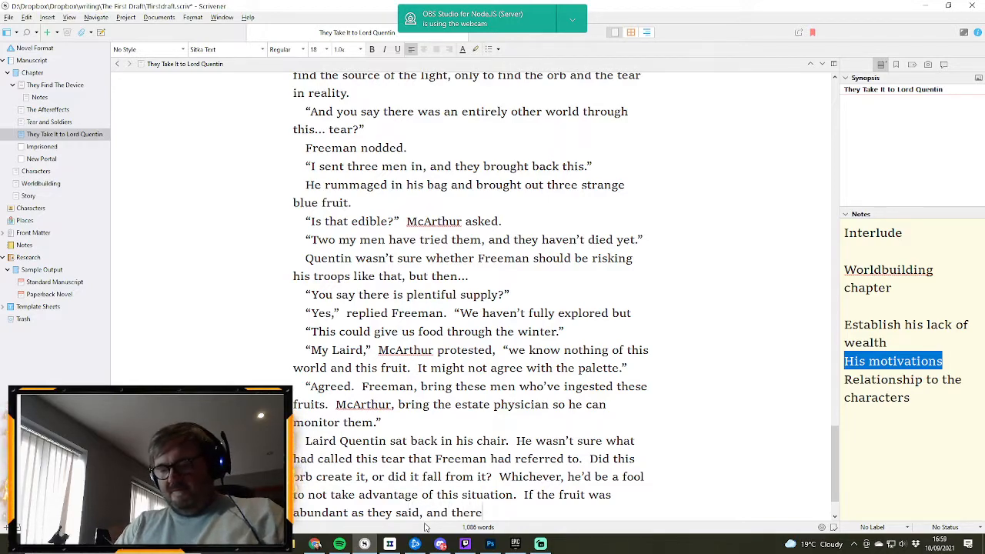
- Continue the sentence about the fruit with “there were no complications with eating it, then it could”
{"action": "key", "text": "BackSpace"}
{"action": "key", "text": "BackSpace"}
{"action": "key", "text": "BackSpace"}
{"action": "type", "text": "ere no"}
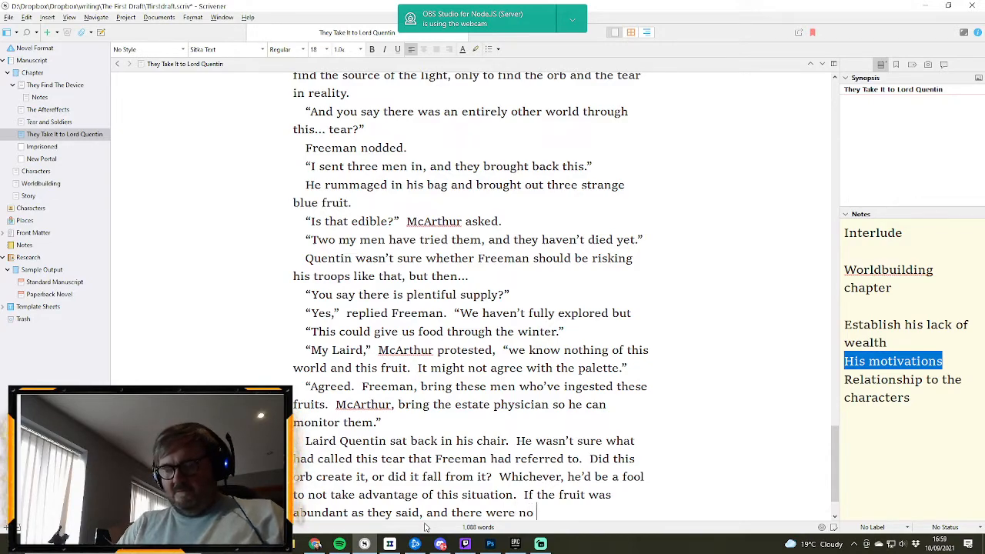
{"action": "type", "text": " complications"}
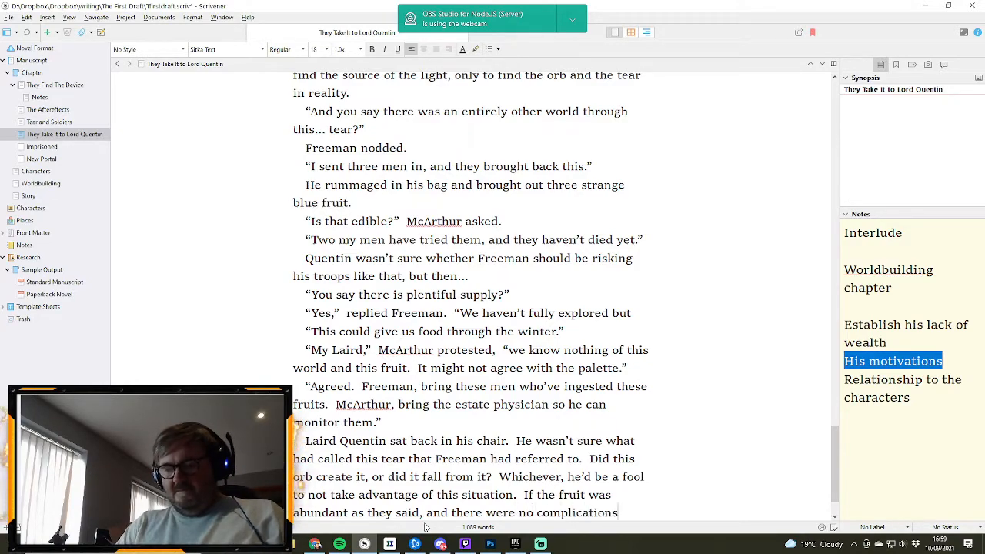
{"action": "type", "text": " with e"}
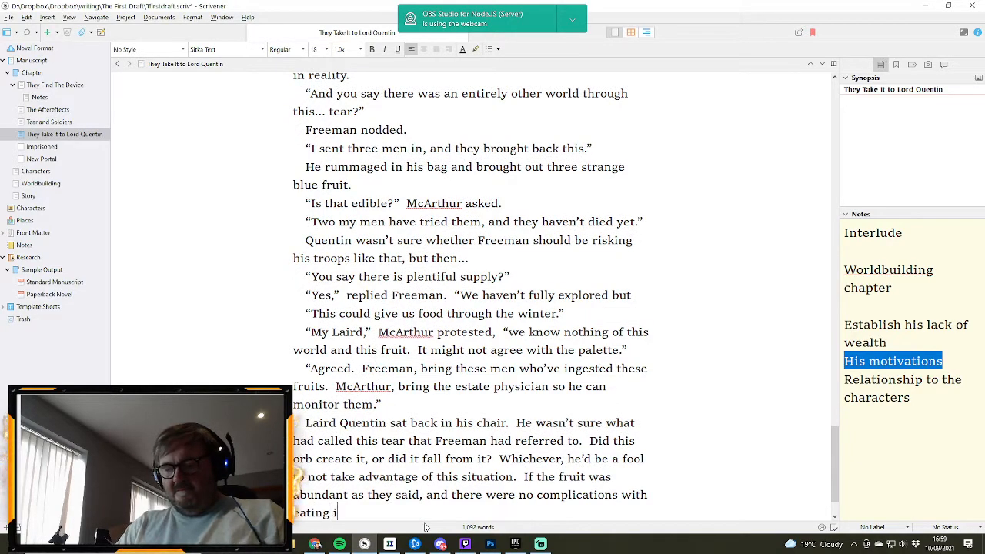
{"action": "type", "text": "ating it, then it c"}
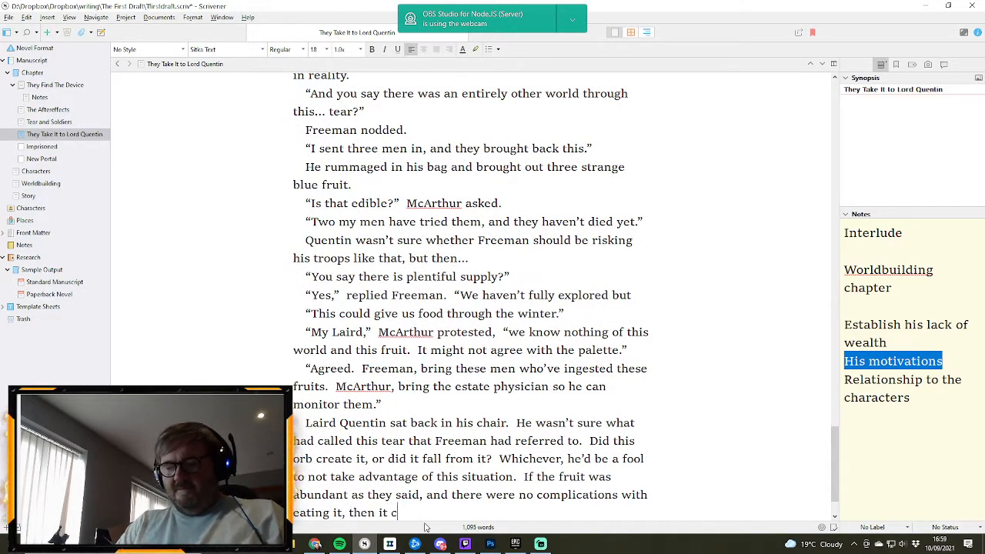
{"action": "type", "text": "ould not o"}
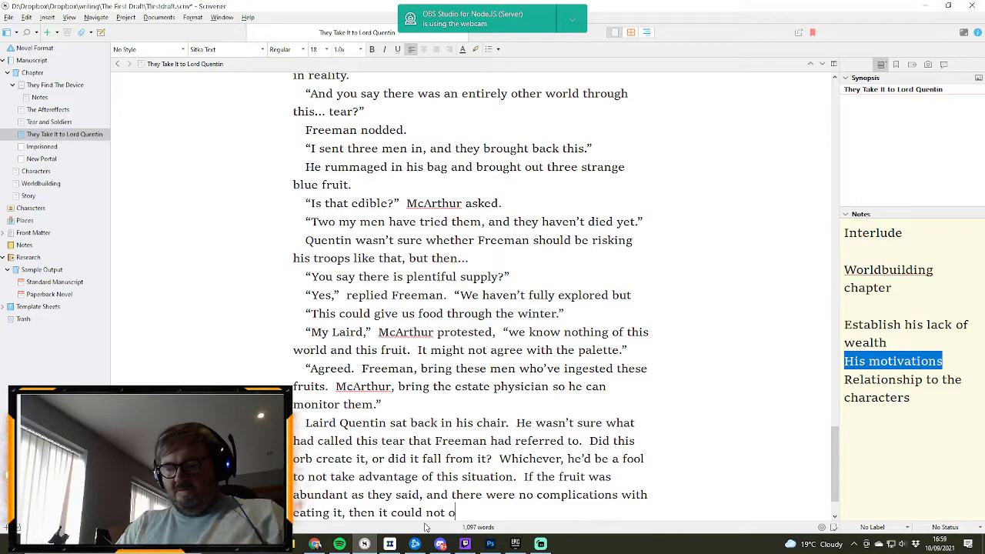
{"action": "type", "text": "nly feed the"}
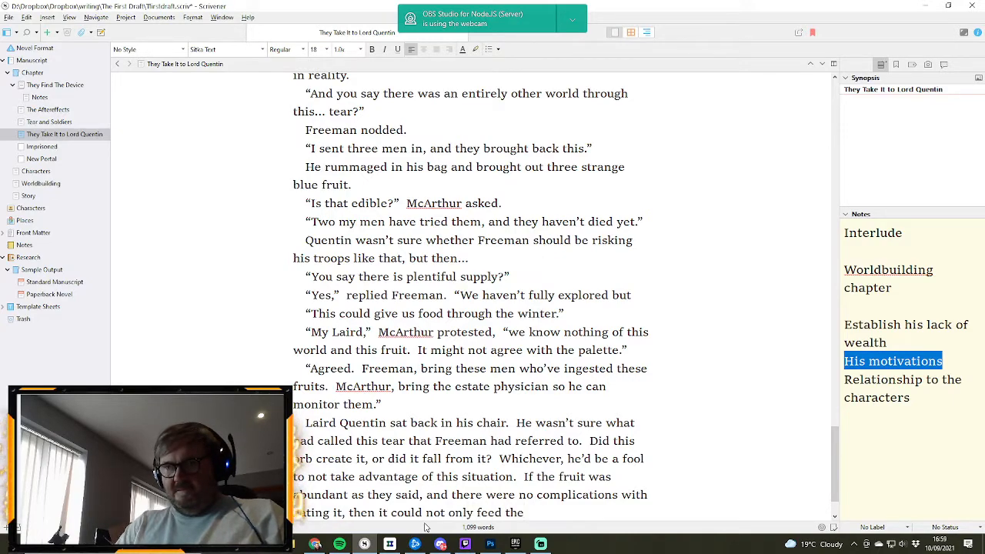
- Extend the sentence after “then it could” with “not only feed the entire estate through the difficult winter,”
{"action": "key", "text": "BackSpace"}
{"action": "type", "text": "e "}
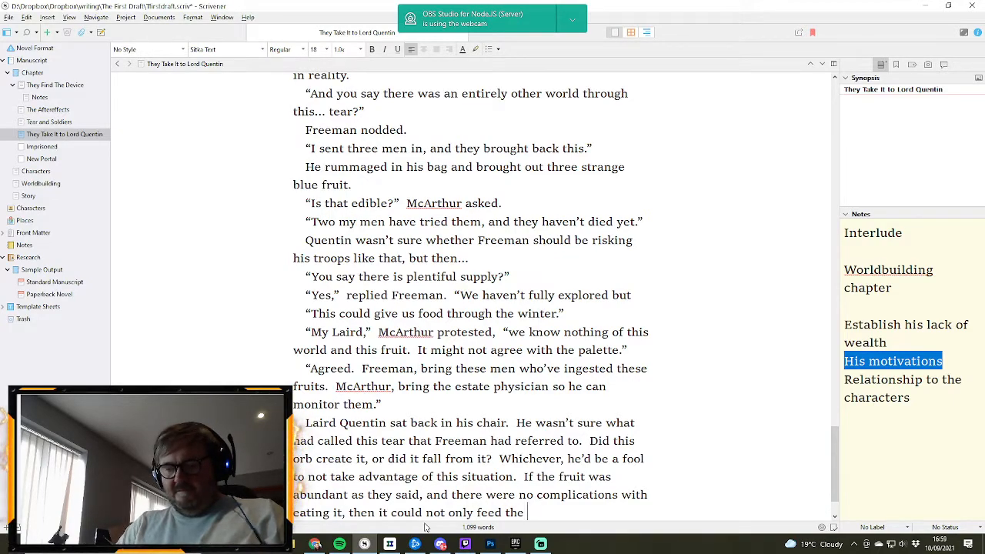
{"action": "type", "text": "entire estate t"}
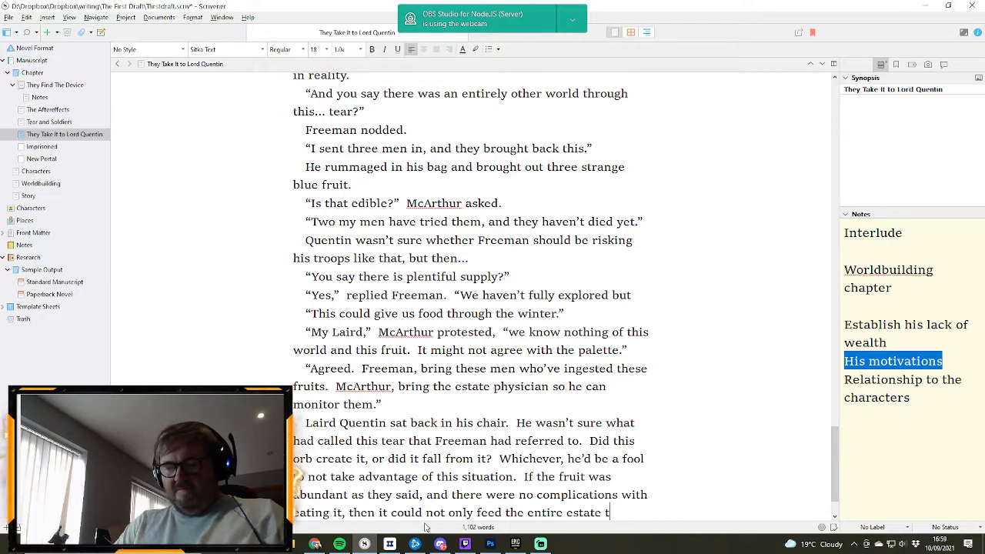
{"action": "type", "text": "hrough the diff"}
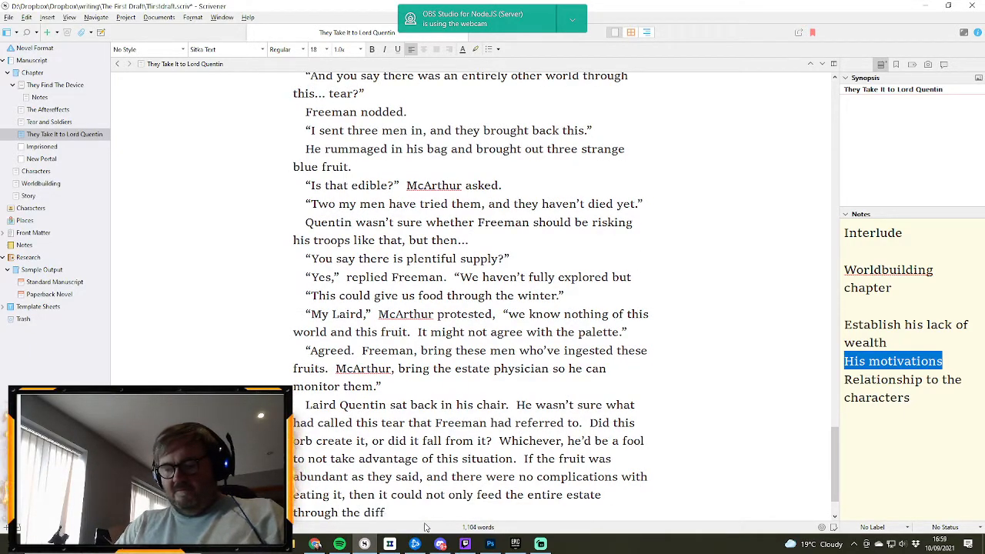
{"action": "type", "text": "icult winter"}
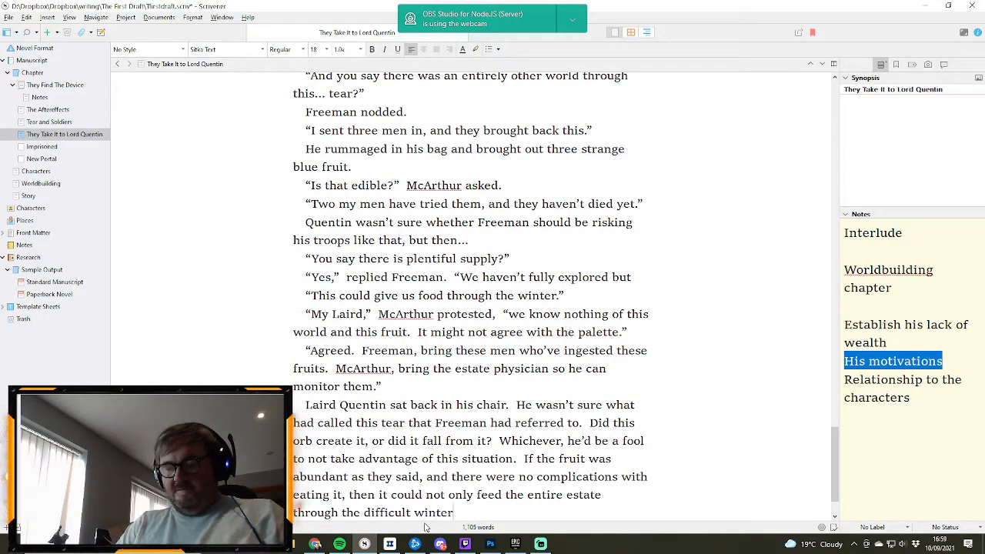
{"action": "type", "text": ", but "}
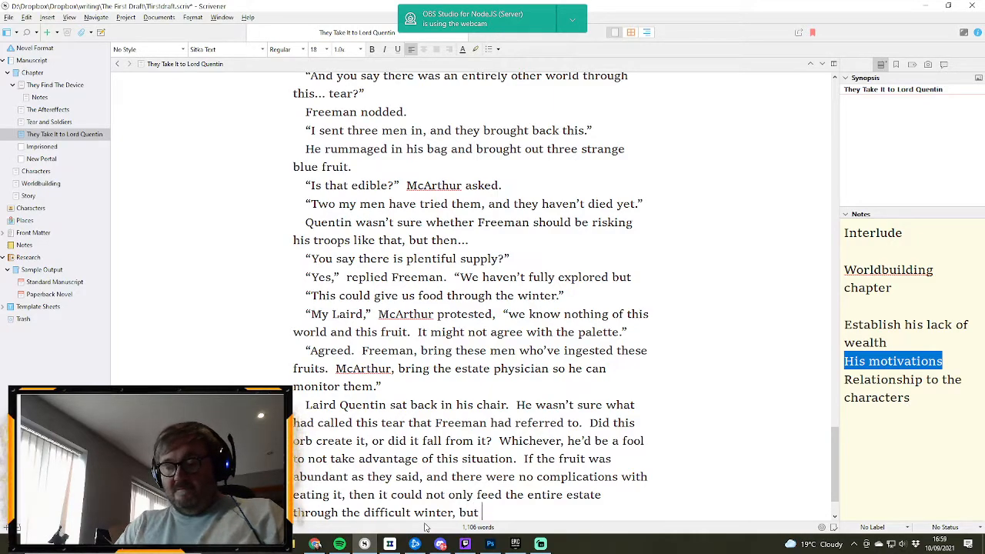
{"action": "type", "text": "he could"}
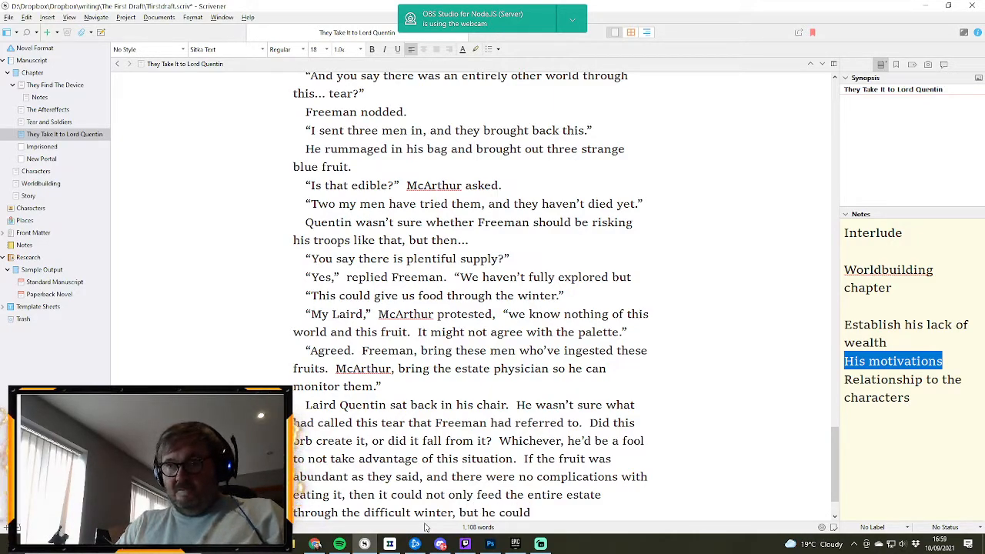
{"action": "type", "text": " sell surpl"}
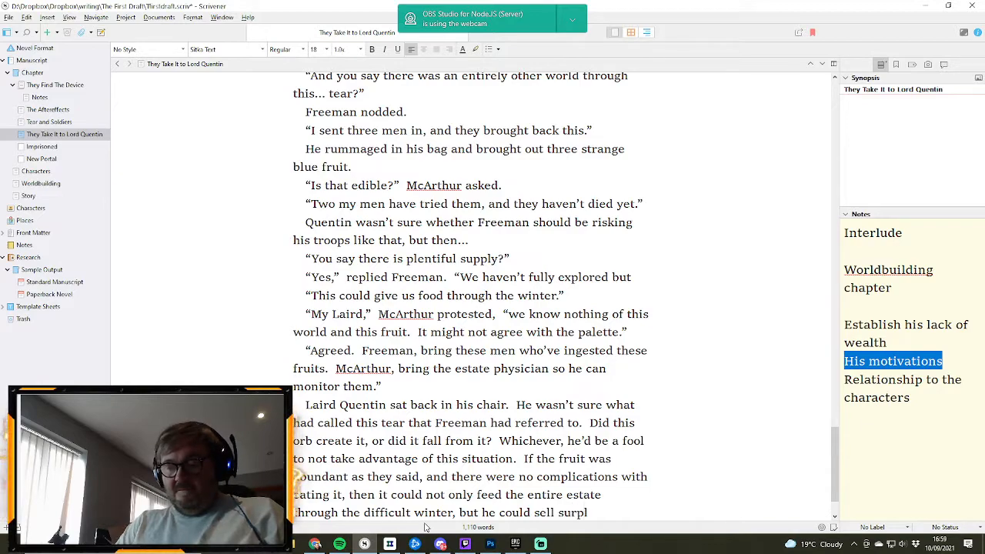
{"action": "type", "text": "us to other "}
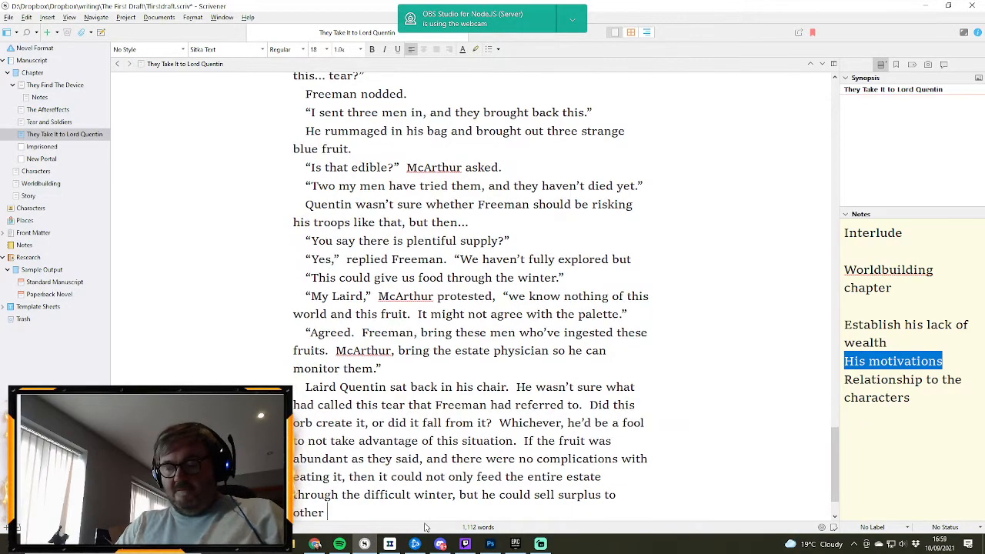
{"action": "type", "text": "Lairds."}
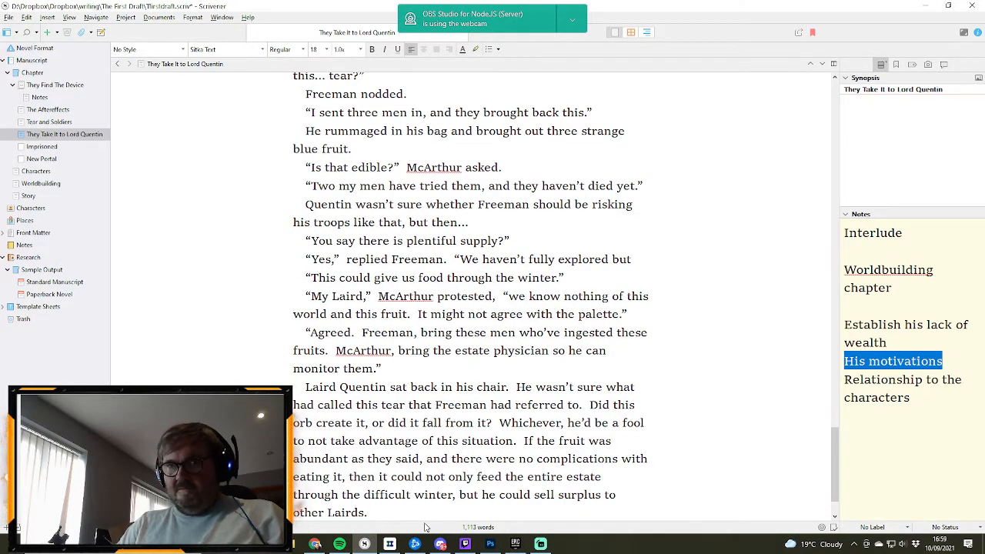
{"action": "type", "text": "  He ru"}
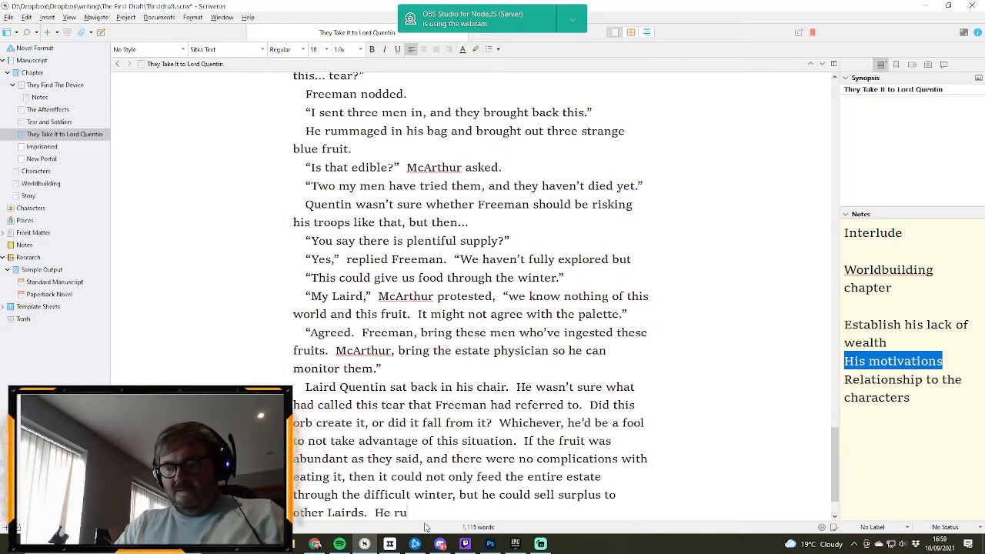
{"action": "type", "text": "bbed his han"}
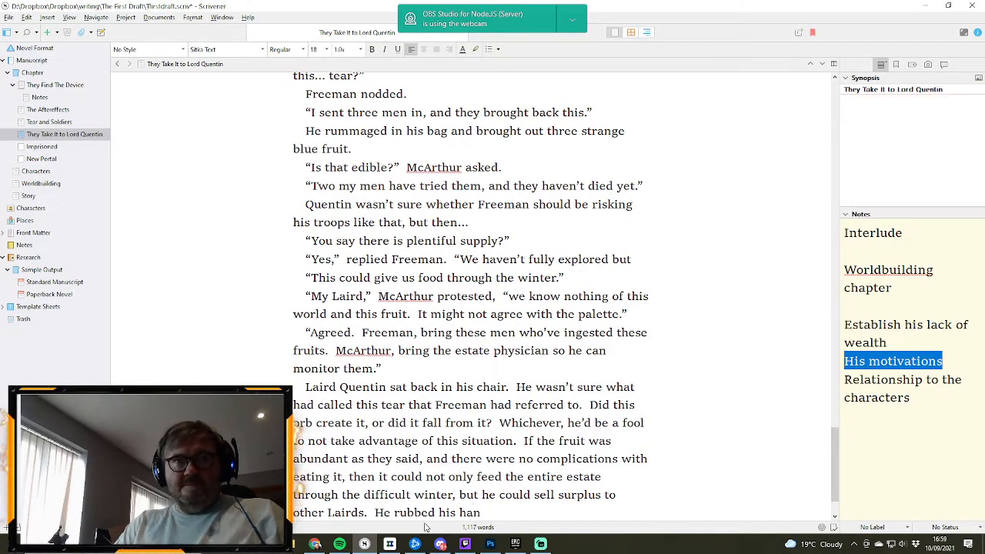
{"action": "type", "text": "d"}
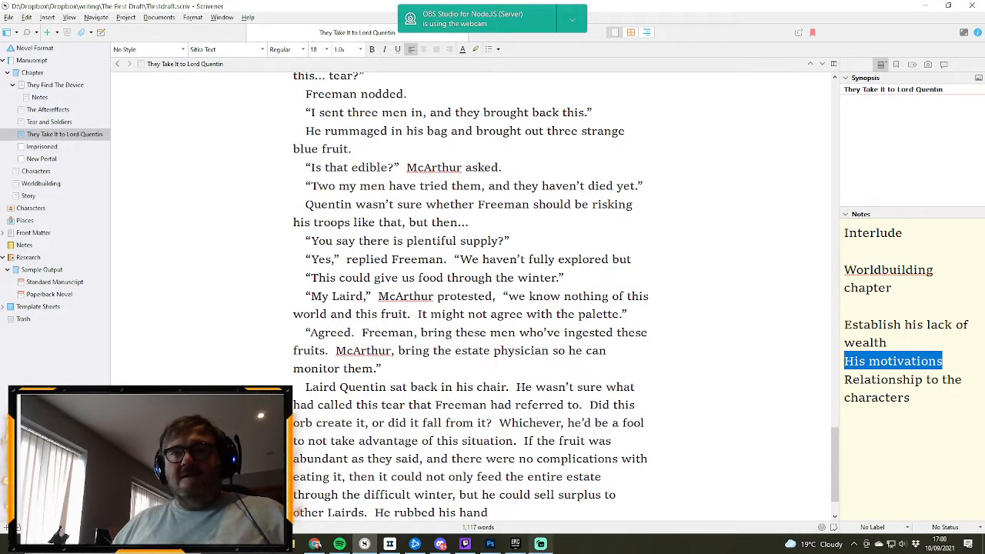
- Add the sentence “He rubbed his hands thinking of the money he could make from this.” after “other Lairds.”
{"action": "type", "text": "s"}
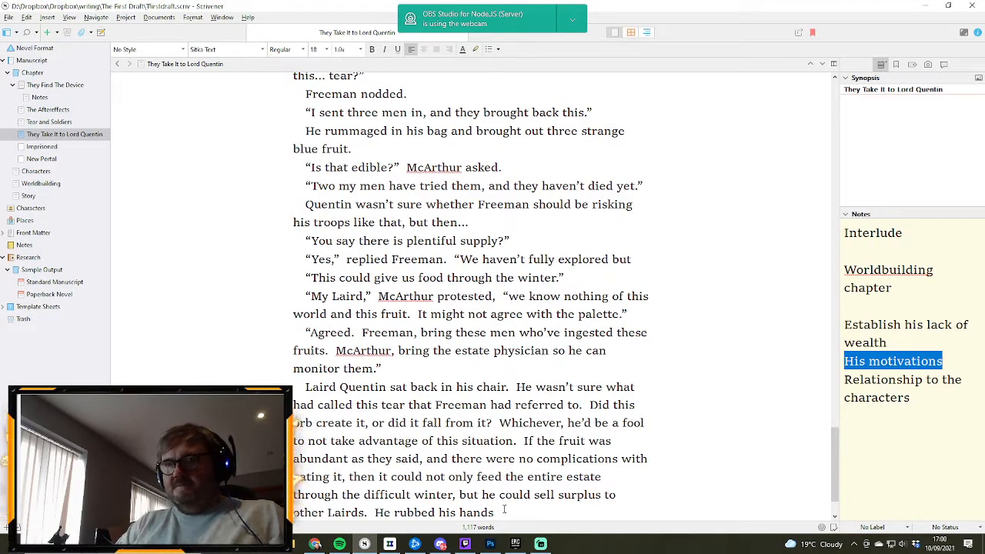
{"action": "type", "text": "thin"}
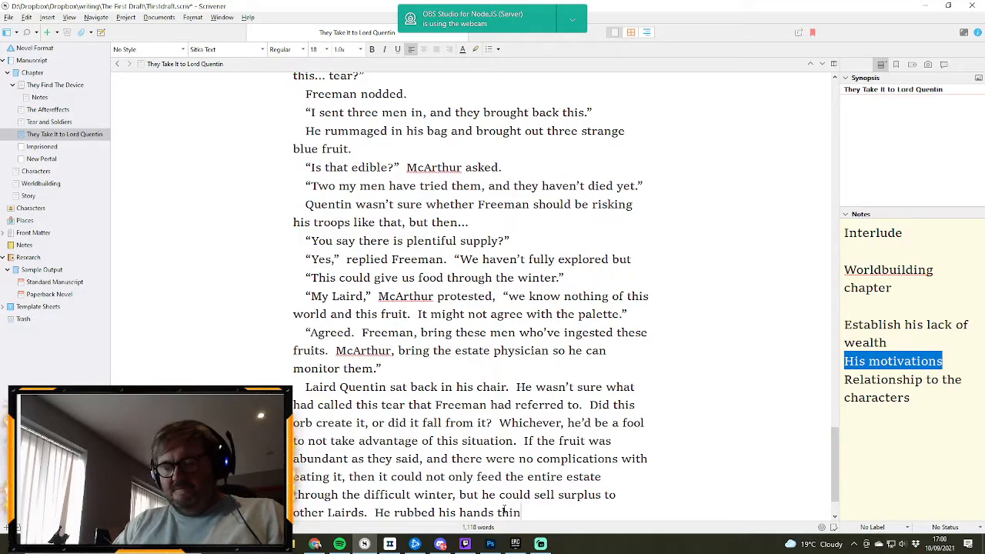
{"action": "type", "text": "king of the mo"}
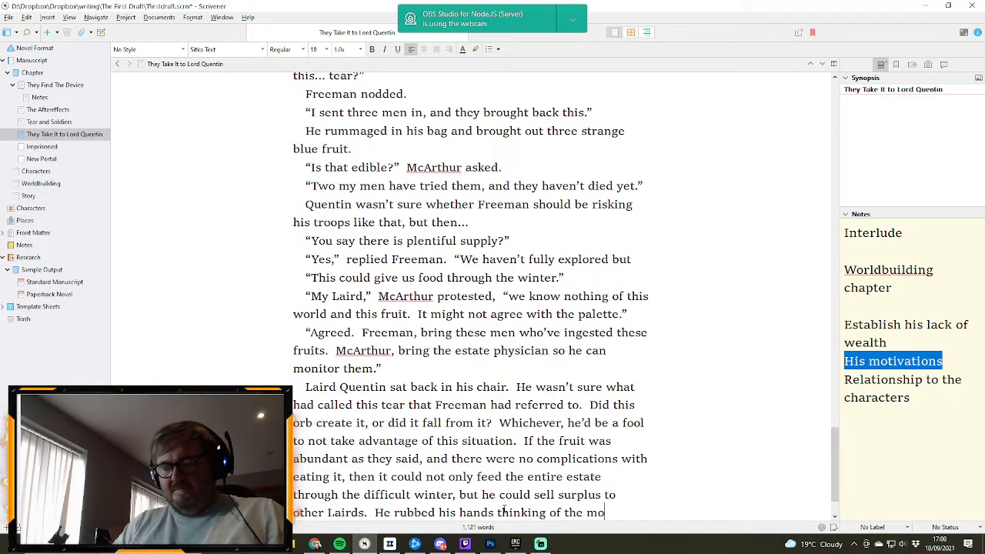
{"action": "type", "text": "ney he cou"}
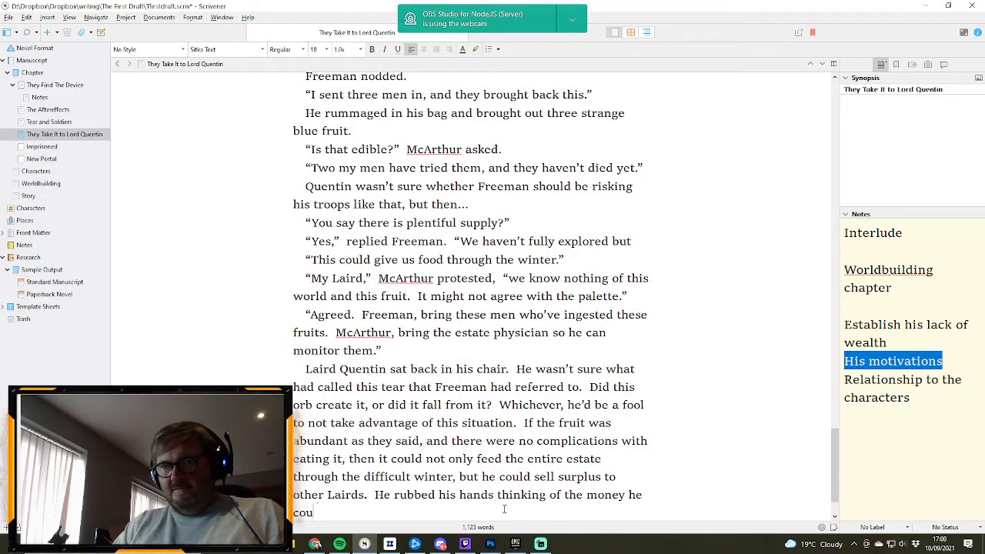
{"action": "type", "text": "ld make from"}
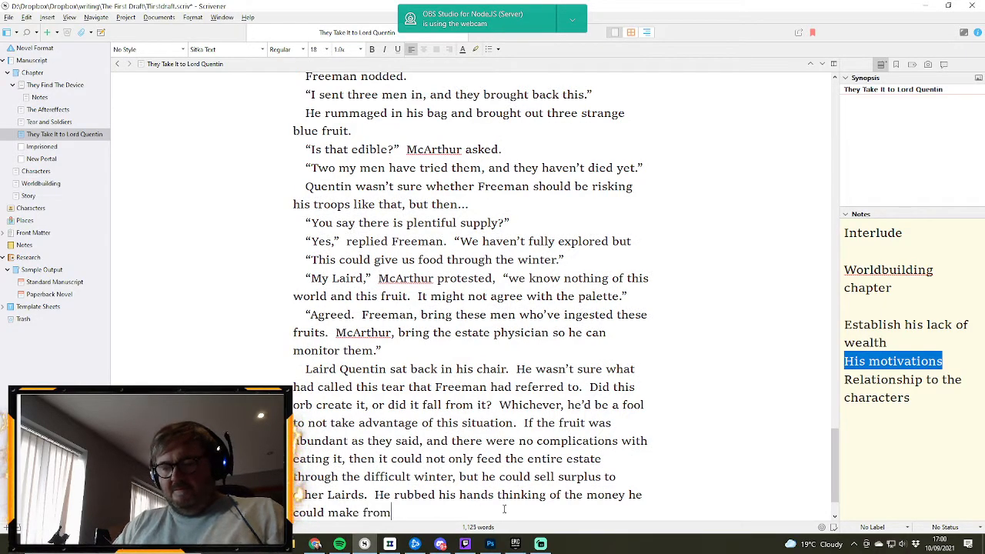
{"action": "type", "text": " this."}
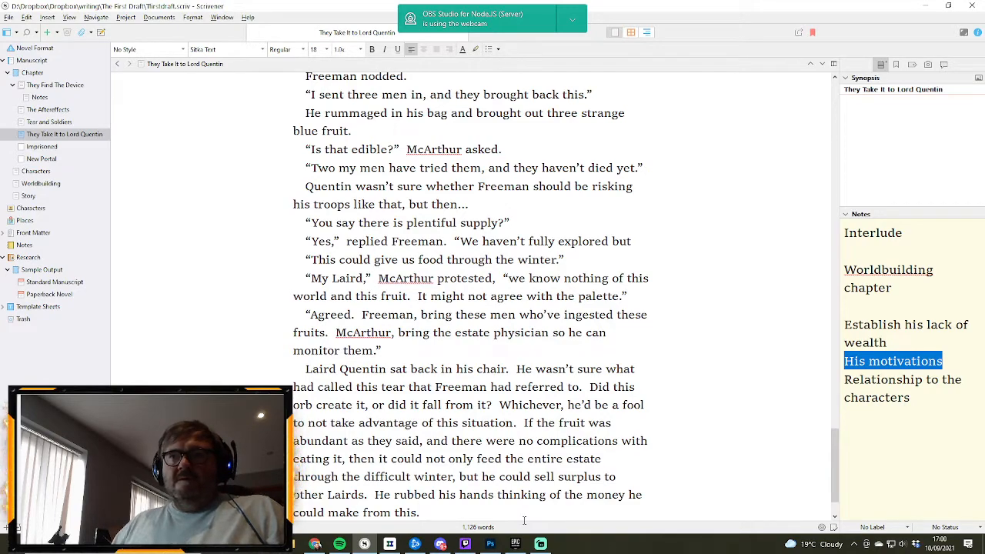
- Start a new paragraph after “could make from this.” with the dialogue “There’s one other thing, my Laird,”
{"action": "key", "text": "Return"}
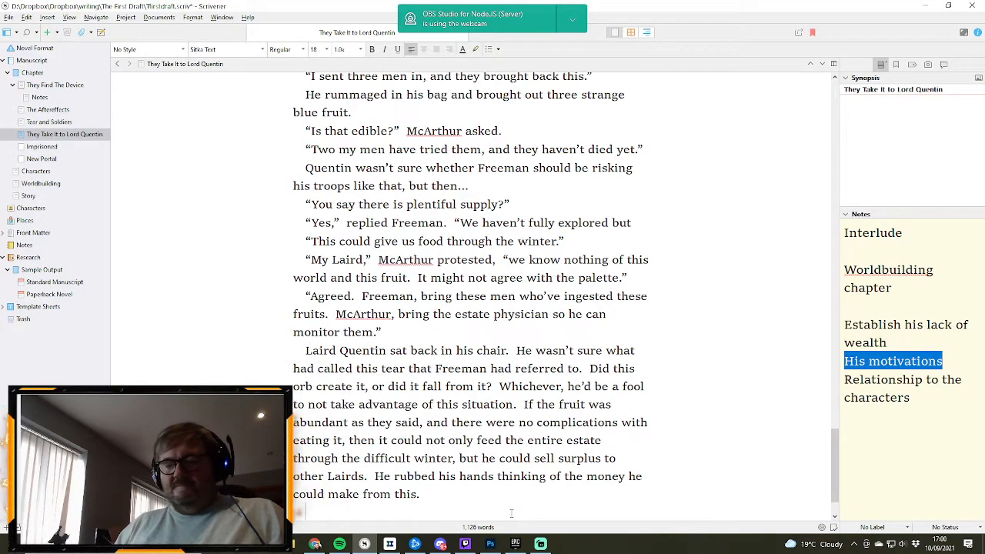
{"action": "type", "text": "\"There"}
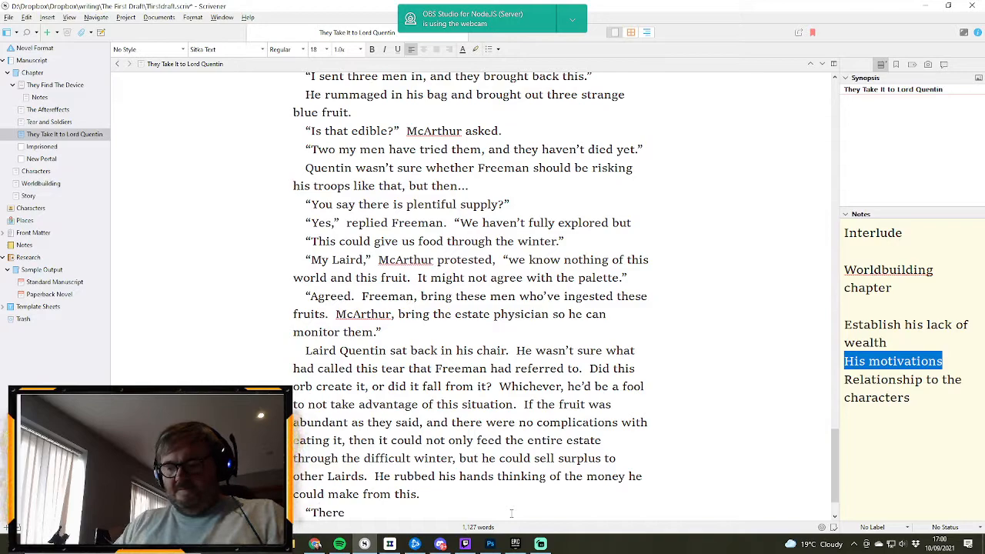
{"action": "type", "text": "'s one other th"}
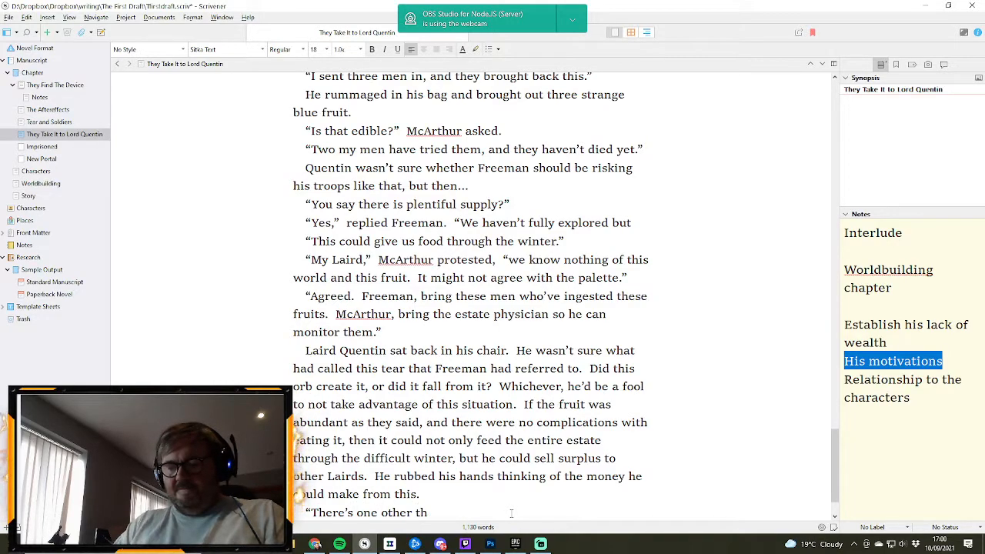
{"action": "type", "text": "ing, sir"}
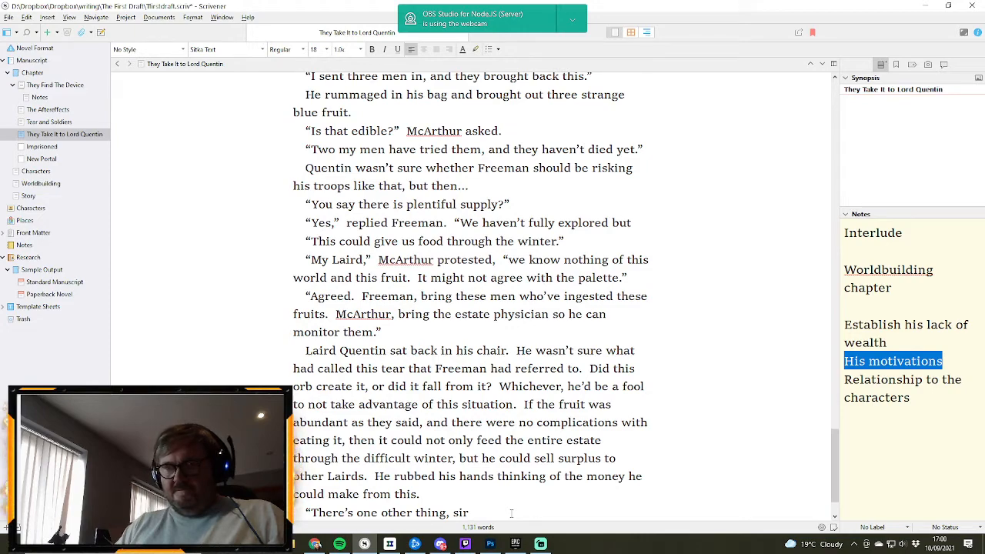
{"action": "key", "text": "BackSpace"}
{"action": "key", "text": "BackSpace"}
{"action": "key", "text": "BackSpace"}
{"action": "type", "text": "my"}
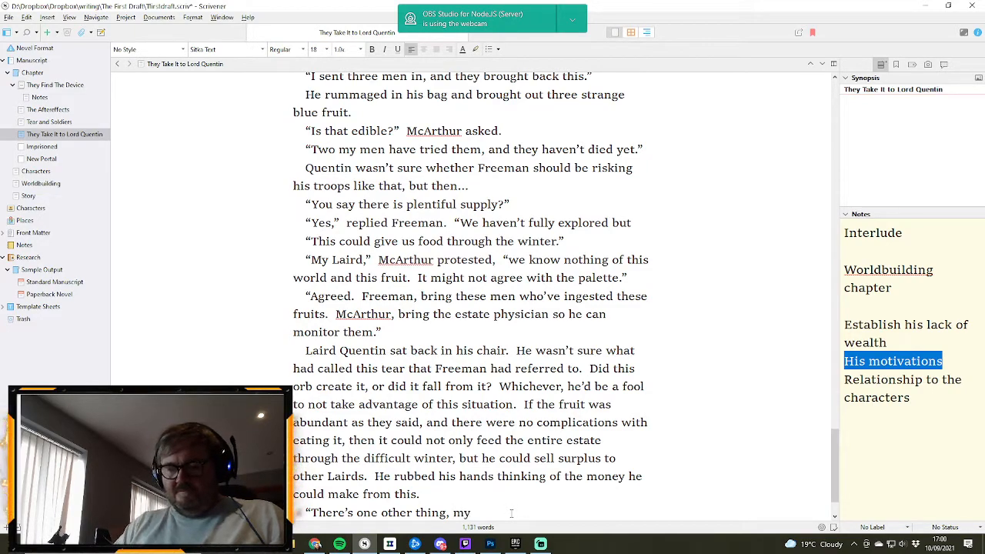
{"action": "type", "text": " Laird,” "}
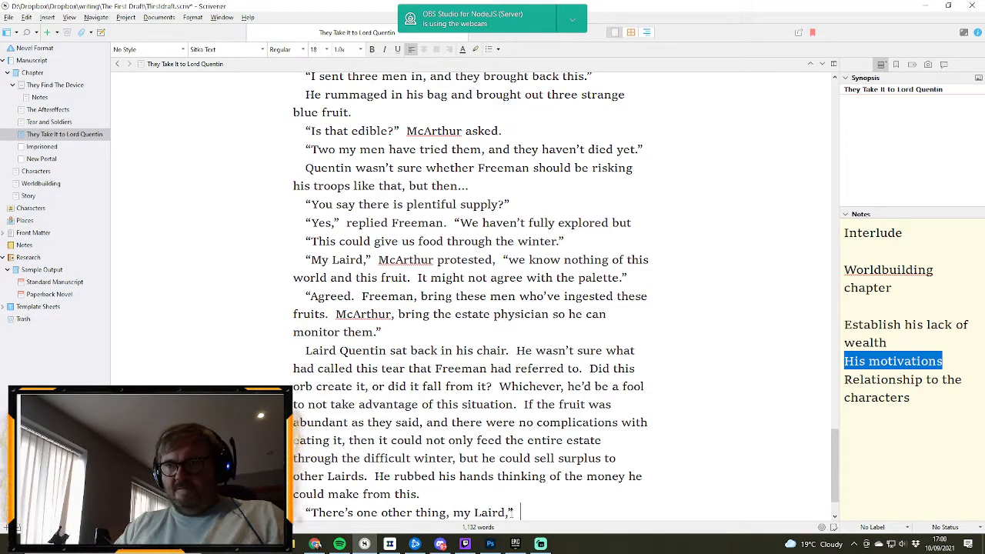
{"action": "type", "text": "Free"}
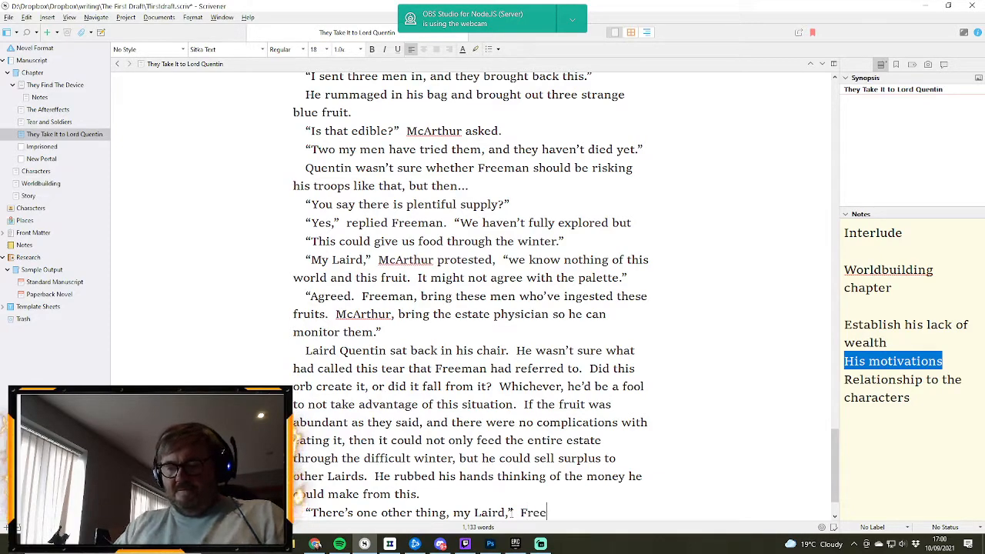
{"action": "type", "text": "man said"}
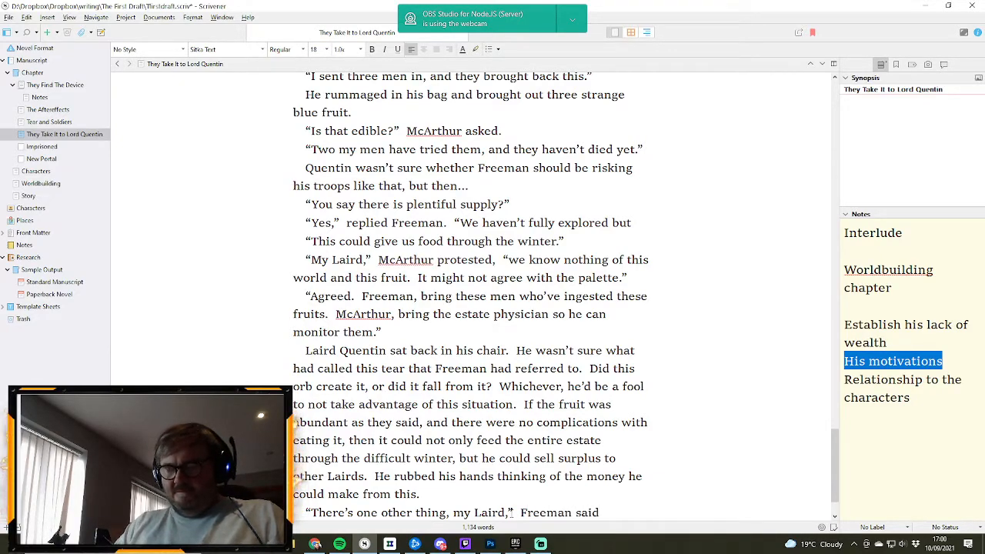
{"action": "type", "text": " nerviousl"}
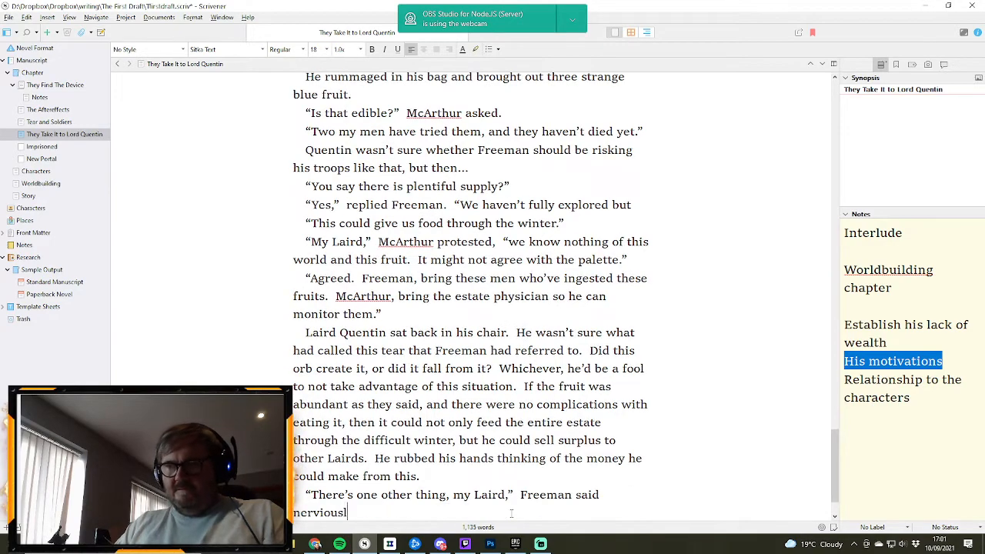
{"action": "type", "text": "y"}
- Add the dialogue tag “Freeman said nervously.” after “my Laird,”
{"action": "key", "text": "BackSpace"}
{"action": "key", "text": "BackSpace"}
{"action": "key", "text": "BackSpace"}
{"action": "key", "text": "BackSpace"}
{"action": "key", "text": "BackSpace"}
{"action": "key", "text": "BackSpace"}
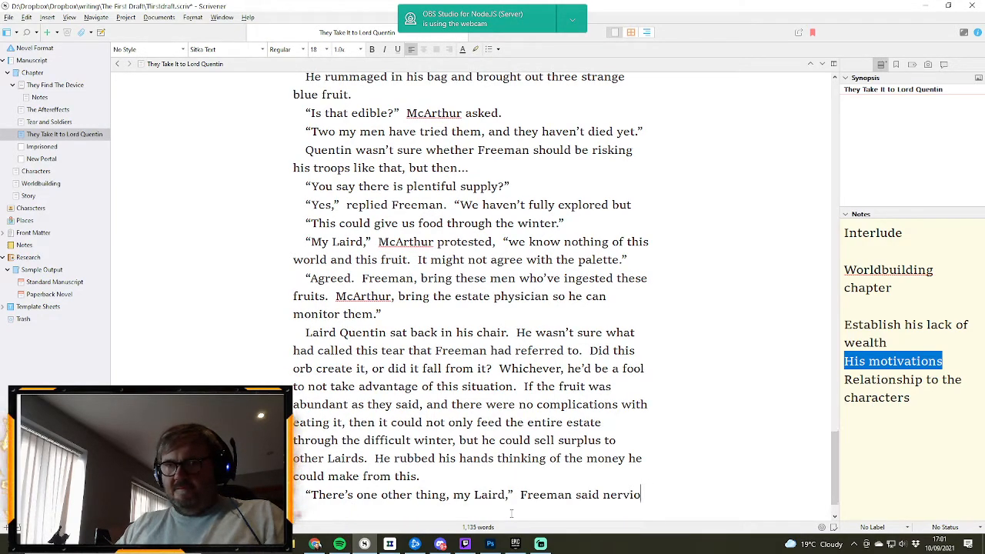
{"action": "type", "text": "ously."}
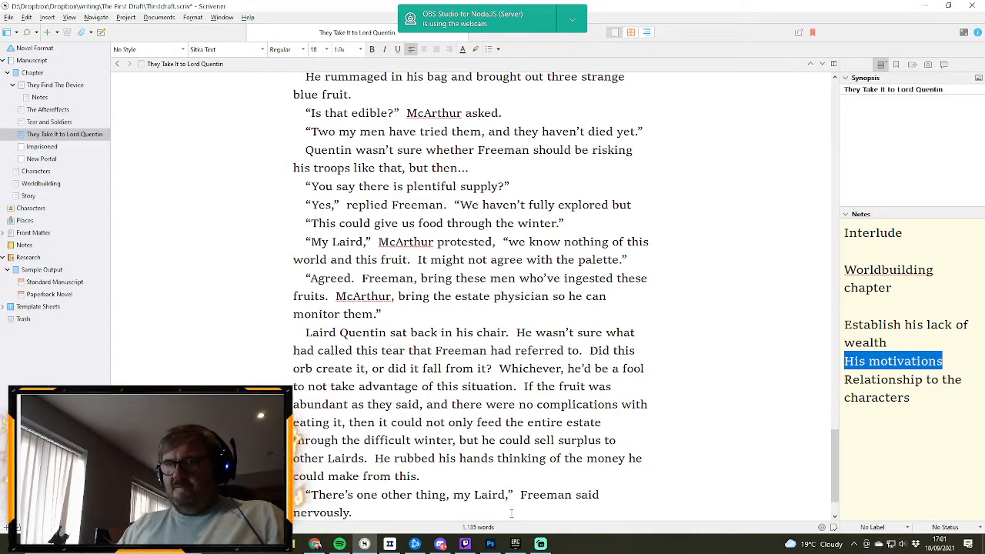
- Continue Freeman's speech after “nervously.” with “We were not the first to enter this new world.”
{"action": "key", "text": "Return"}
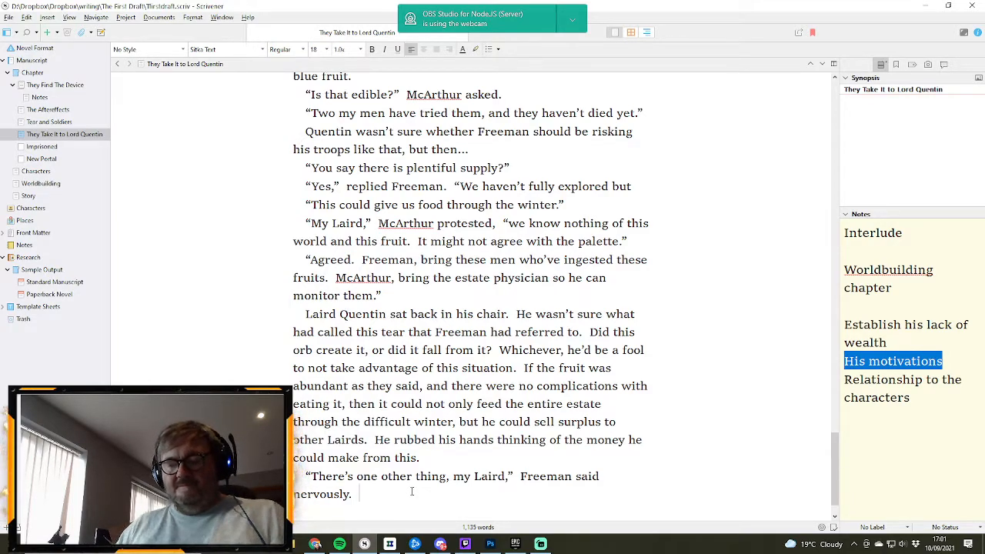
{"action": "type", "text": "“We"}
{"action": "type", "text": "re "}
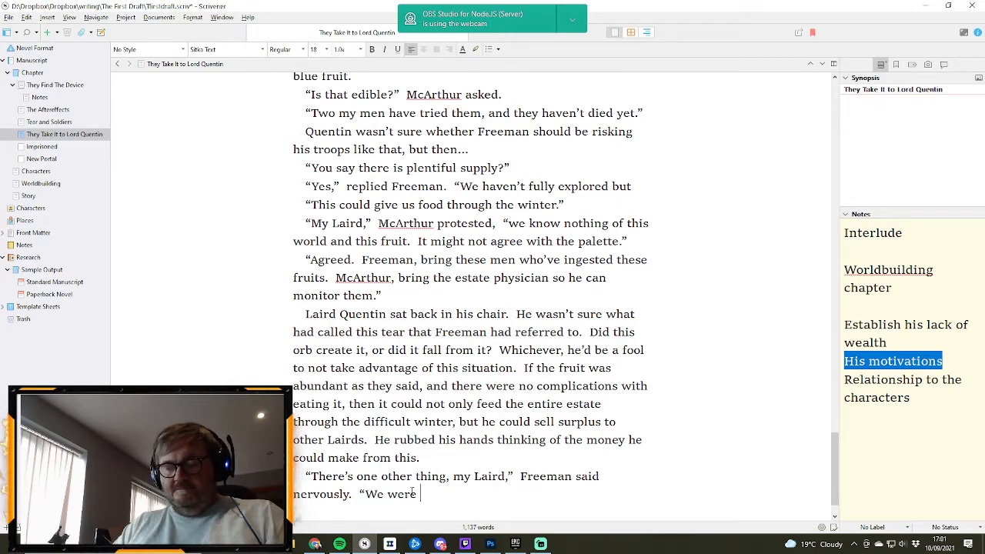
{"action": "type", "text": "not the first "}
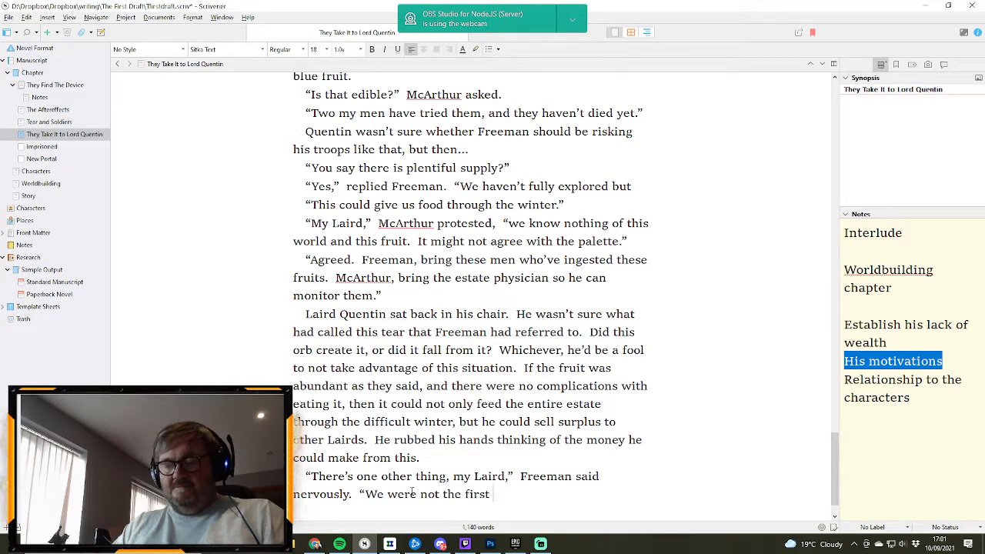
{"action": "type", "text": "to enter this new world."}
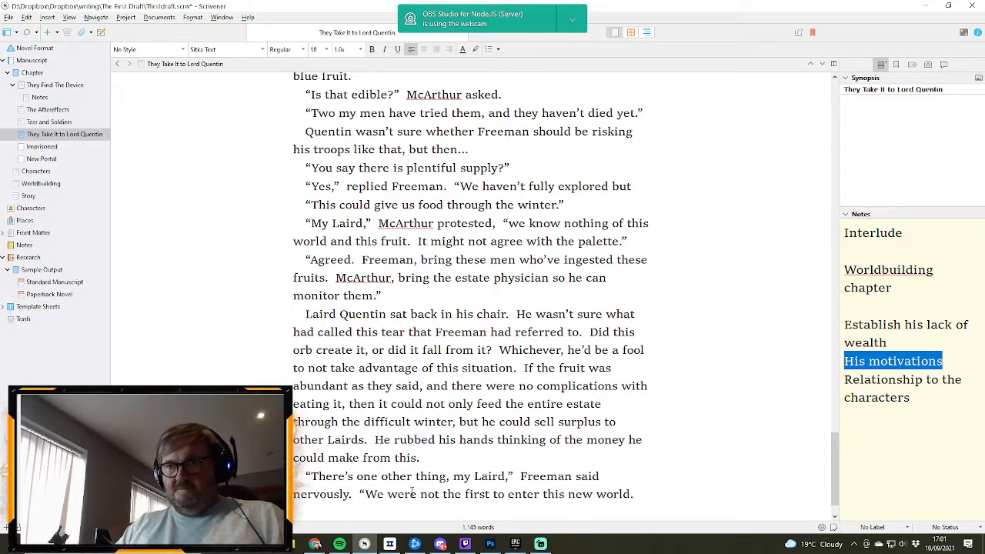
{"action": "type", "text": "  We"}
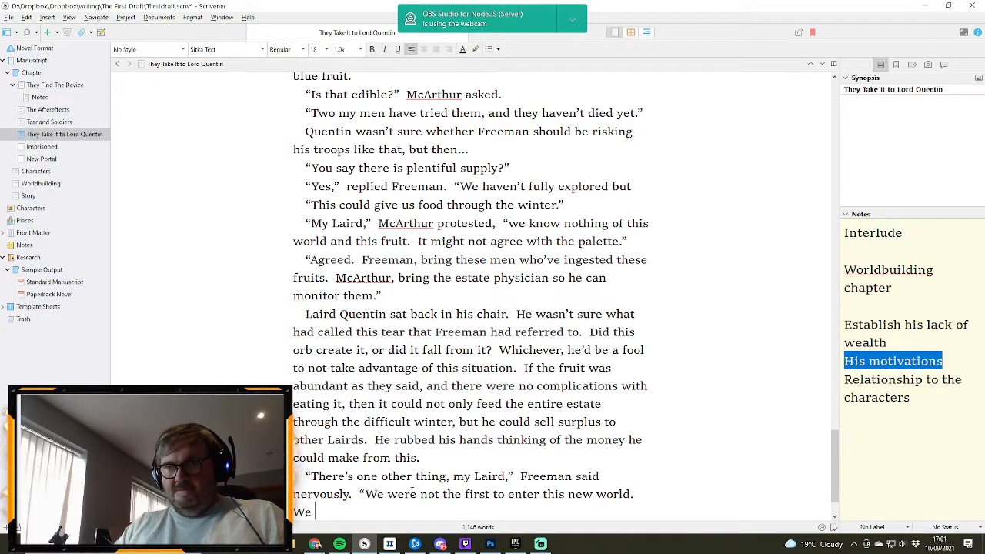
{"action": "type", "text": " apprehende"}
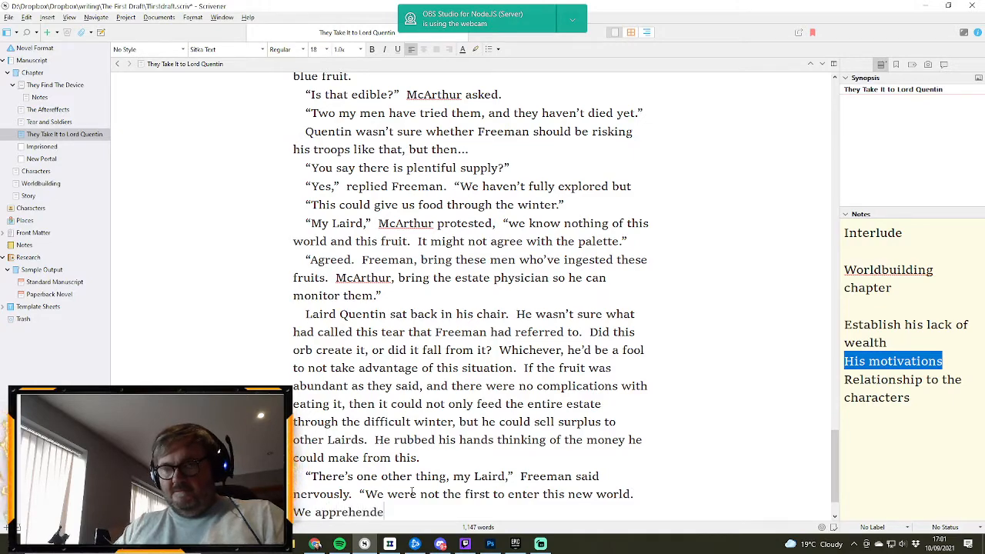
{"action": "type", "text": "d a grou"}
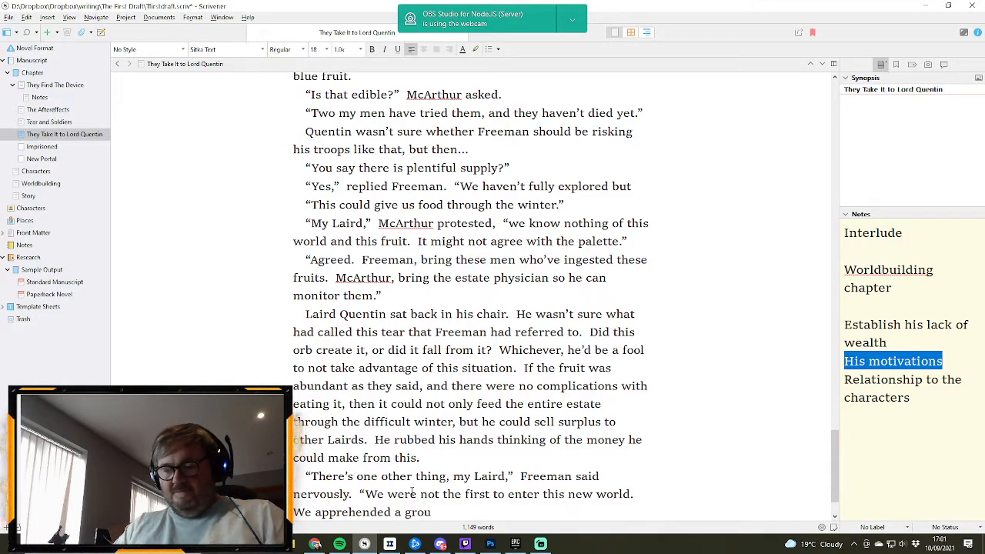
{"action": "type", "text": "p coming"}
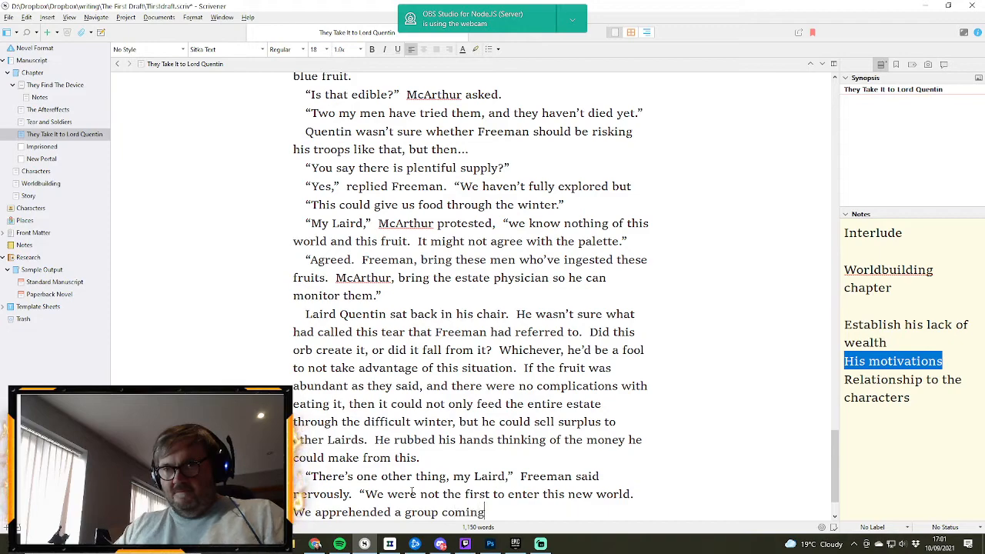
{"action": "type", "text": " out"}
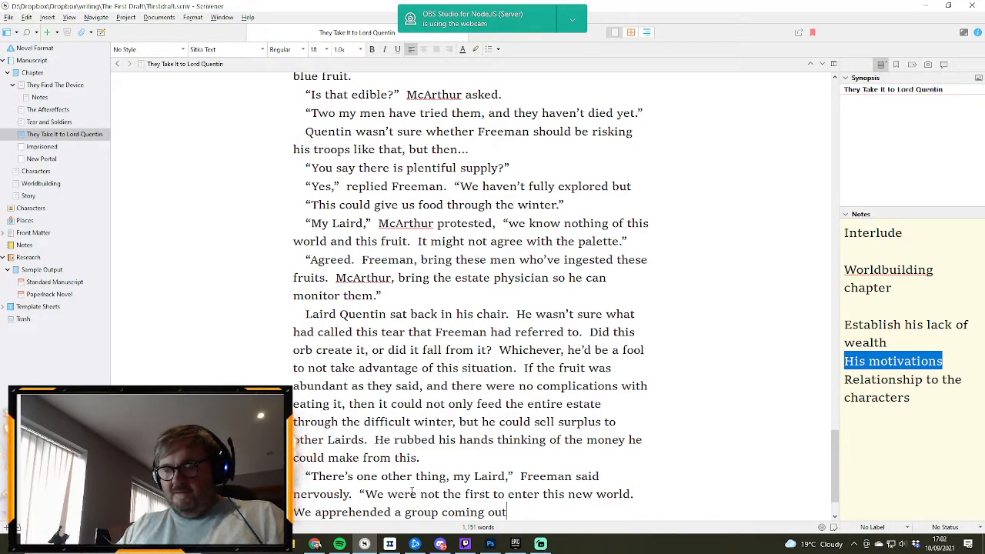
{"action": "type", "text": " of it asd"}
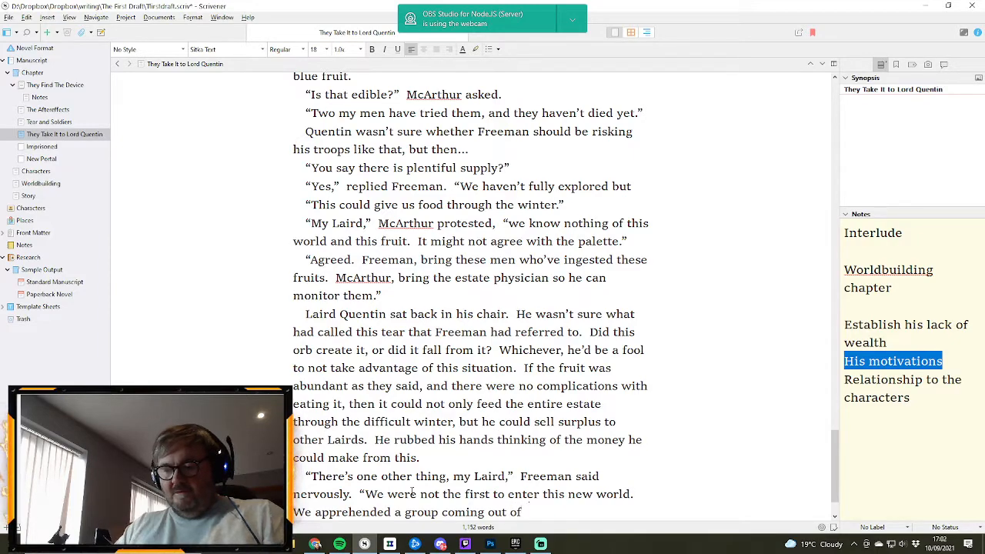
- Finish Freeman's speech with “We apprehended a group coming out of it as we arrived.” and end the paragraph
{"action": "key", "text": "BackSpace"}
{"action": "key", "text": "BackSpace"}
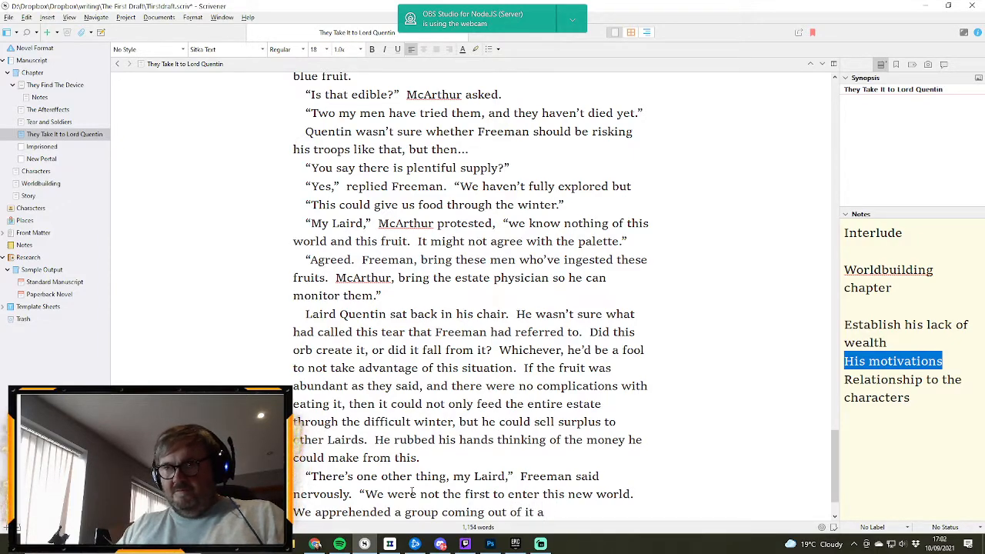
{"action": "type", "text": "s we arriv"}
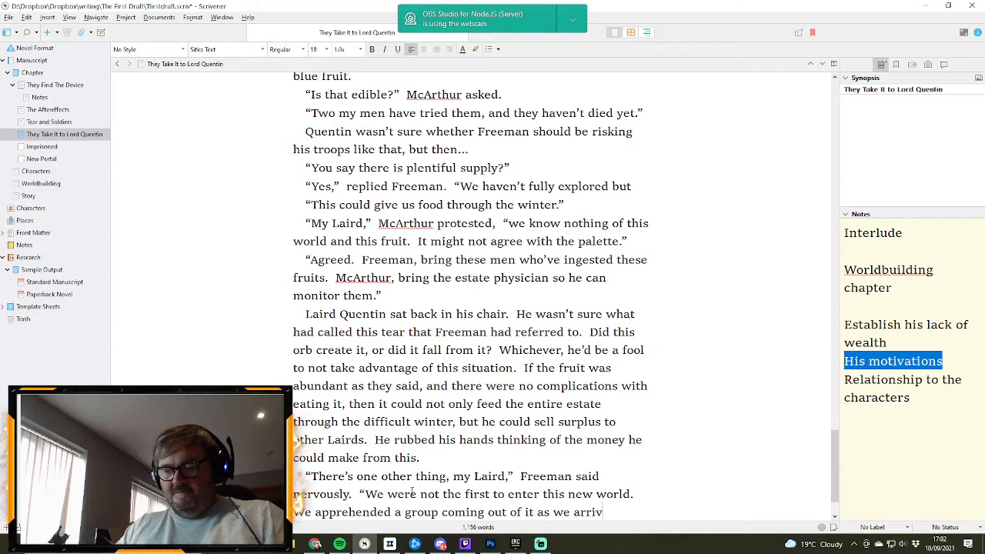
{"action": "type", "text": "ed.\""}
{"action": "key", "text": "Return"}
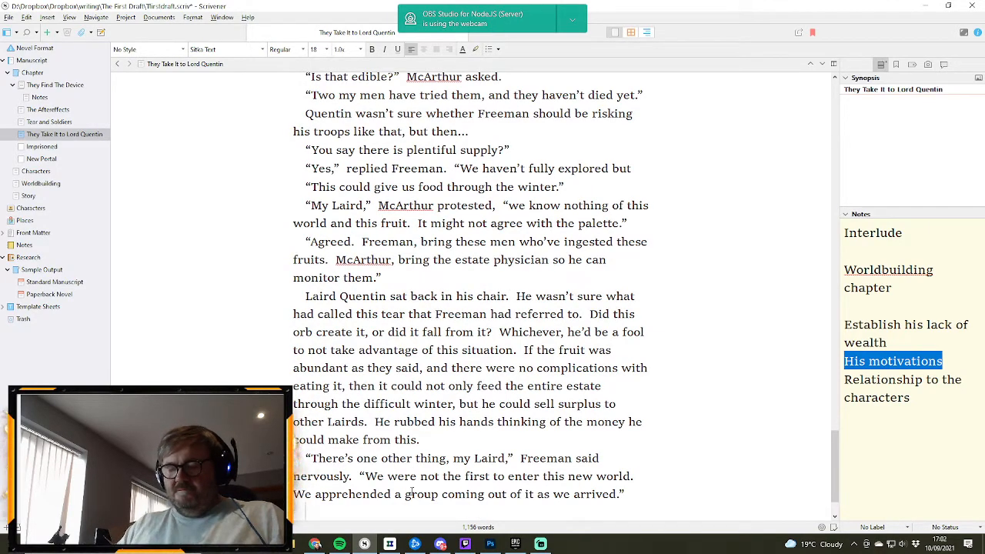
- Write “Quentin cocked his head to one side” as the opening of the new paragraph
{"action": "type", "text": "Quncti"}
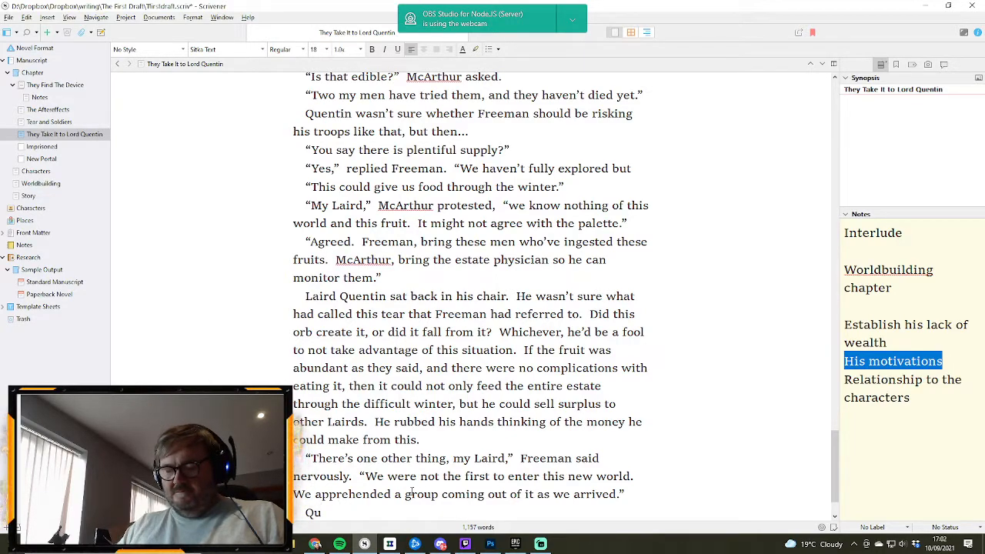
{"action": "type", "text": "tin"}
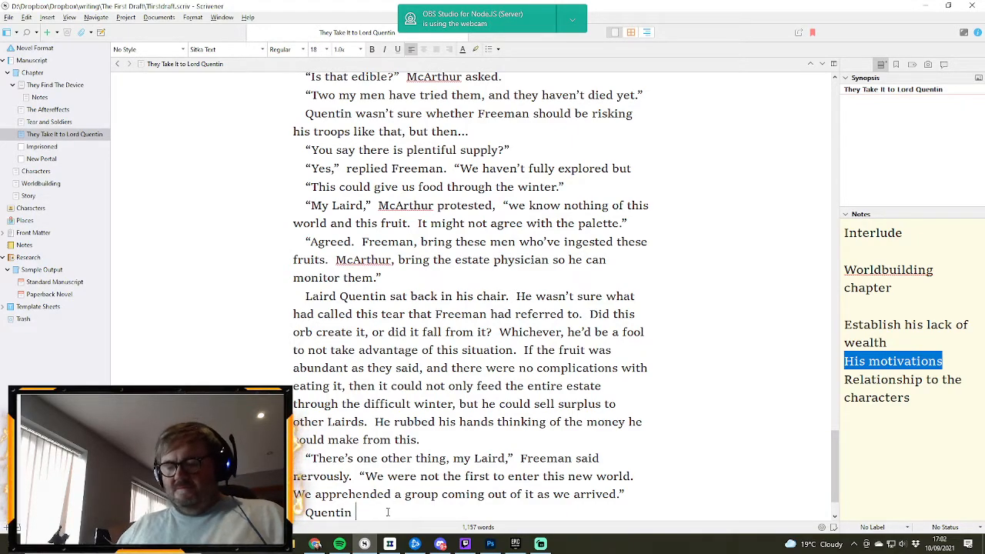
{"action": "type", "text": "cocked his hea"}
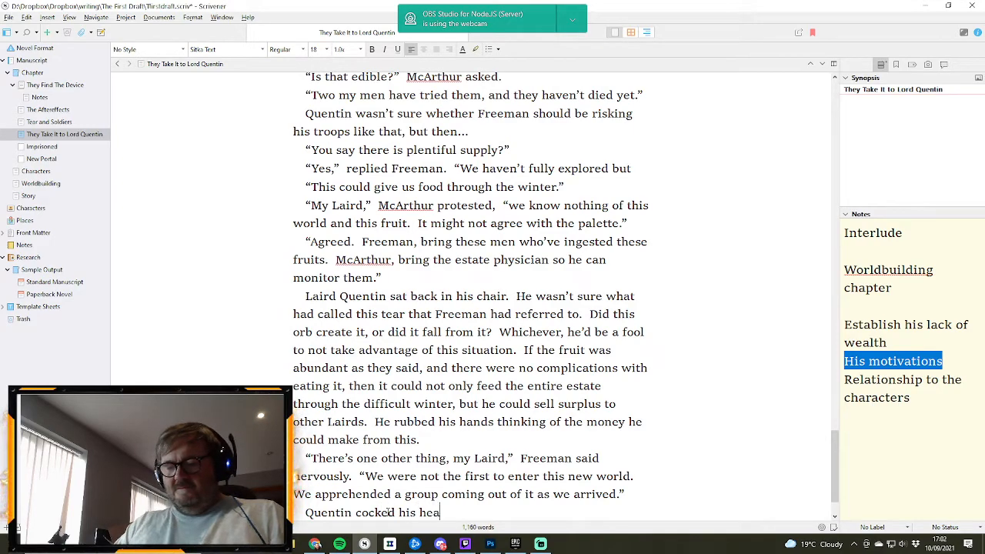
{"action": "type", "text": "d to one si"}
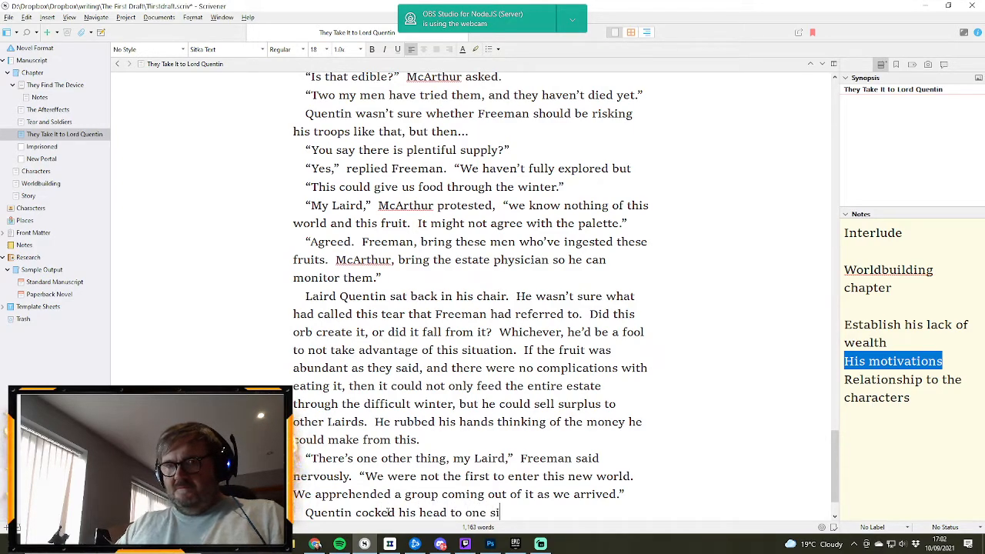
{"action": "type", "text": "de."}
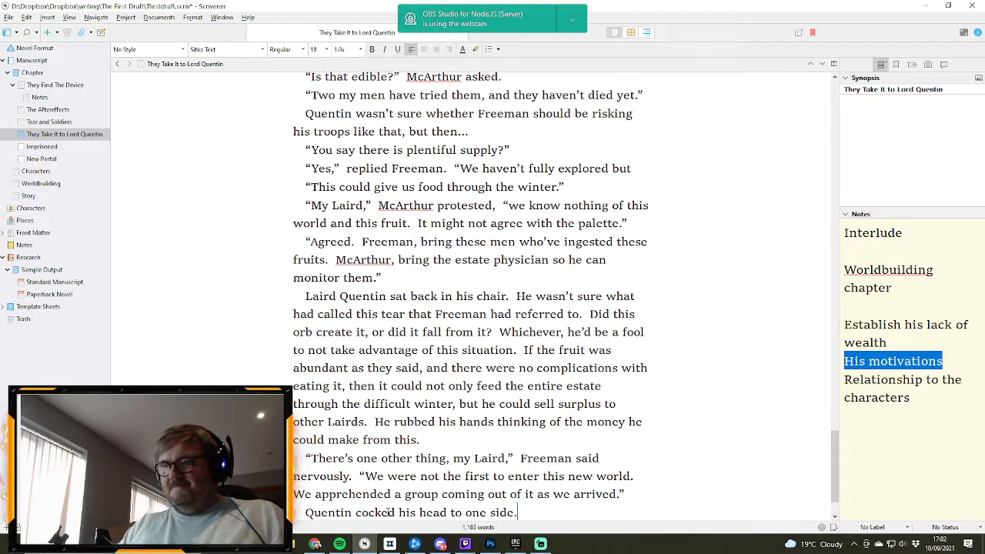
- Extend the sentence about Quentin cocking his head with “as Freeman swallowed hard.”
{"action": "key", "text": "BackSpace"}
{"action": "type", "text": "as"}
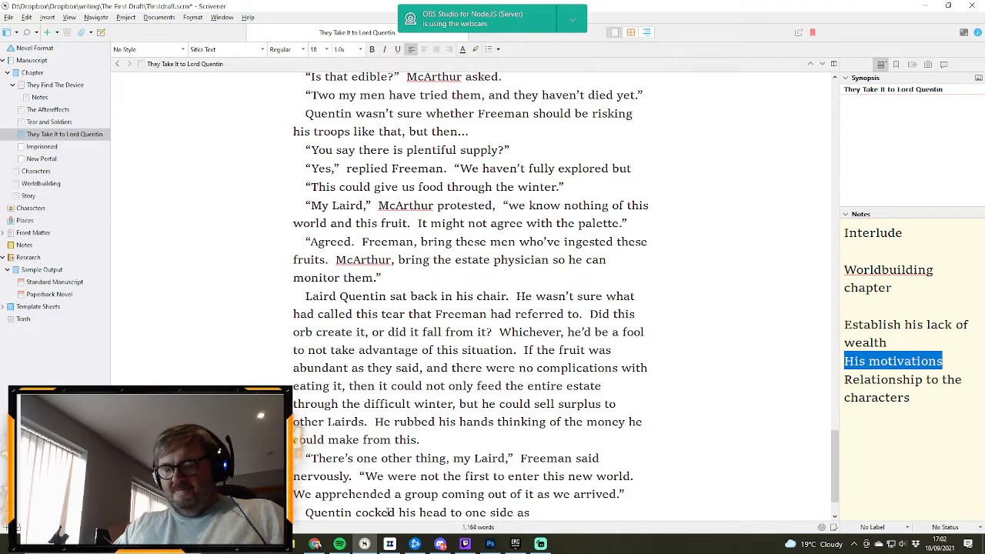
{"action": "type", "text": " Freeman swa"}
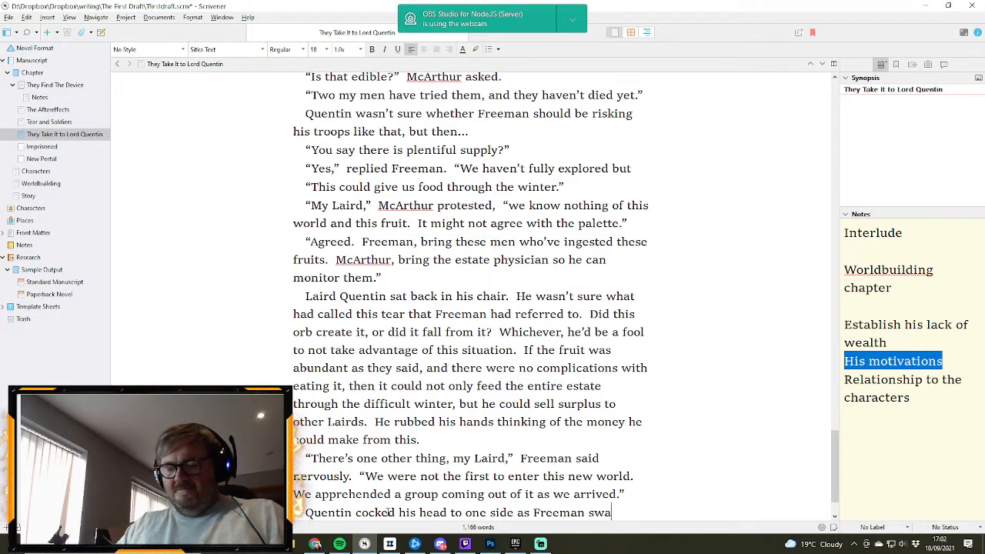
{"action": "type", "text": "llowed hard"}
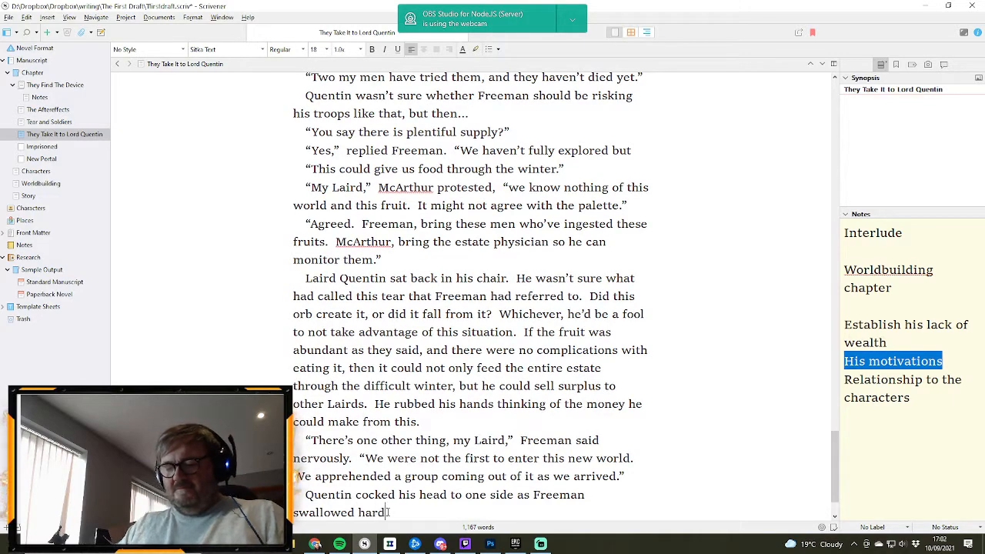
{"action": "type", "text": "."}
- Add Freeman's reply as a new paragraph: “It was your daughter and her friends,” he said
{"action": "key", "text": "Return"}
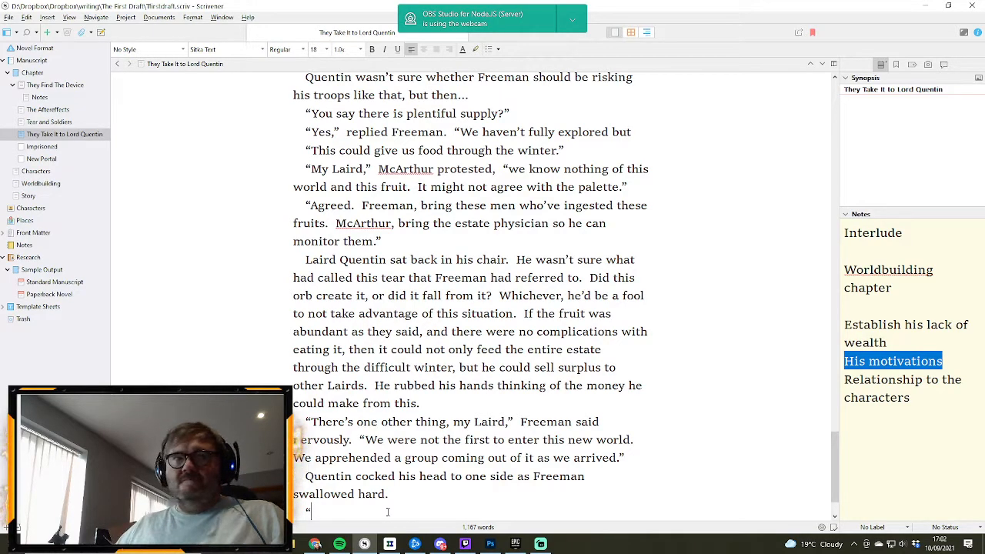
{"action": "type", "text": "“It"}
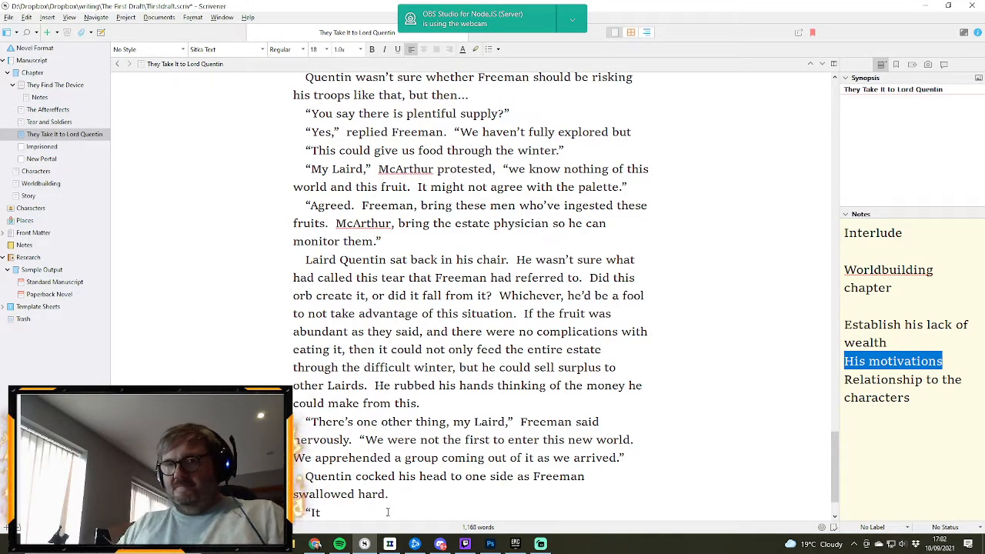
{"action": "type", "text": " was your"}
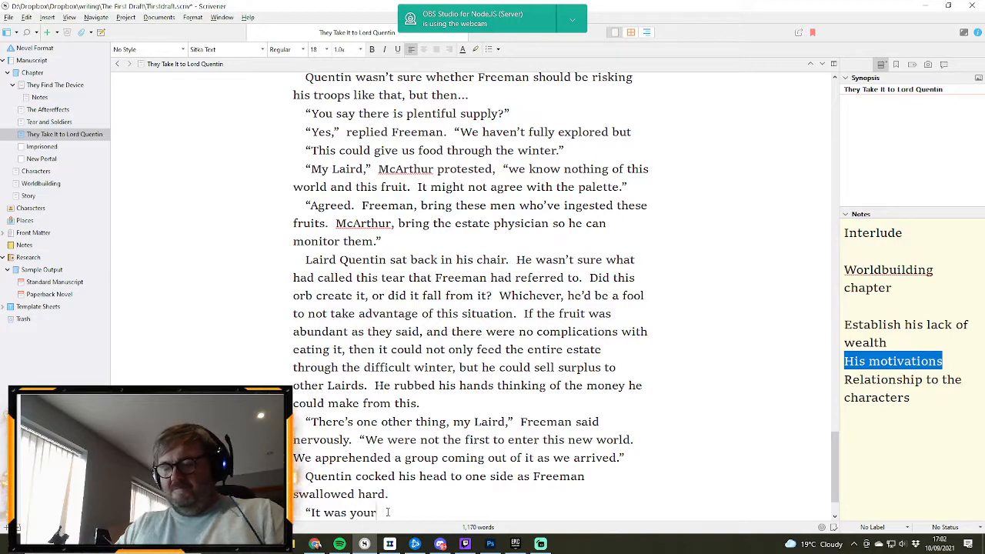
{"action": "type", "text": " daughter "}
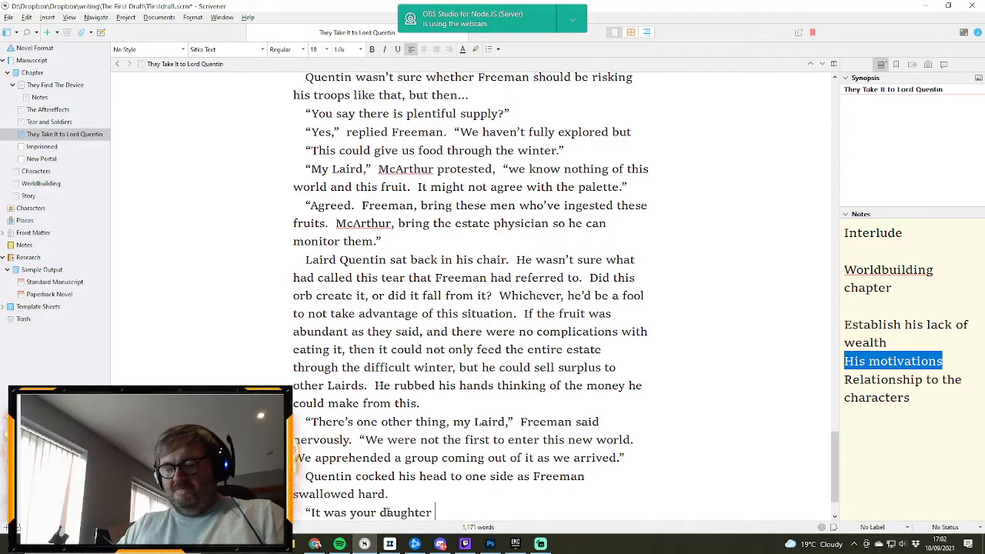
{"action": "type", "text": "and her friends"}
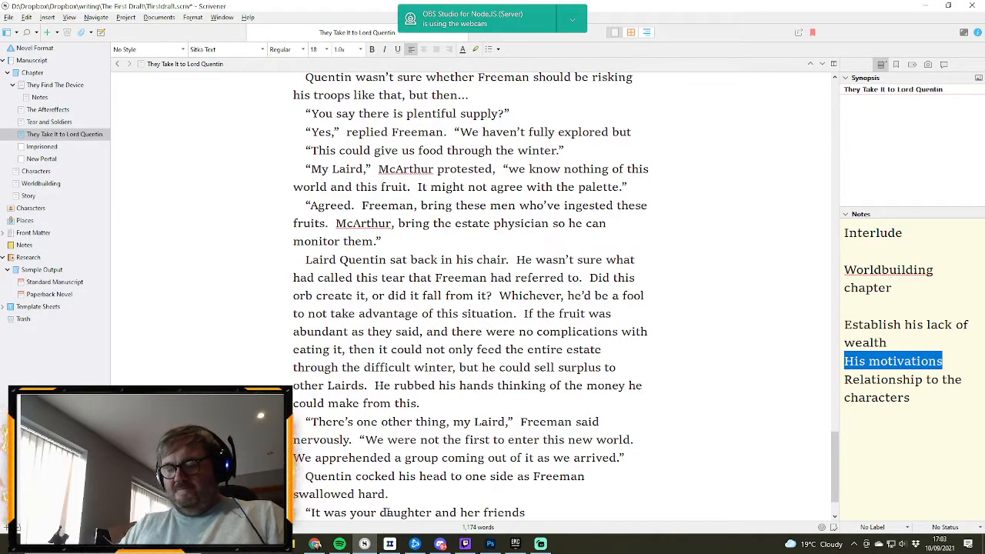
{"action": "type", "text": ",” he said"}
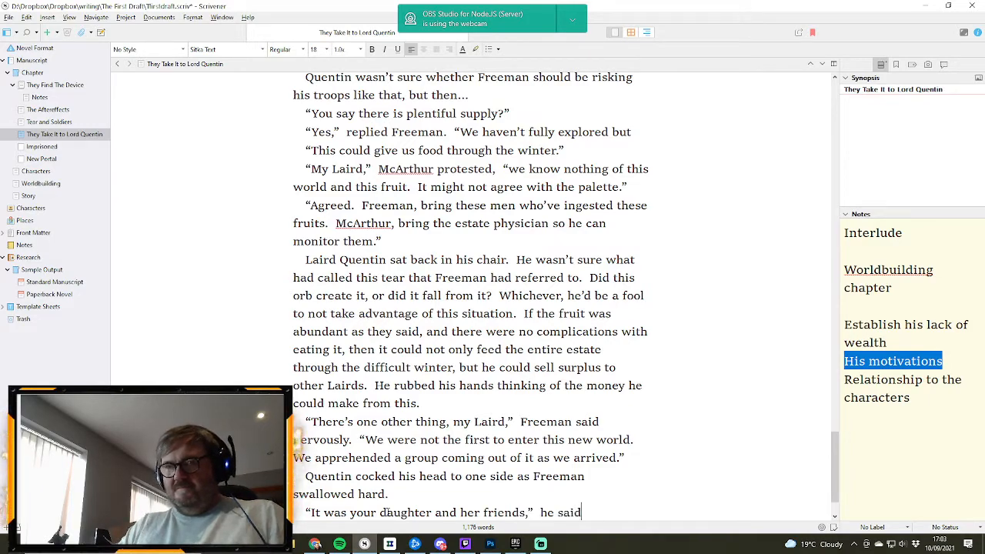
{"action": "type", "text": "."}
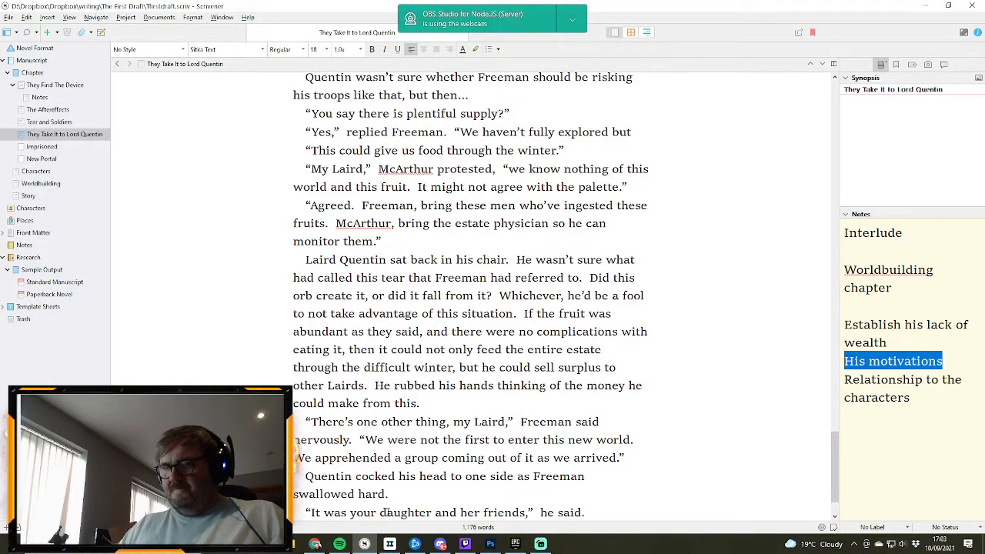
{"action": "key", "text": "Return"}
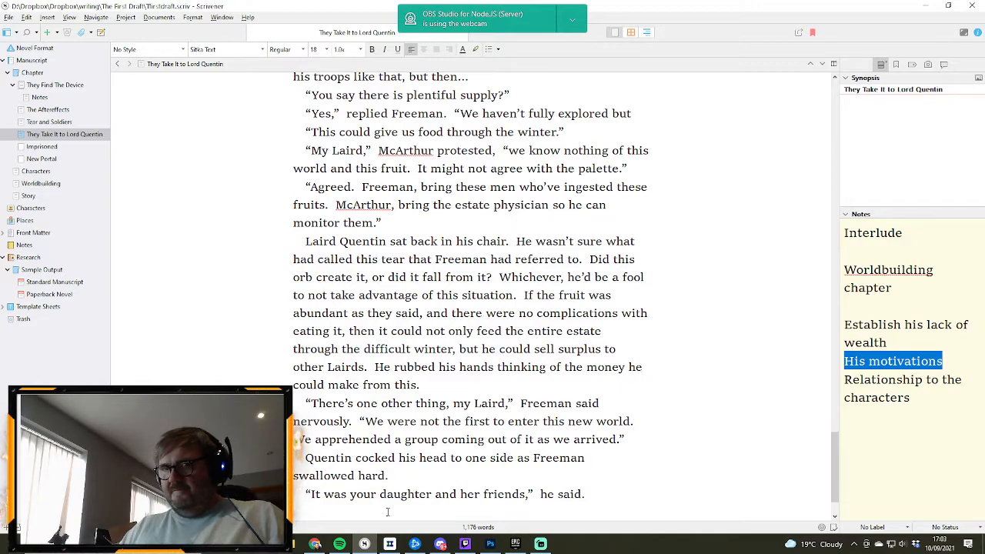
- Begin the next paragraph with “Quentin silently cursed. Why was it every time there was some trouble or other,” and start the daughter's name
{"action": "type", "text": "Quenti"}
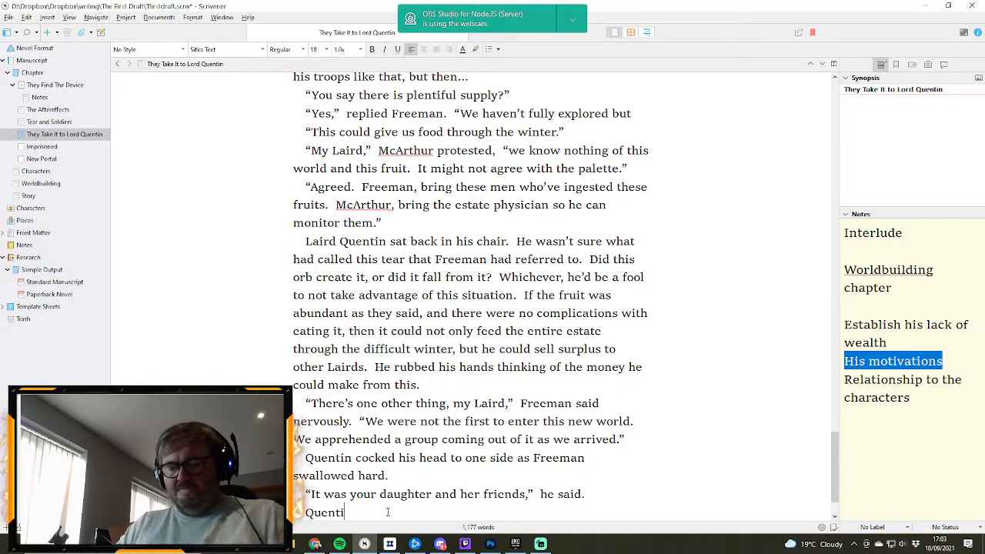
{"action": "type", "text": "n silently"}
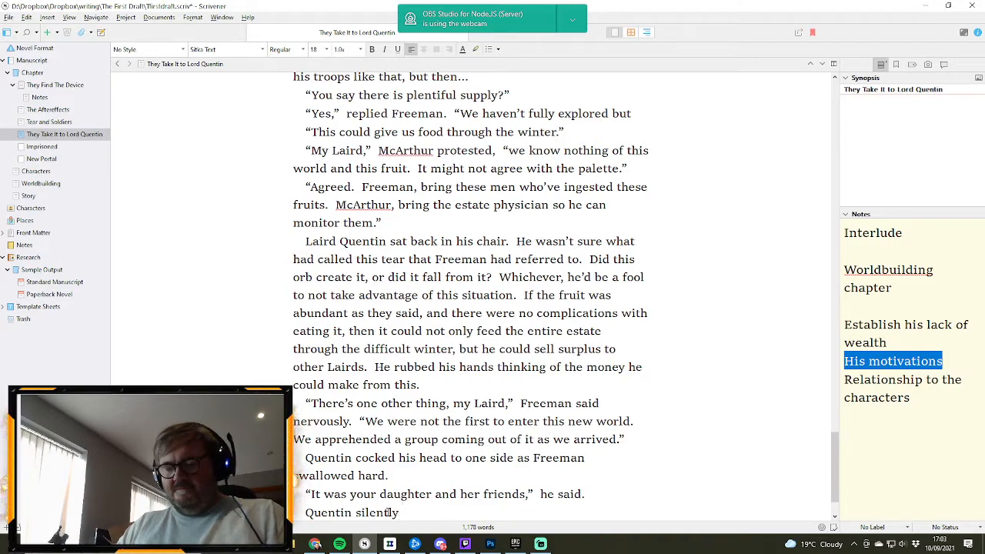
{"action": "type", "text": " cursed.  W"}
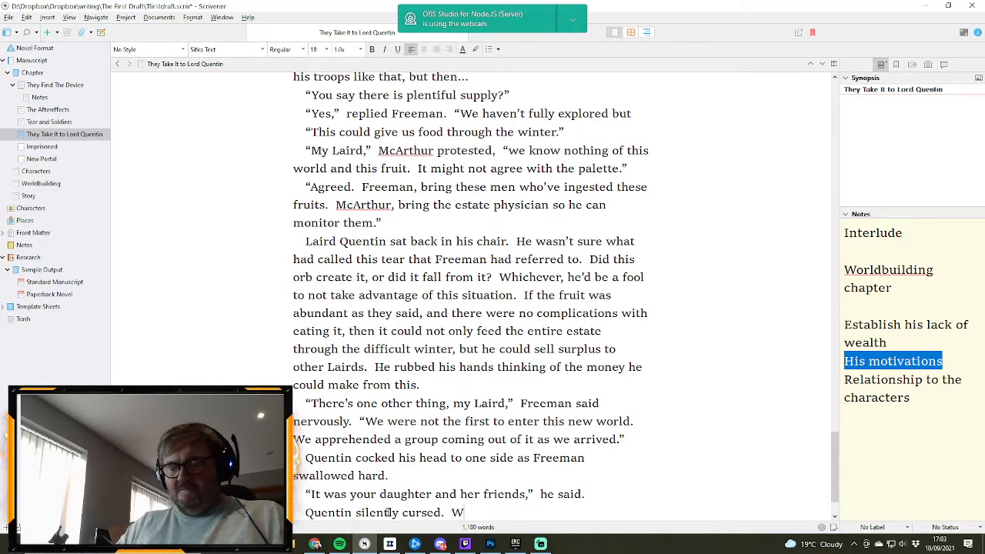
{"action": "type", "text": "hy was it every"}
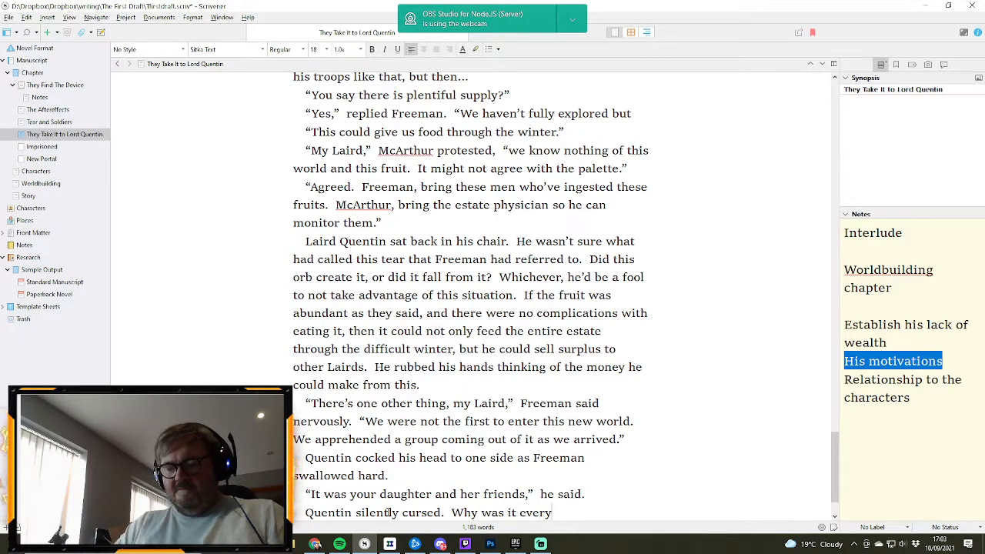
{"action": "type", "text": " time there wa"}
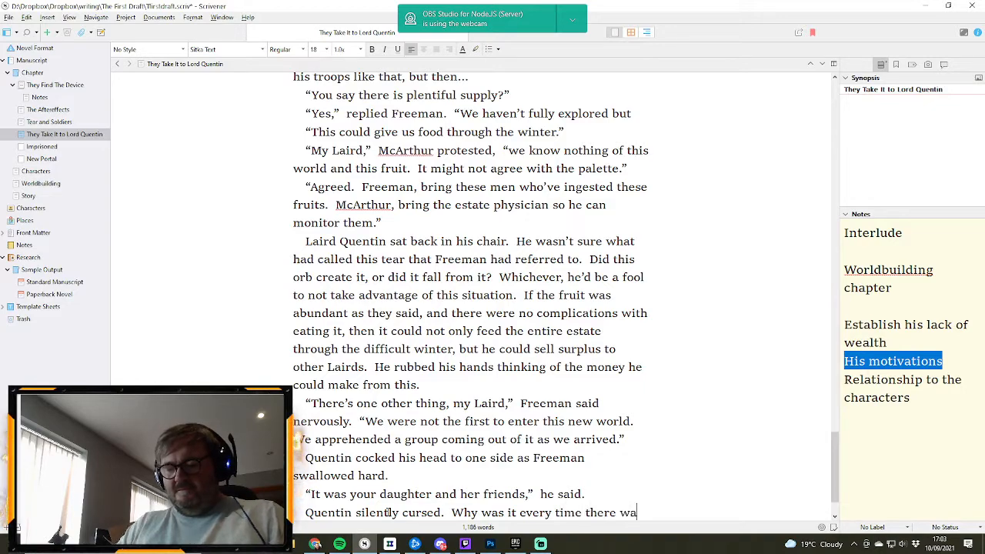
{"action": "type", "text": "s some trouble "}
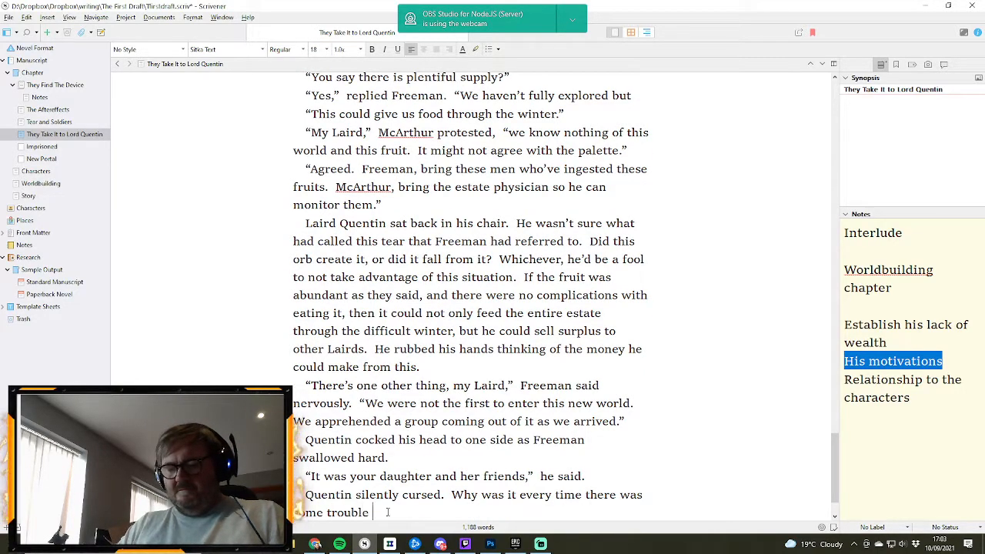
{"action": "type", "text": "or other,"}
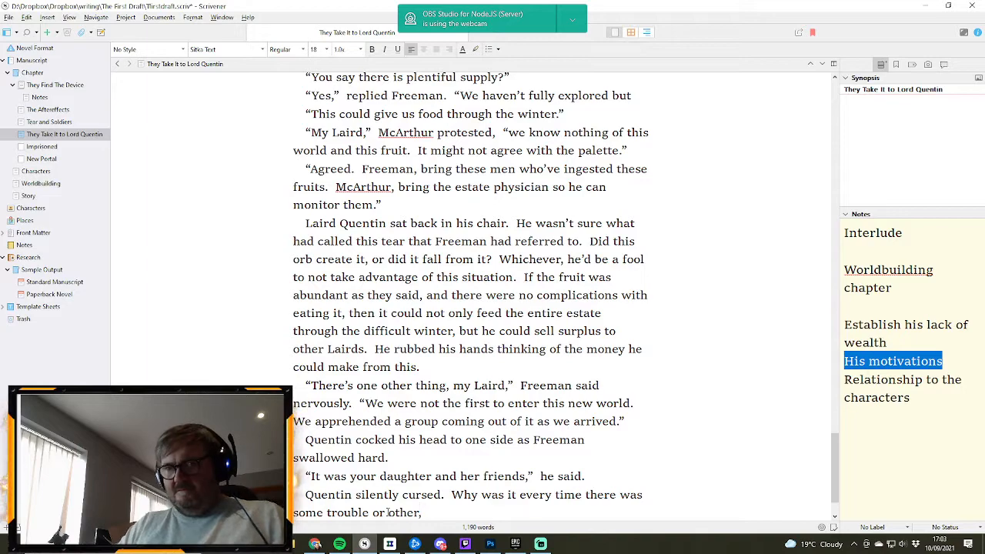
{"action": "type", "text": " Mir"}
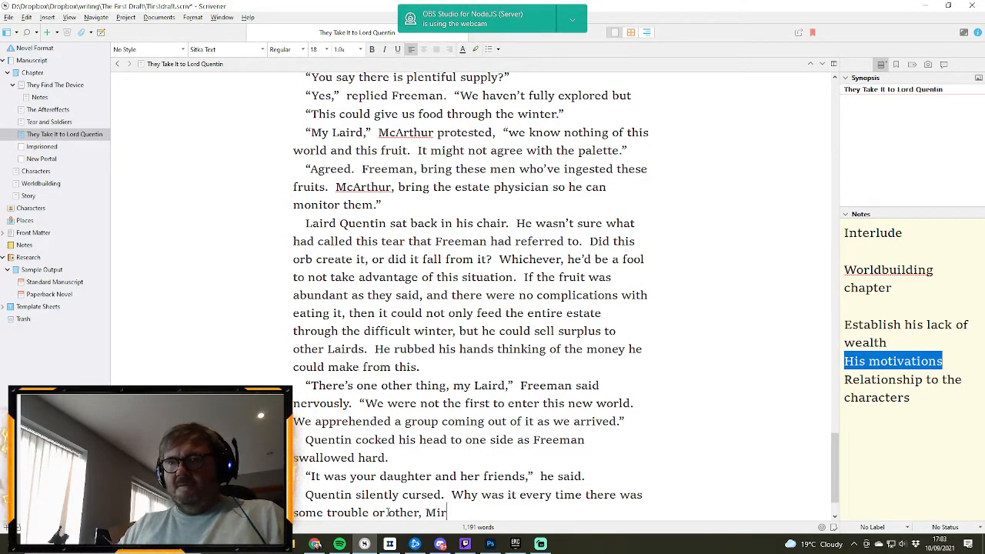
- Look up the name of Lord Quentin's daughter in the Characters document and return to the end of the scene
{"action": "left_click", "coordinate": [31, 208]}
{"action": "left_click", "coordinate": [36, 171]}
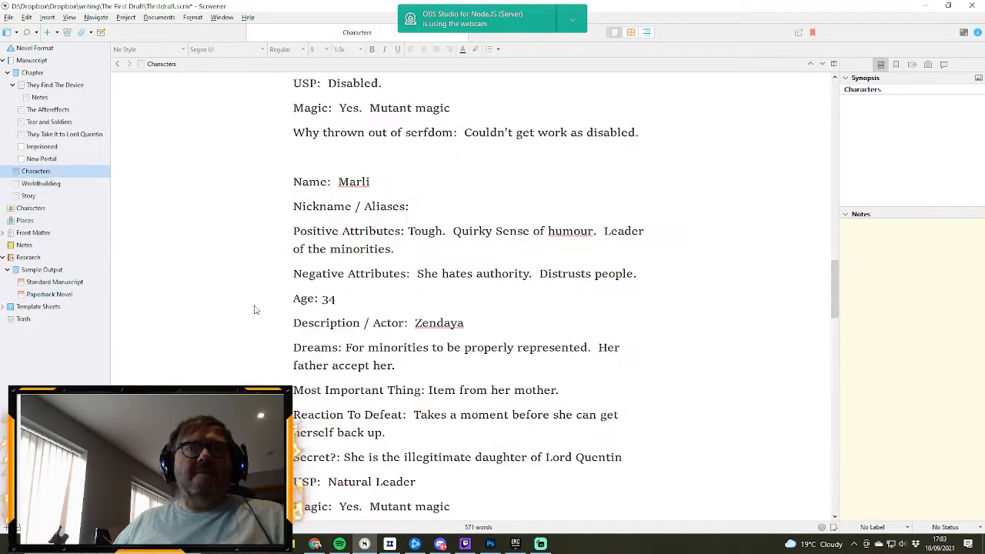
{"action": "scroll", "coordinate": [527, 340], "scroll_direction": "up", "scroll_amount": 3}
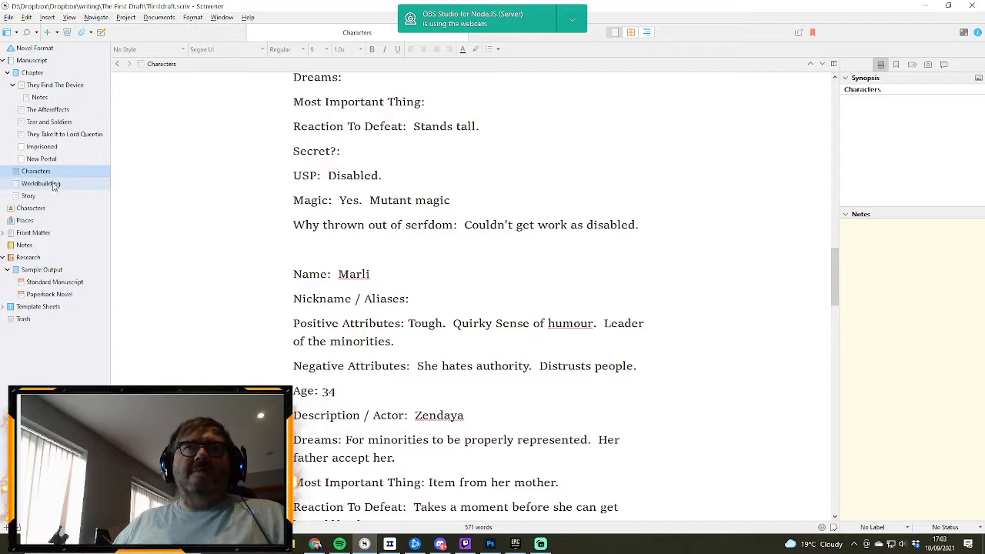
{"action": "left_click", "coordinate": [48, 134]}
{"action": "scroll", "coordinate": [623, 459], "scroll_direction": "down", "scroll_amount": 3}
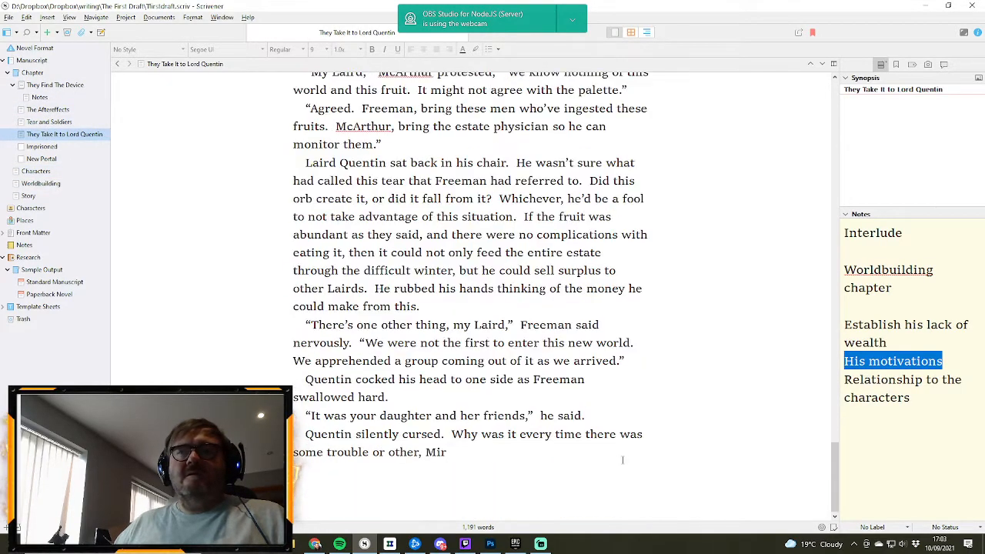
- Replace the unfinished name “Mir” and complete the sentence with “Marli and her little gang were right in the centre.”
{"action": "left_click", "coordinate": [462, 458]}
{"action": "double_click", "coordinate": [437, 452]}
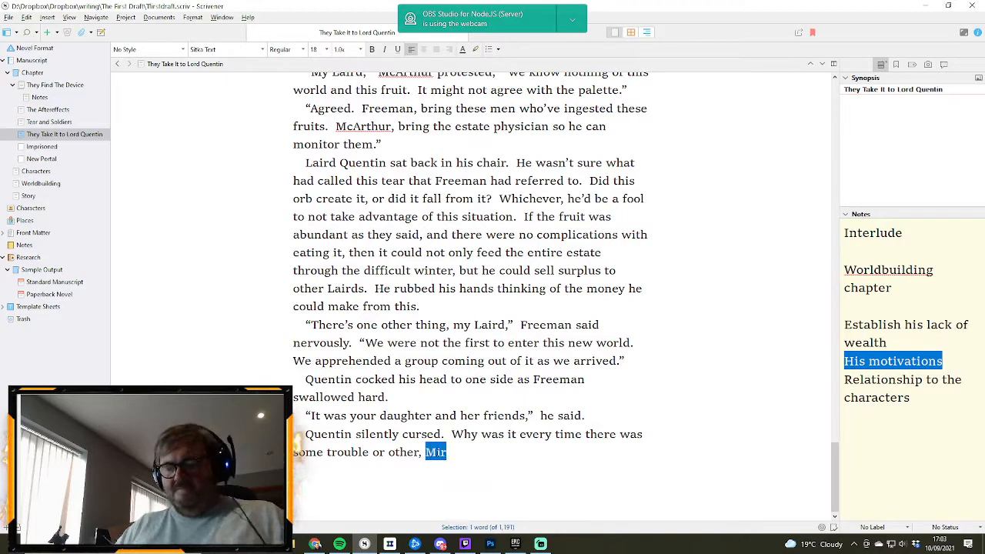
{"action": "type", "text": "Marli and"}
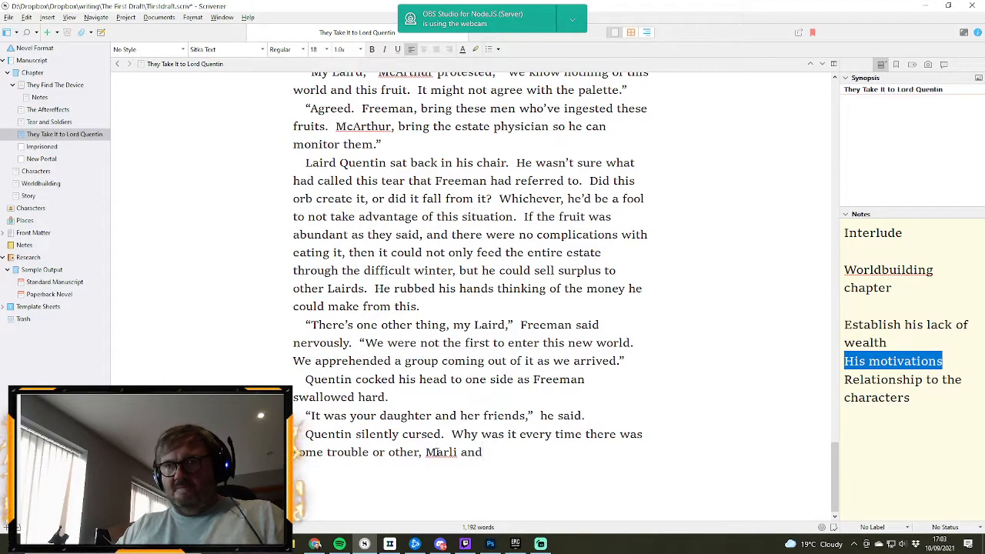
{"action": "type", "text": " her"}
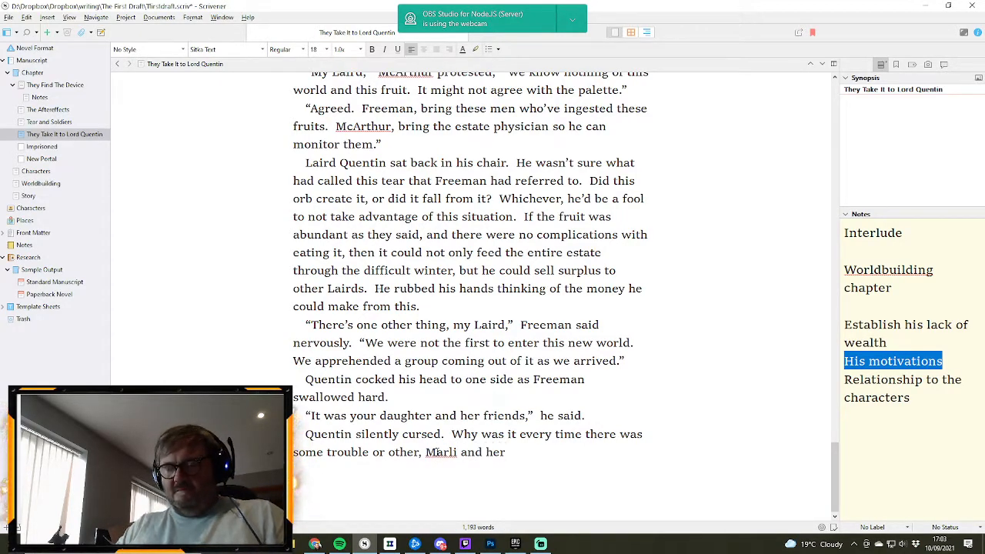
{"action": "type", "text": " litt"}
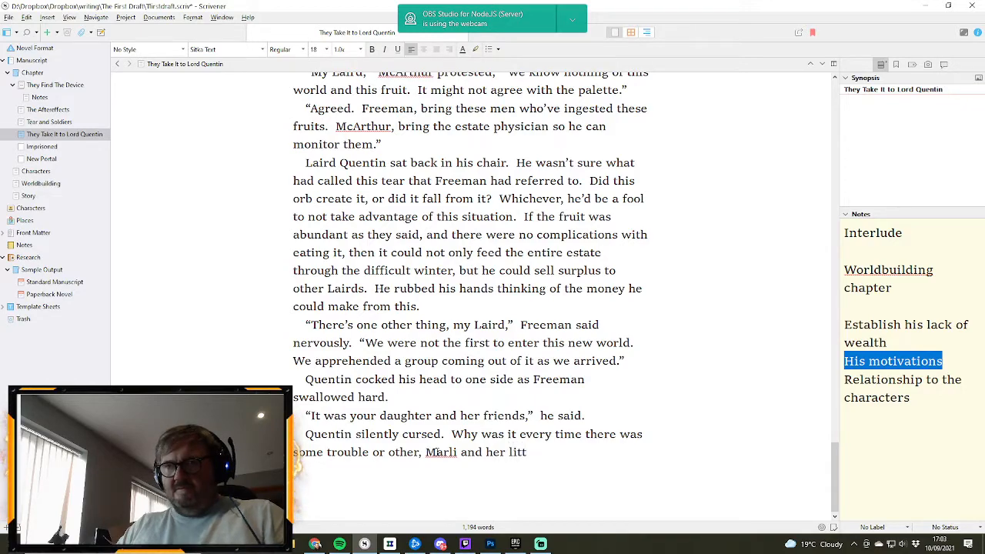
{"action": "type", "text": "le gan"}
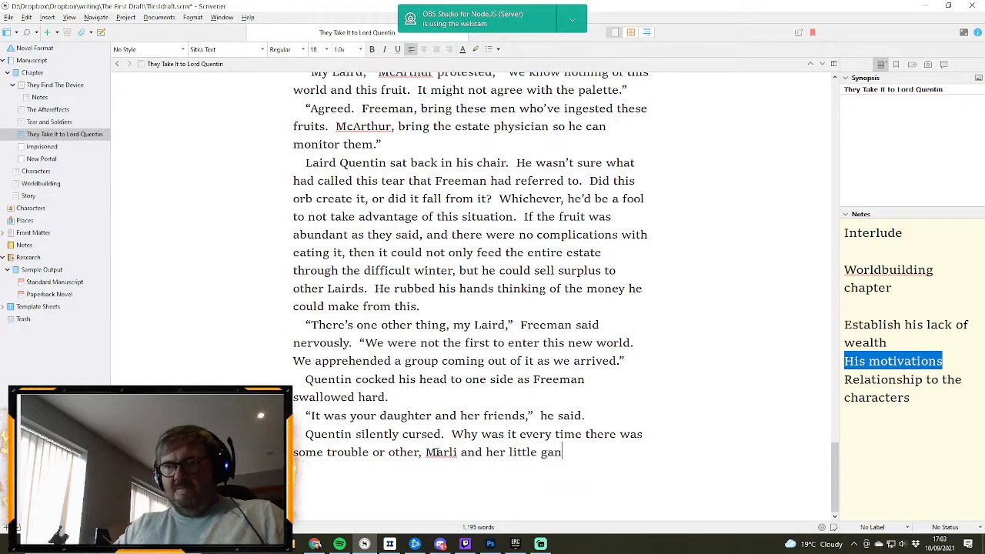
{"action": "type", "text": "g were"}
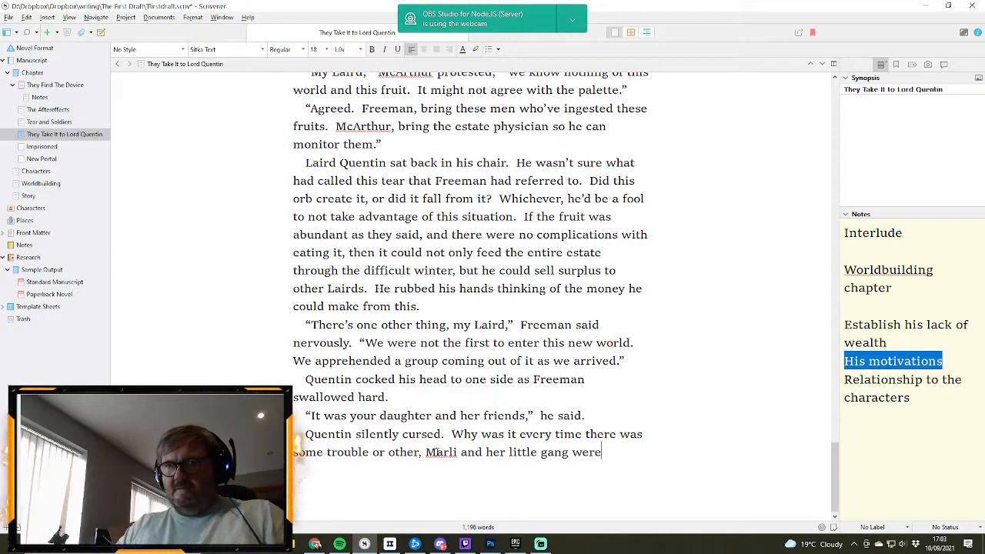
{"action": "type", "text": " right"}
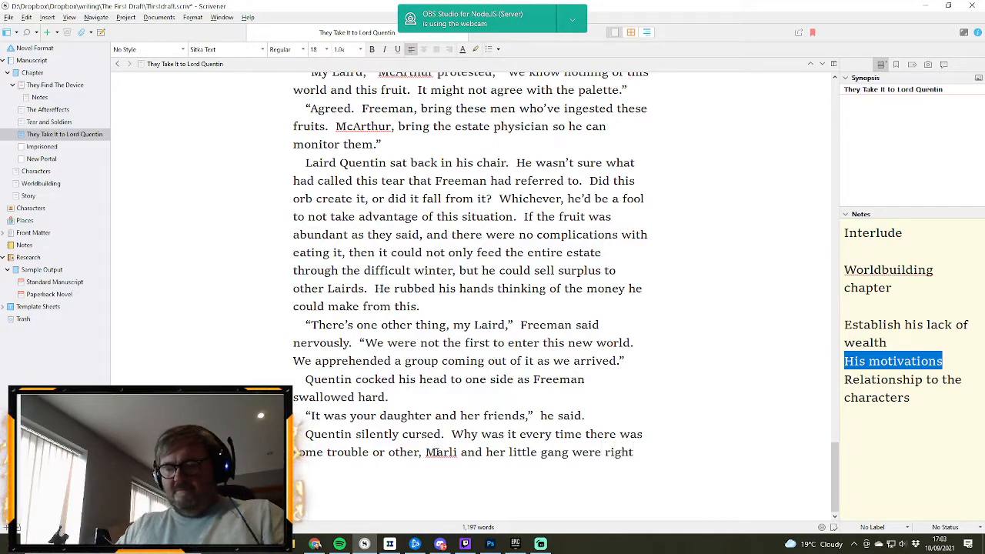
{"action": "type", "text": " in the cent"}
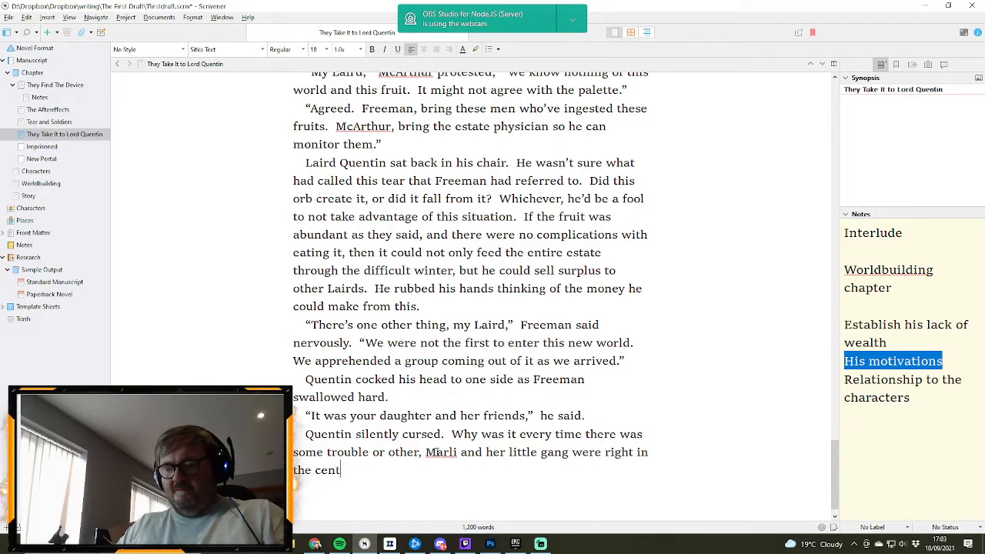
{"action": "type", "text": "re."}
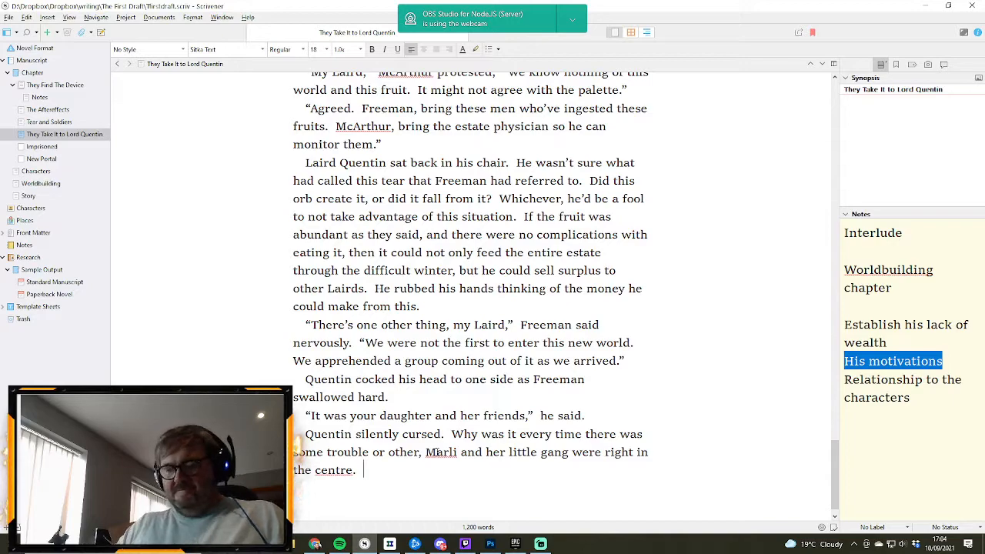
- Continue Quentin's thoughts after “centre” with “He should have hung half her accomplices”
{"action": "type", "text": "He should "}
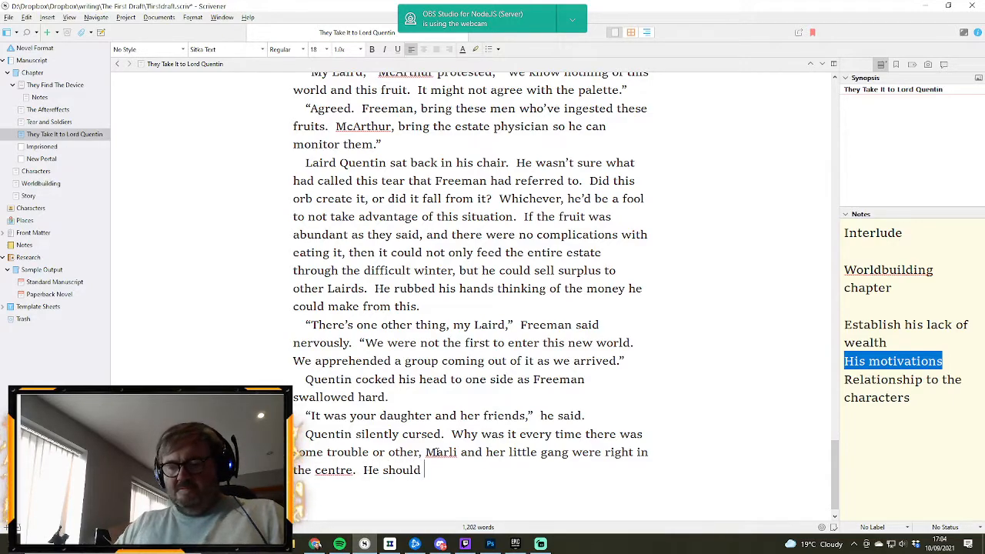
{"action": "type", "text": "have hung"}
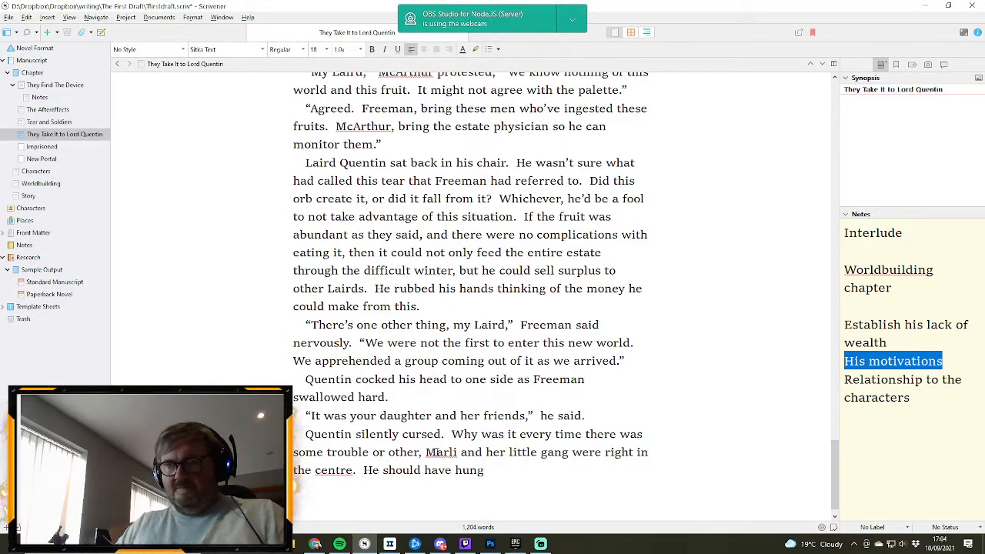
{"action": "type", "text": " half"}
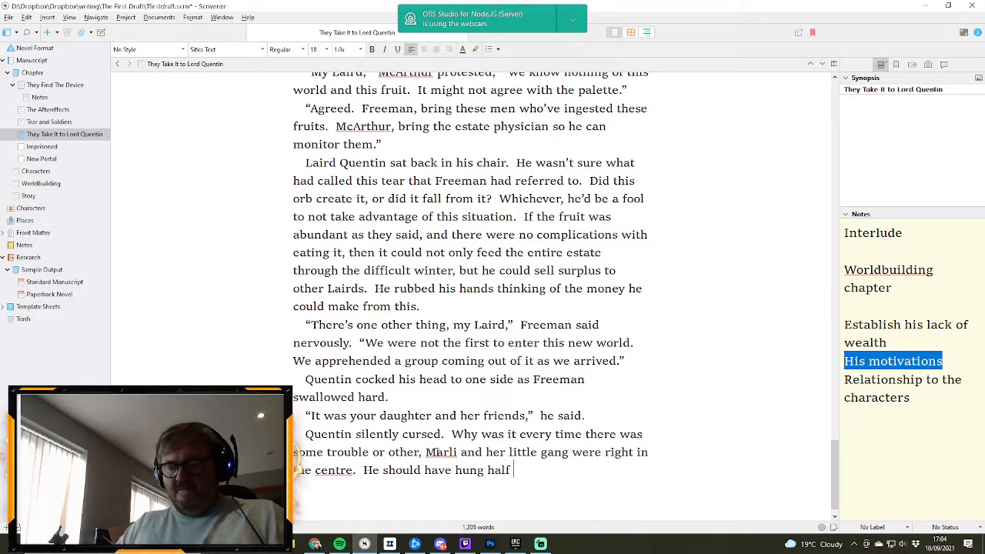
{"action": "type", "text": " her acco"}
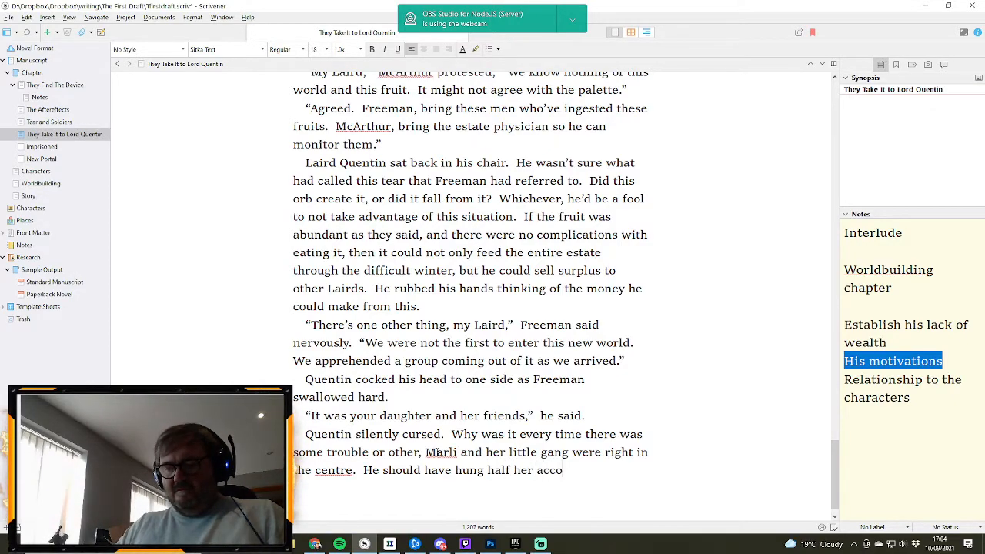
{"action": "type", "text": "mplices"}
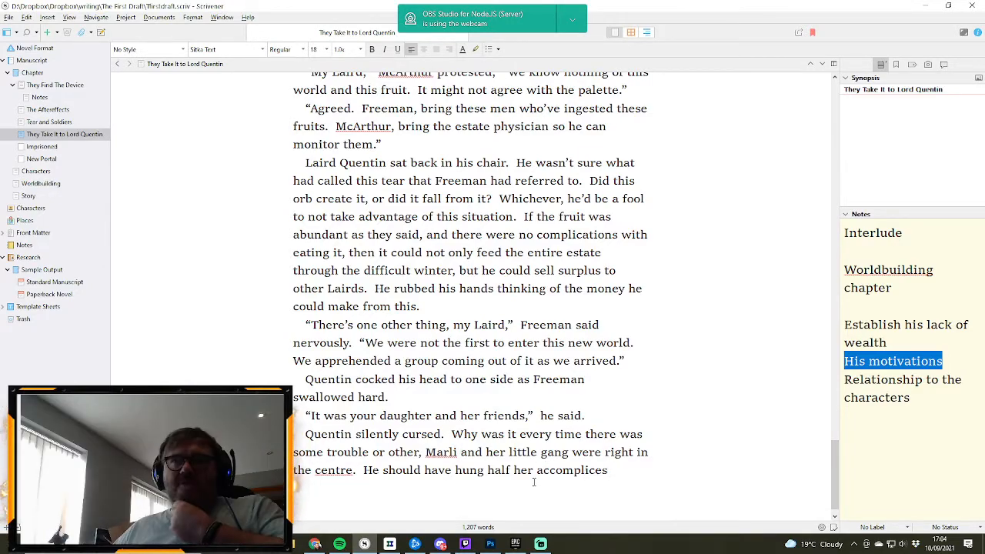
- Change the full stop after “right in the centre” to a question mark
{"action": "left_click", "coordinate": [355, 470]}
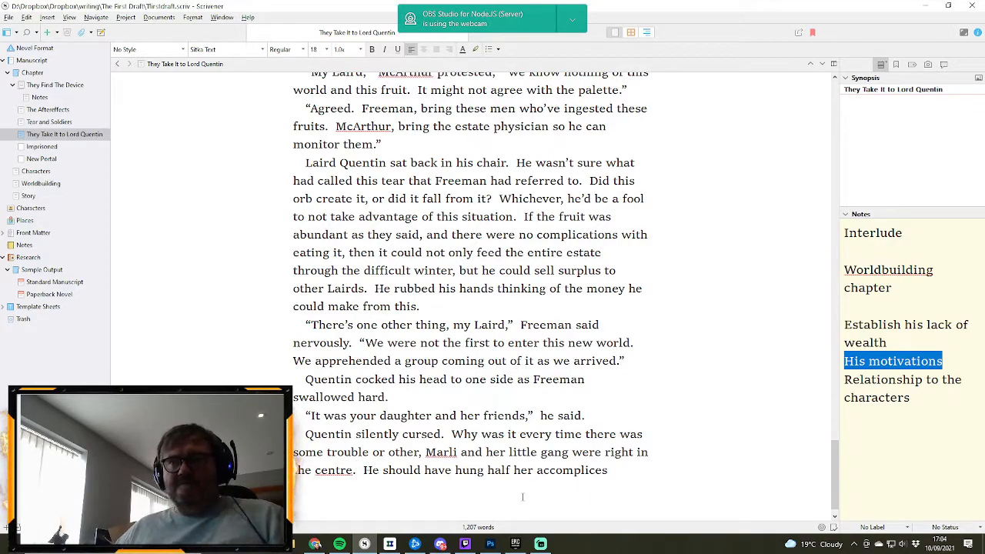
{"action": "key", "text": "BackSpace"}
{"action": "type", "text": "?"}
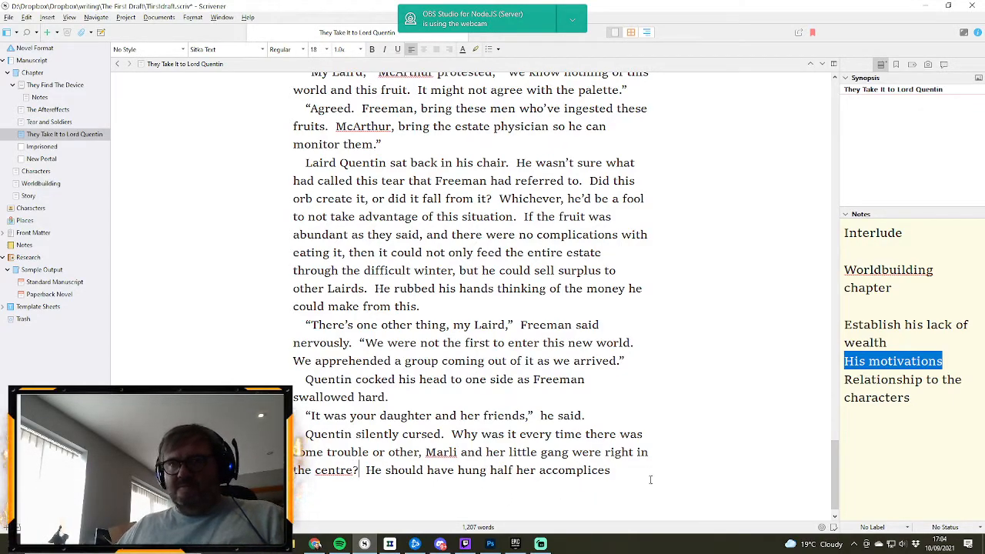
- Complete the sentence about hanging half her accomplices at the end of the scene with “when he had the chance.”
{"action": "left_click", "coordinate": [643, 470]}
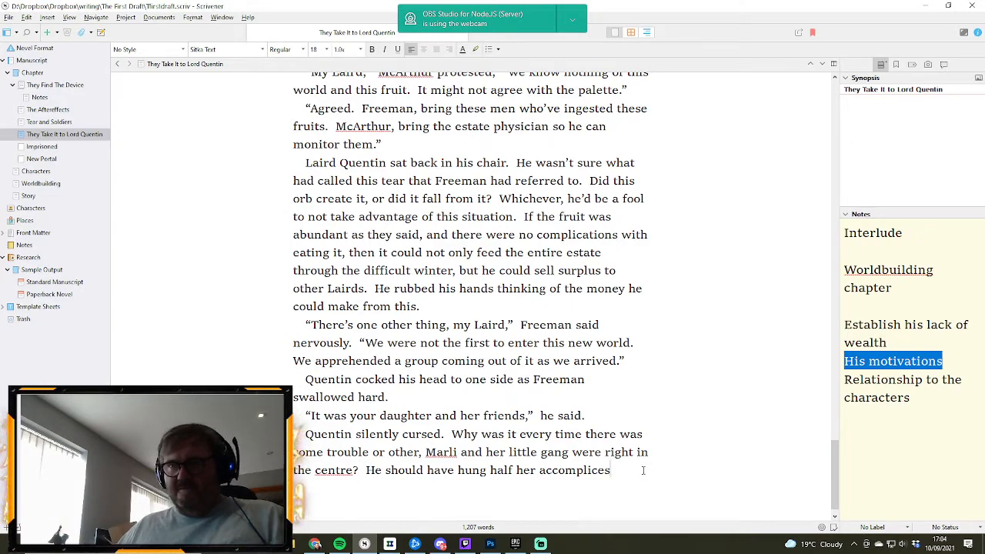
{"action": "type", "text": "when"}
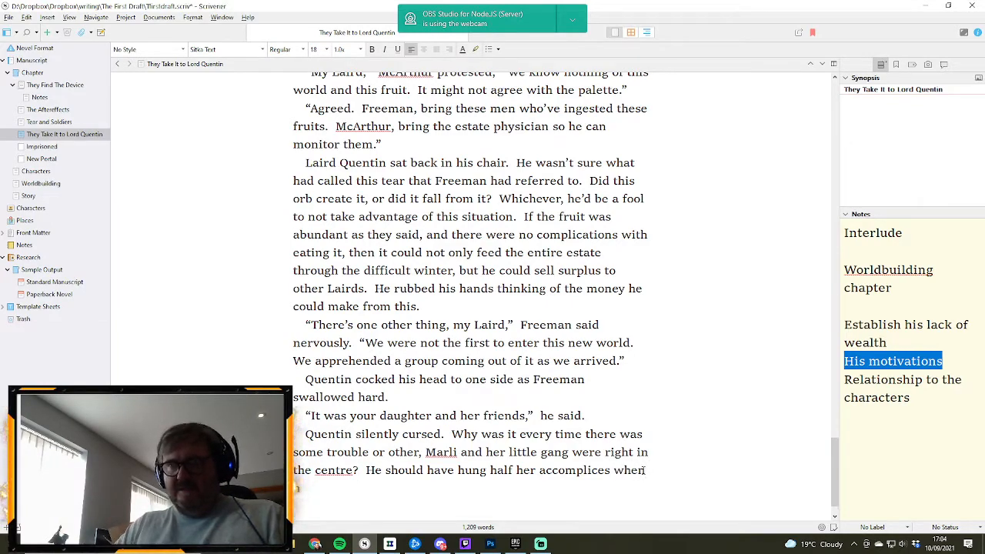
{"action": "type", "text": " he had the"}
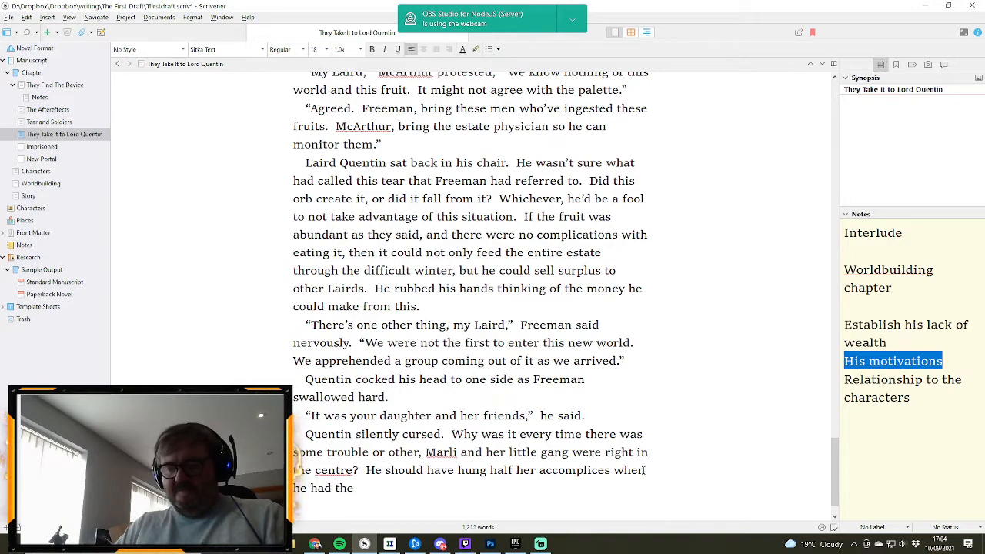
{"action": "type", "text": " chance."}
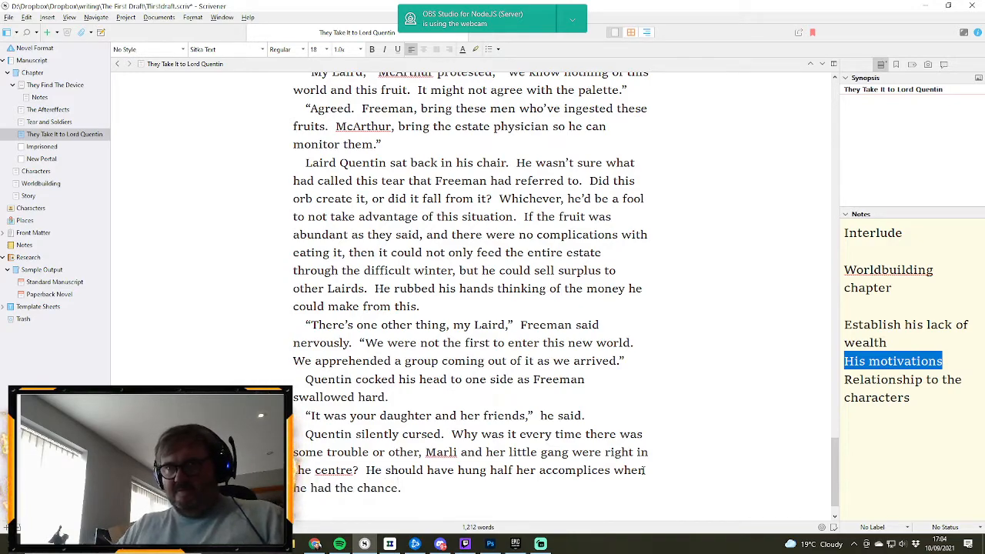
{"action": "type", "text": "  All thiev"}
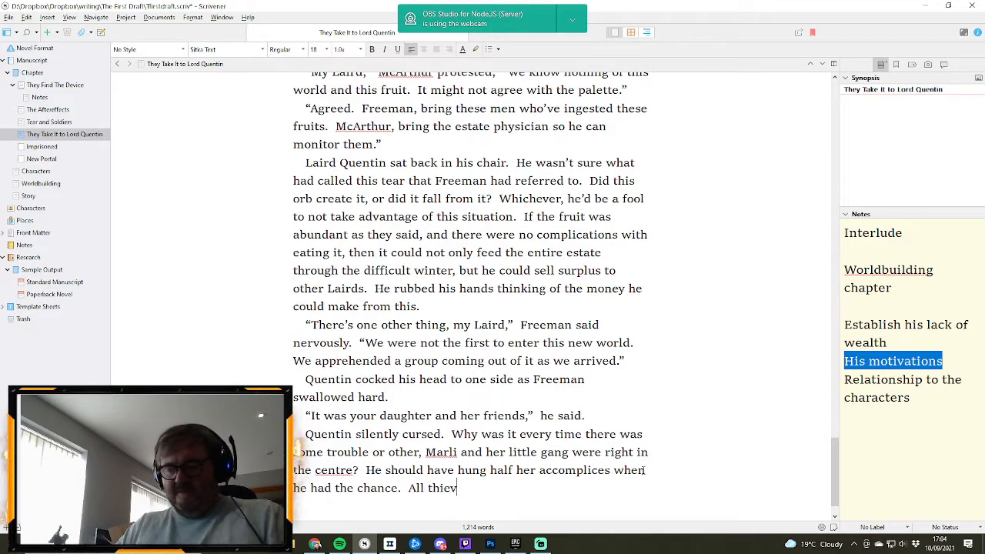
{"action": "type", "text": "es, beggars"}
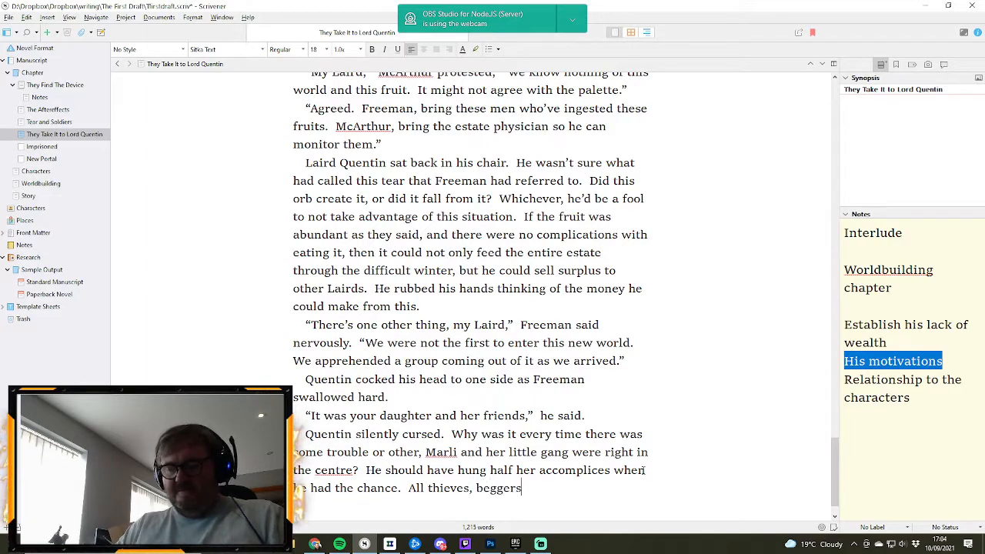
{"action": "type", "text": " and poacher"}
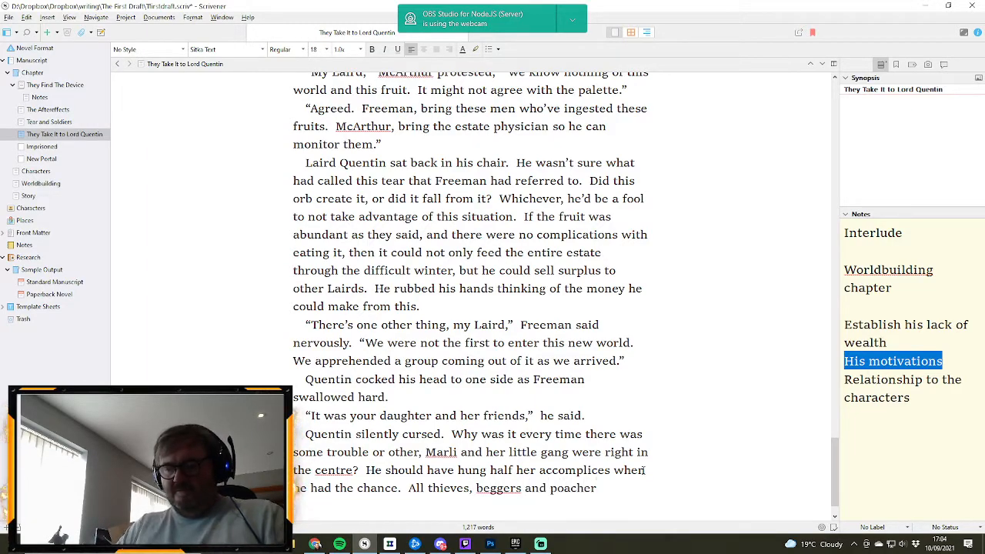
{"action": "type", "text": "s the lot of t"}
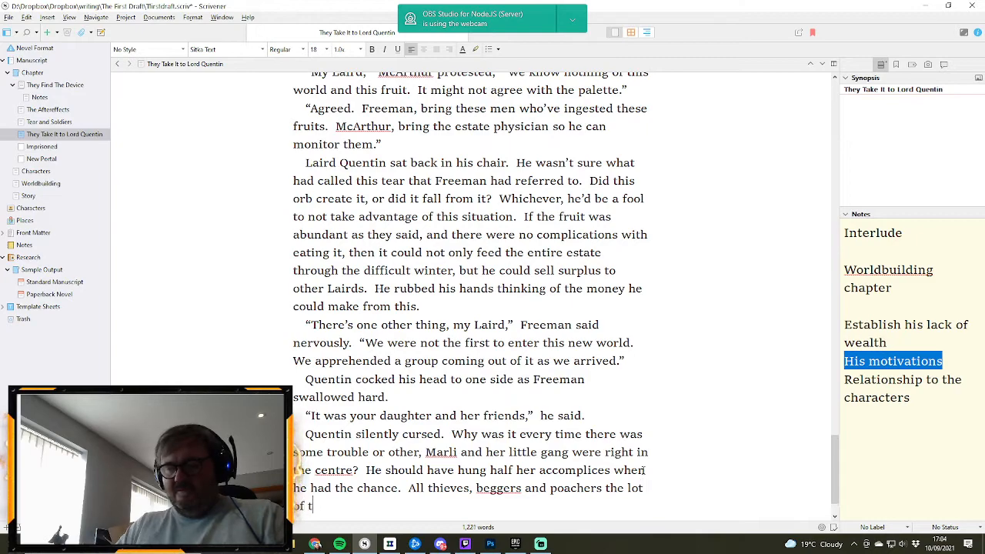
{"action": "type", "text": "hem."}
- Add a new paragraph with Quentin's line “Where is she?” followed by the tag “he seethed.”
{"action": "key", "text": "Return"}
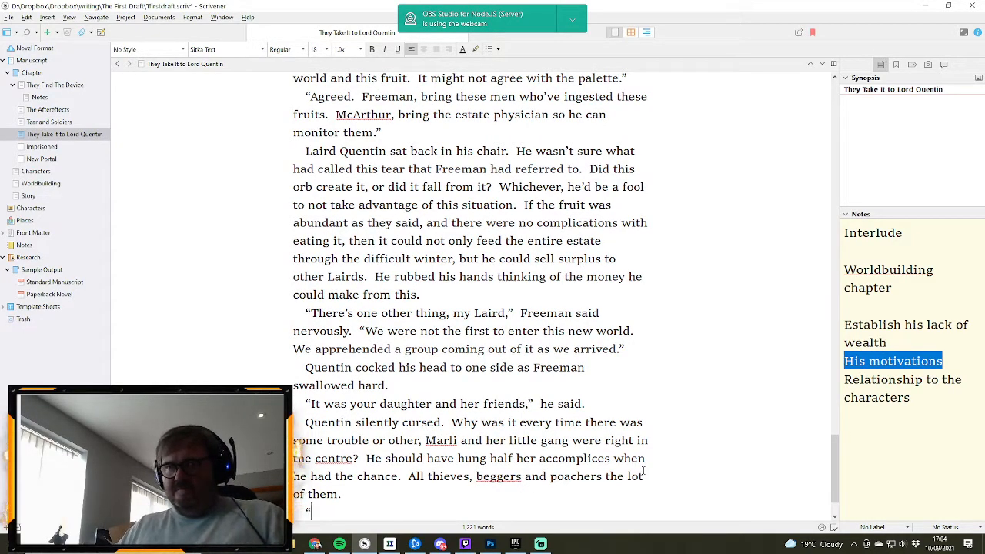
{"action": "type", "text": "“Where i"}
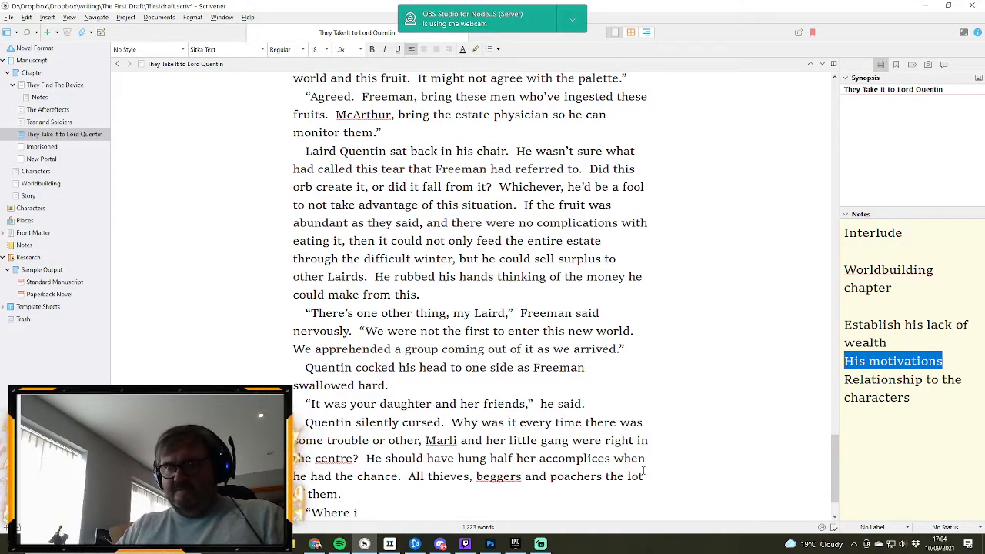
{"action": "type", "text": "s she"}
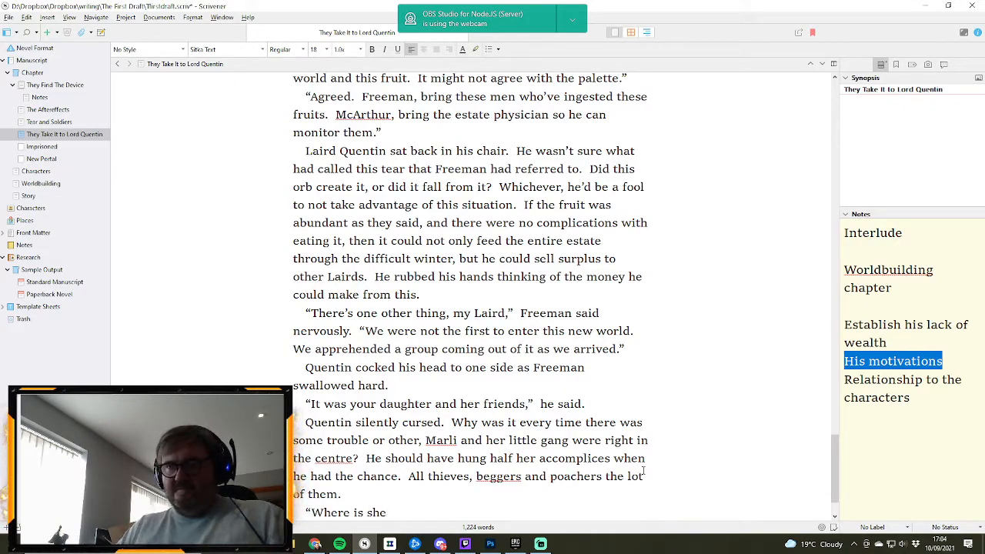
{"action": "type", "text": "?”  he seethc"}
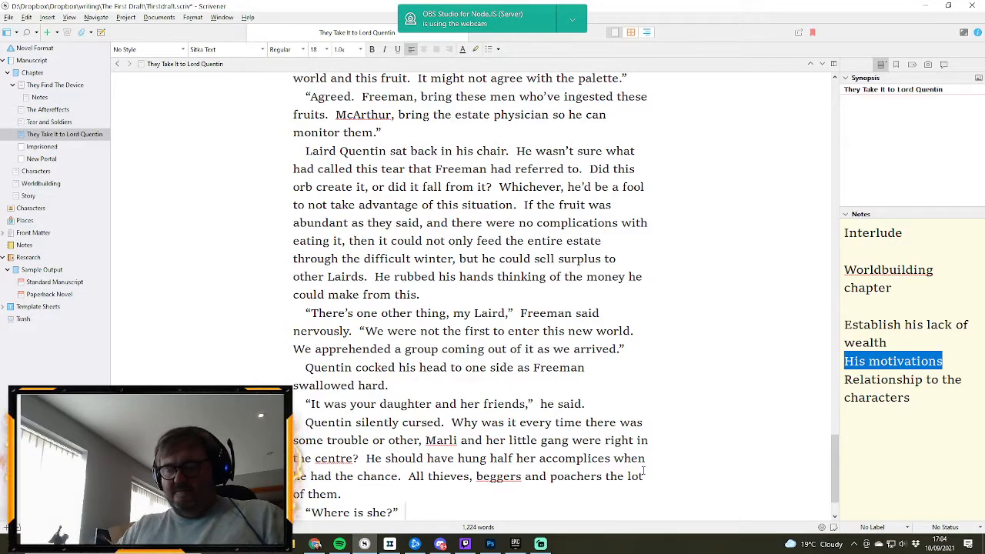
{"action": "key", "text": "BackSpace"}
{"action": "type", "text": "ed."}
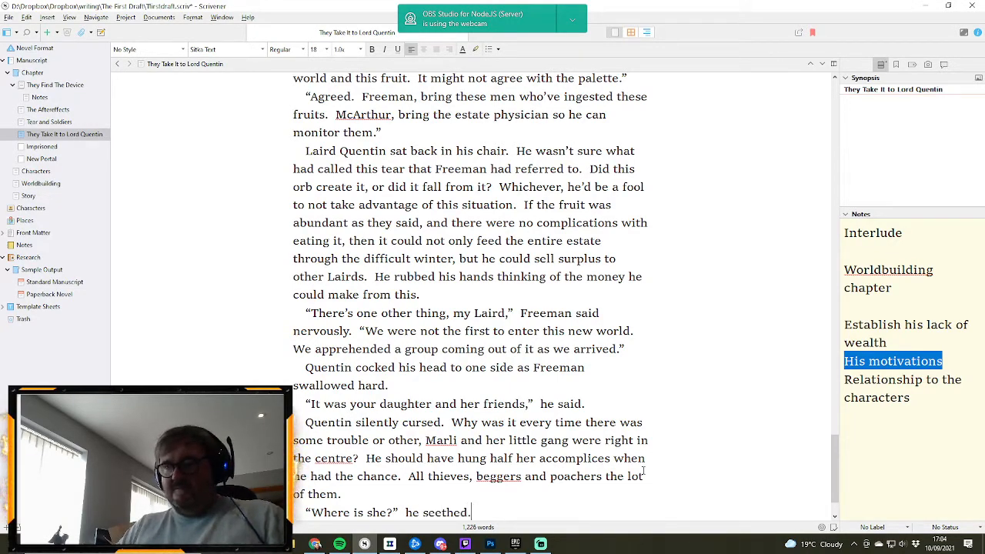
- Begin the reply to Quentin in a new paragraph with the opening words “In the gallows”
{"action": "key", "text": "Return"}
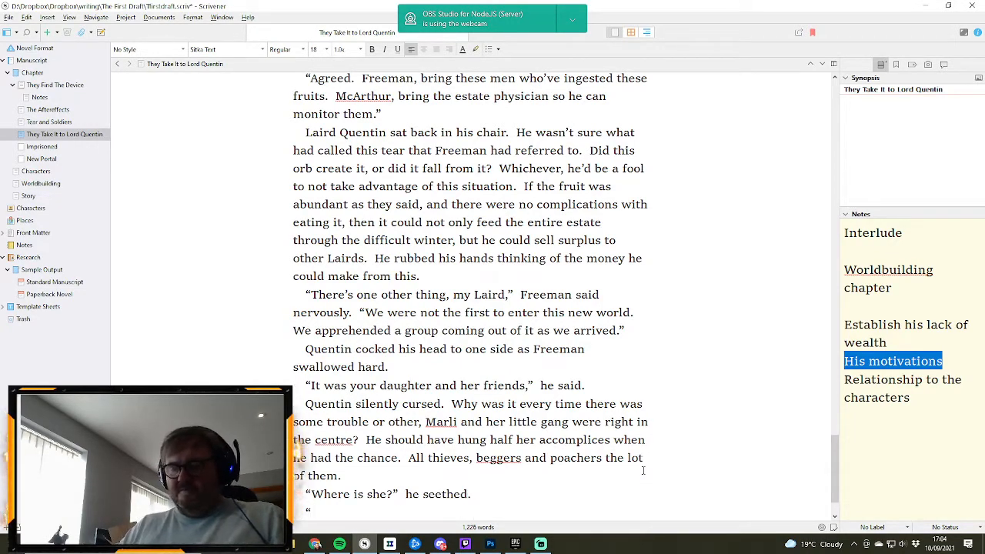
{"action": "type", "text": "“In the gal"}
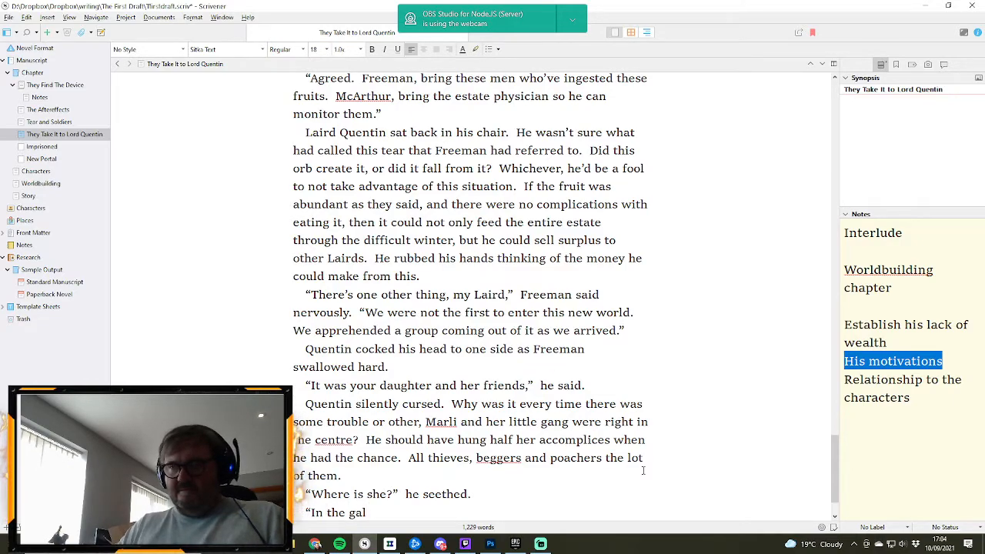
{"action": "key", "text": "BackSpace"}
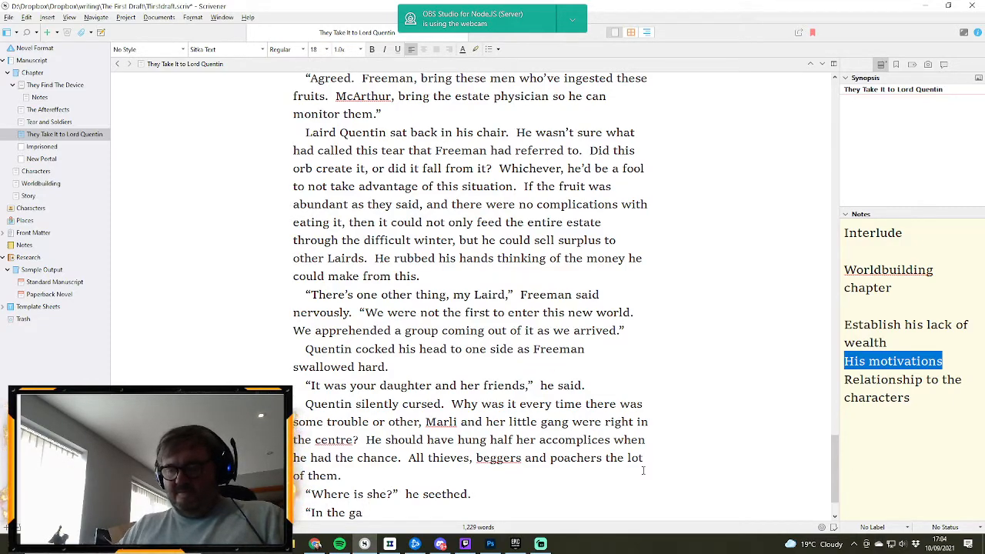
{"action": "type", "text": "llows"}
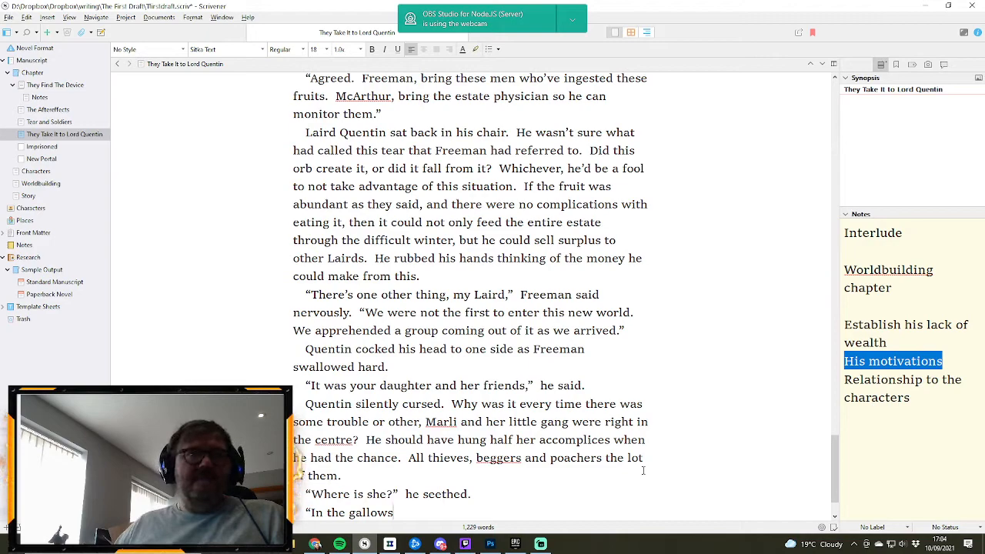
- Replace the word “gallows” with “gaol” in the reply to Quentin's question
{"action": "key", "text": "alt+Tab"}
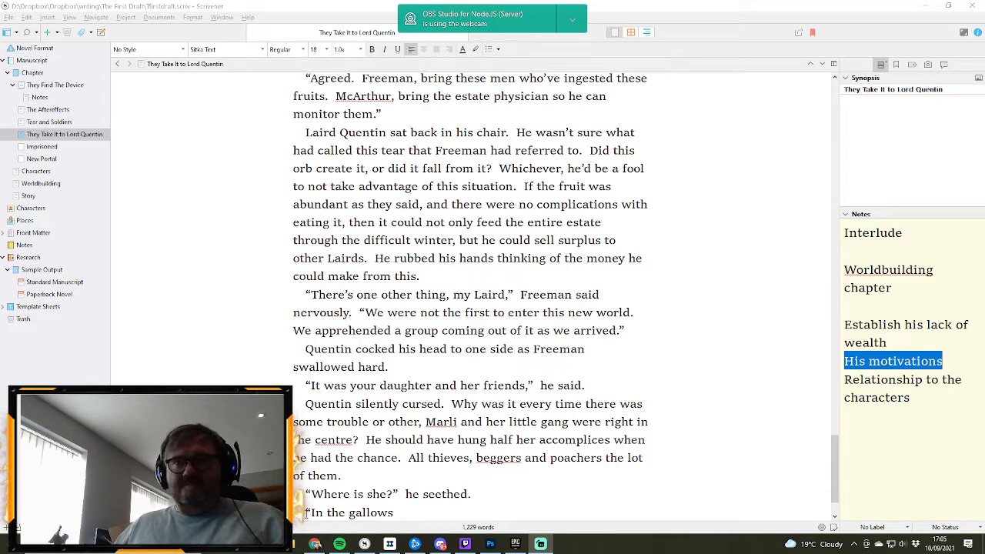
{"action": "left_click", "coordinate": [361, 512]}
{"action": "double_click", "coordinate": [362, 513]}
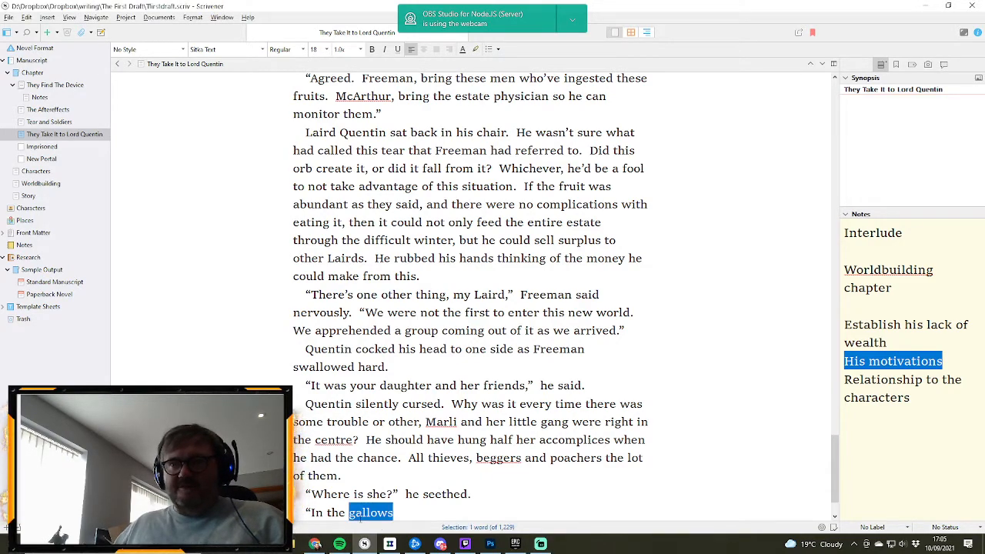
{"action": "type", "text": "goa"}
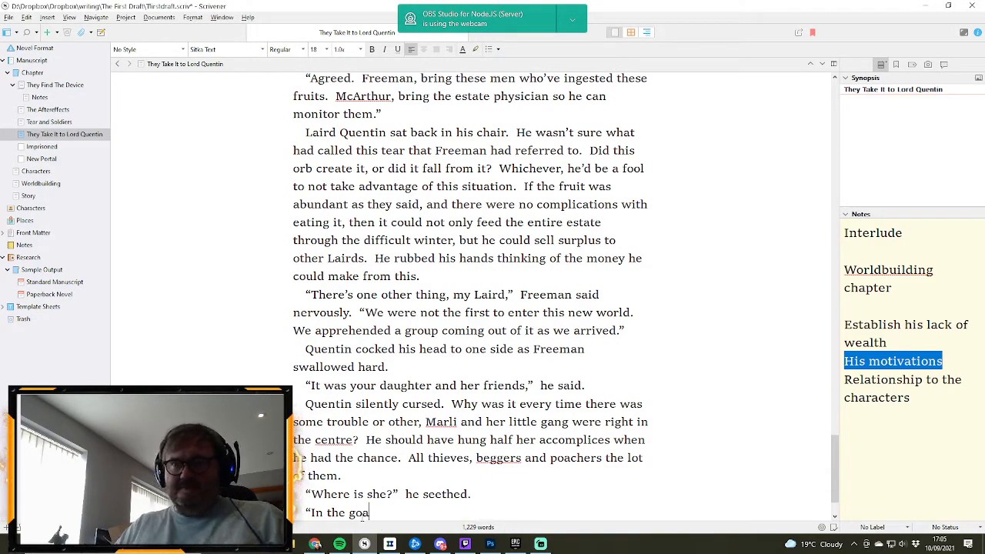
{"action": "key", "text": "BackSpace"}
{"action": "key", "text": "BackSpace"}
{"action": "type", "text": "aol"}
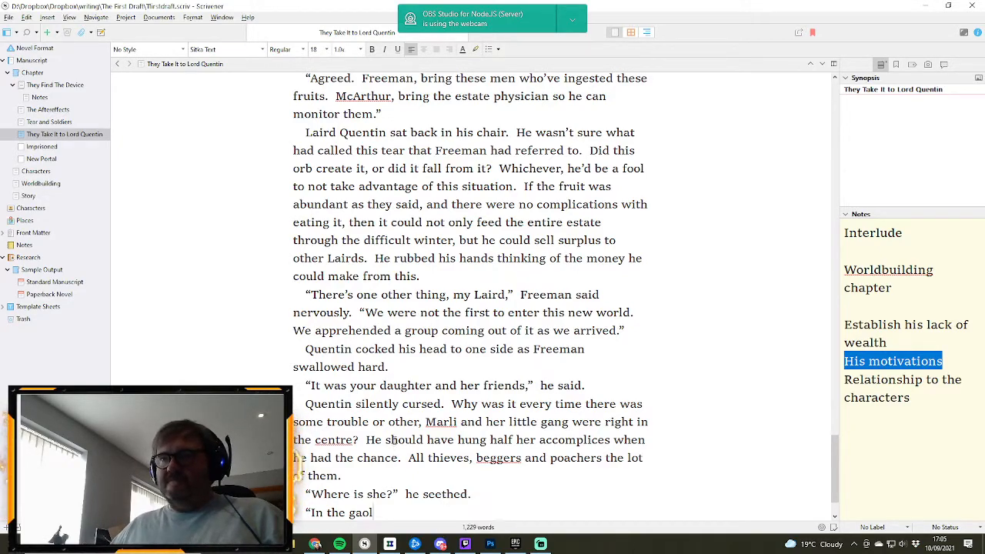
- End the gaol sentence with a full stop and finish the reply with “They were all carrying vast amounts of the fruit.”
{"action": "type", "text": ".  "}
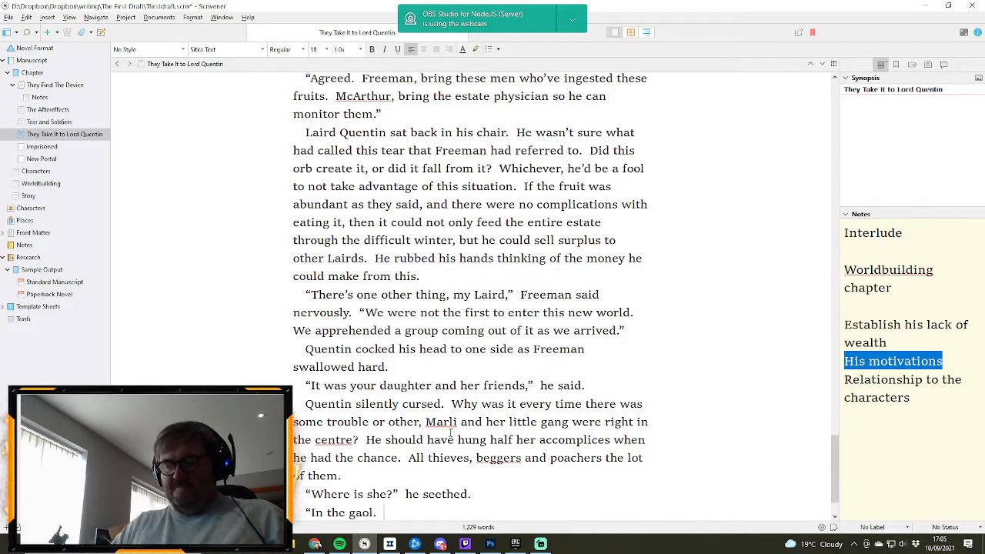
{"action": "type", "text": "They were al"}
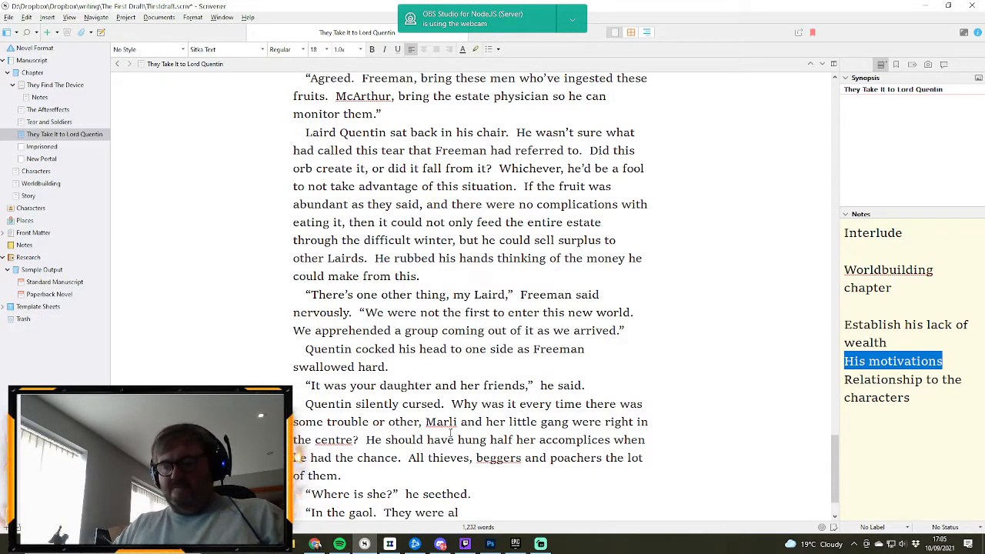
{"action": "type", "text": "l carrying"}
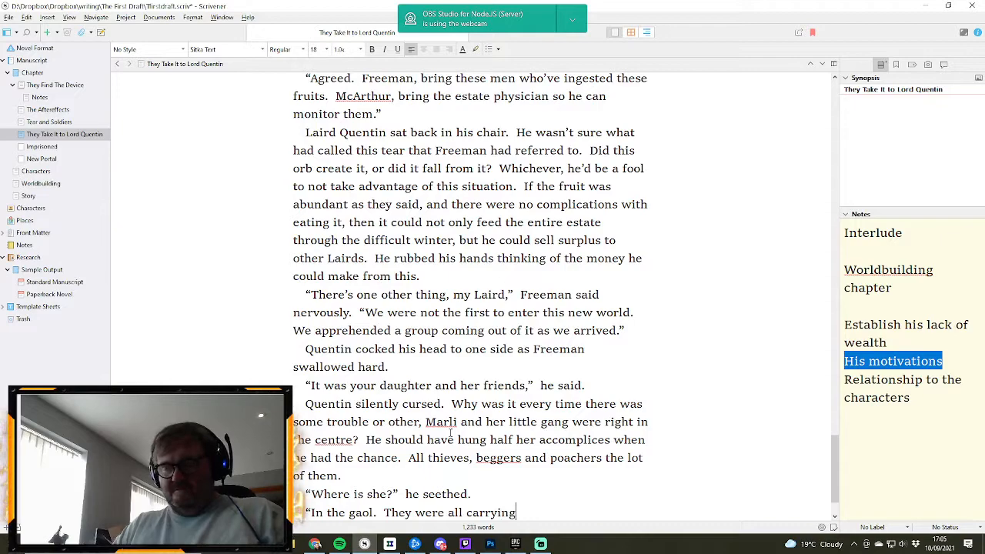
{"action": "type", "text": " vast amou"}
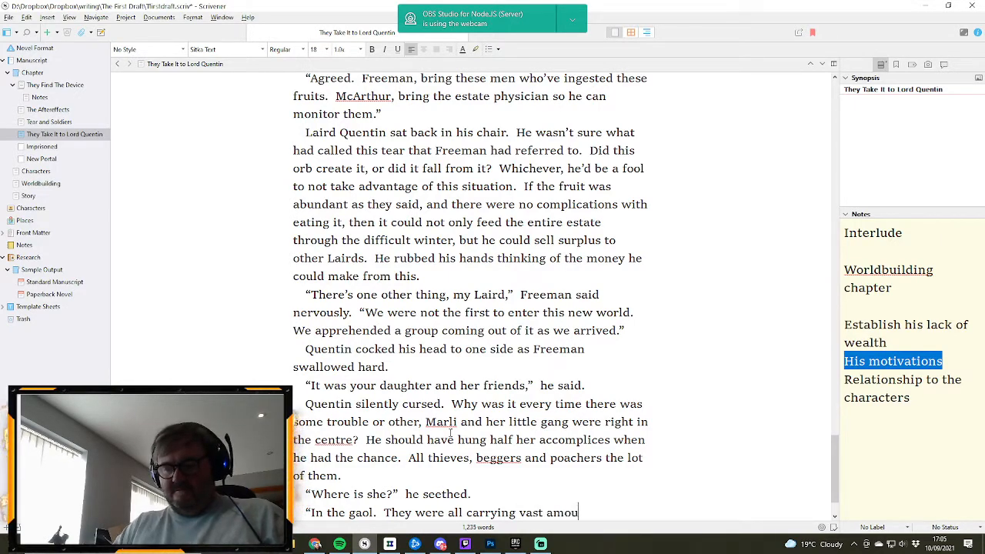
{"action": "type", "text": "nts of this"}
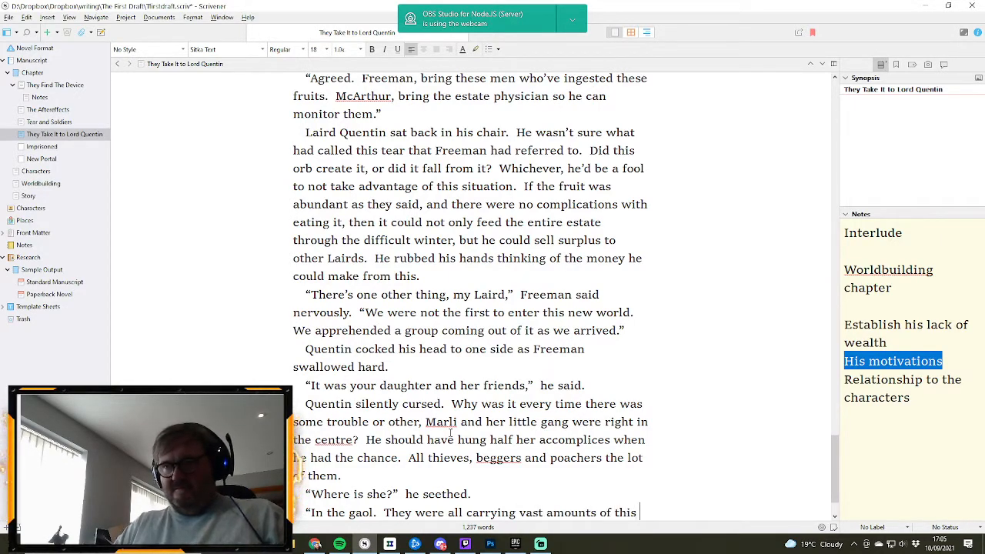
{"action": "key", "text": "BackSpace"}
{"action": "key", "text": "BackSpace"}
{"action": "key", "text": "BackSpace"}
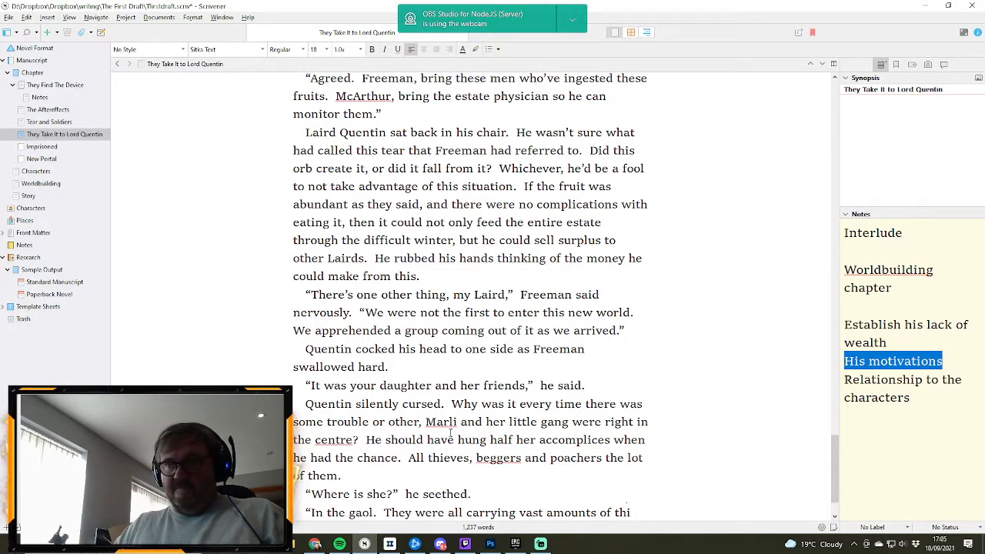
{"action": "type", "text": "e fruit"}
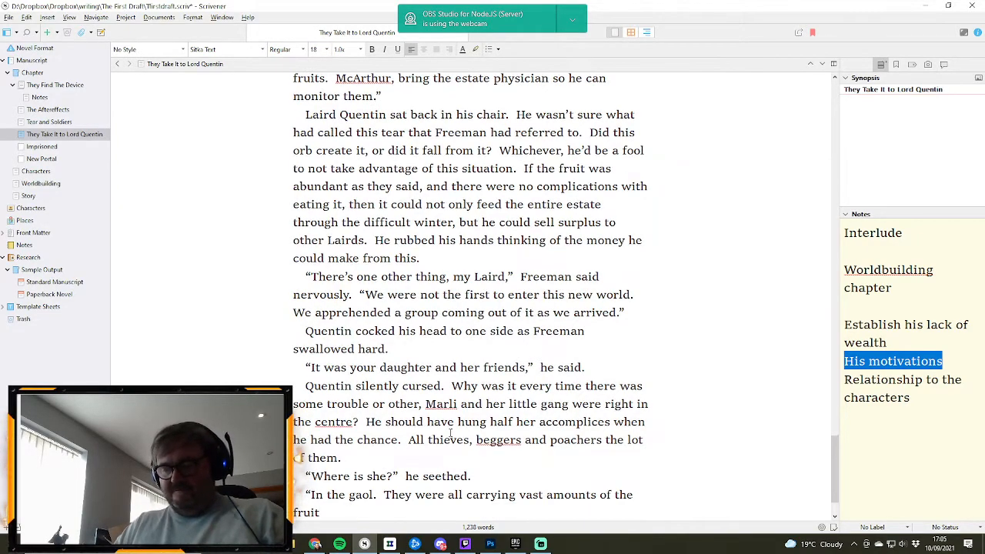
{"action": "type", "text": ".\""}
- Start a new paragraph after the gaol reply with “Steeling from him, yet again”
{"action": "key", "text": "Return"}
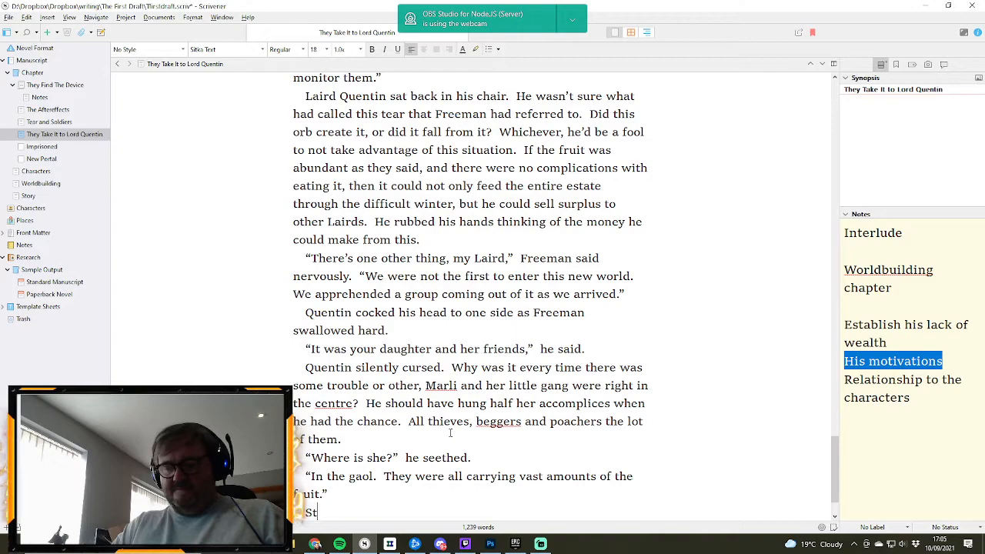
{"action": "type", "text": "Steeling from h"}
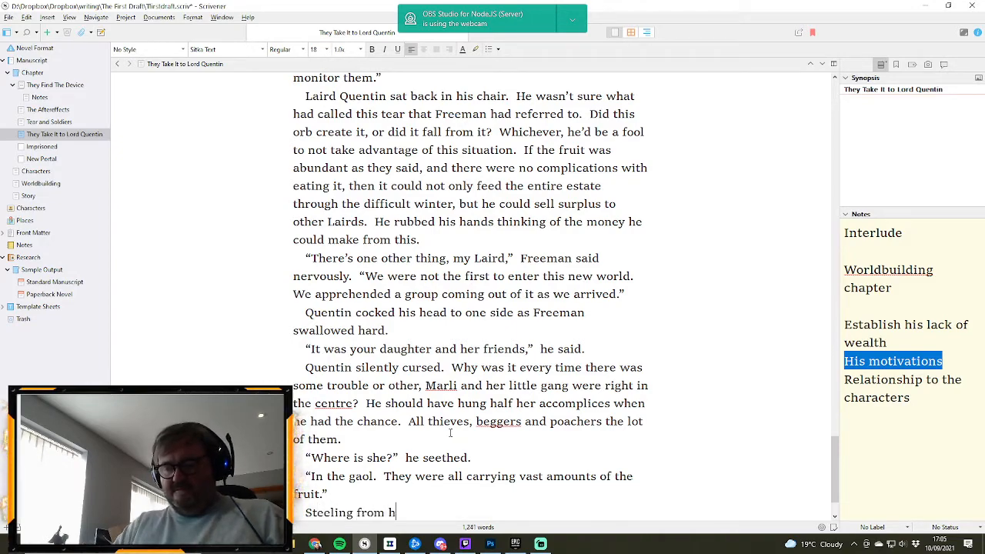
{"action": "type", "text": "im, yet again"}
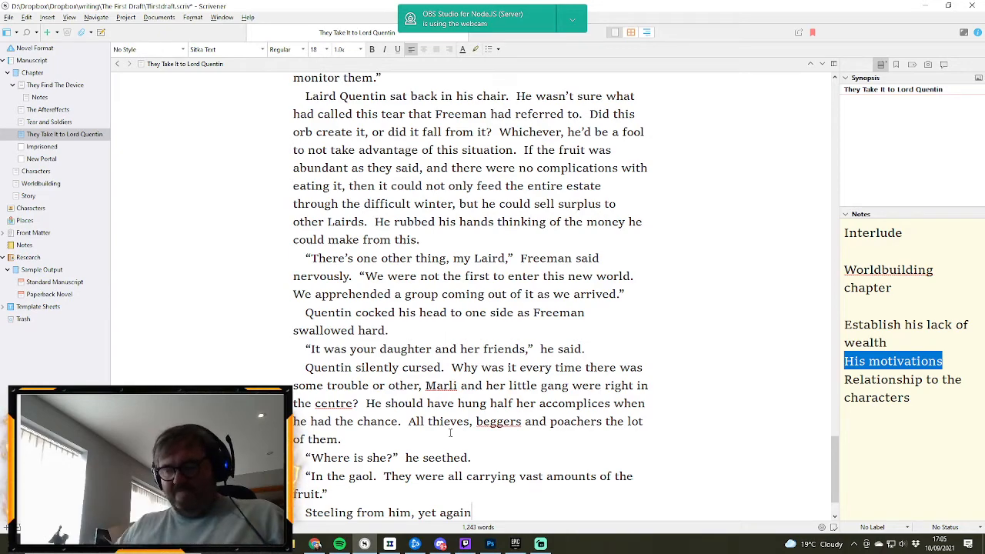
{"action": "type", "text": ".  Why did t"}
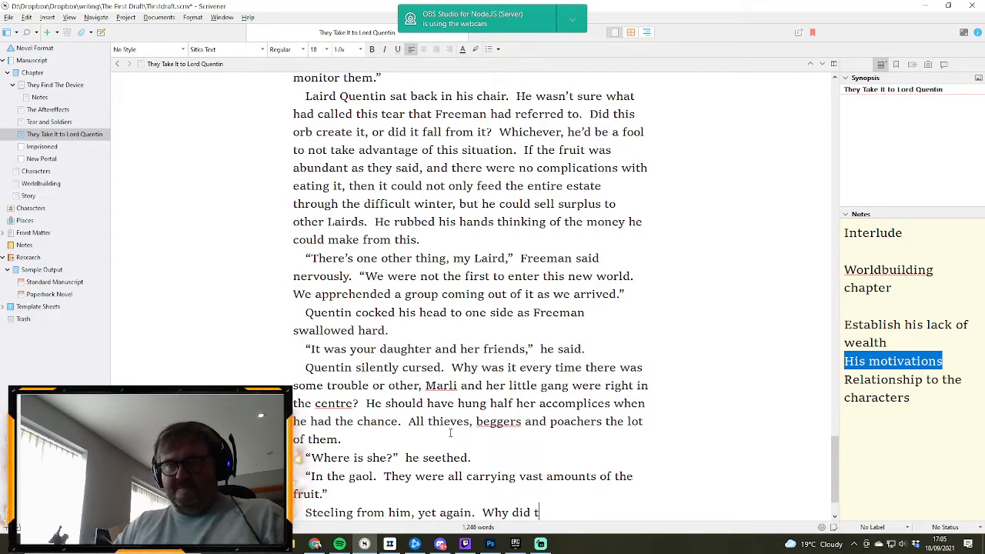
{"action": "type", "text": "hey not p"}
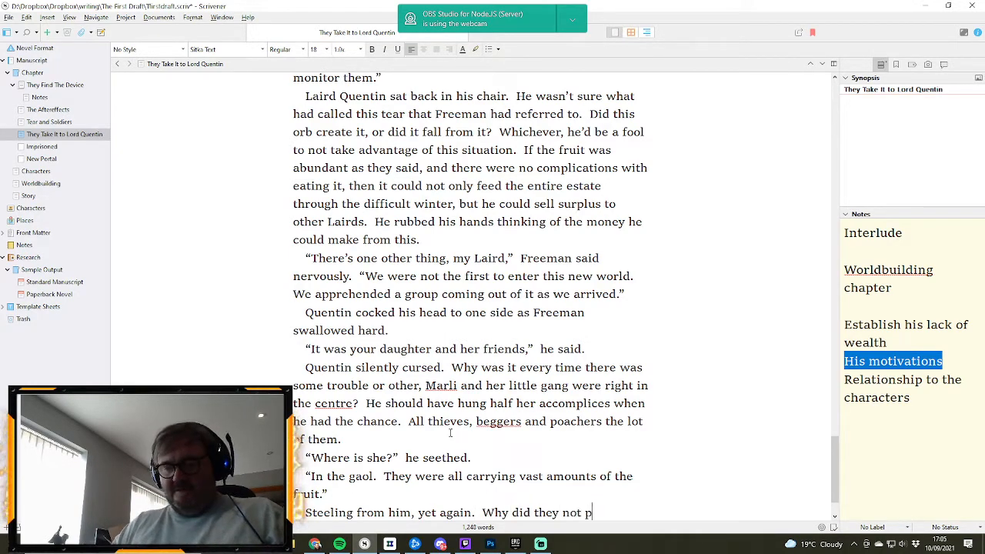
{"action": "type", "text": "iss off "}
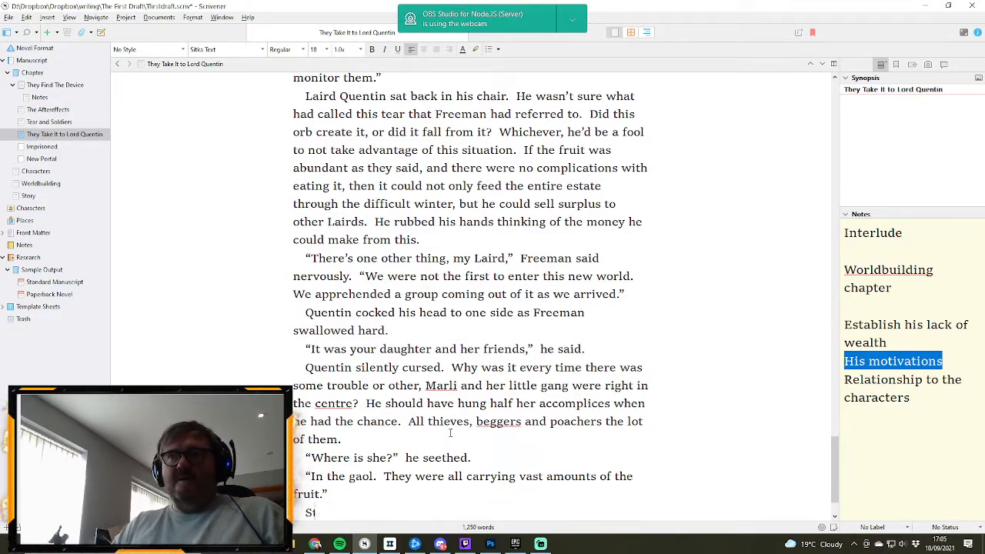
{"action": "type", "text": "and "}
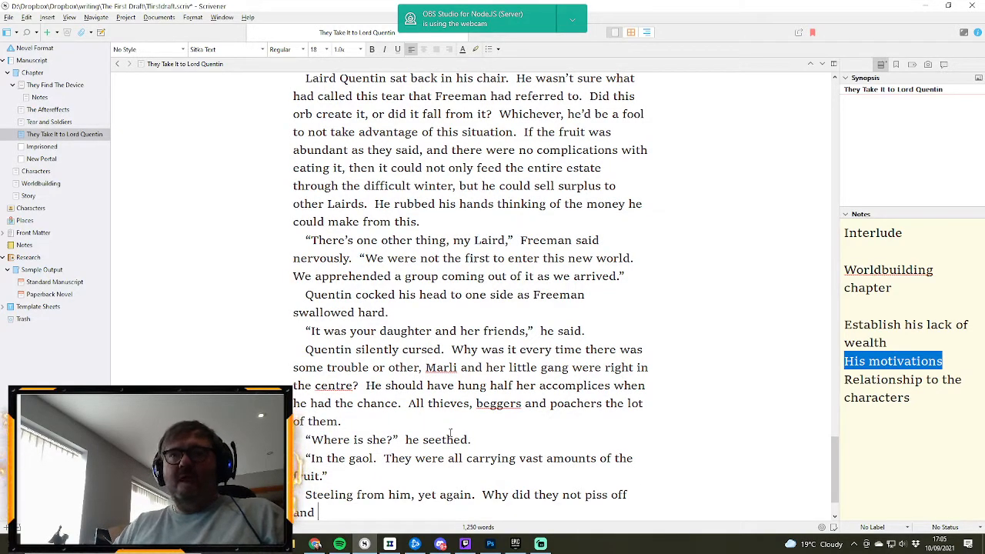
{"action": "type", "text": "bother s"}
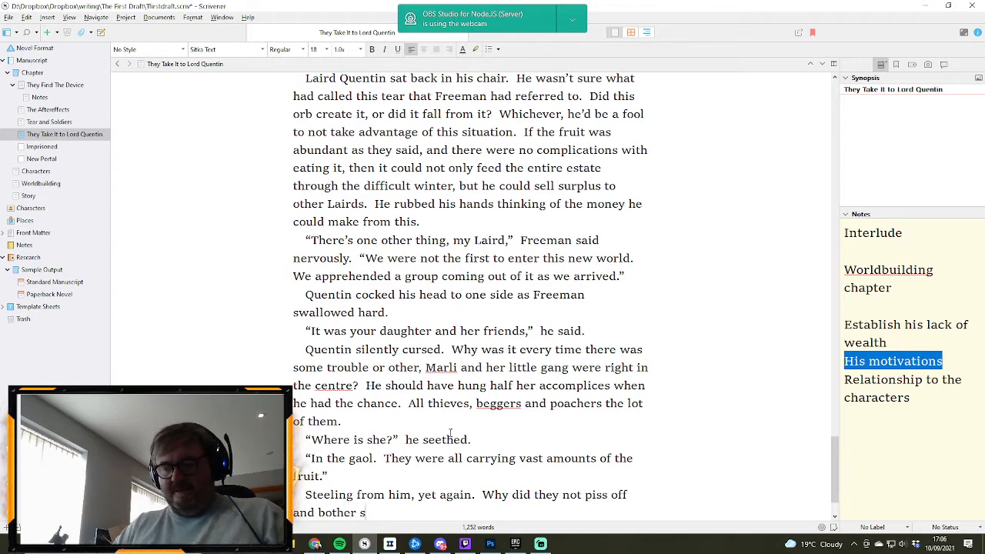
{"action": "type", "text": "ome"}
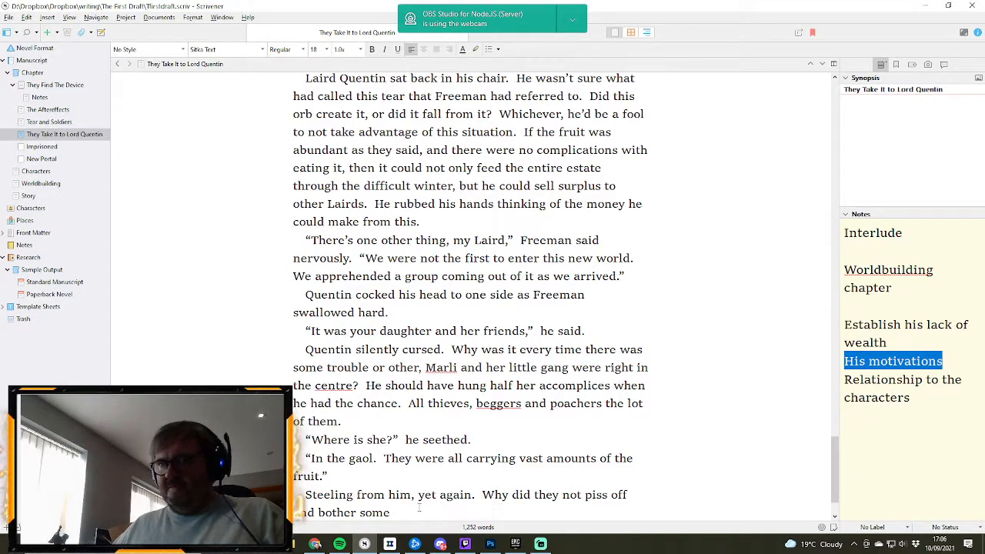
- End that sentence with a full stop and add the question “Why did they not piss off and bother some other Laird?”
{"action": "type", "text": "other La"}
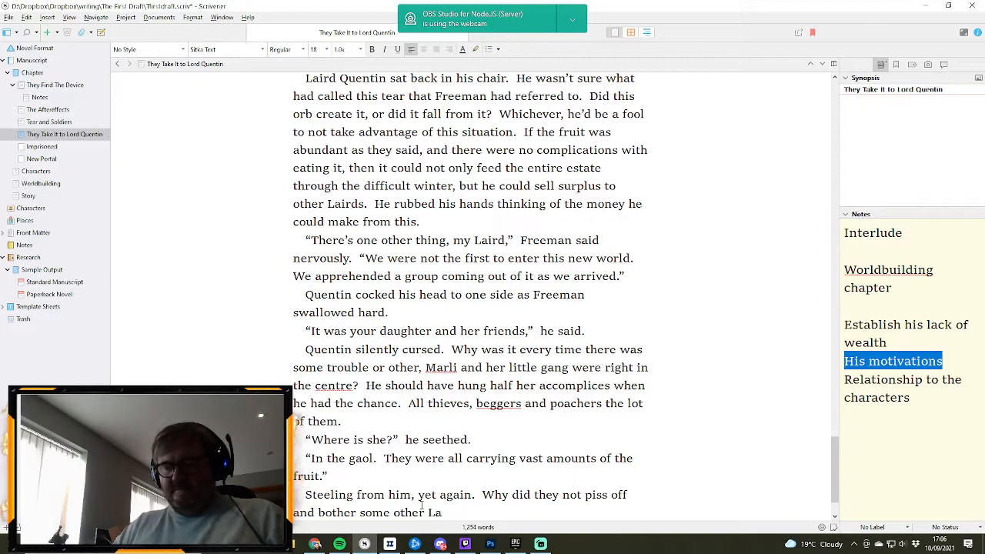
{"action": "type", "text": "ird."}
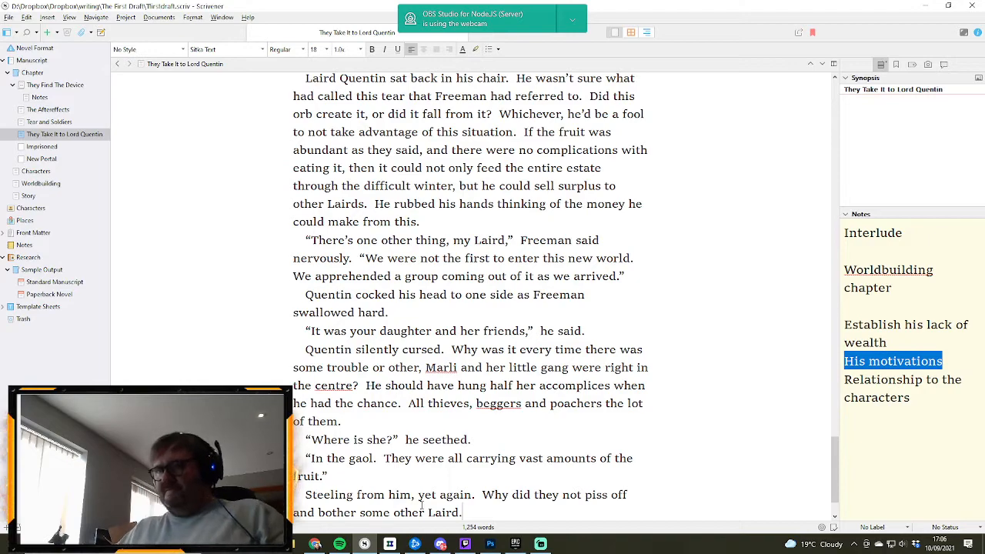
{"action": "key", "text": "BackSpace"}
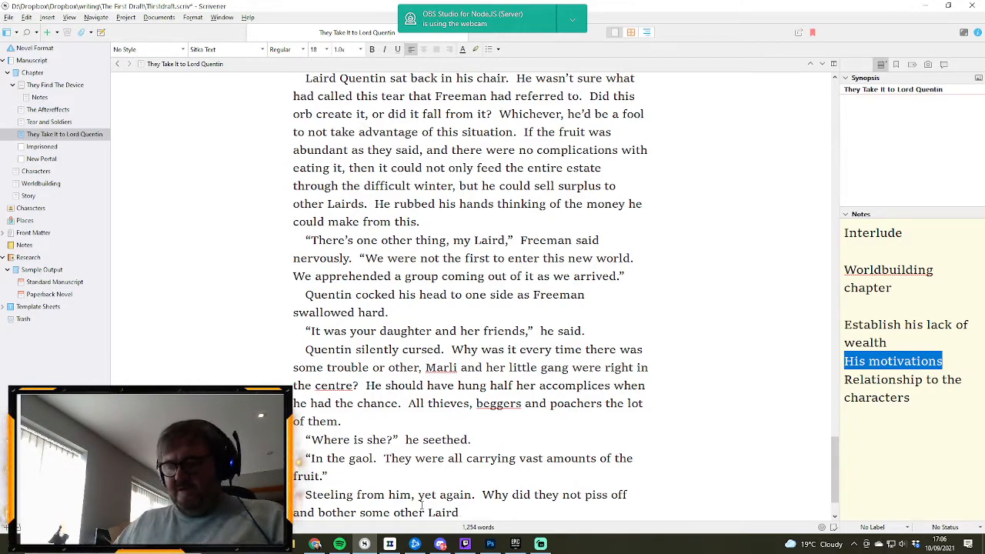
{"action": "type", "text": "?  He"}
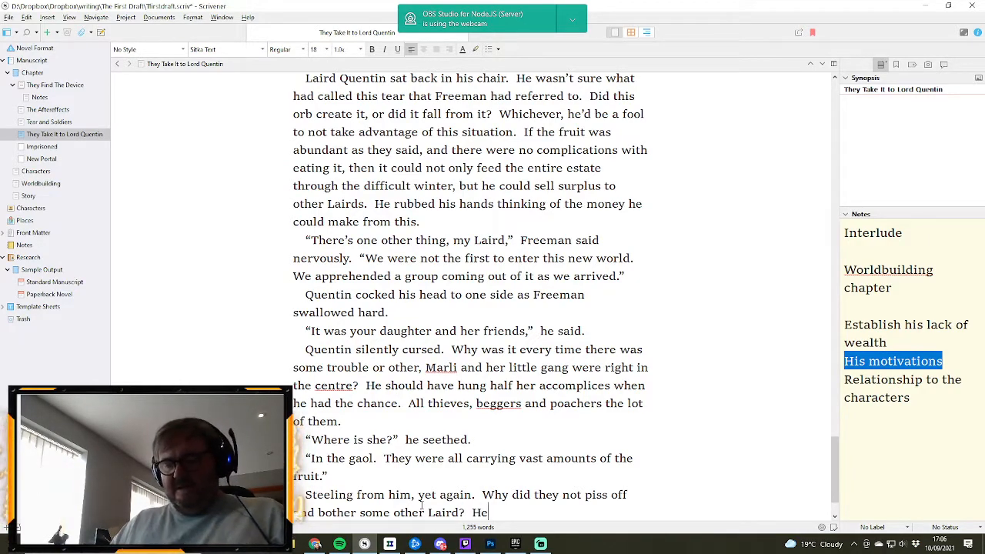
{"action": "type", "text": "'d been lenic"}
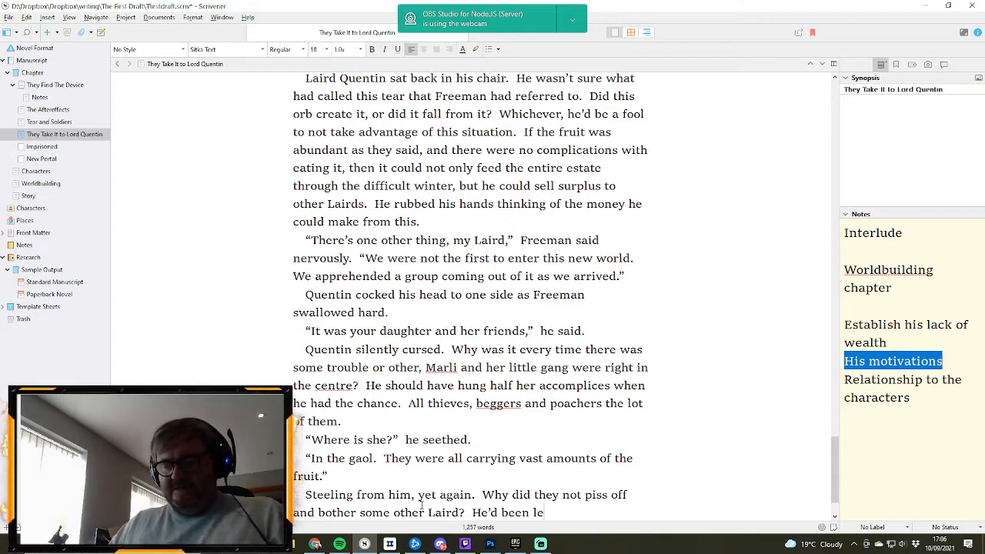
- Continue the paragraph with “He’d been leniant with them before, whipping them instead of”
{"action": "key", "text": "BackSpace"}
{"action": "type", "text": "a"}
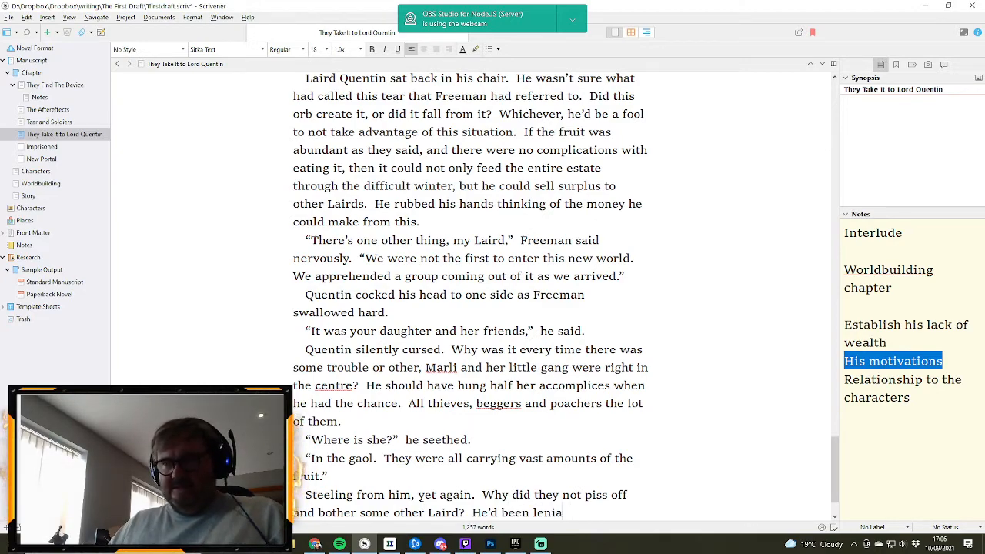
{"action": "type", "text": "nt with them be"}
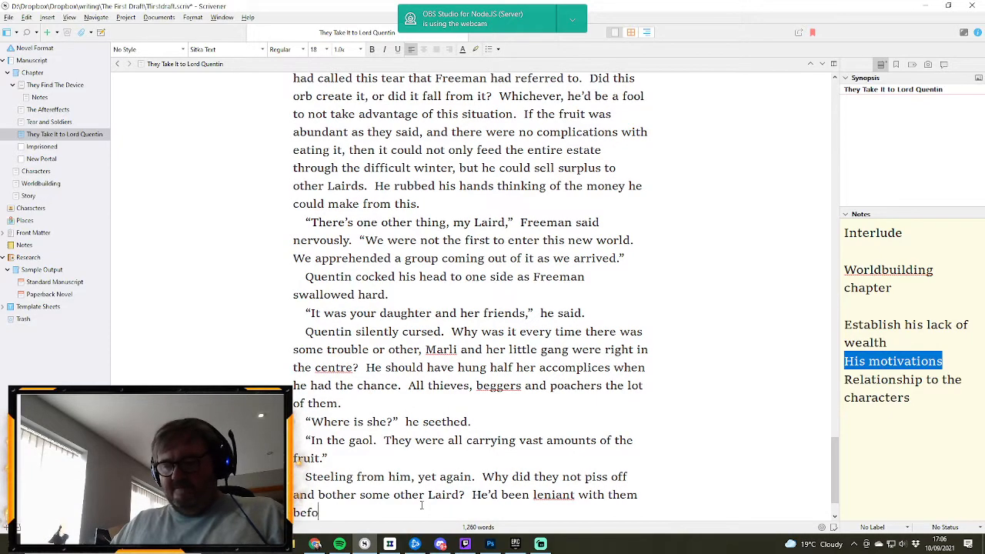
{"action": "type", "text": "fore, w"}
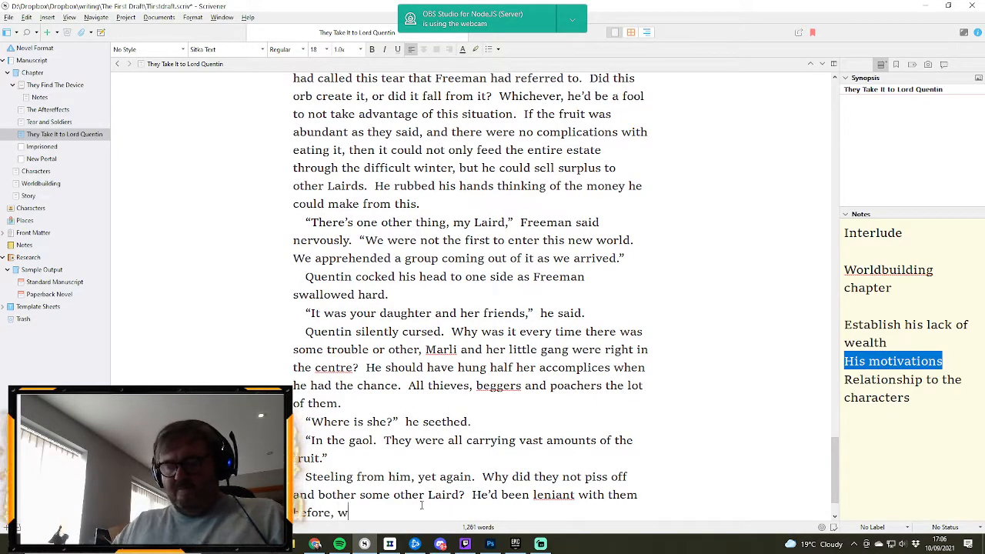
{"action": "type", "text": "hipping them "}
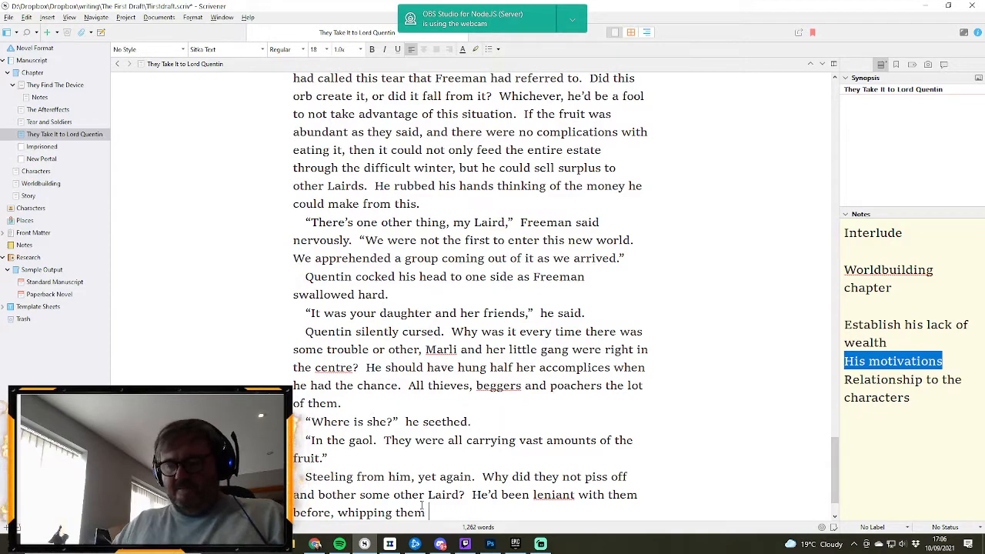
{"action": "type", "text": "instead of"}
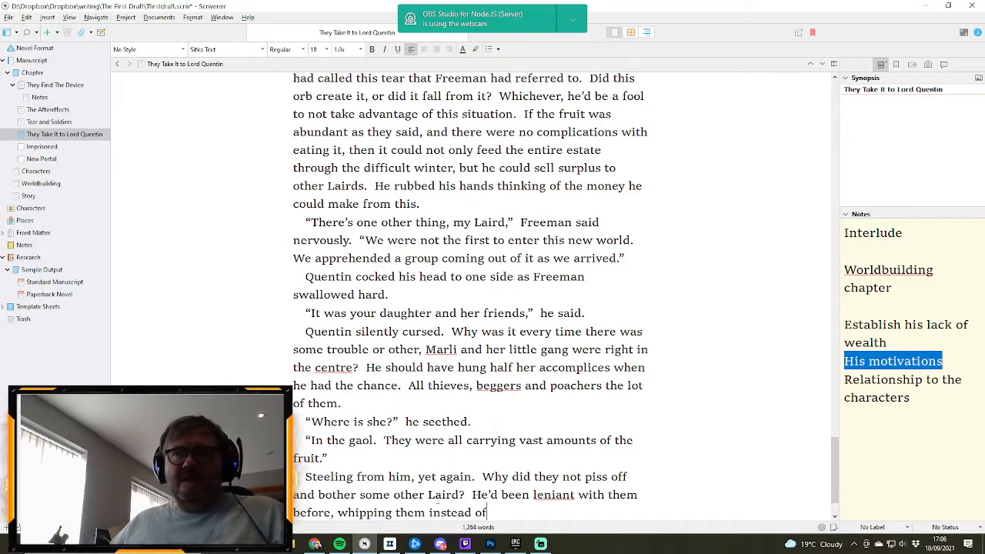
- Correct “leniant” to “lenient” and replace “instead of” with “as was the custom with poachers.”
{"action": "right_click", "coordinate": [551, 500]}
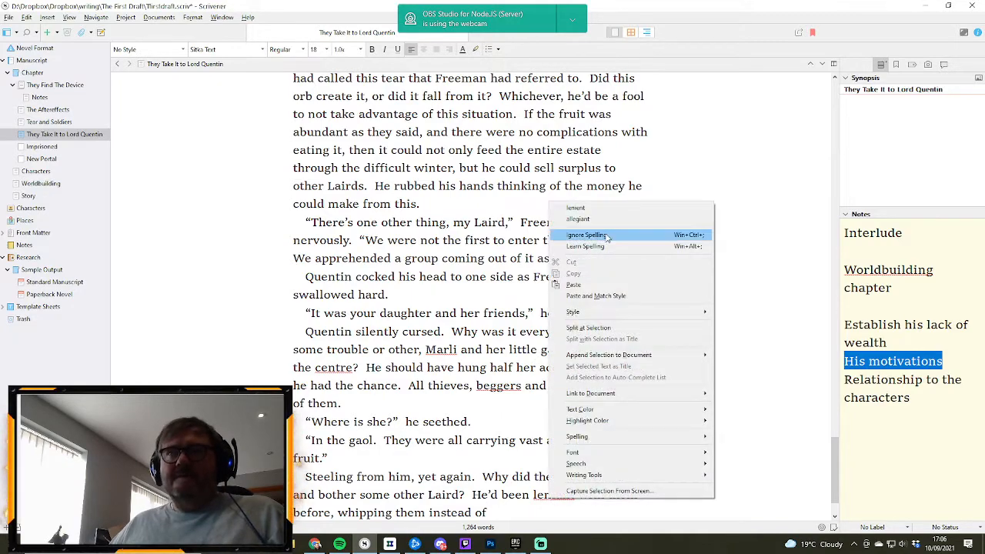
{"action": "left_click", "coordinate": [613, 209]}
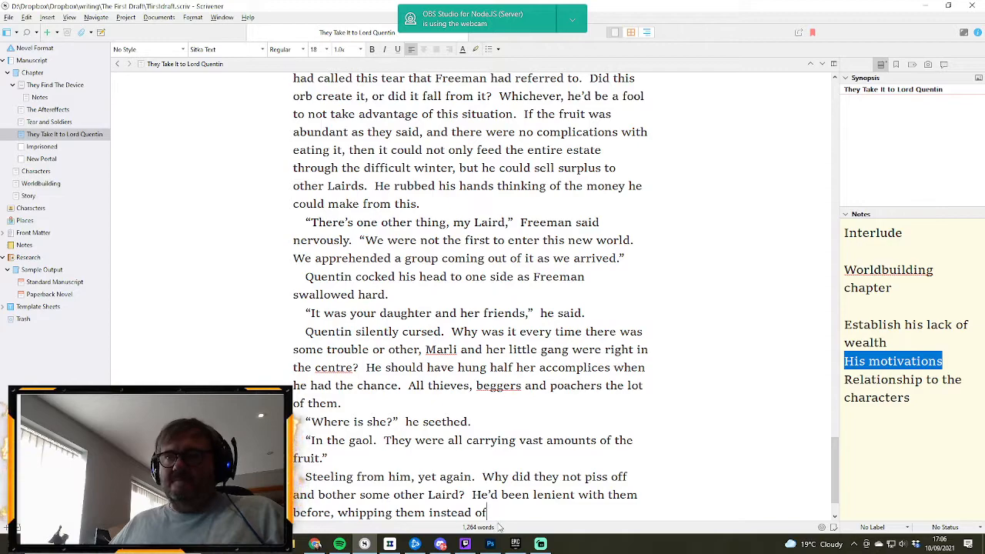
{"action": "left_click_drag", "start_coordinate": [498, 512], "coordinate": [429, 512]}
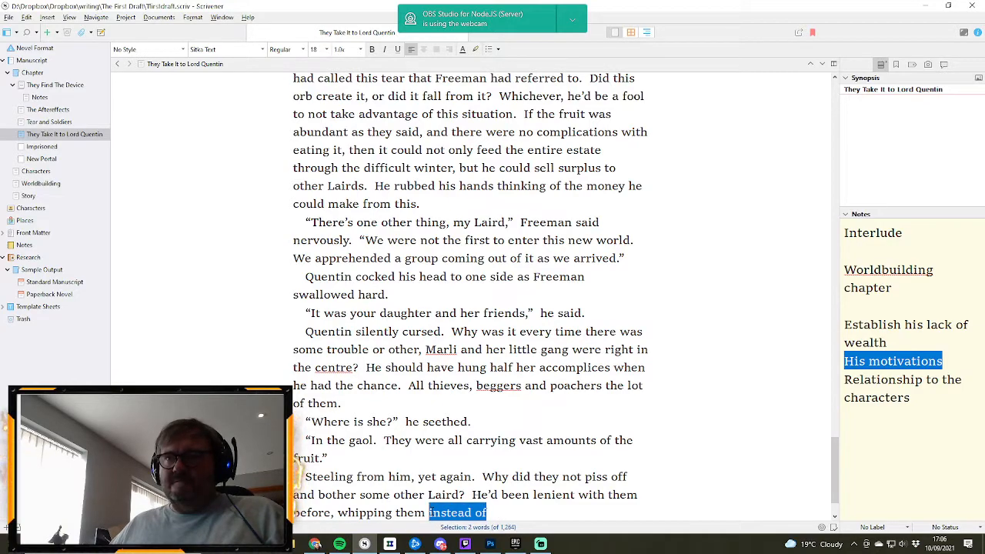
{"action": "type", "text": "as was "}
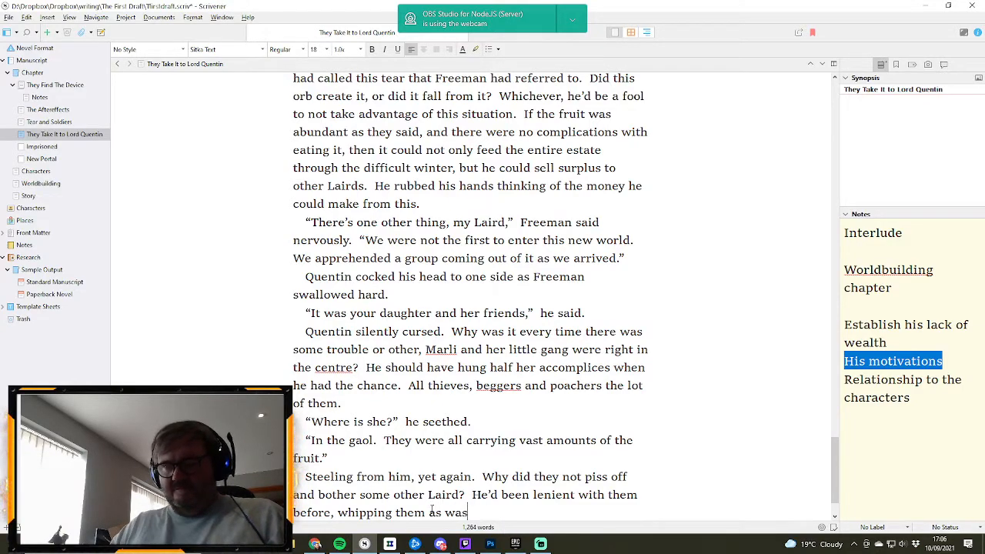
{"action": "type", "text": "the"}
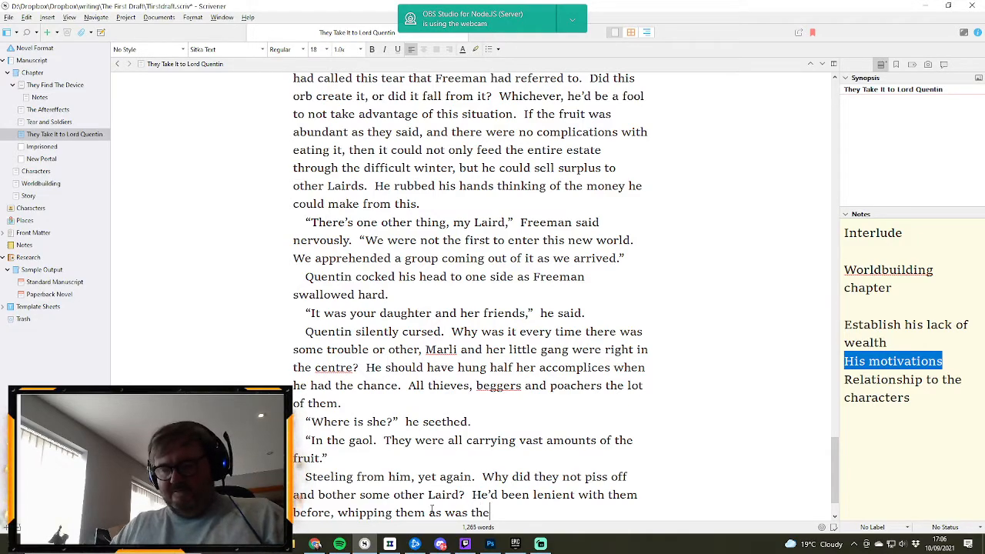
{"action": "type", "text": " custom with poachers."}
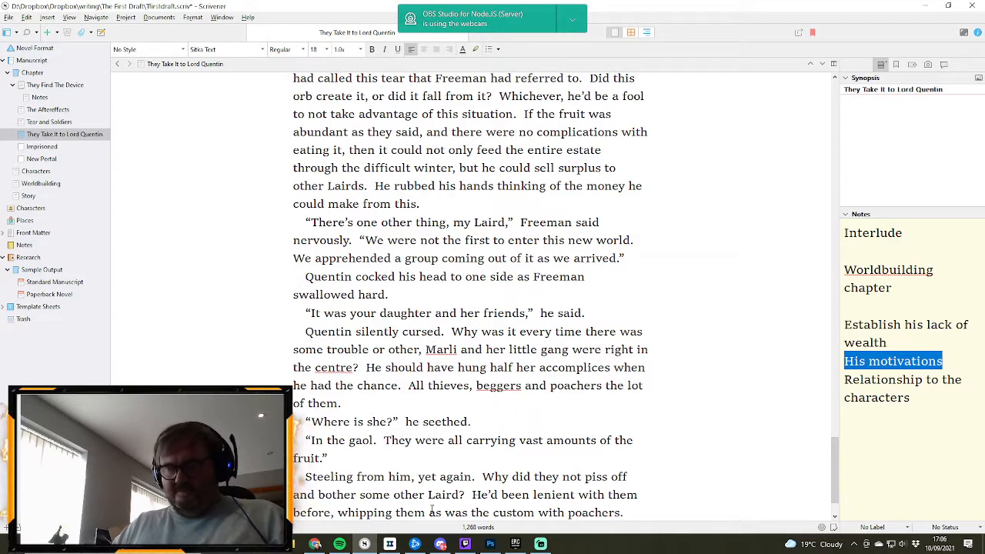
{"action": "type", "text": "  Not this ti"}
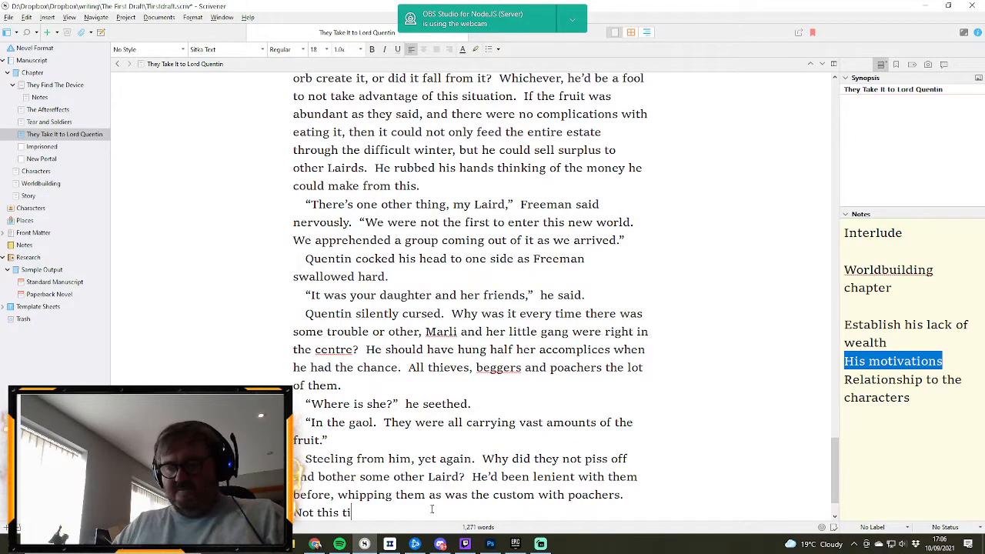
{"action": "type", "text": "me, he vowe"}
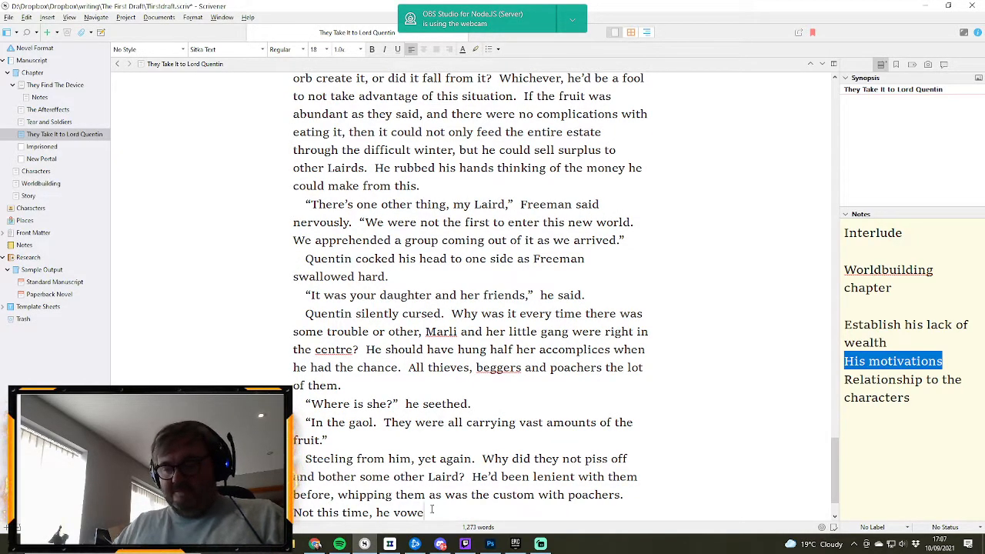
{"action": "type", "text": "d.  H"}
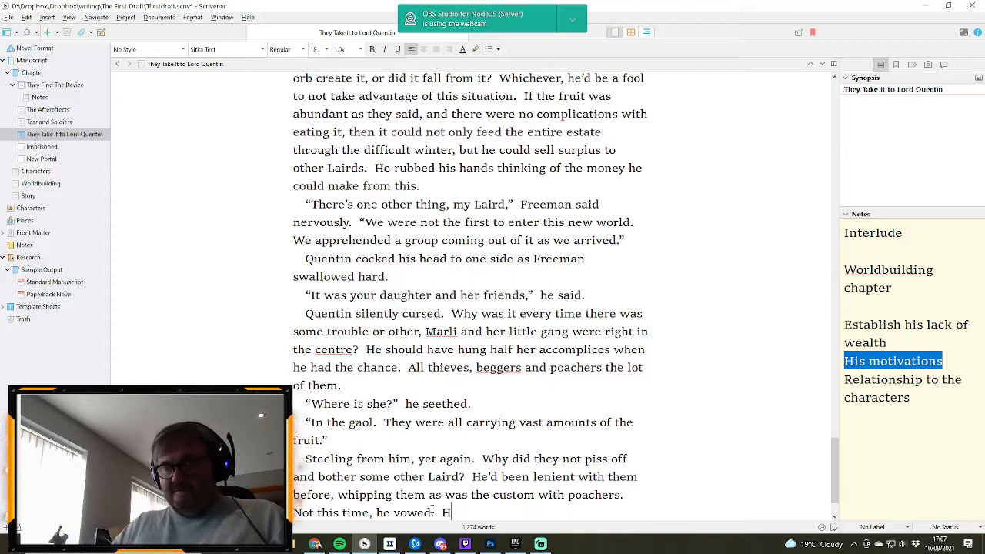
{"action": "type", "text": "e'd hang the lo"}
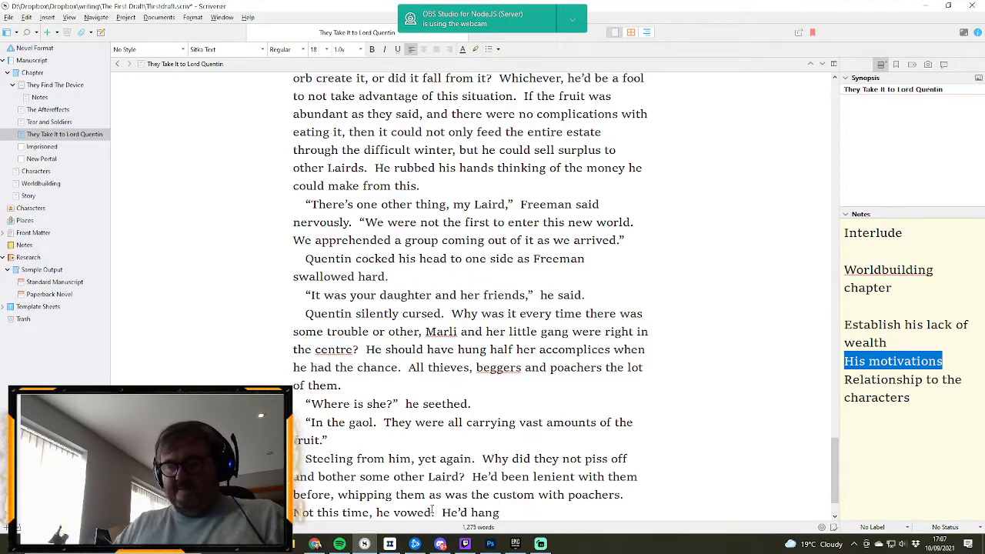
{"action": "type", "text": "t of th"}
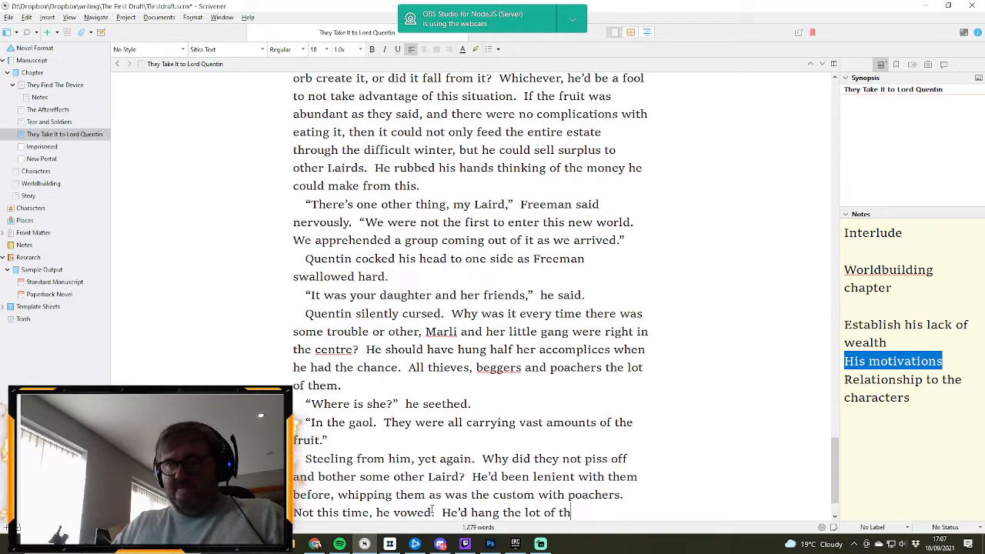
{"action": "type", "text": "em."}
- Start a new paragraph after “He’d hang the lot of them.” with the line “Bring her to me,” he said
{"action": "key", "text": "Return"}
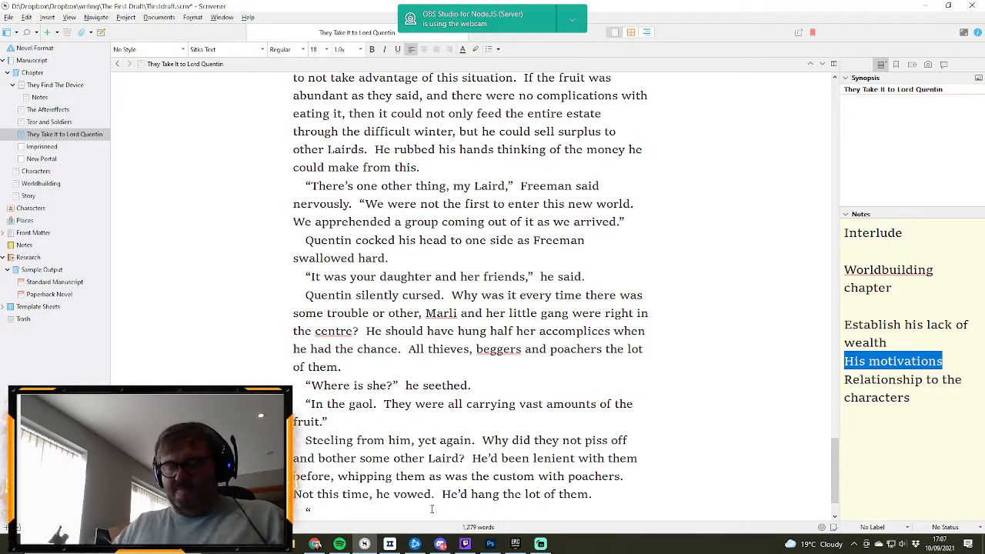
{"action": "type", "text": "\"Bring her to me,\""}
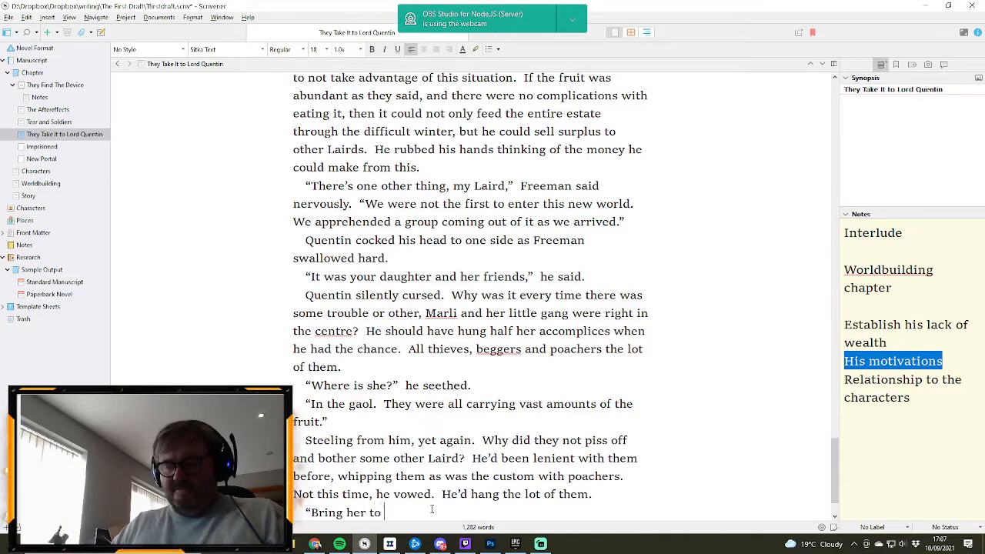
{"action": "type", "text": " he saiod"}
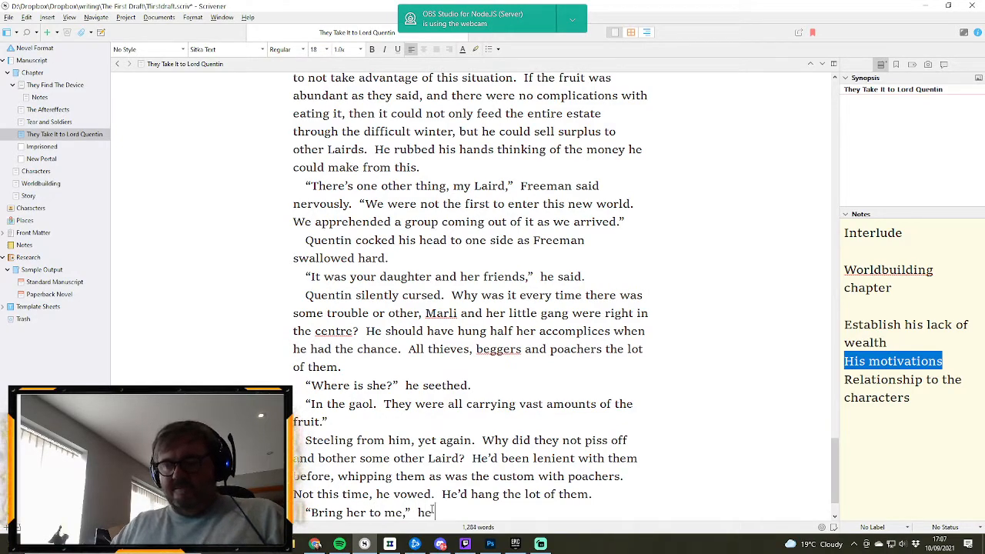
{"action": "key", "text": "BackSpace"}
{"action": "key", "text": "BackSpace"}
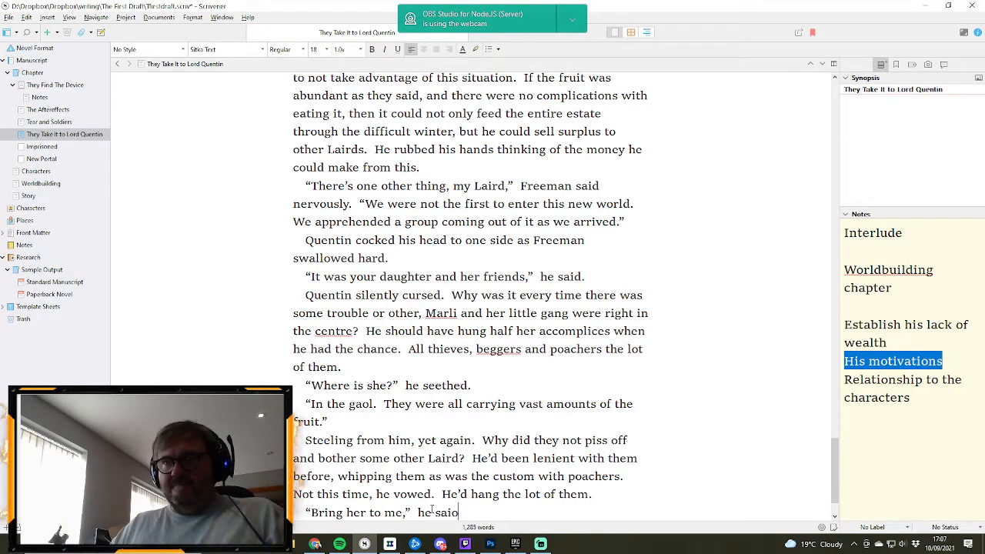
{"action": "type", "text": "d"}
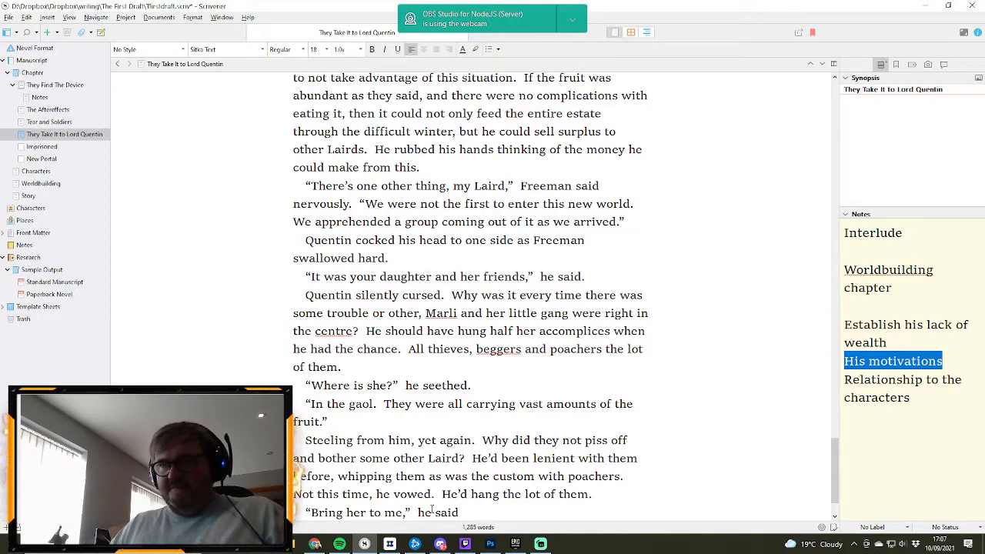
{"action": "type", "text": "."}
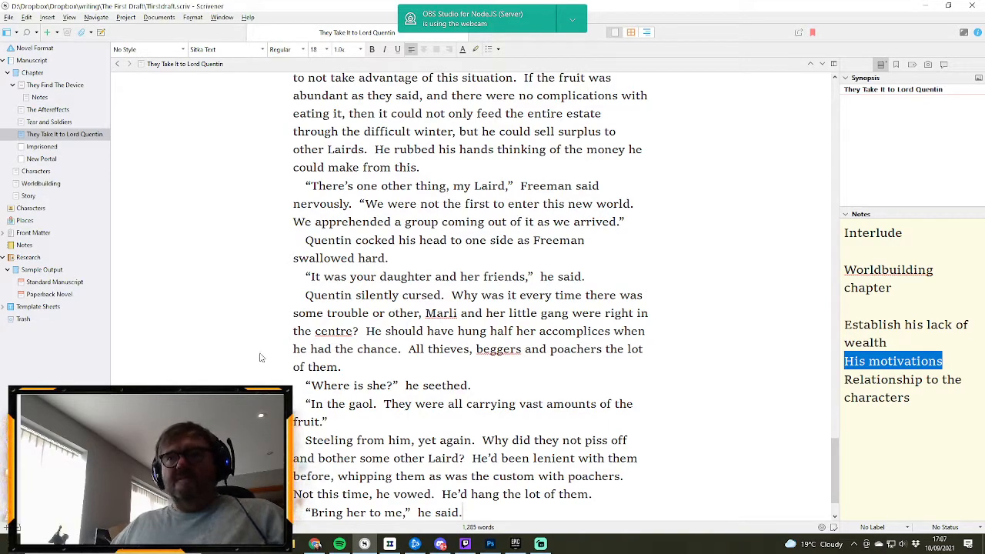
- Extend Quentin's closing line with the further dialogue “Bring them all.”
{"action": "left_click", "coordinate": [362, 512]}
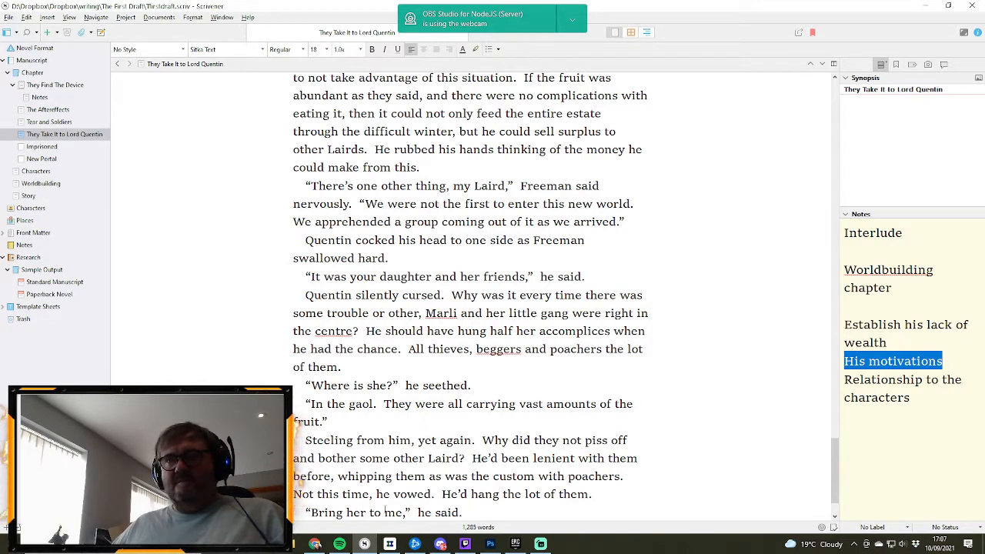
{"action": "left_click", "coordinate": [454, 525]}
{"action": "type", "text": "\""}
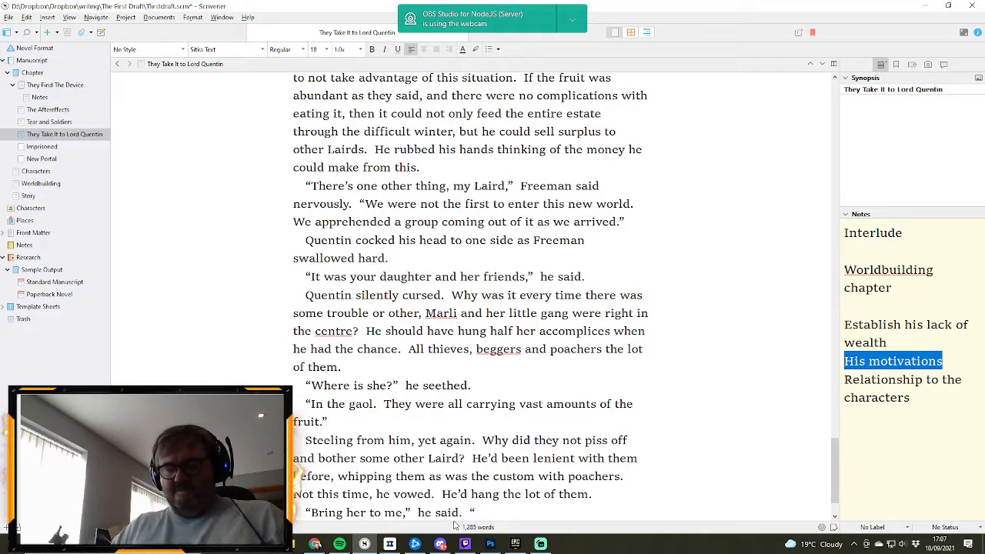
{"action": "type", "text": "Bring them al"}
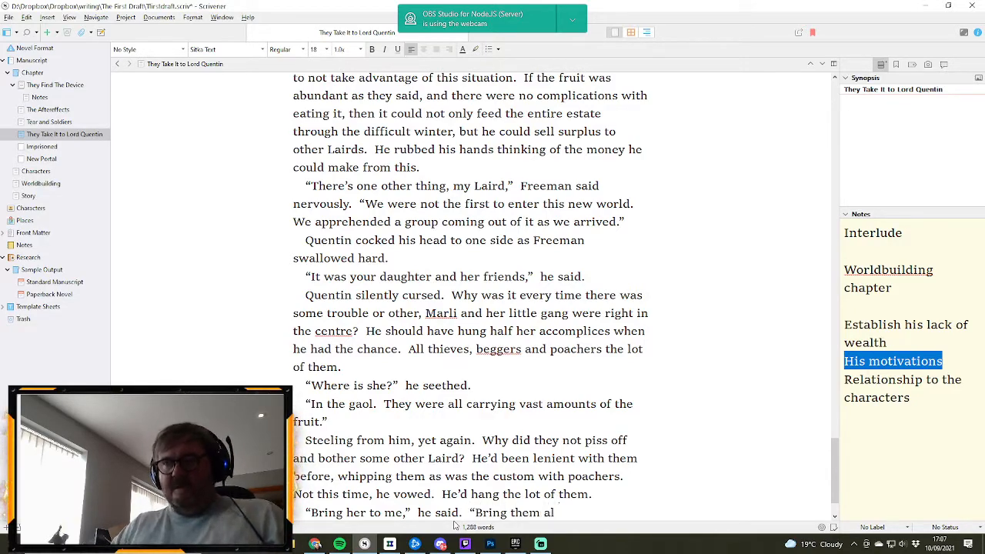
{"action": "type", "text": "l"}
{"action": "type", "text": ".\""}
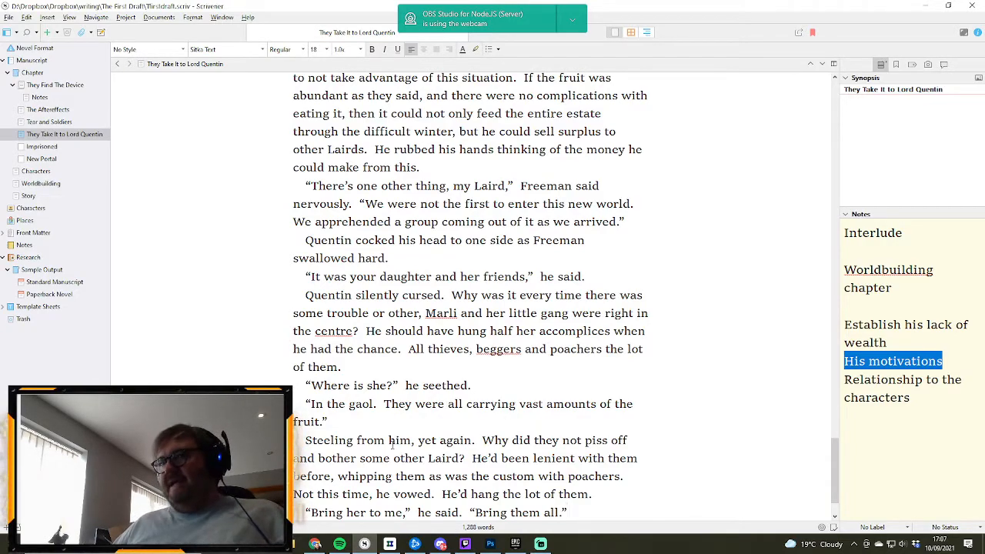
- Review the drafted scene from its Chapter 3 opening through to the closing dialogue
{"action": "scroll", "coordinate": [422, 435], "scroll_direction": "down", "scroll_amount": 1}
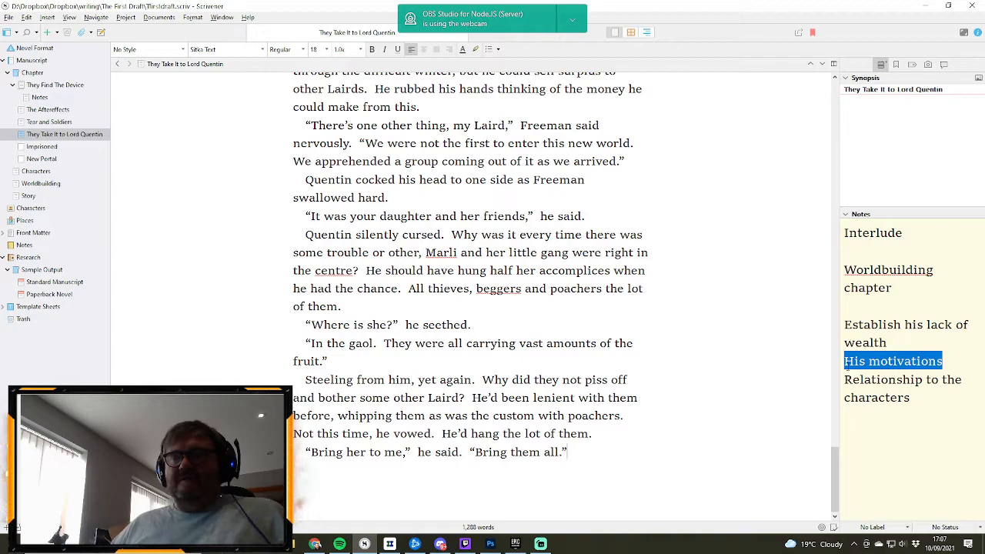
{"action": "scroll", "coordinate": [443, 237], "scroll_direction": "up", "scroll_amount": 2}
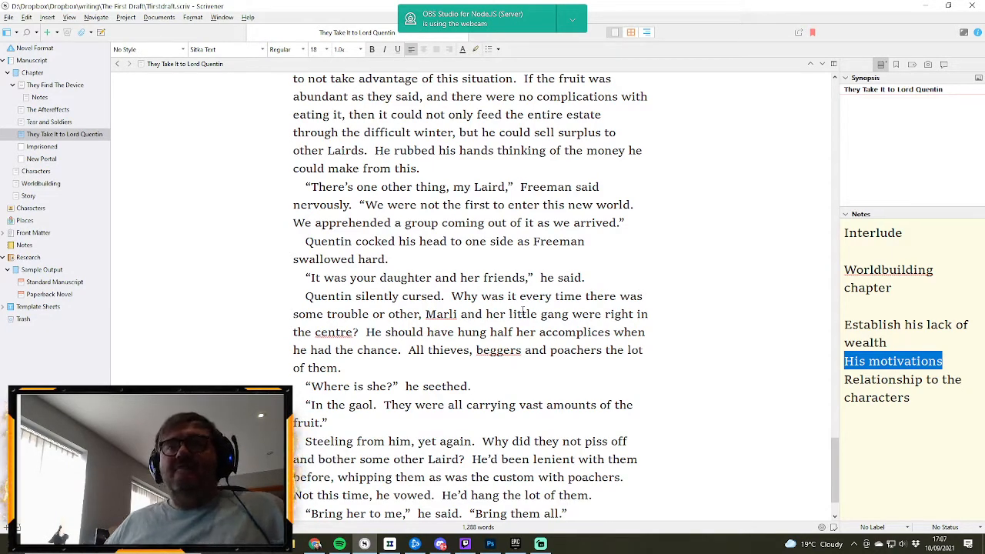
{"action": "scroll", "coordinate": [522, 310], "scroll_direction": "down", "scroll_amount": 2}
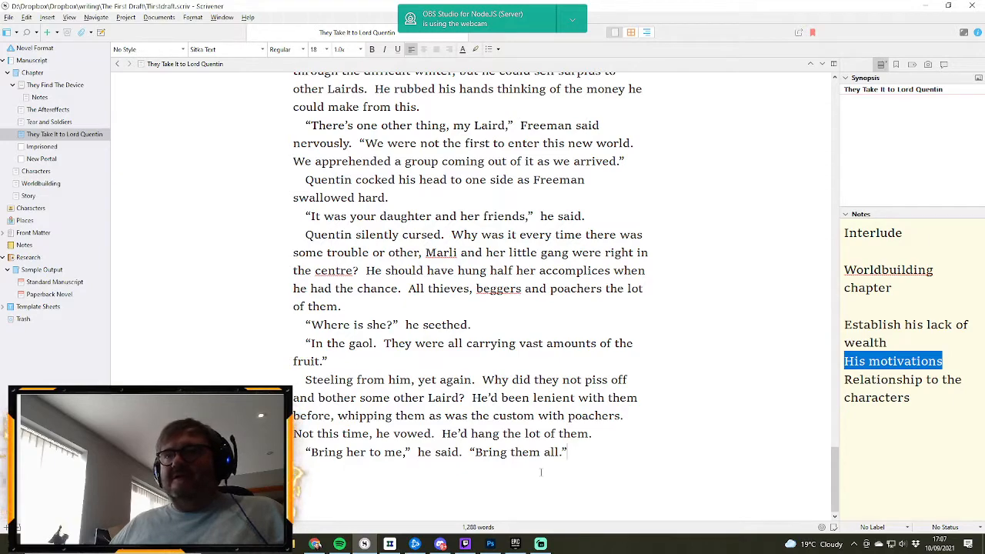
{"action": "scroll", "coordinate": [604, 453], "scroll_direction": "up", "scroll_amount": 15}
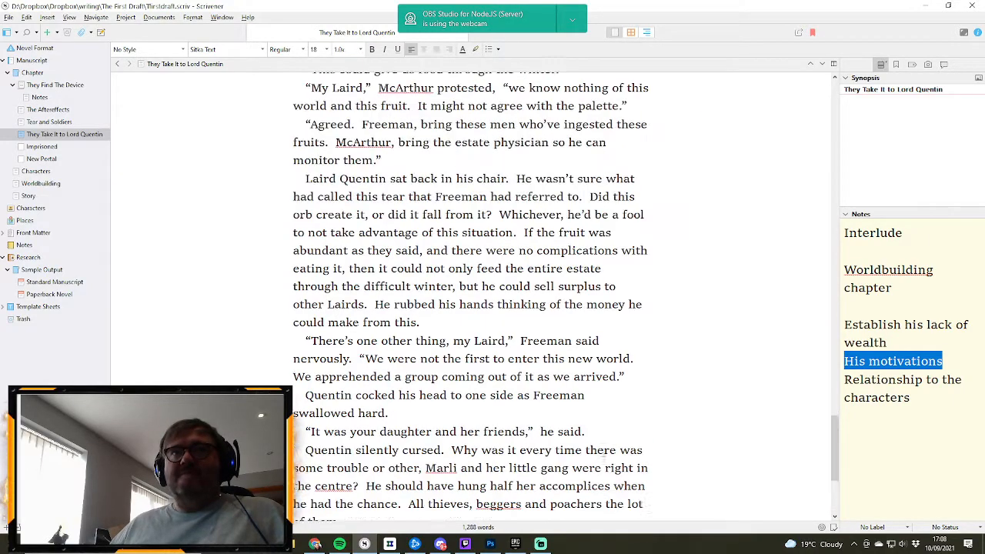
{"action": "scroll", "coordinate": [603, 459], "scroll_direction": "up", "scroll_amount": 20}
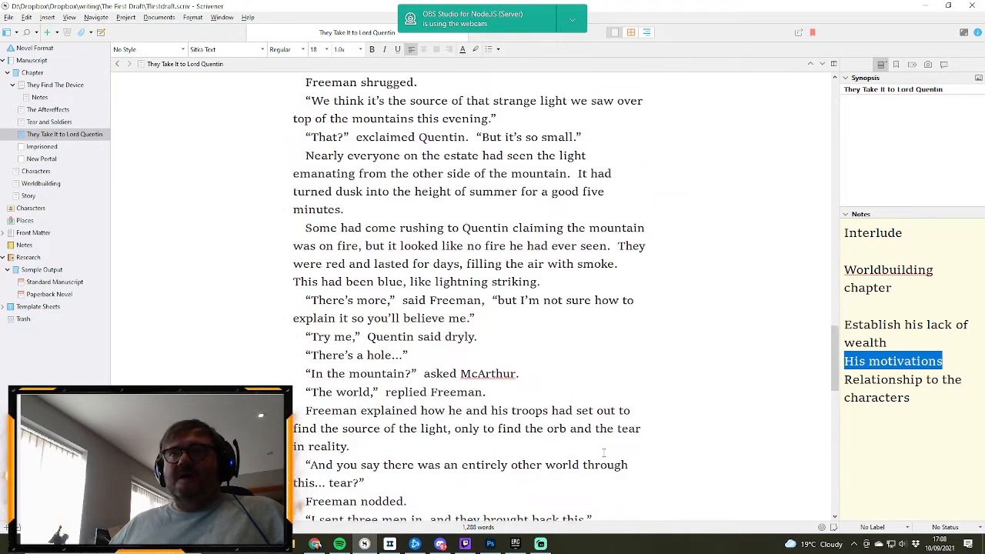
{"action": "scroll", "coordinate": [604, 453], "scroll_direction": "up", "scroll_amount": 20}
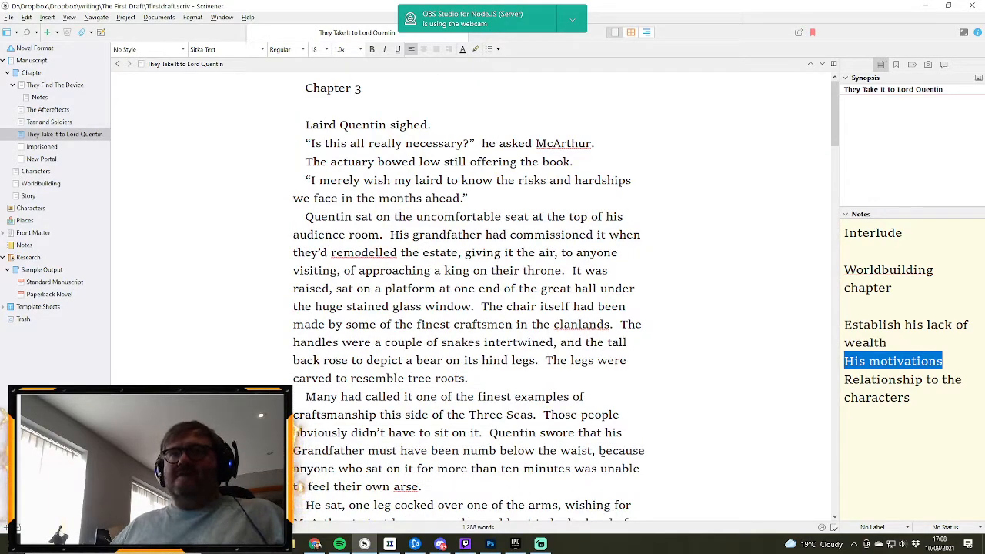
{"action": "scroll", "coordinate": [591, 449], "scroll_direction": "down", "scroll_amount": 20}
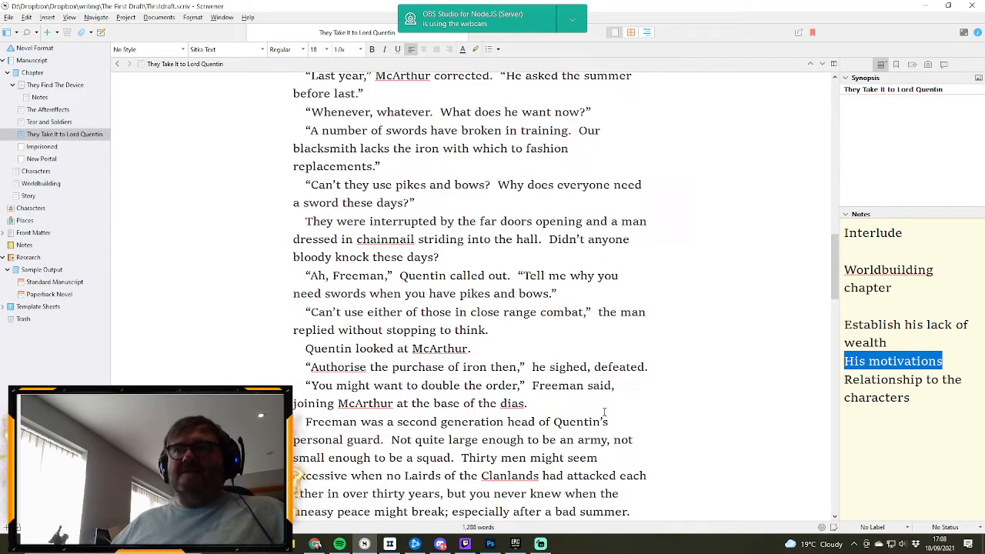
{"action": "scroll", "coordinate": [603, 419], "scroll_direction": "down", "scroll_amount": 15}
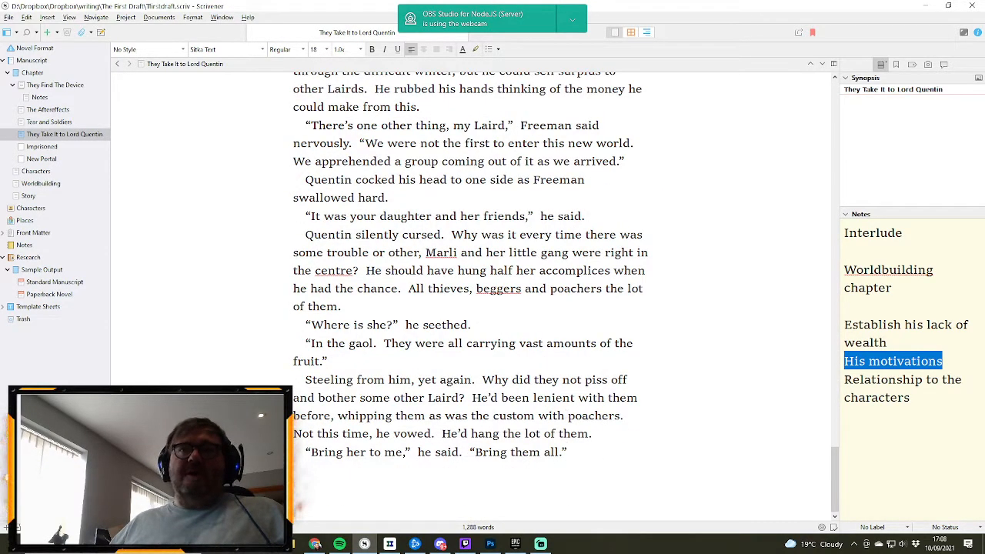
- Correct “Steeling” to “Stealing” at the start of the paragraph about Quentin's anger at the poachers
{"action": "left_click", "coordinate": [330, 379]}
{"action": "key", "text": "BackSpace"}
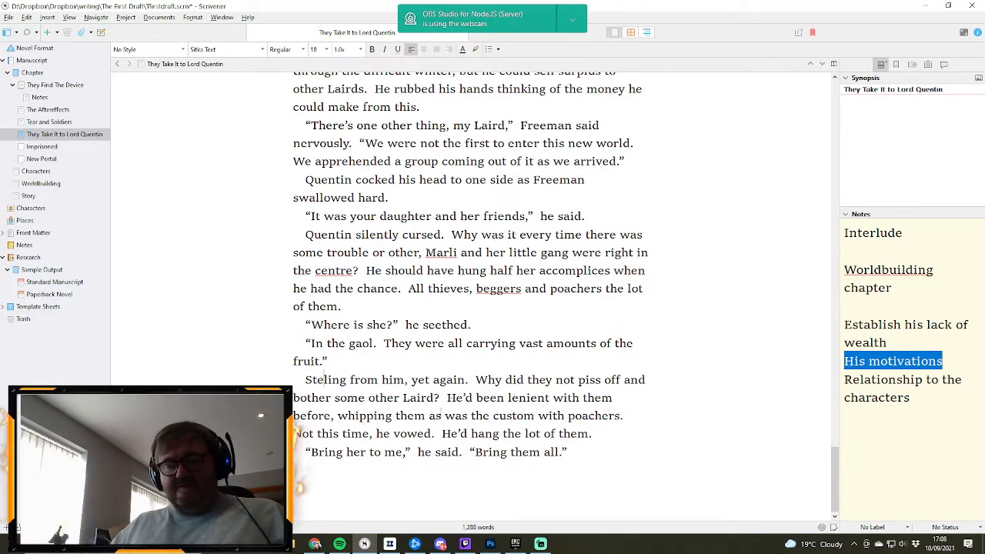
{"action": "type", "text": "a"}
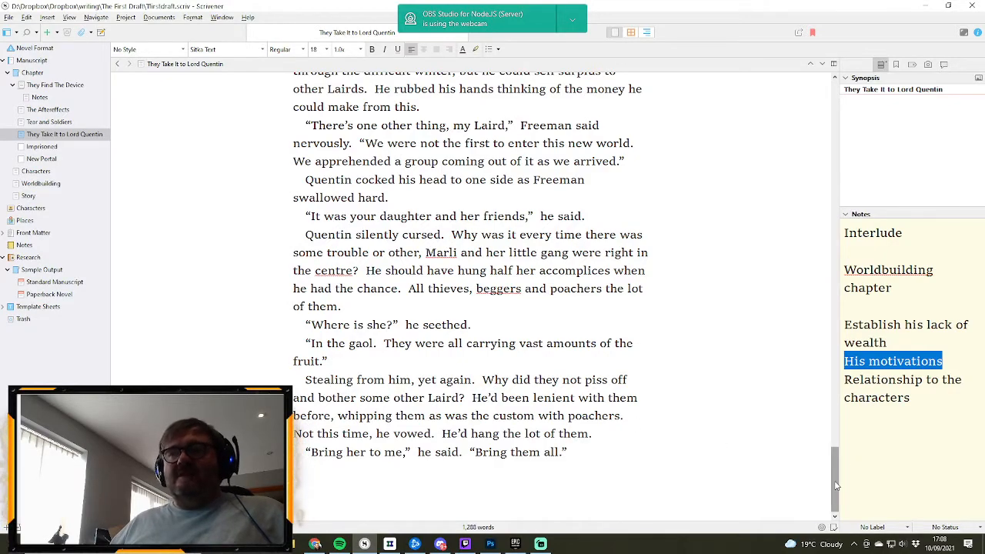
- Delete “on its hind legs” from the description of the bear on the chair's tall back near the scene's opening
{"action": "left_click_drag", "start_coordinate": [836, 478], "coordinate": [764, 98]}
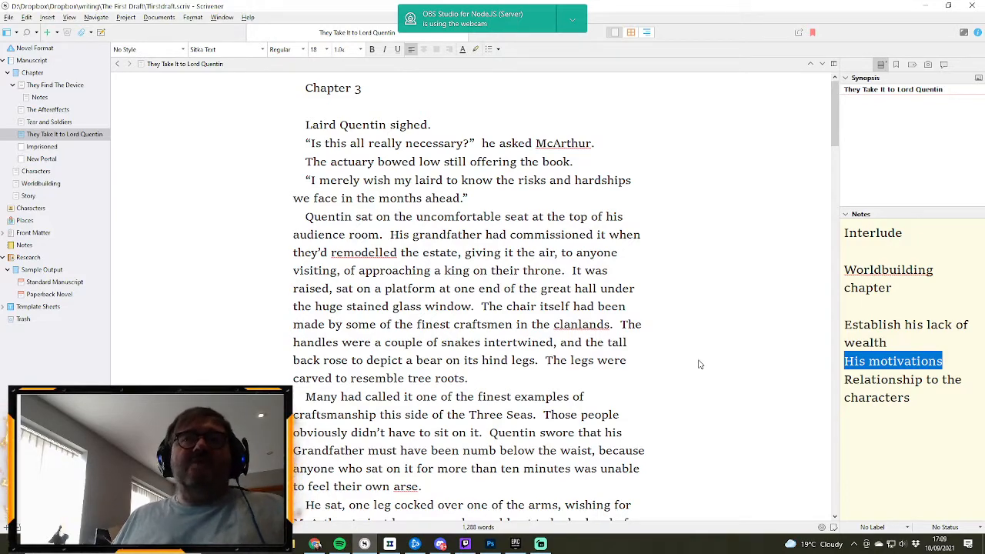
{"action": "scroll", "coordinate": [629, 335], "scroll_direction": "down", "scroll_amount": 1}
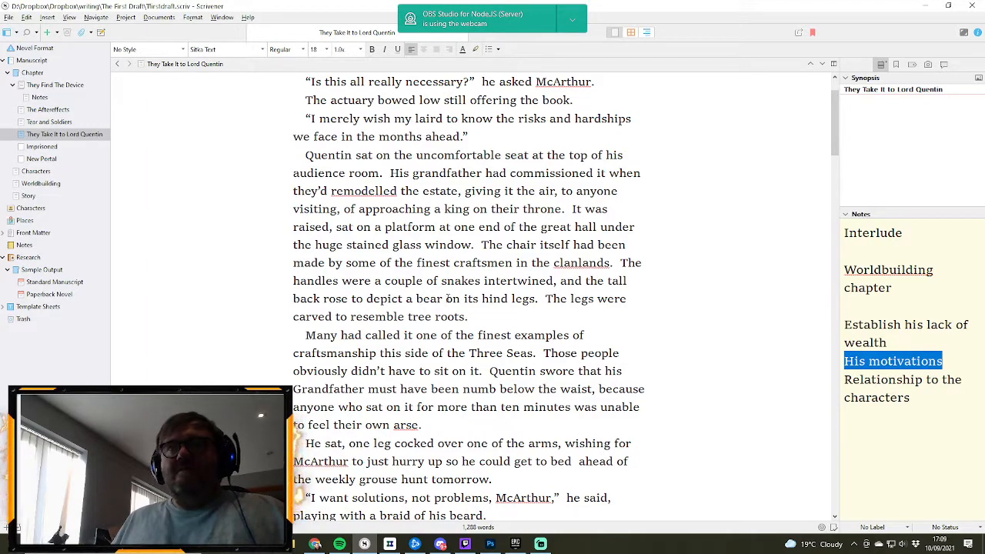
{"action": "left_click_drag", "start_coordinate": [447, 299], "coordinate": [536, 301]}
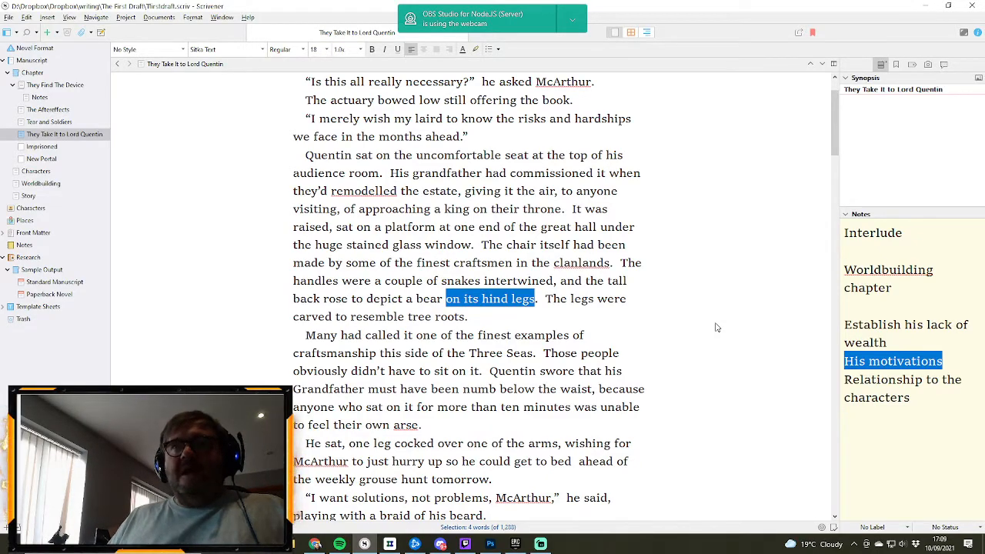
{"action": "key", "text": "BackSpace"}
{"action": "key", "text": "BackSpace"}
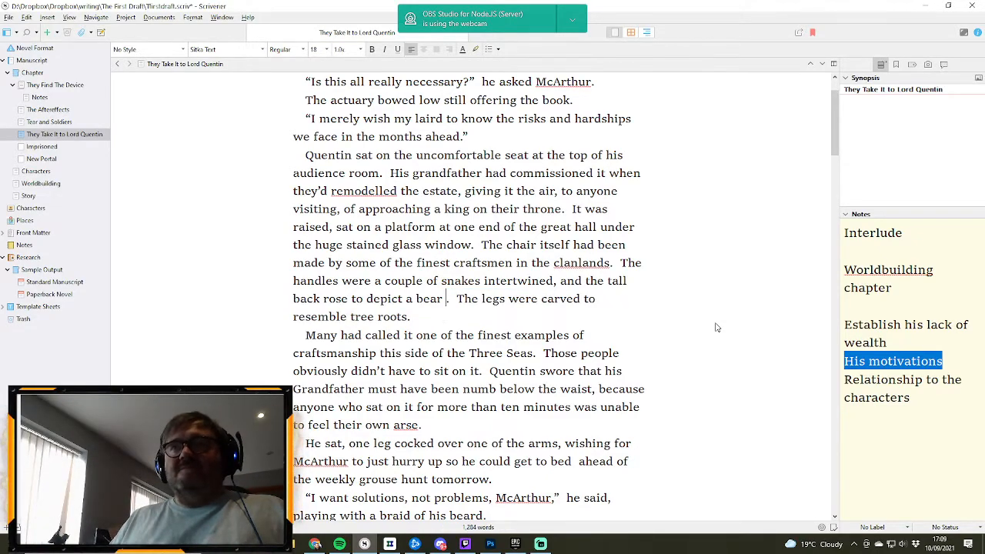
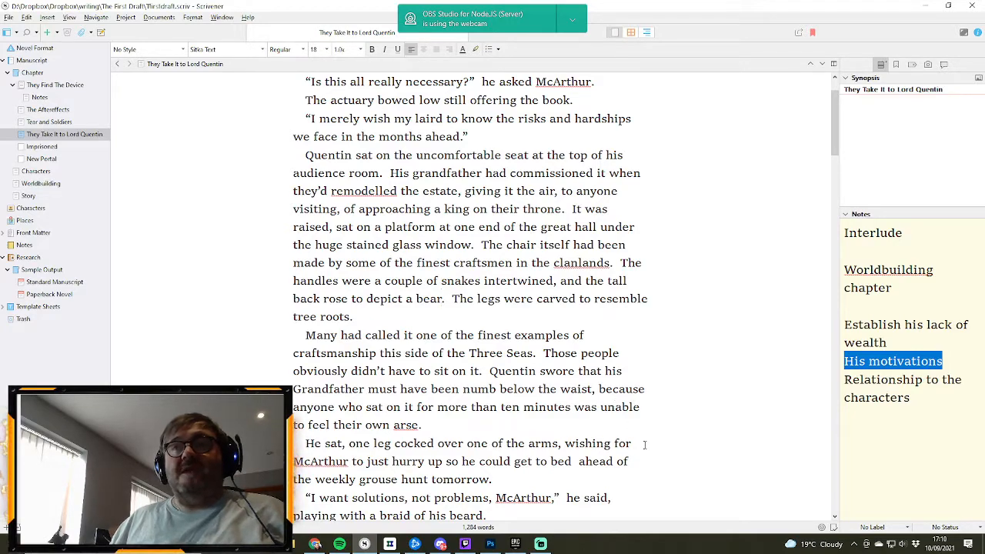
- Delete the extra space between “bed” and “ahead” in the sentence about the weekly grouse hunt
{"action": "scroll", "coordinate": [491, 405], "scroll_direction": "down", "scroll_amount": 1}
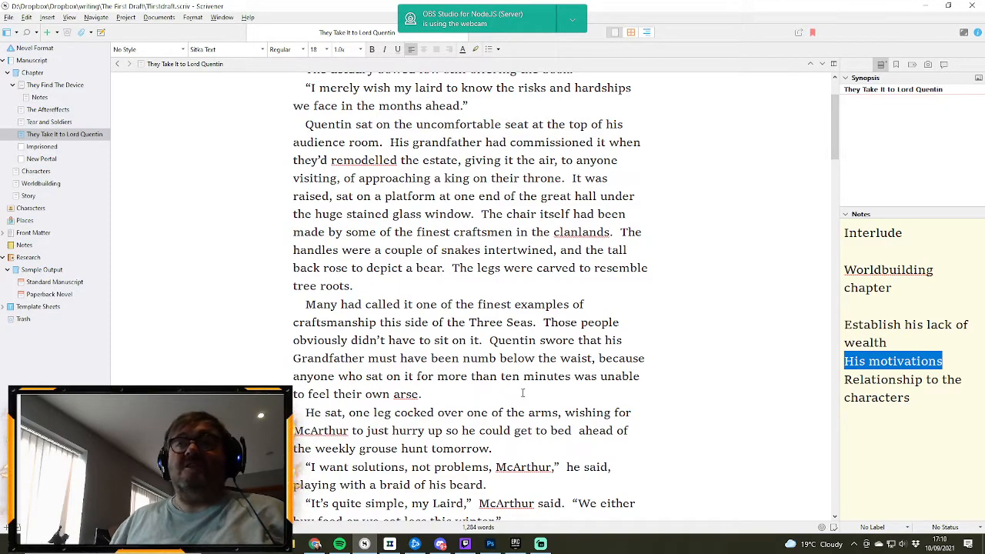
{"action": "left_click", "coordinate": [574, 430]}
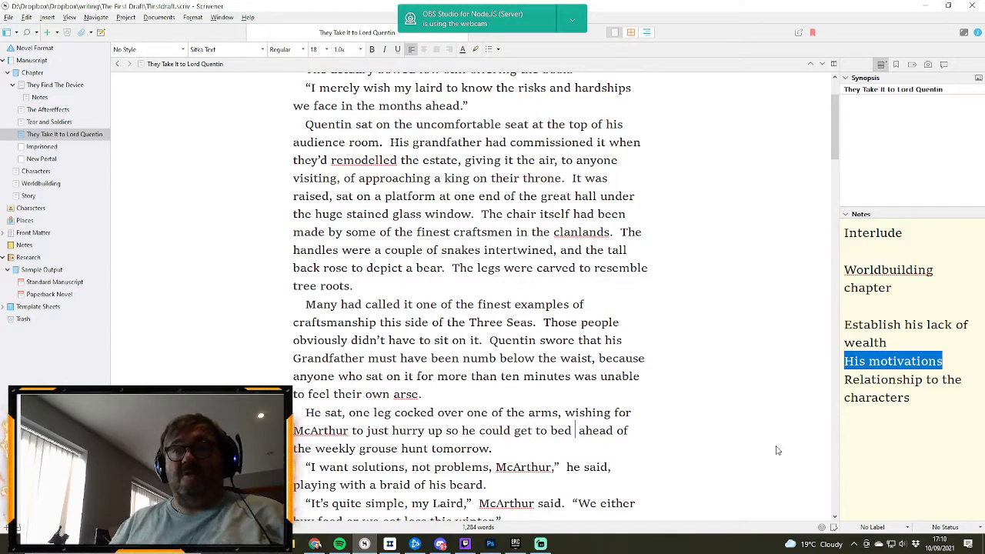
{"action": "key", "text": "BackSpace"}
- Reread the scene from Quentin and McArthur's talk about food supplies through Freeman's arrival and his presentation of the glowing blue orb
{"action": "scroll", "coordinate": [713, 400], "scroll_direction": "down", "scroll_amount": 1}
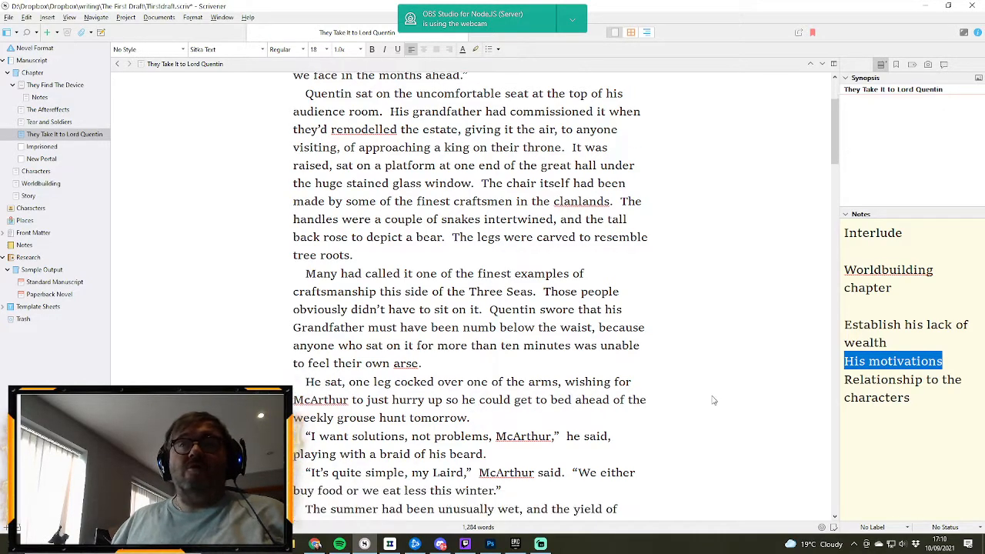
{"action": "scroll", "coordinate": [713, 400], "scroll_direction": "down", "scroll_amount": 1}
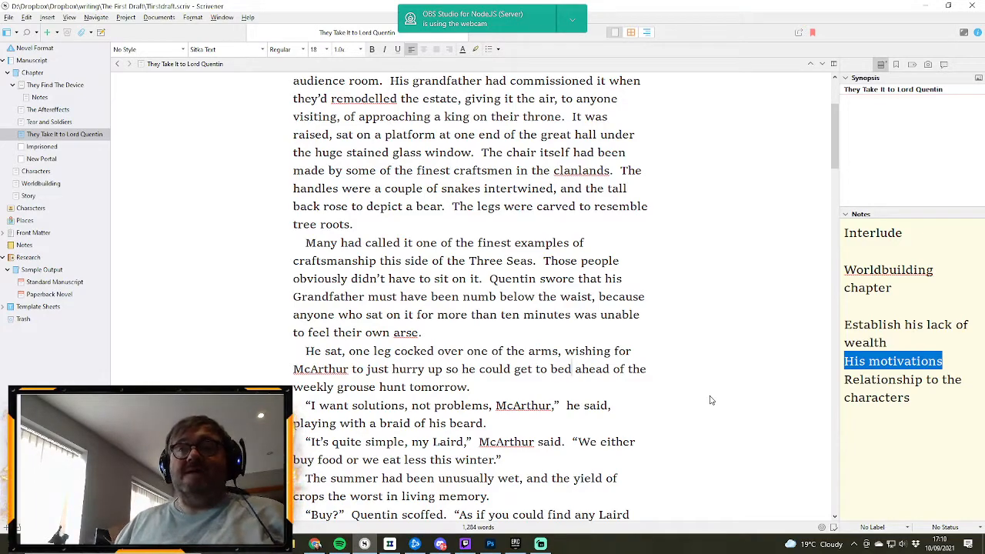
{"action": "scroll", "coordinate": [711, 400], "scroll_direction": "down", "scroll_amount": 1}
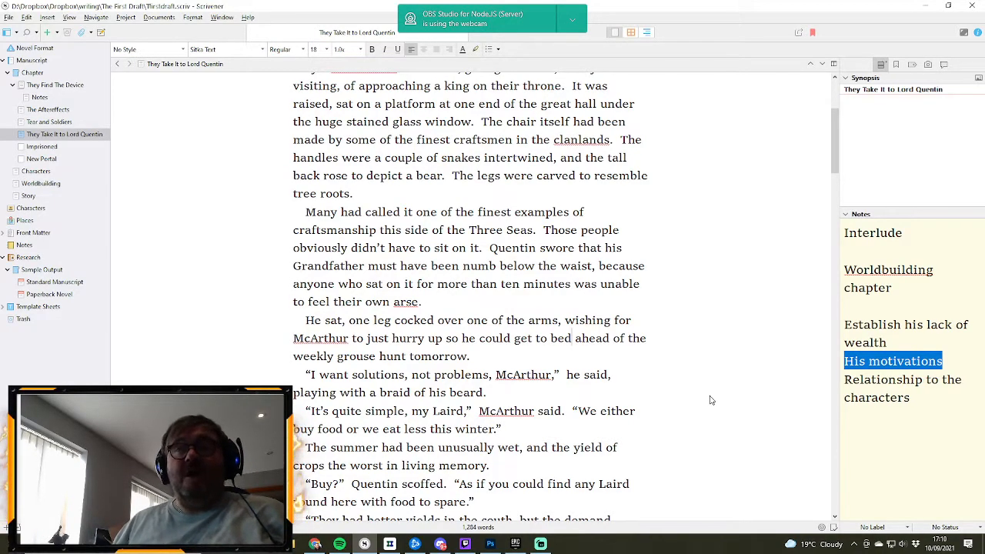
{"action": "scroll", "coordinate": [711, 400], "scroll_direction": "down", "scroll_amount": 2}
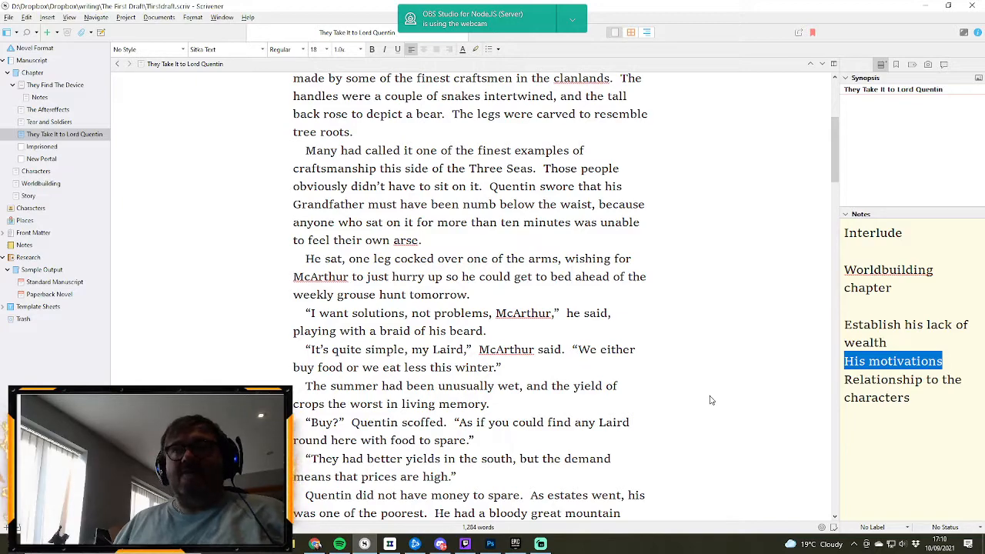
{"action": "scroll", "coordinate": [710, 400], "scroll_direction": "down", "scroll_amount": 1}
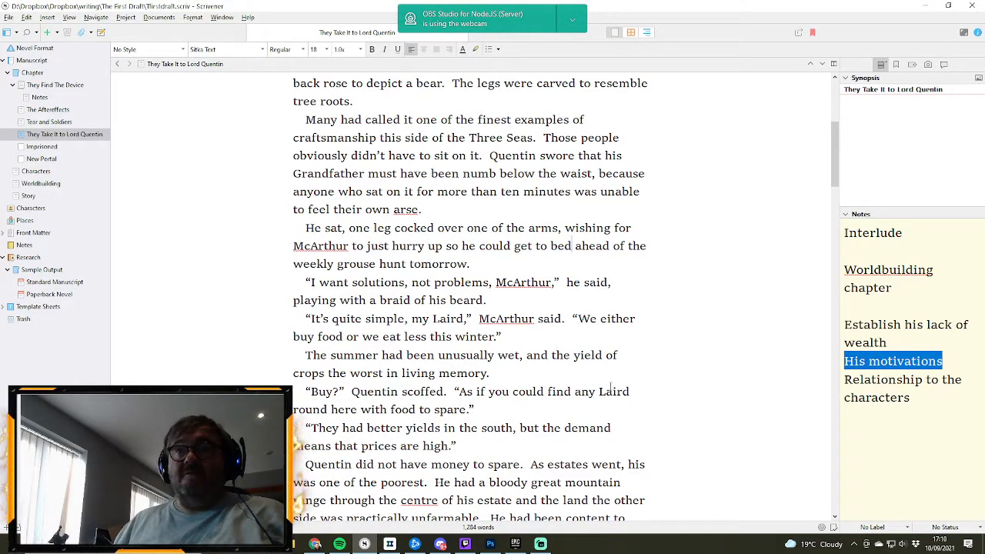
{"action": "scroll", "coordinate": [610, 391], "scroll_direction": "down", "scroll_amount": 2}
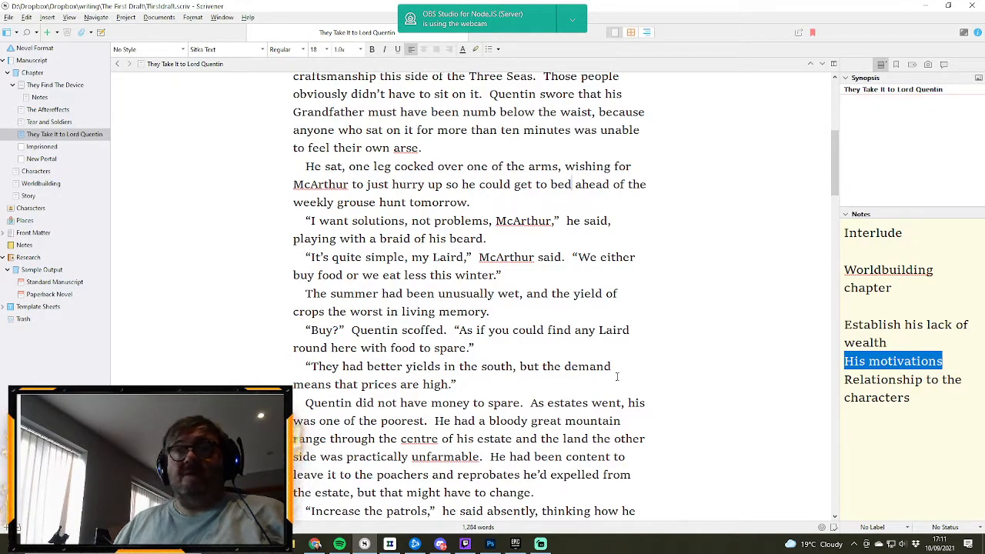
{"action": "scroll", "coordinate": [616, 376], "scroll_direction": "down", "scroll_amount": 1}
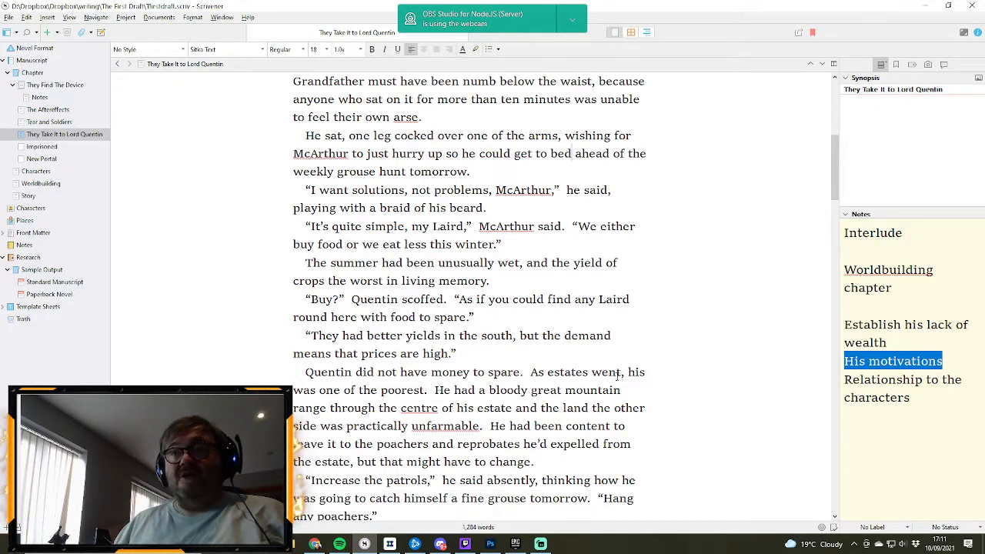
{"action": "scroll", "coordinate": [616, 376], "scroll_direction": "down", "scroll_amount": 1}
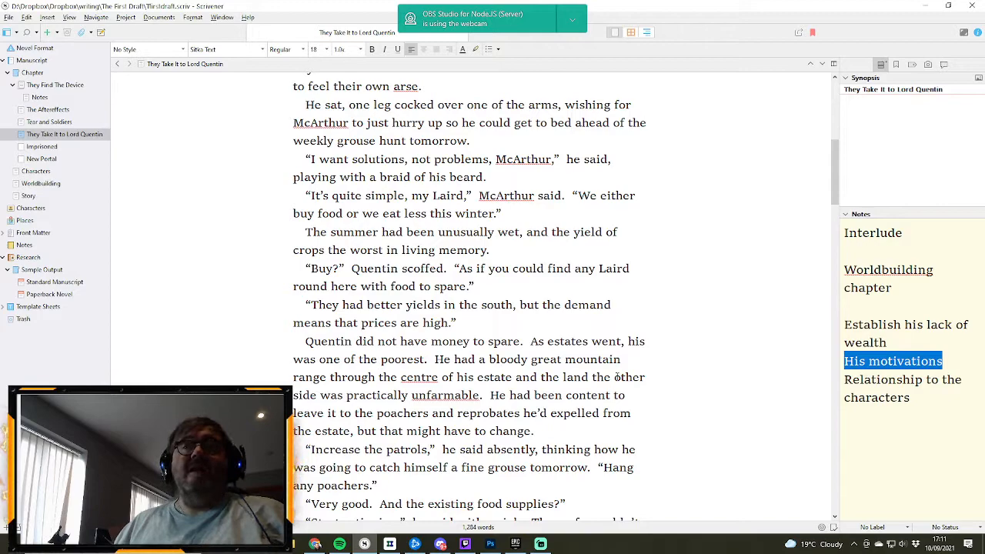
{"action": "scroll", "coordinate": [616, 376], "scroll_direction": "down", "scroll_amount": 1}
{"action": "scroll", "coordinate": [616, 376], "scroll_direction": "down", "scroll_amount": 1}
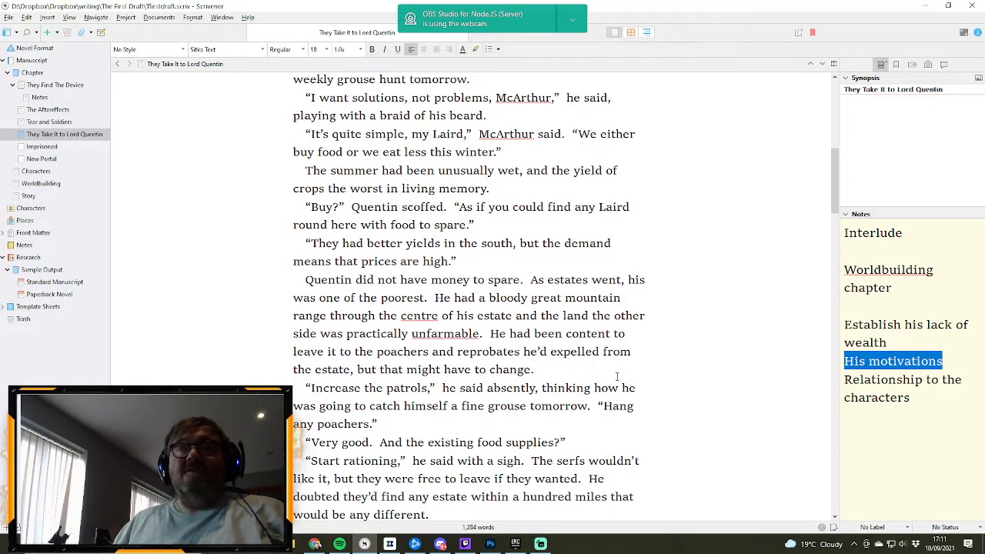
{"action": "scroll", "coordinate": [654, 373], "scroll_direction": "down", "scroll_amount": 1}
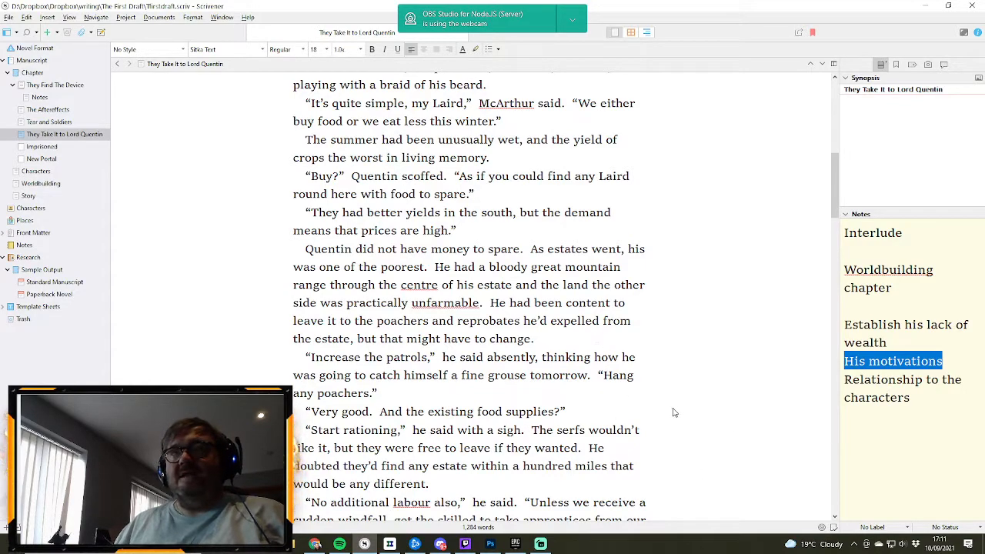
{"action": "scroll", "coordinate": [700, 419], "scroll_direction": "down", "scroll_amount": 1}
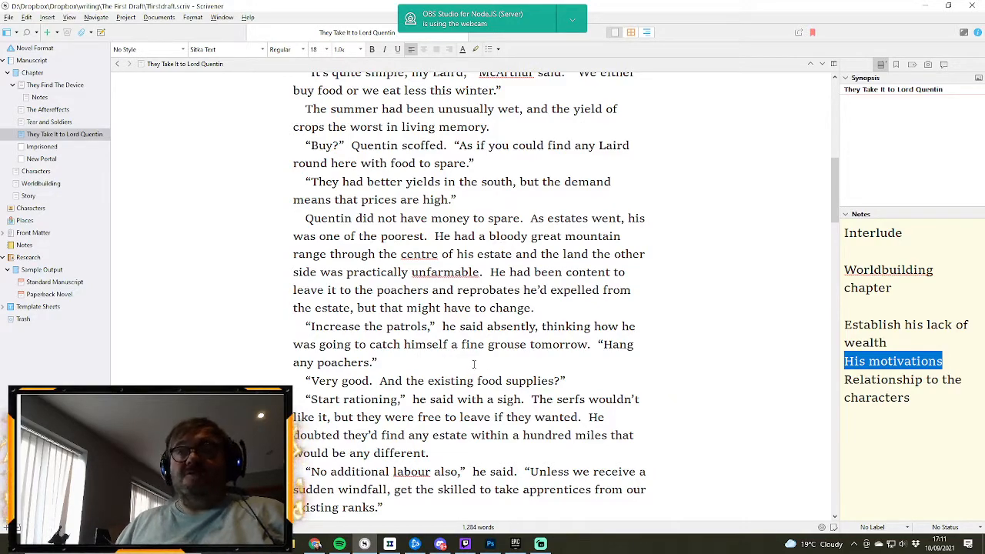
{"action": "scroll", "coordinate": [473, 364], "scroll_direction": "down", "scroll_amount": 1}
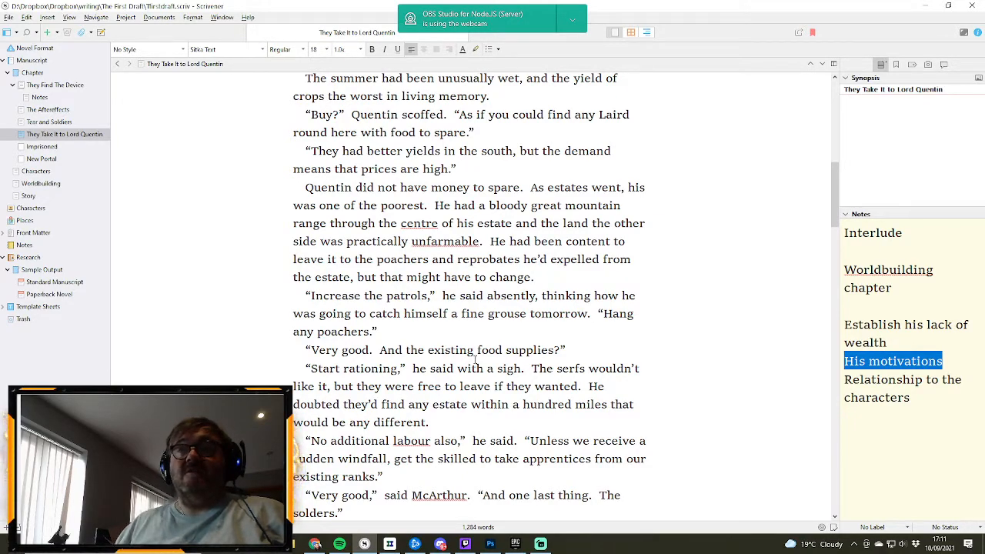
{"action": "scroll", "coordinate": [475, 360], "scroll_direction": "down", "scroll_amount": 1}
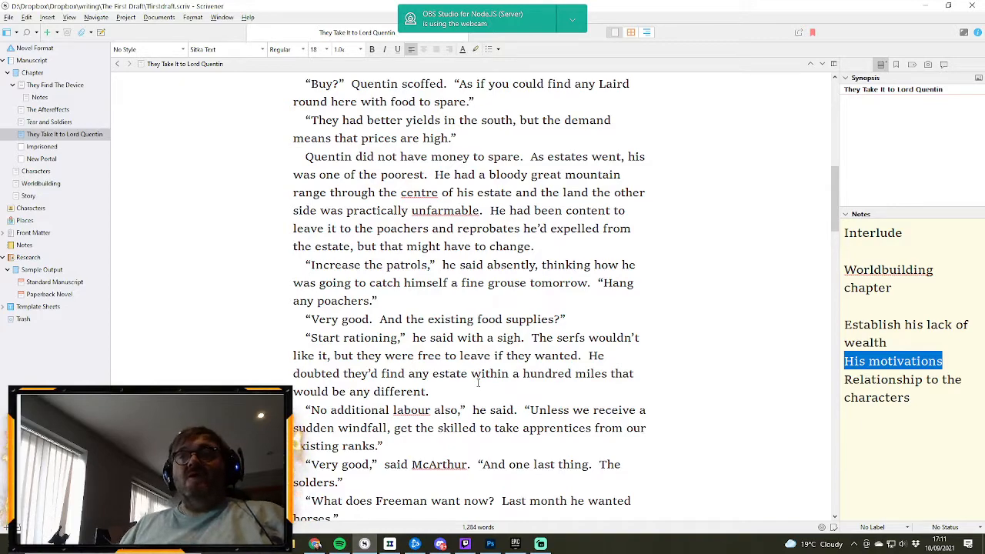
{"action": "scroll", "coordinate": [477, 382], "scroll_direction": "down", "scroll_amount": 1}
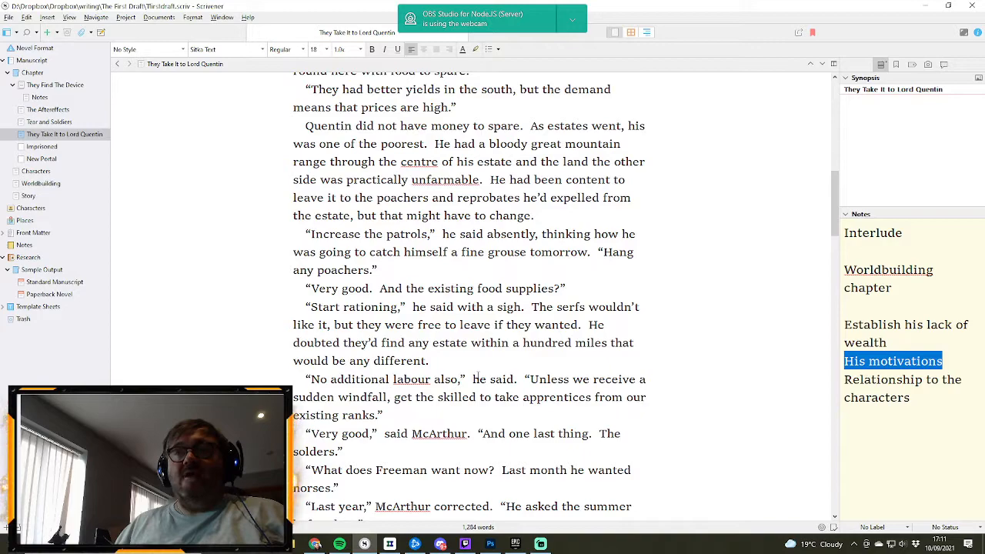
{"action": "scroll", "coordinate": [477, 378], "scroll_direction": "down", "scroll_amount": 2}
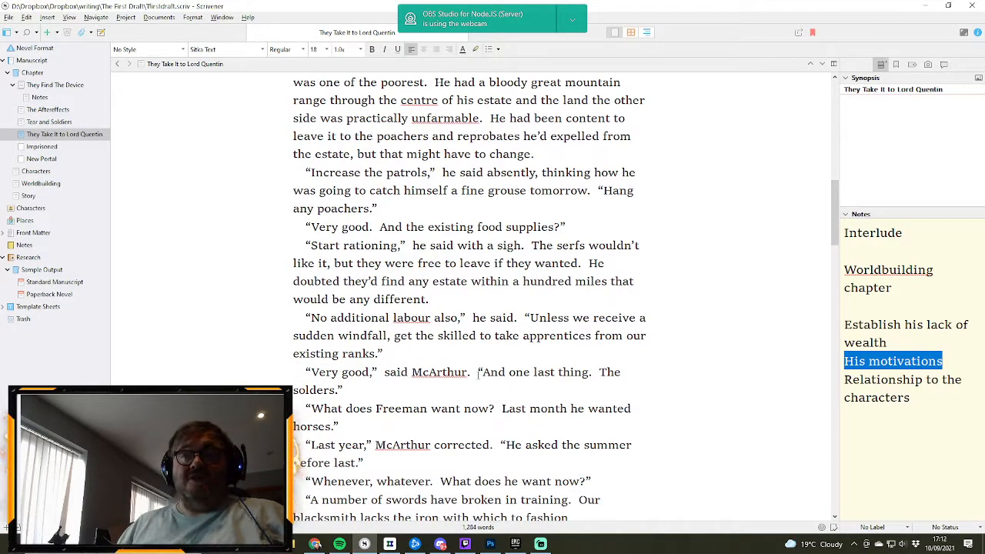
{"action": "scroll", "coordinate": [477, 374], "scroll_direction": "down", "scroll_amount": 1}
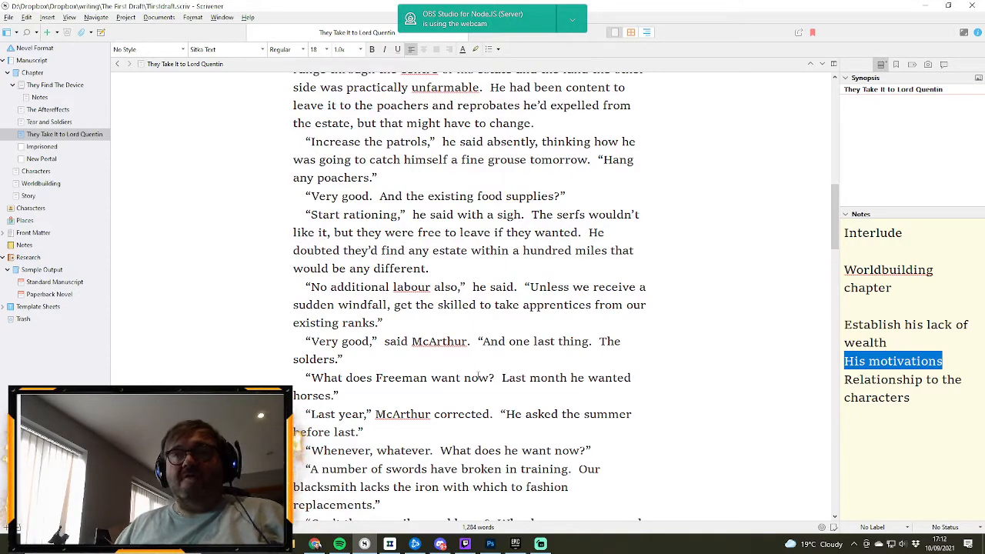
{"action": "scroll", "coordinate": [477, 374], "scroll_direction": "down", "scroll_amount": 1}
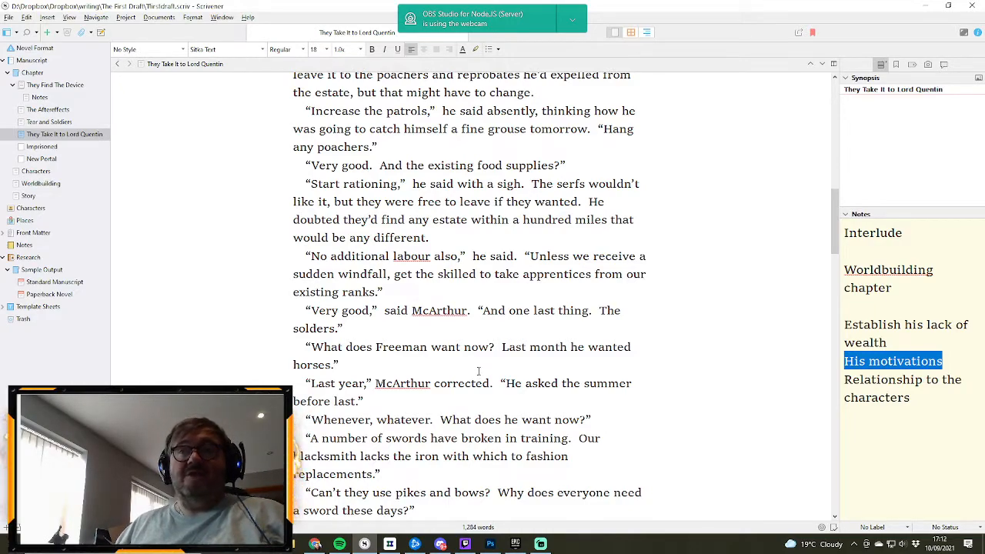
{"action": "scroll", "coordinate": [477, 372], "scroll_direction": "down", "scroll_amount": 1}
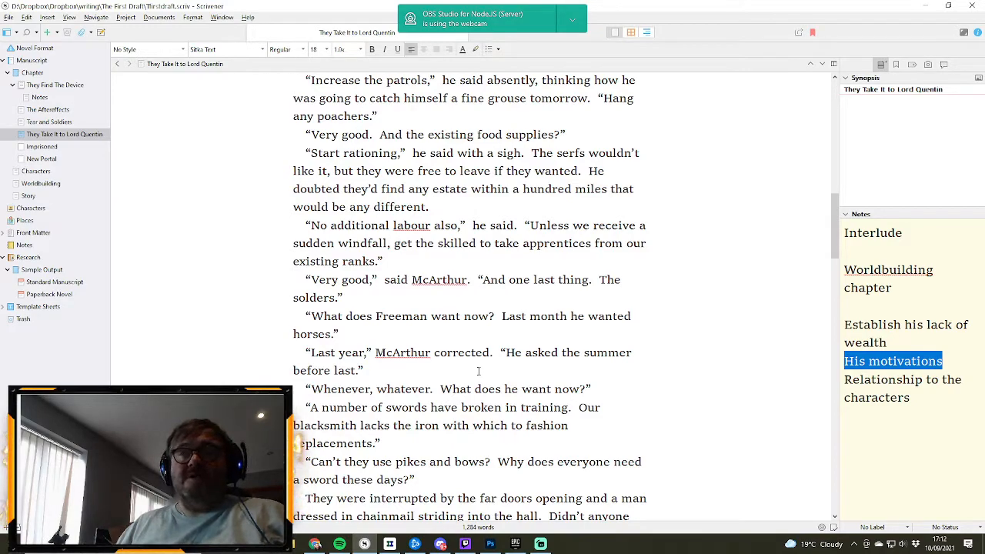
{"action": "scroll", "coordinate": [478, 371], "scroll_direction": "down", "scroll_amount": 2}
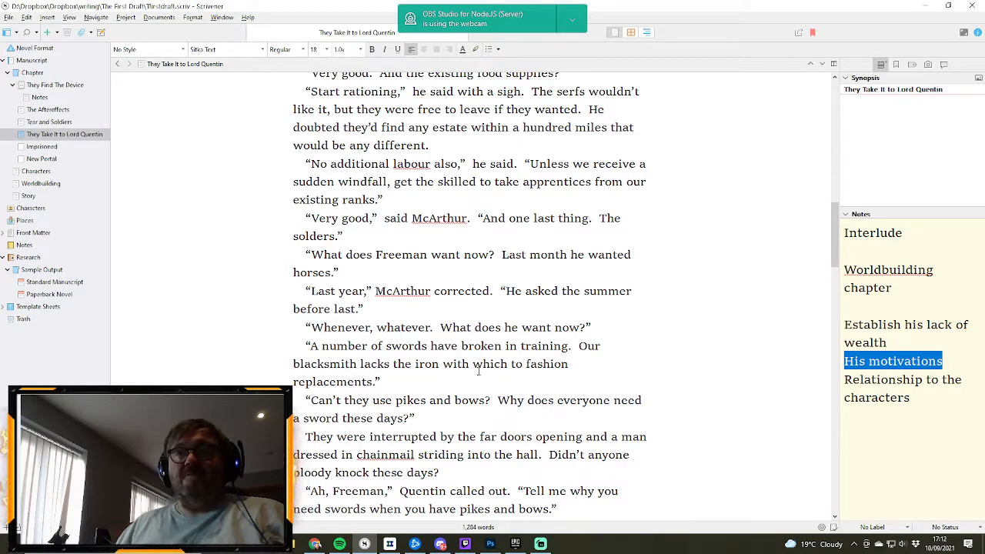
{"action": "scroll", "coordinate": [478, 372], "scroll_direction": "down", "scroll_amount": 1}
{"action": "scroll", "coordinate": [478, 372], "scroll_direction": "down", "scroll_amount": 1}
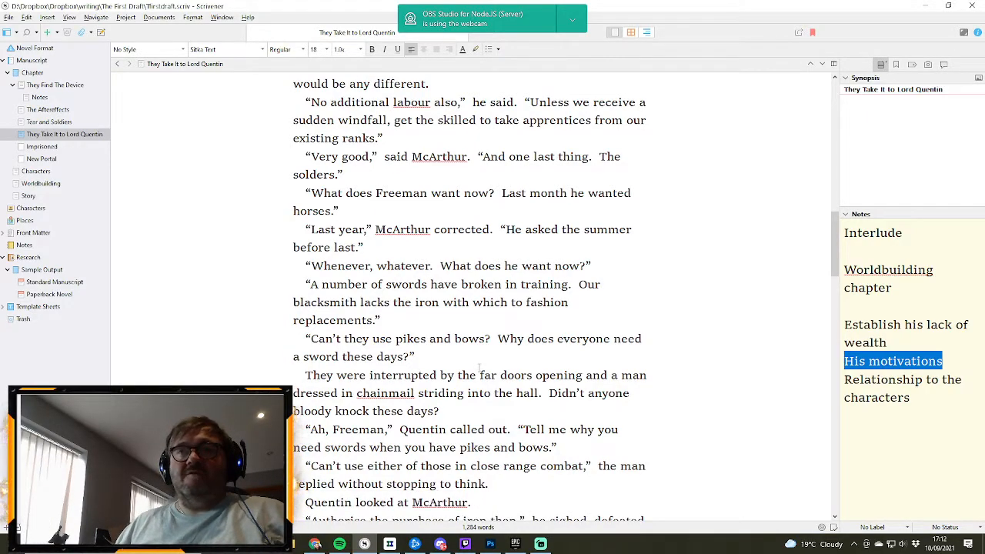
{"action": "scroll", "coordinate": [478, 369], "scroll_direction": "down", "scroll_amount": 1}
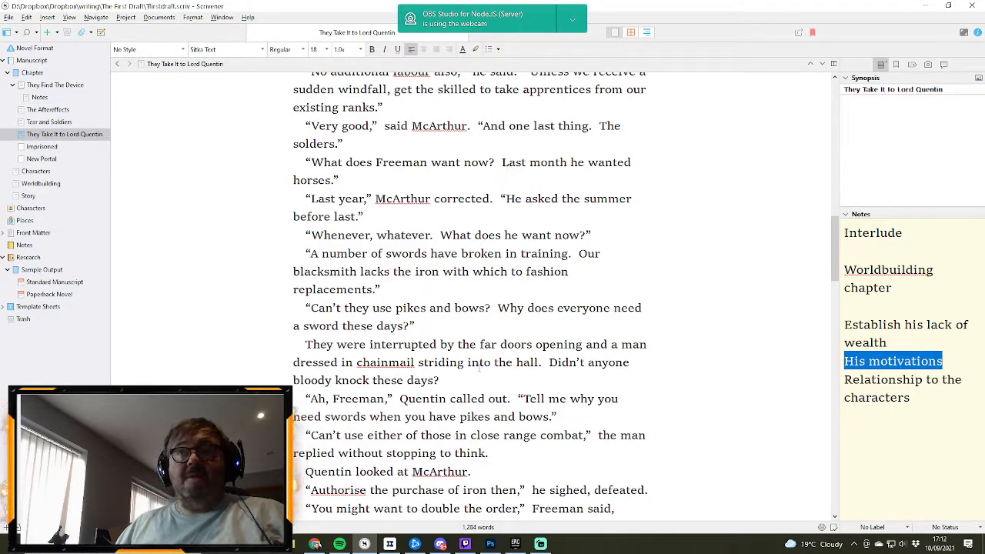
{"action": "scroll", "coordinate": [478, 368], "scroll_direction": "down", "scroll_amount": 1}
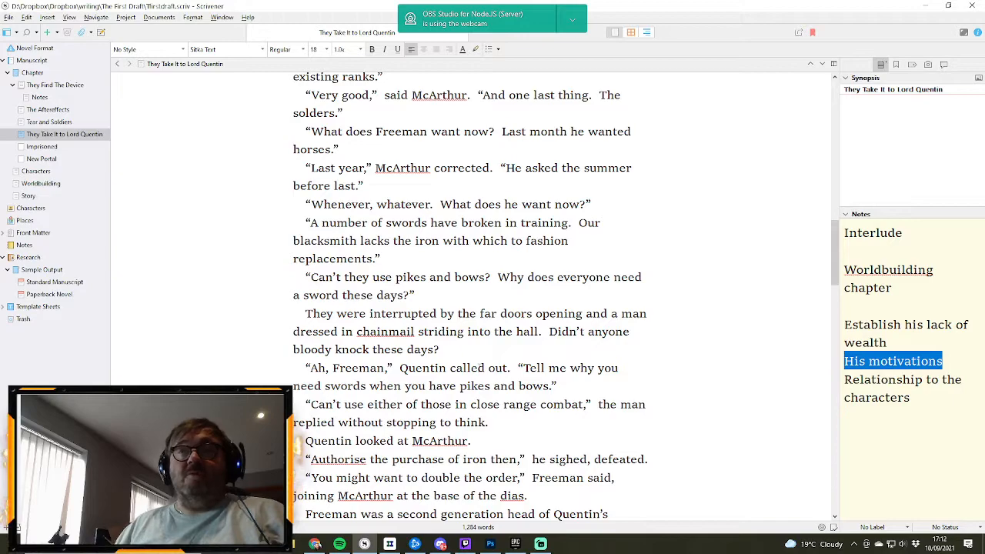
{"action": "scroll", "coordinate": [478, 369], "scroll_direction": "down", "scroll_amount": 2}
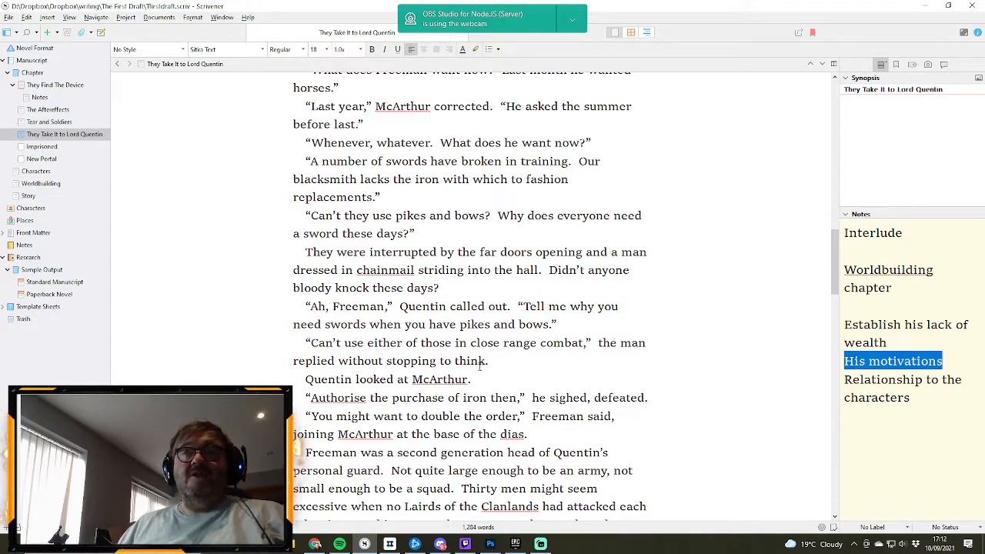
{"action": "scroll", "coordinate": [481, 360], "scroll_direction": "down", "scroll_amount": 1}
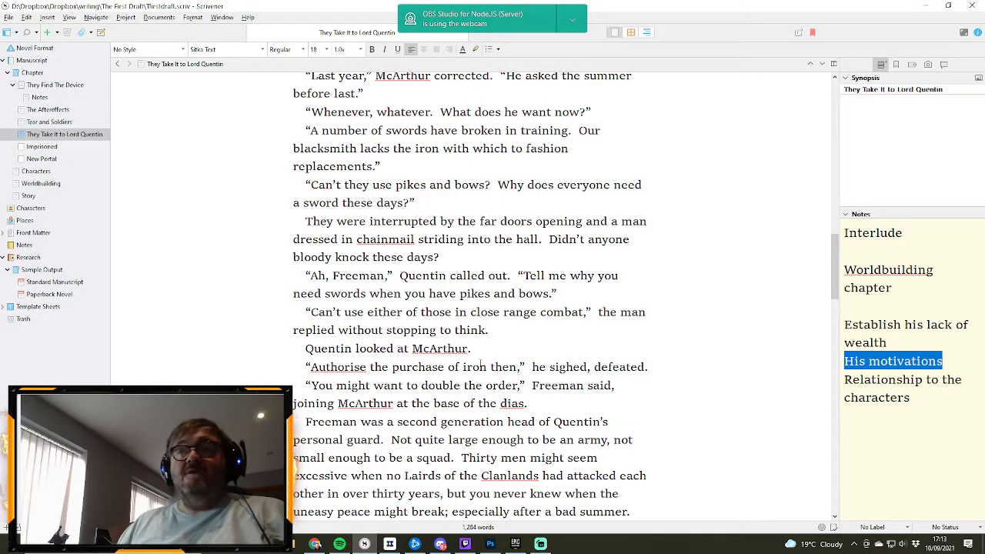
{"action": "scroll", "coordinate": [481, 367], "scroll_direction": "down", "scroll_amount": 1}
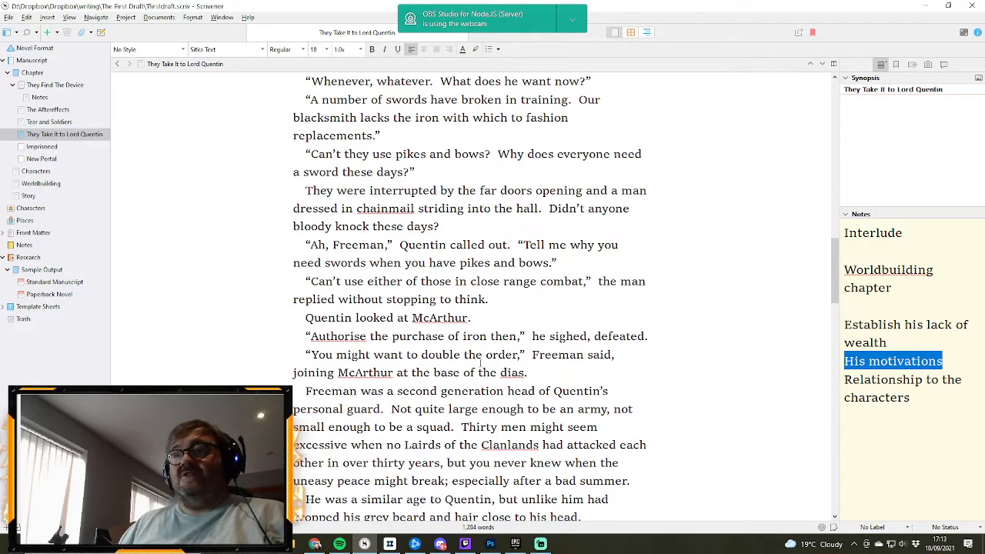
{"action": "scroll", "coordinate": [481, 362], "scroll_direction": "down", "scroll_amount": 1}
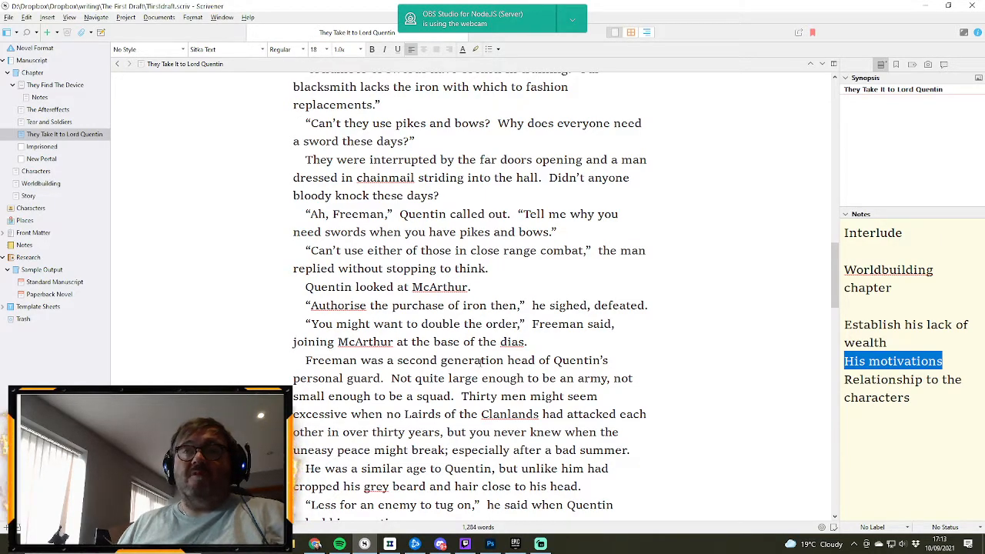
{"action": "scroll", "coordinate": [481, 362], "scroll_direction": "down", "scroll_amount": 1}
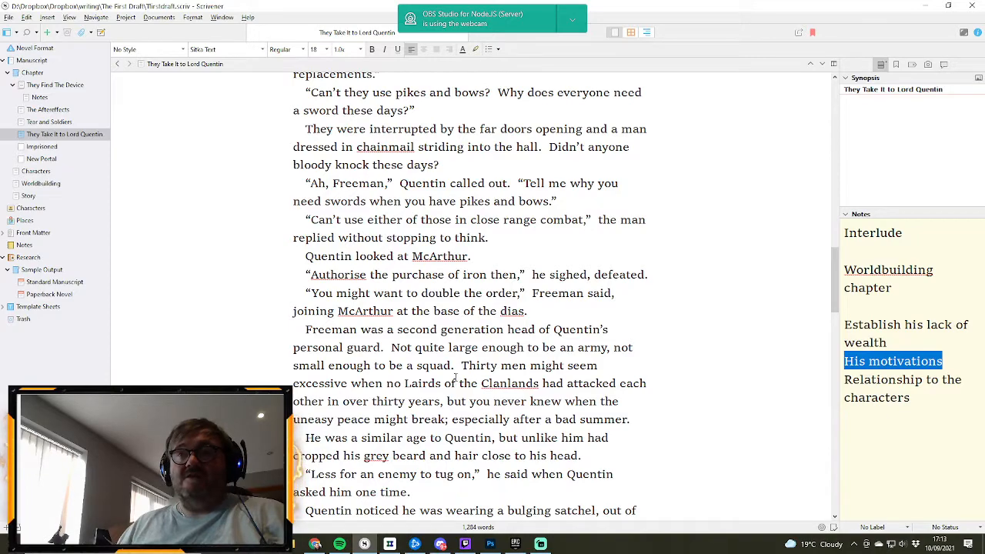
{"action": "scroll", "coordinate": [456, 376], "scroll_direction": "down", "scroll_amount": 1}
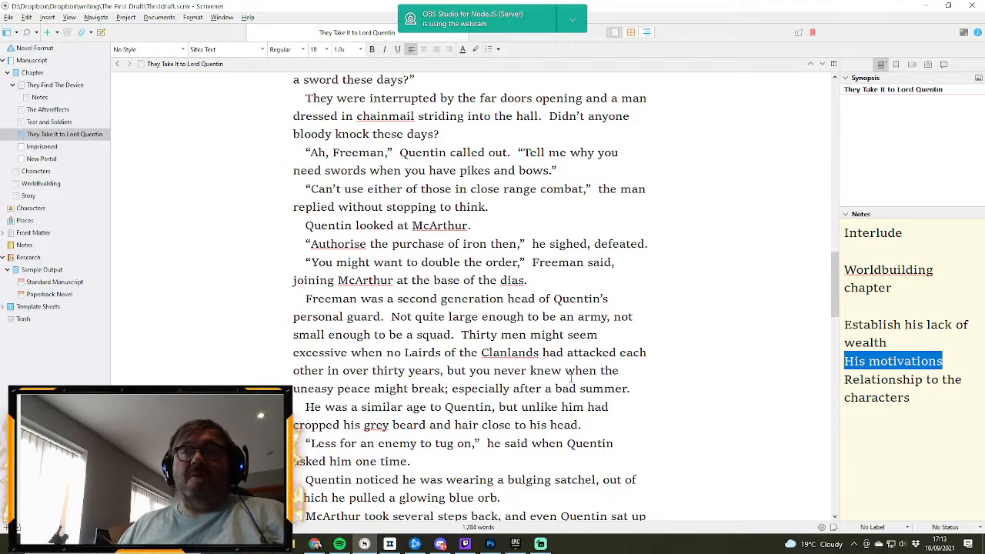
{"action": "scroll", "coordinate": [570, 375], "scroll_direction": "down", "scroll_amount": 1}
{"action": "scroll", "coordinate": [571, 377], "scroll_direction": "down", "scroll_amount": 1}
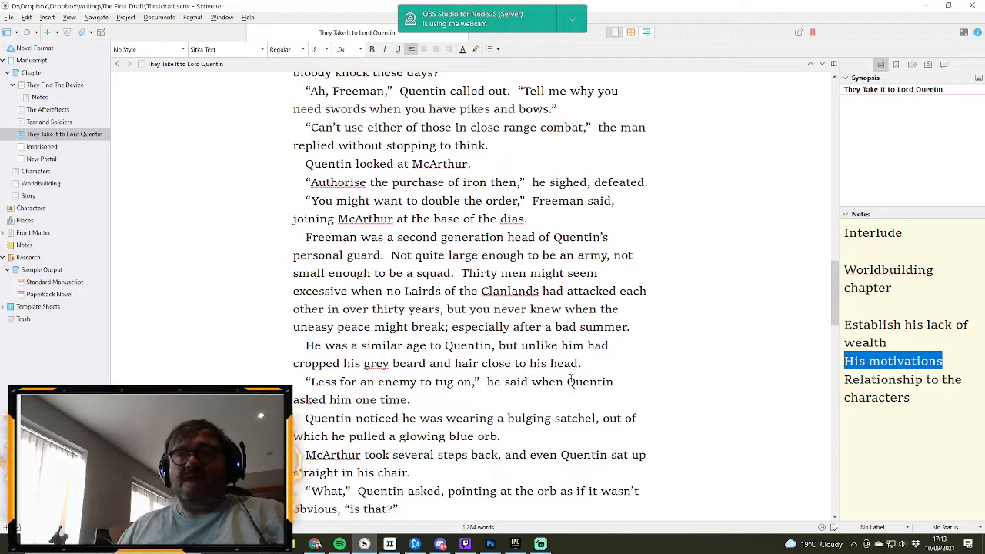
{"action": "scroll", "coordinate": [571, 376], "scroll_direction": "down", "scroll_amount": 1}
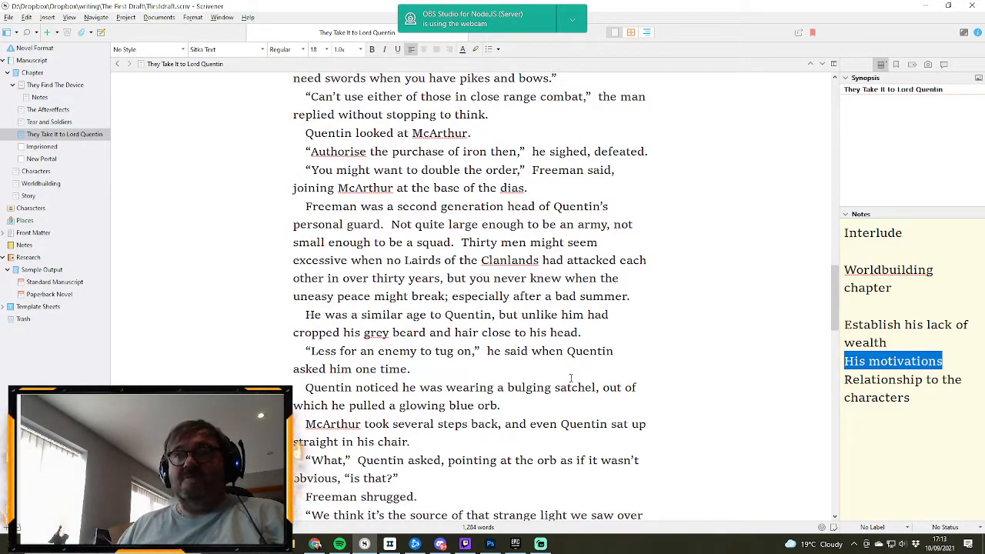
{"action": "scroll", "coordinate": [570, 377], "scroll_direction": "down", "scroll_amount": 1}
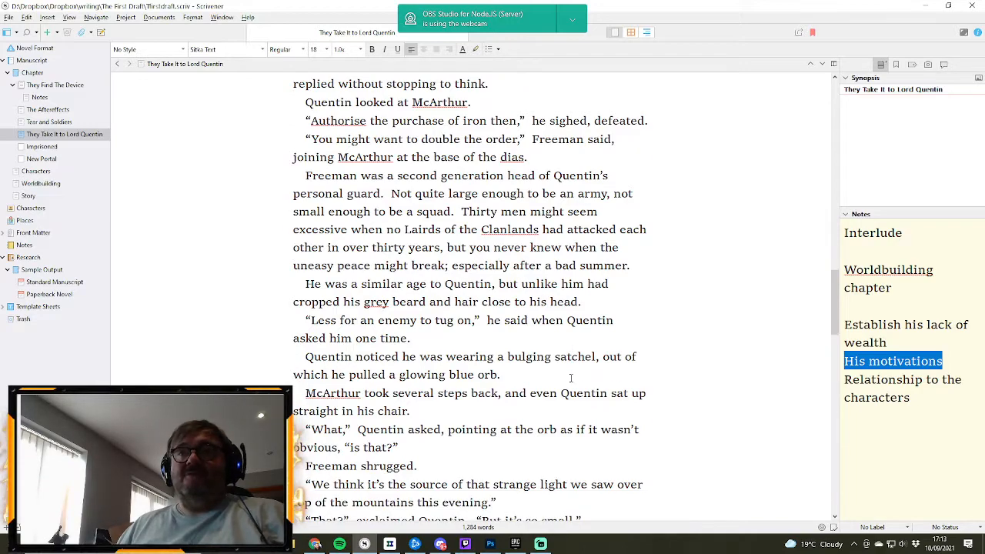
{"action": "scroll", "coordinate": [570, 377], "scroll_direction": "down", "scroll_amount": 1}
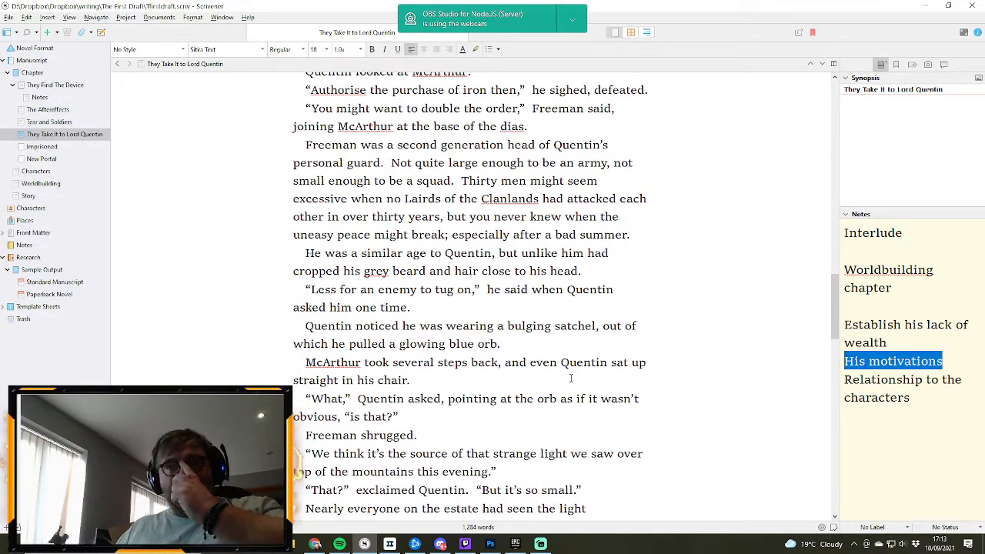
{"action": "scroll", "coordinate": [571, 377], "scroll_direction": "down", "scroll_amount": 1}
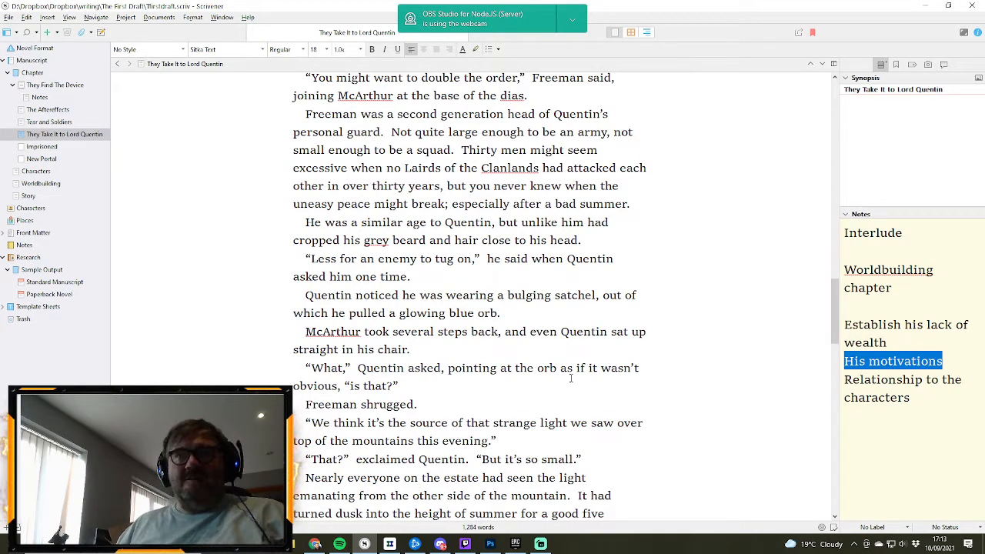
{"action": "scroll", "coordinate": [570, 378], "scroll_direction": "down", "scroll_amount": 1}
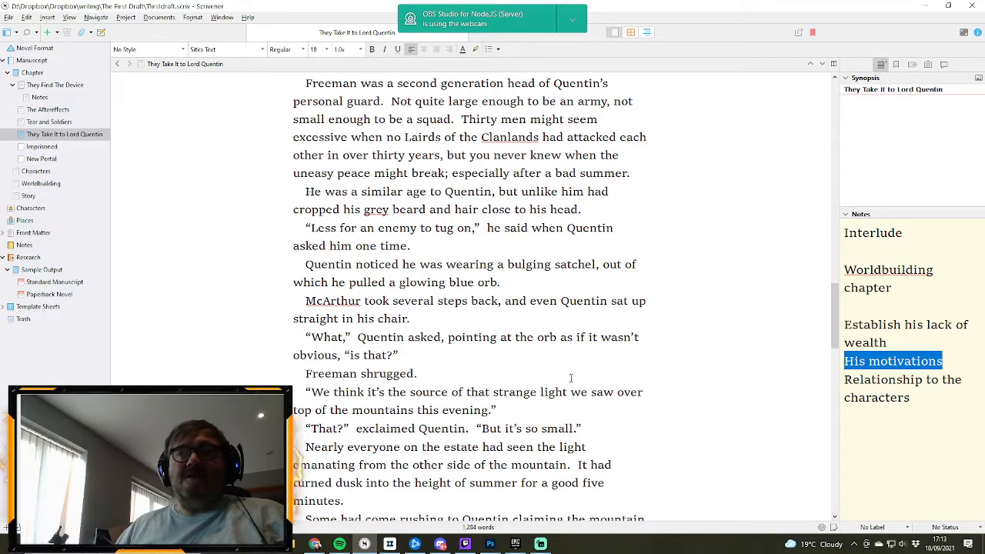
{"action": "scroll", "coordinate": [570, 377], "scroll_direction": "down", "scroll_amount": 2}
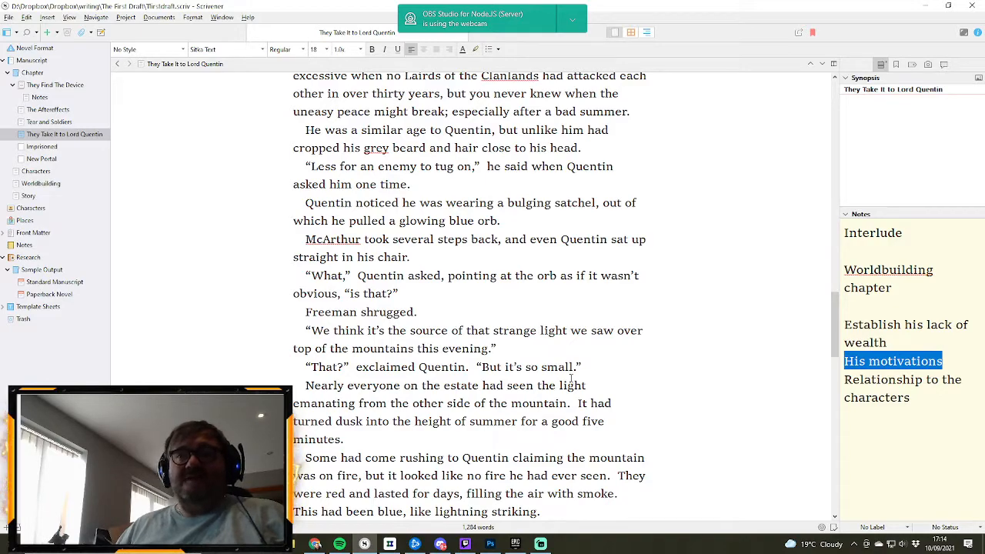
{"action": "scroll", "coordinate": [571, 378], "scroll_direction": "down", "scroll_amount": 1}
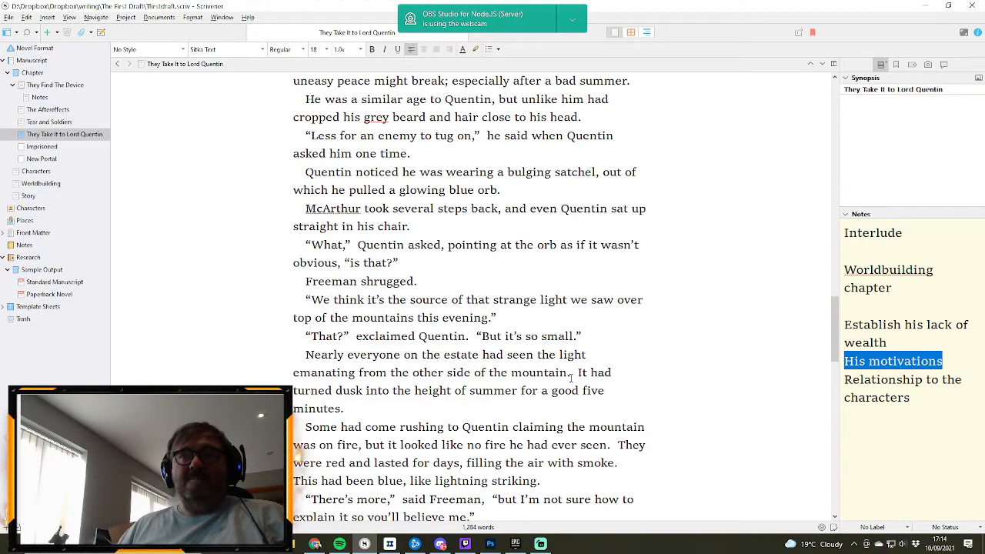
{"action": "scroll", "coordinate": [570, 377], "scroll_direction": "down", "scroll_amount": 1}
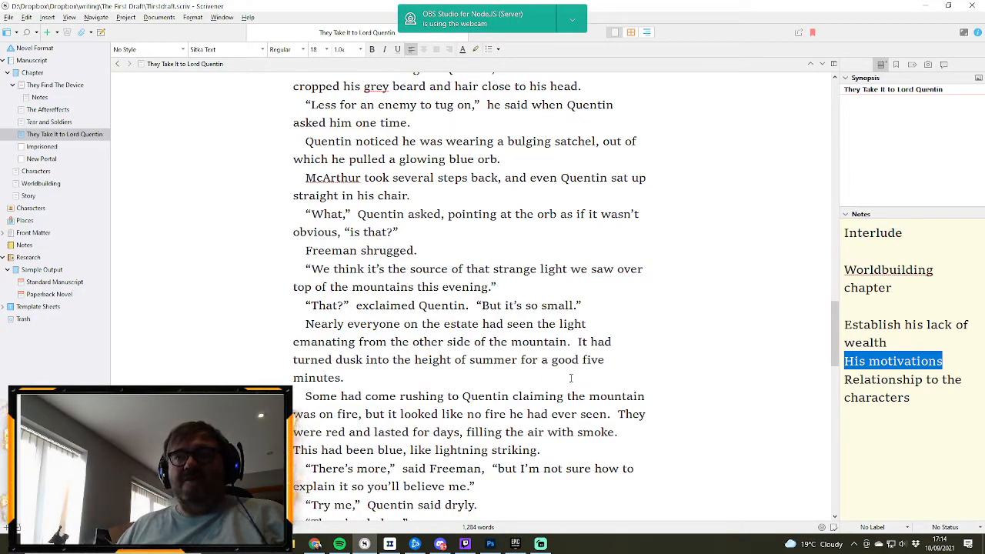
{"action": "scroll", "coordinate": [570, 378], "scroll_direction": "down", "scroll_amount": 2}
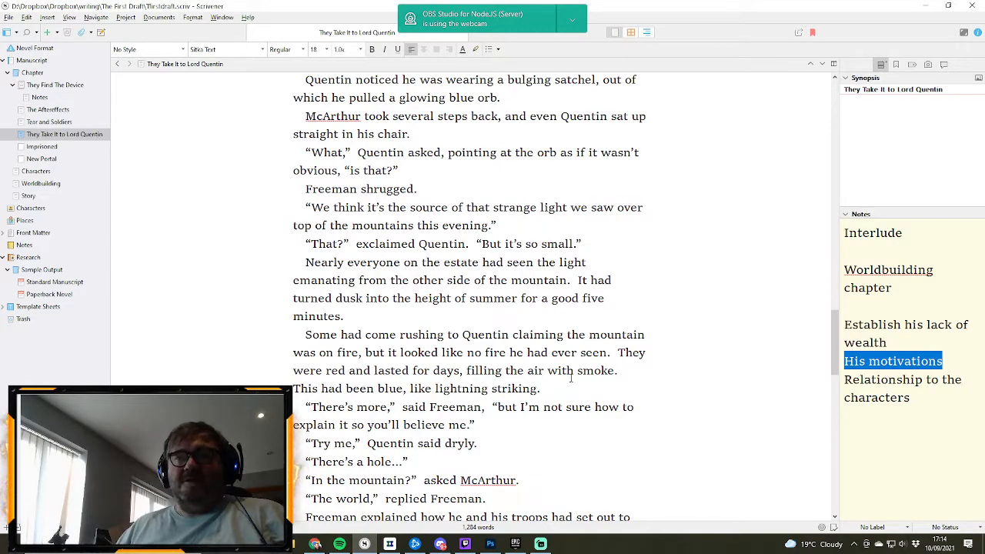
{"action": "scroll", "coordinate": [570, 377], "scroll_direction": "down", "scroll_amount": 1}
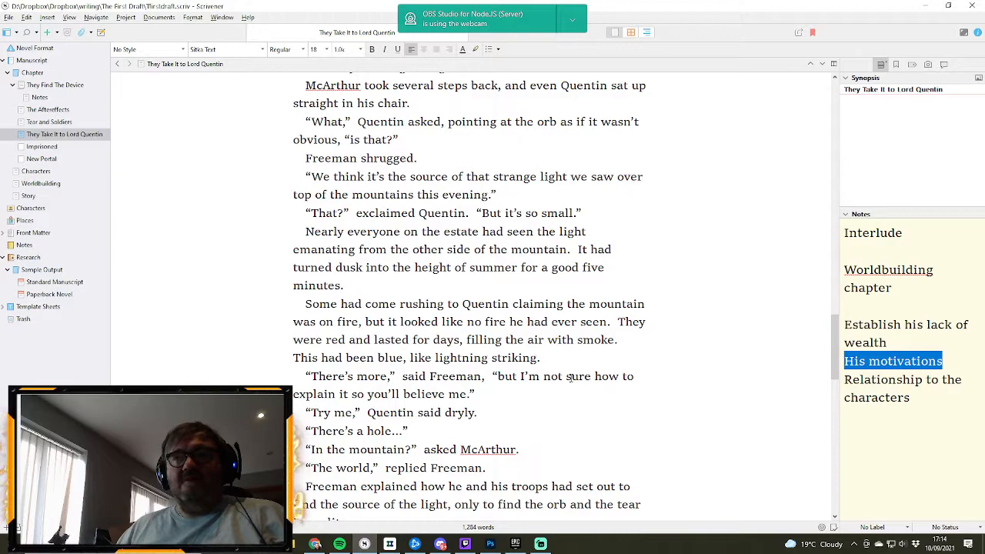
{"action": "scroll", "coordinate": [570, 378], "scroll_direction": "down", "scroll_amount": 2}
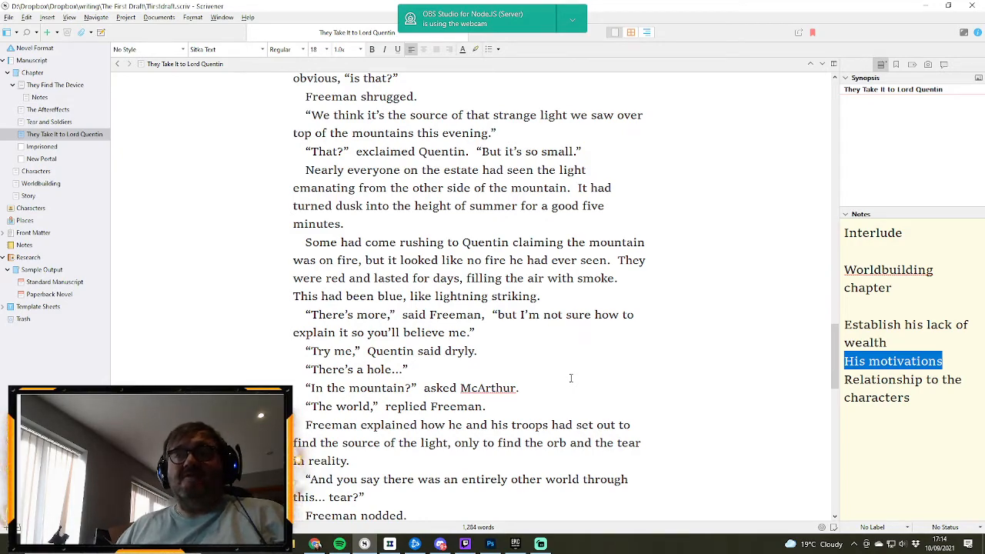
{"action": "scroll", "coordinate": [571, 378], "scroll_direction": "down", "scroll_amount": 1}
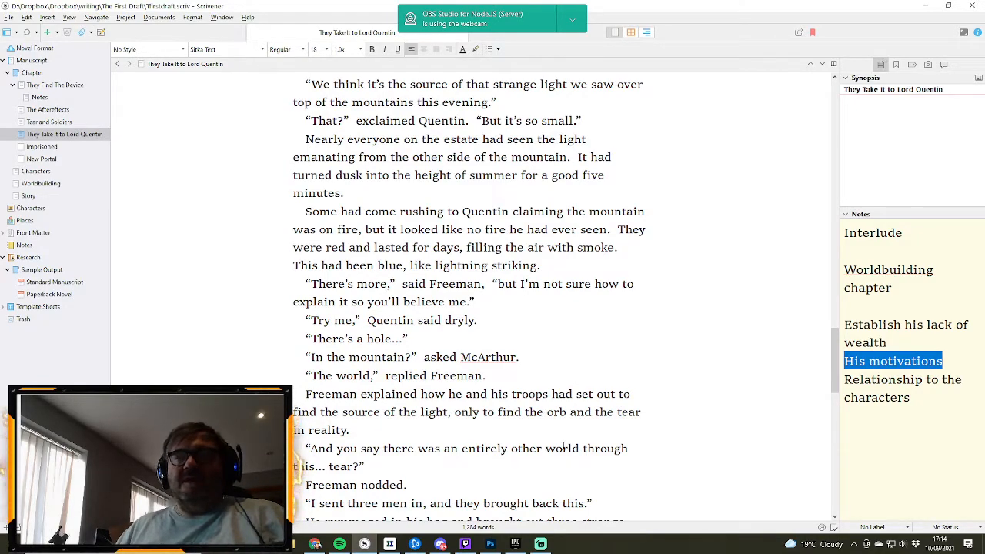
{"action": "double_click", "coordinate": [604, 411]}
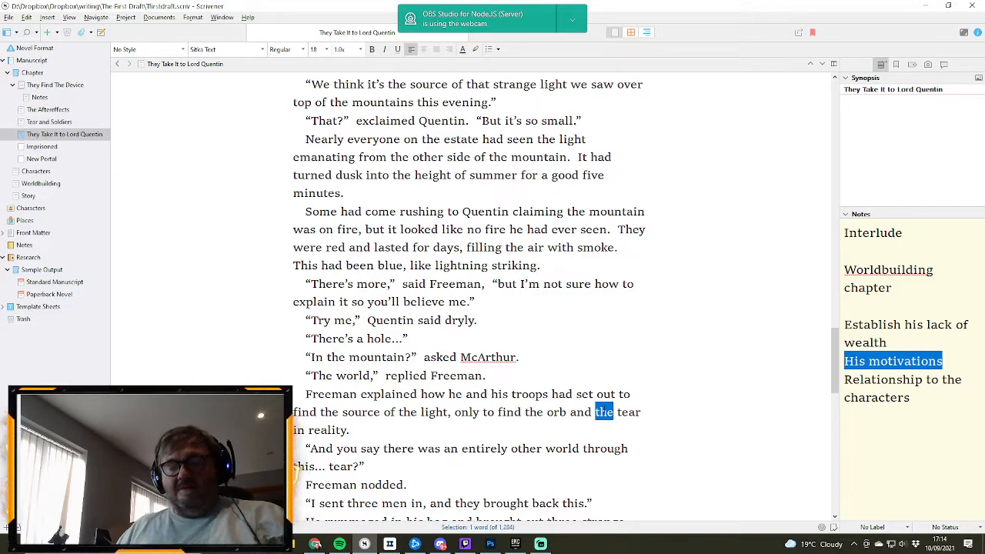
{"action": "type", "text": "a"}
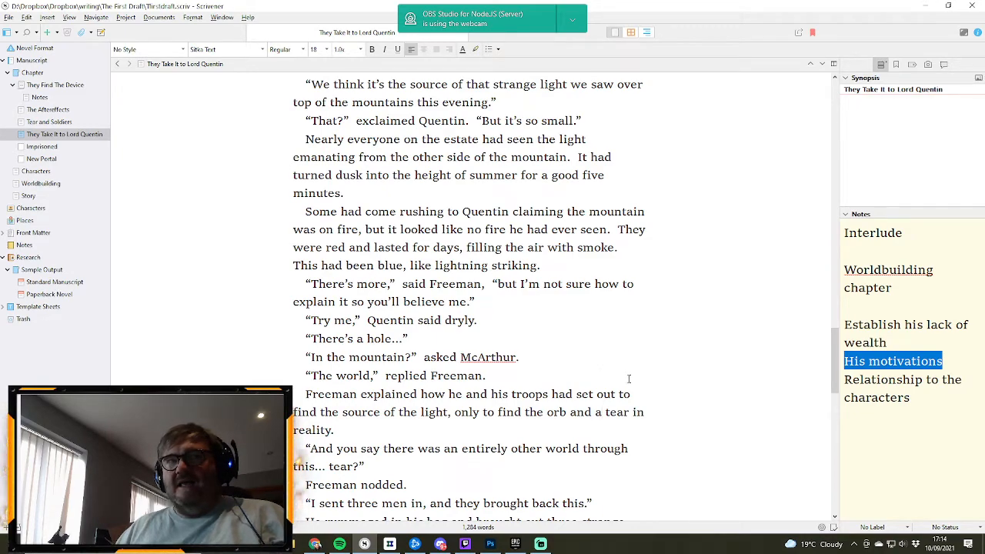
{"action": "scroll", "coordinate": [629, 379], "scroll_direction": "down", "scroll_amount": 1}
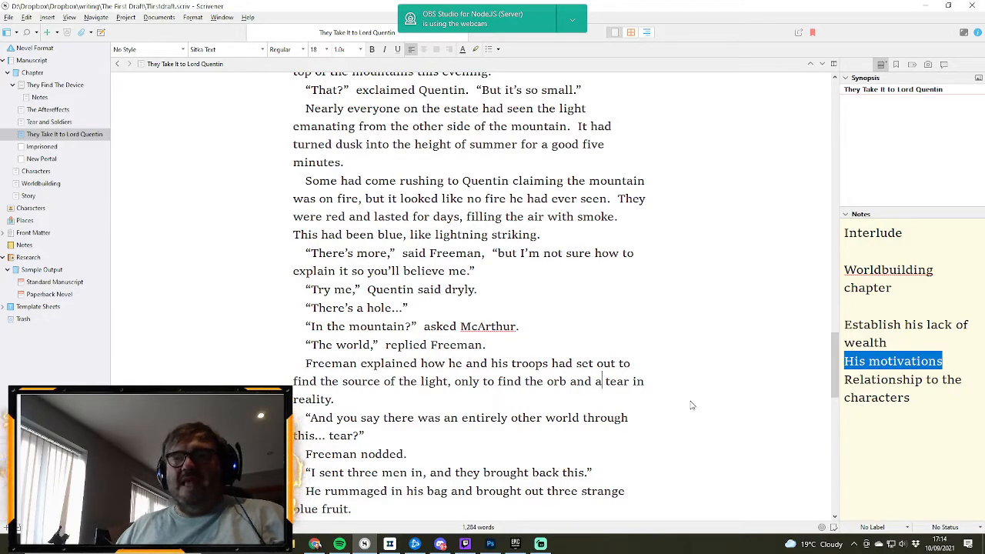
{"action": "scroll", "coordinate": [691, 406], "scroll_direction": "down", "scroll_amount": 2}
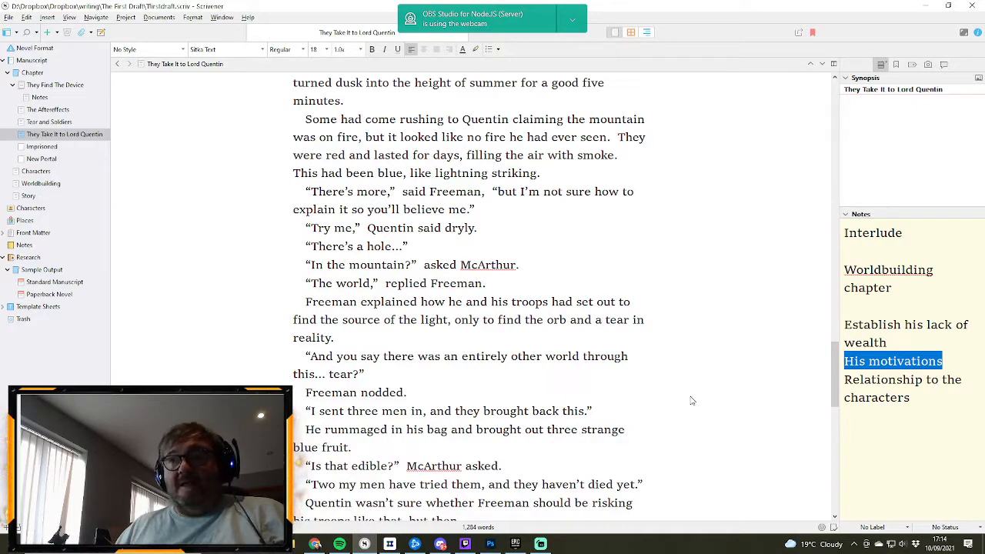
{"action": "double_click", "coordinate": [569, 410]}
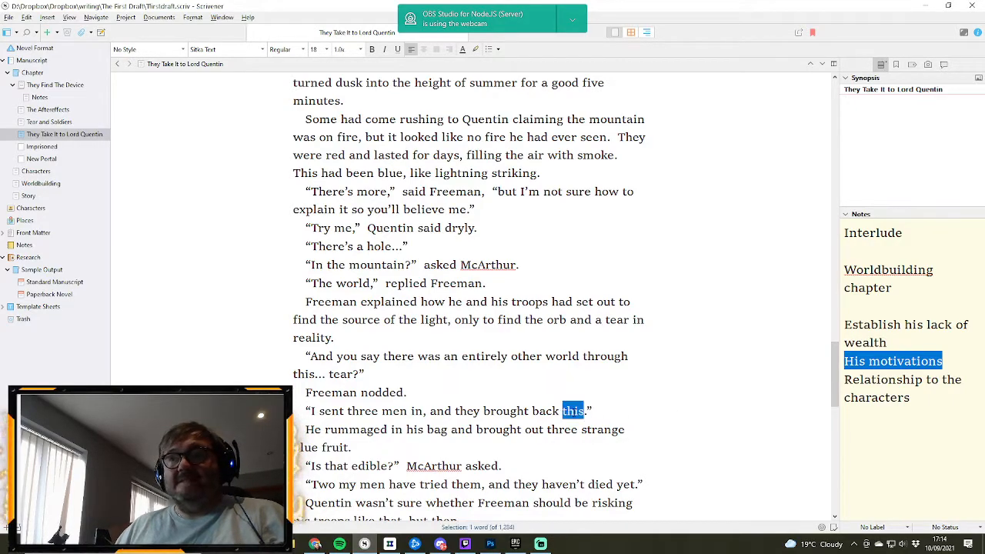
{"action": "type", "text": "these"}
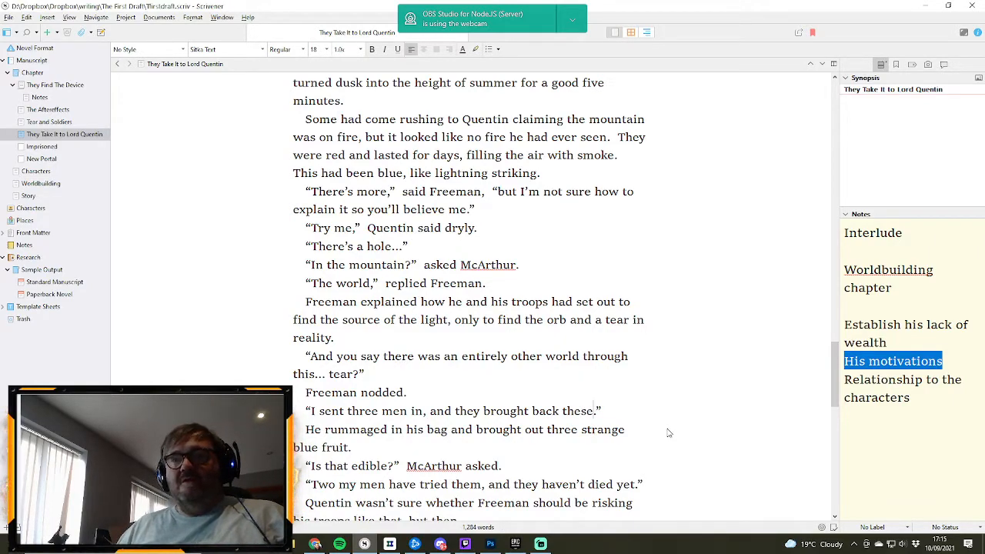
- Complete Freeman's unfinished reply after “We haven't fully explored but” with “you could have filled our storehouse with the amount we saw.”
{"action": "scroll", "coordinate": [614, 421], "scroll_direction": "down", "scroll_amount": 1}
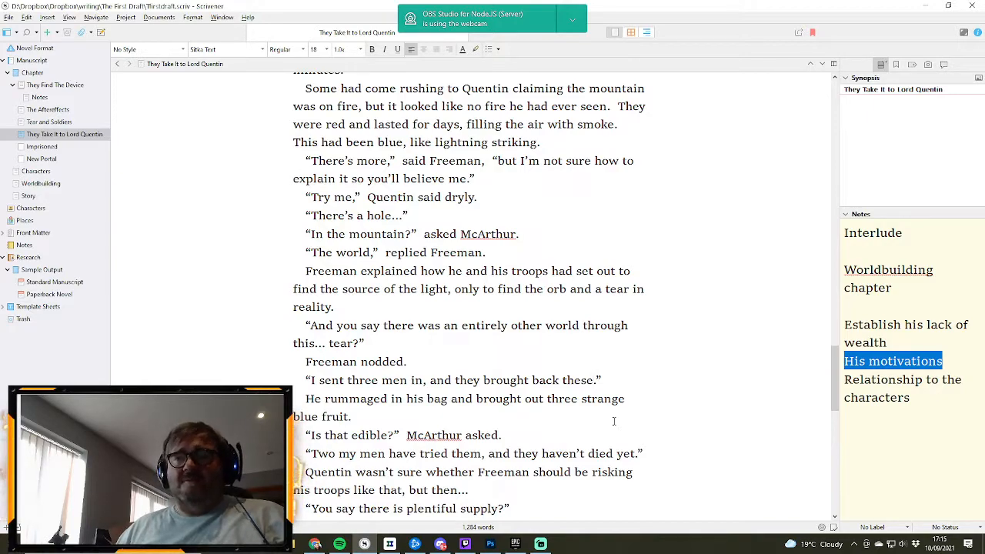
{"action": "scroll", "coordinate": [614, 421], "scroll_direction": "down", "scroll_amount": 1}
{"action": "scroll", "coordinate": [614, 421], "scroll_direction": "down", "scroll_amount": 2}
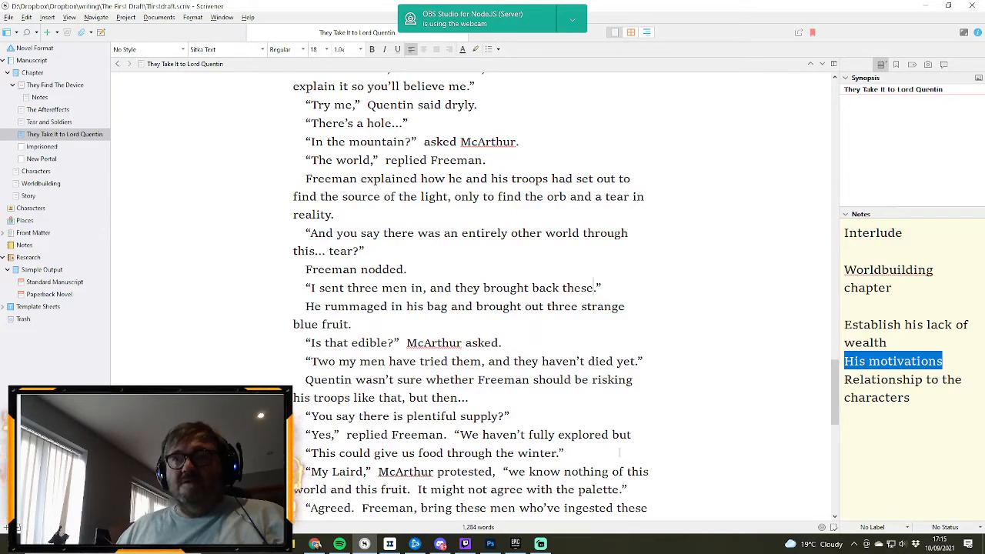
{"action": "left_click", "coordinate": [639, 435]}
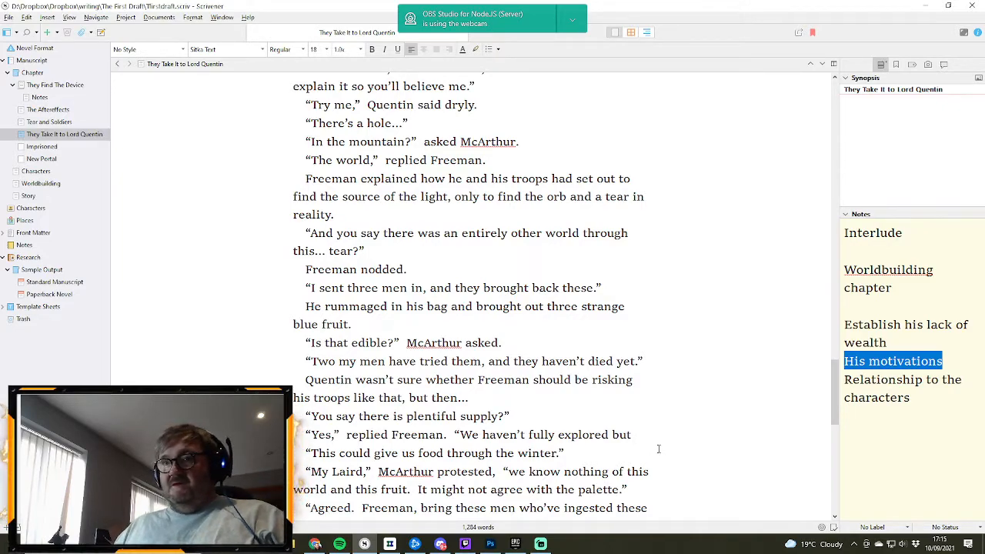
{"action": "type", "text": "yo"}
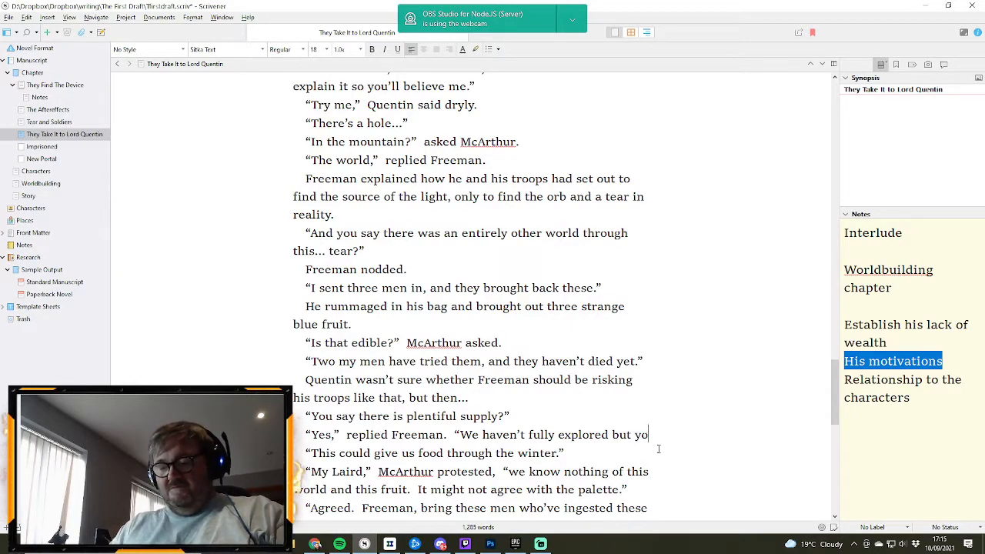
{"action": "type", "text": "u could have"}
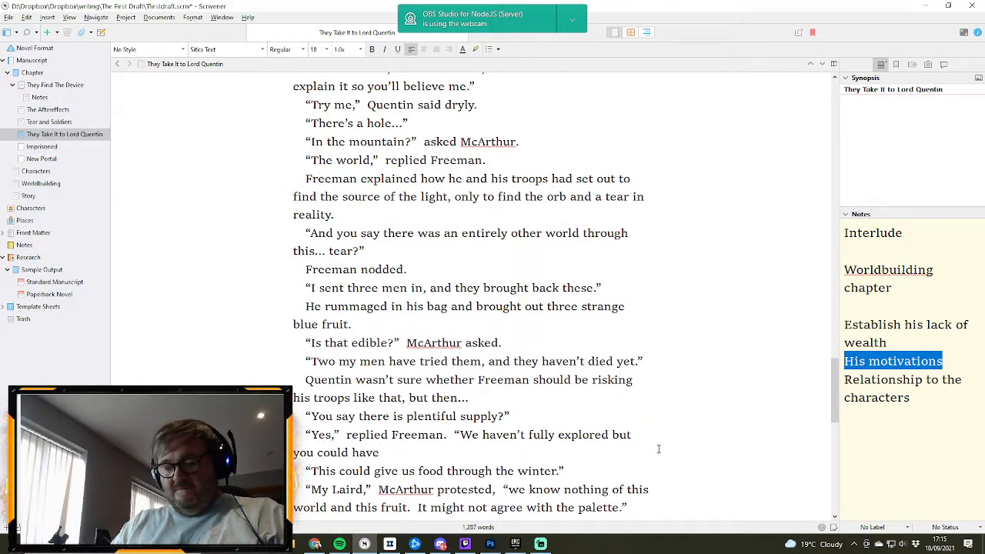
{"action": "type", "text": " filled our sto"}
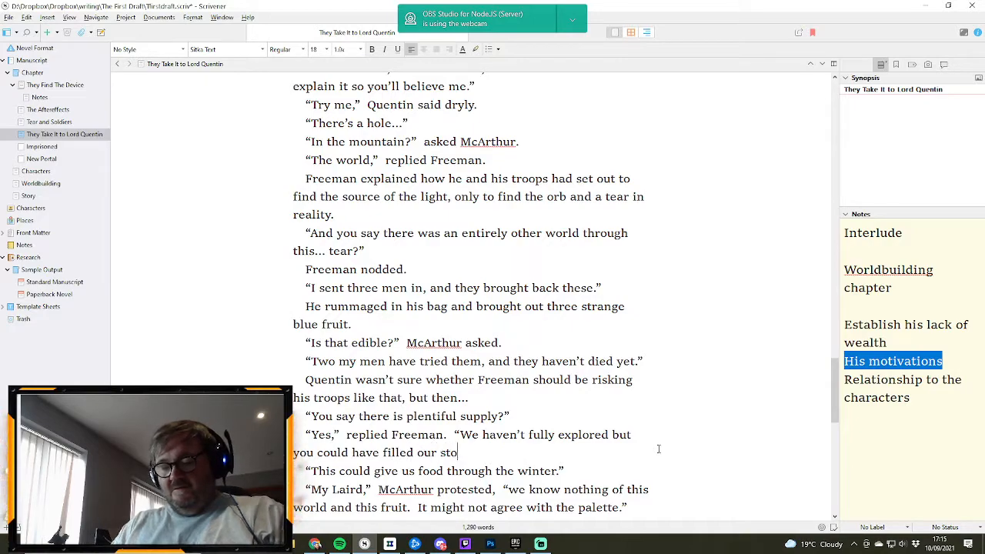
{"action": "type", "text": "rchouse with"}
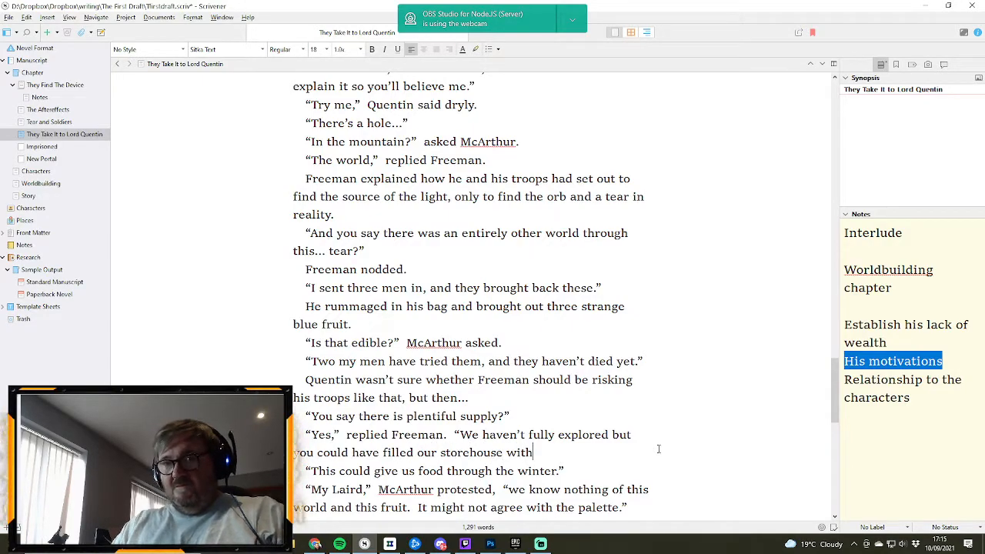
{"action": "type", "text": " the"}
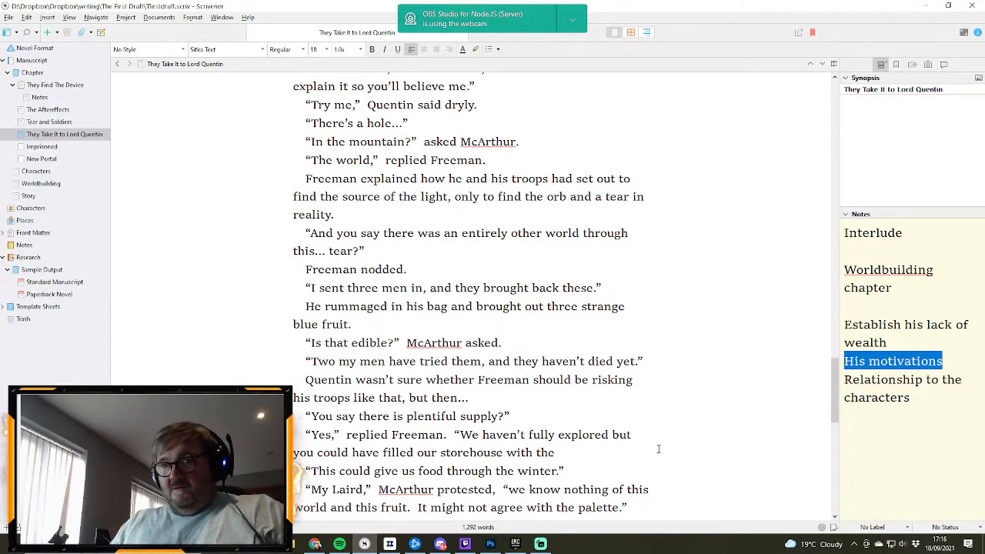
{"action": "type", "text": " amount we saw.”"}
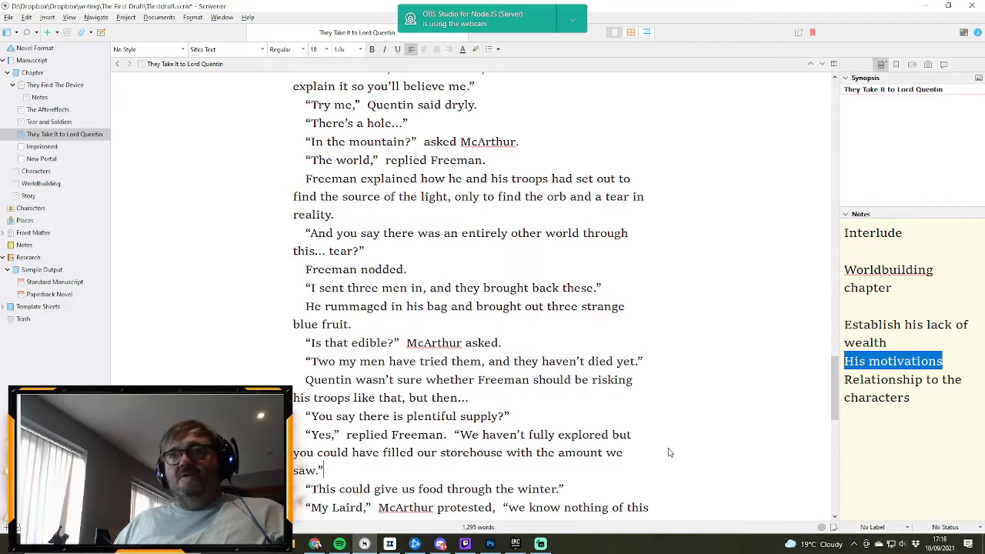
{"action": "scroll", "coordinate": [637, 403], "scroll_direction": "down", "scroll_amount": 1}
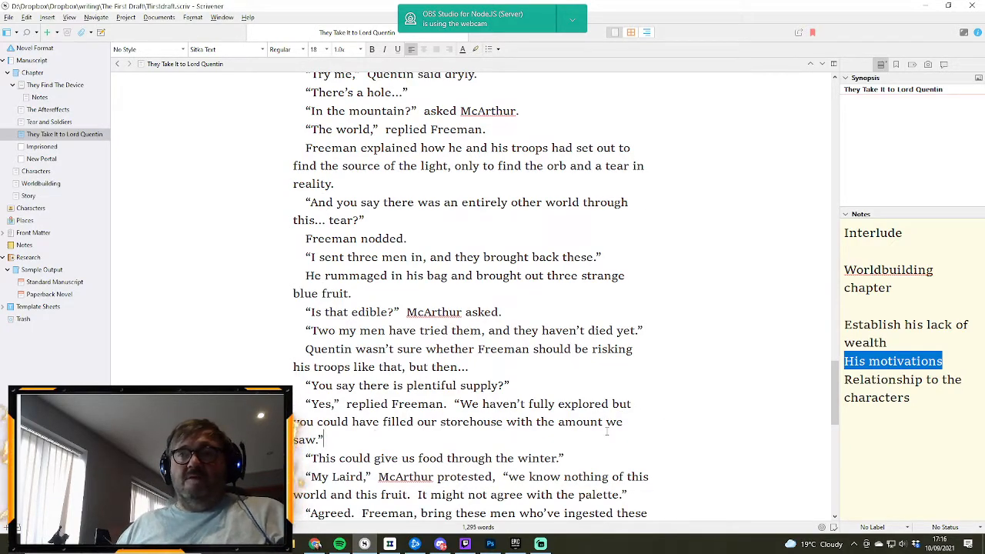
{"action": "scroll", "coordinate": [554, 410], "scroll_direction": "down", "scroll_amount": 1}
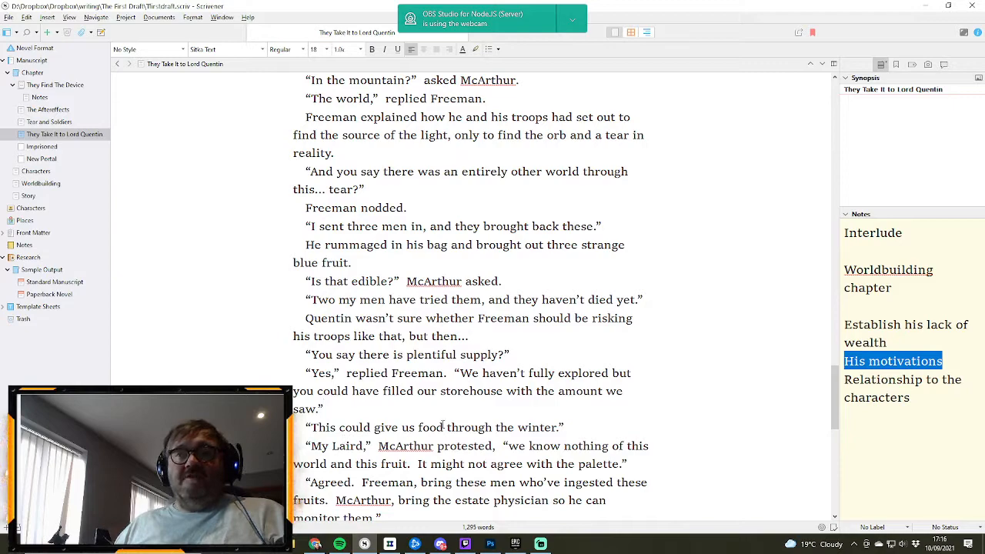
{"action": "type", "text": "\""}
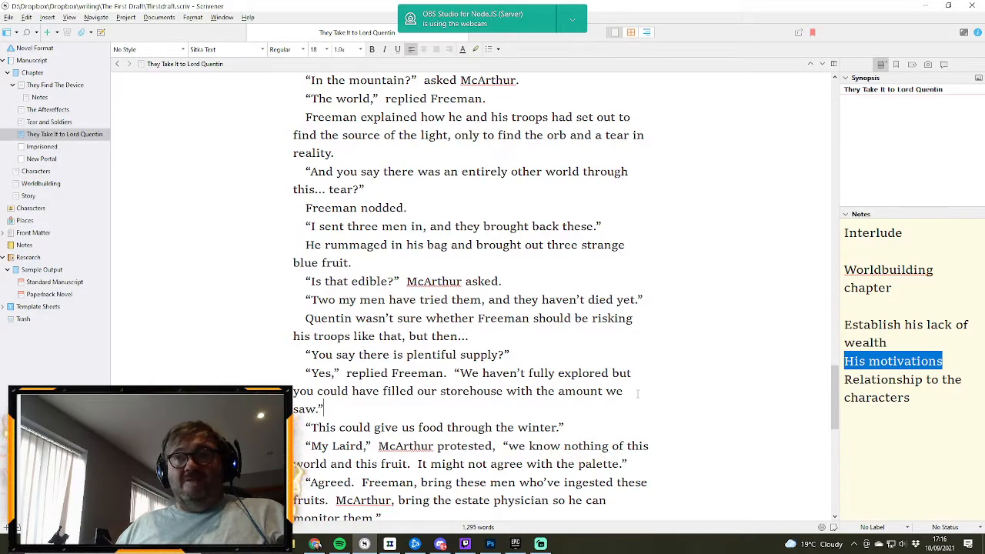
- Add the dialogue tag “said Laird Quentin” after “Agreed,” and reopen the quotation before “Freeman, bring these men”
{"action": "scroll", "coordinate": [637, 394], "scroll_direction": "down", "scroll_amount": 1}
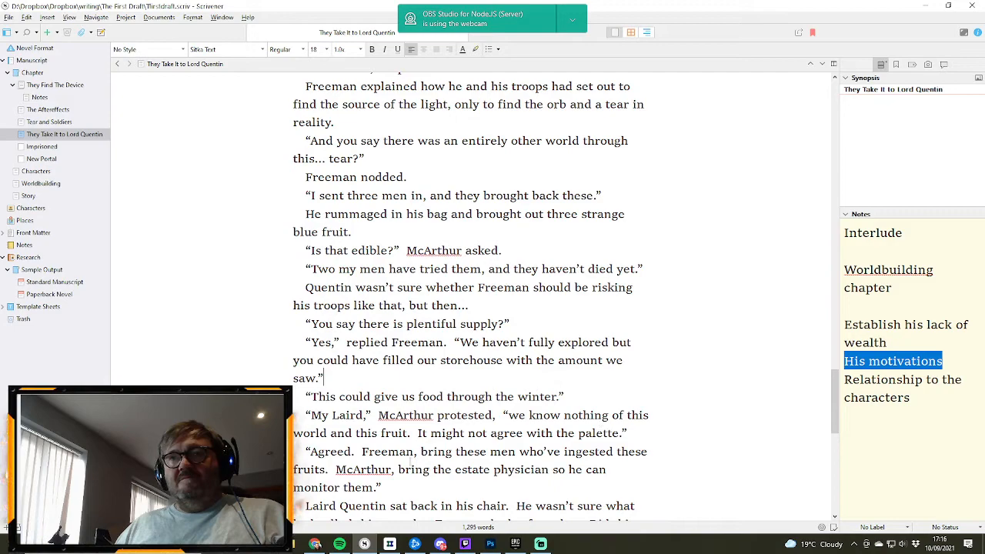
{"action": "left_click", "coordinate": [353, 451]}
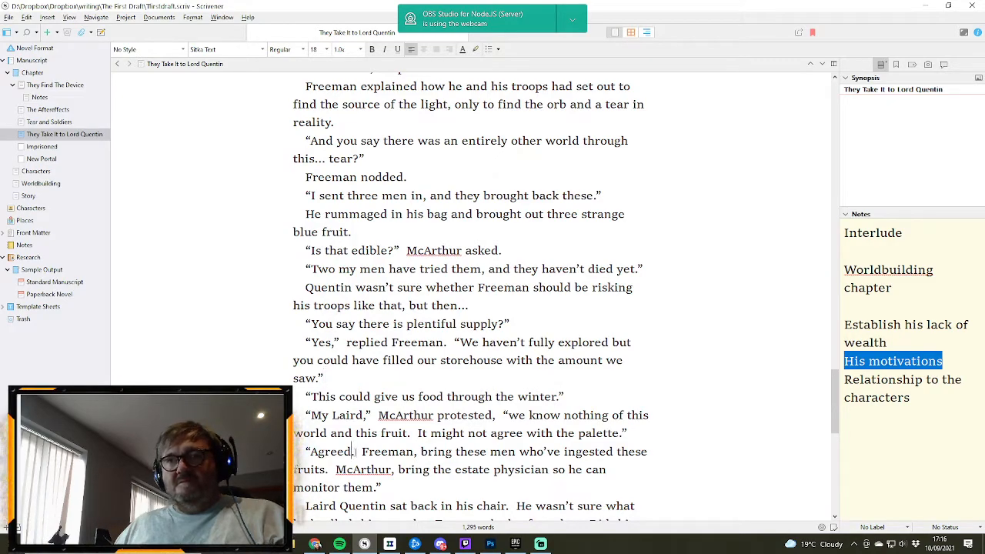
{"action": "type", "text": ",” "}
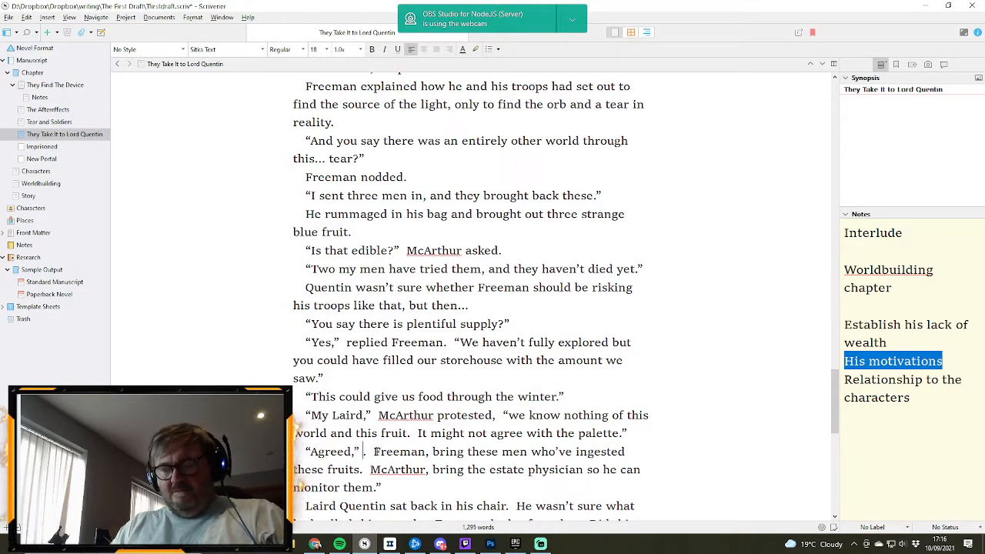
{"action": "type", "text": "said L"}
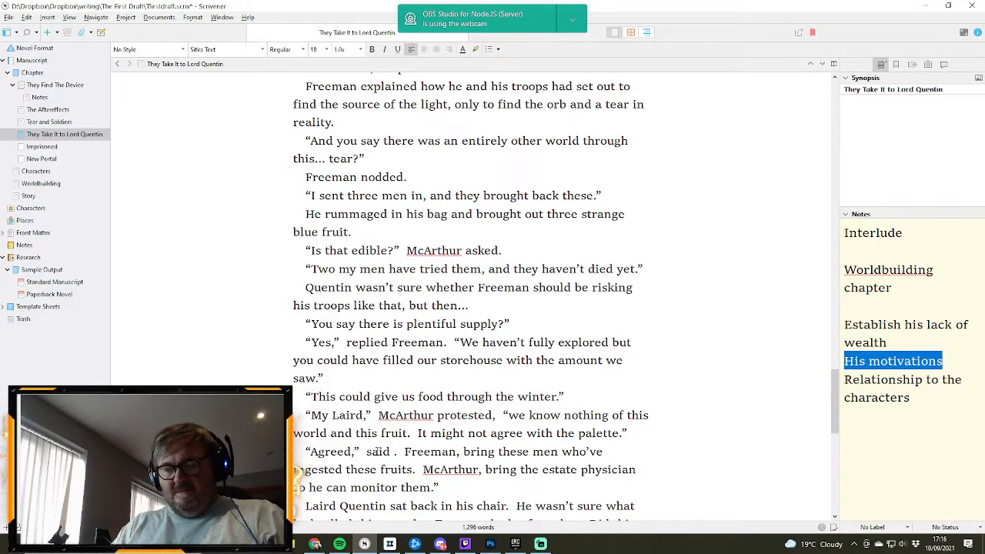
{"action": "type", "text": "aird Quentri"}
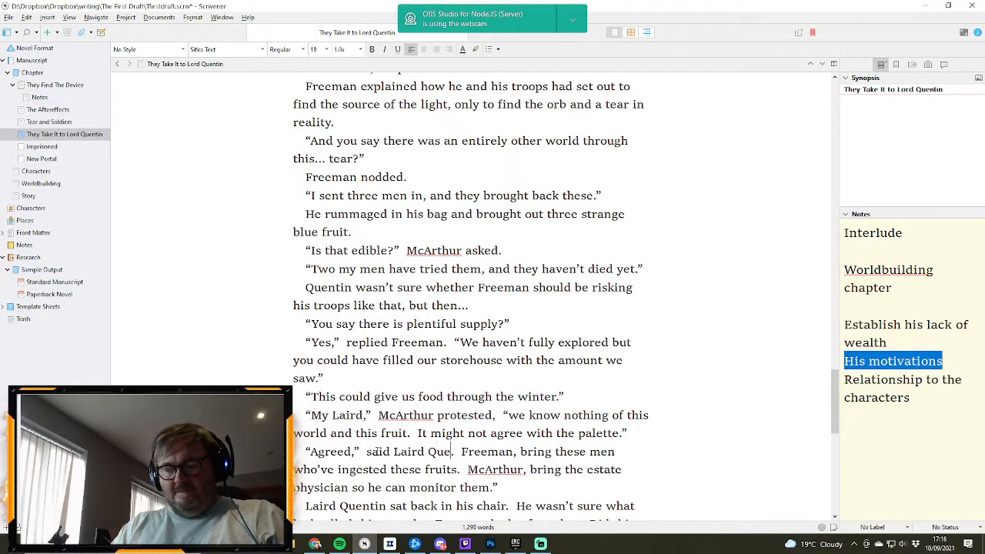
{"action": "key", "text": "BackSpace"}
{"action": "key", "text": "BackSpace"}
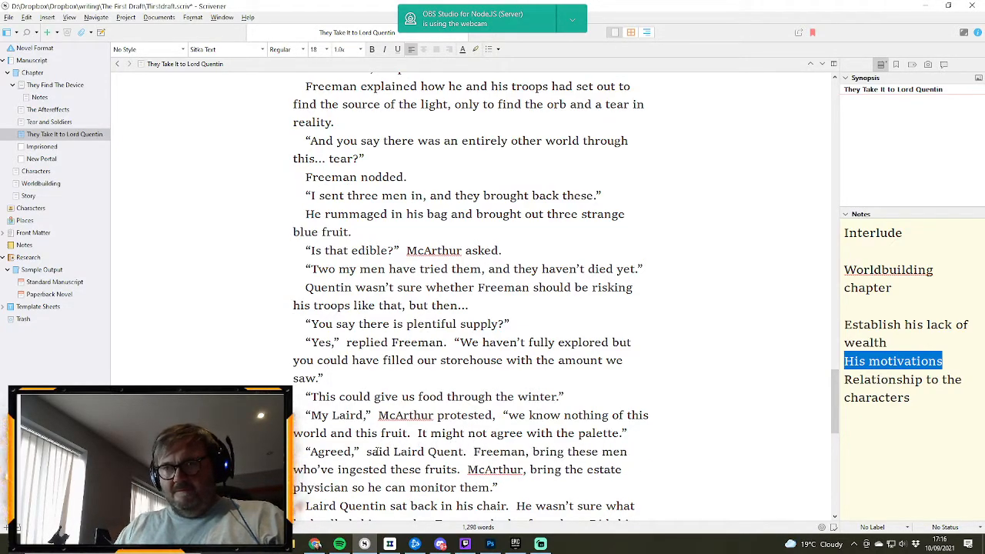
{"action": "type", "text": "in"}
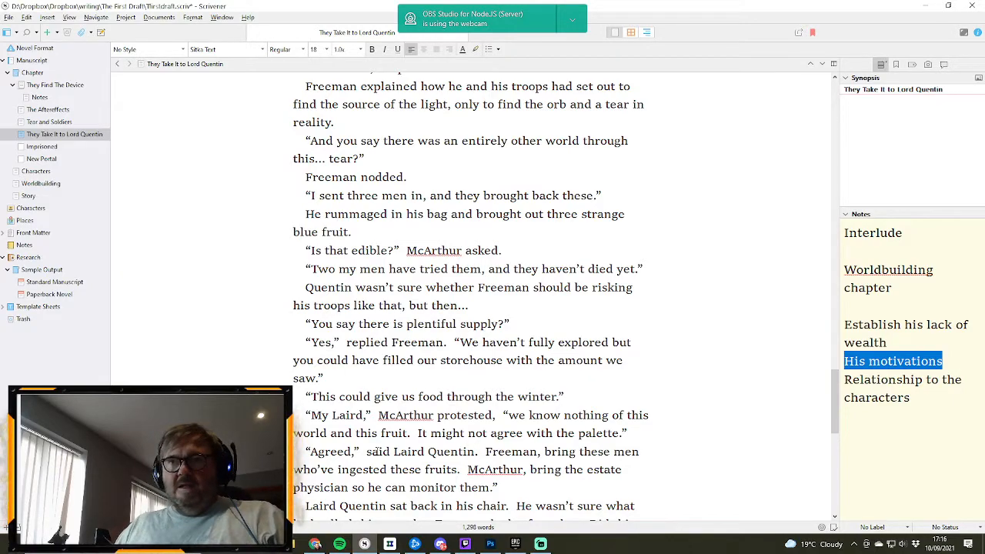
{"action": "key", "text": "Right"}
{"action": "type", "text": "\""}
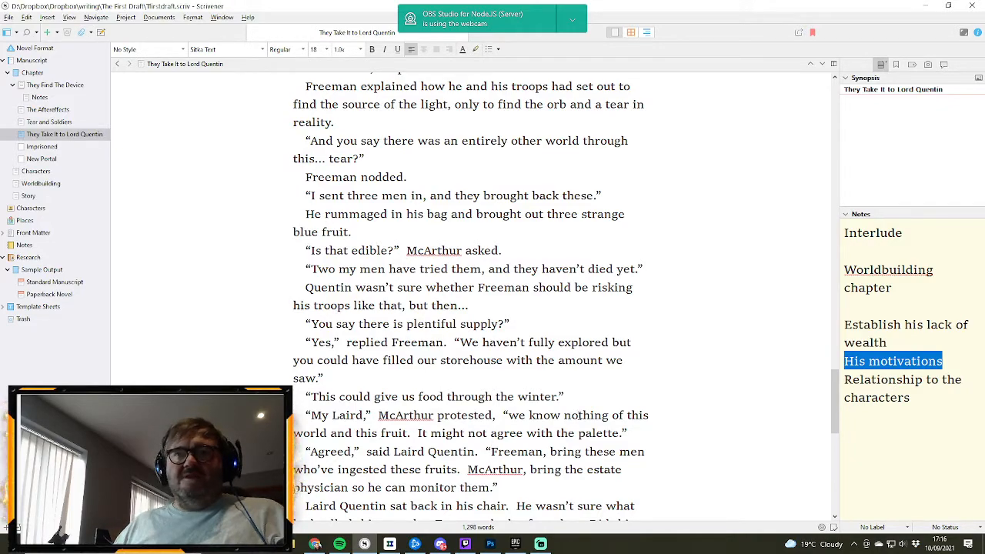
{"action": "scroll", "coordinate": [577, 414], "scroll_direction": "down", "scroll_amount": 1}
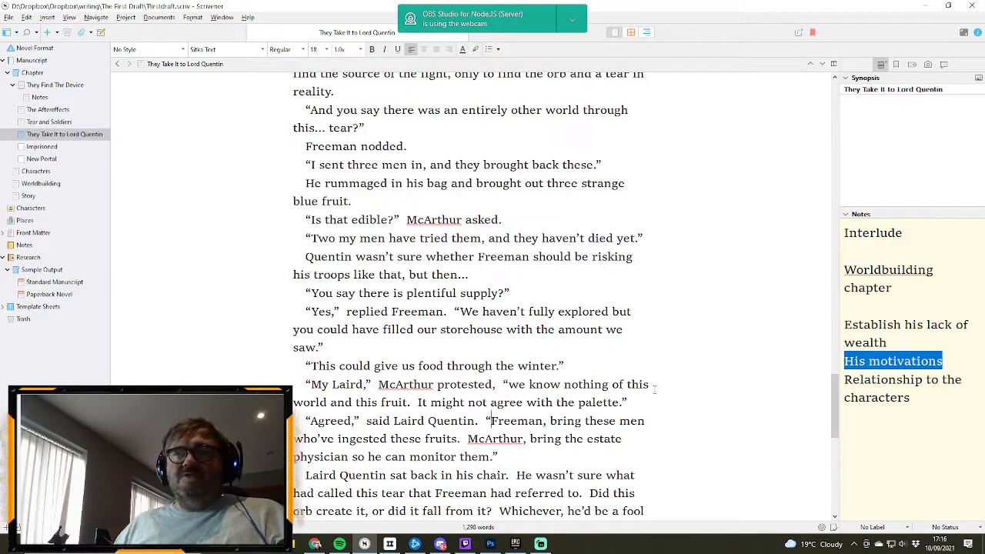
- Change “called” to “caused” in Quentin's thoughts about the tear Freeman had referred to
{"action": "scroll", "coordinate": [658, 392], "scroll_direction": "down", "scroll_amount": 1}
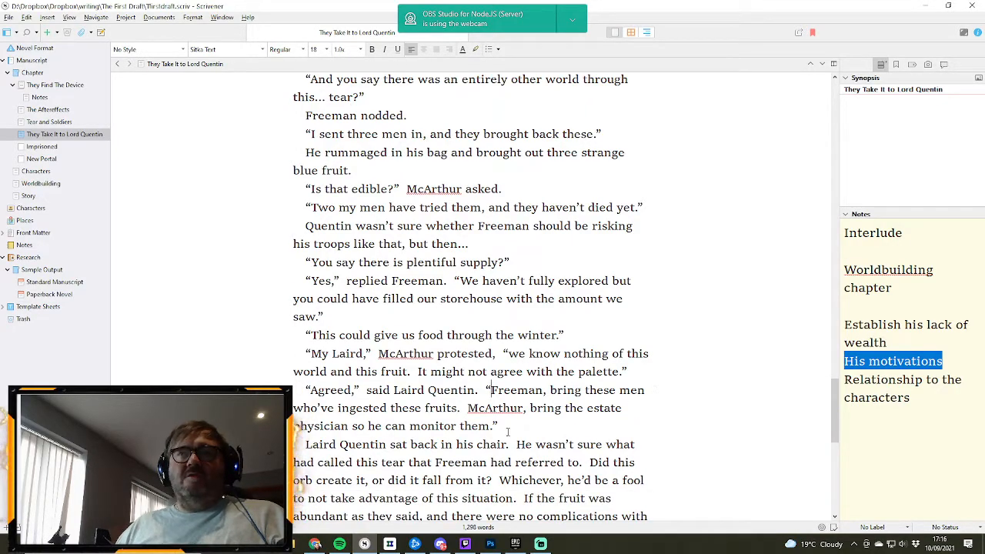
{"action": "double_click", "coordinate": [331, 461]}
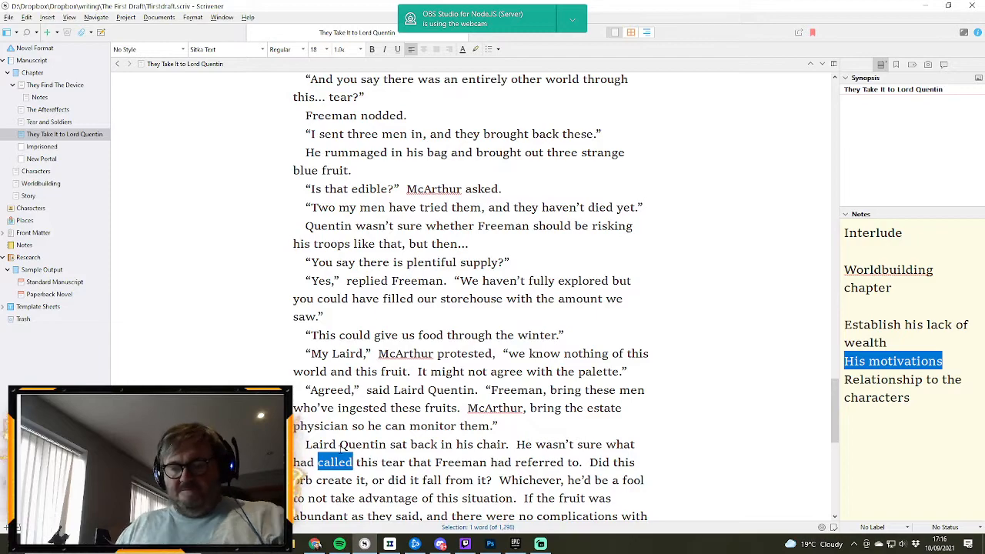
{"action": "type", "text": "caused"}
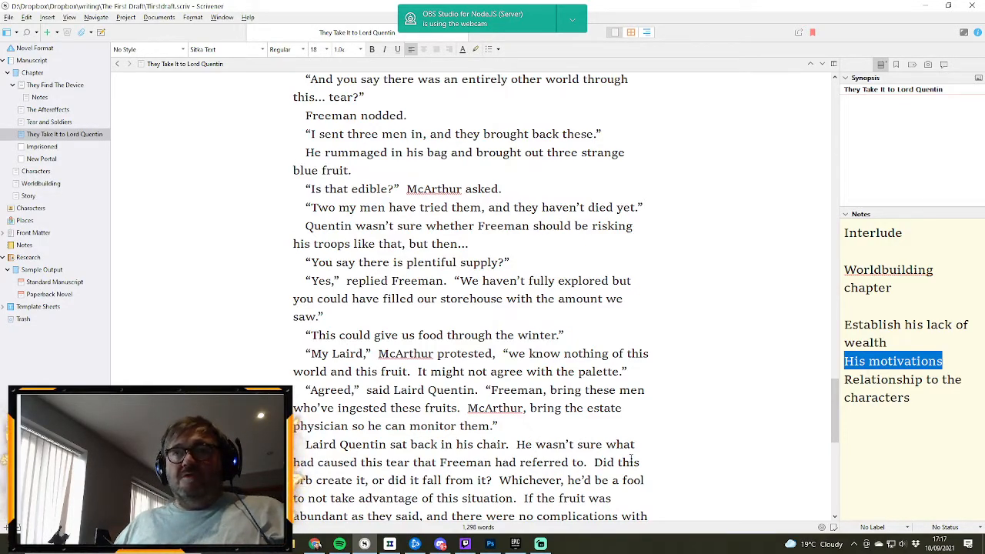
- Reorder “to not take advantage” as “not to take advantage” and insert “as” after “If the fruit was”
{"action": "double_click", "coordinate": [299, 498]}
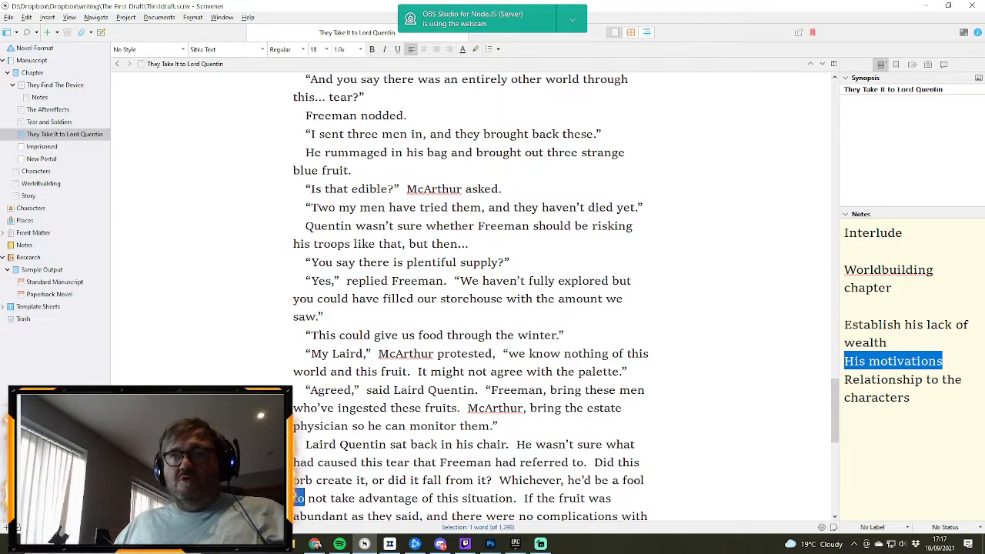
{"action": "key", "text": "BackSpace"}
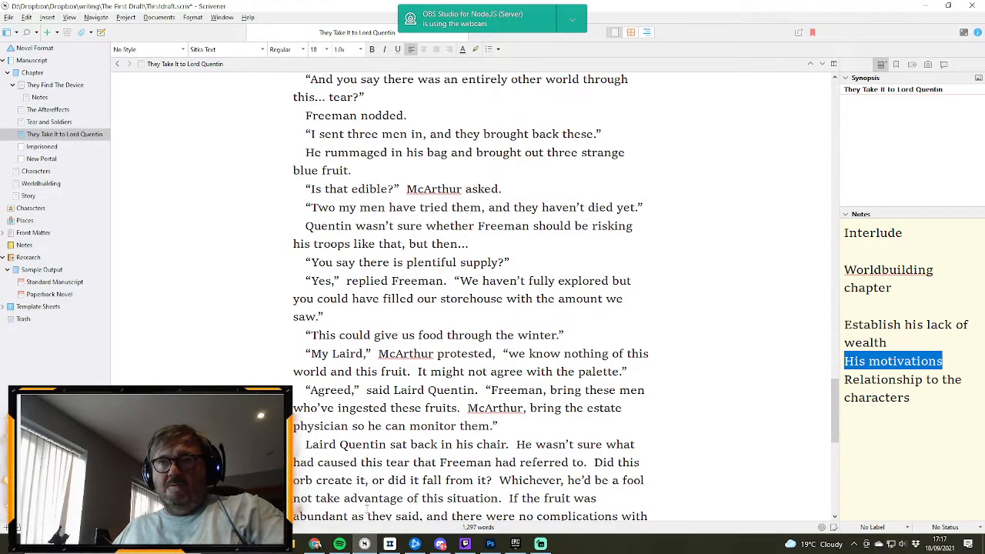
{"action": "type", "text": "to"}
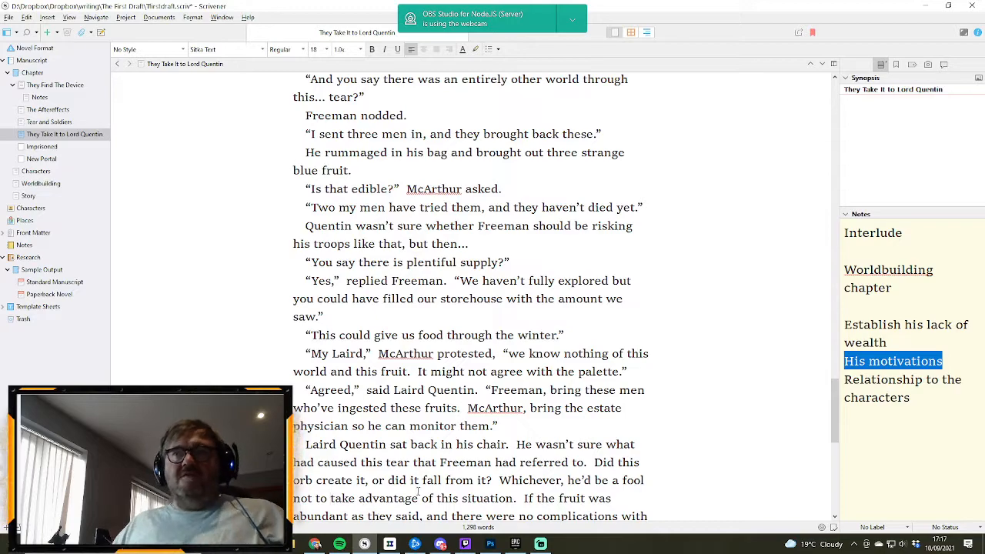
{"action": "scroll", "coordinate": [590, 439], "scroll_direction": "down", "scroll_amount": 1}
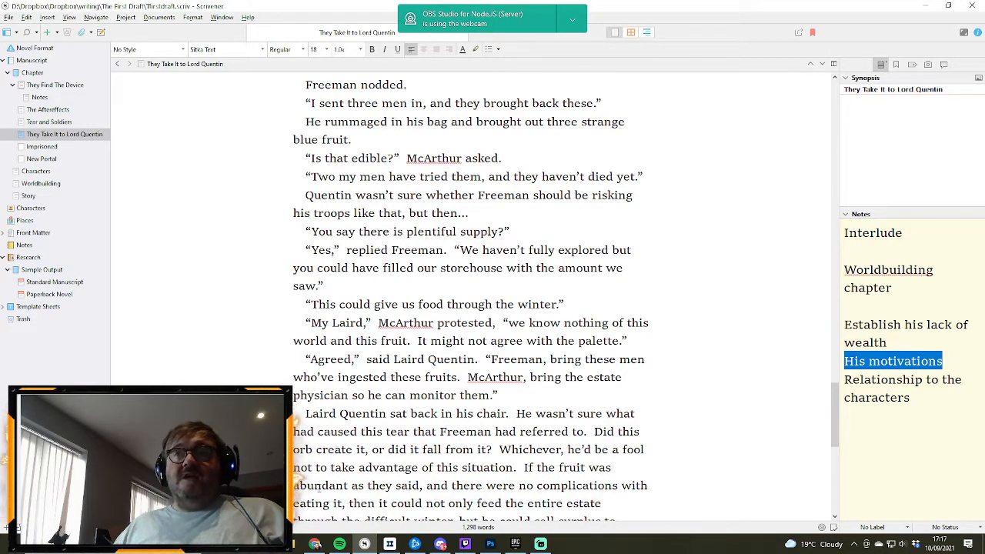
{"action": "type", "text": "as"}
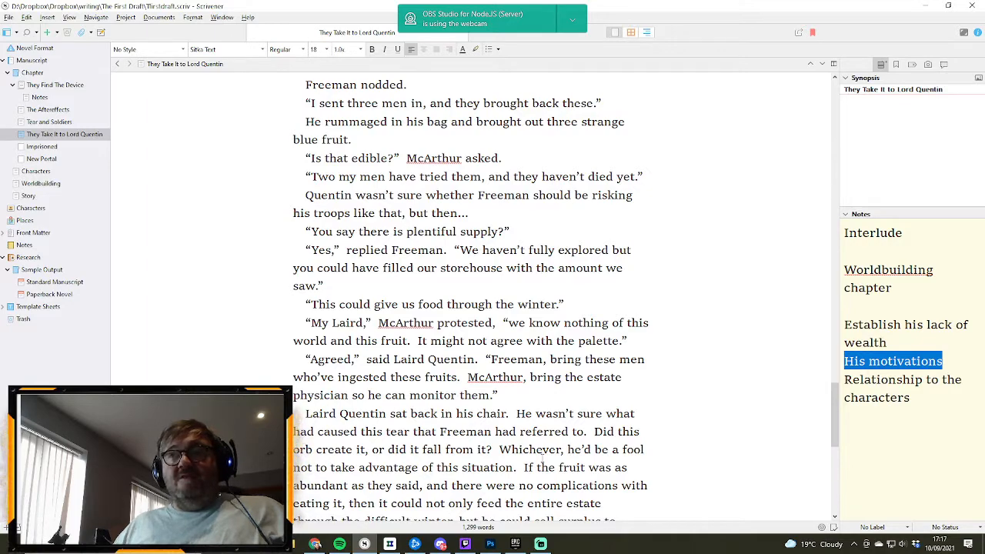
- Reread on through the revelation about Quentin's daughter and add a comma after “poachers” before “the lot of them”
{"action": "scroll", "coordinate": [542, 459], "scroll_direction": "down", "scroll_amount": 1}
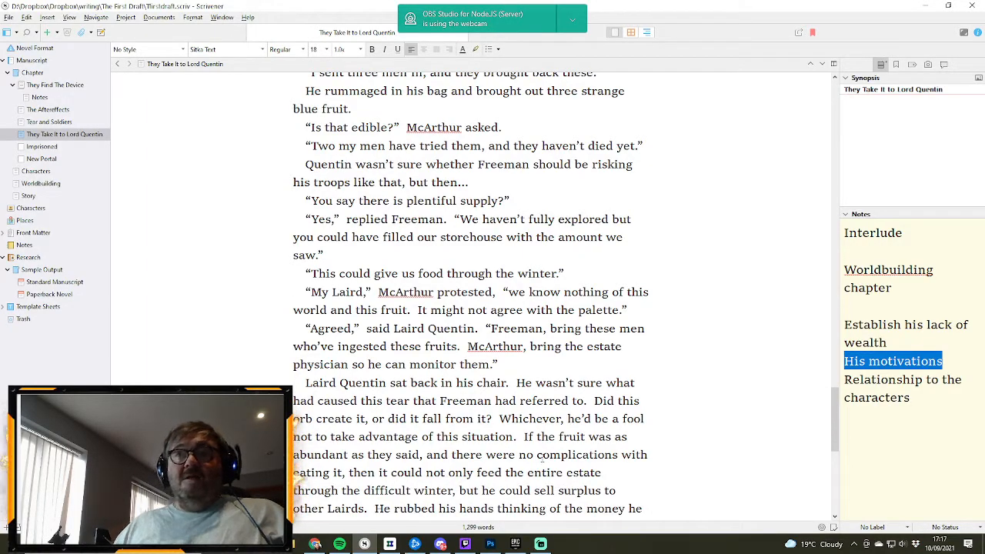
{"action": "scroll", "coordinate": [542, 456], "scroll_direction": "down", "scroll_amount": 1}
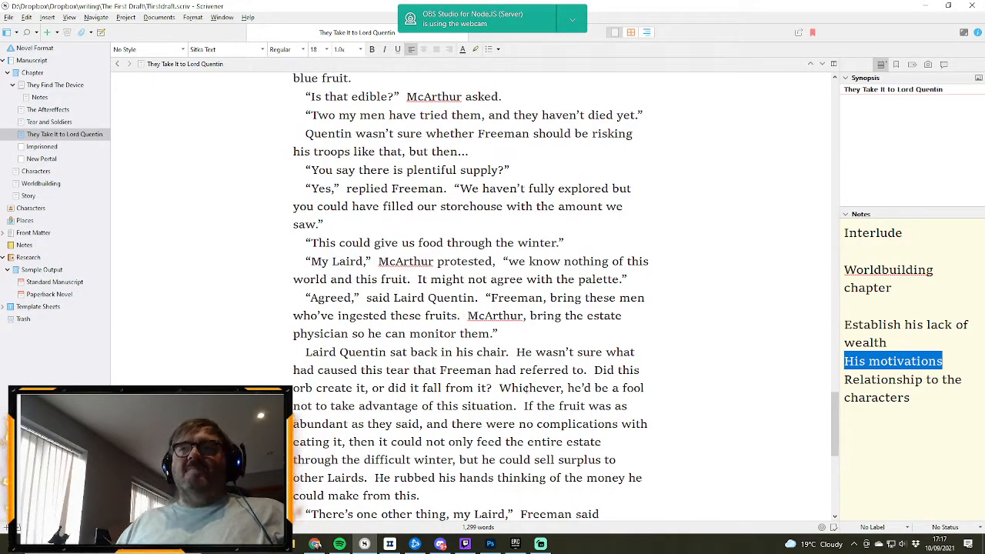
{"action": "scroll", "coordinate": [510, 390], "scroll_direction": "down", "scroll_amount": 1}
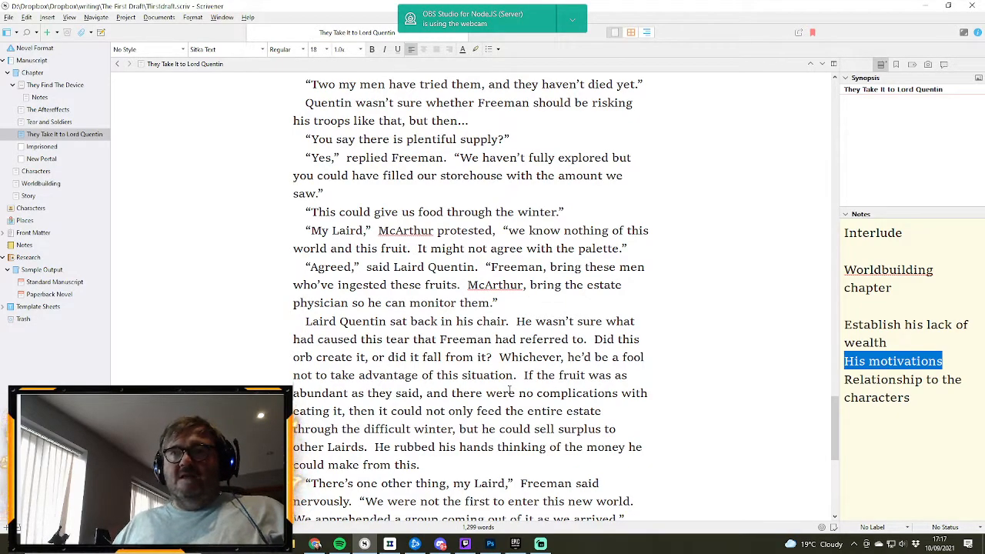
{"action": "scroll", "coordinate": [510, 391], "scroll_direction": "down", "scroll_amount": 1}
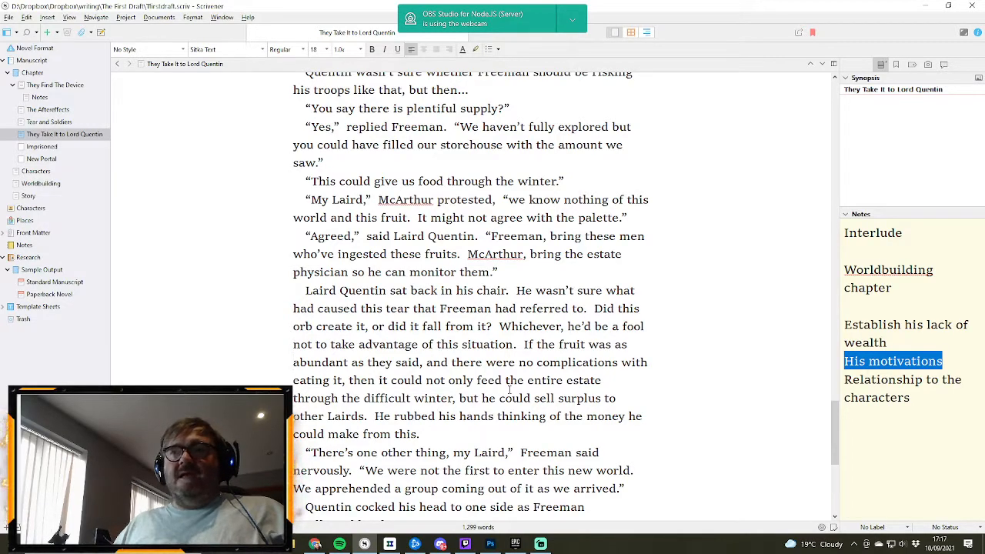
{"action": "scroll", "coordinate": [508, 390], "scroll_direction": "down", "scroll_amount": 2}
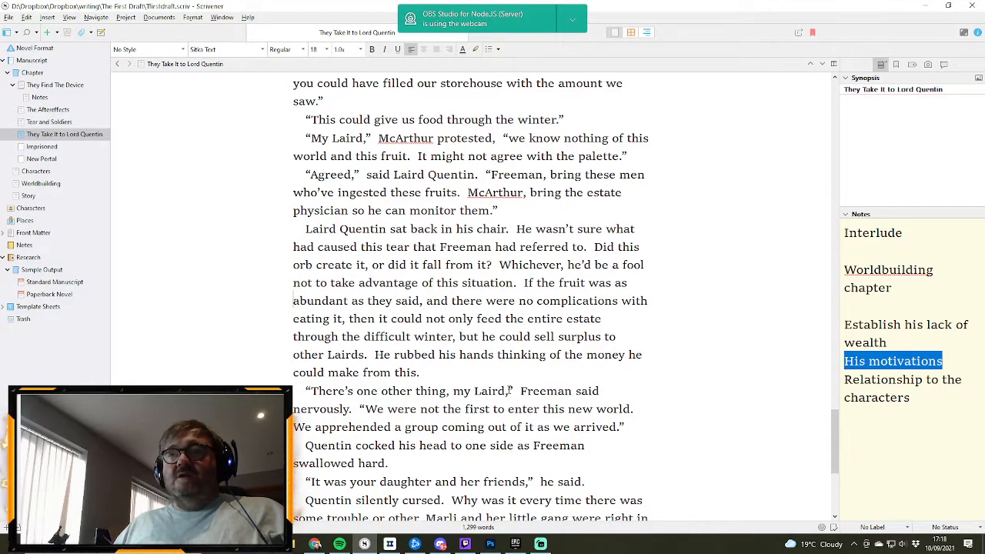
{"action": "scroll", "coordinate": [509, 390], "scroll_direction": "down", "scroll_amount": 1}
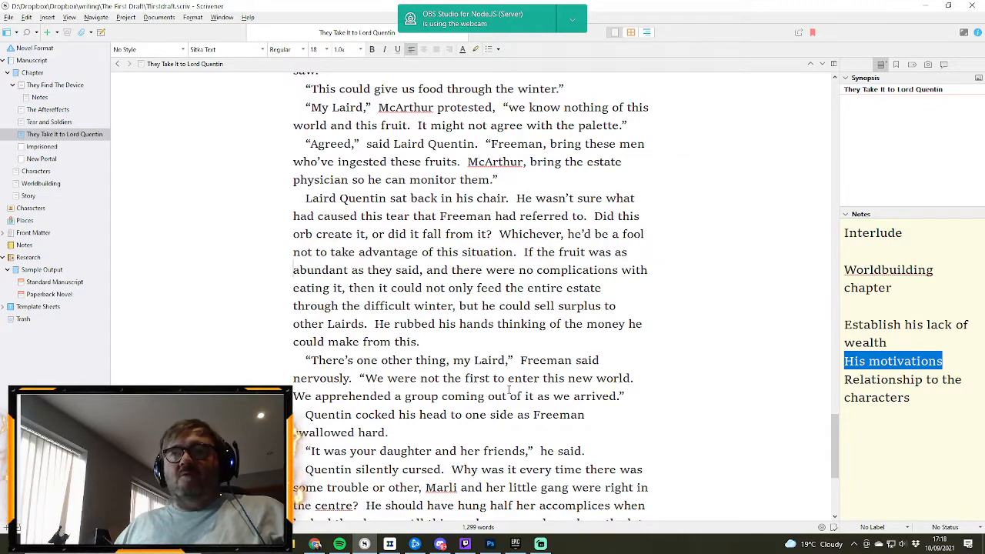
{"action": "scroll", "coordinate": [508, 390], "scroll_direction": "down", "scroll_amount": 1}
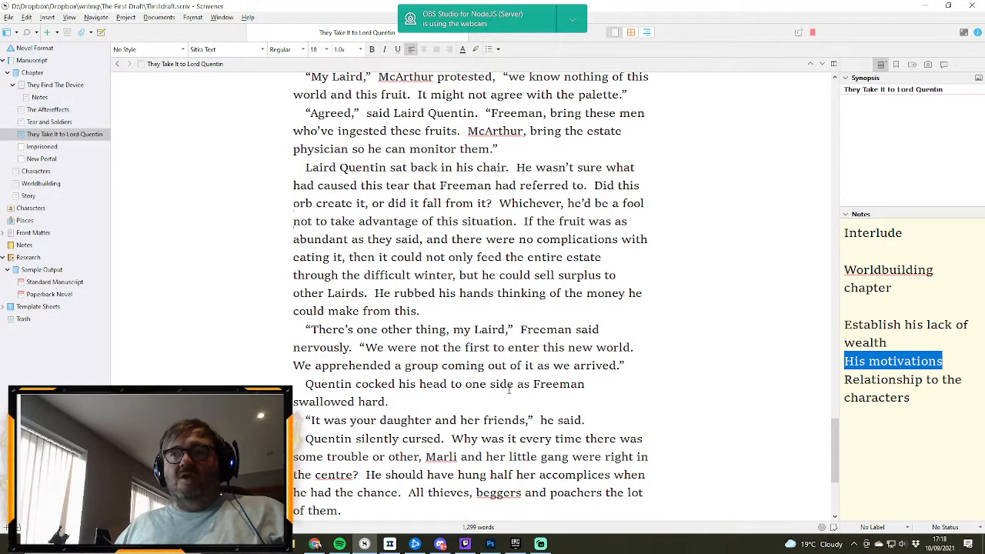
{"action": "scroll", "coordinate": [457, 444], "scroll_direction": "down", "scroll_amount": 2}
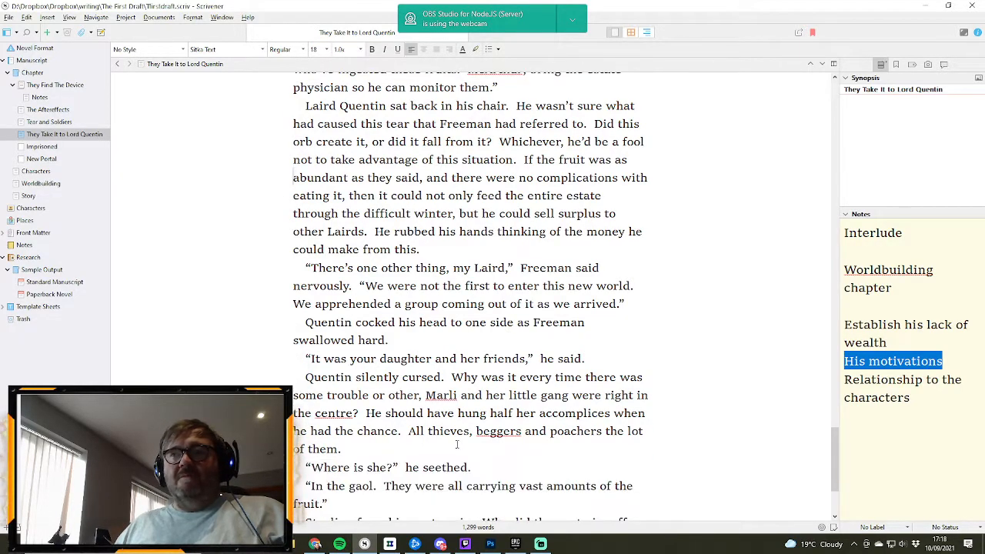
{"action": "left_click", "coordinate": [602, 431]}
{"action": "type", "text": ","}
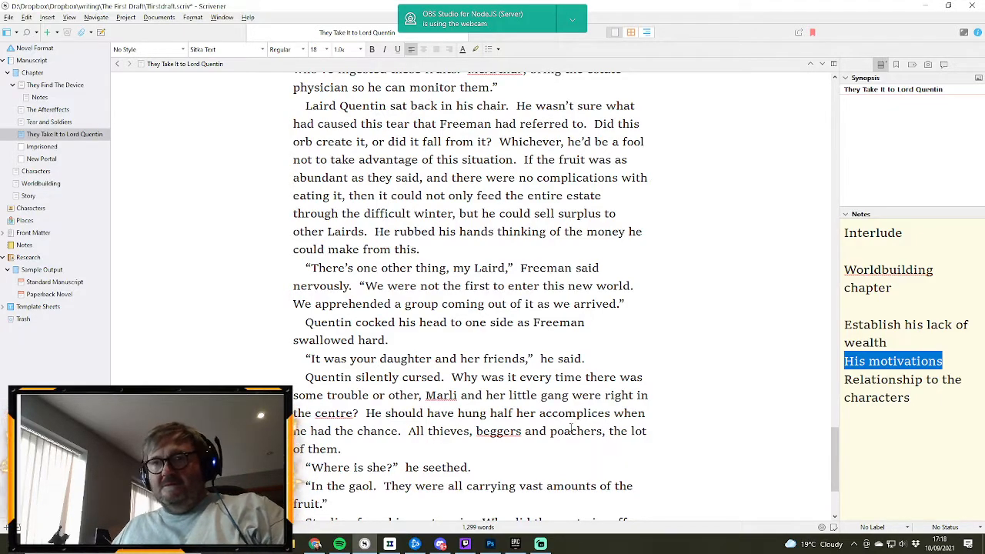
- Add the paragraph “He shifted uneasy in the chair, his buttocks now suitably numb. It seemed the seat wasn't the only pain in his arse.” after “He'd hang the lot of them.”
{"action": "scroll", "coordinate": [495, 435], "scroll_direction": "down", "scroll_amount": 1}
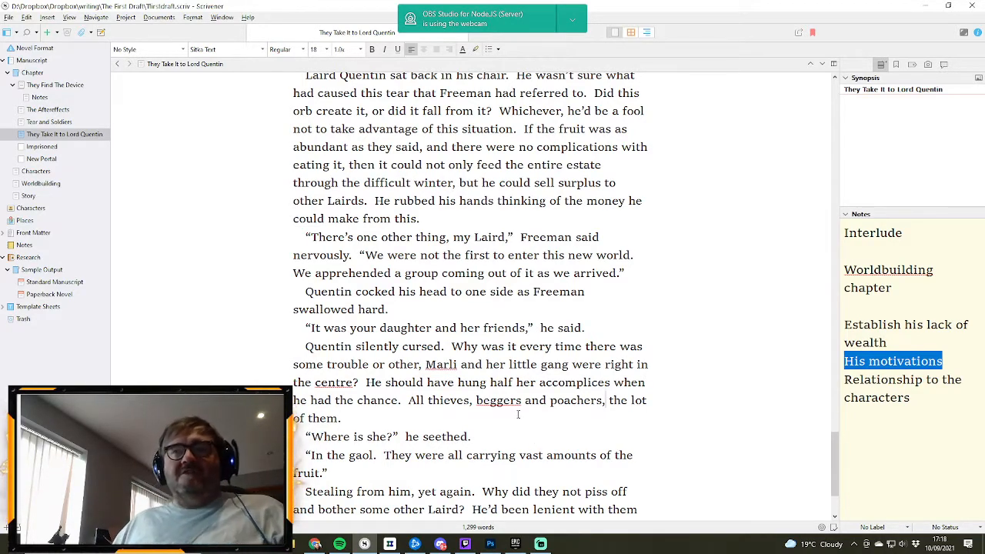
{"action": "scroll", "coordinate": [508, 404], "scroll_direction": "down", "scroll_amount": 1}
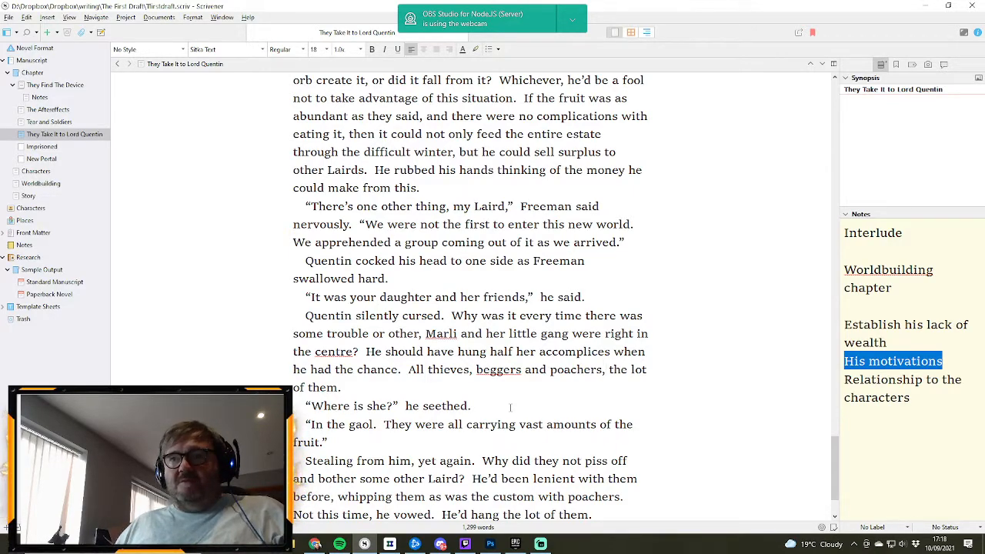
{"action": "scroll", "coordinate": [510, 407], "scroll_direction": "down", "scroll_amount": 1}
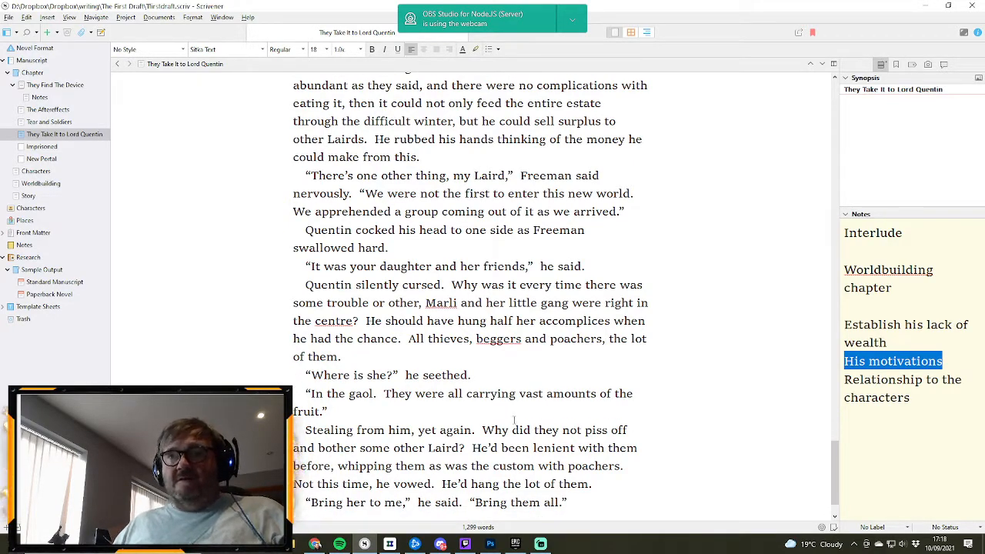
{"action": "left_click", "coordinate": [619, 481]}
{"action": "key", "text": "Return"}
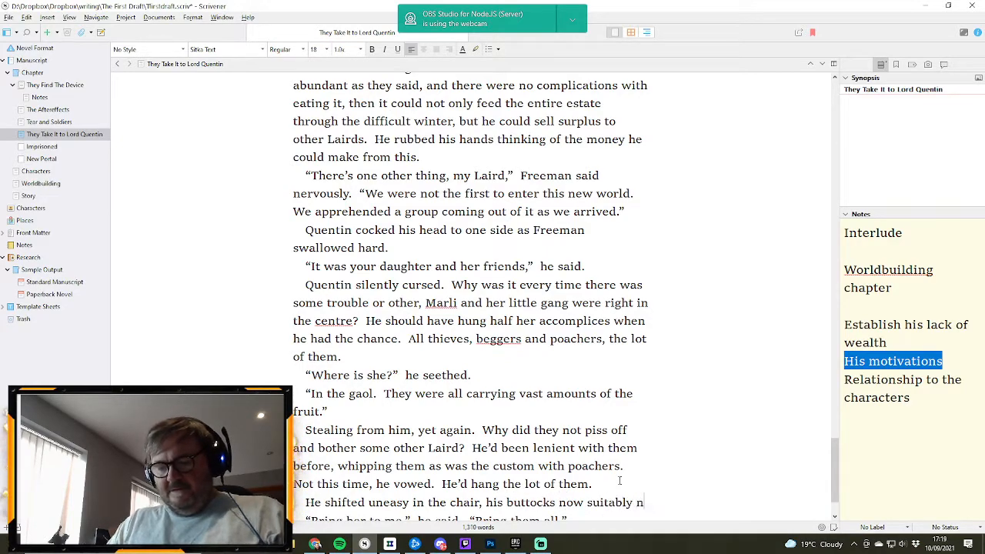
{"action": "type", "text": "um"}
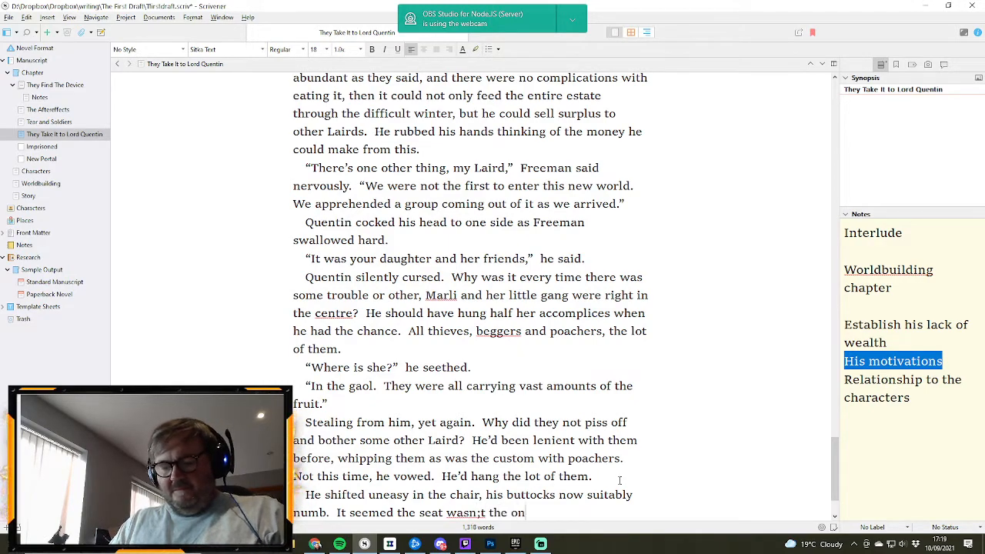
{"action": "type", "text": "n his arse."}
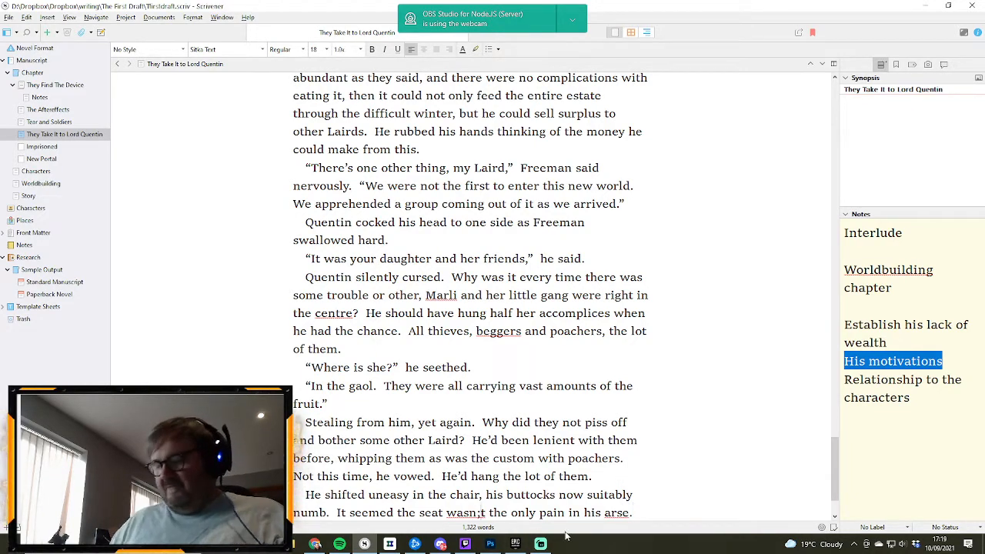
{"action": "key", "text": "BackSpace"}
{"action": "type", "text": "'"}
- Remove the two blank lines after the scene's closing line “Bring them all.”
{"action": "scroll", "coordinate": [596, 443], "scroll_direction": "down", "scroll_amount": 1}
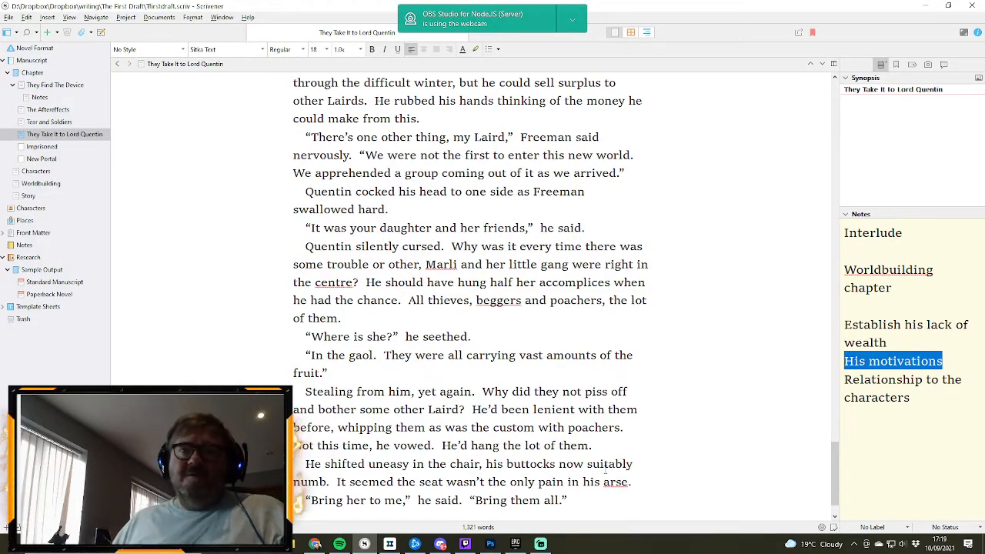
{"action": "scroll", "coordinate": [592, 469], "scroll_direction": "down", "scroll_amount": 1}
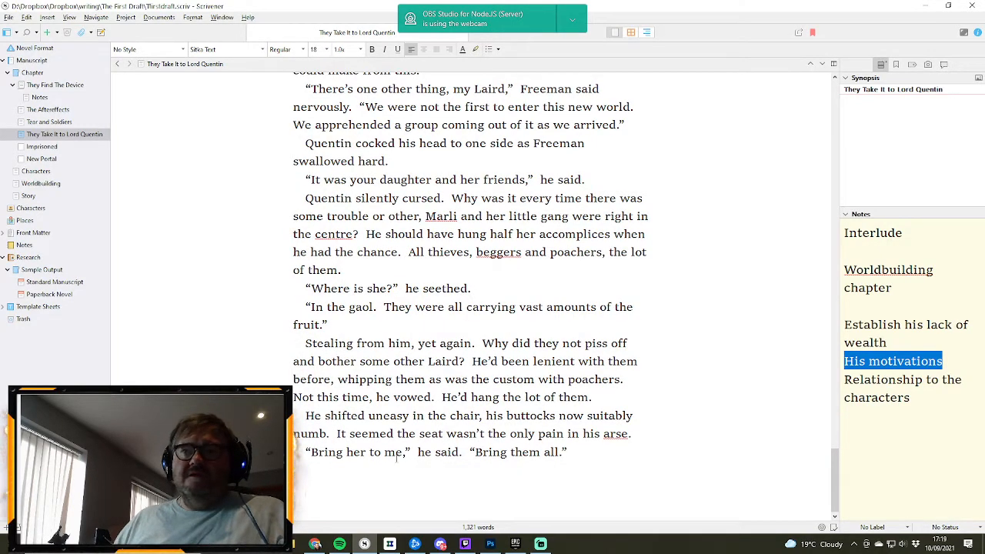
{"action": "key", "text": "BackSpace"}
{"action": "key", "text": "BackSpace"}
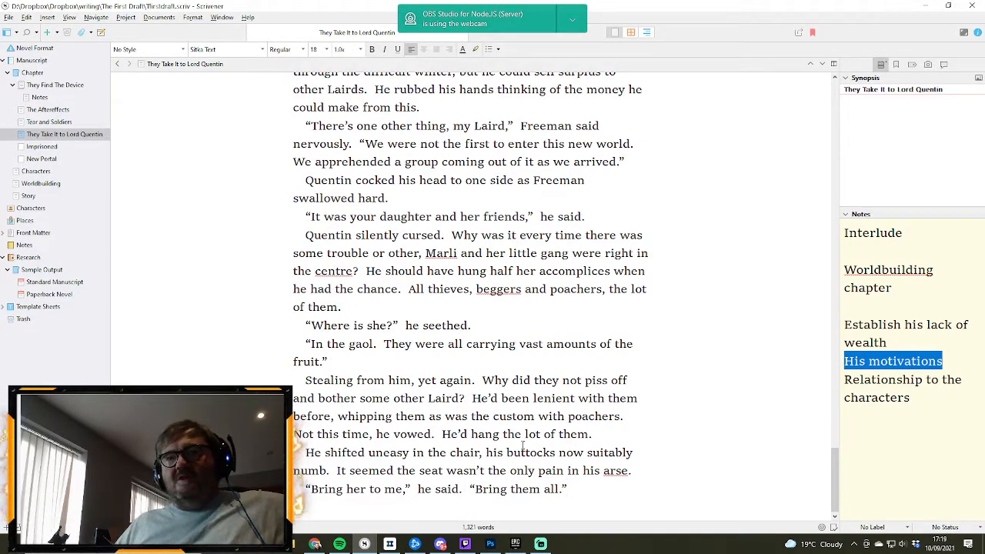
- Skim the corrected scene from the Chapter 4 opening down to Freeman's news about Quentin's daughter
{"action": "scroll", "coordinate": [489, 434], "scroll_direction": "up", "scroll_amount": 10}
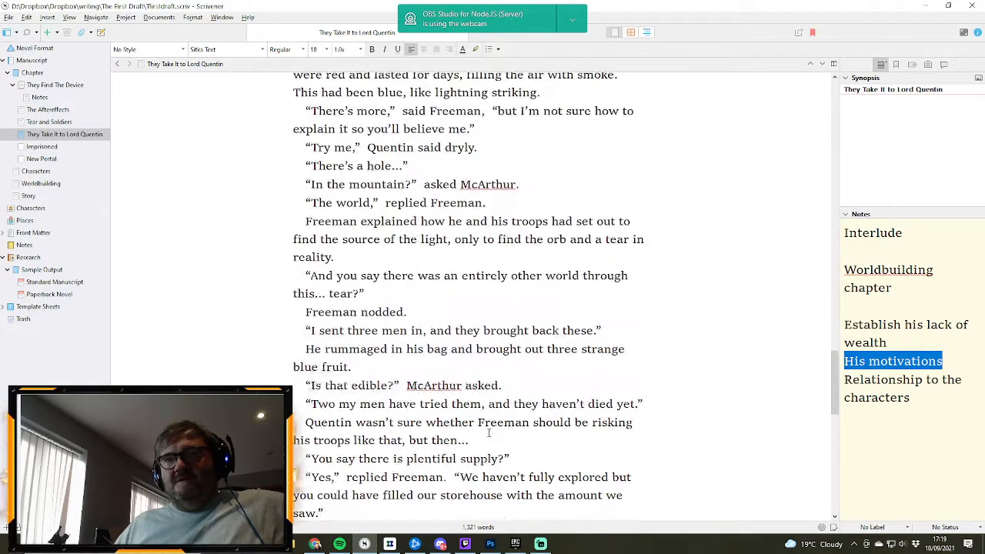
{"action": "scroll", "coordinate": [488, 430], "scroll_direction": "down", "scroll_amount": 1}
{"action": "scroll", "coordinate": [488, 433], "scroll_direction": "up", "scroll_amount": 15}
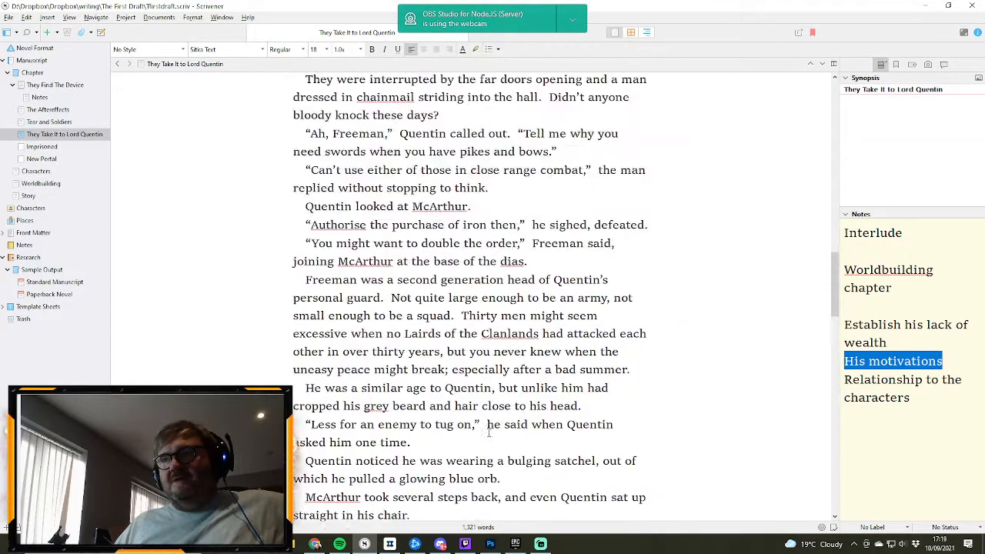
{"action": "scroll", "coordinate": [486, 462], "scroll_direction": "up", "scroll_amount": 8}
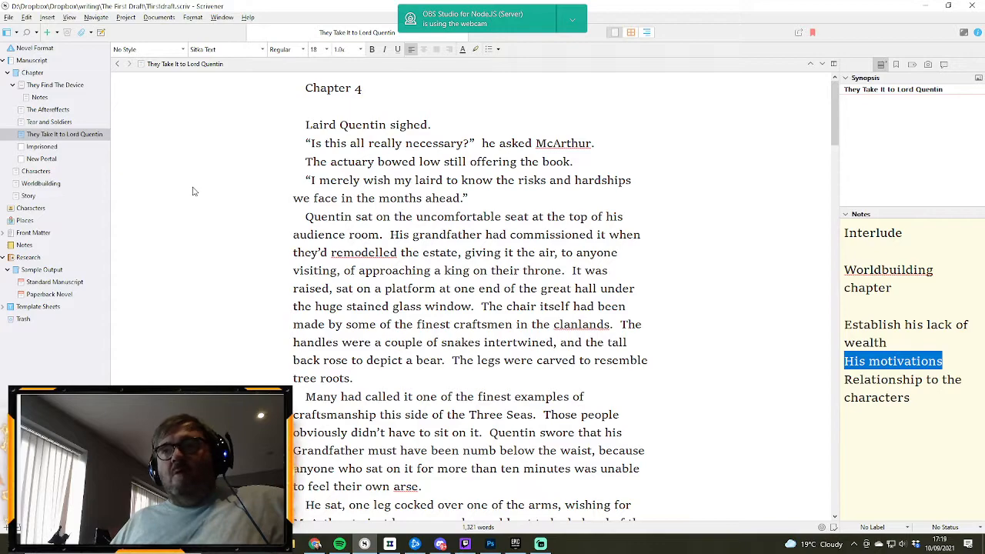
{"action": "scroll", "coordinate": [470, 300], "scroll_direction": "down", "scroll_amount": 4}
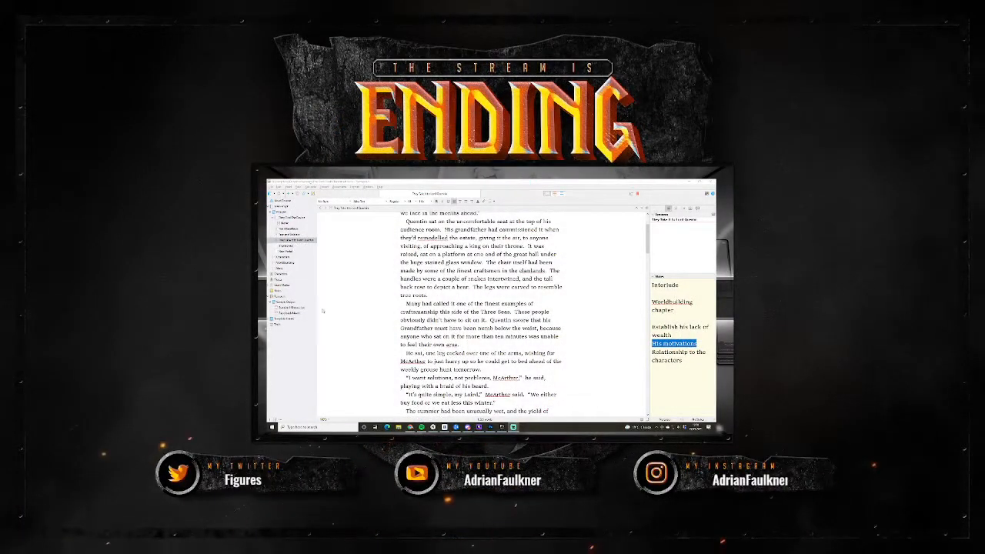
{"action": "scroll", "coordinate": [322, 311], "scroll_direction": "up", "scroll_amount": 4}
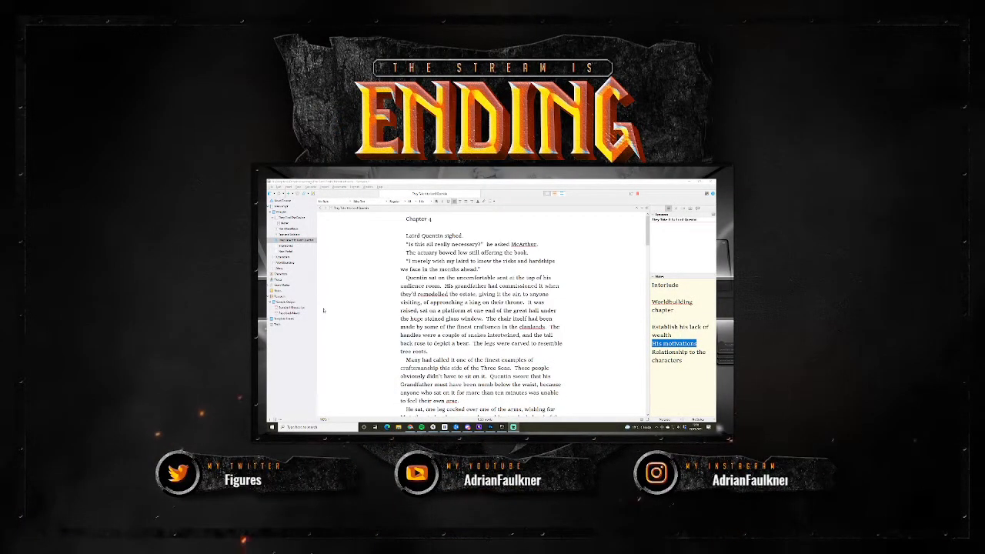
{"action": "scroll", "coordinate": [323, 309], "scroll_direction": "down", "scroll_amount": 10}
{"action": "scroll", "coordinate": [323, 308], "scroll_direction": "down", "scroll_amount": 15}
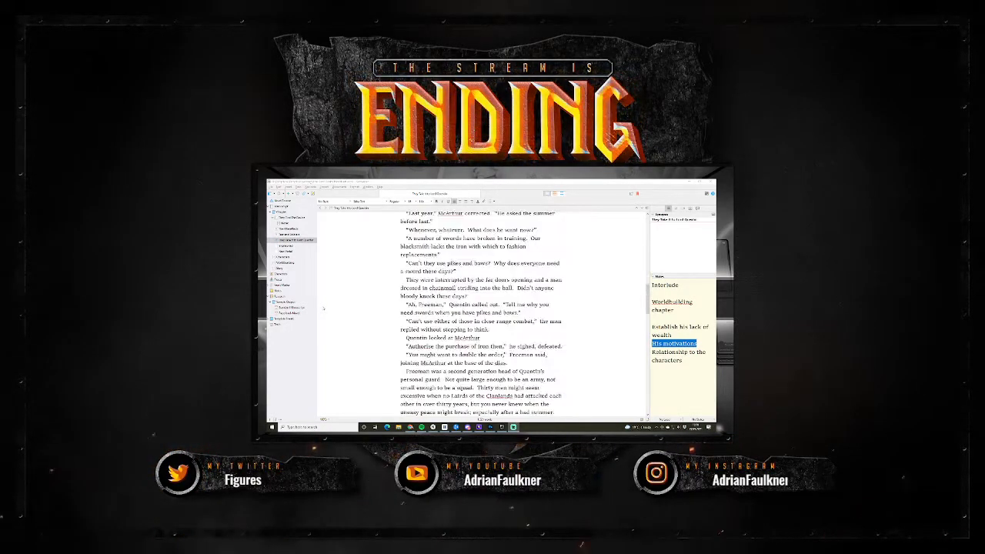
{"action": "scroll", "coordinate": [323, 308], "scroll_direction": "down", "scroll_amount": 3}
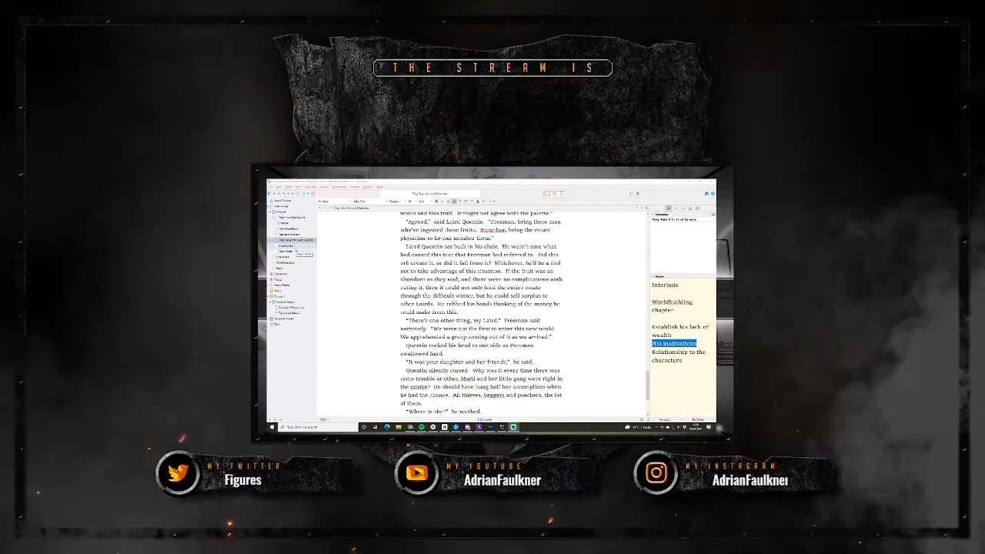
- Look at the Imprisoned document, then return to the opening of “They Take It to Lord Quentin” and dismiss the pop-up game notification
{"action": "left_click", "coordinate": [295, 246]}
{"action": "left_click", "coordinate": [297, 241]}
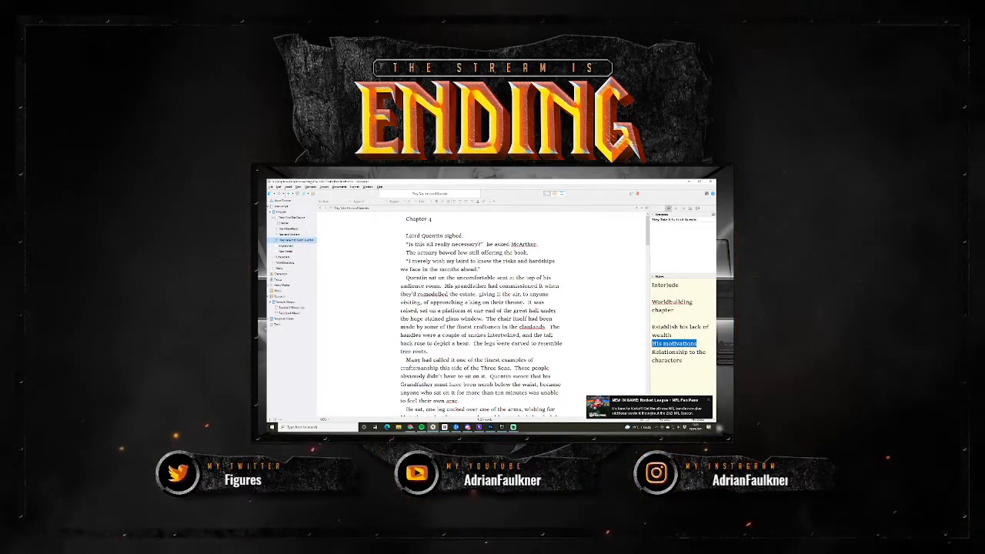
{"action": "scroll", "coordinate": [481, 316], "scroll_direction": "down", "scroll_amount": 1}
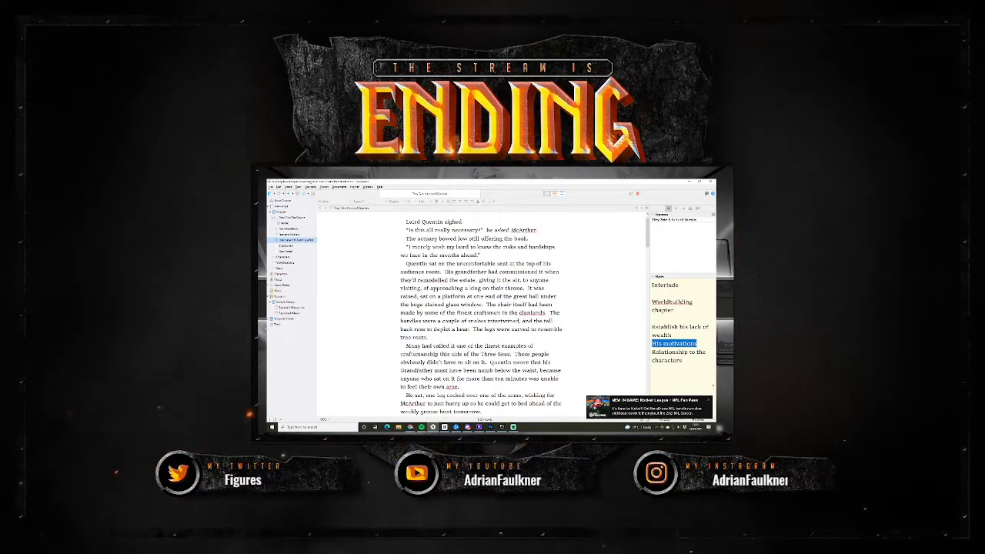
{"action": "left_click", "coordinate": [709, 401]}
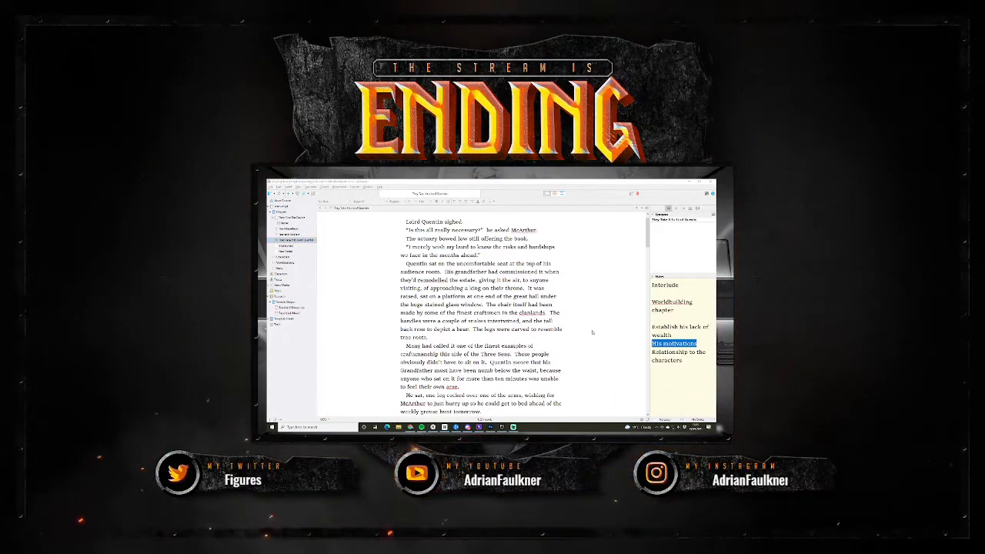